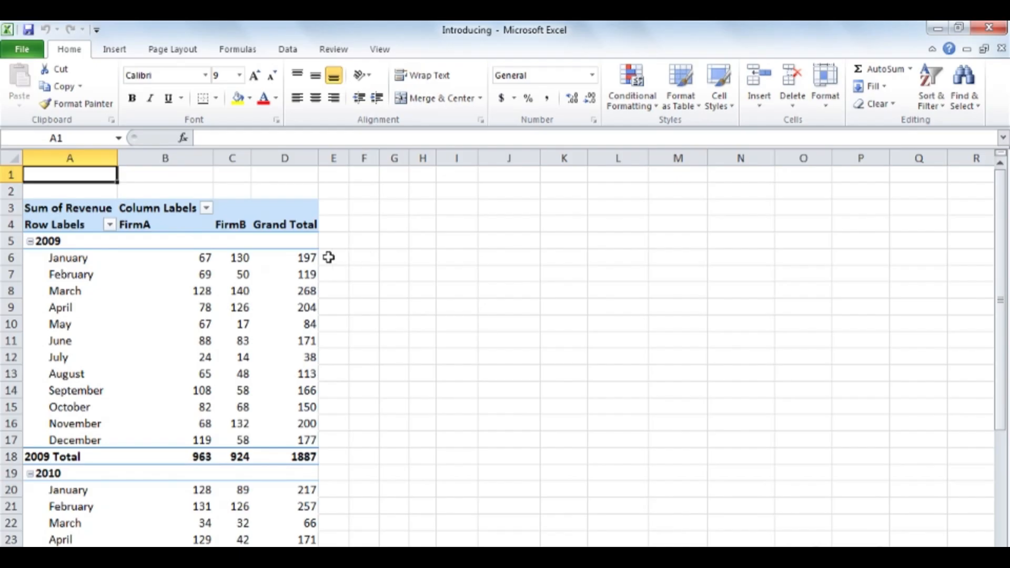
Move the PivotTable's Company field from Column Labels to Row Labels, above Year and Month, and review the rearranged report
left_click(207, 258)
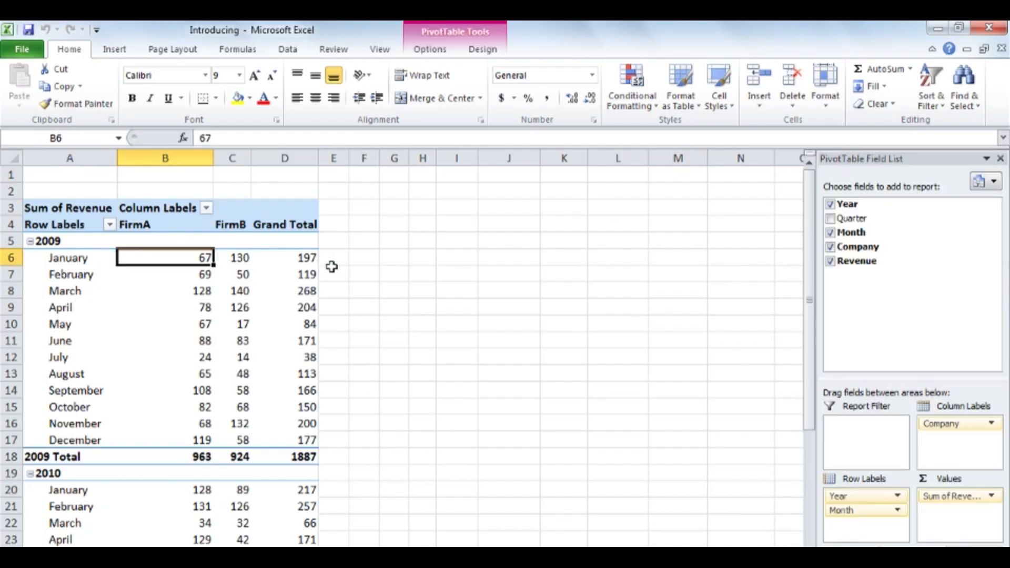
left_click(439, 51)
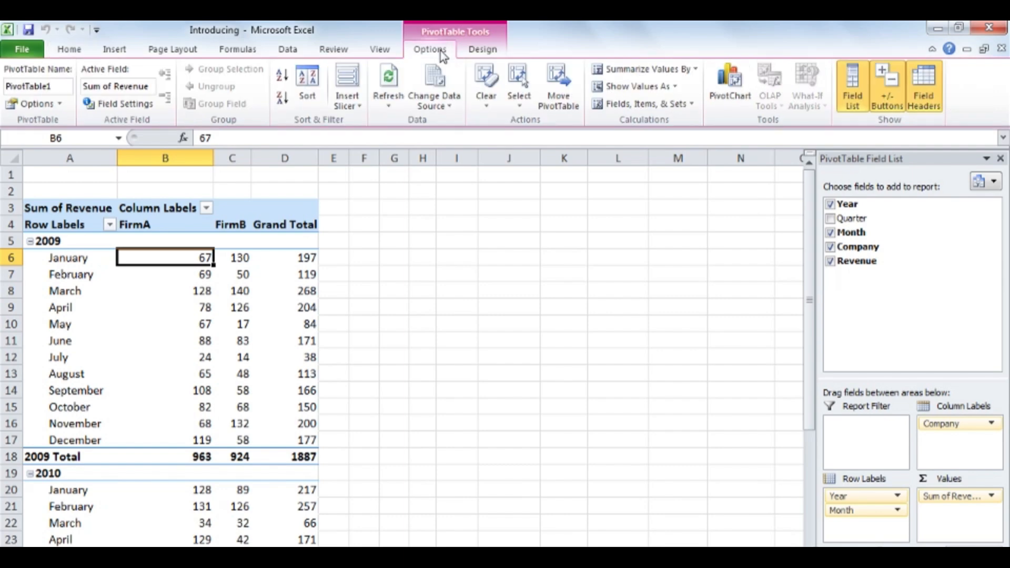
left_click(500, 51)
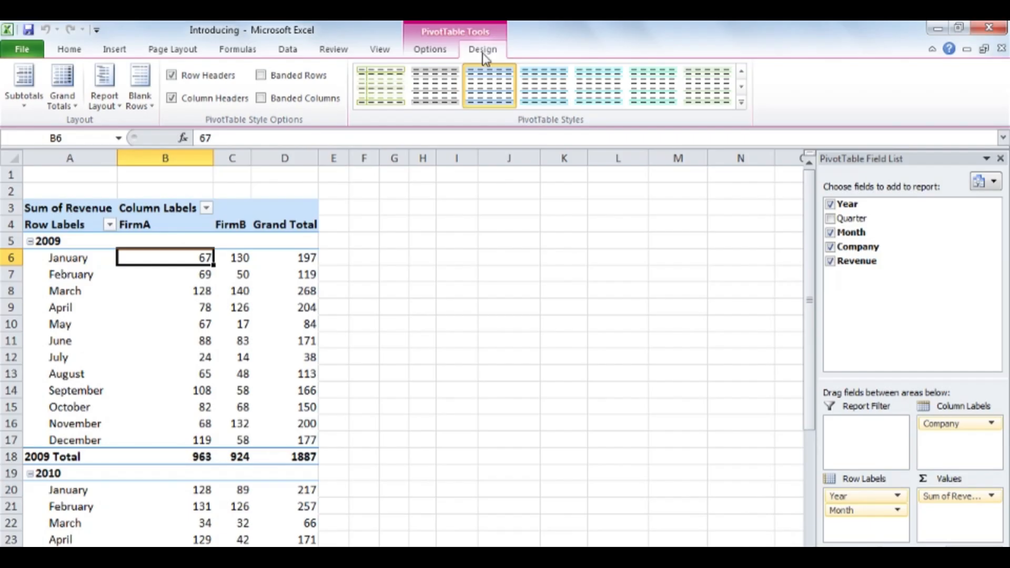
left_click(451, 52)
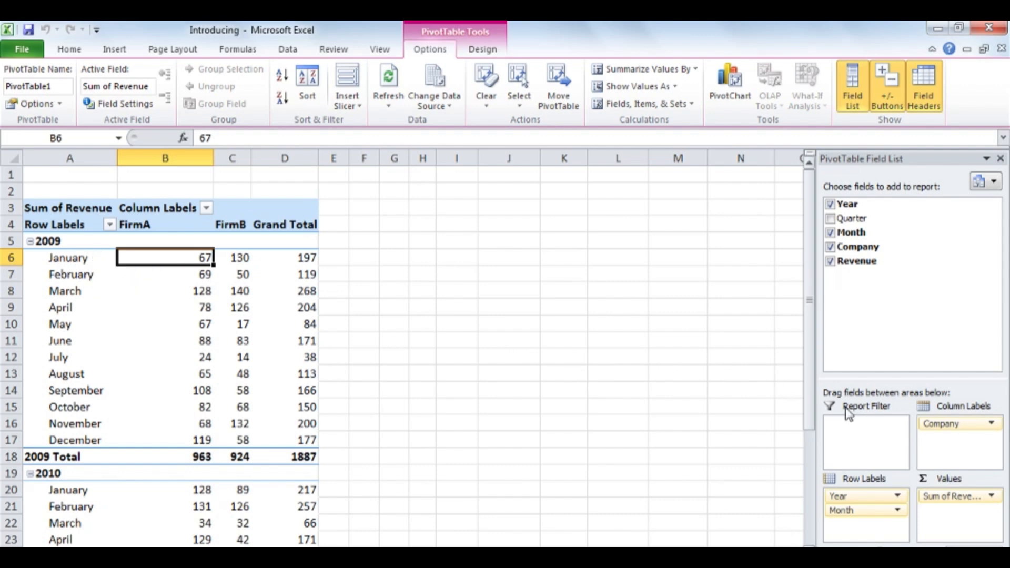
mouse_move(967, 425)
left_mouse_down()
mouse_move(877, 482)
mouse_move(879, 491)
left_mouse_up()
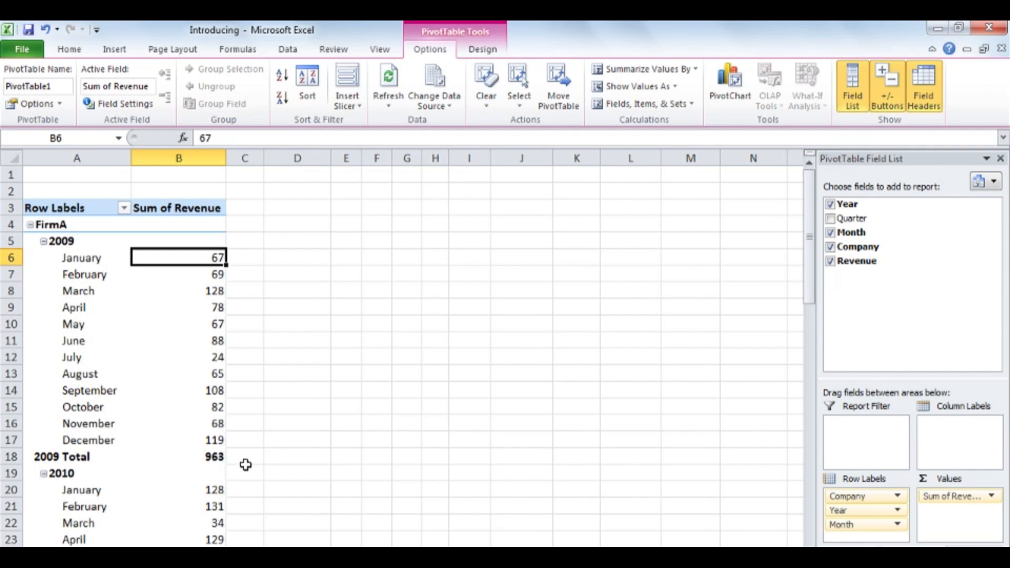
scroll(255, 458, "down", 4)
scroll(256, 458, "down", 3)
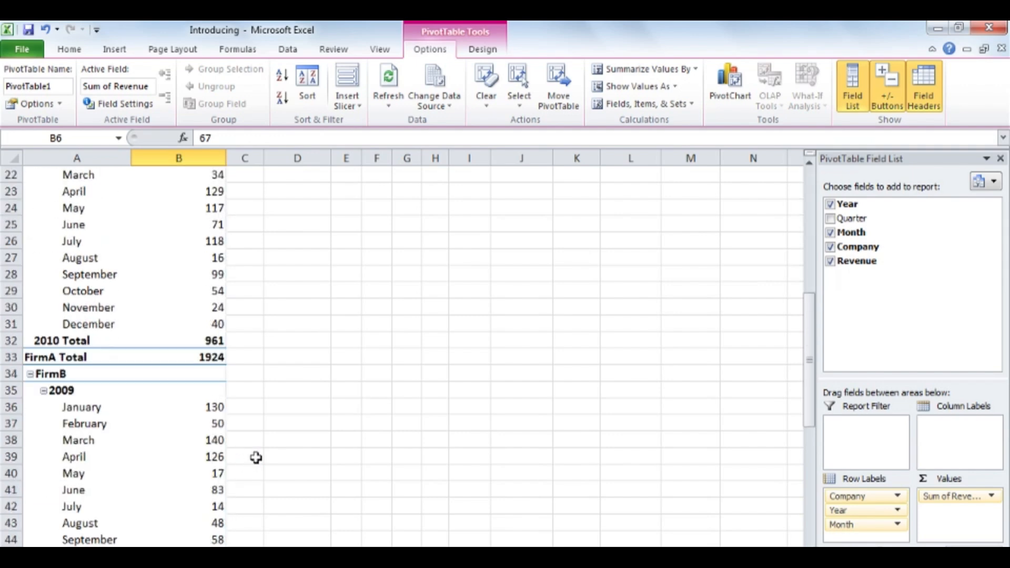
scroll(255, 458, "down", 1)
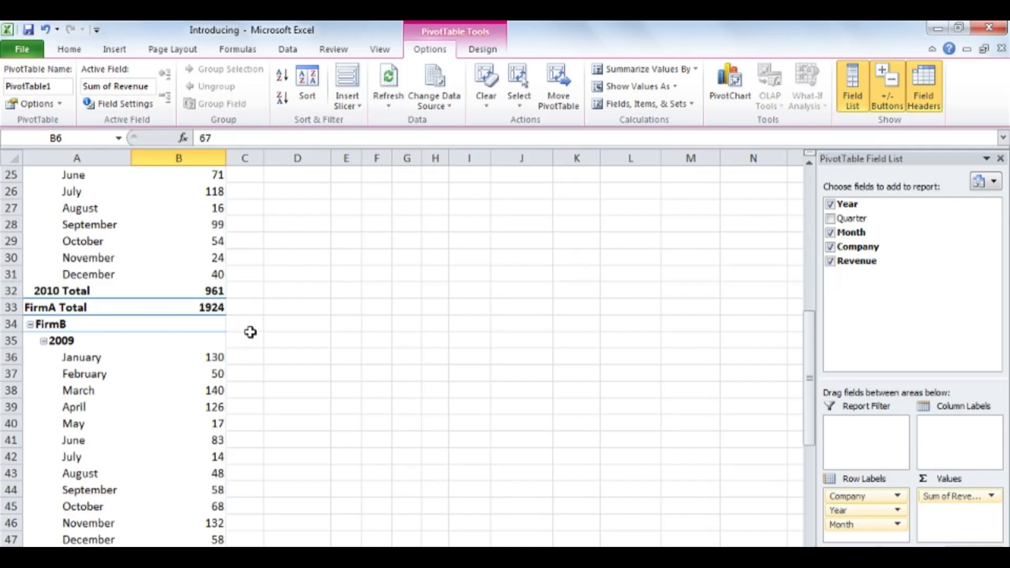
scroll(250, 332, "up", 8)
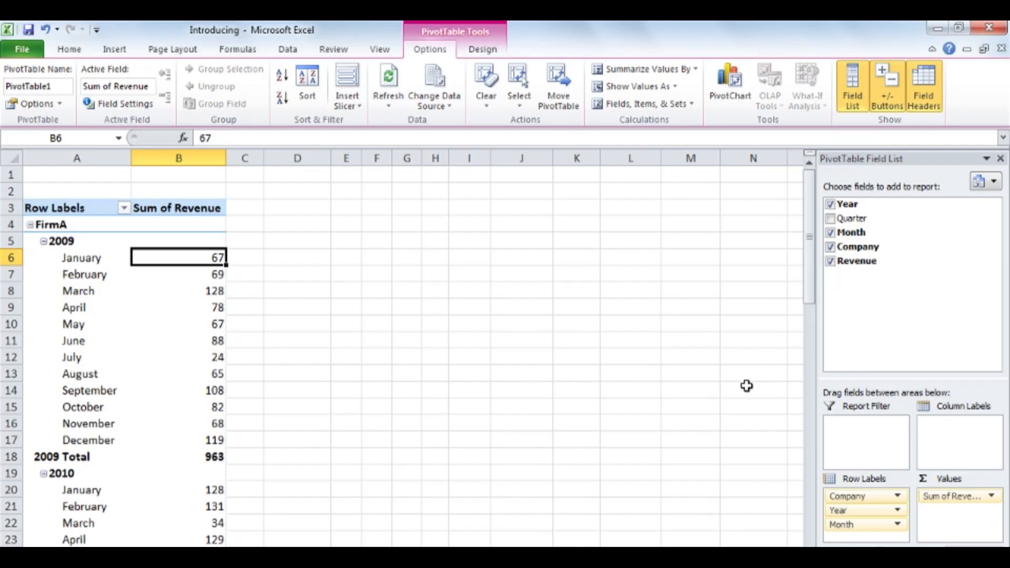
Filter the PivotTable's Company field to exclude FirmA and show only FirmB, and clear that filter again
mouse_move(976, 250)
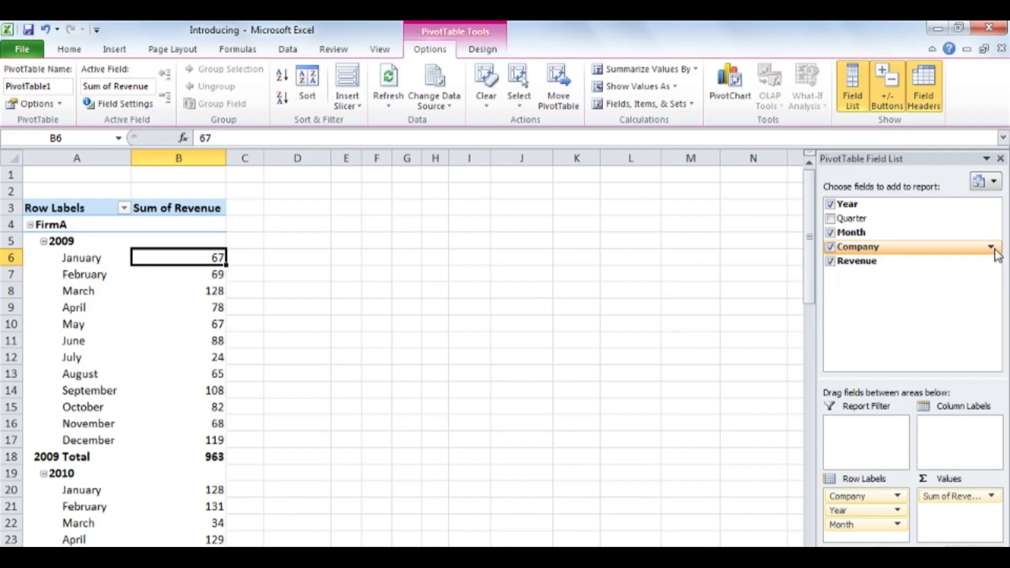
left_click(991, 247)
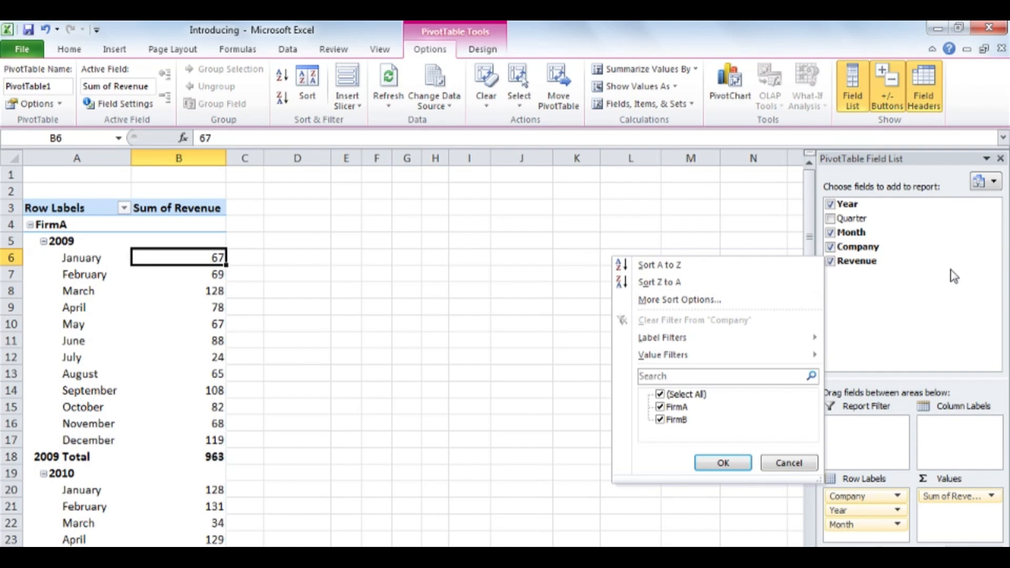
left_click(660, 408)
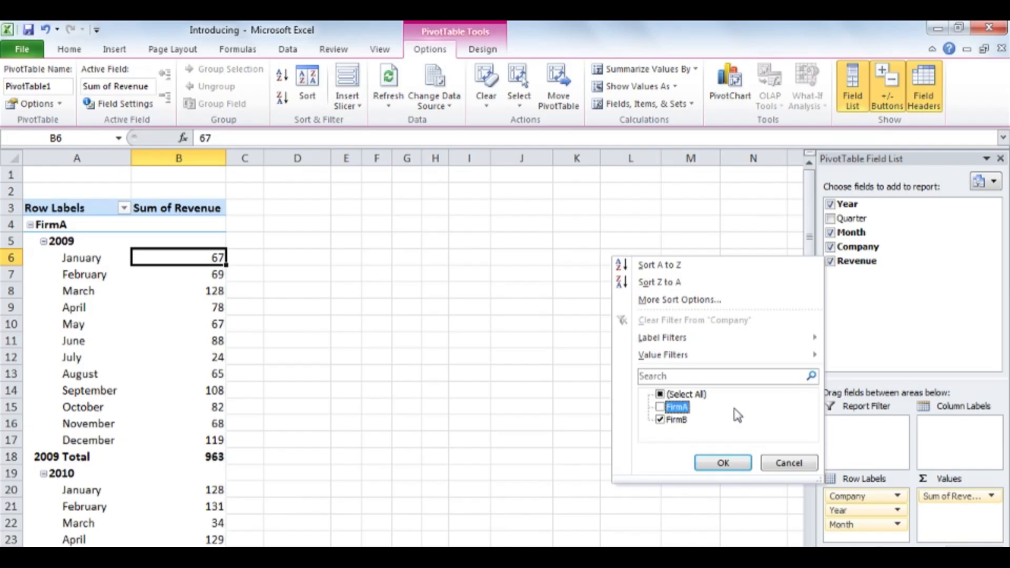
left_click(733, 463)
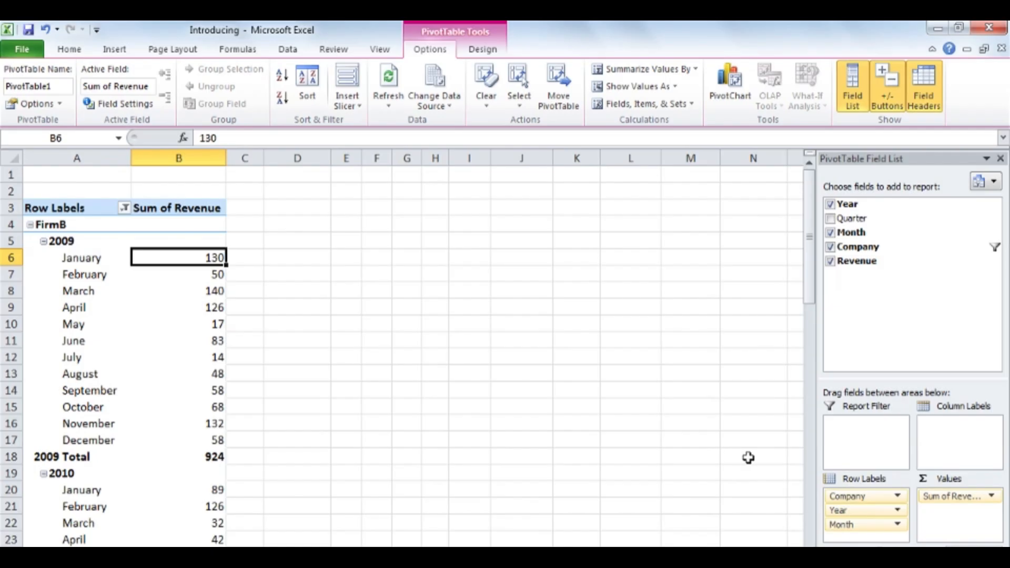
left_click(992, 247)
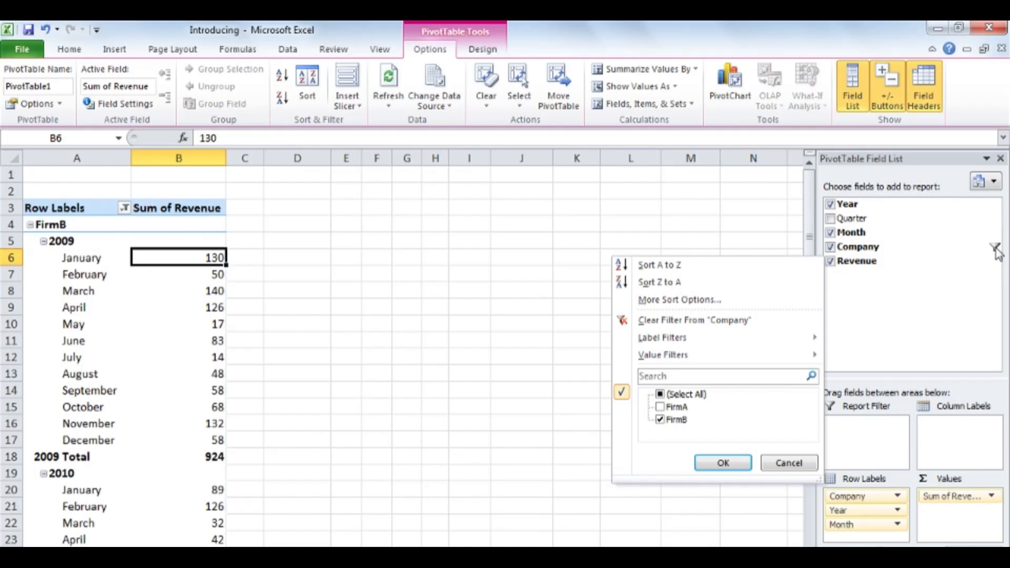
left_click(750, 322)
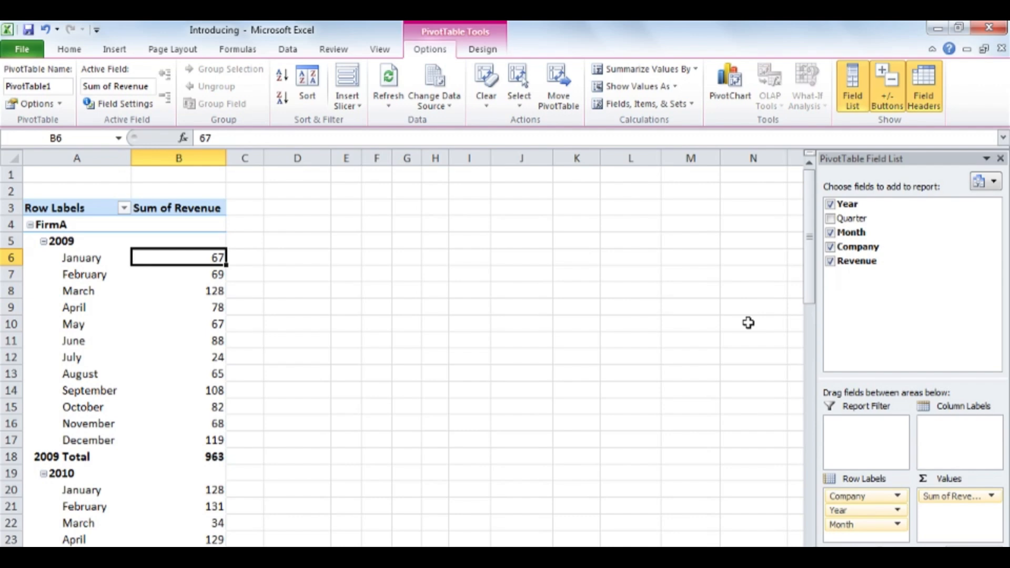
Apply the turquoise Dark PivotTable style with black header and total bands to the report
left_click(495, 49)
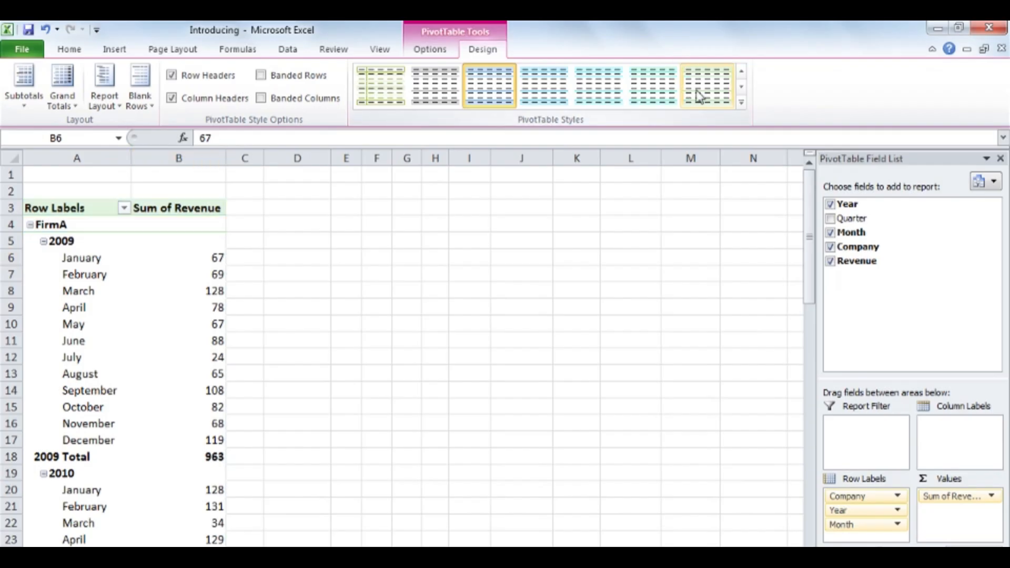
left_click(743, 106)
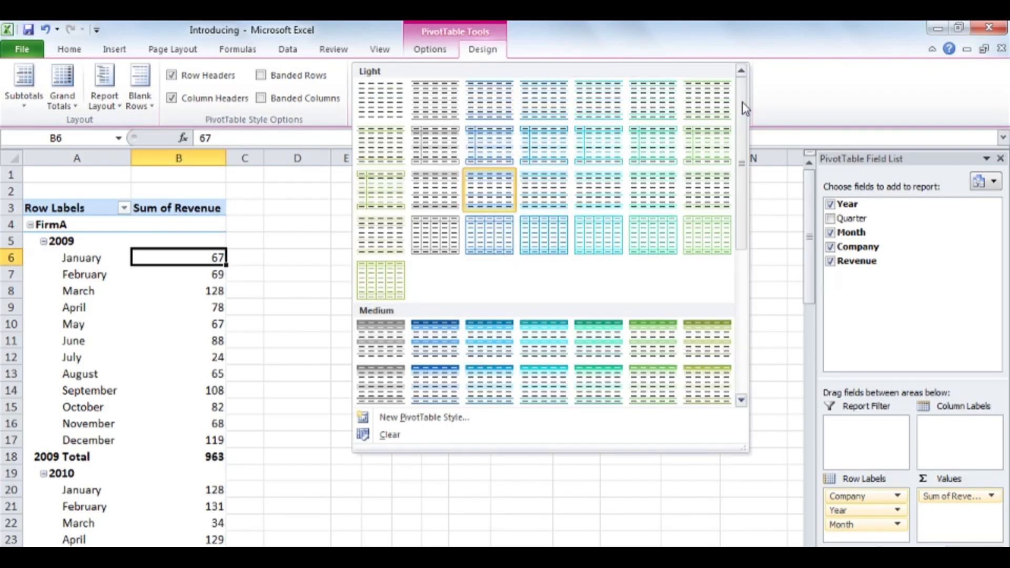
left_click_drag(743, 102, 746, 248)
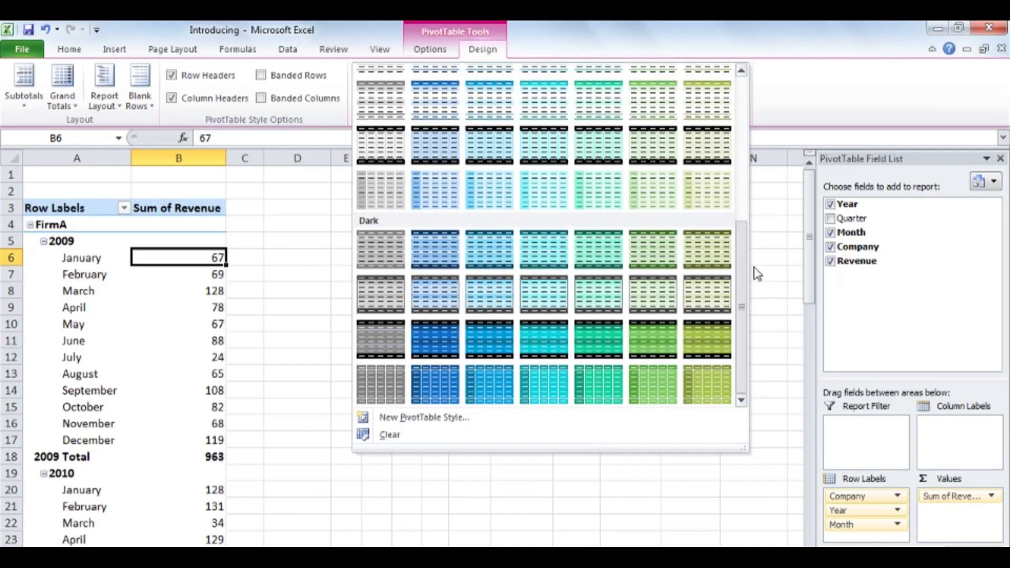
left_click(561, 345)
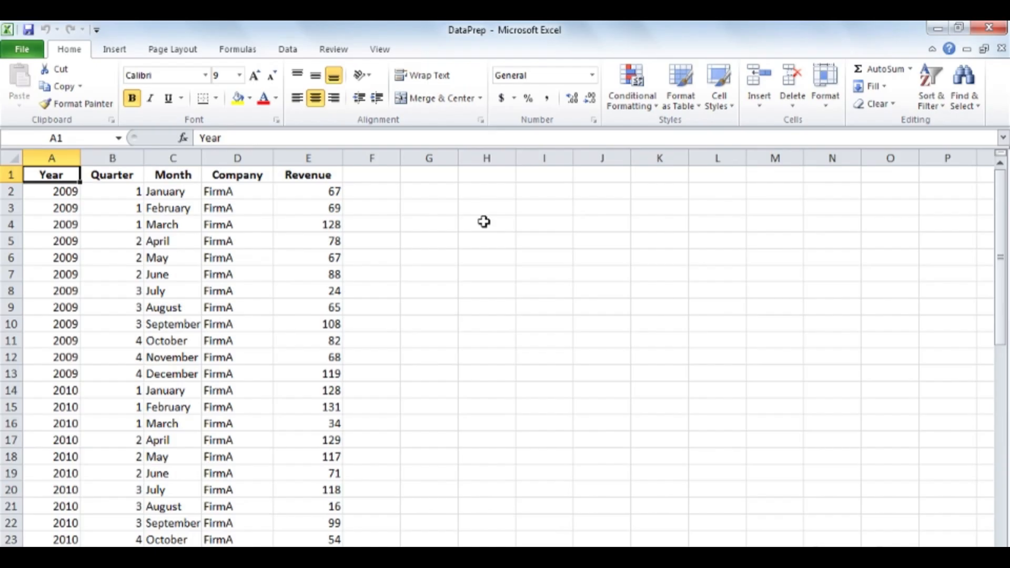
Format the DataPrep data range A1:E49 as a table with headers, using the Light style with the black header row
scroll(484, 222, "down", 10)
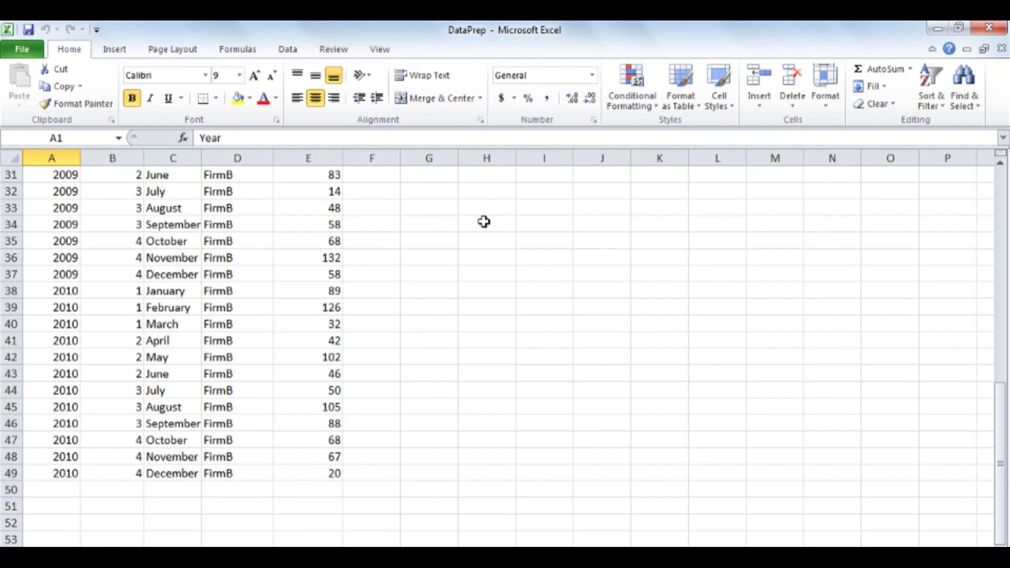
scroll(484, 222, "up", 10)
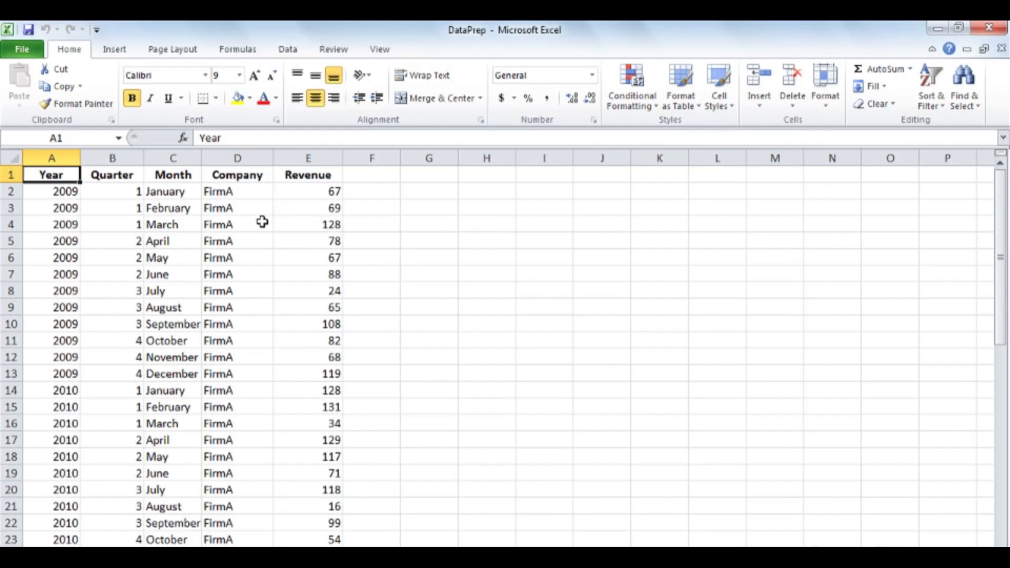
left_click(686, 100)
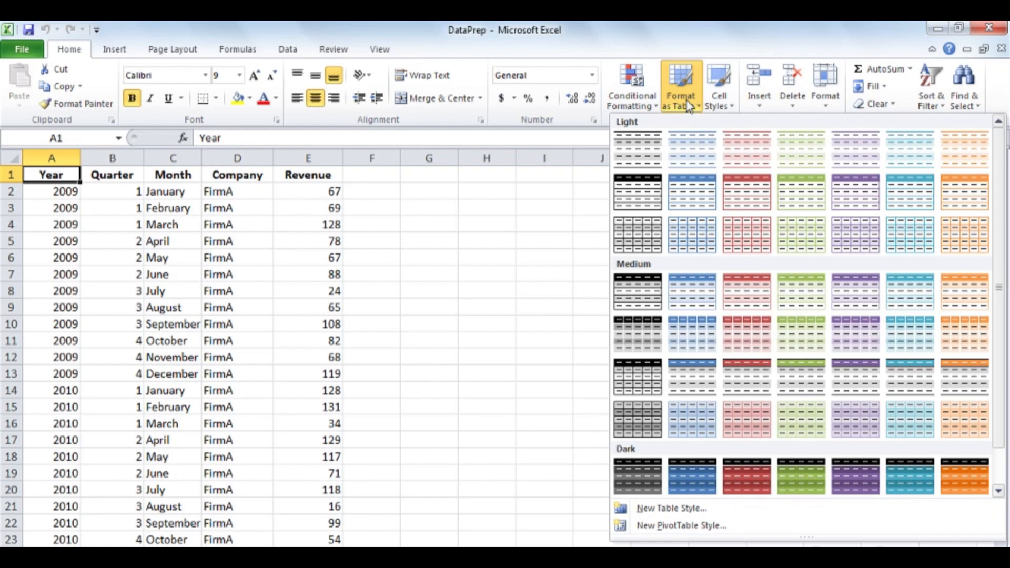
left_click(648, 198)
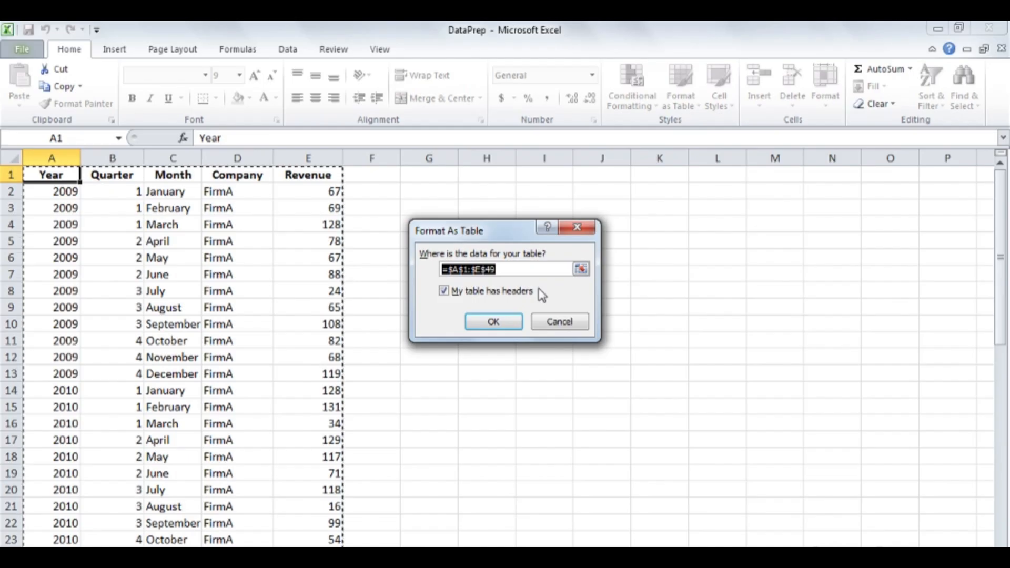
left_click(504, 323)
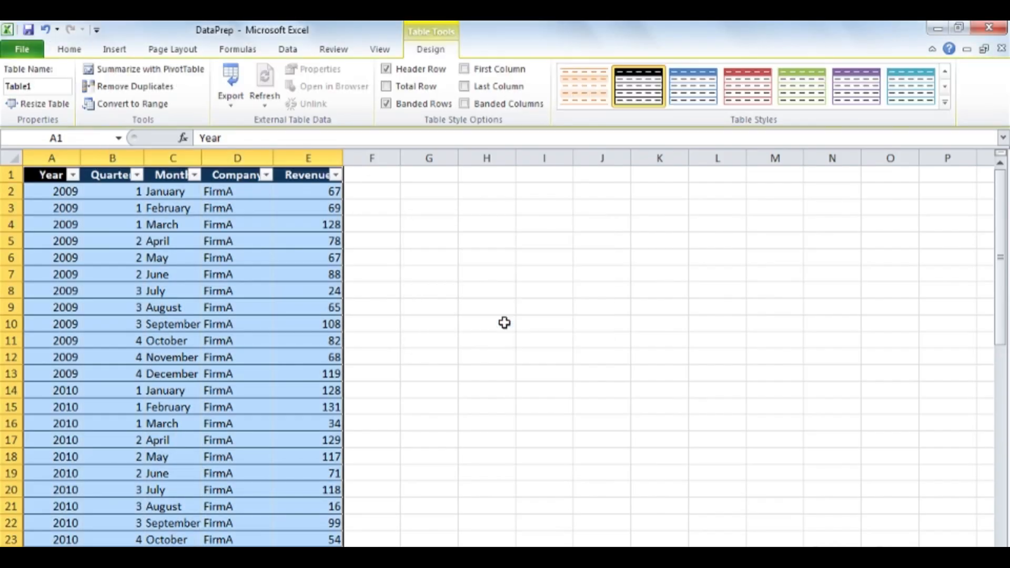
left_click(323, 194)
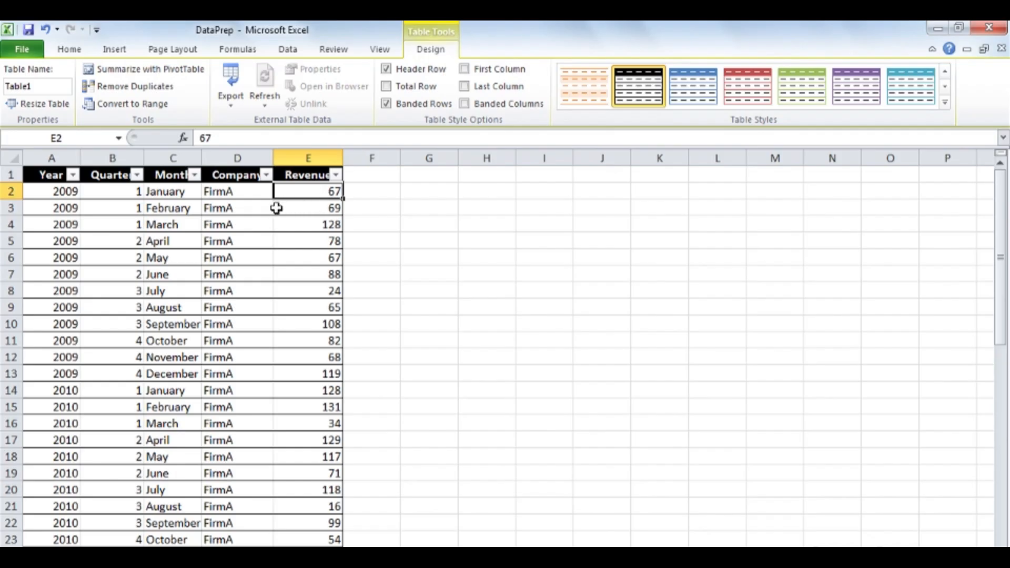
Filter the table's Month column to show only January, and clear that filter again
left_click(194, 175)
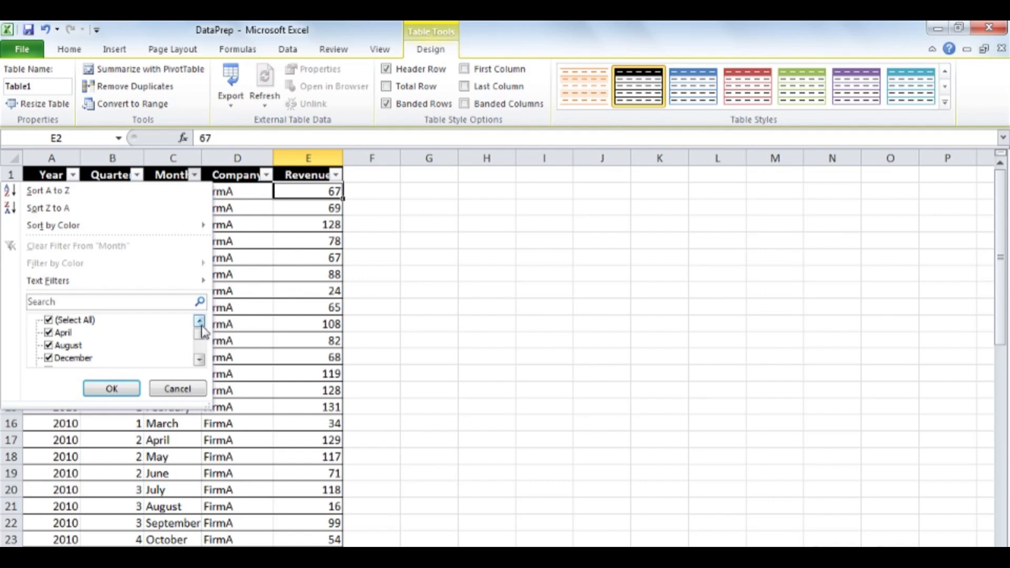
left_click(49, 321)
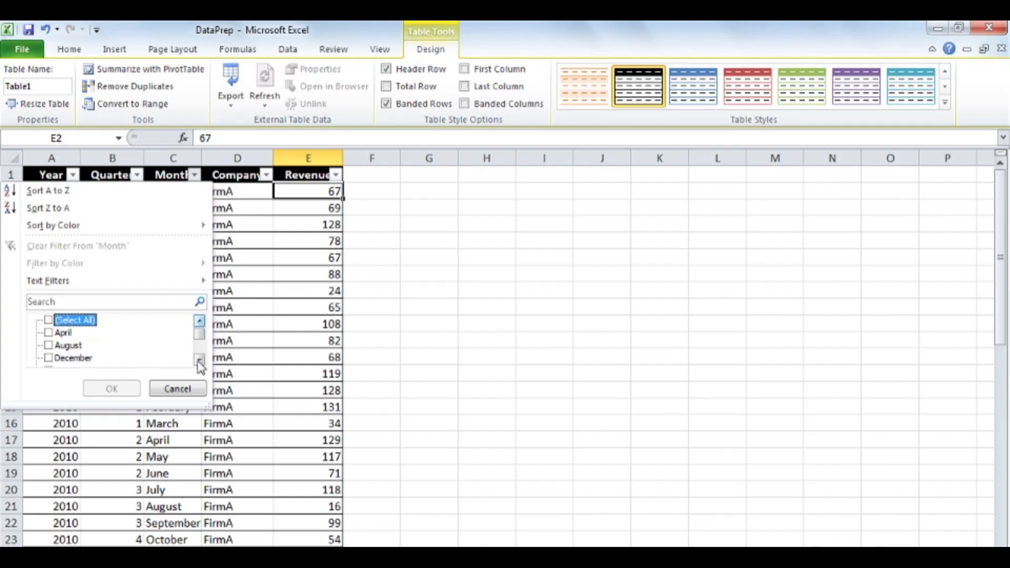
left_click(200, 361)
left_click(199, 361)
left_click(199, 361)
left_click(199, 361)
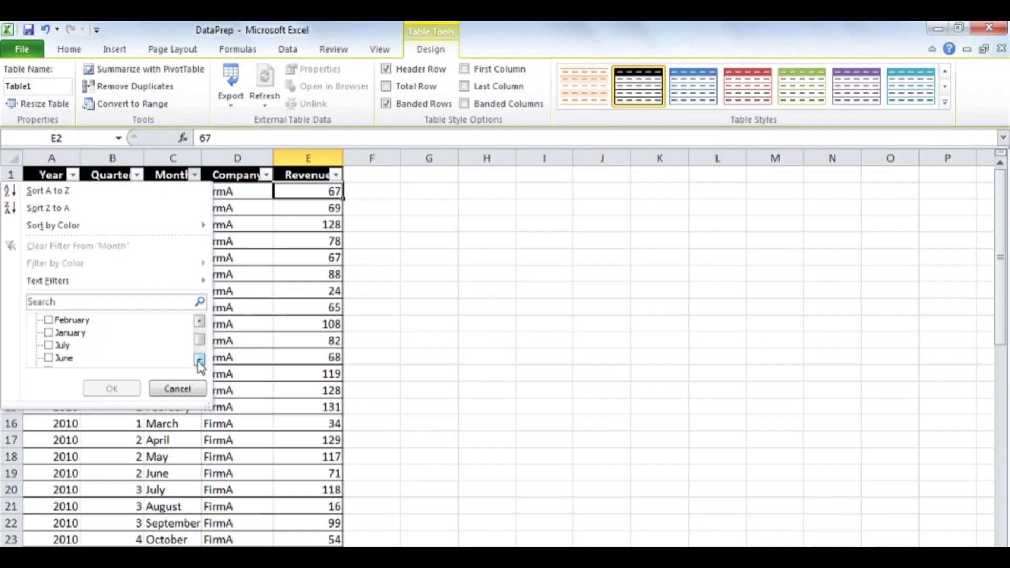
left_click(66, 335)
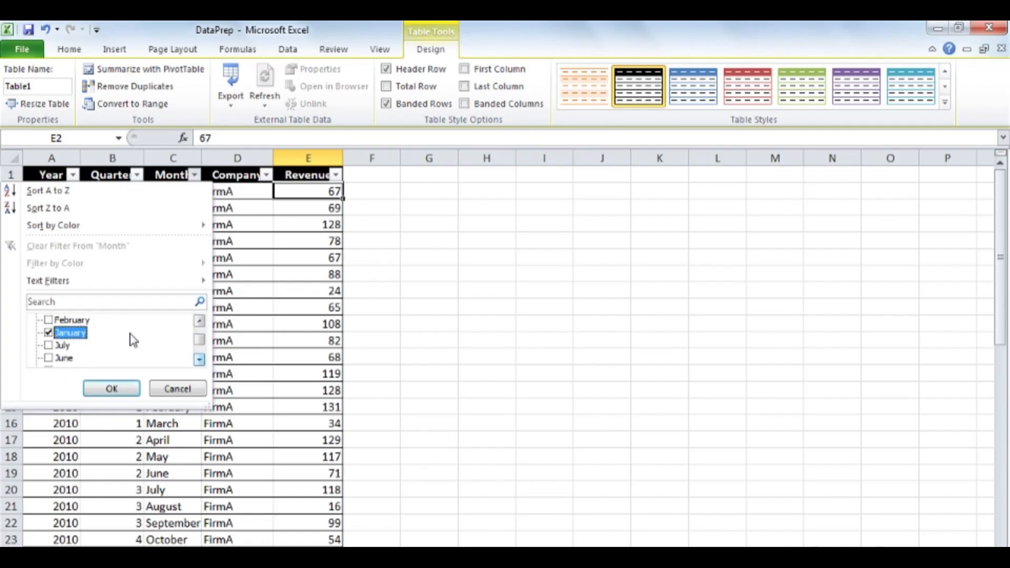
left_click(116, 387)
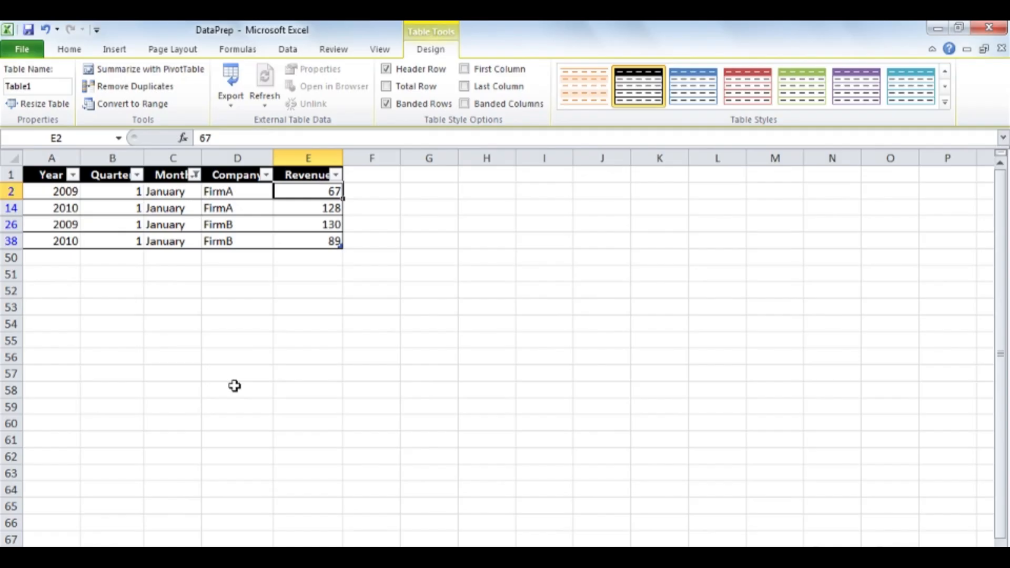
left_click(194, 175)
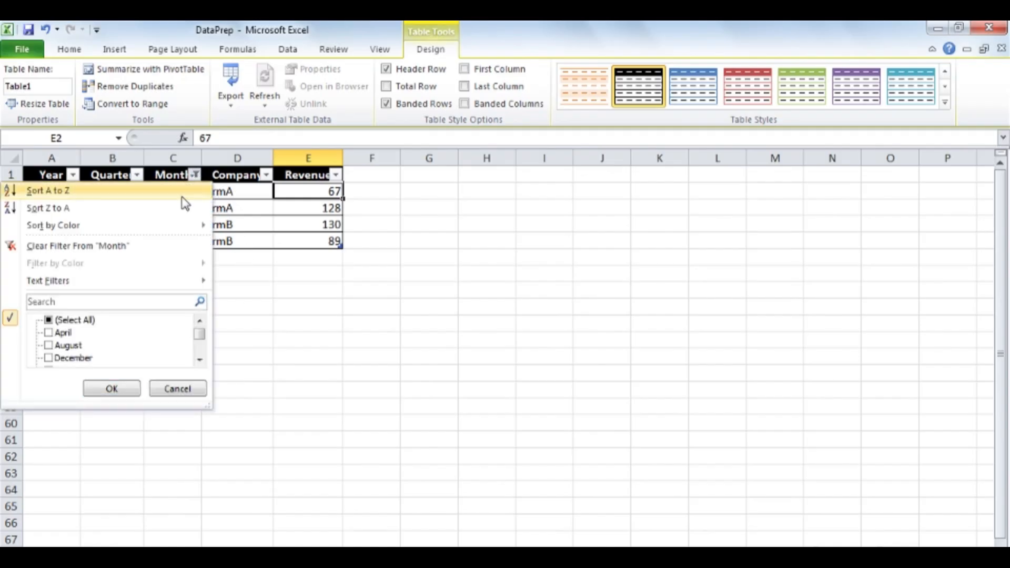
left_click(169, 247)
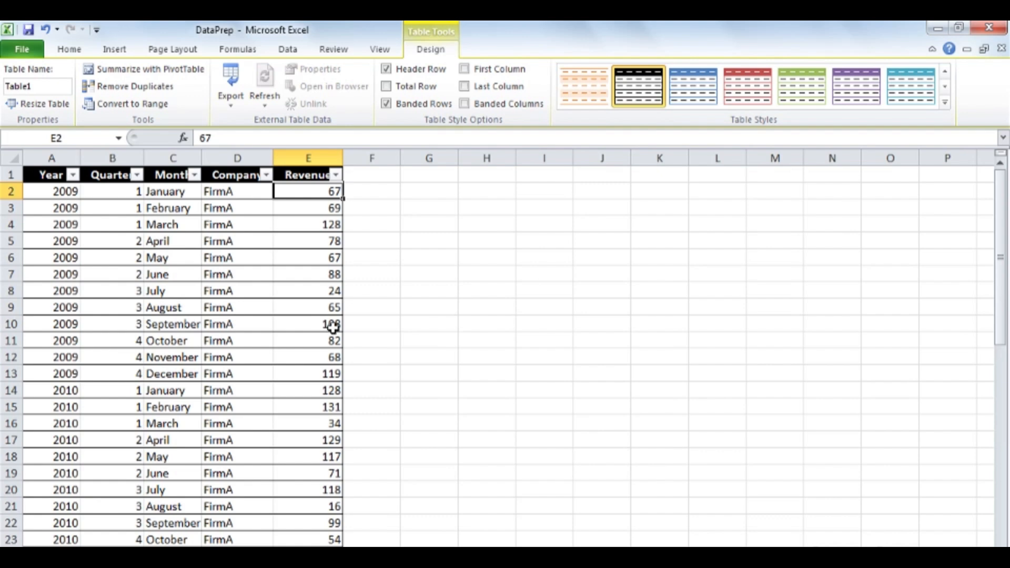
Add a total row to the end of the table and select its Revenue total cell
scroll(374, 332, "down", 11)
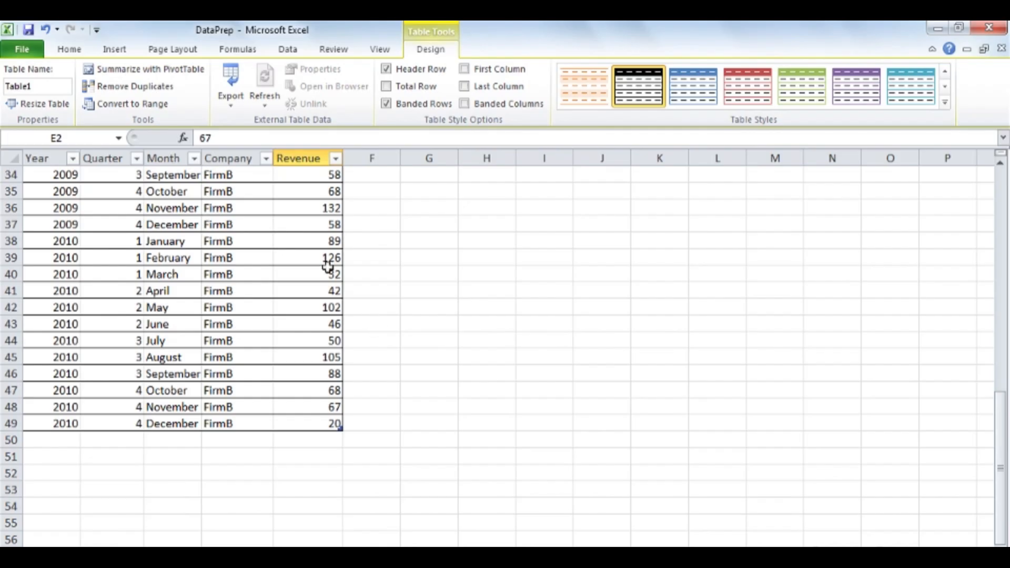
left_click(298, 420)
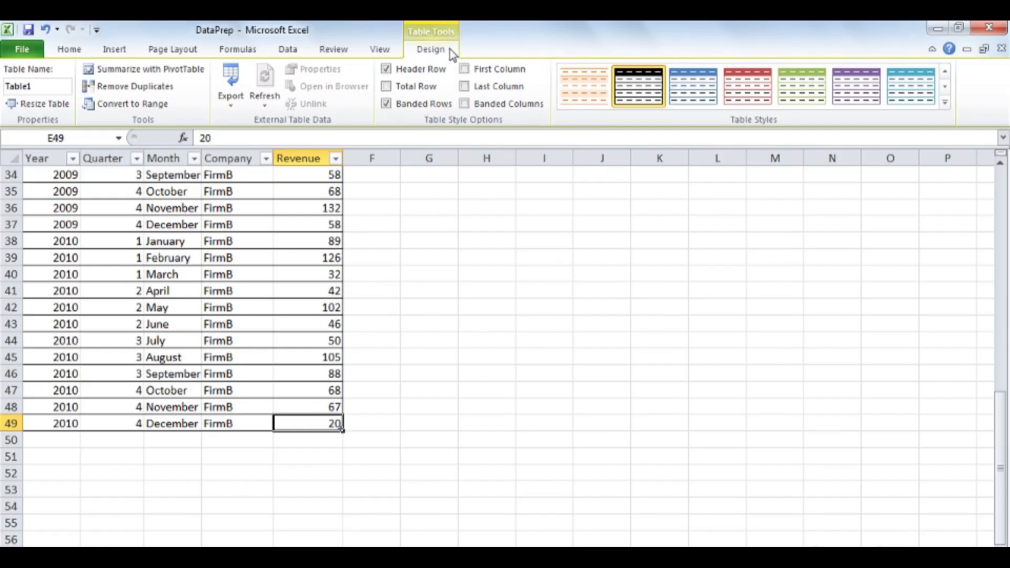
left_click(388, 89)
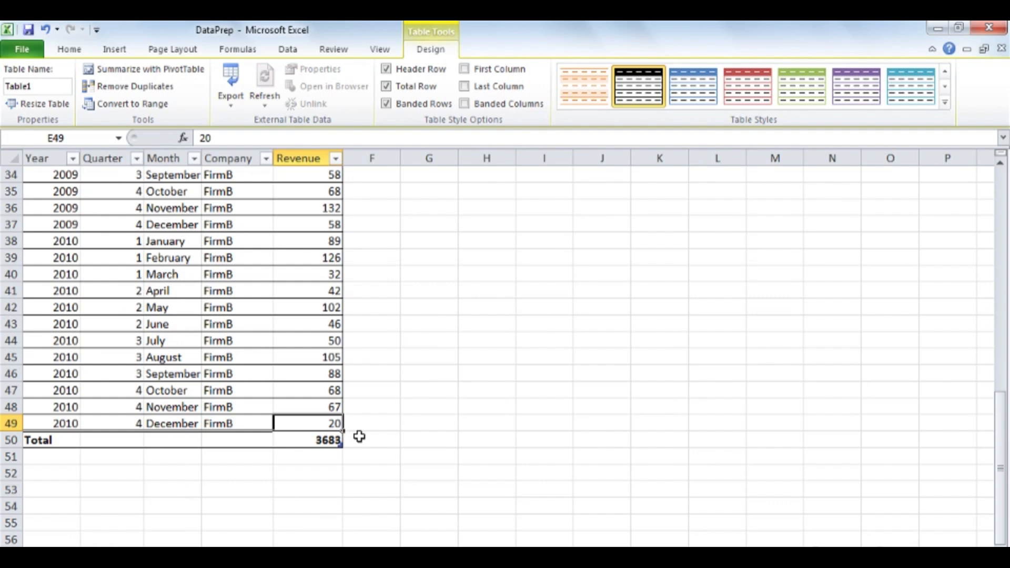
left_click(316, 440)
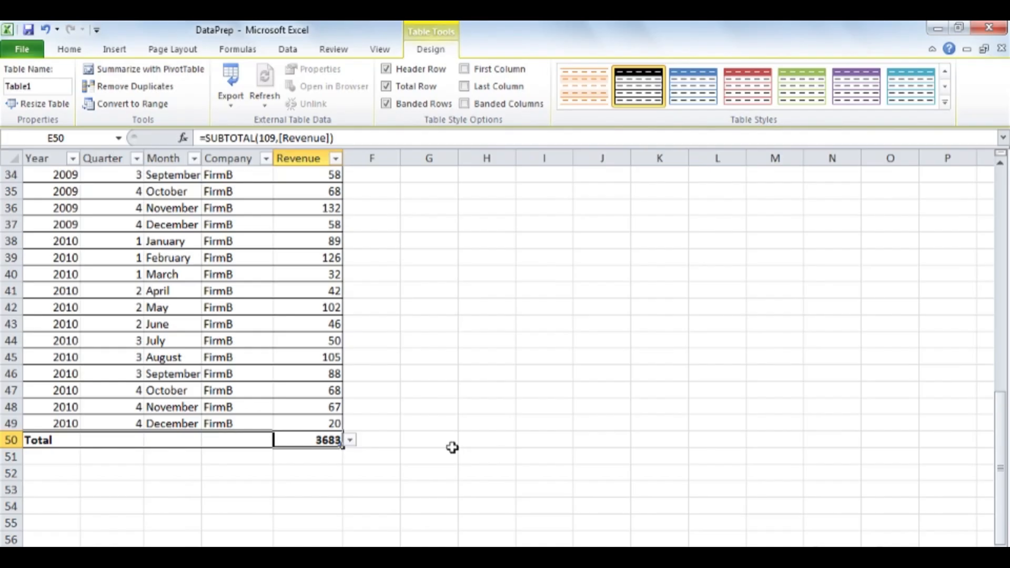
Set the table's Revenue total cell to calculate the Average
left_click(350, 441)
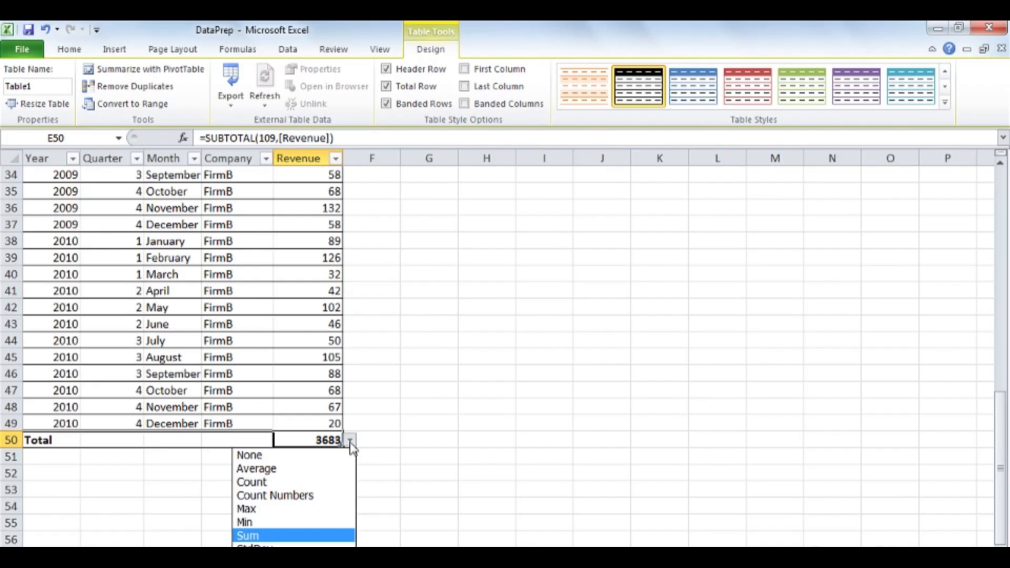
left_click(316, 468)
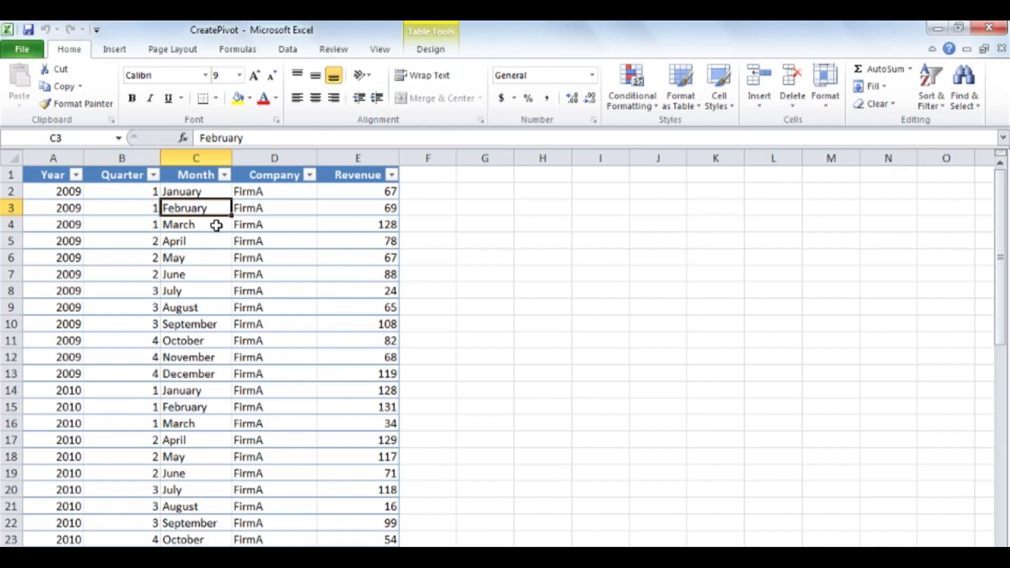
Start creating a PivotTable from the CreatePivot workbook's Table1 data
left_click(115, 51)
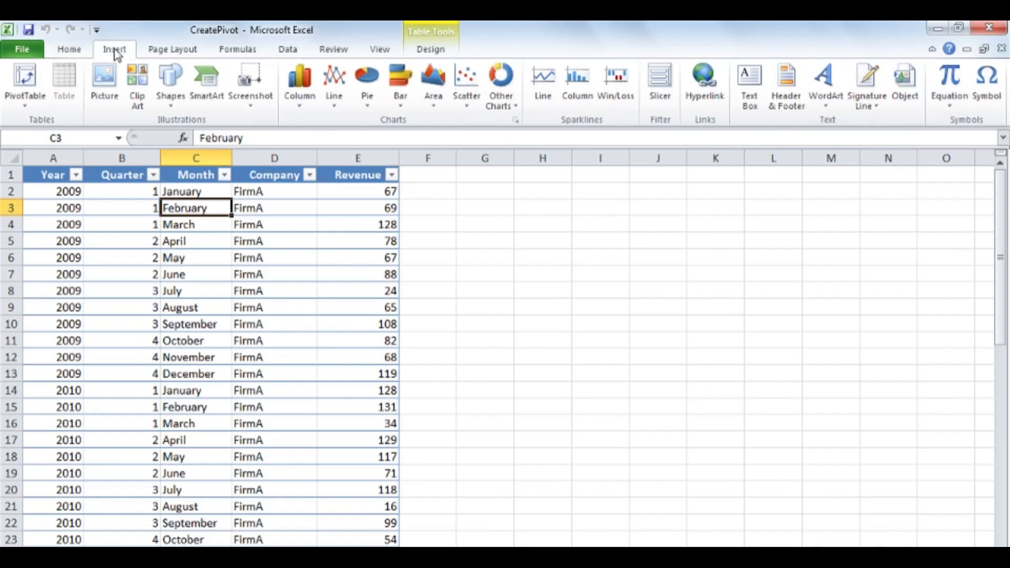
left_click(25, 79)
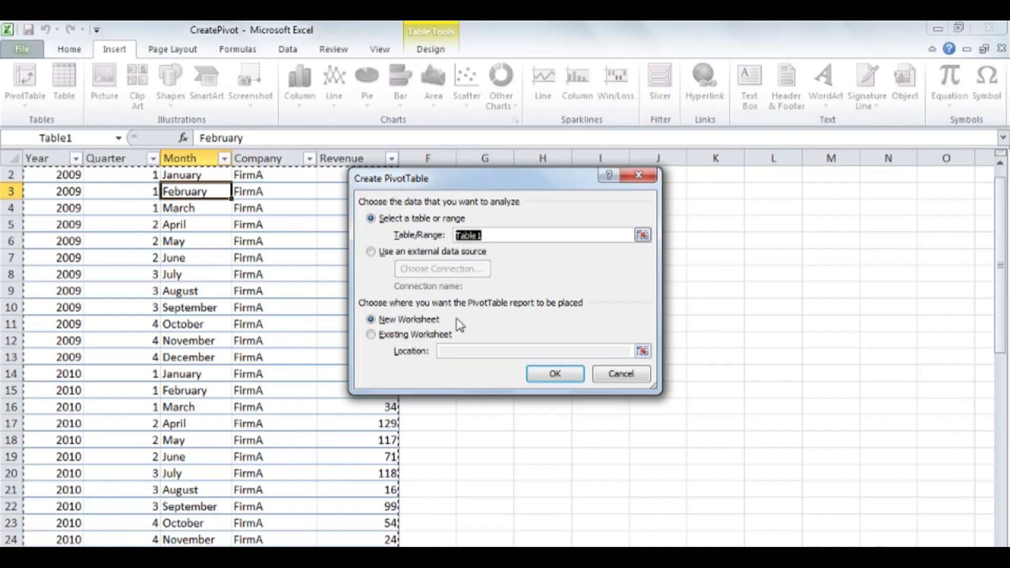
Set the PivotTable's location to cell G2 of the existing worksheet Sheet2
left_click(371, 335)
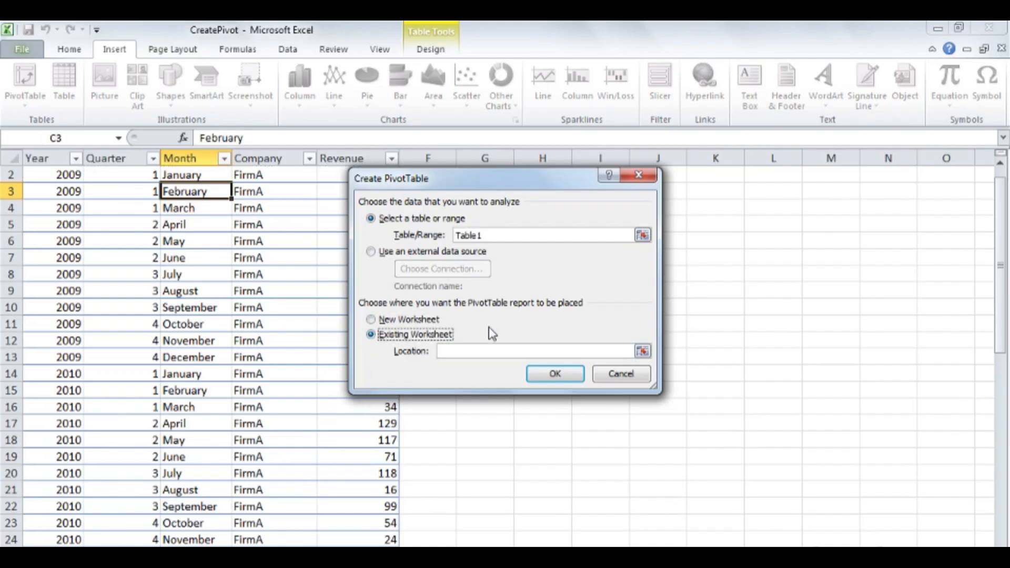
left_click(643, 351)
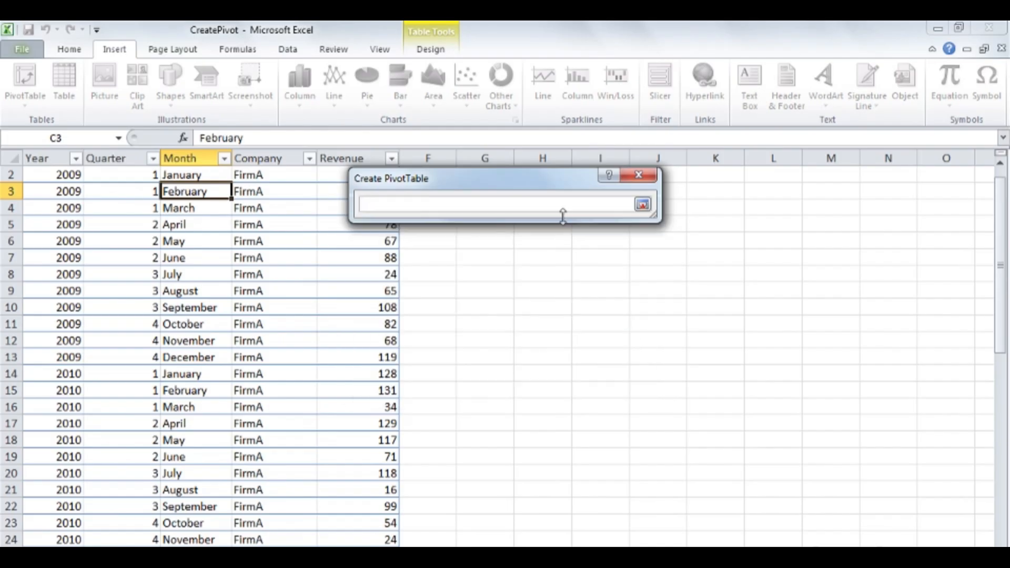
left_click_drag(564, 187, 575, 262)
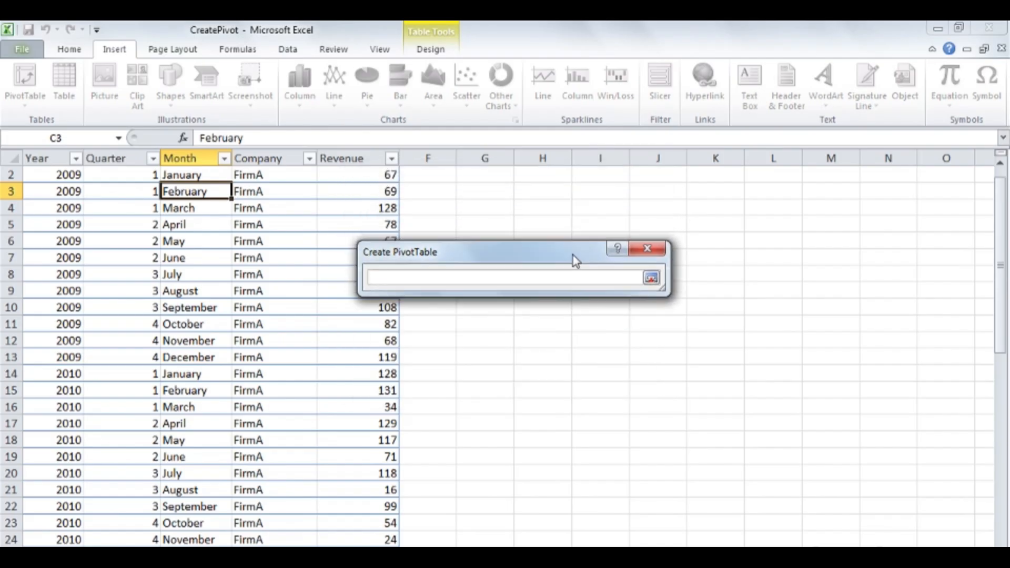
left_click(504, 178)
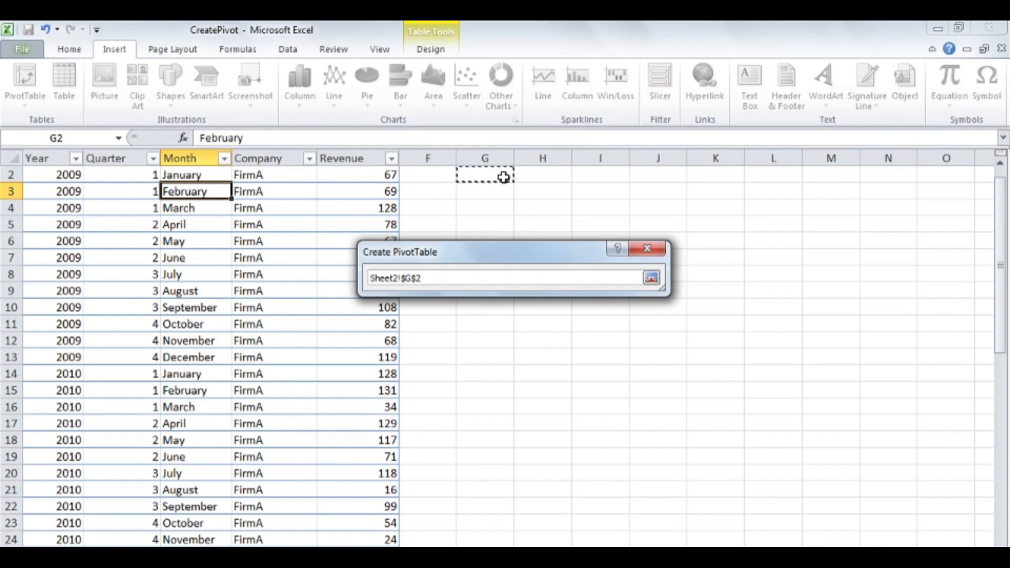
left_click(652, 278)
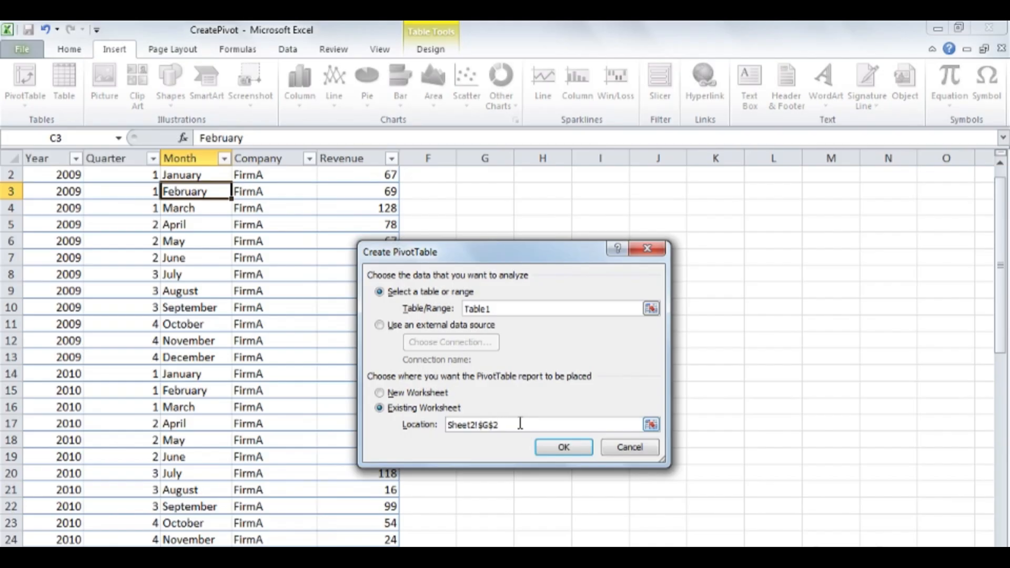
Choose a new worksheet as the PivotTable's location and create the report
left_click(379, 393)
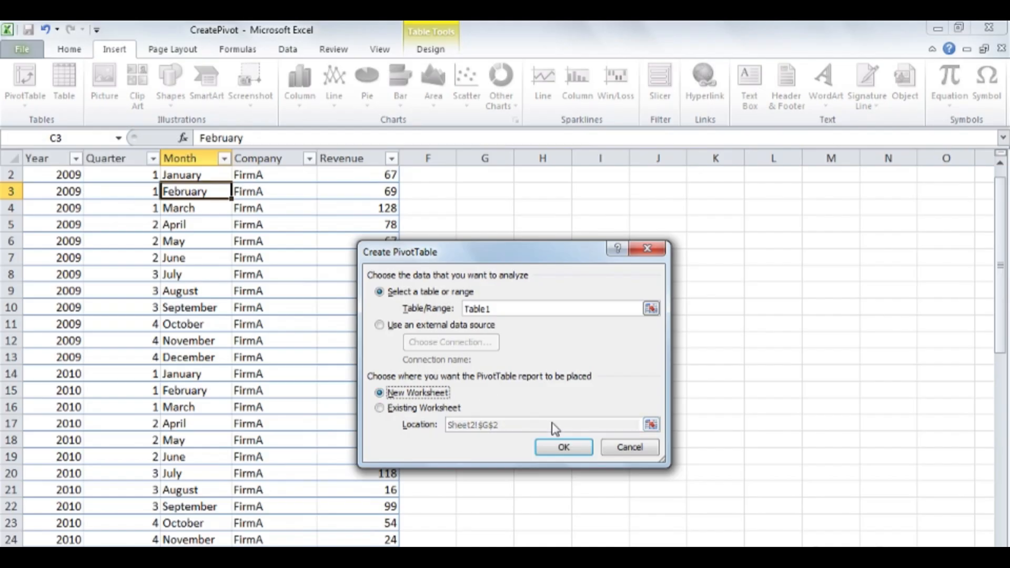
left_click(559, 446)
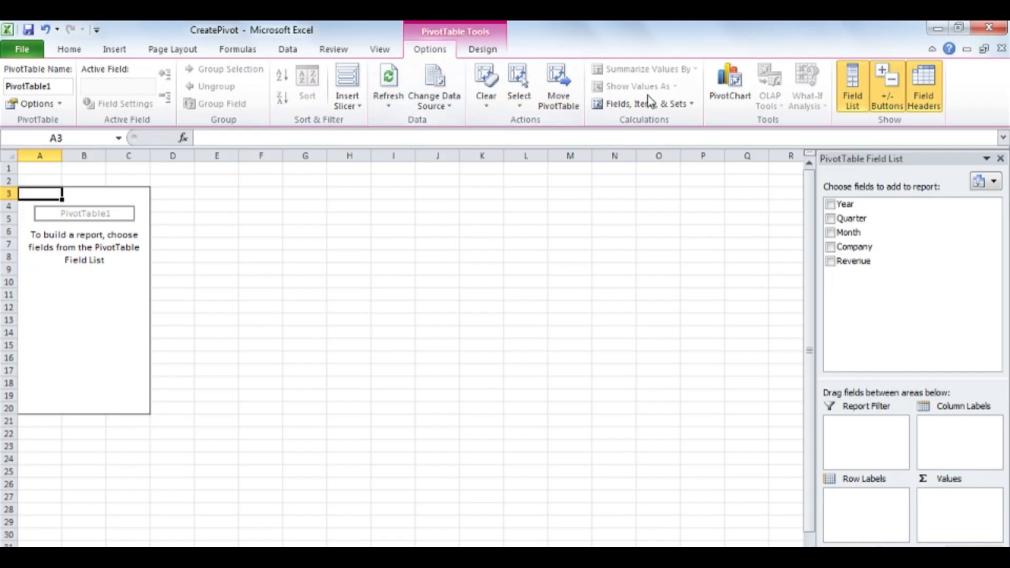
Hide the PivotTable Field List and show it again
left_click(851, 105)
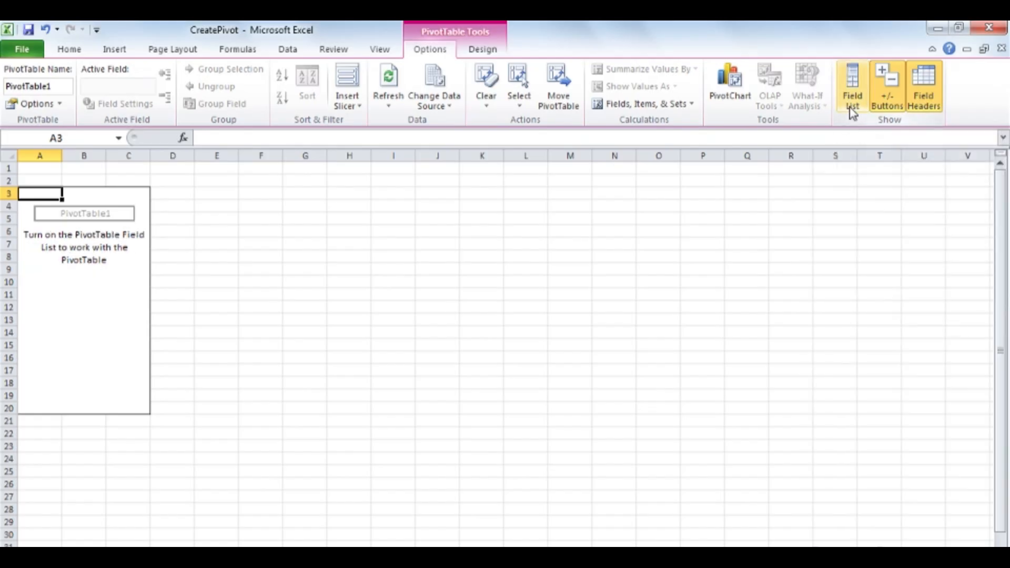
left_click(852, 105)
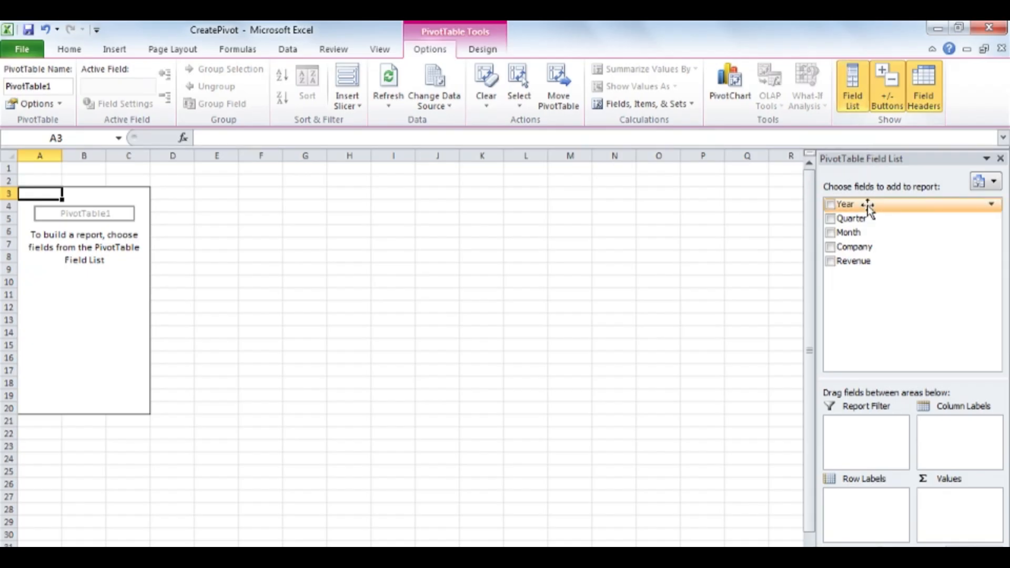
Build the PivotTable with Year as column labels, Company and below it Month as row labels, and Revenue as values
left_click_drag(863, 205, 962, 432)
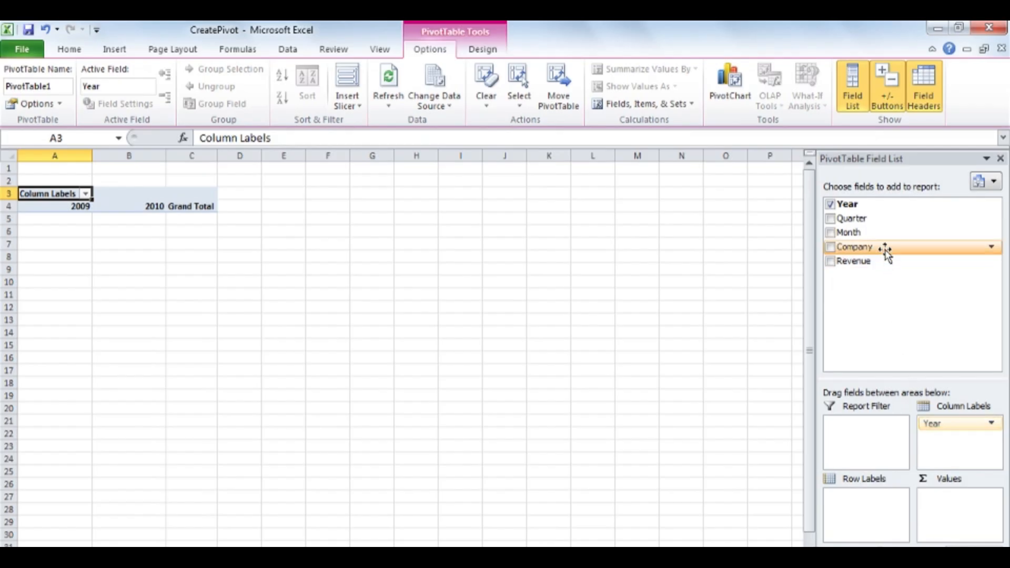
left_click_drag(886, 251, 882, 505)
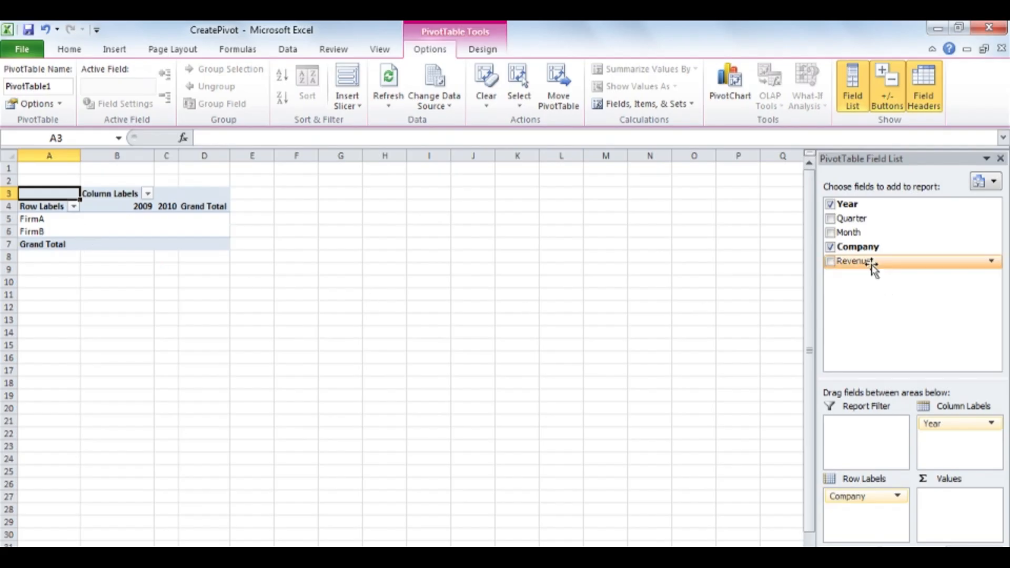
left_click_drag(873, 268, 957, 510)
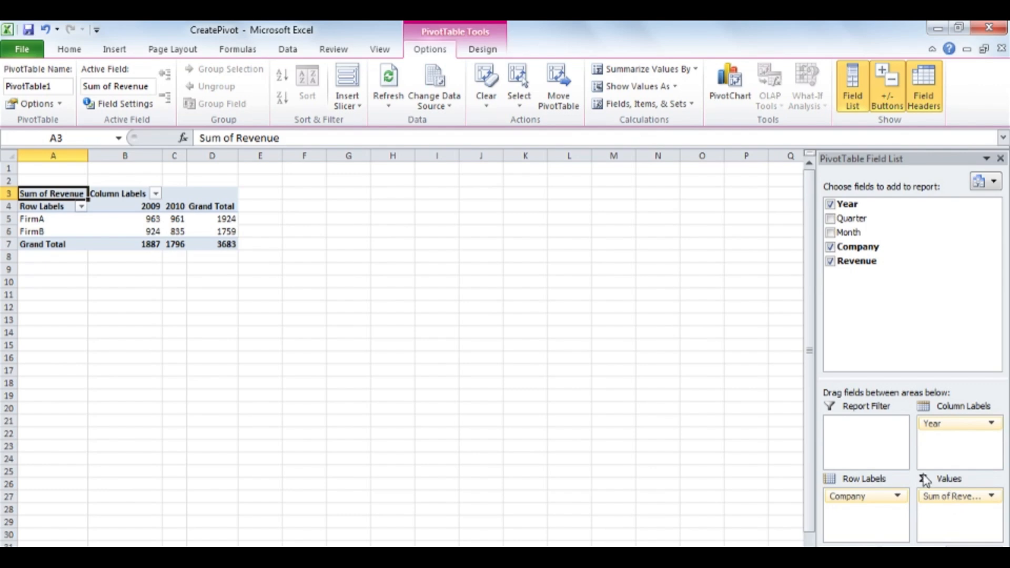
left_click_drag(857, 238, 879, 518)
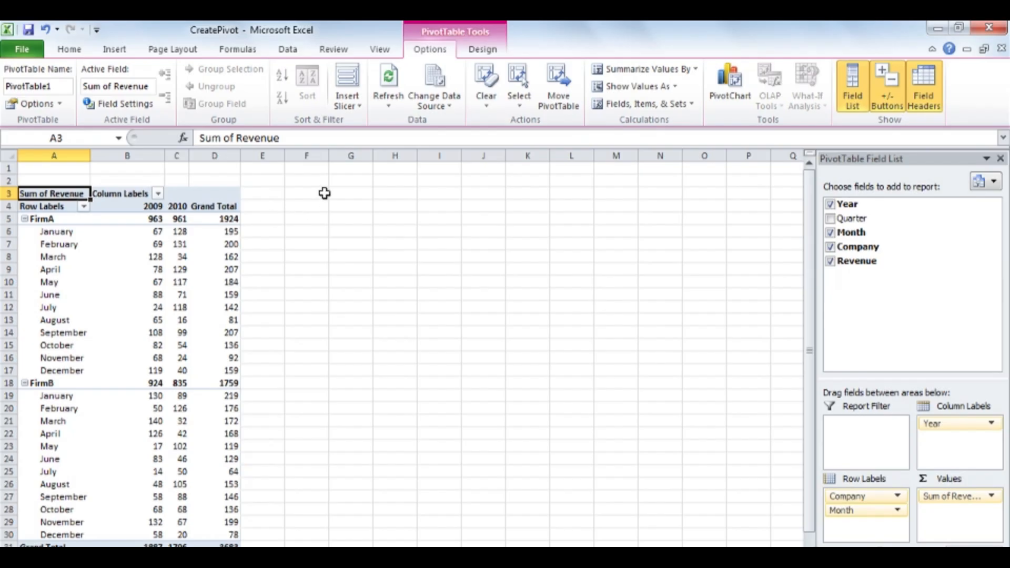
Set the PivotTable to show all subtotals at the bottom of each group
left_click(484, 50)
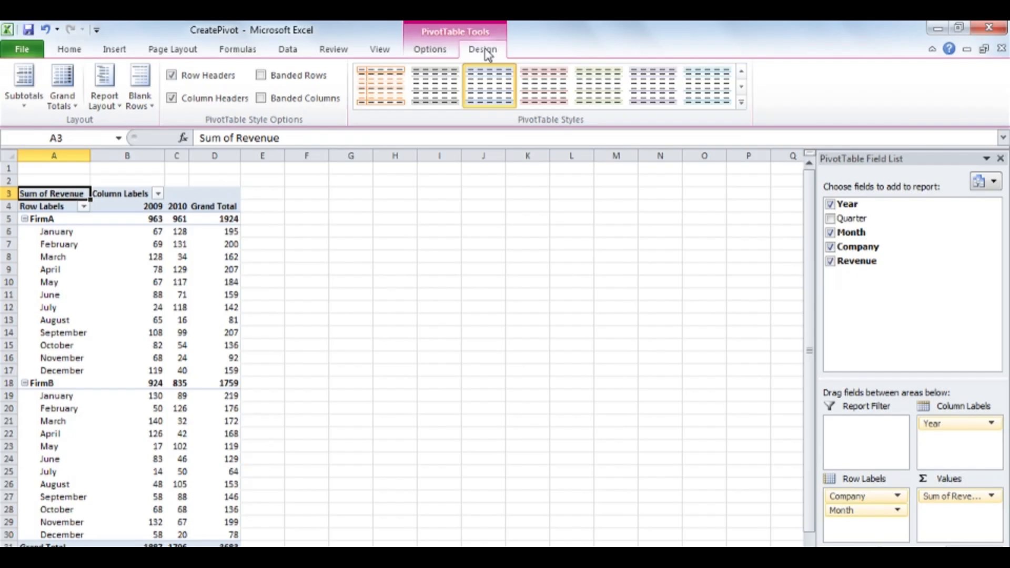
left_click(33, 106)
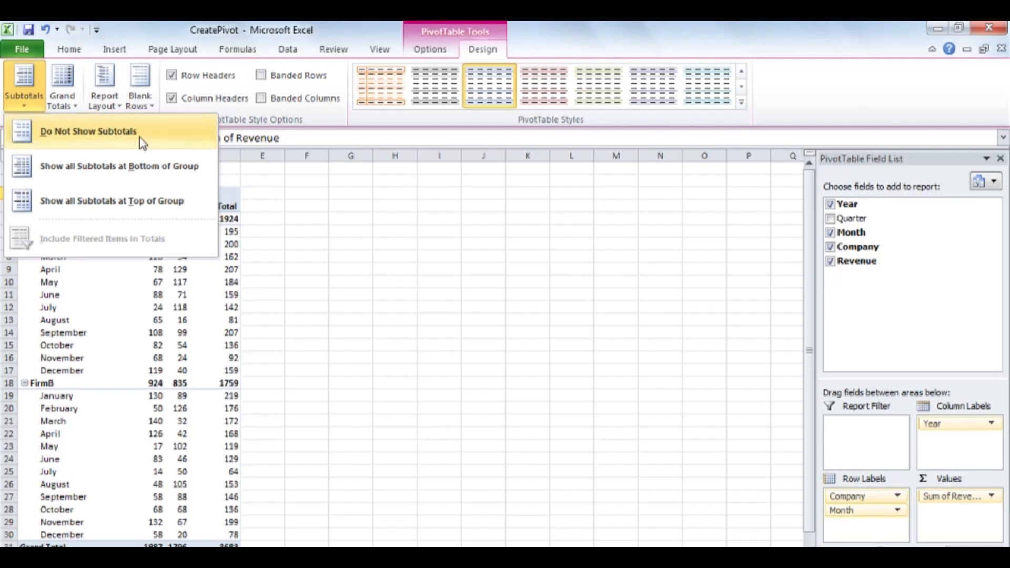
left_click(206, 163)
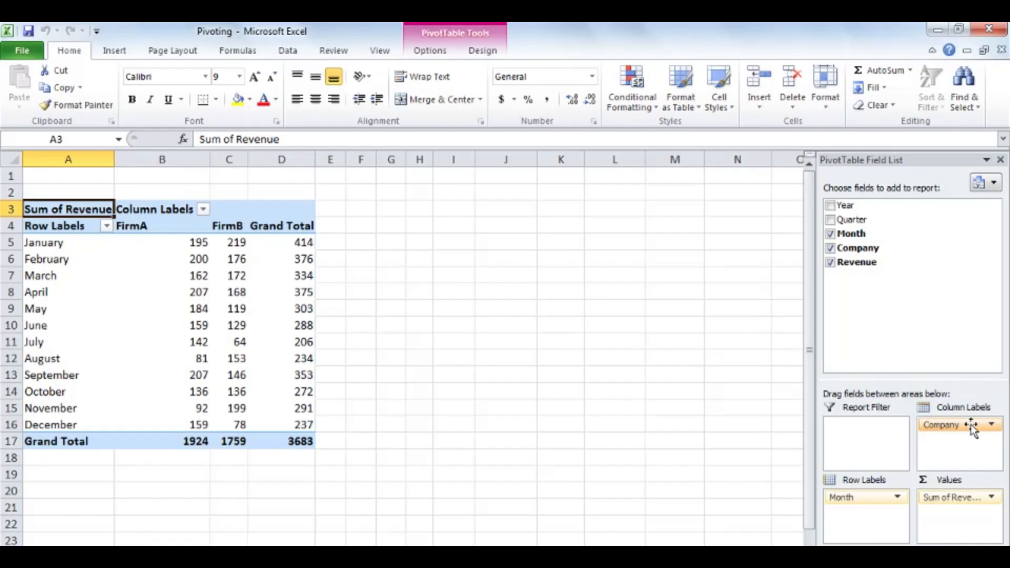
Swap Company and Month between the row and column labels of the Pivoting workbook's PivotTable, and swap them back
left_click_drag(971, 427, 957, 457)
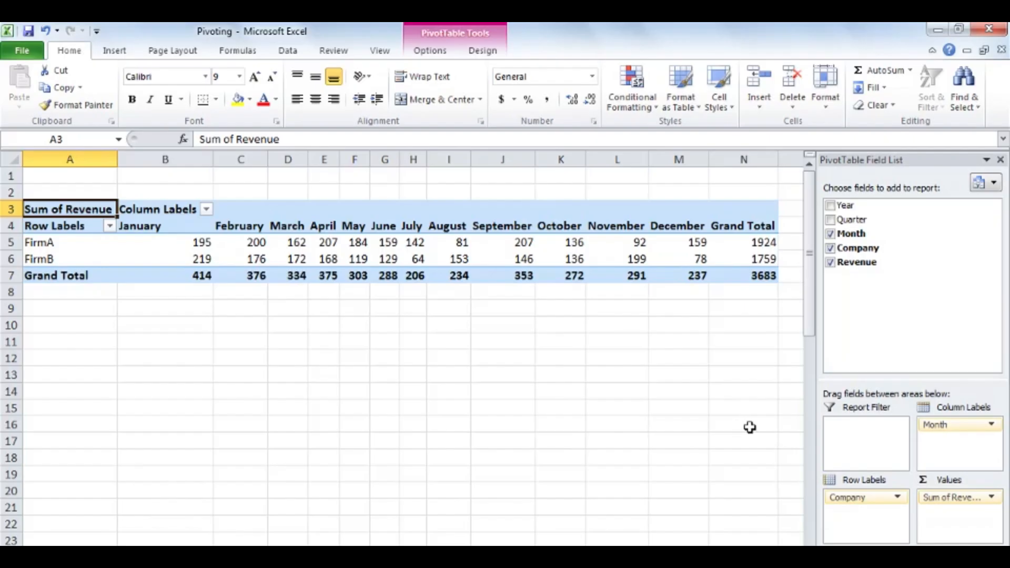
mouse_move(935, 424)
left_mouse_down()
mouse_move(881, 519)
mouse_move(930, 466)
mouse_move(939, 440)
left_mouse_up()
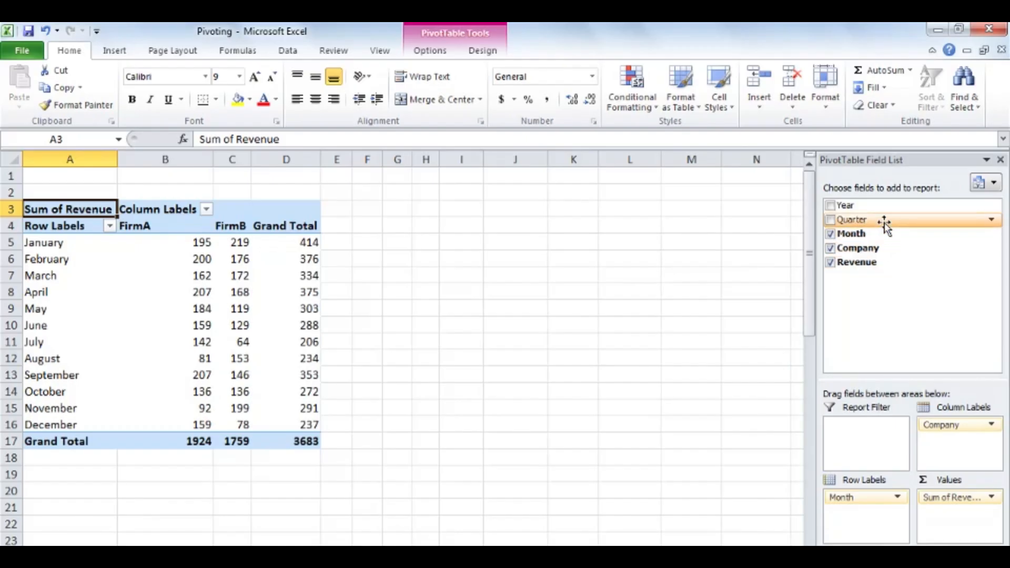
Add the Quarter field to the row labels above Month
left_click_drag(884, 225, 893, 499)
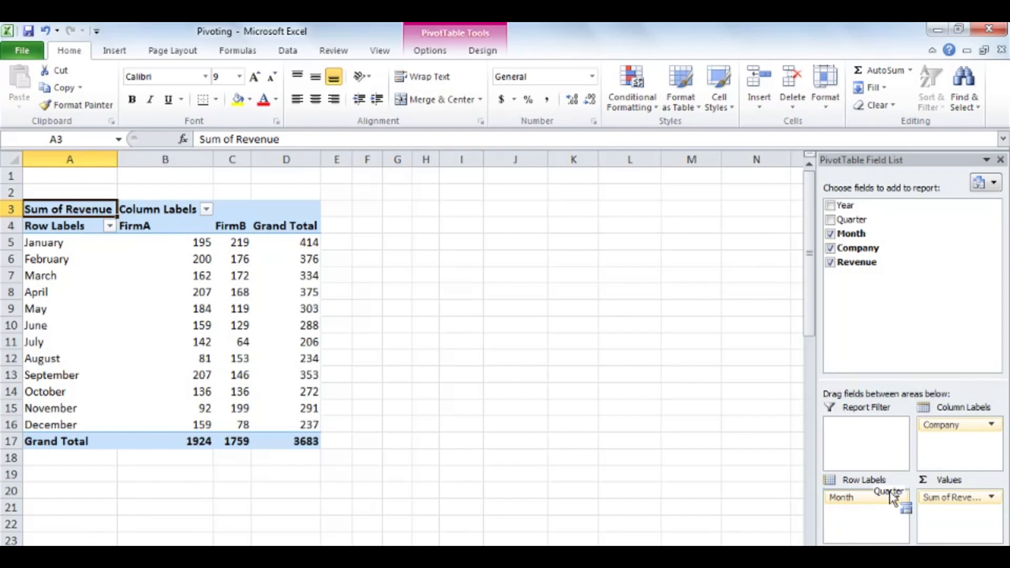
left_click_drag(891, 495, 889, 513)
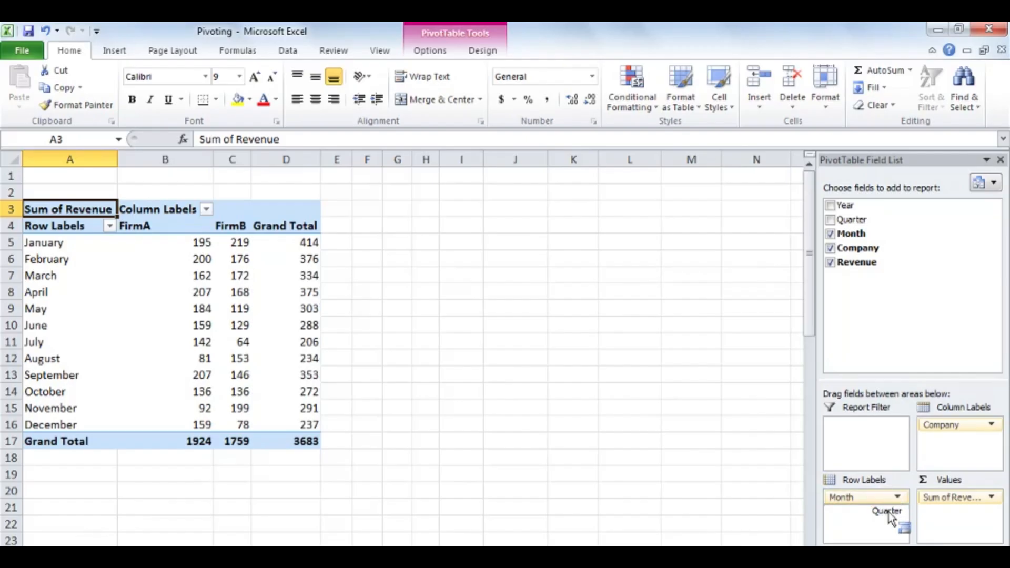
left_click_drag(889, 513, 887, 493)
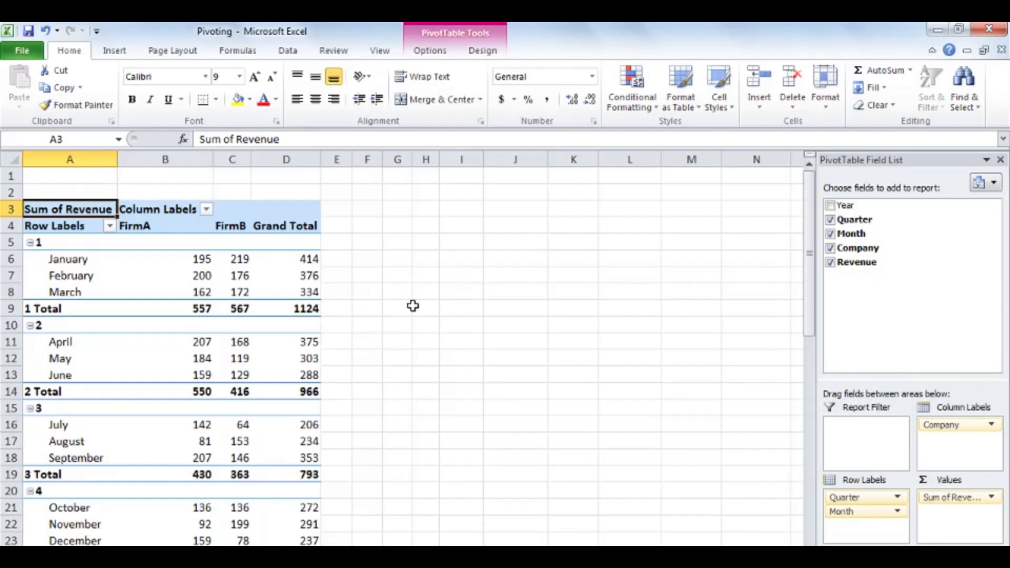
Move Quarter below Month in the row labels and return it above Month
left_click_drag(861, 501, 866, 525)
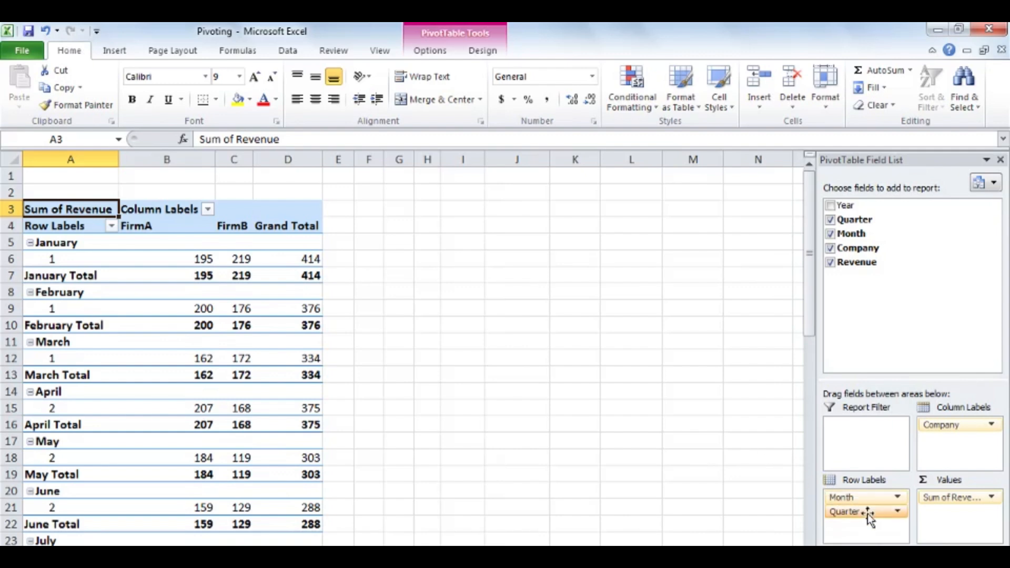
left_click_drag(867, 513, 870, 495)
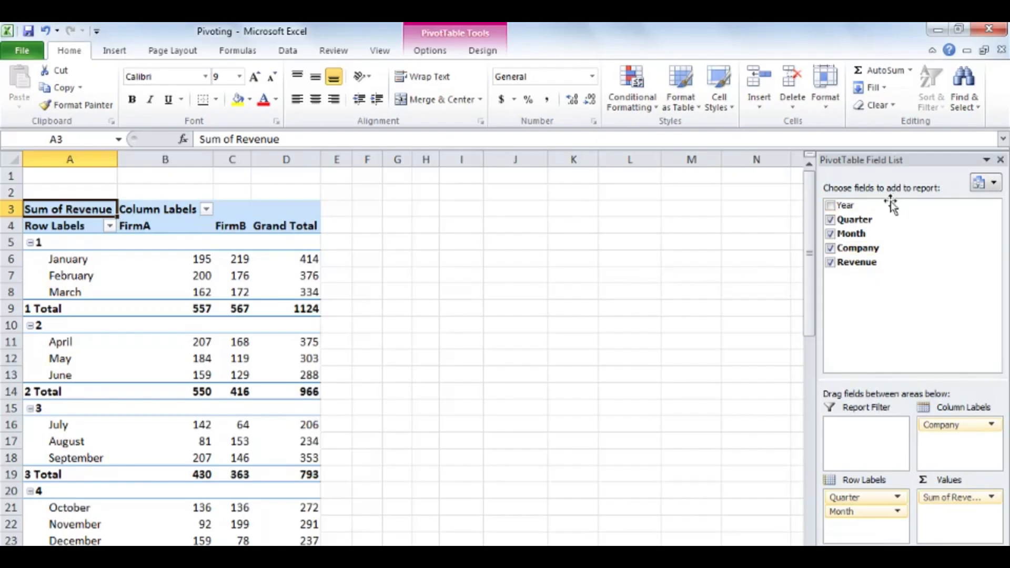
Add the Year field to the row labels above Quarter and look through the report down to the 2010 rows
left_click_drag(889, 204, 878, 498)
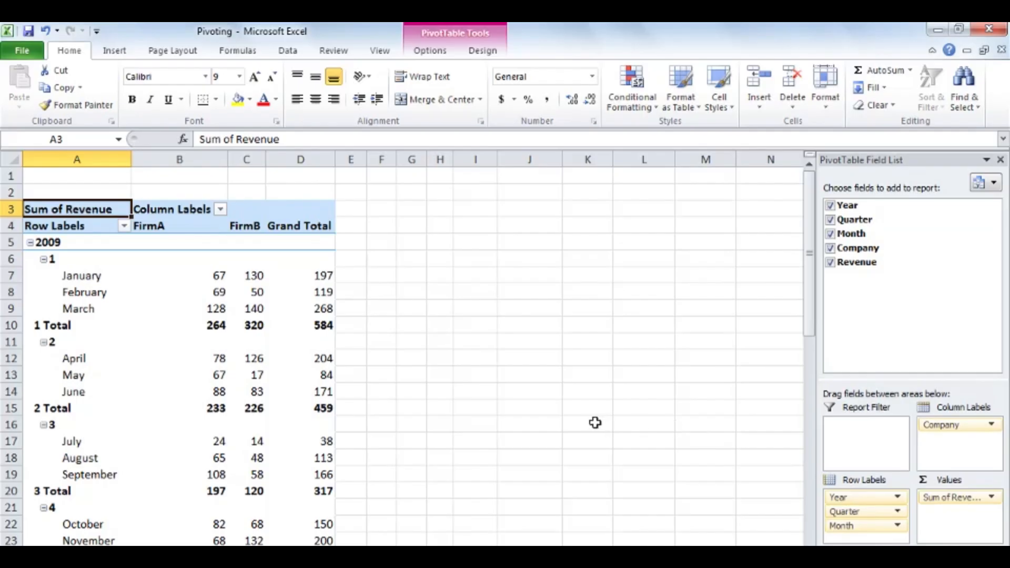
scroll(595, 424, "down", 3)
scroll(595, 423, "down", 5)
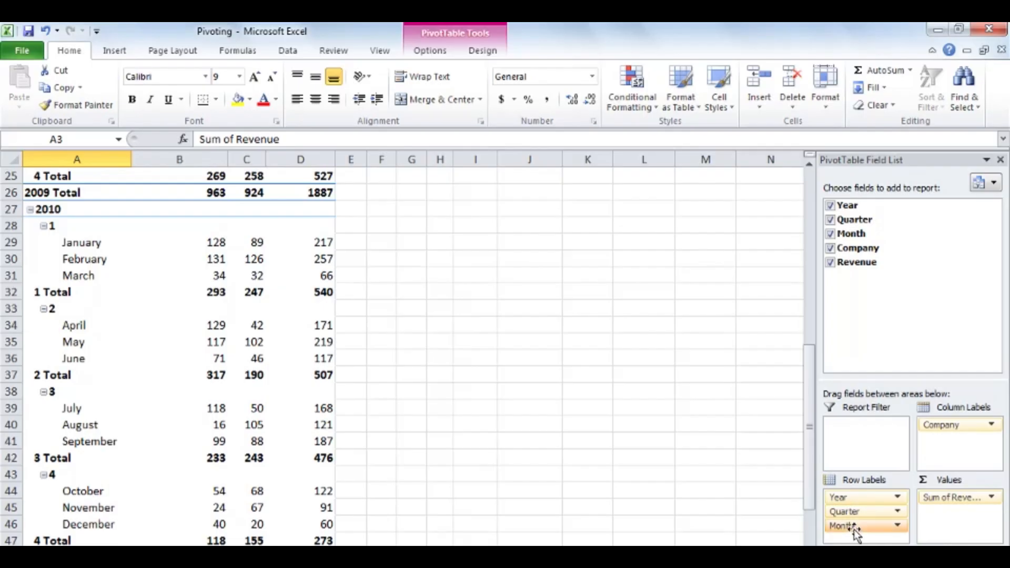
Remove the Month and Quarter fields from the row labels and return to the start of the report
left_click_drag(855, 533, 874, 338)
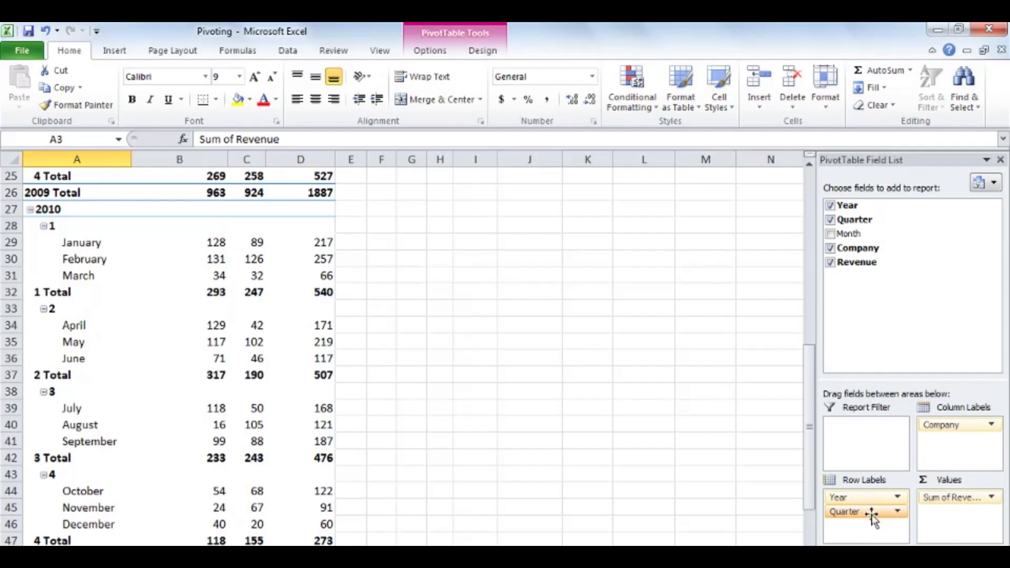
left_click_drag(873, 513, 878, 322)
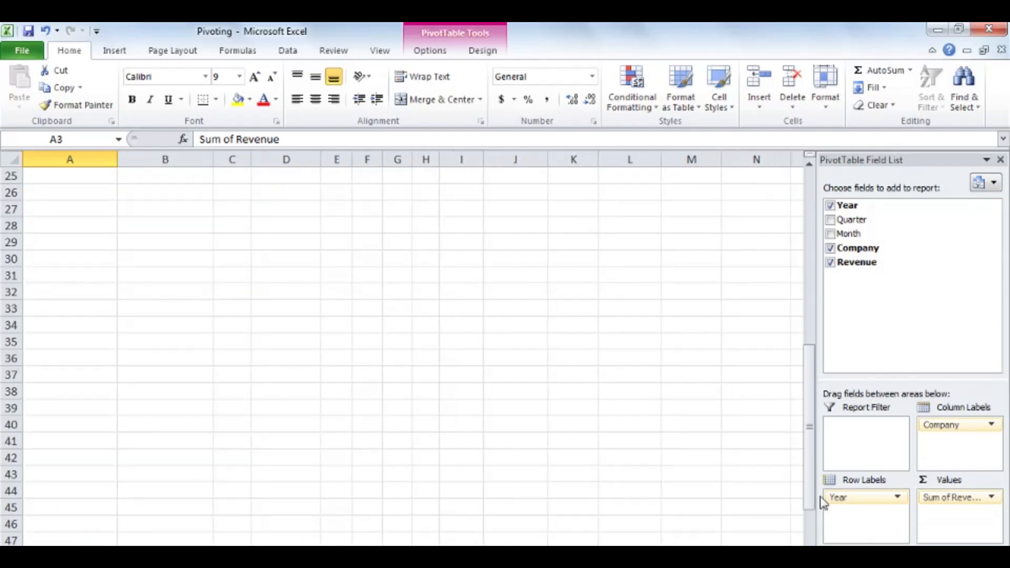
left_click_drag(807, 500, 813, 285)
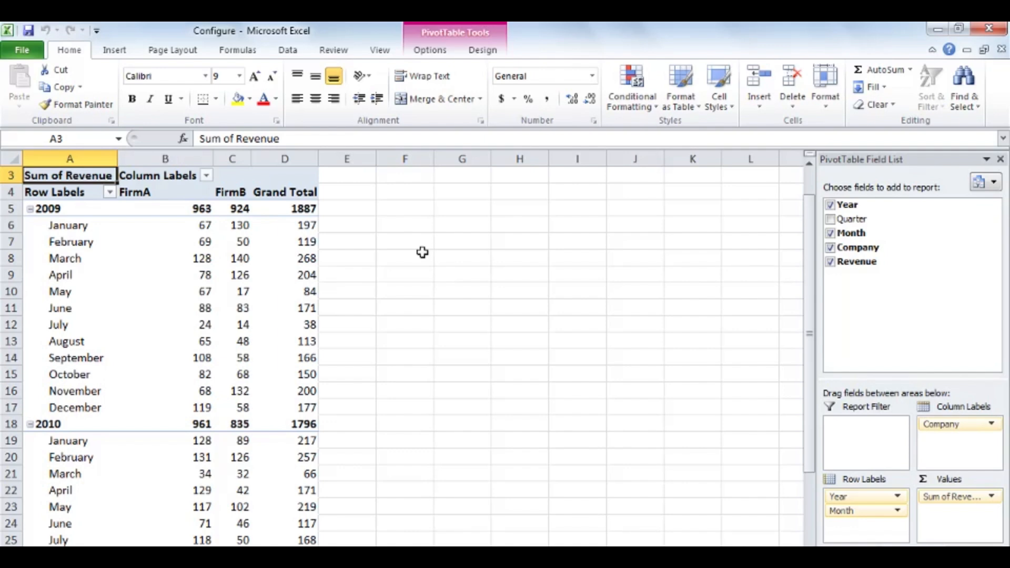
Rearrange the Configure workbook's PivotTable with Year as column labels and Company below Month in the row labels
left_click(414, 209)
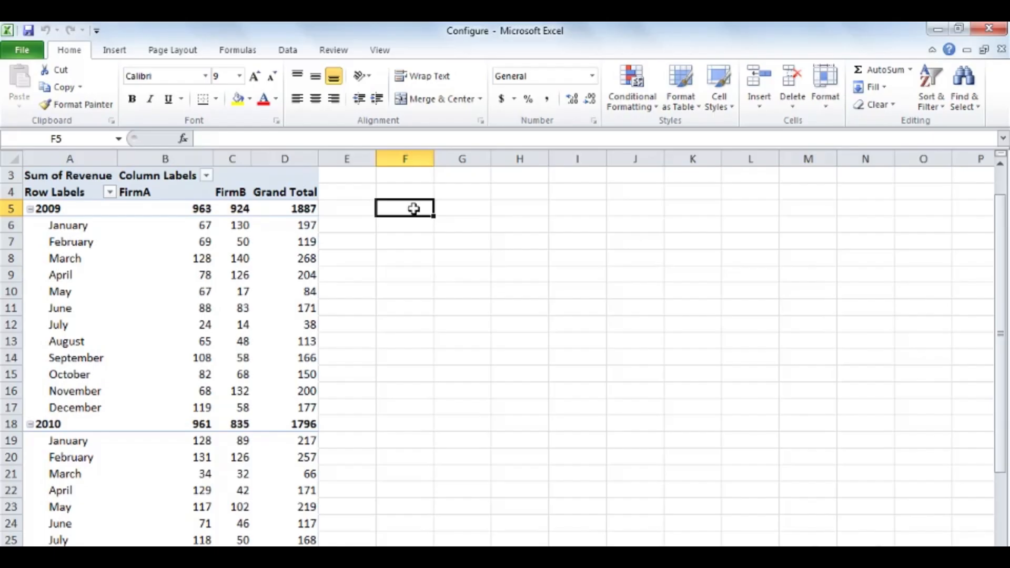
left_click(233, 245)
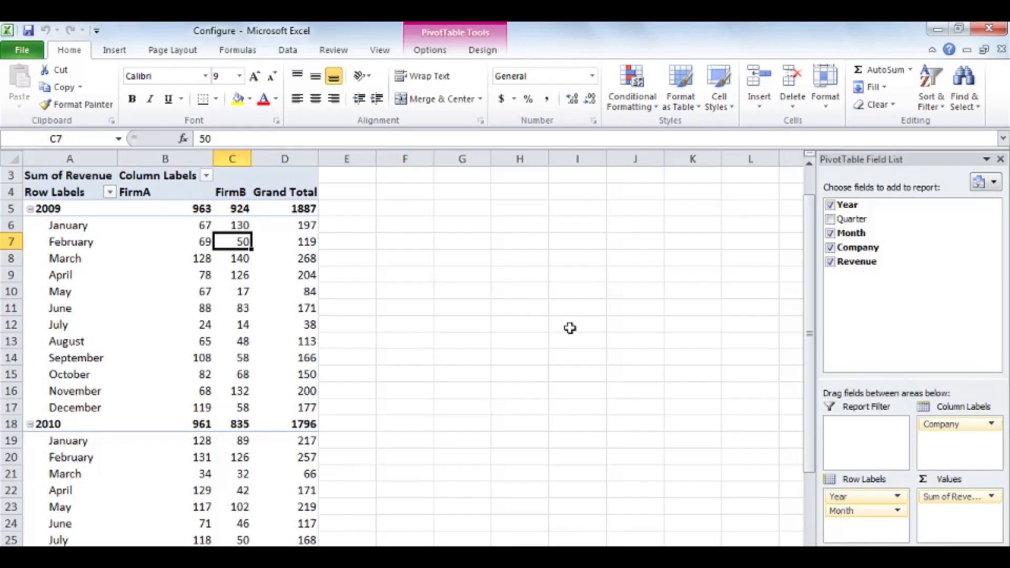
left_click_drag(947, 424, 934, 465)
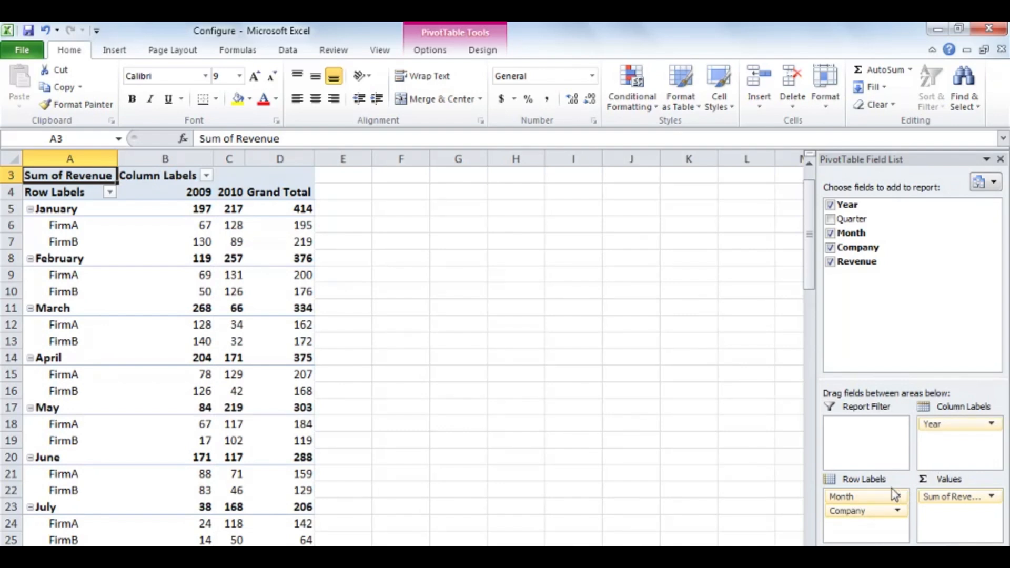
Move Month to the column labels below Year, then hide the field list to show the report's full width
left_click_drag(874, 496, 947, 454)
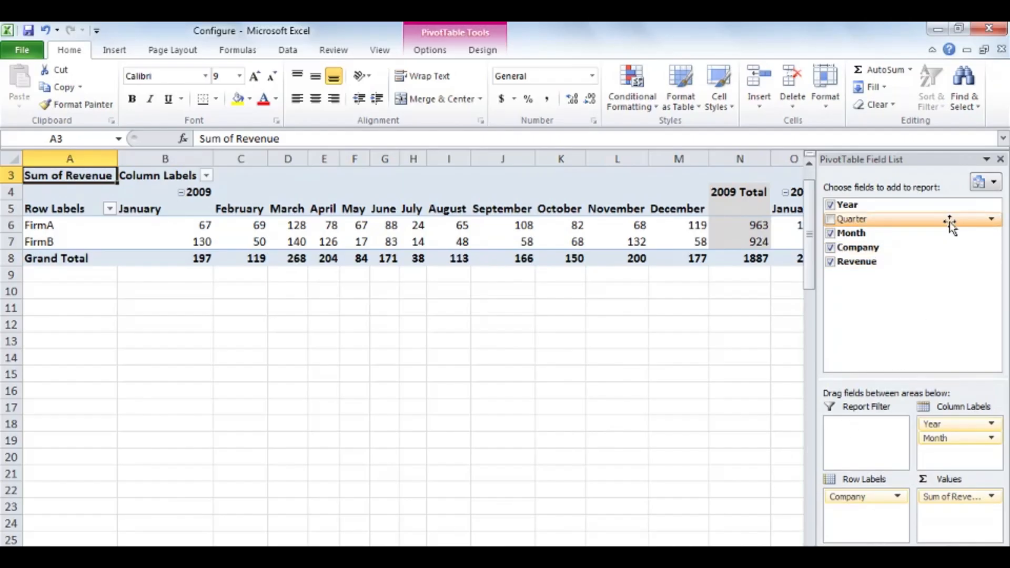
left_click(1000, 159)
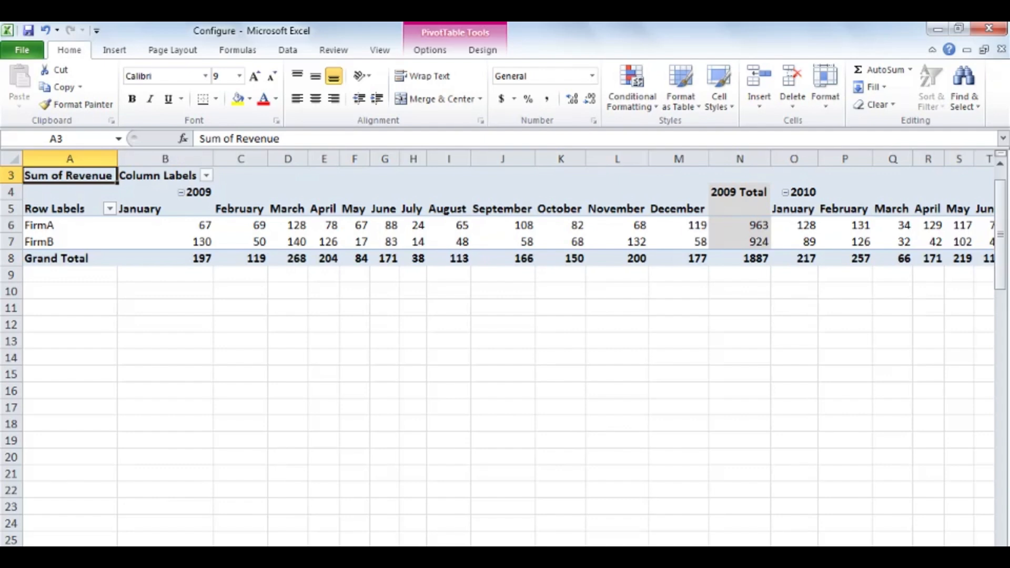
scroll(503, 348, "down", 1)
scroll(503, 347, "down", 3)
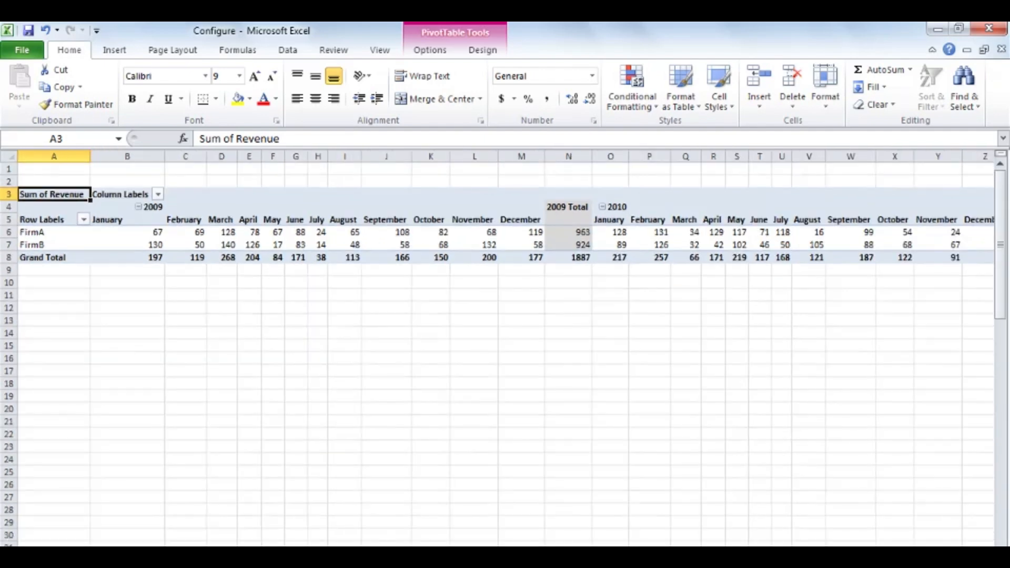
scroll(503, 347, "down", 1)
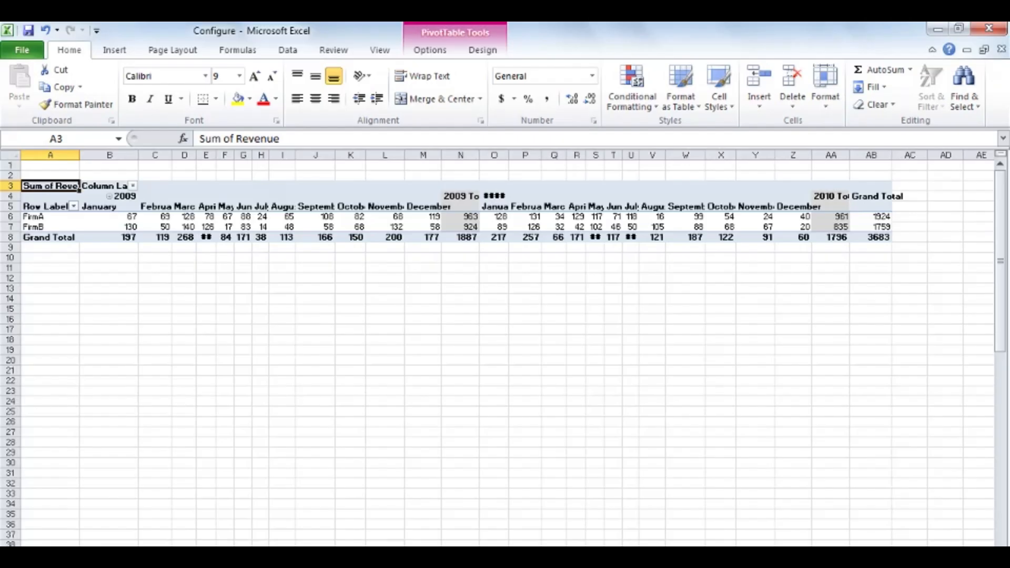
Show the field list again and rearrange the PivotTable with Year and Month as row labels and Company as column labels
left_click(443, 53)
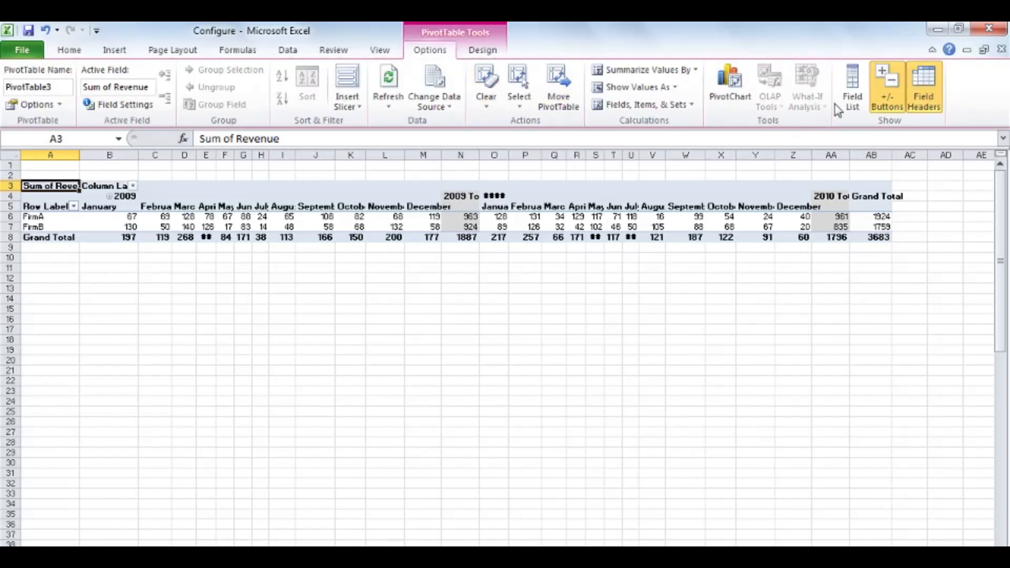
left_click(851, 88)
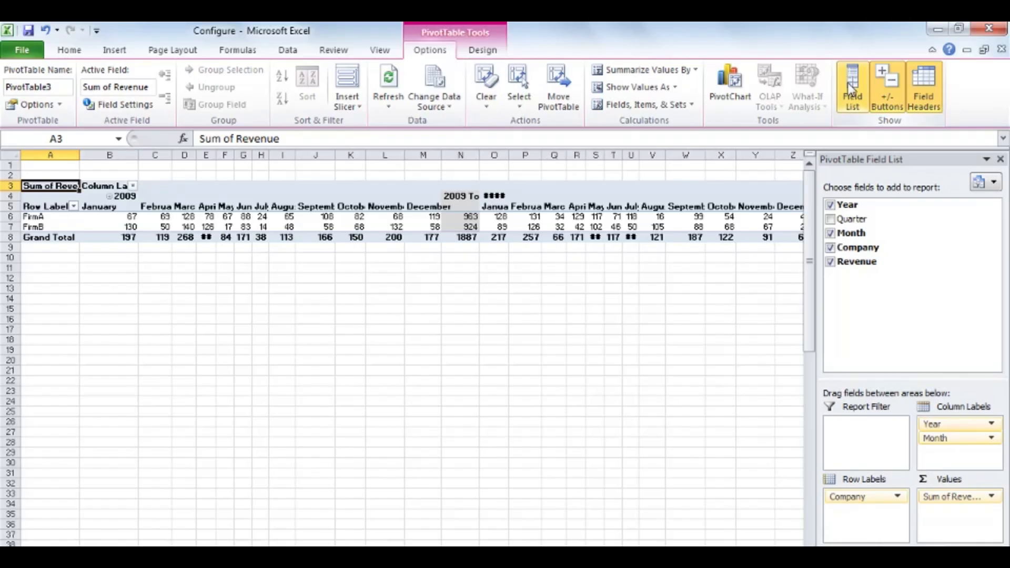
left_click_drag(935, 438, 898, 515)
left_click_drag(964, 424, 944, 447)
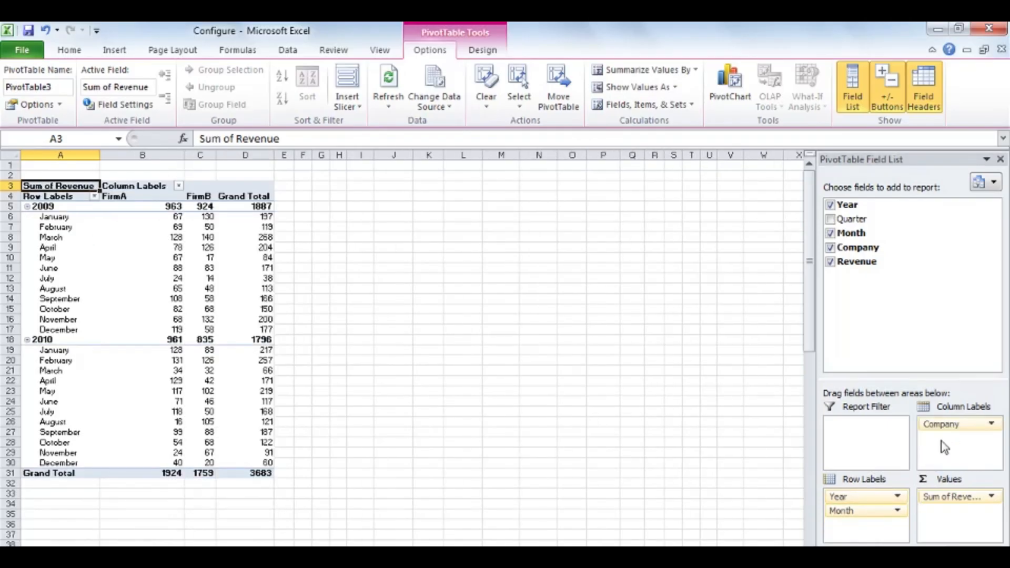
left_click(992, 559)
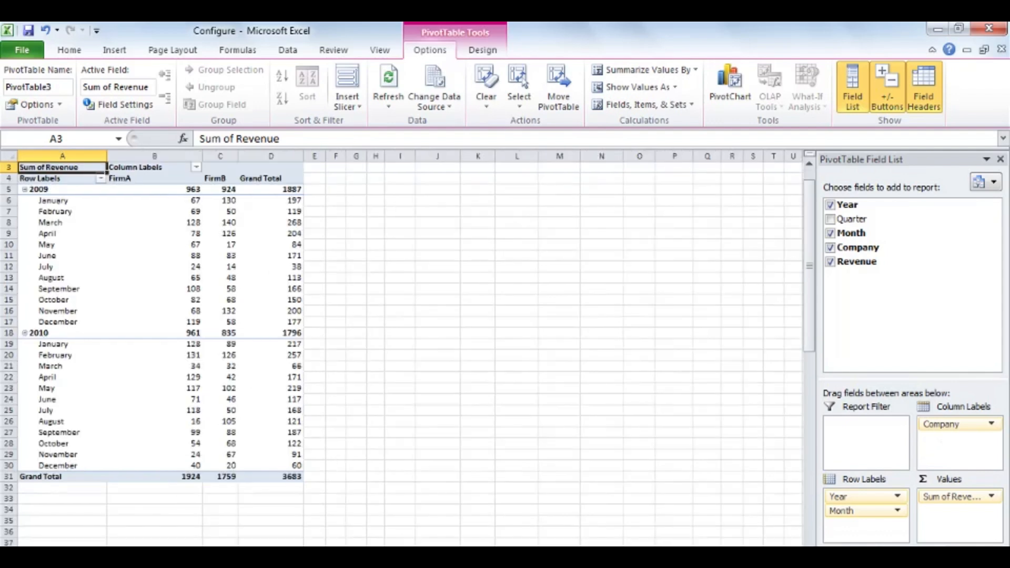
left_click(991, 559)
left_click(992, 558)
left_click(992, 559)
left_click(992, 558)
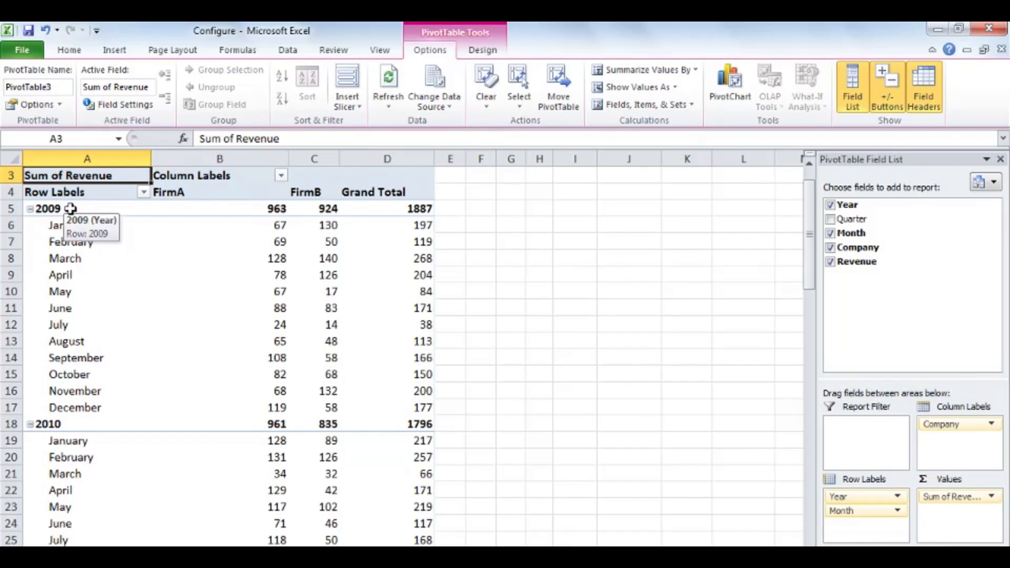
Collapse the 2009 group in the row labels and expand it again
left_click(31, 209)
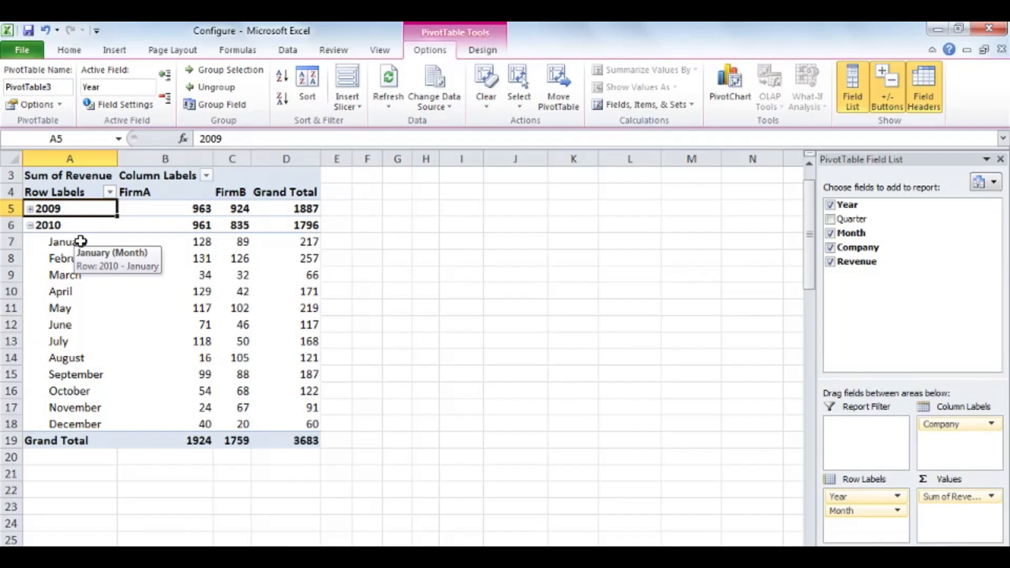
left_click(30, 210)
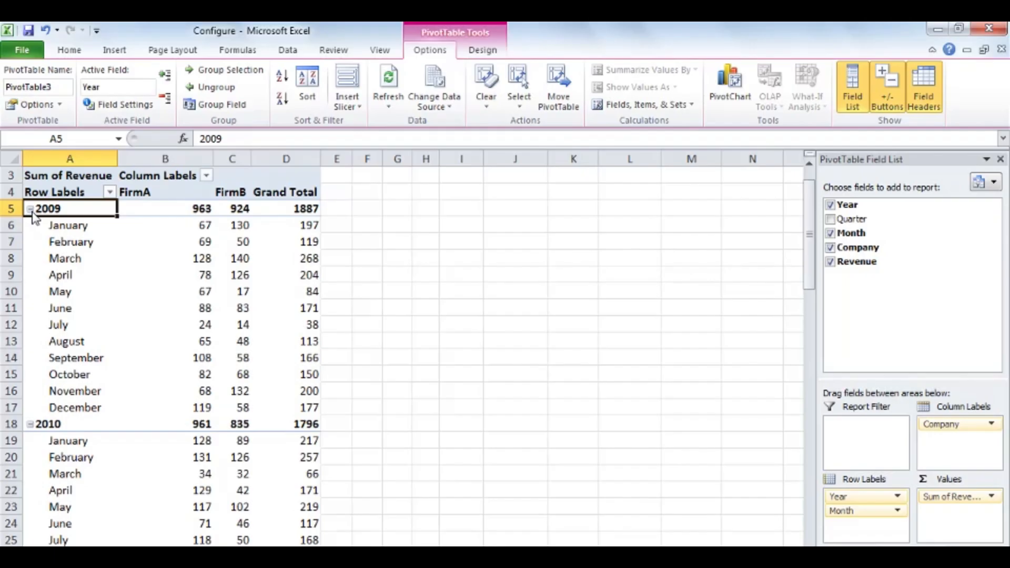
Turn the PivotTable's expand/collapse buttons off and on again, and do the same with its field headers
left_click(889, 102)
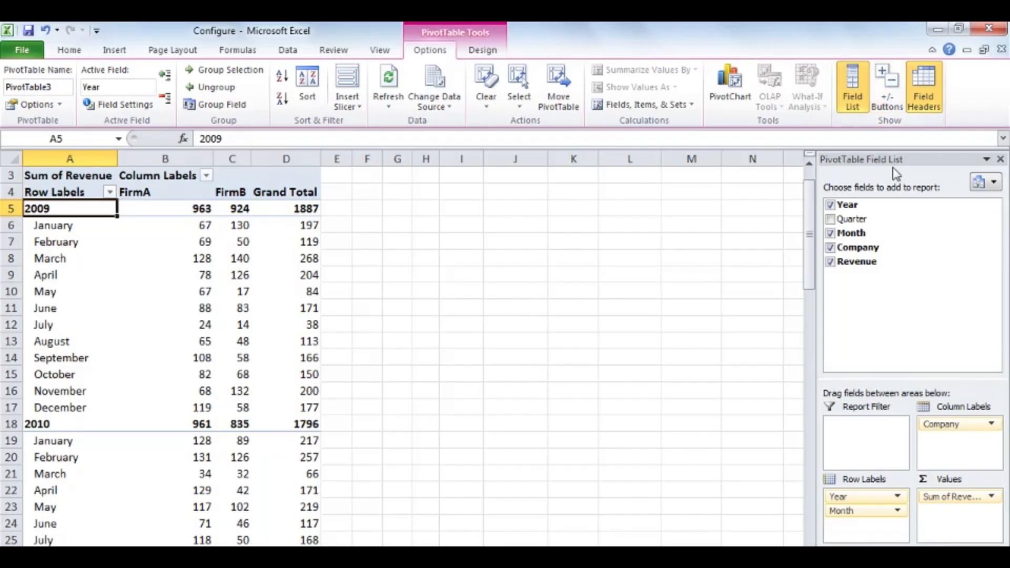
left_click(891, 92)
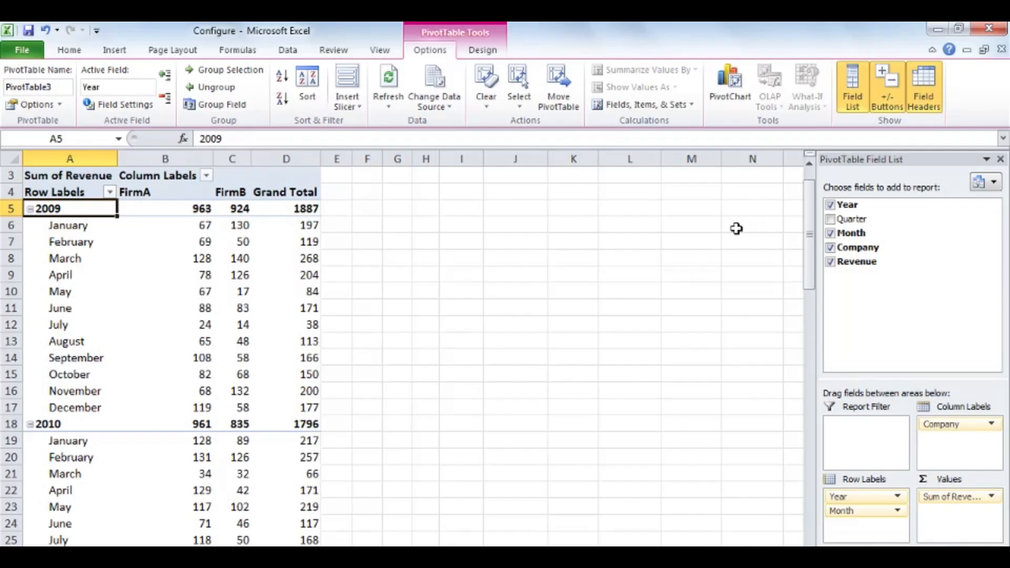
left_click(920, 105)
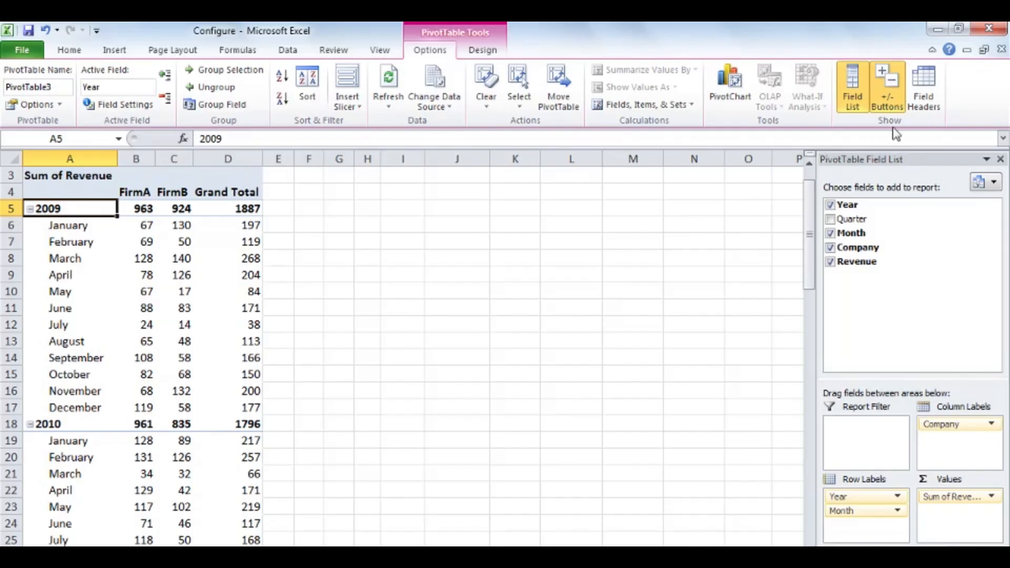
left_click(924, 95)
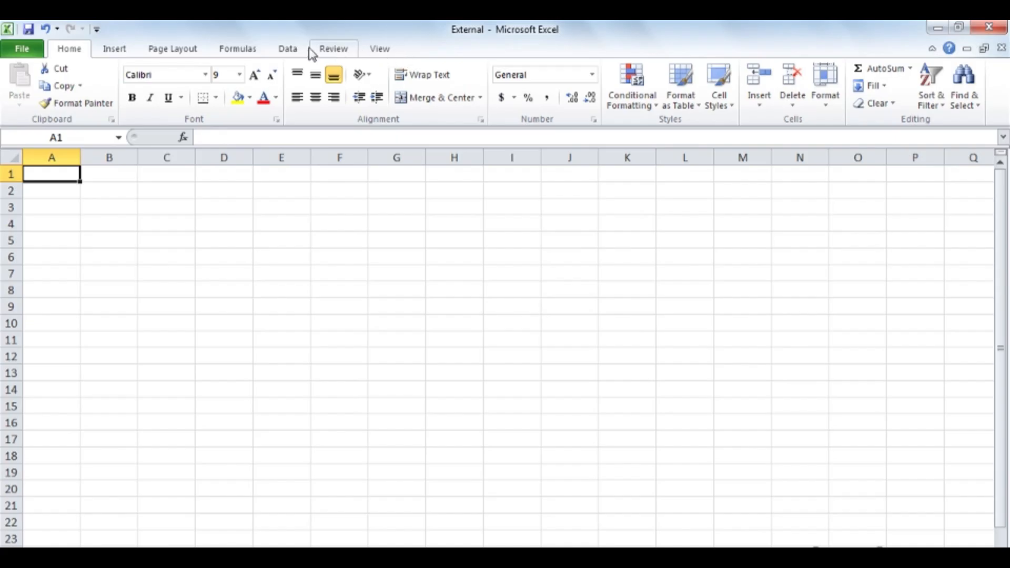
In the External workbook, start a PivotTable that uses an external data source and open the list of existing connections
left_click(117, 51)
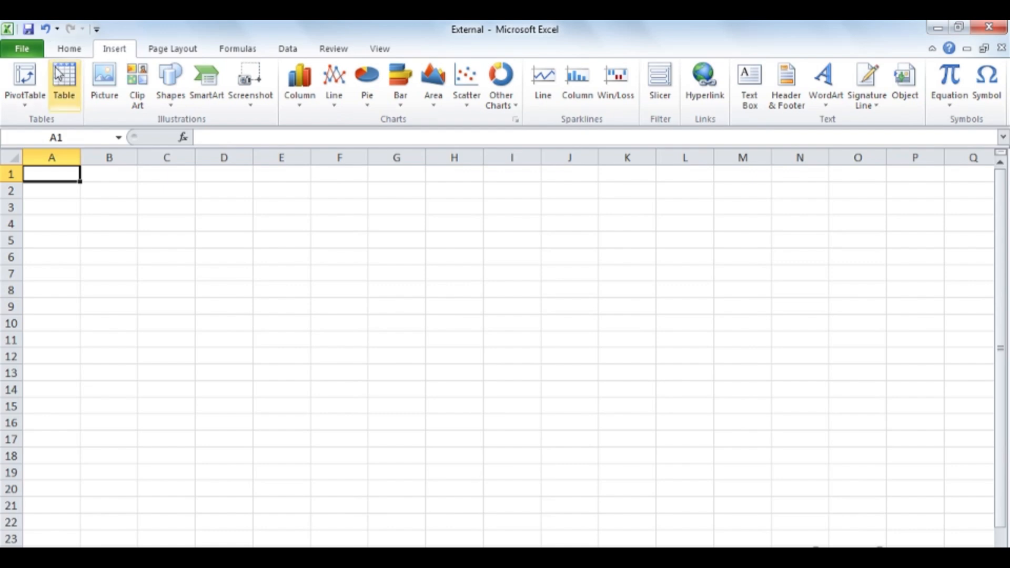
left_click(37, 77)
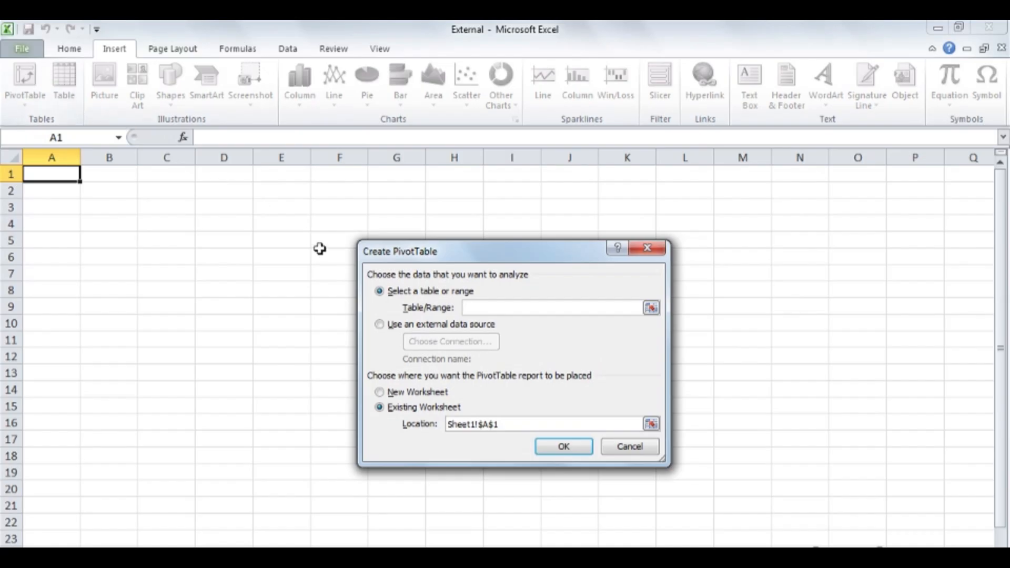
left_click(381, 326)
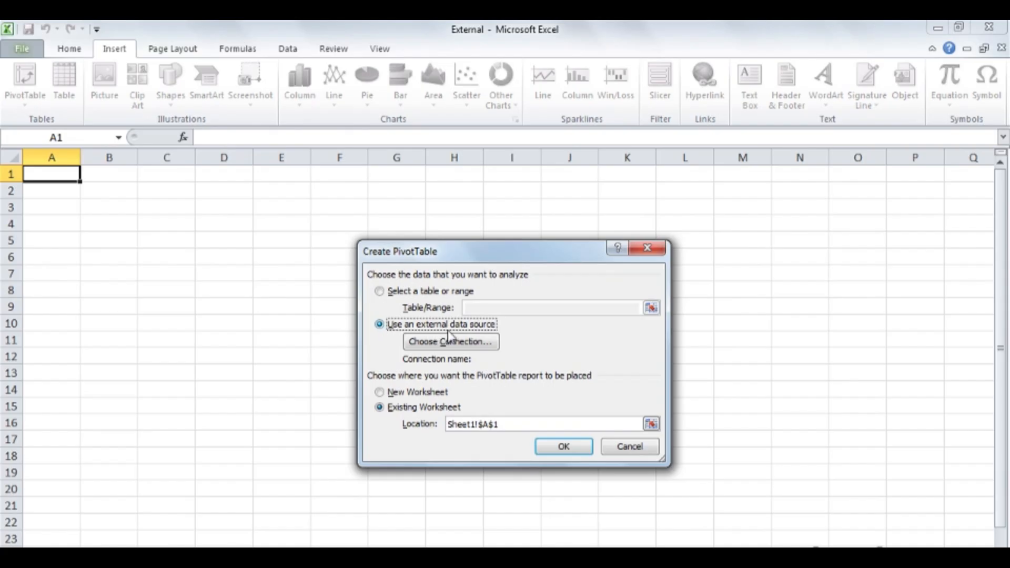
left_click(484, 342)
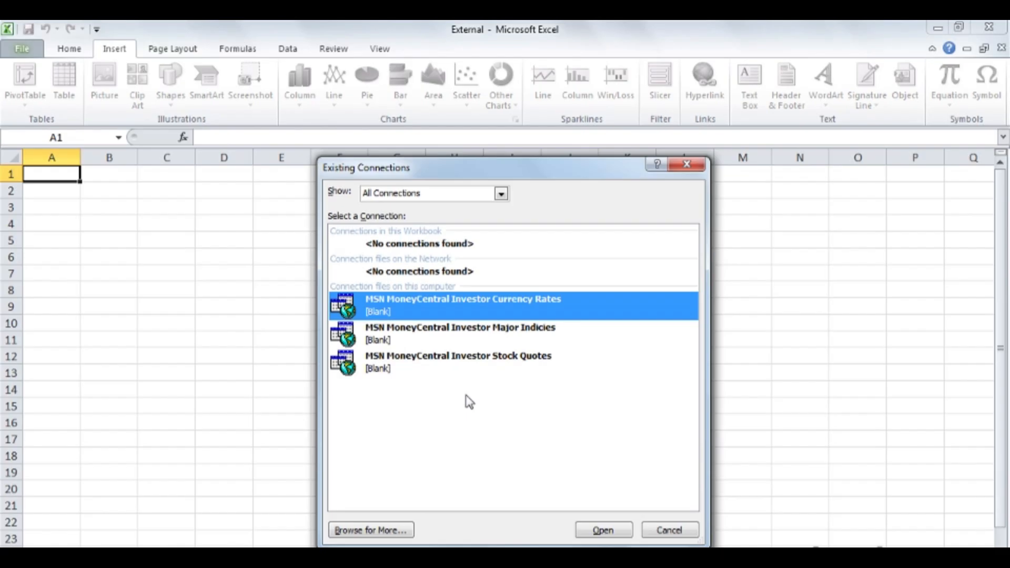
Connect to OutsideSource in Exercise Files > Ch01, choose its Sheet2$ table with column headers, and create the PivotTable at Sheet1!$A$1
left_click(410, 531)
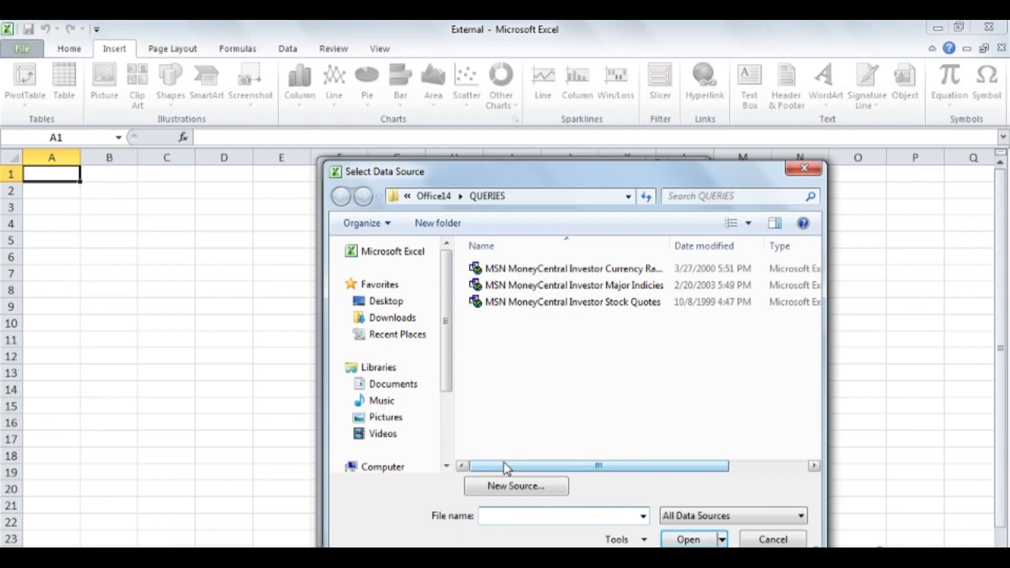
left_click(387, 302)
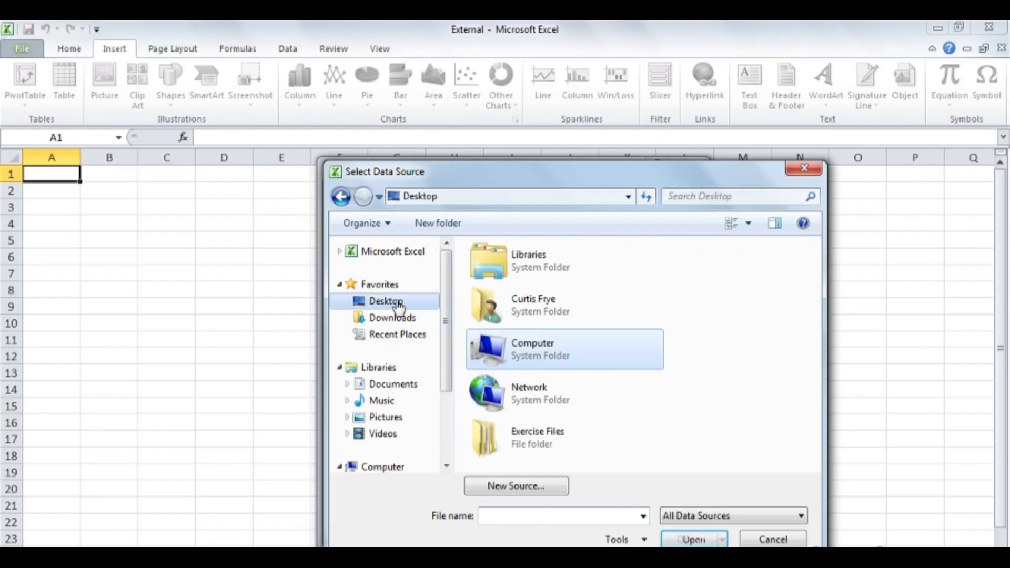
double_click(568, 444)
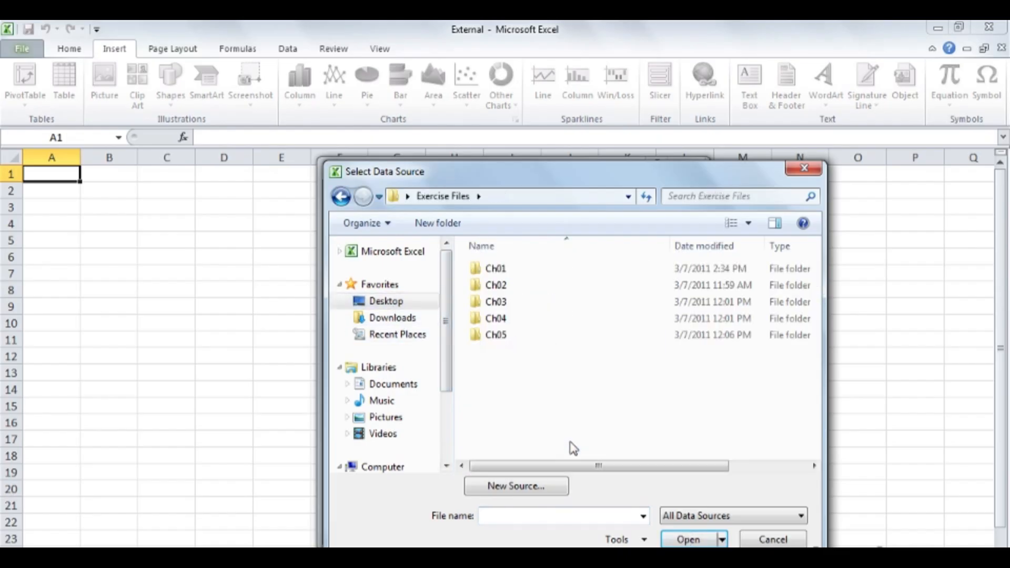
double_click(537, 277)
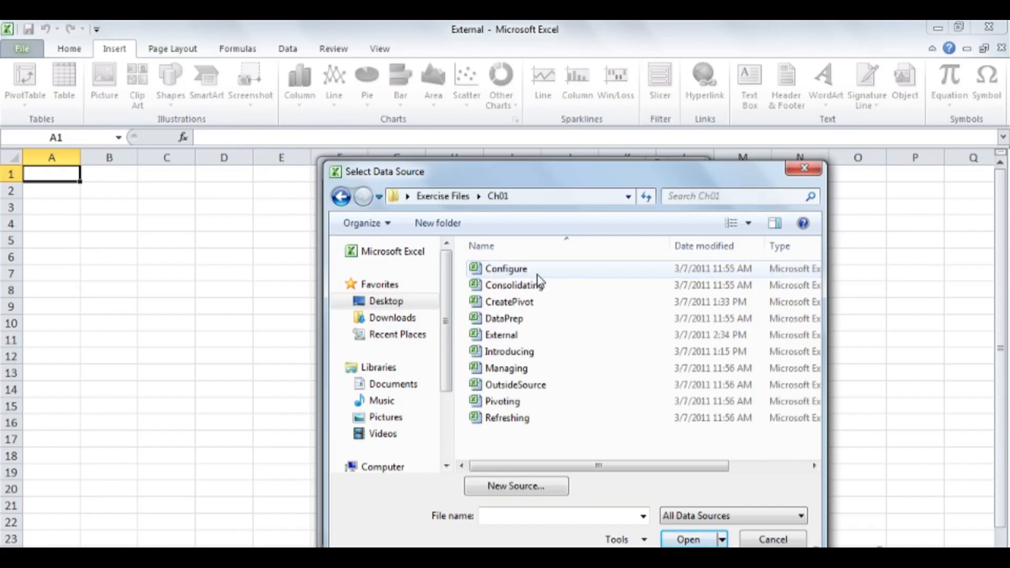
left_click(557, 387)
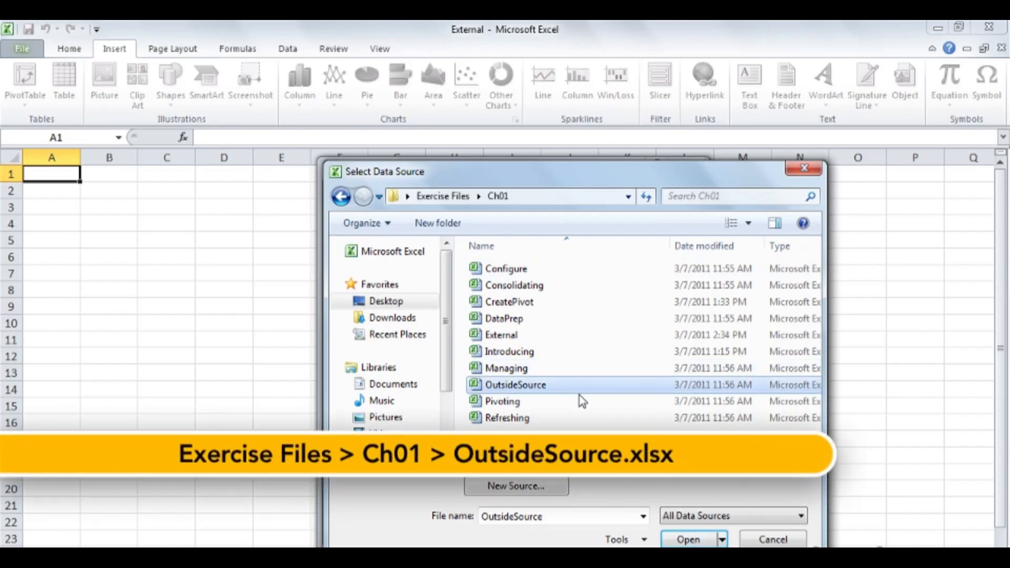
left_click(690, 540)
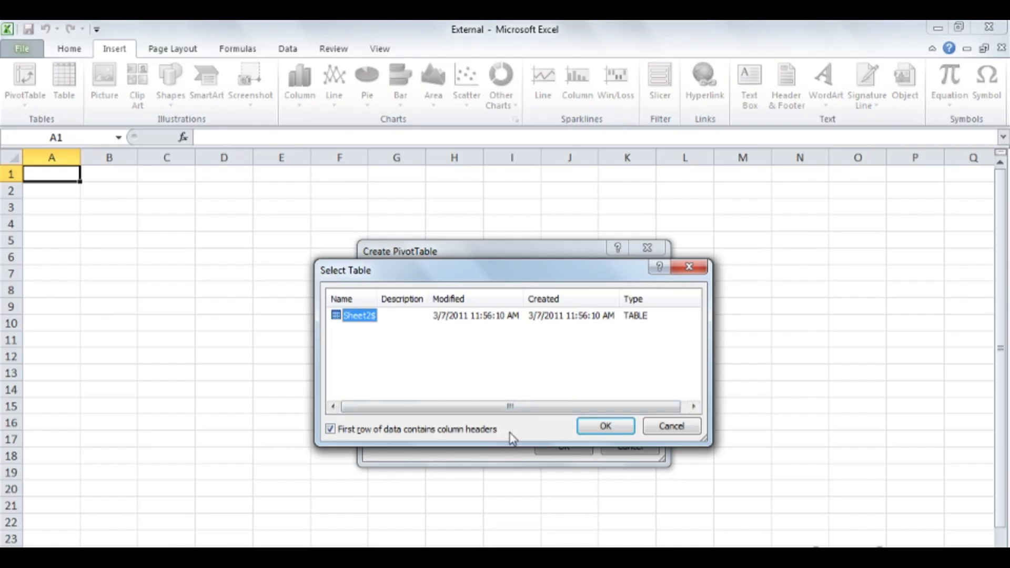
left_click(594, 429)
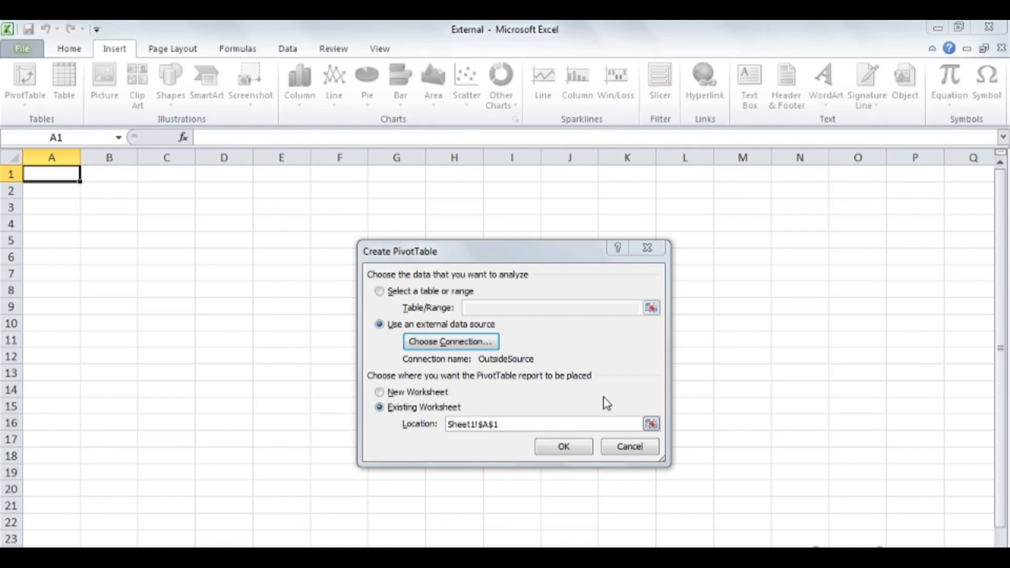
left_click(575, 448)
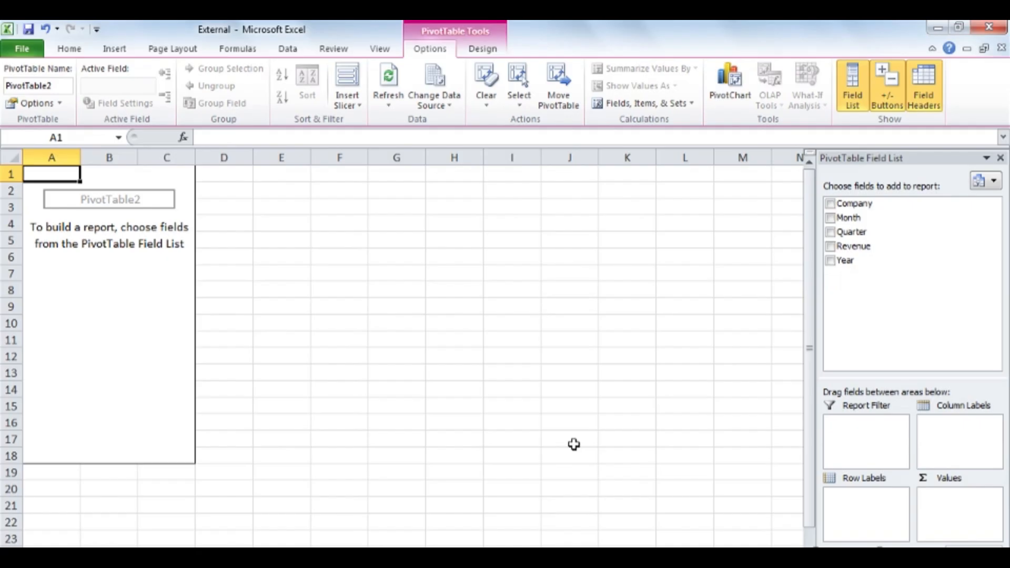
Lay out the PivotTable with Company as column labels, Year and Quarter as row labels, and Revenue as values
left_click_drag(855, 204, 949, 429)
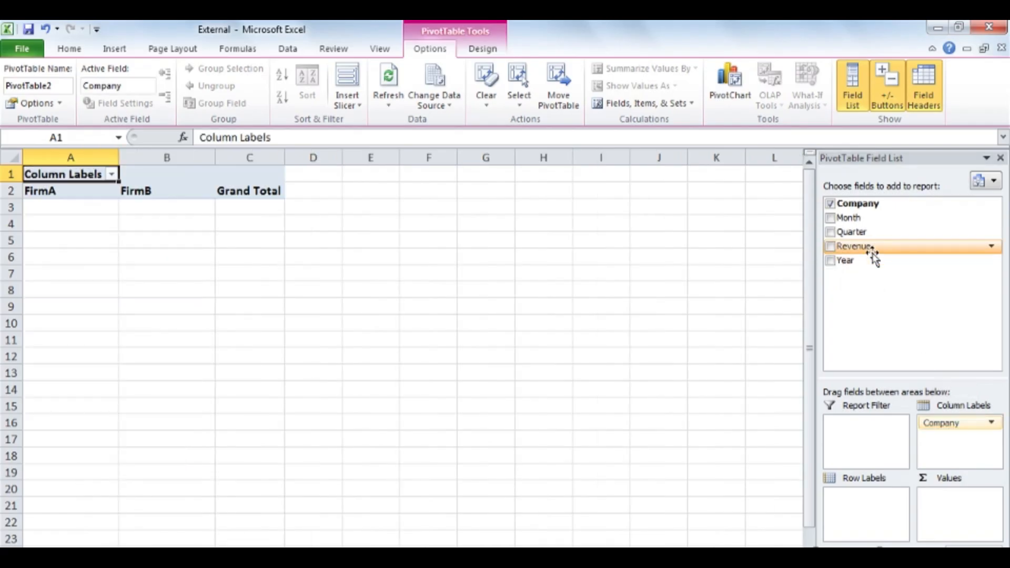
left_click_drag(867, 266, 886, 500)
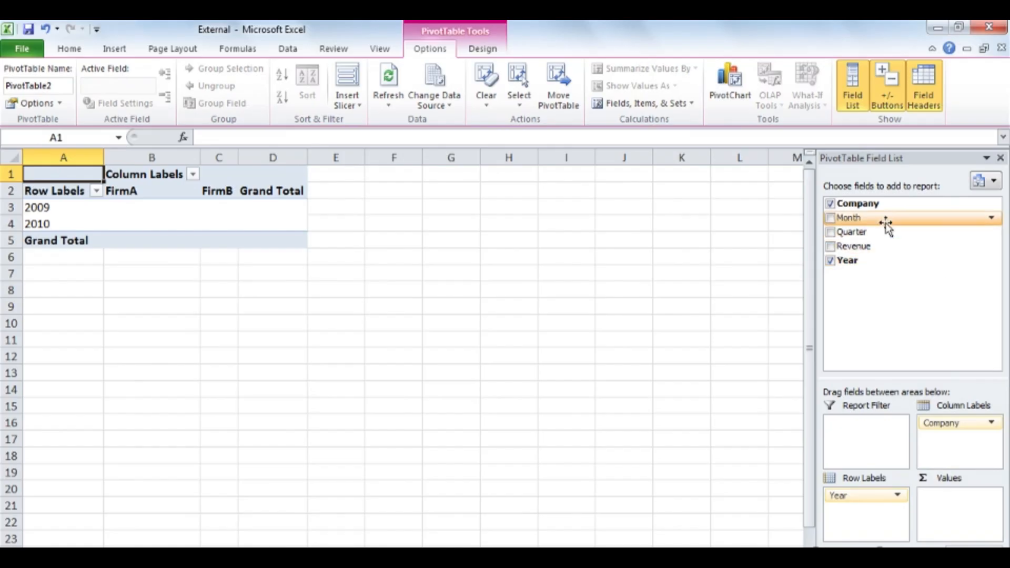
left_click_drag(887, 232, 889, 512)
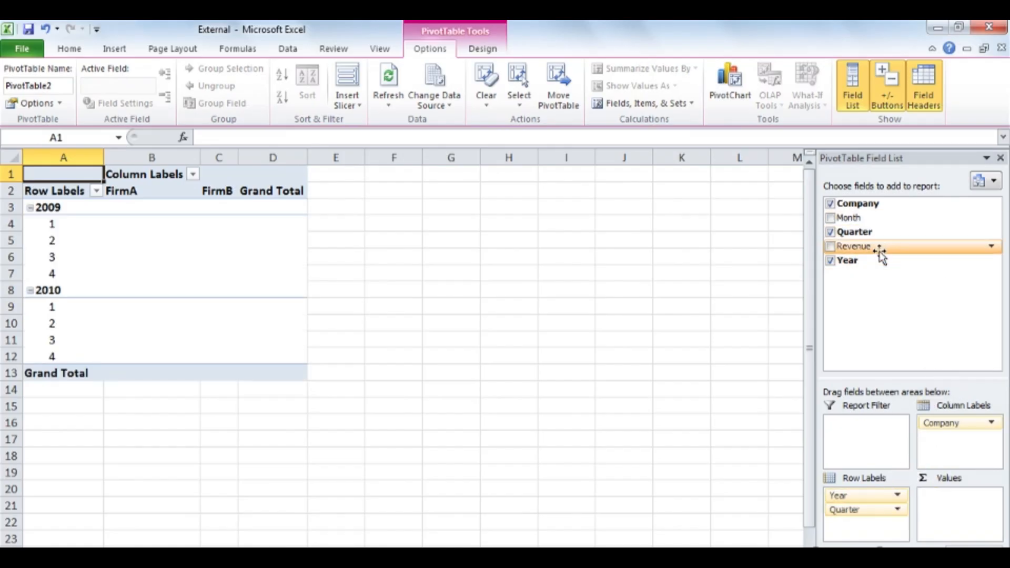
left_click_drag(884, 255, 958, 506)
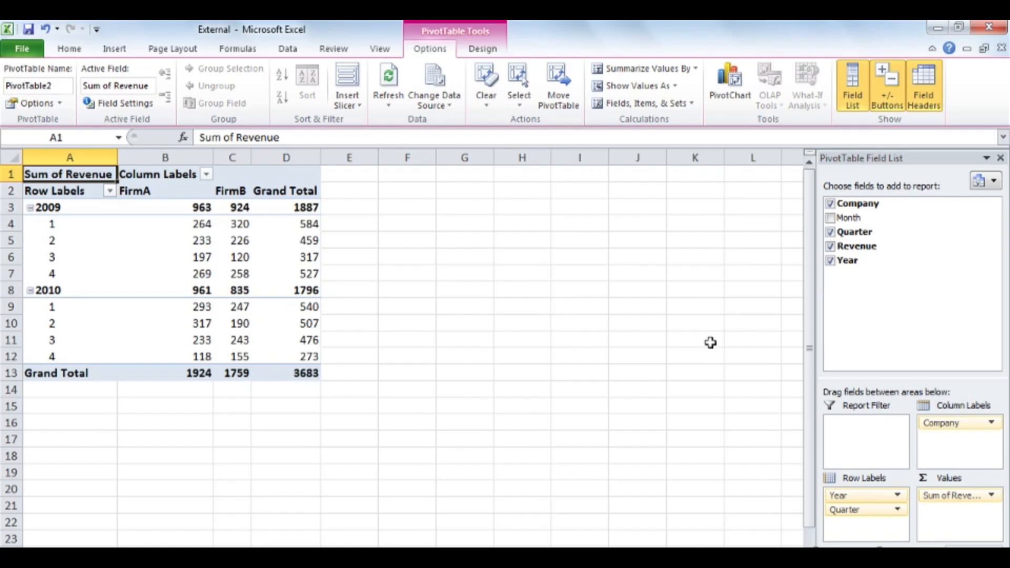
Switch to the Ch01 folder in File Explorer and try to open the OutsideSource workbook
key("alt+Tab")
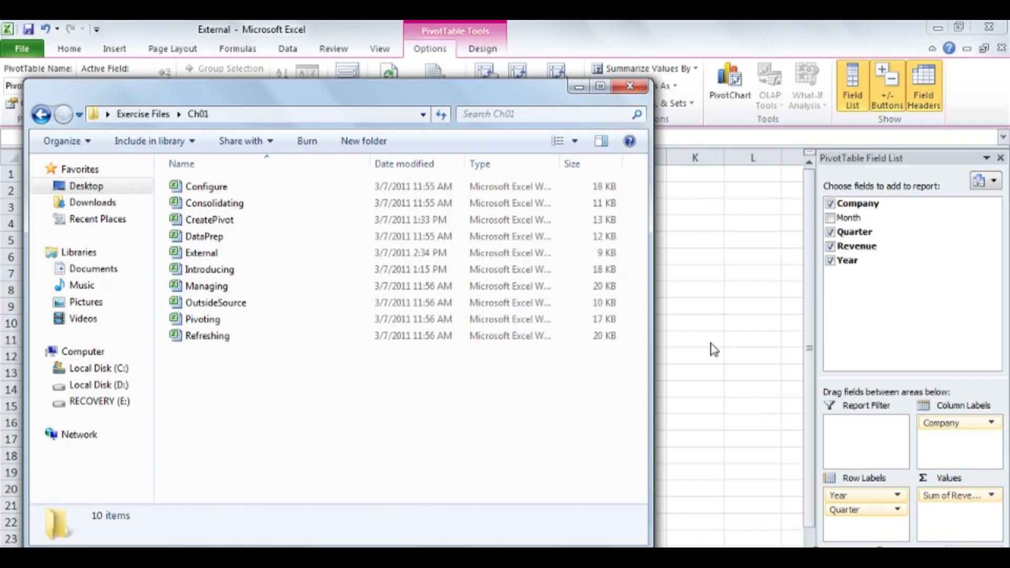
double_click(246, 305)
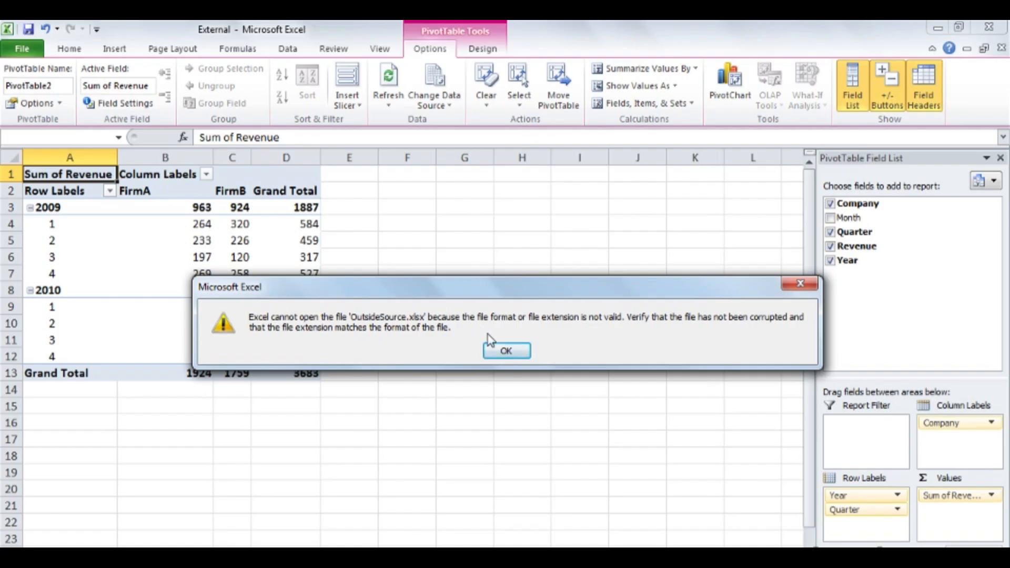
left_click(506, 350)
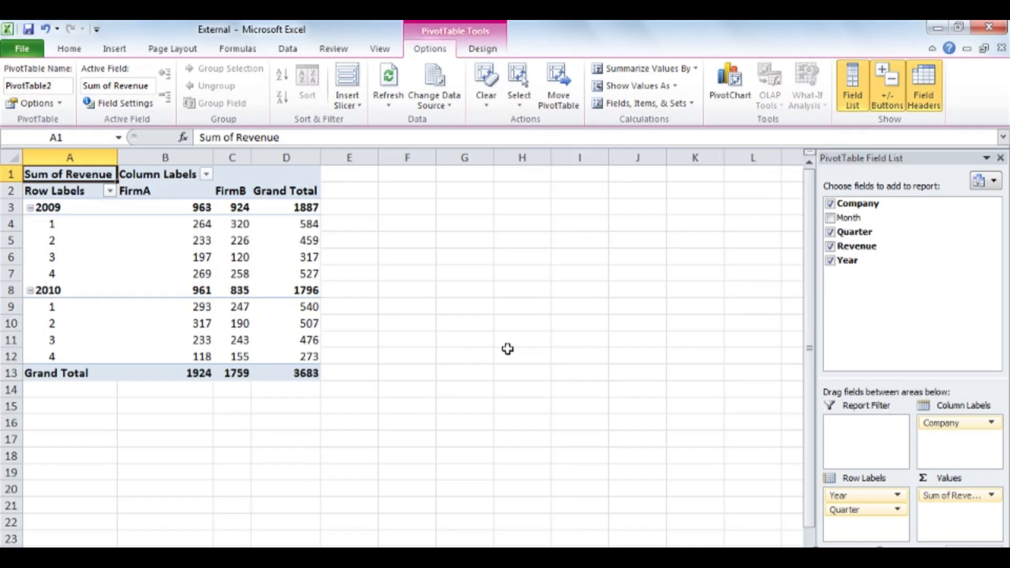
Close the External workbook without saving its changes and open the OutsideSource workbook from the Ch01 folder
key("alt+F4")
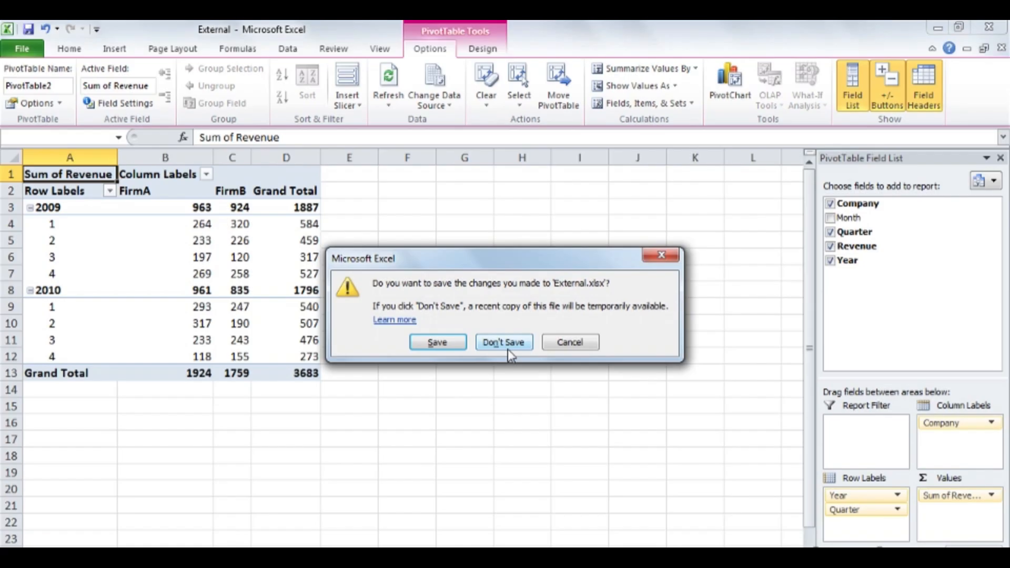
left_click(506, 343)
key("ctrl+o")
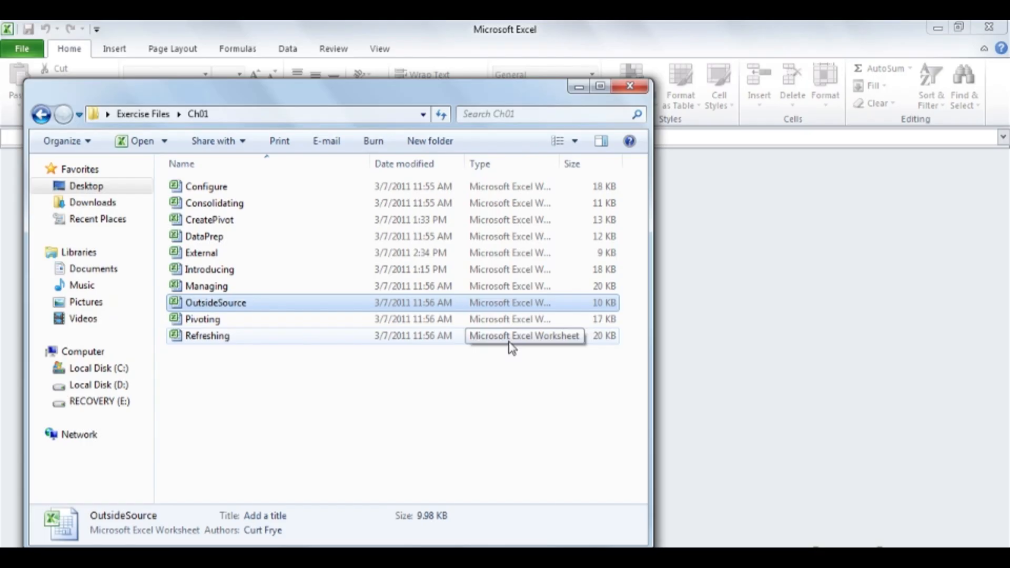
double_click(307, 304)
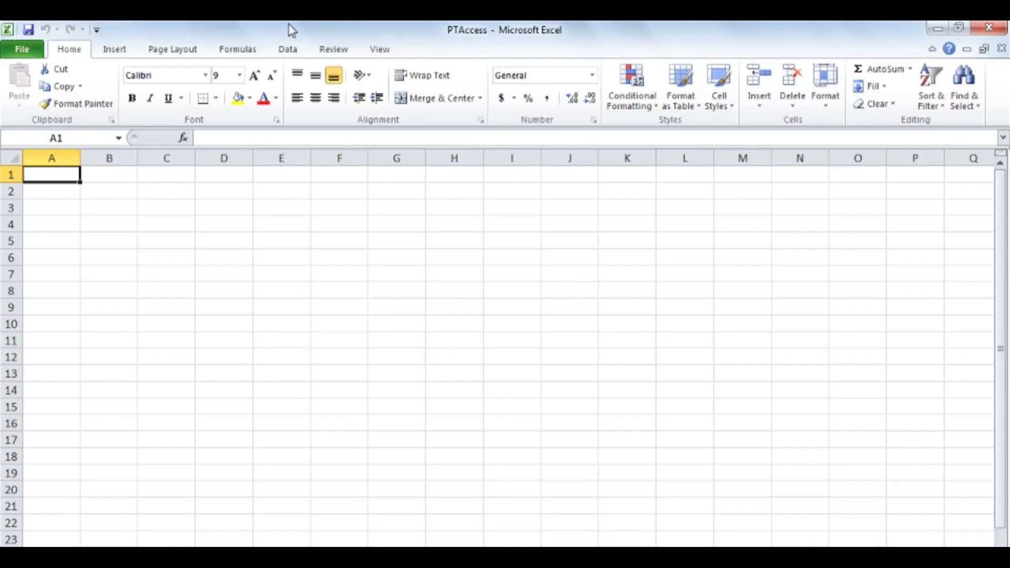
In the PTAccess workbook, start a PivotTable that uses an external data source and browse for more connection files
left_click(118, 49)
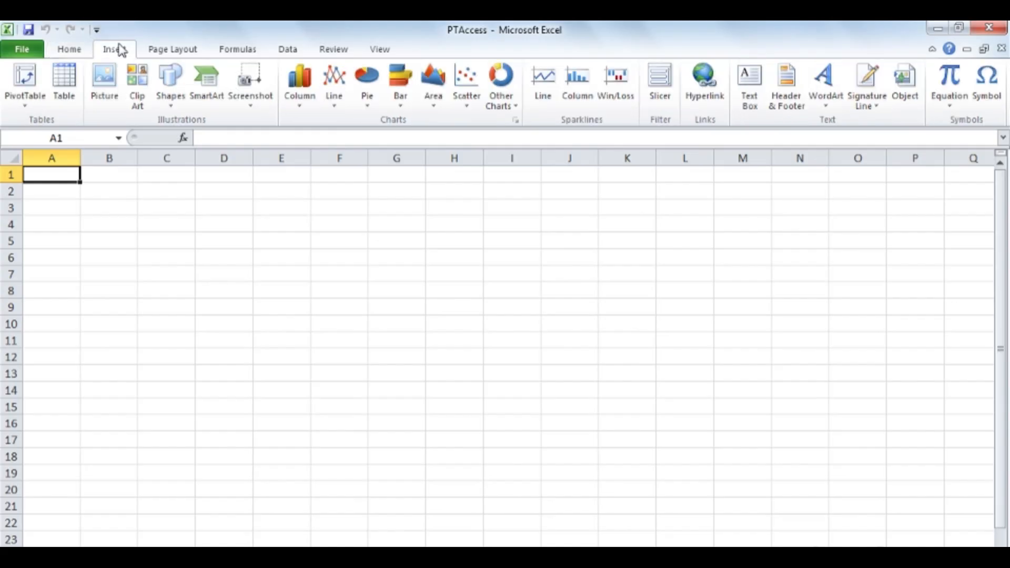
left_click(31, 79)
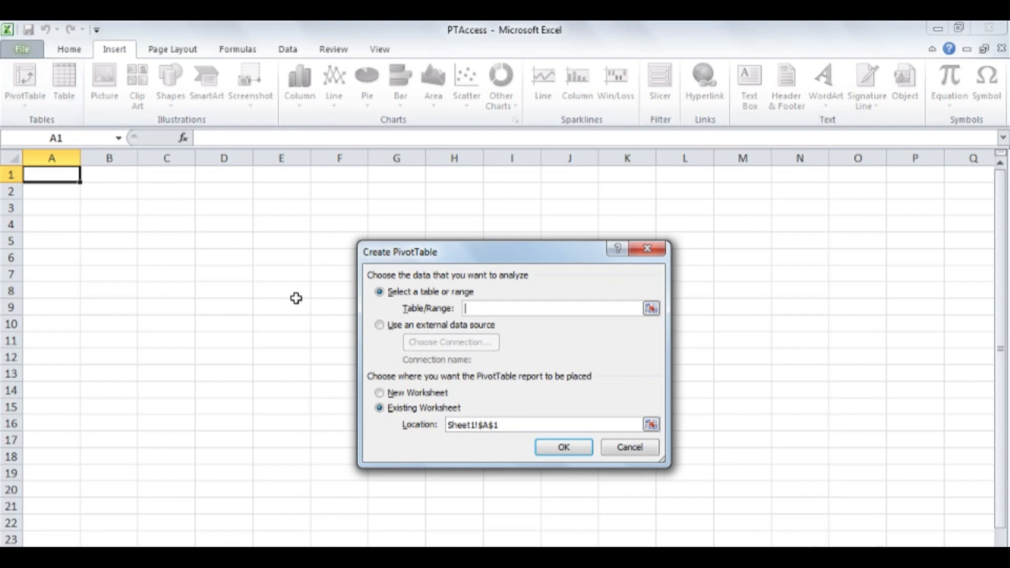
left_click(379, 326)
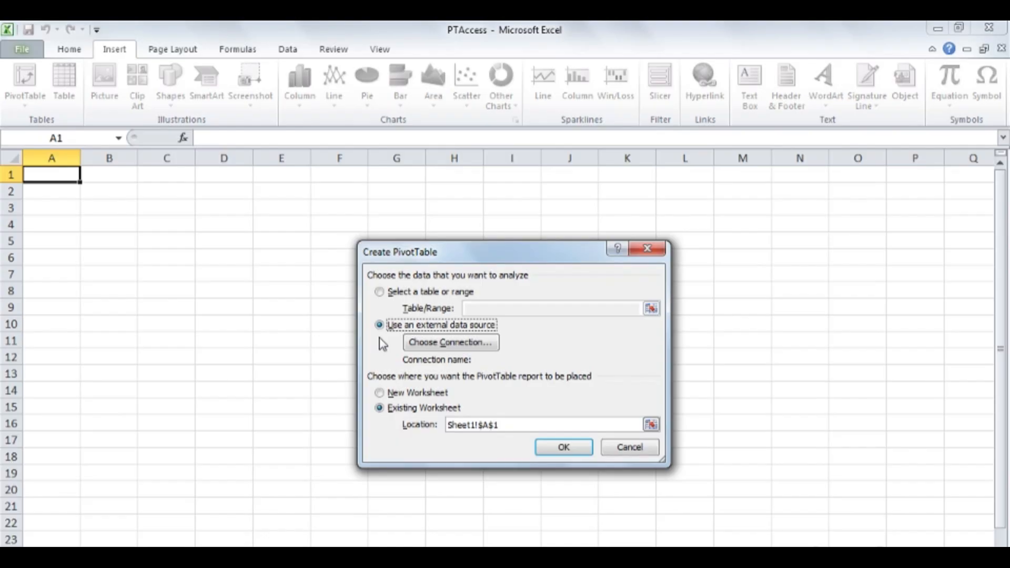
left_click(480, 347)
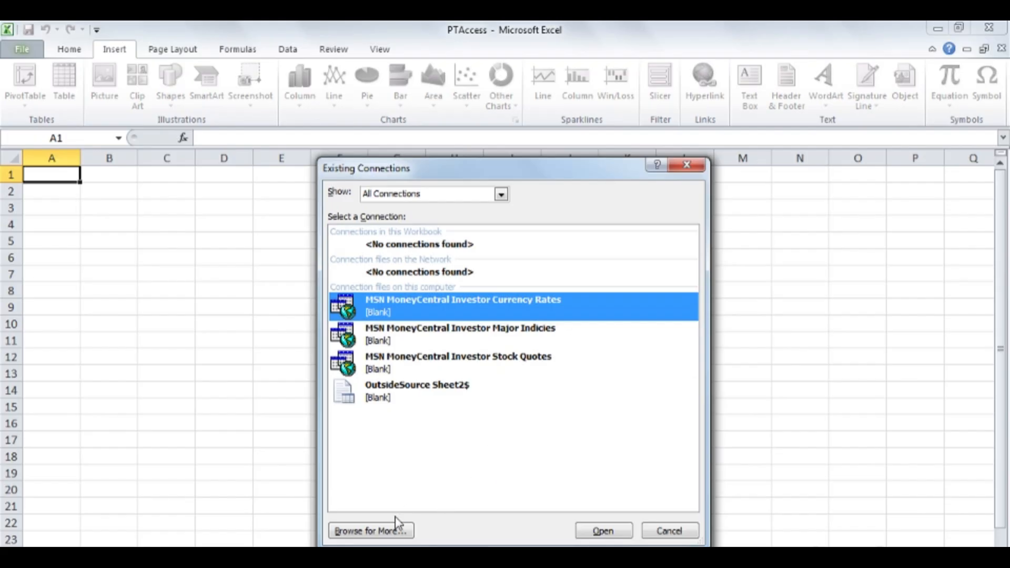
left_click(398, 530)
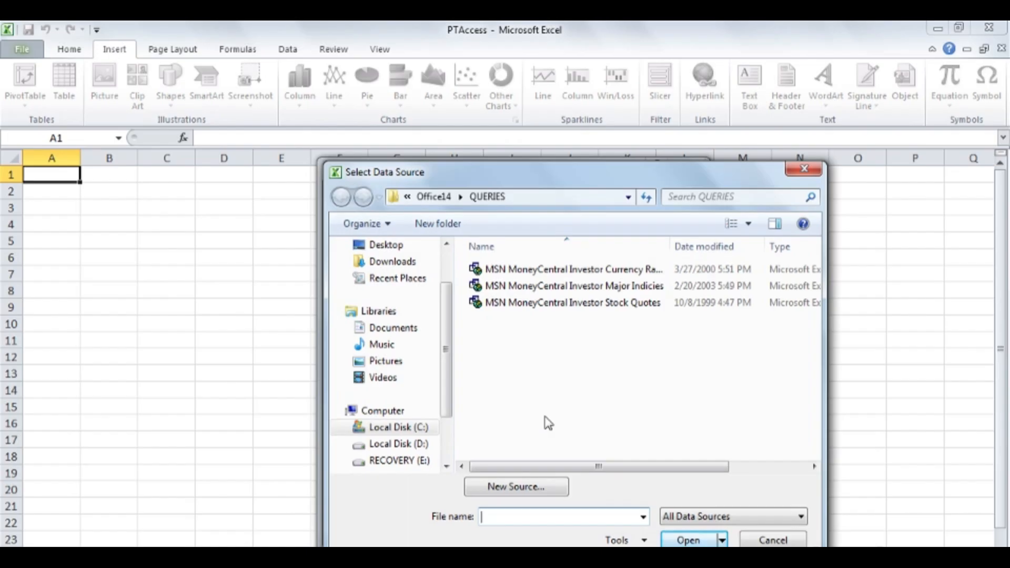
Connect to the PTDatabase Access file in Exercise Files > Ch01 and create the PivotTable at Sheet1!$A$1
left_click(411, 251)
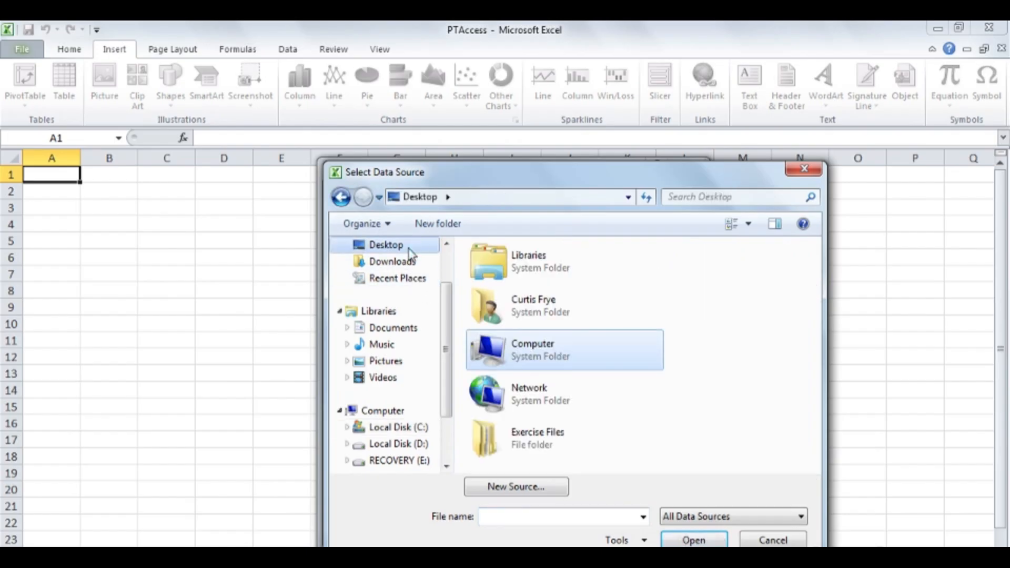
double_click(570, 450)
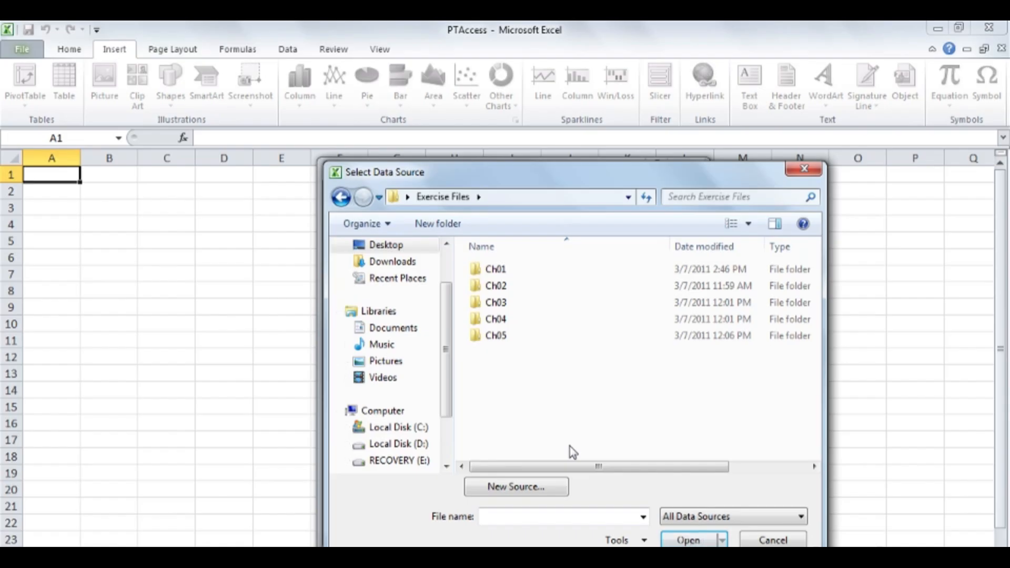
double_click(515, 270)
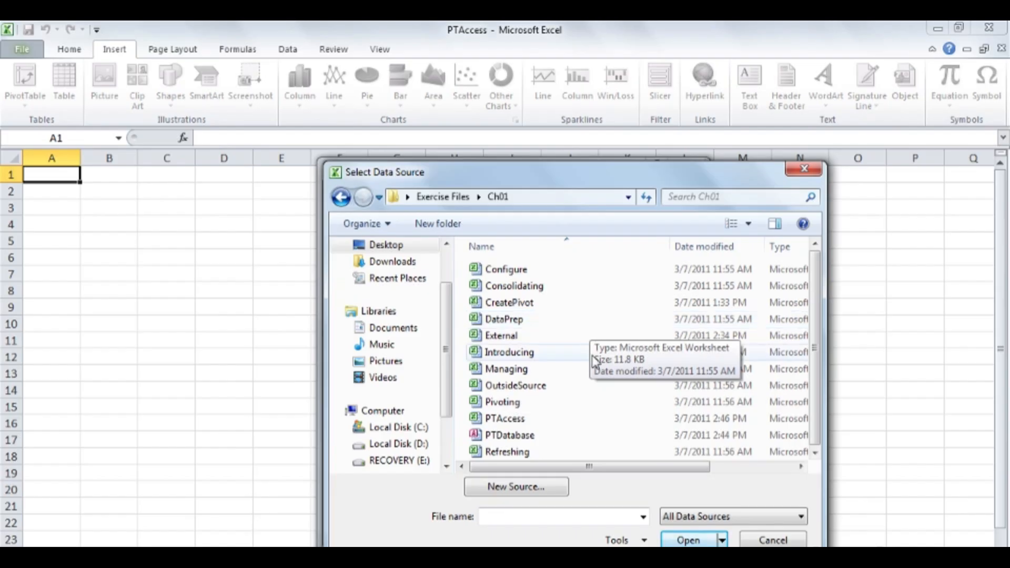
left_click(548, 438)
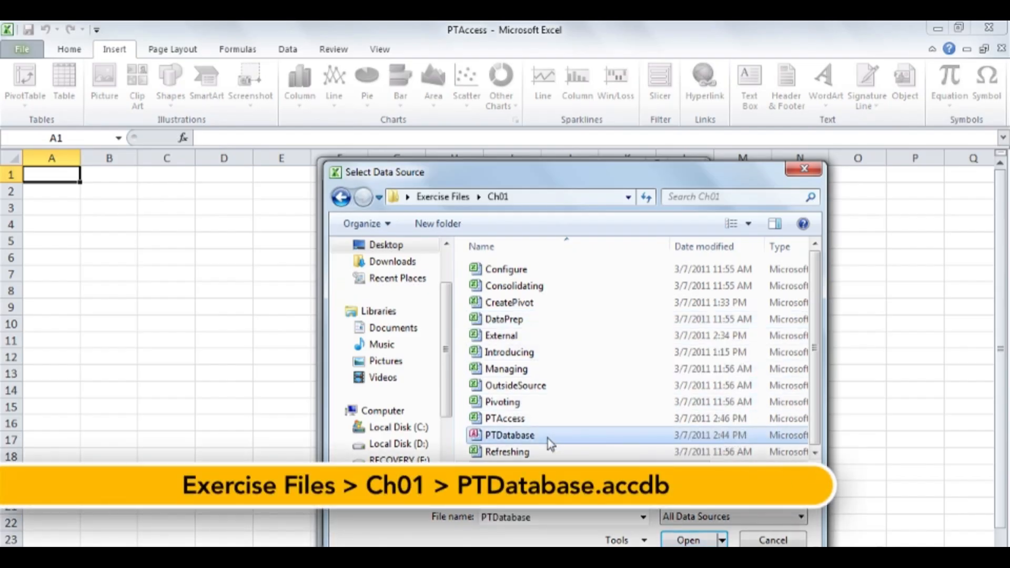
left_click(688, 538)
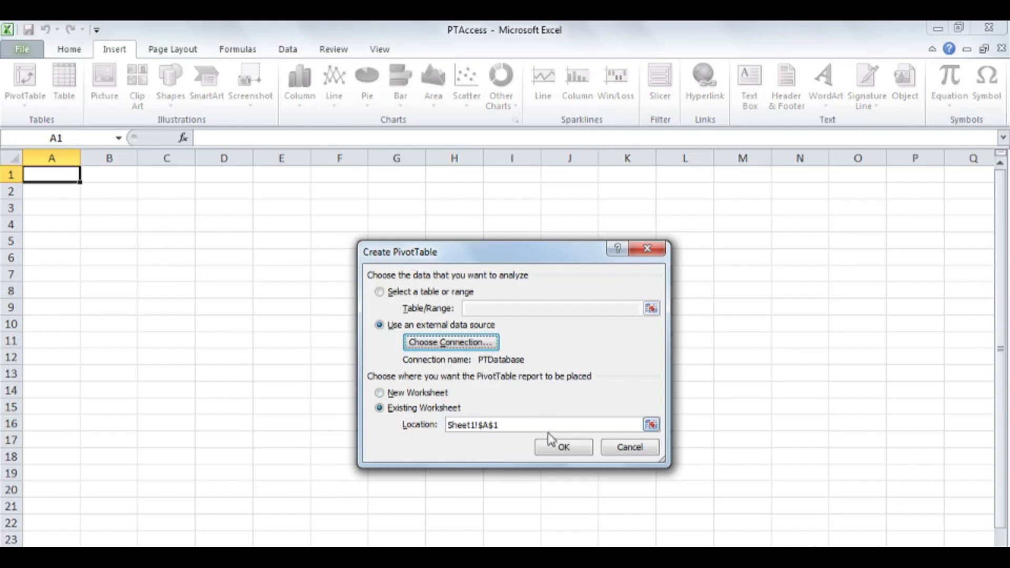
left_click(565, 451)
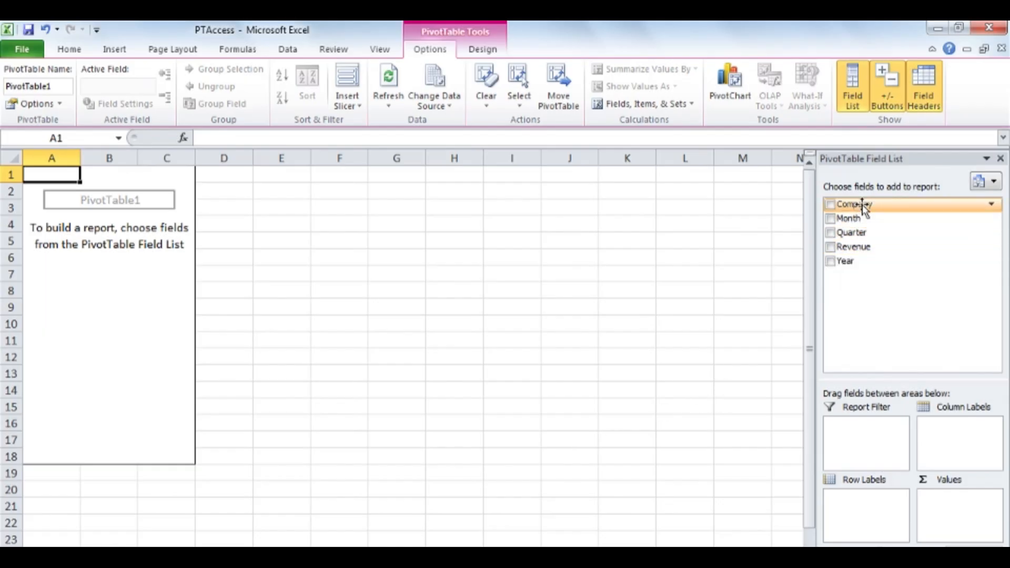
Lay out the PivotTable with Company as row labels, Quarter as column labels, and Revenue as values
left_click_drag(863, 206, 884, 505)
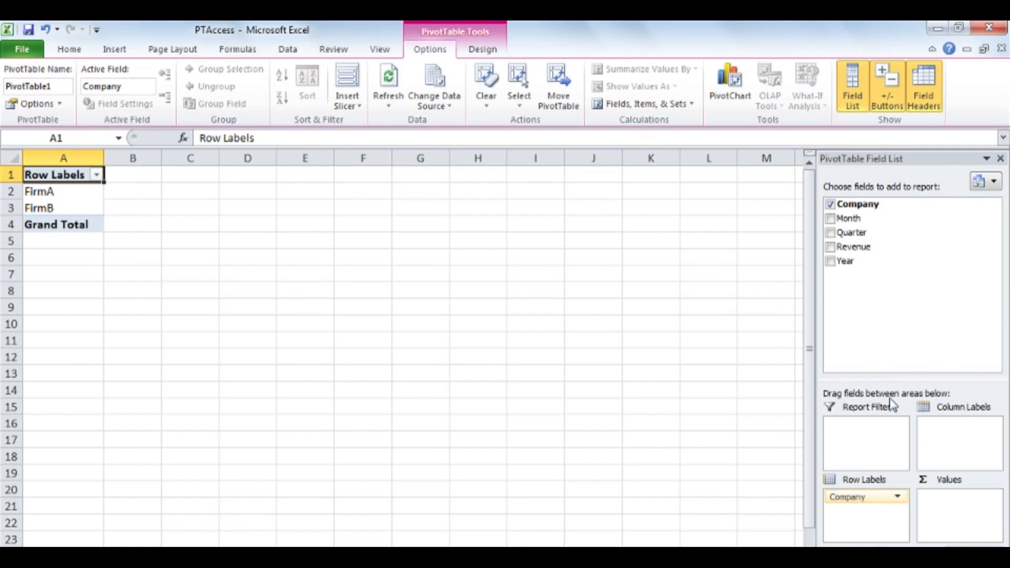
left_click_drag(884, 232, 968, 429)
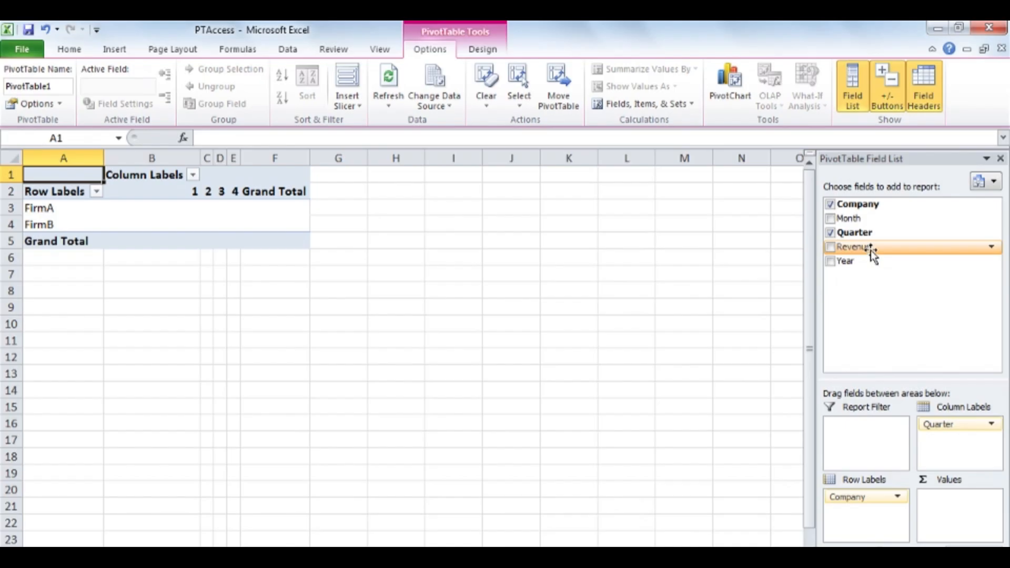
left_click_drag(870, 251, 954, 509)
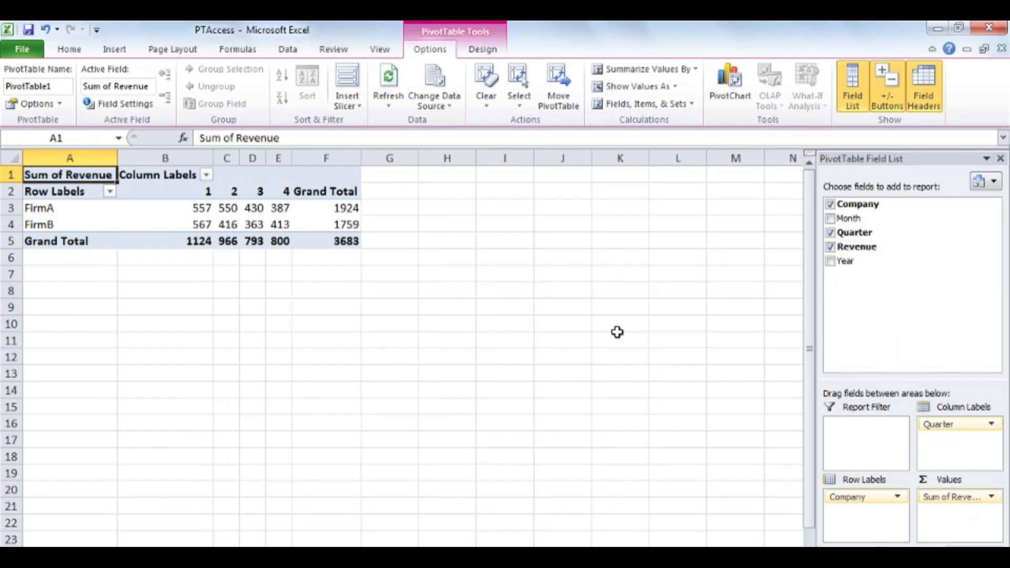
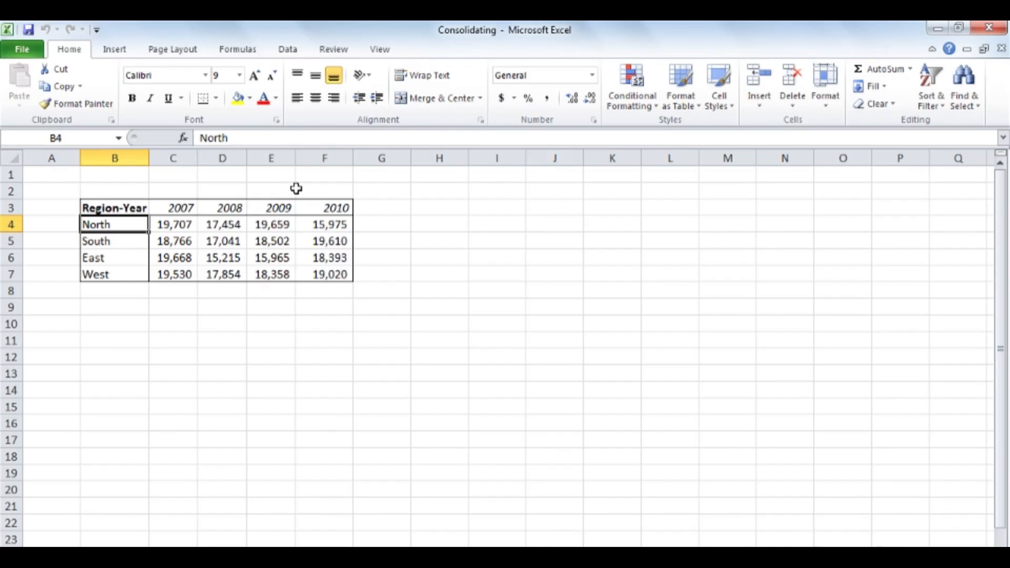
In the Consolidating workbook, examine the structure of the Region-Year table in B3:F7 and compare it with the tables on the other worksheets
left_click(130, 205)
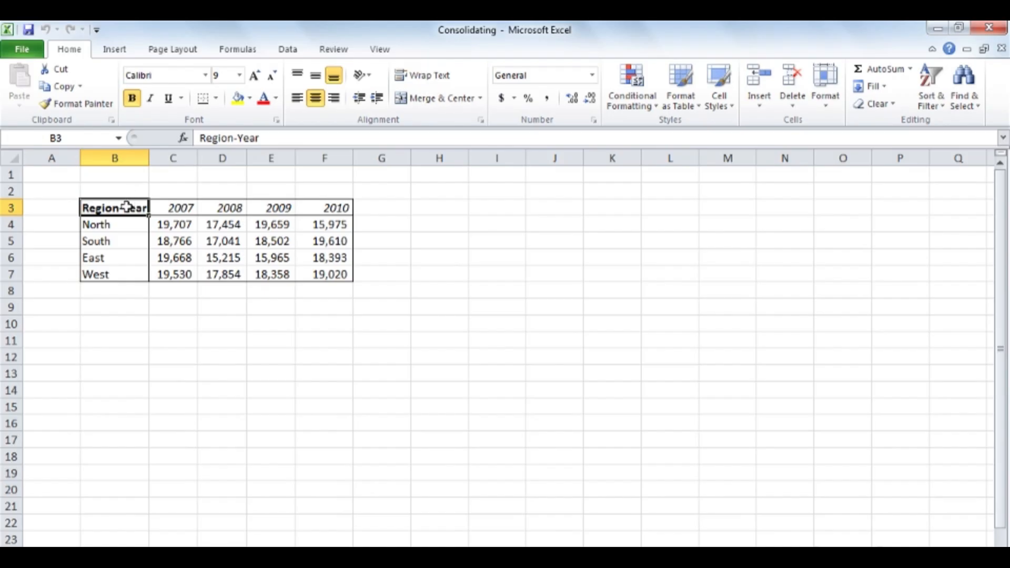
left_click(171, 192)
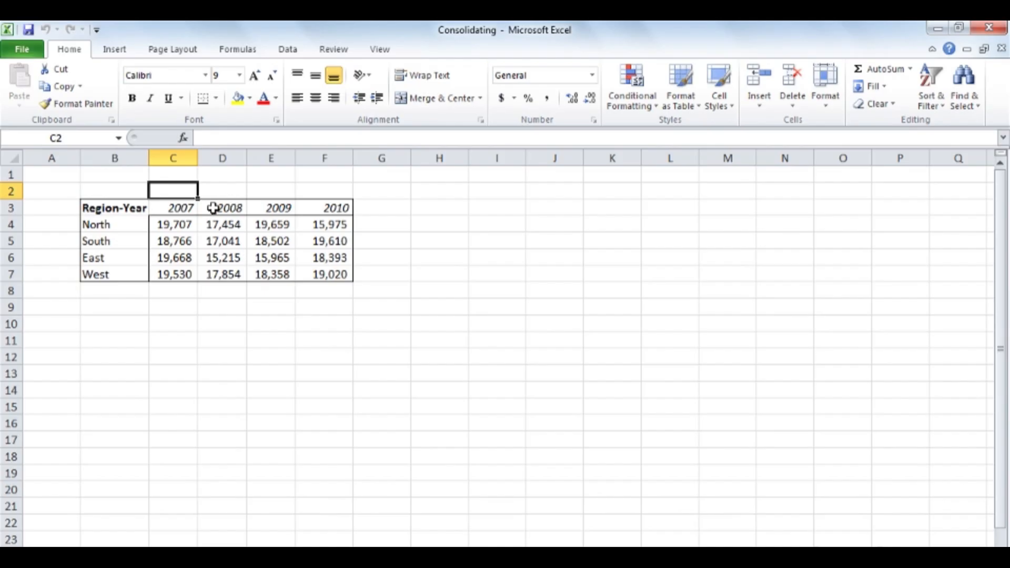
left_click(127, 208)
left_click_drag(218, 232, 327, 270)
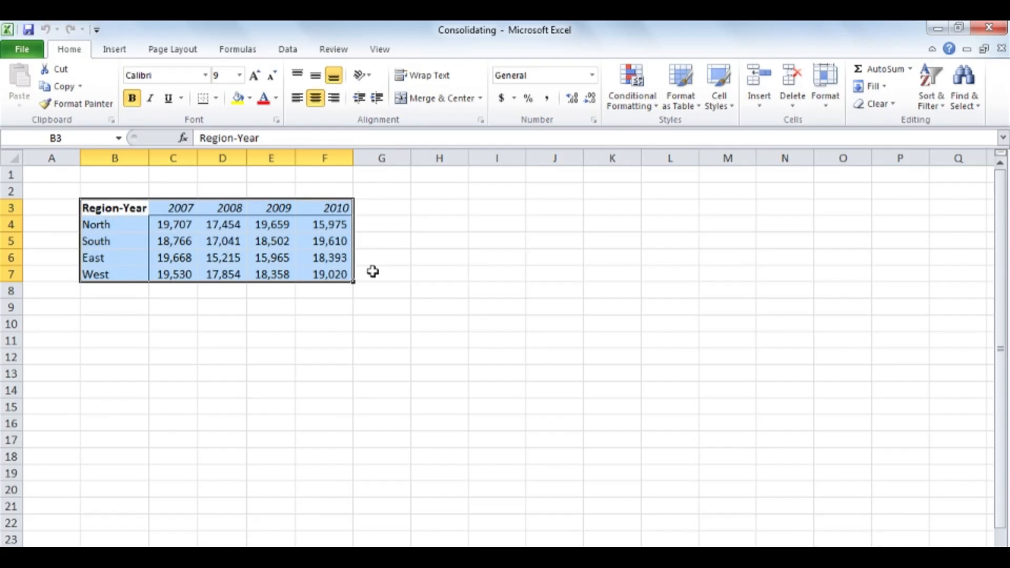
left_click(121, 202)
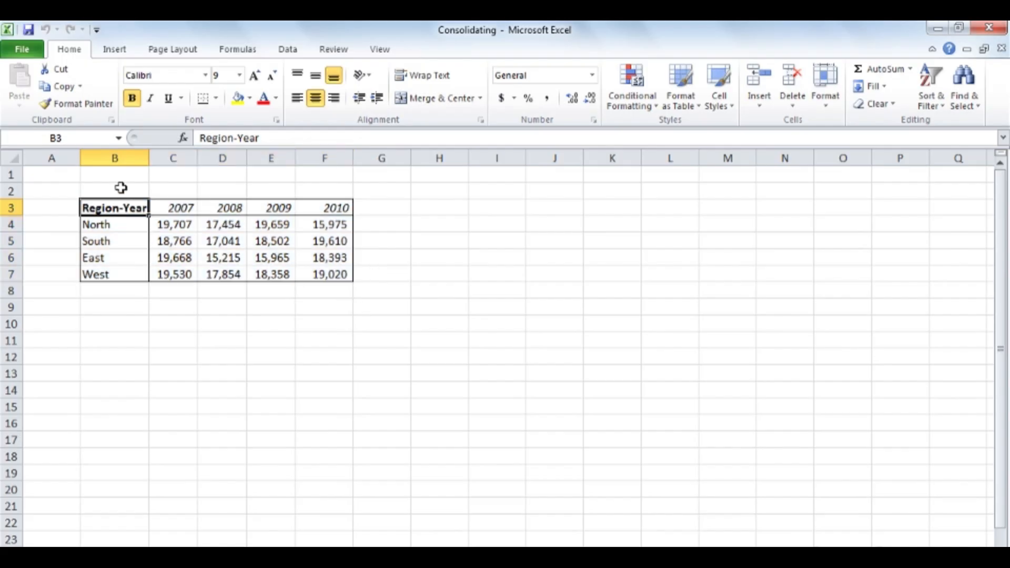
left_click(170, 187)
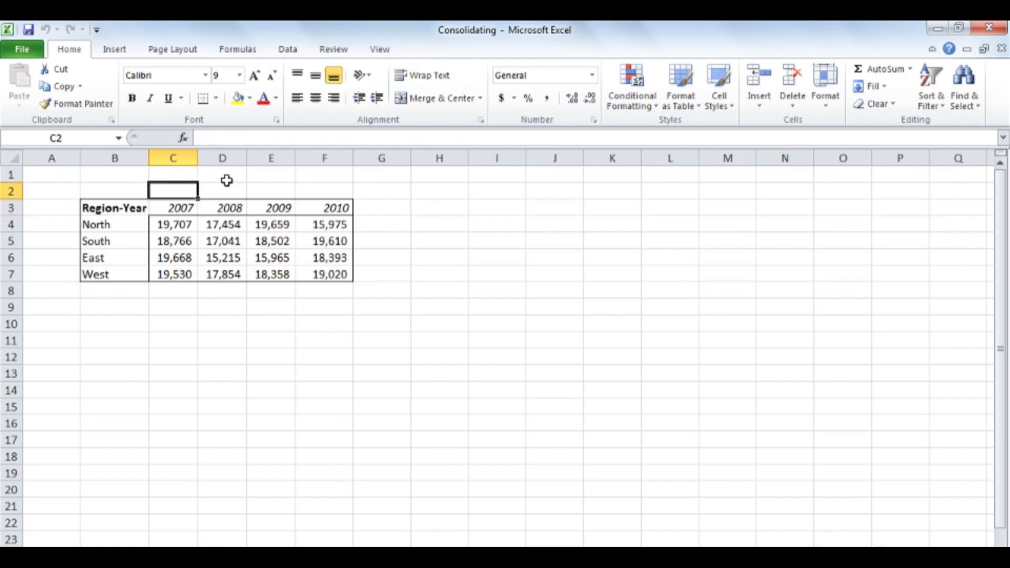
left_click(119, 188)
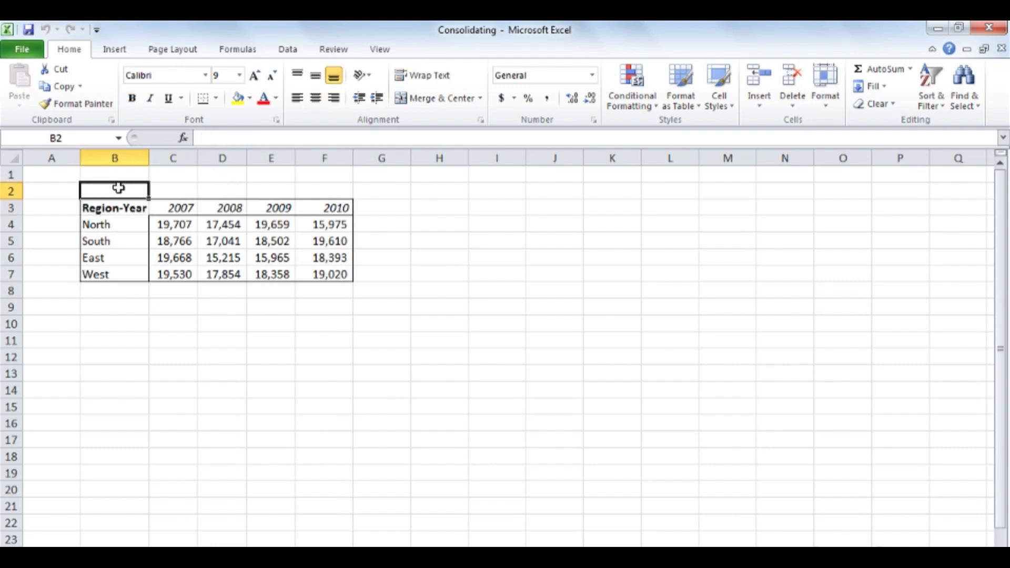
left_click(230, 189)
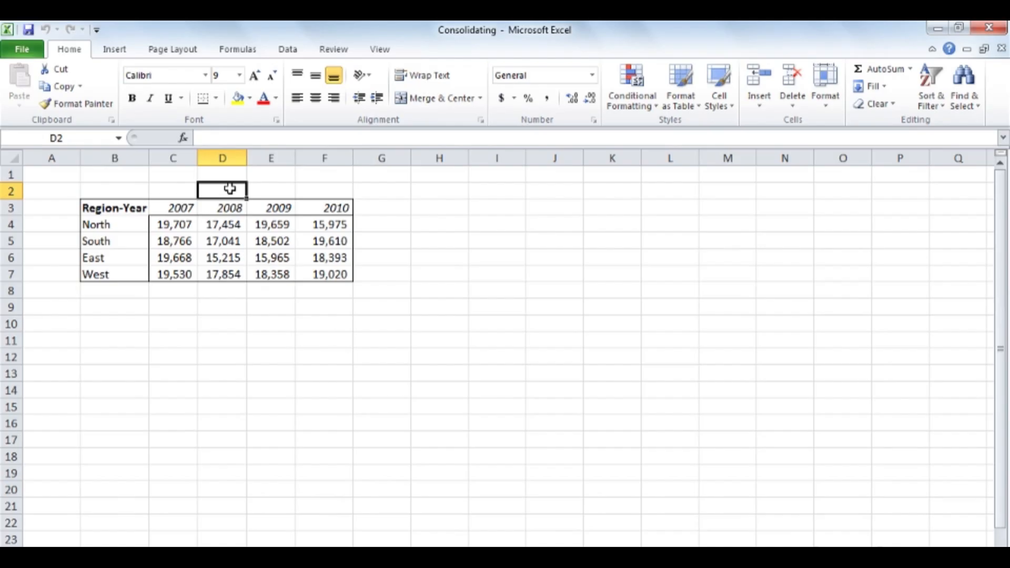
left_click(180, 556)
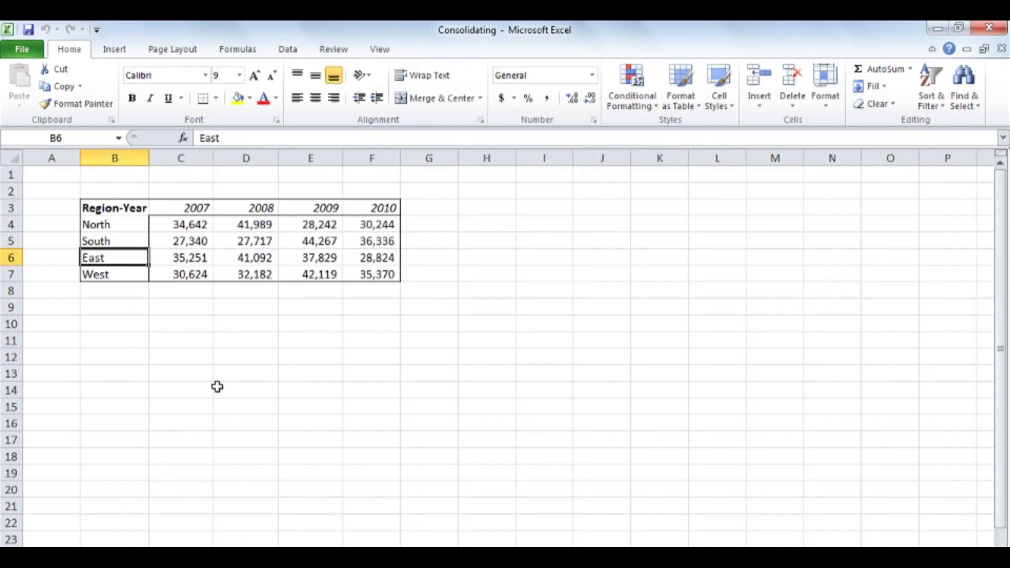
left_click(219, 556)
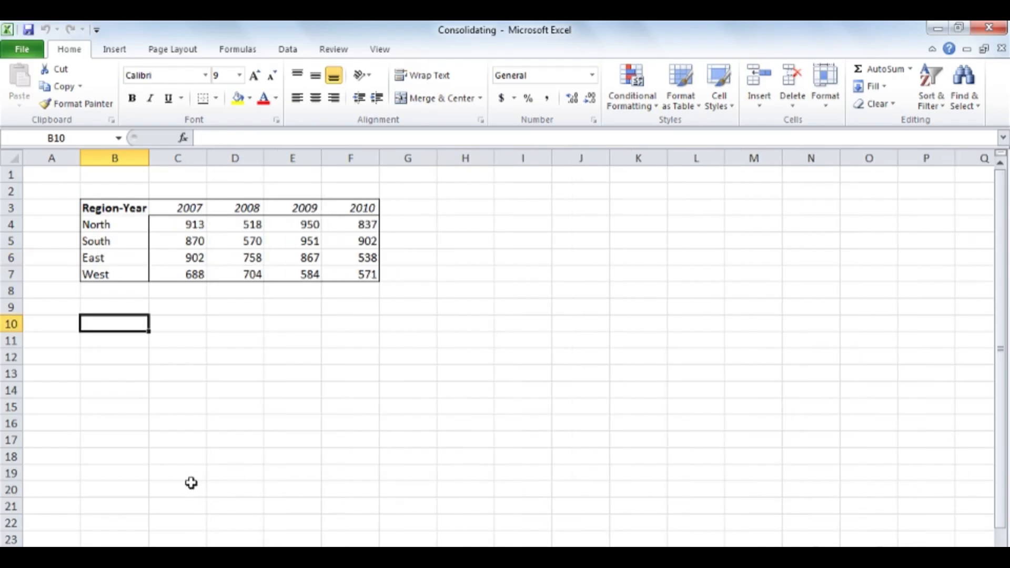
left_click(140, 556)
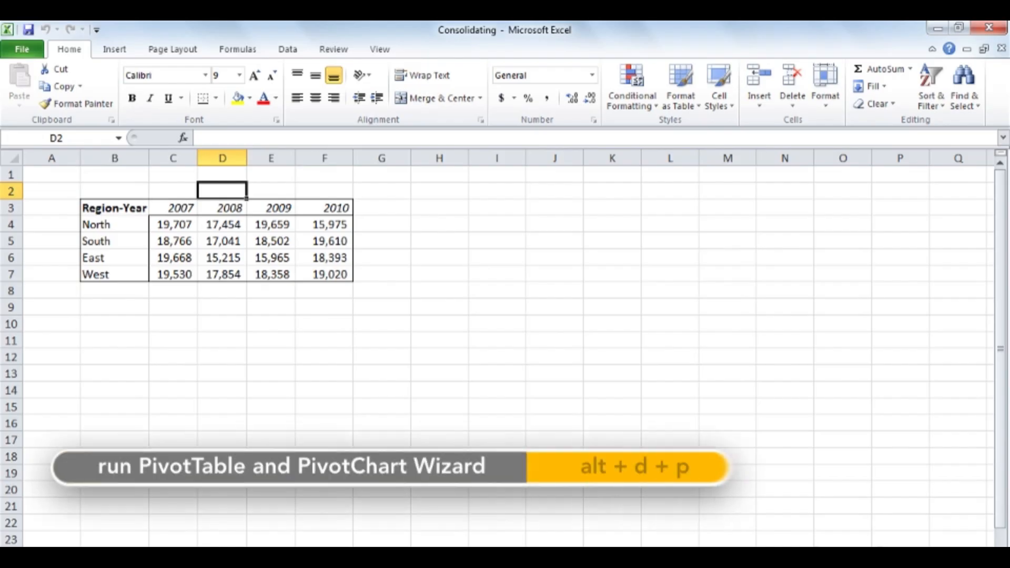
Run the PivotTable and PivotChart Wizard for a PivotTable from multiple consolidation ranges, choosing to create the page fields yourself
key("alt+d")
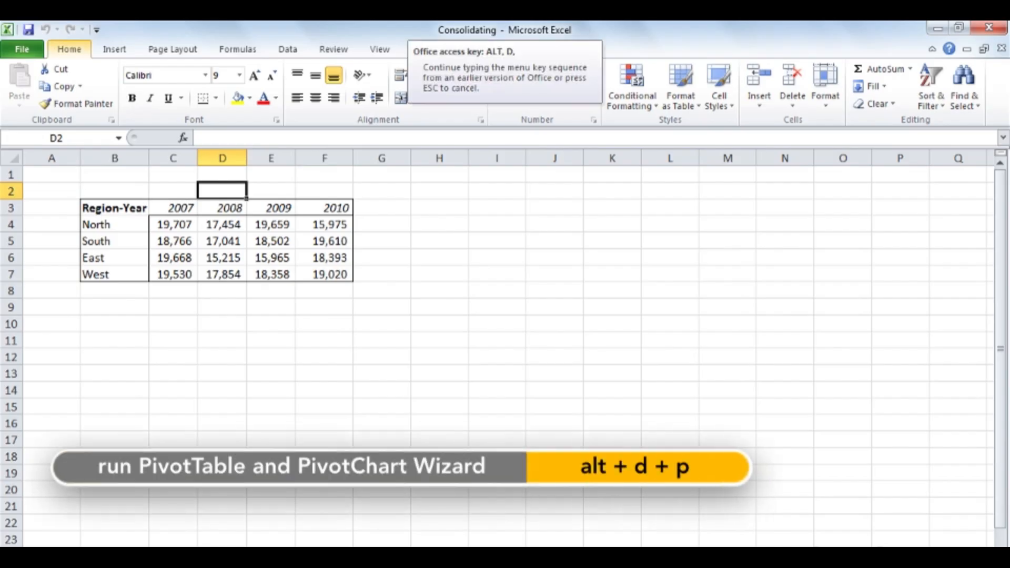
key("p")
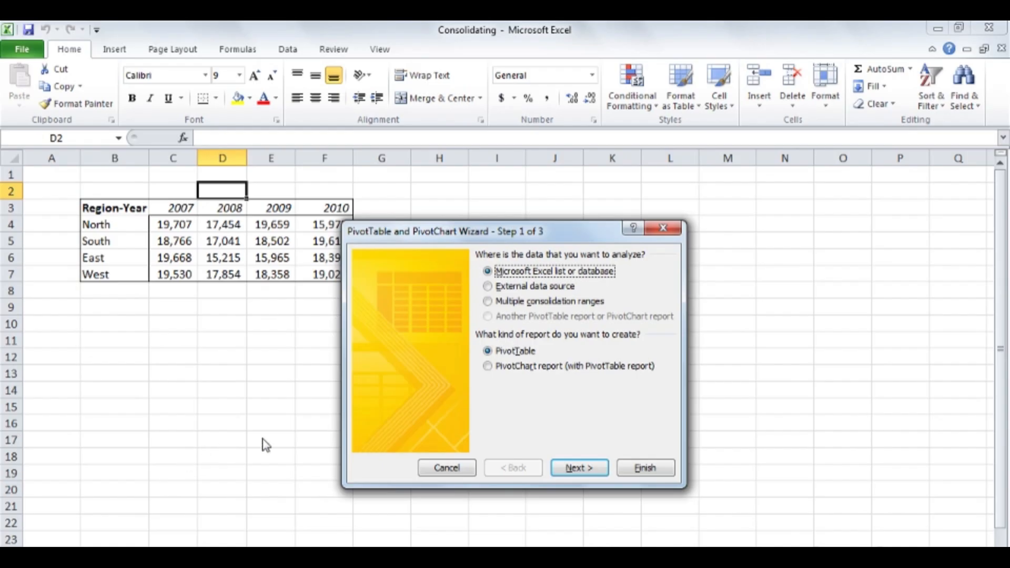
left_click(489, 303)
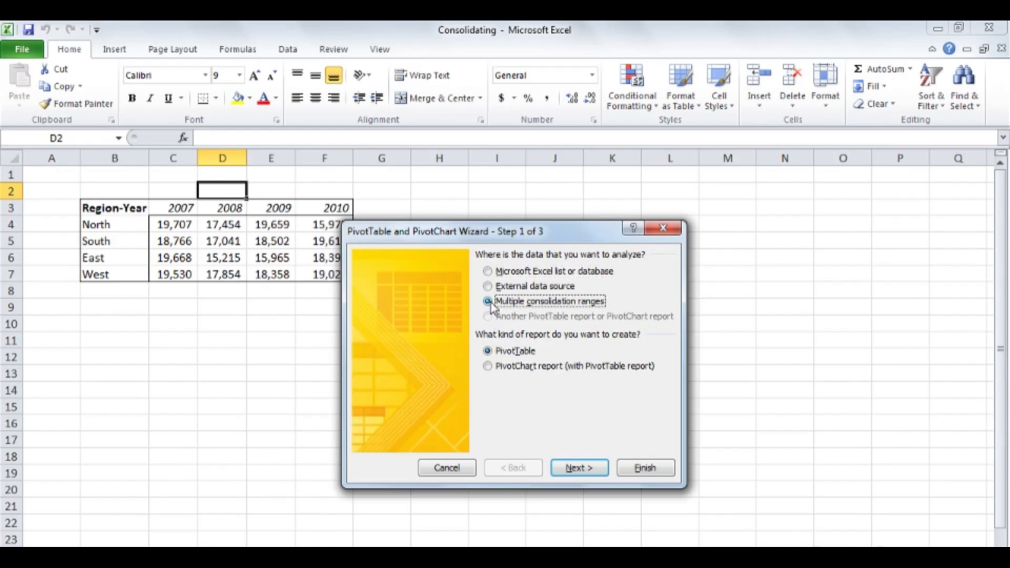
left_click(583, 469)
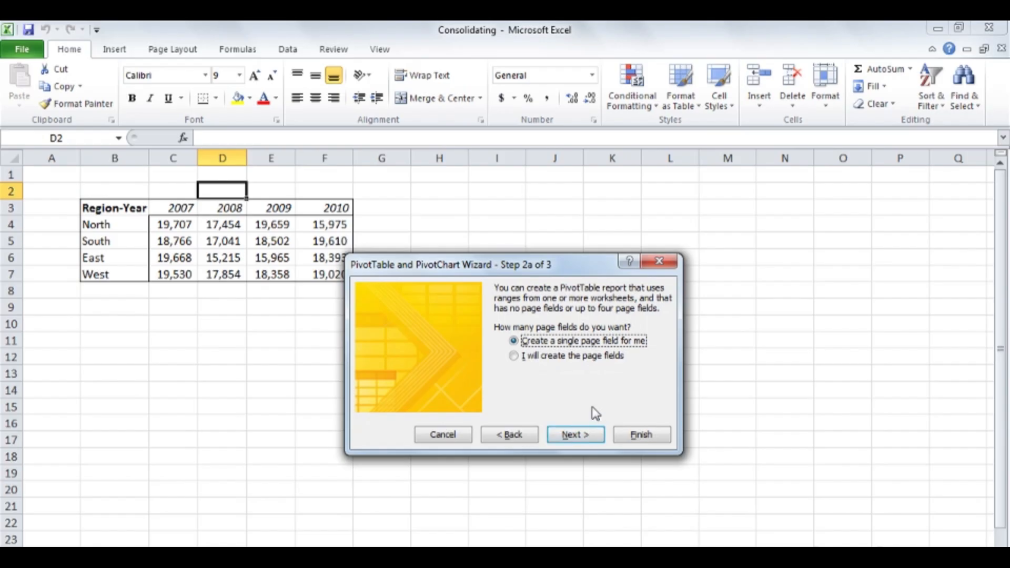
left_click(513, 357)
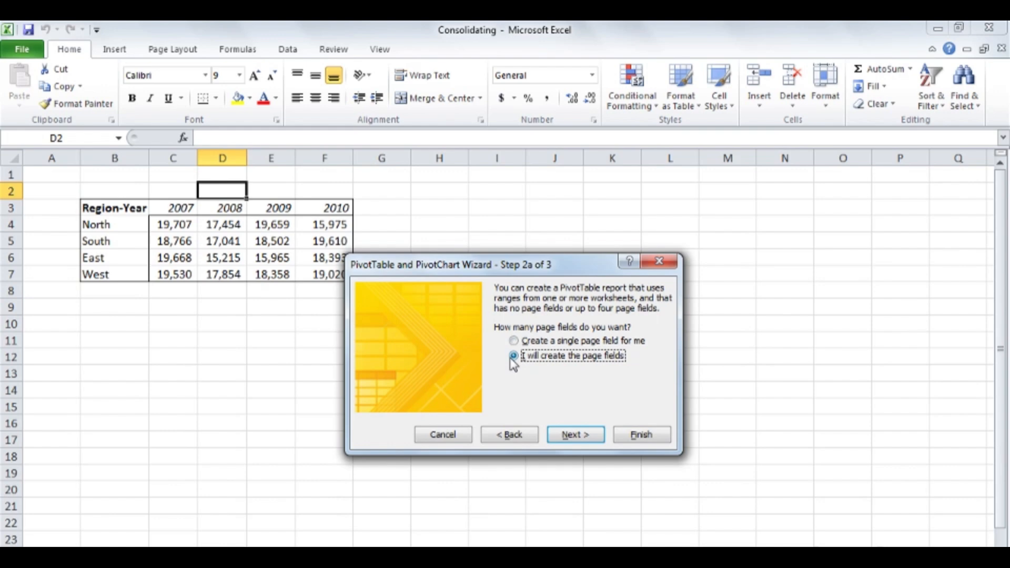
left_click(579, 435)
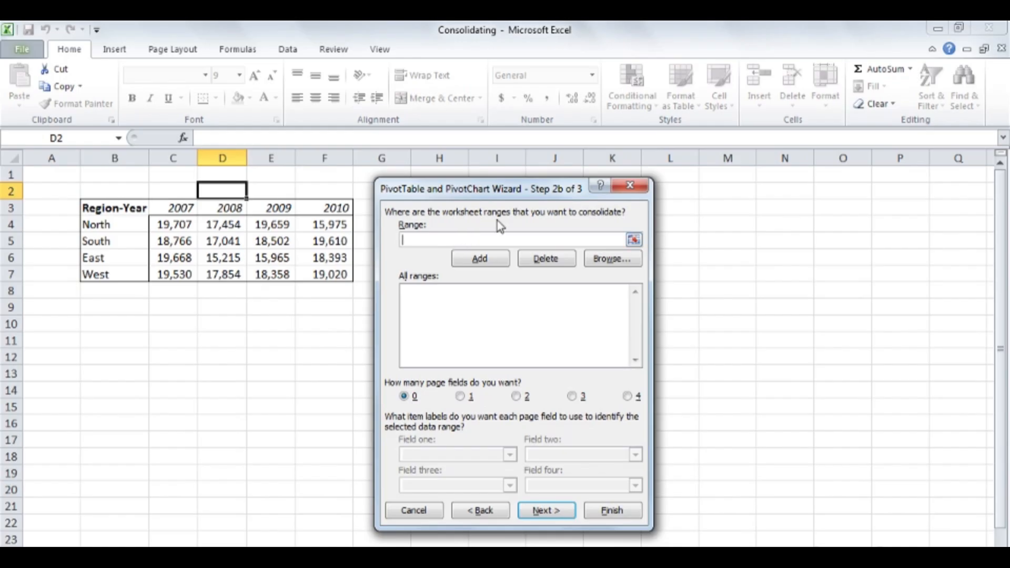
Add the Region-Year table SupportCalls!$B$3:$F$7 to the list of ranges to consolidate
left_click(634, 241)
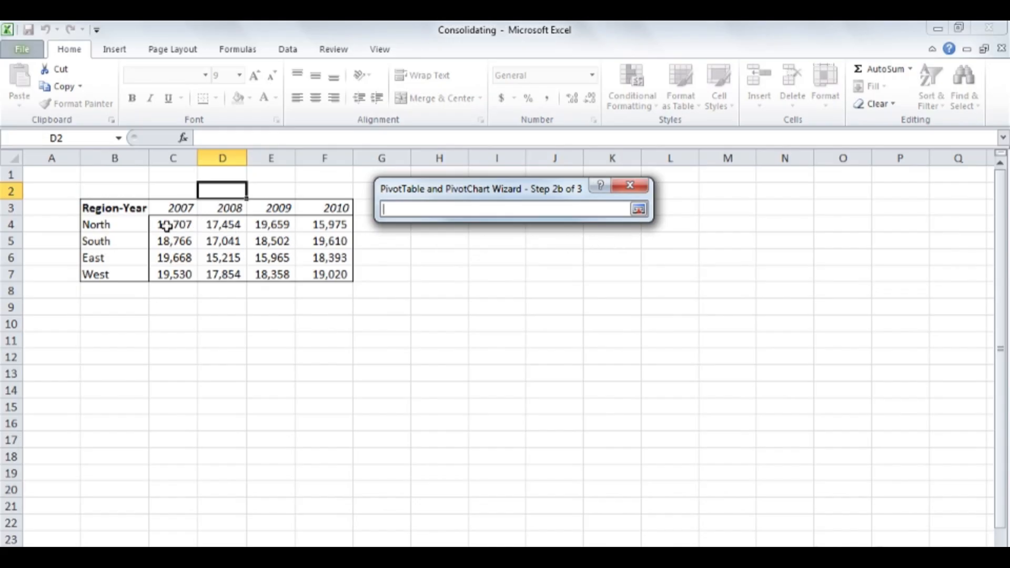
left_click_drag(117, 208, 314, 273)
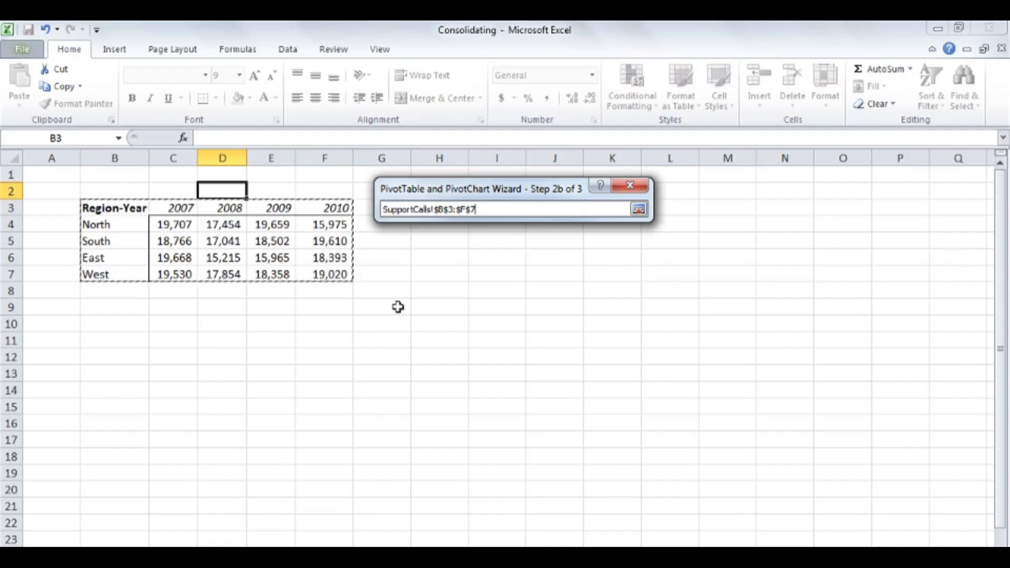
left_click(638, 210)
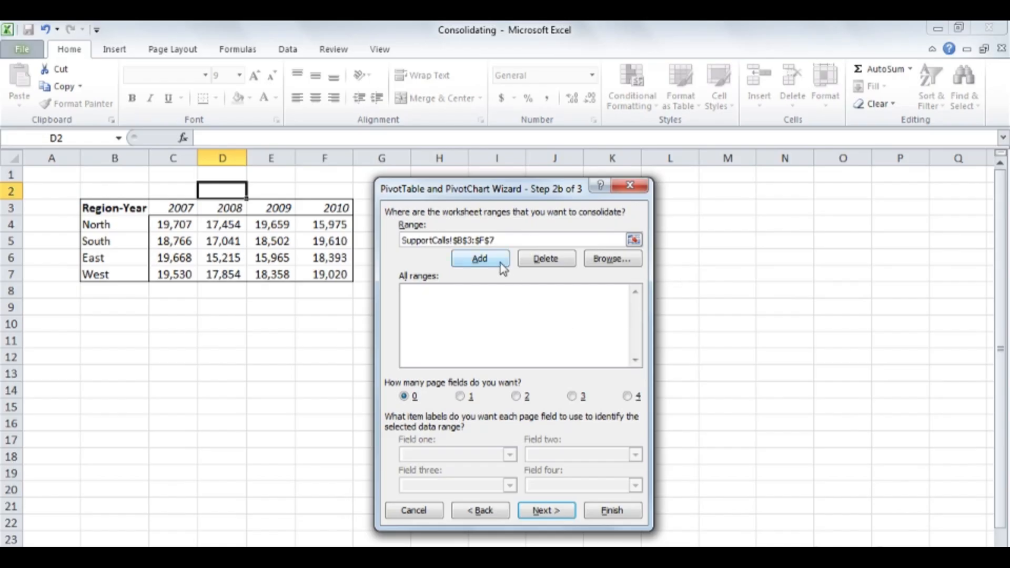
left_click(479, 258)
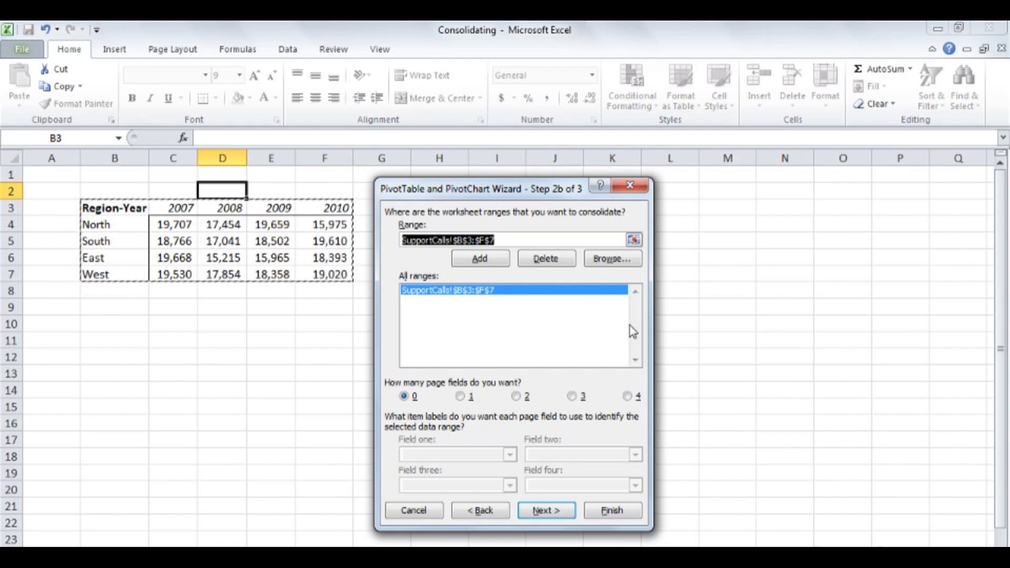
Add the range OrderCalls!$B$3:$F$7 to the consolidation list
left_click(634, 239)
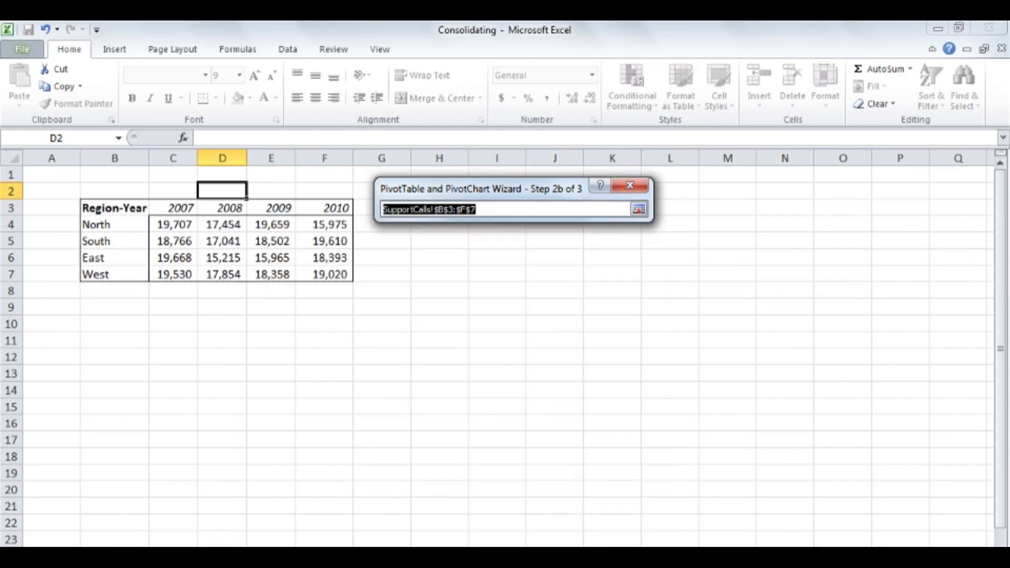
left_click(182, 556)
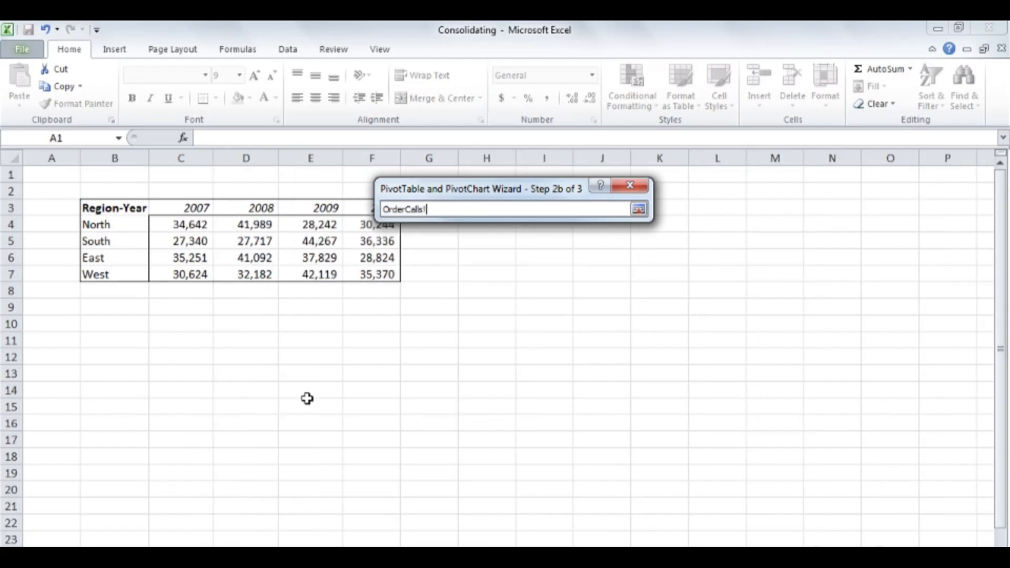
left_click_drag(132, 210, 367, 274)
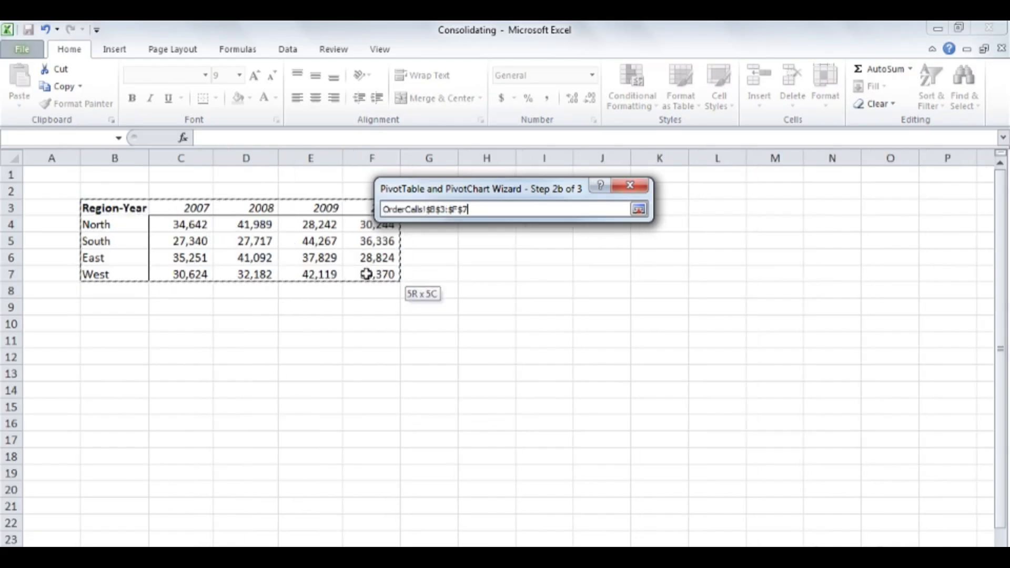
left_click(638, 210)
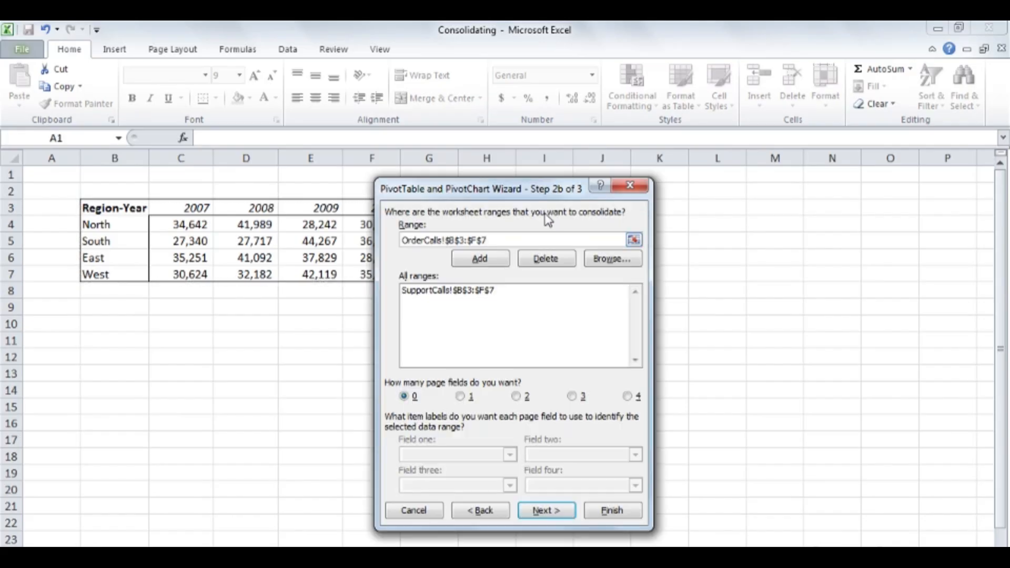
left_click(491, 261)
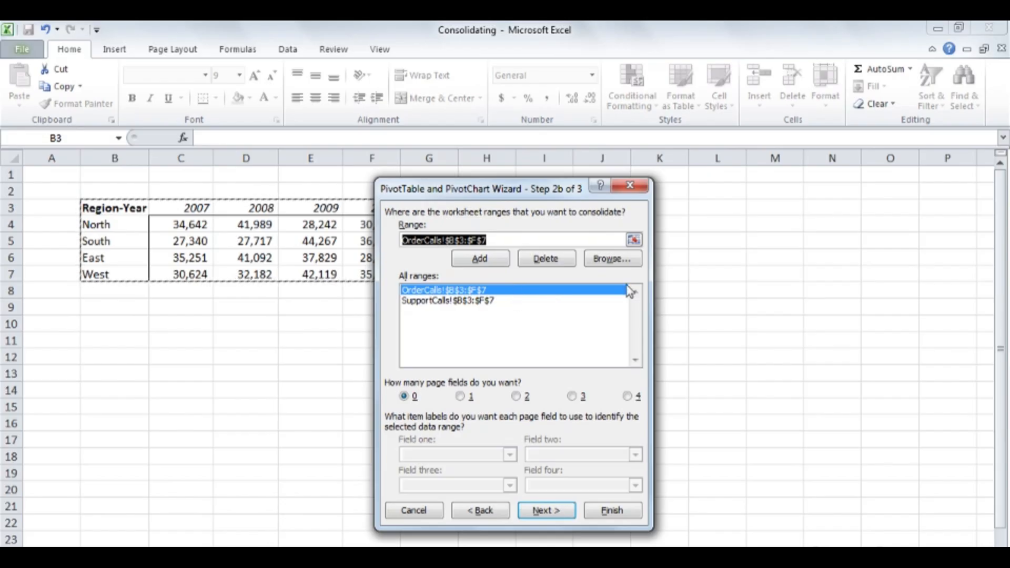
Add the range ReturnCalls!$B$3:$F$7 with 0 page fields, and create the consolidated PivotTable on a new worksheet
left_click(634, 240)
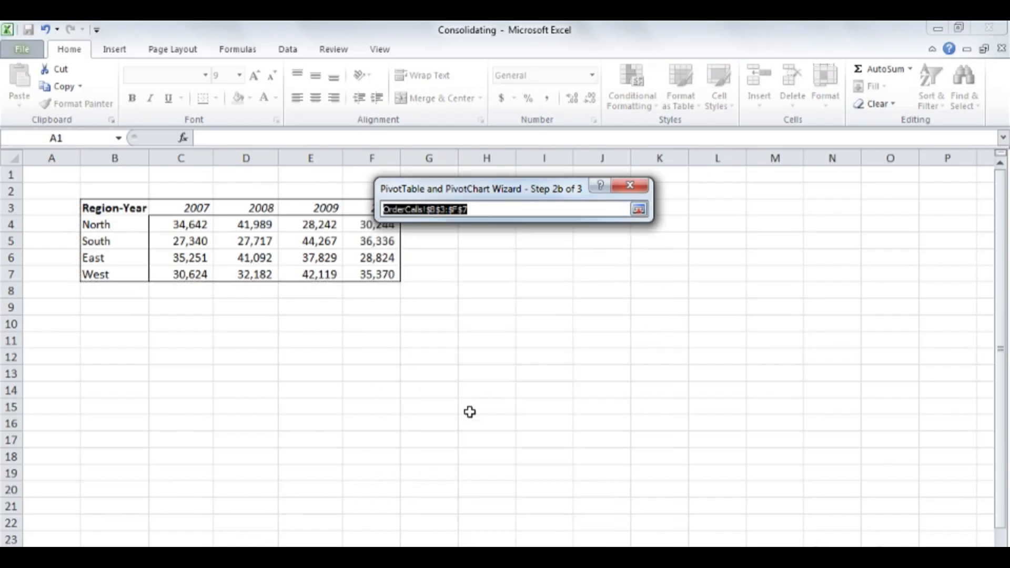
left_click(305, 555)
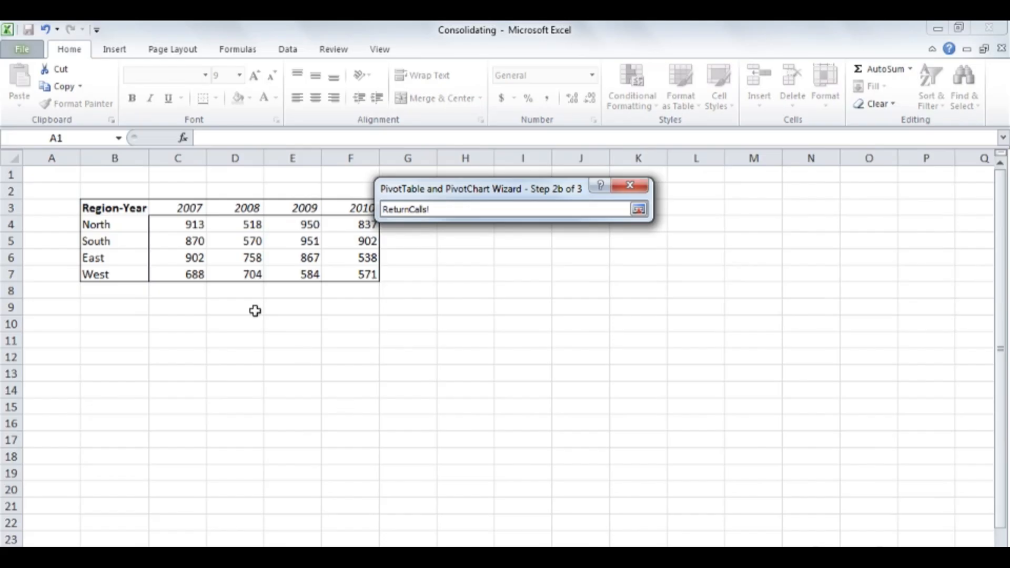
left_click_drag(116, 207, 368, 275)
left_click(638, 210)
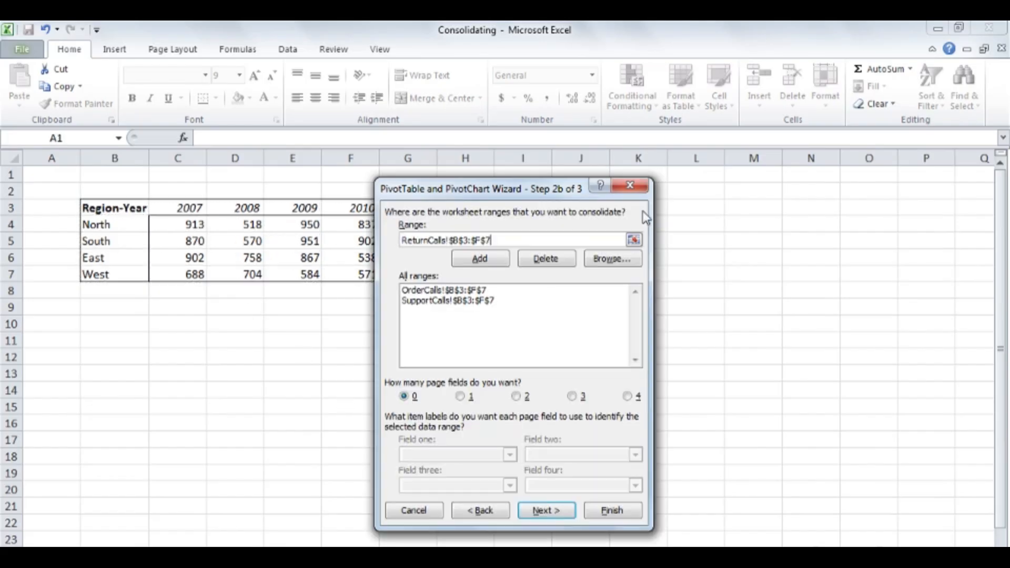
left_click(500, 258)
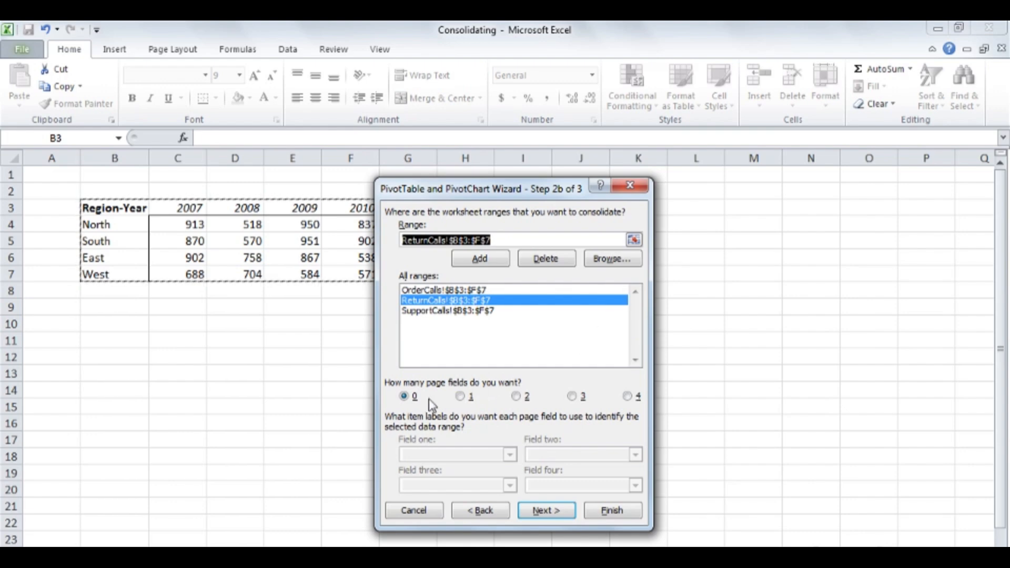
left_click(540, 510)
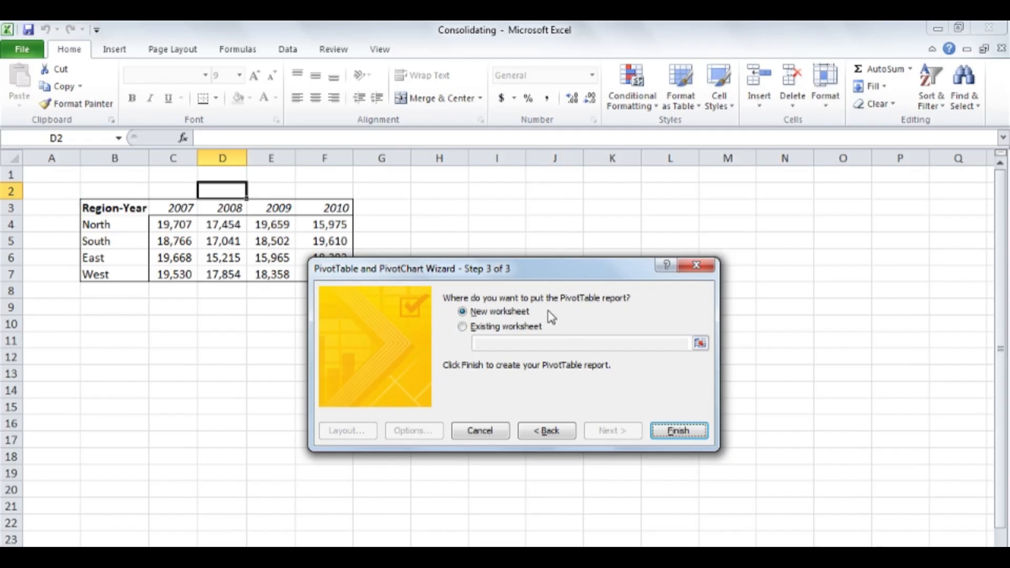
left_click(680, 434)
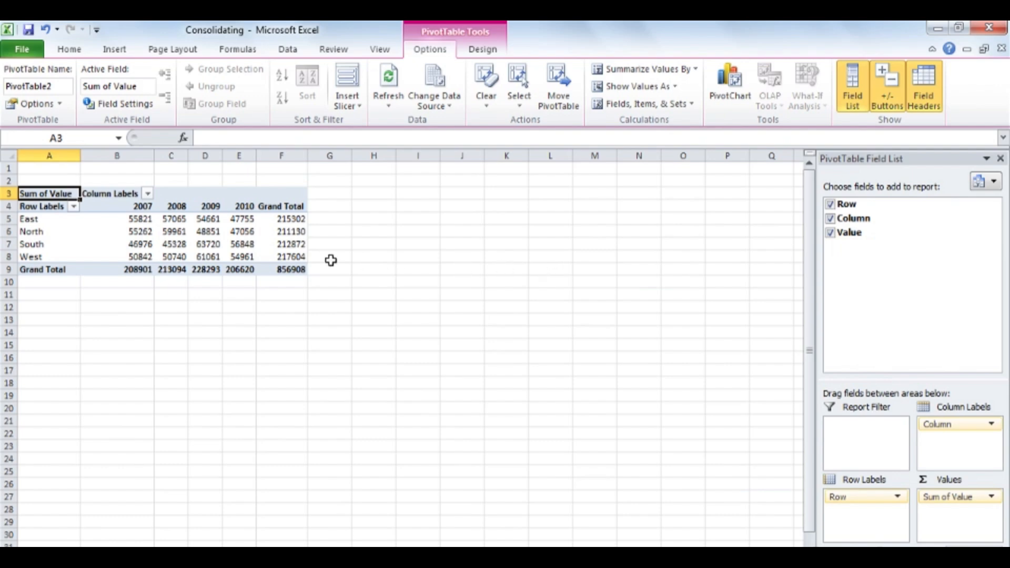
Rename the PivotTable's Row field to Region
left_click(46, 231)
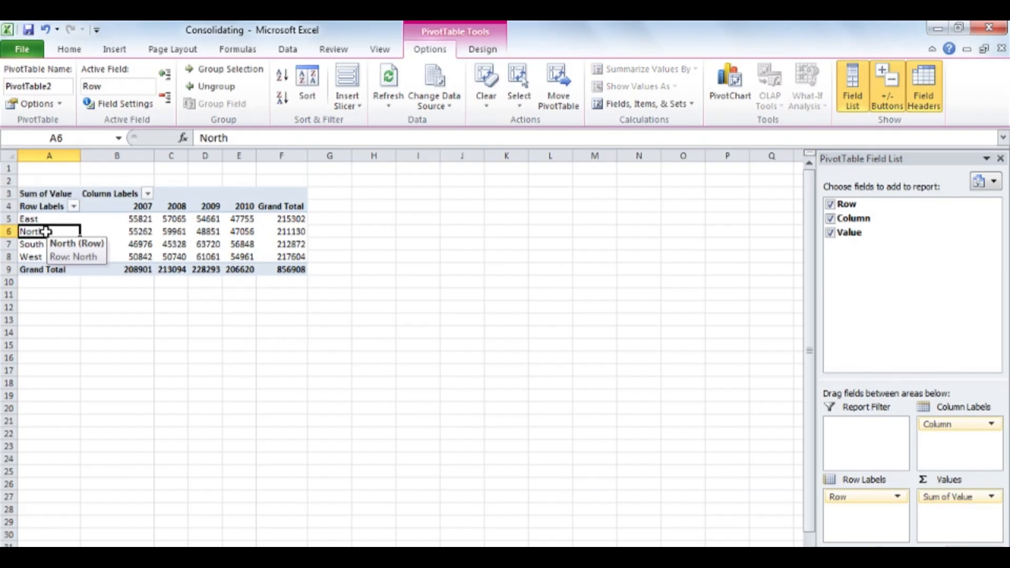
left_click(115, 86)
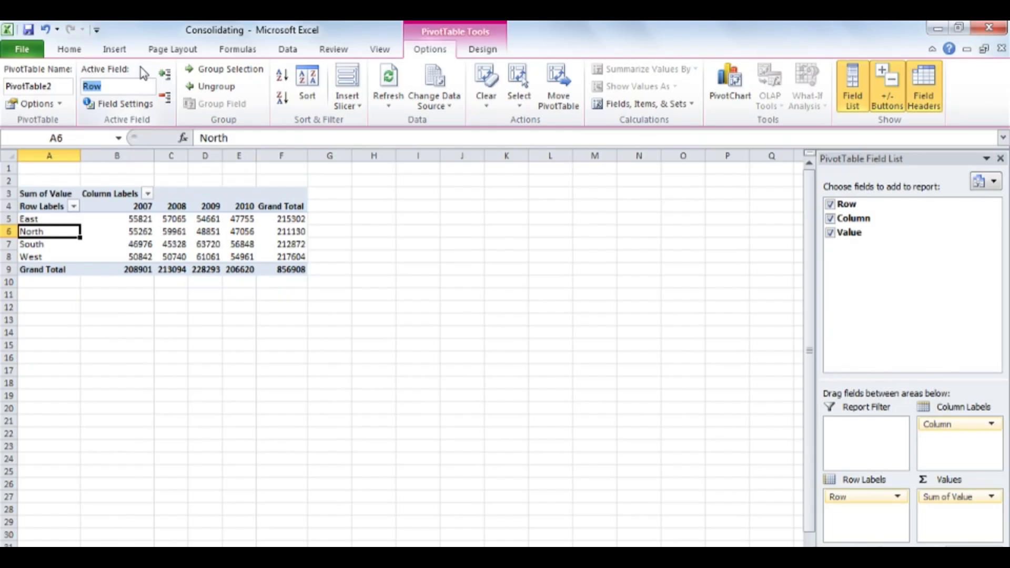
type("Region")
key("Return")
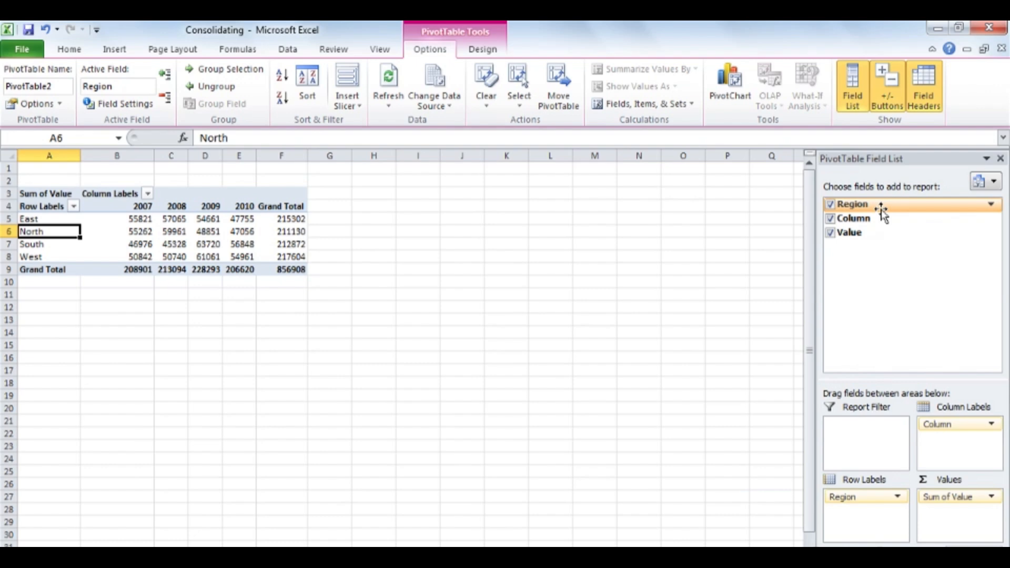
Rename the PivotTable's Column field, which holds the year headings, to Year
left_click(213, 207)
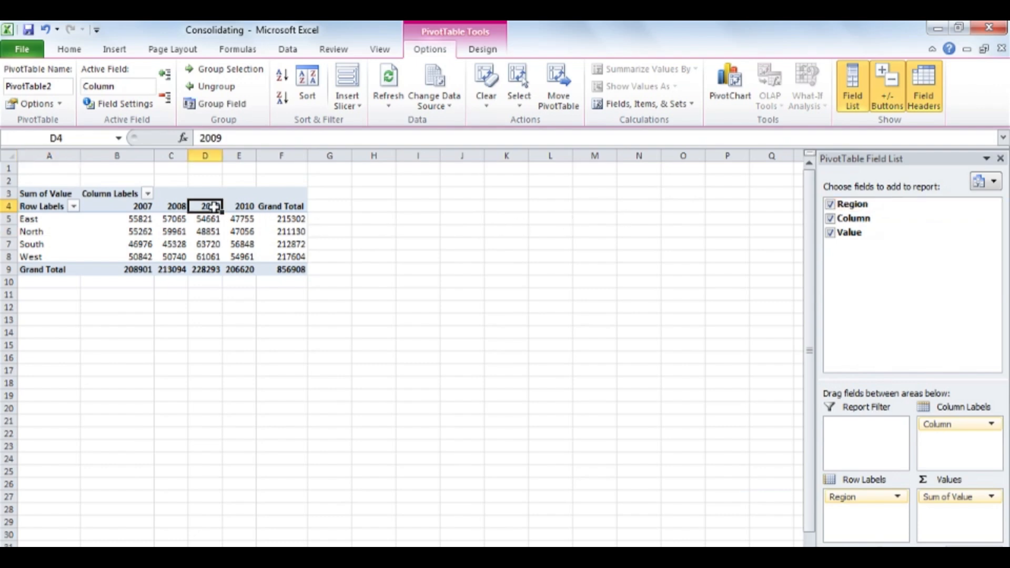
left_click(137, 86)
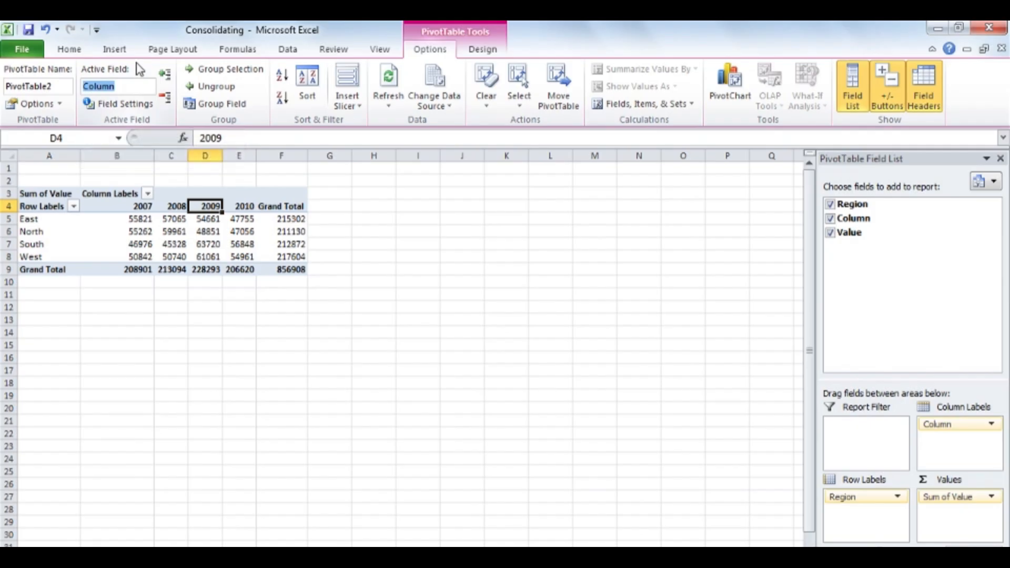
type("Year")
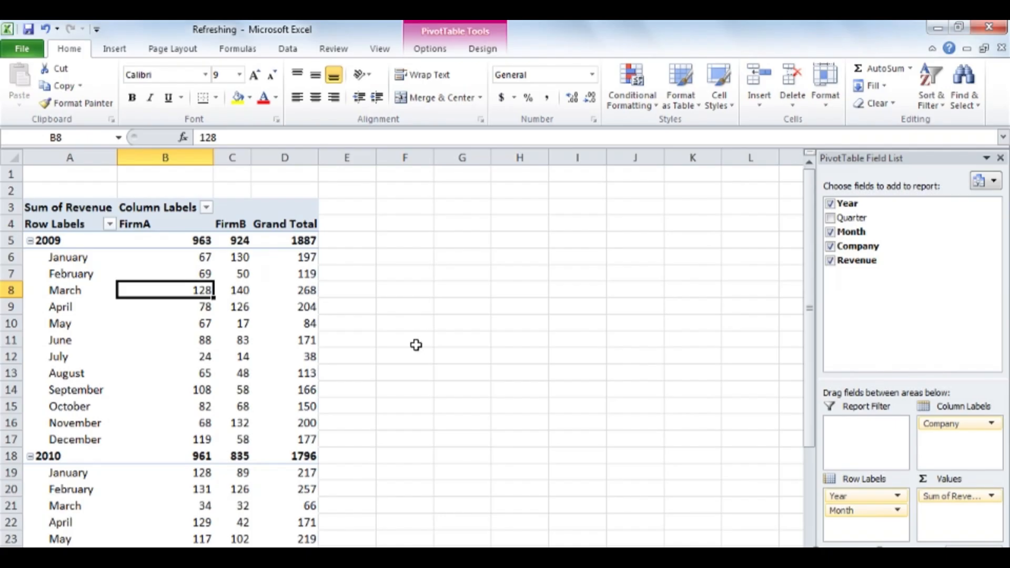
In the Refreshing workbook, check which table or range serves as the PivotTable's data source, leaving it as is
mouse_move(156, 312)
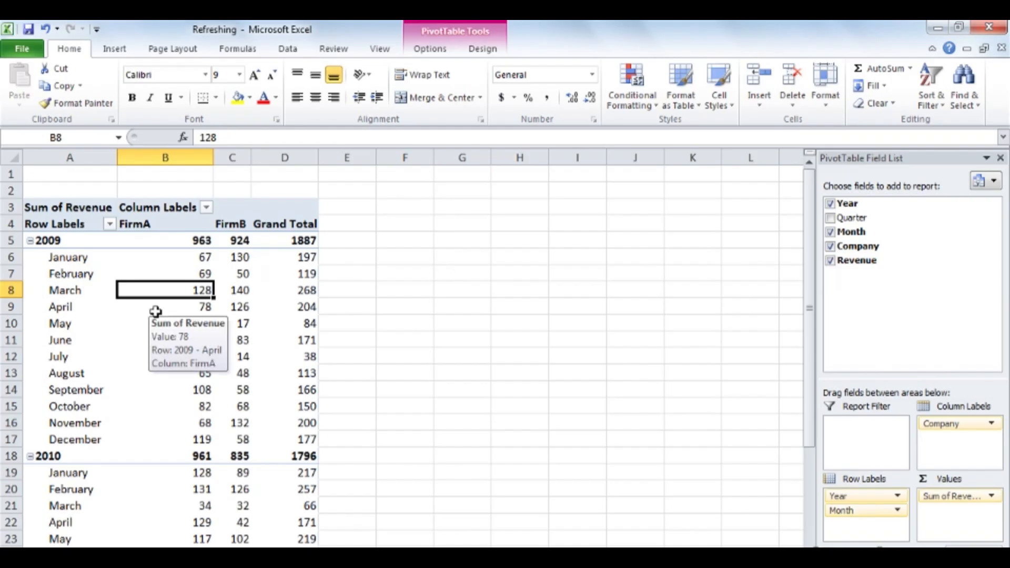
left_click(444, 50)
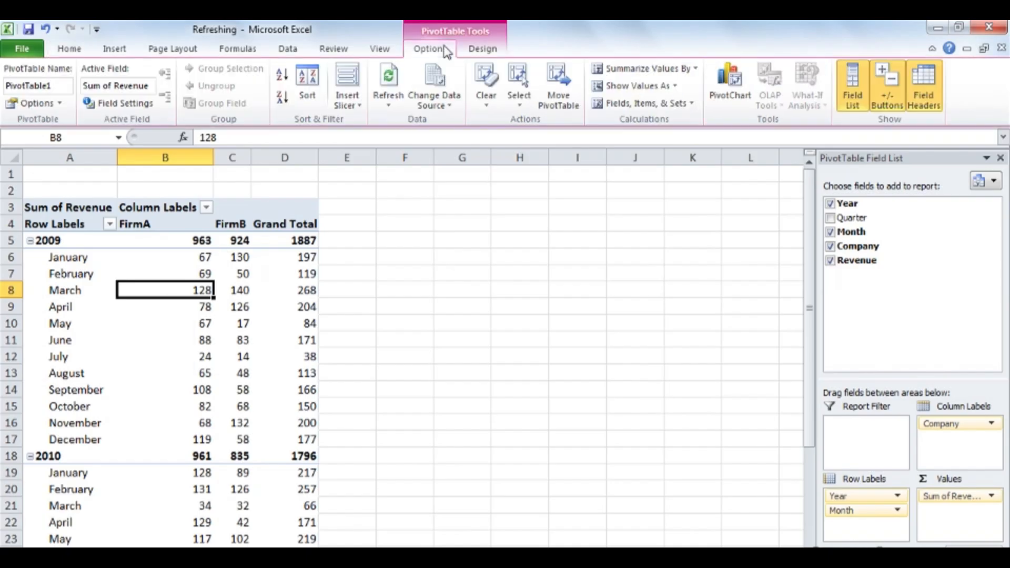
left_click(451, 86)
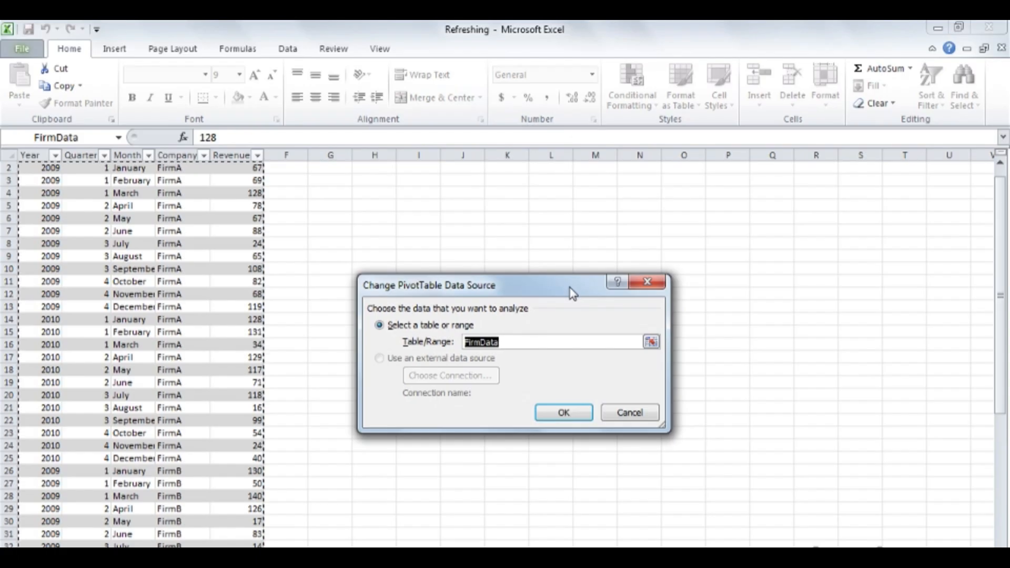
left_click(521, 342)
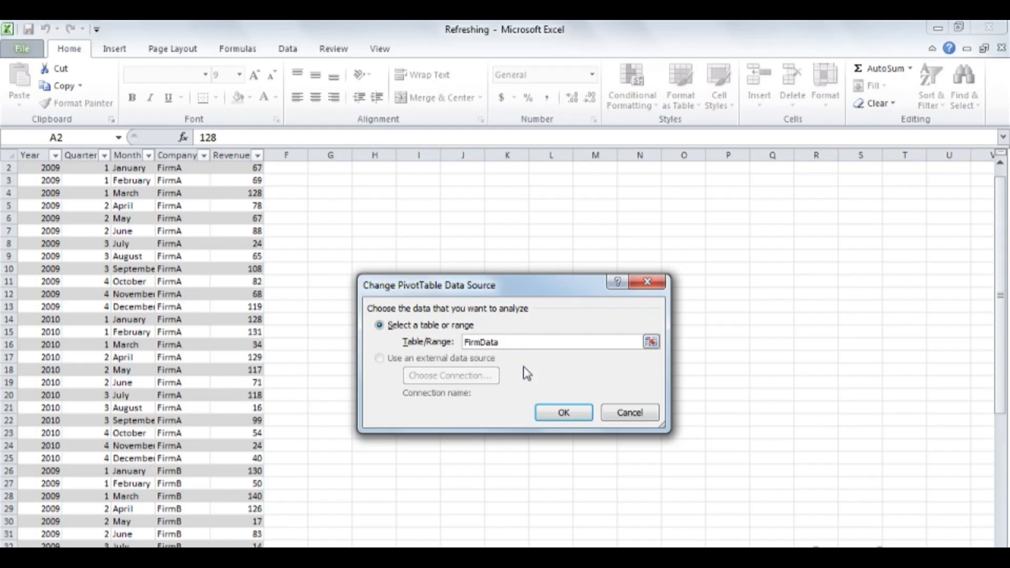
left_click(628, 412)
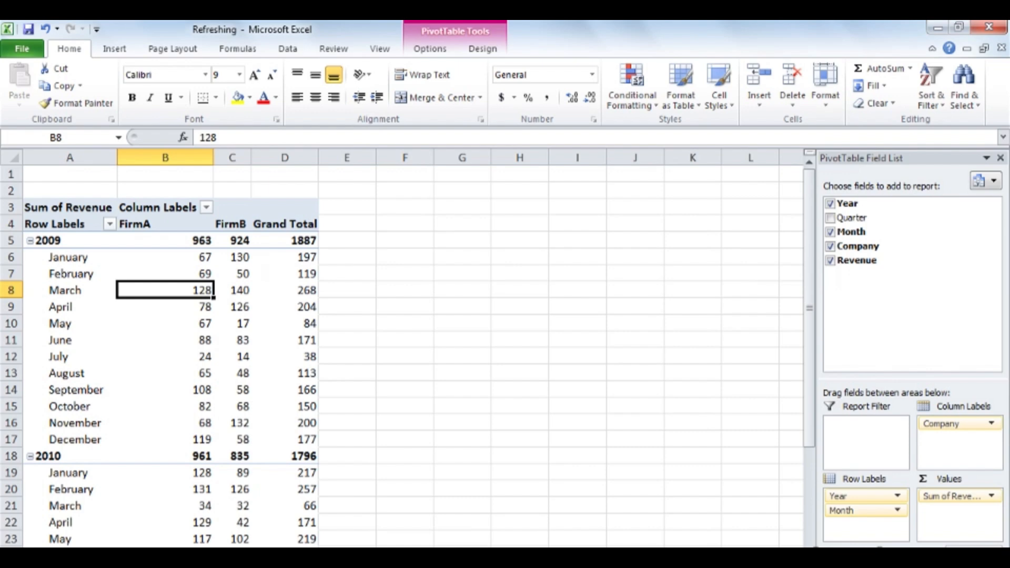
Append a new record to the end of the PivotTable's source table: 2011, quarter 1, January, FirmA, revenue 200
left_click(179, 554)
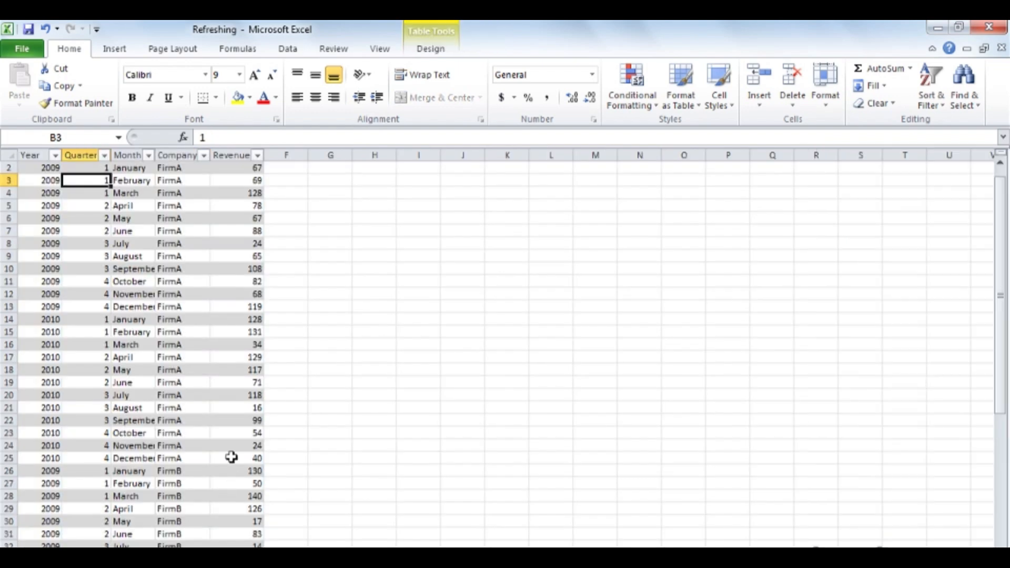
scroll(232, 458, "down", 7)
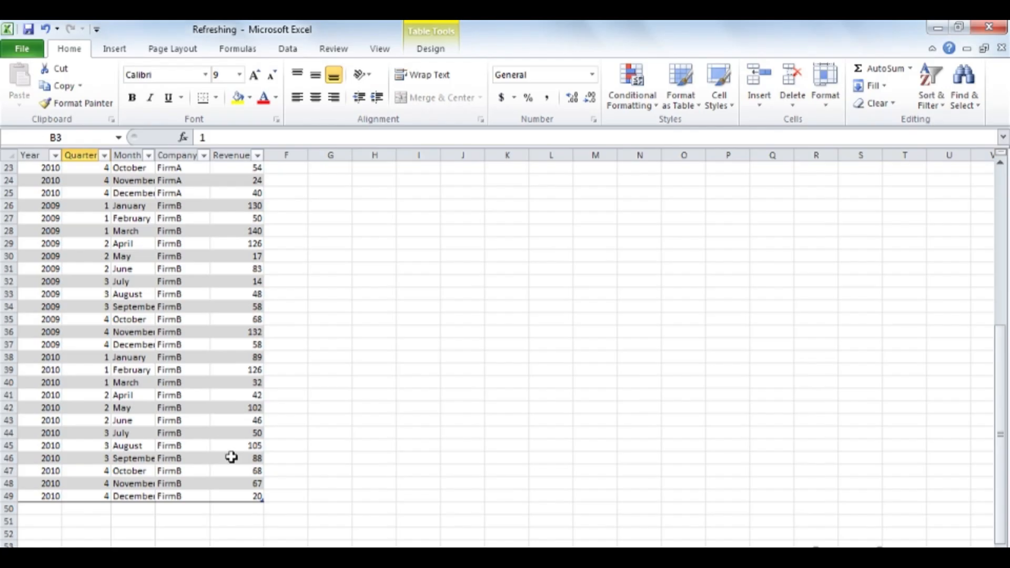
left_click(243, 498)
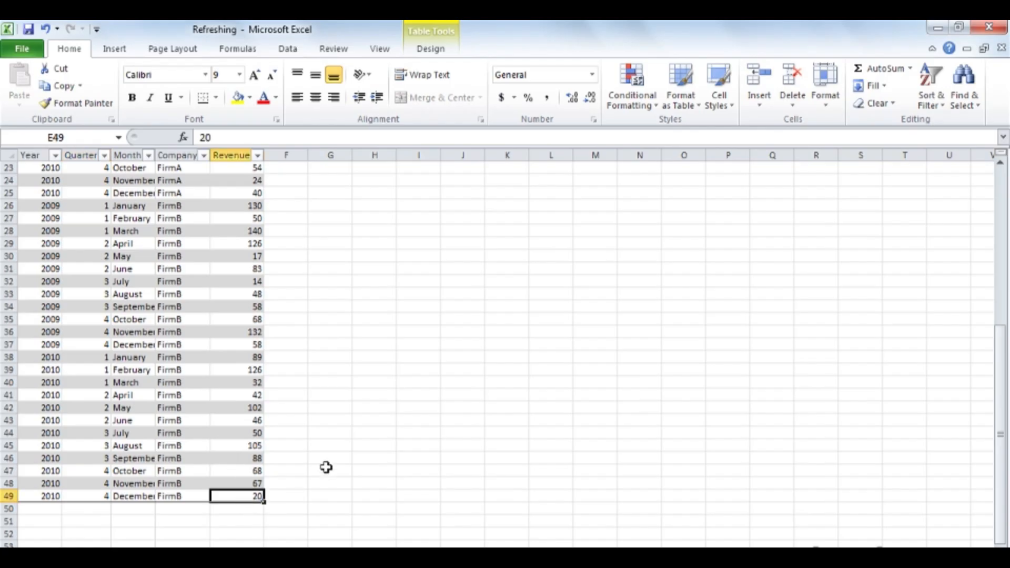
key("Tab")
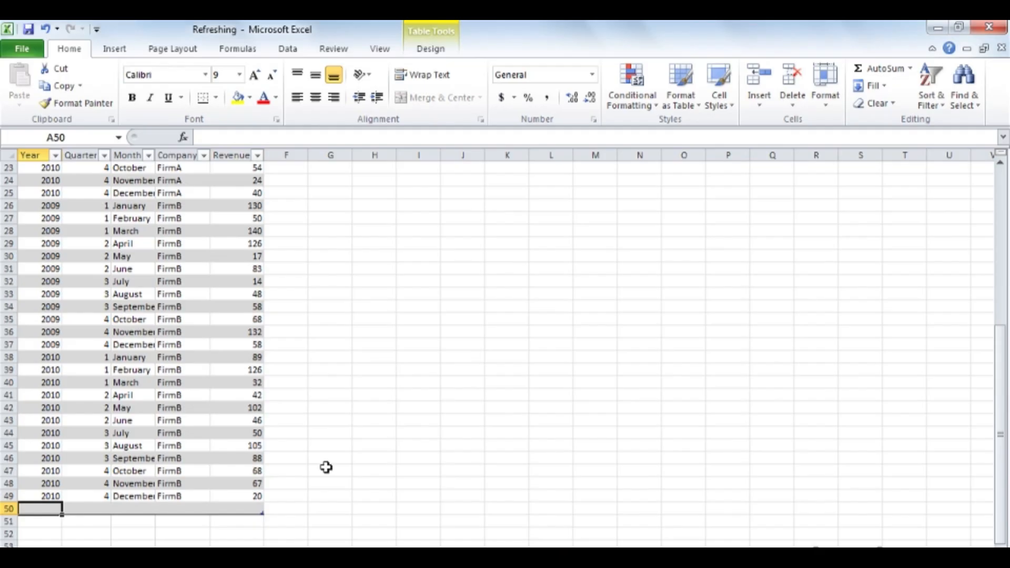
type("2011")
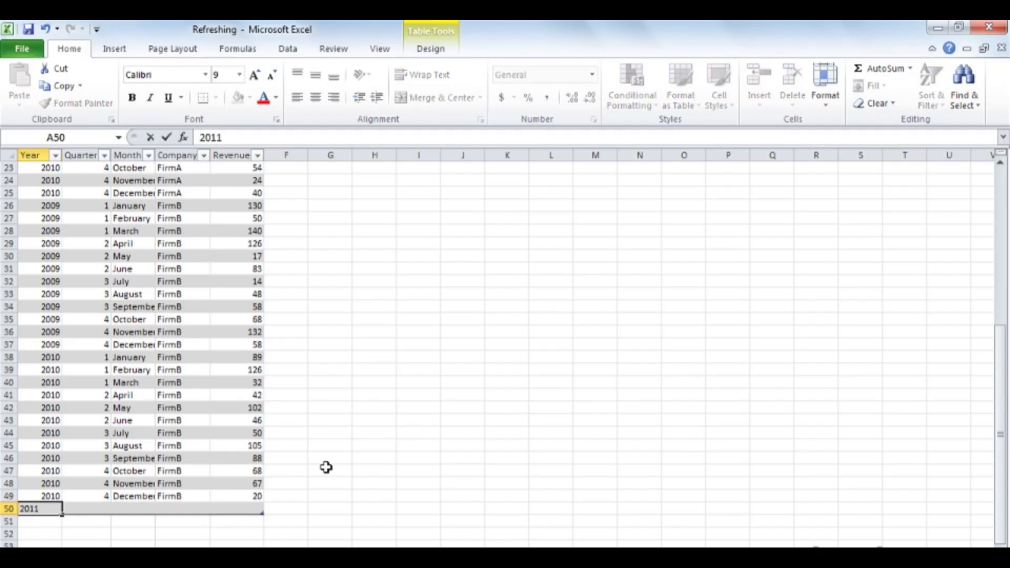
key("Tab")
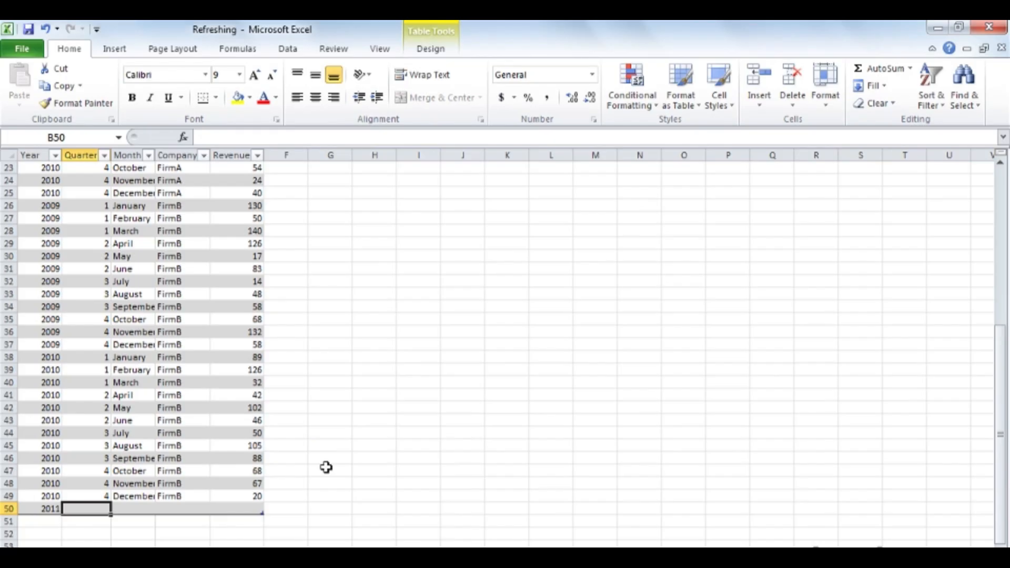
type("1")
key("Tab")
type("January")
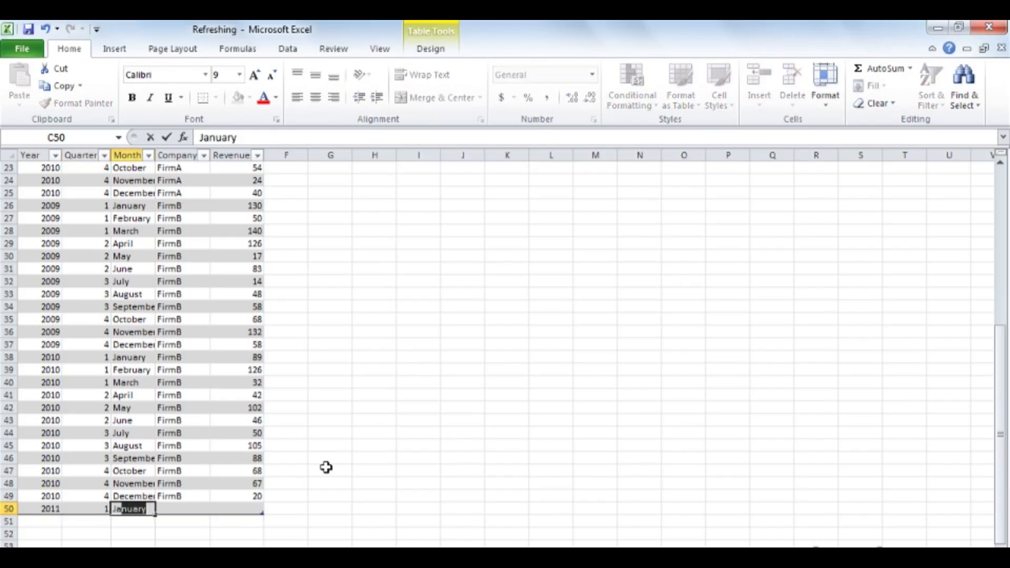
key("Tab")
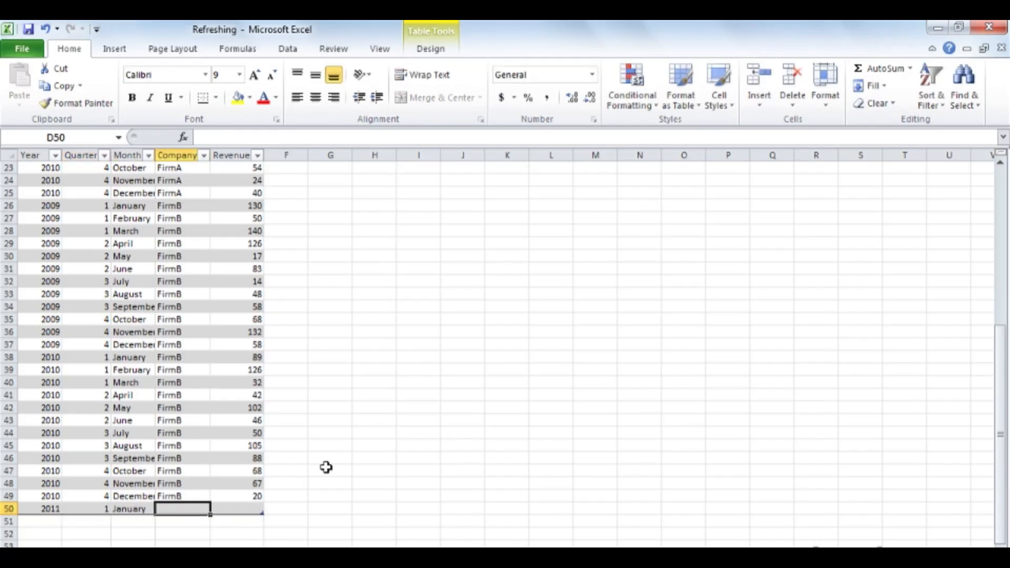
type("FirmA")
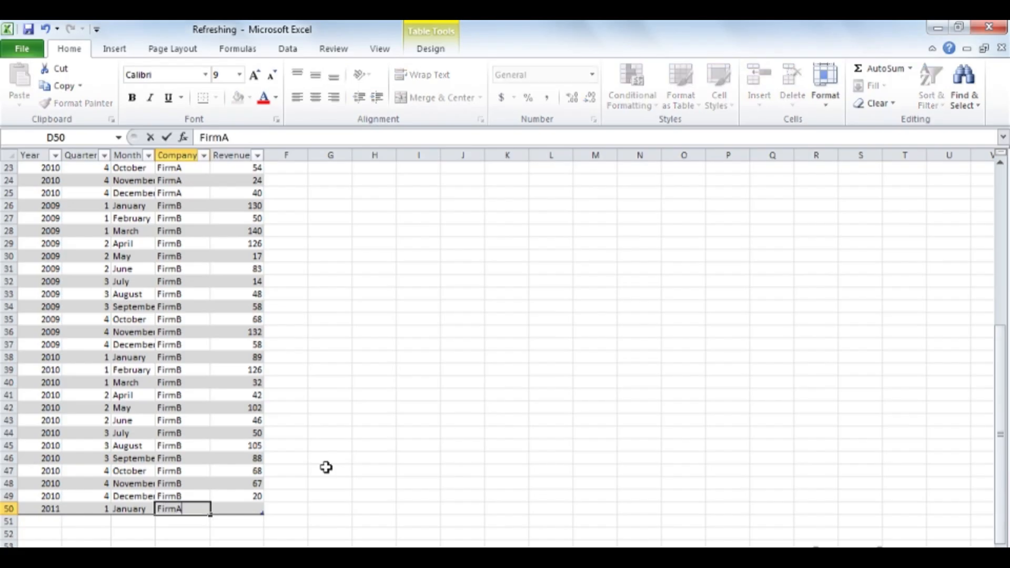
key("Tab")
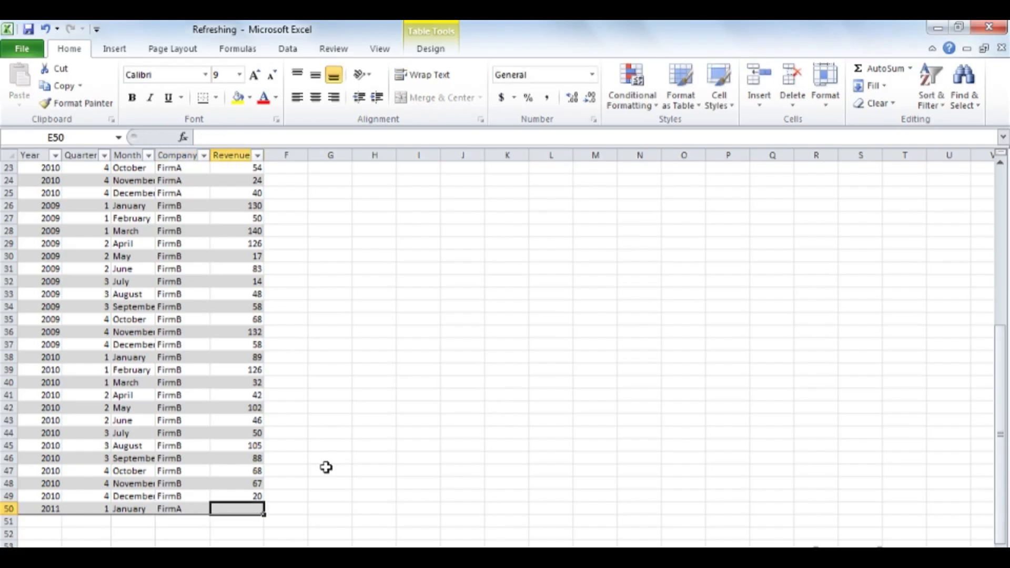
type("200")
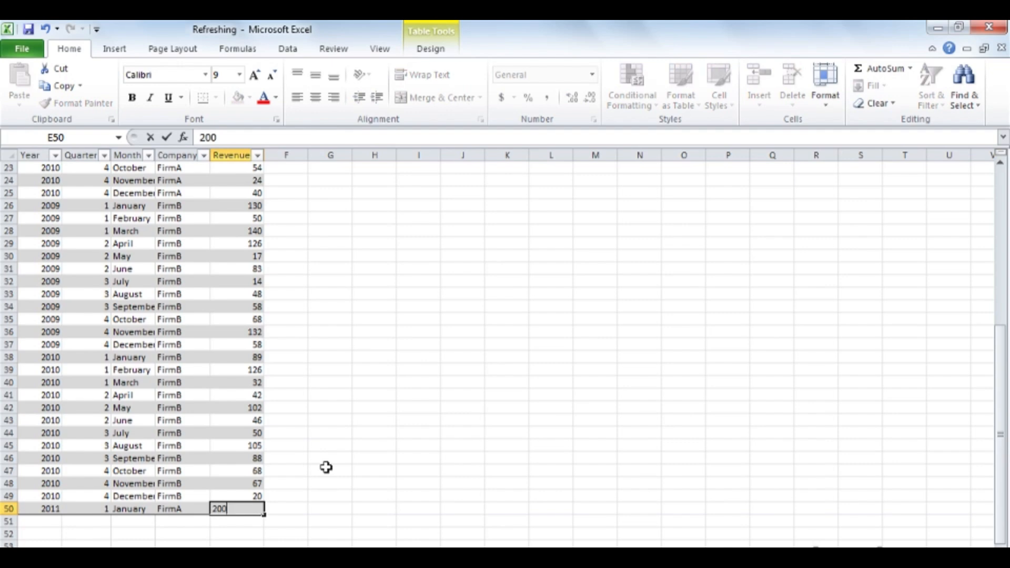
key("Return")
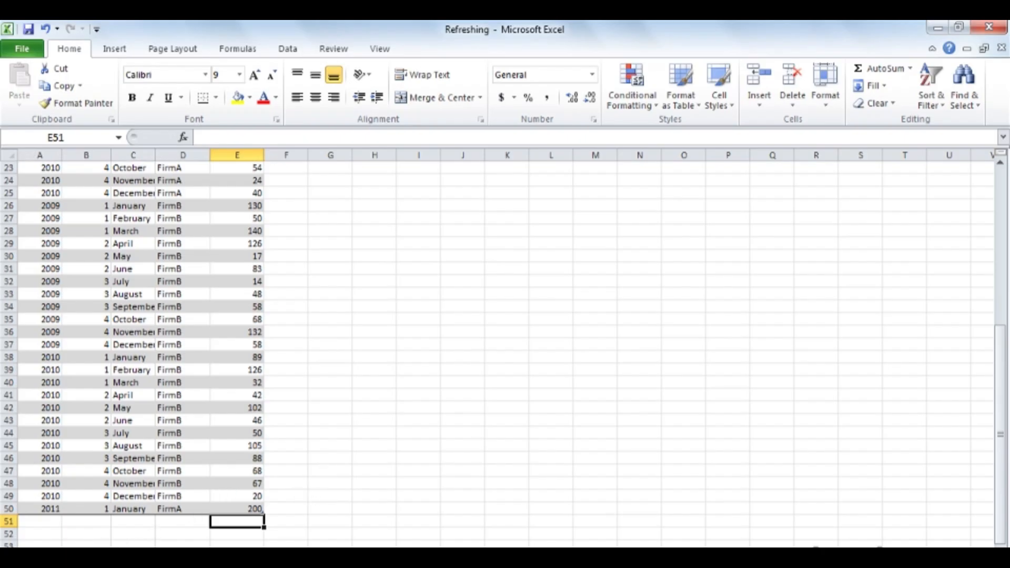
Refresh the PivotTable that is based on the table so that it includes the new source record
left_click(84, 555)
mouse_move(152, 453)
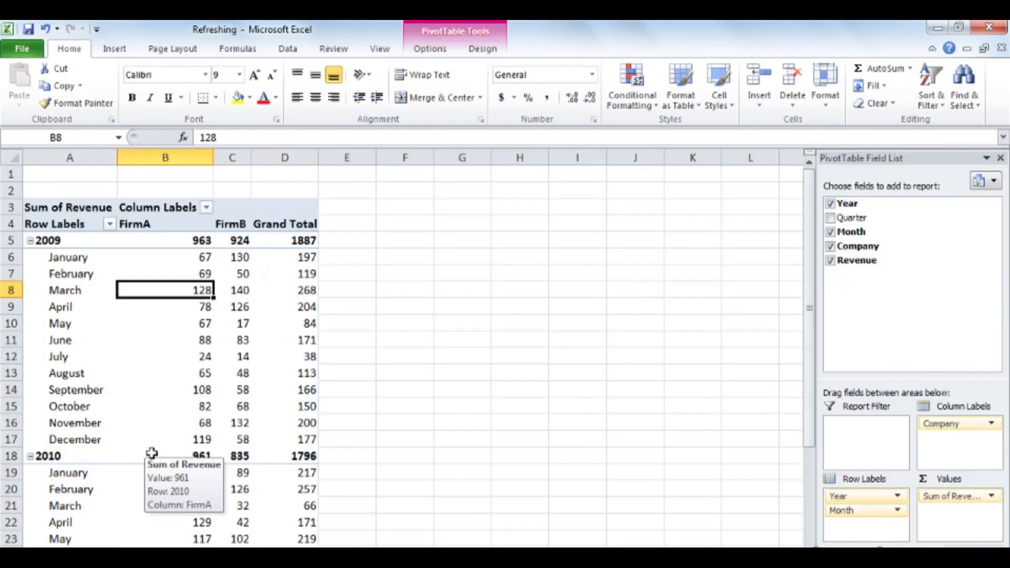
scroll(152, 453, "down", 3)
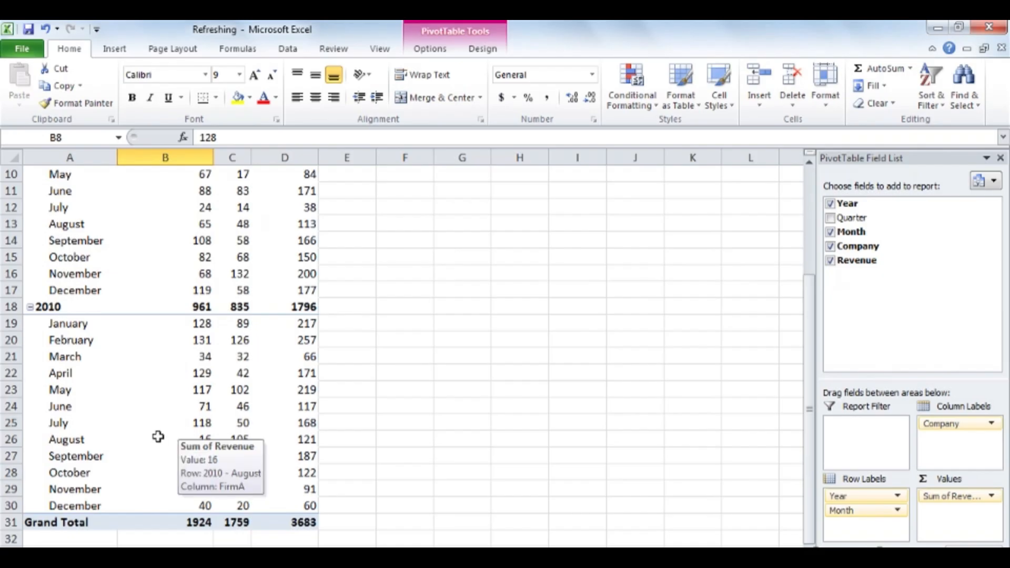
scroll(153, 439, "down", 1)
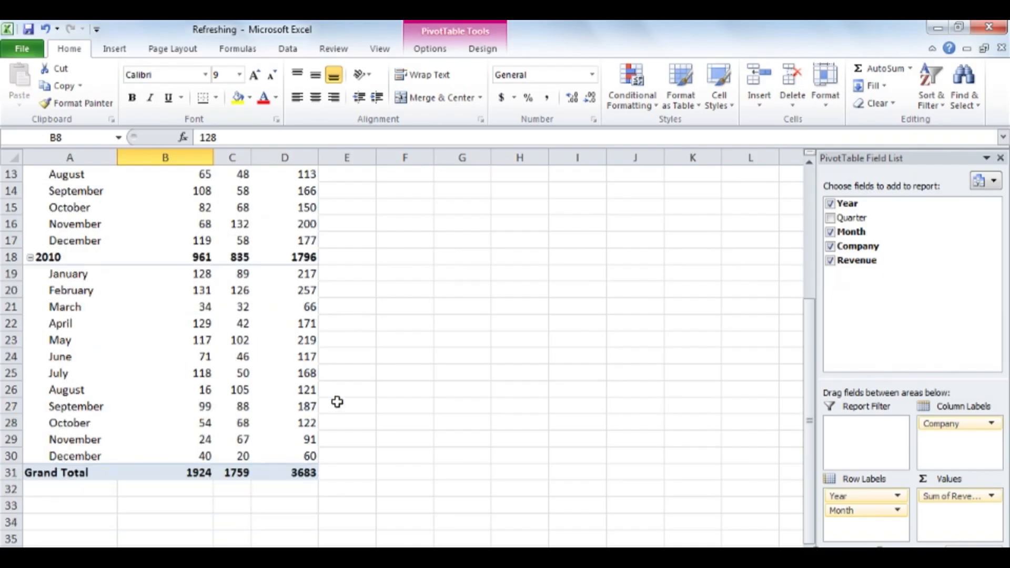
left_click(443, 53)
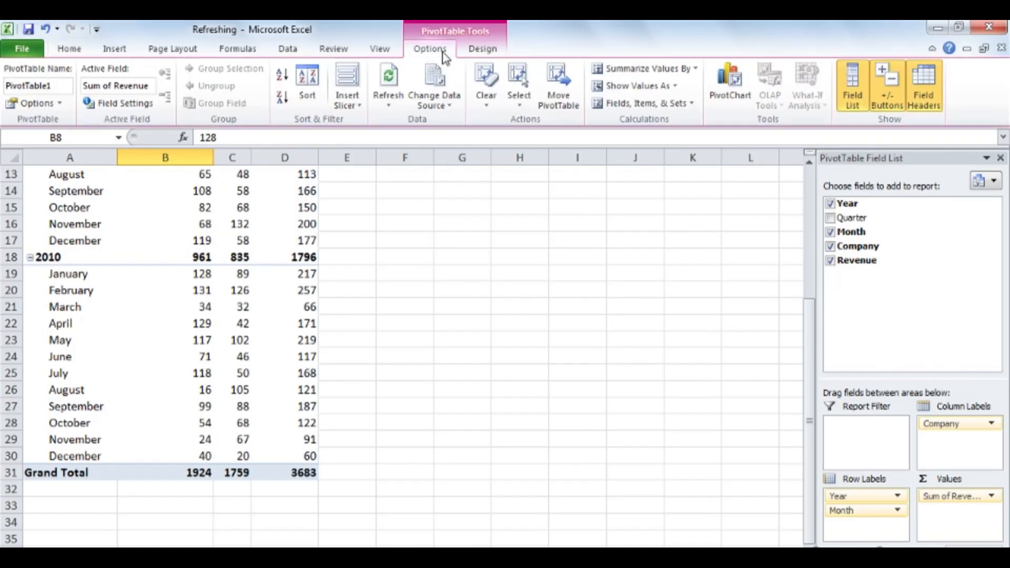
left_click(392, 78)
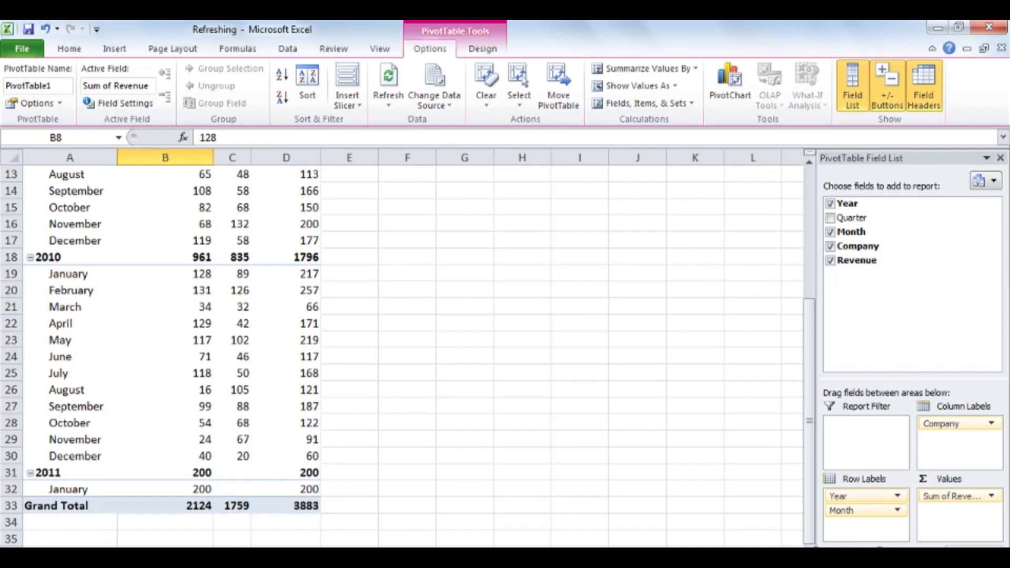
Add a record in row 50 of the plain ListData range: 2011, quarter 1, January, FirmA, revenue 200
left_click(253, 558)
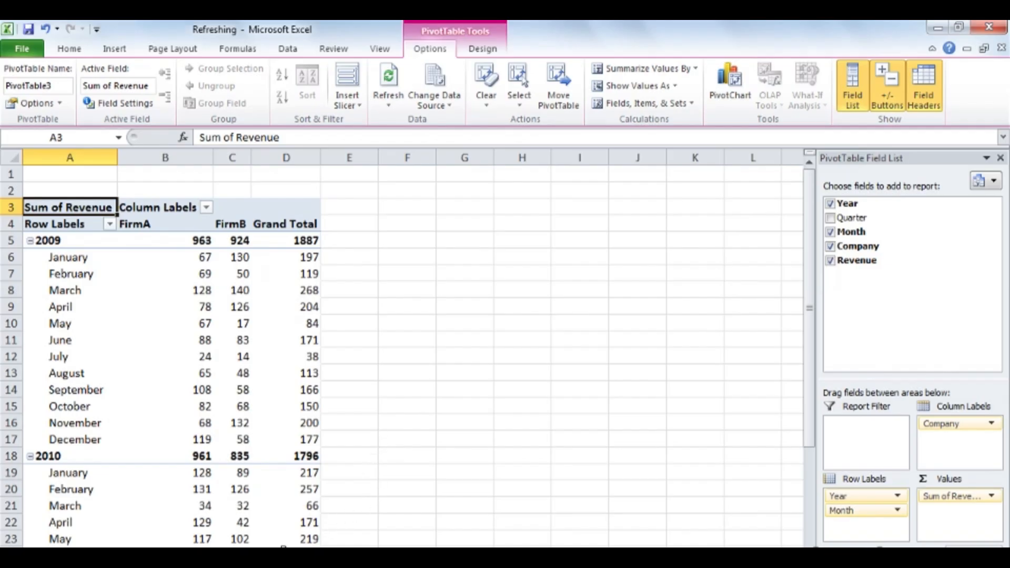
left_click(210, 558)
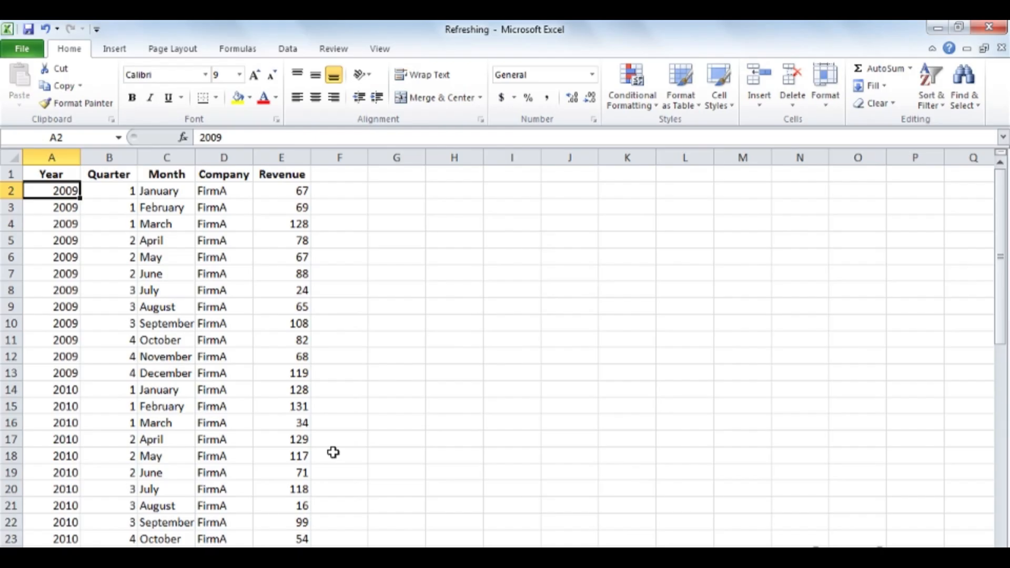
scroll(333, 452, "down", 12)
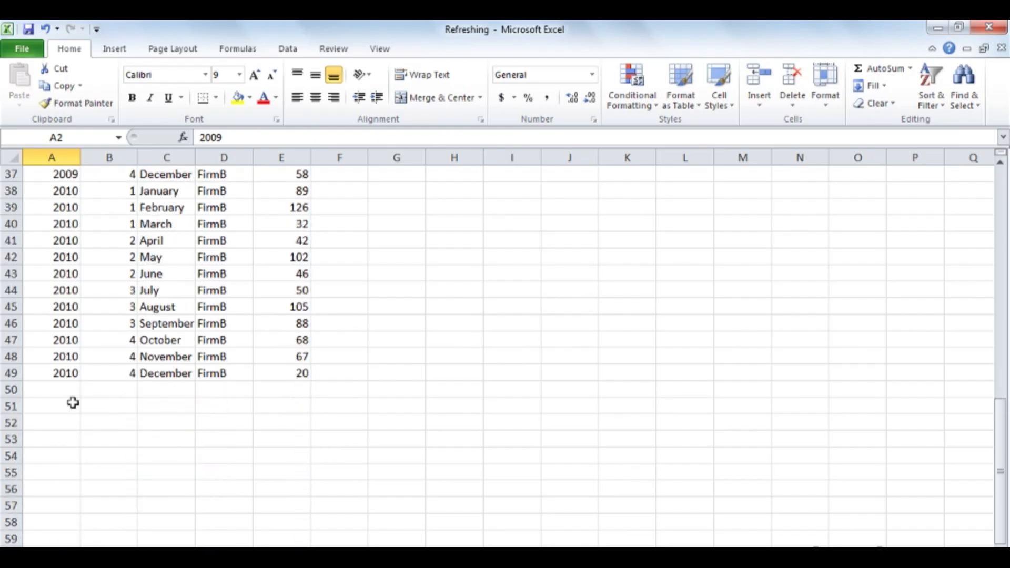
left_click(59, 390)
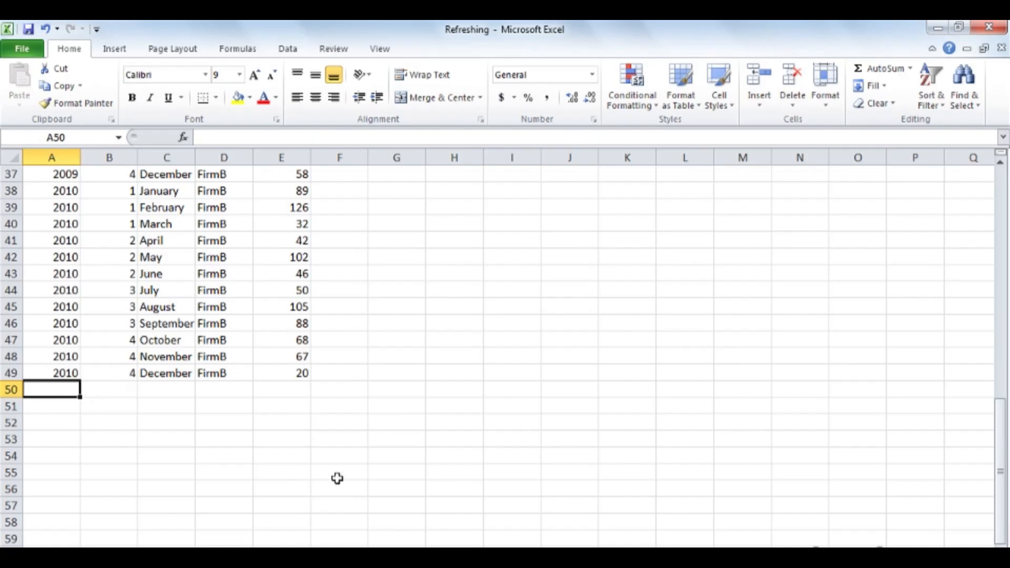
type("2011")
key("Tab")
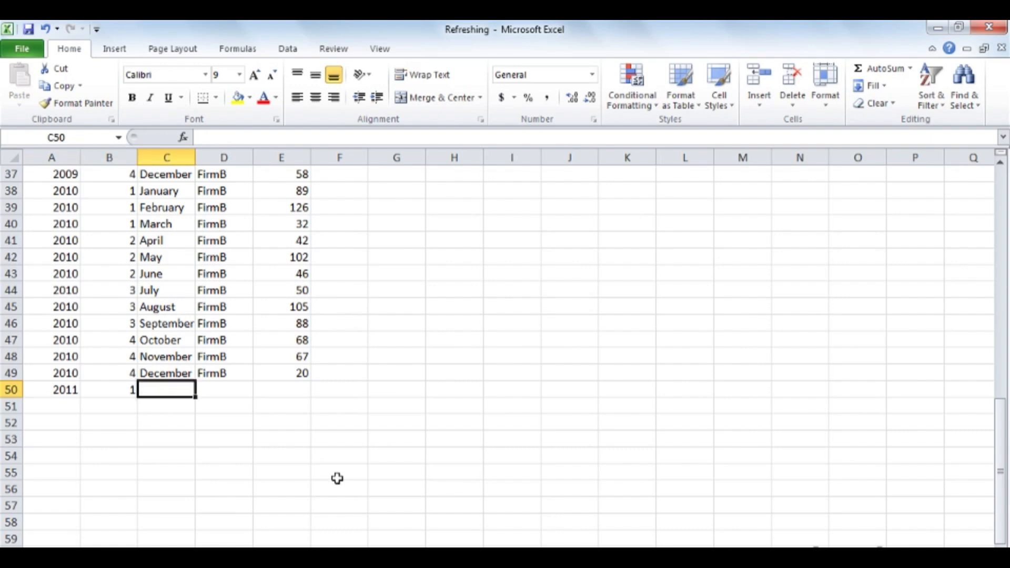
type("January")
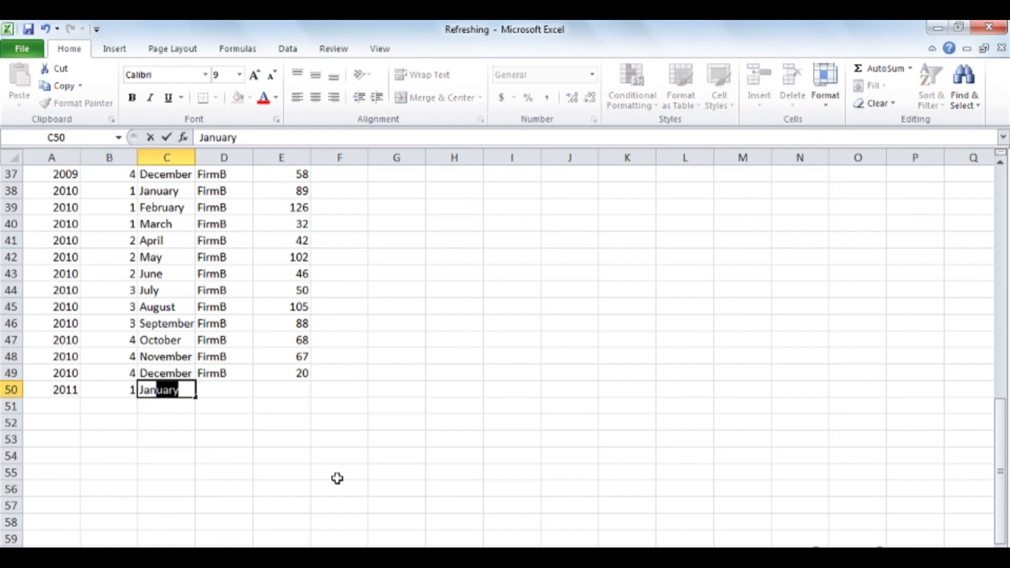
key("Tab")
type("FirmA")
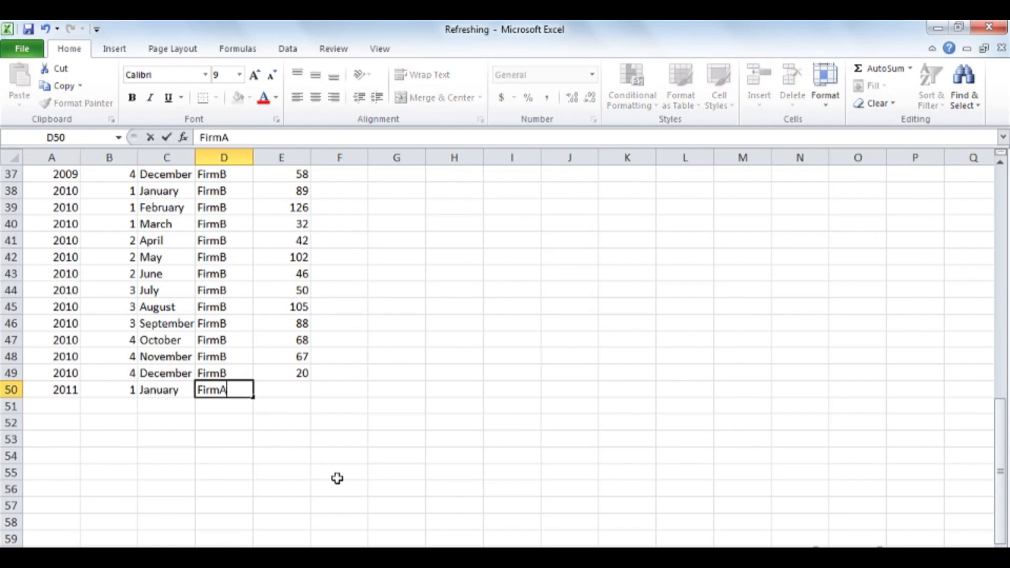
key("Tab")
type("200")
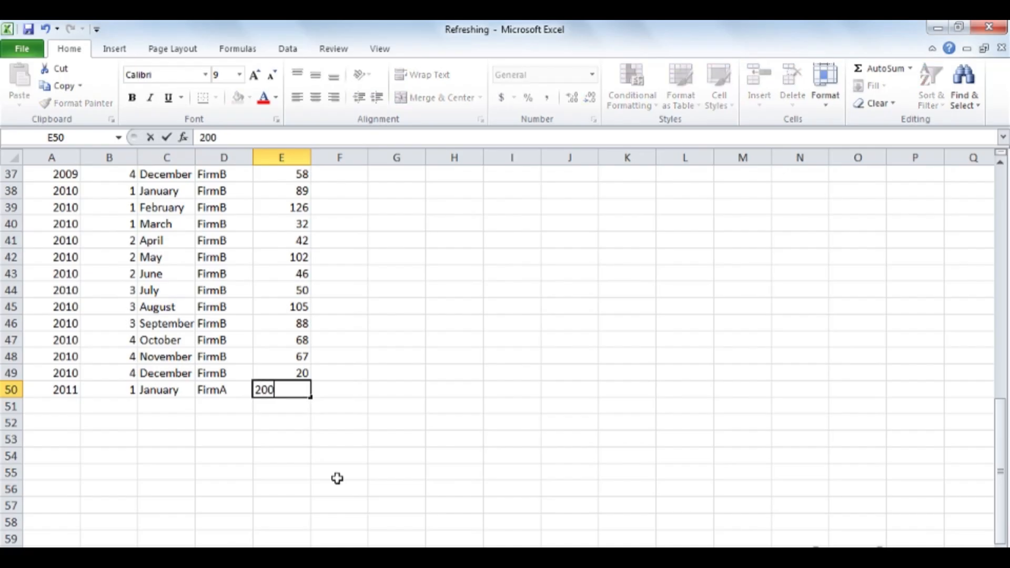
key("Return")
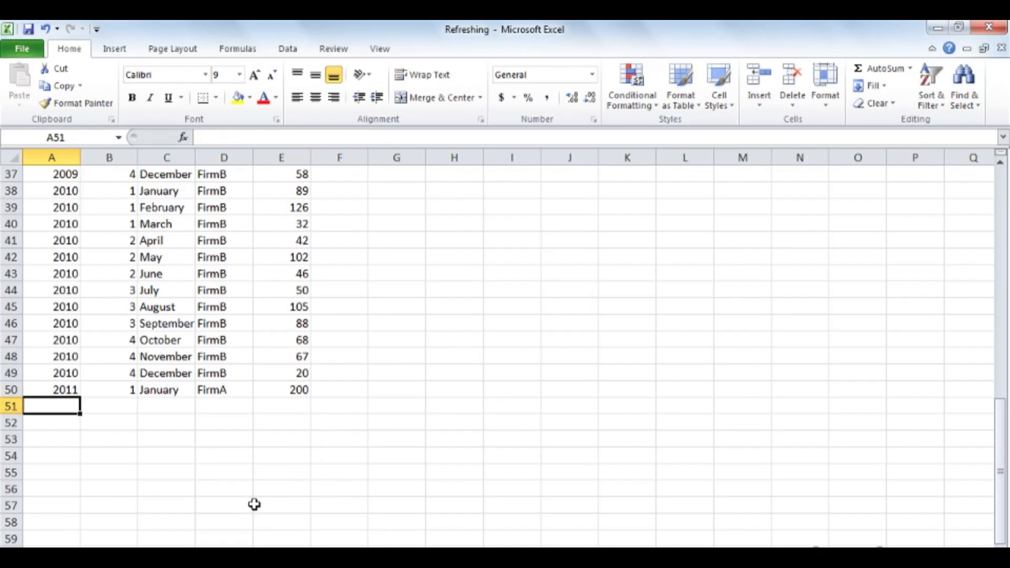
Change the data source of the PivotTable based on the plain list to ListData!$A$1:$E$50
key("ctrl+Page_Up")
mouse_move(275, 475)
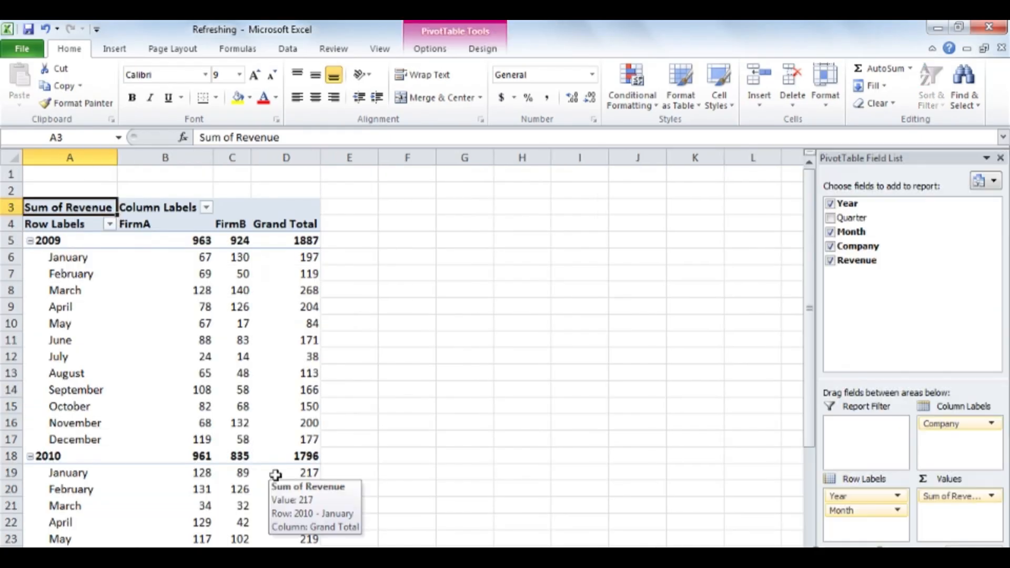
scroll(275, 475, "down", 3)
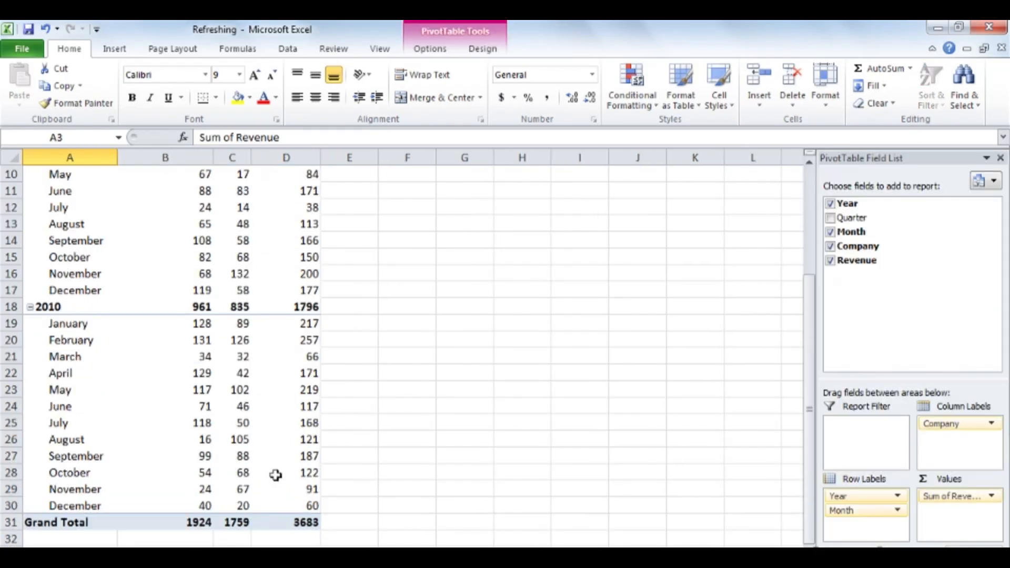
scroll(275, 475, "down", 1)
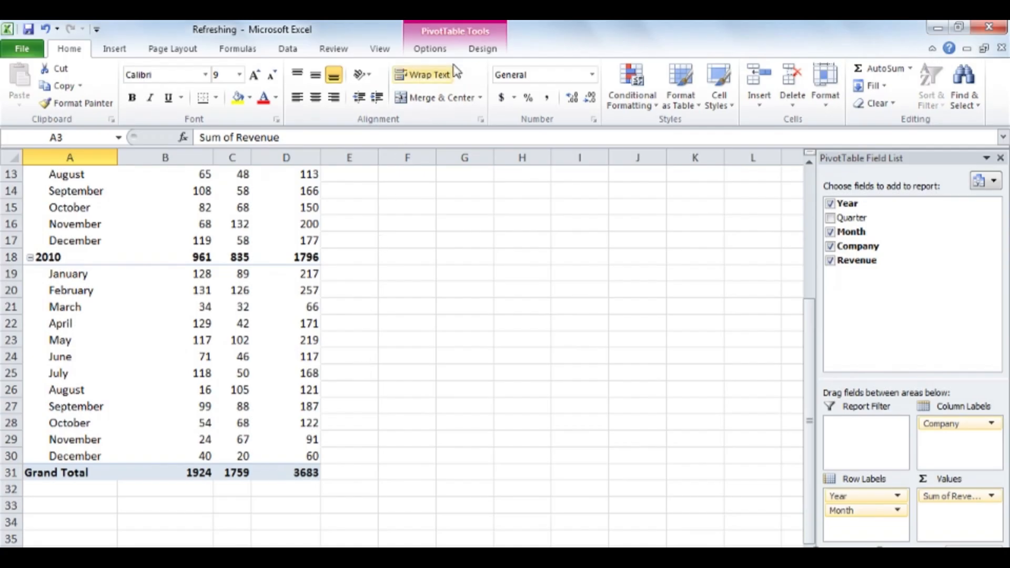
left_click(446, 49)
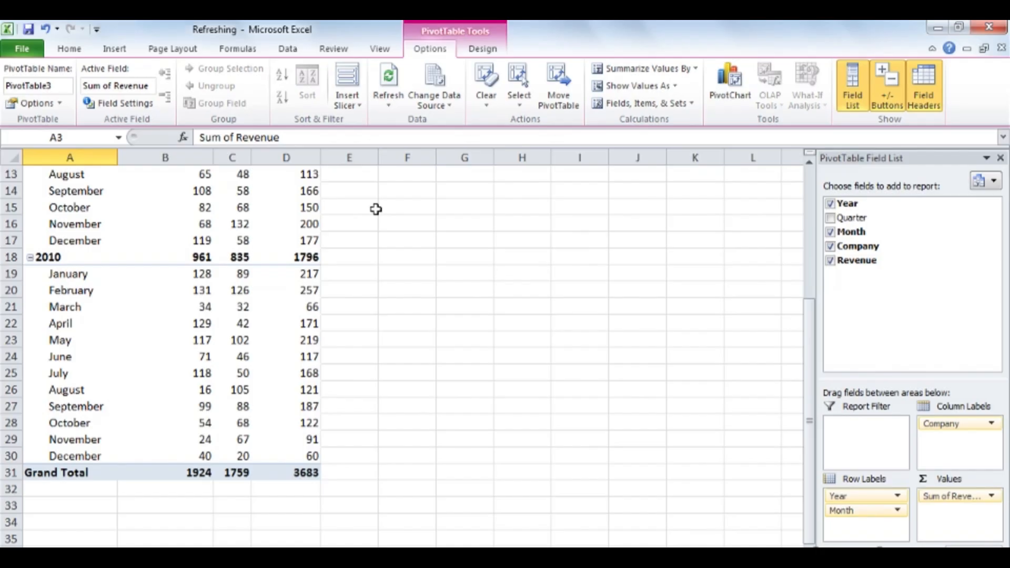
left_click(435, 78)
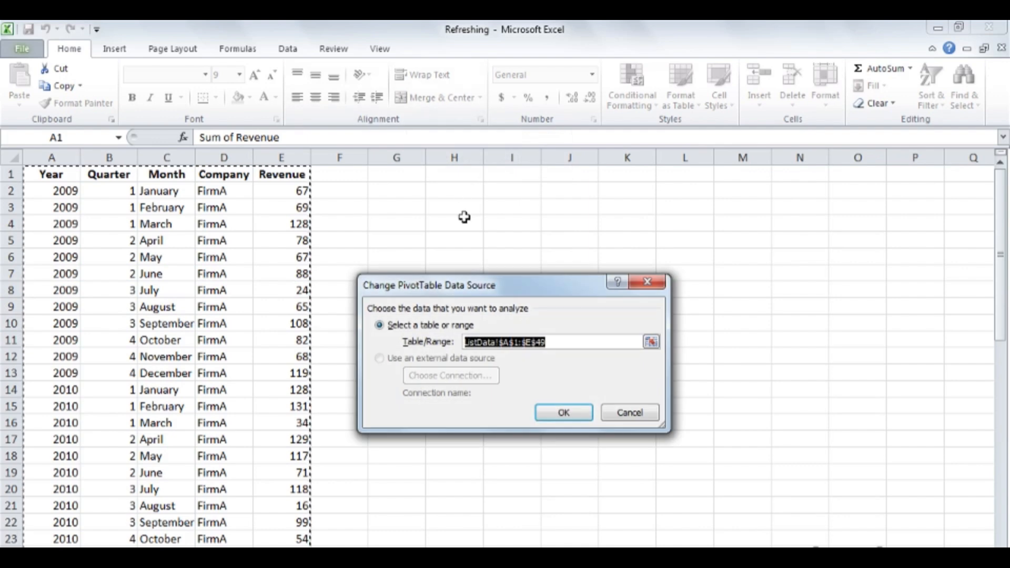
left_click(565, 340)
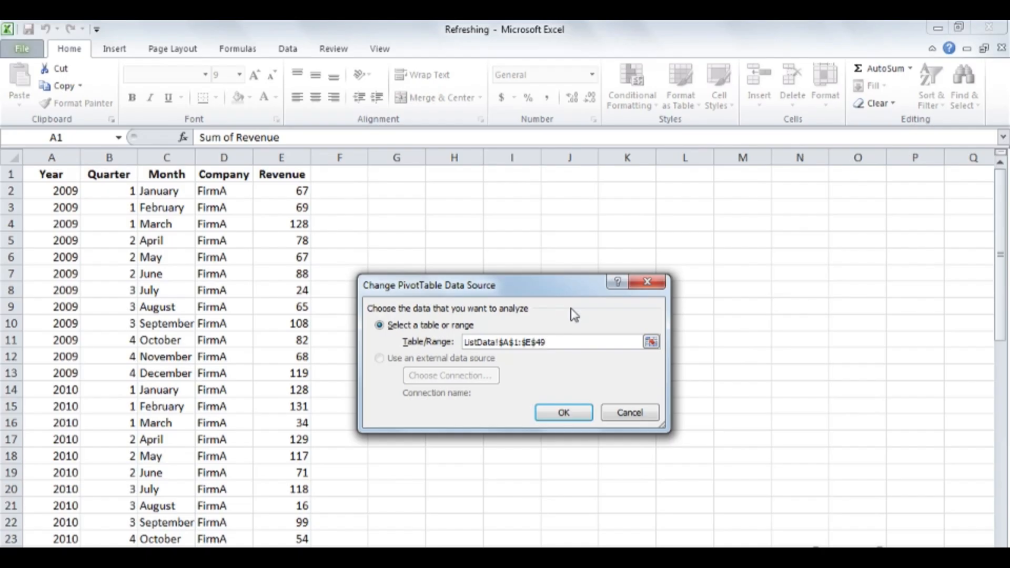
key("BackSpace")
key("BackSpace")
type("50")
left_click(564, 413)
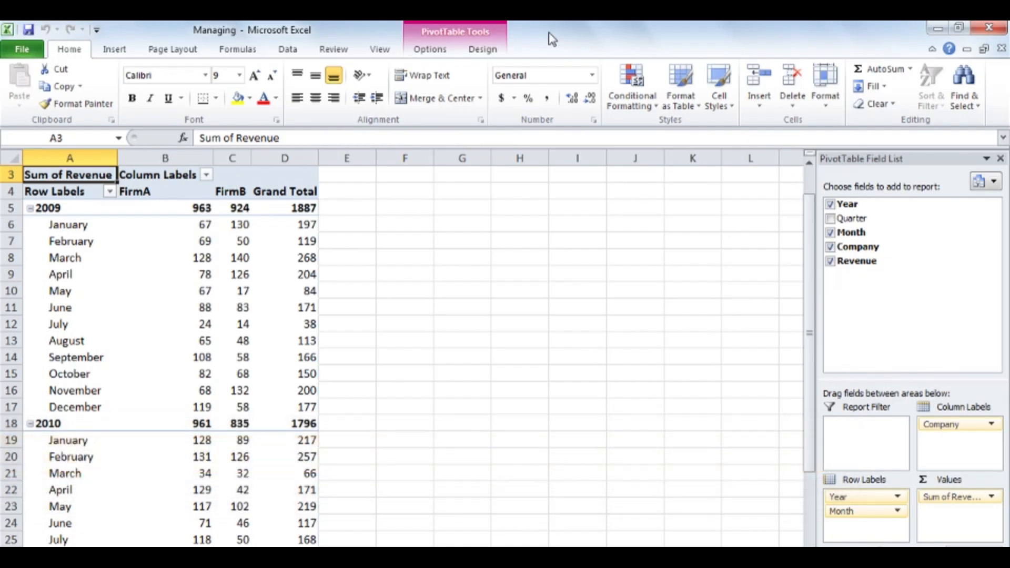
Rename the PivotTable as FirmRevenue
left_click(144, 228)
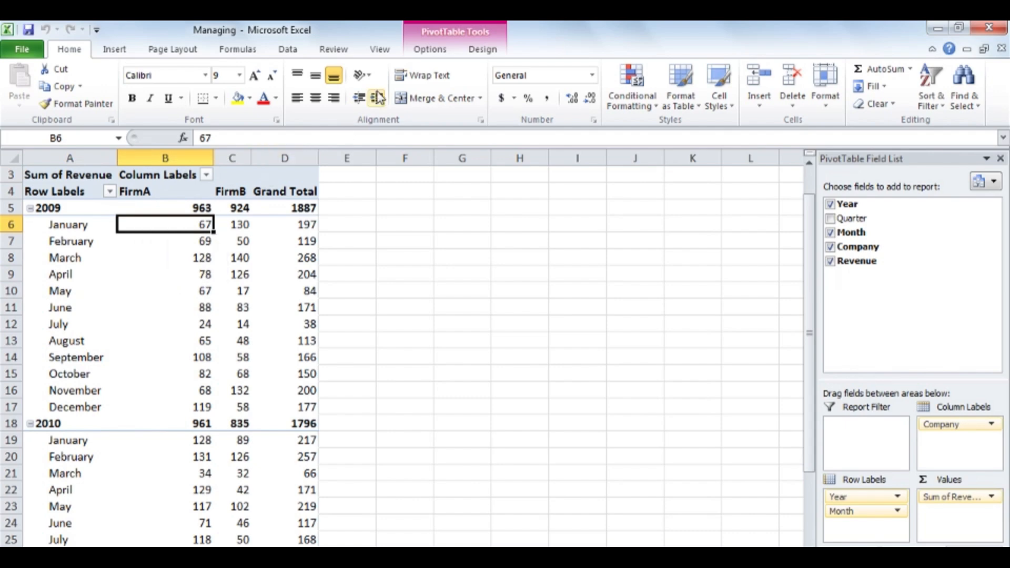
left_click(430, 49)
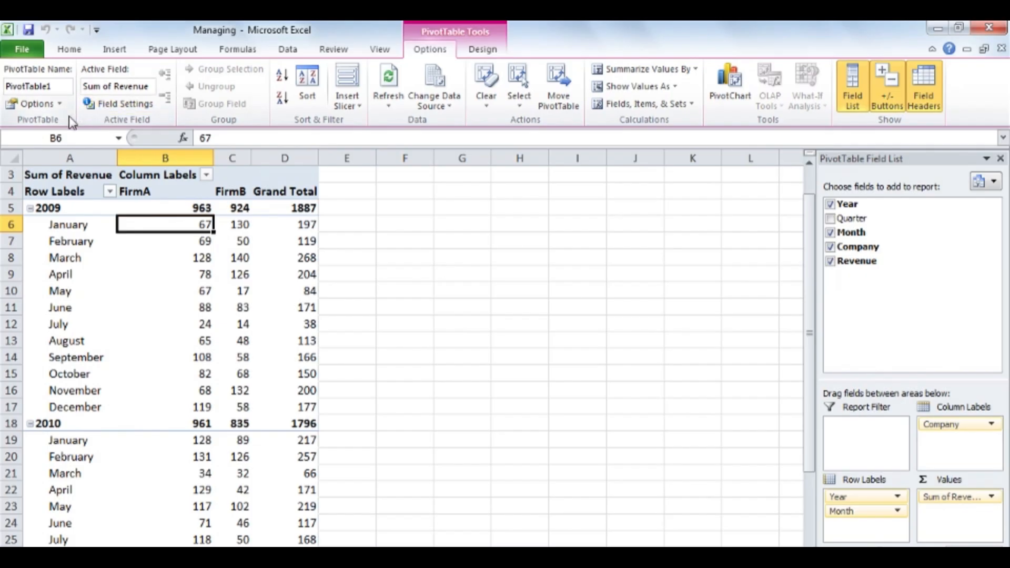
left_click(31, 87)
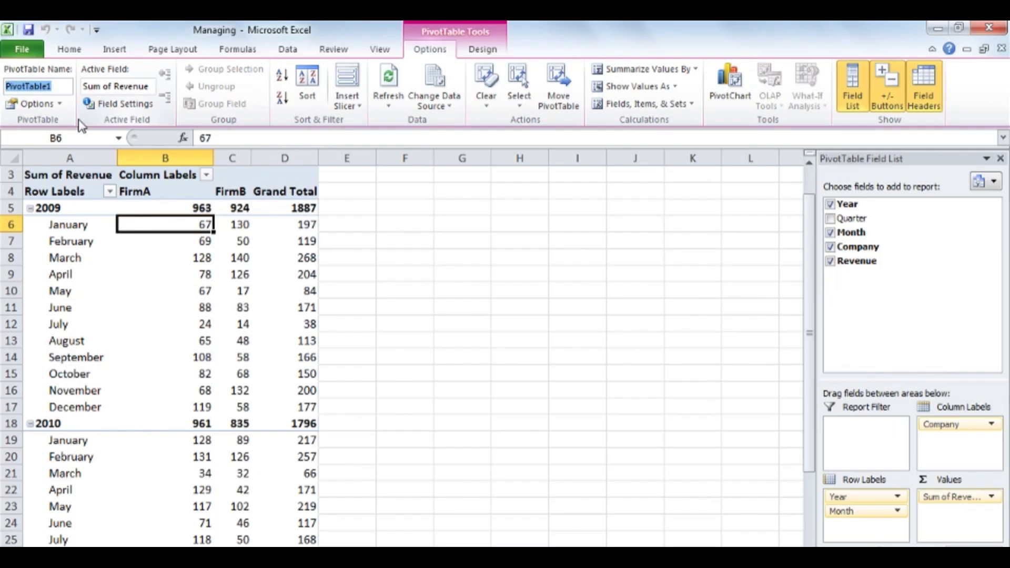
type("FirmRevenue")
key("Return")
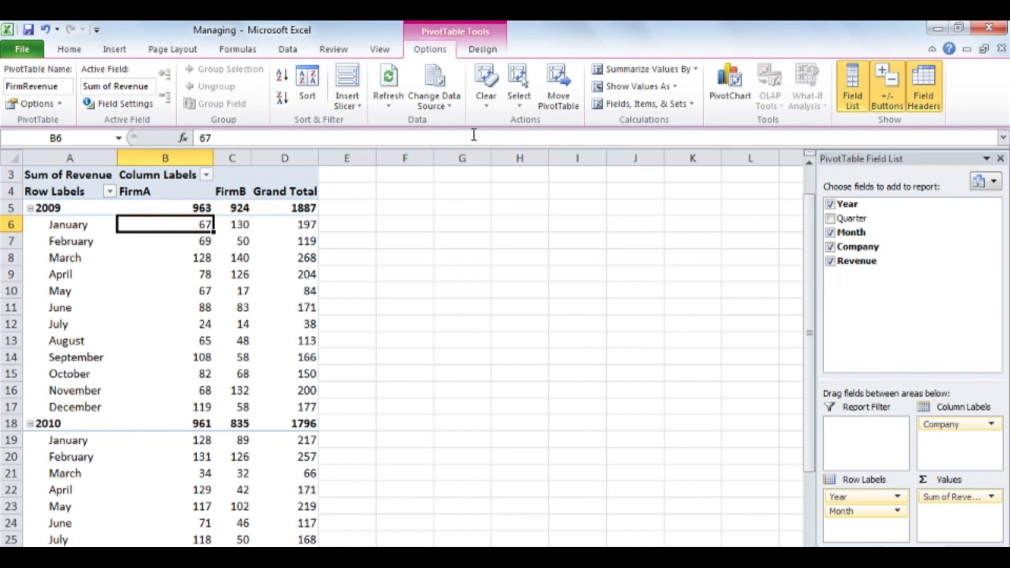
Clear the entire FirmRevenue PivotTable and rebuild it with Year and Month as row labels, Company as column labels and Revenue as values
left_click(488, 106)
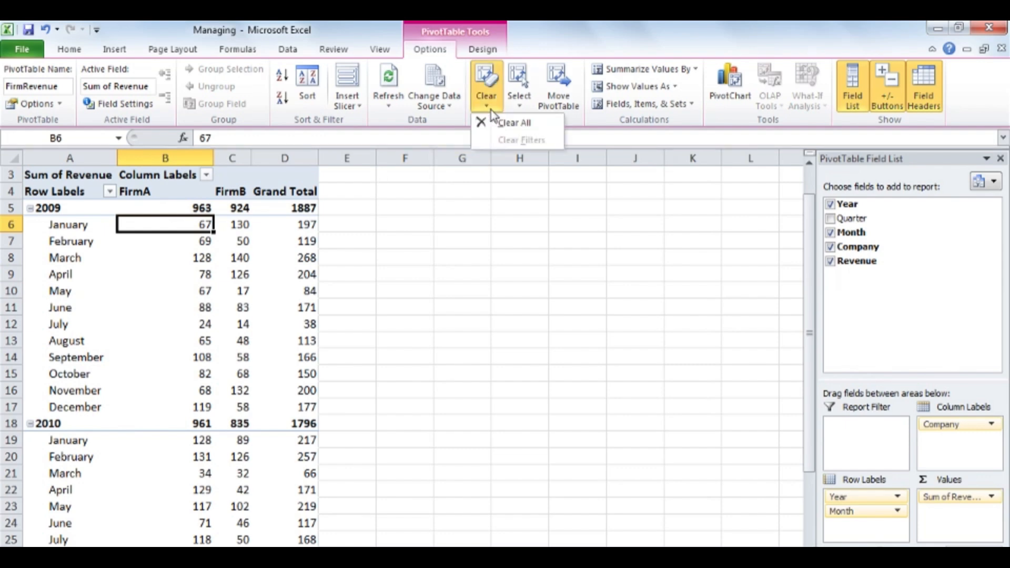
left_click(542, 124)
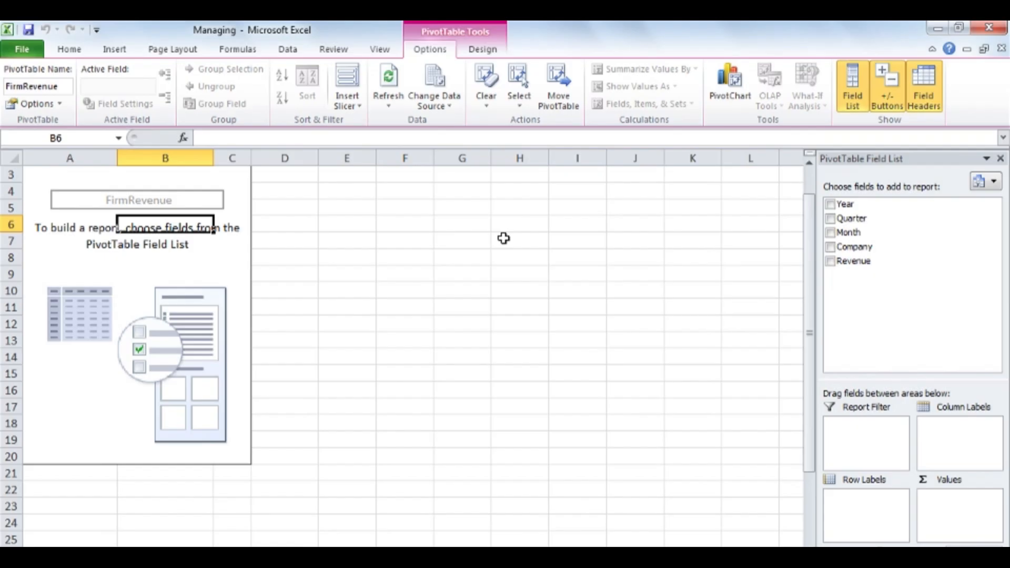
left_click_drag(845, 204, 874, 497)
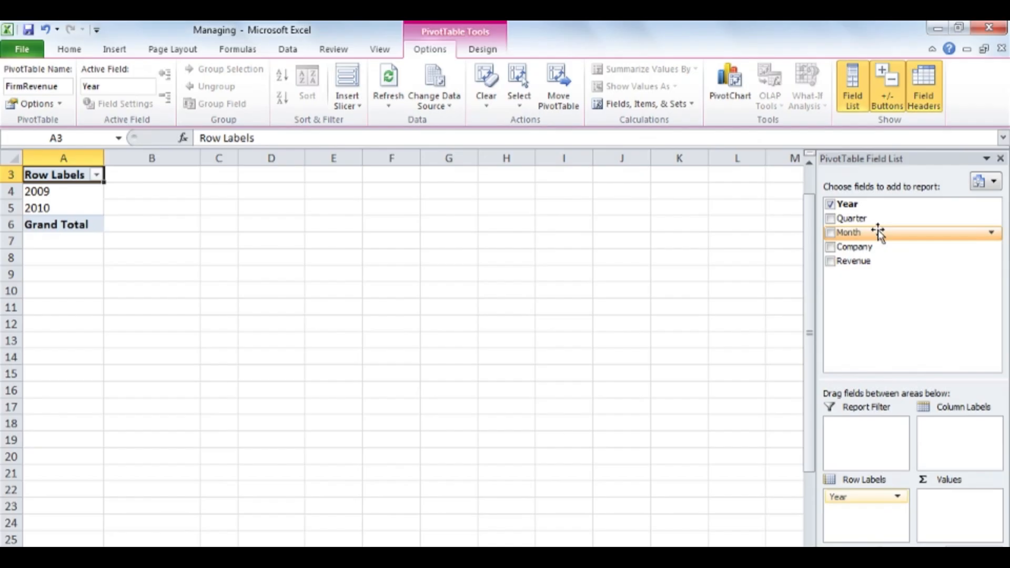
left_click_drag(879, 233, 878, 513)
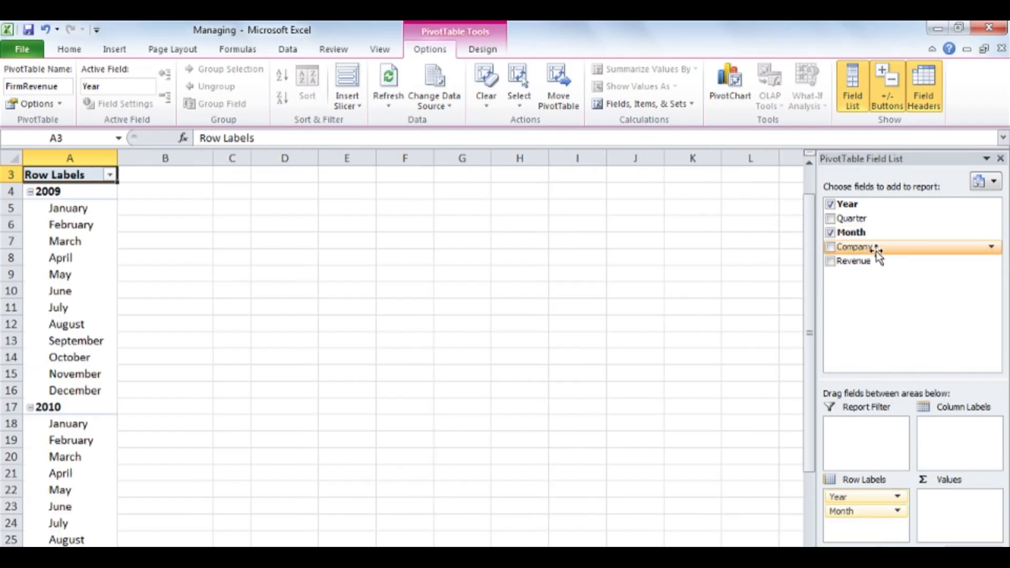
left_click_drag(876, 251, 958, 445)
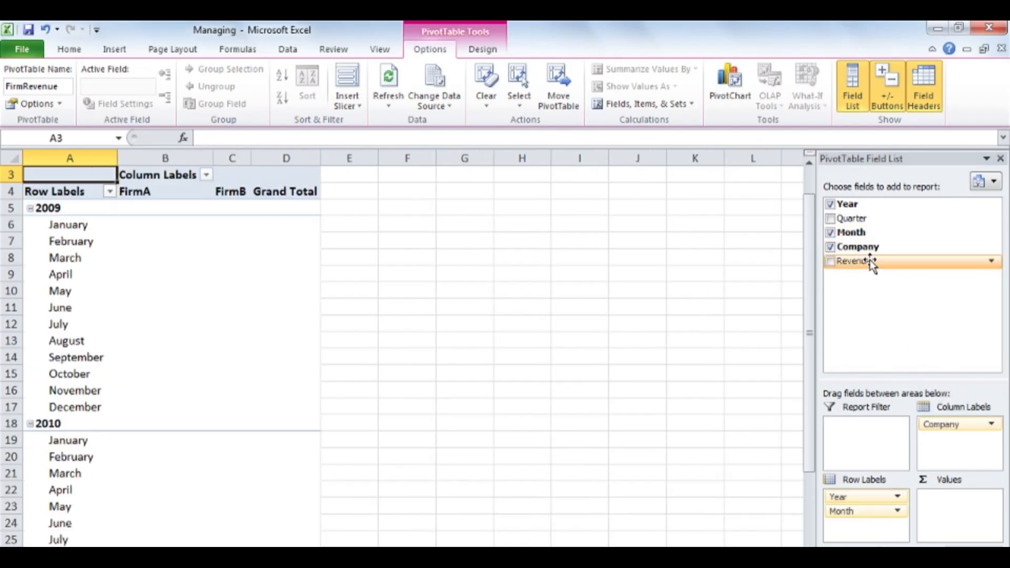
left_click_drag(869, 260, 965, 506)
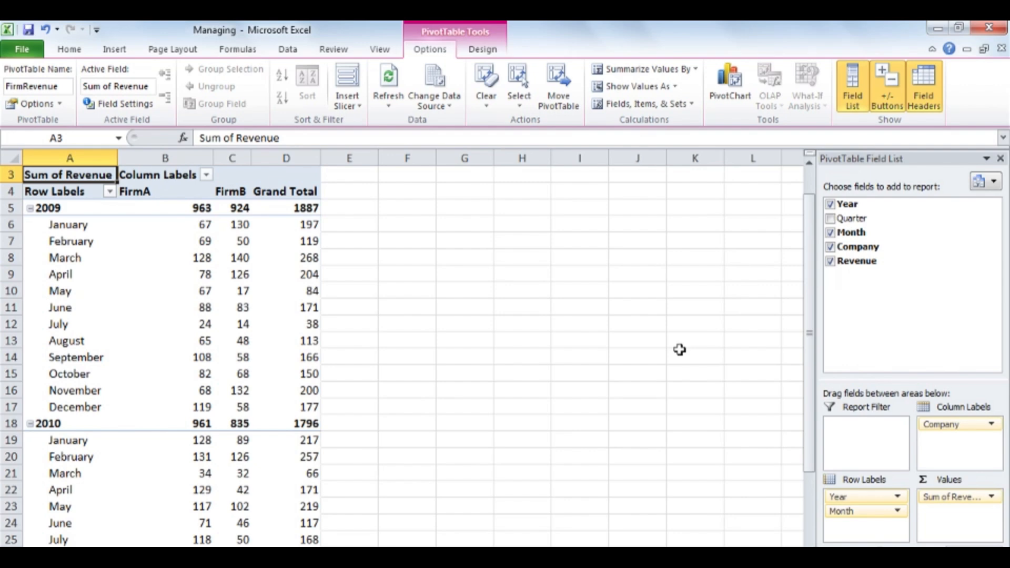
Copy the entire FirmRevenue PivotTable and paste it into cell A1 of an empty worksheet
left_click(204, 266)
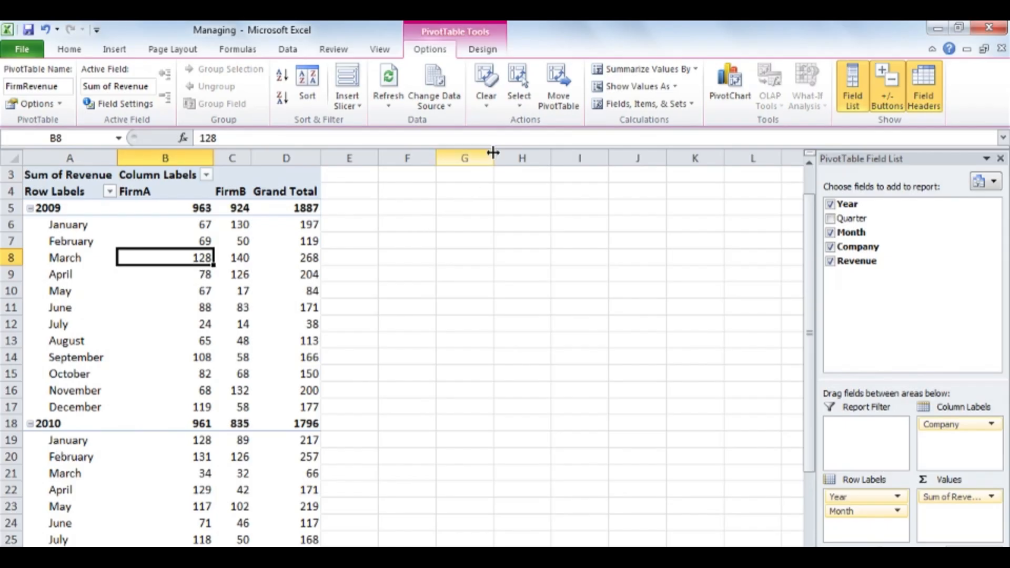
left_click(522, 108)
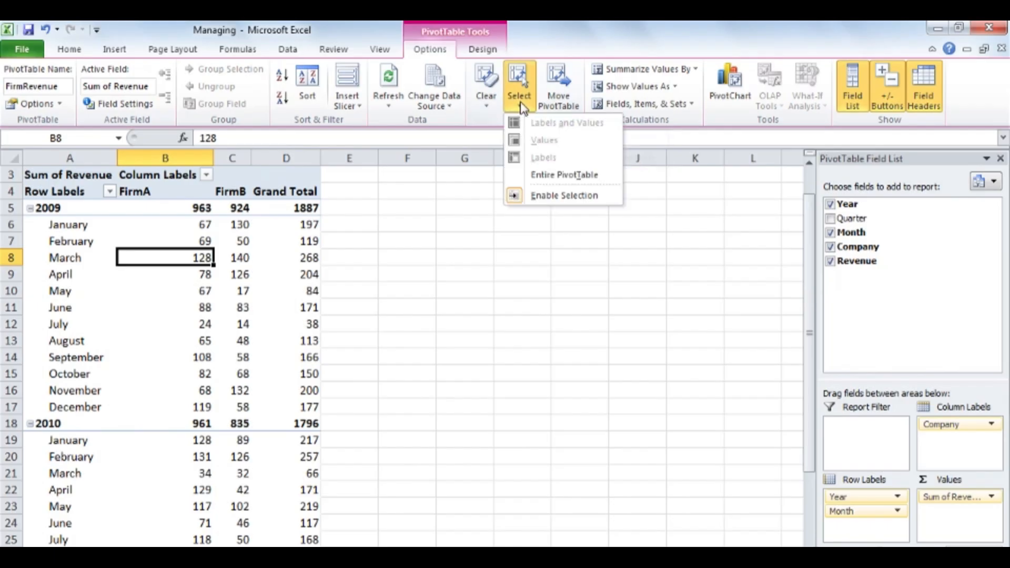
left_click(598, 175)
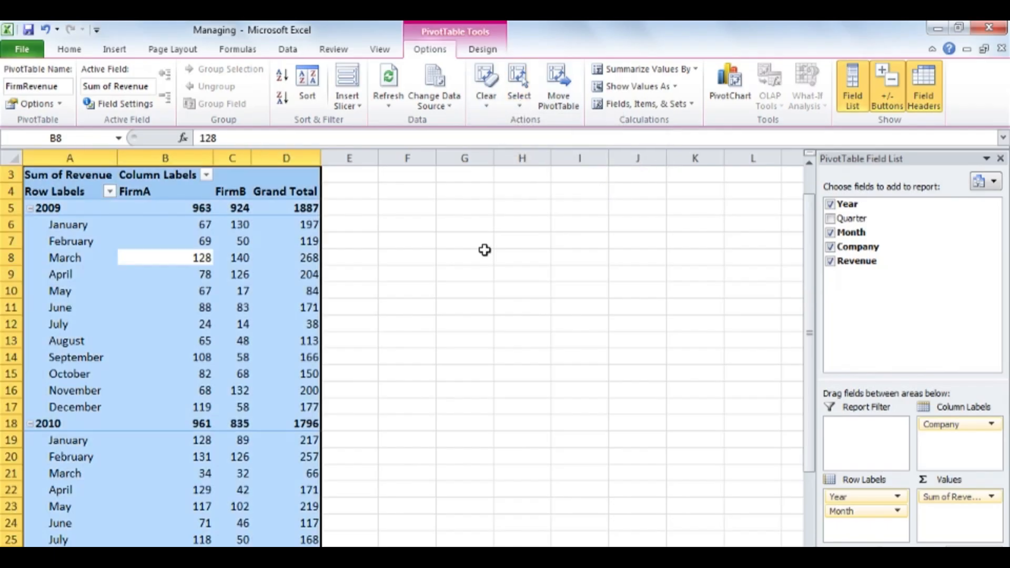
key("ctrl+c")
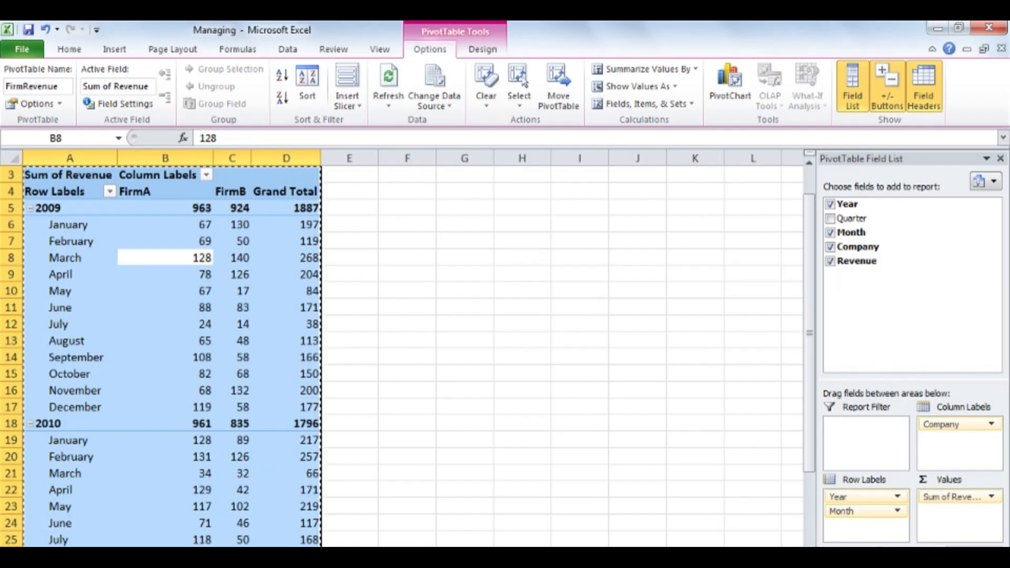
left_click(184, 555)
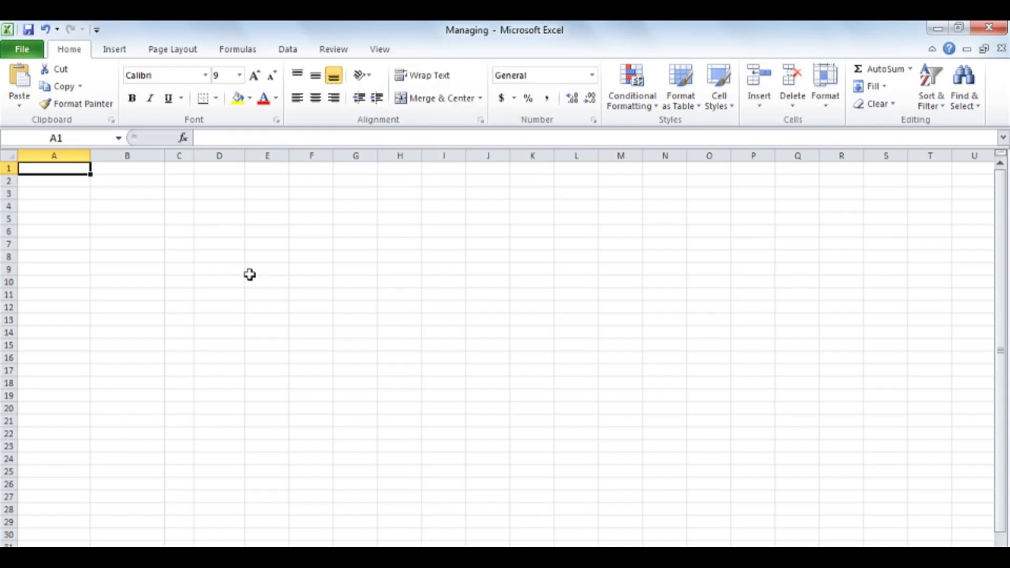
key("ctrl+v")
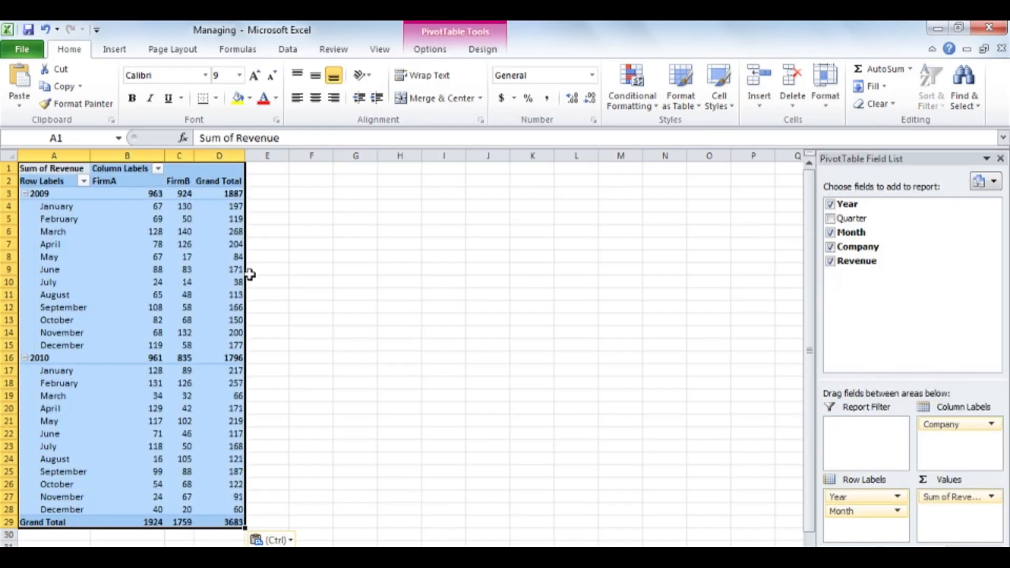
Remove the Month field from the copied PivotTable's row labels, and cancel the pending copy selection on the original PivotTable
left_click(235, 223)
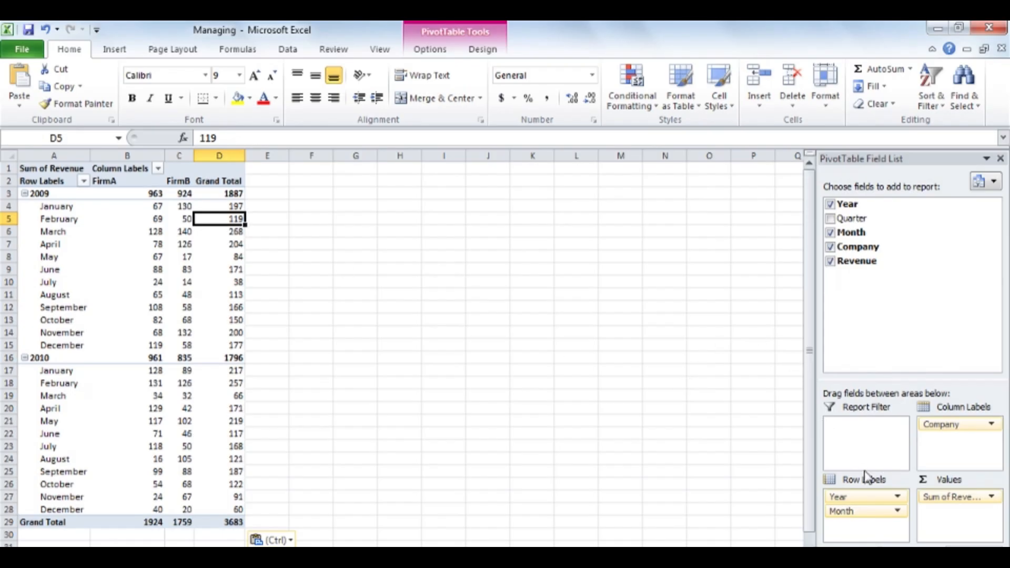
left_click_drag(870, 513, 875, 305)
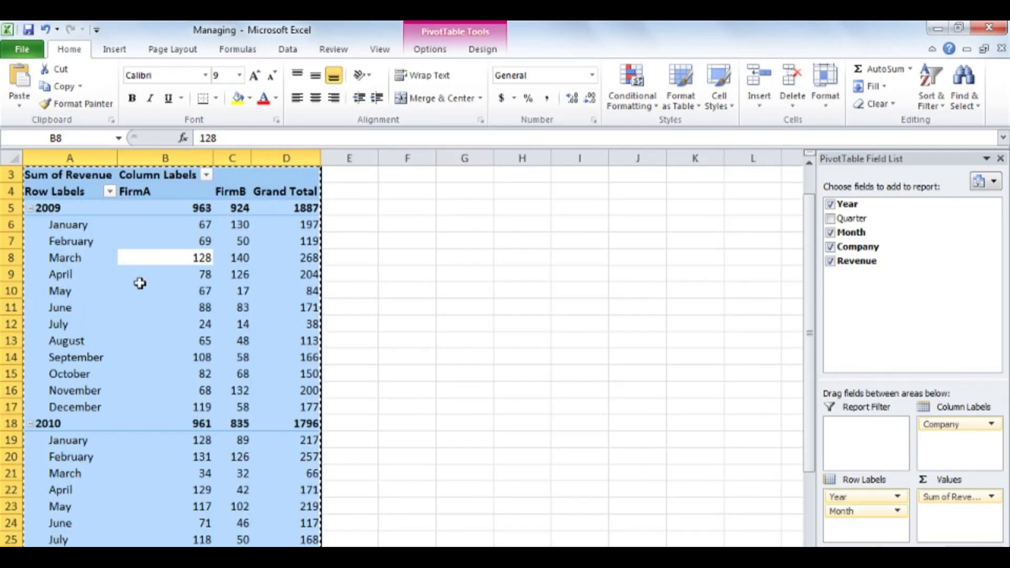
left_click(76, 227)
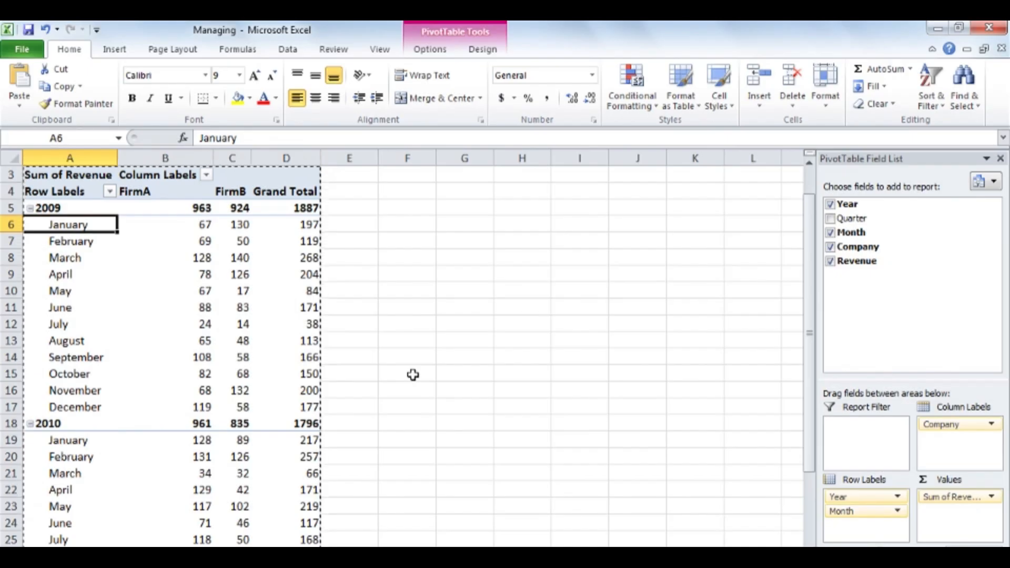
key("Escape")
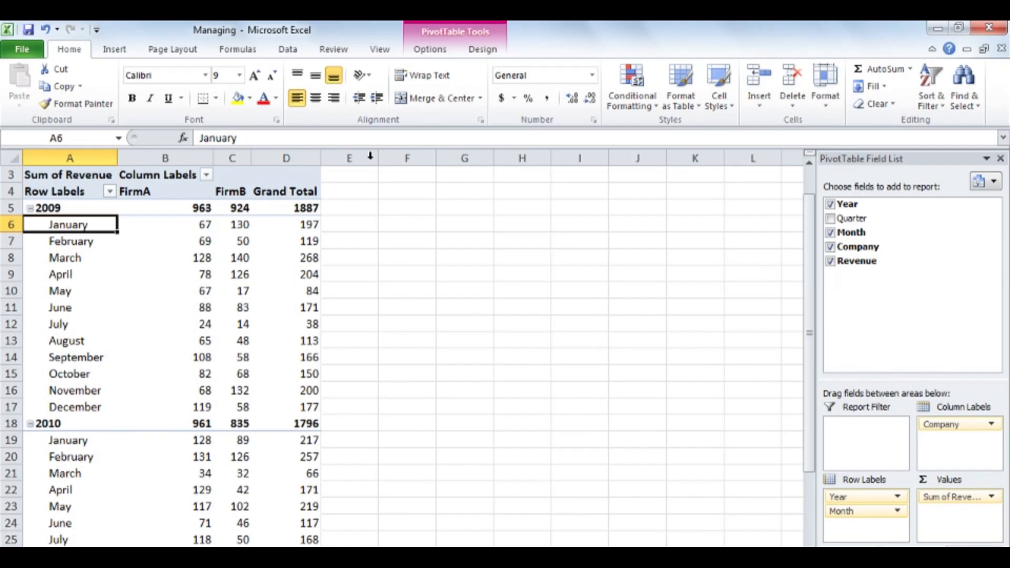
Copy the entire FirmRevenue PivotTable and paste it as values only into cell A1 of another empty worksheet
left_click(431, 50)
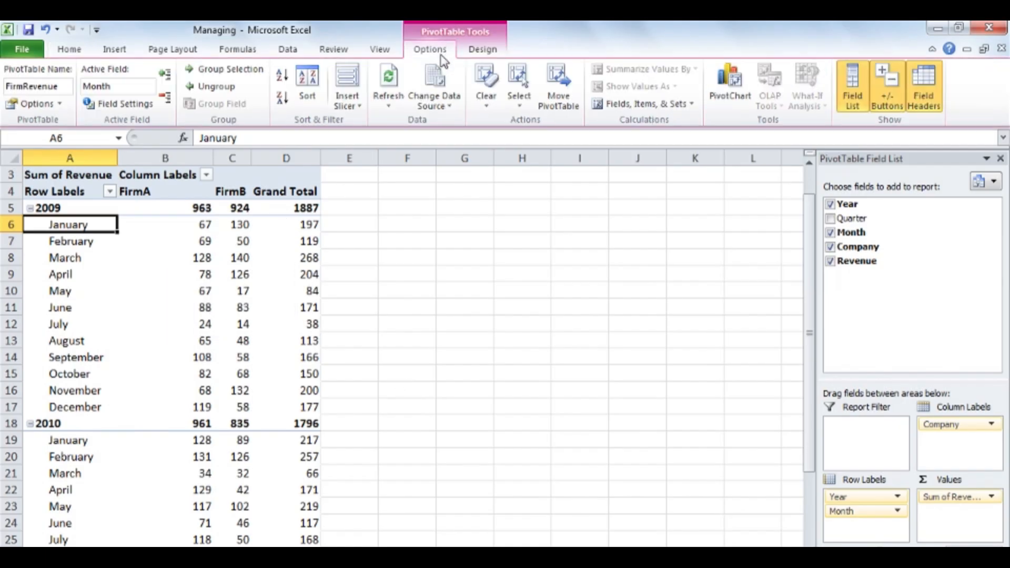
left_click(526, 100)
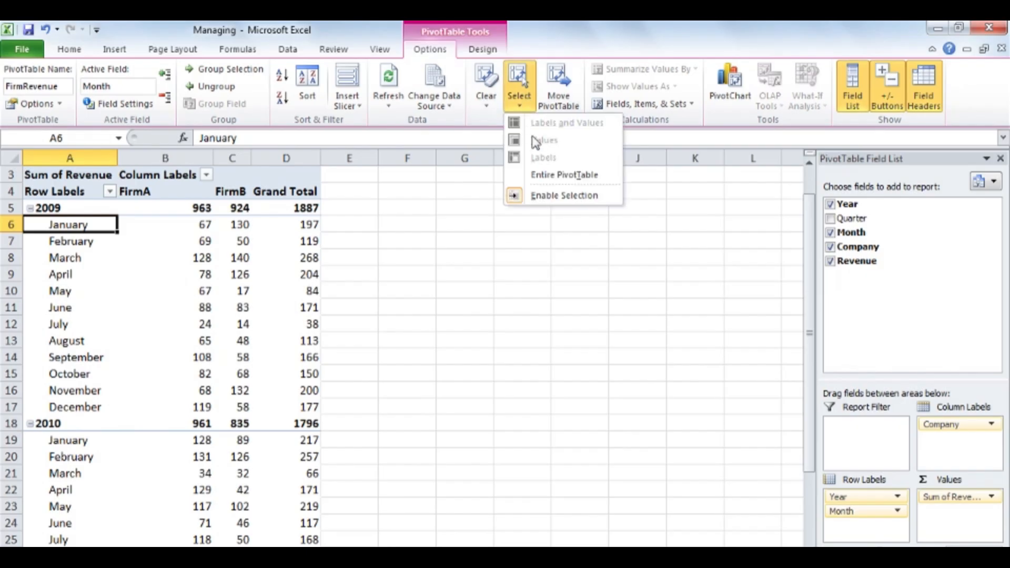
left_click(591, 181)
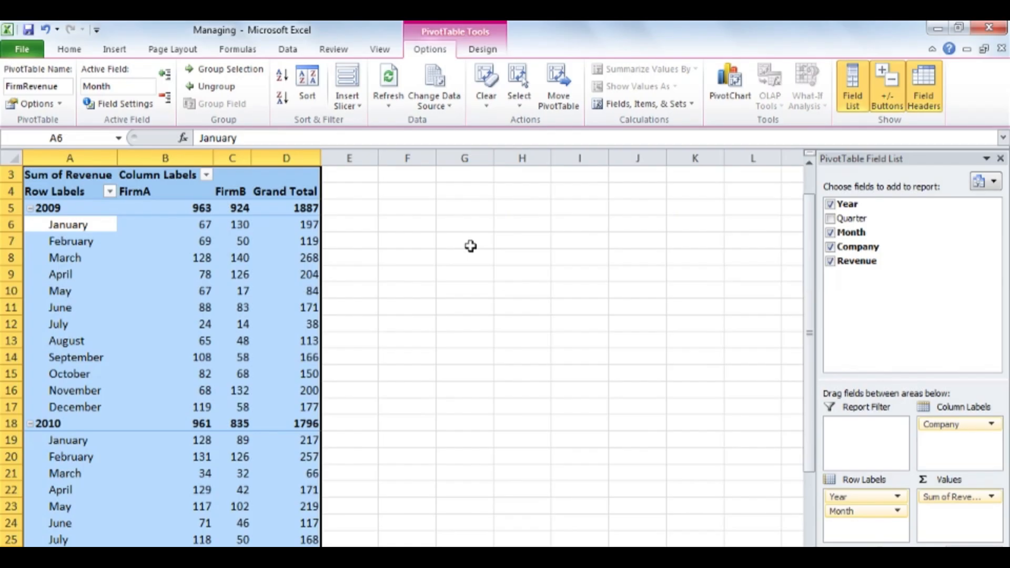
key("ctrl+c")
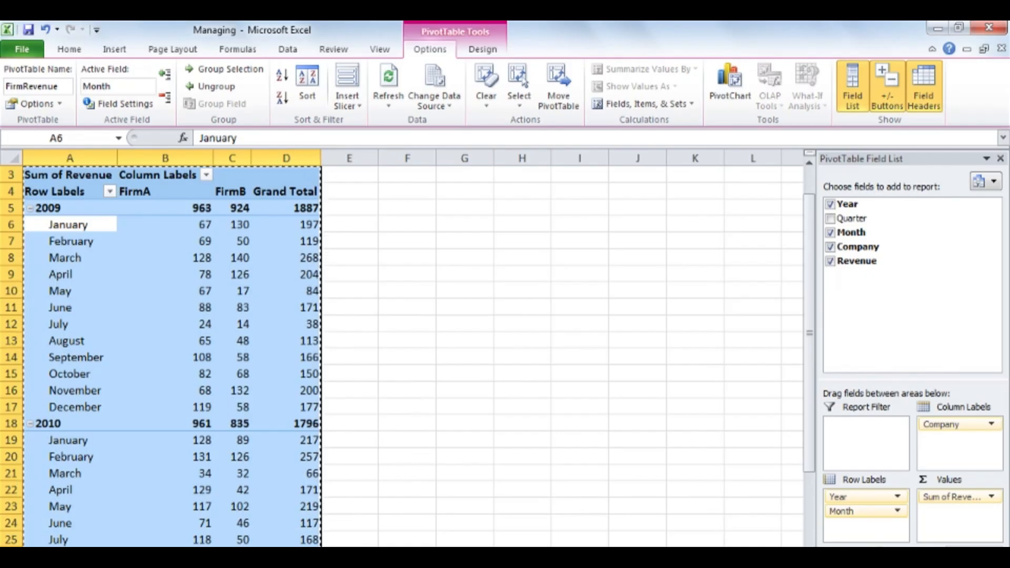
left_click(273, 553)
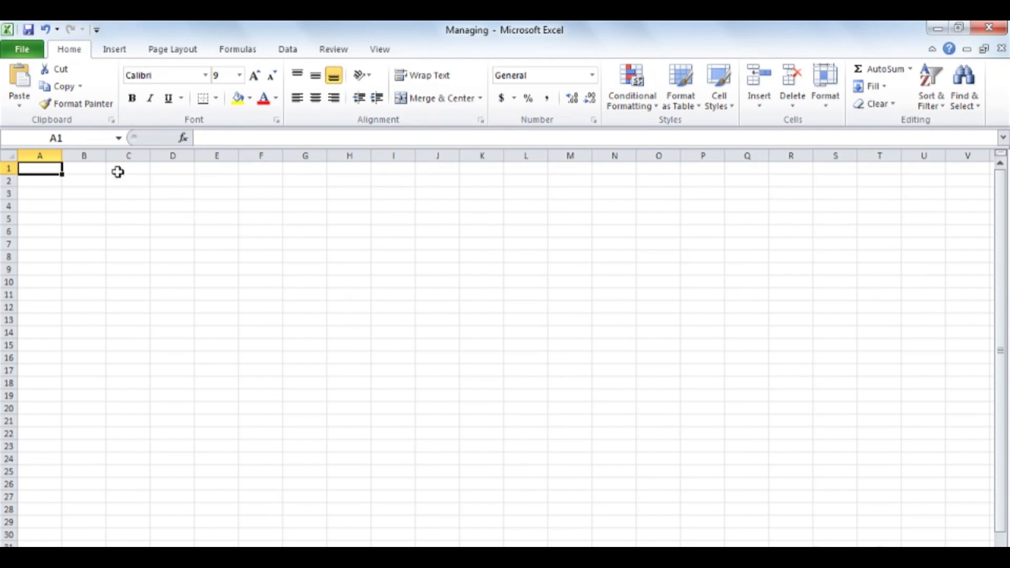
left_click(23, 105)
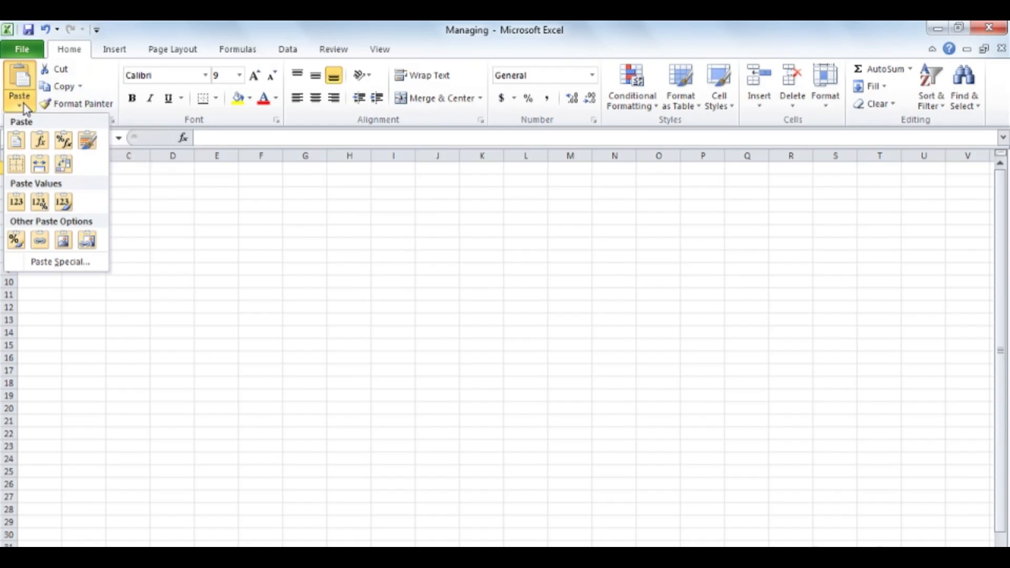
left_click(19, 204)
left_click(183, 181)
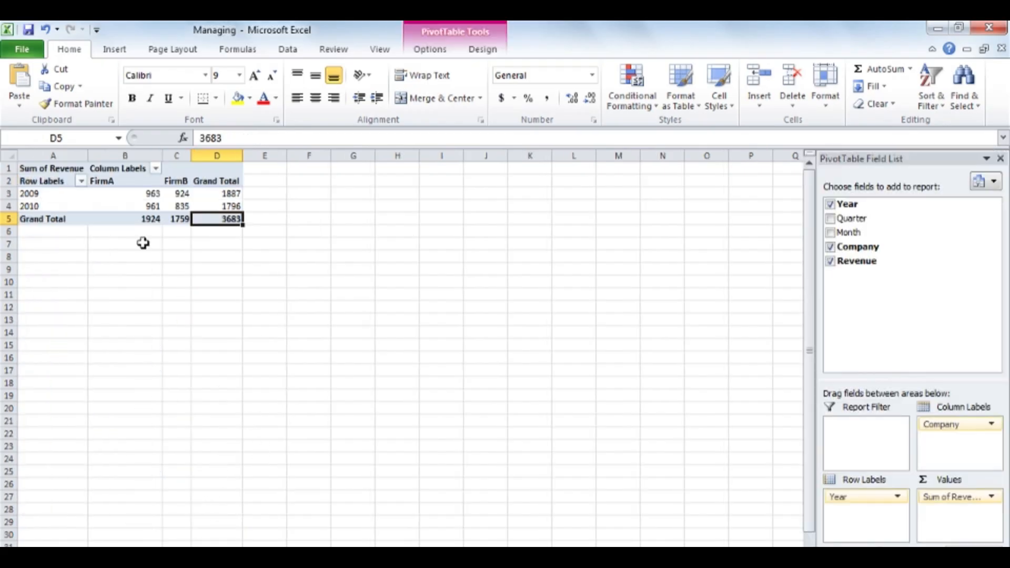
Delete the entire copied PivotTable that summarizes revenue by year only
left_click(139, 209)
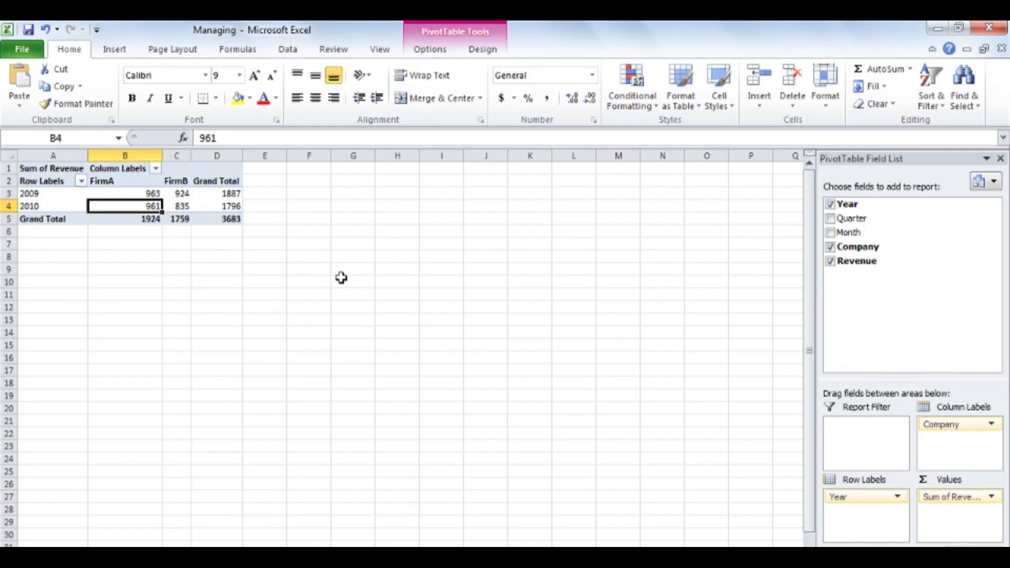
left_click(436, 53)
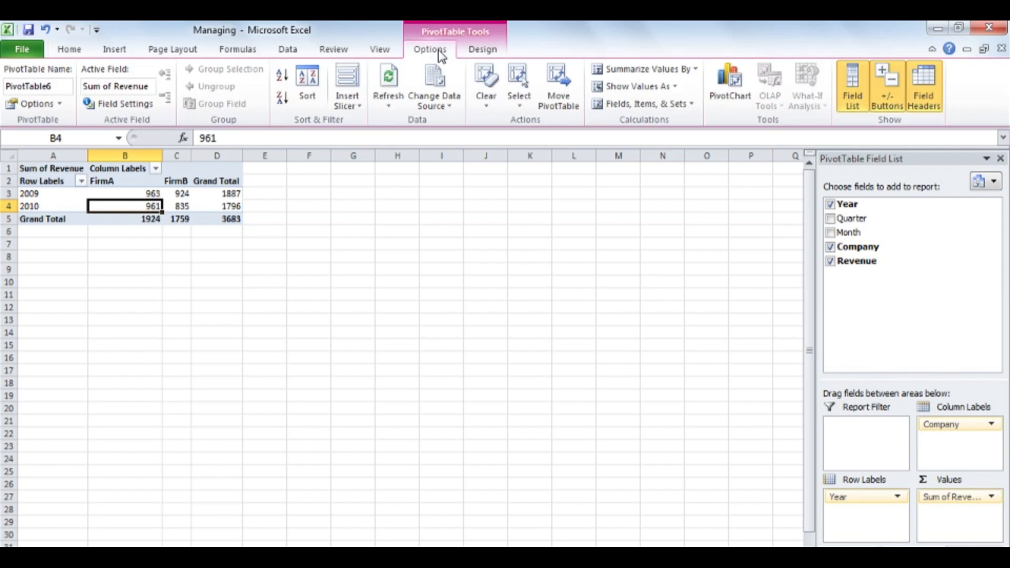
left_click(521, 97)
left_click(579, 174)
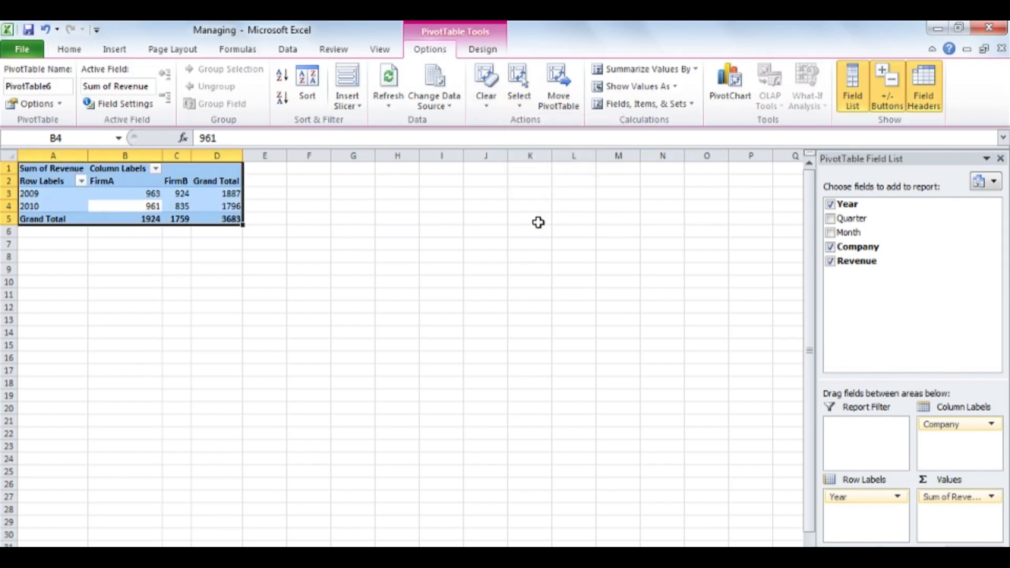
key("Delete")
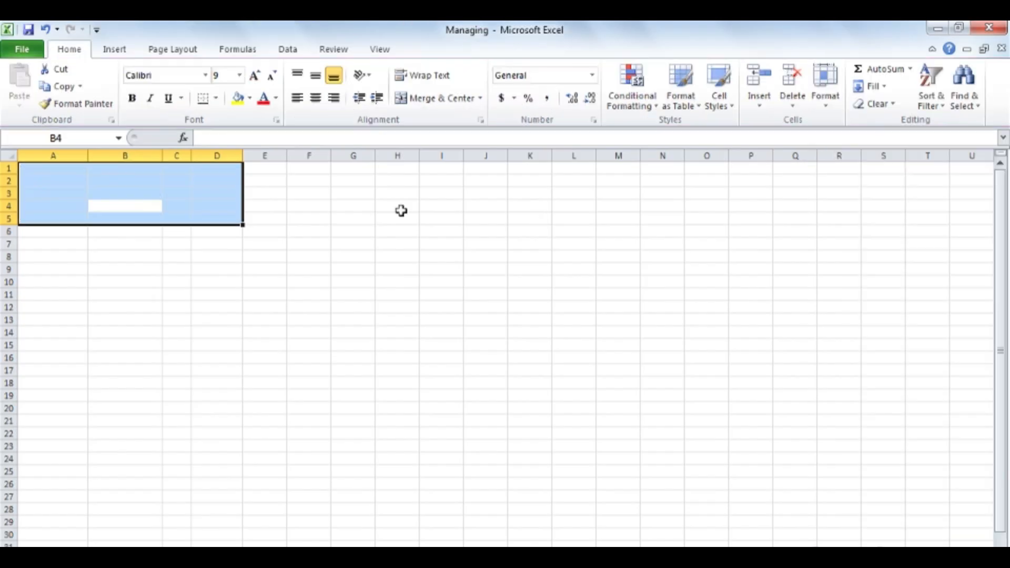
left_click(145, 206)
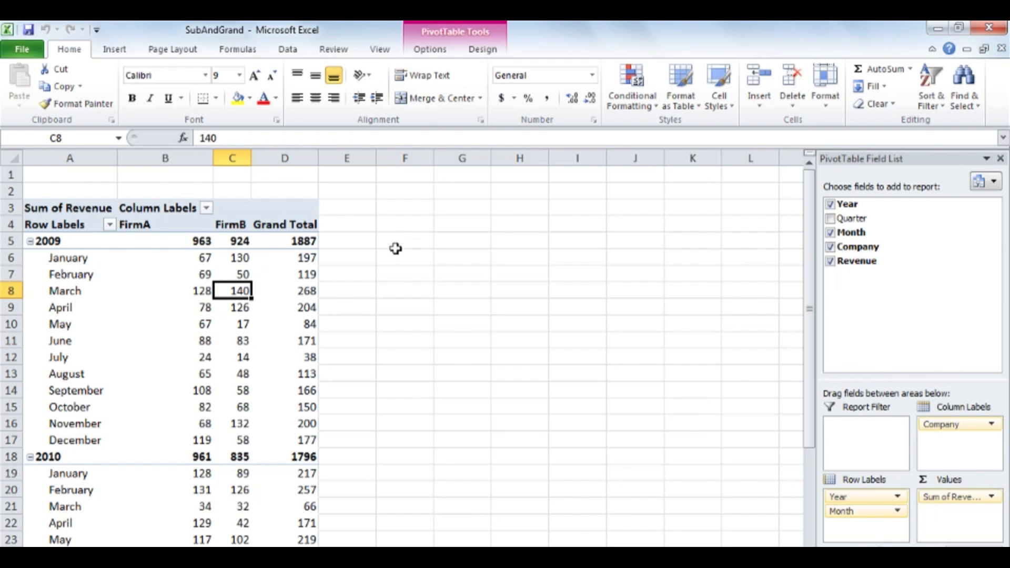
Show all subtotals of the year groups at the bottom of each group in the SubAndGrand PivotTable
mouse_move(138, 258)
mouse_move(240, 254)
scroll(343, 456, "down", 6)
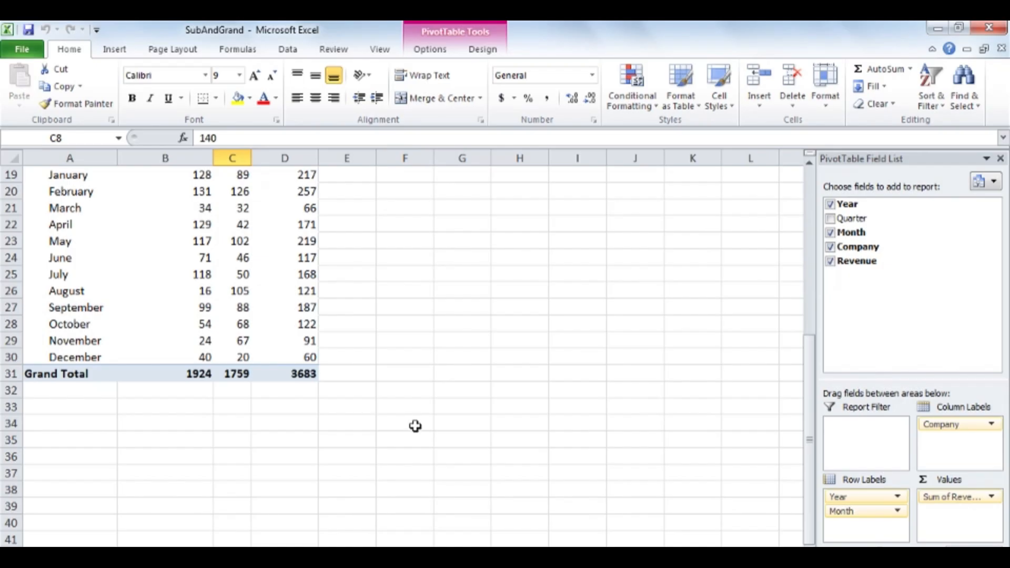
scroll(415, 426, "up", 6)
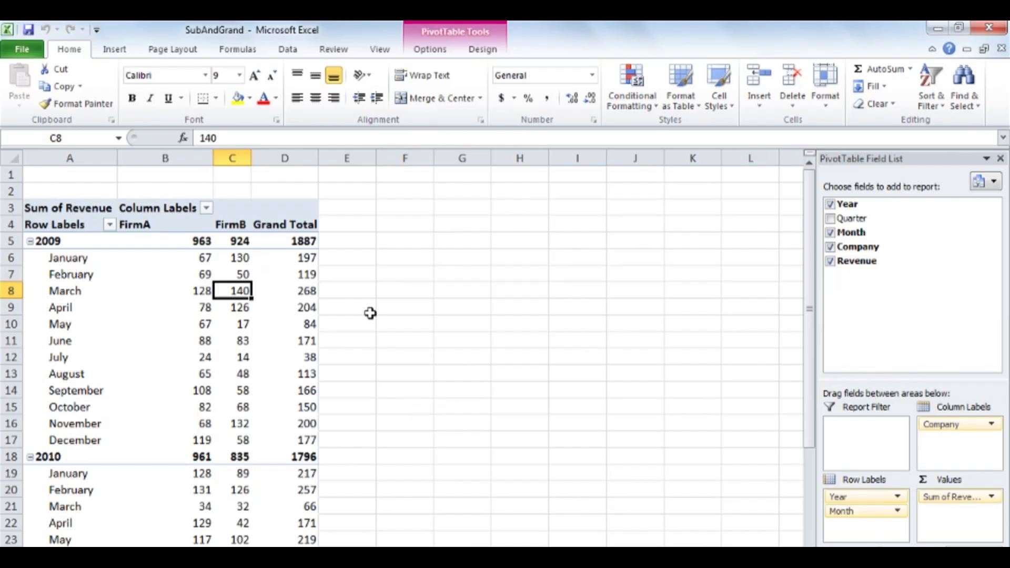
left_click(483, 50)
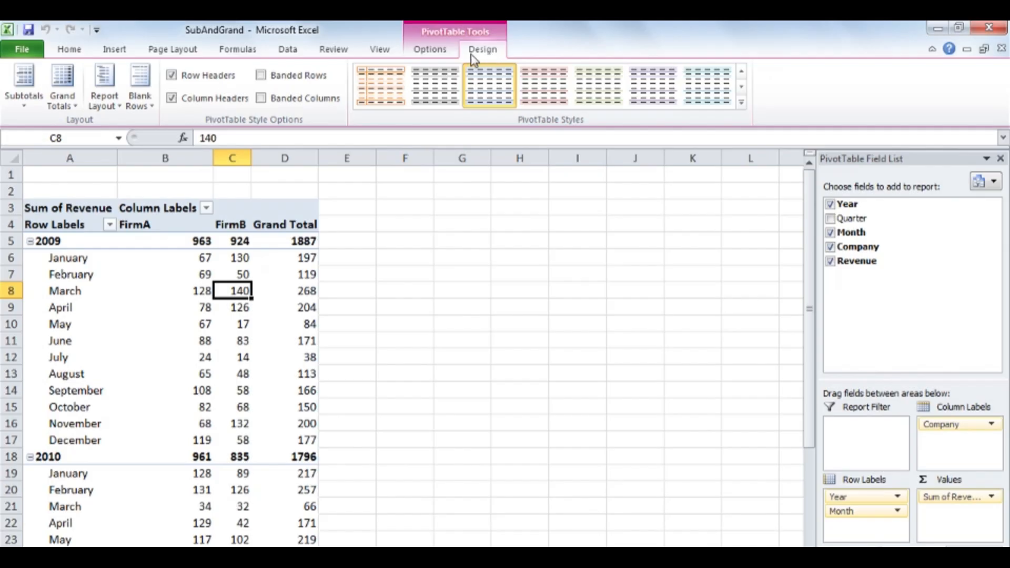
left_click(26, 104)
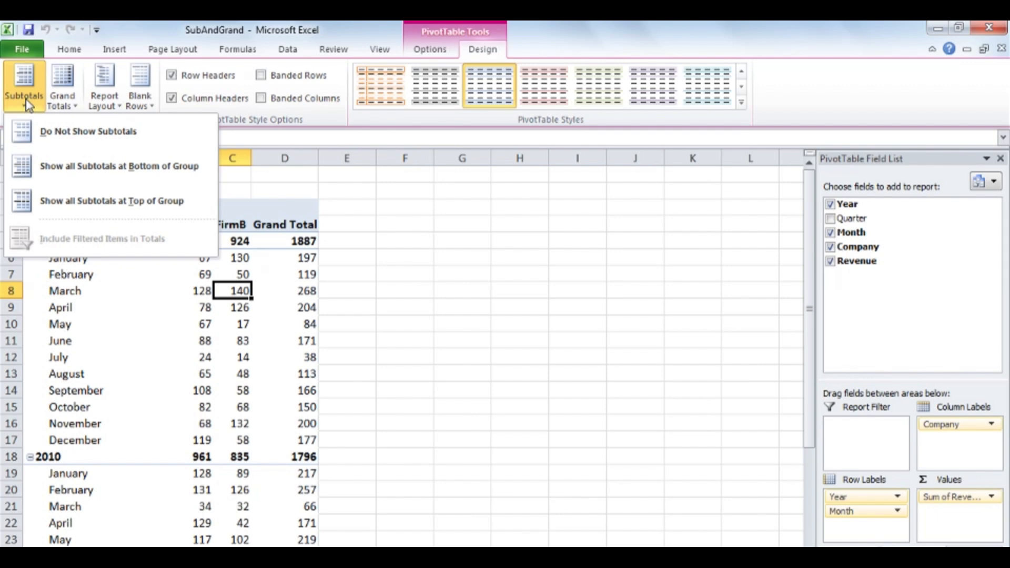
left_click(208, 173)
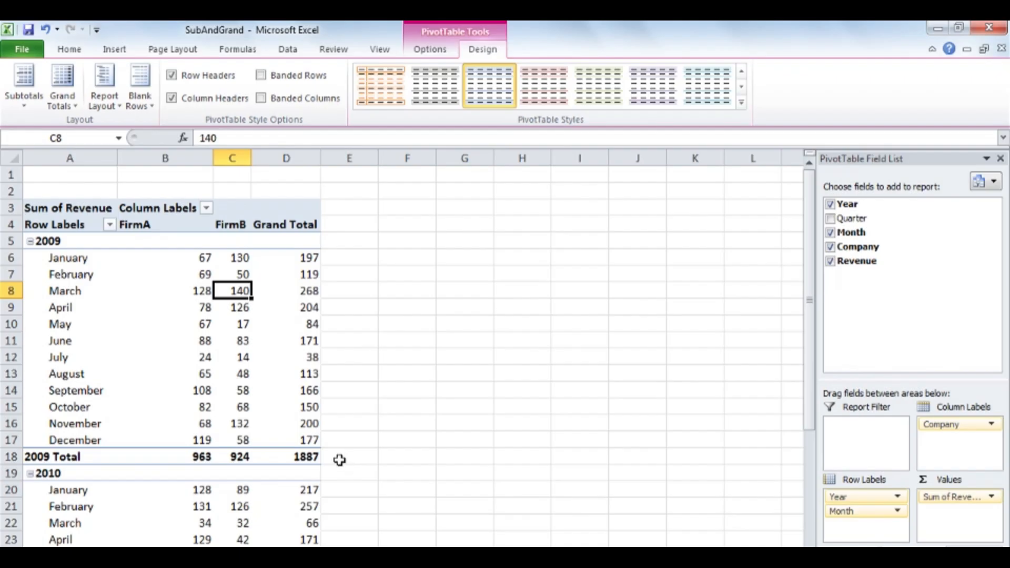
Hide all subtotals for the 2009 and 2010 year groups in the PivotTable
left_click(30, 100)
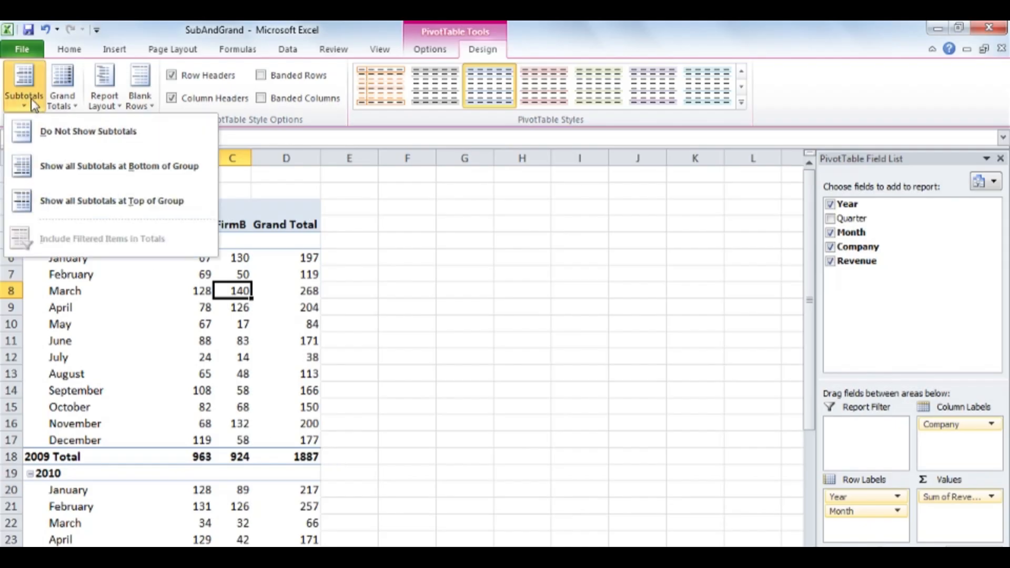
left_click(175, 140)
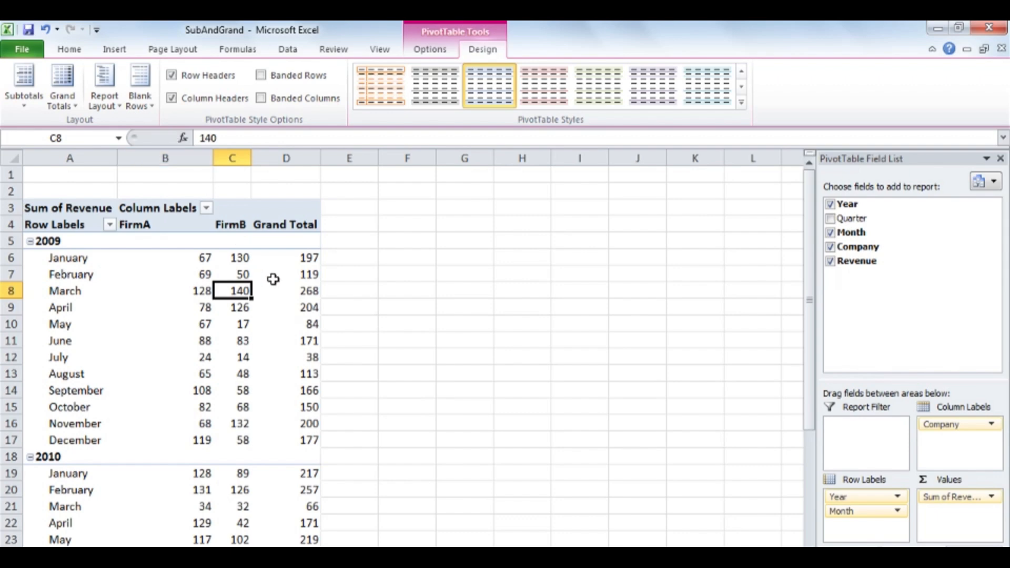
mouse_move(274, 280)
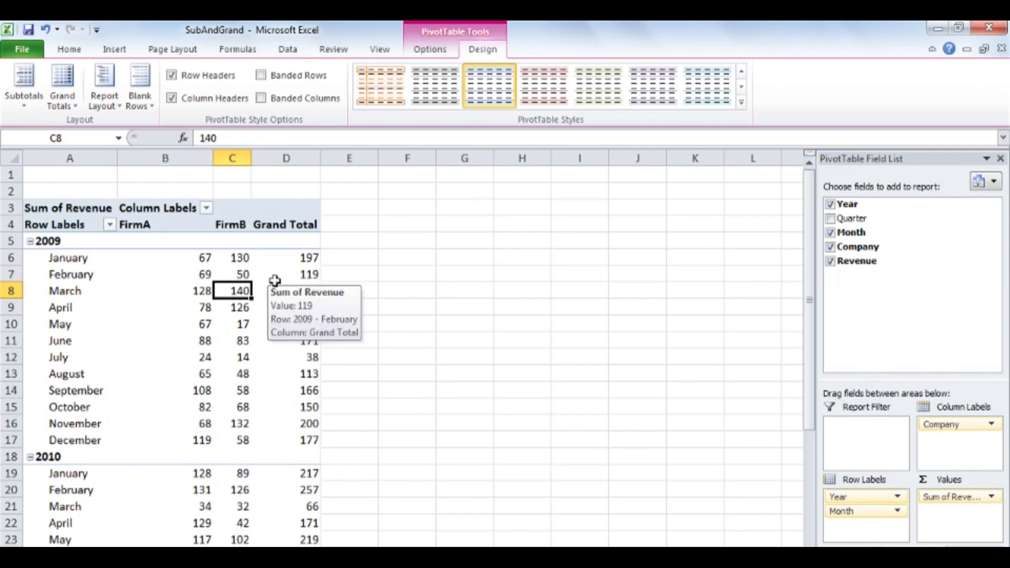
Turn on the PivotTable's grand totals for columns only and check the end of the table
left_click(77, 106)
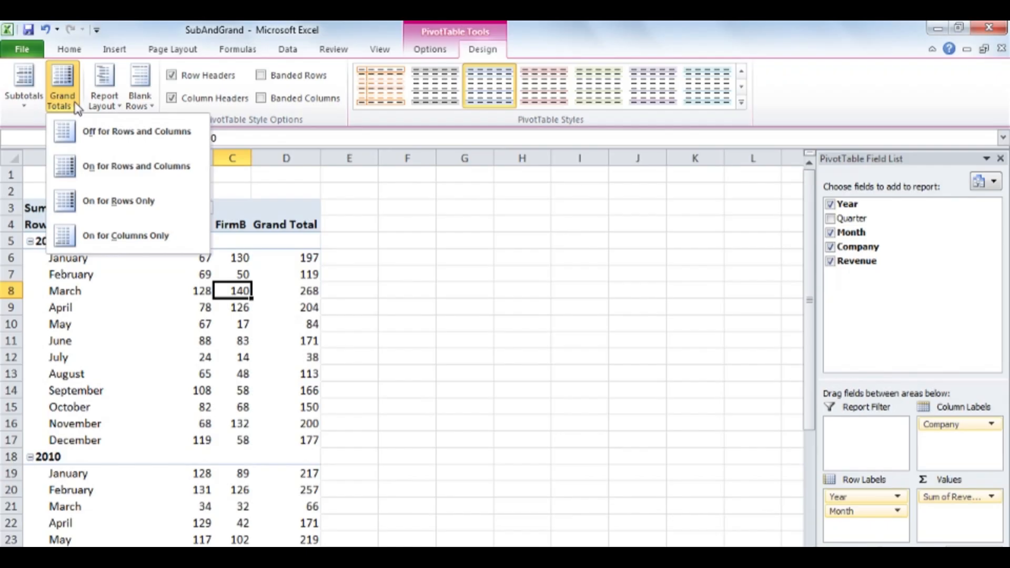
left_click(199, 237)
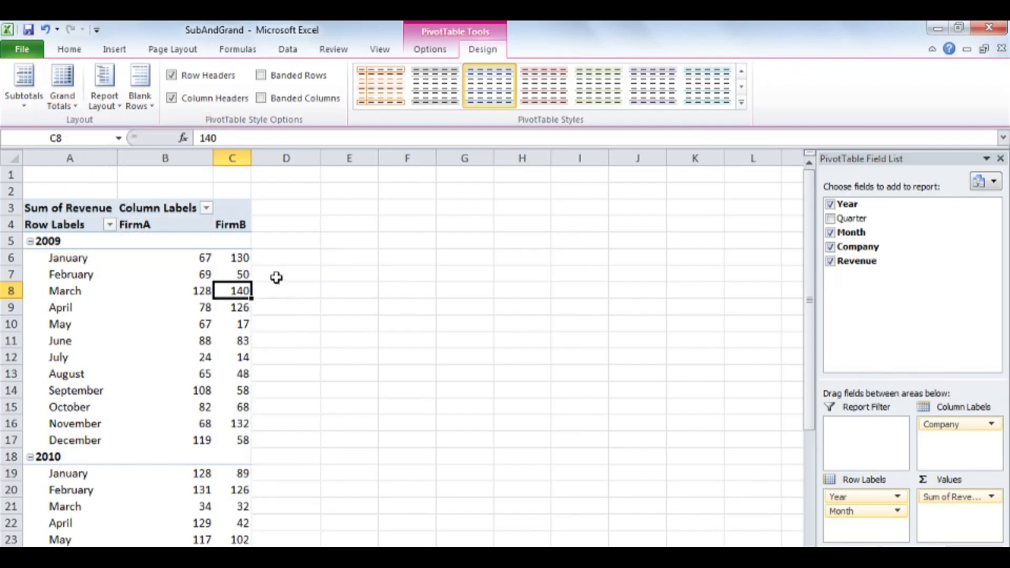
scroll(307, 285, "down", 3)
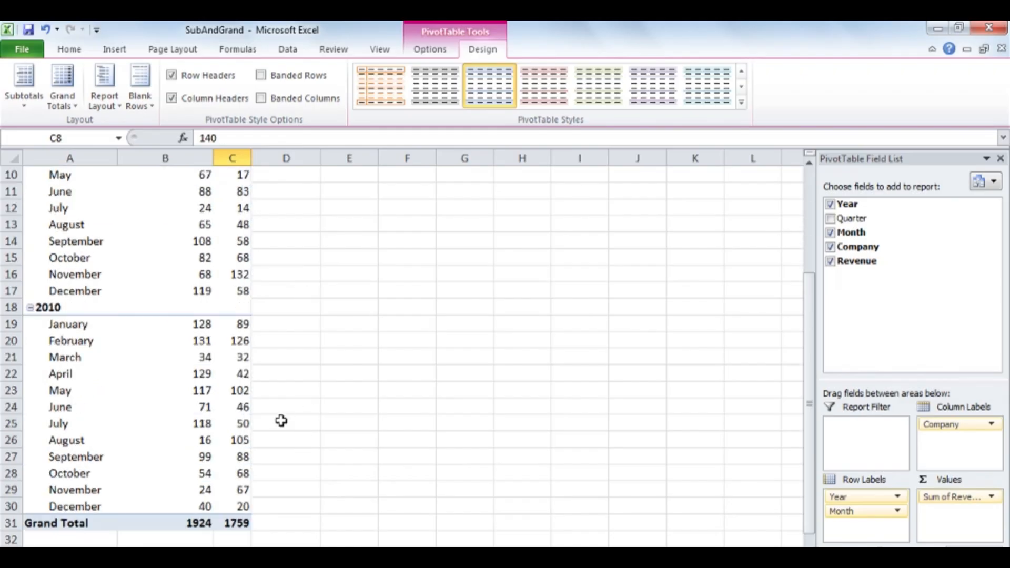
scroll(281, 421, "up", 3)
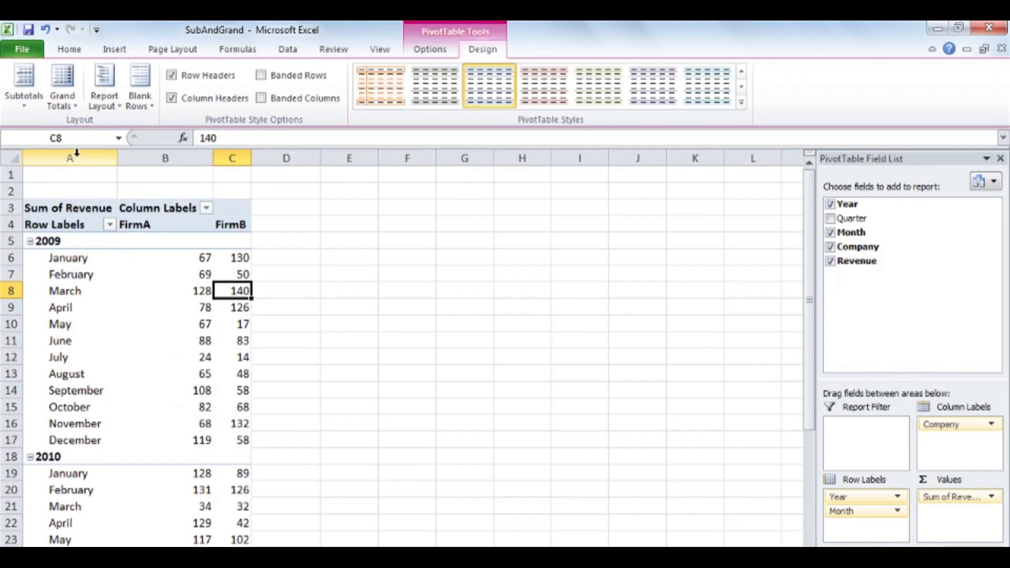
Turn on the PivotTable's grand totals for rows only and check the end of the table
left_click(73, 102)
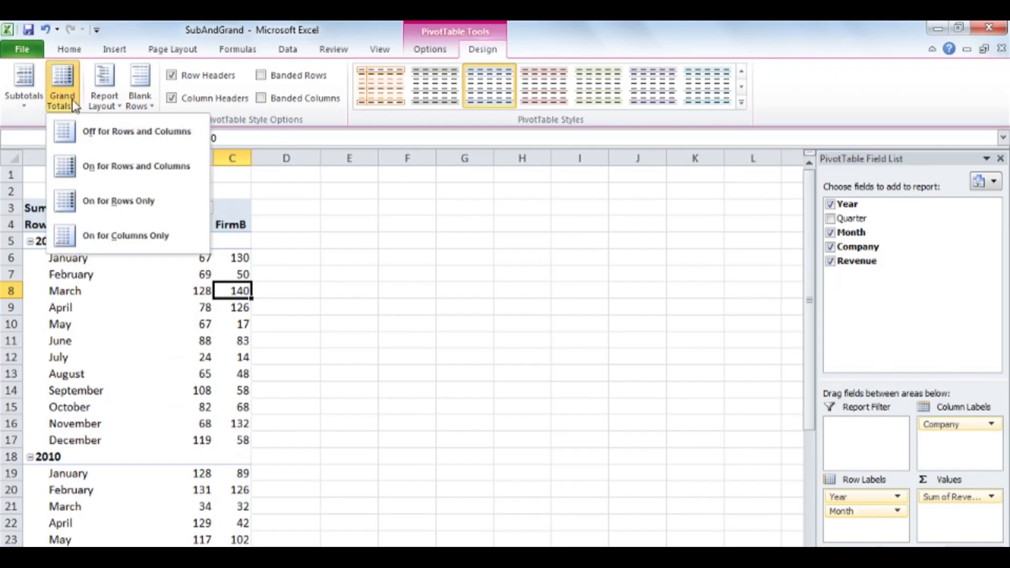
left_click(126, 201)
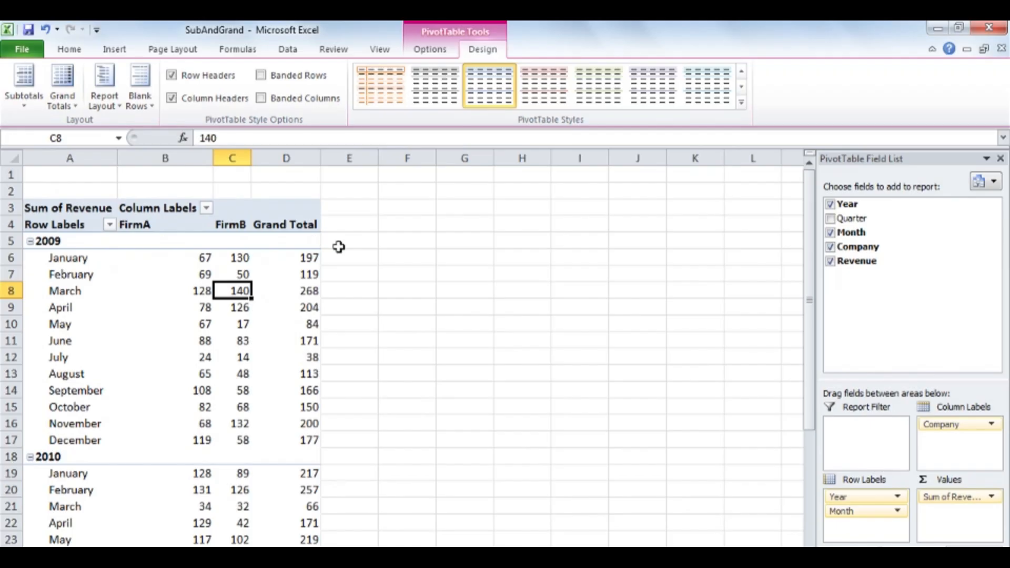
scroll(338, 247, "down", 4)
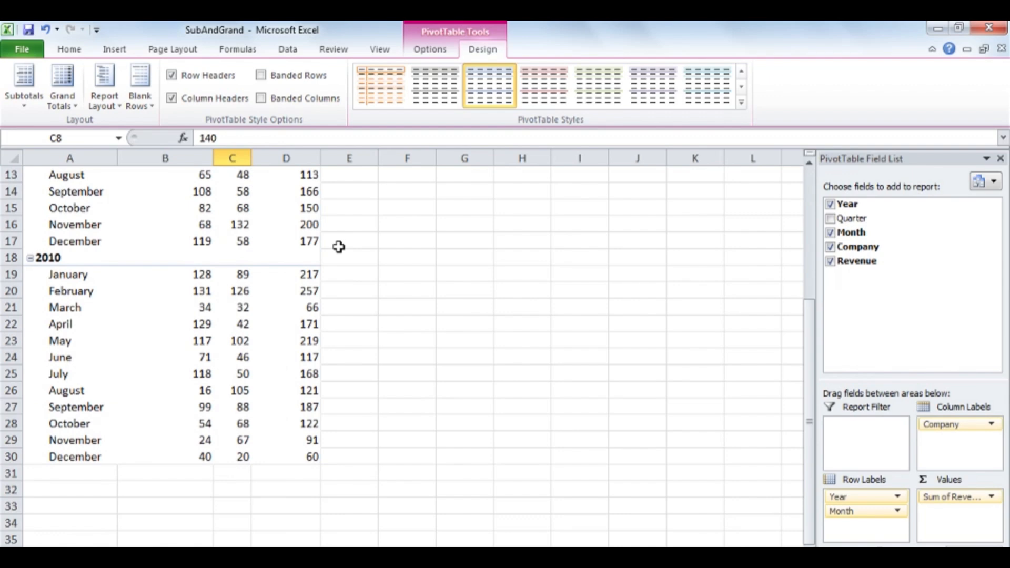
scroll(339, 247, "up", 4)
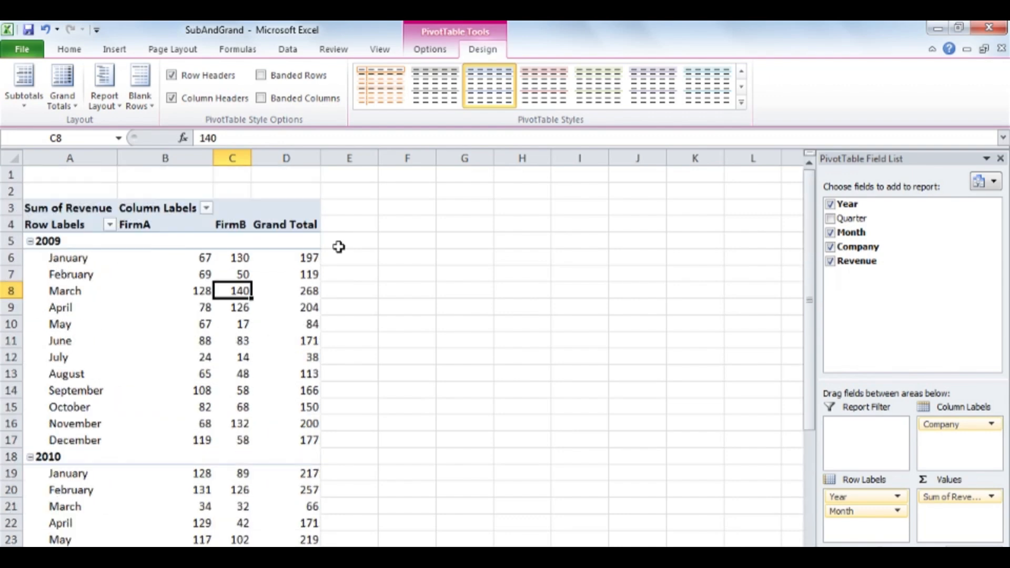
Turn grand totals off for rows and columns, check the table, and turn them back on for both rows and columns
left_click(76, 107)
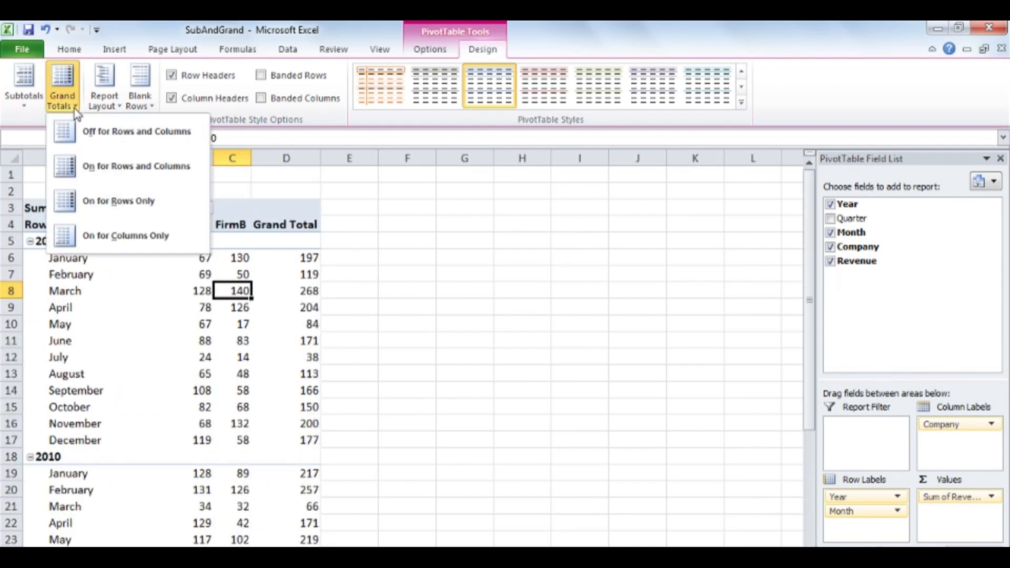
left_click(198, 138)
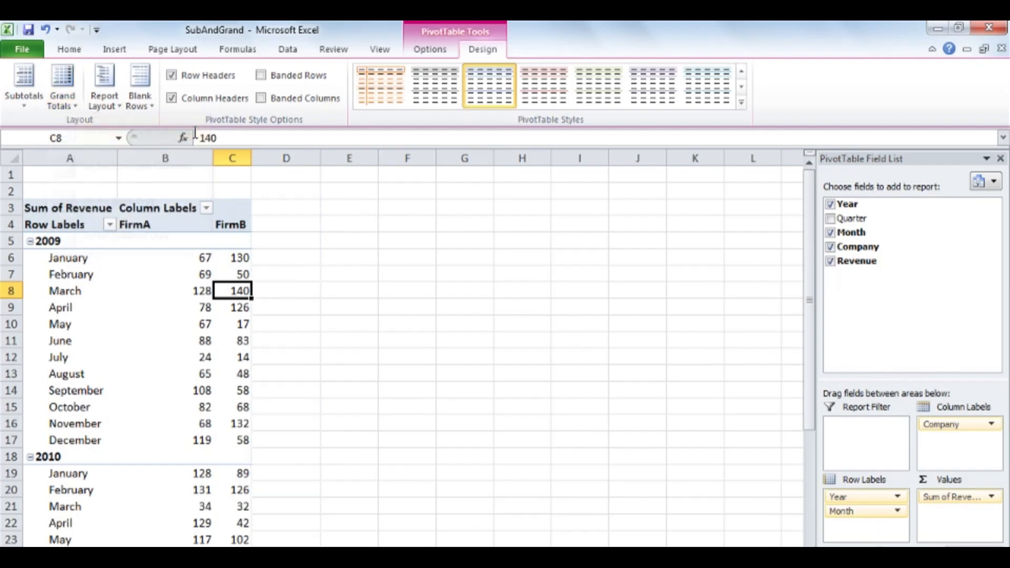
scroll(360, 235, "down", 6)
scroll(360, 235, "up", 6)
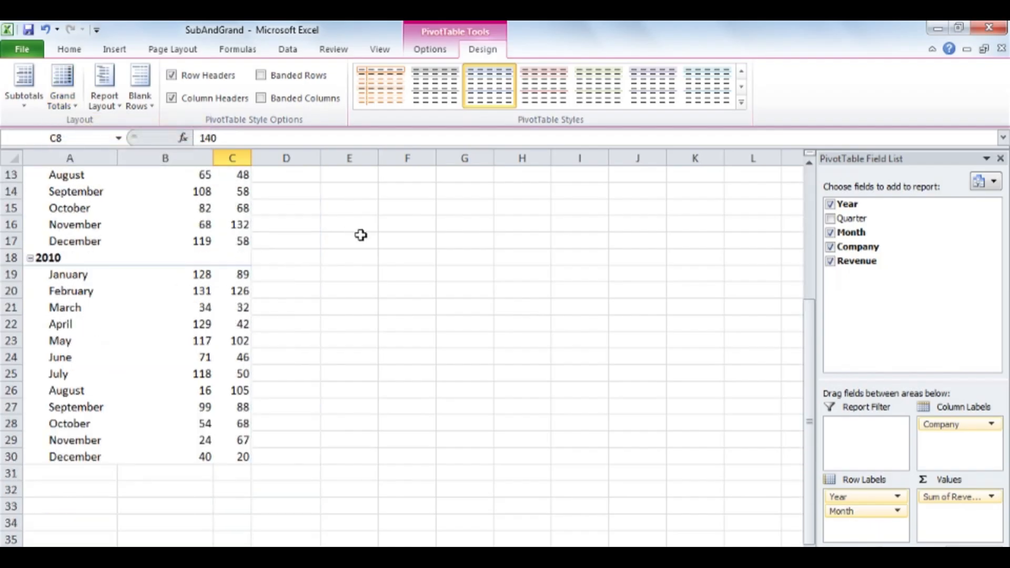
left_click(74, 104)
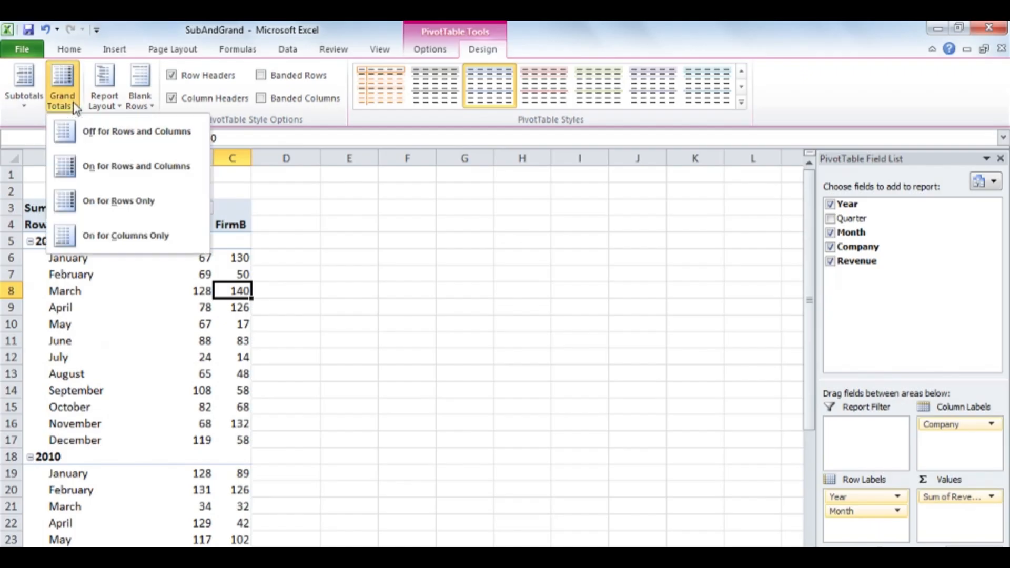
left_click(188, 167)
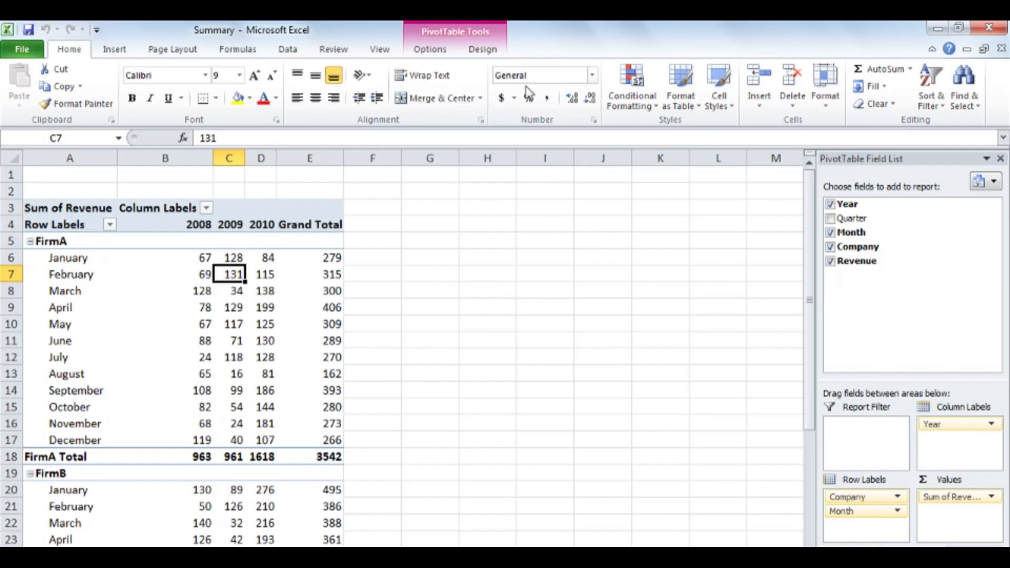
Summarize the revenue values in the Summary workbook's PivotTable by Average
mouse_move(330, 309)
right_click(234, 293)
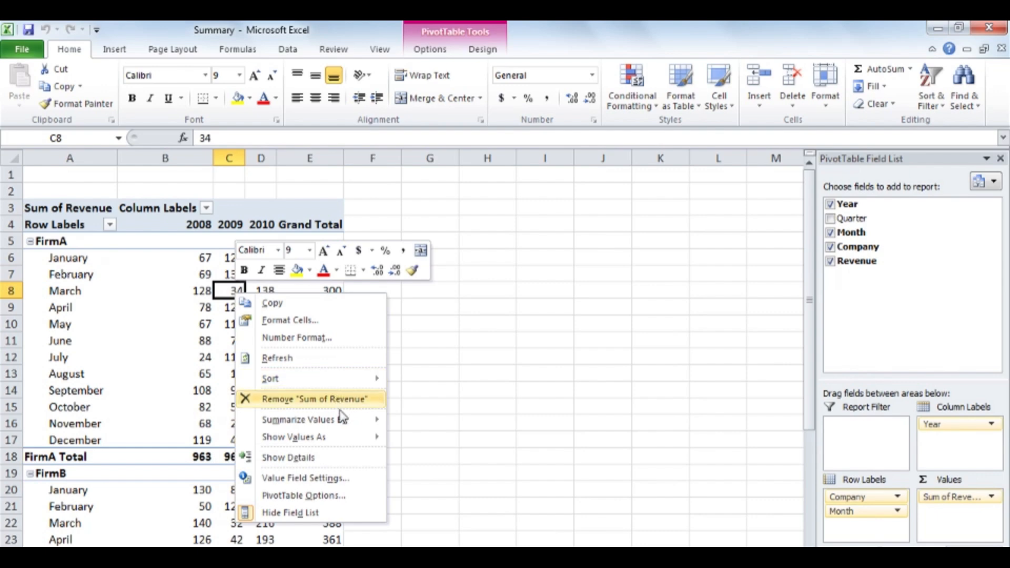
mouse_move(341, 421)
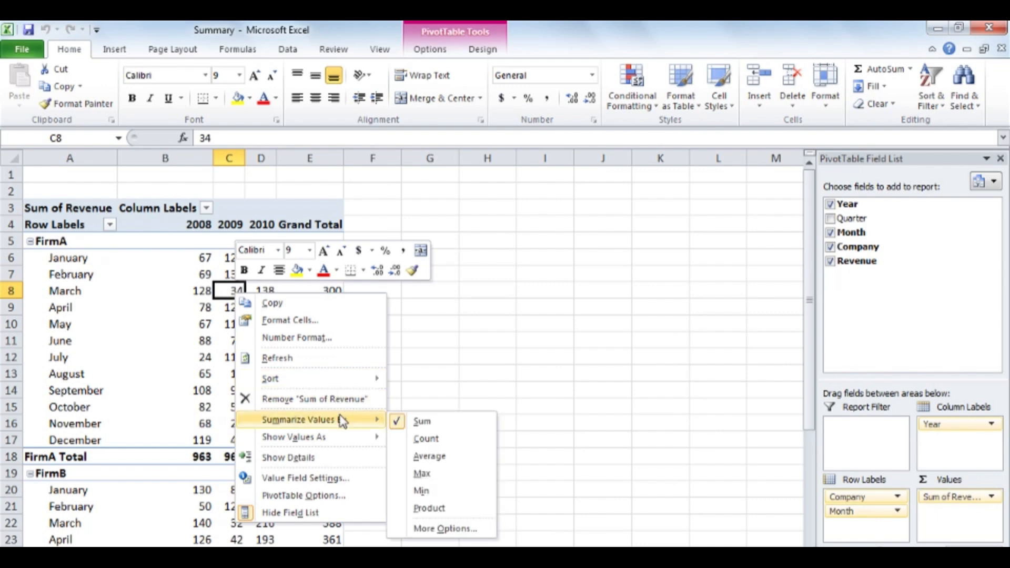
left_click(457, 456)
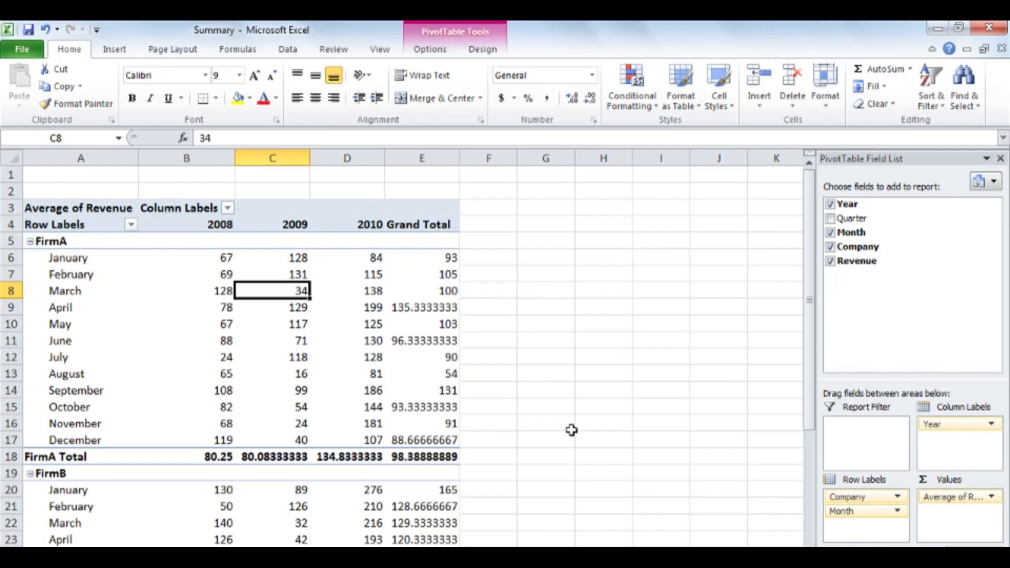
Review the averaged revenue values and switch the PivotTable's revenue summary back to Sum
mouse_move(239, 257)
mouse_move(232, 302)
mouse_move(355, 294)
right_click(282, 294)
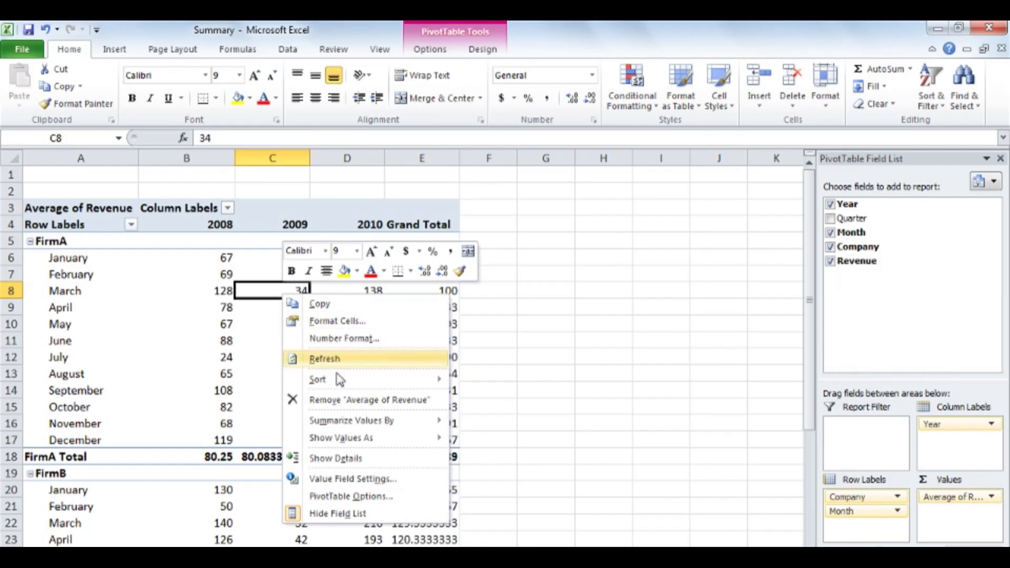
mouse_move(400, 427)
left_click(483, 422)
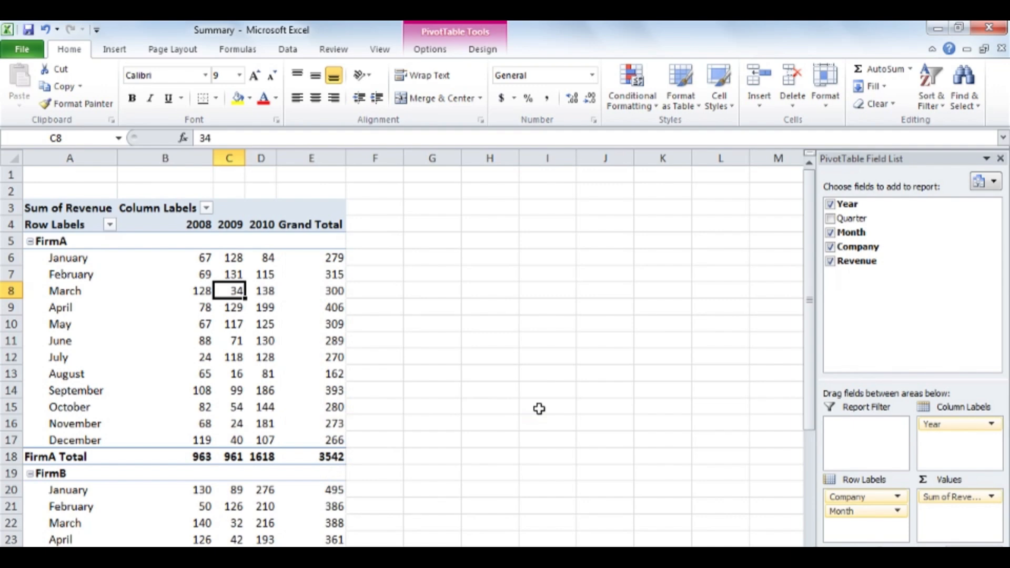
Show the revenue values with the % Of calculation, using Year as base field and (previous) as base item
right_click(242, 343)
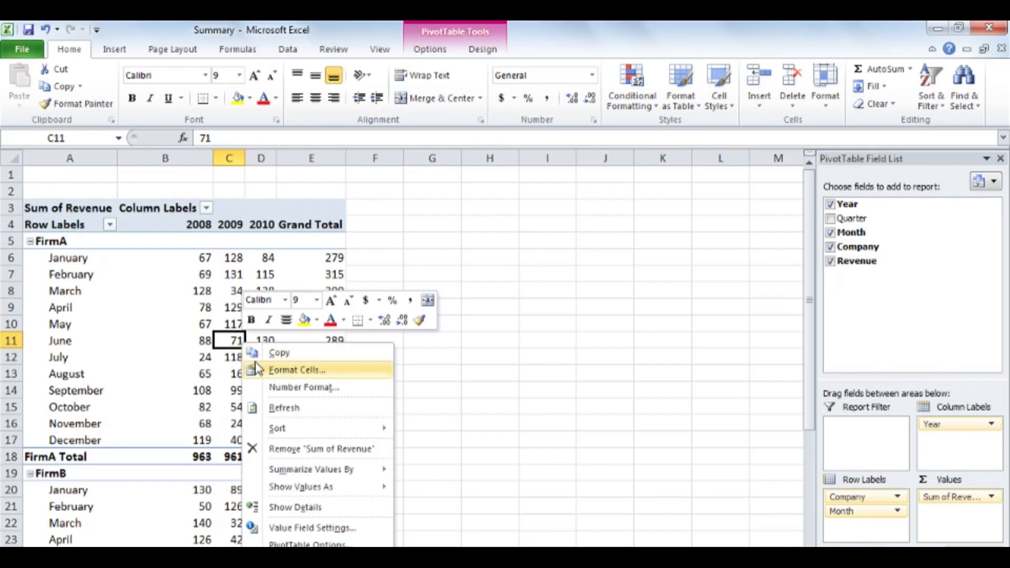
mouse_move(354, 490)
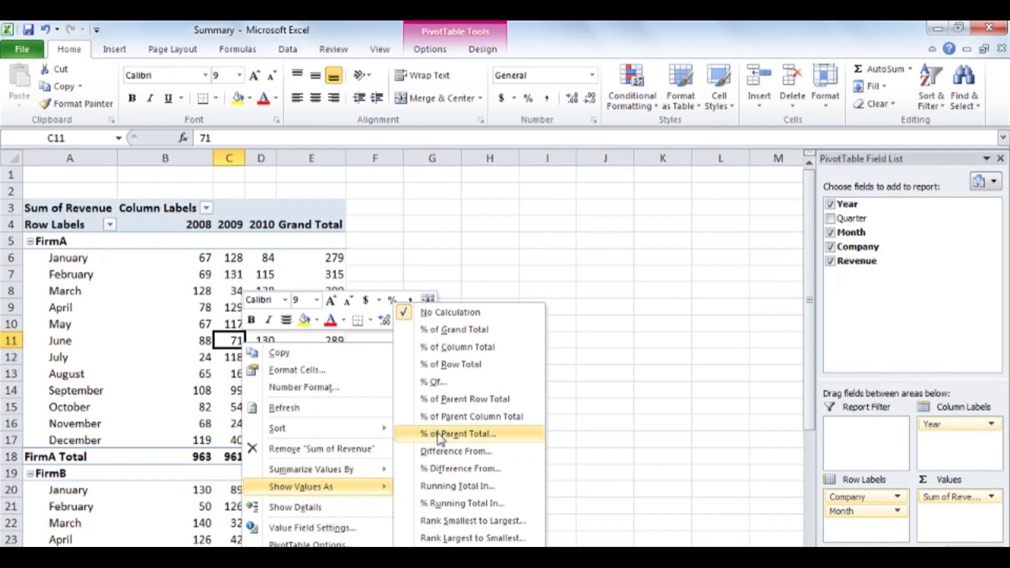
left_click(468, 383)
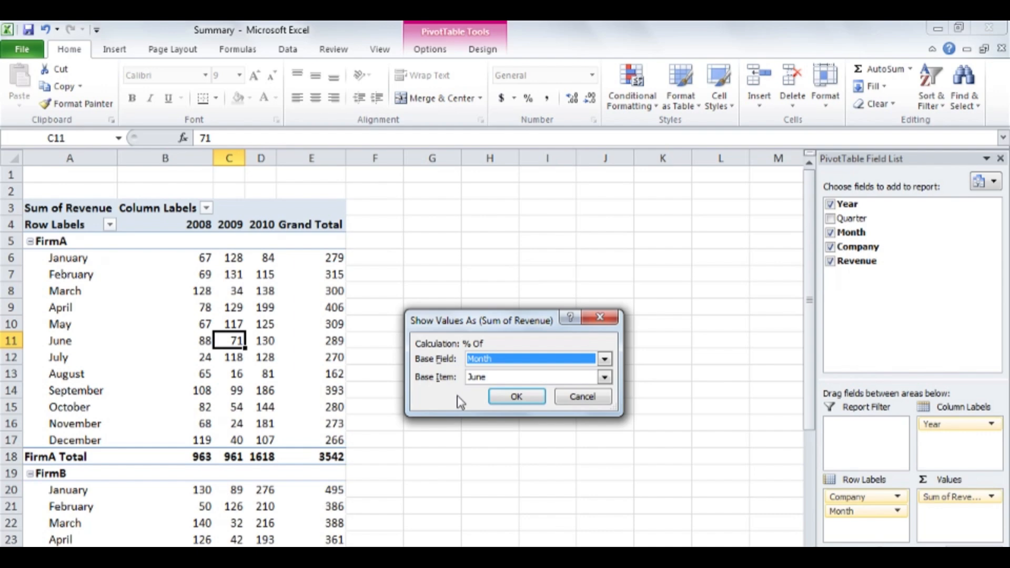
left_click(605, 360)
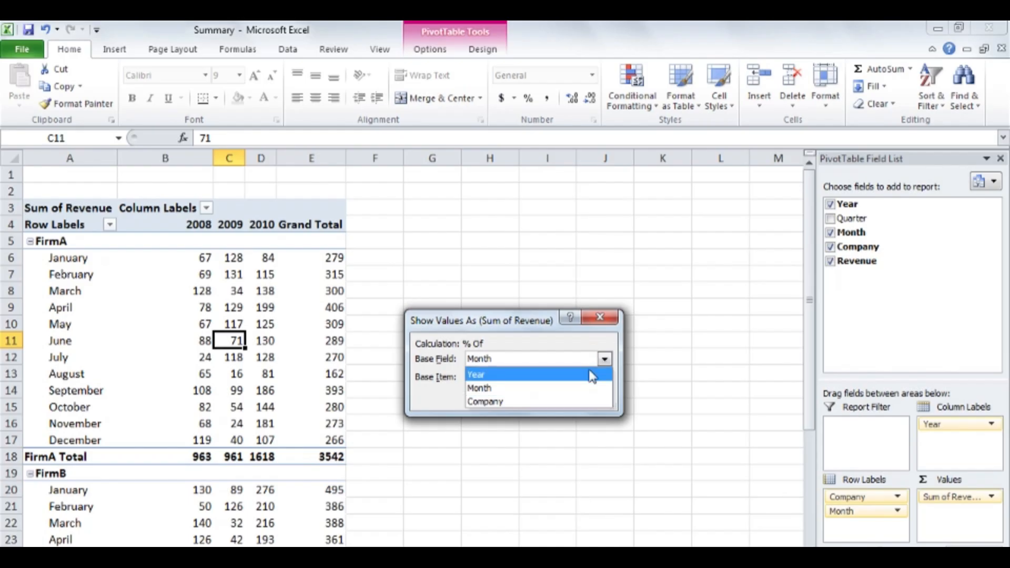
left_click(591, 375)
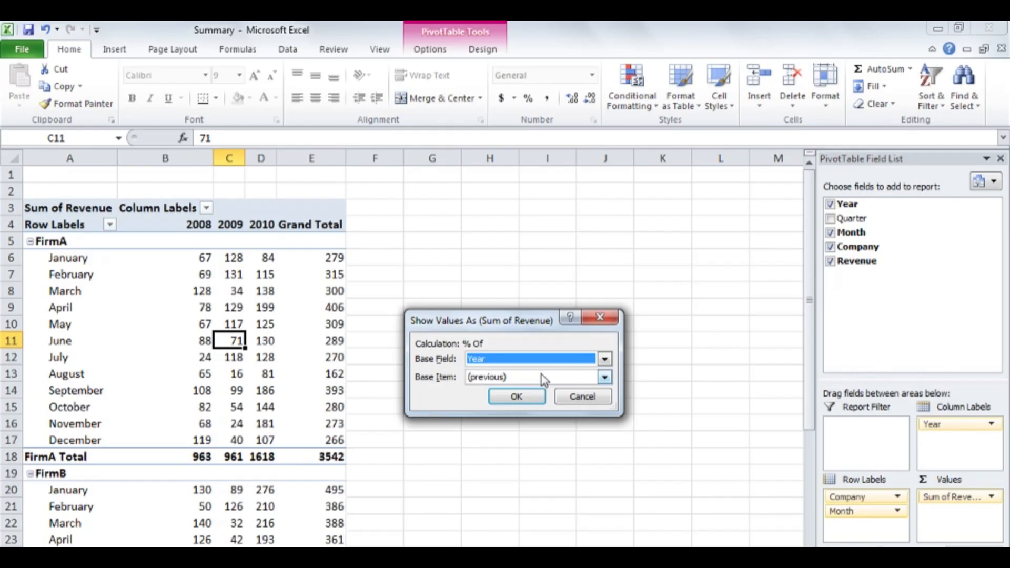
left_click(537, 397)
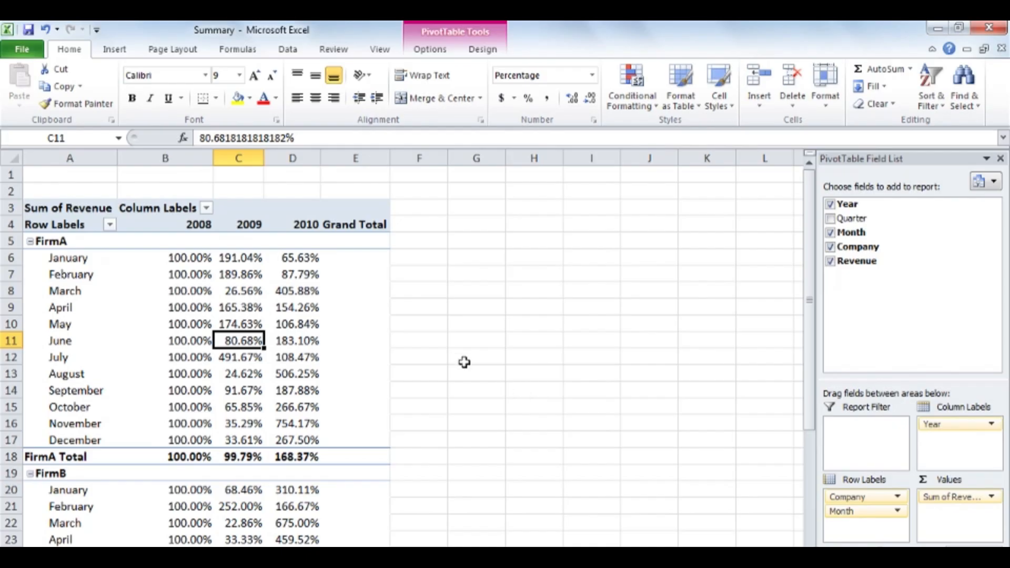
Change the revenue values' % Of calculation to use 2008 as base item, keeping Year as base field
mouse_move(271, 260)
mouse_move(330, 258)
right_click(252, 338)
mouse_move(362, 488)
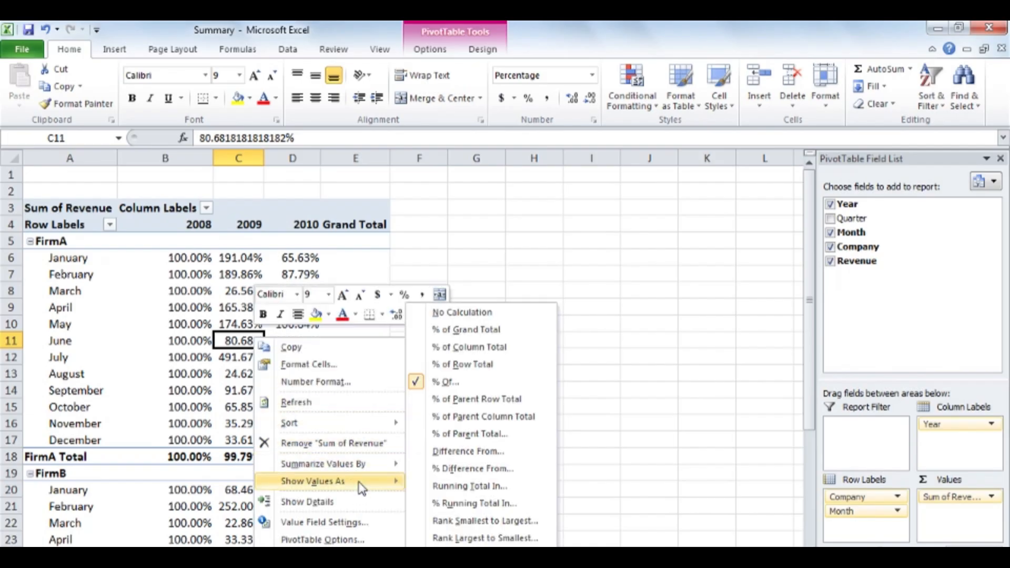
left_click(474, 383)
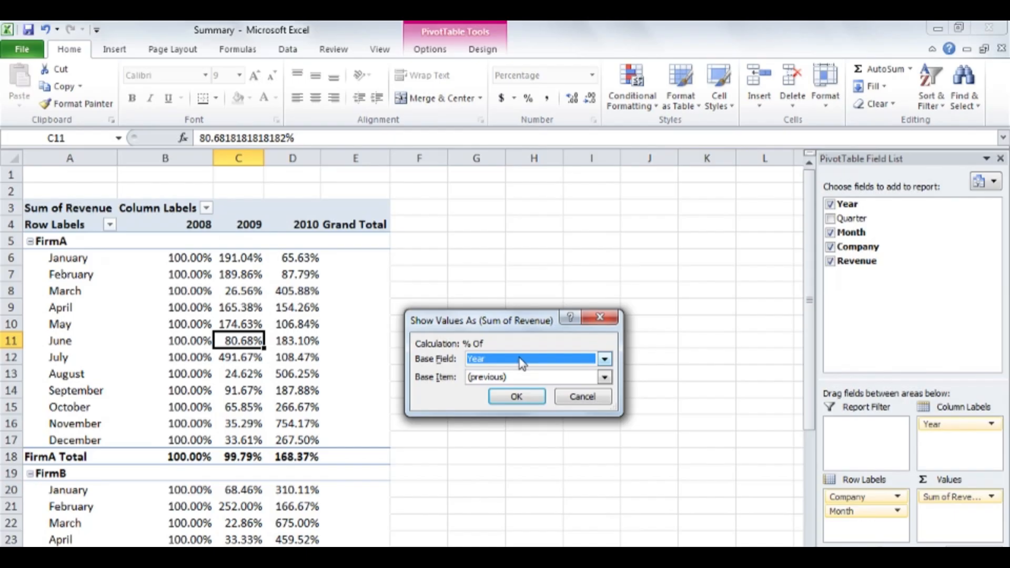
left_click(605, 378)
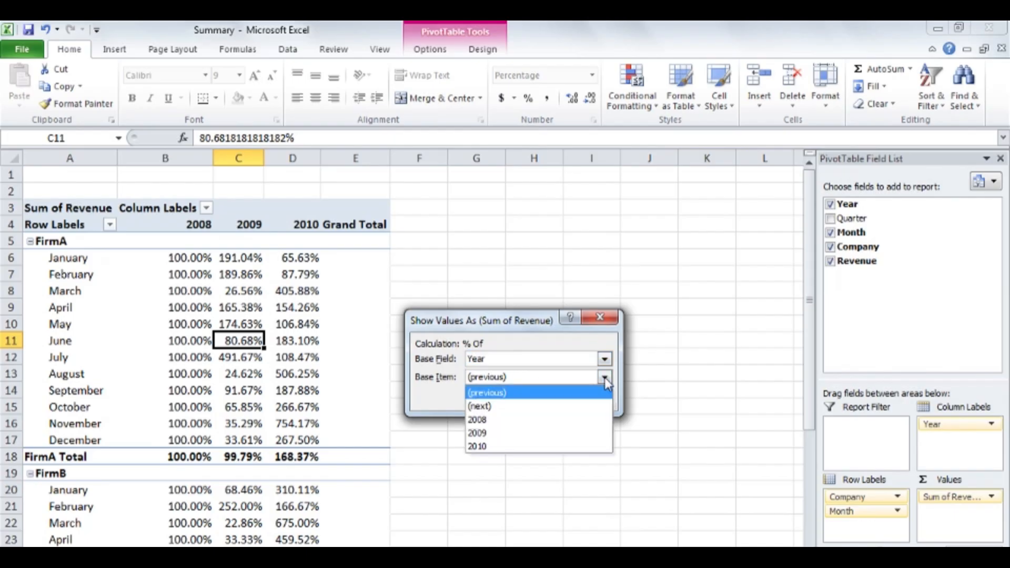
left_click(534, 424)
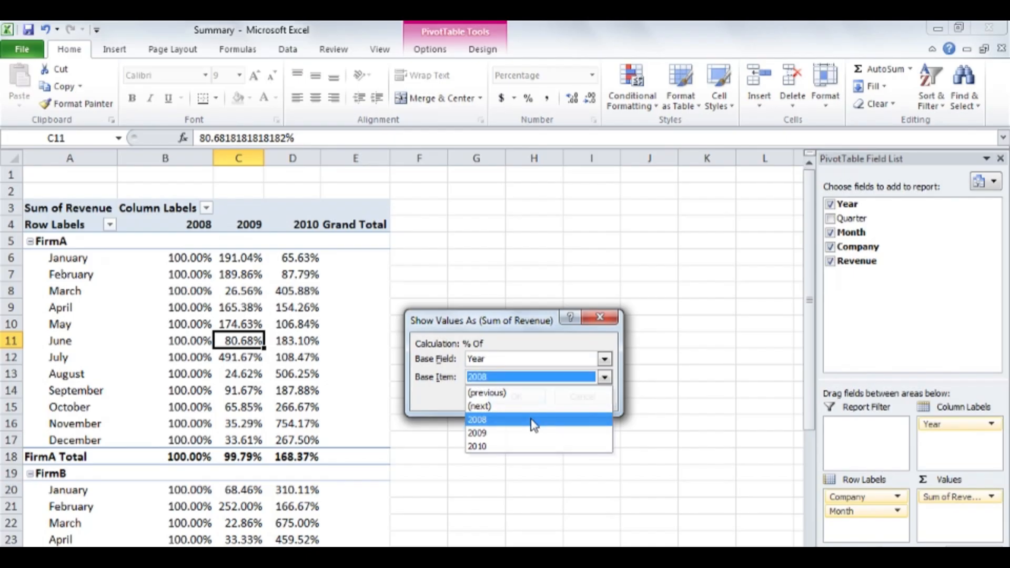
left_click(514, 398)
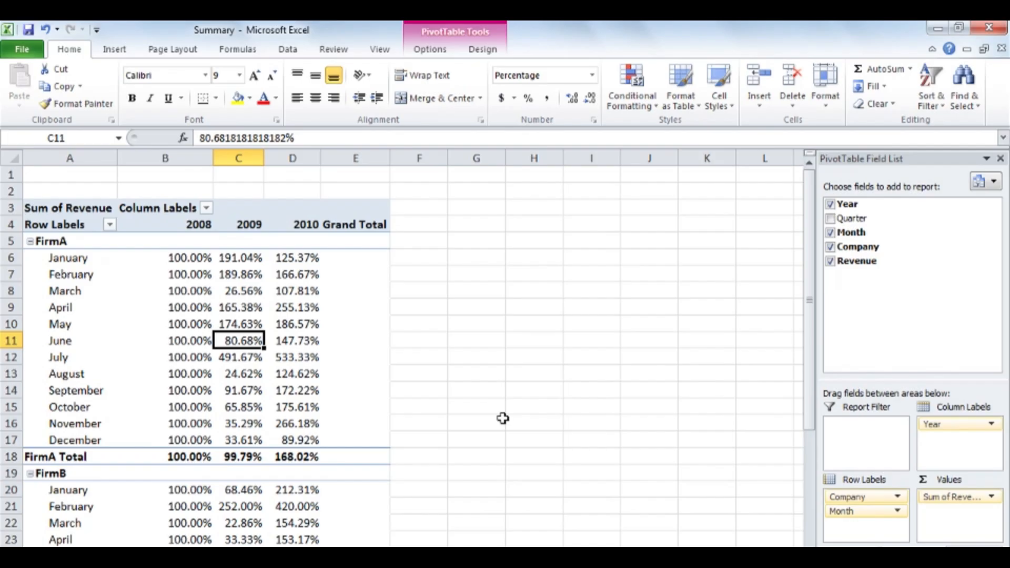
Show the revenue values as a Running Total In calculation with Month as base field
right_click(256, 343)
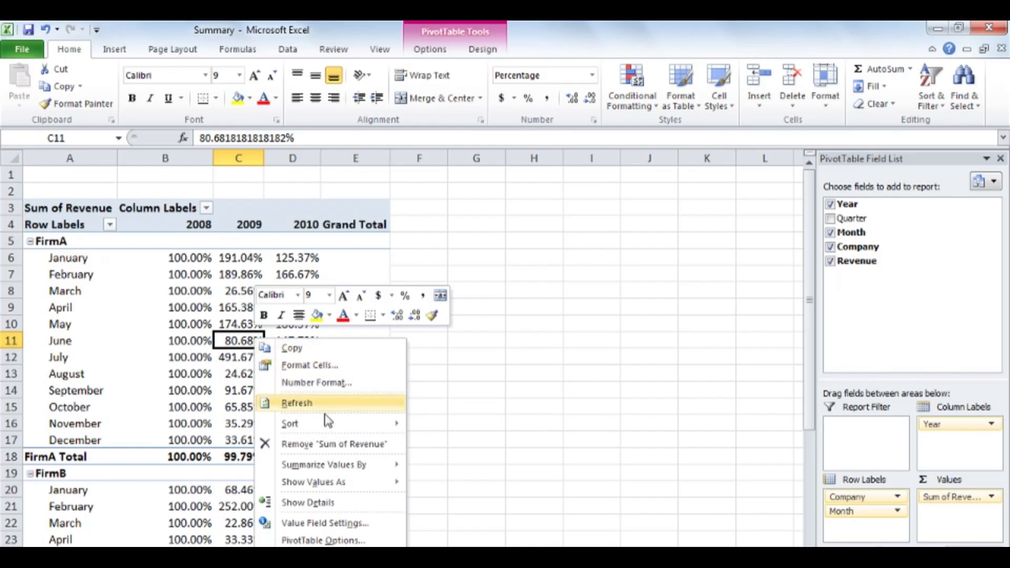
mouse_move(353, 484)
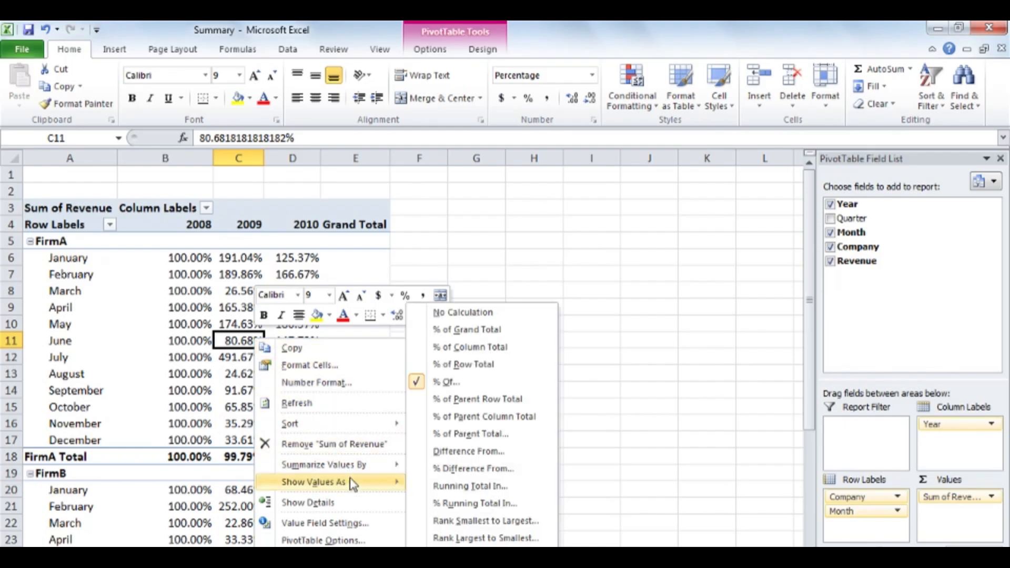
left_click(522, 484)
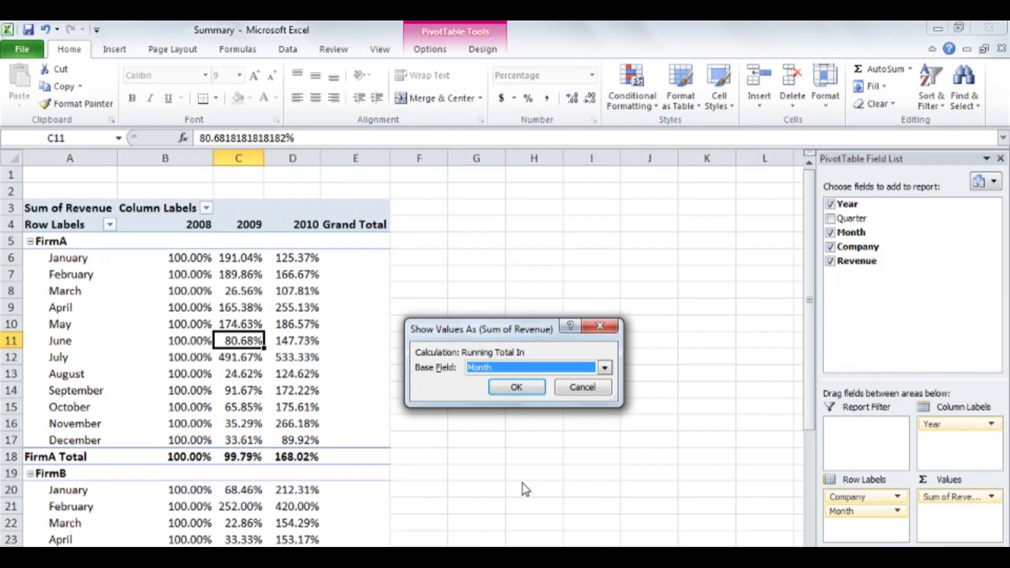
left_click(536, 388)
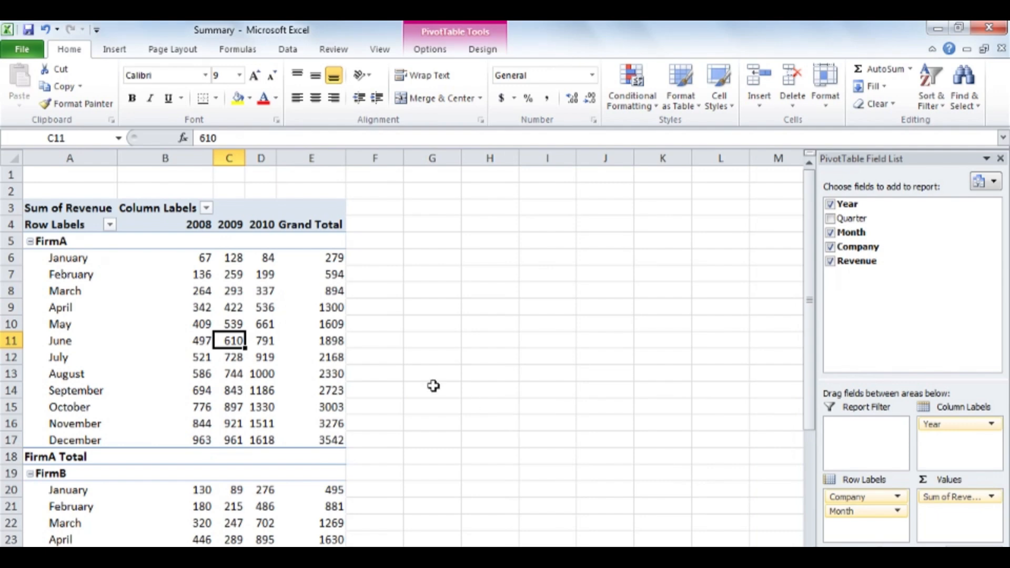
mouse_move(170, 260)
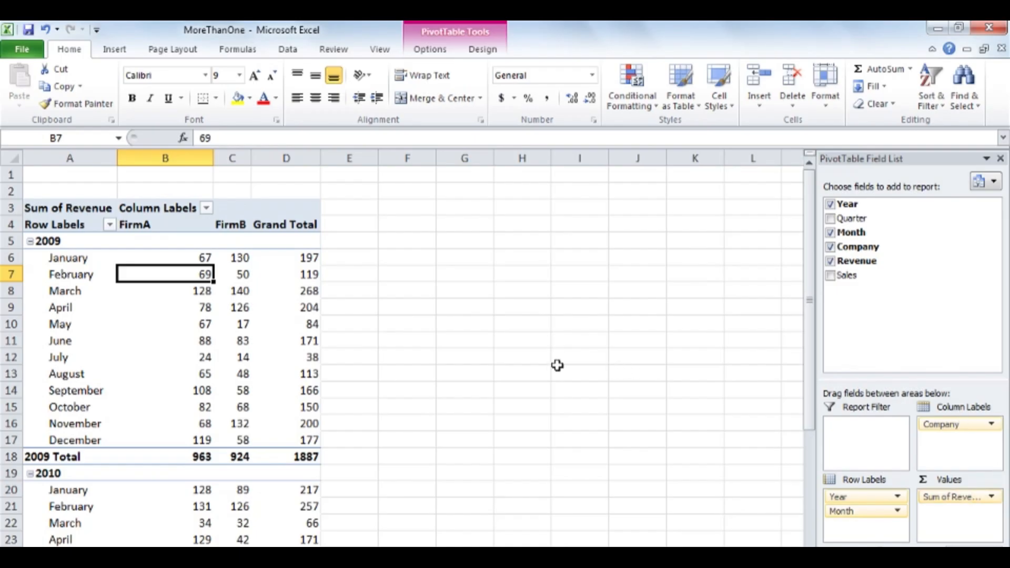
In the MoreThanOne workbook, add the Revenue field to the PivotTable's values a second time
mouse_move(217, 307)
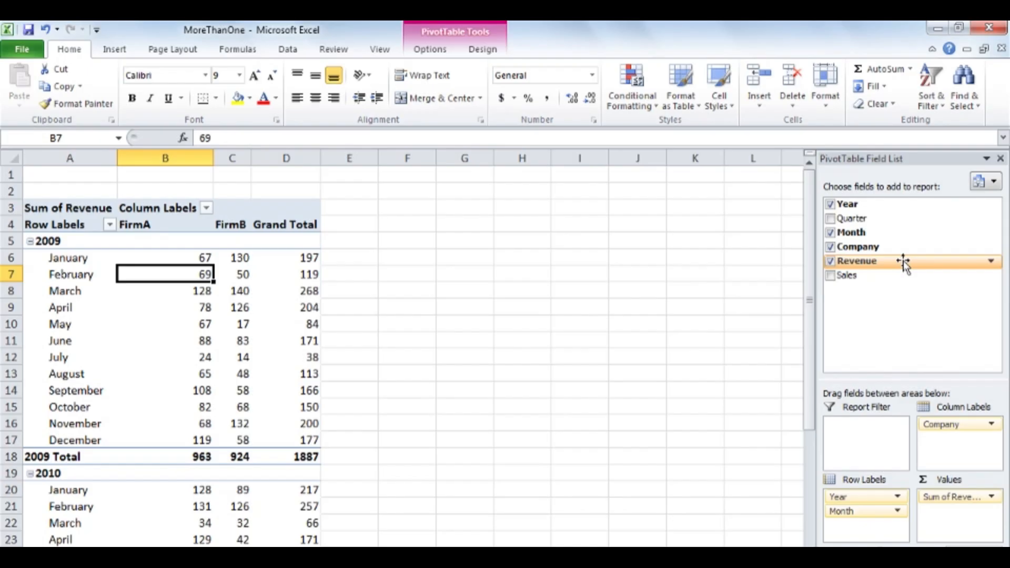
left_click_drag(903, 262, 962, 520)
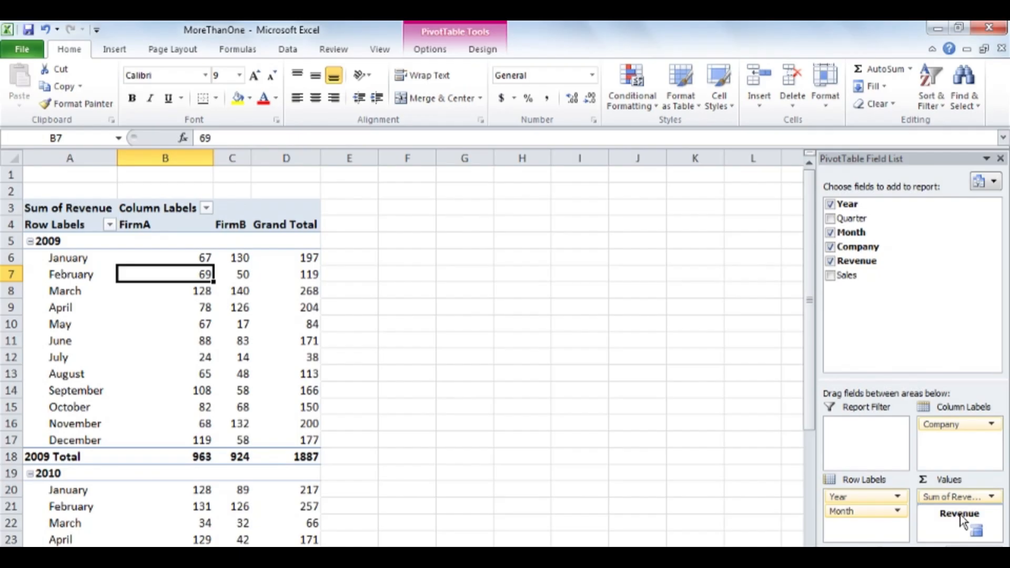
left_click_drag(961, 517, 962, 521)
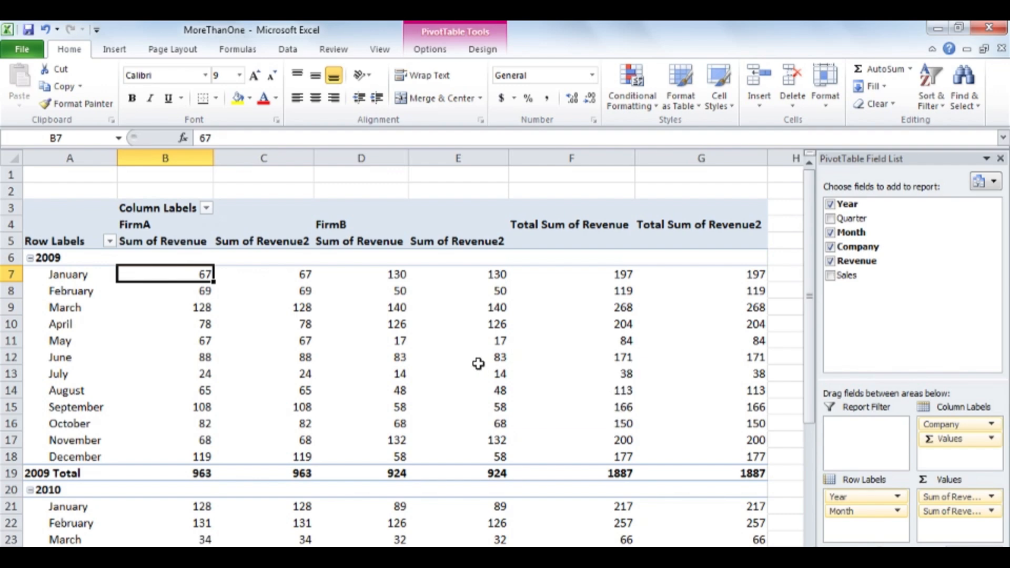
mouse_move(477, 363)
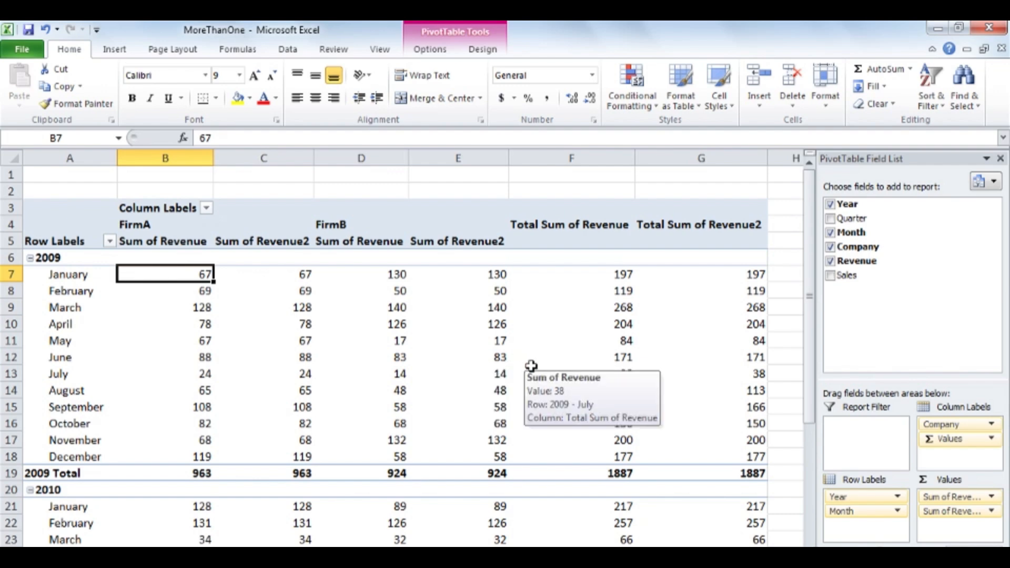
Show the second revenue value field as % Of, with Month as base field and (previous) as base item
right_click(295, 310)
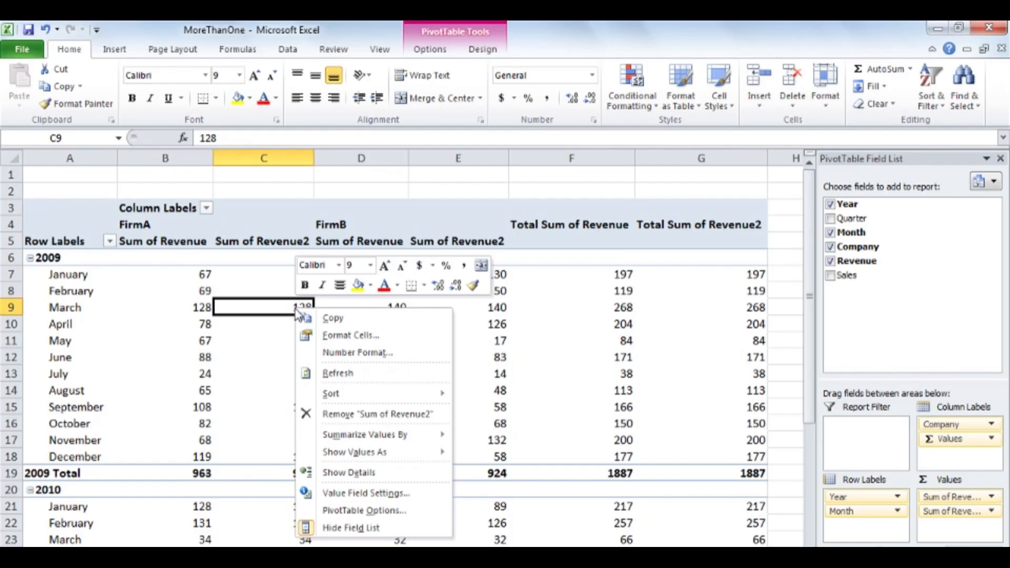
mouse_move(406, 456)
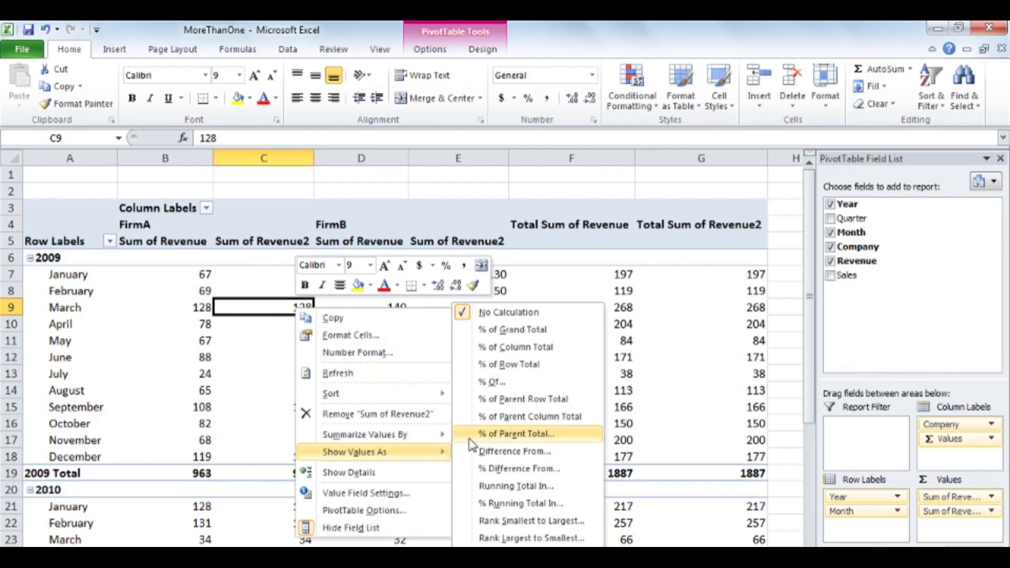
left_click(522, 386)
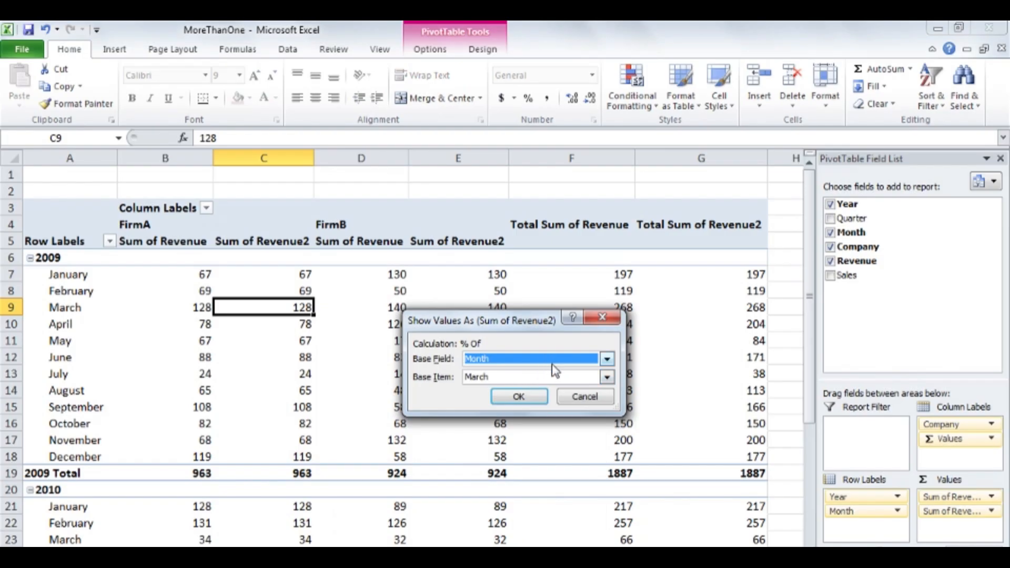
left_click(608, 377)
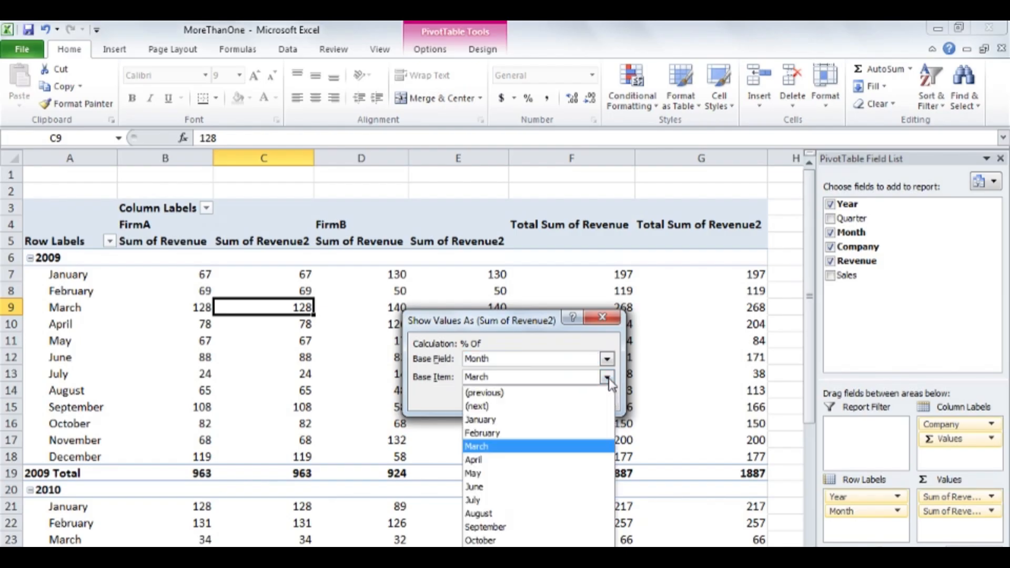
left_click(583, 389)
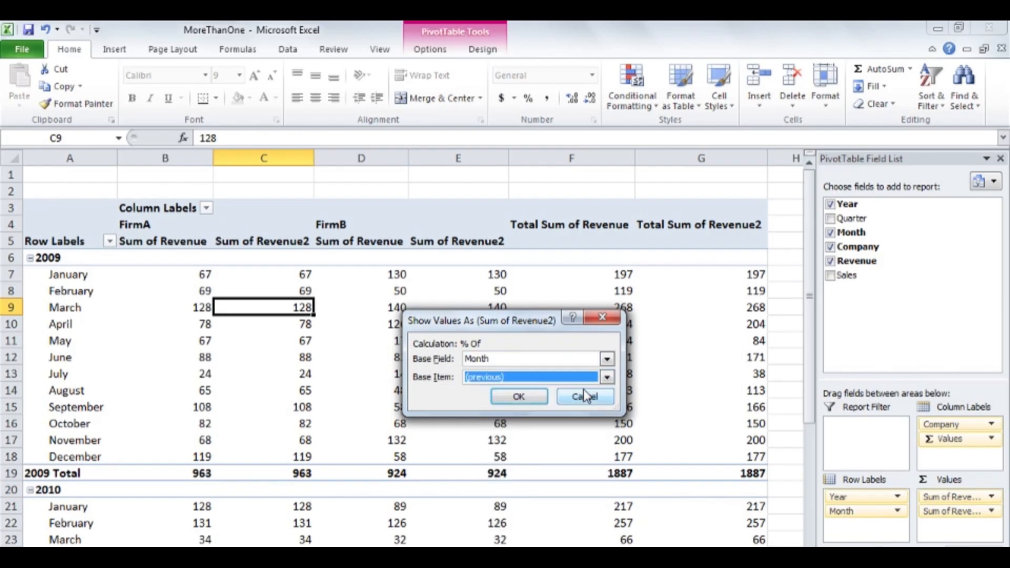
left_click(519, 397)
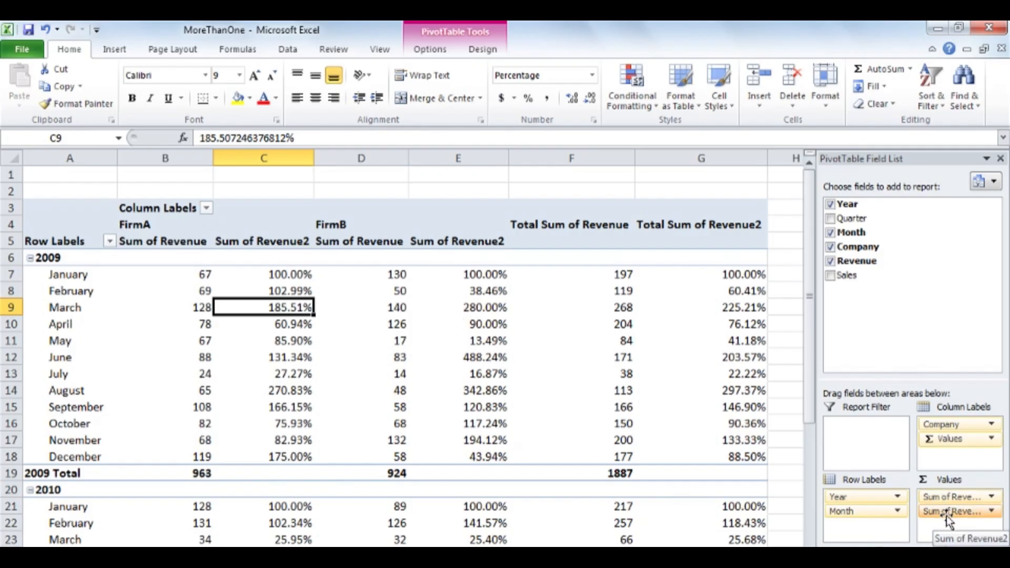
Remove the second revenue field from the PivotTable's values and add the Sales field there instead
left_click_drag(947, 519, 932, 342)
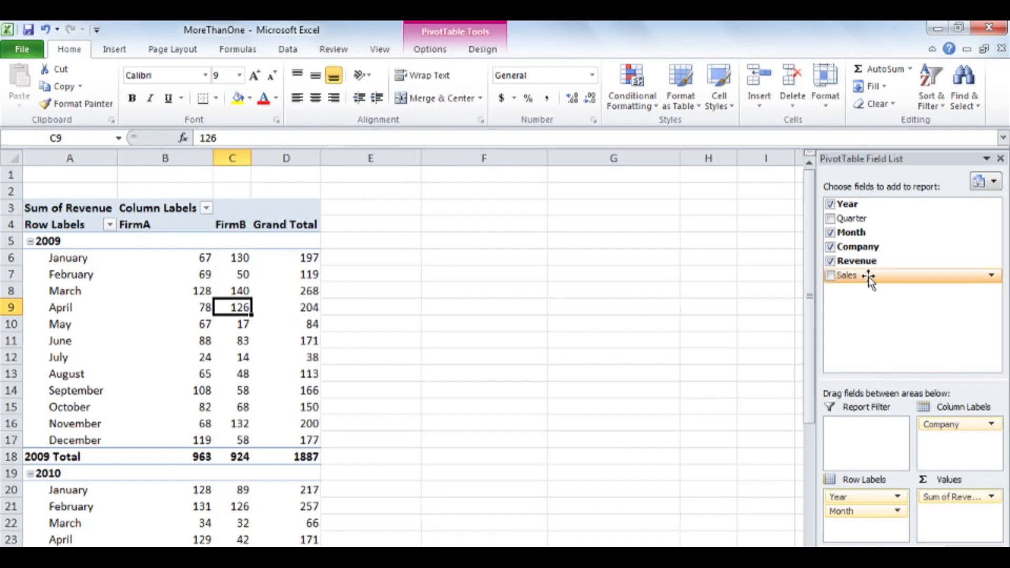
left_click_drag(869, 279, 966, 516)
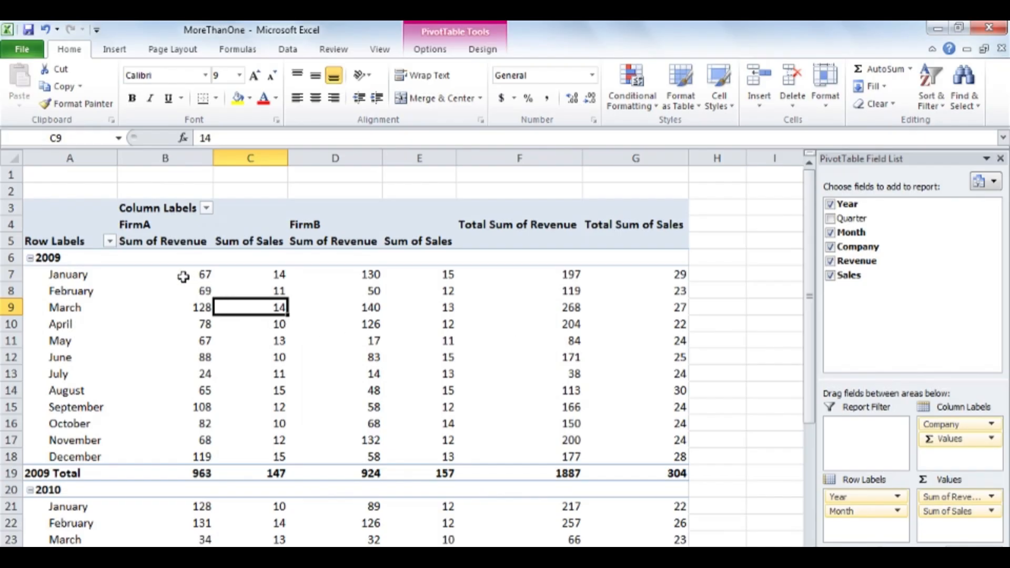
mouse_move(183, 277)
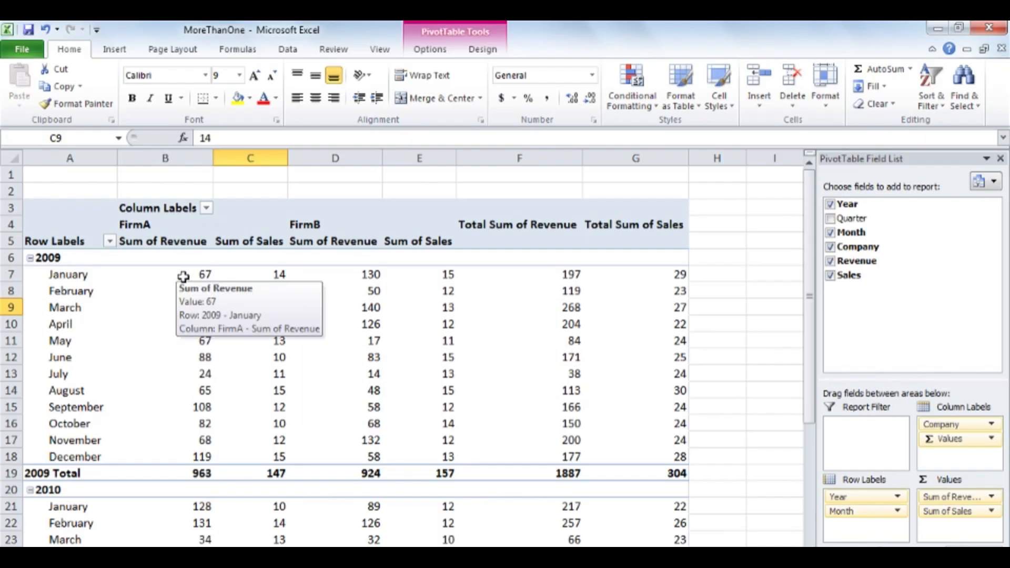
mouse_move(256, 273)
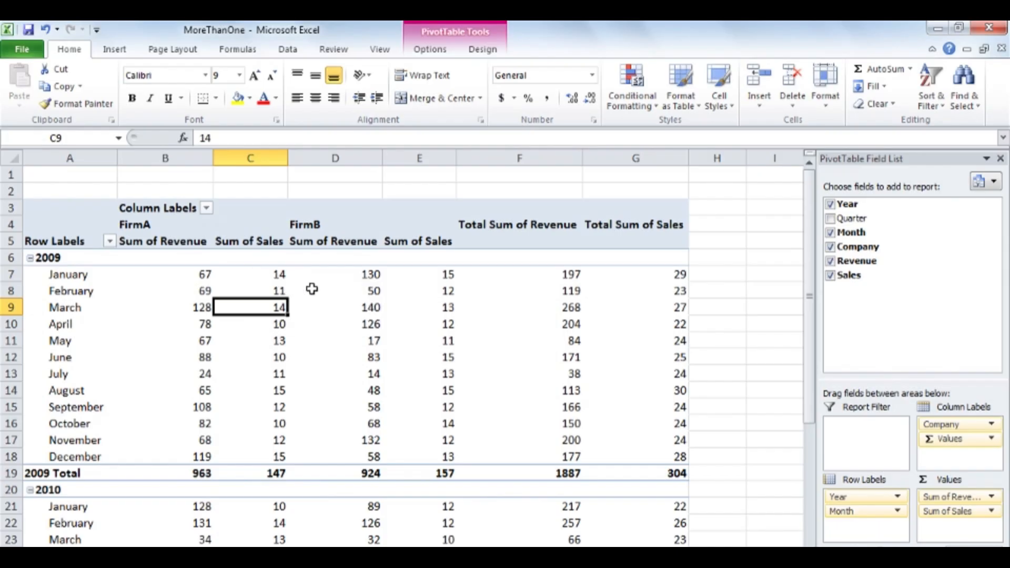
mouse_move(312, 289)
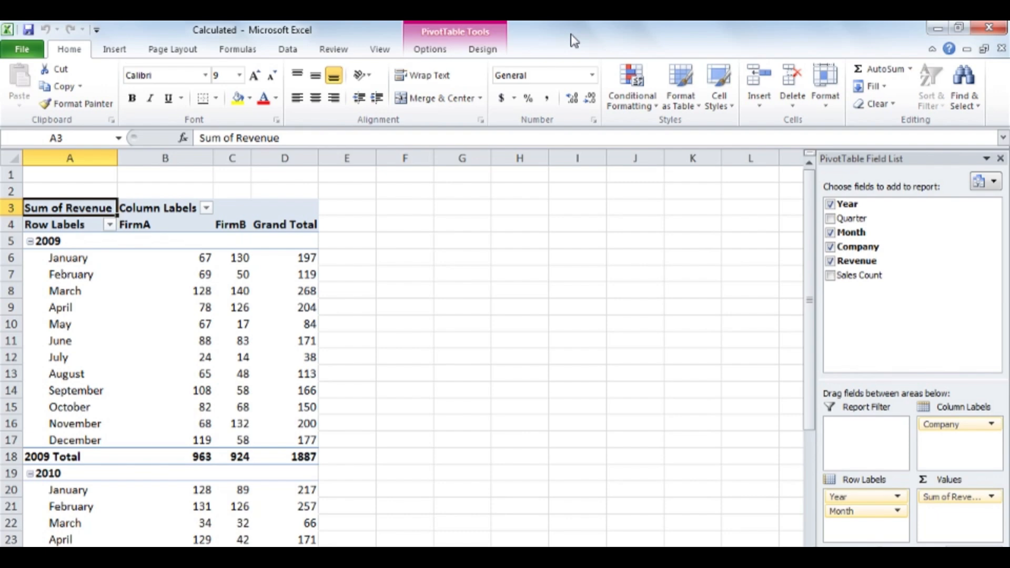
Start a new calculated field for the Calculated workbook's PivotTable and name it Average Sale
left_click(440, 52)
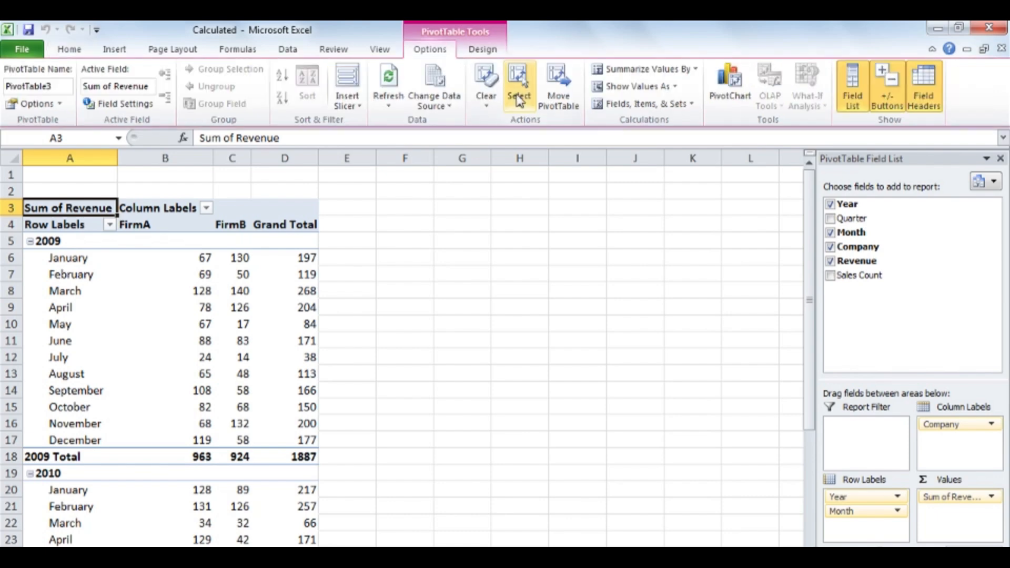
left_click(692, 105)
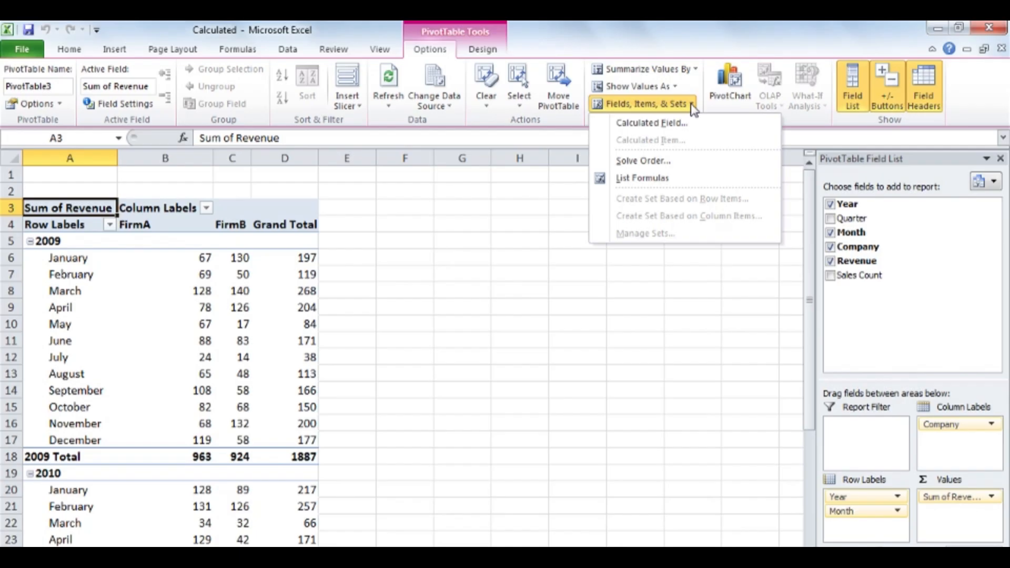
left_click(692, 125)
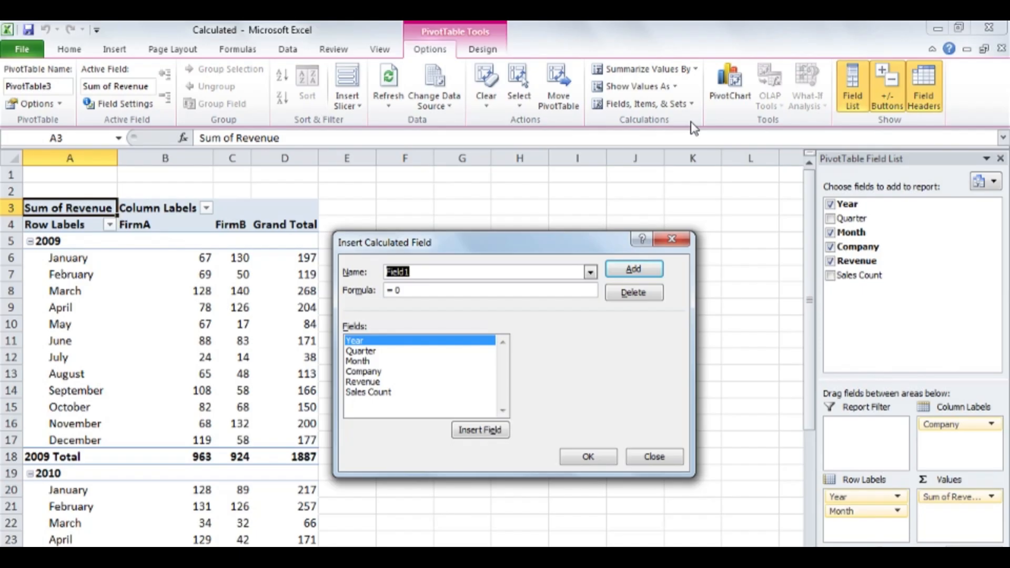
type("A")
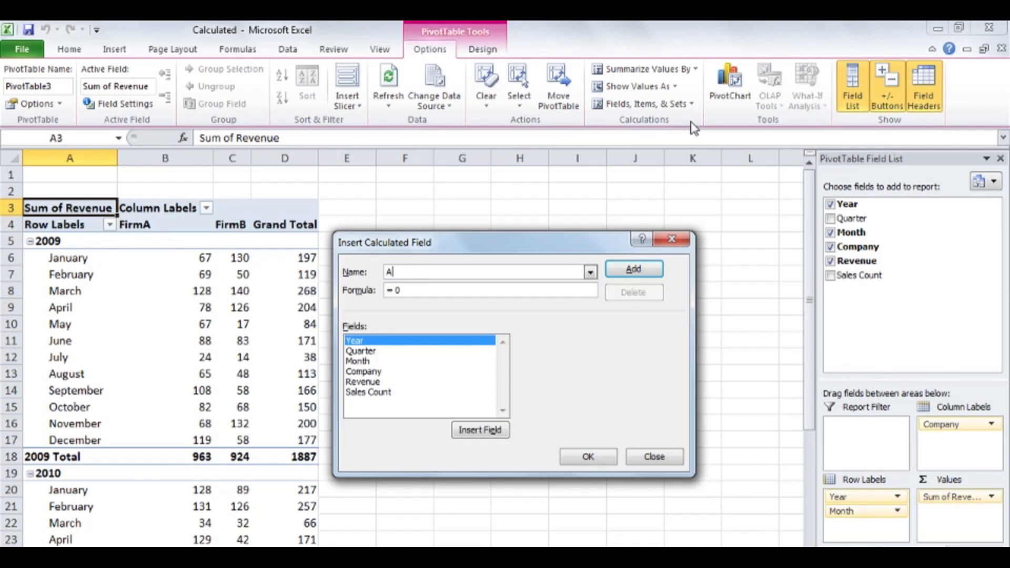
type("verage Sale")
Define the Average Sale formula as = Revenue/'Sales Count', add the field to the PivotTable, and show the source data sheet
left_click(456, 288)
key("BackSpace")
left_click(380, 382)
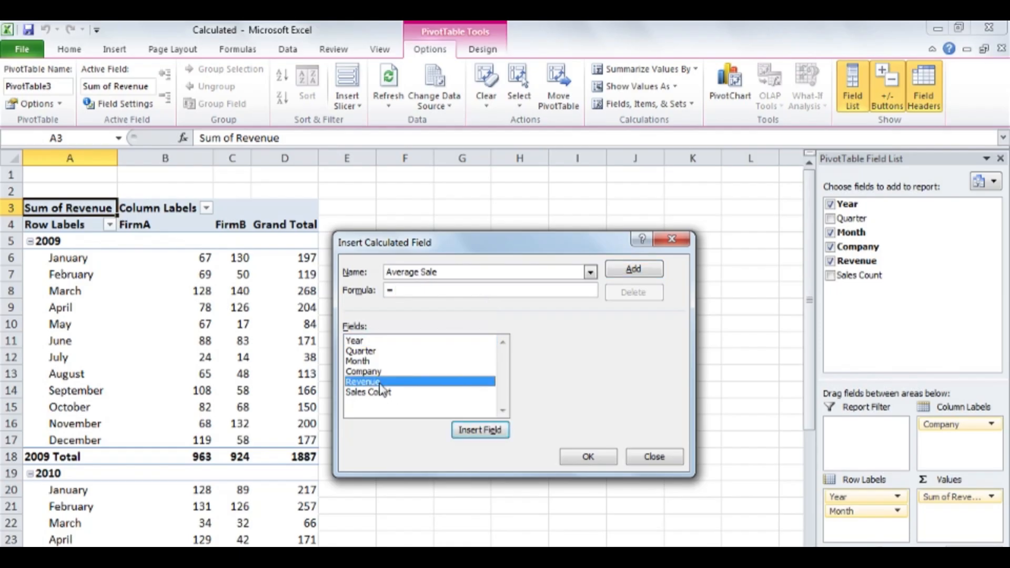
left_click(480, 429)
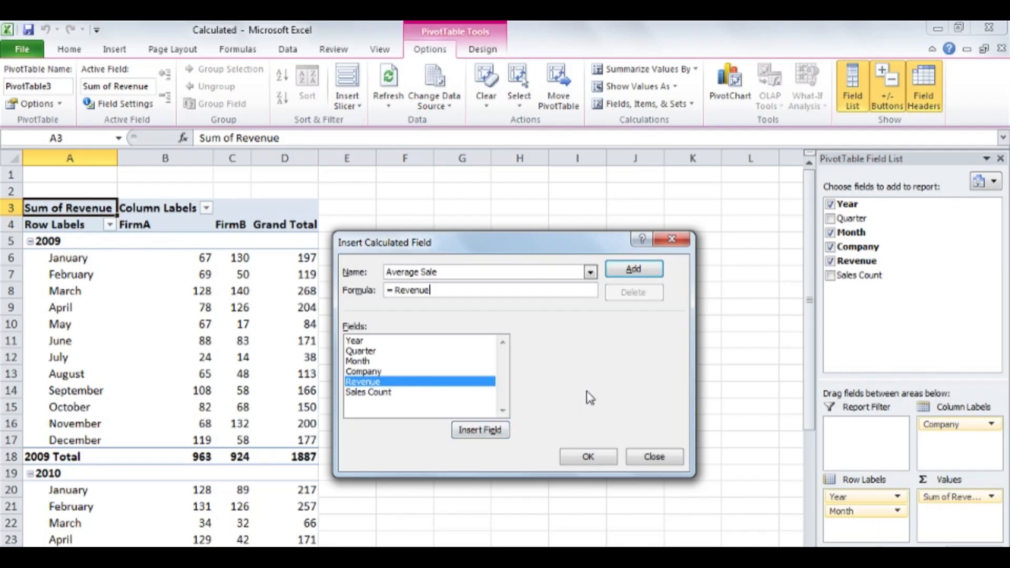
type("/")
left_click(440, 393)
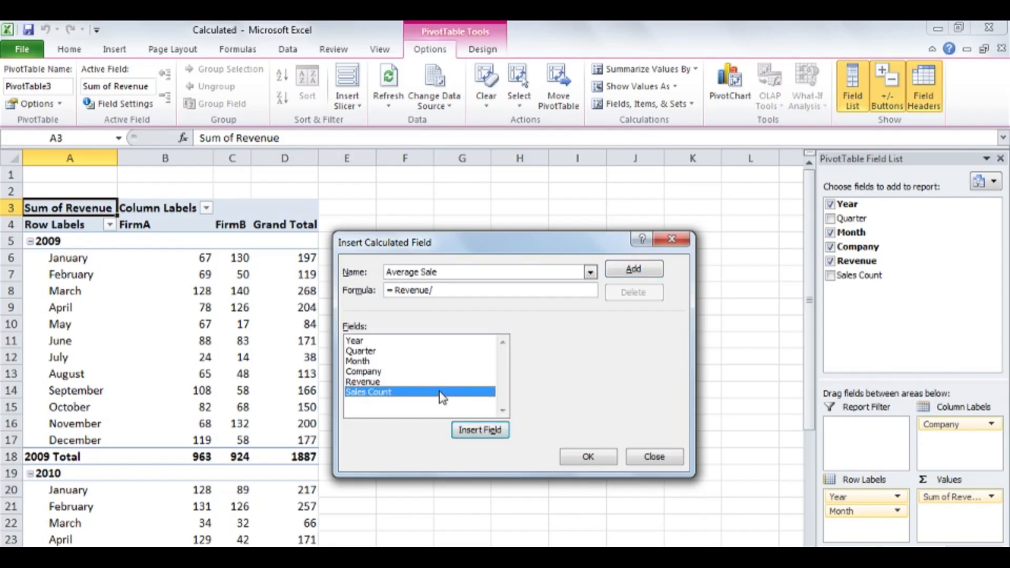
left_click(479, 430)
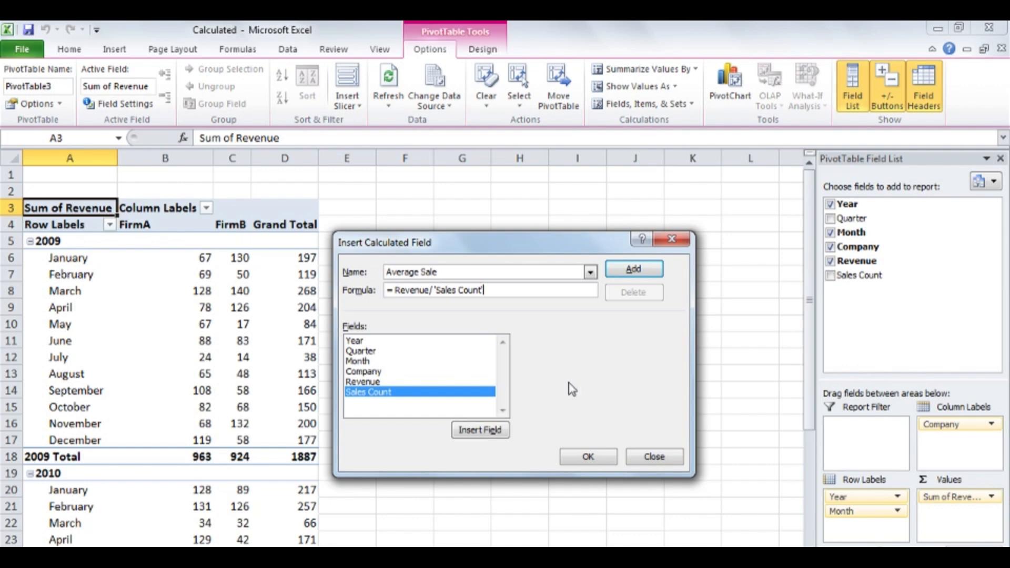
left_click(592, 457)
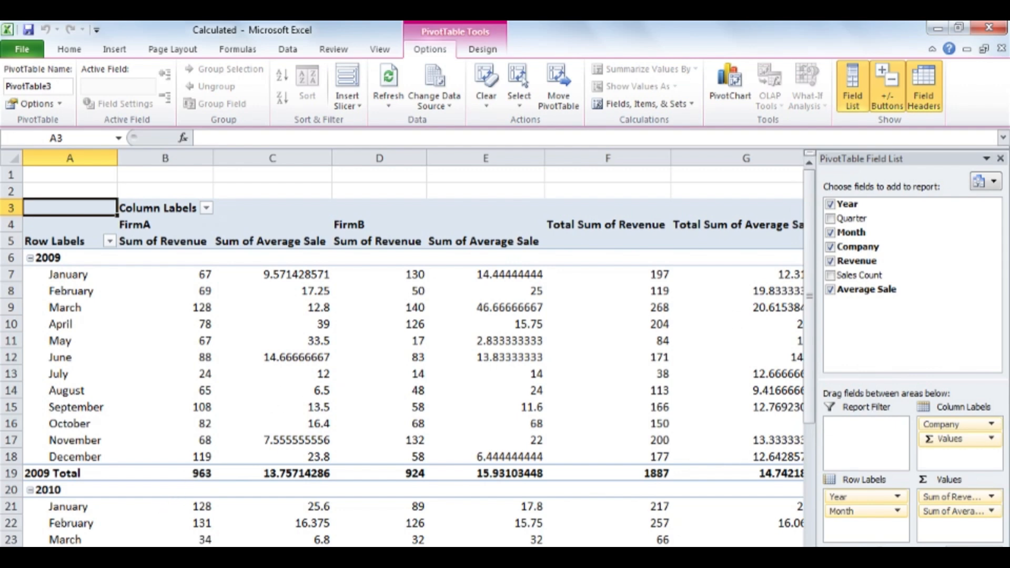
left_click(84, 556)
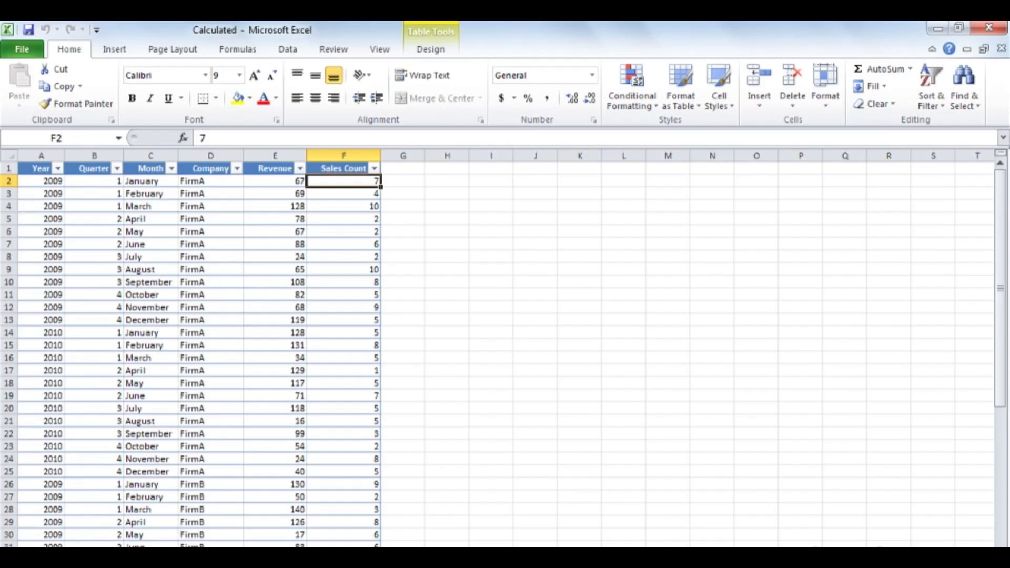
Leave the source data sheet, and collapse and re-expand the 2009 months in the Grouping workbook's PivotTable
left_click(174, 547)
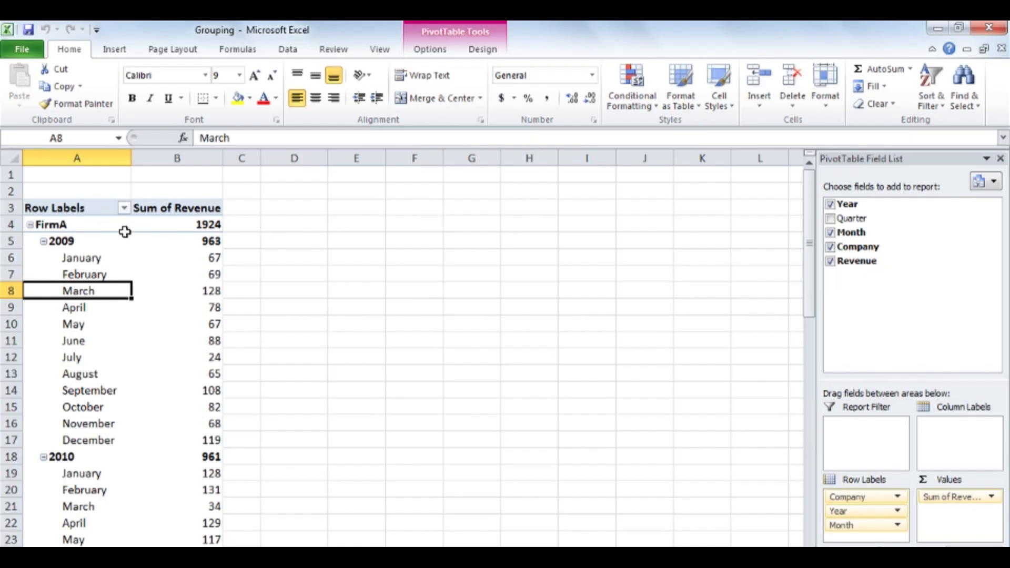
left_click(44, 242)
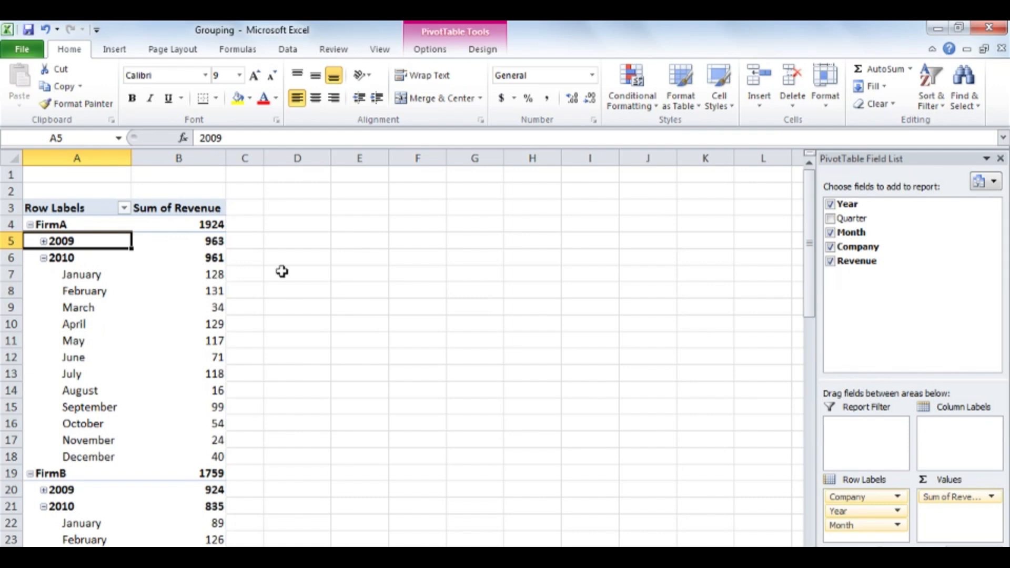
left_click(44, 241)
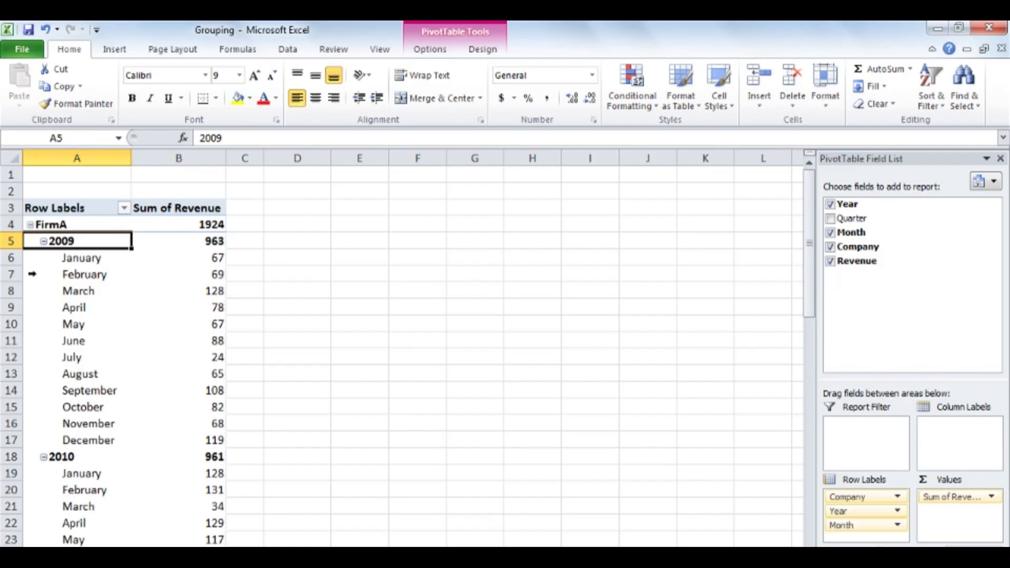
Group the February, March and April row items in the PivotTable, and collapse and re-expand the new group
left_click(32, 274)
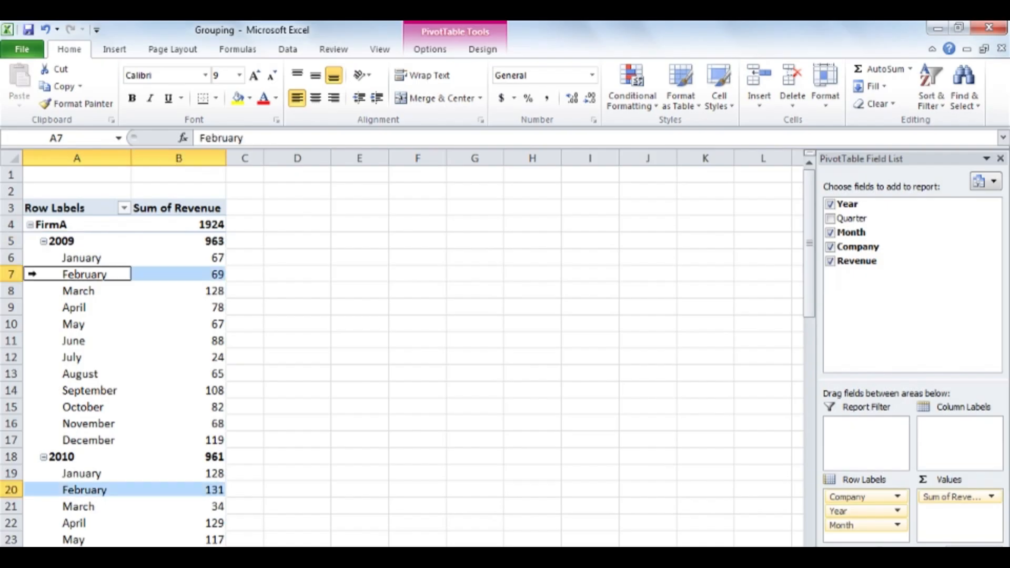
left_click_drag(32, 274, 33, 304)
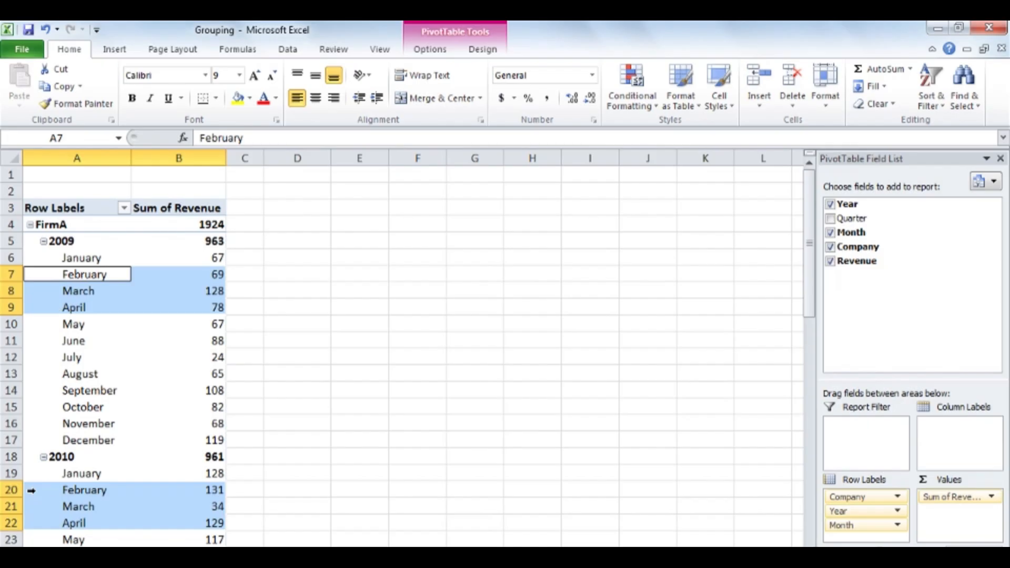
left_click(433, 52)
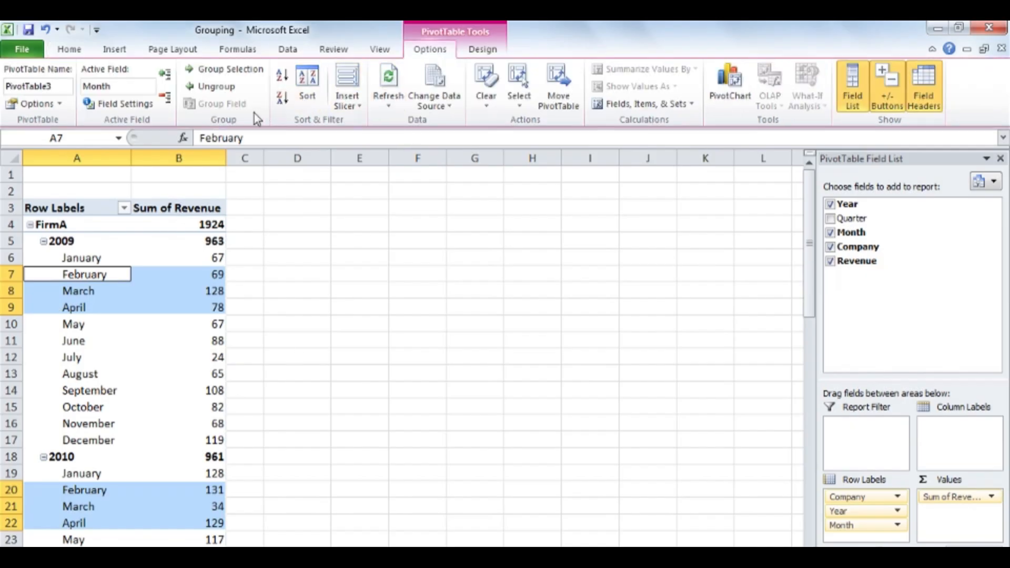
left_click(253, 73)
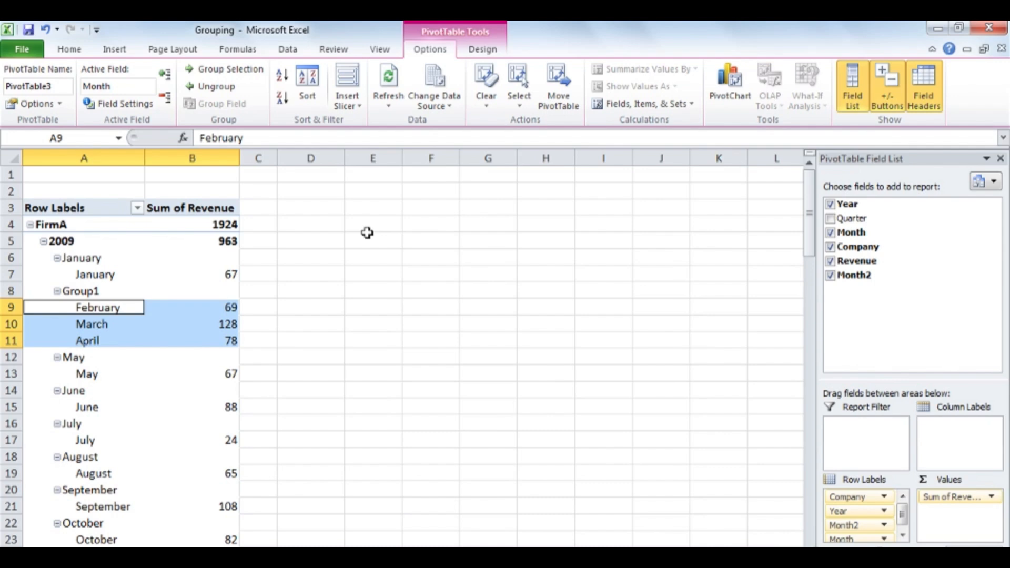
left_click(57, 291)
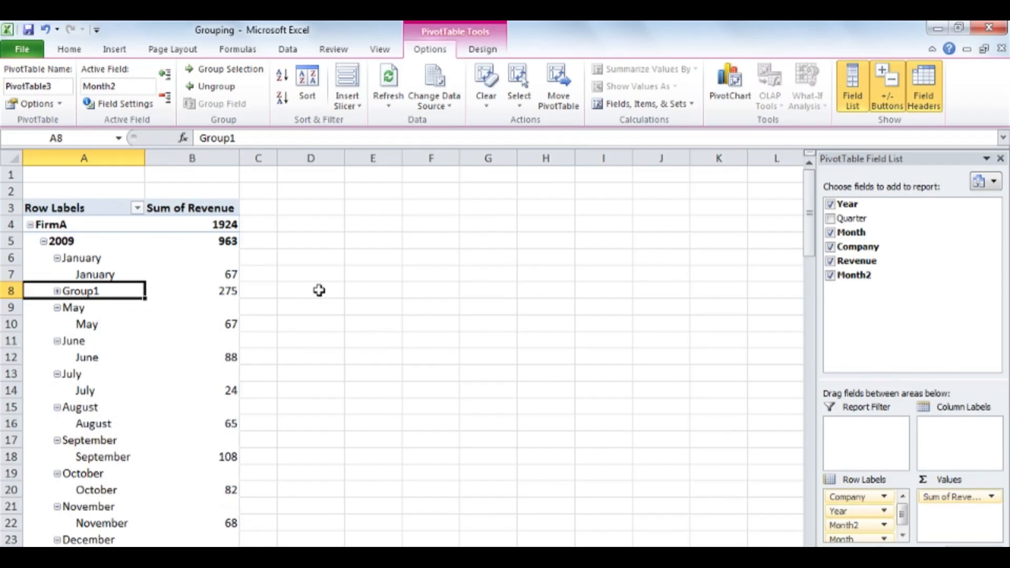
left_click(57, 291)
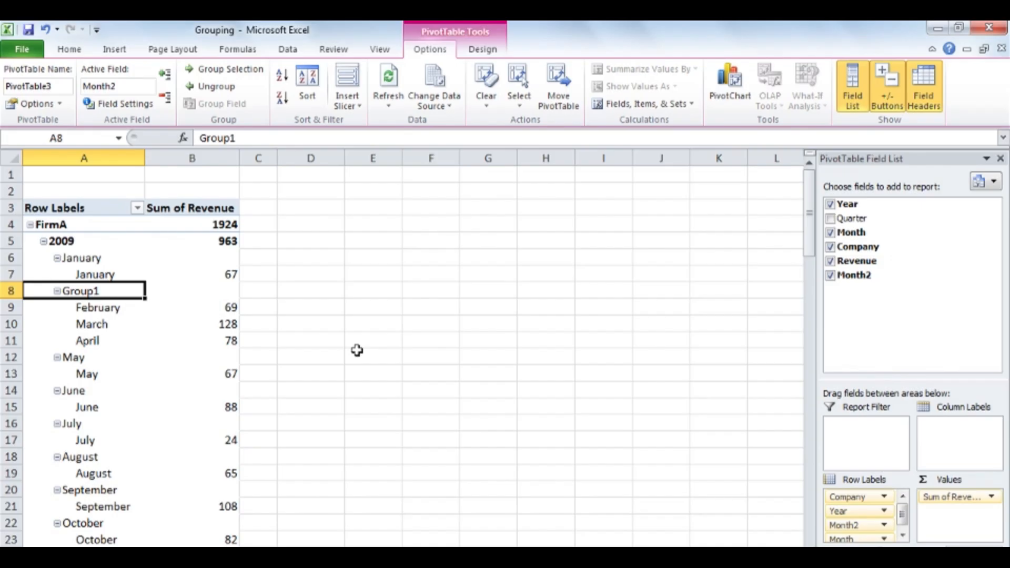
Rename the group of February, March and April as Sale Months
left_click(250, 136)
left_click_drag(250, 136, 195, 138)
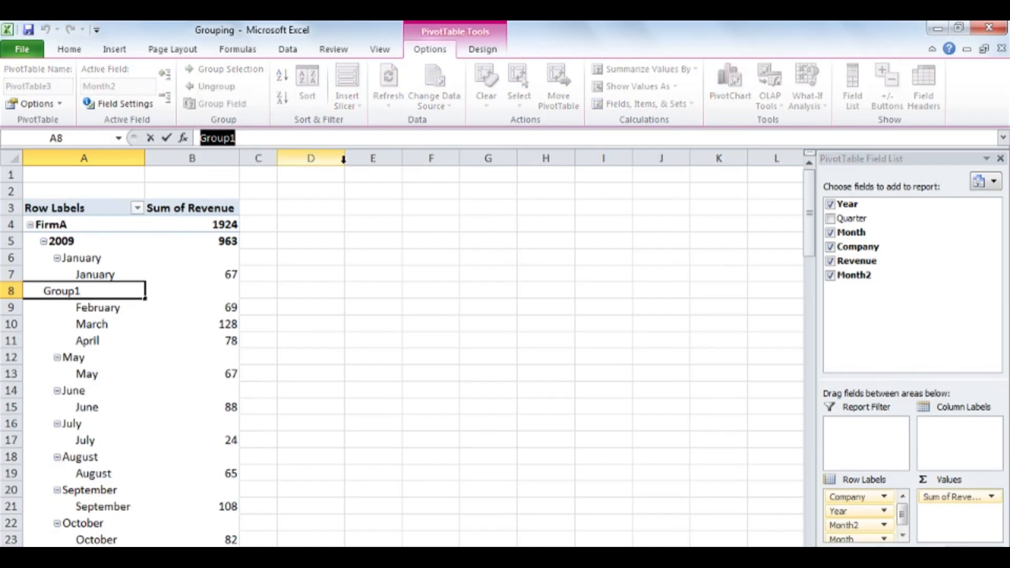
type("Sale")
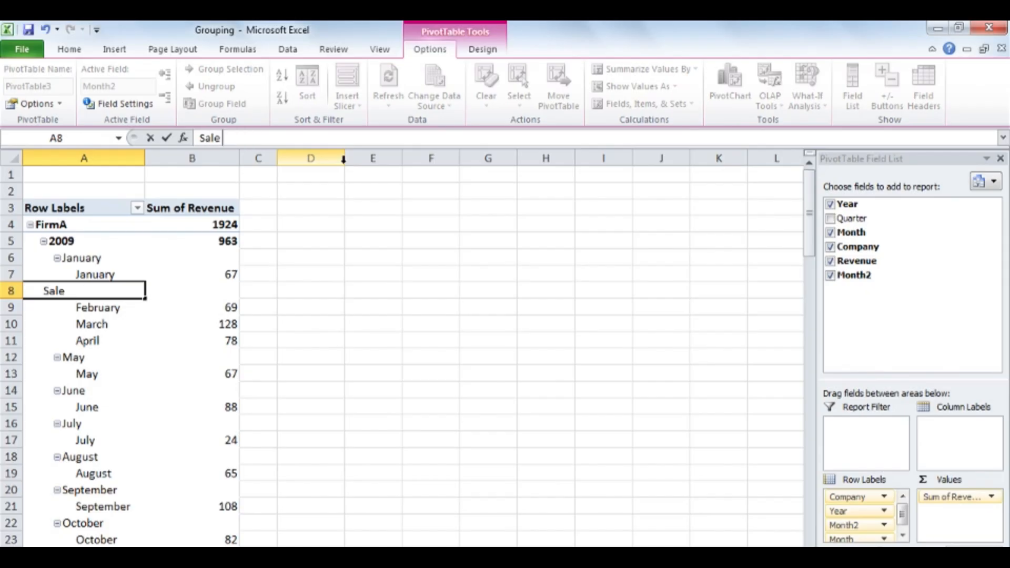
type(" Months")
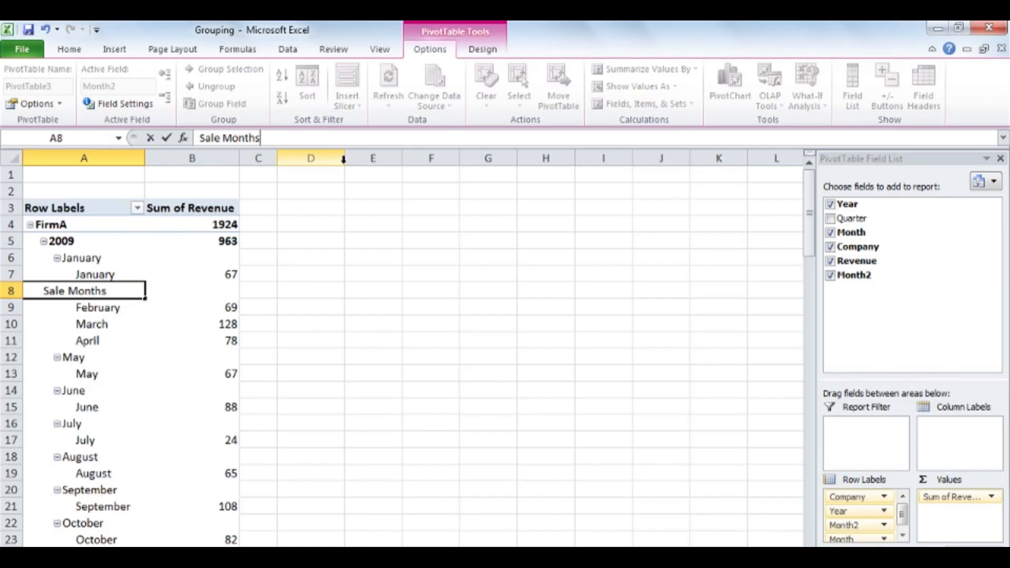
key("Return")
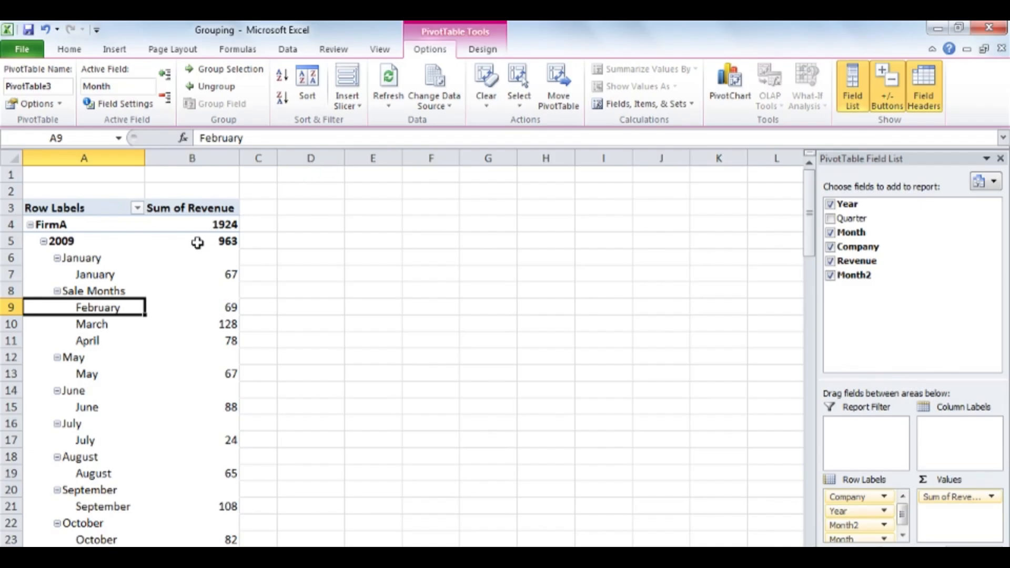
Collapse and re-expand the Sale Months group, and ungroup it
double_click(113, 291)
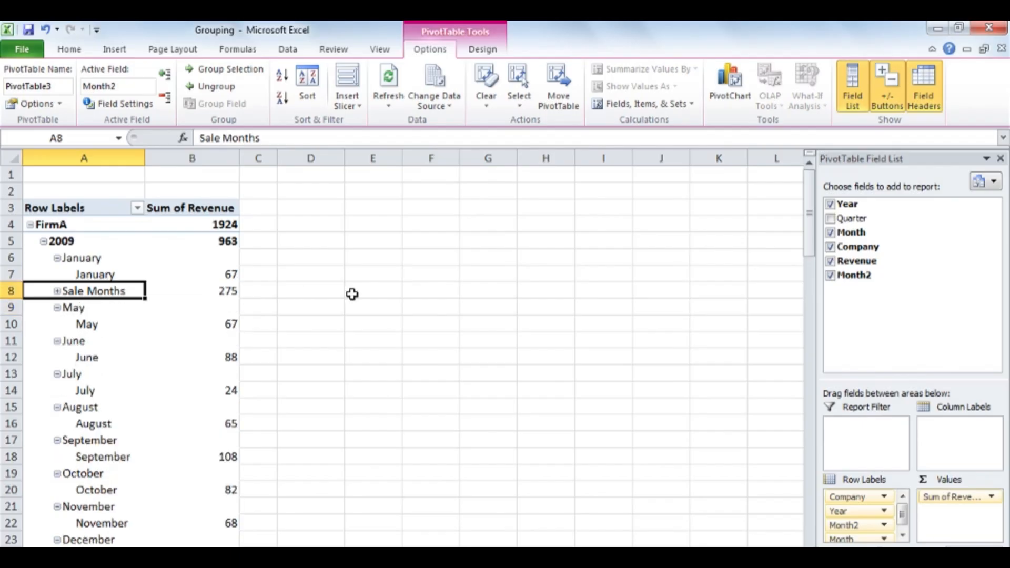
double_click(125, 294)
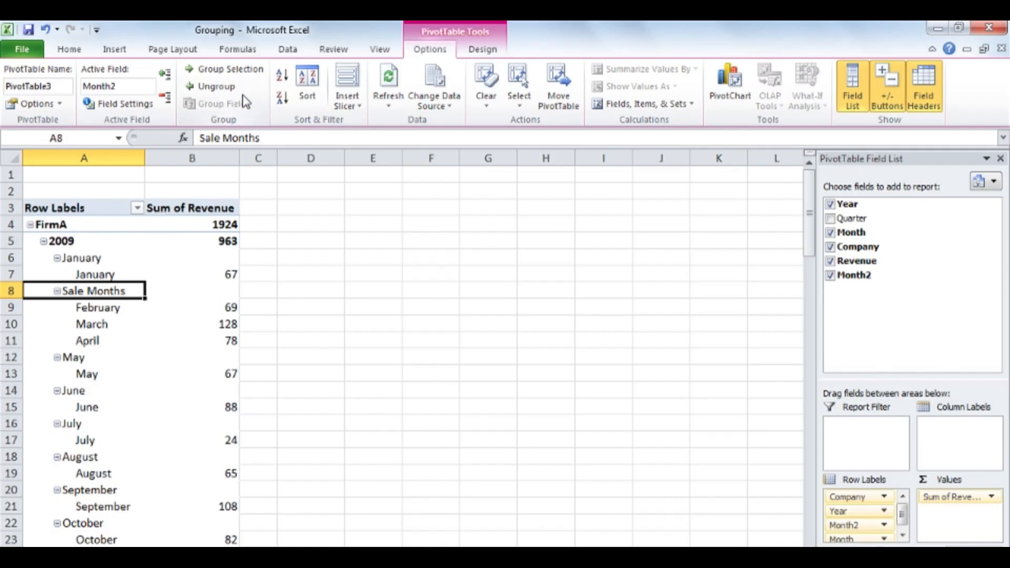
left_click(214, 86)
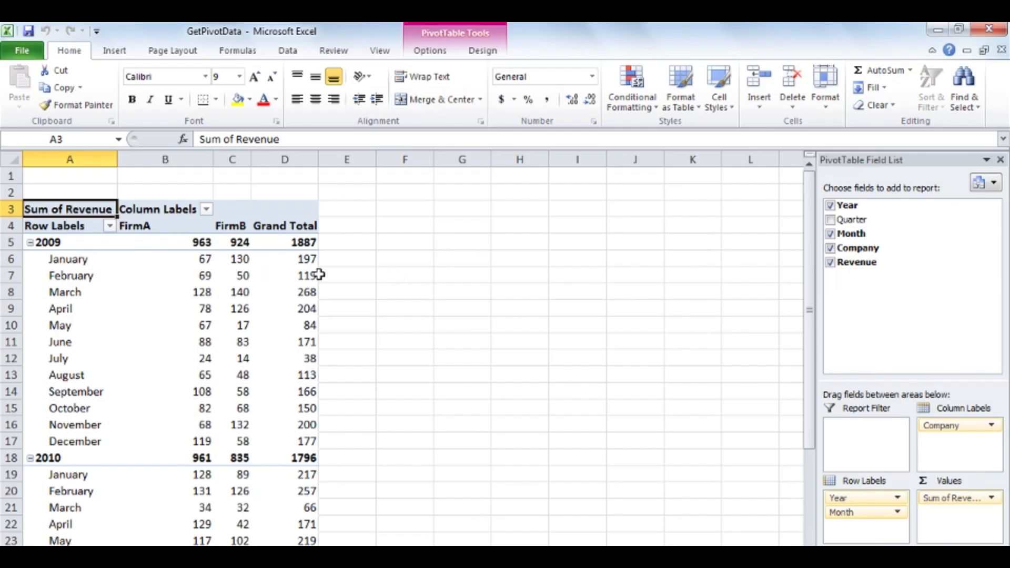
In cell F1 of the GetPivotData workbook, enter a SUM formula that references FirmB's January 2009 revenue in the PivotTable through GETPIVOTDATA
left_click(240, 259)
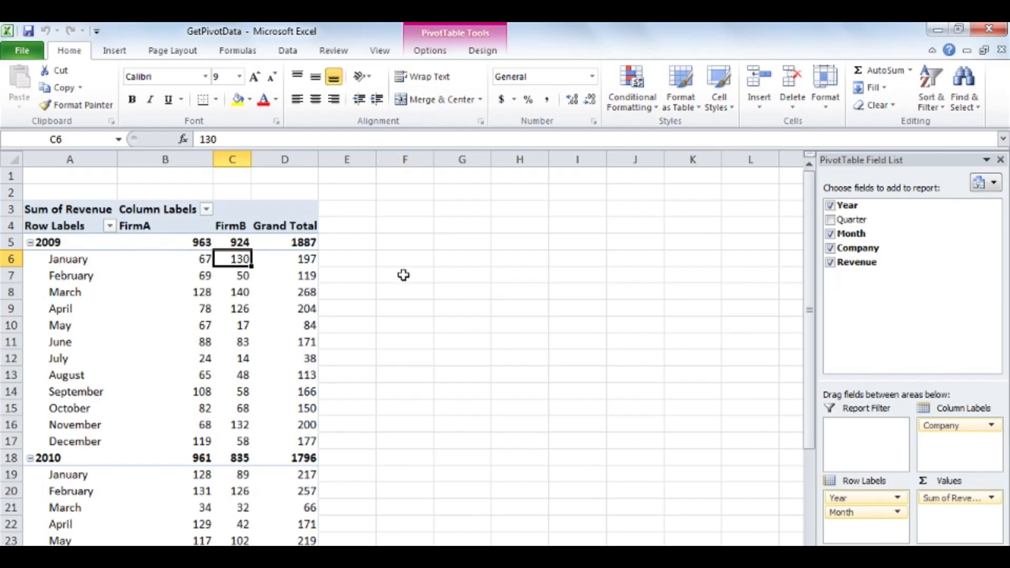
left_click(404, 177)
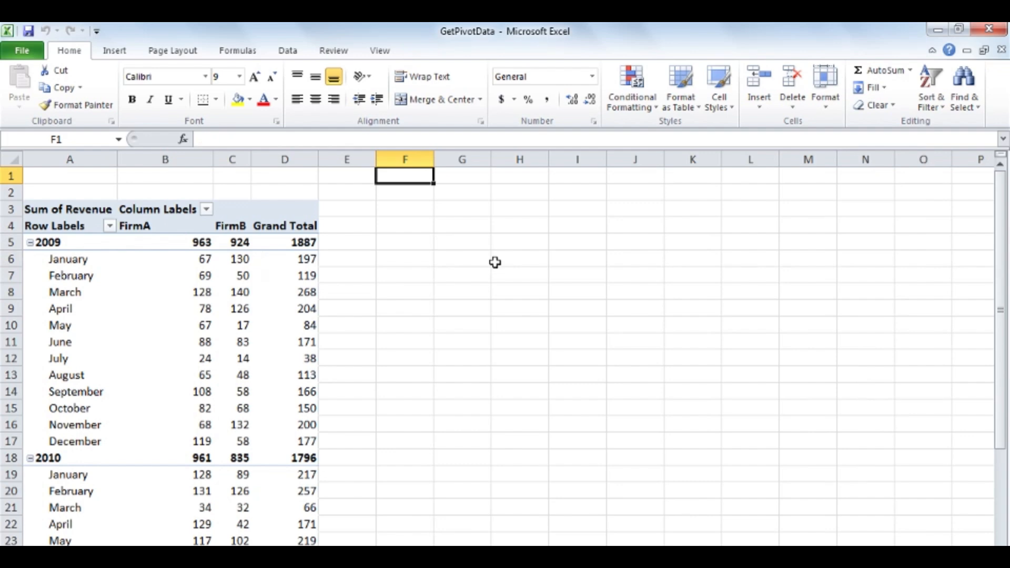
type("=")
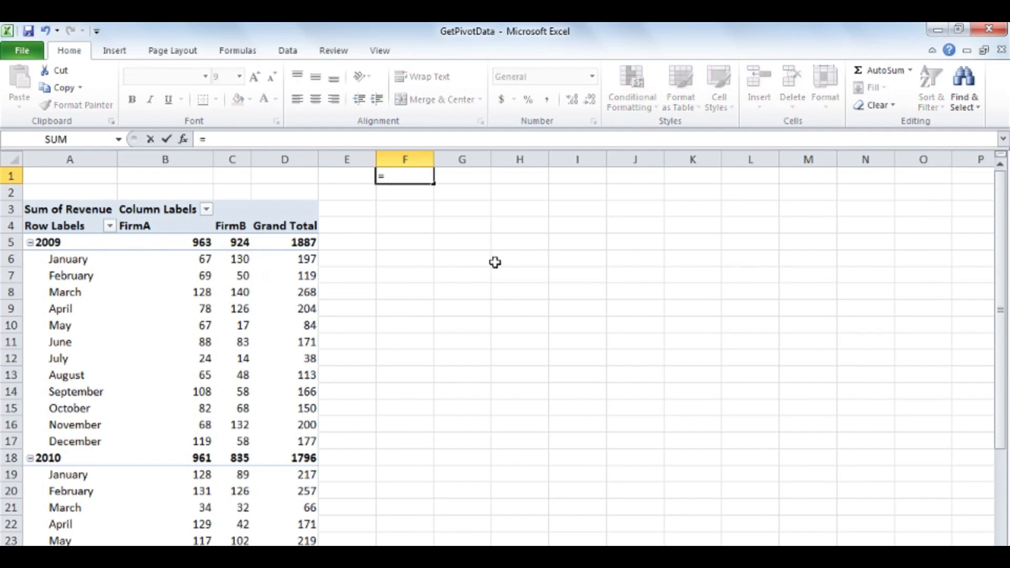
type("sum")
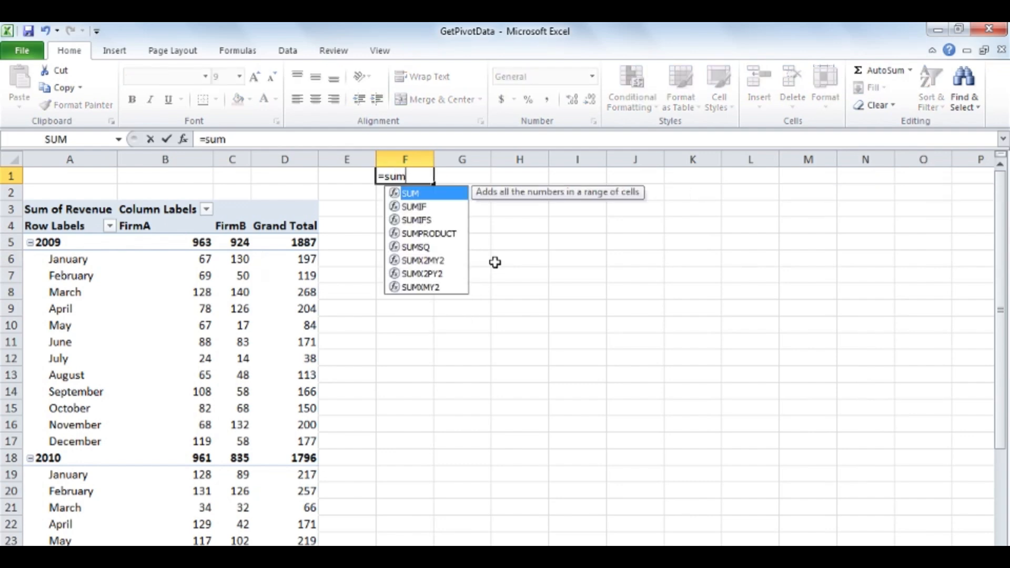
type("(")
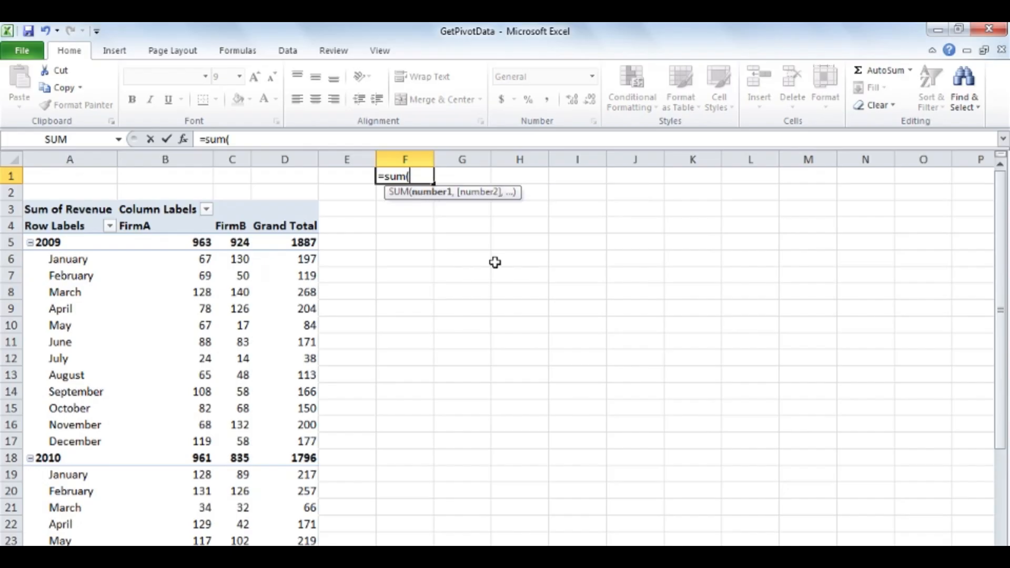
left_click(239, 259)
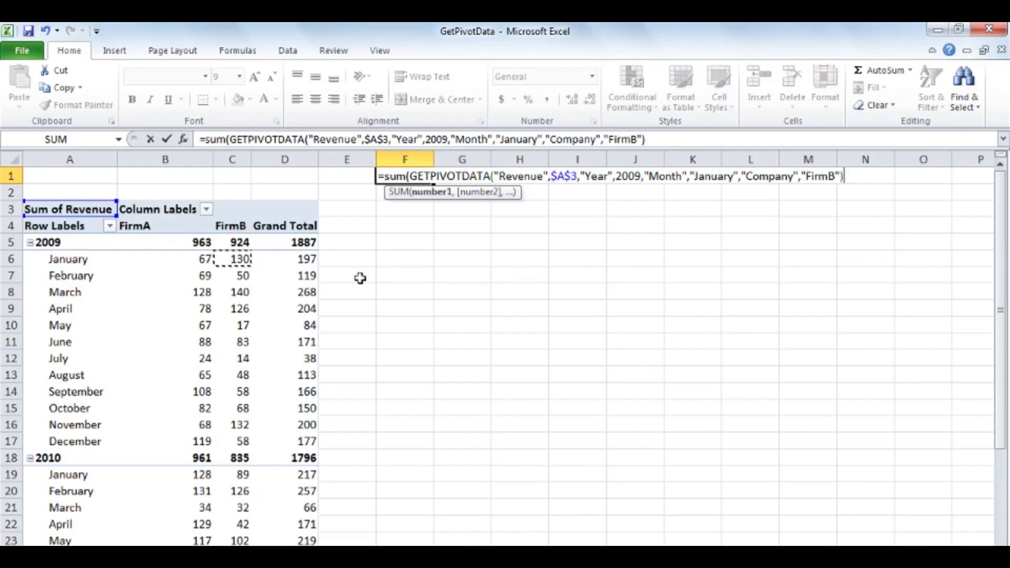
type(")")
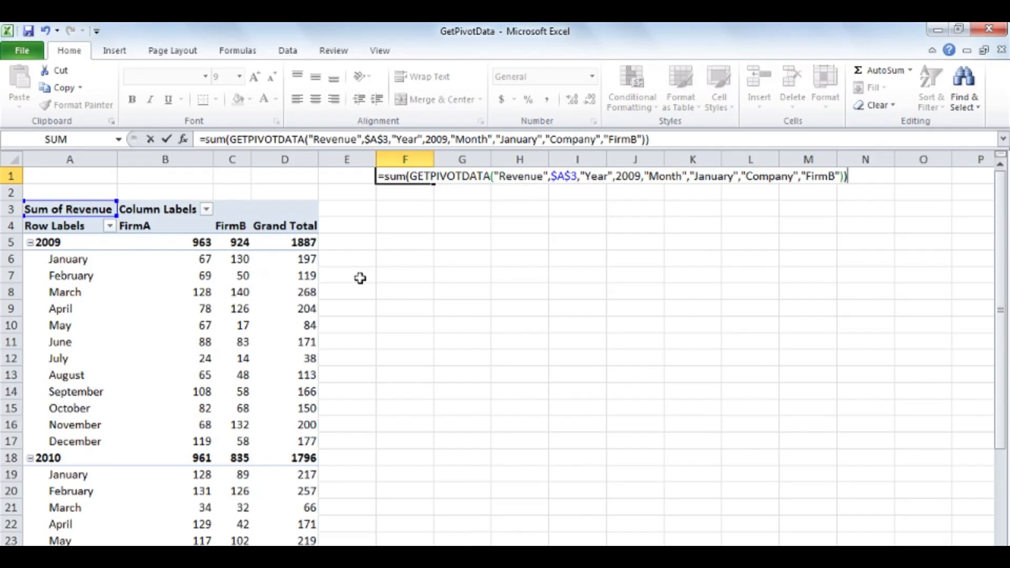
key("Return")
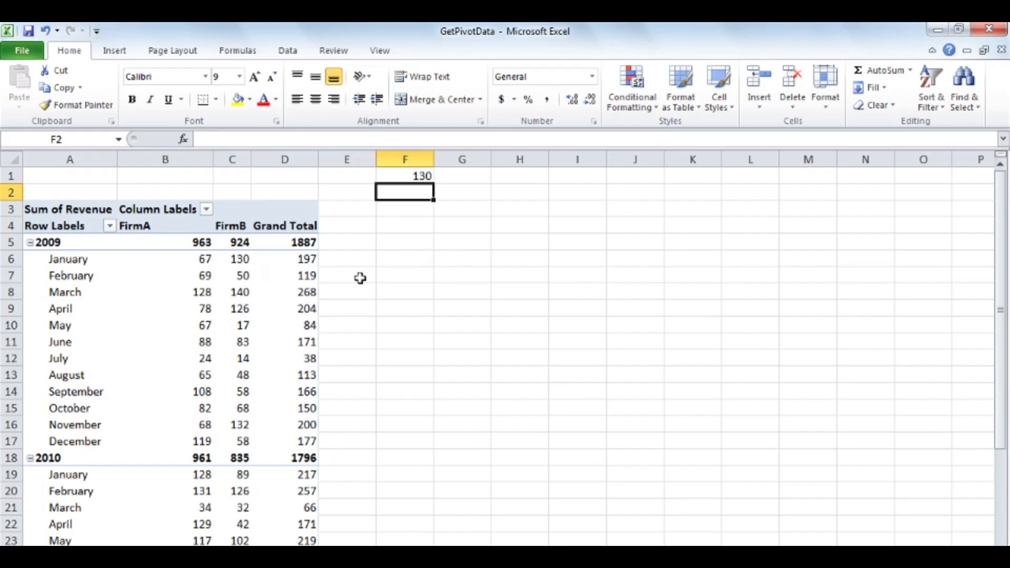
Move the Company field from the column labels to the row labels below Month, and select FirmB's January 2009 revenue
left_click(247, 259)
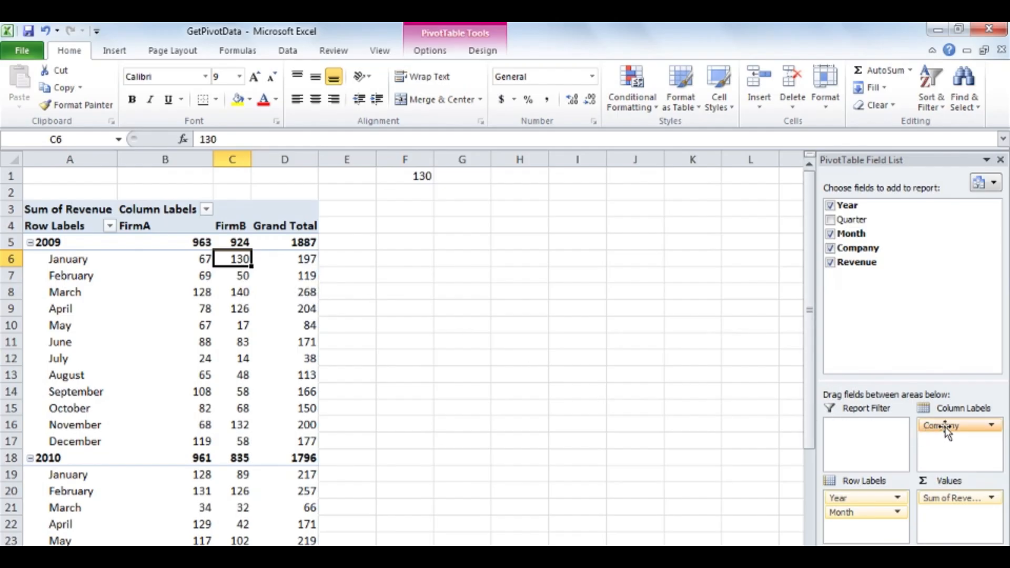
left_click_drag(947, 429, 888, 528)
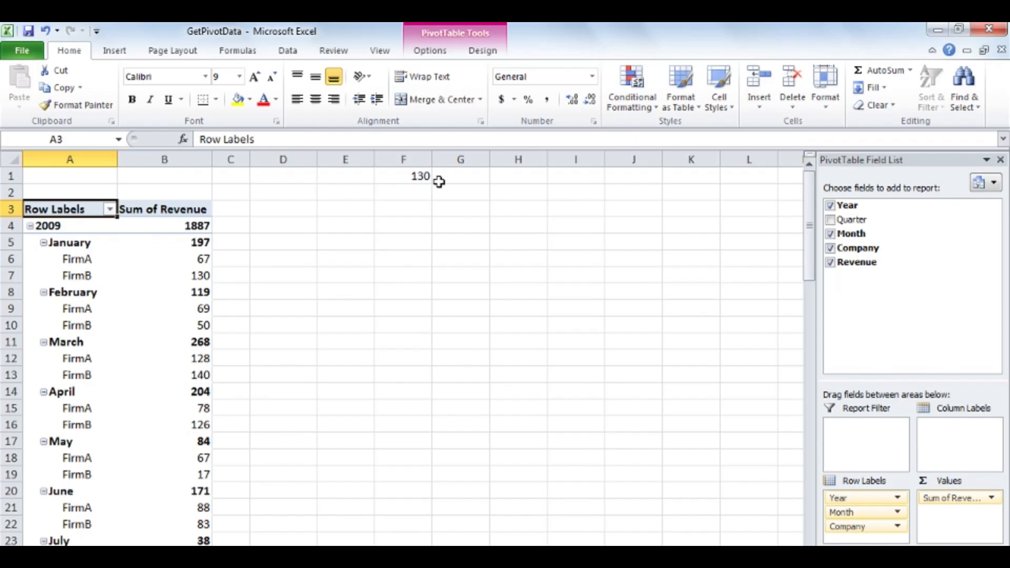
left_click(202, 273)
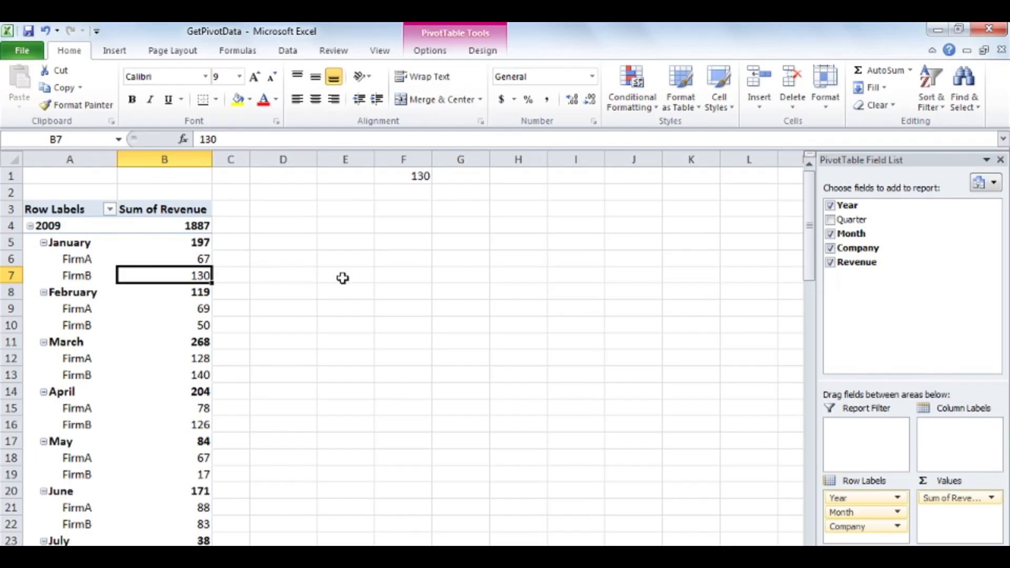
Move the Company field from the row labels to the column labels and select FirmB's January 2009 revenue
left_click_drag(860, 528, 948, 444)
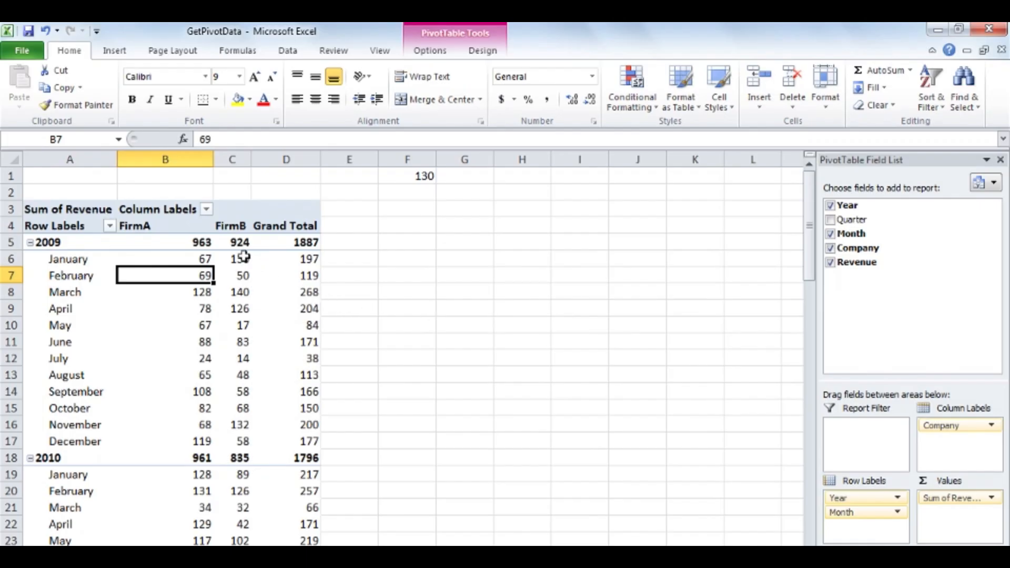
left_click(243, 258)
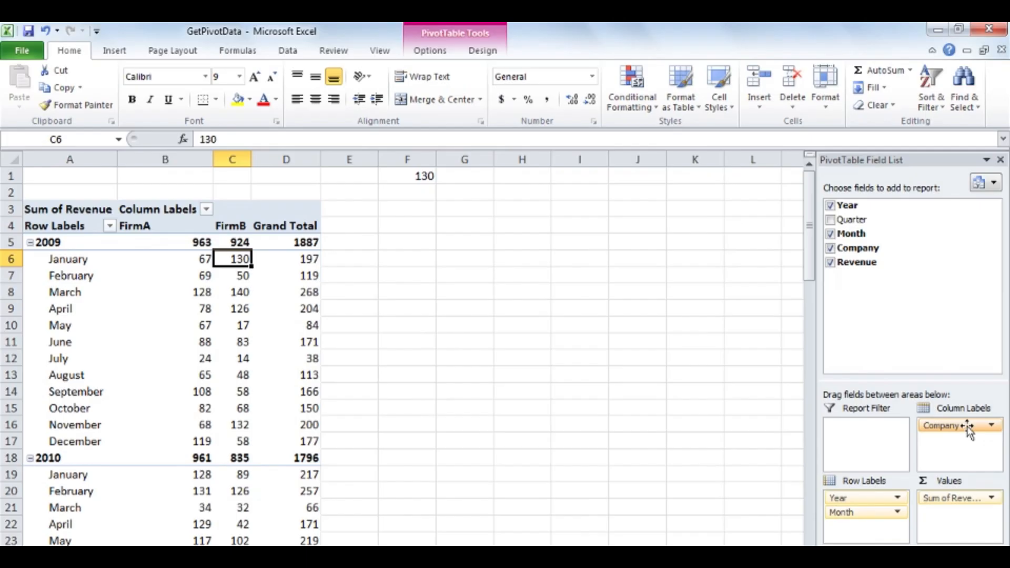
Remove the Company field from the PivotTable and add it back to the column labels
left_click_drag(969, 431, 952, 339)
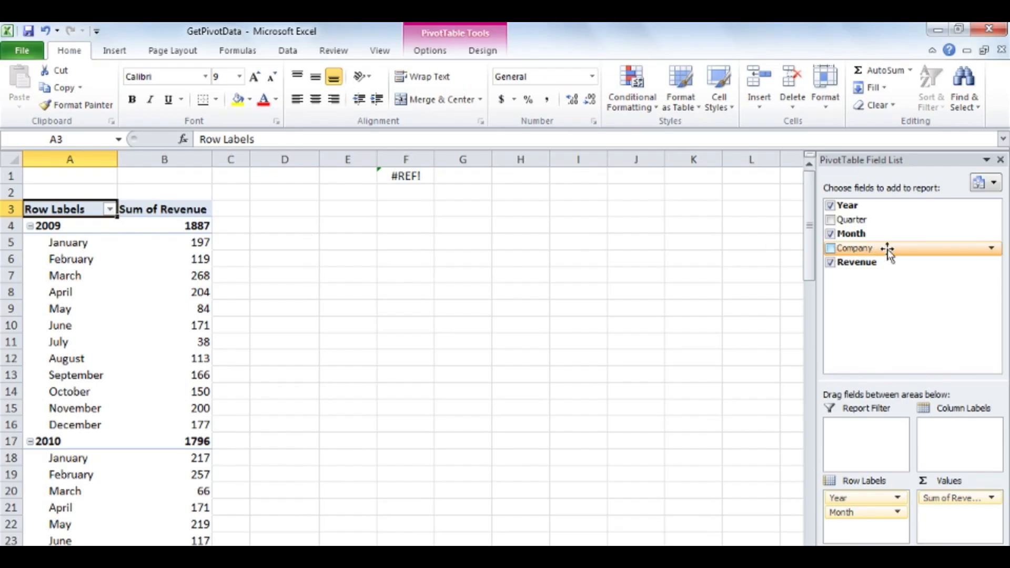
left_click_drag(888, 251, 950, 429)
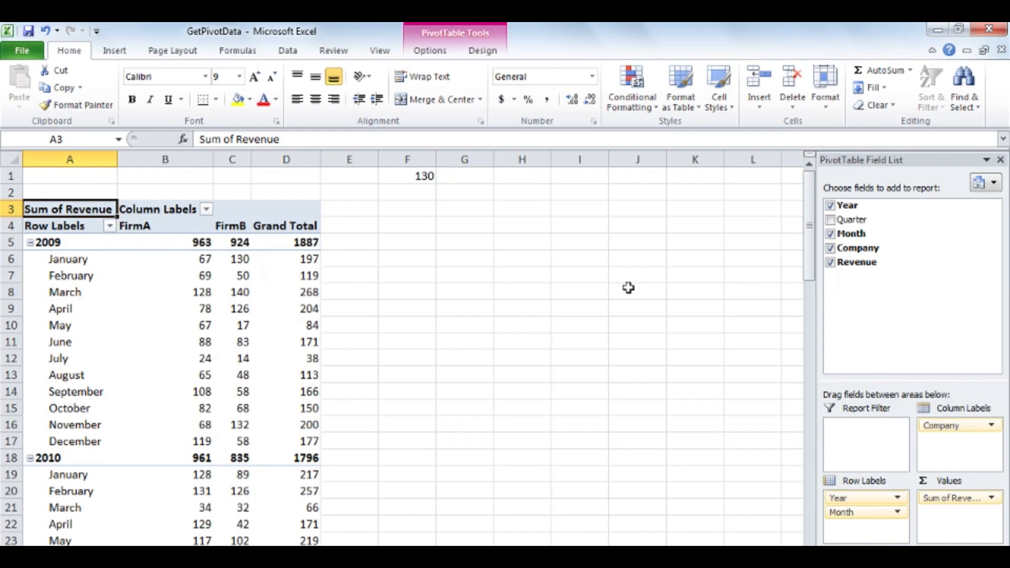
Check the setting for using GetPivotData functions in PivotTable references in the program's formula options, and leave the options without changes
left_click(23, 52)
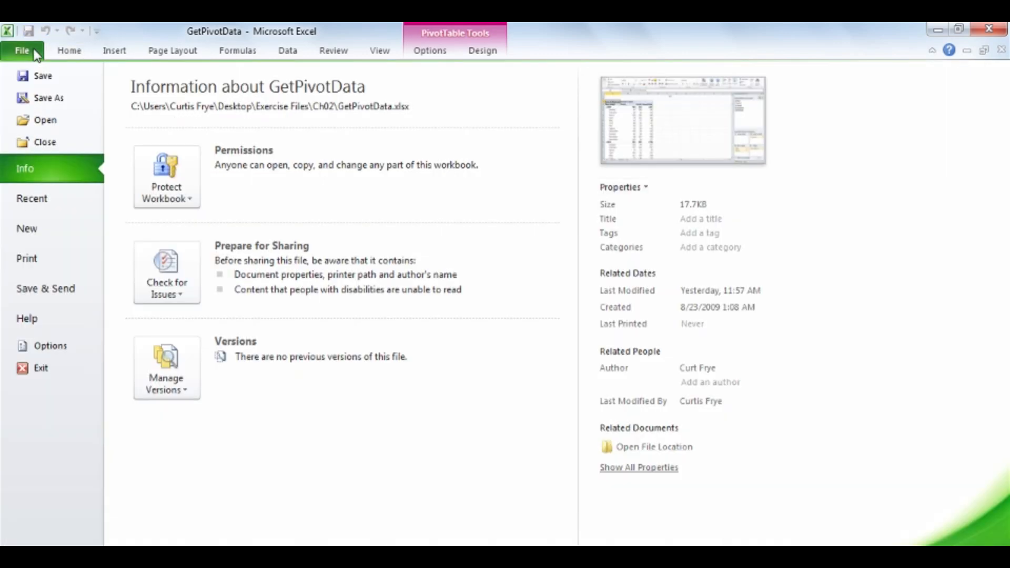
left_click(71, 348)
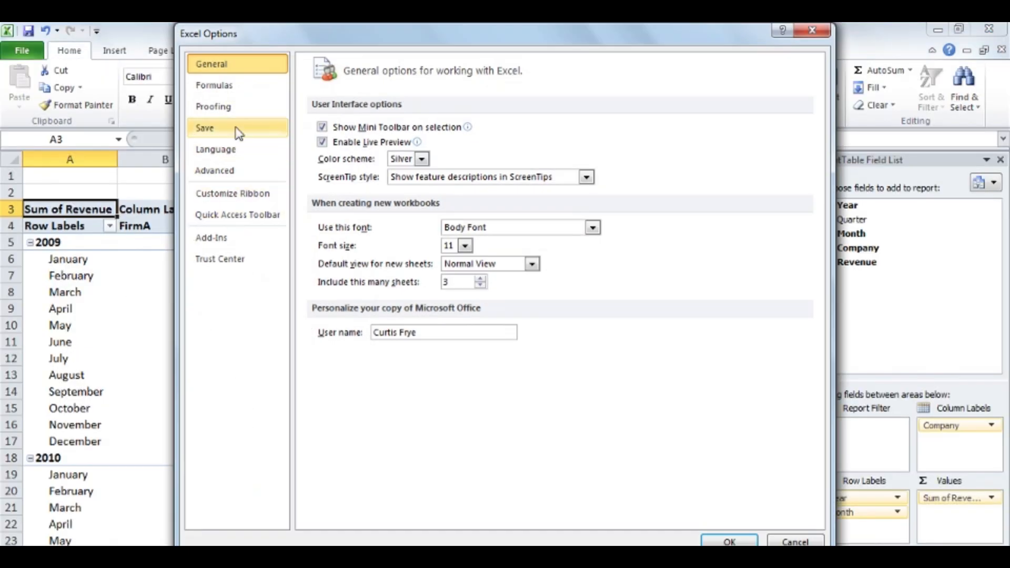
left_click(246, 92)
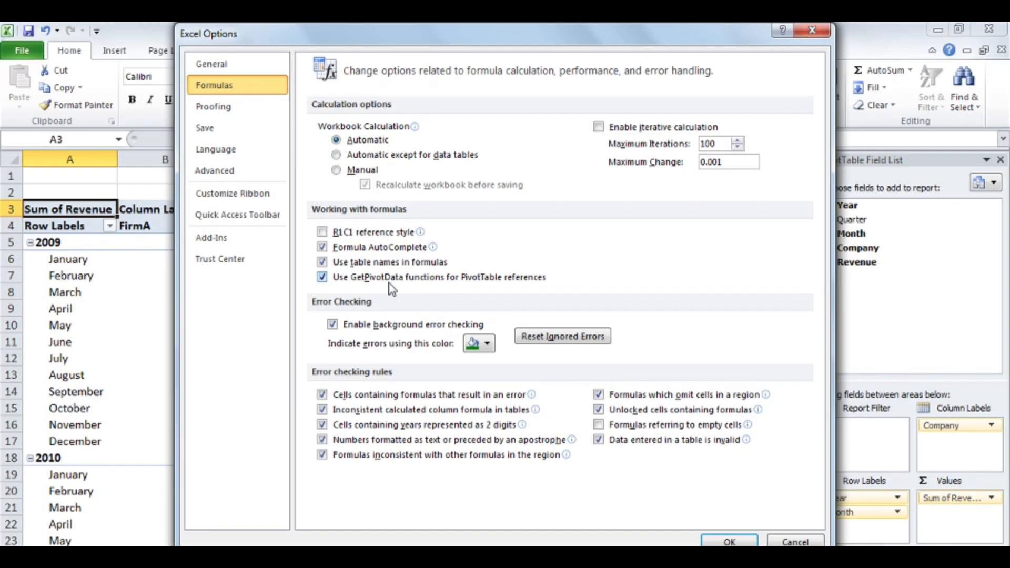
left_click(789, 538)
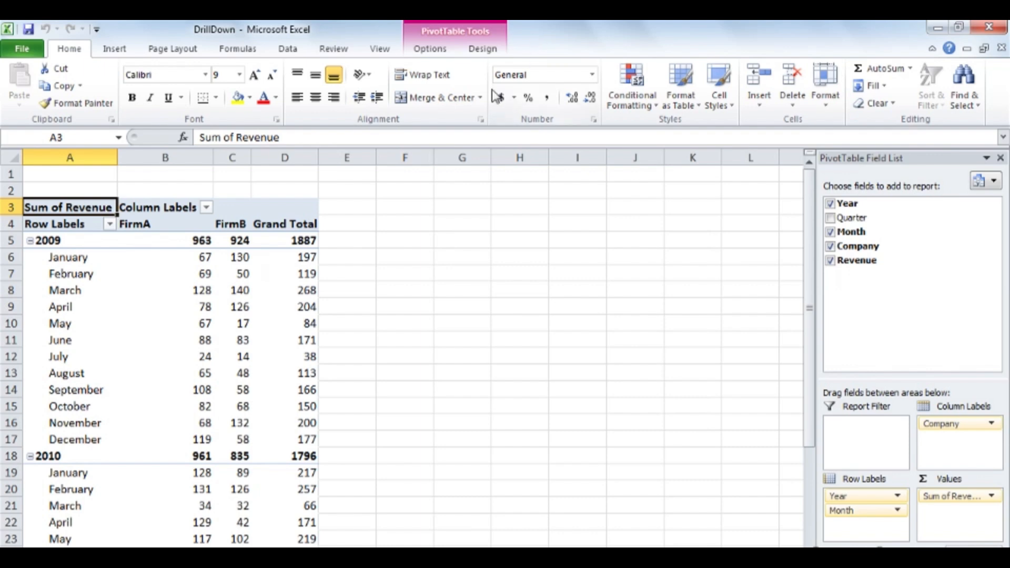
Drill down into FirmA's March 2009 revenue on a separate sheet, and delete that detail sheet
left_click(205, 288)
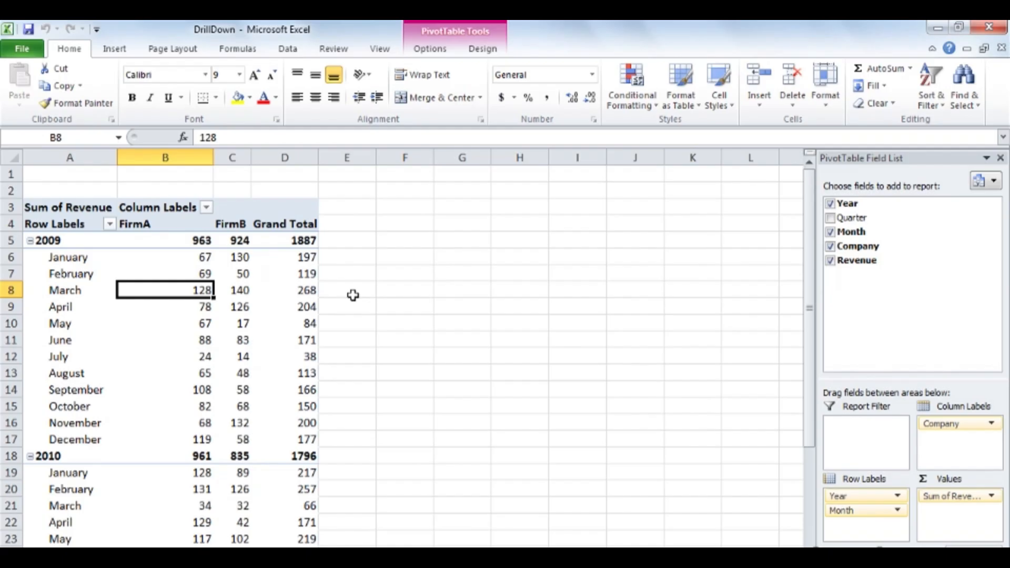
double_click(187, 290)
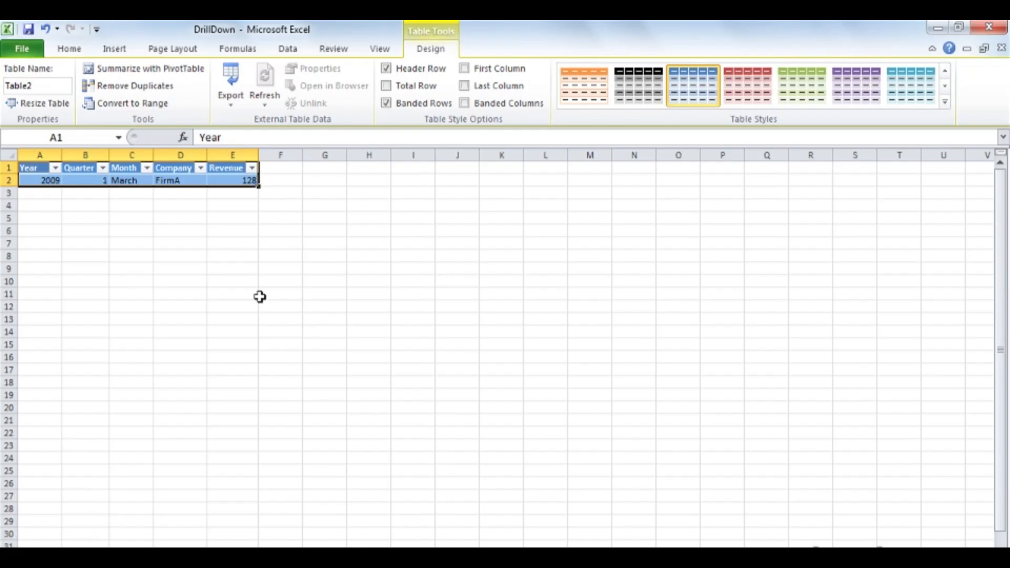
key("alt+e")
key("l")
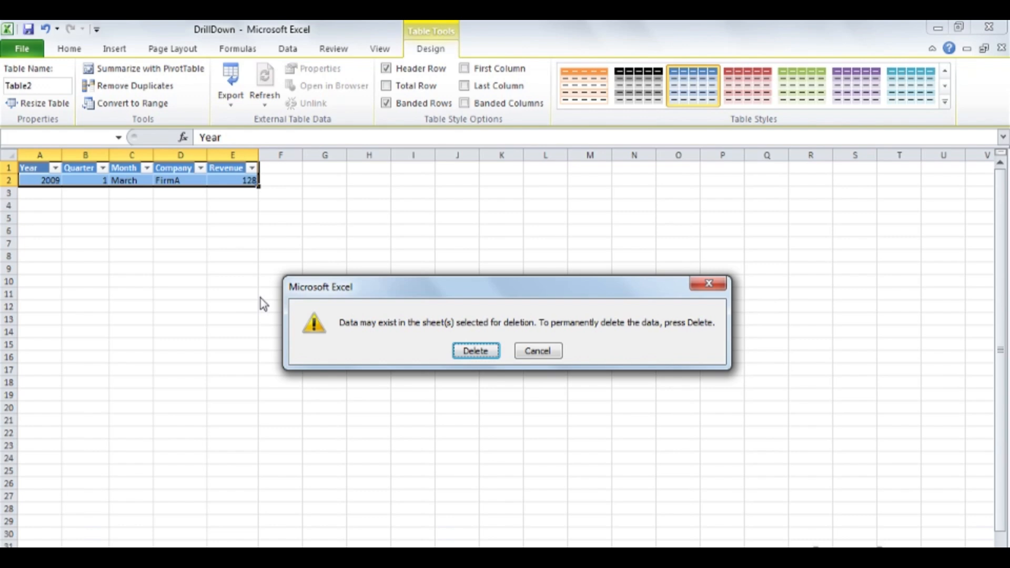
left_click(476, 351)
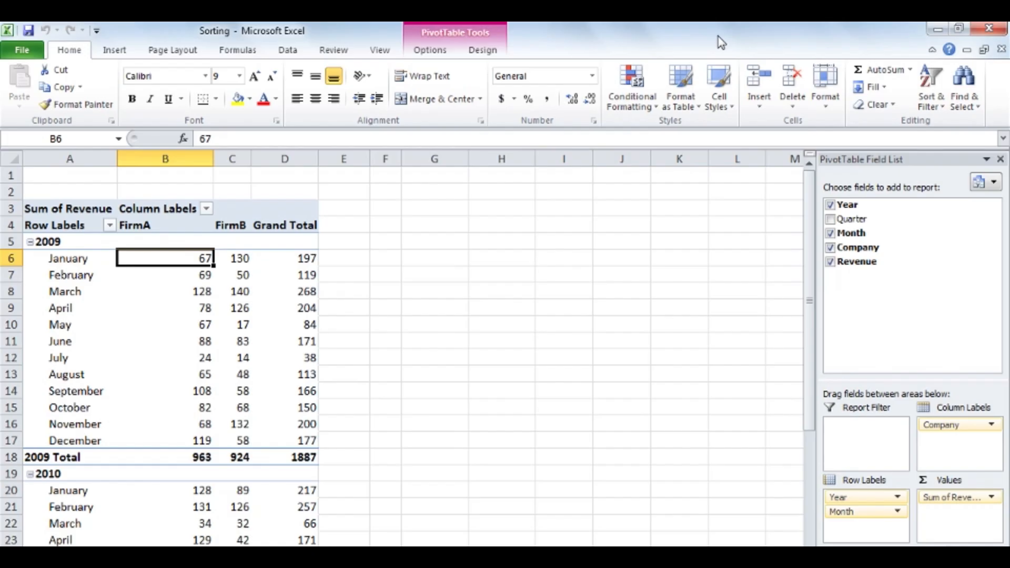
Sort the months within each year by FirmB revenue from largest to smallest
left_click(244, 260)
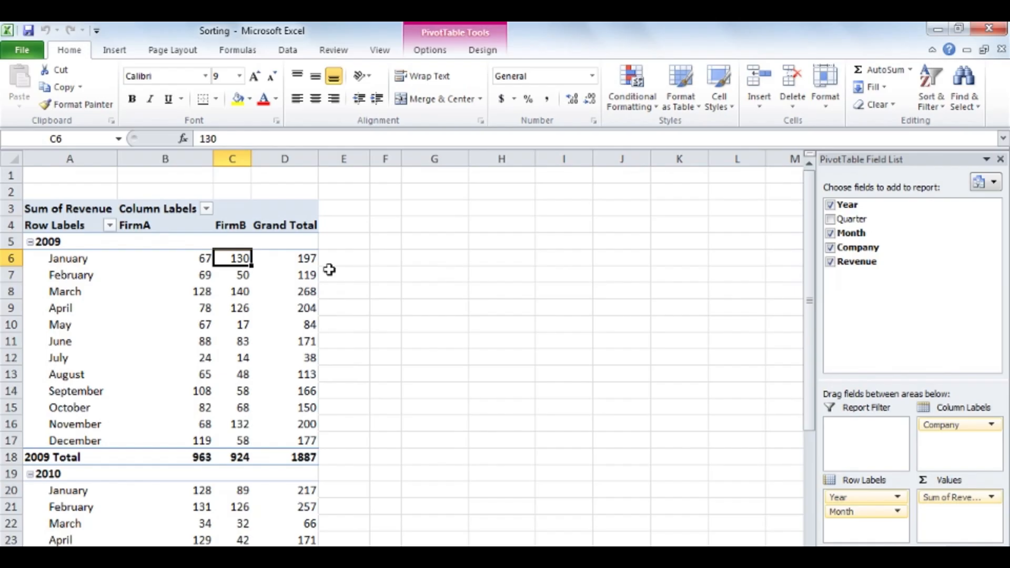
left_click(438, 54)
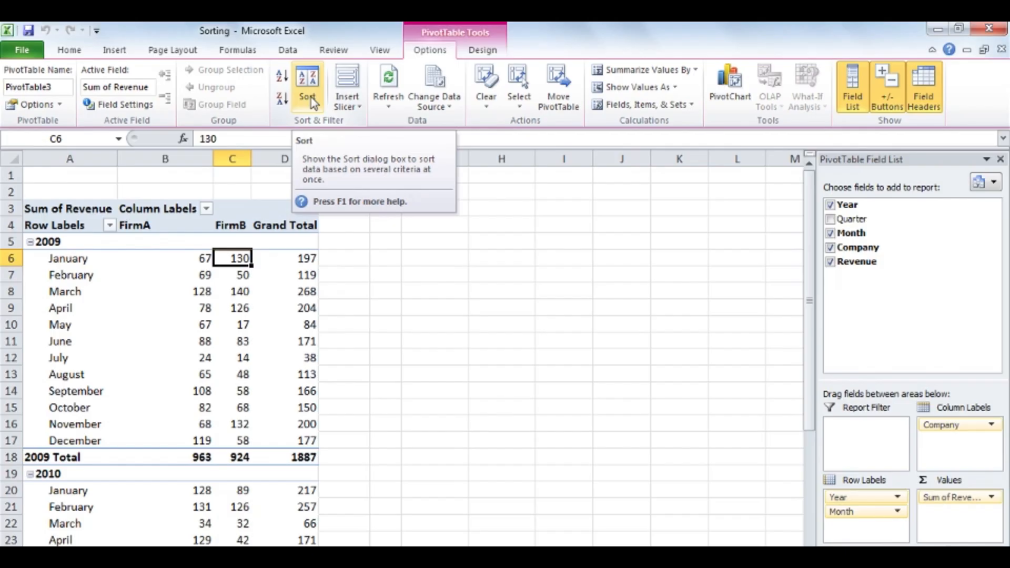
left_click(282, 103)
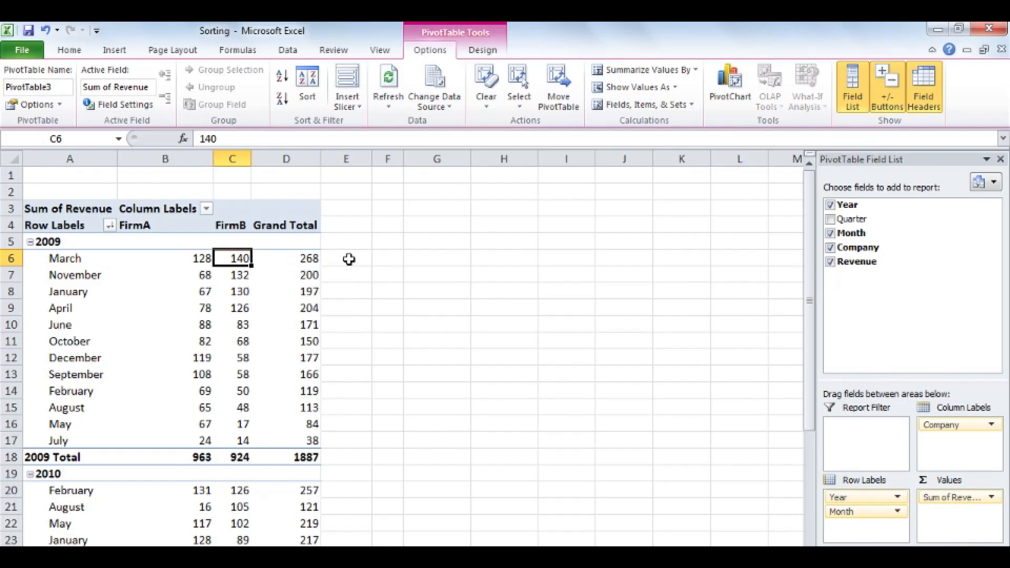
Sort the months by FirmA revenue from smallest to largest, and undo both revenue sorts
left_click(201, 274)
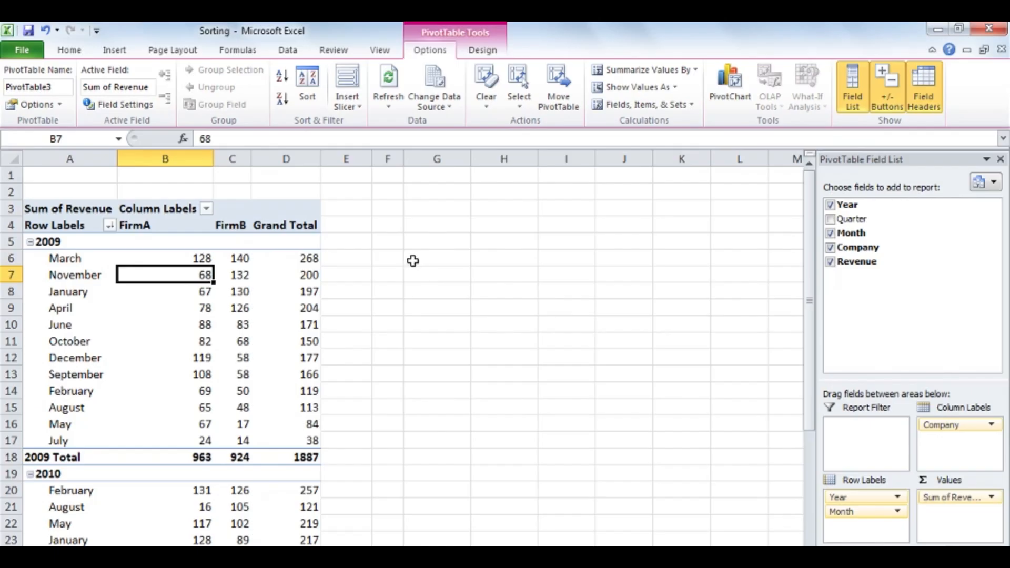
left_click(282, 81)
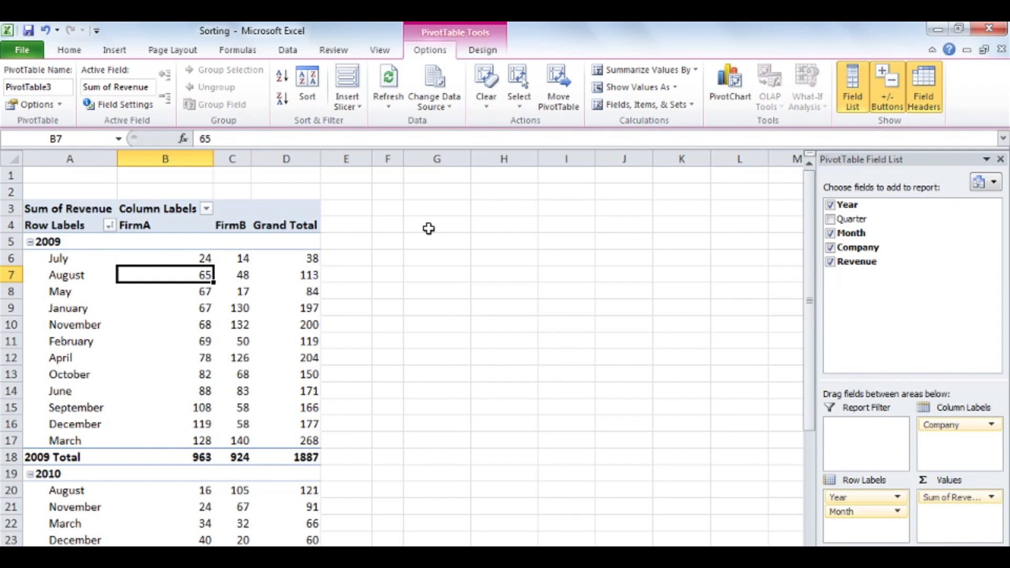
key("ctrl+z")
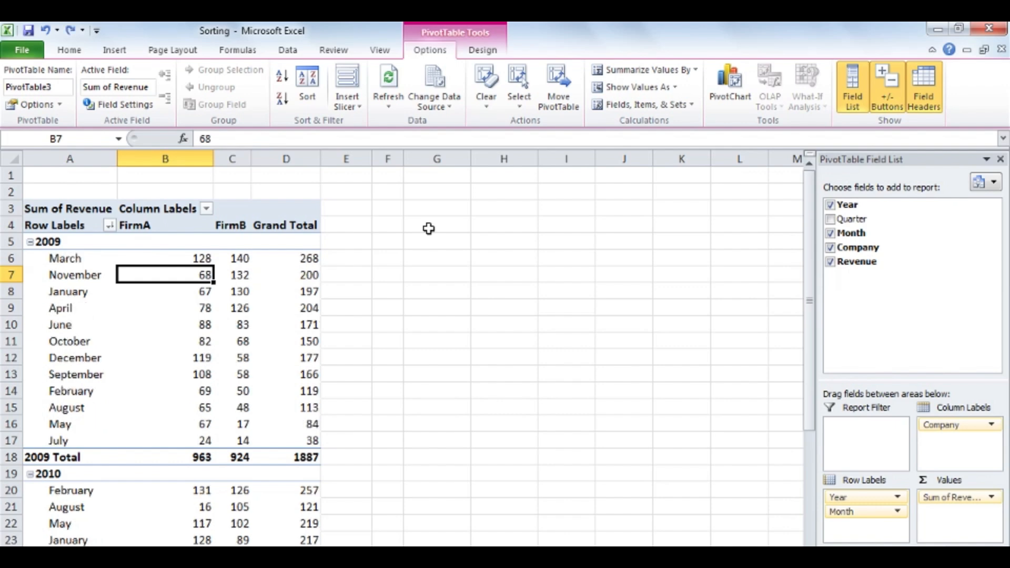
key("ctrl+z")
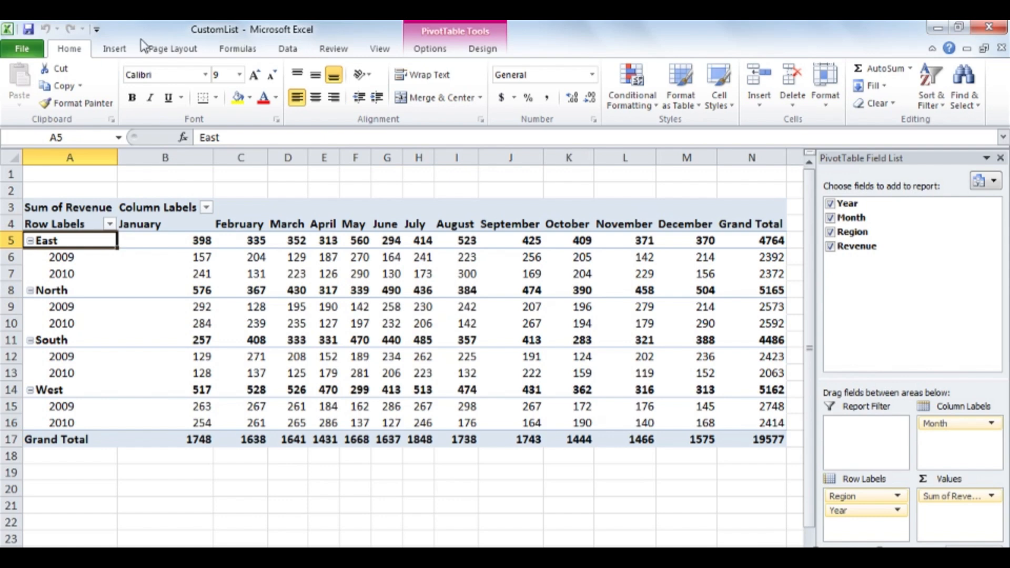
Open the custom lists editor from the general section of the advanced program options
left_click(22, 50)
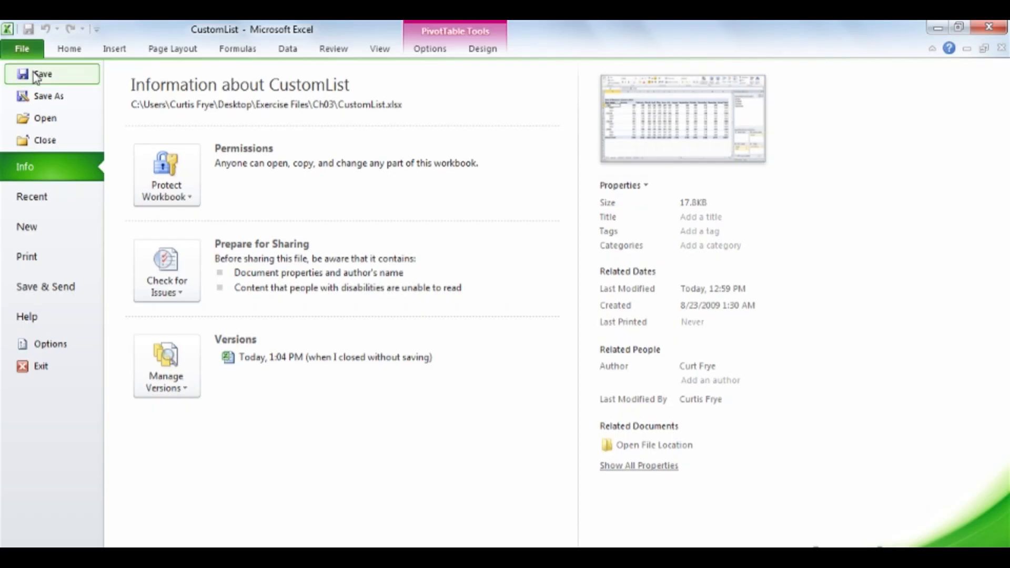
left_click(78, 356)
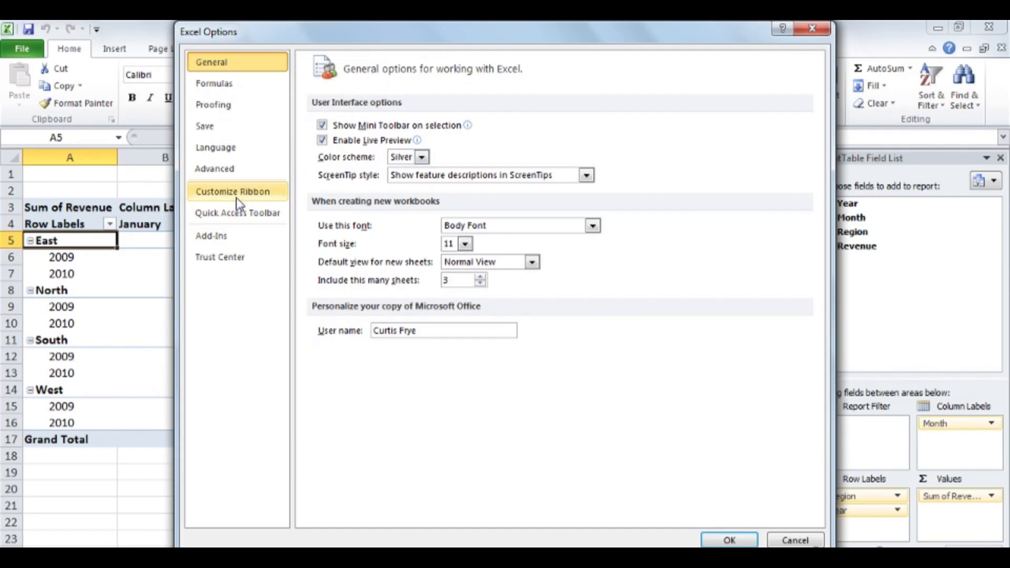
left_click(249, 176)
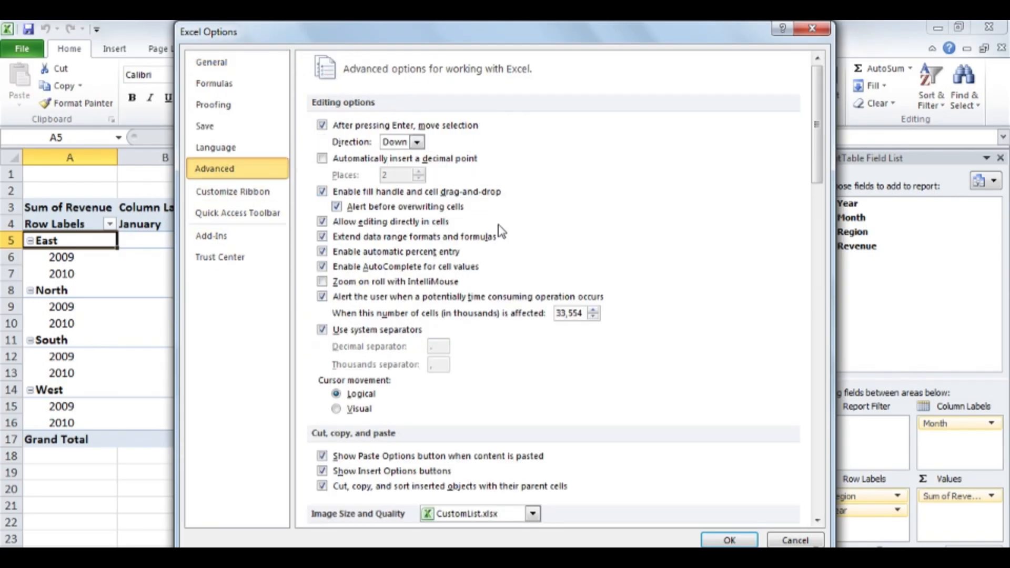
scroll(646, 307, "down", 15)
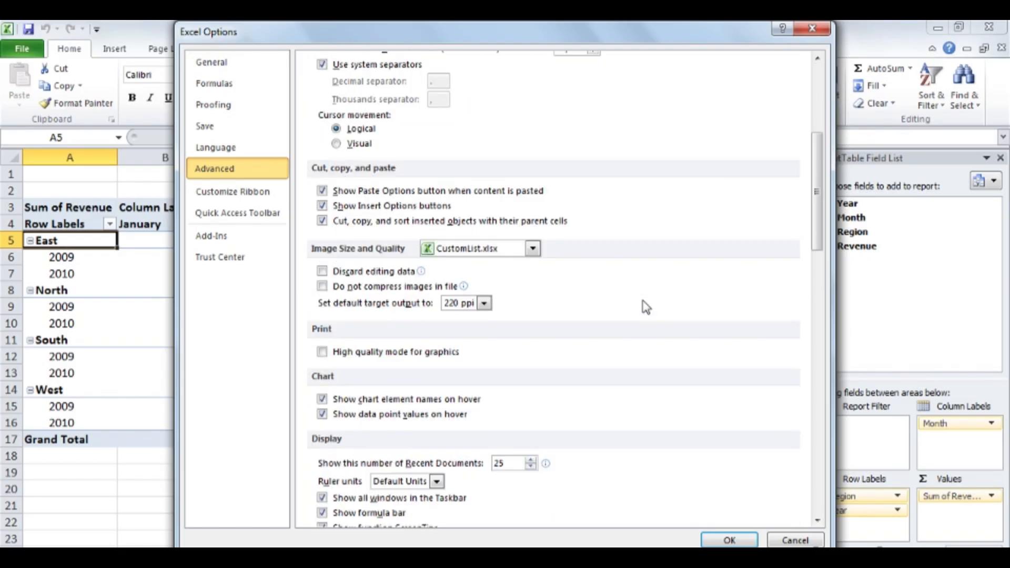
scroll(646, 308, "down", 15)
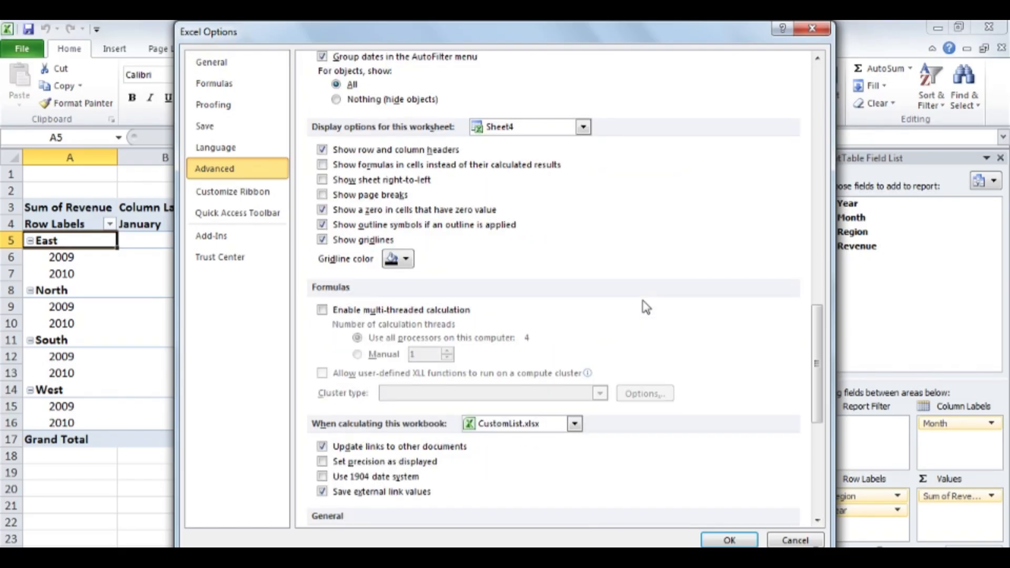
scroll(646, 308, "down", 3)
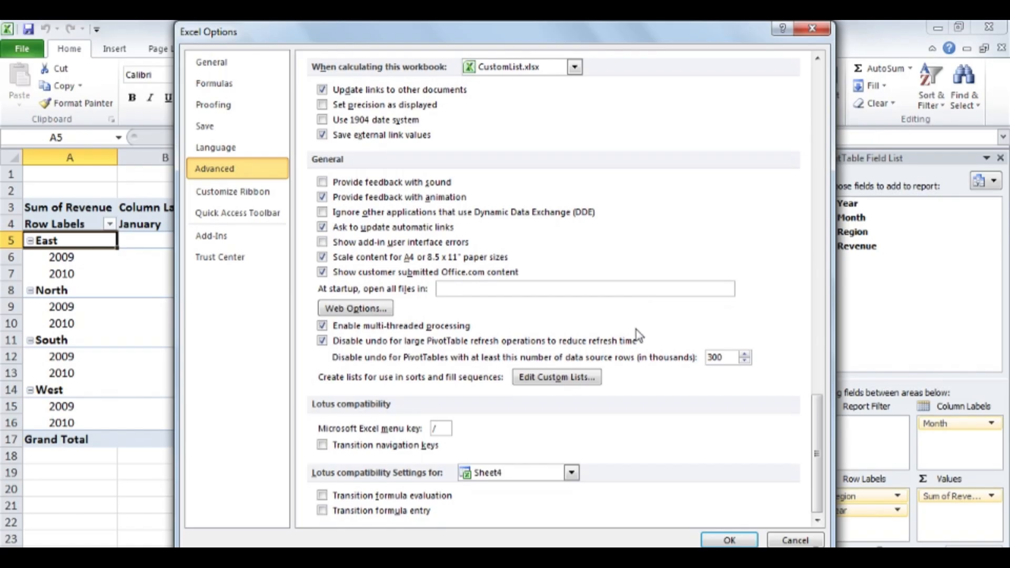
left_click(593, 377)
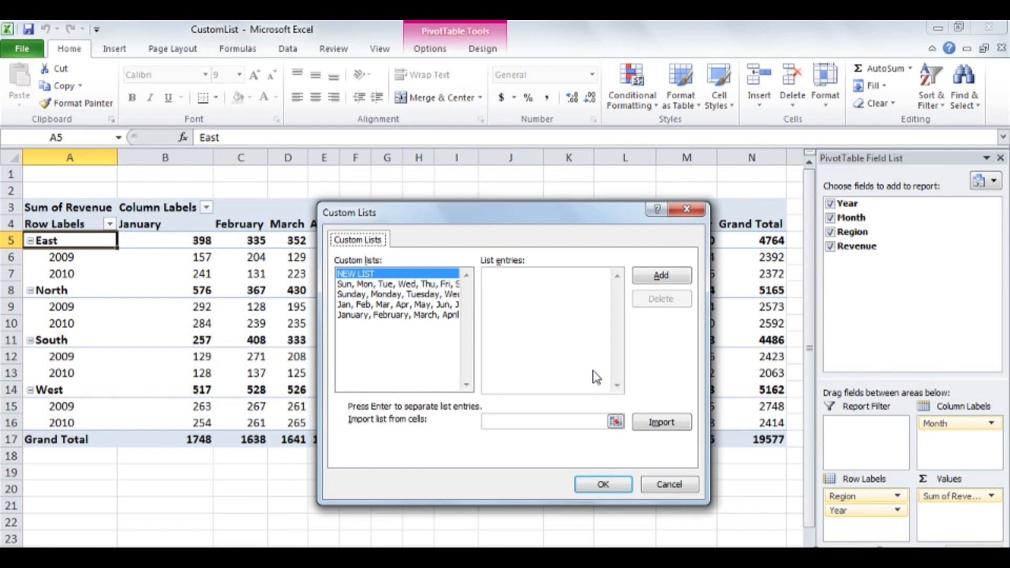
Create a custom list with the entries North, South, East and West, and accept the program options
left_click(545, 311)
type("North")
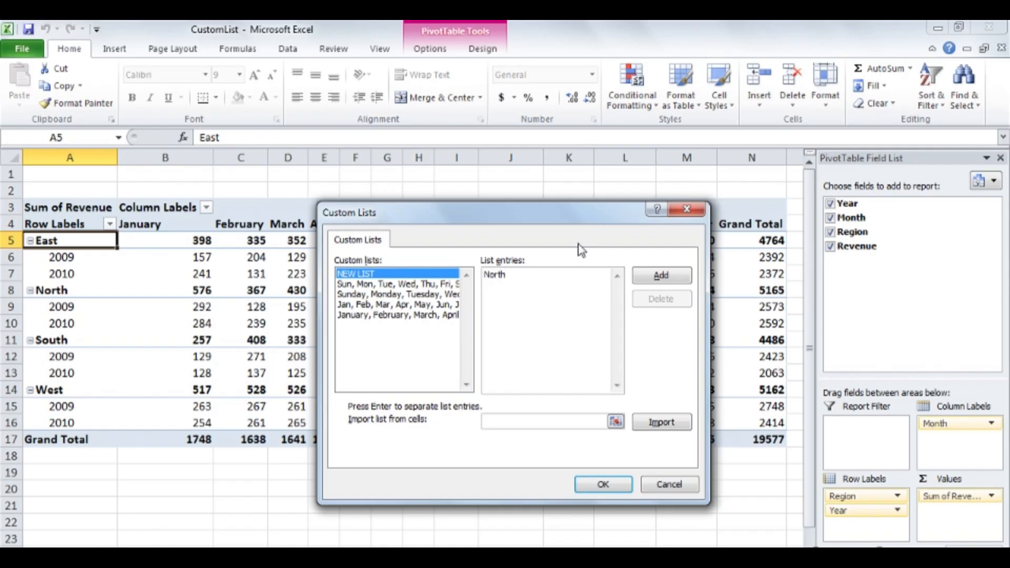
key("Return")
type("South")
key("Return")
type("East")
key("Return")
type("West")
left_click(621, 485)
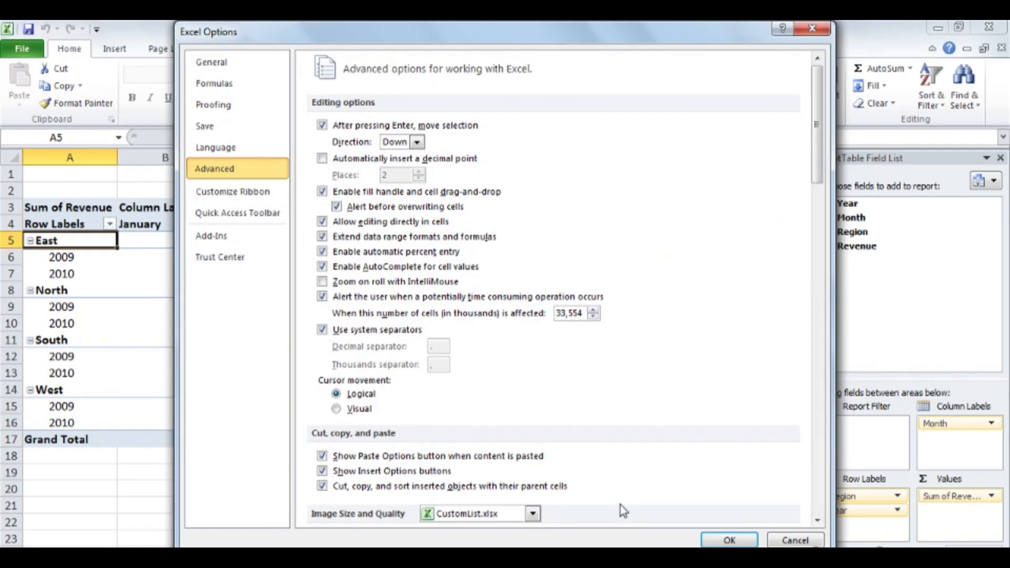
left_click(730, 540)
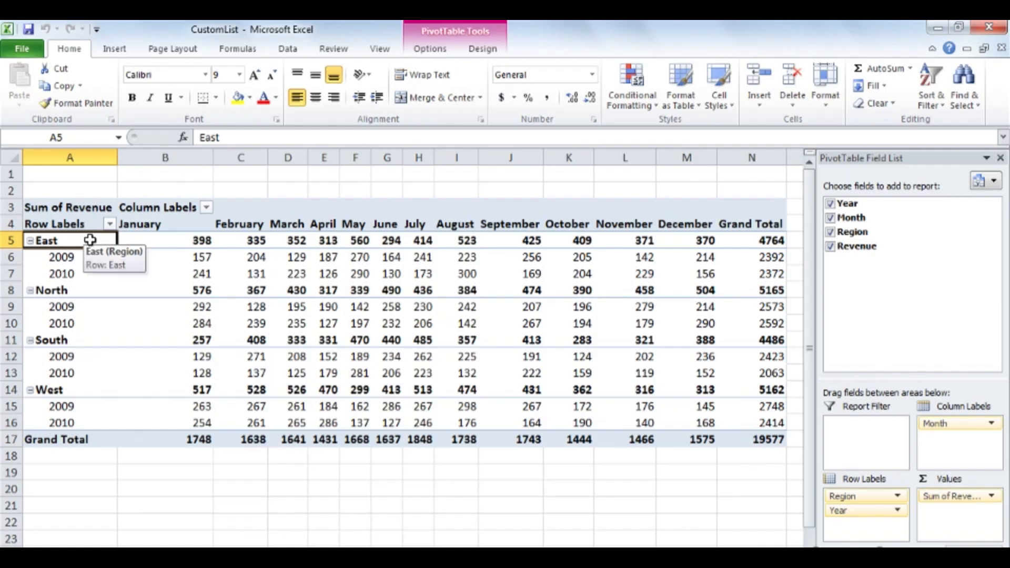
Open the sort settings for the Region field and choose ascending order by Region
left_click(429, 52)
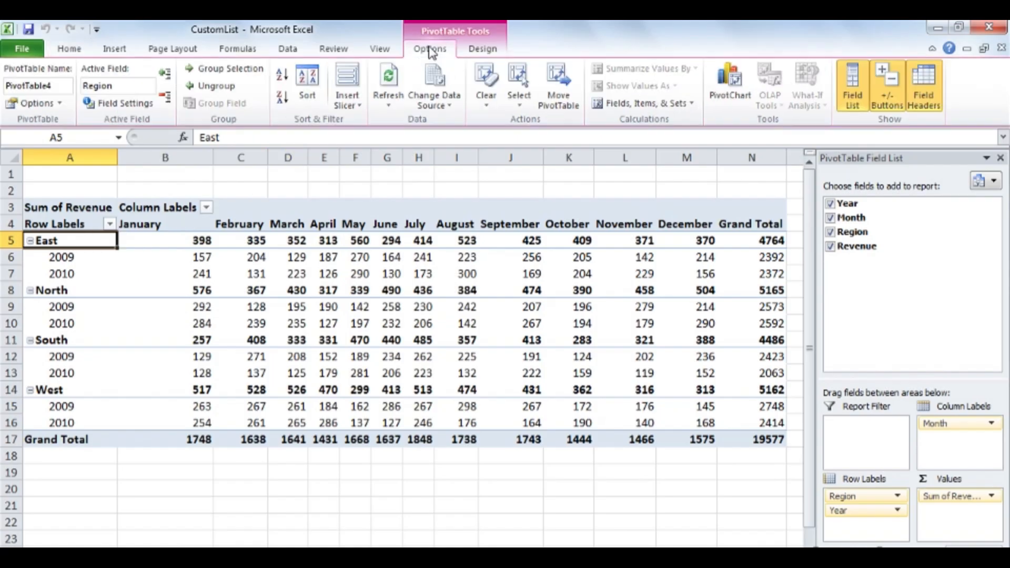
left_click(314, 83)
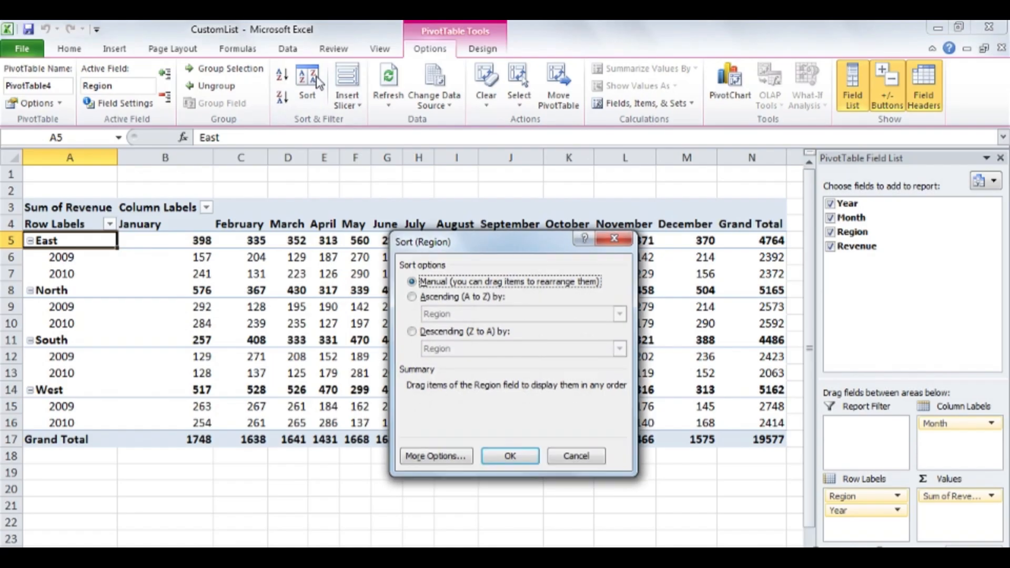
left_click(413, 298)
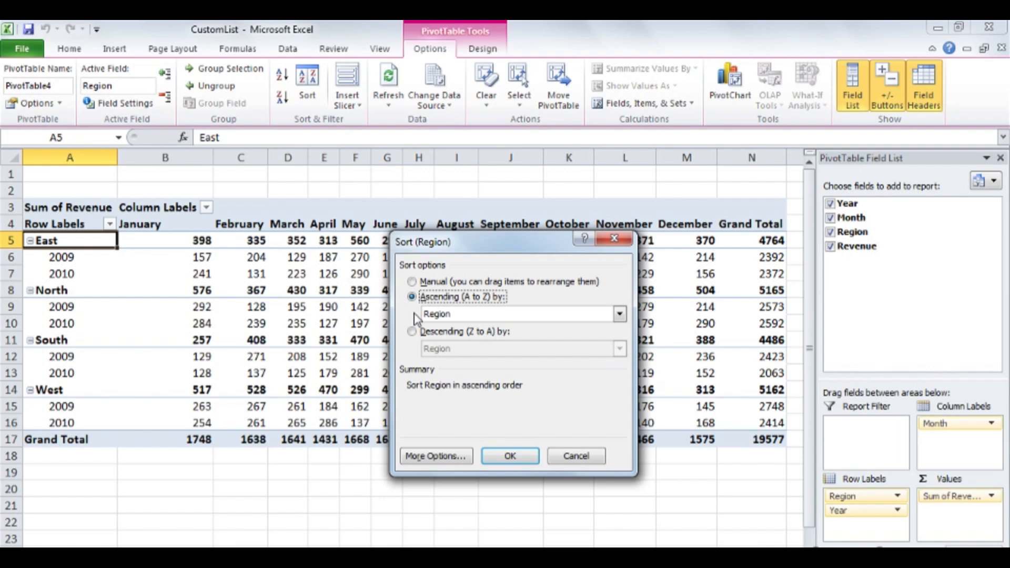
Turn off automatic sorting for Region, set the first key sort order to North, South, East, West, and apply the sort
left_click(462, 458)
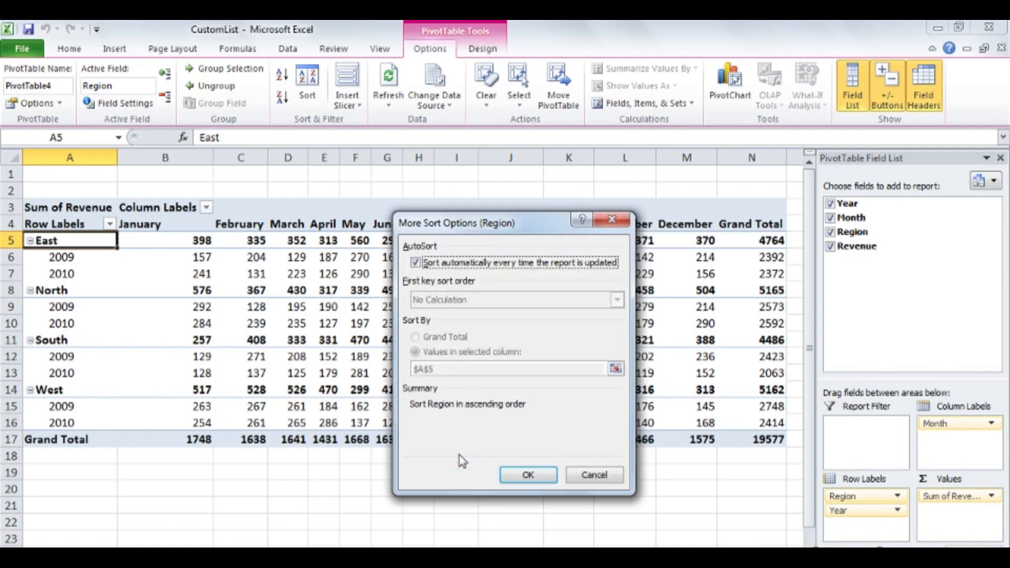
left_click(417, 263)
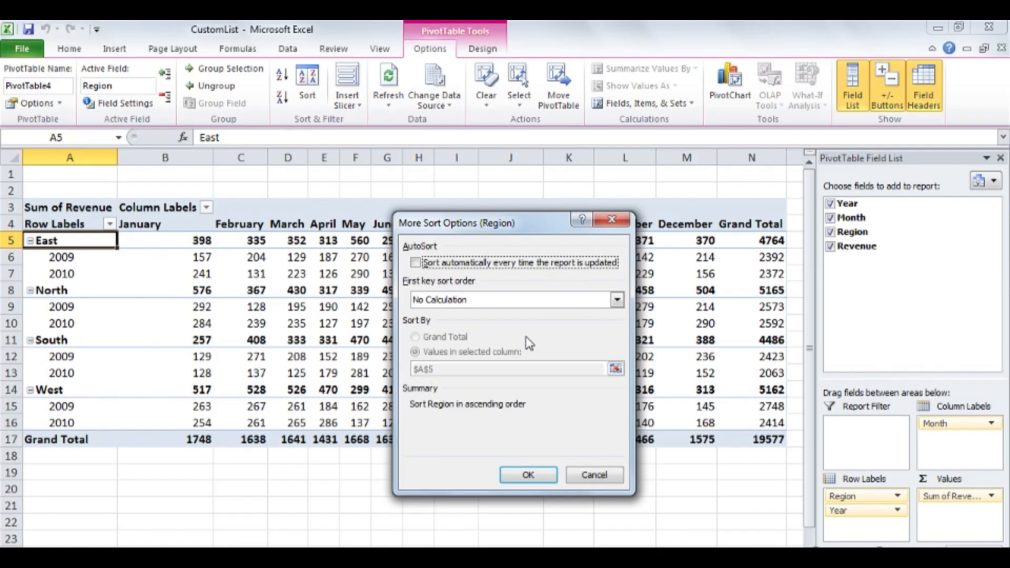
left_click(618, 300)
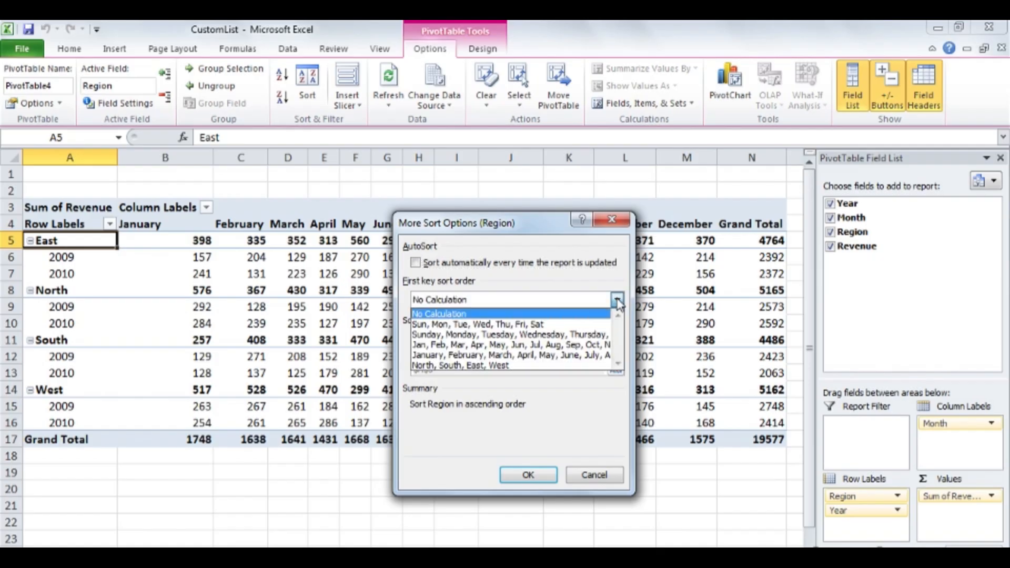
left_click(536, 365)
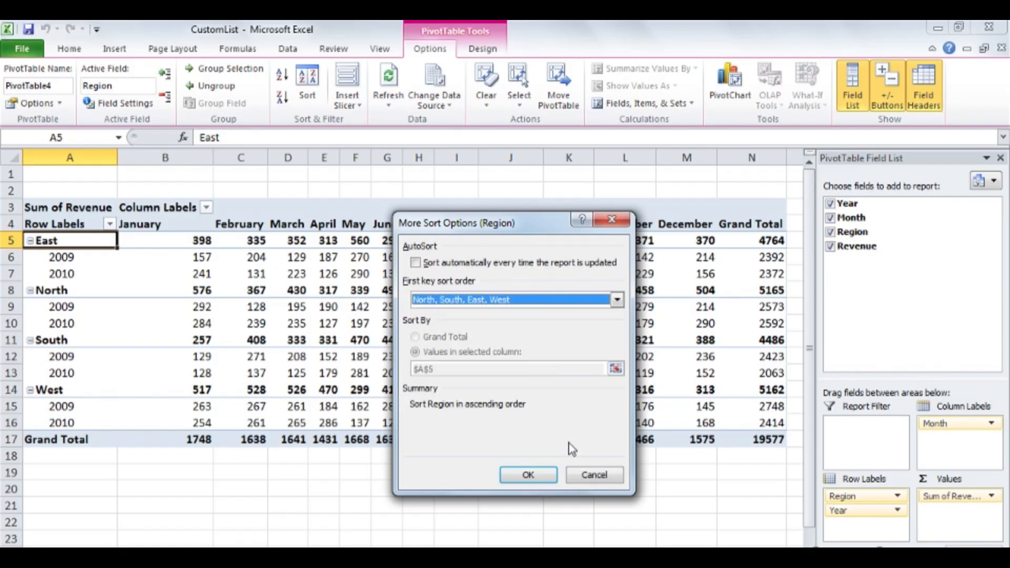
left_click(539, 476)
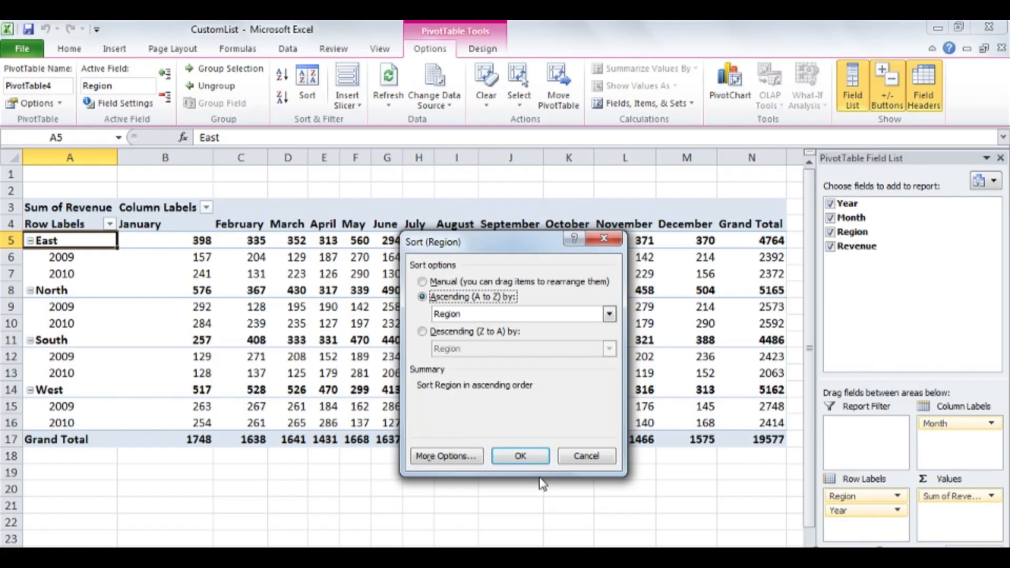
left_click(530, 458)
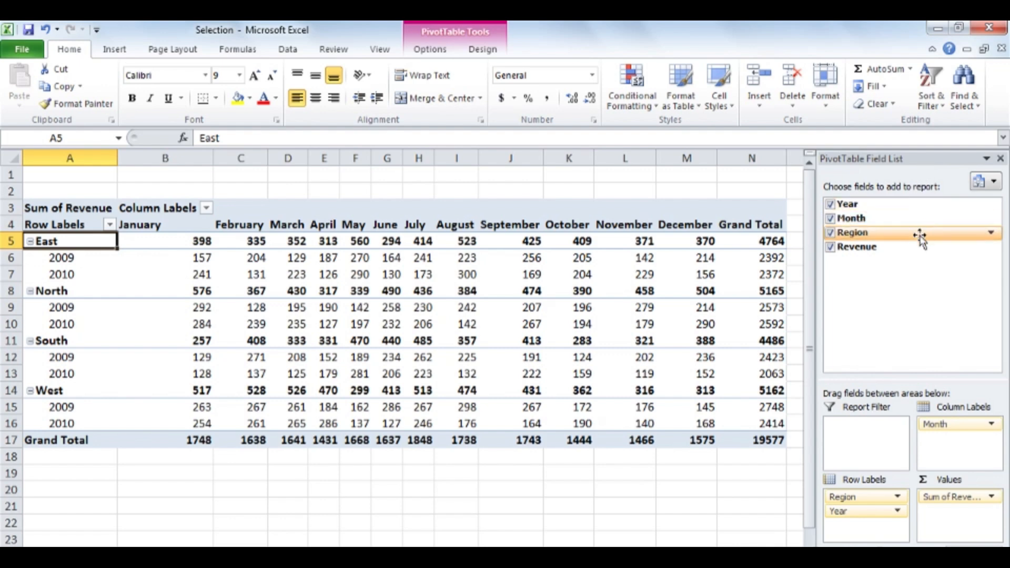
Filter the Region field to show only North and West
left_click(991, 233)
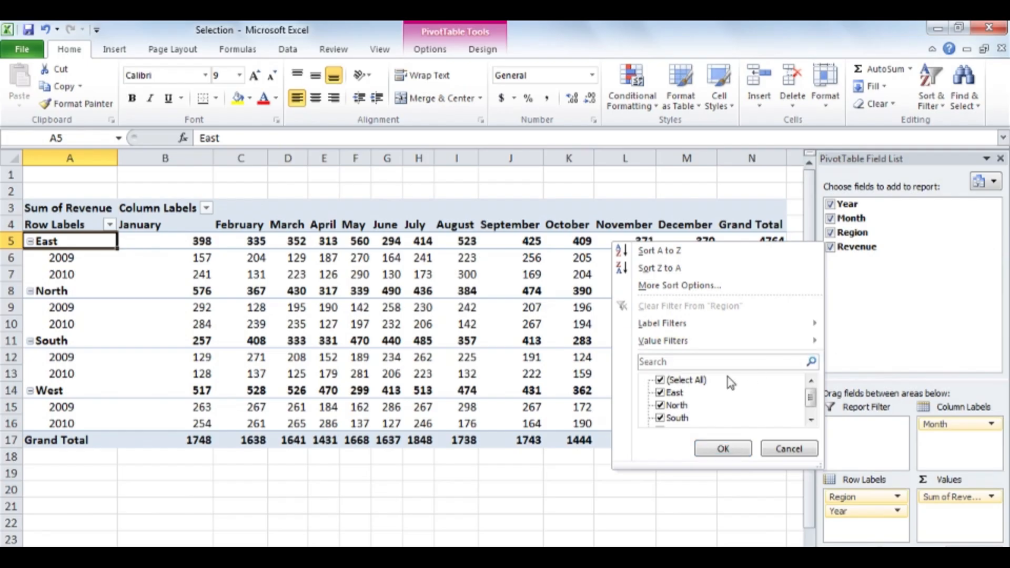
left_click(662, 383)
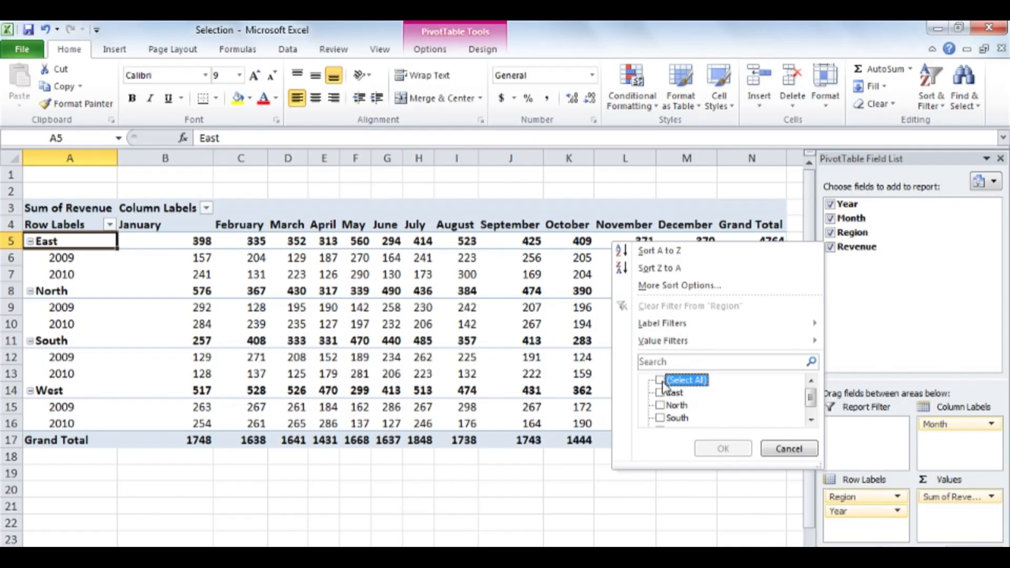
left_click(661, 406)
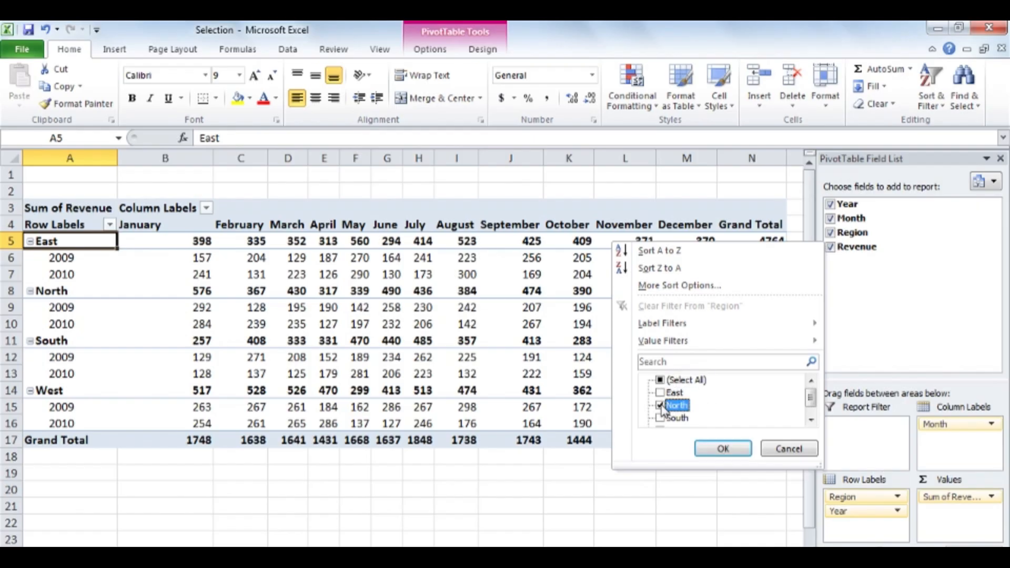
left_click(811, 420)
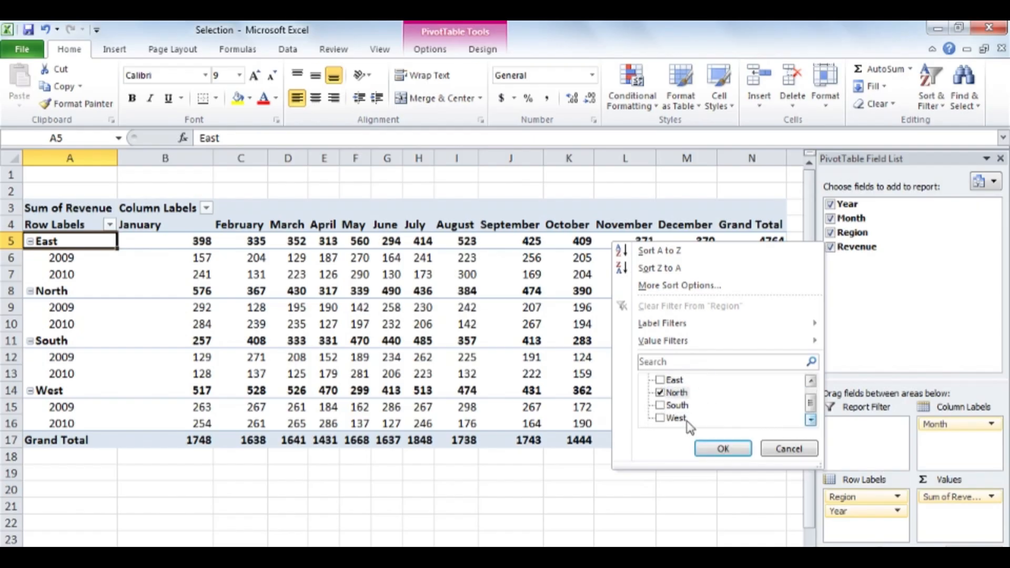
left_click(664, 420)
left_click(716, 448)
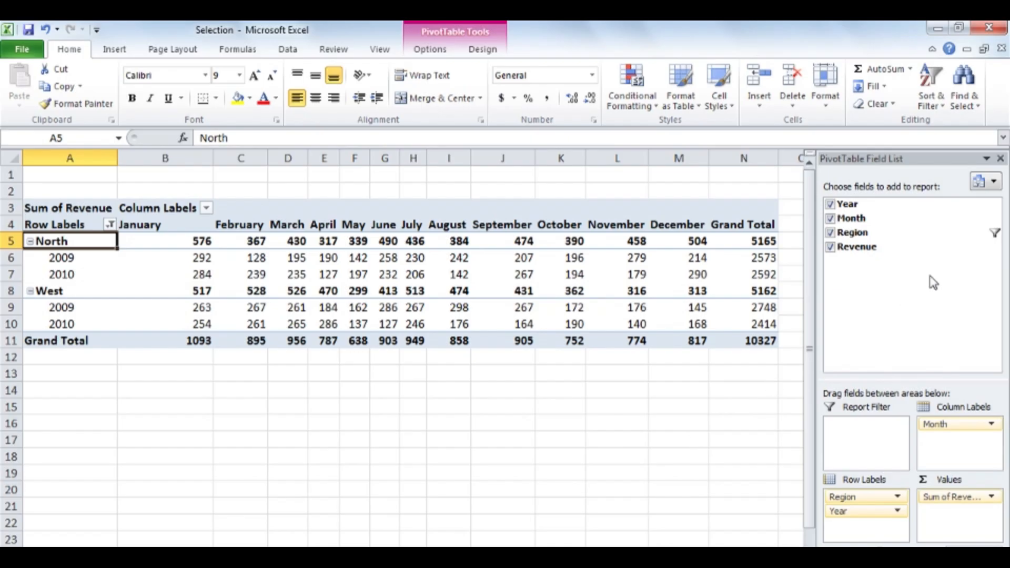
Change the Region filter to East and West by swapping North for East, and clear the Region filter
mouse_move(972, 237)
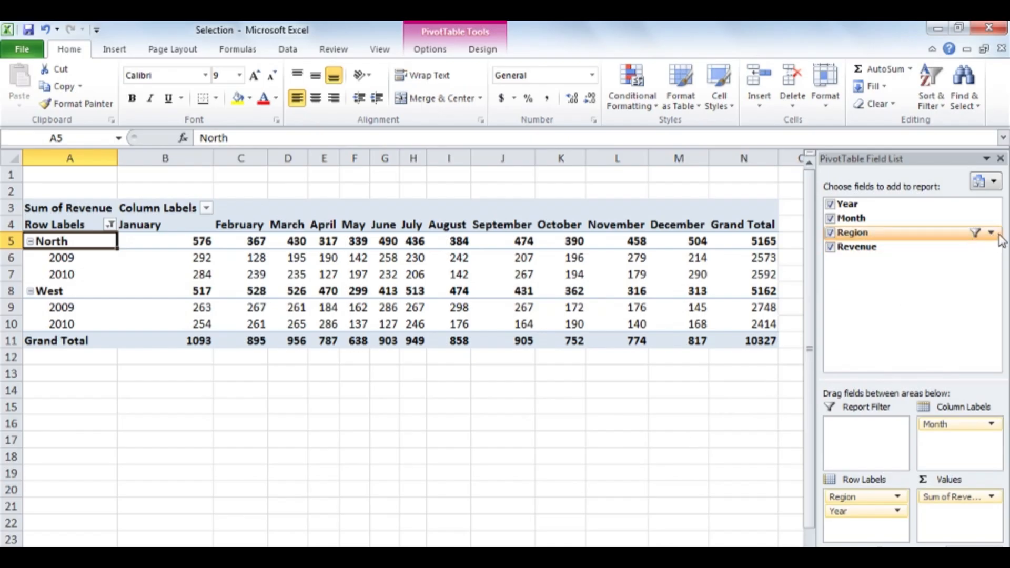
left_click(991, 233)
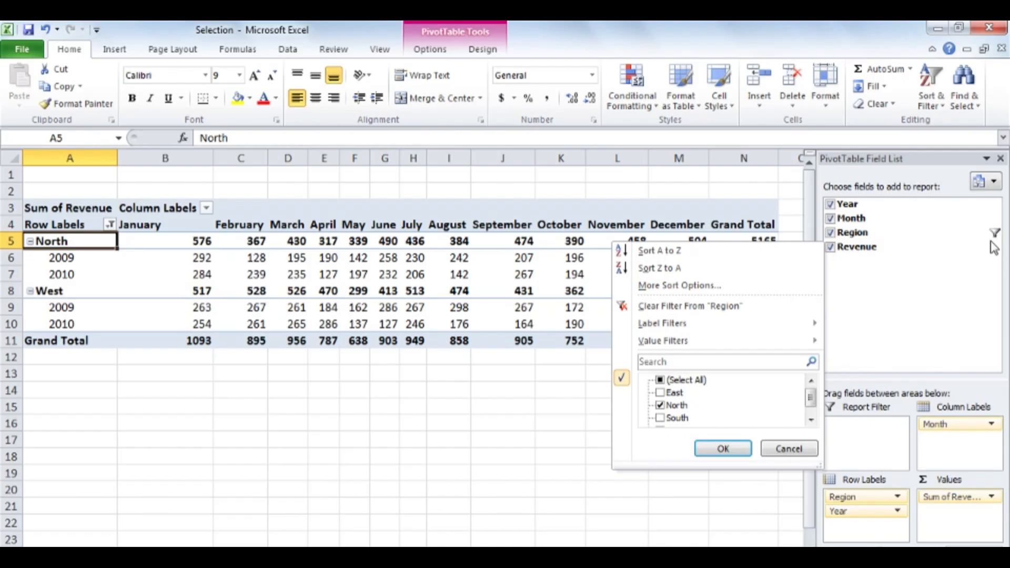
left_click(663, 406)
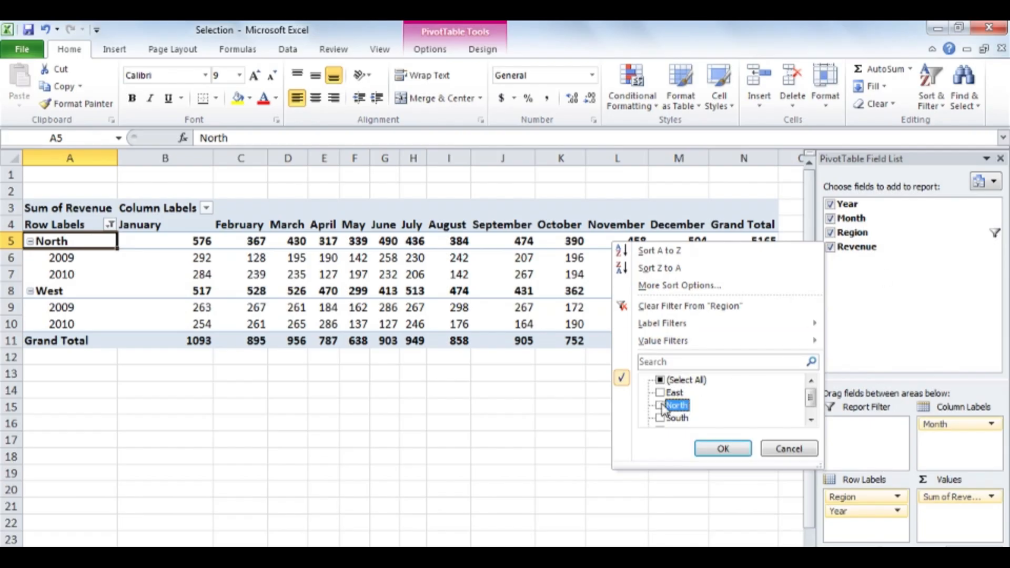
left_click(660, 392)
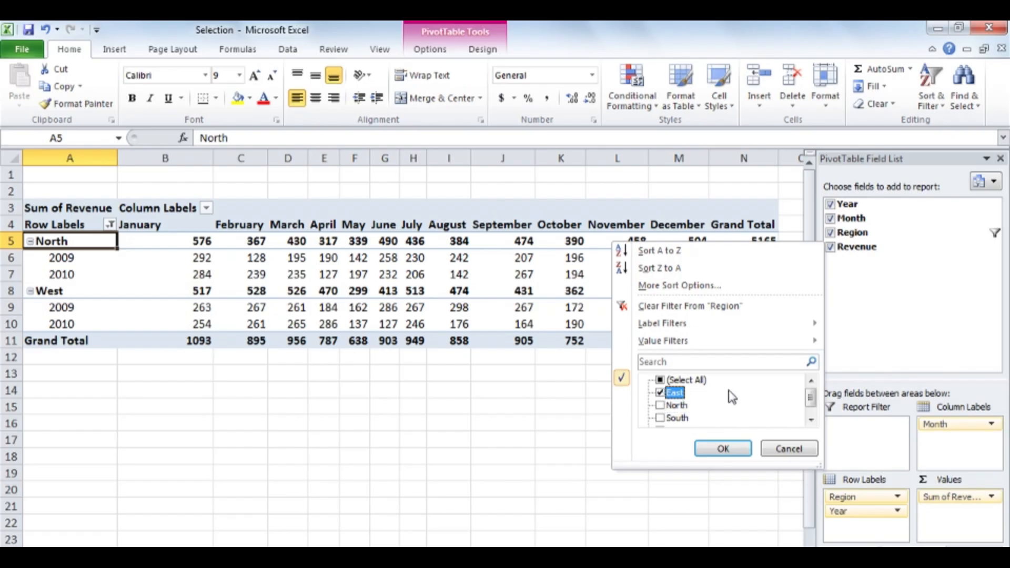
left_click(728, 450)
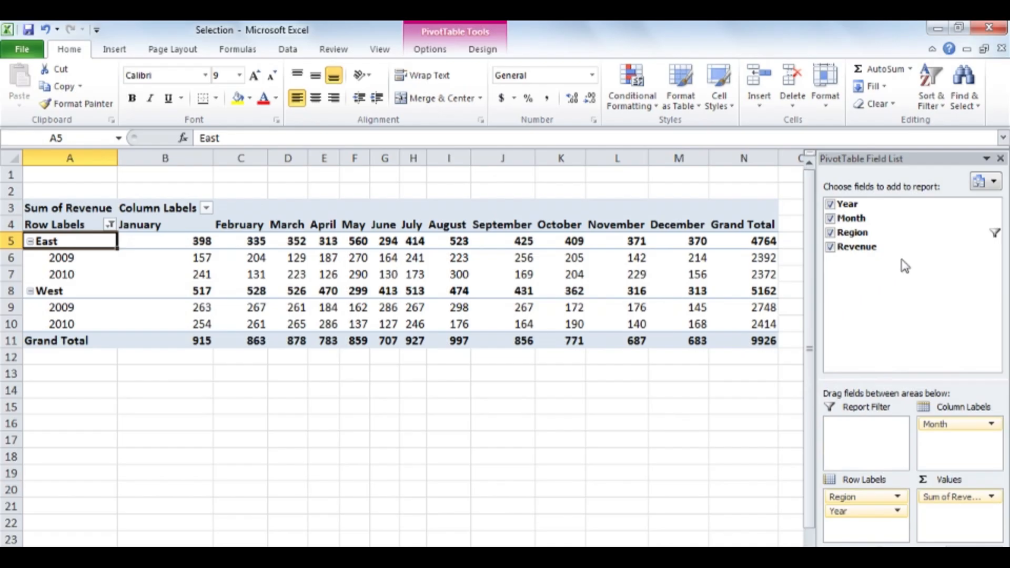
left_click(992, 234)
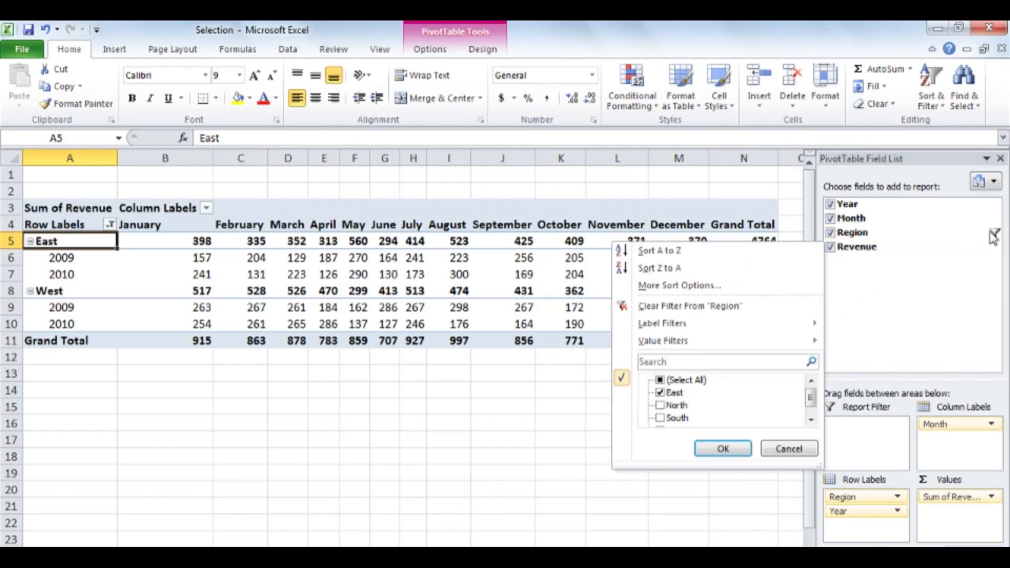
left_click(772, 307)
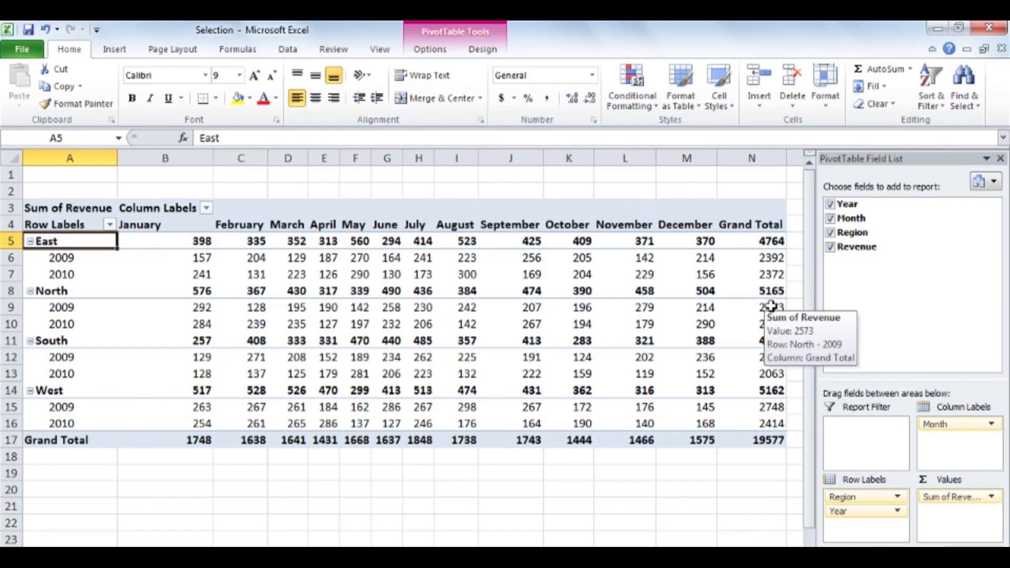
Deselect all regions and filter the Region field to North and West again
left_click(992, 234)
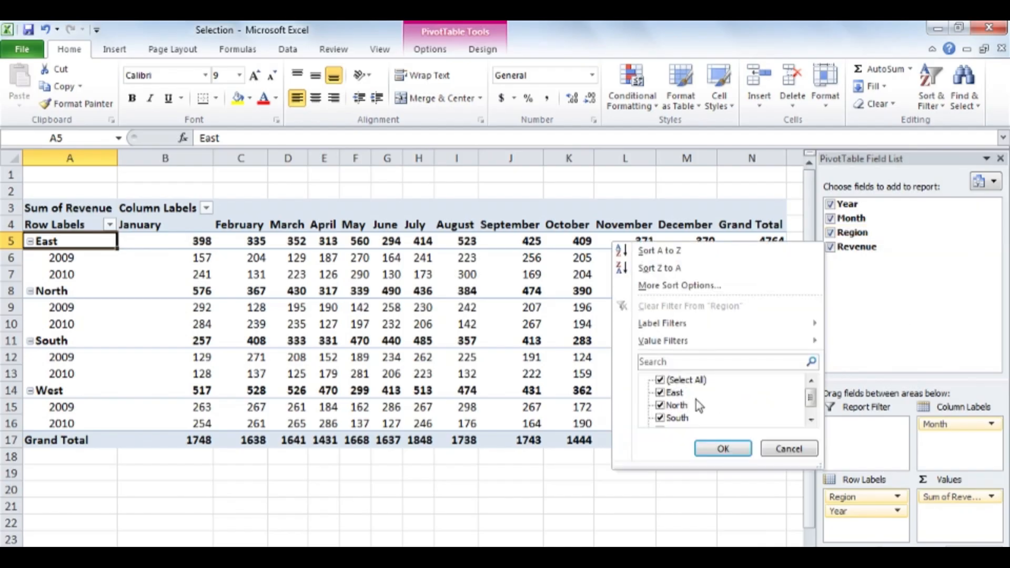
left_click(661, 381)
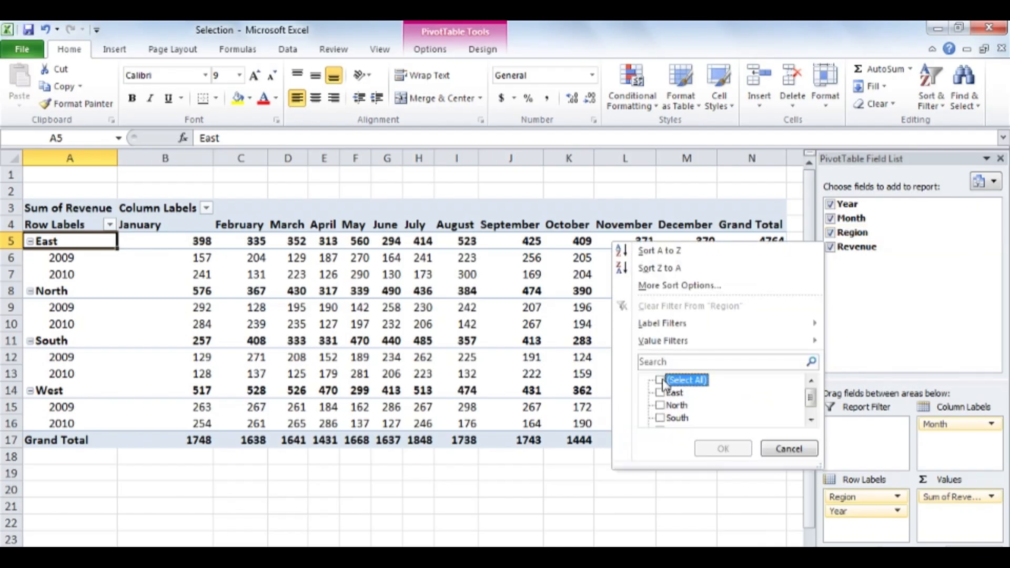
left_click(661, 406)
left_click(811, 420)
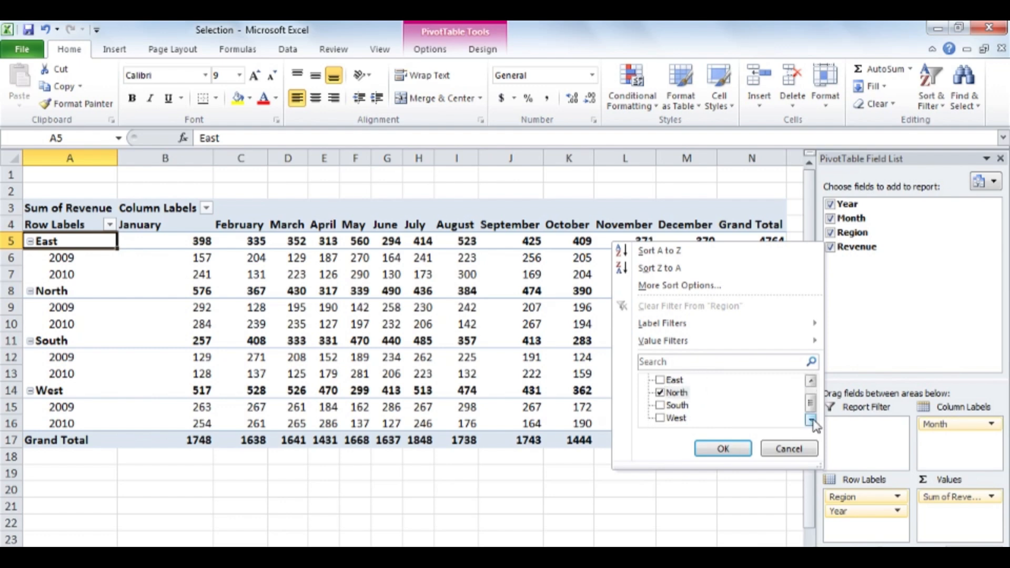
left_click(671, 420)
left_click(723, 447)
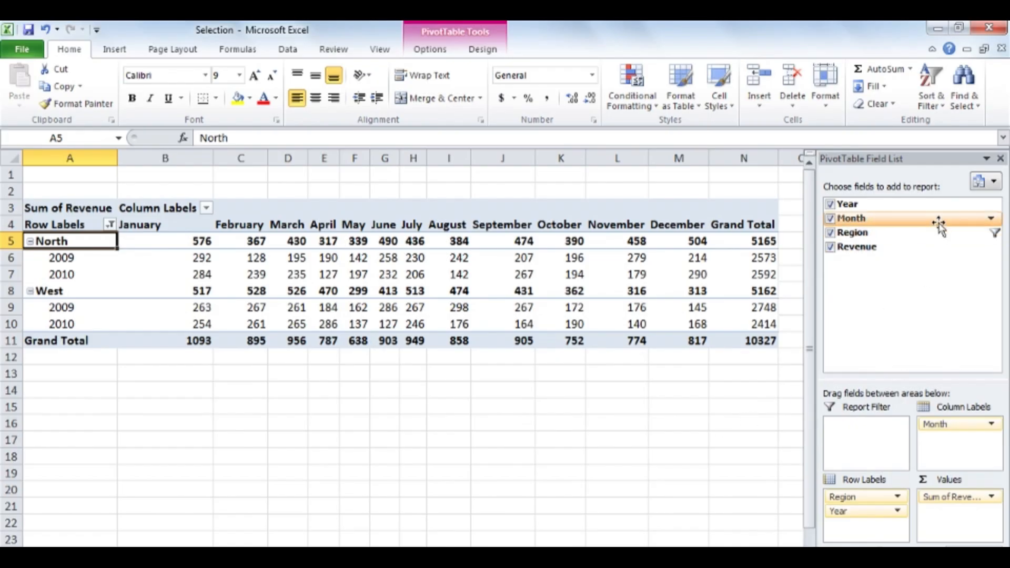
Deselect all months and filter the Month field to January and February
left_click(992, 220)
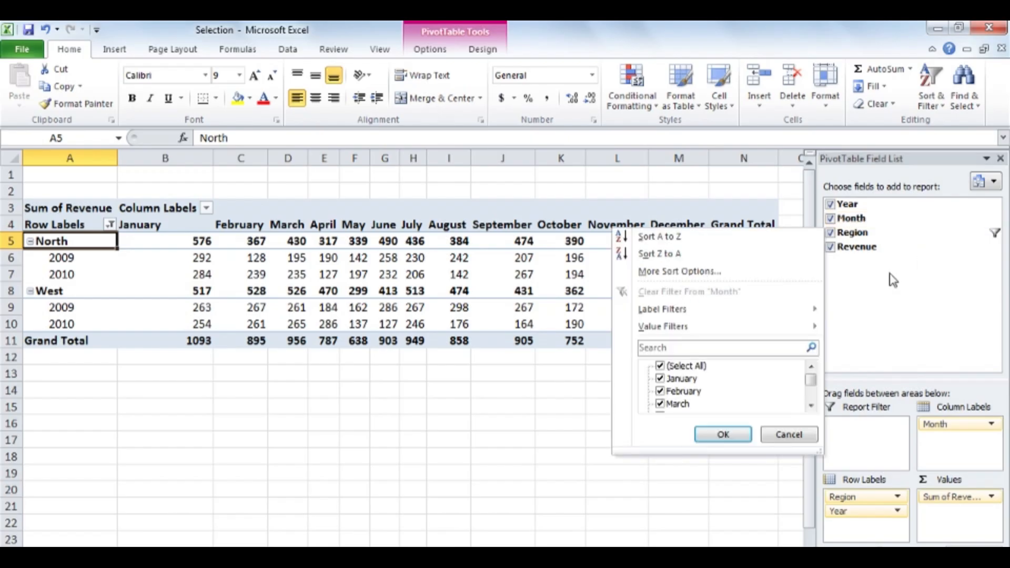
left_click(660, 367)
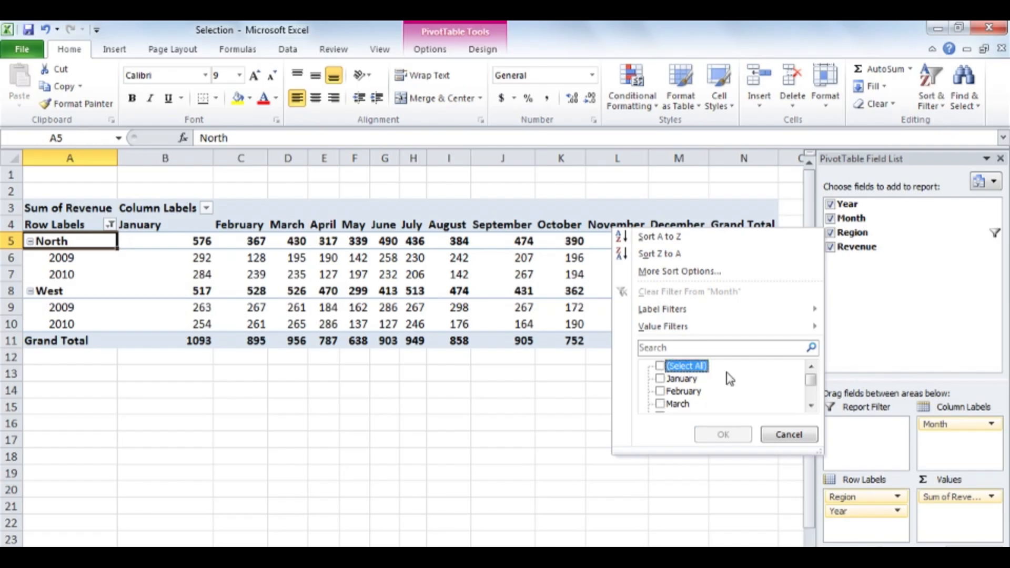
left_click(662, 379)
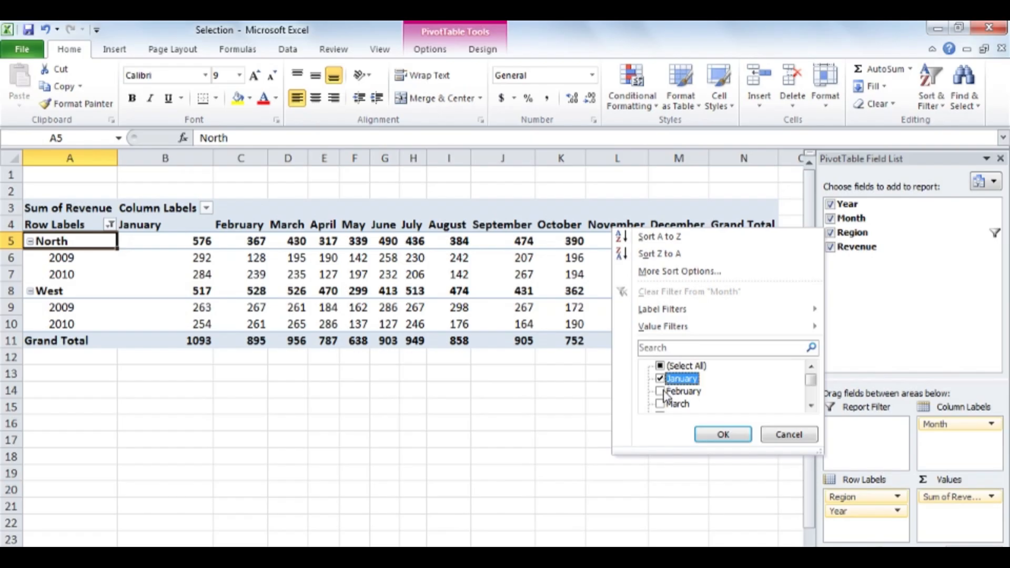
left_click(662, 391)
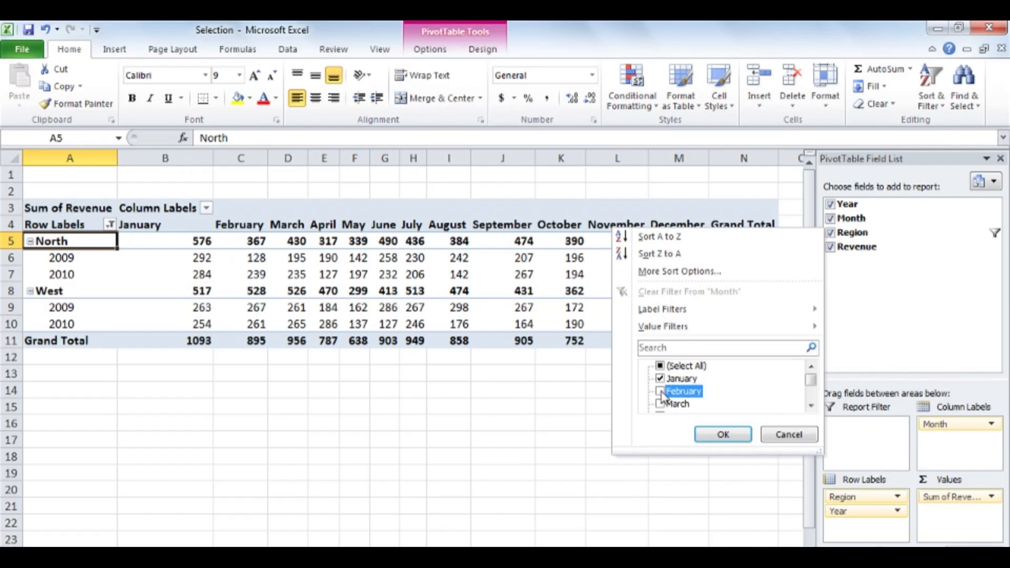
left_click(729, 434)
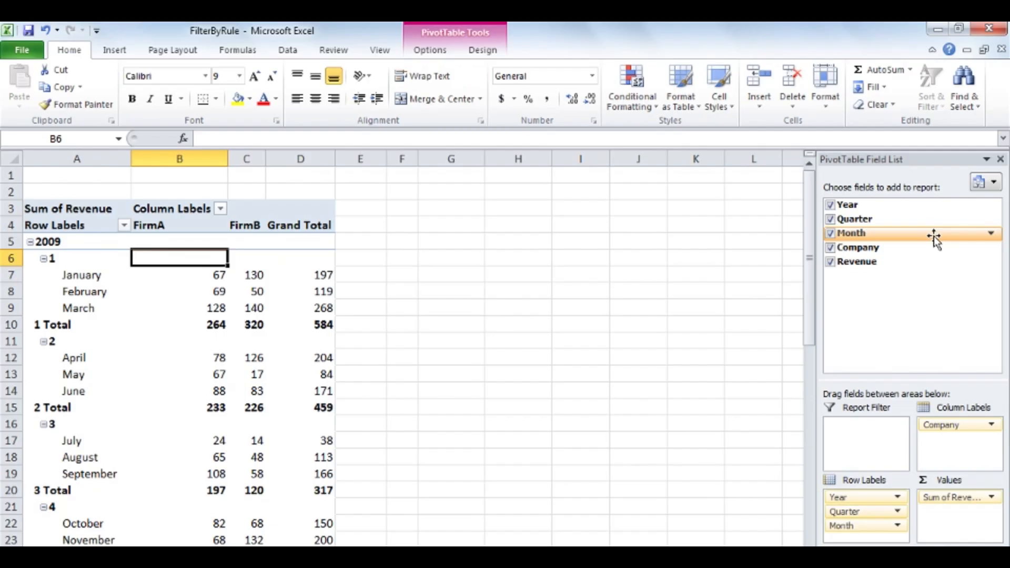
Apply a value filter to Month for Sum of Revenue greater than 200, and clear the Month filter
left_click(992, 234)
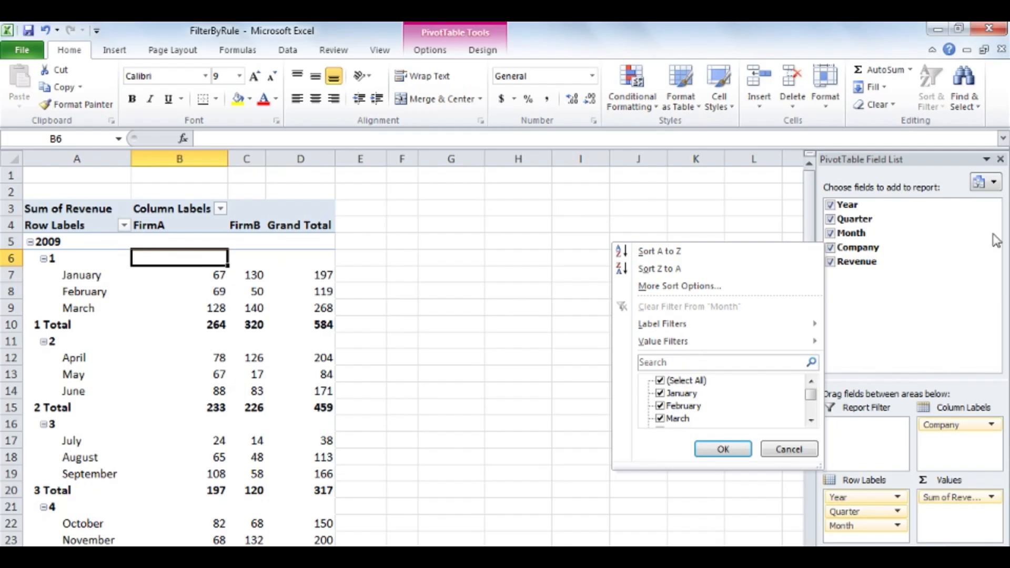
mouse_move(800, 347)
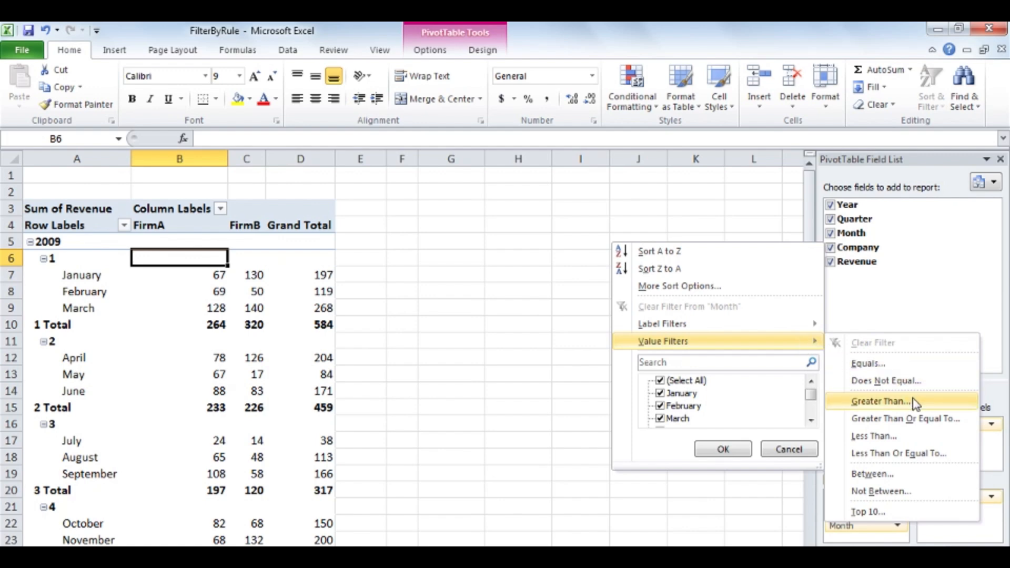
left_click(881, 401)
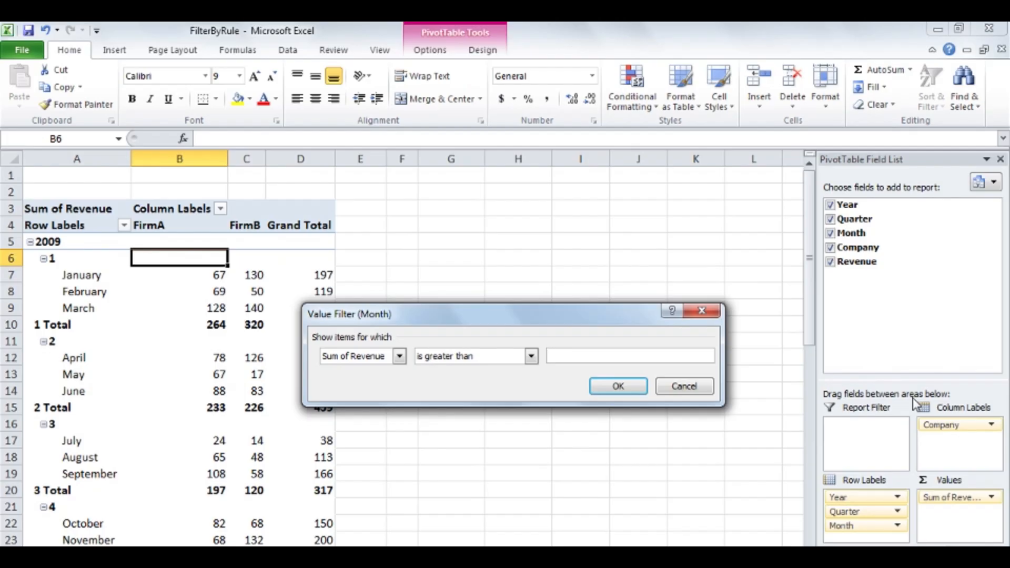
type("200")
left_click(618, 386)
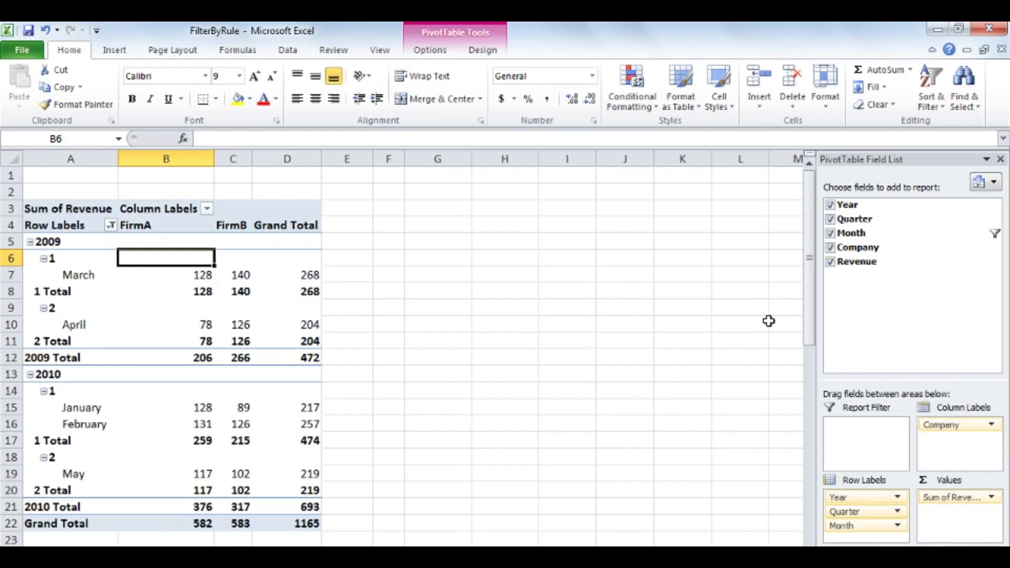
left_click(992, 237)
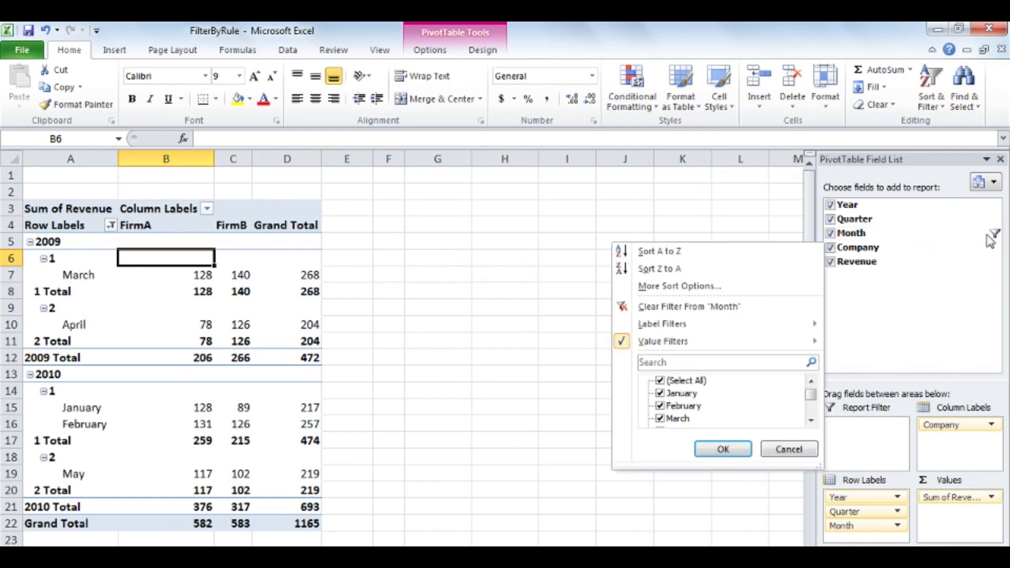
left_click(760, 310)
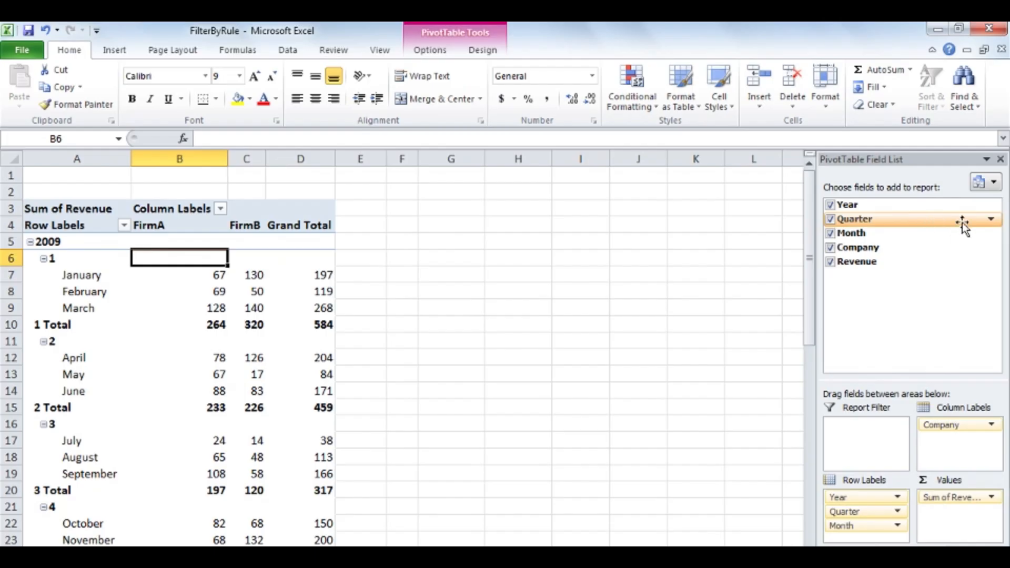
Apply a label filter to the Quarter field to show items whose label is greater than 2
left_click(992, 220)
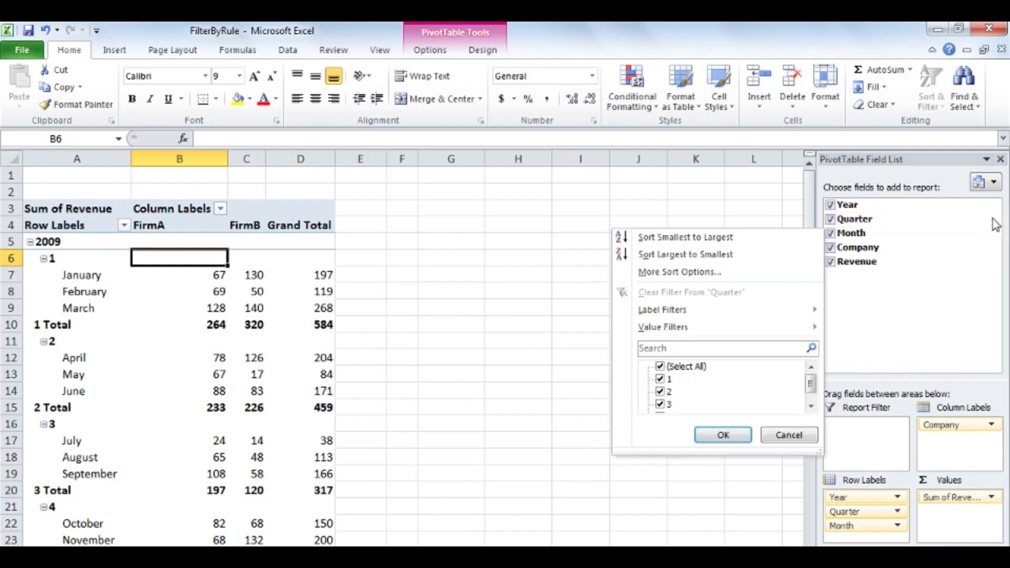
mouse_move(793, 317)
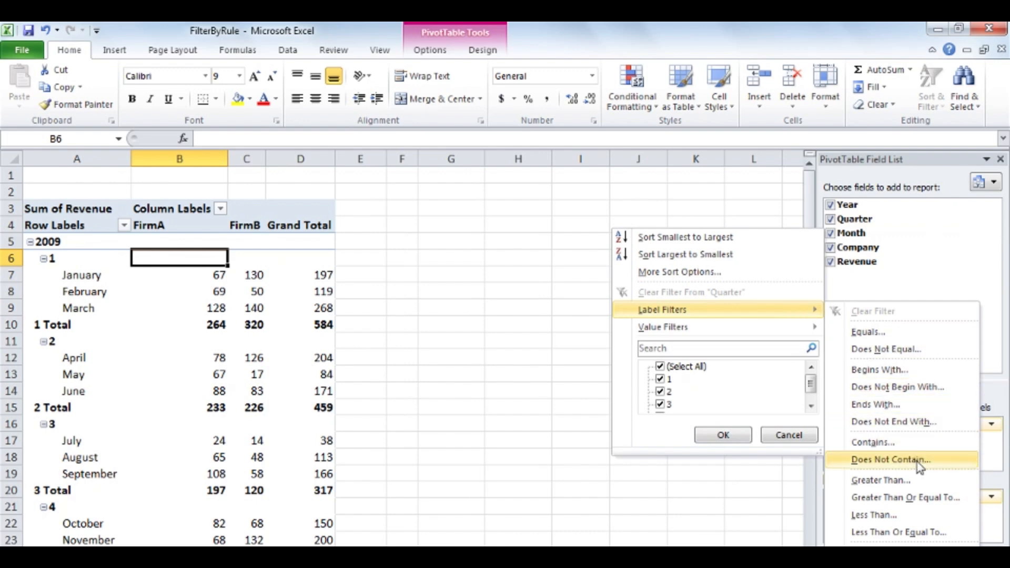
left_click(889, 480)
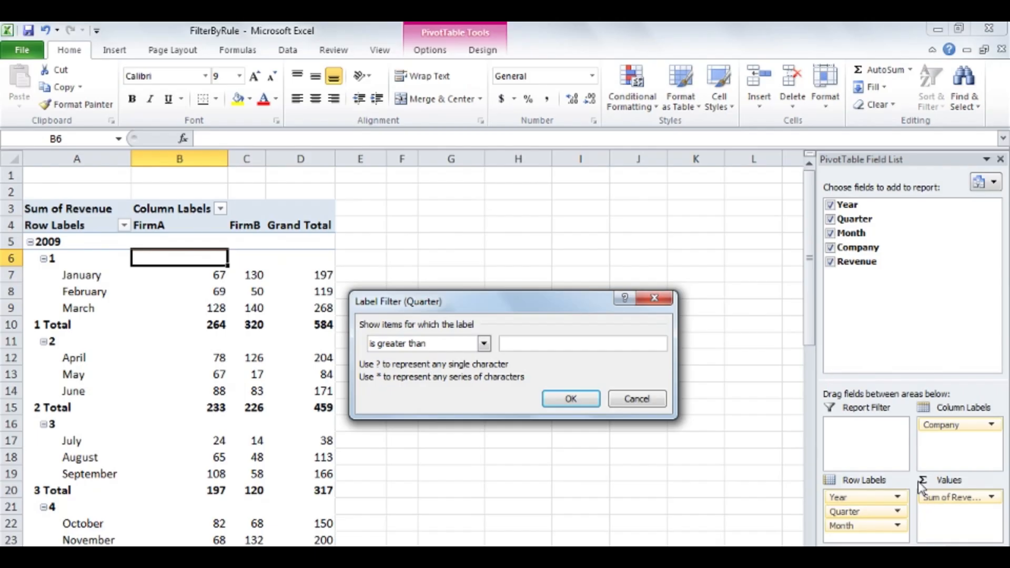
type("2")
left_click(588, 398)
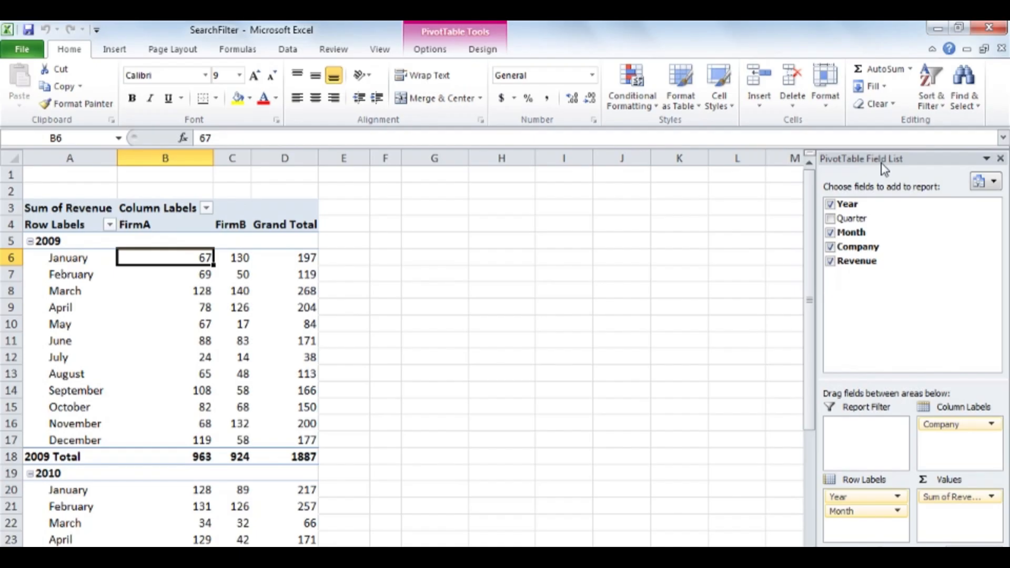
Filter the Month field to June and July by searching its items for "ju"
left_click(992, 233)
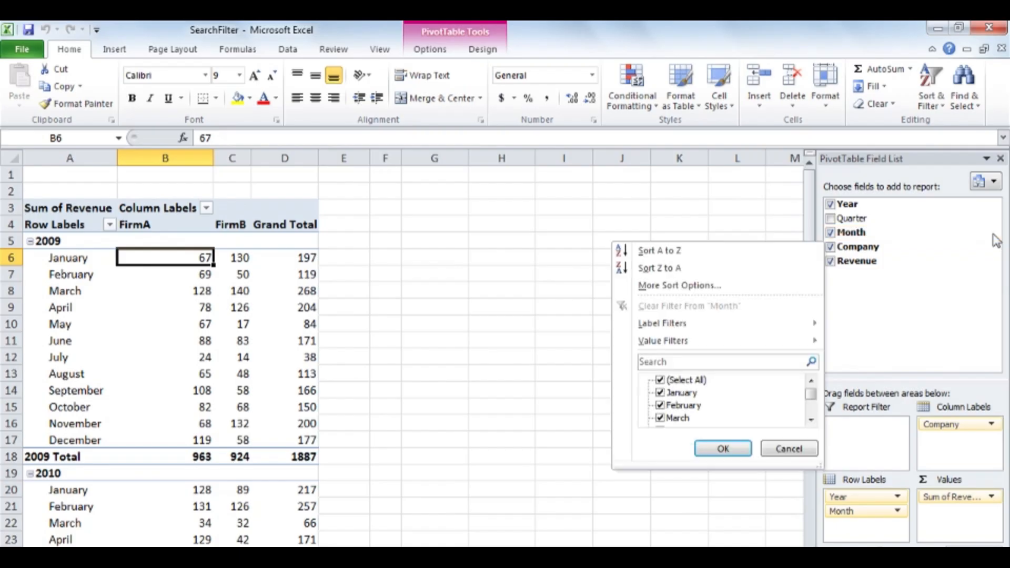
left_click(772, 361)
type("j")
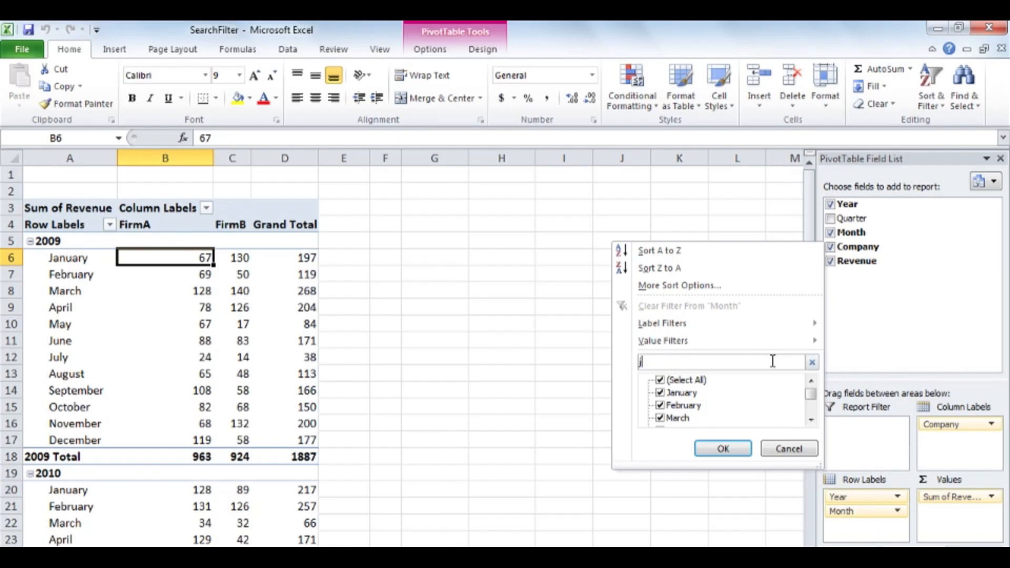
type("u")
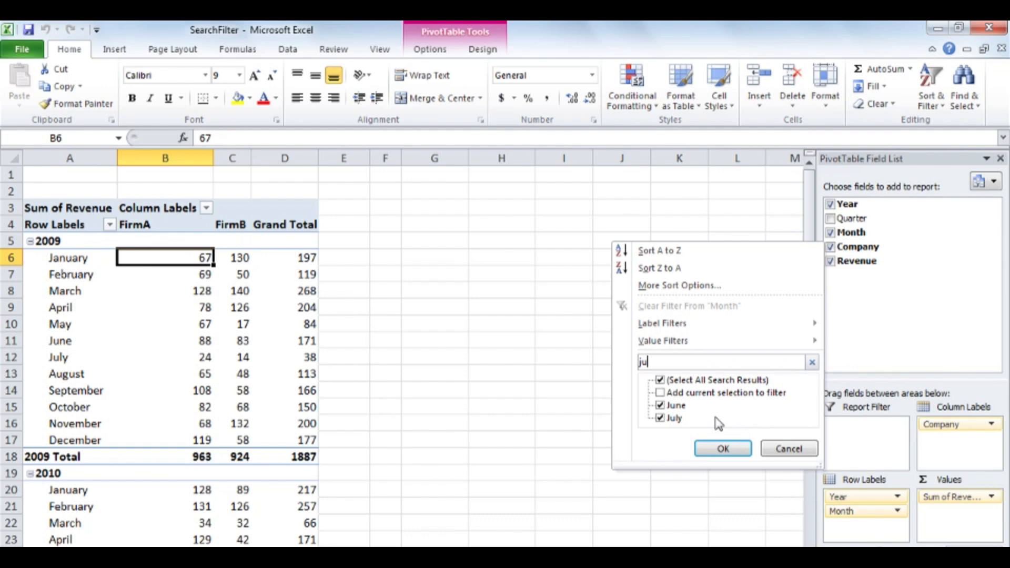
left_click(723, 448)
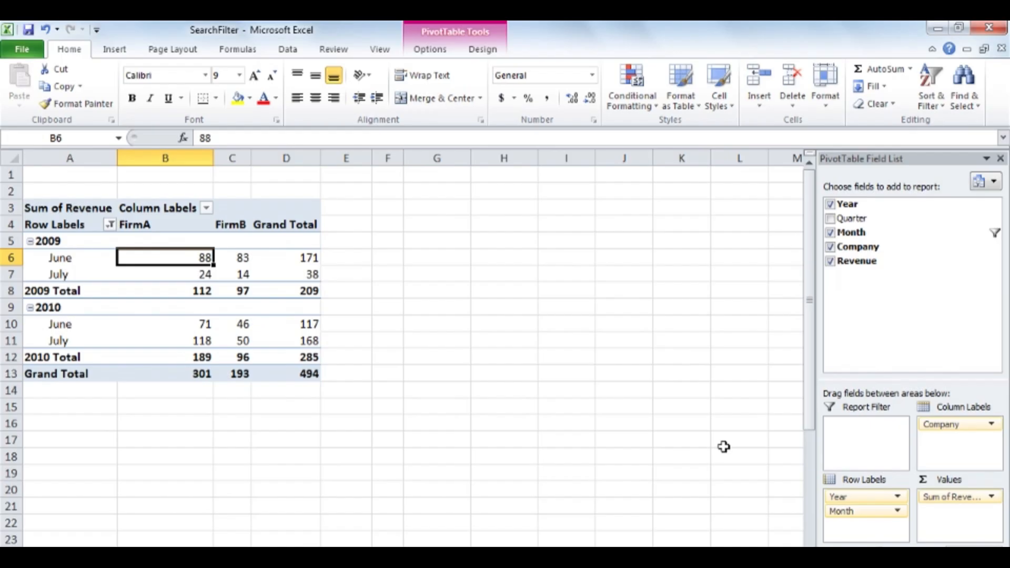
Search the Month items for "au" and add August to the current filter, and clear the Month filter
left_click(992, 234)
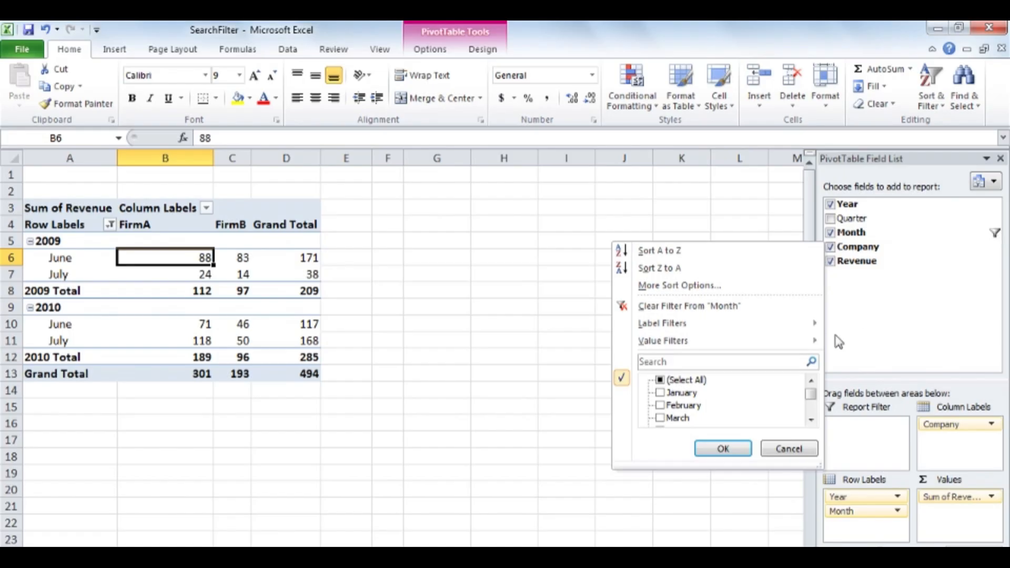
left_click(768, 363)
type("au")
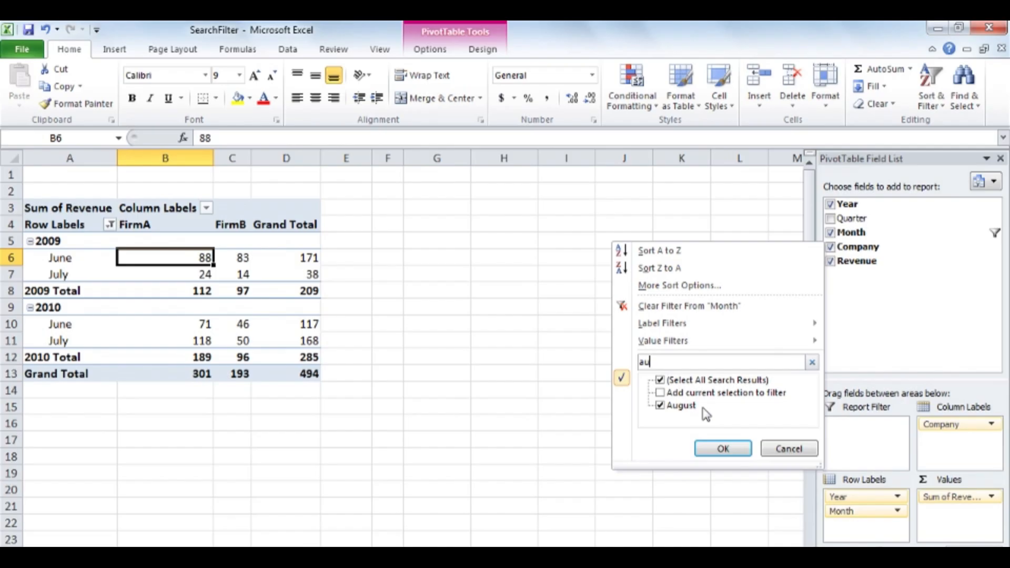
left_click(661, 393)
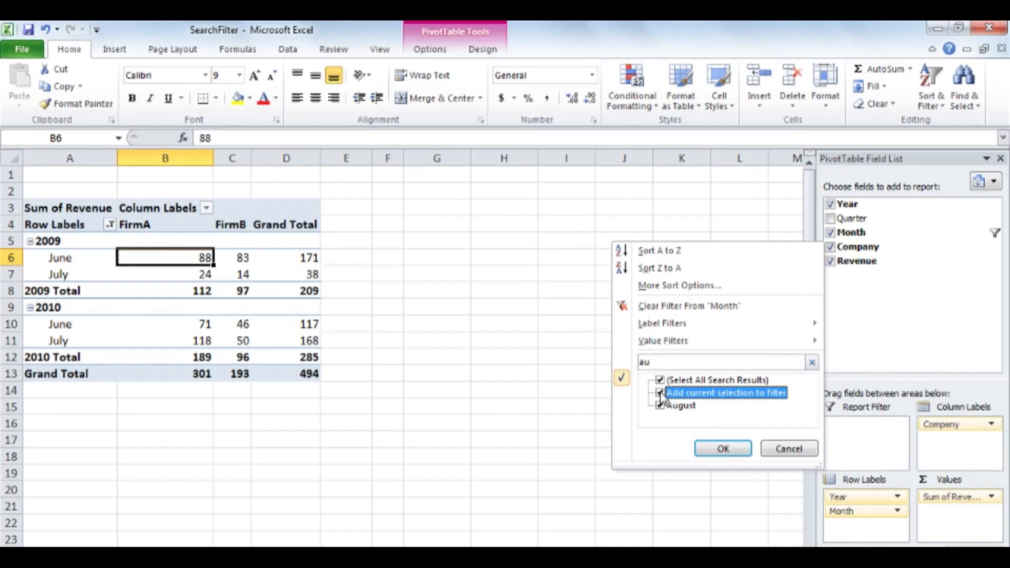
left_click(722, 449)
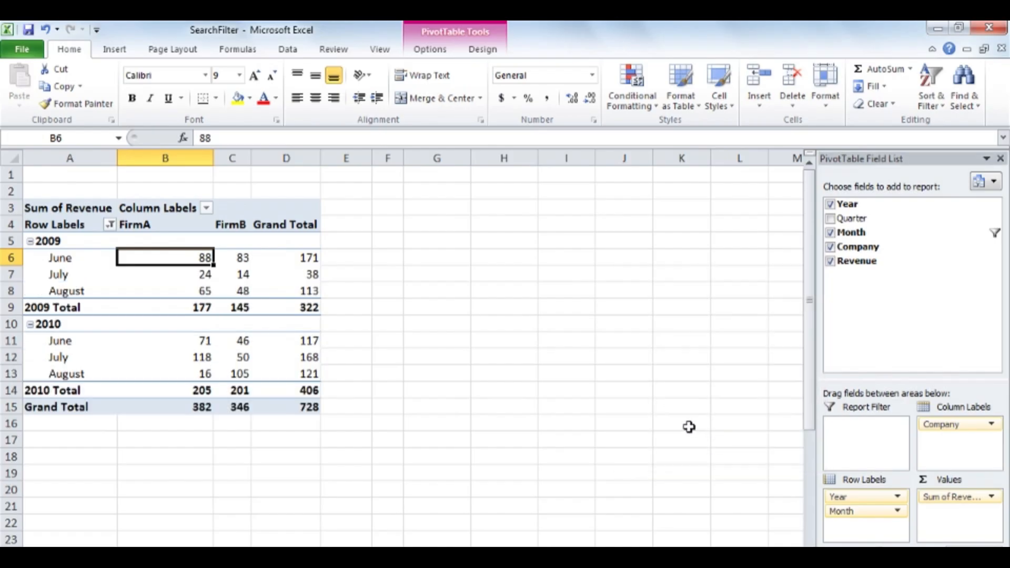
left_click(991, 233)
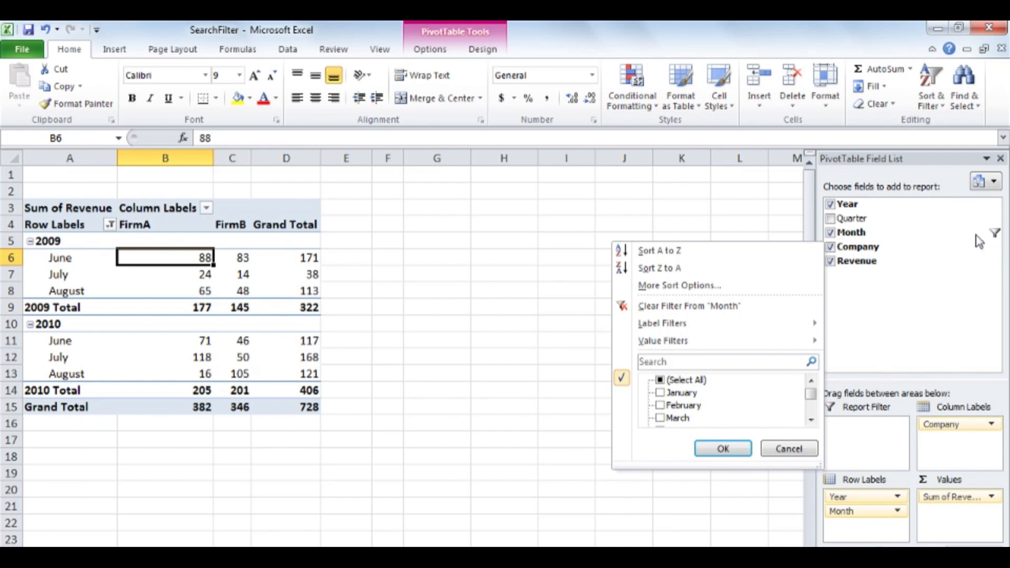
left_click(768, 310)
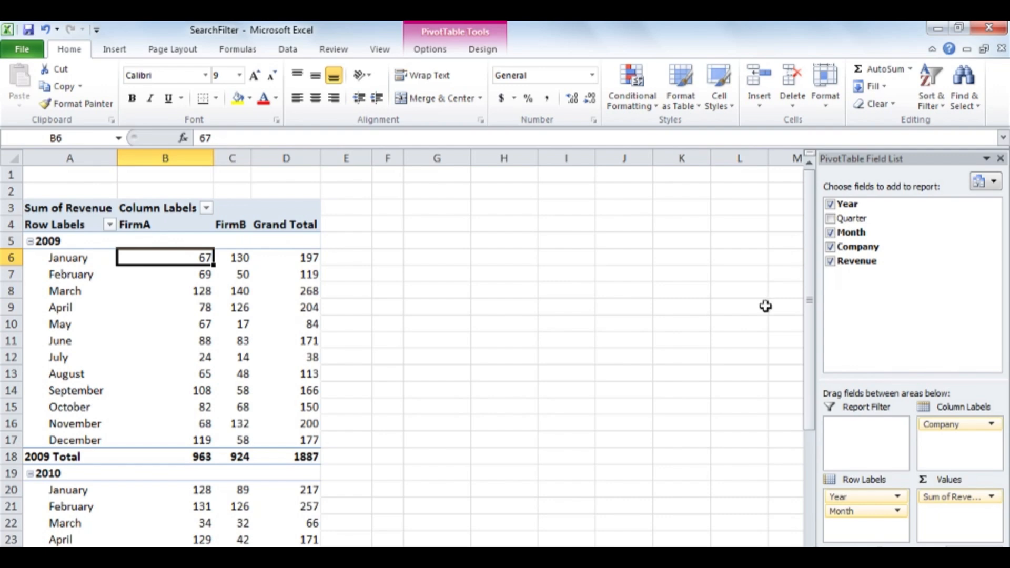
Apply a label filter to Month for labels that do not contain "er", and clear the Month filter
left_click(991, 233)
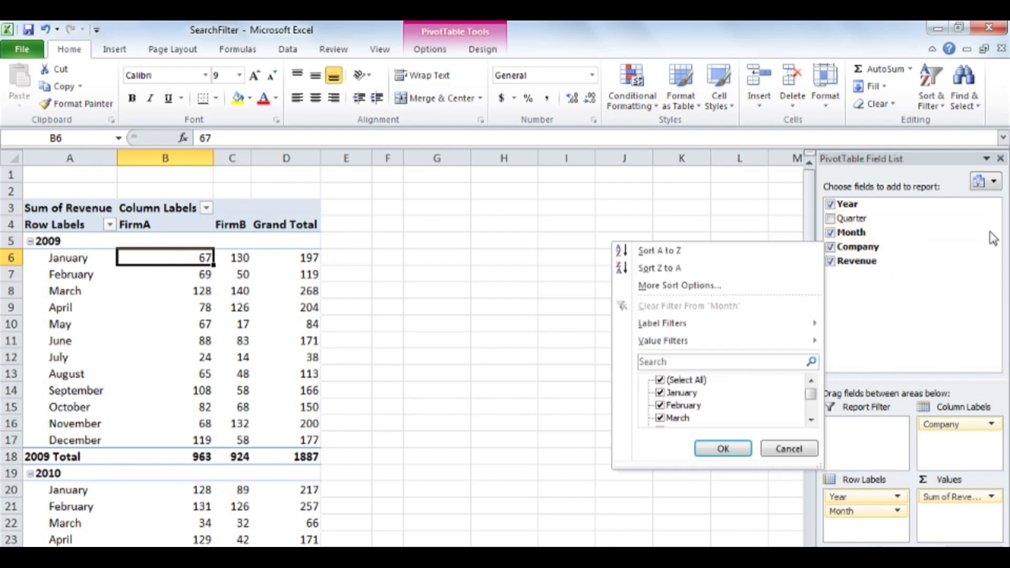
mouse_move(794, 331)
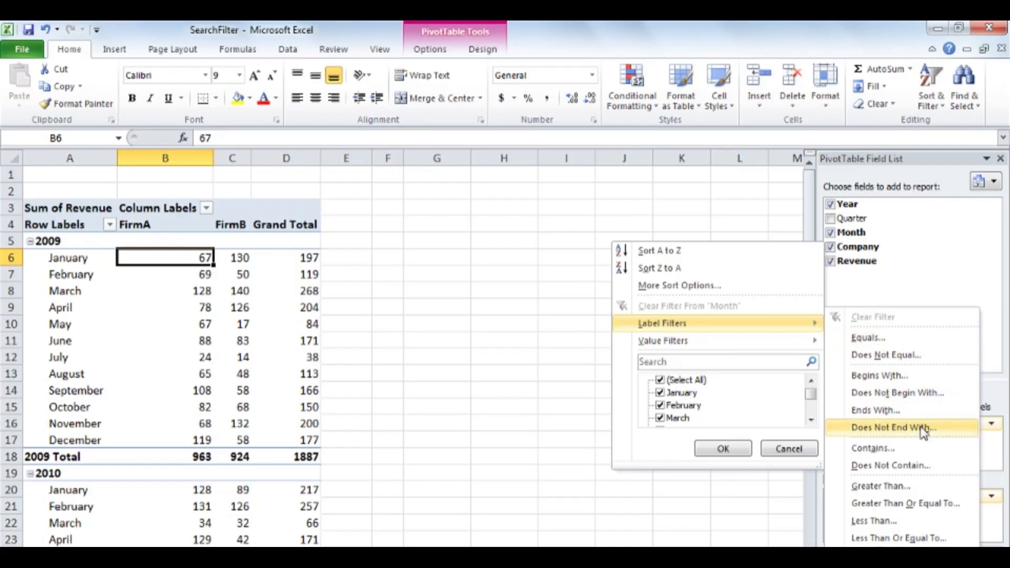
left_click(938, 466)
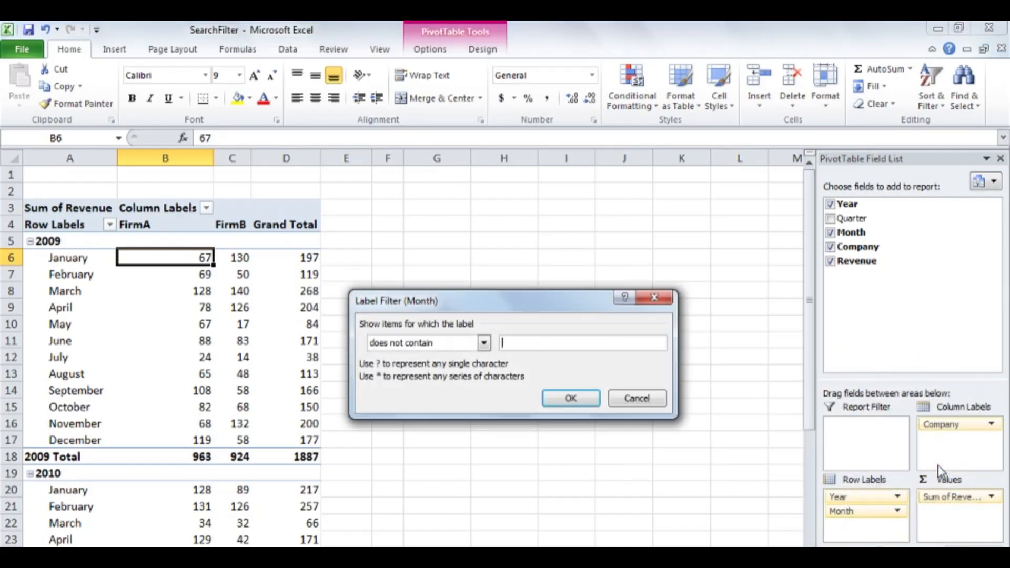
type("er")
left_click(576, 399)
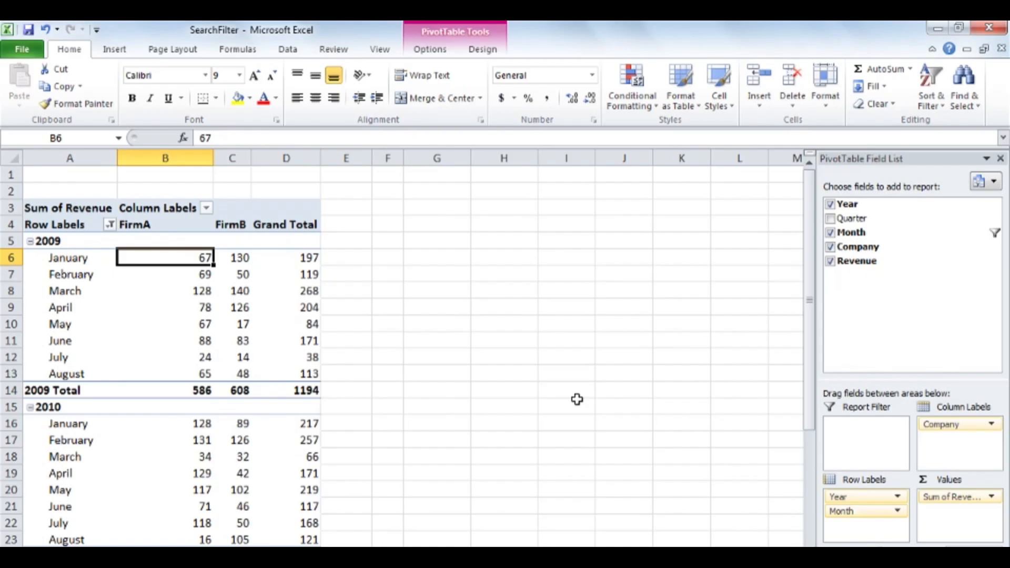
left_click(991, 235)
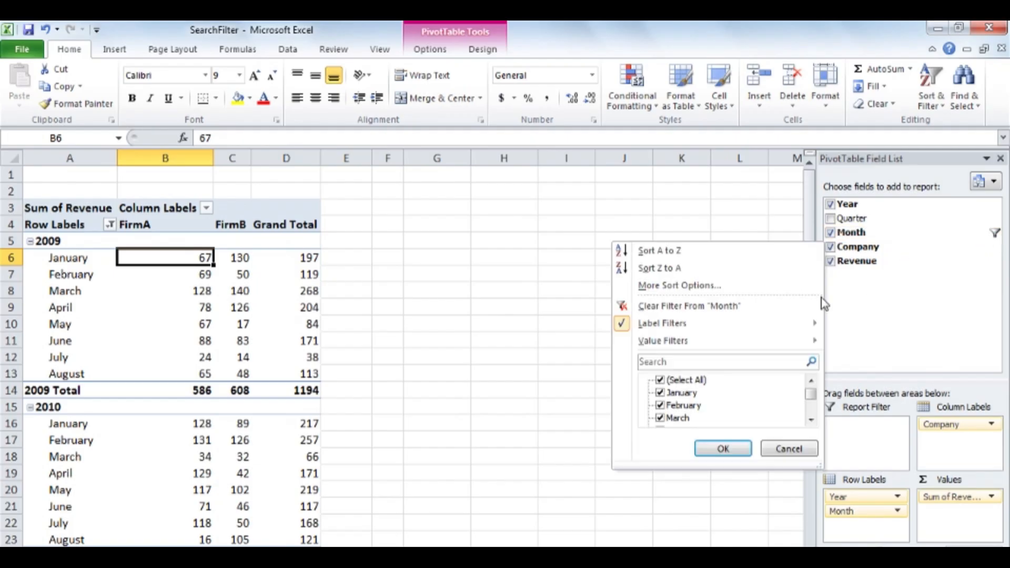
left_click(778, 310)
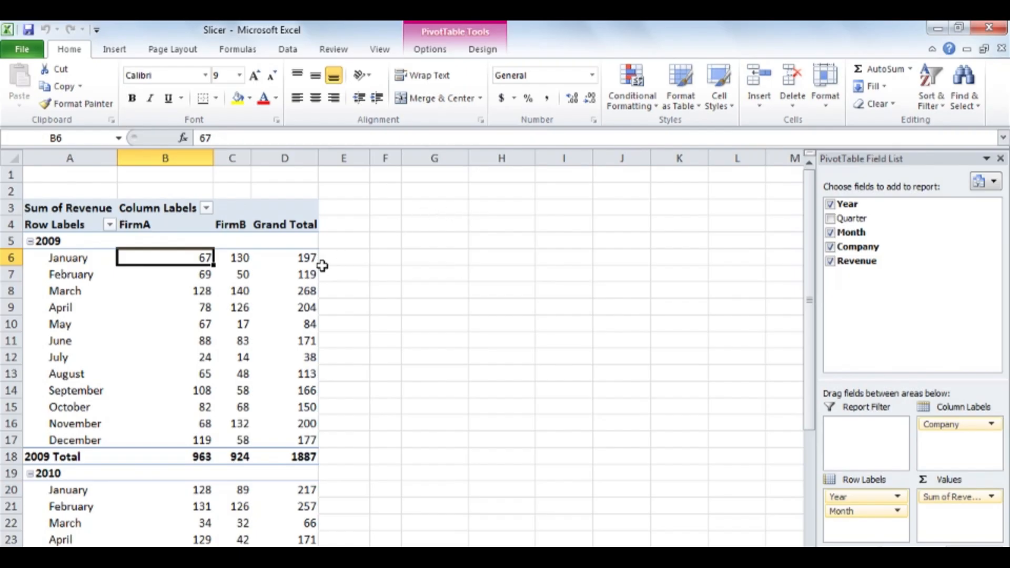
Insert a slicer for the Month field and place it beside the PivotTable, stretched to about 3.38 inches tall
left_click(247, 259)
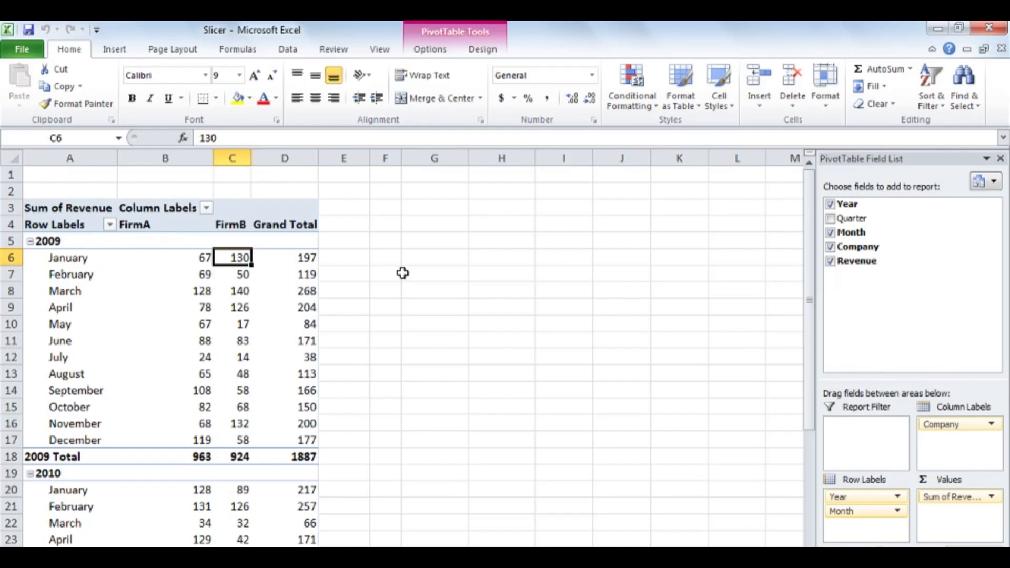
left_click(443, 52)
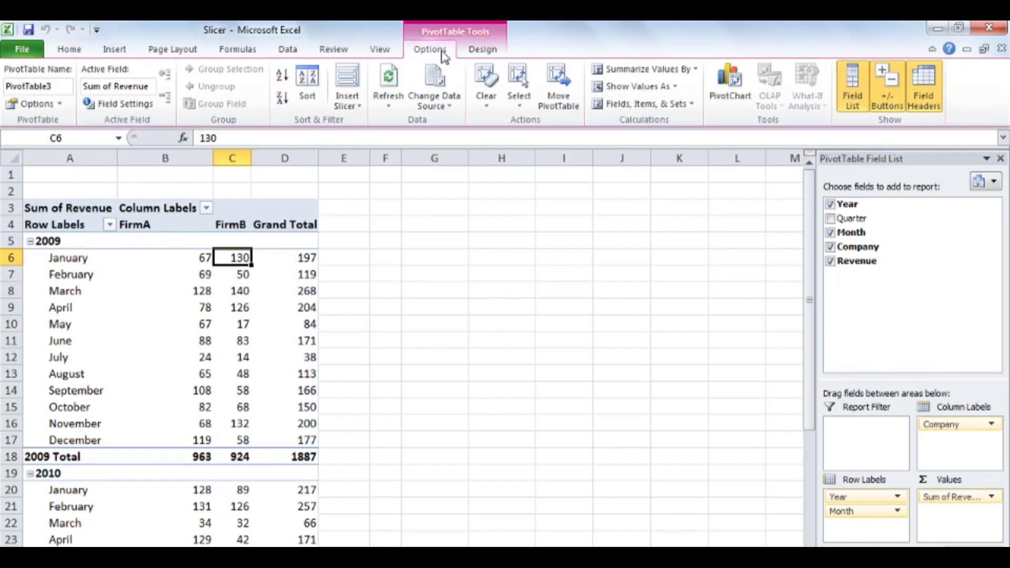
left_click(355, 77)
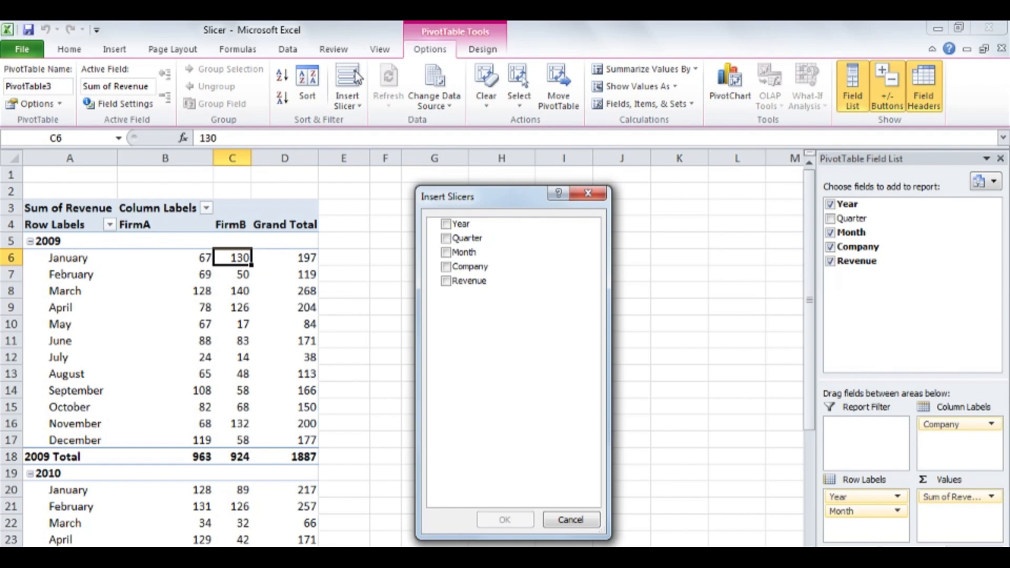
left_click(449, 254)
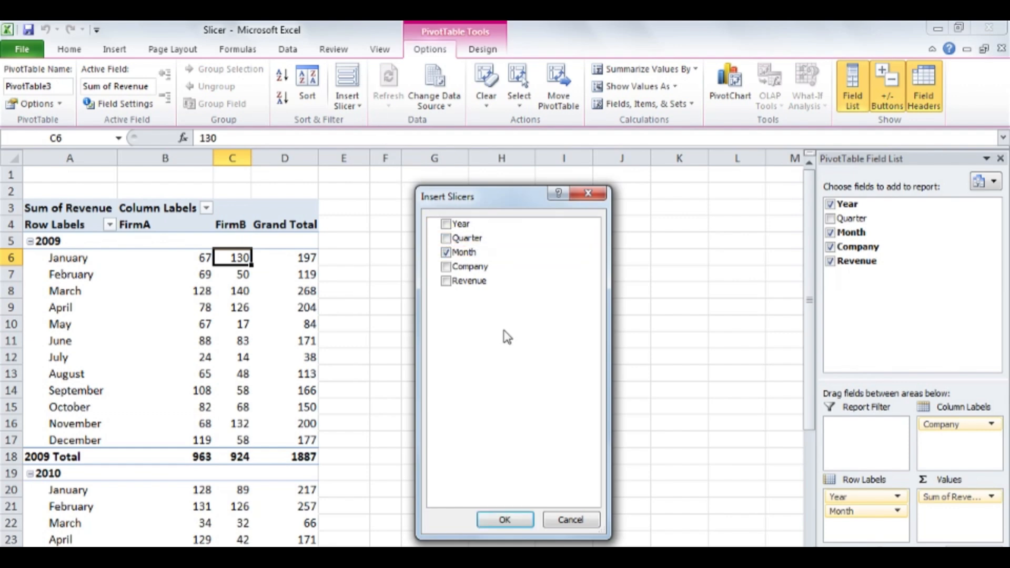
left_click(522, 520)
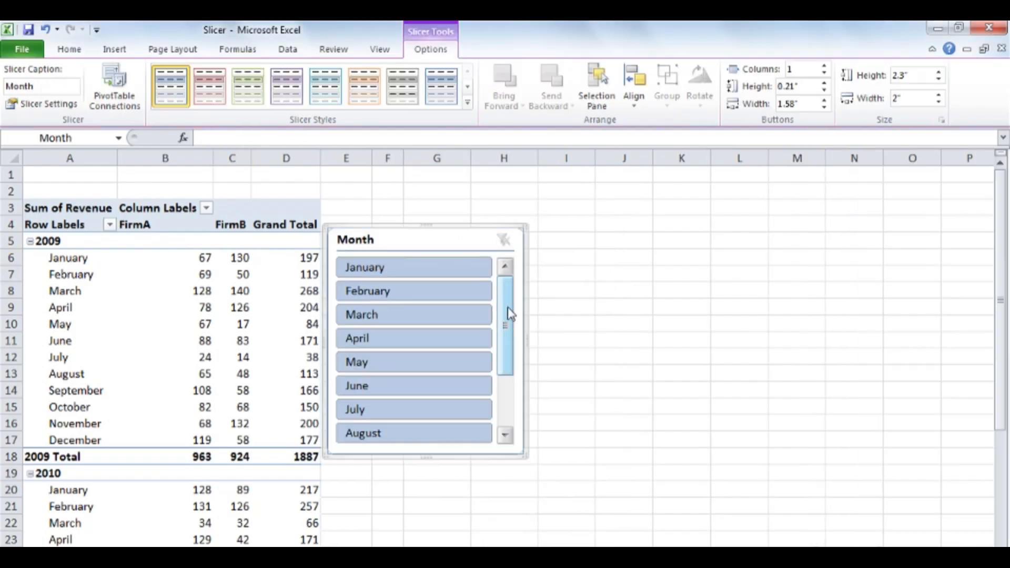
left_click_drag(469, 224, 539, 188)
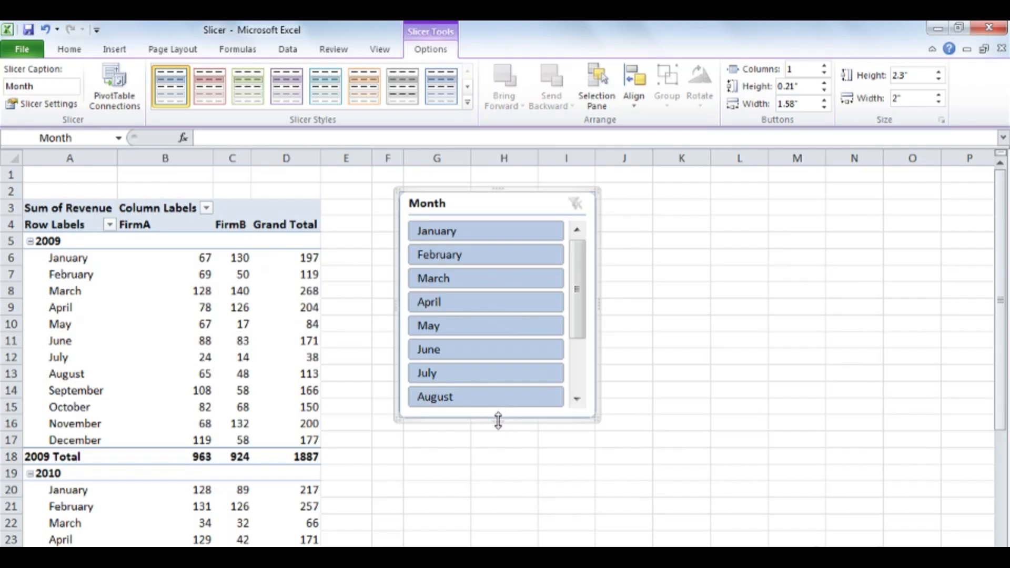
left_click_drag(497, 421, 495, 525)
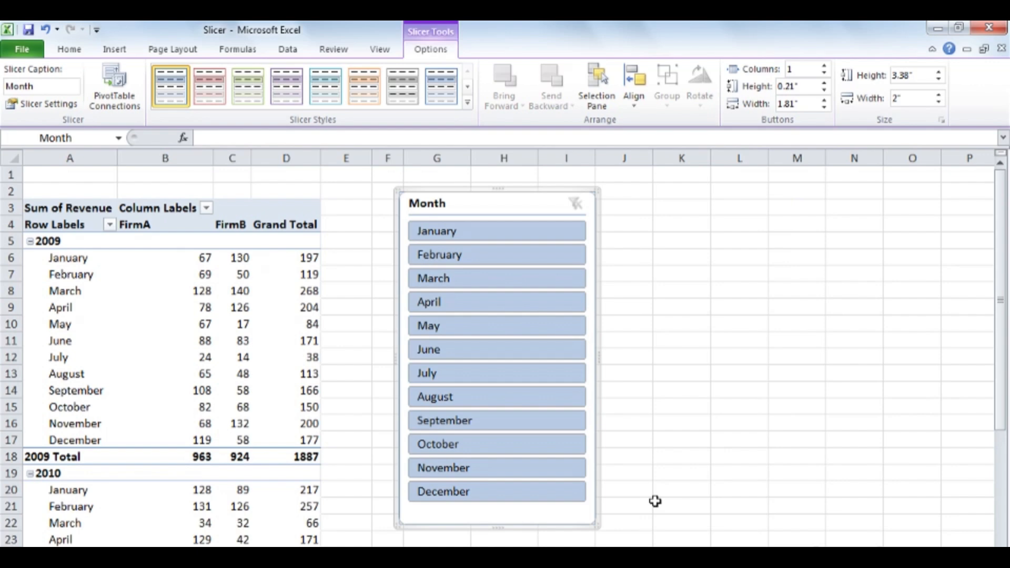
Filter the PivotTable to May and September with the Month slicer
left_click(570, 327)
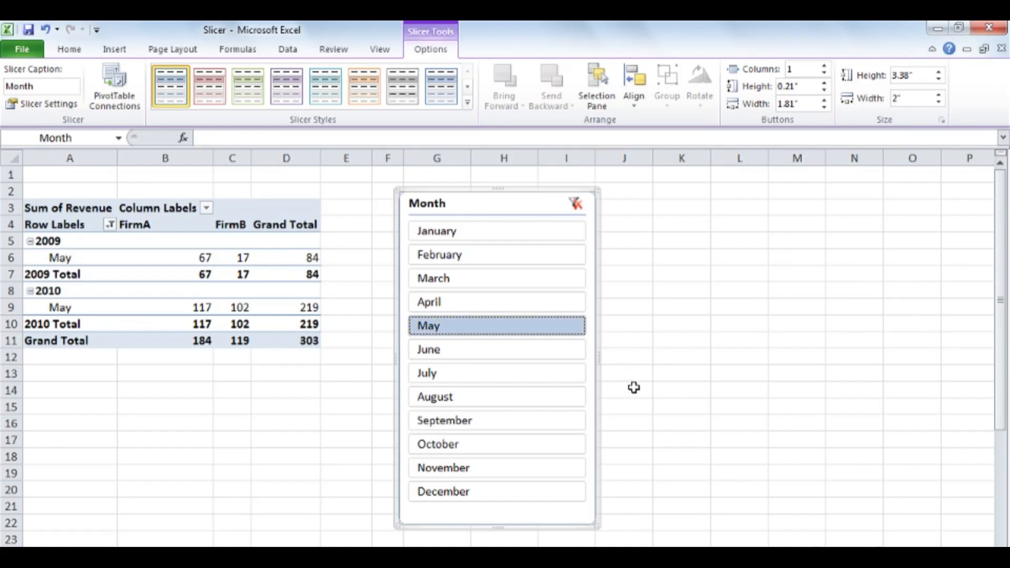
left_click(558, 426, "ctrl")
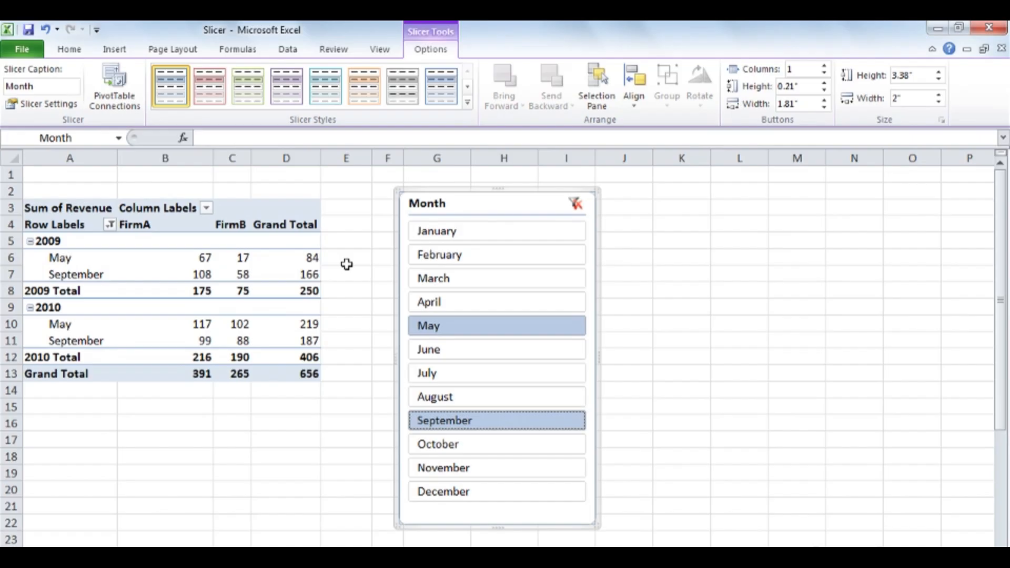
Filter the PivotTable to January through April with the Month slicer, and clear the slicer's filter
left_click(492, 235)
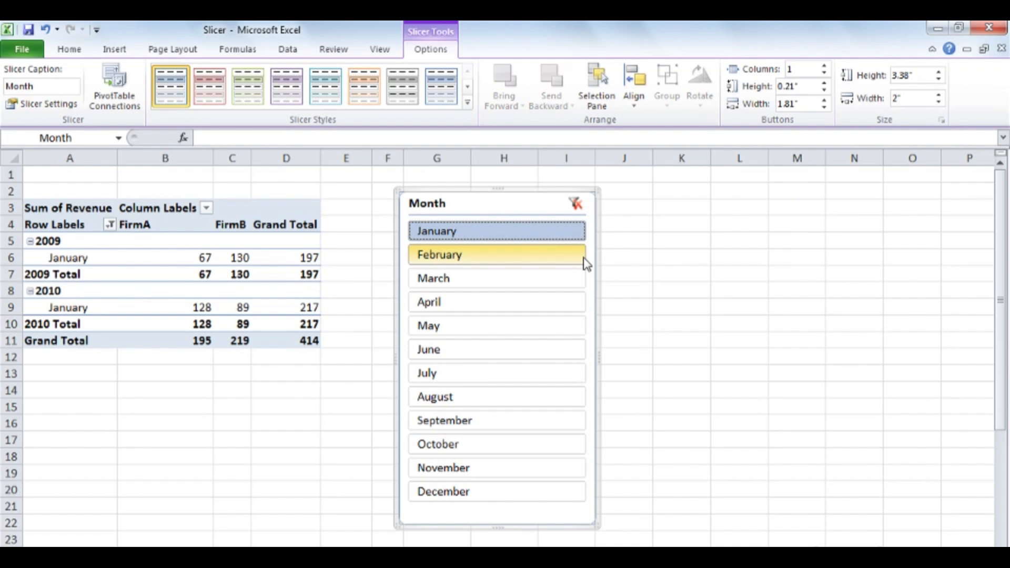
left_click(576, 307, "shift")
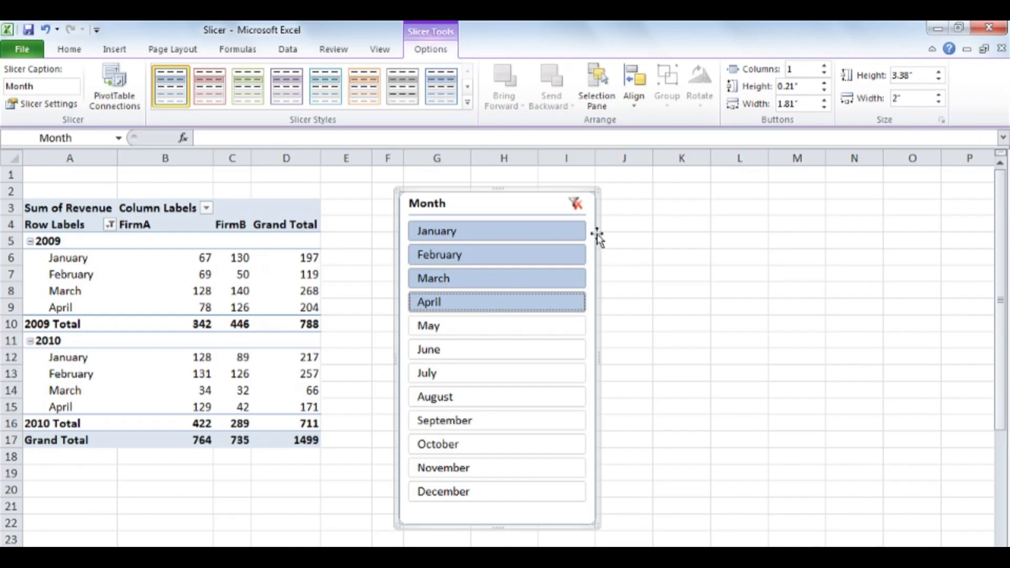
left_click(579, 208)
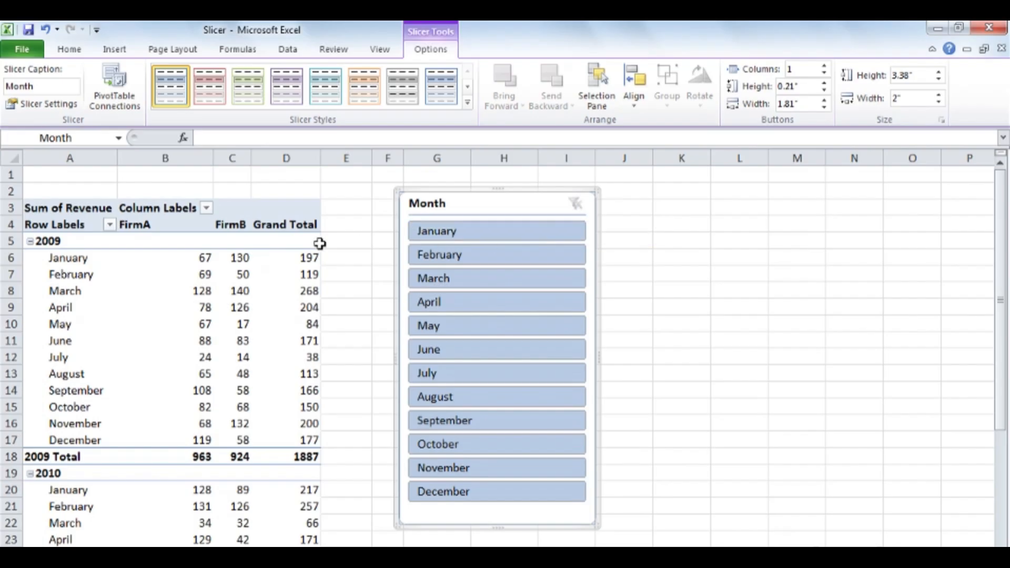
Insert a slicer for the Company field and place it beside the Month slicer
left_click(204, 279)
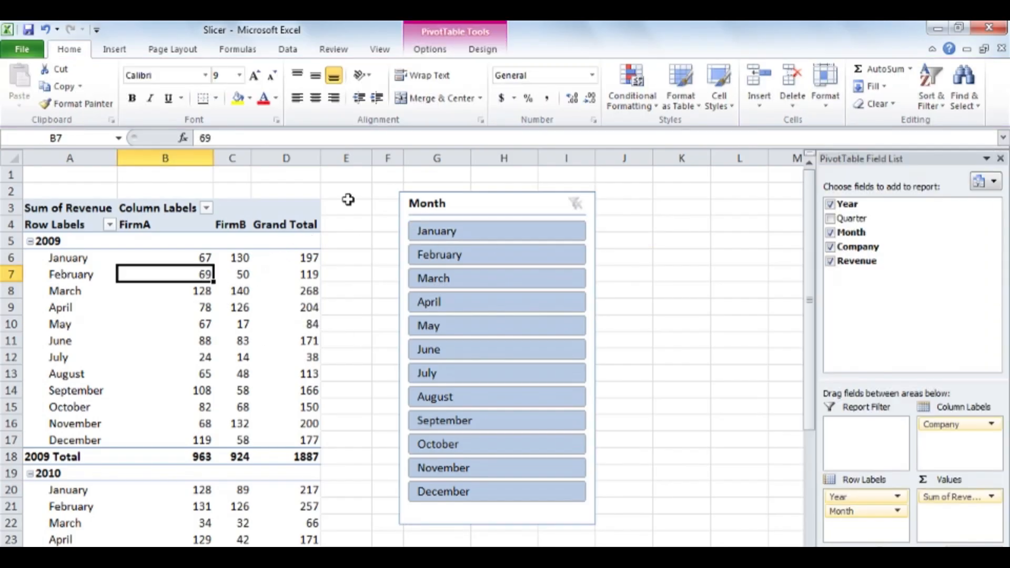
left_click(430, 49)
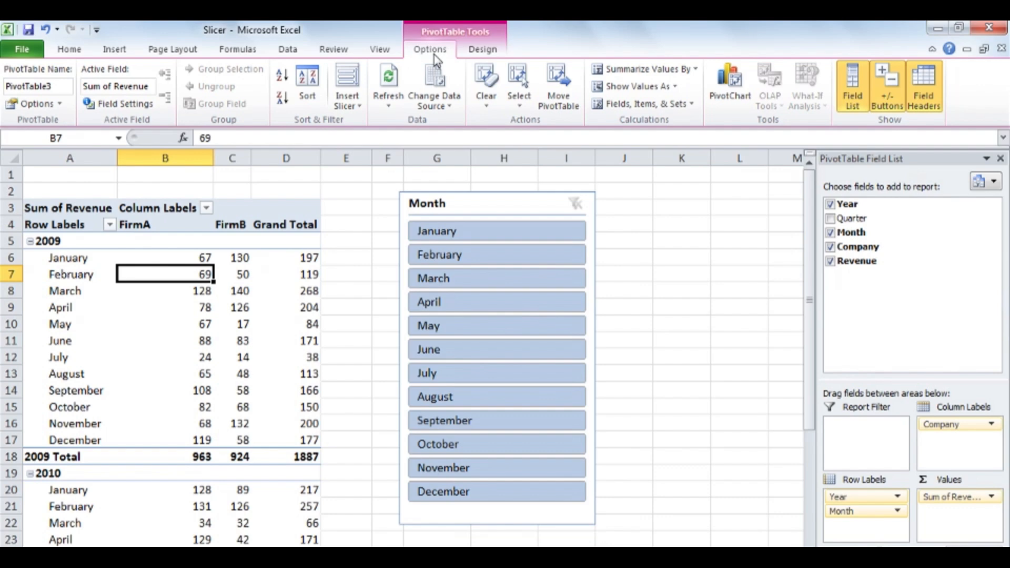
left_click(357, 77)
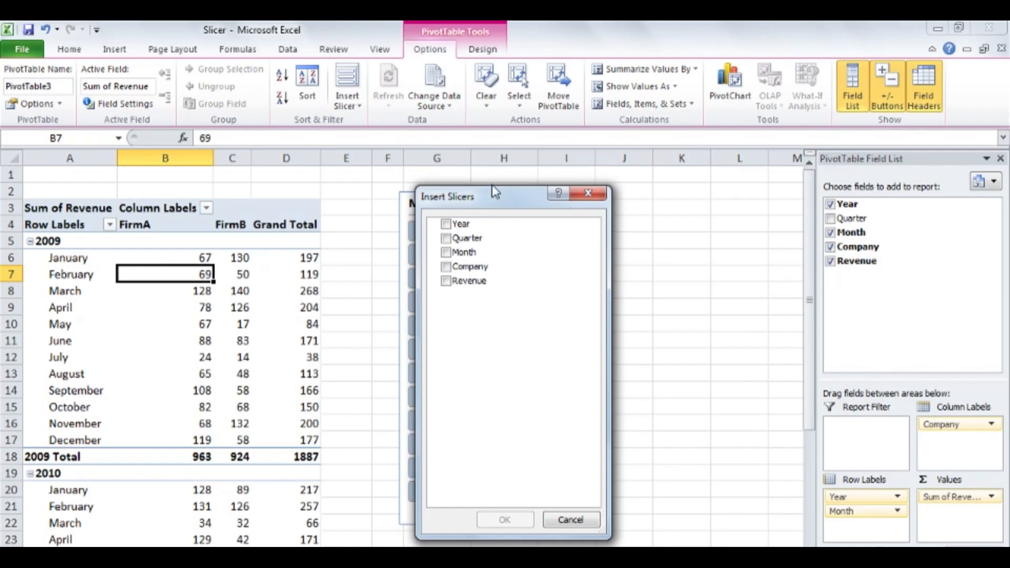
left_click(446, 267)
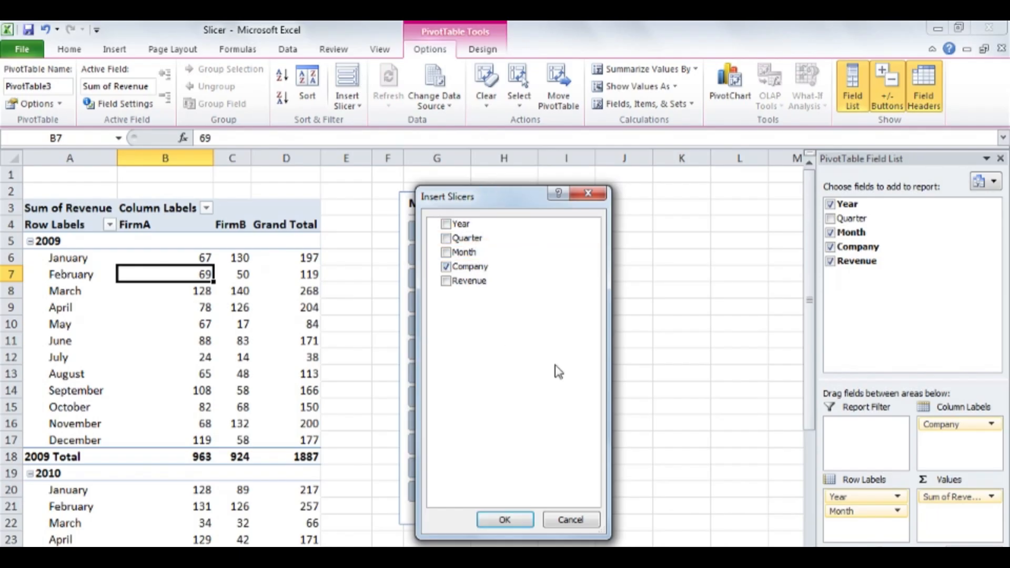
left_click(519, 519)
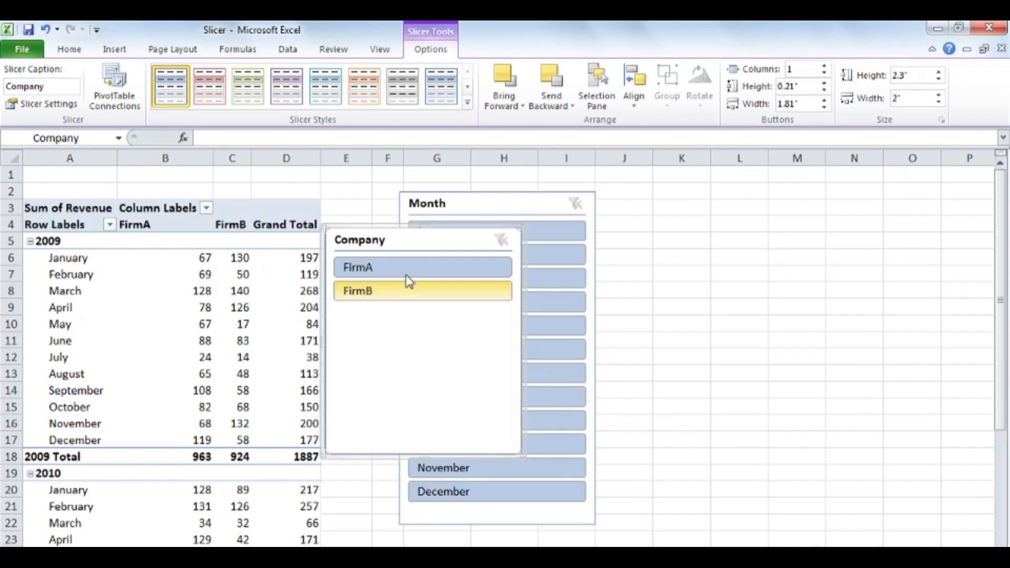
left_click_drag(416, 243, 713, 204)
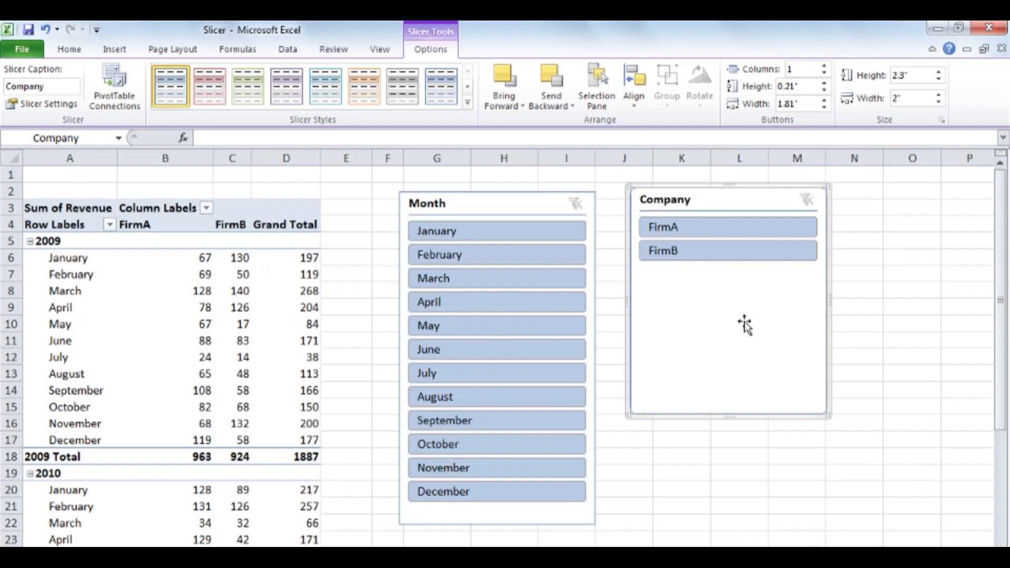
Filter the PivotTable to FirmB for August and September with the two slicers, and clear both slicer filters
left_click(744, 251)
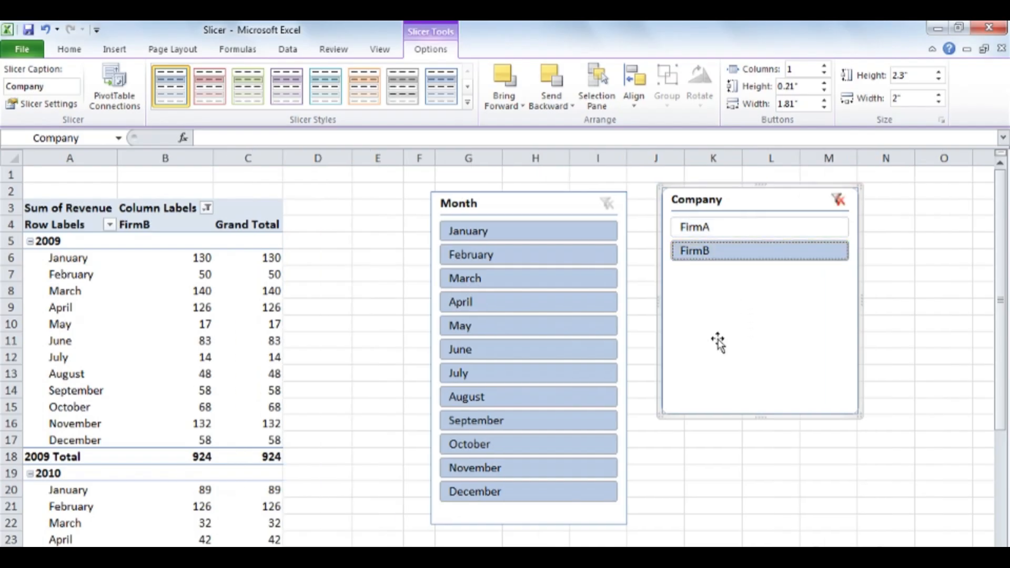
left_click(567, 396)
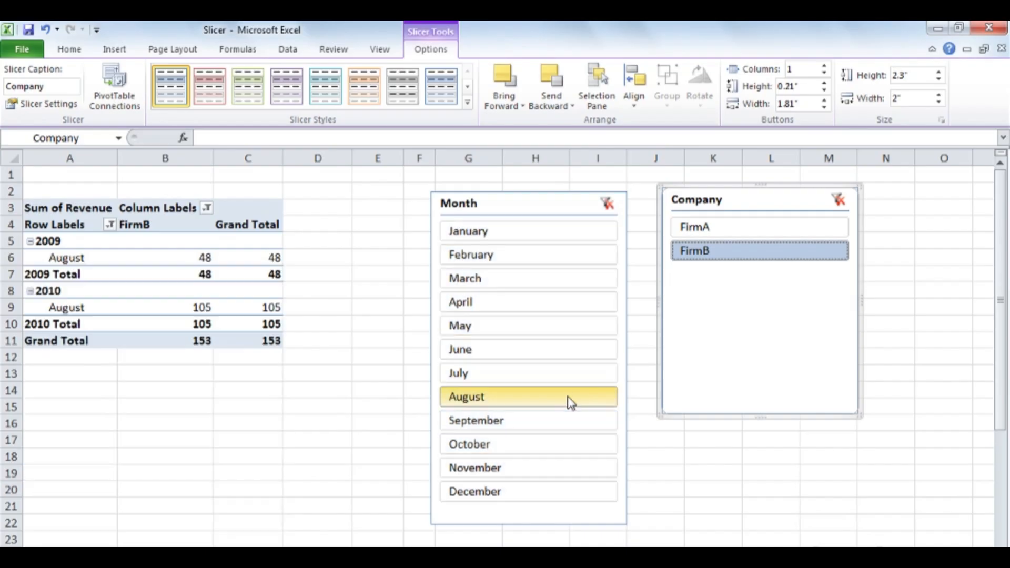
left_click(568, 425, "ctrl")
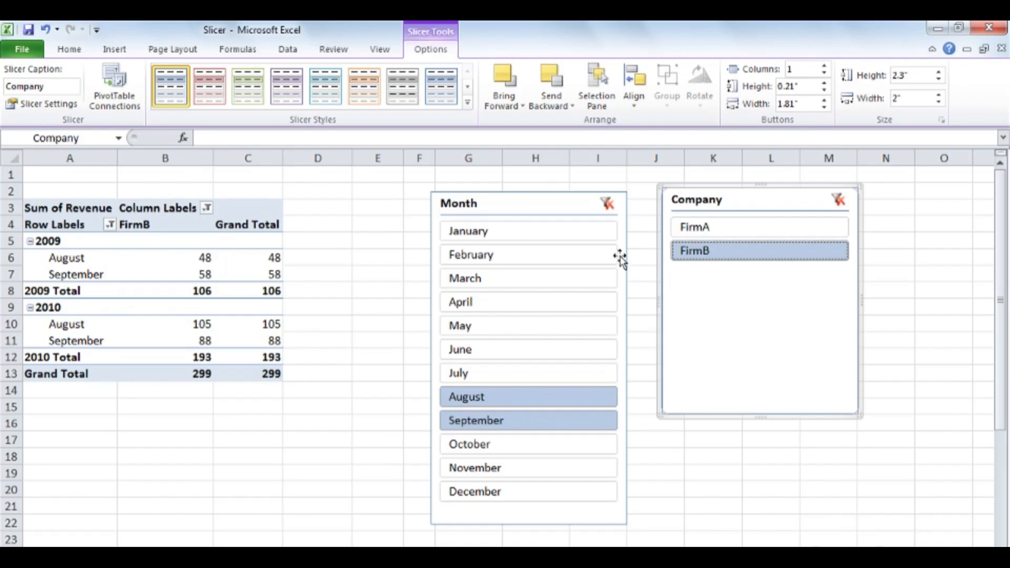
left_click(608, 203)
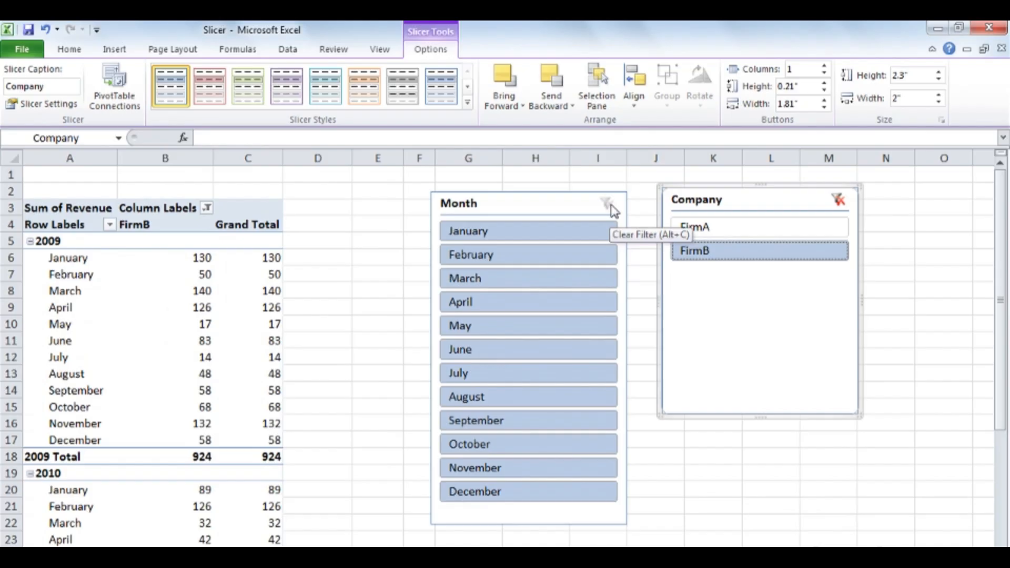
left_click(838, 200)
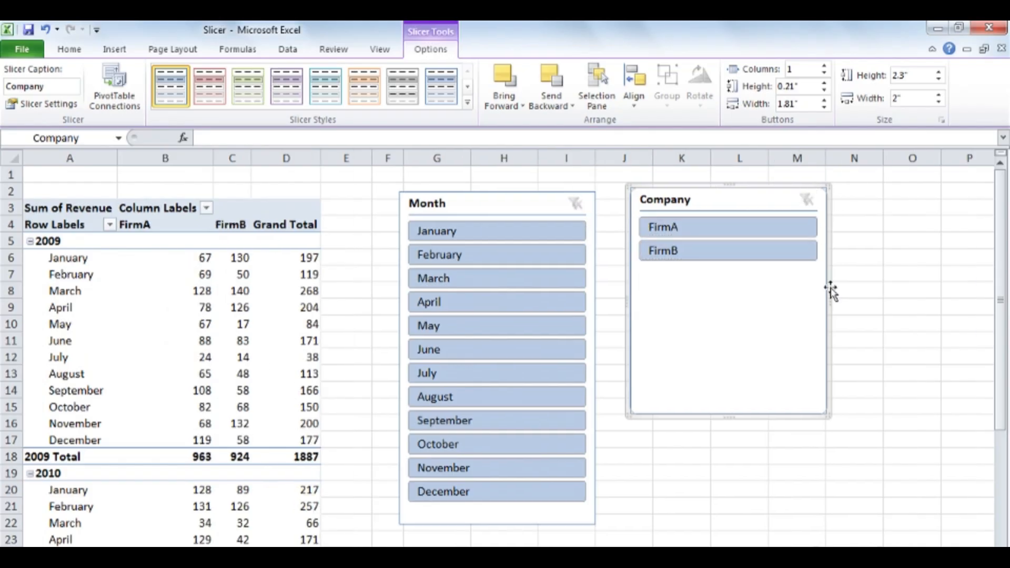
Remove the Company slicer and the Month slicer from the worksheet
right_click(724, 311)
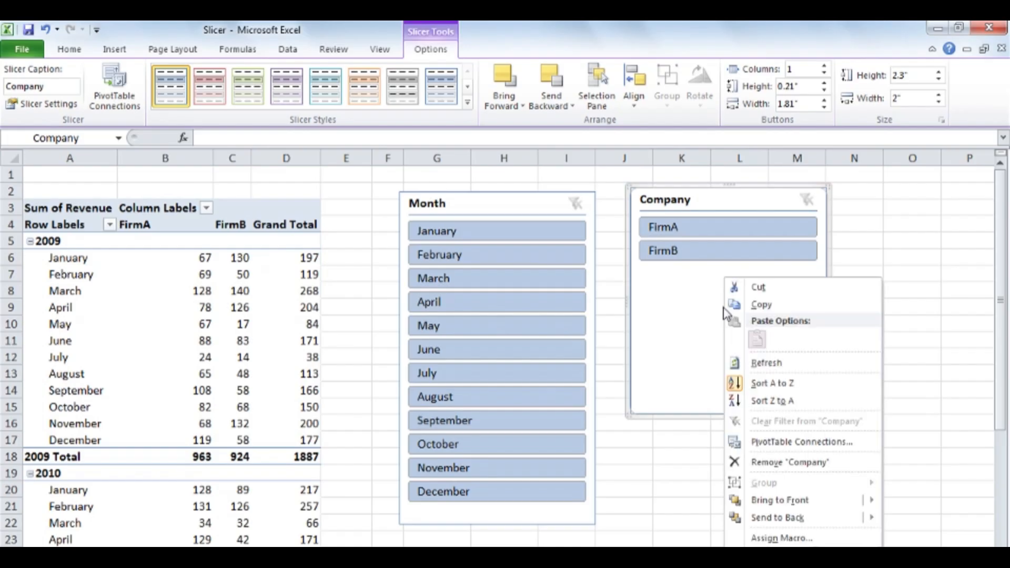
left_click(844, 465)
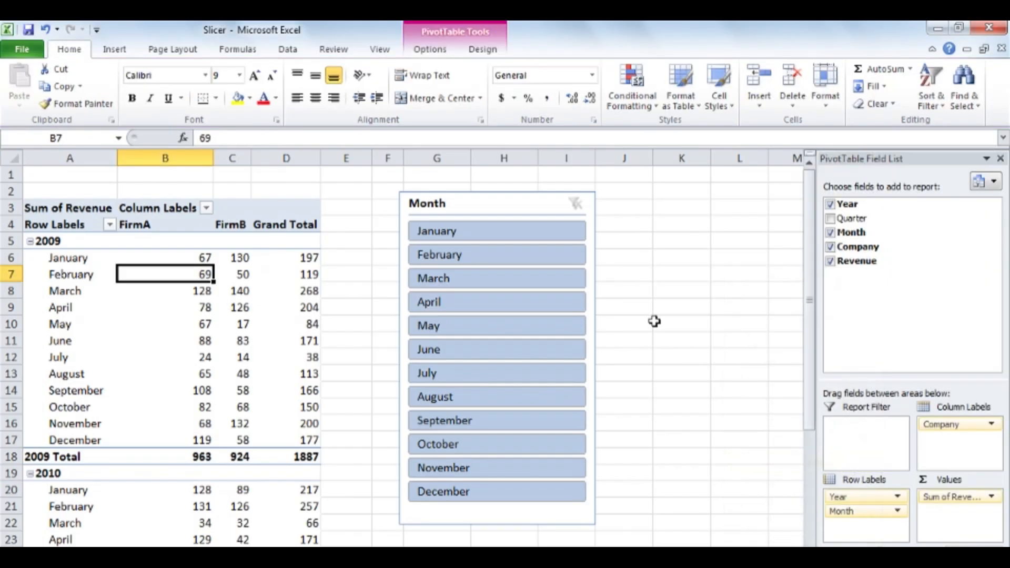
right_click(507, 202)
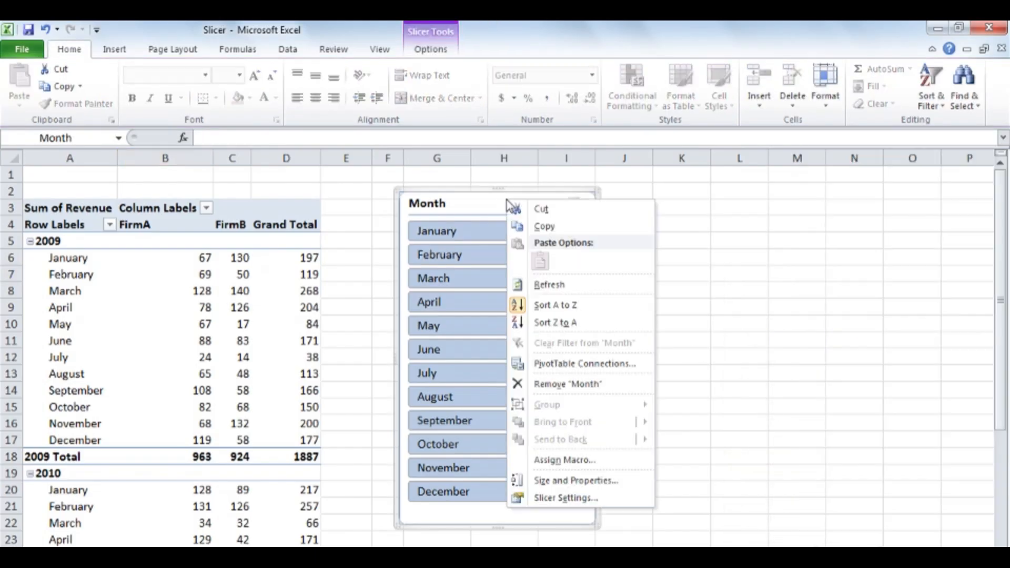
left_click(625, 390)
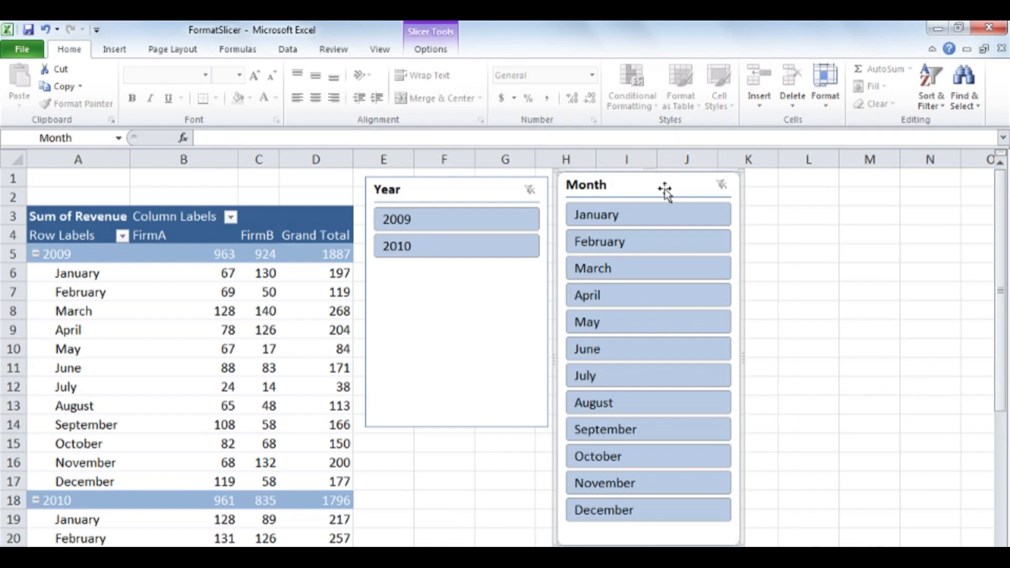
Apply the dark red slicer style to both the Month slicer and the Year slicer
left_click(445, 61)
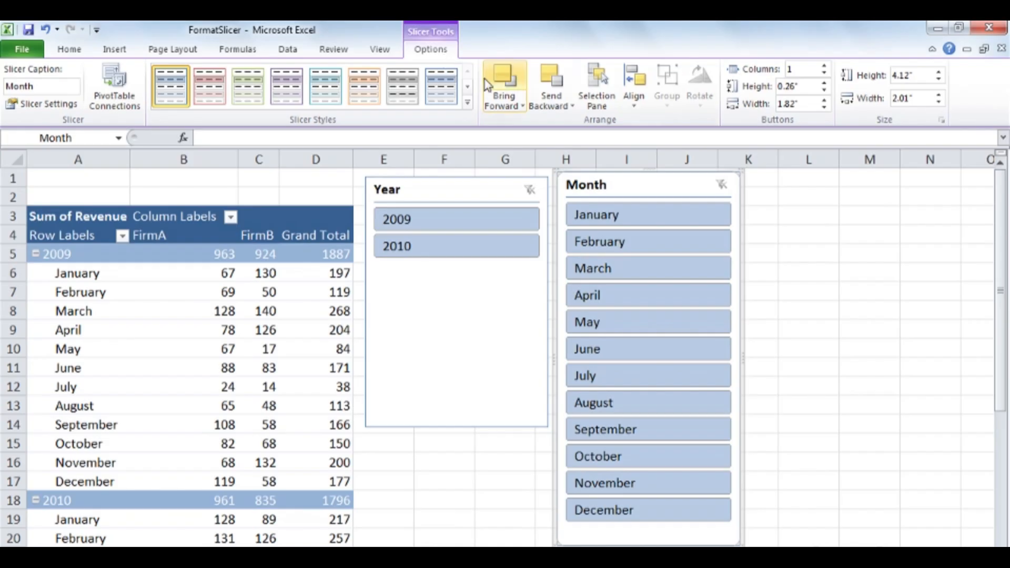
left_click(467, 106)
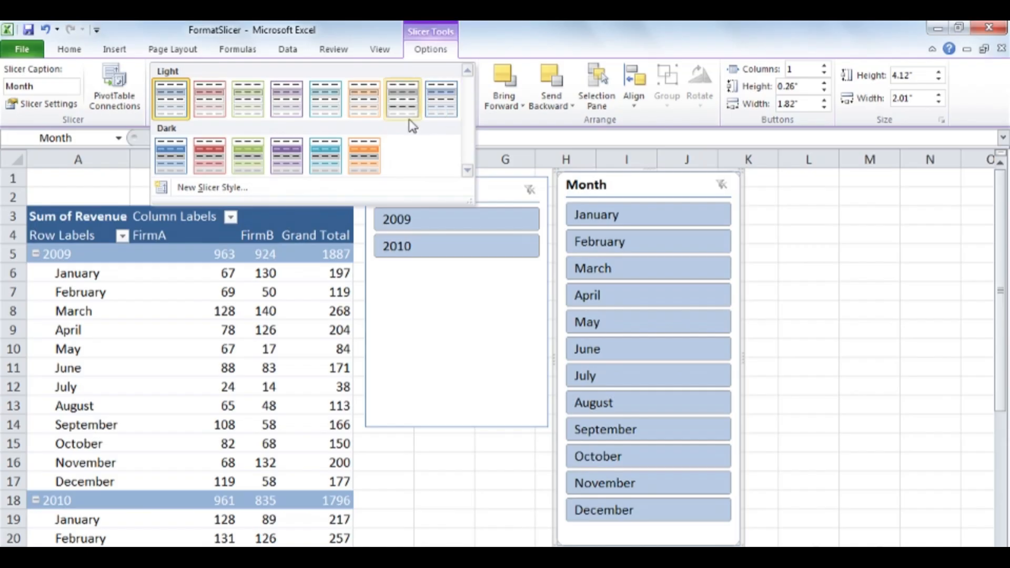
left_click(208, 164)
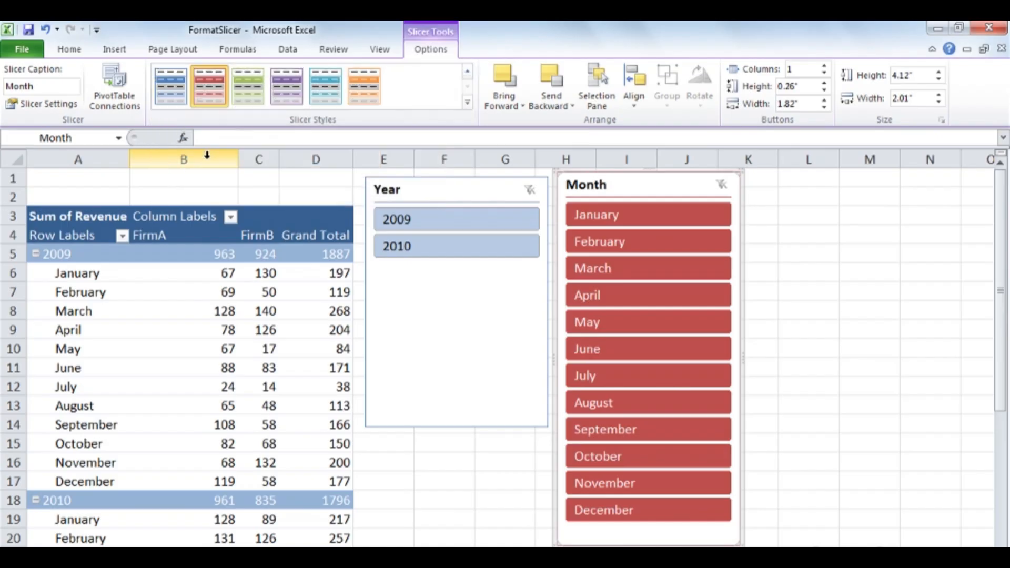
left_click(445, 188)
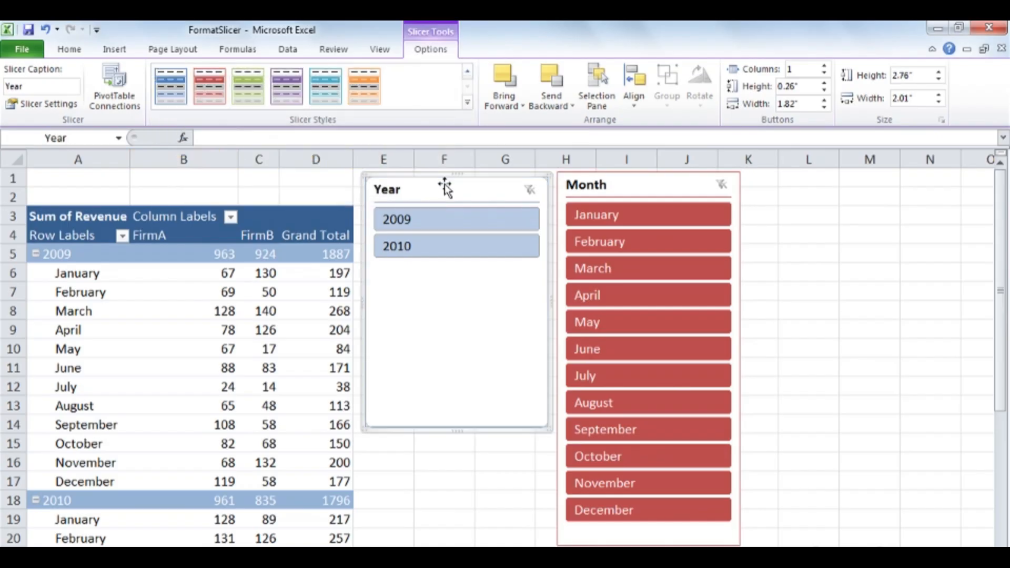
left_click(219, 96)
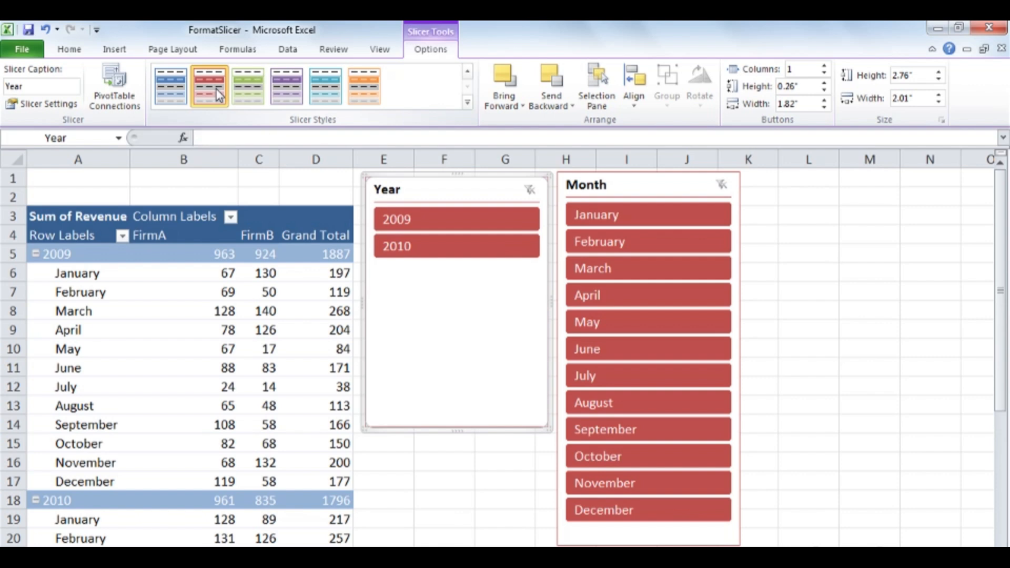
Create a slicer style named New Custom whose Header element has a dark orange fill
left_click(467, 103)
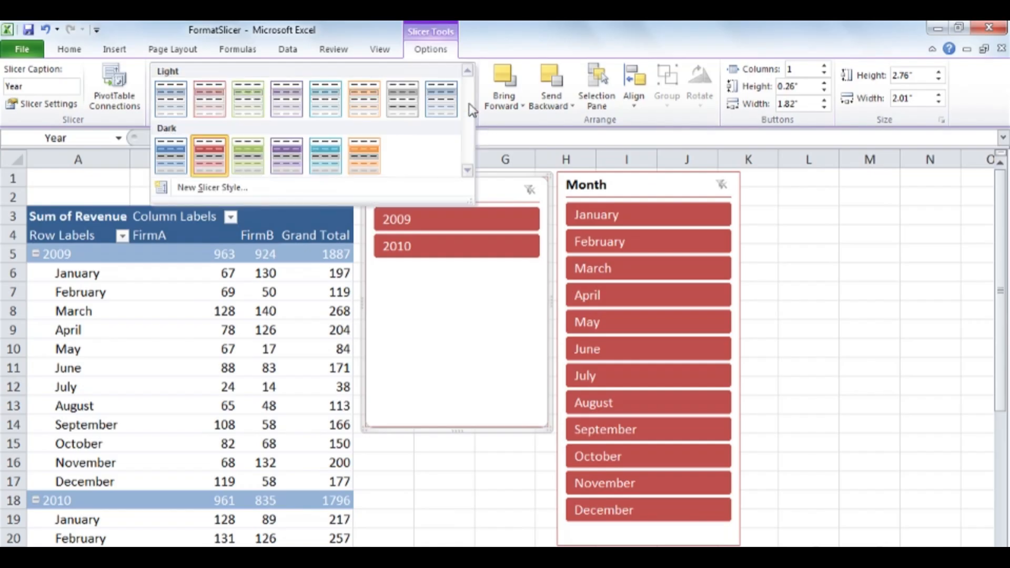
left_click(313, 189)
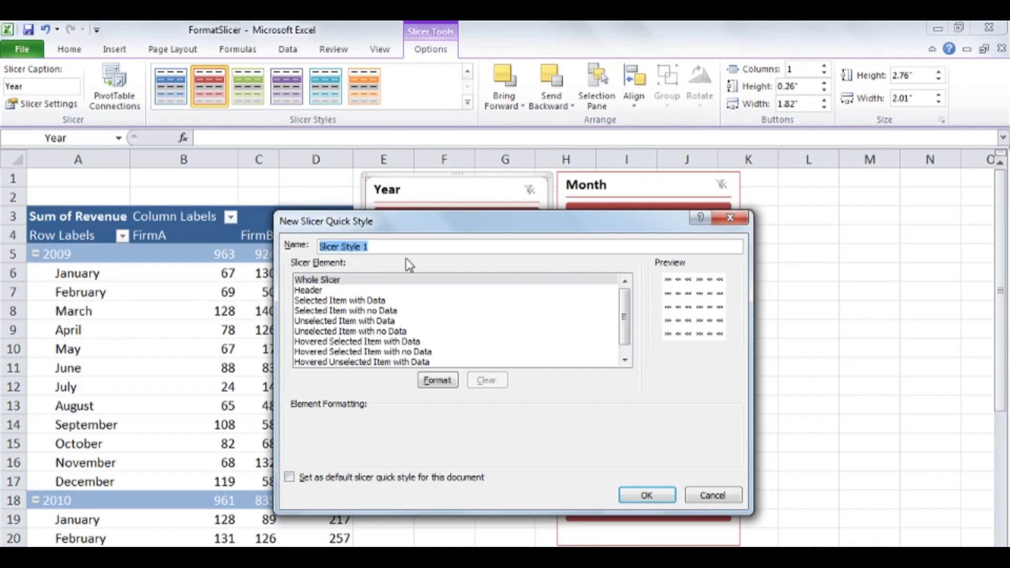
type("New Custom")
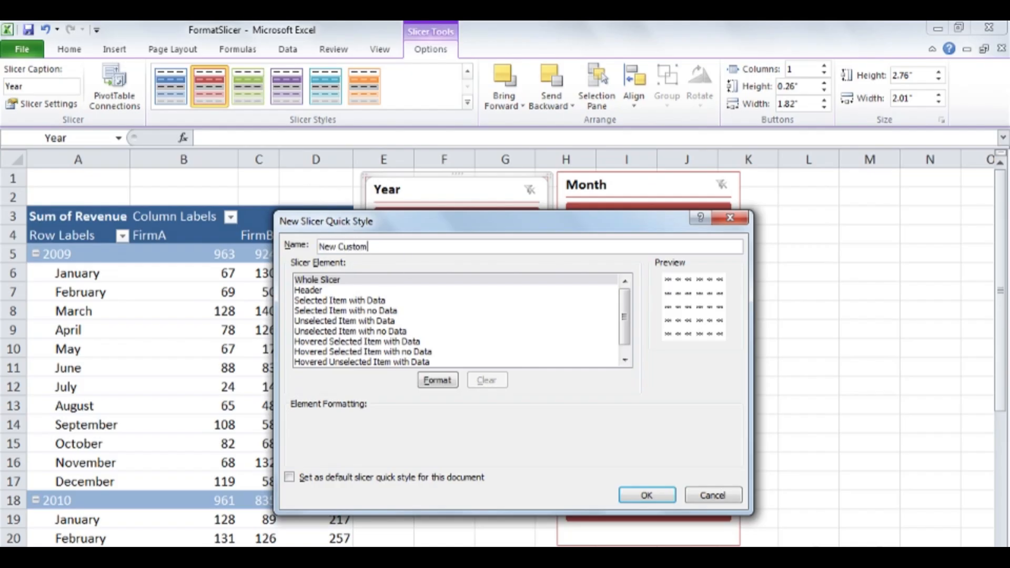
left_click(338, 291)
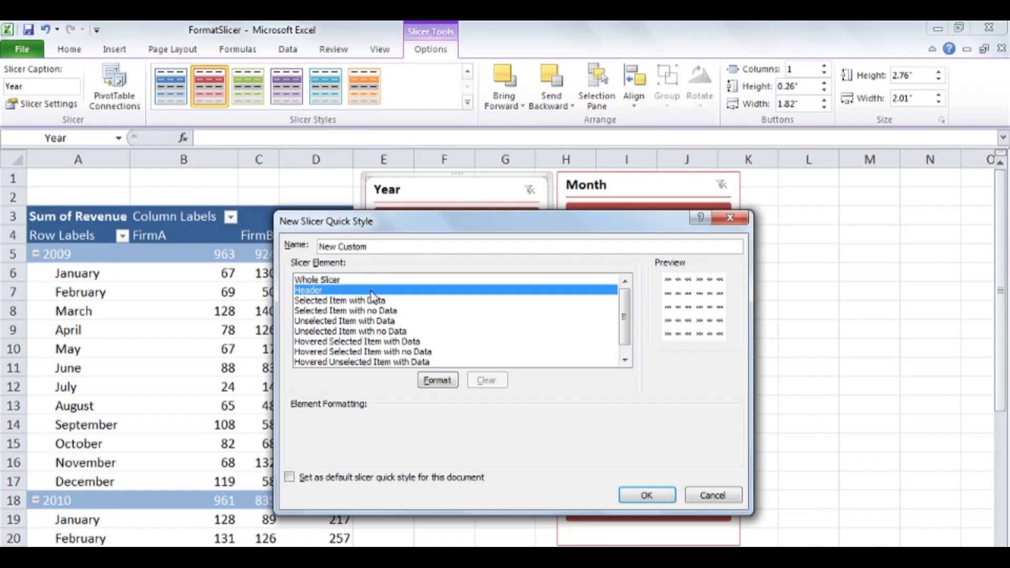
left_click(446, 384)
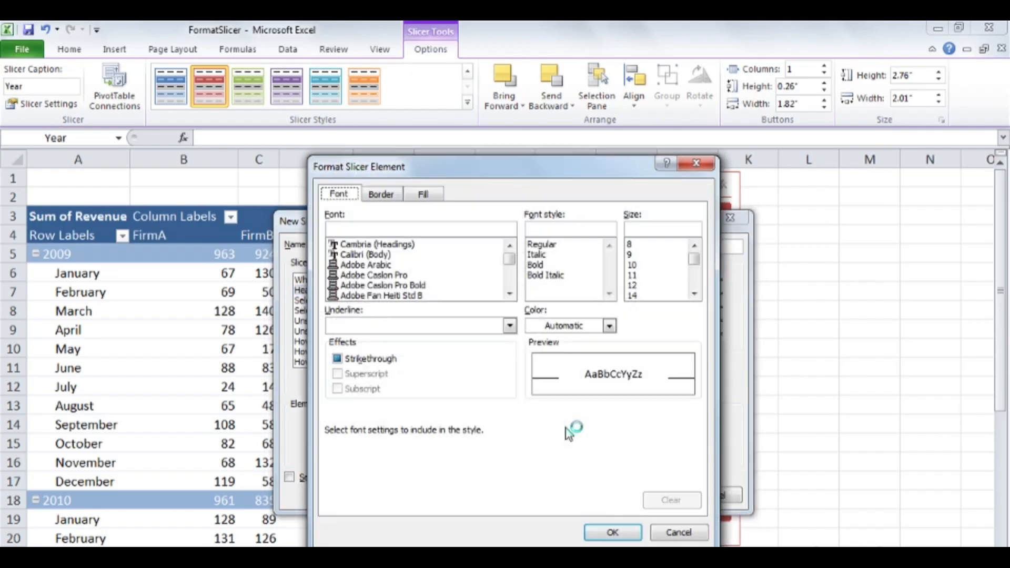
left_click(428, 195)
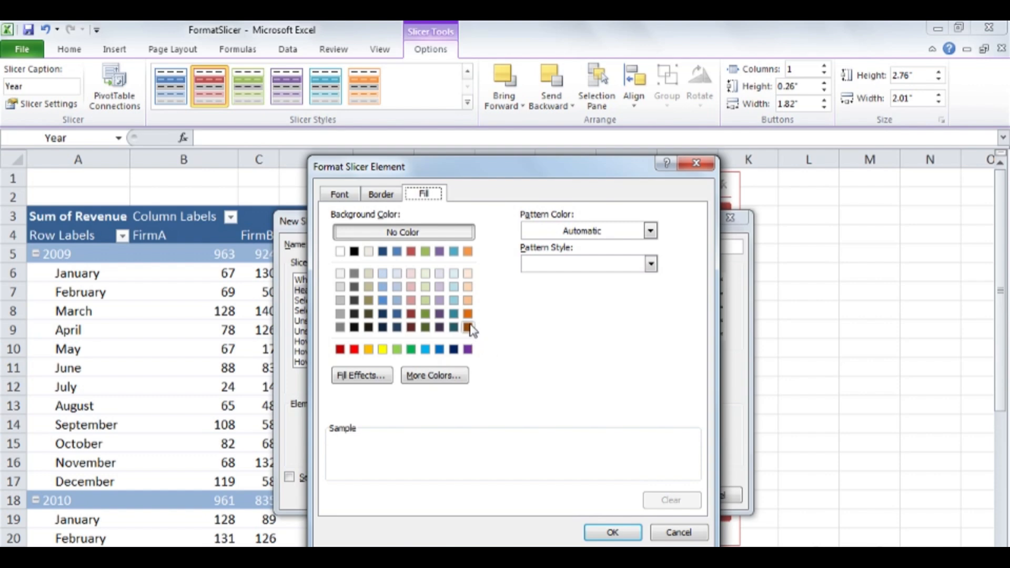
left_click(468, 314)
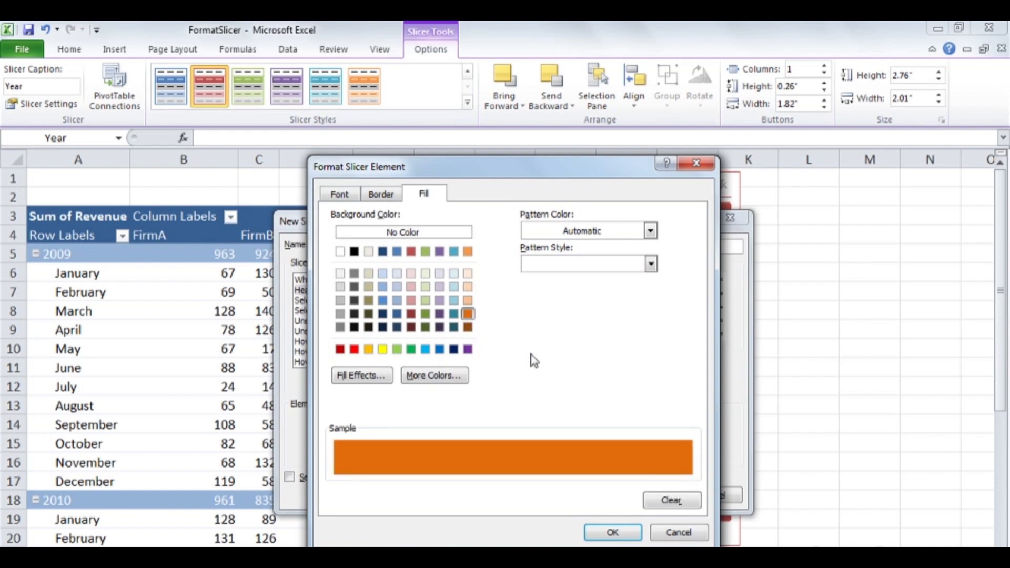
left_click(612, 532)
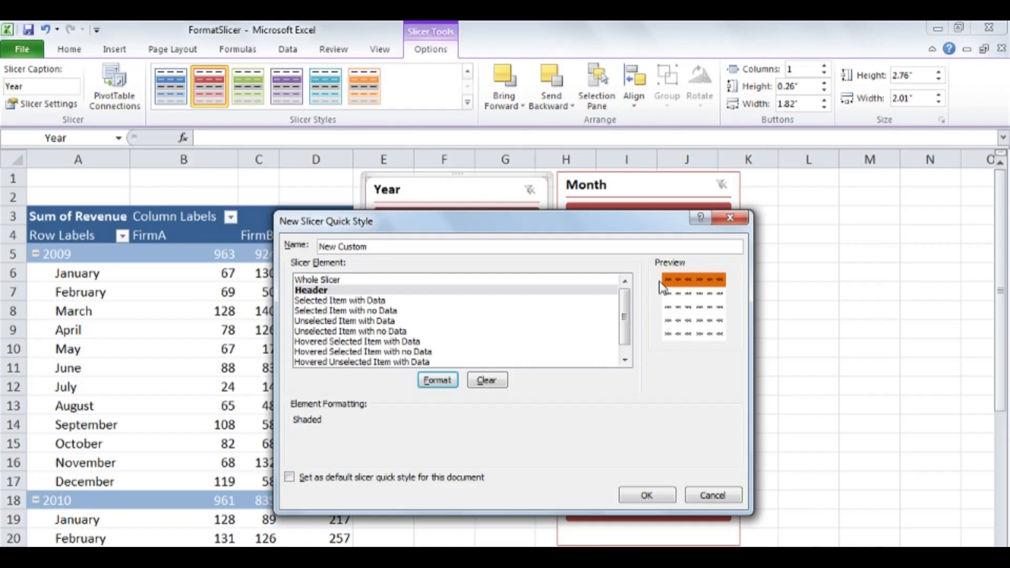
left_click(657, 496)
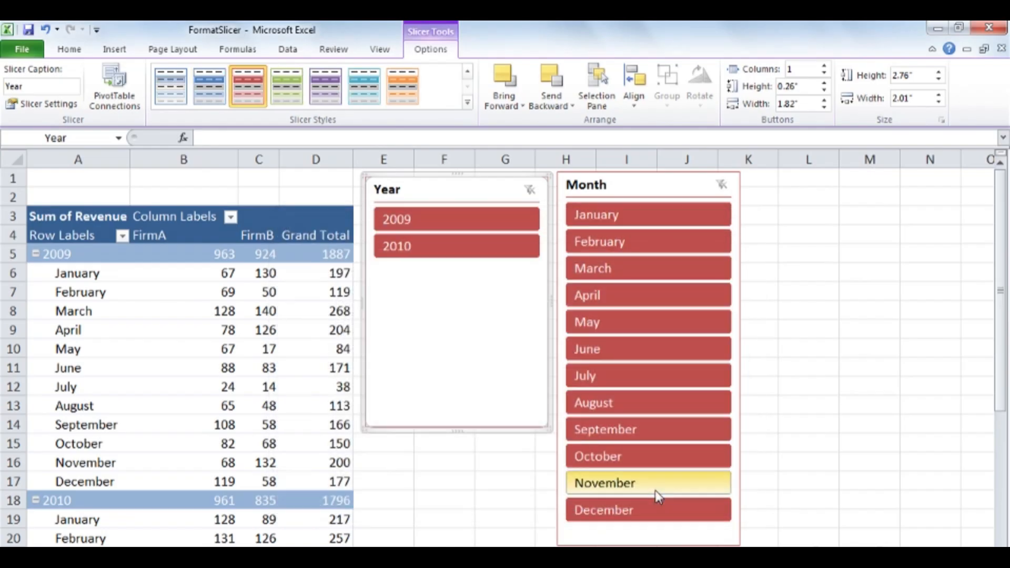
Apply the New Custom style to the Year slicer and set its caption to Fiscal Year
left_click(467, 103)
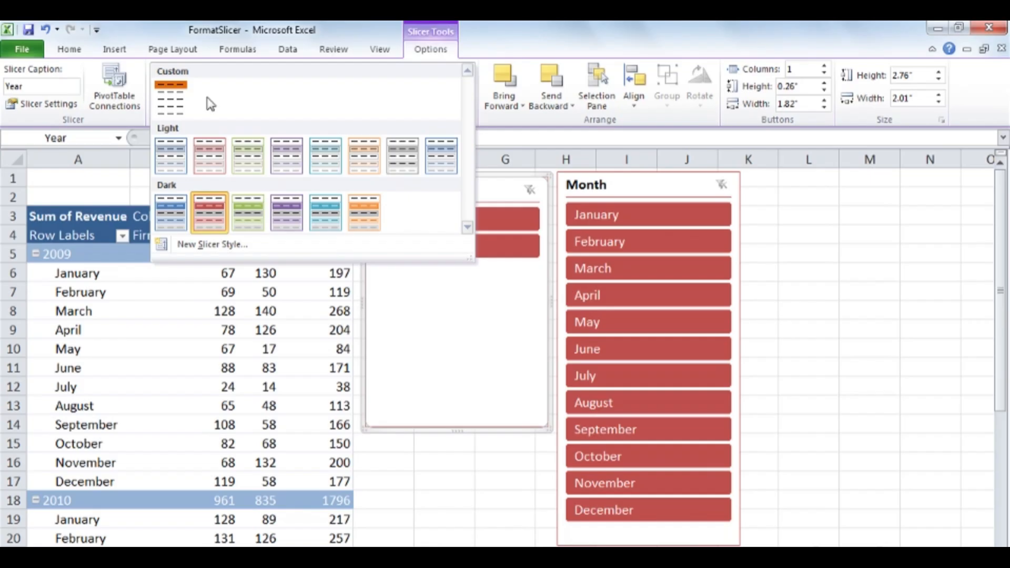
left_click(171, 95)
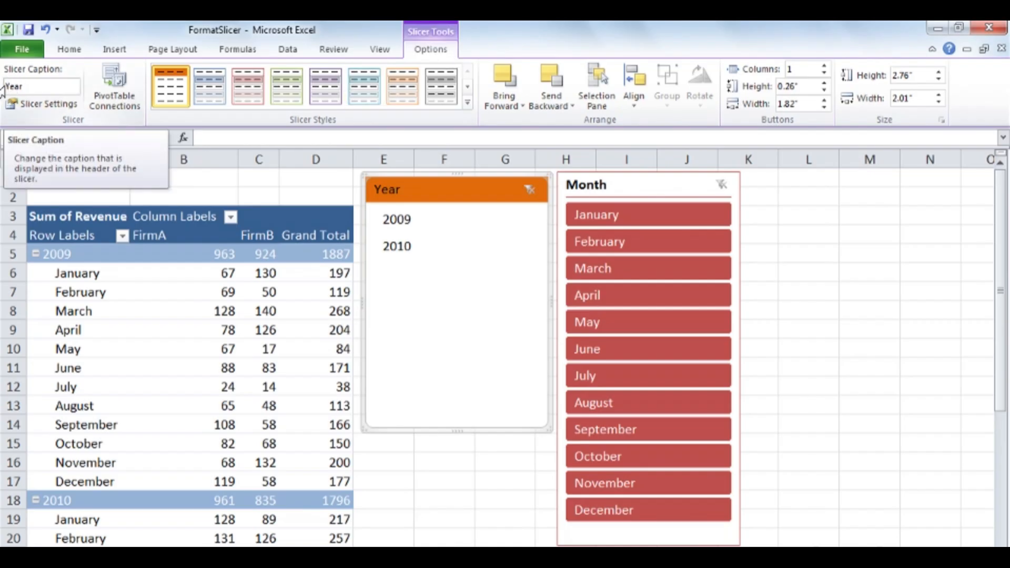
left_click_drag(7, 85, 24, 86)
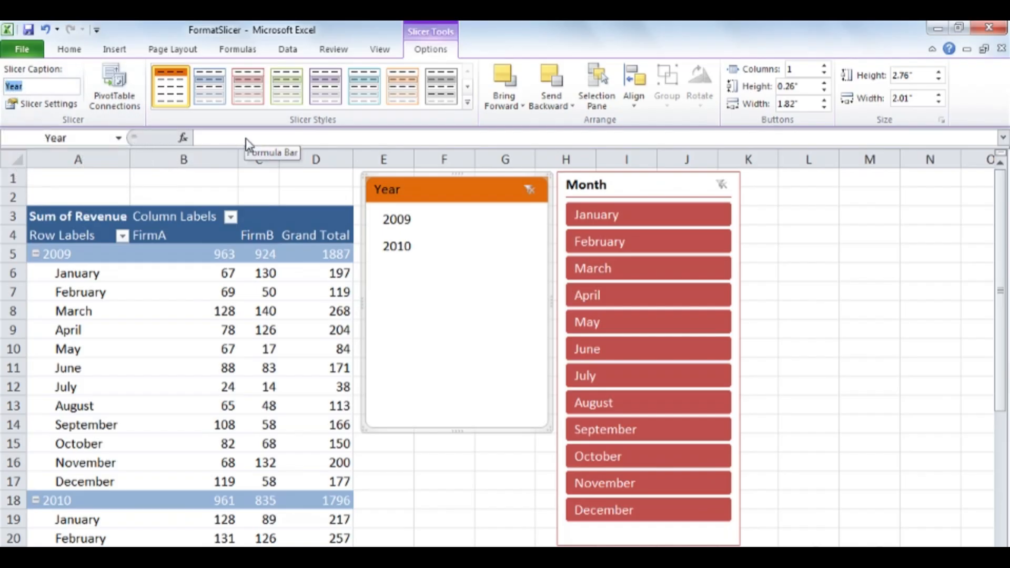
type("Fiscal Year")
key("Return")
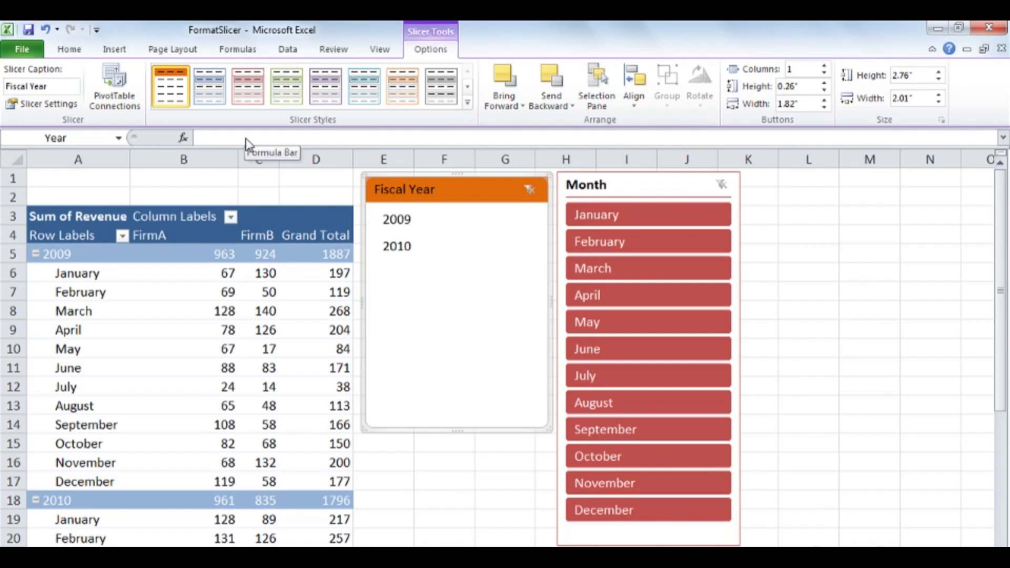
Arrange the Month slicer's buttons in 2 columns and set the button width to 1 inch
left_click(674, 187)
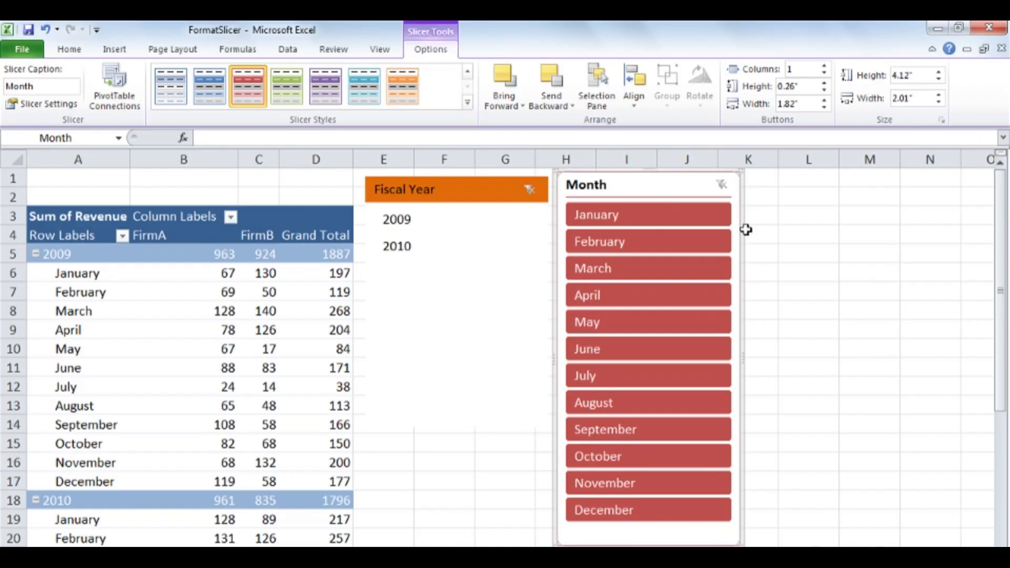
left_click(805, 69)
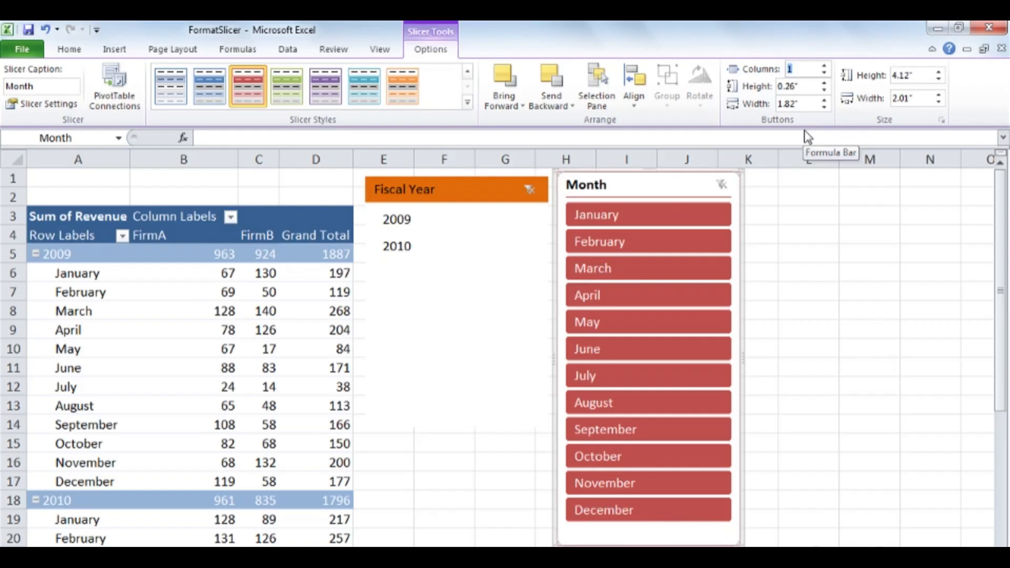
type("2")
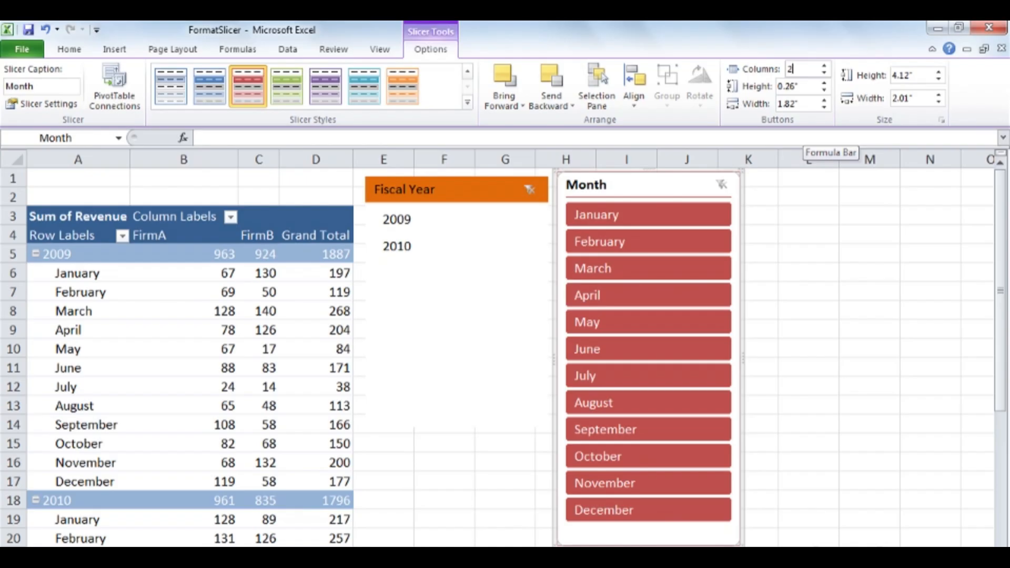
left_click(809, 105)
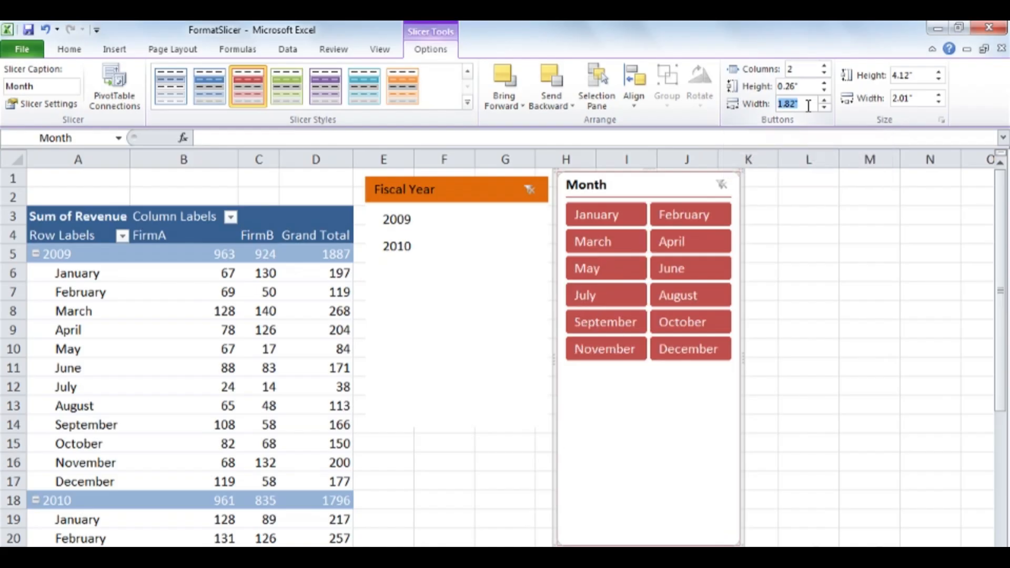
type("1")
key("Return")
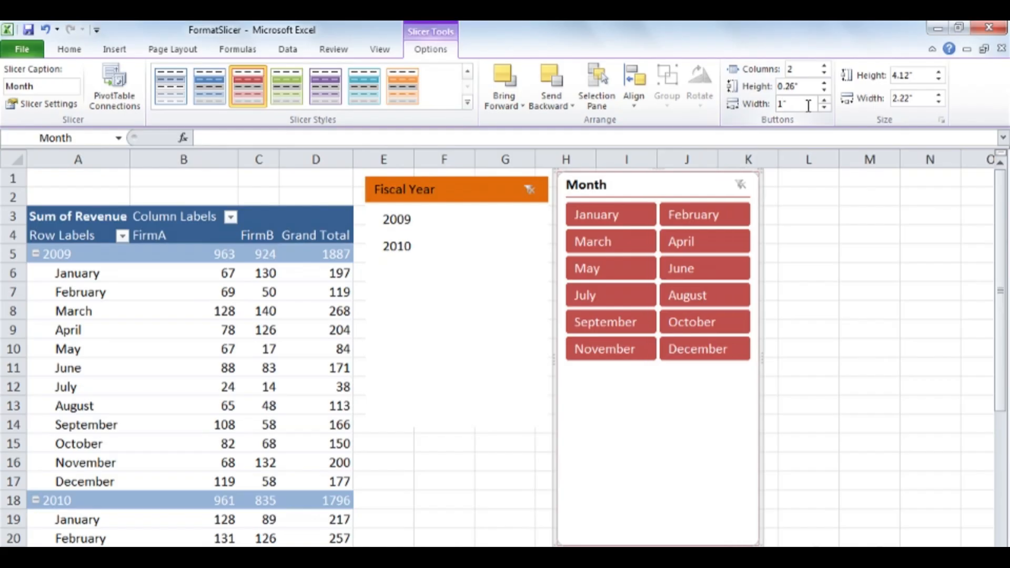
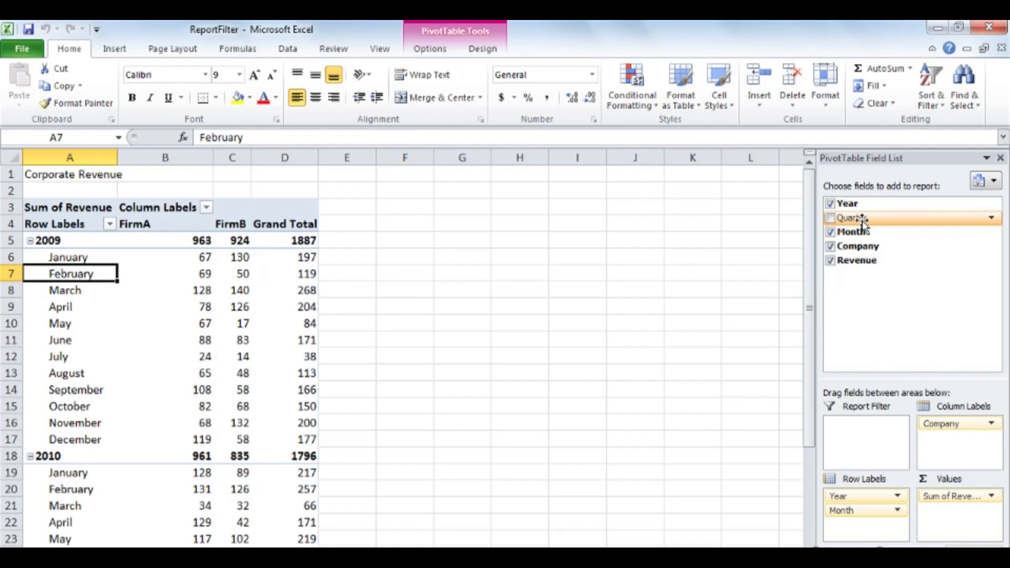
Add Quarter as a report filter, replacing the contents of the destination cells, and filter the PivotTable to quarter 1
left_click_drag(863, 223, 867, 442)
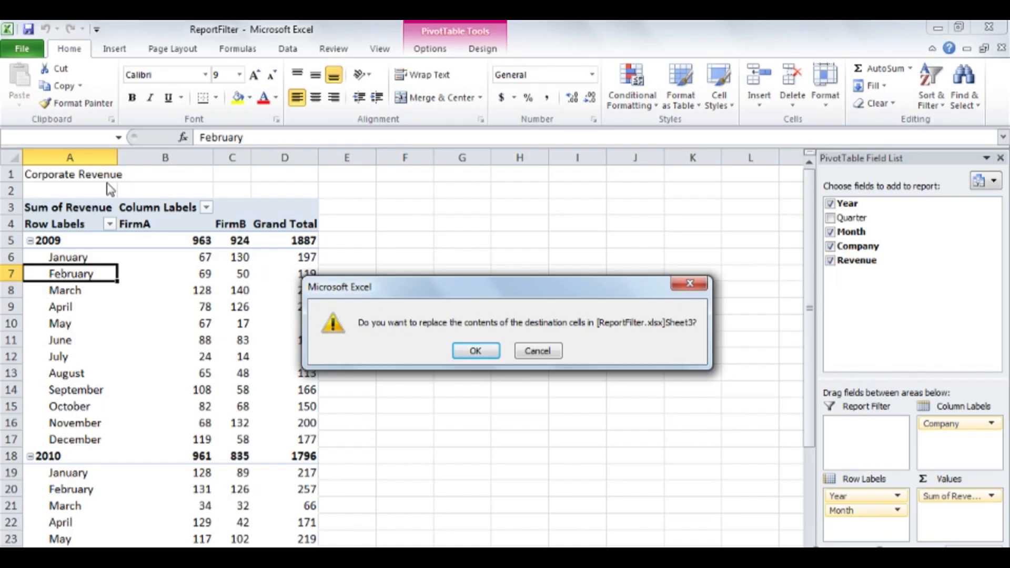
left_click(475, 351)
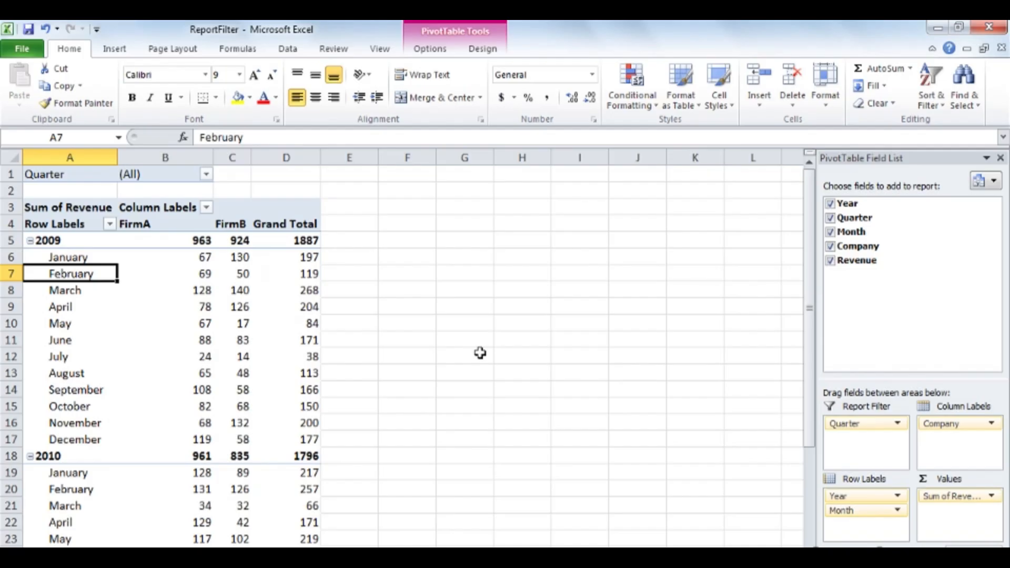
left_click(207, 177)
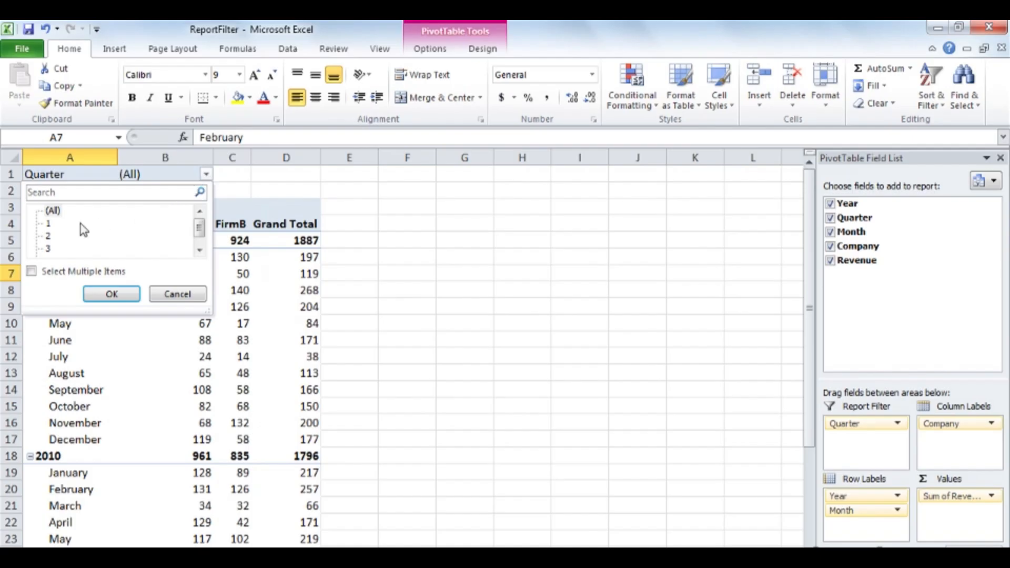
left_click(48, 225)
left_click(112, 295)
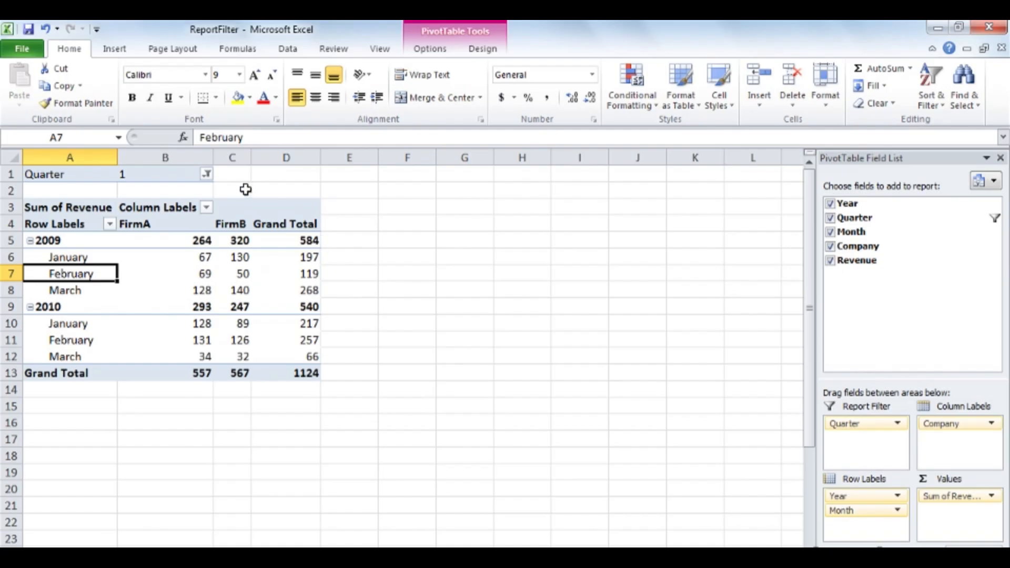
Allow multiple items in the Quarter report filter and filter the PivotTable to quarters 1 and 3
left_click(206, 174)
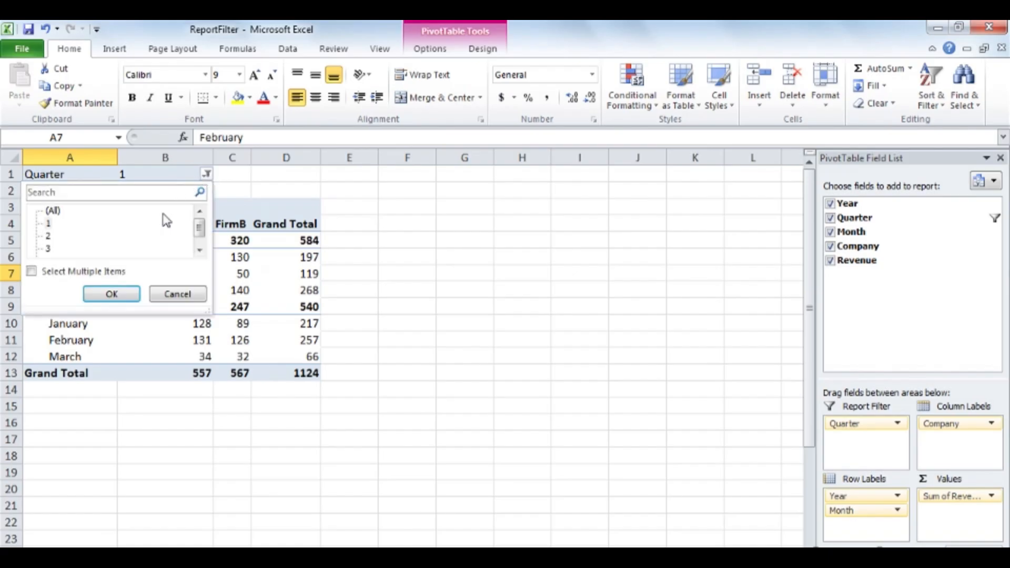
left_click(31, 271)
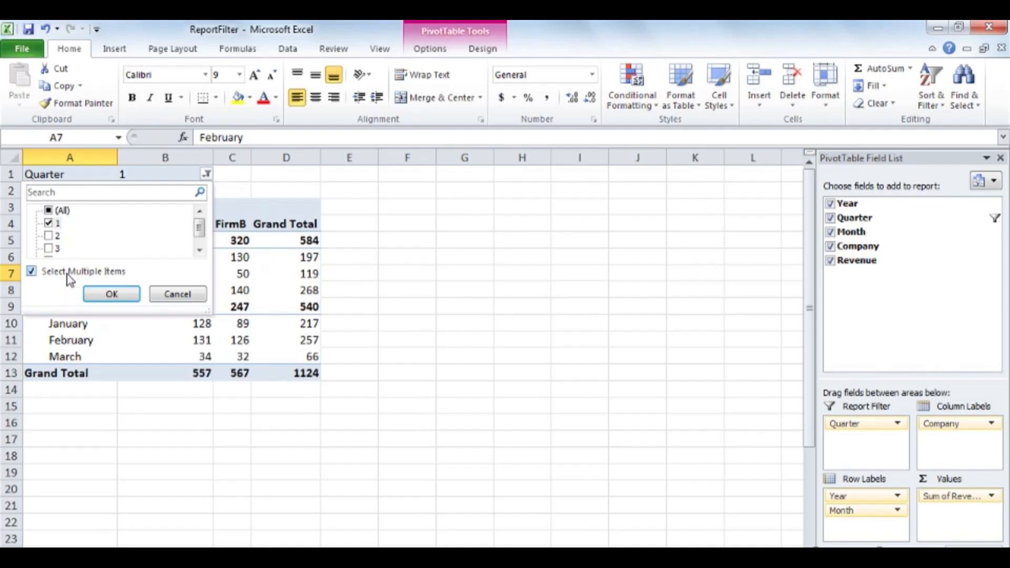
left_click(54, 248)
left_click(199, 250)
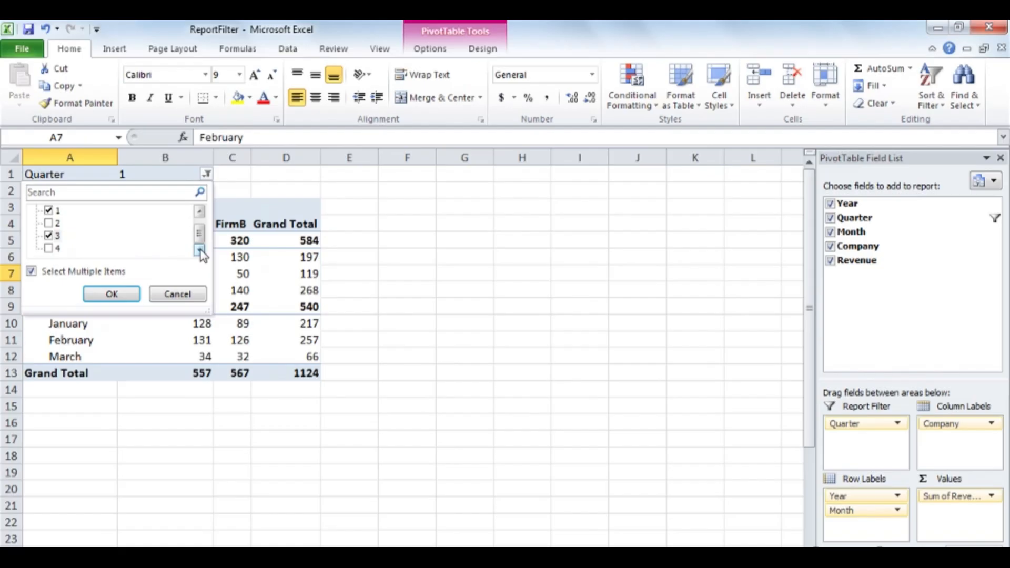
left_click(130, 294)
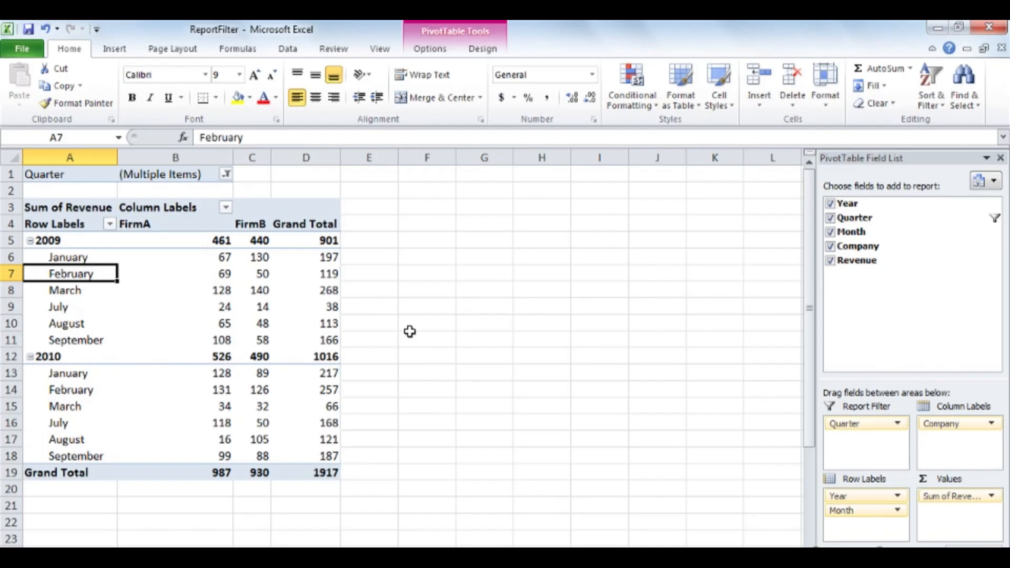
Reset the Quarter report filter to include all quarters
left_click(226, 175)
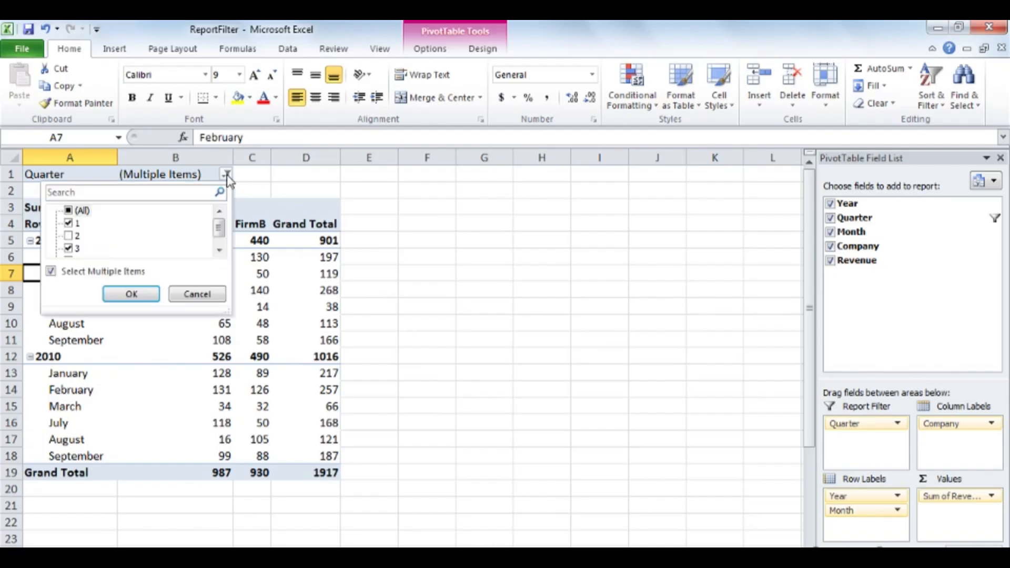
left_click(68, 210)
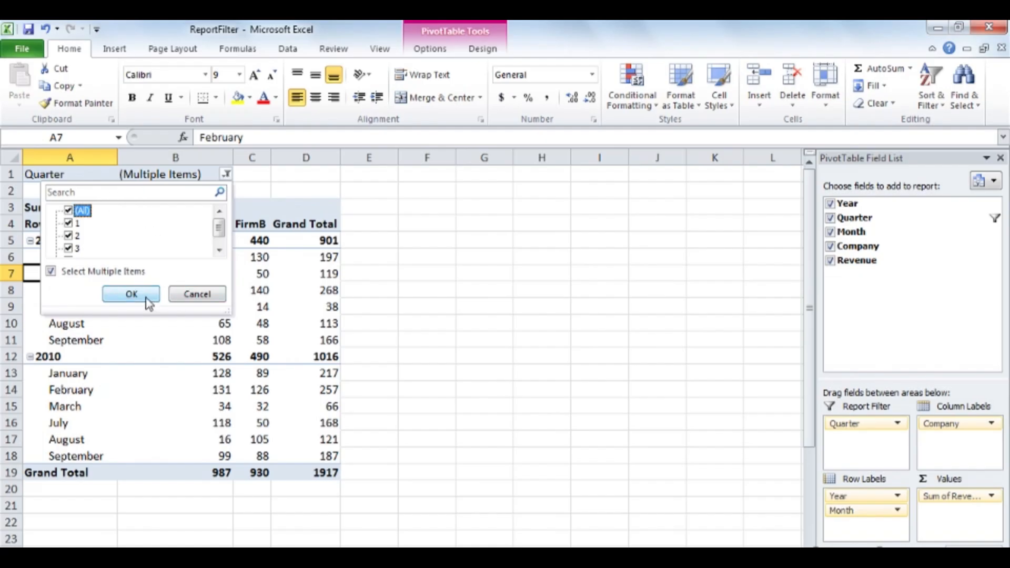
left_click(131, 294)
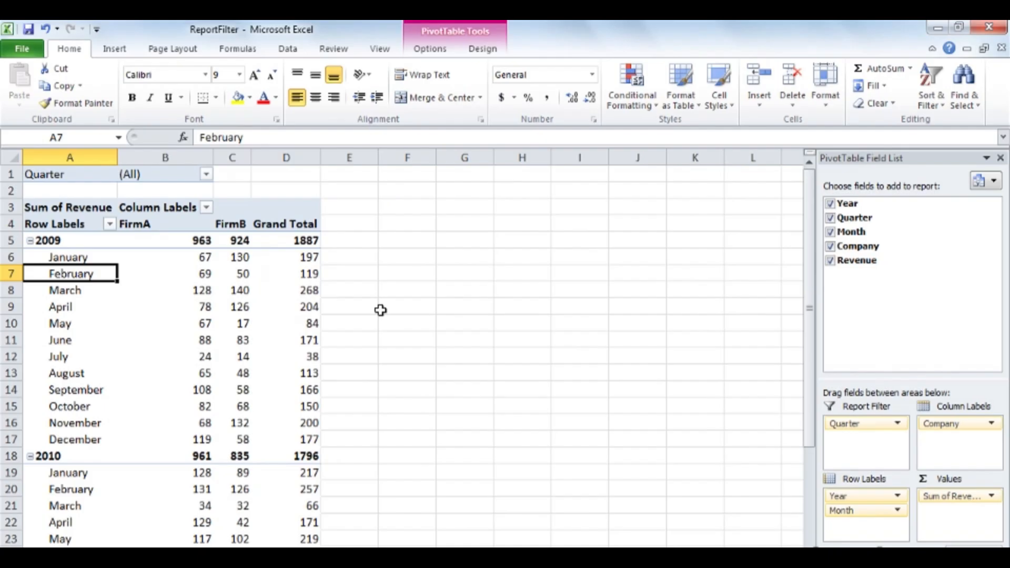
Create a separate report filter page for each Quarter item and view the sheets for quarters 2, 3 and 4
left_click(430, 48)
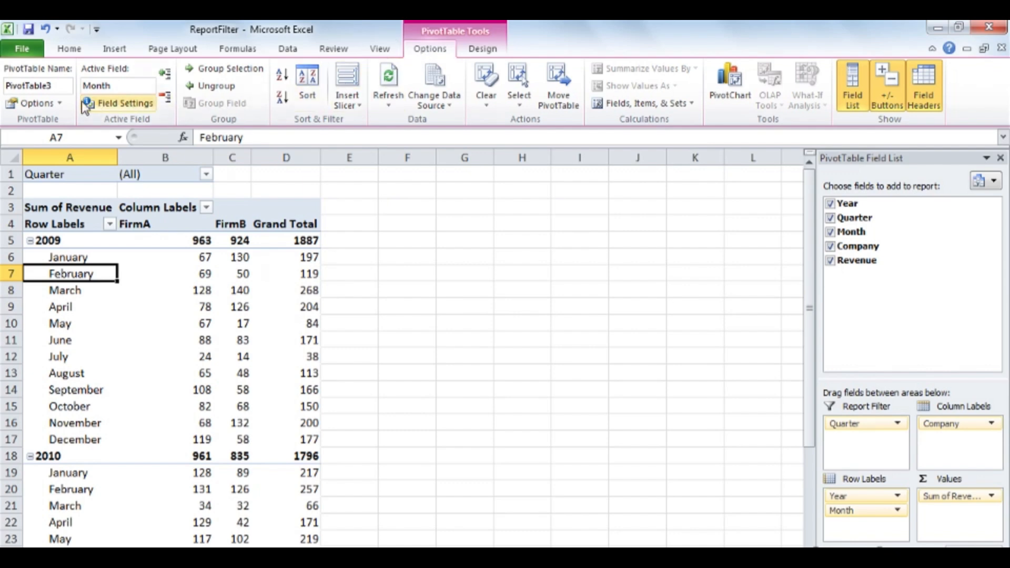
left_click(59, 104)
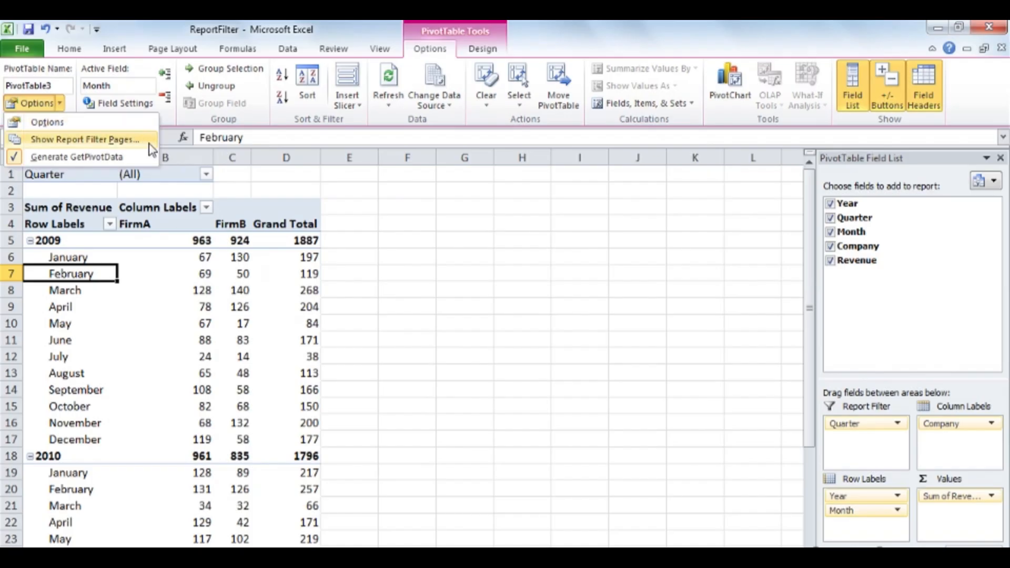
left_click(85, 140)
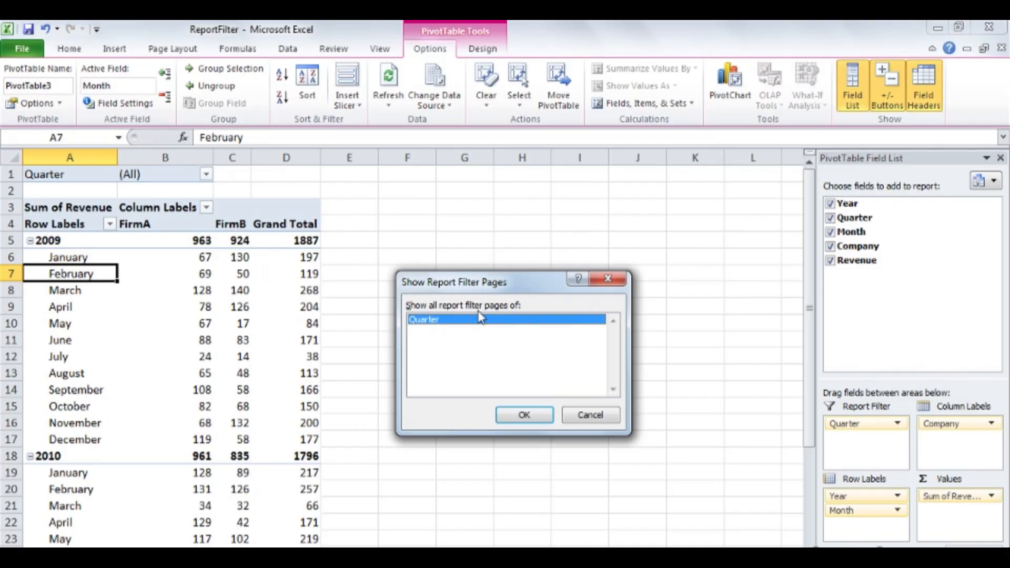
left_click(529, 417)
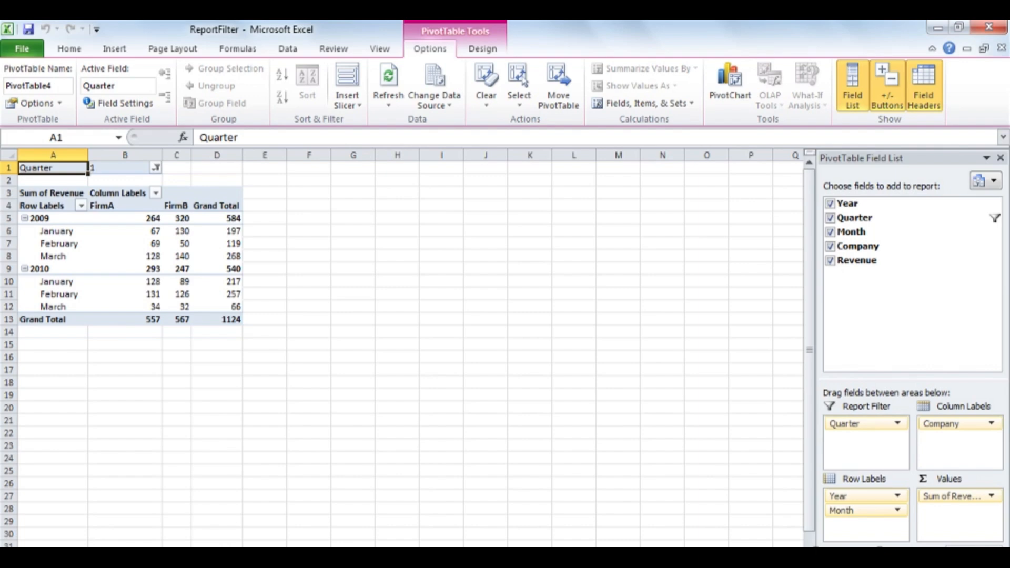
left_click(92, 553)
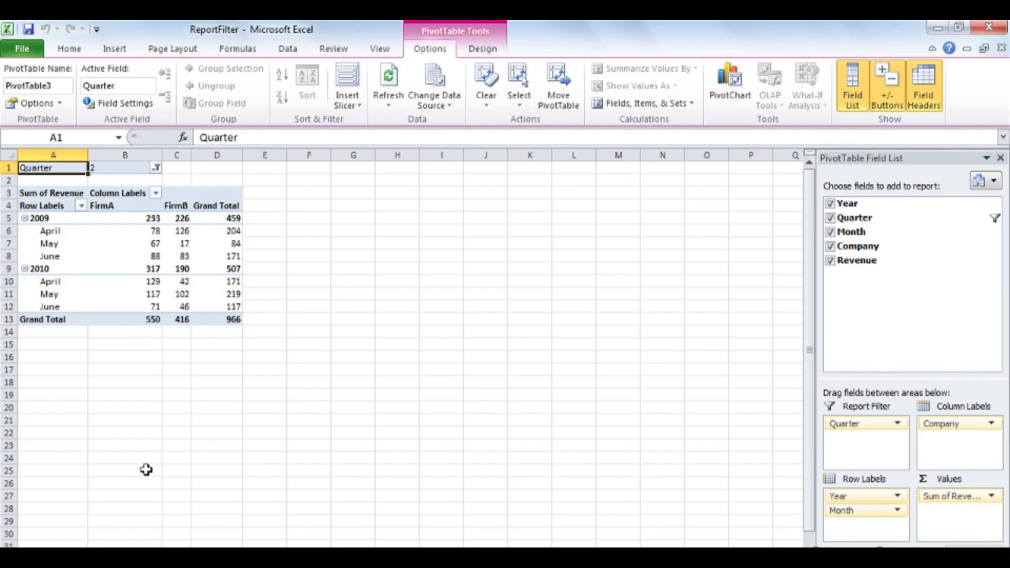
left_click(122, 554)
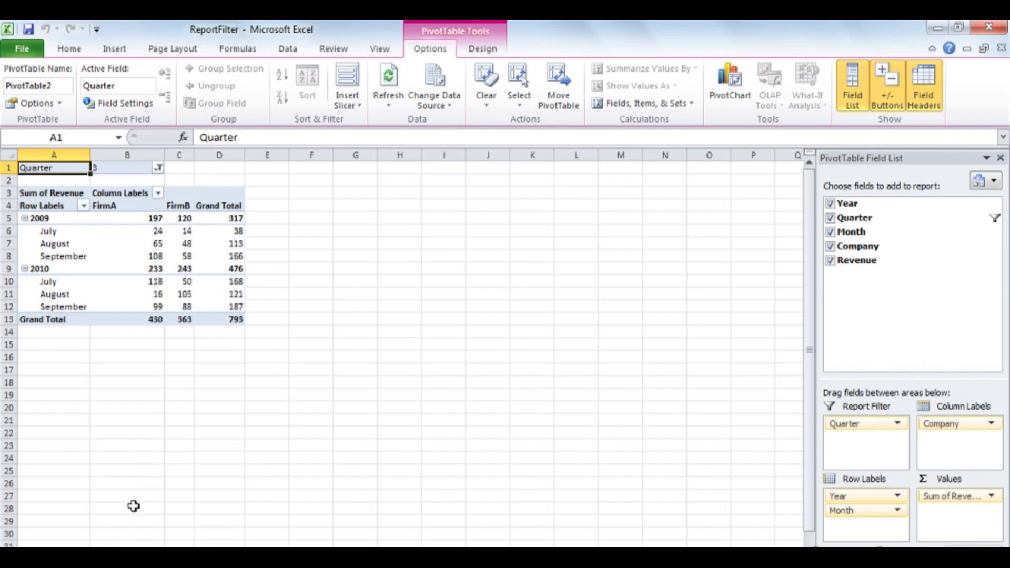
left_click(152, 554)
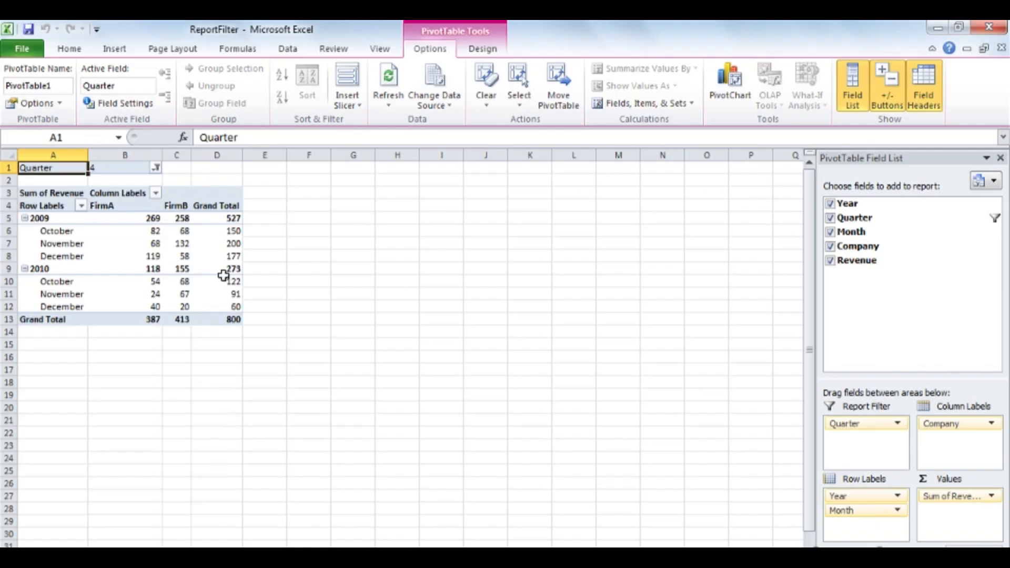
Set the Quarter report filter on the quarter 4 sheet to (All)
left_click(155, 167)
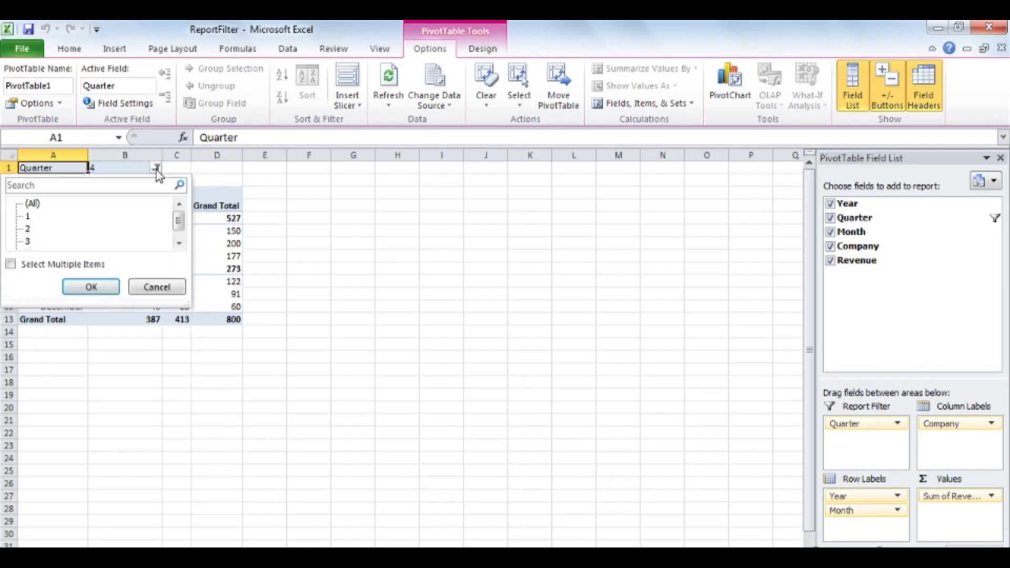
left_click(33, 204)
left_click(91, 287)
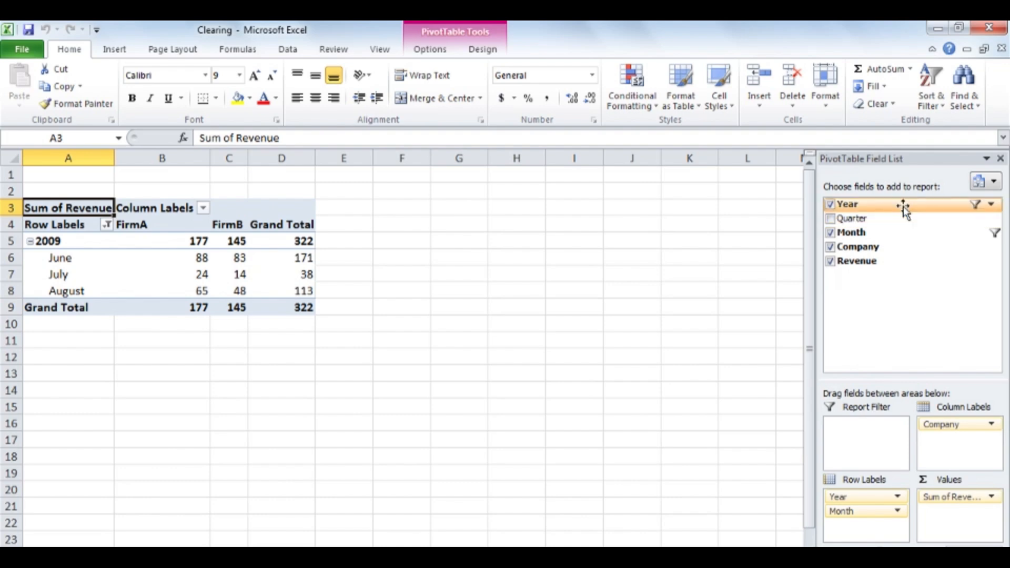
Clear the filter from the Year field and undo that change
left_click(994, 206)
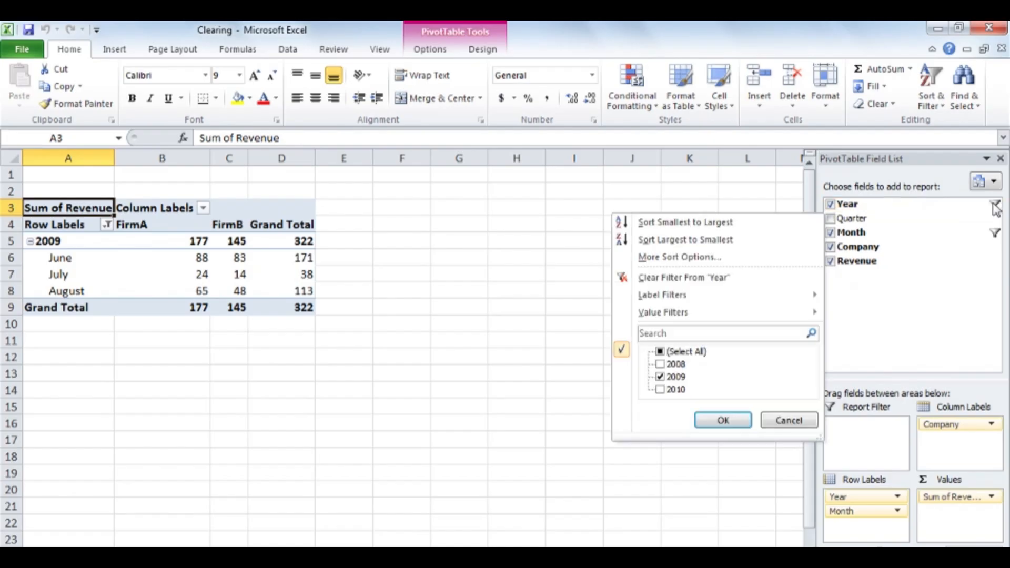
left_click(733, 281)
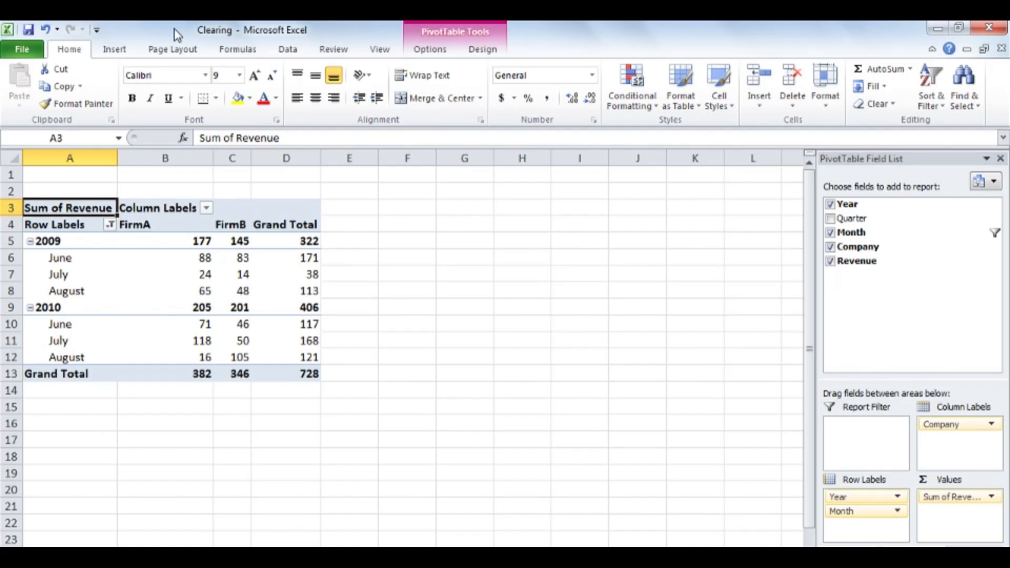
left_click(47, 30)
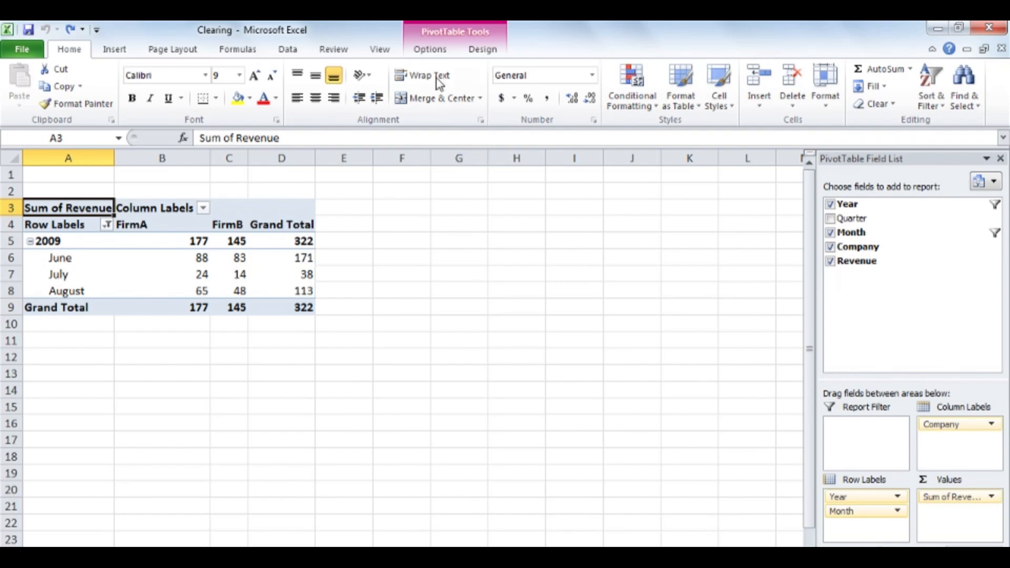
Clear all filters from the PivotTable in the Clearing workbook at once
left_click(430, 51)
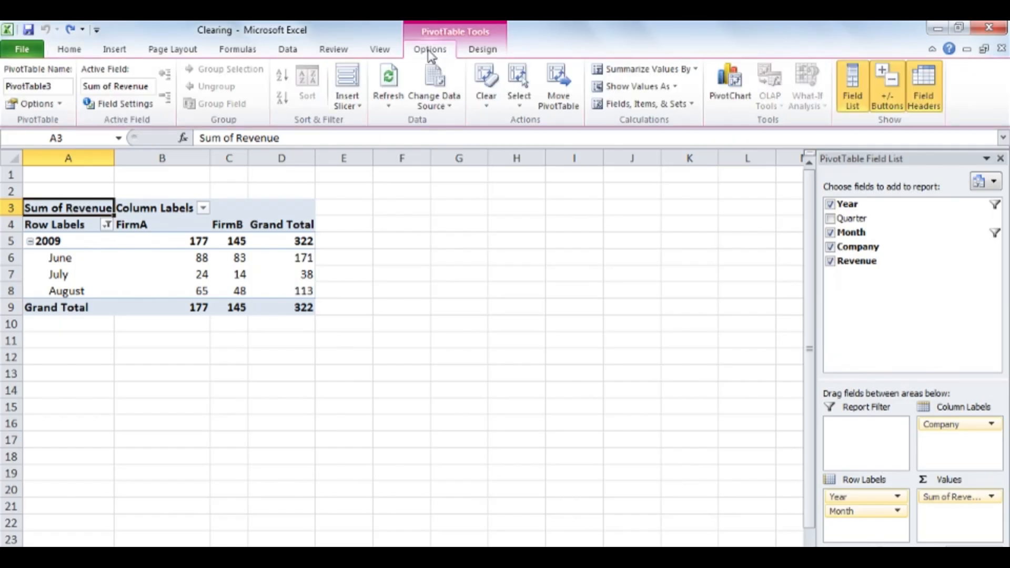
left_click(494, 103)
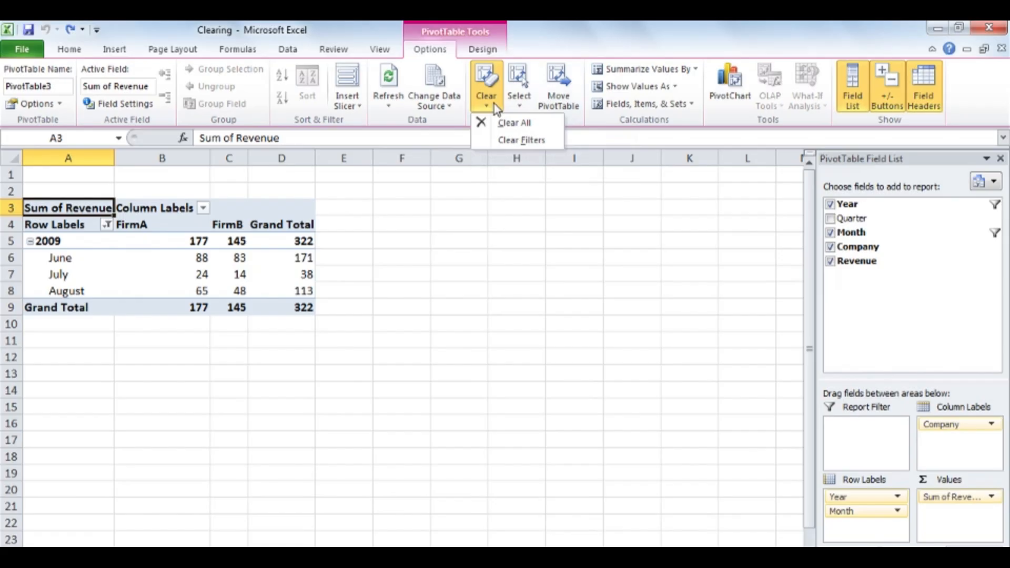
left_click(544, 141)
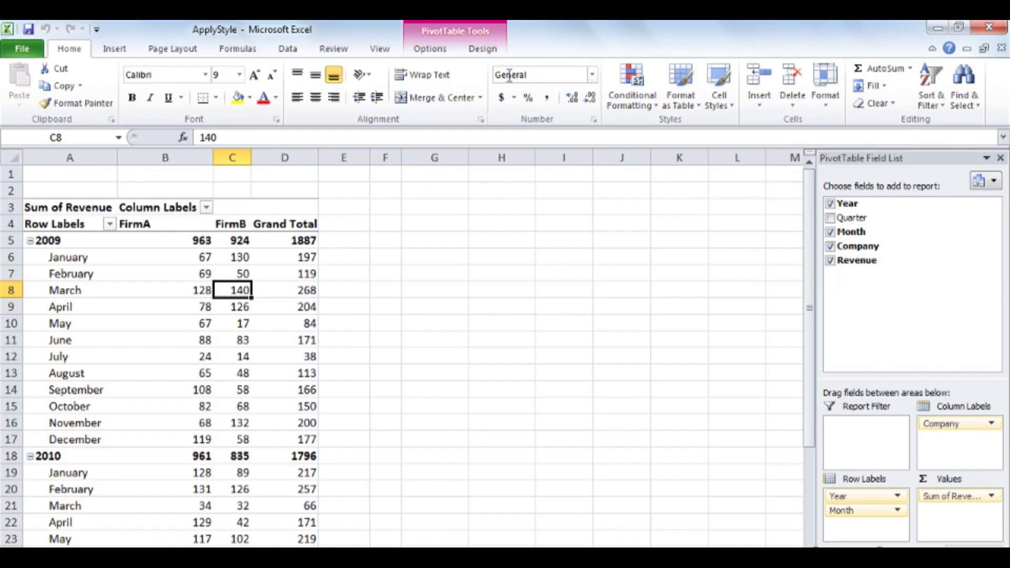
Fill cell C6 with yellow and move the Company field from the column labels to the row labels above Year
left_click(232, 257)
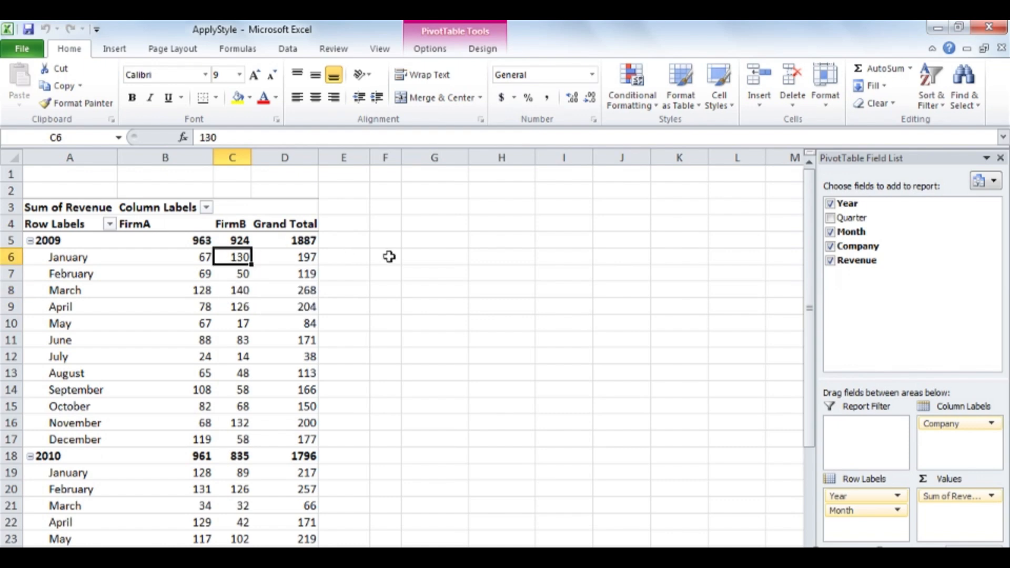
left_click(238, 98)
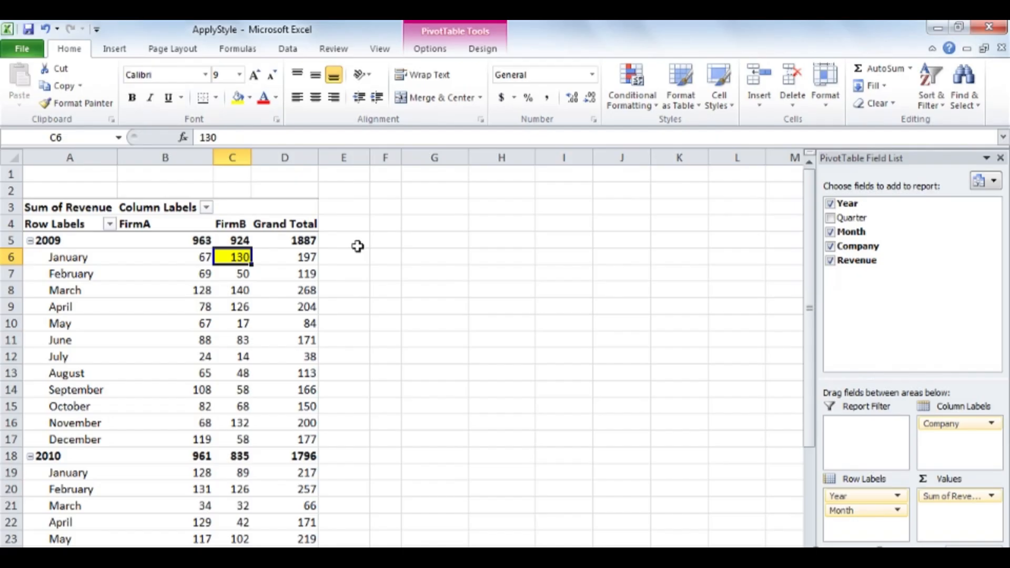
left_click_drag(935, 424, 867, 492)
scroll(503, 426, "down", 2)
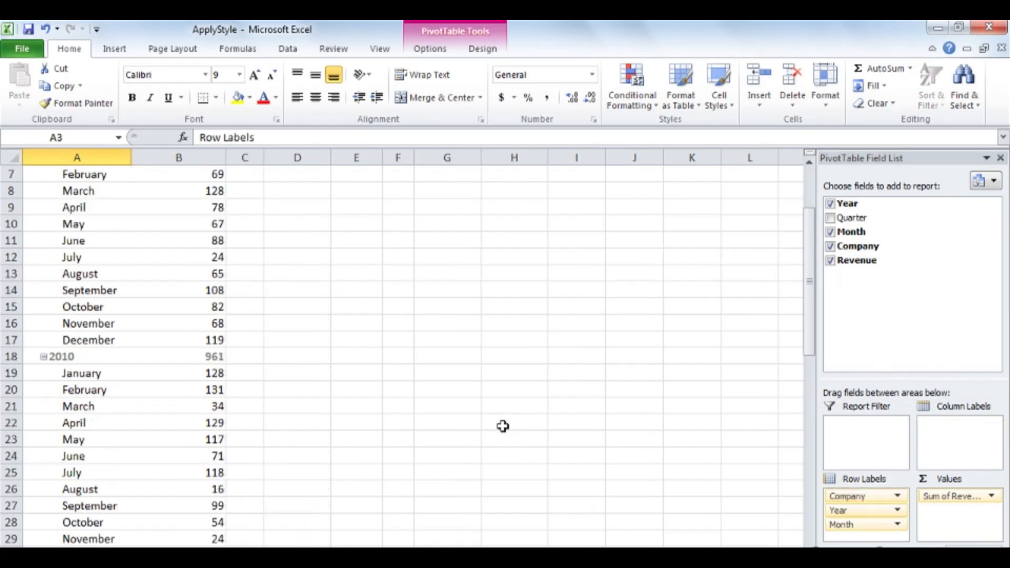
Move the Company field from the row labels back to the column labels and remove the fill from cell C6
scroll(503, 426, "down", 6)
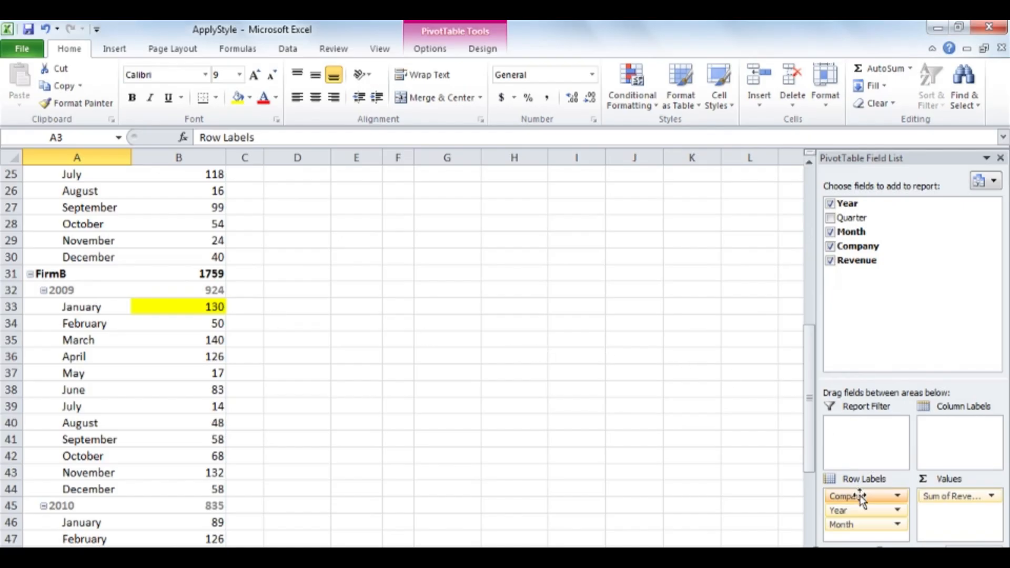
left_click_drag(861, 499, 945, 437)
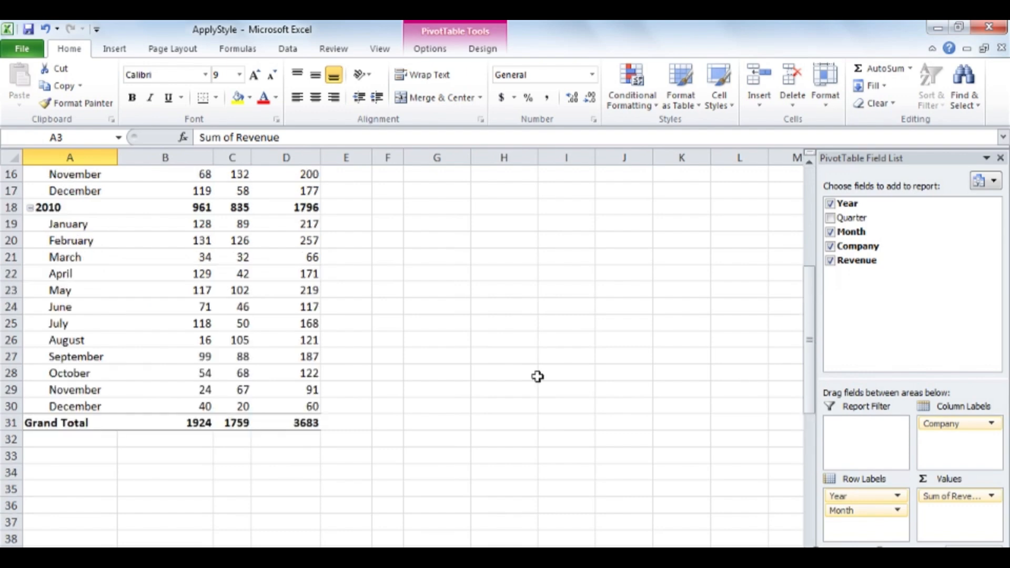
scroll(538, 377, "up", 5)
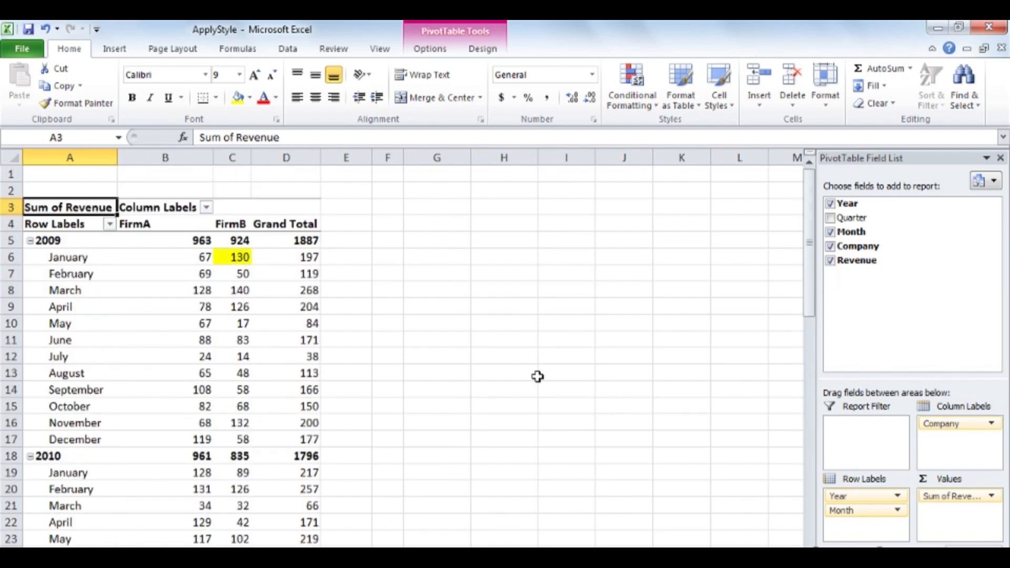
left_click(242, 256)
left_click(250, 97)
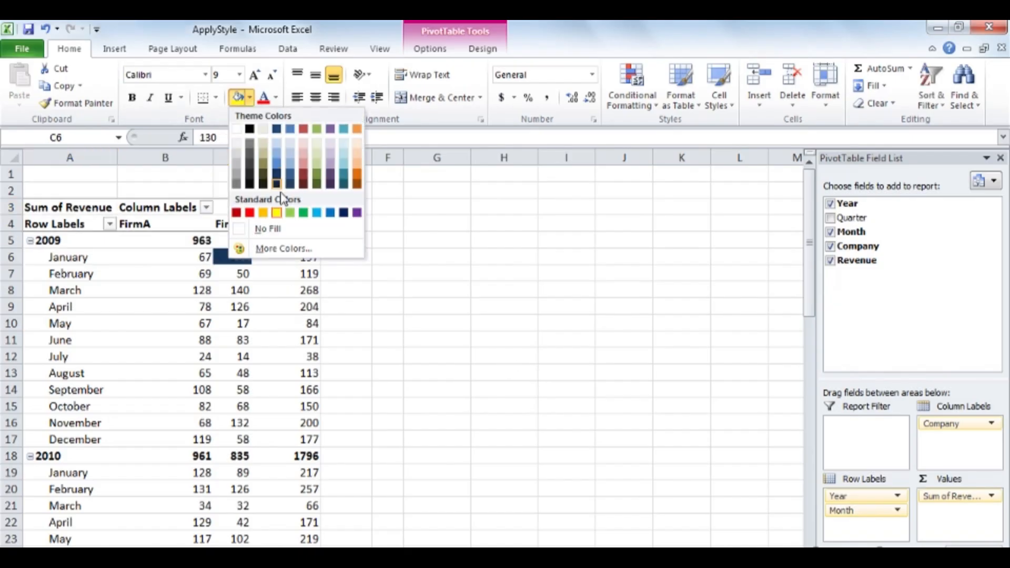
left_click(288, 231)
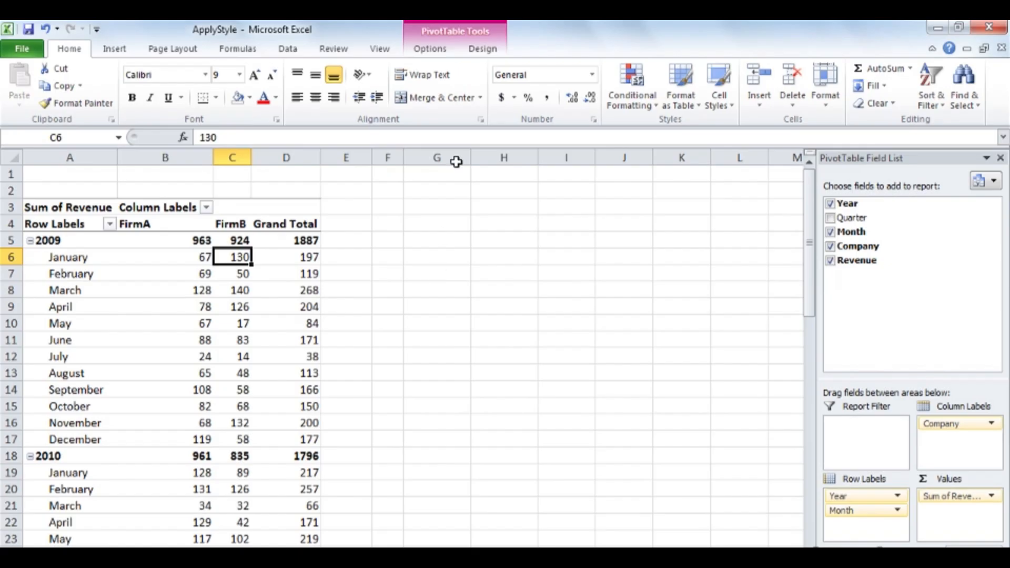
Apply the orange style from the first Medium row to the PivotTable and undo it
left_click(494, 51)
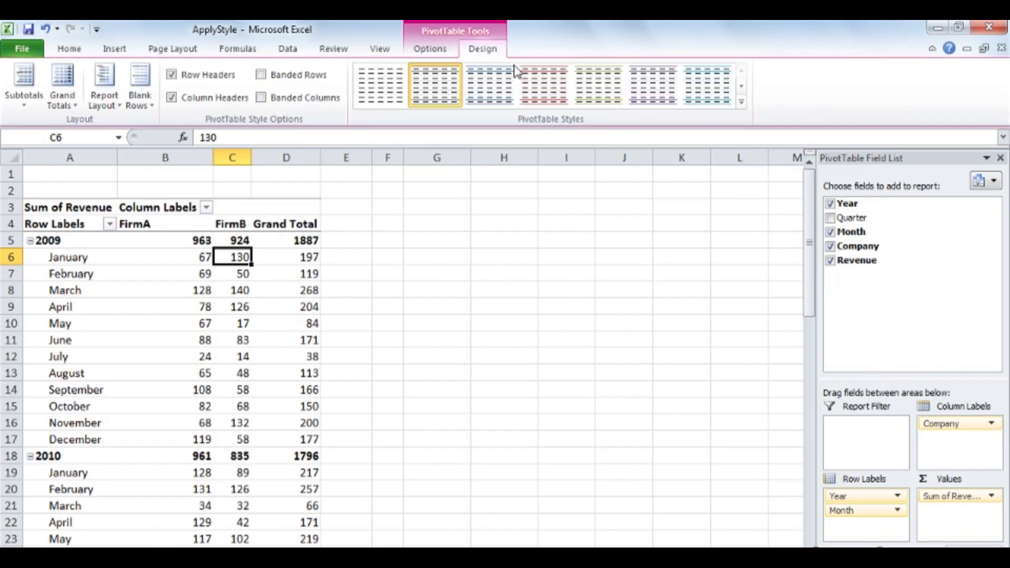
left_click(743, 103)
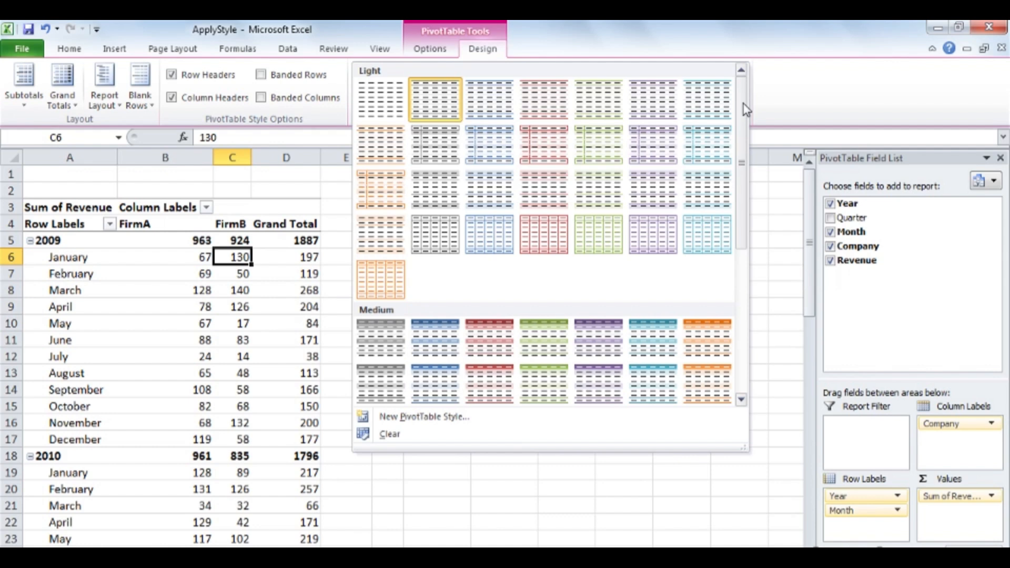
left_click(723, 333)
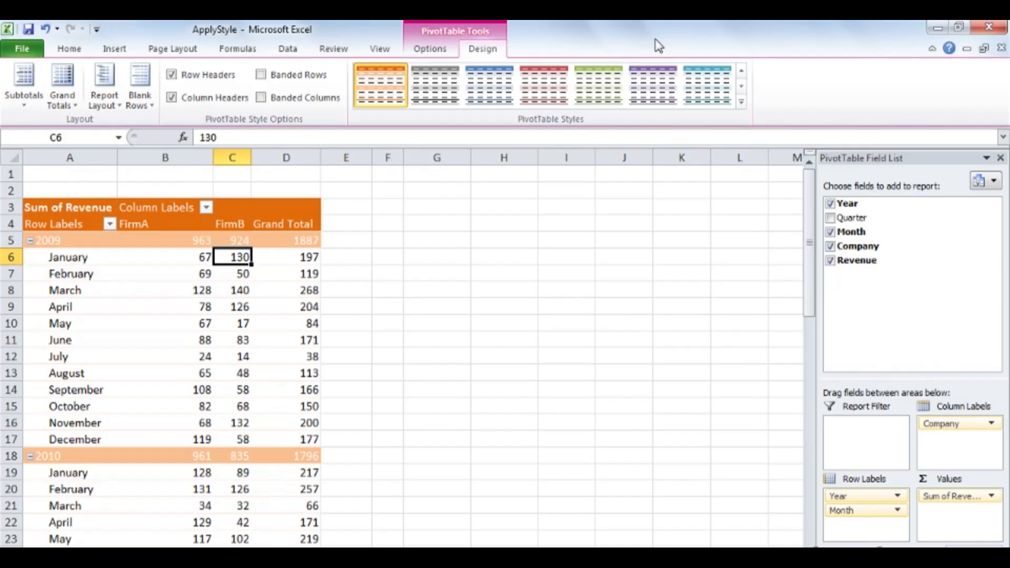
key("ctrl+z")
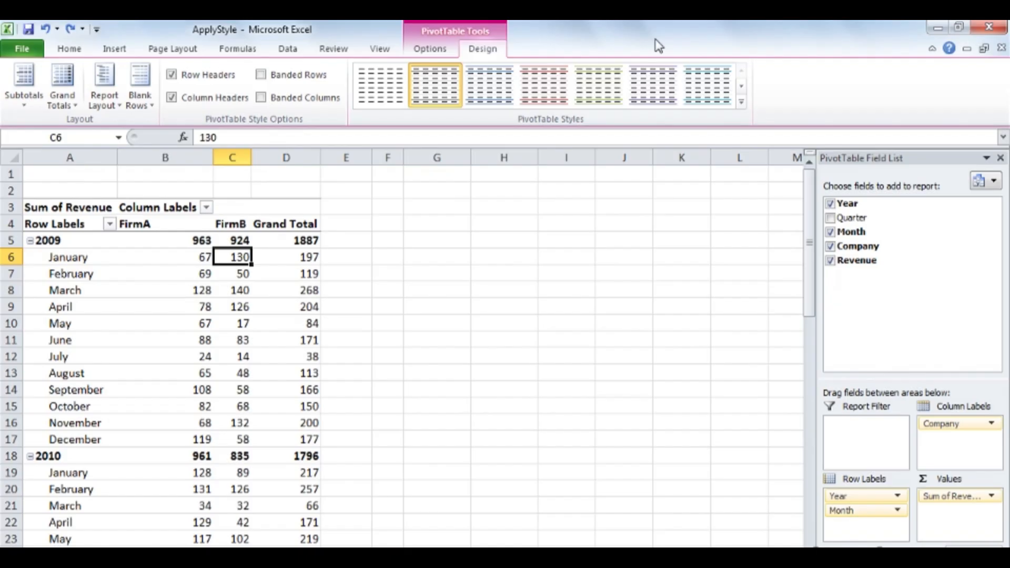
Italicize the FirmA and FirmB column headings in B4:C4
left_click(148, 227)
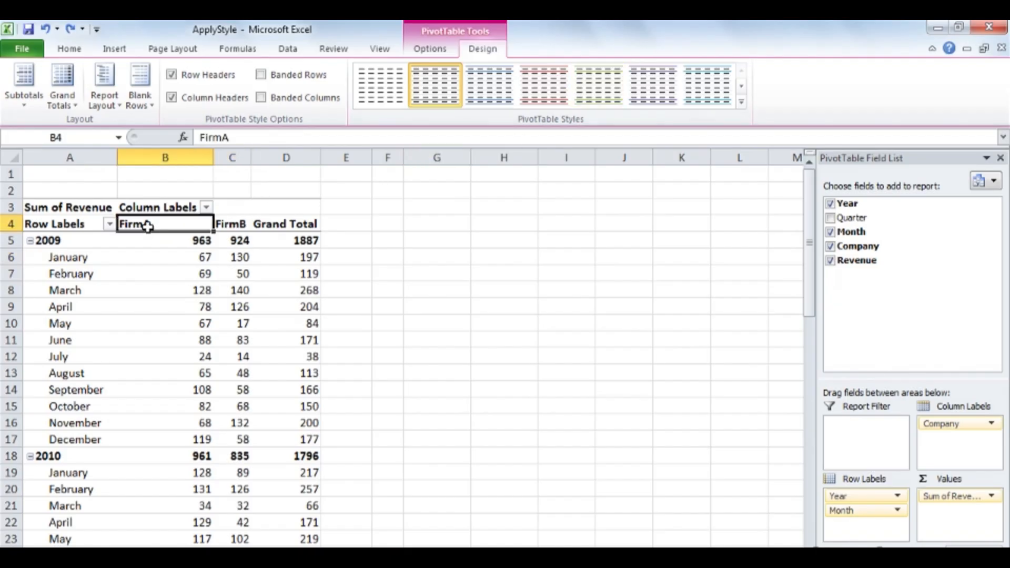
left_click_drag(148, 226, 226, 223)
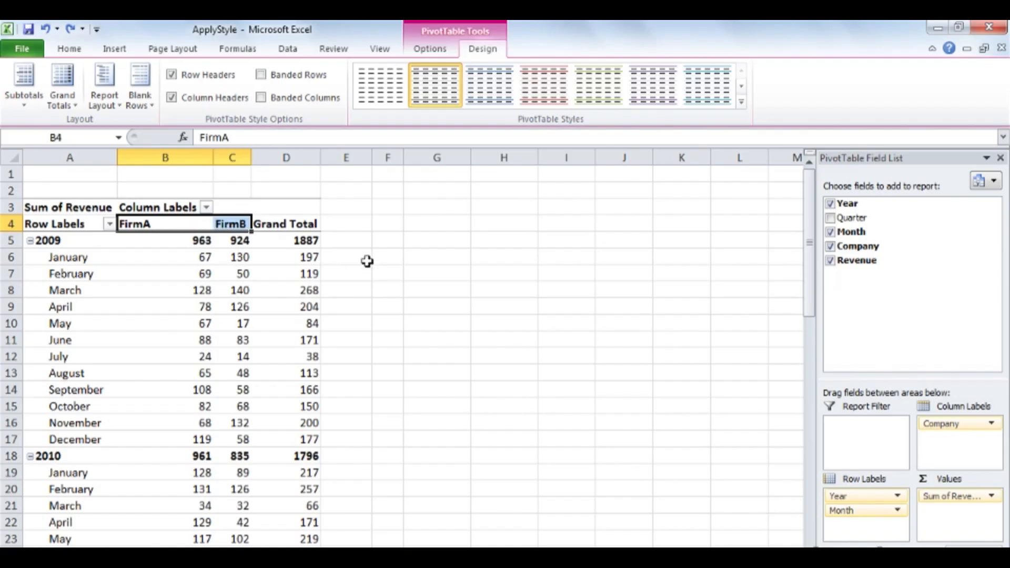
key("ctrl+i")
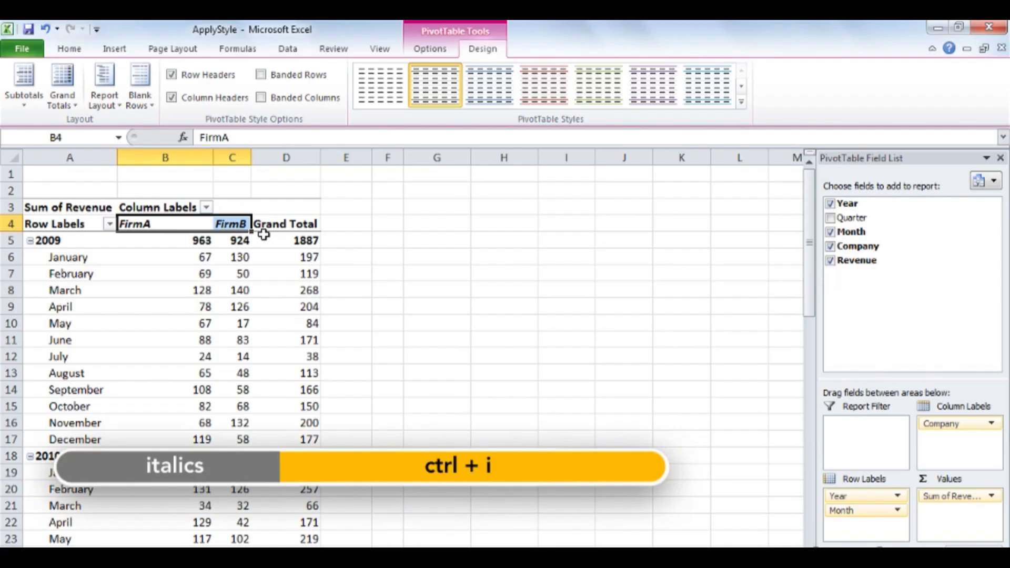
Apply the blue style from the first Light row to the PivotTable, then reapply it with existing formatting cleared
left_click(234, 225)
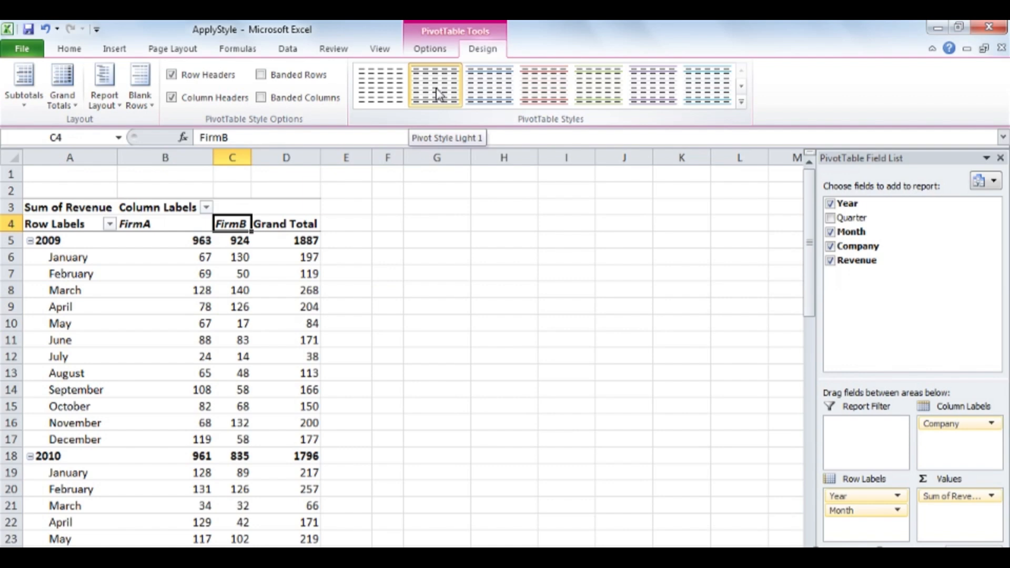
left_click(480, 87)
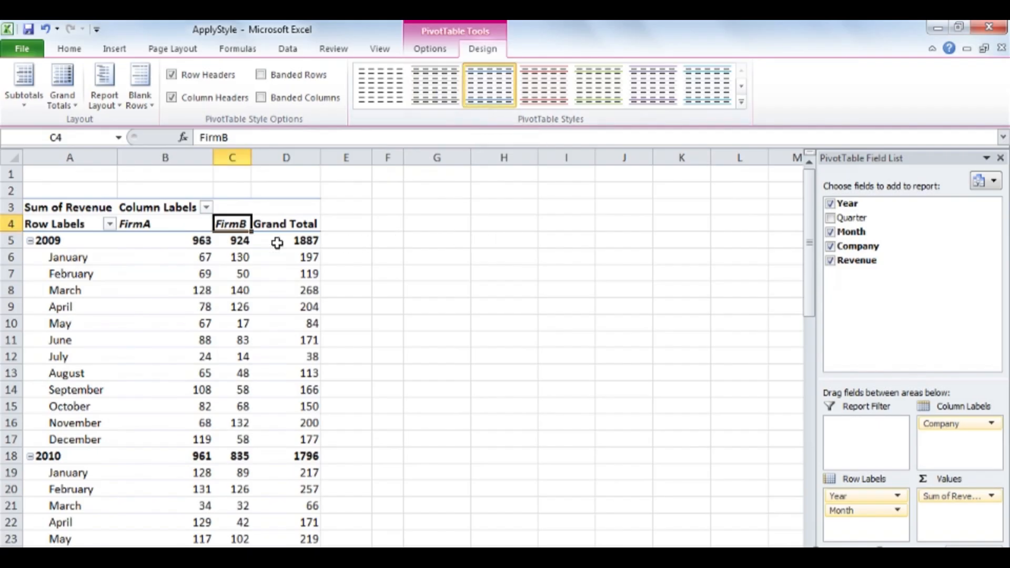
mouse_move(158, 235)
right_click(493, 98)
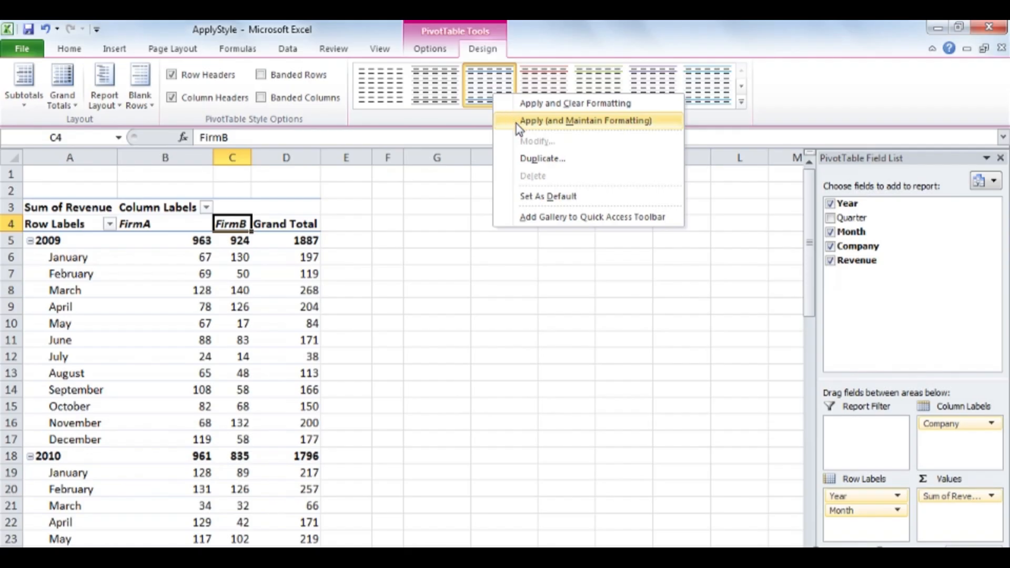
left_click(638, 104)
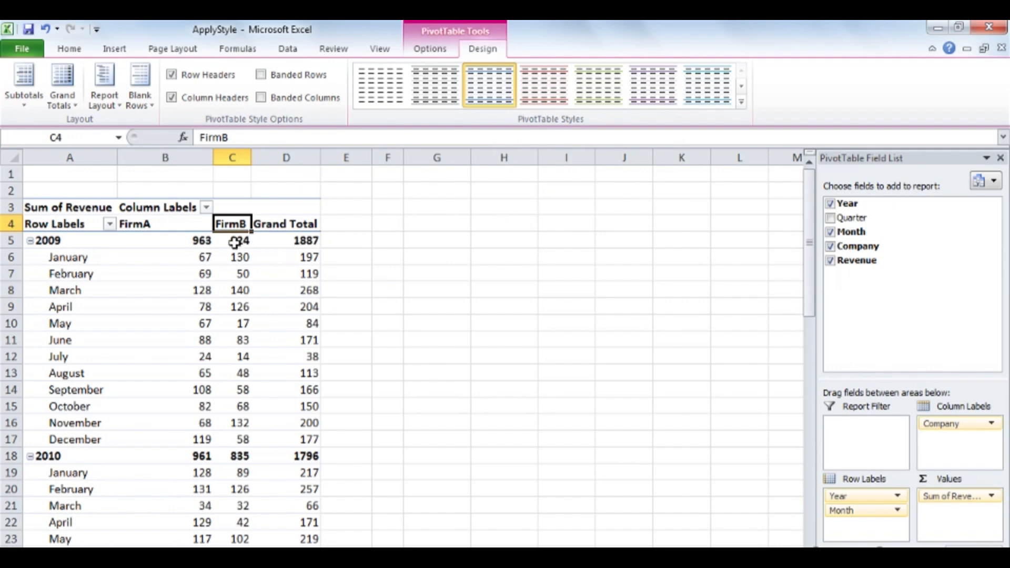
Apply the blue style from the first Medium row to the PivotTable
mouse_move(227, 242)
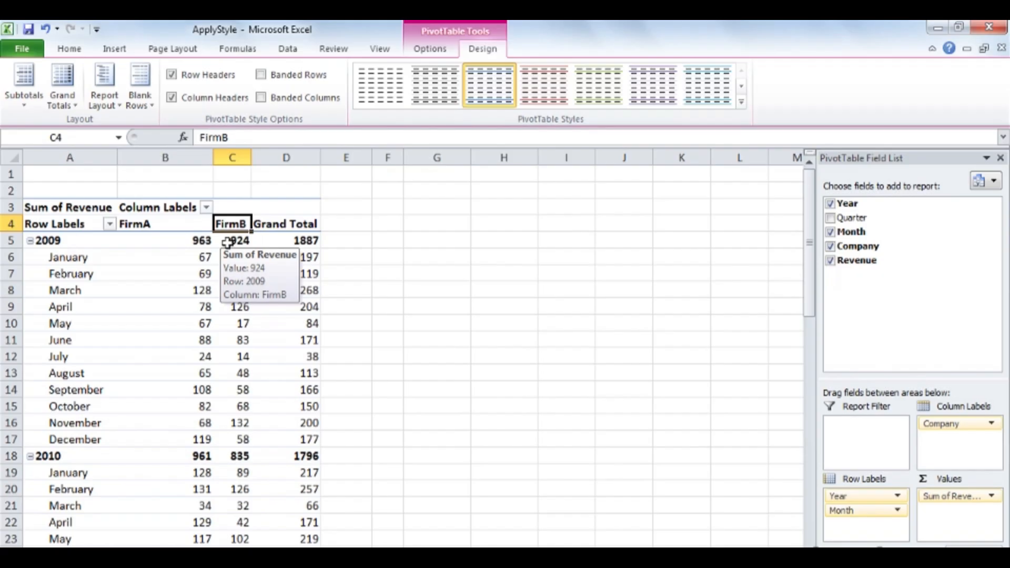
left_click(741, 102)
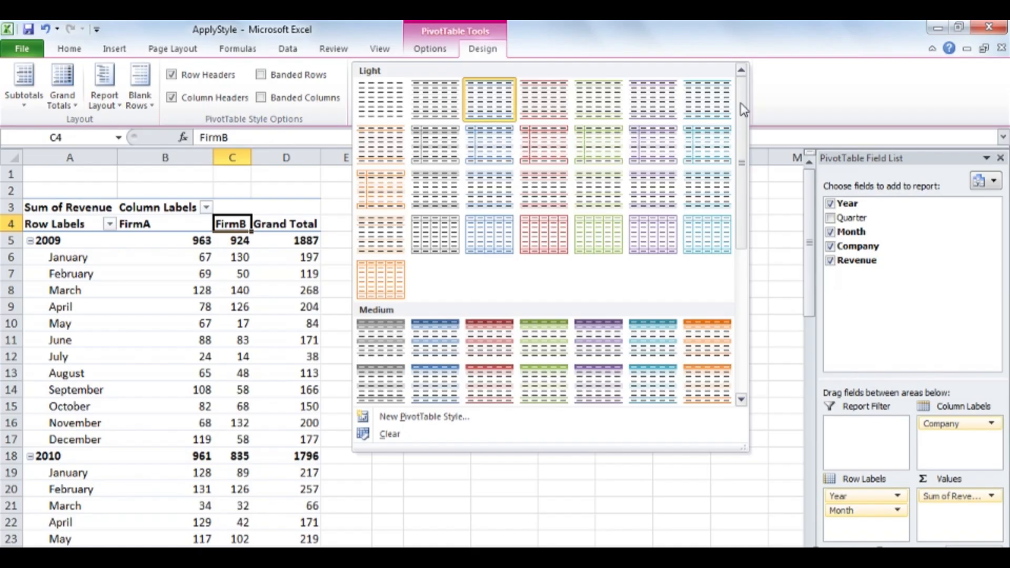
left_click(453, 341)
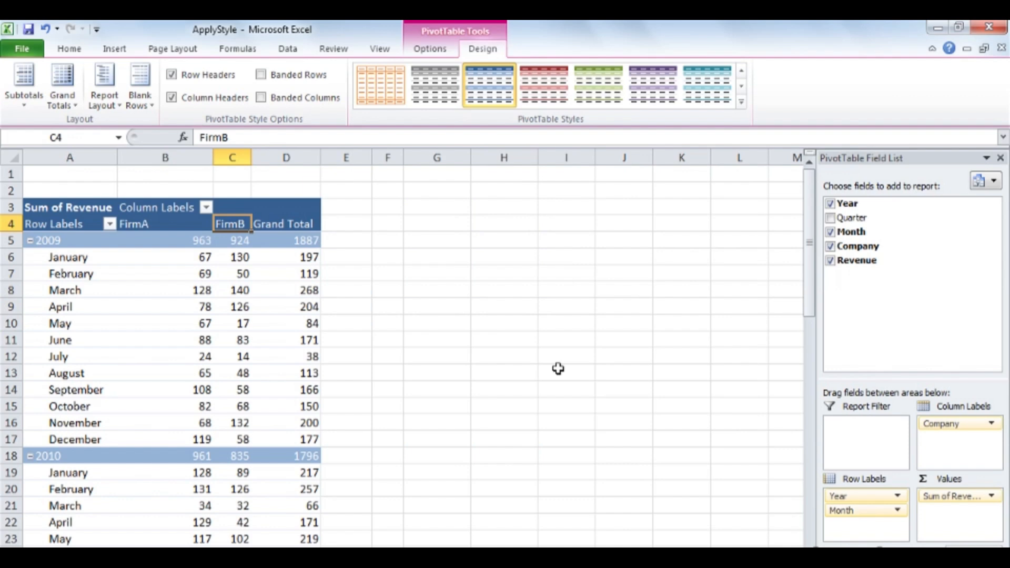
Preview the built-in workbook themes on the PivotTable without applying one
left_click(194, 53)
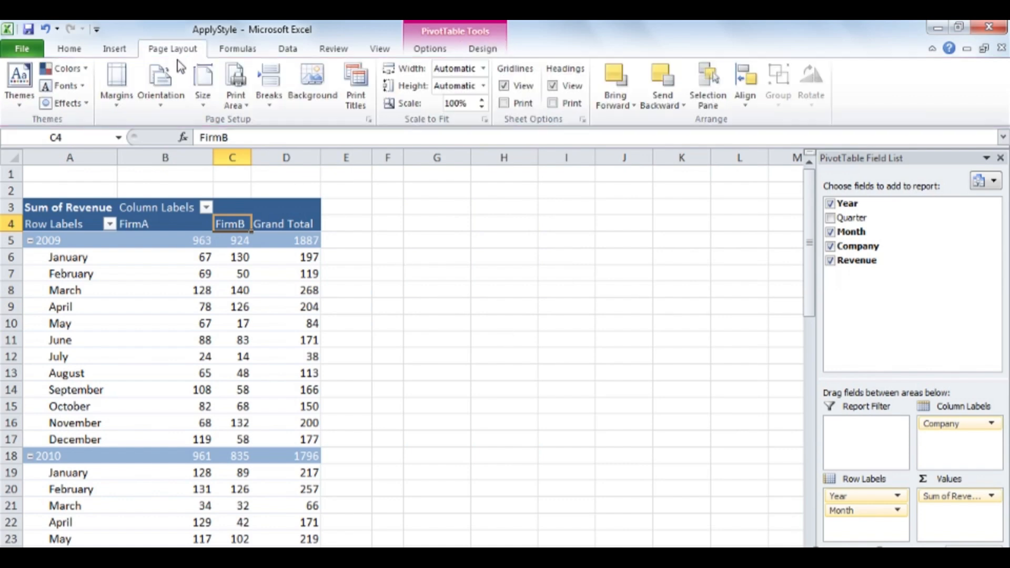
left_click(21, 109)
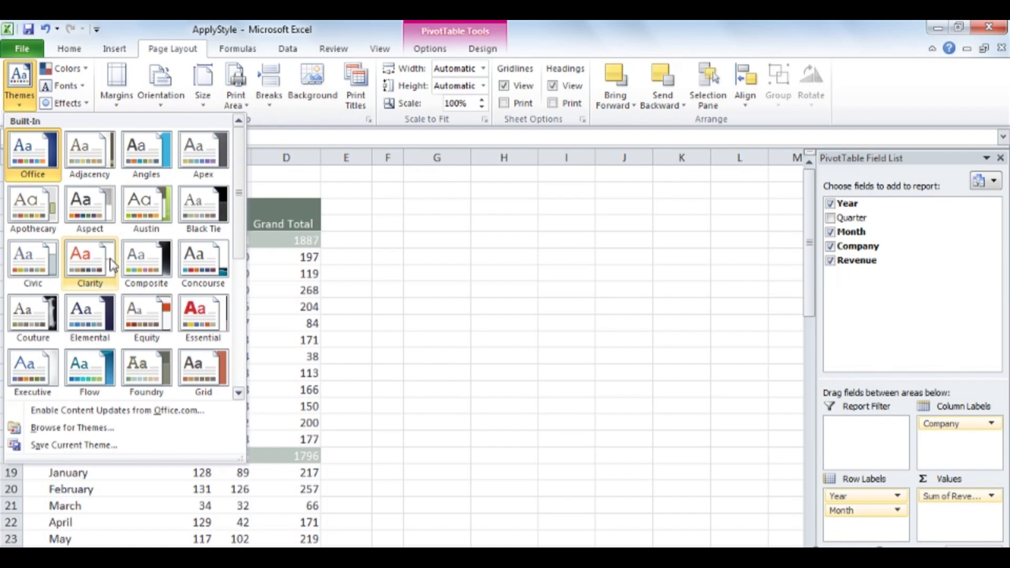
left_click(529, 39)
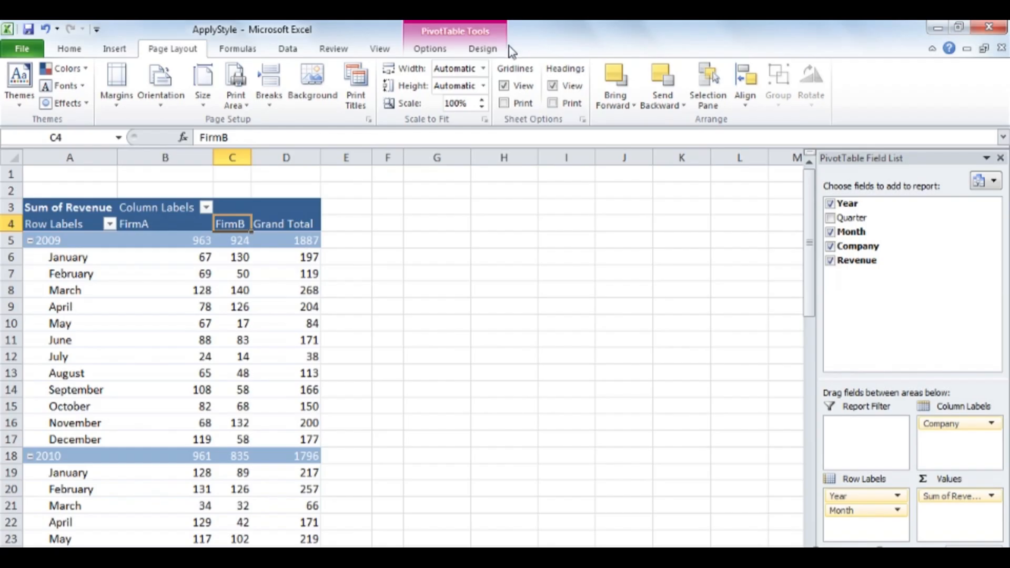
Apply the Light PivotTable style with the pale blue header fill from the third row of Light styles
left_click(482, 49)
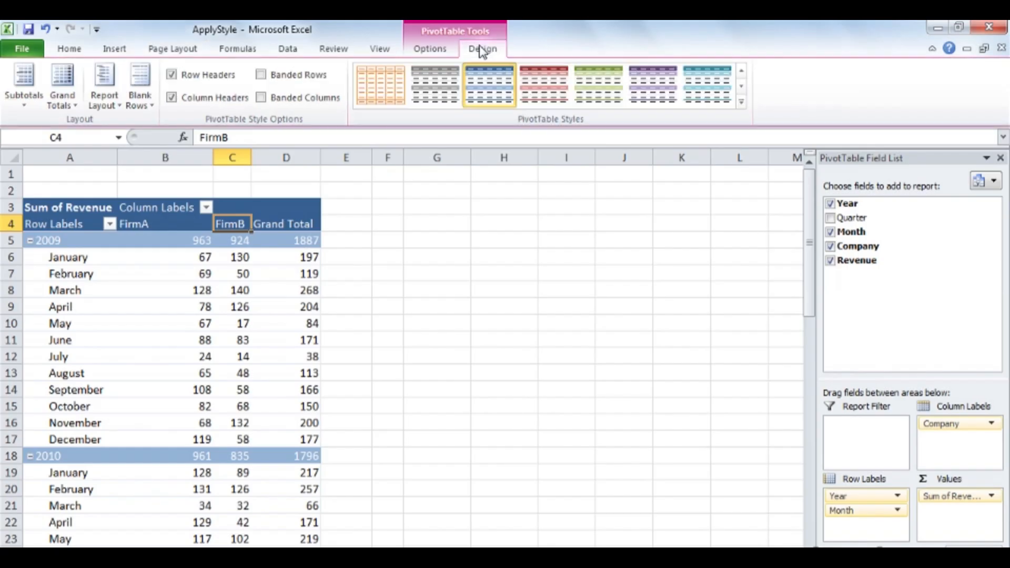
left_click(742, 104)
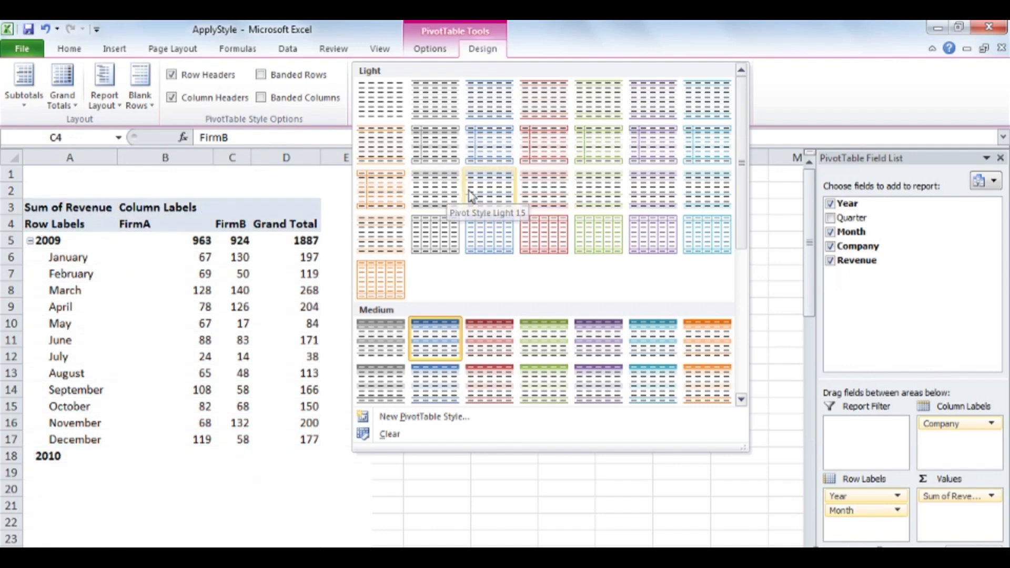
left_click(504, 195)
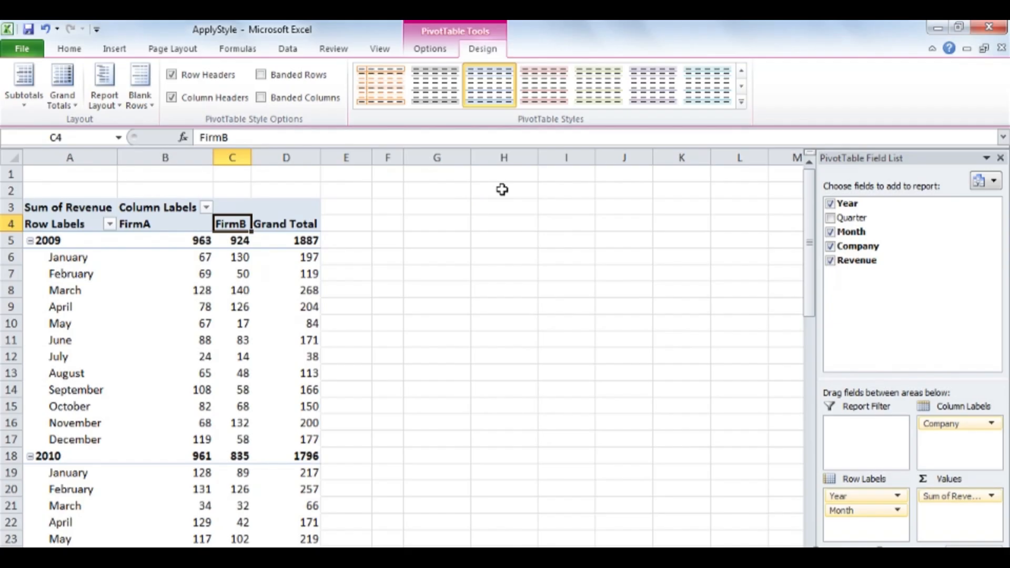
left_click(280, 80)
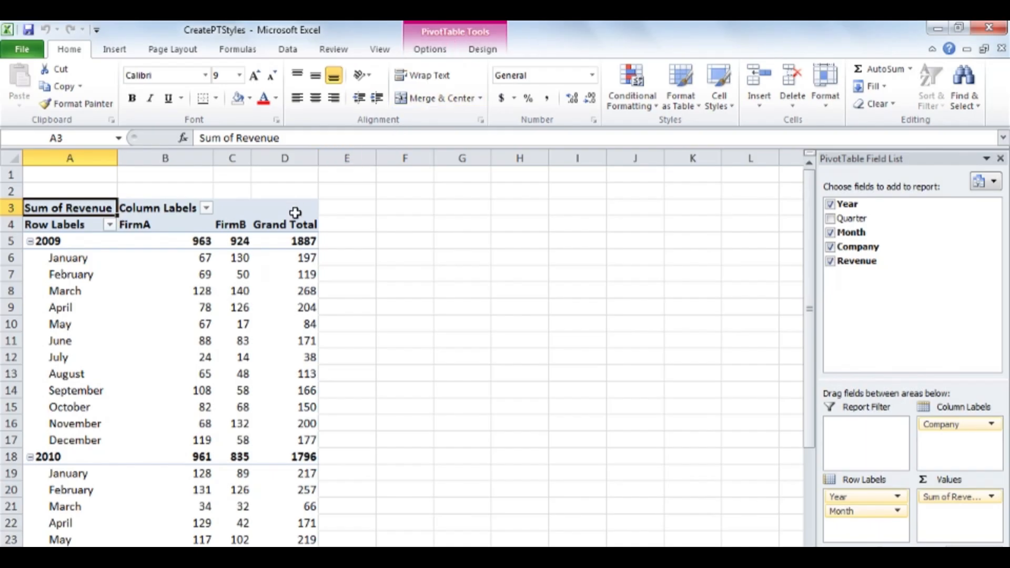
Start a new PivotTable style in the CreatePTStyles workbook and name it Graphics Standards 2011
left_click(204, 275)
left_click(488, 50)
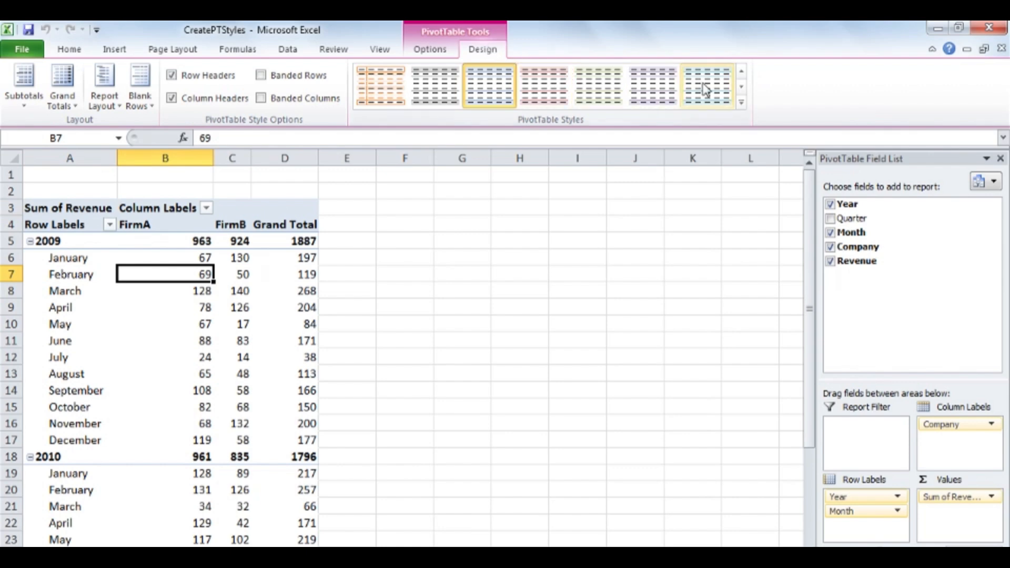
left_click(741, 102)
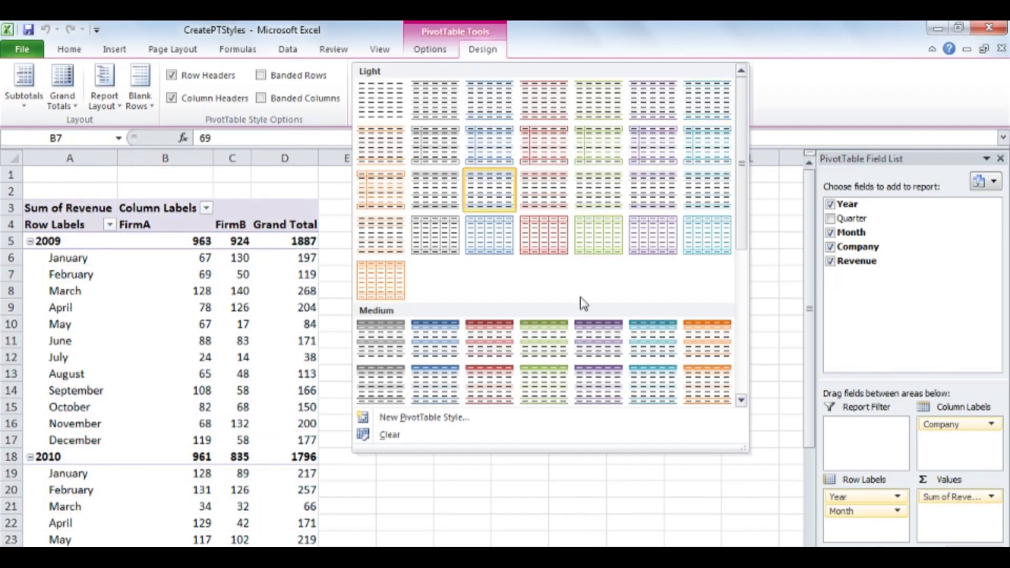
left_click(534, 419)
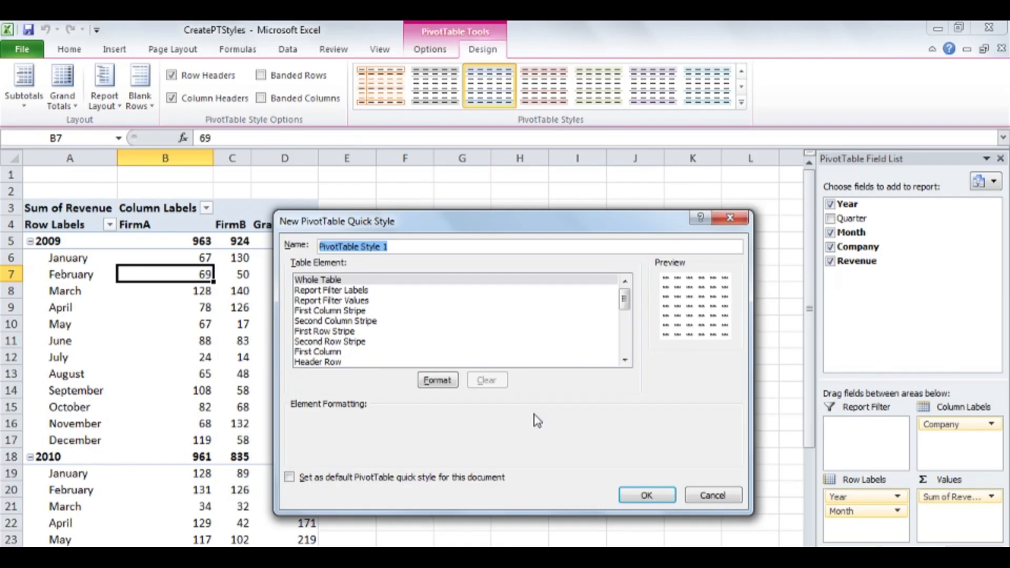
type("Graphic")
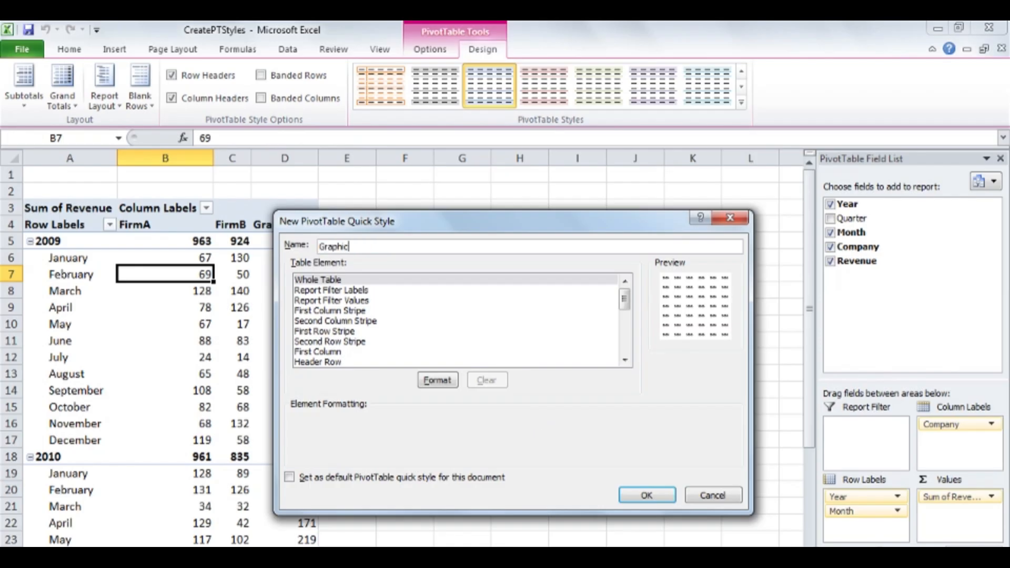
type("s Standards 2011")
Format the new style's Header Row element with bold white text and the standard purple background fill
left_click(370, 363)
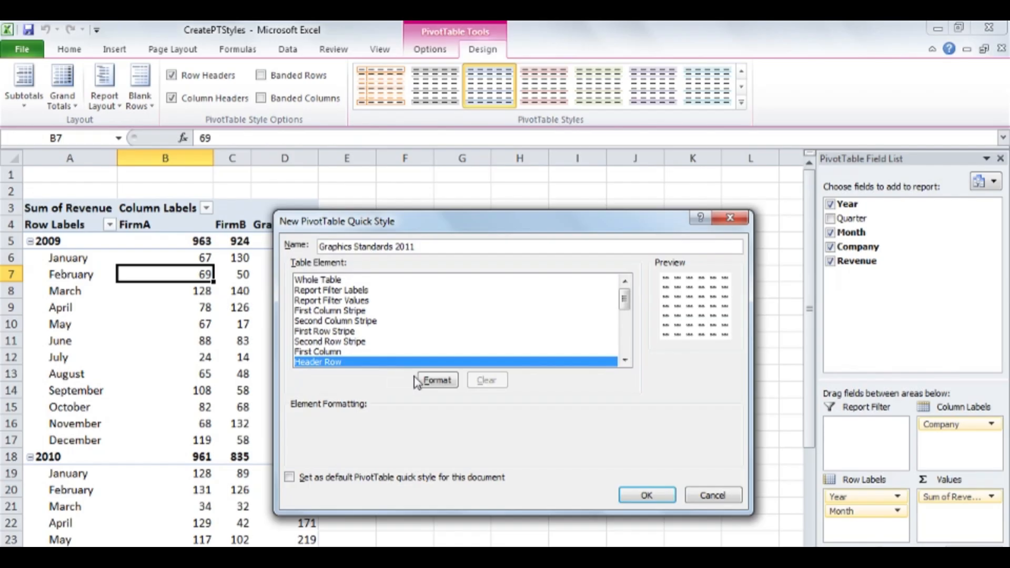
left_click(438, 379)
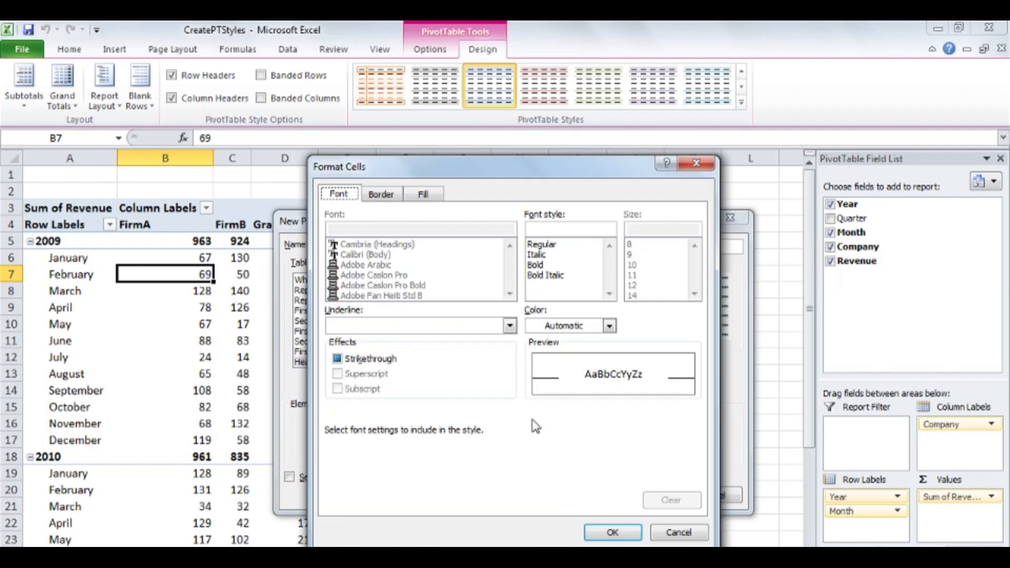
left_click(543, 266)
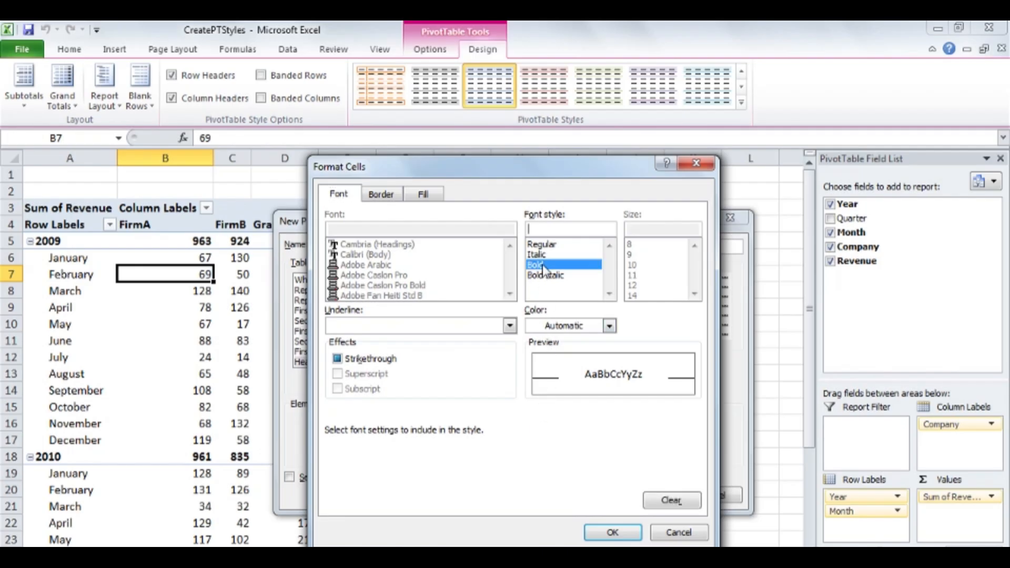
left_click(609, 326)
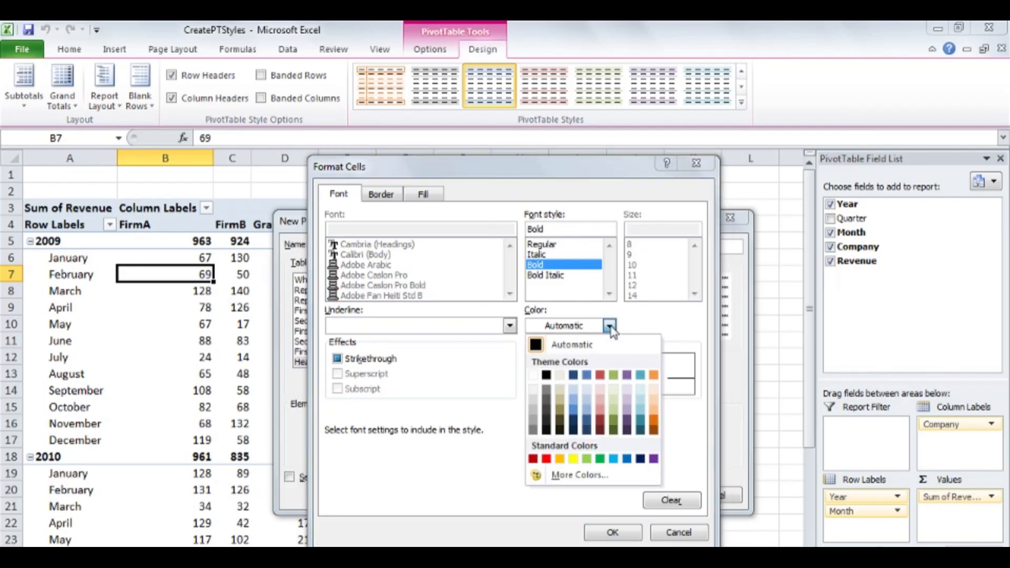
left_click(533, 374)
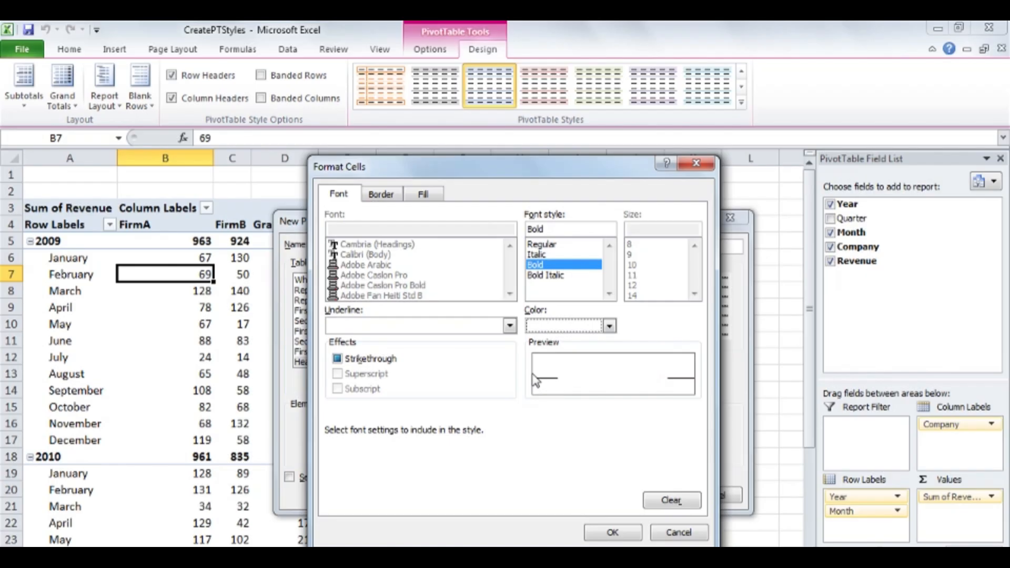
left_click(429, 201)
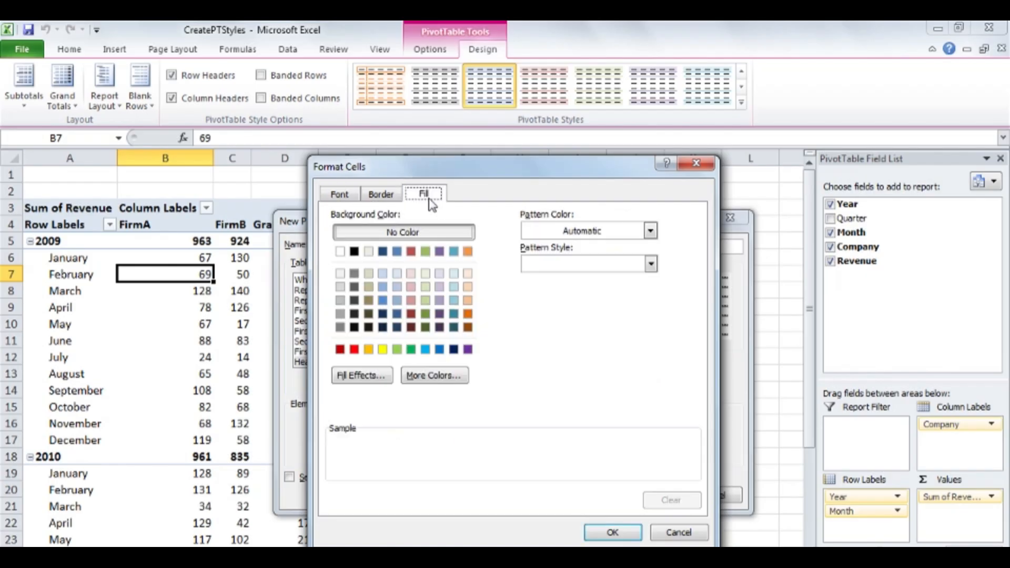
left_click(468, 349)
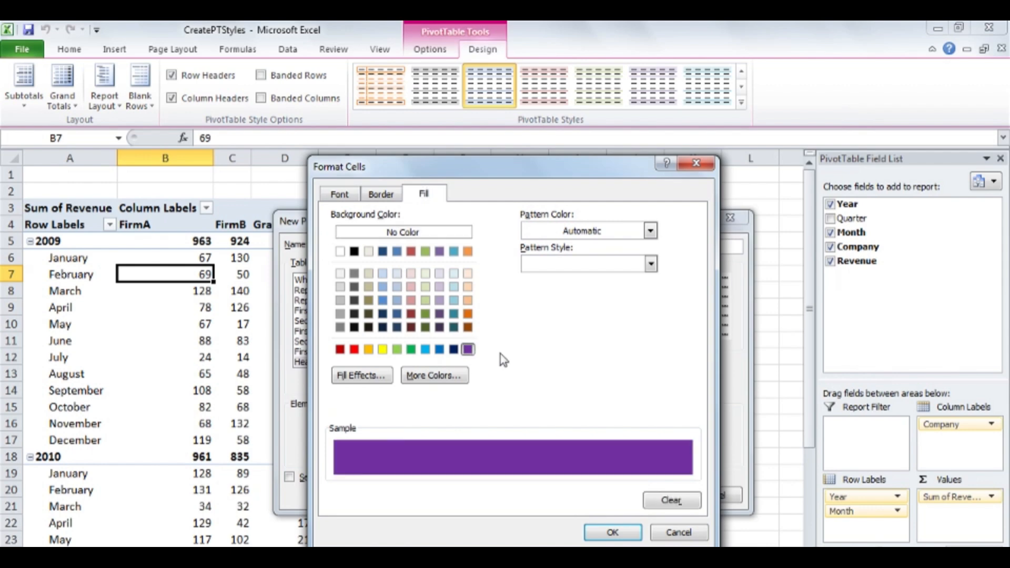
left_click(613, 533)
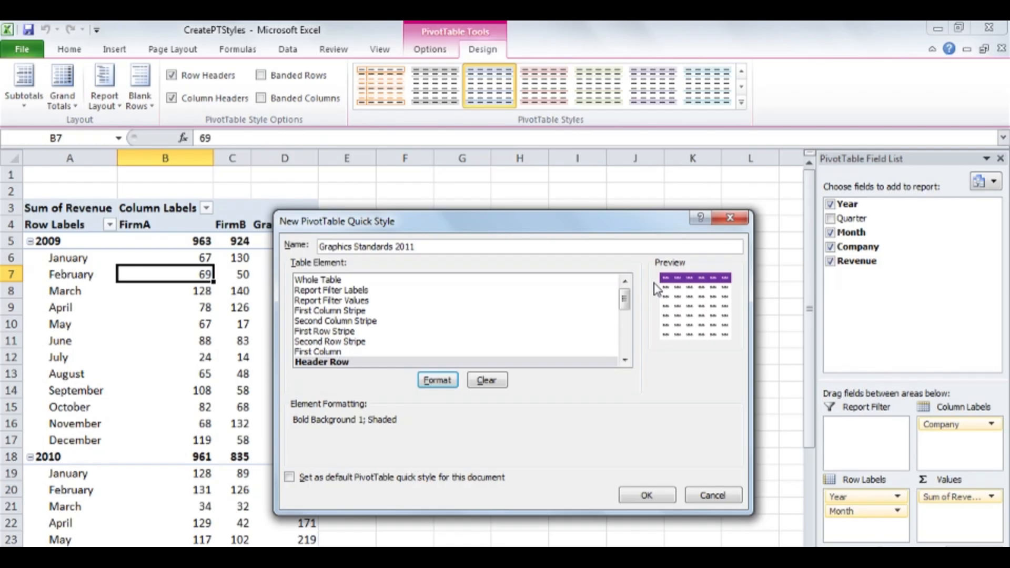
Save the Graphics Standards 2011 style and apply it to the PivotTable
left_click(654, 498)
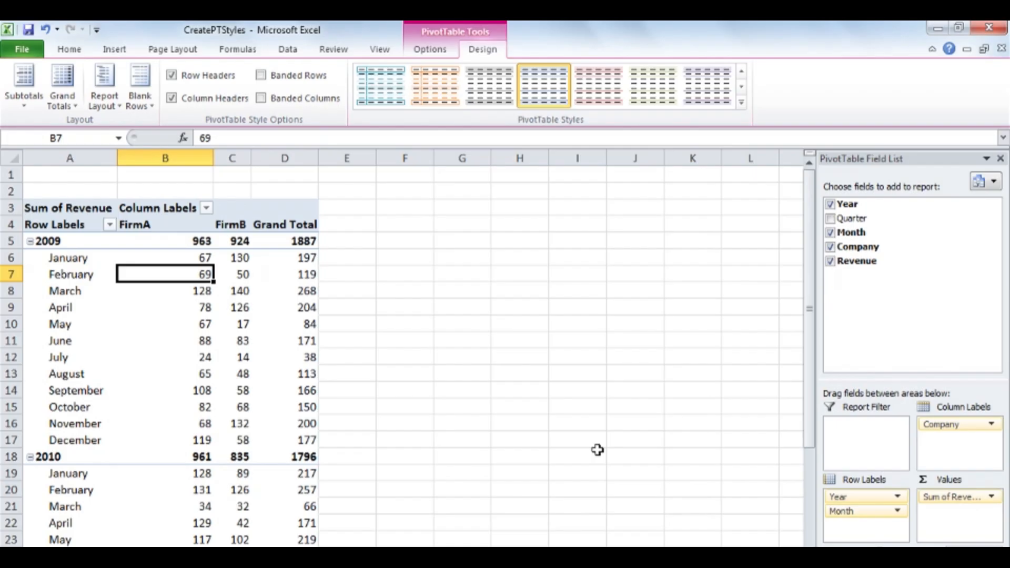
left_click(741, 102)
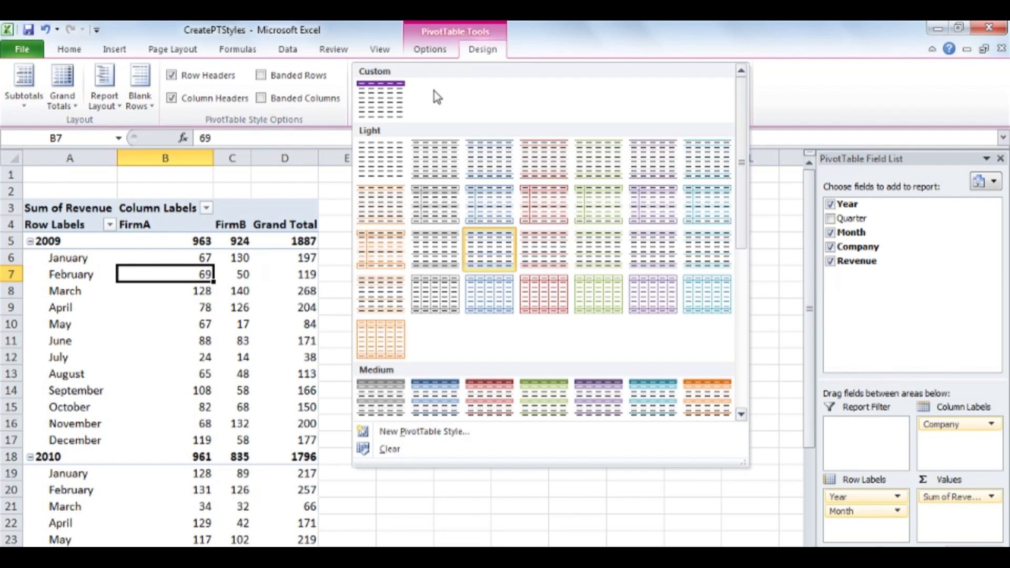
left_click(387, 103)
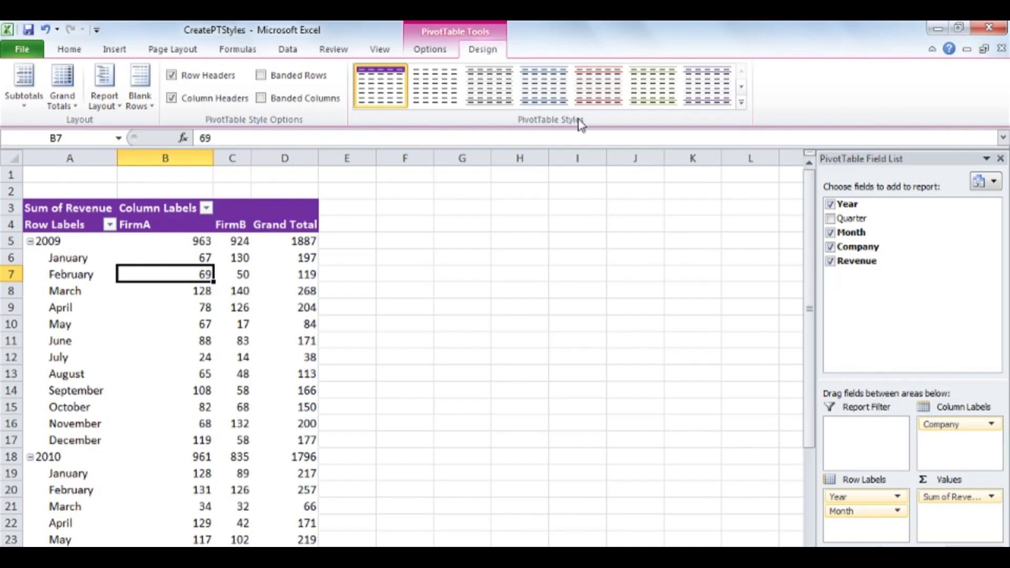
Modify the Graphics Standards 2011 style to give its Second Row Stripe a light purple fill, and turn on banded rows
left_click(742, 103)
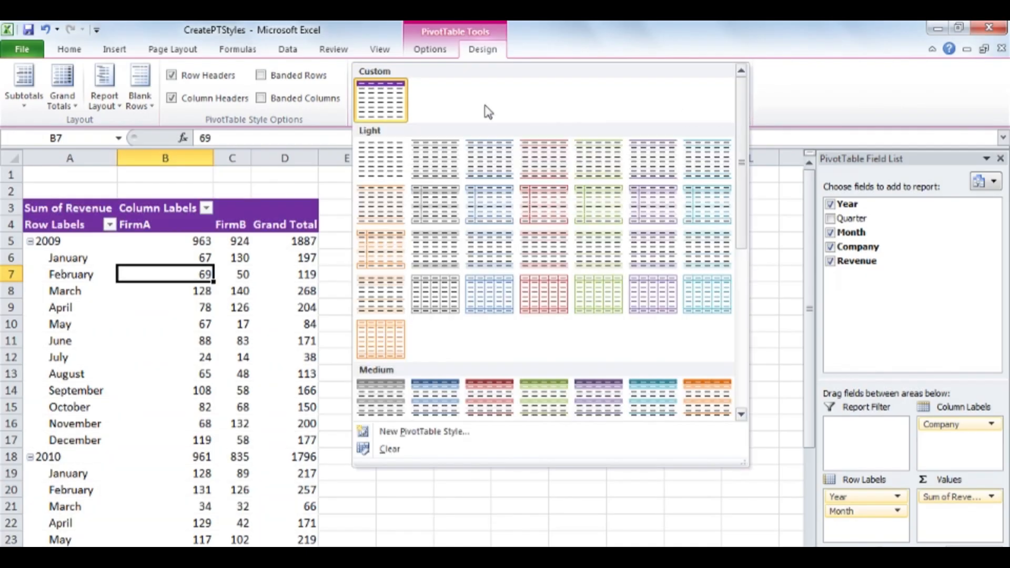
right_click(381, 105)
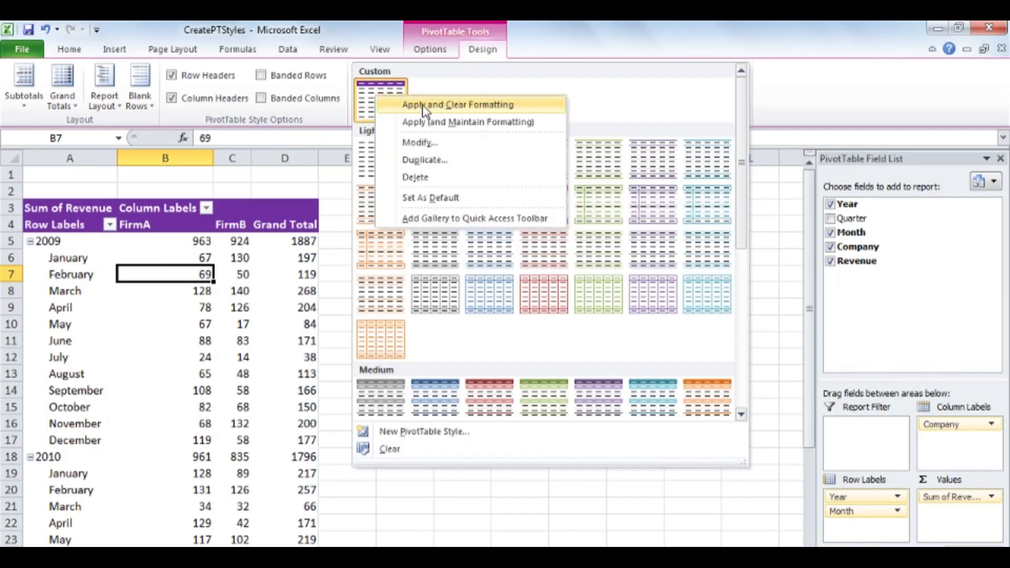
left_click(419, 142)
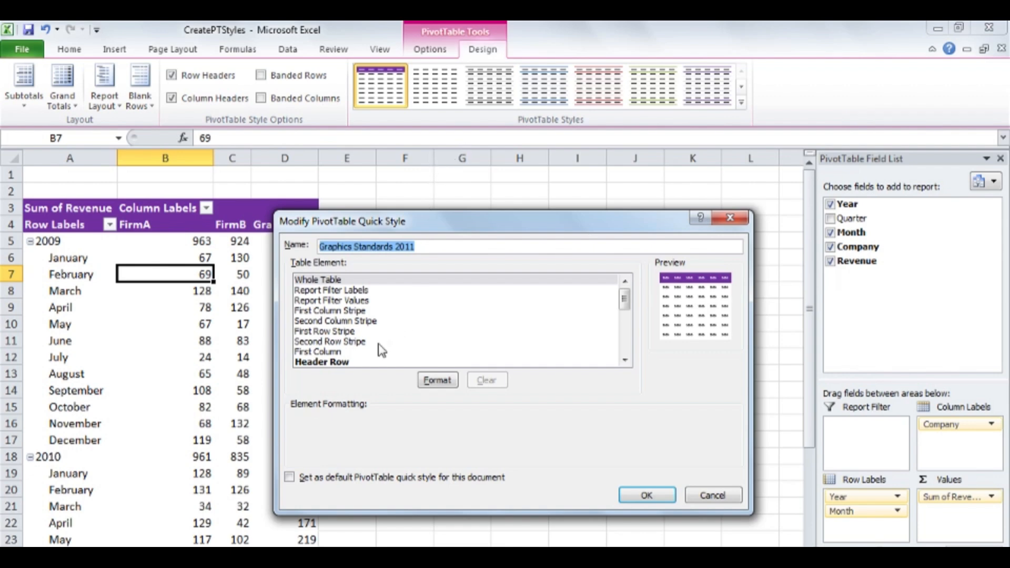
left_click(365, 342)
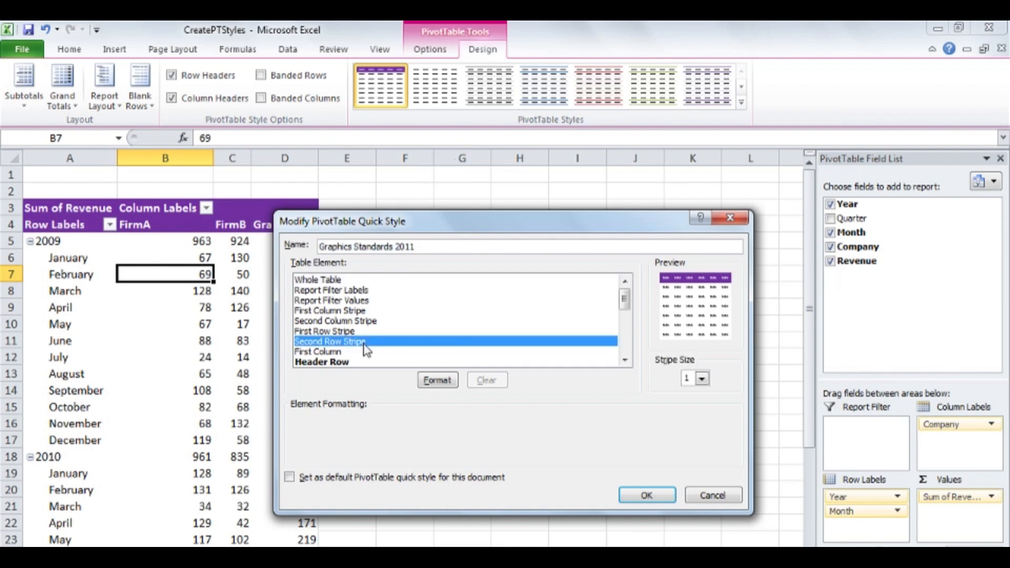
left_click(441, 381)
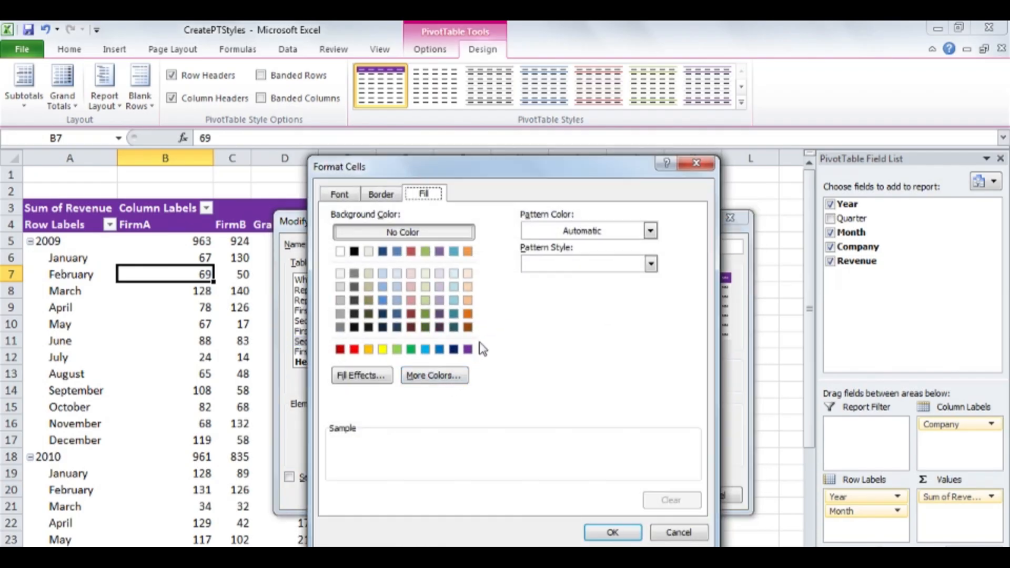
left_click(439, 300)
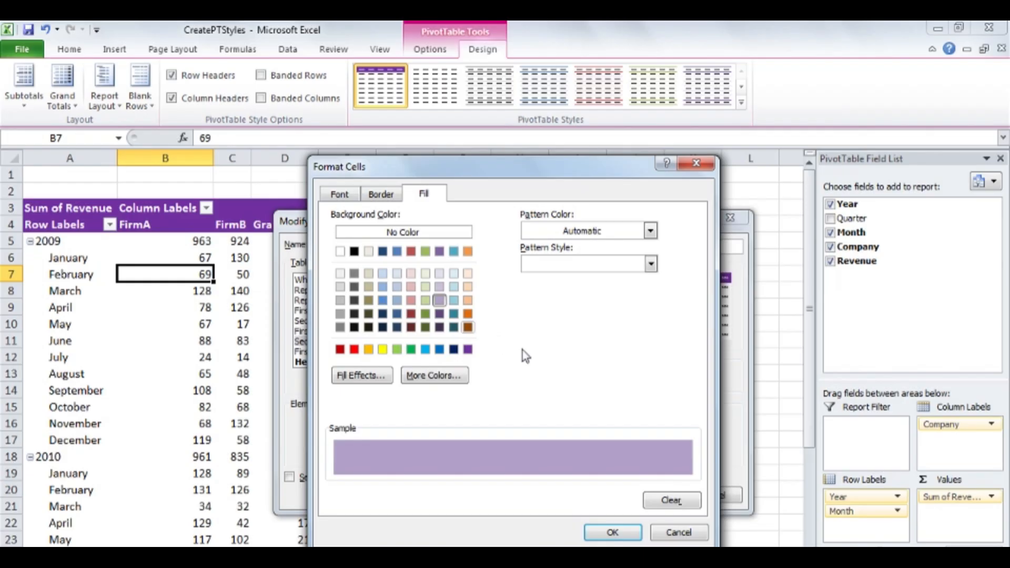
left_click(613, 532)
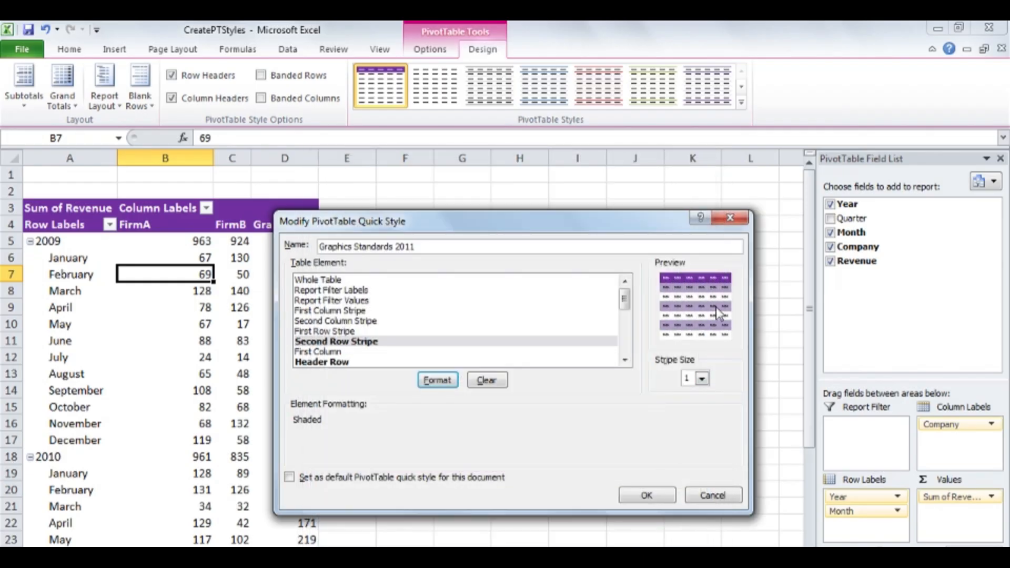
left_click(667, 498)
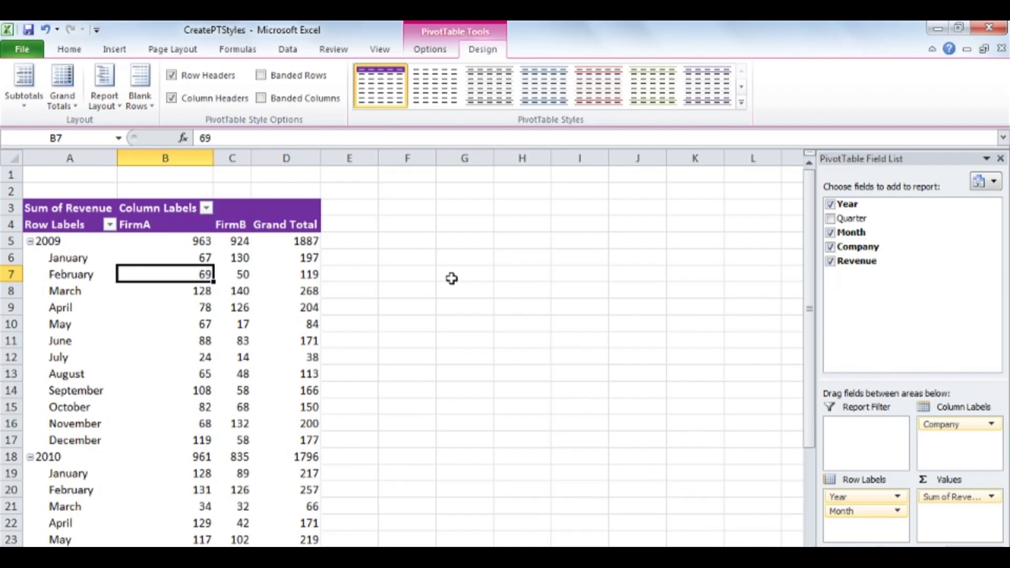
left_click(266, 78)
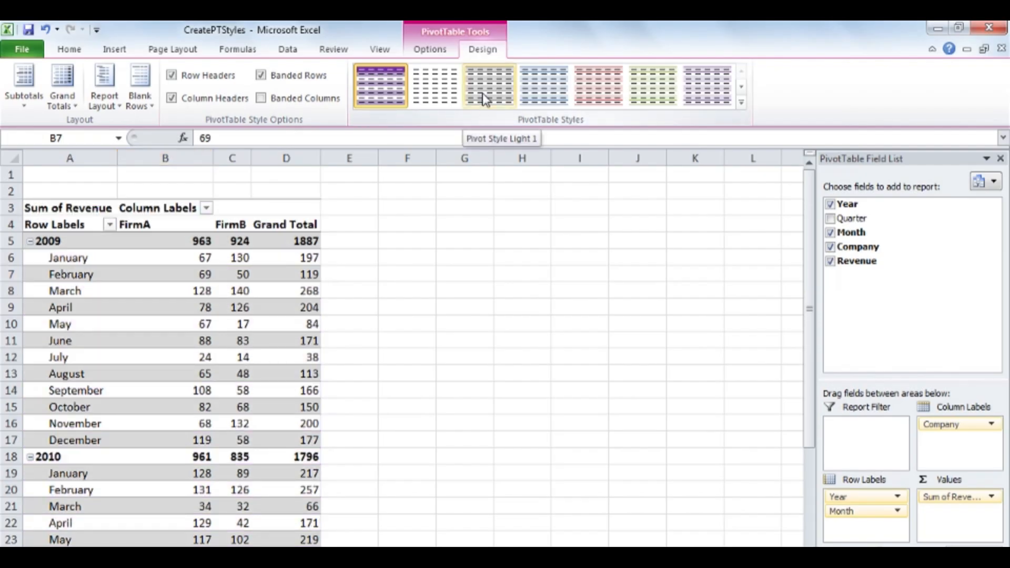
Start duplicating the built-in Pivot Style Light 1 style and discard the copy
right_click(482, 93)
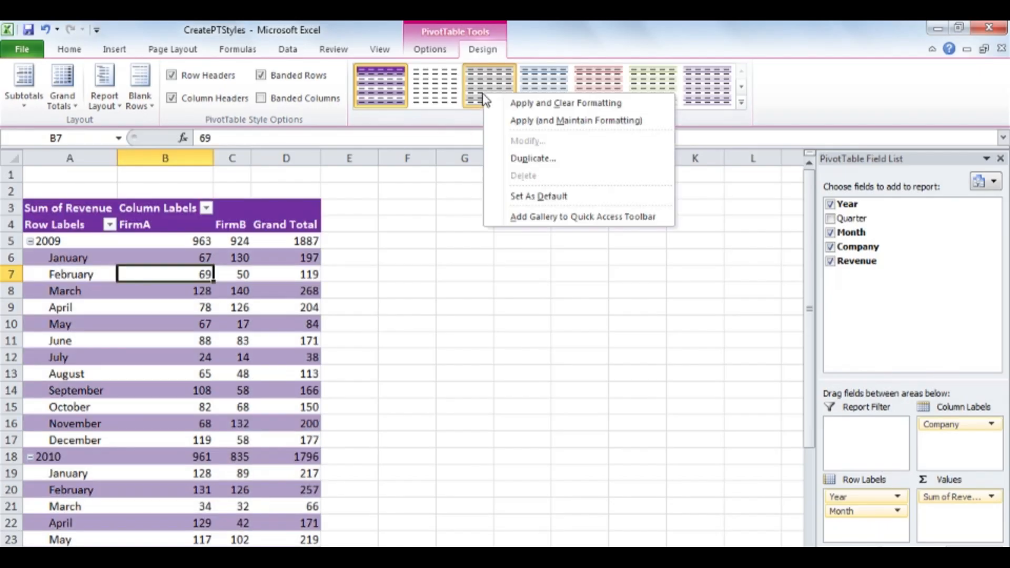
left_click(556, 160)
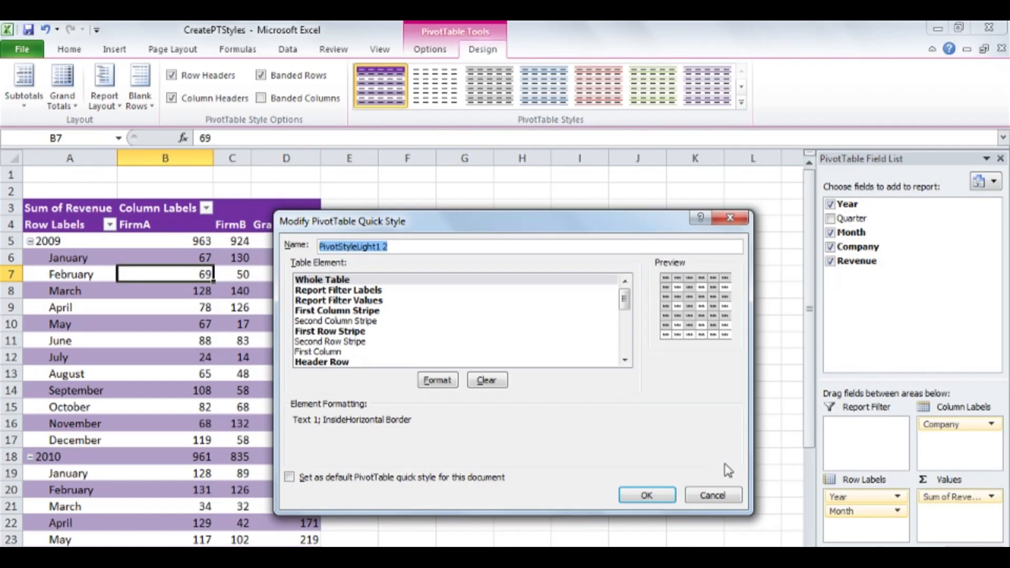
left_click(712, 494)
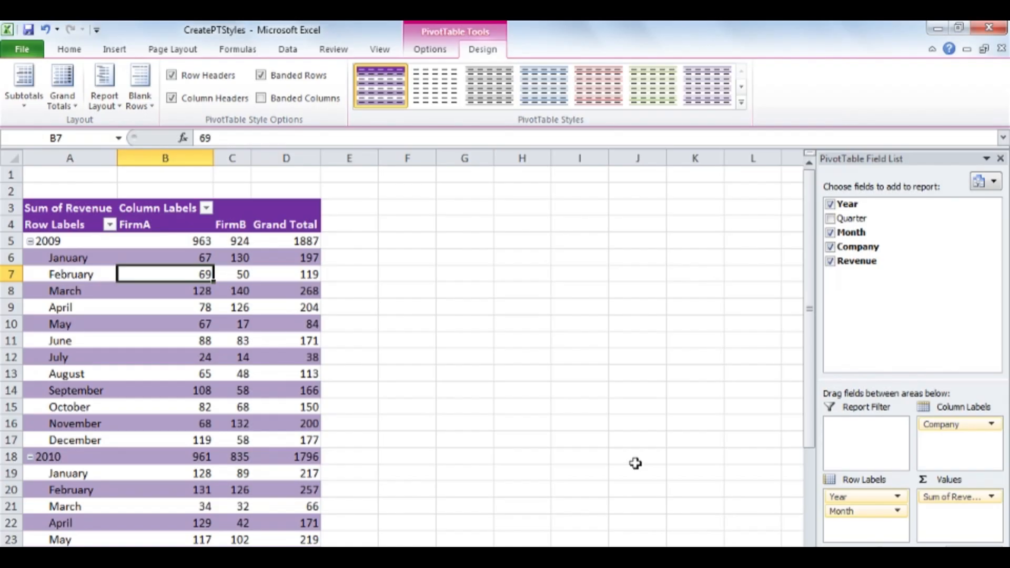
Delete the custom Graphics Standards 2011 style and clear the PivotTable's remaining style
right_click(373, 83)
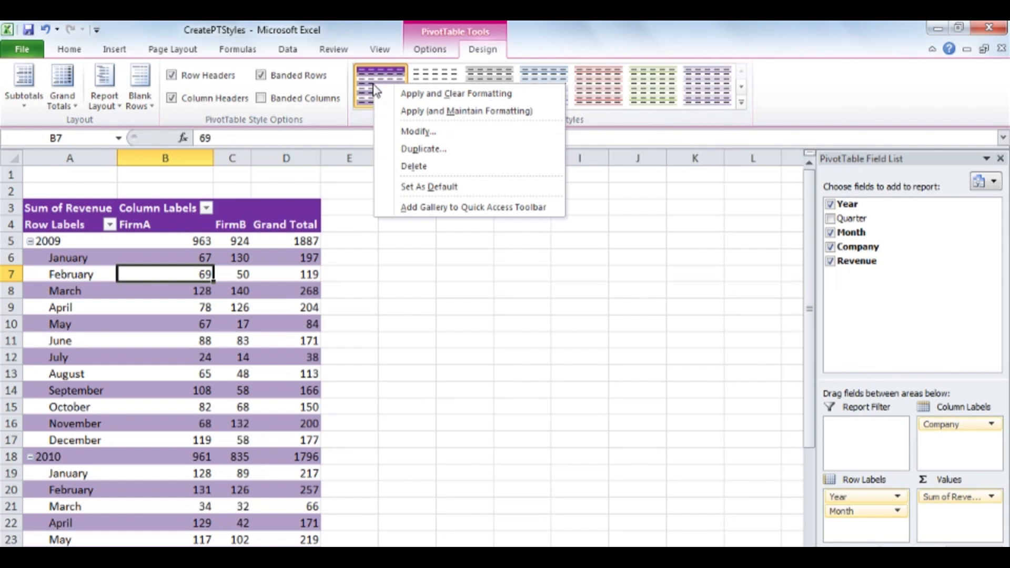
left_click(465, 166)
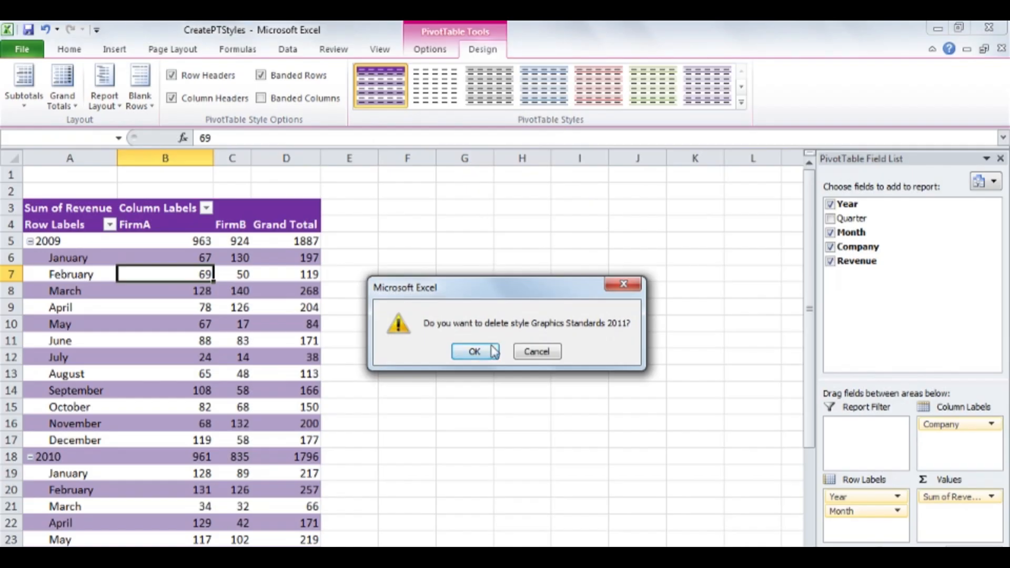
left_click(476, 351)
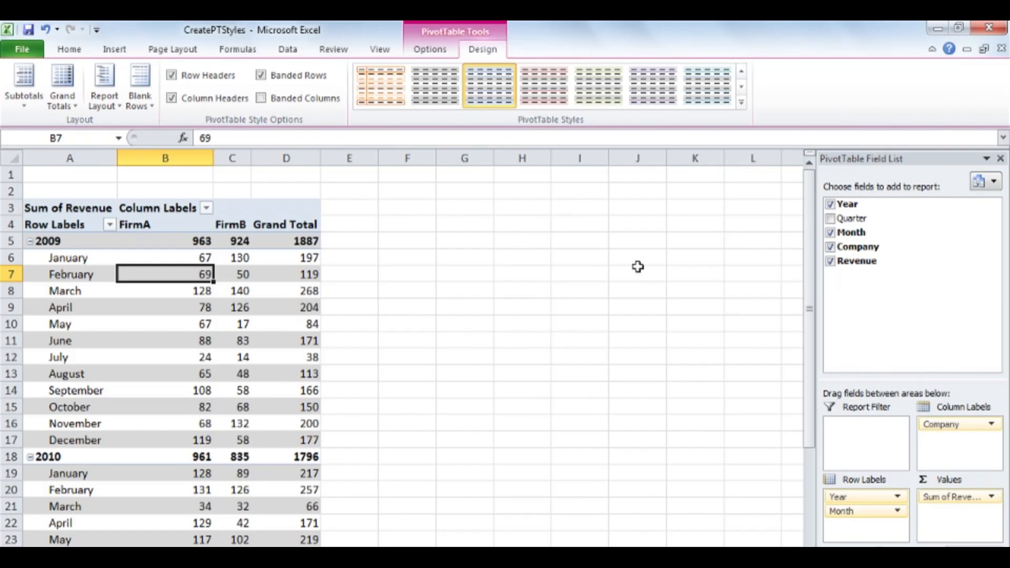
left_click(742, 103)
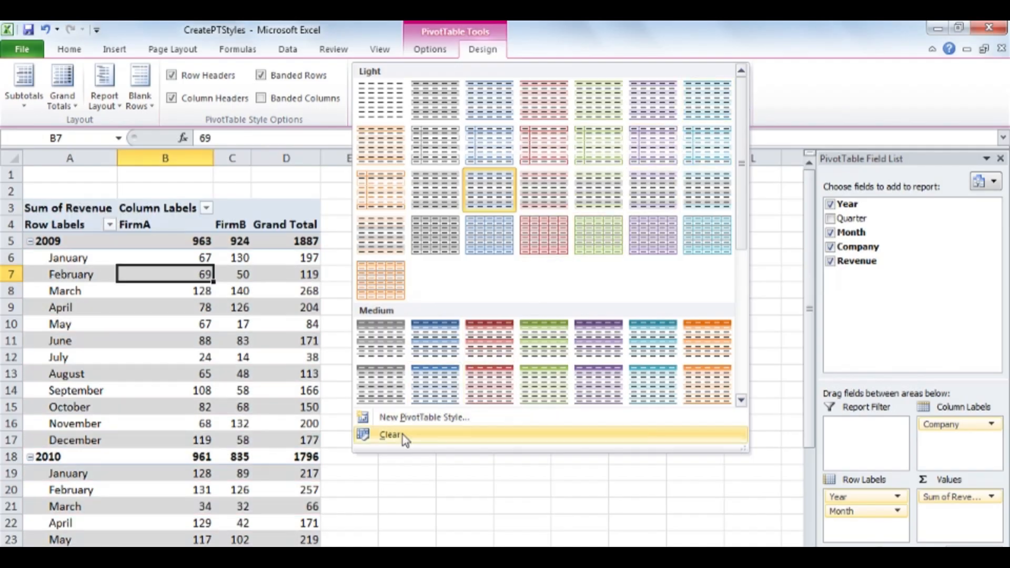
left_click(399, 435)
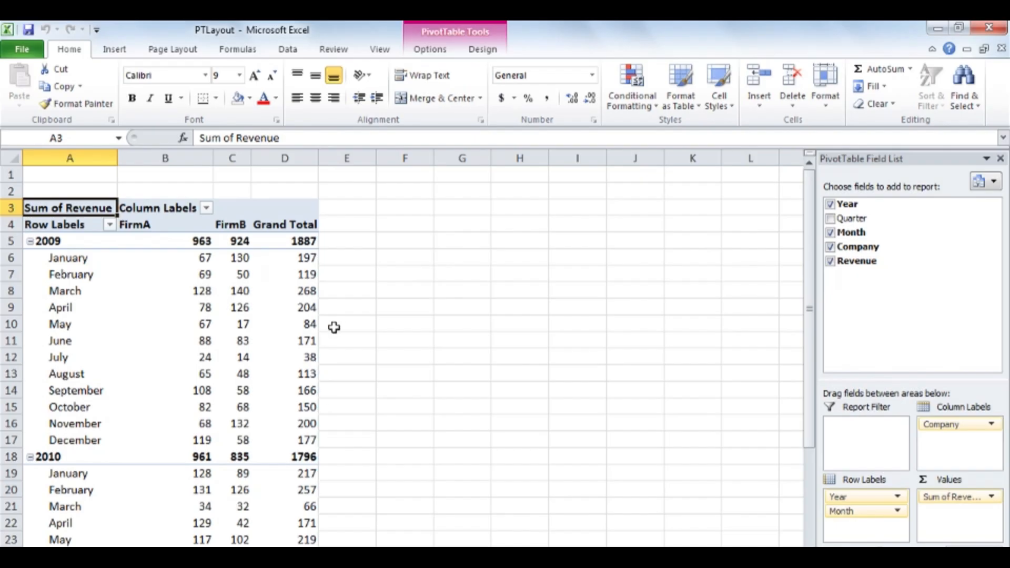
Insert a blank line after each item in the PTLayout workbook's PivotTable, and remove the blank lines again
left_click(483, 50)
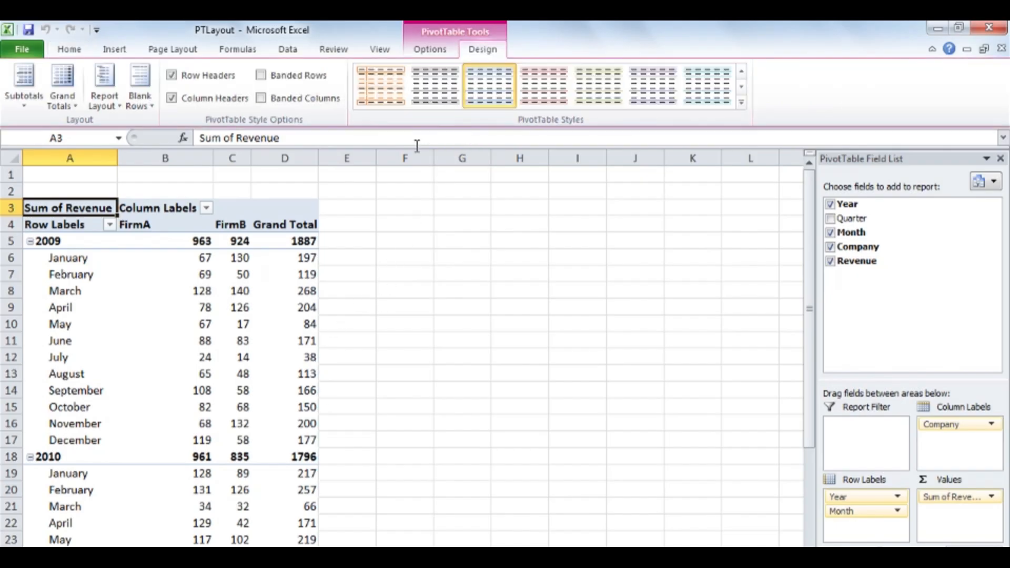
left_click(149, 103)
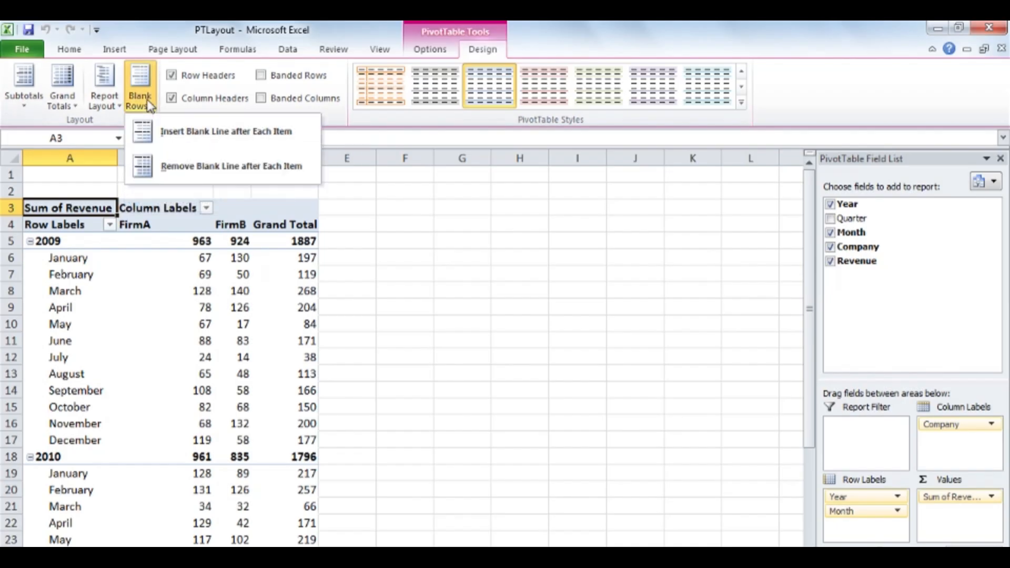
left_click(298, 135)
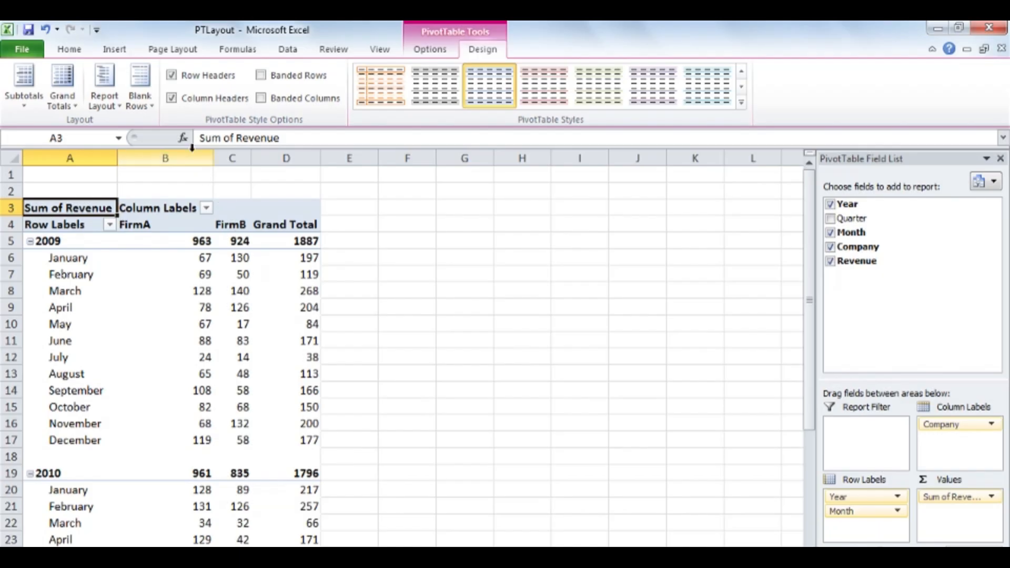
left_click(145, 93)
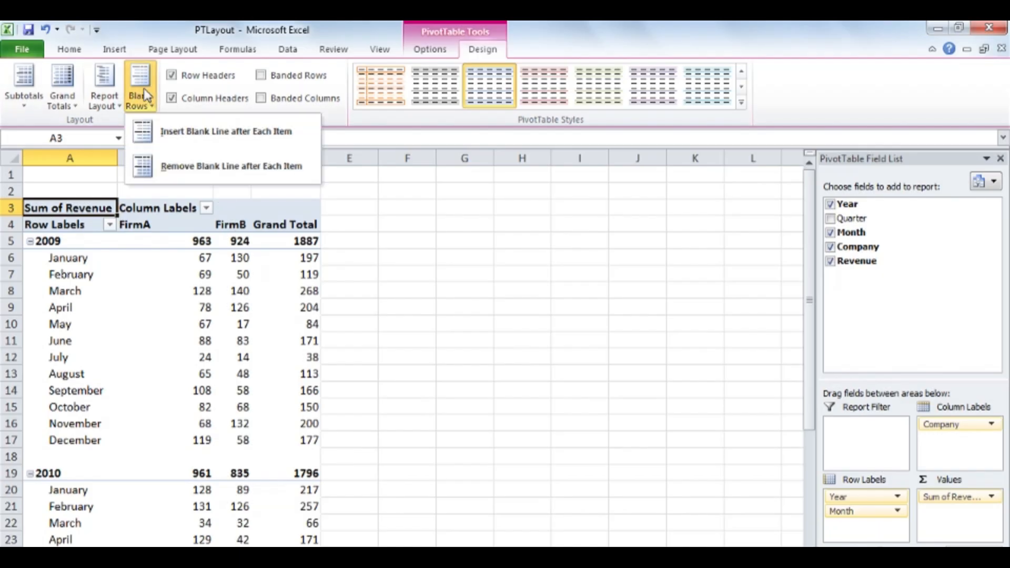
left_click(312, 168)
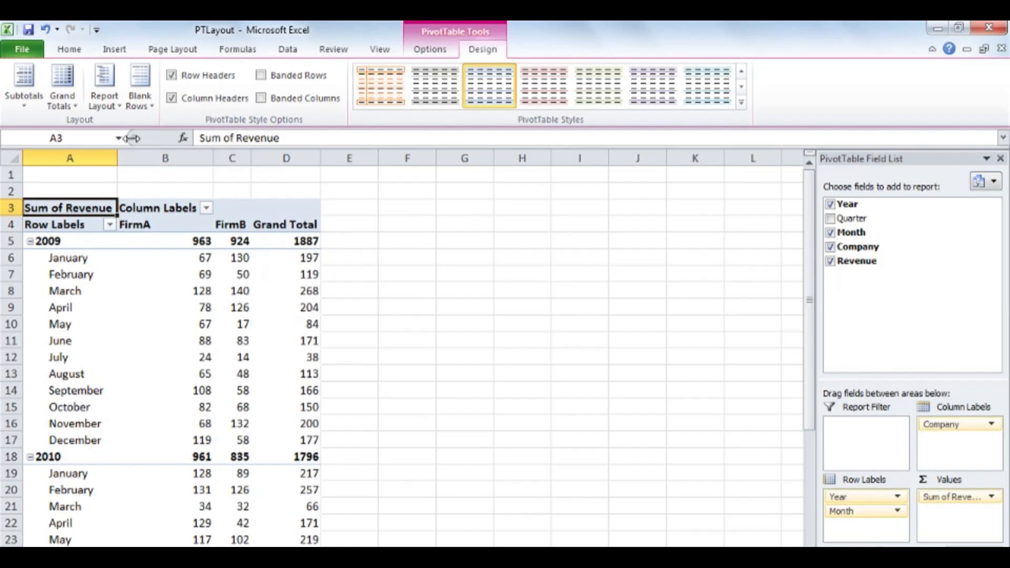
Change the PivotTable's report layout to Outline Form
left_click(114, 103)
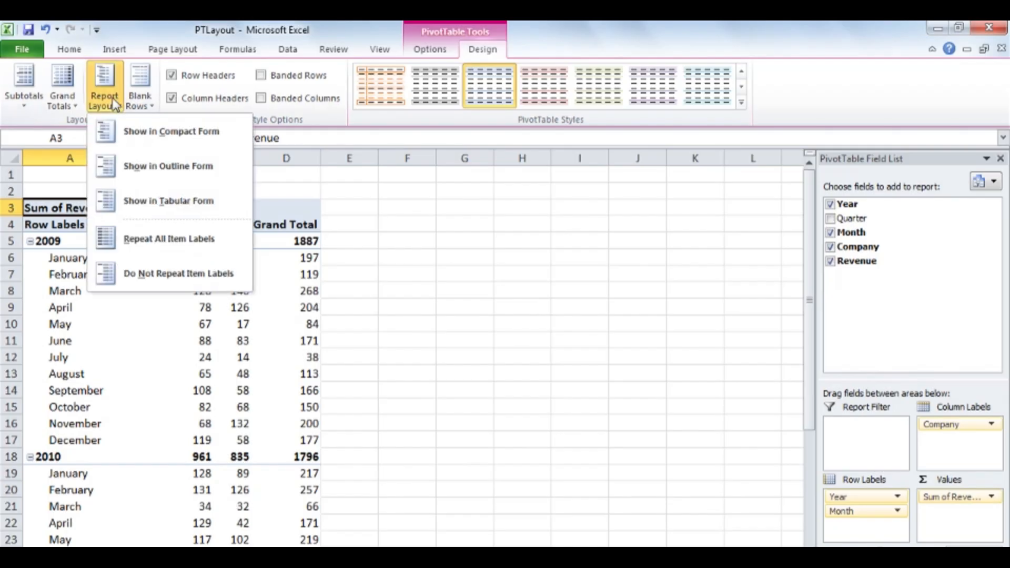
left_click(232, 166)
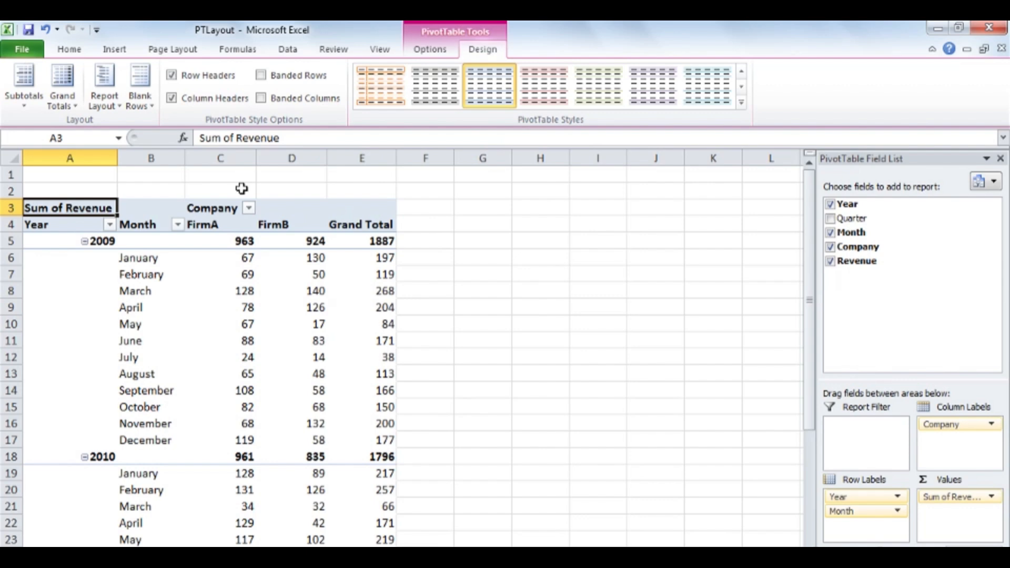
Switch the PivotTable's report layout to Tabular Form, and change it to Compact Form
left_click(109, 95)
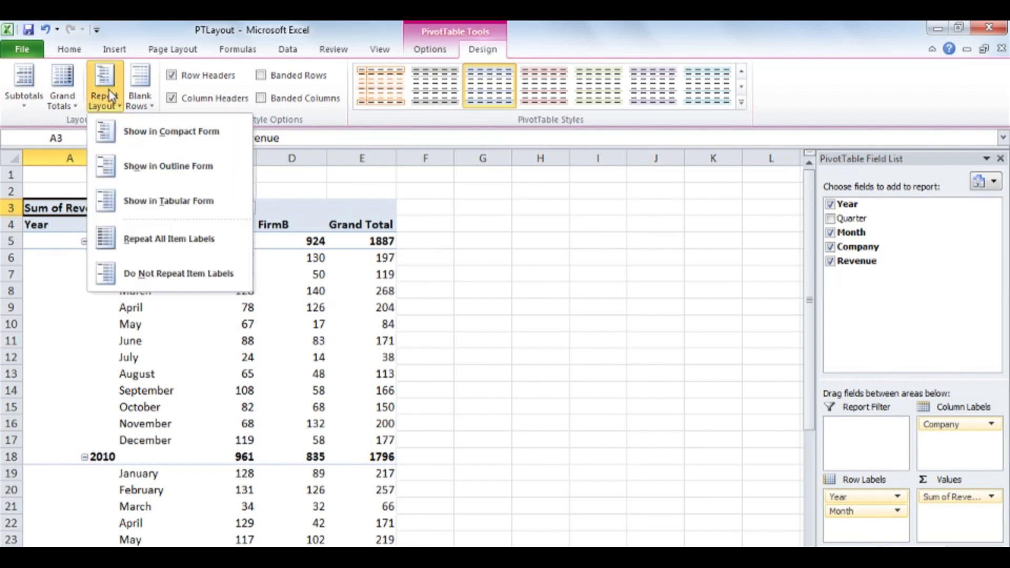
left_click(213, 202)
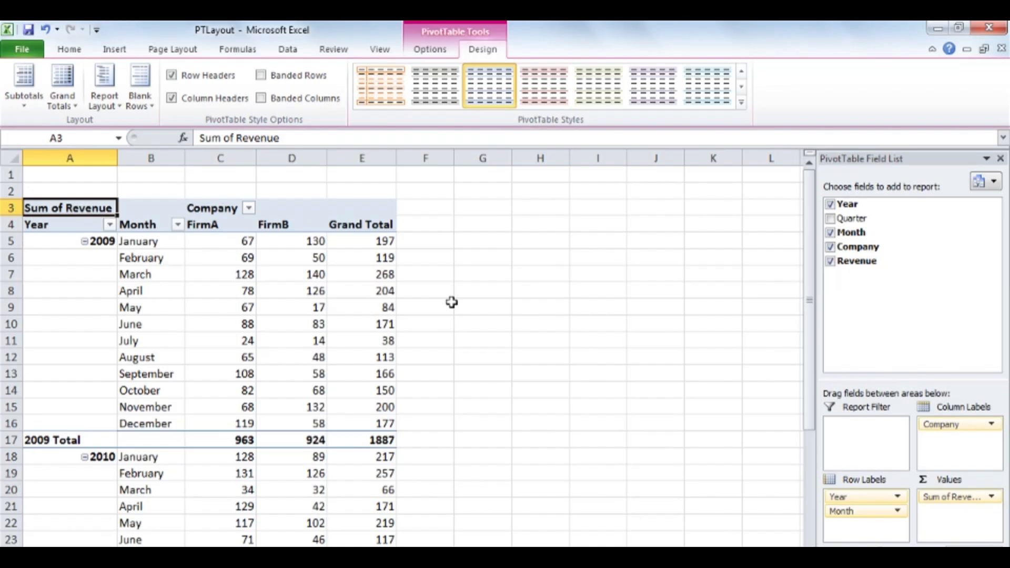
left_click(106, 97)
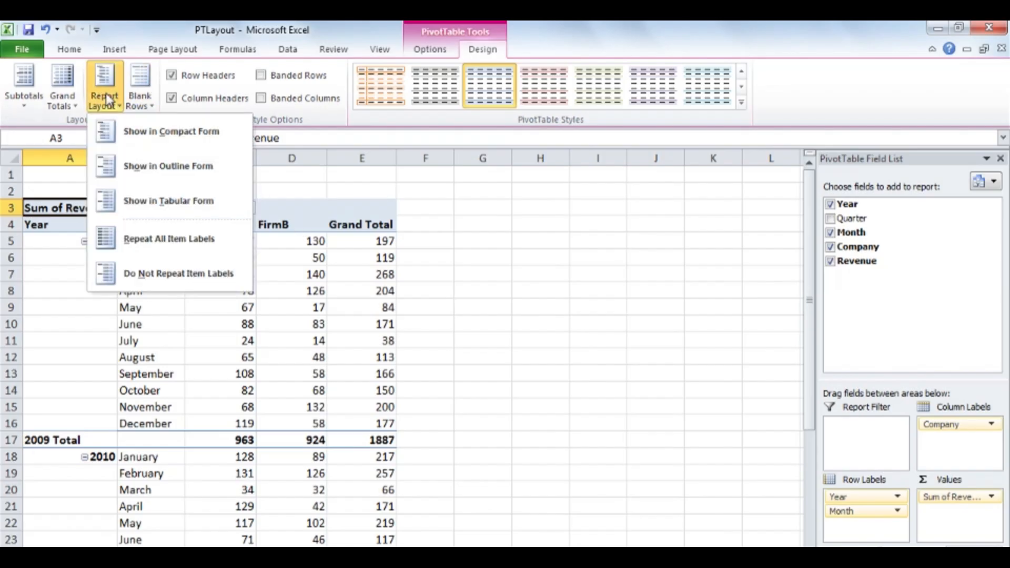
left_click(235, 139)
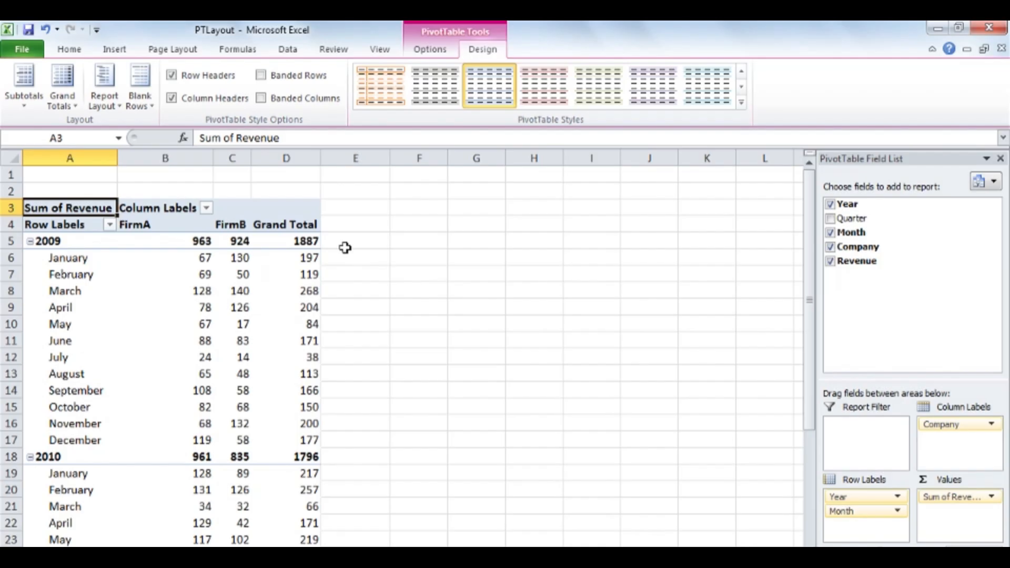
Return the PivotTable's report layout to Outline Form
left_click(112, 99)
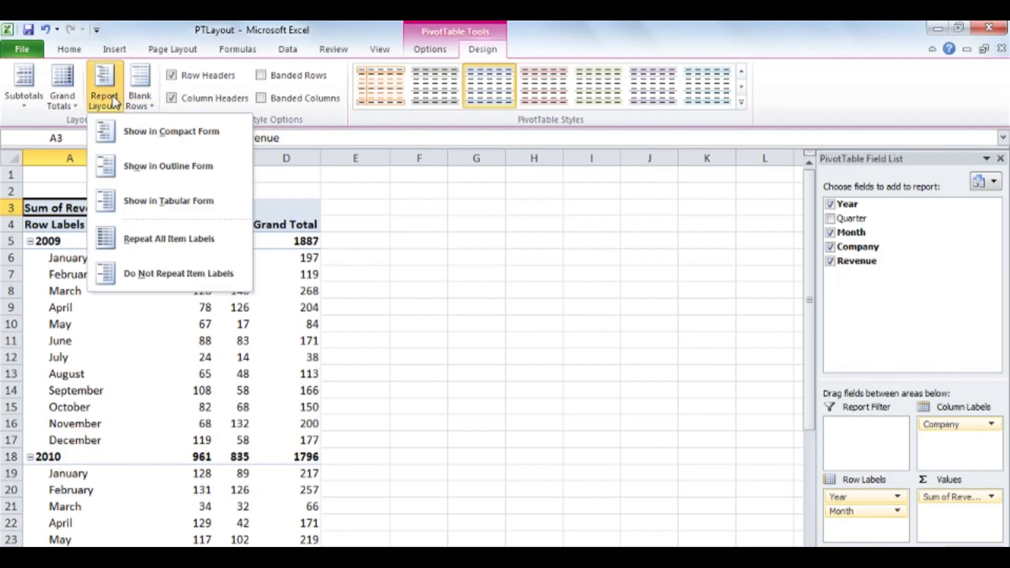
left_click(219, 168)
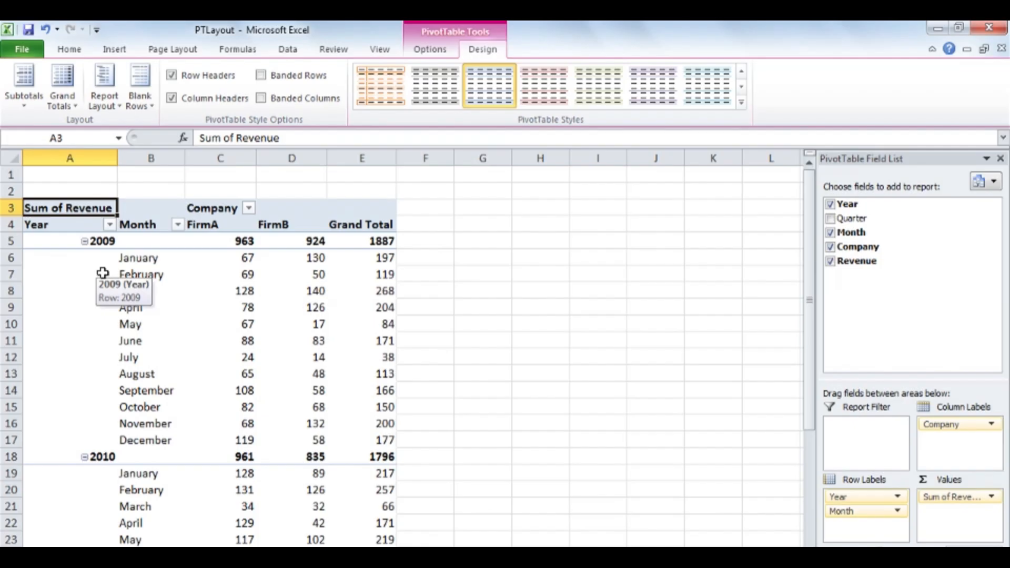
Repeat all item labels in the outline layout, and turn the repeated labels off again
left_click(107, 104)
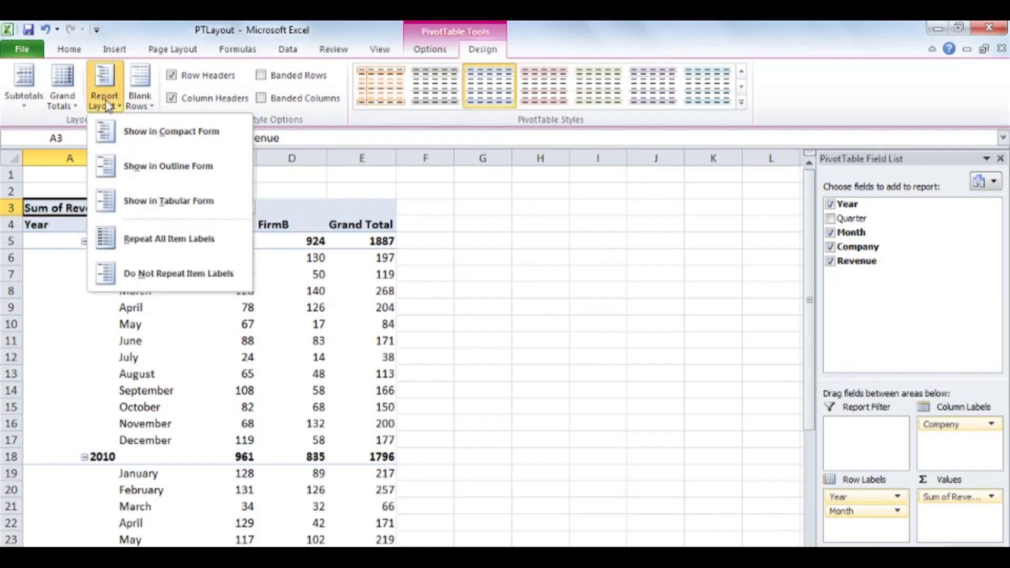
left_click(232, 238)
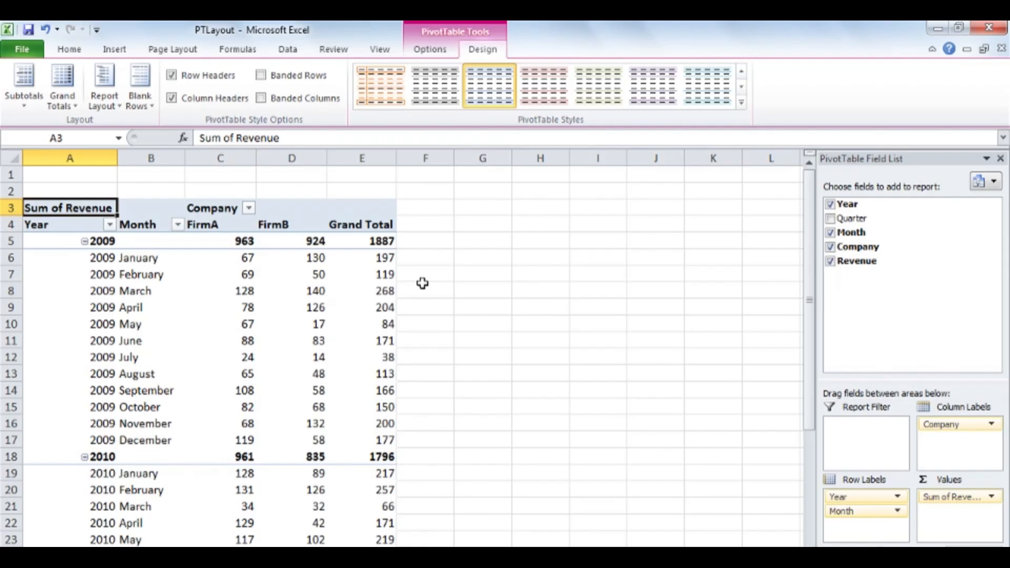
left_click(105, 97)
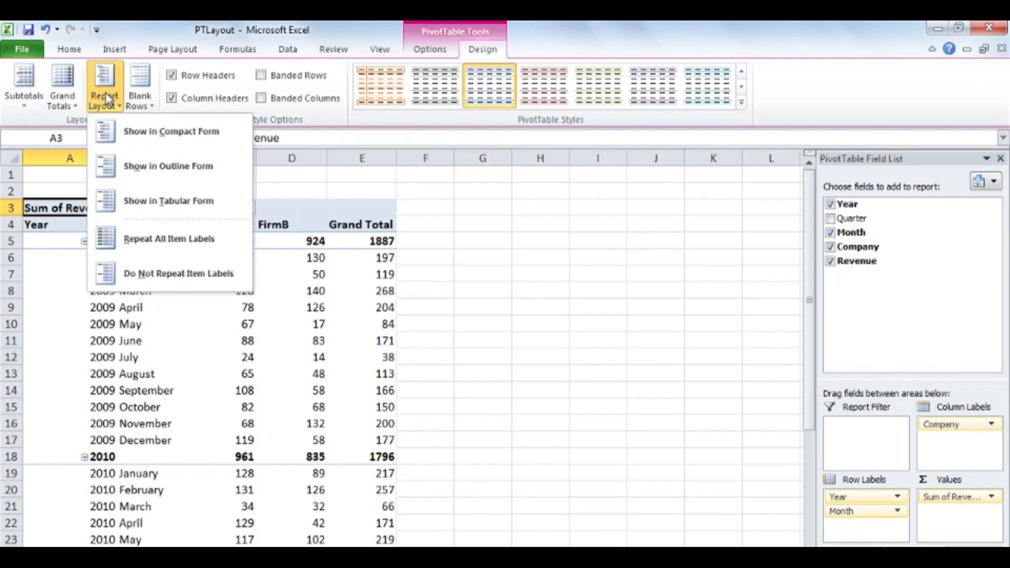
left_click(233, 273)
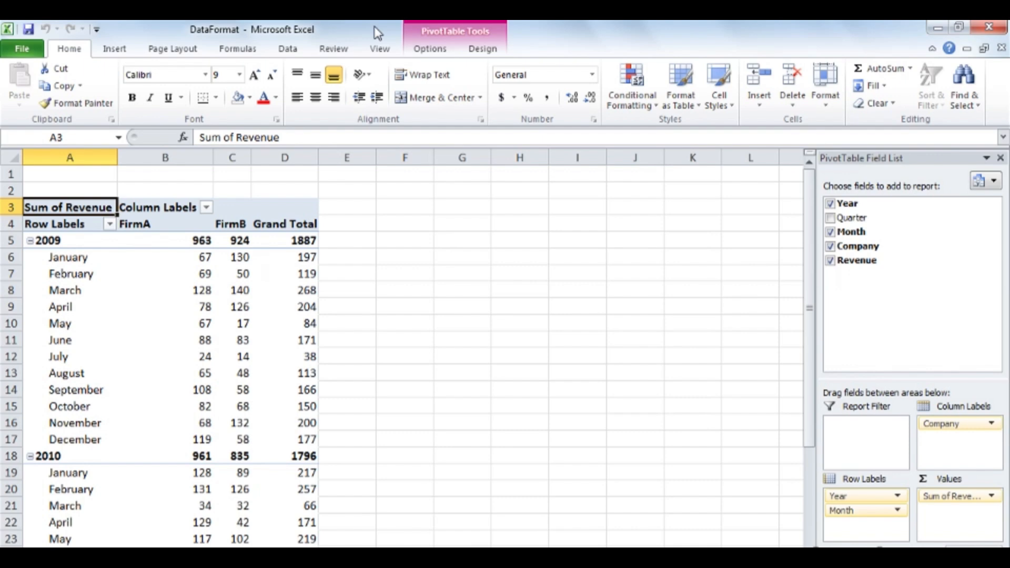
Format the Sum of Revenue values in the DataFormat workbook's PivotTable as Number with 0 decimal places and the 1000 separator
right_click(237, 291)
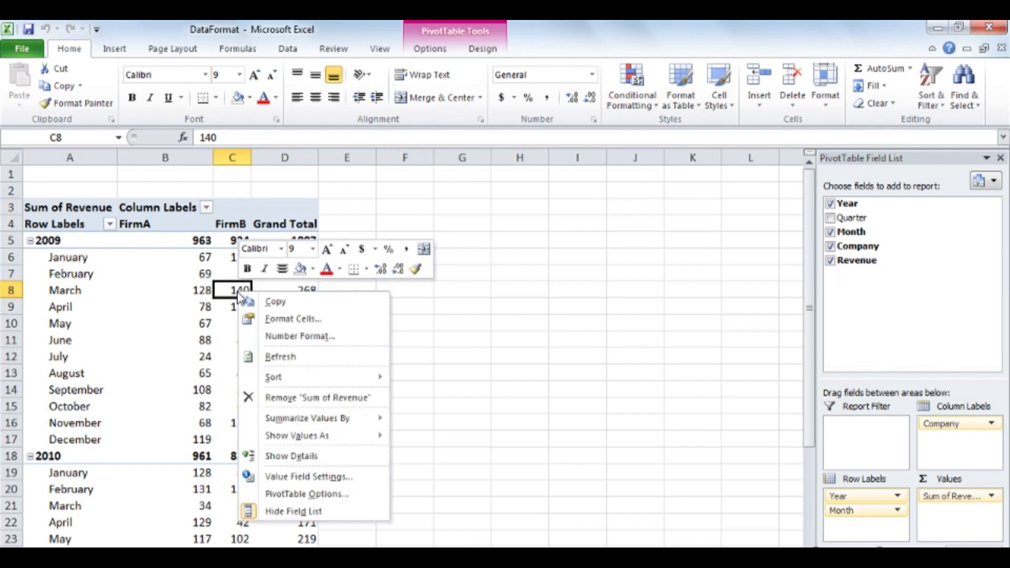
left_click(345, 336)
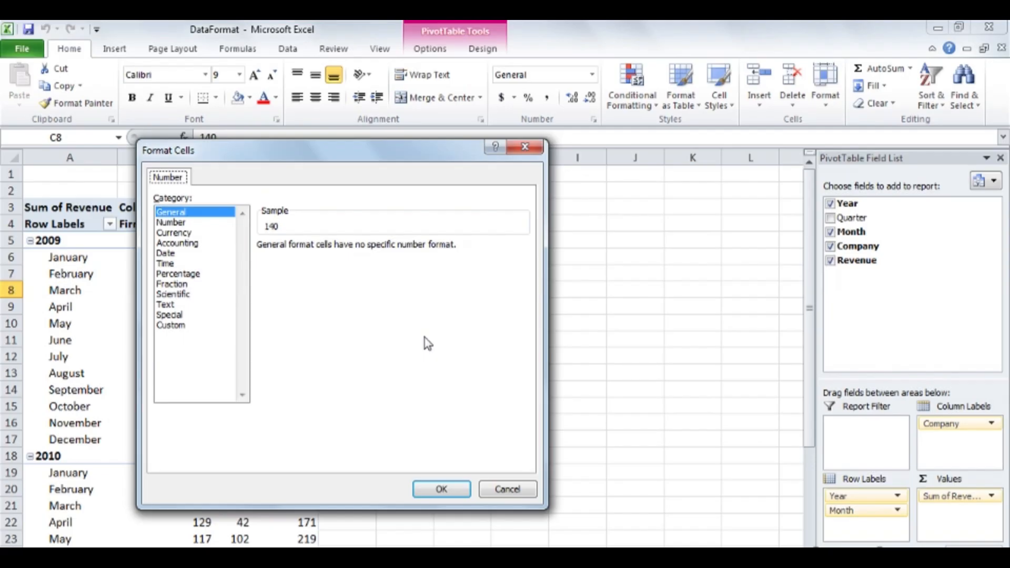
left_click(188, 223)
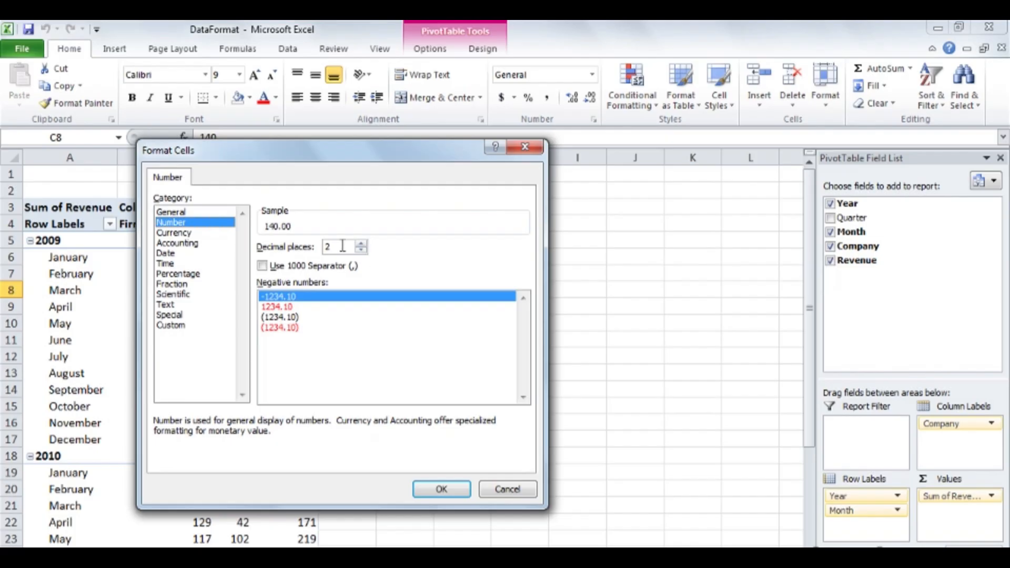
left_click(342, 246)
key("BackSpace")
type("0")
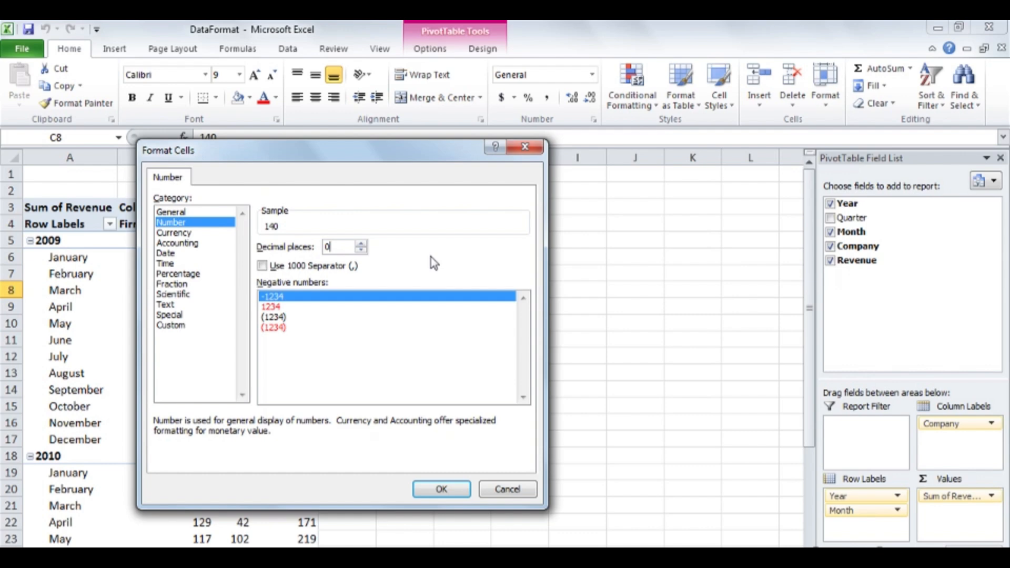
left_click(262, 266)
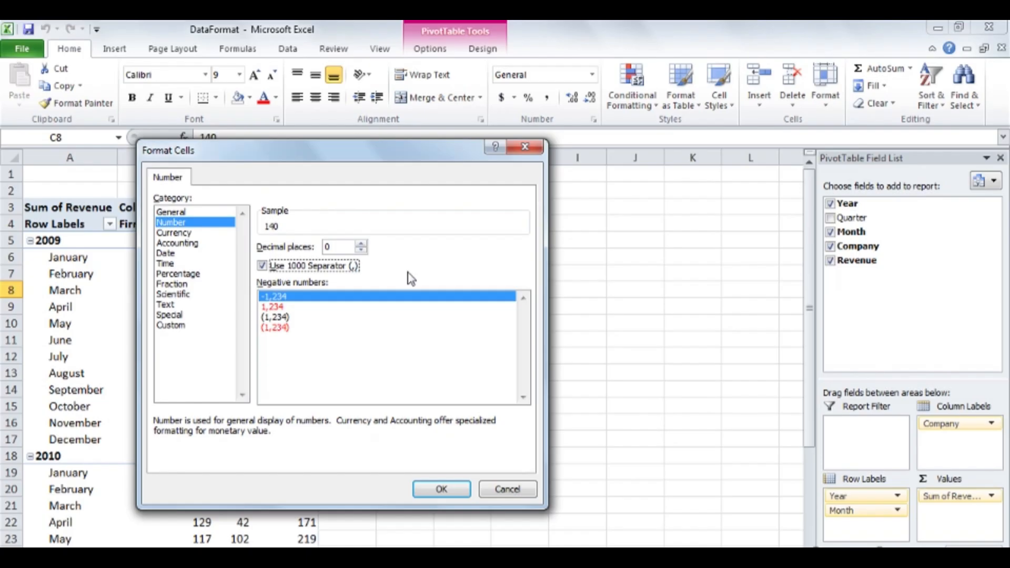
left_click(441, 489)
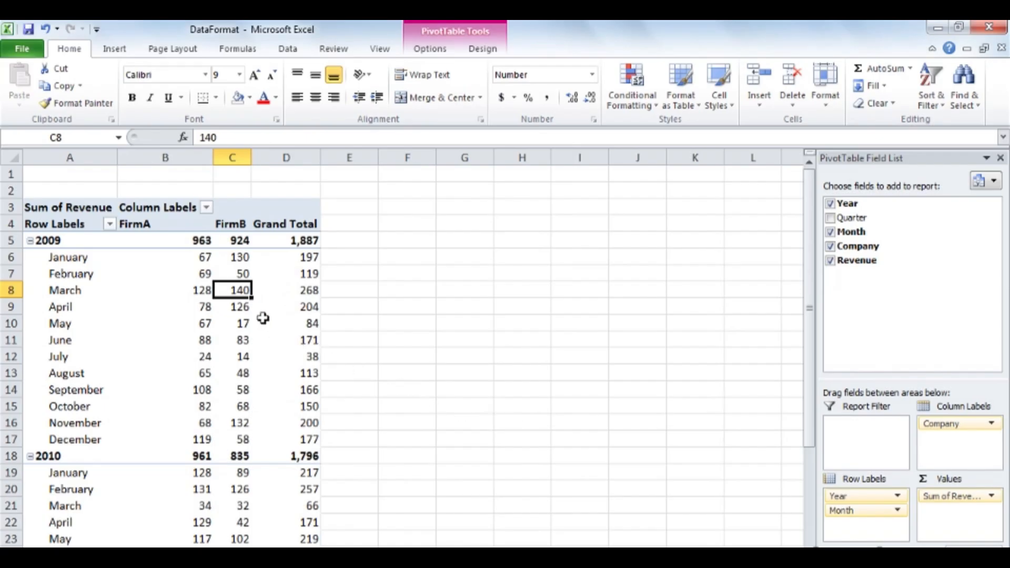
mouse_move(264, 318)
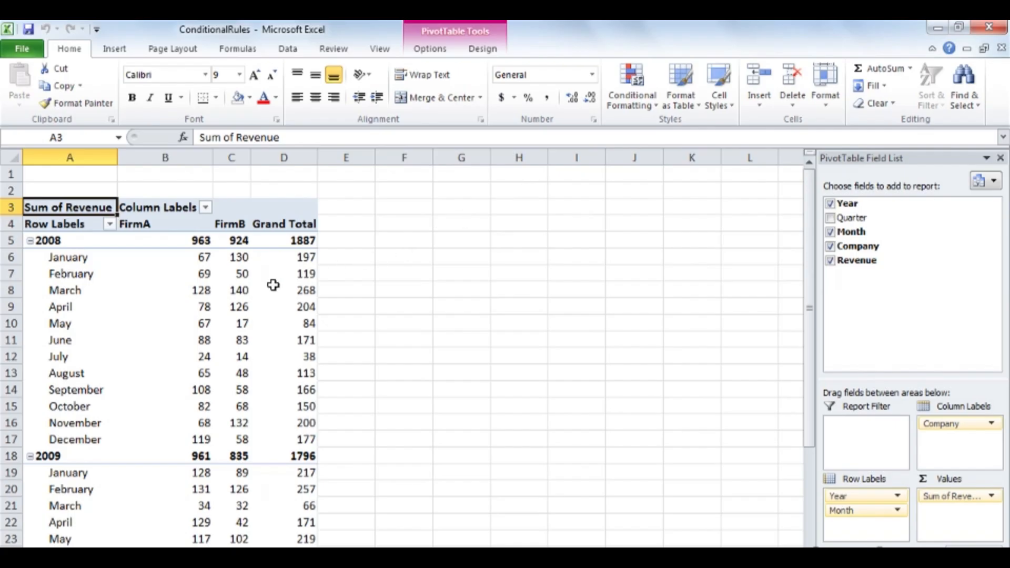
Set up a Greater Than highlight rule with threshold 100 on FirmB's March 2008 revenue cell in the ConditionalRules workbook
left_click(247, 289)
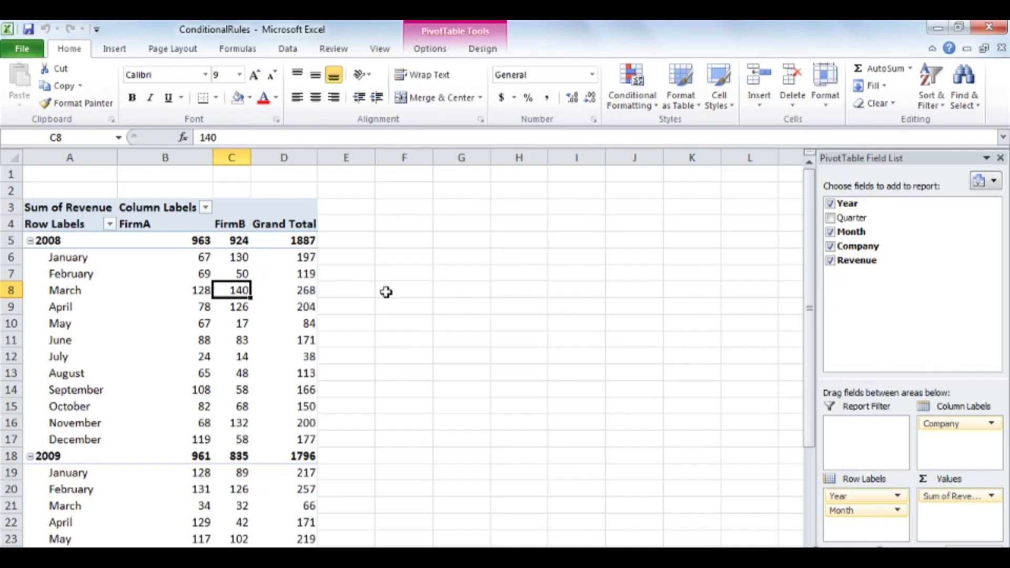
left_click(636, 103)
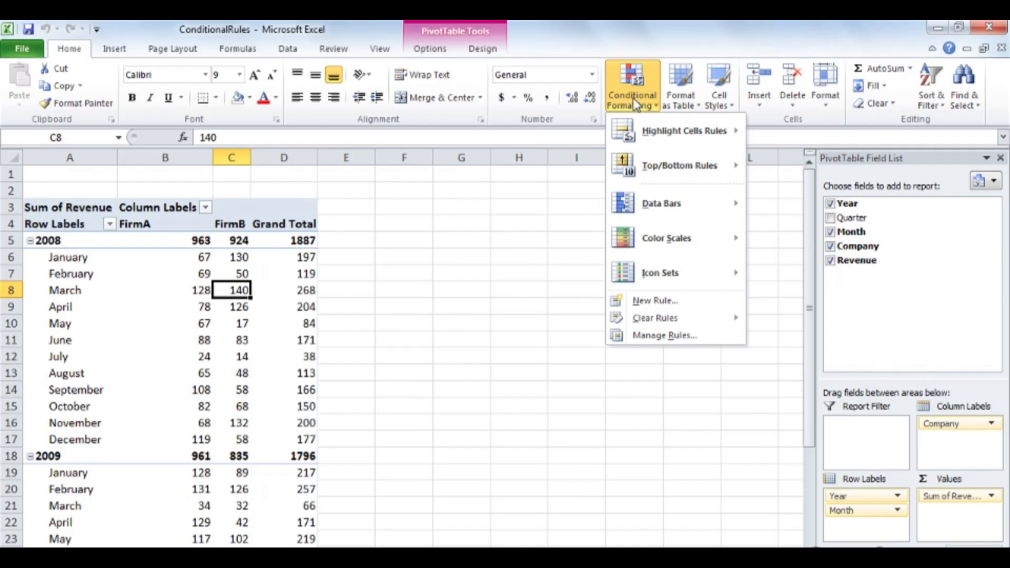
mouse_move(719, 137)
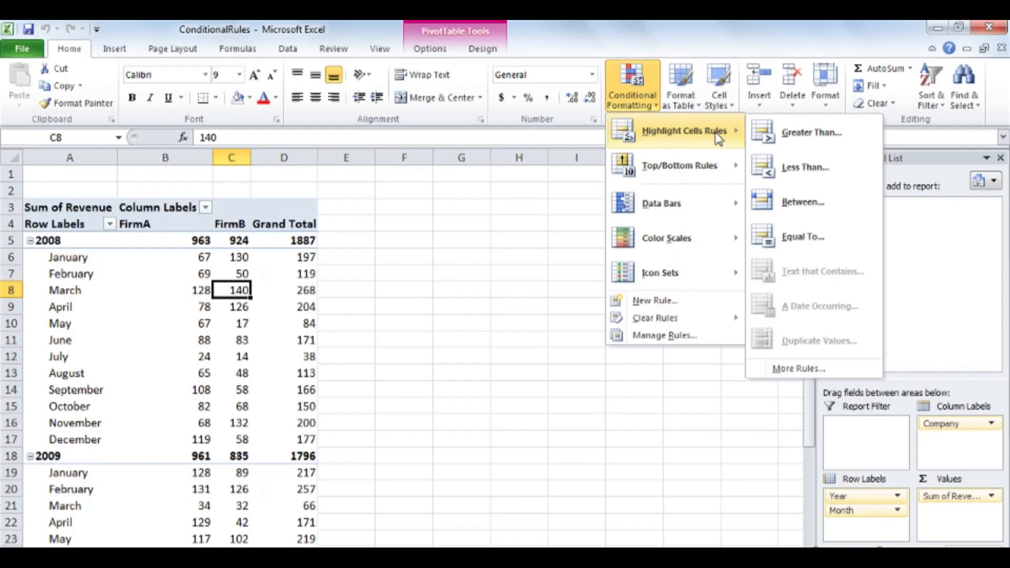
left_click(823, 137)
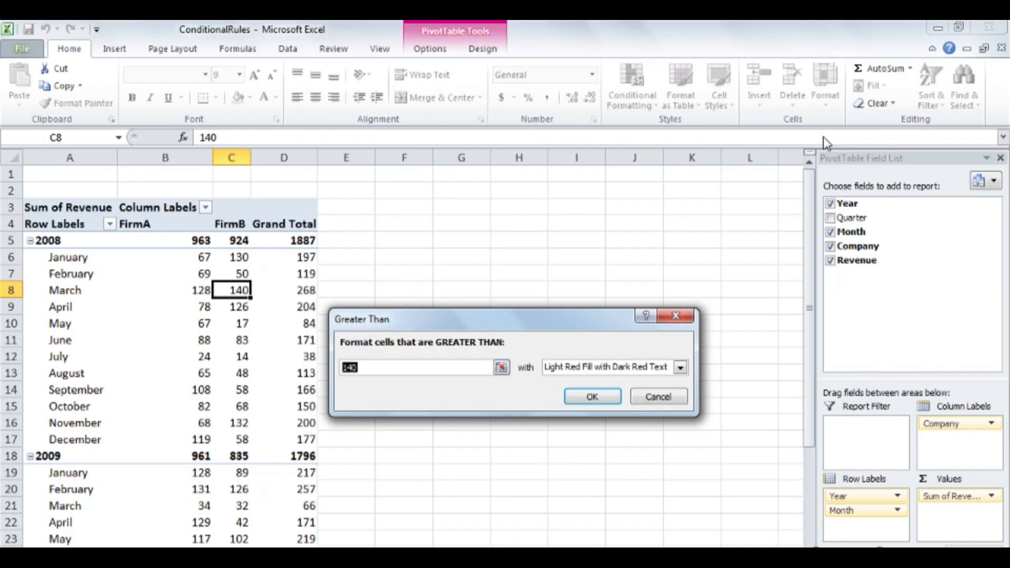
type("1")
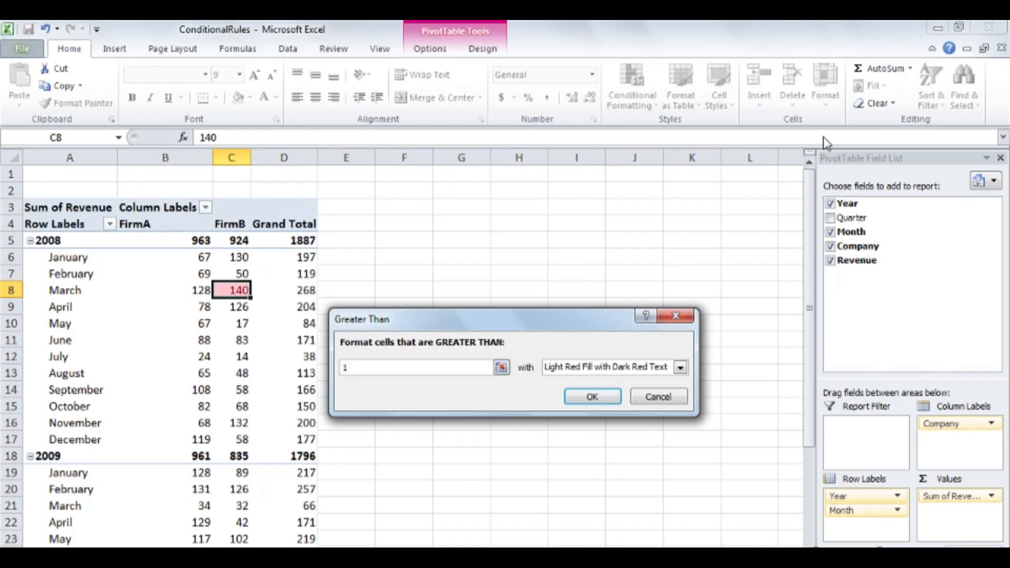
type("00")
Give the Greater Than rule a custom format with a yellow fill, and apply the rule
left_click(681, 368)
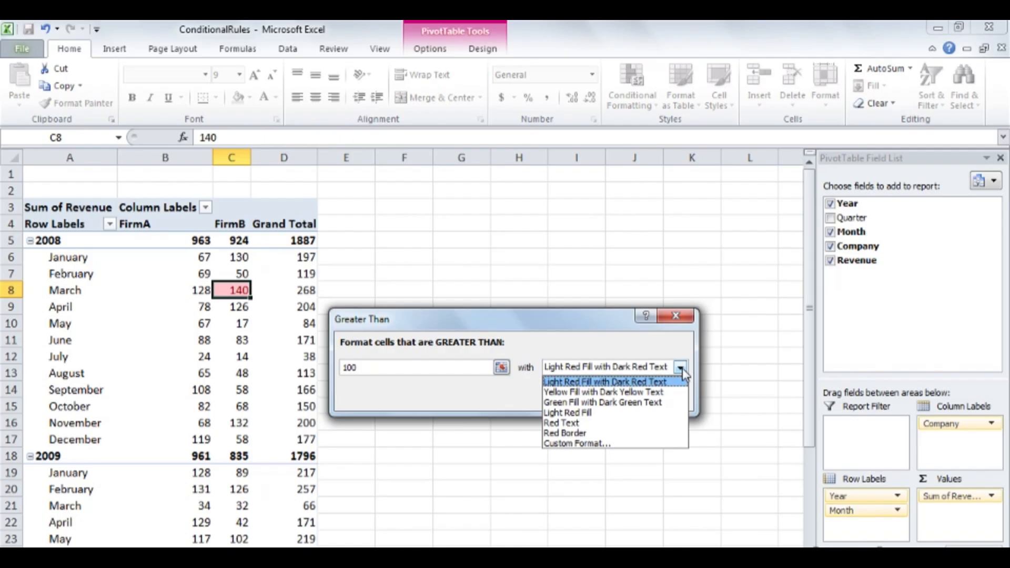
left_click(634, 443)
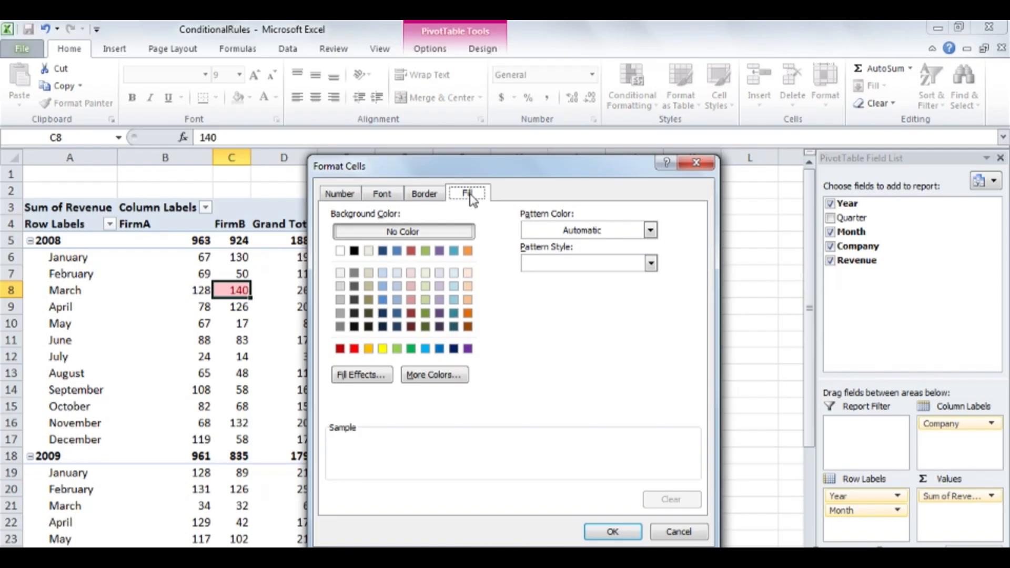
left_click(382, 349)
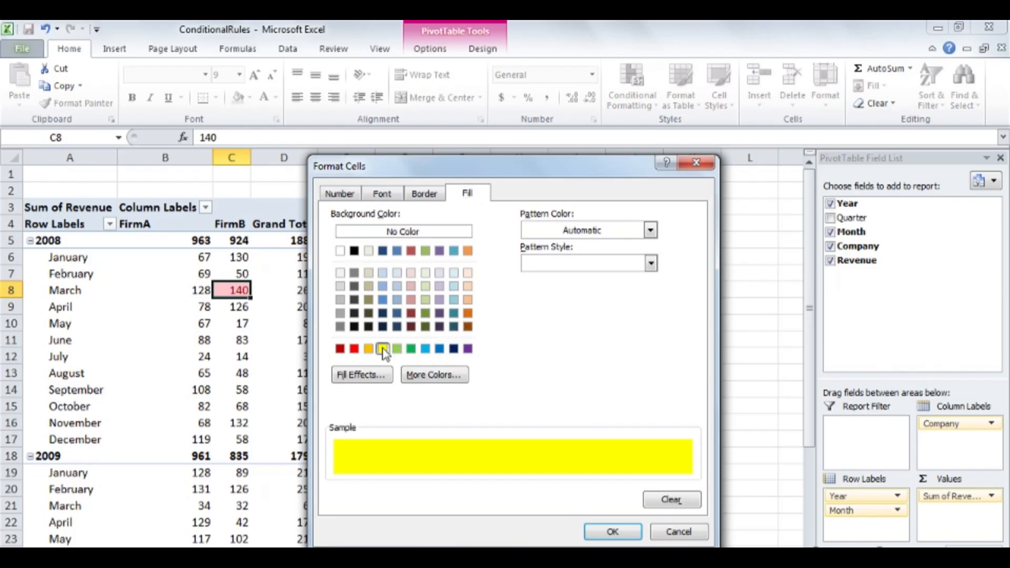
left_click(625, 532)
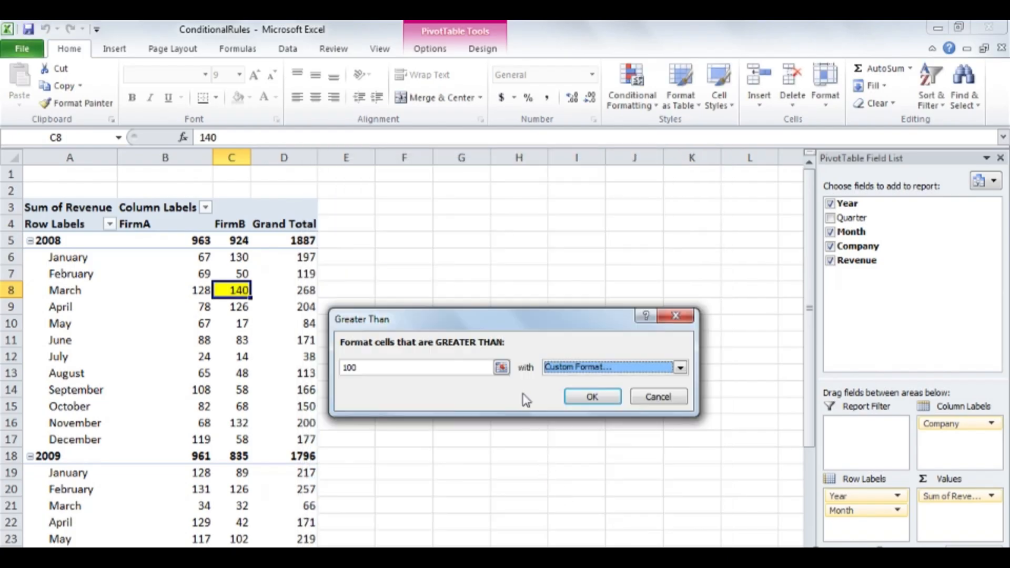
left_click(607, 396)
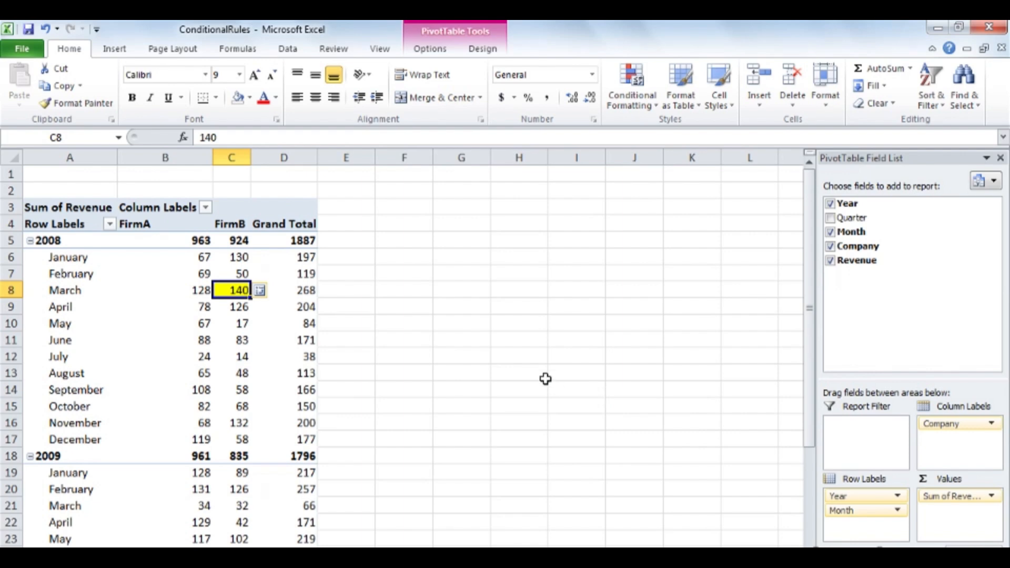
Extend the rule to all cells showing "Sum of Revenue" values, and restrict it to those values for "Month" and "Company"
left_click(266, 293)
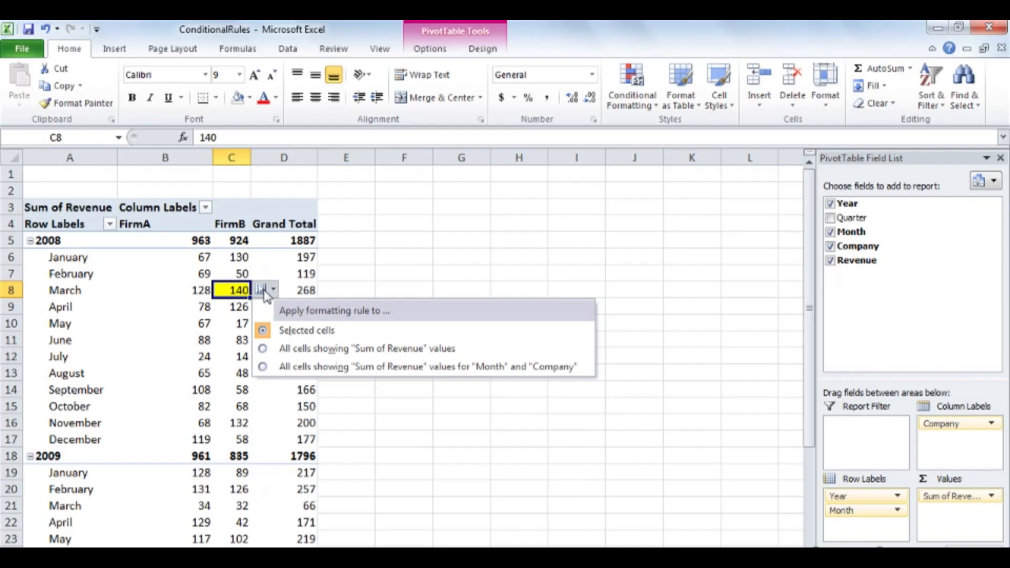
left_click(473, 348)
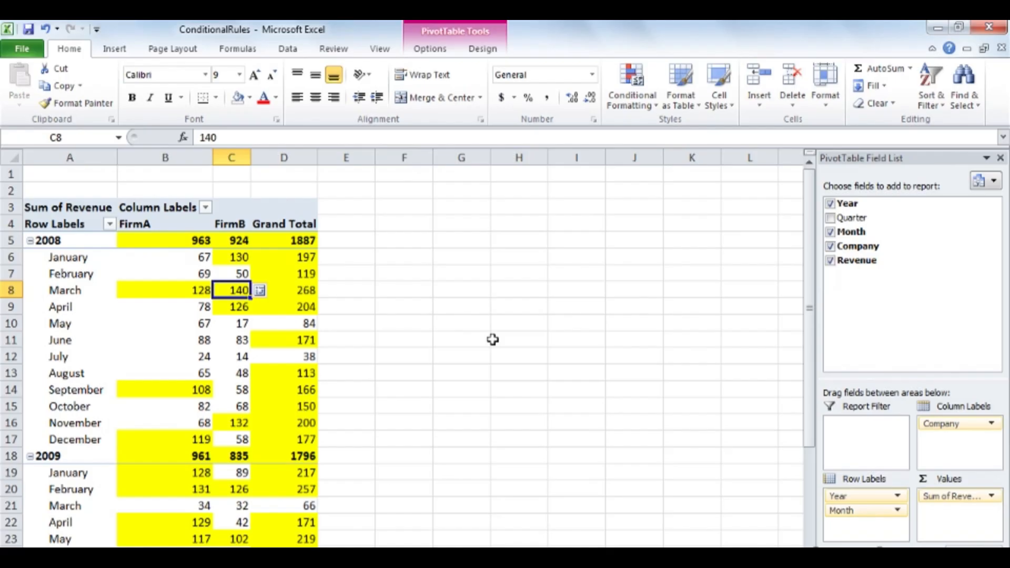
left_click(267, 292)
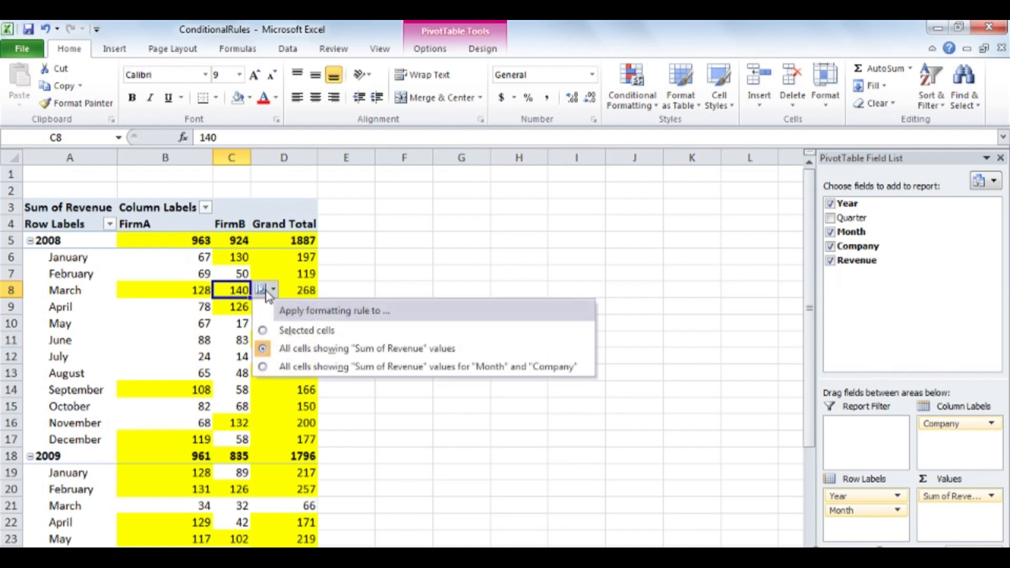
left_click(379, 367)
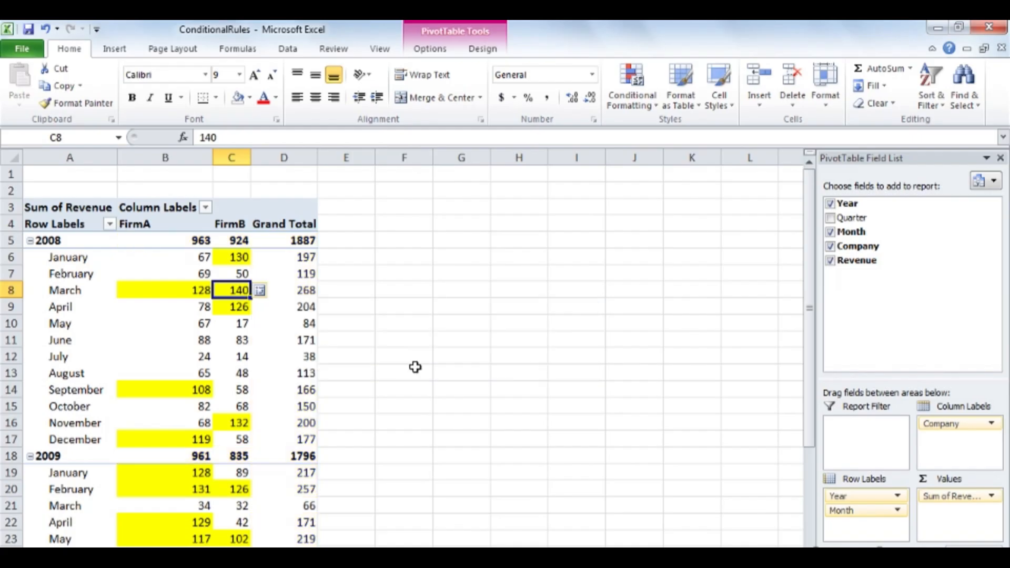
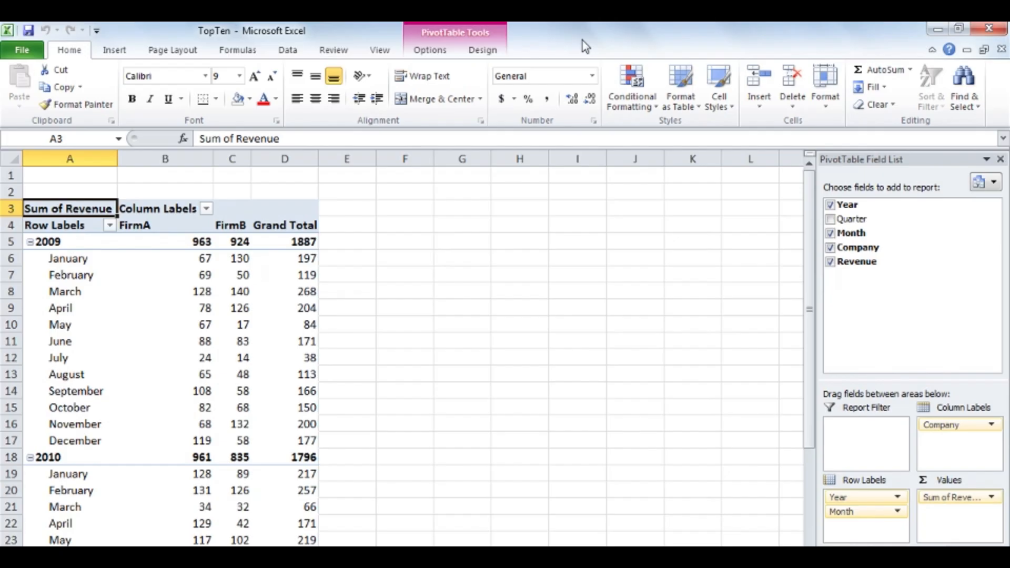
Set up a Top 10 Items rule for the top 7 values on FirmB's March 2009 revenue cell in the TopTen workbook
left_click(254, 289)
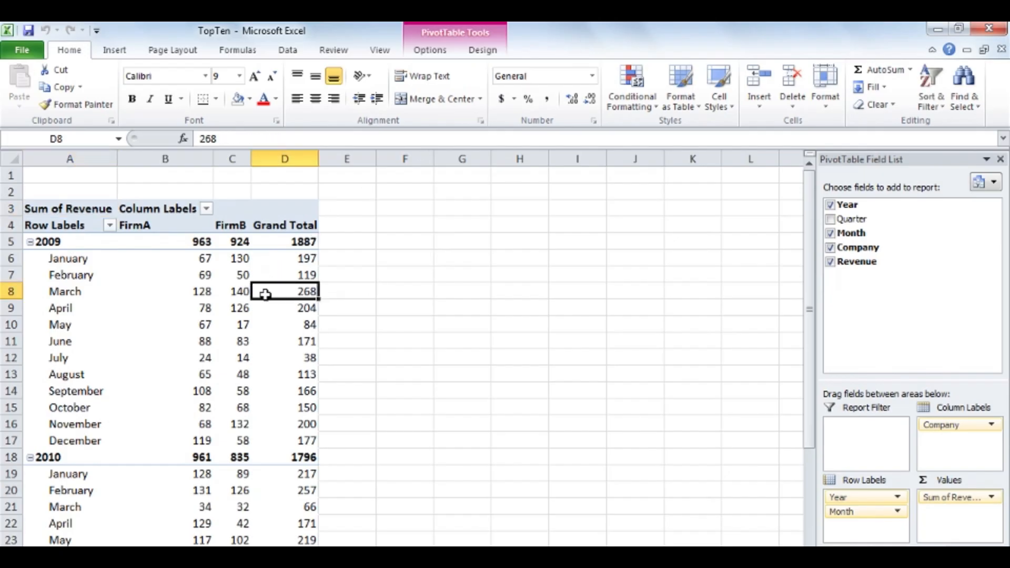
left_click(245, 293)
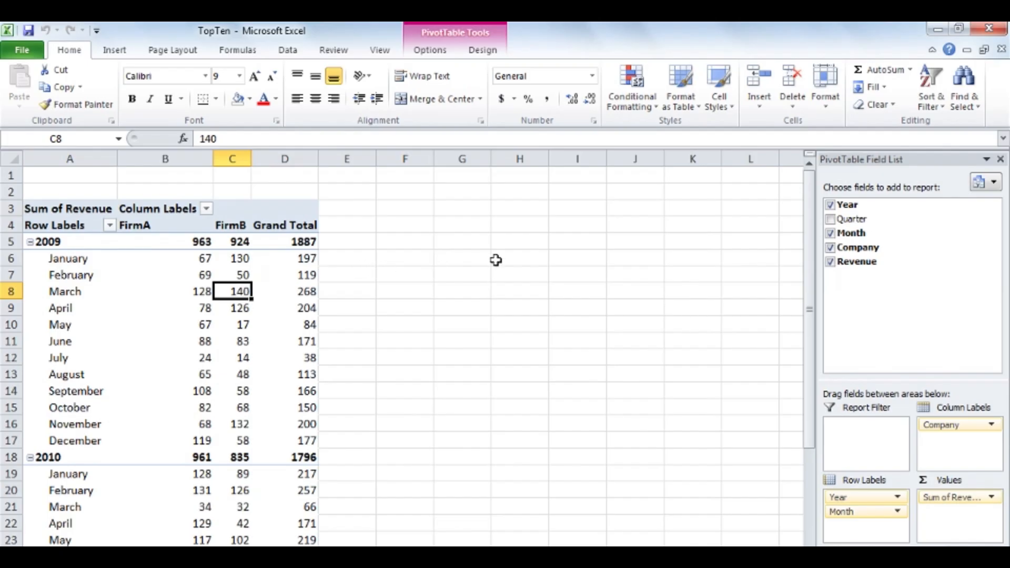
left_click(642, 106)
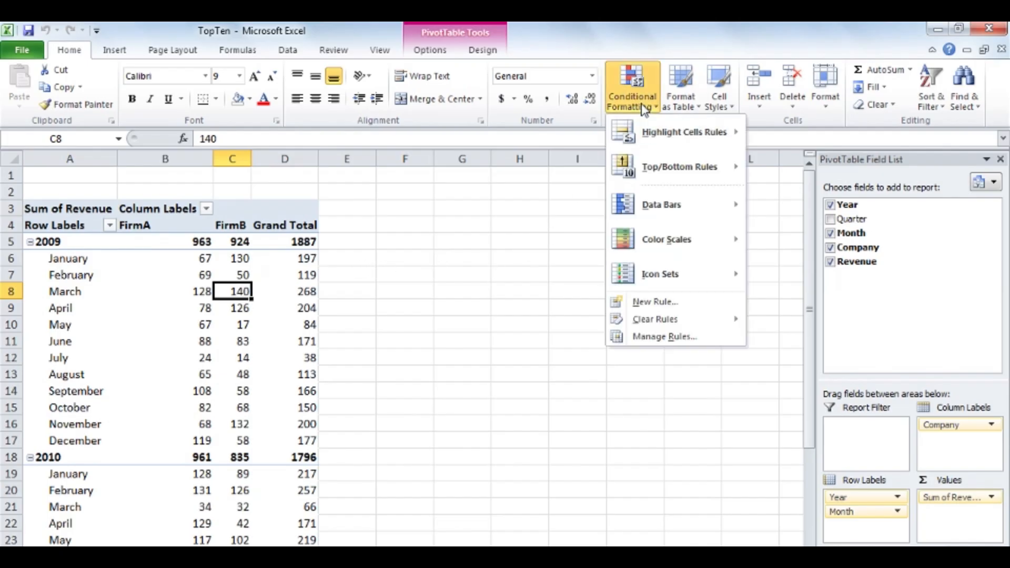
mouse_move(682, 167)
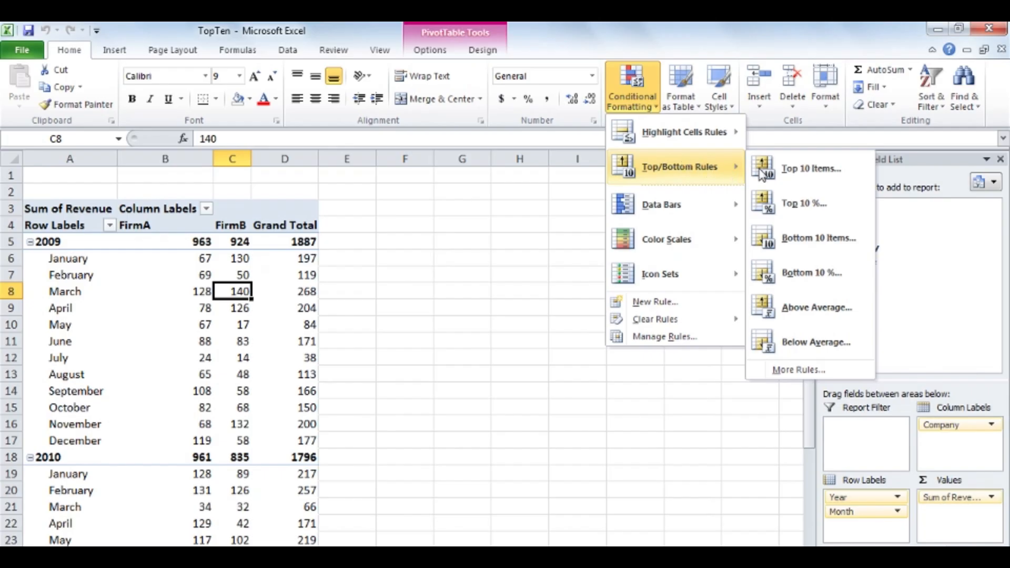
left_click(827, 167)
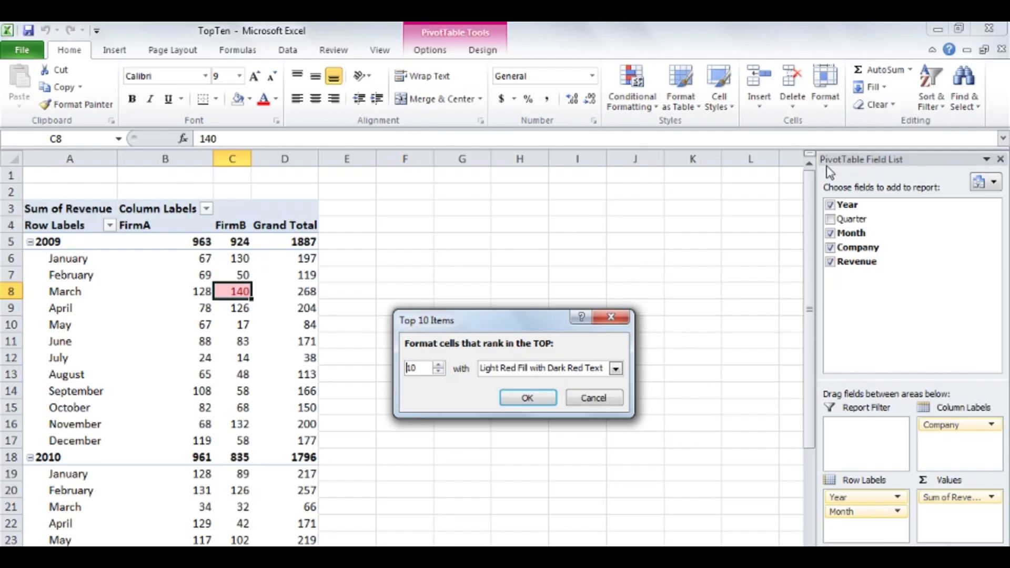
type("5")
key("BackSpace")
type("7")
Give the top 7 rule a custom format with an orange fill, and apply the rule
left_click(615, 369)
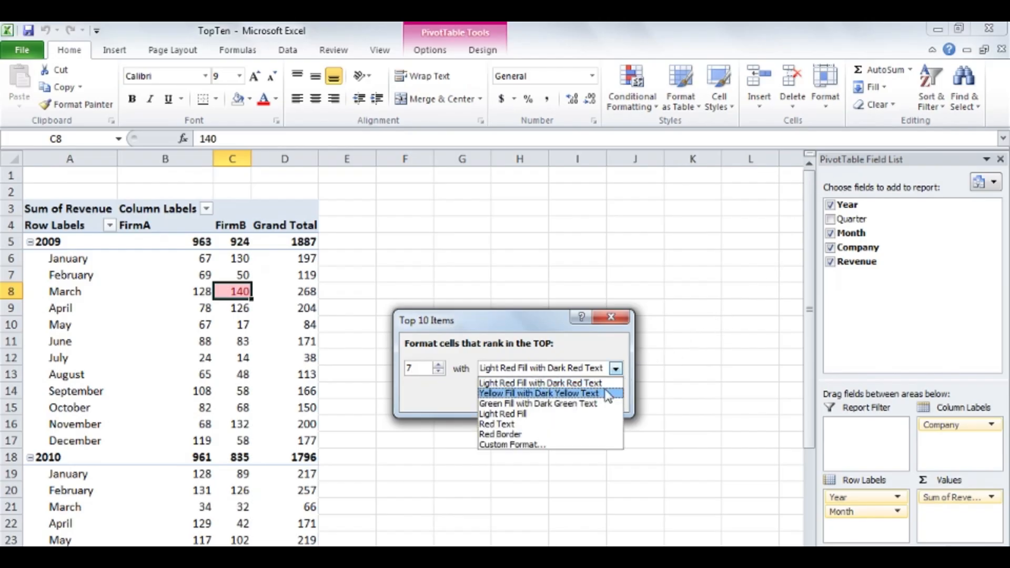
left_click(563, 445)
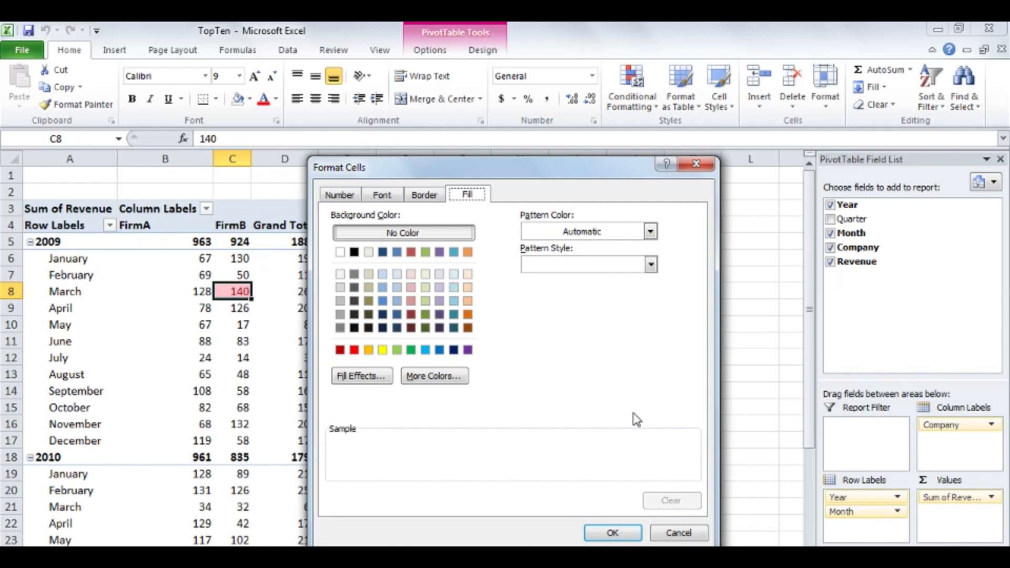
left_click(369, 350)
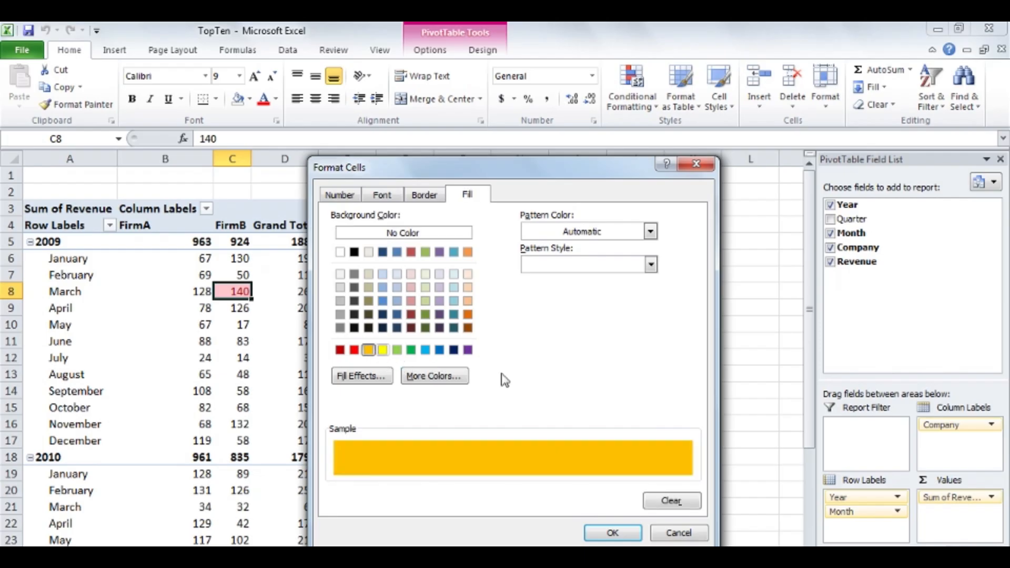
left_click(615, 533)
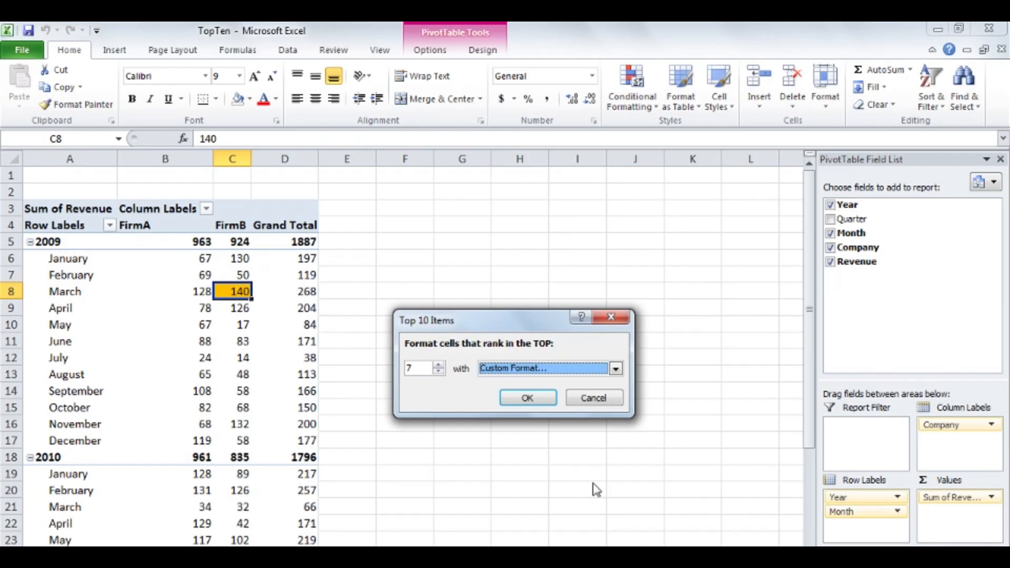
left_click(538, 402)
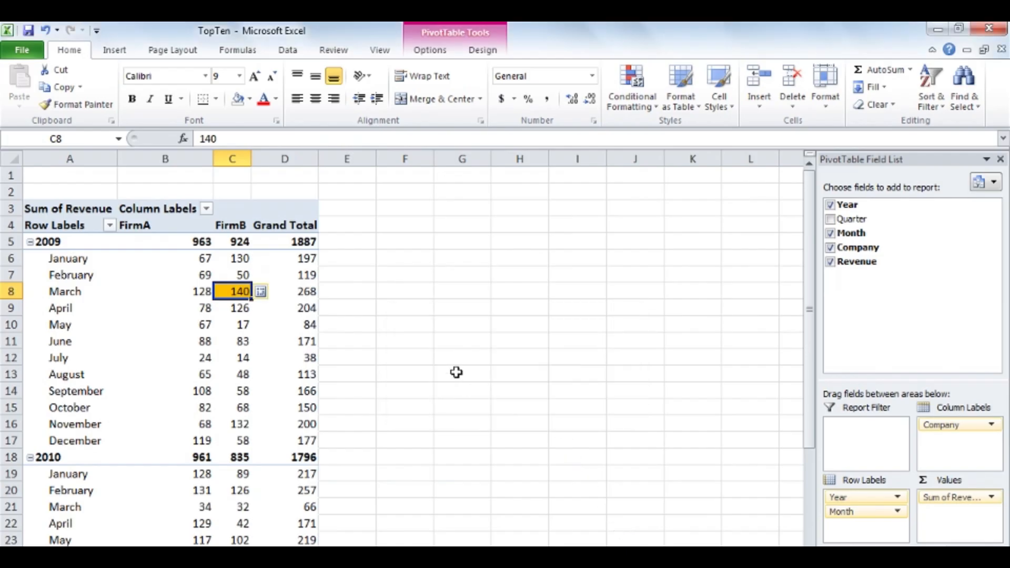
Extend the top 7 rule to all cells showing "Sum of Revenue" values, and restrict it to those values for "Month" and "Company"
left_click(265, 293)
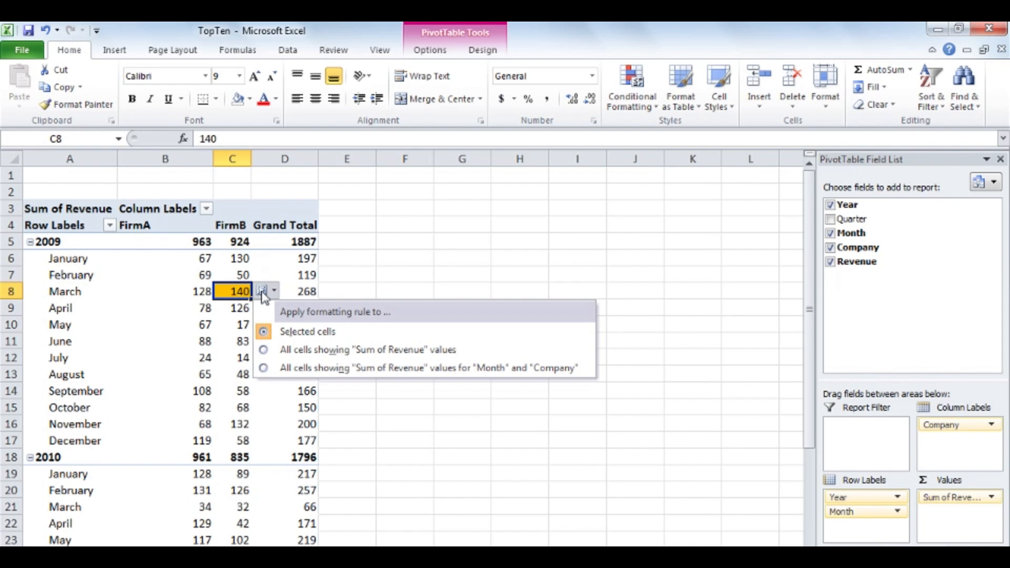
left_click(480, 352)
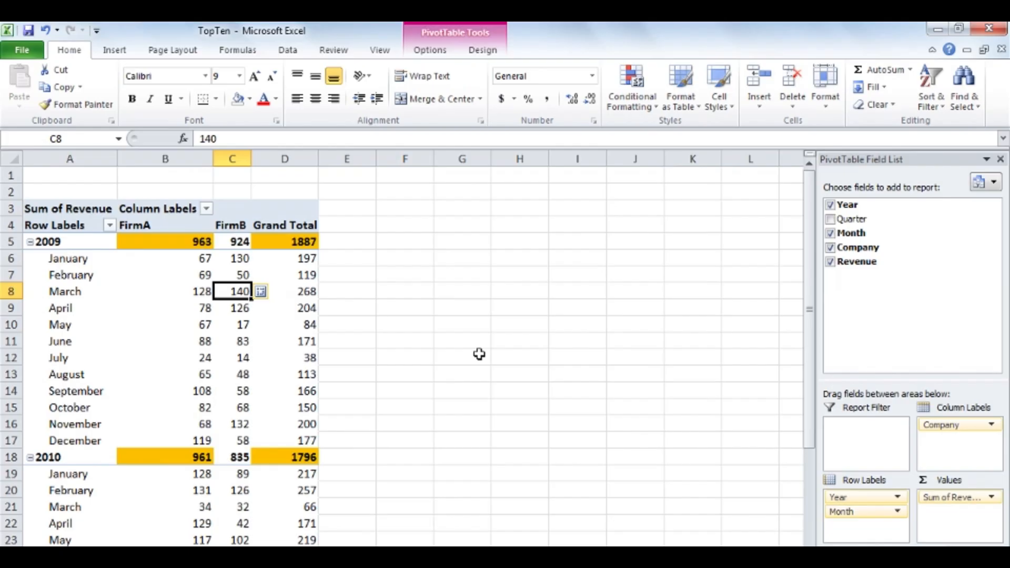
left_click(268, 292)
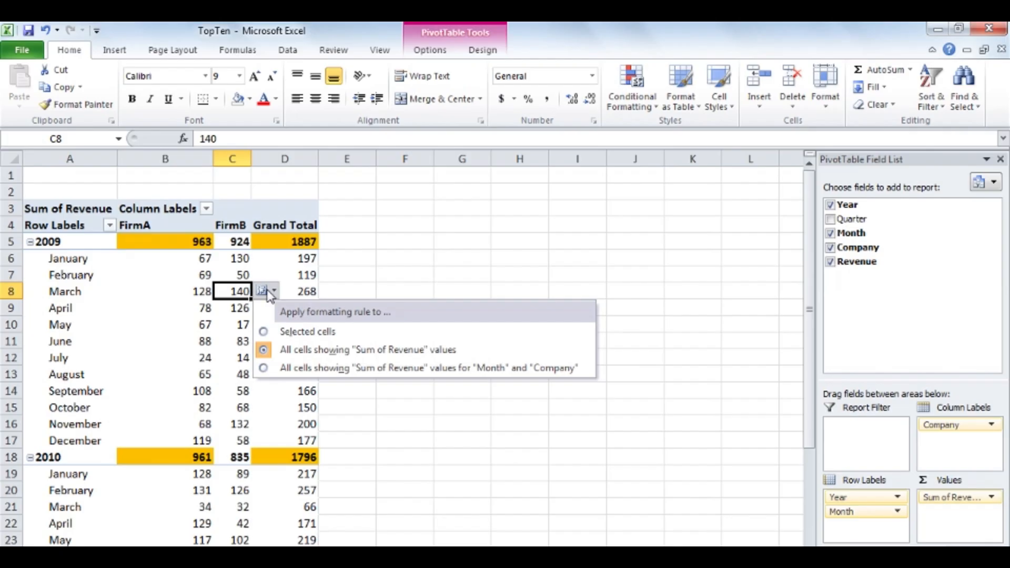
left_click(577, 368)
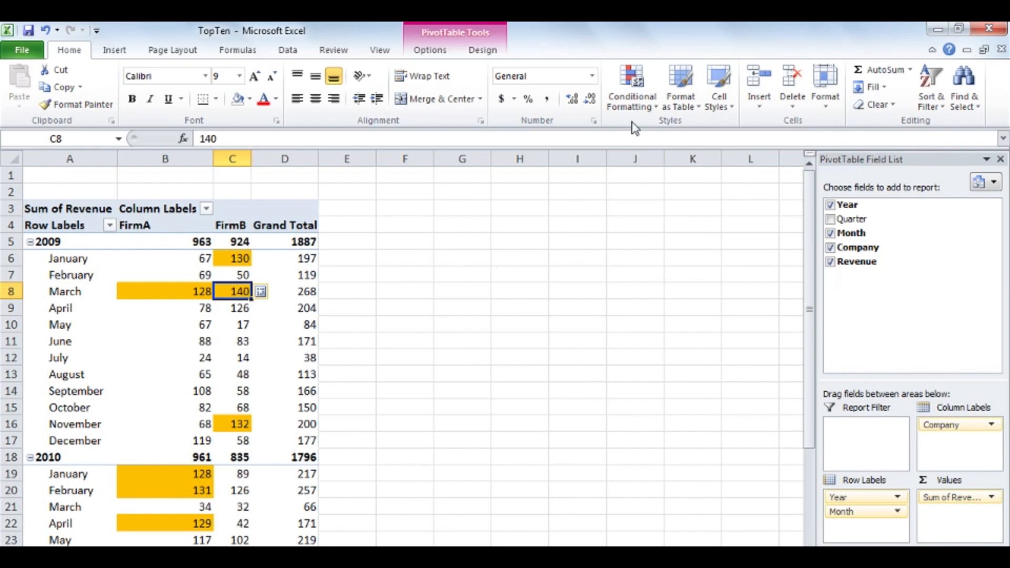
Add a bottom 33% rule using Light Red Fill with Dark Red Text, covering all "Sum of Revenue" values for "Month" and "Company"
left_click(639, 108)
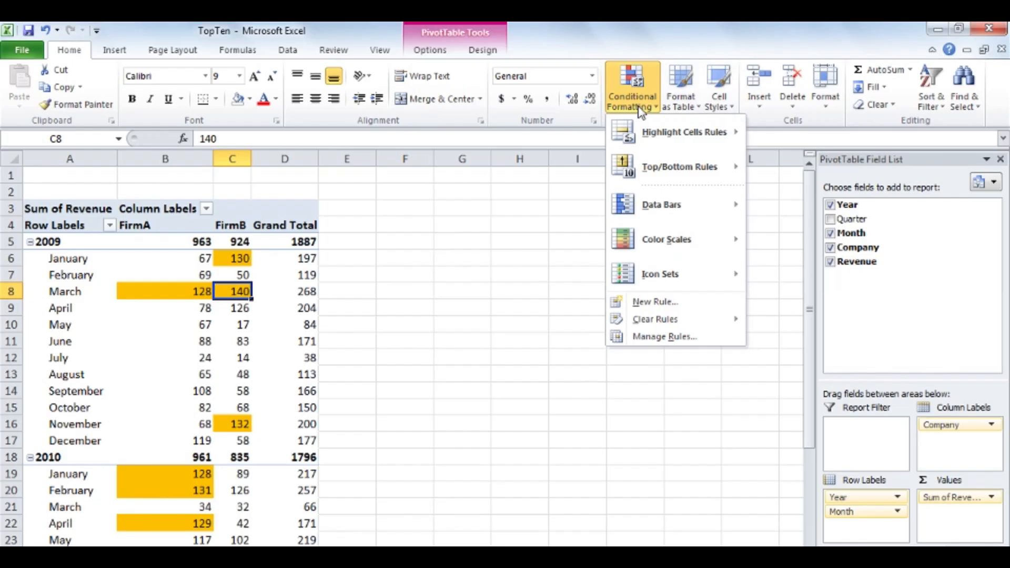
mouse_move(699, 168)
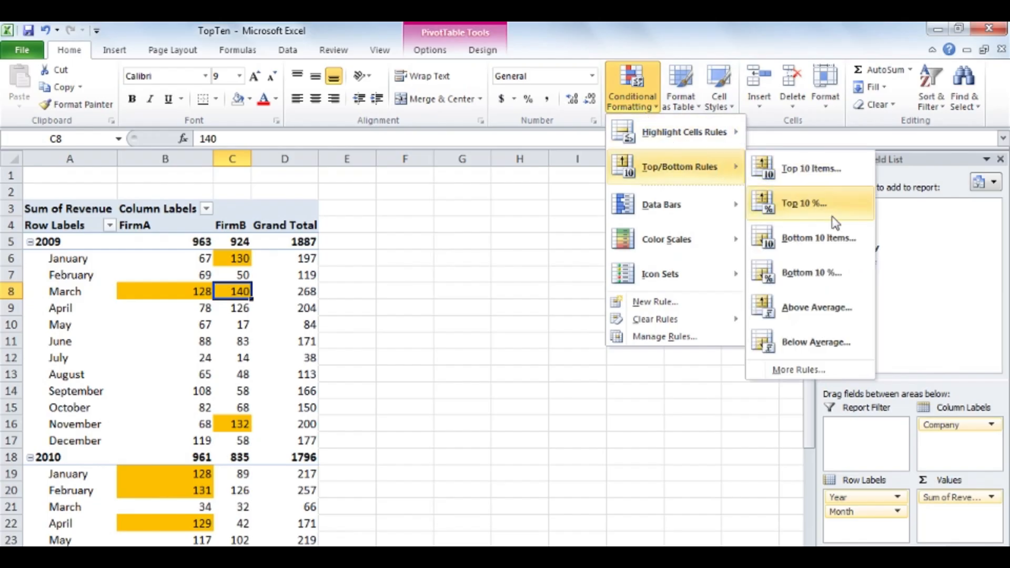
left_click(854, 271)
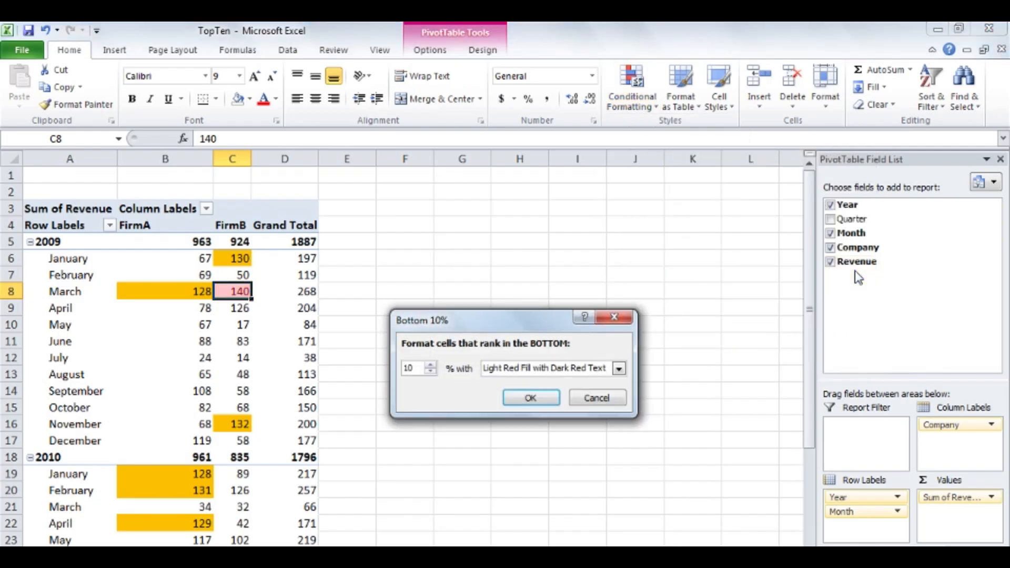
key("Delete")
key("Delete")
type("33")
left_click(549, 400)
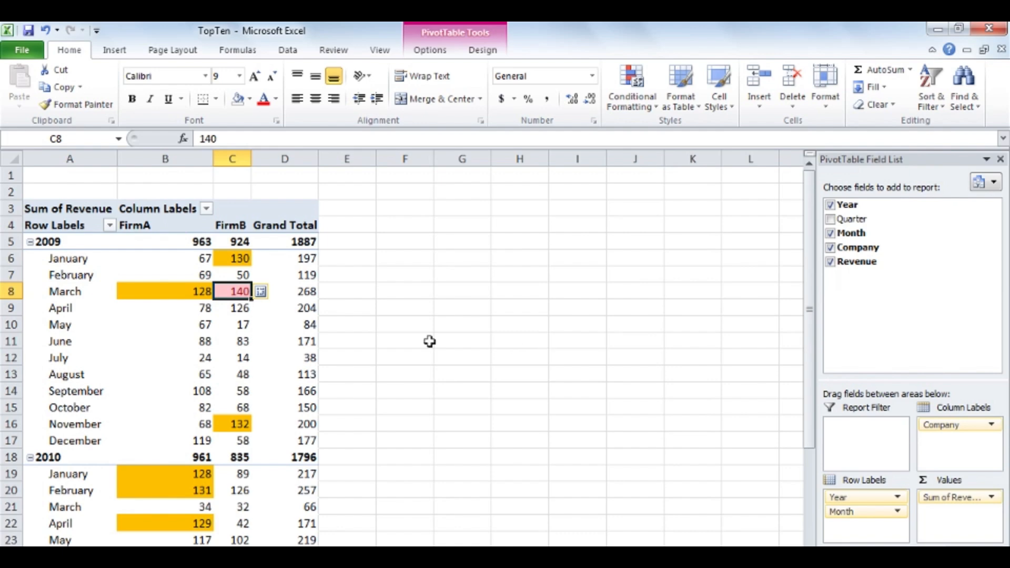
left_click(266, 294)
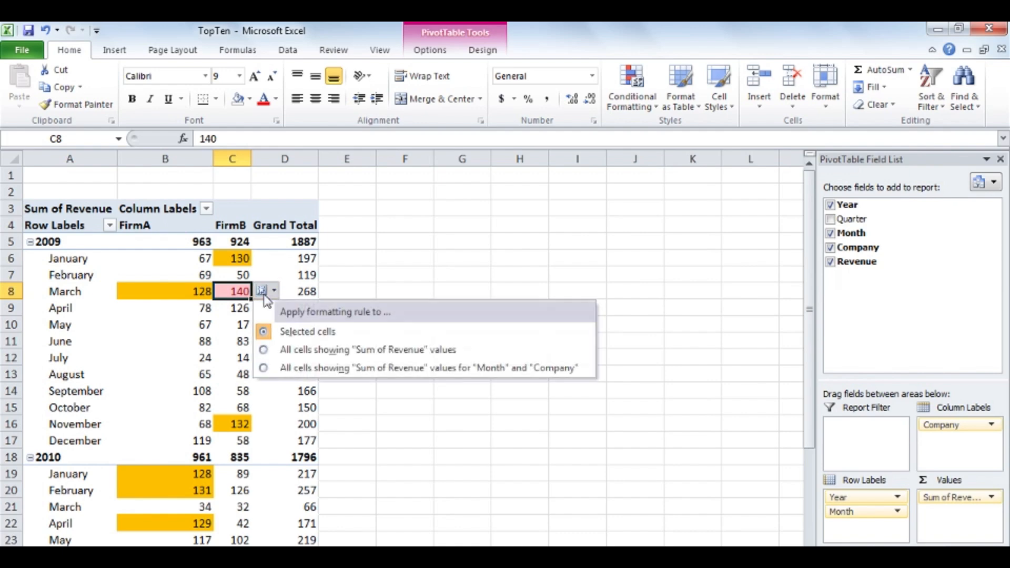
left_click(487, 367)
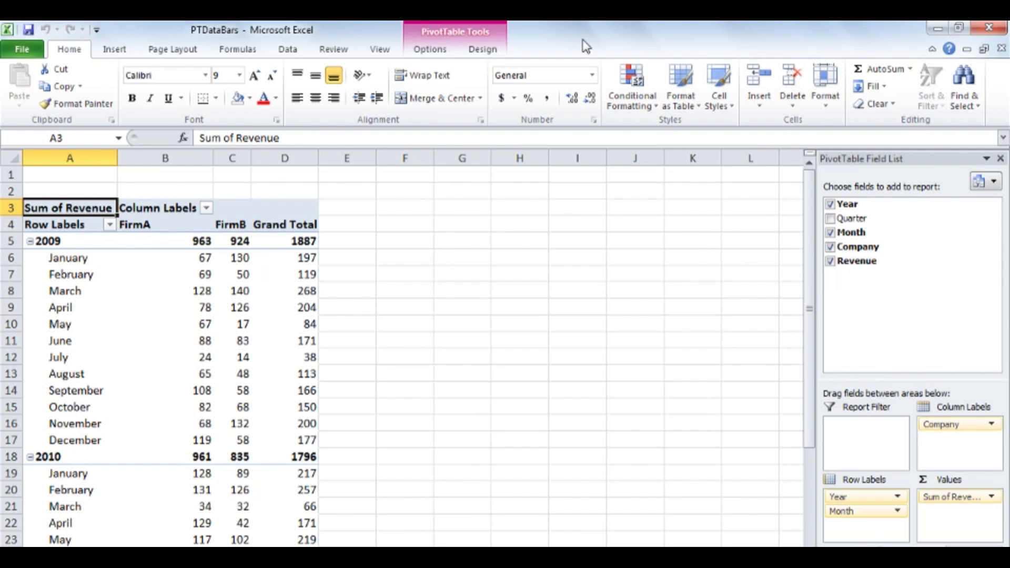
Add orange solid-fill data bars from FirmB's February 2009 cell in PTDataBars, covering all "Sum of Revenue" values for "Month" and "Company"
left_click(234, 274)
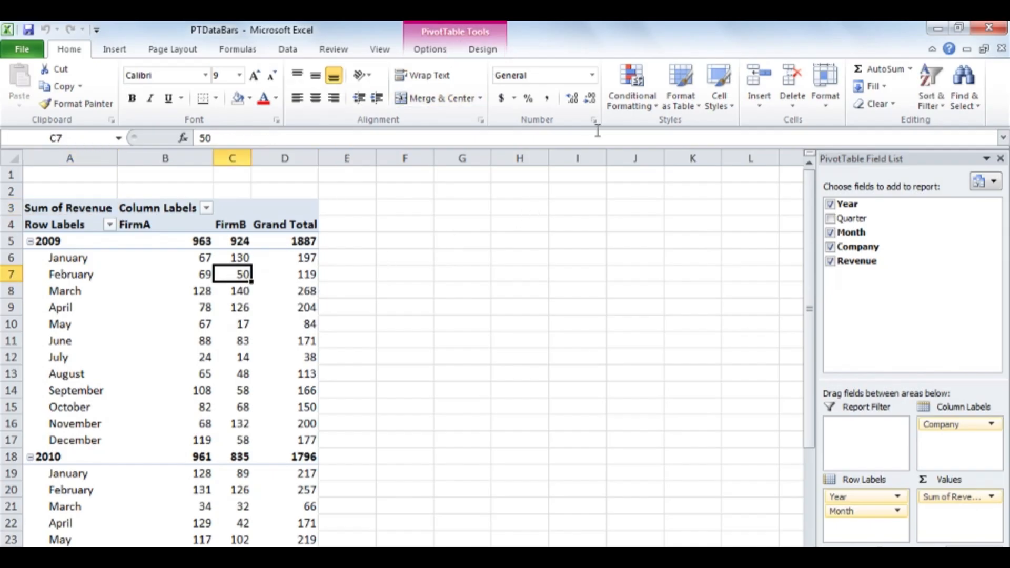
left_click(638, 98)
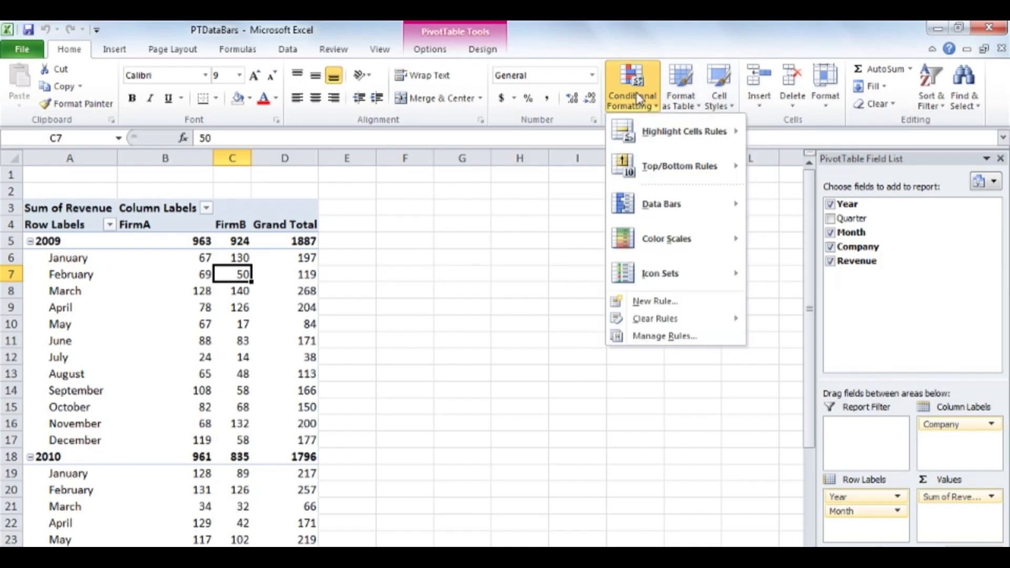
mouse_move(700, 213)
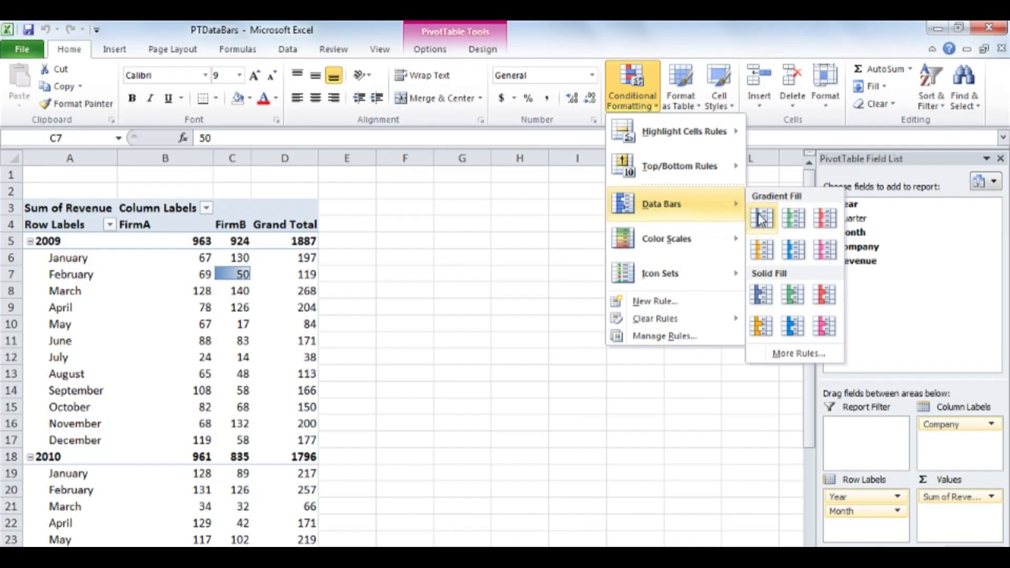
left_click(770, 326)
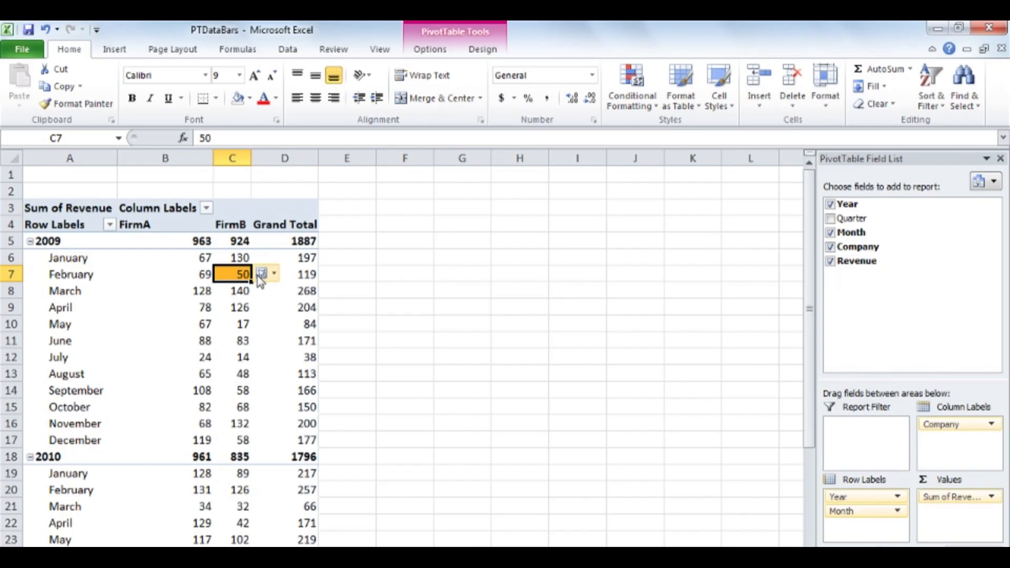
left_click(265, 276)
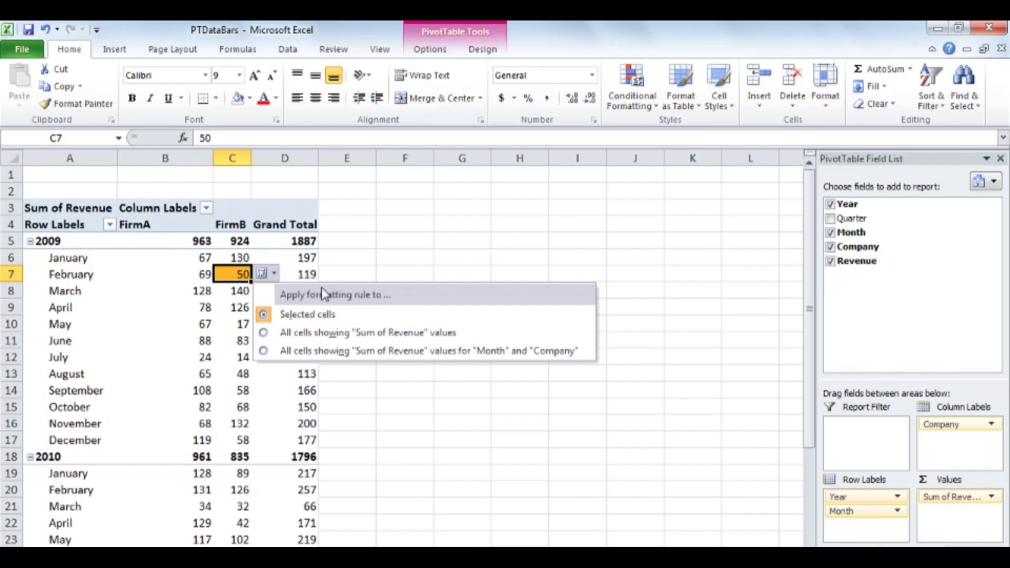
left_click(428, 349)
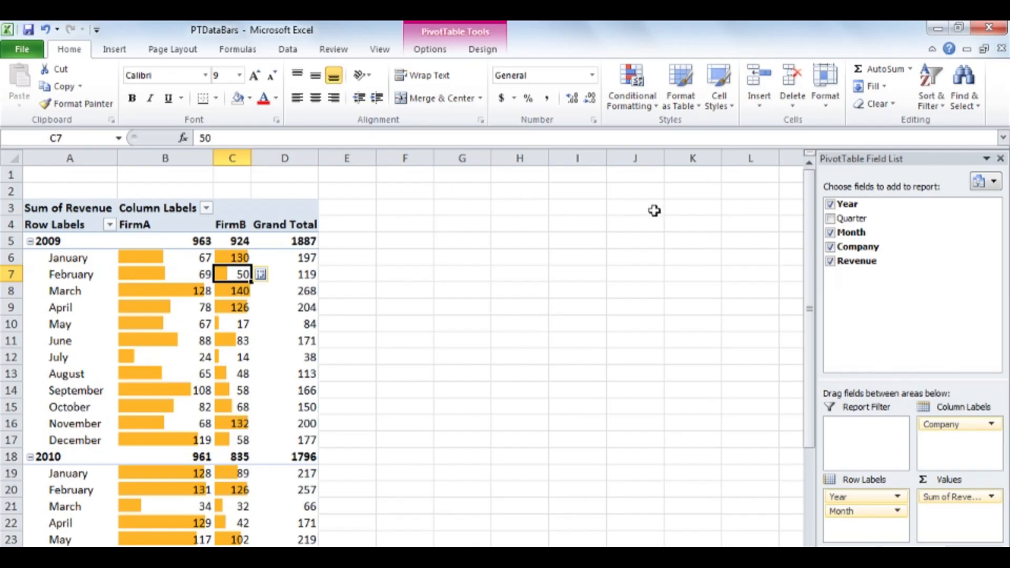
Start a custom data bar rule for FirmB's February 2009 cell and examine its bar color and border choices
left_click(651, 107)
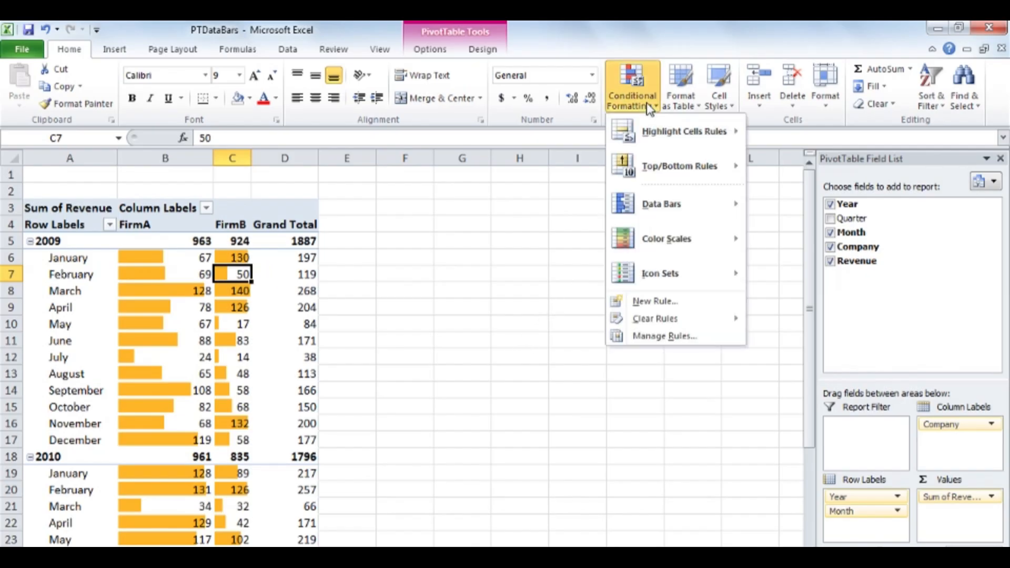
mouse_move(672, 204)
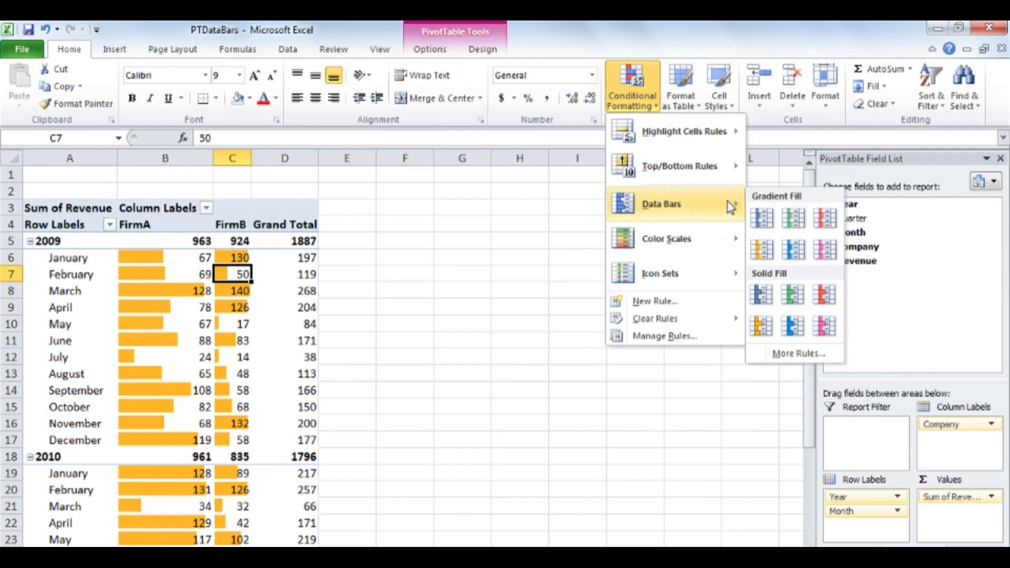
left_click(829, 362)
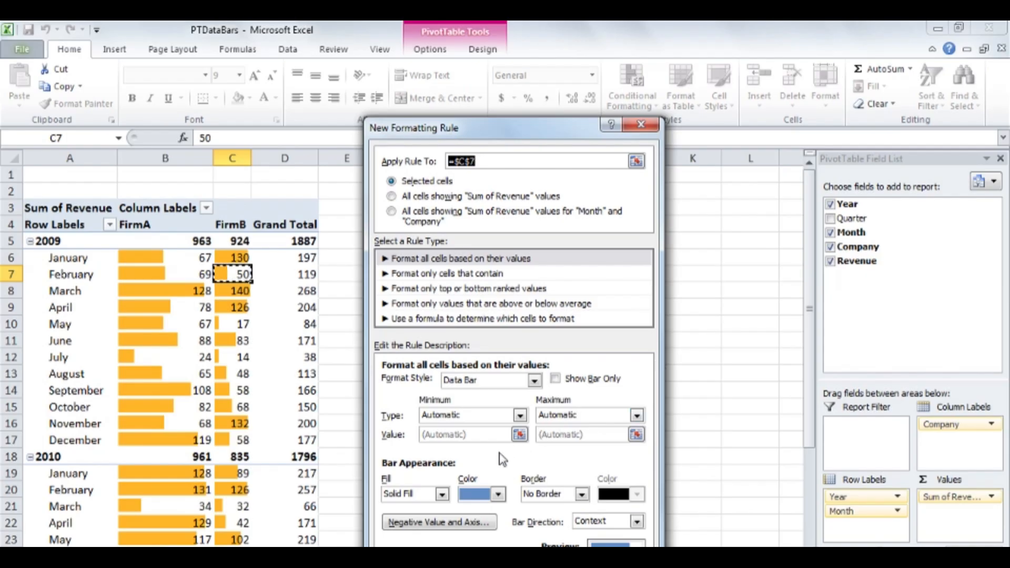
left_click(498, 494)
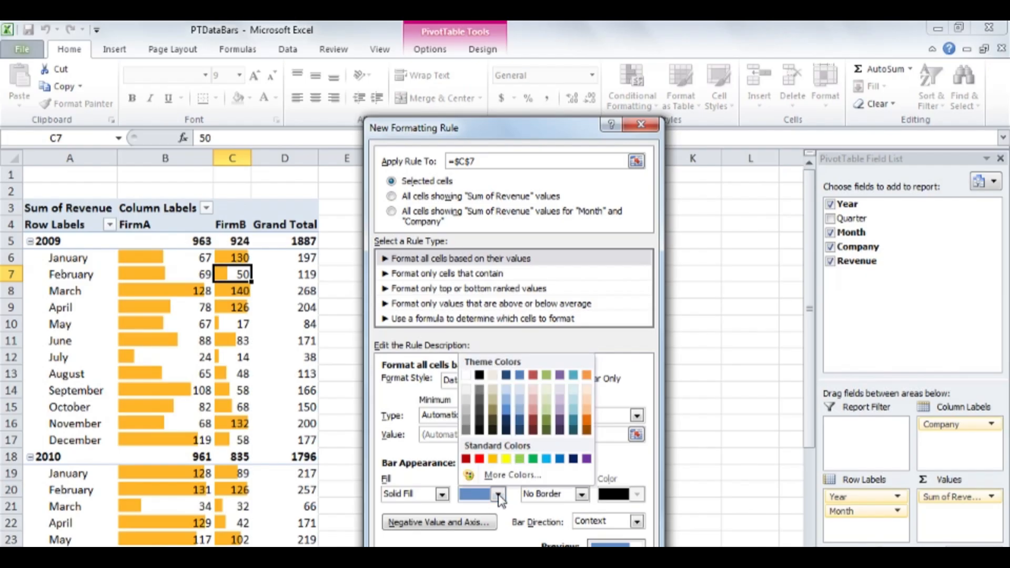
left_click(498, 494)
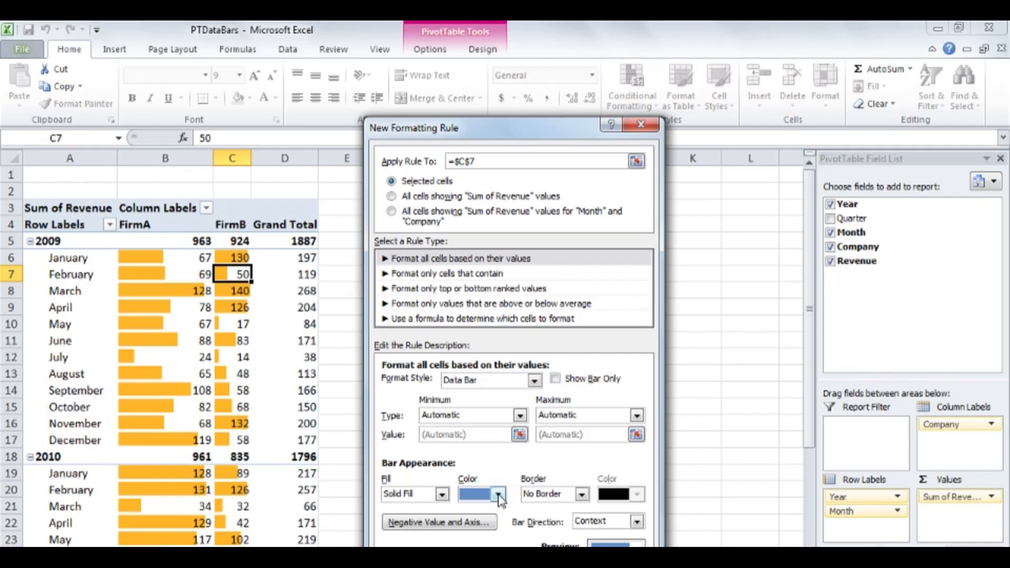
left_click(582, 495)
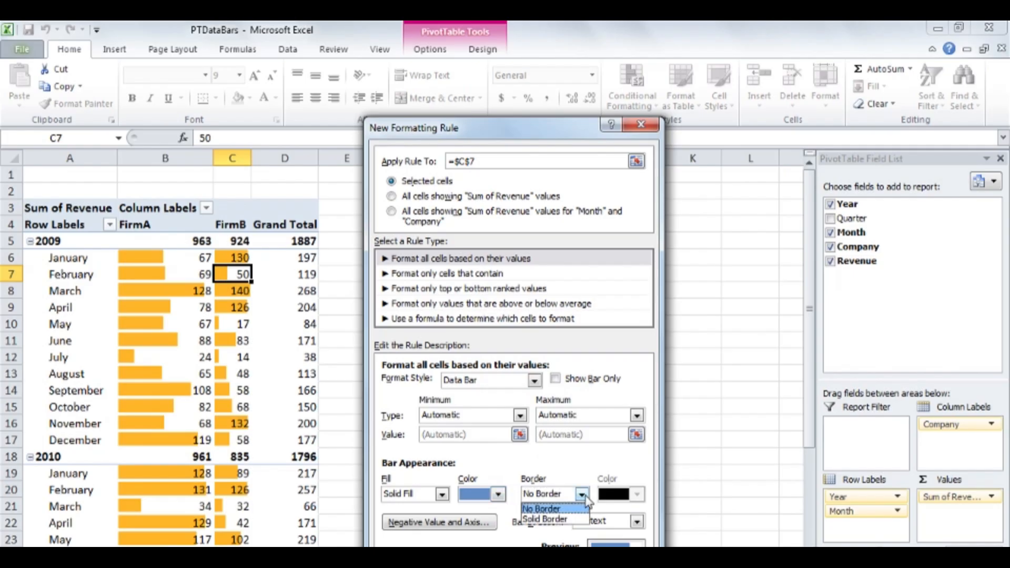
left_click(585, 499)
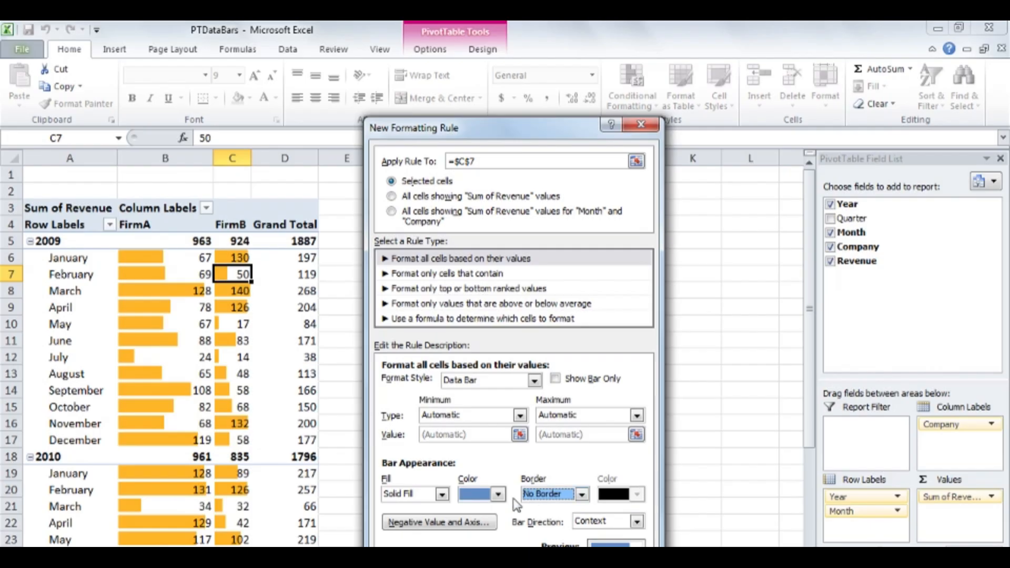
Examine the negative value and axis settings, try the Show Bar Only option, and dismiss the new rule
left_click(485, 523)
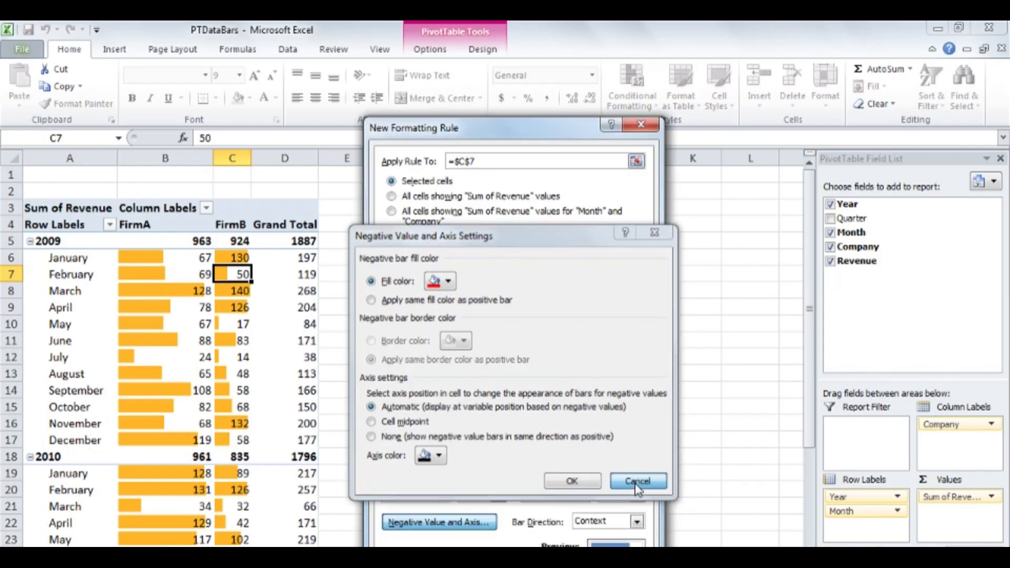
left_click(638, 482)
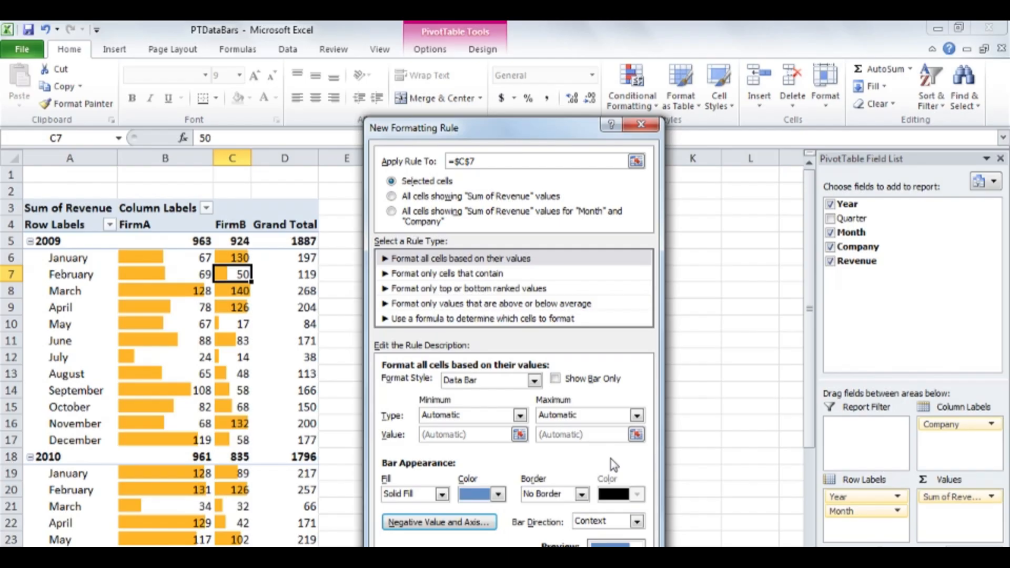
left_click(556, 380)
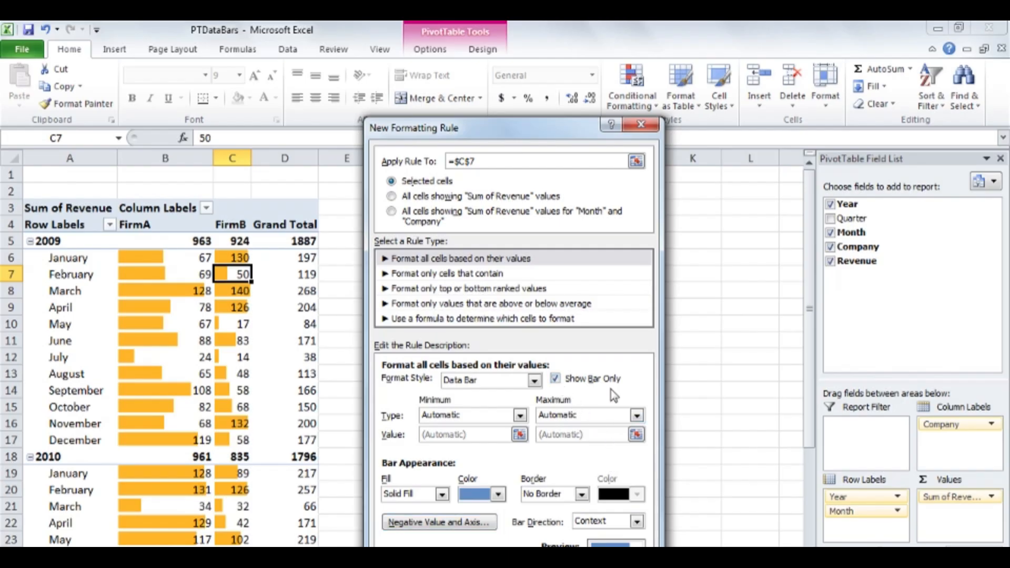
left_click(555, 379)
left_click(626, 565)
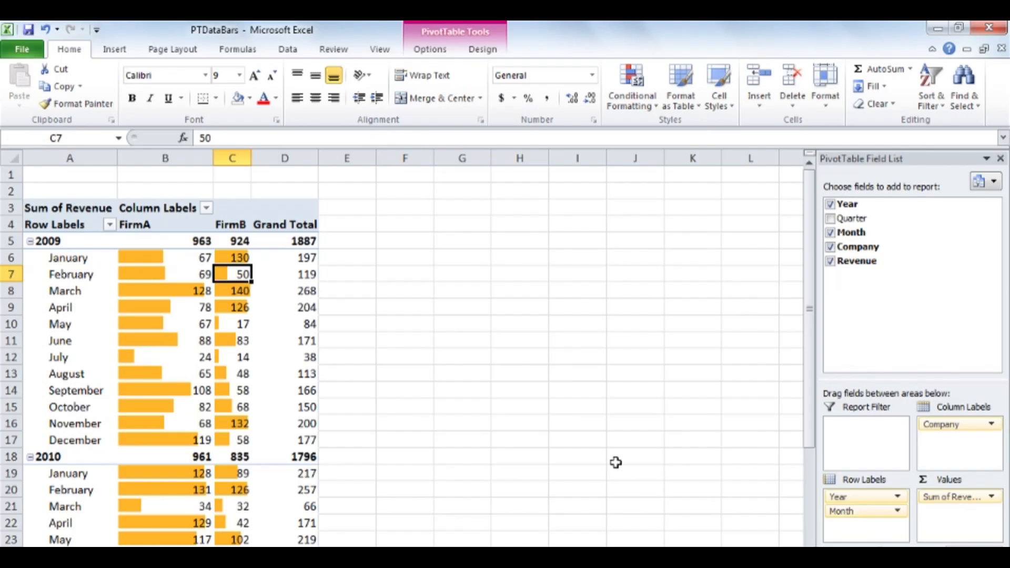
Switch the PivotTable's report layout to Outline Form
left_click(483, 52)
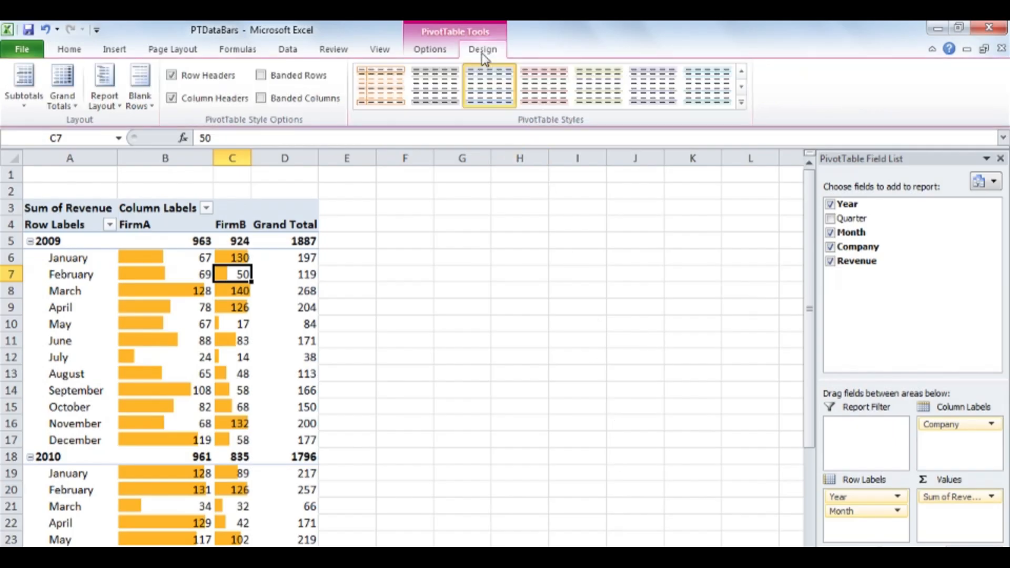
left_click(99, 101)
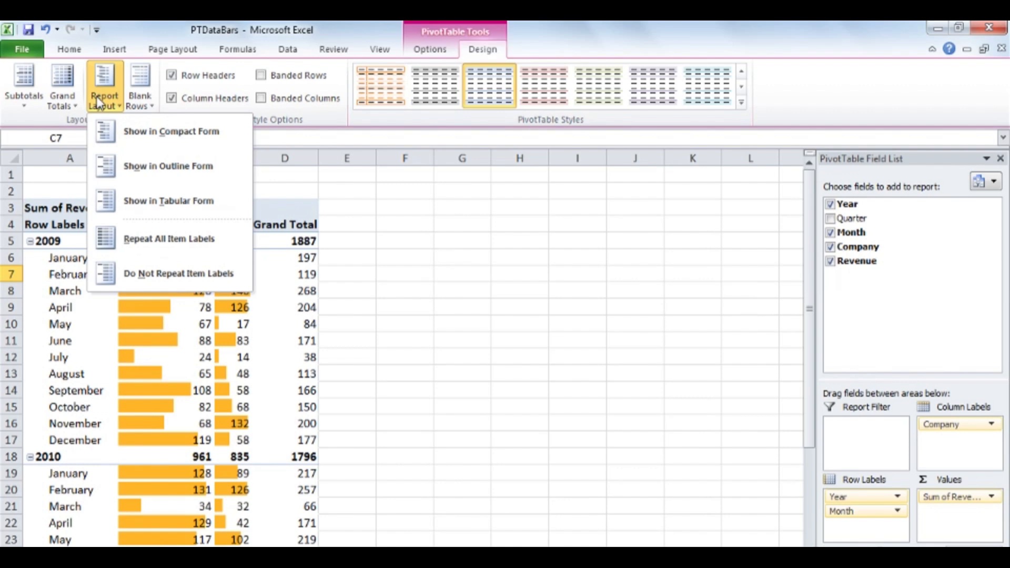
left_click(238, 167)
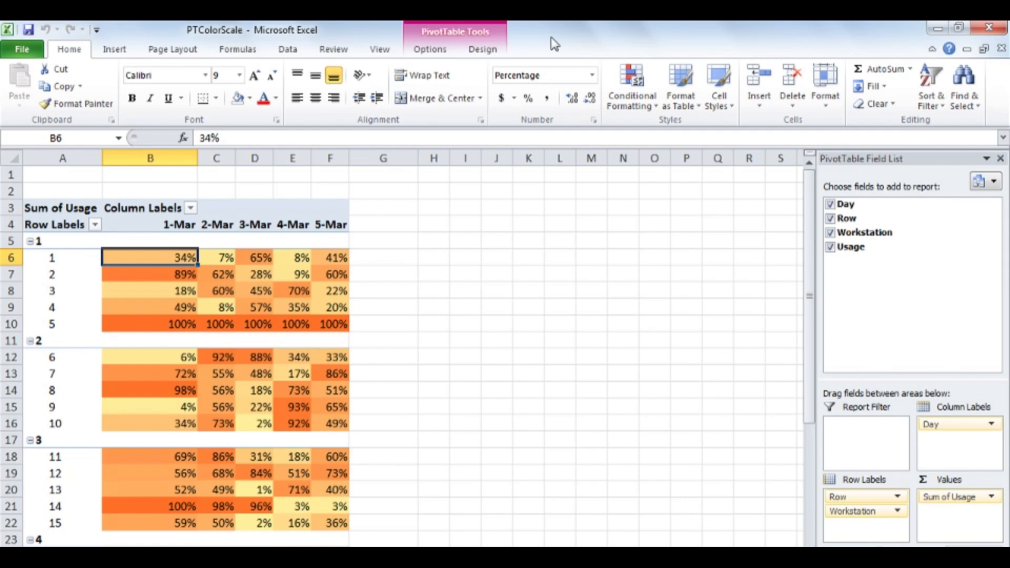
Clear all conditional formatting rules from the PivotTable in PTColorScale
mouse_move(167, 326)
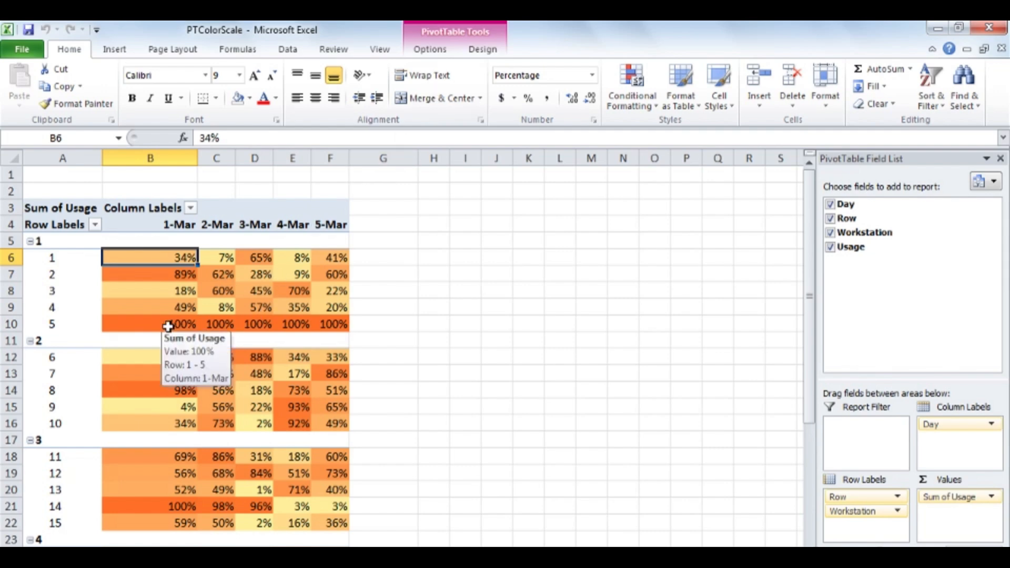
mouse_move(161, 307)
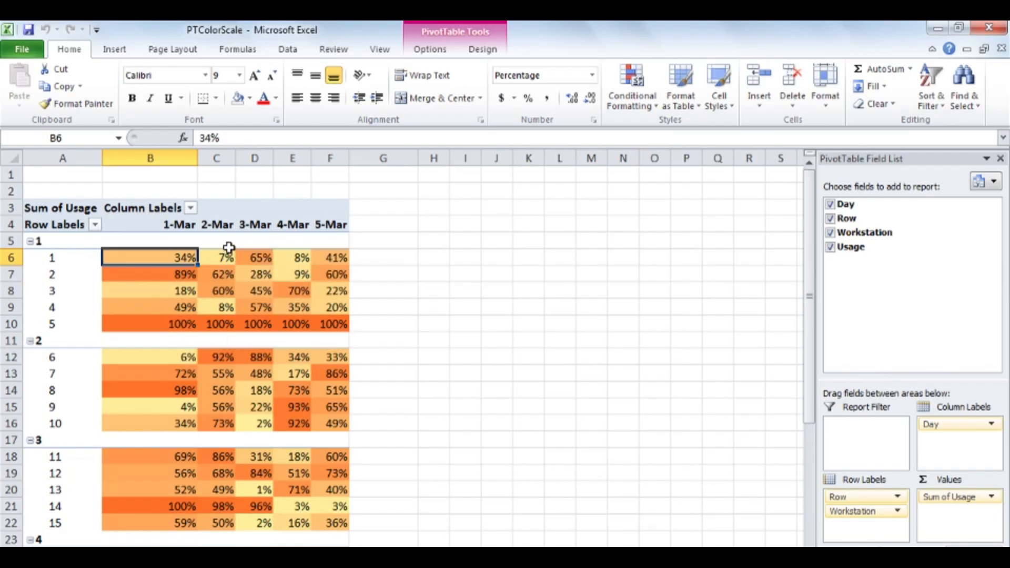
mouse_move(228, 247)
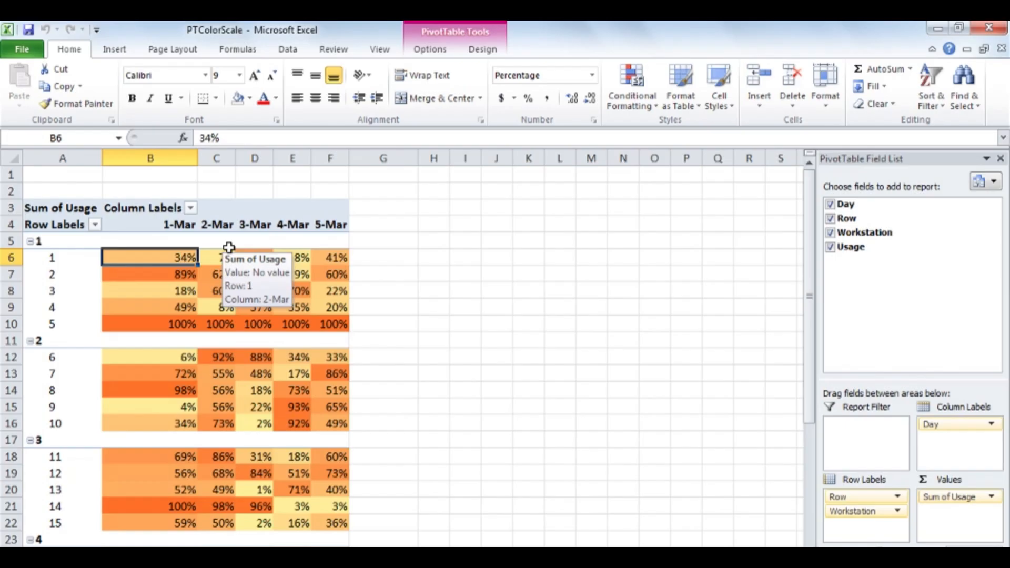
left_click(634, 106)
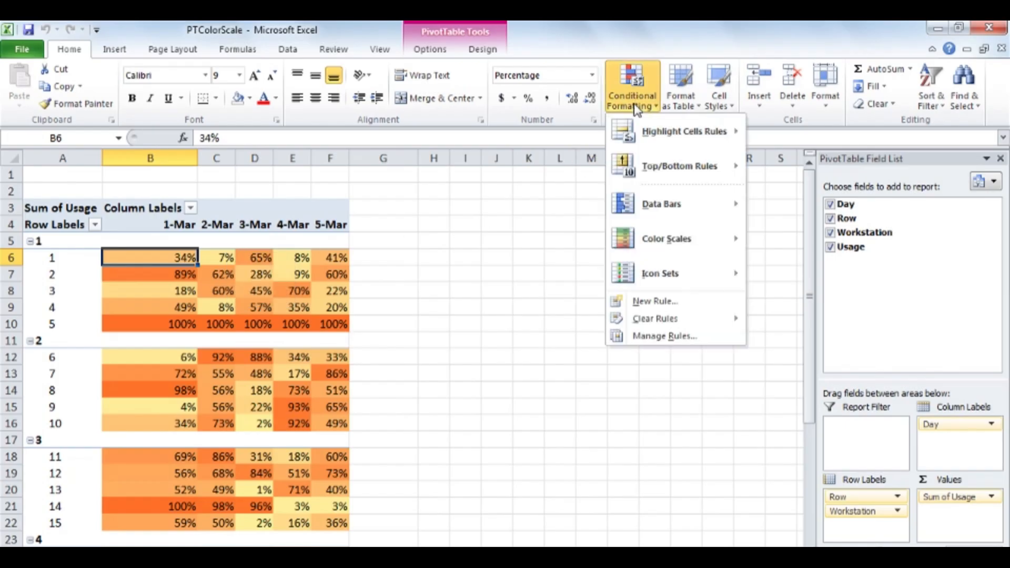
mouse_move(684, 325)
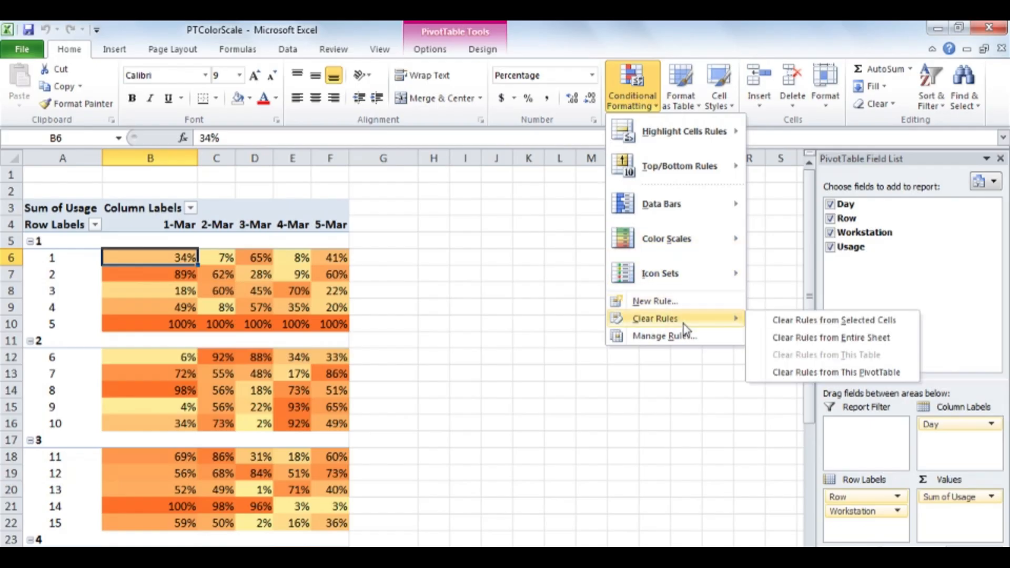
left_click(863, 372)
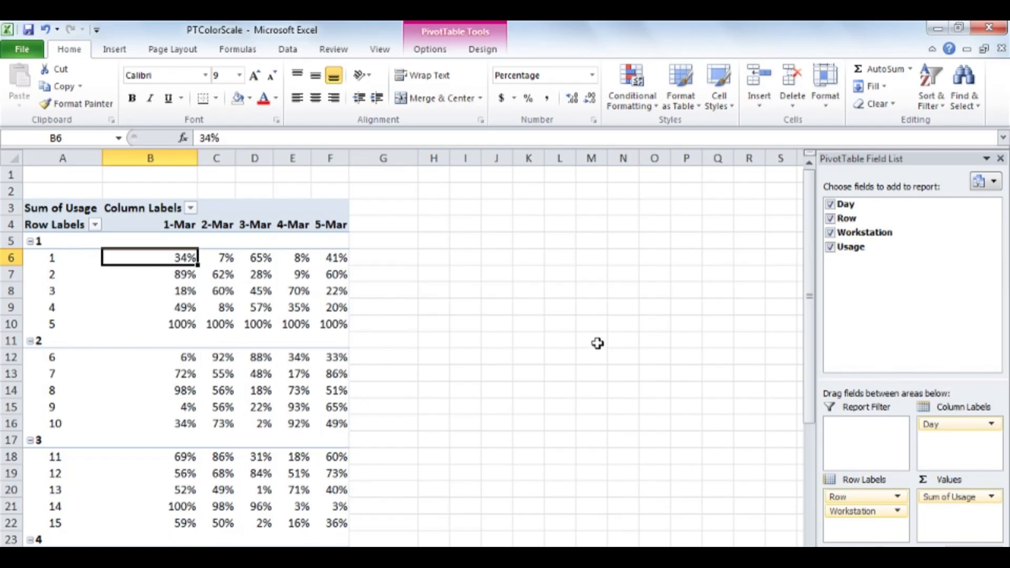
Add a green-yellow-red color scale from cell B6, covering all "Sum of Usage" values for "Workstation" and "Day"
left_click(632, 107)
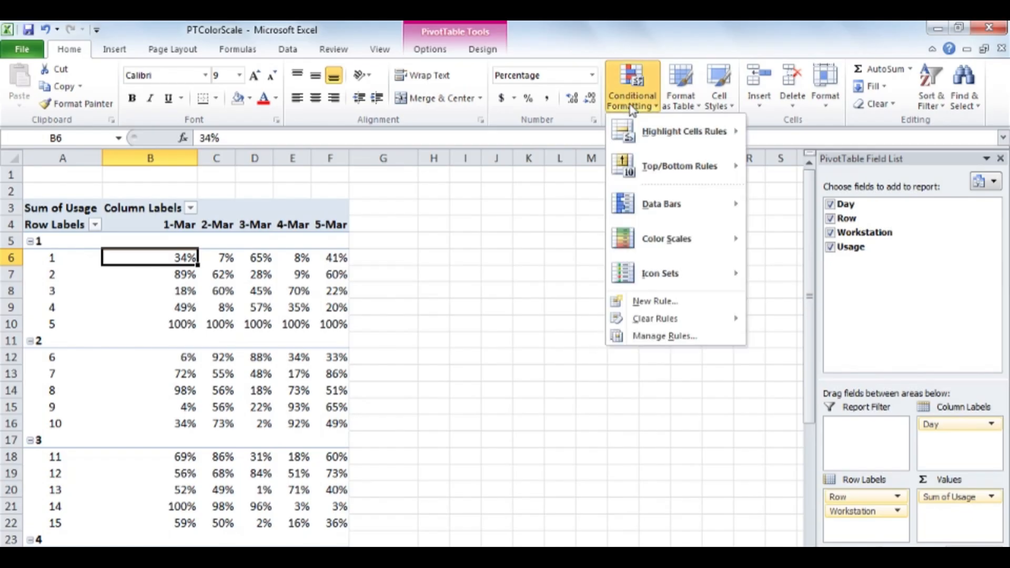
mouse_move(699, 242)
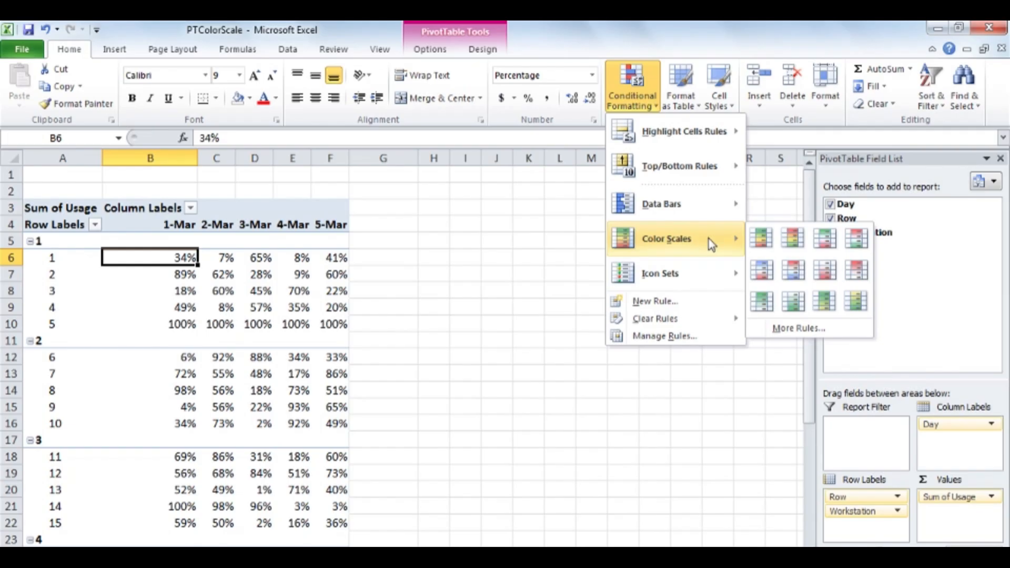
left_click(759, 241)
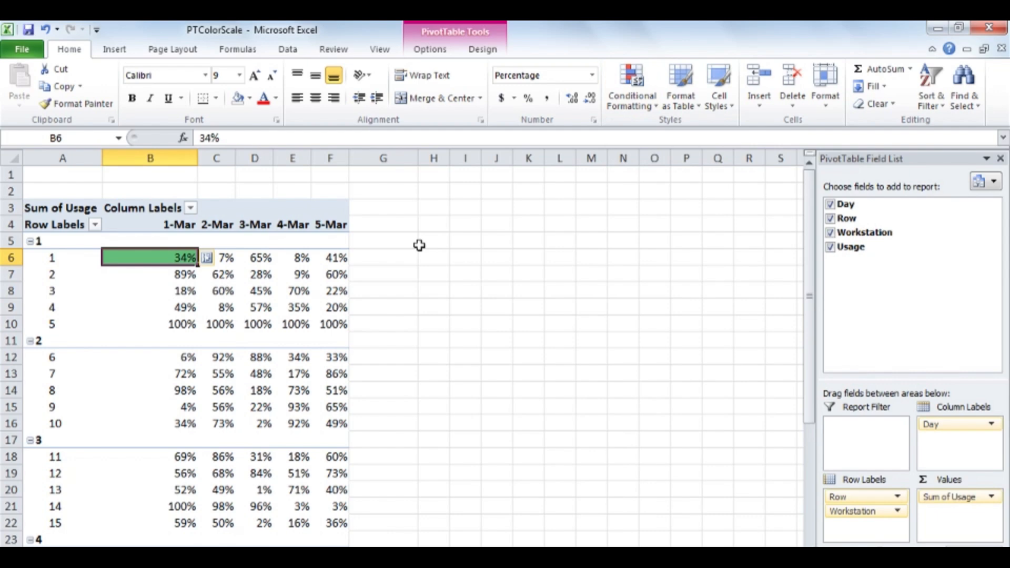
left_click(209, 257)
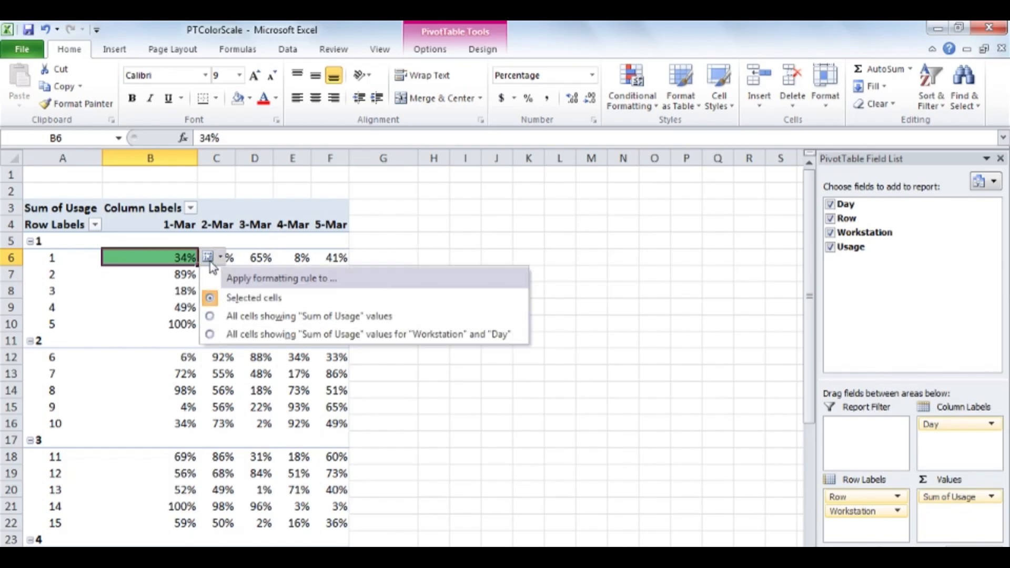
left_click(508, 334)
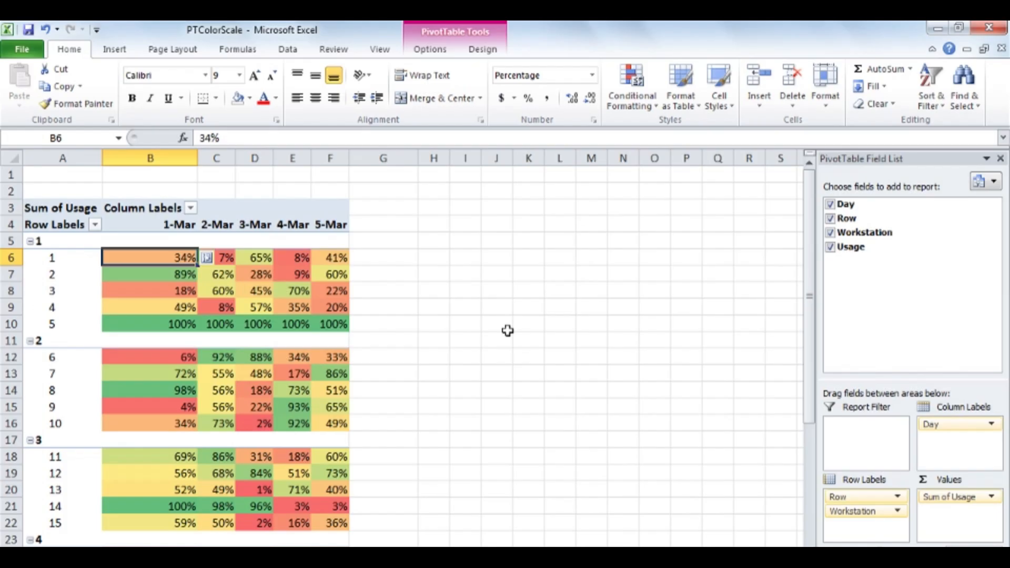
Remove the green-yellow-red color scale by clearing the rules from this PivotTable
left_click(648, 108)
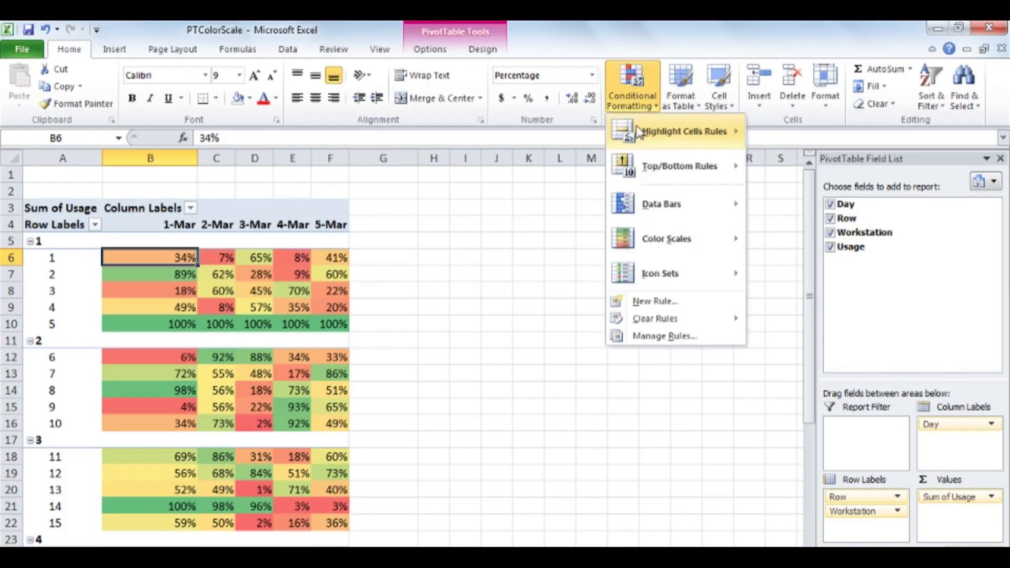
mouse_move(684, 318)
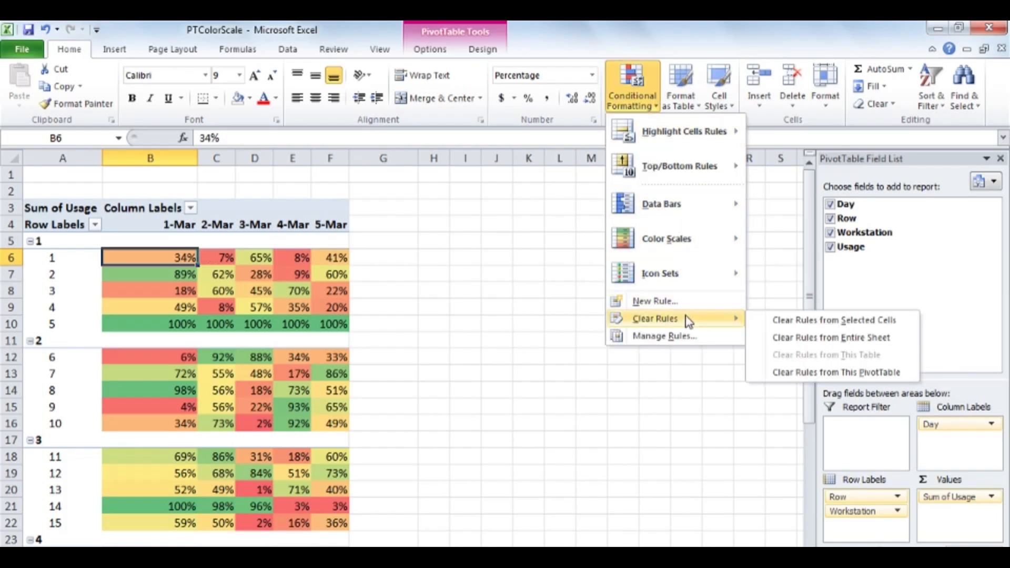
left_click(838, 372)
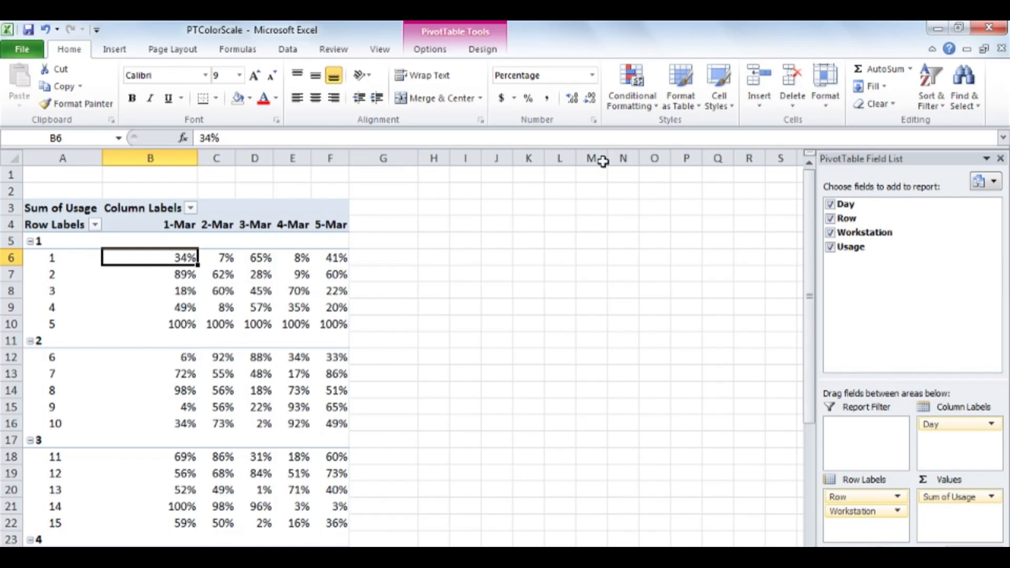
Start a custom 2-Color Scale rule from cell B6, covering all "Sum of Usage" values for "Workstation" and "Day"
left_click(628, 91)
mouse_move(694, 246)
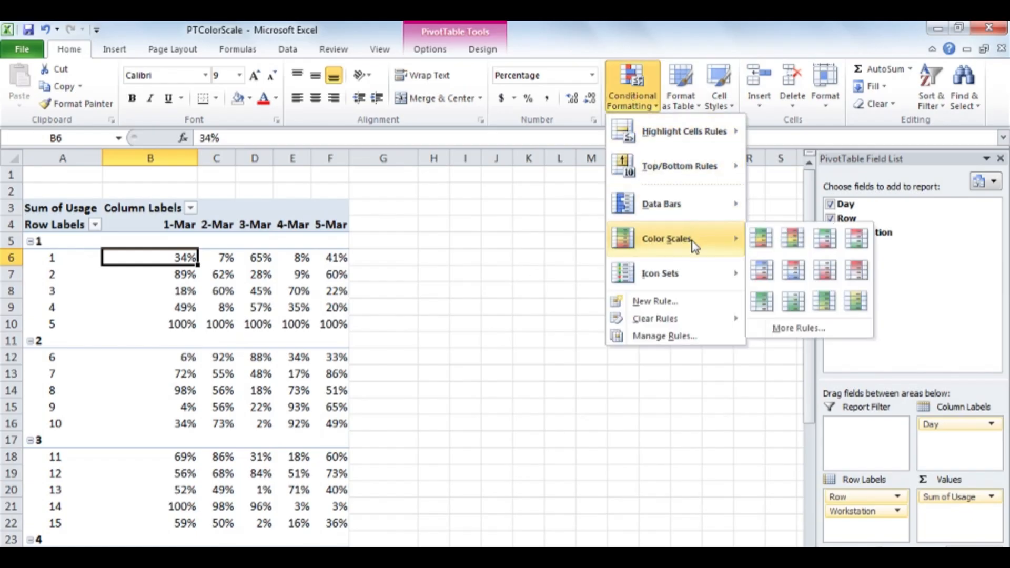
left_click(835, 328)
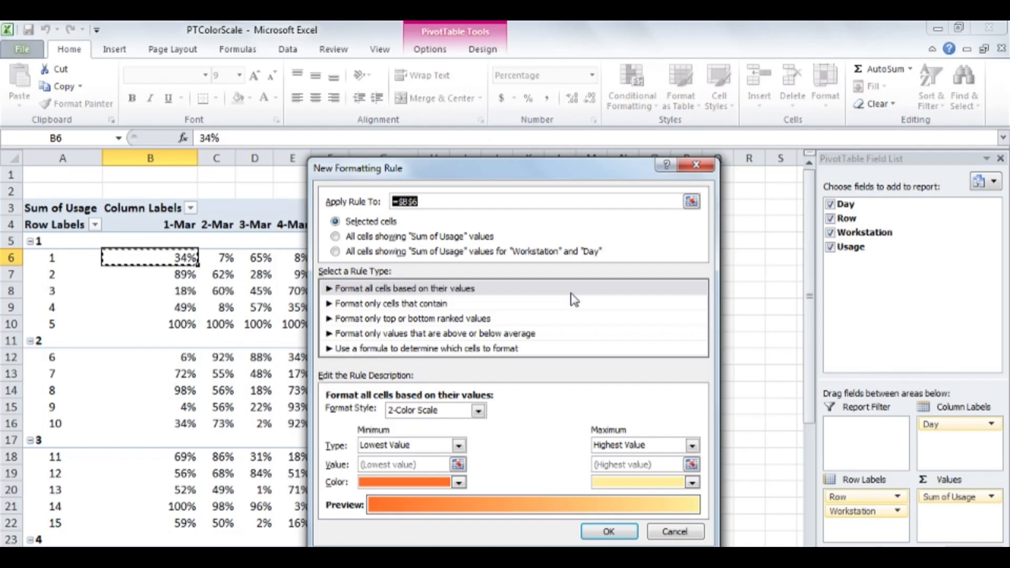
left_click(335, 252)
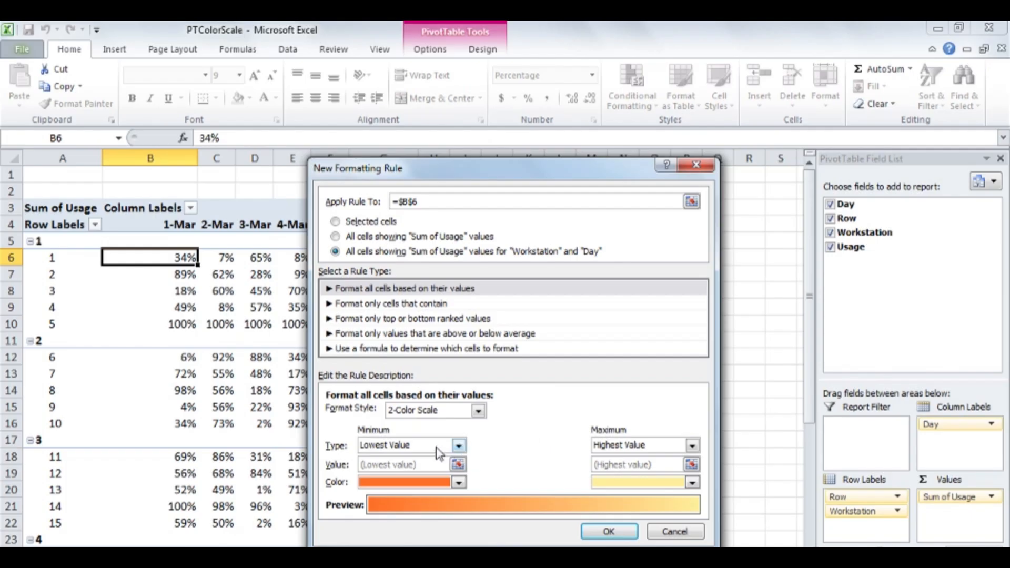
Set the 2-color scale's minimum color to yellow and its maximum color to blue
left_click(459, 482)
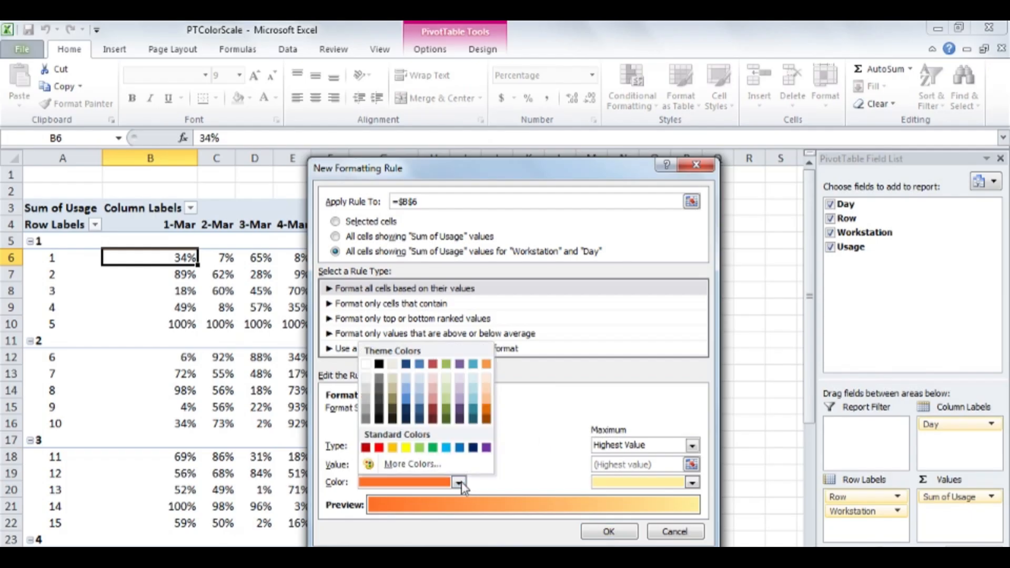
left_click(406, 448)
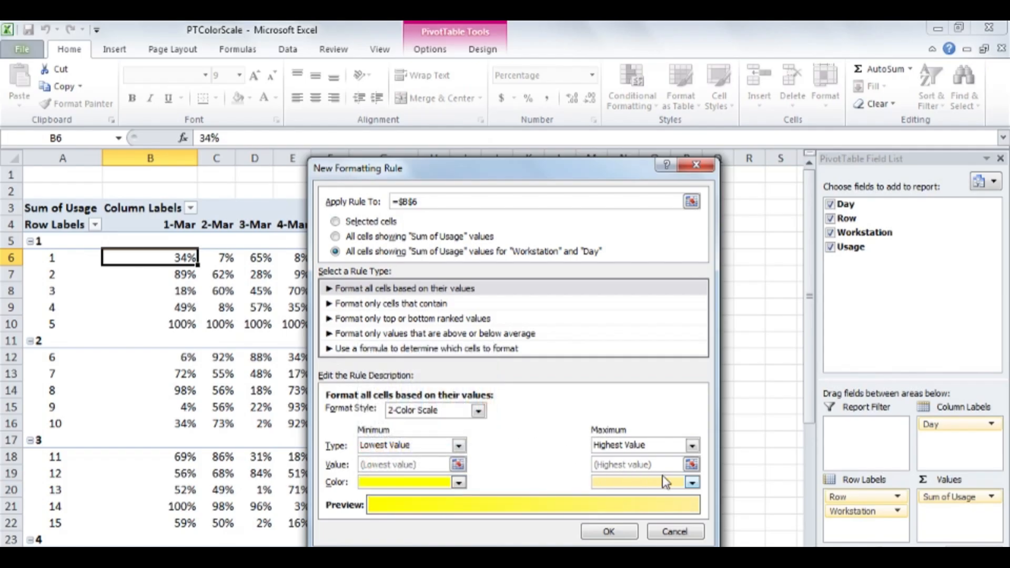
left_click(693, 482)
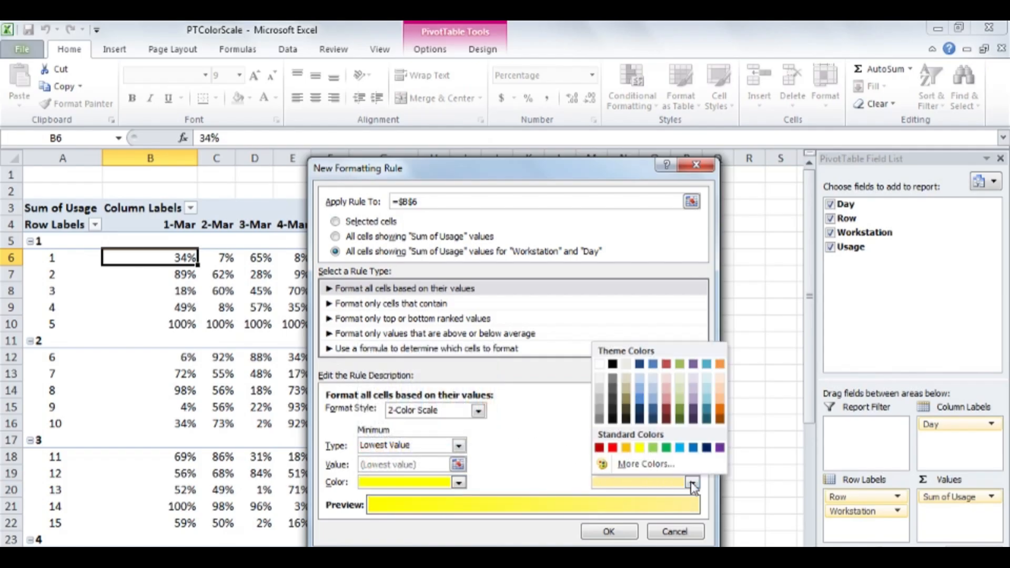
left_click(693, 450)
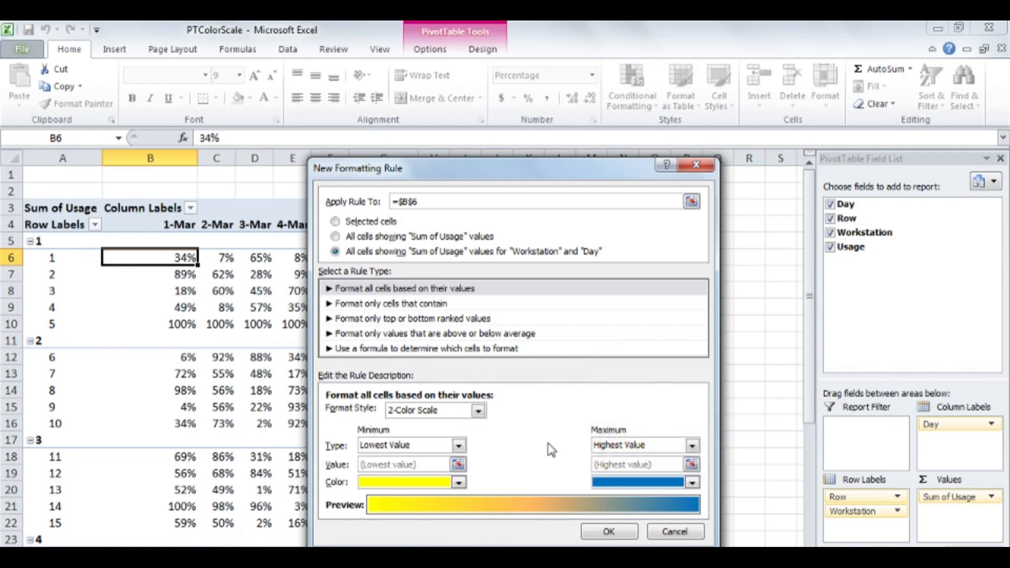
Apply the yellow-to-blue two-color scale rule to all Sum of Usage values for Workstation and Day
left_click(610, 531)
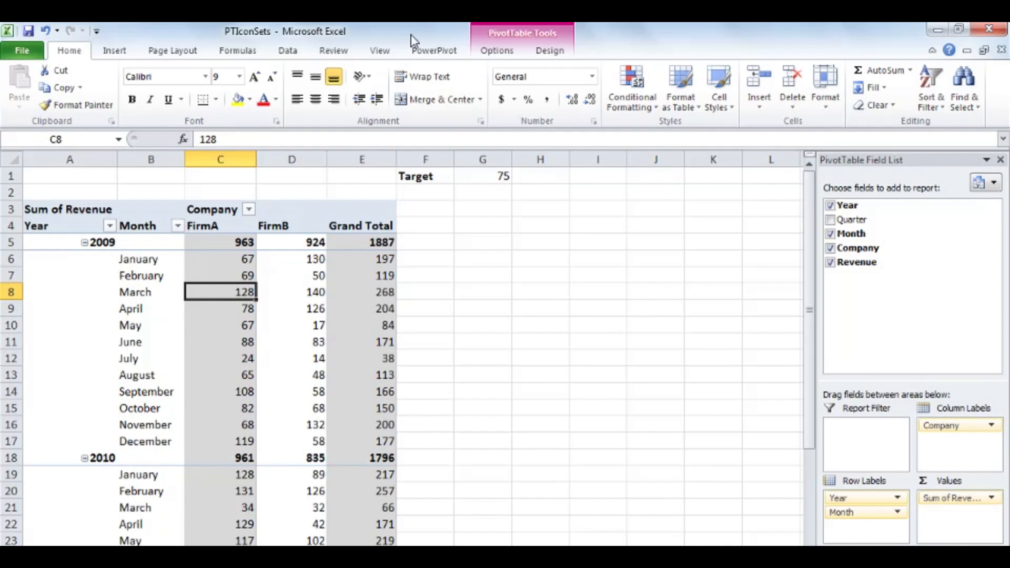
Create an icon set rule with rimmed traffic lights for all Sum of Revenue values for Month and Company
left_click(634, 93)
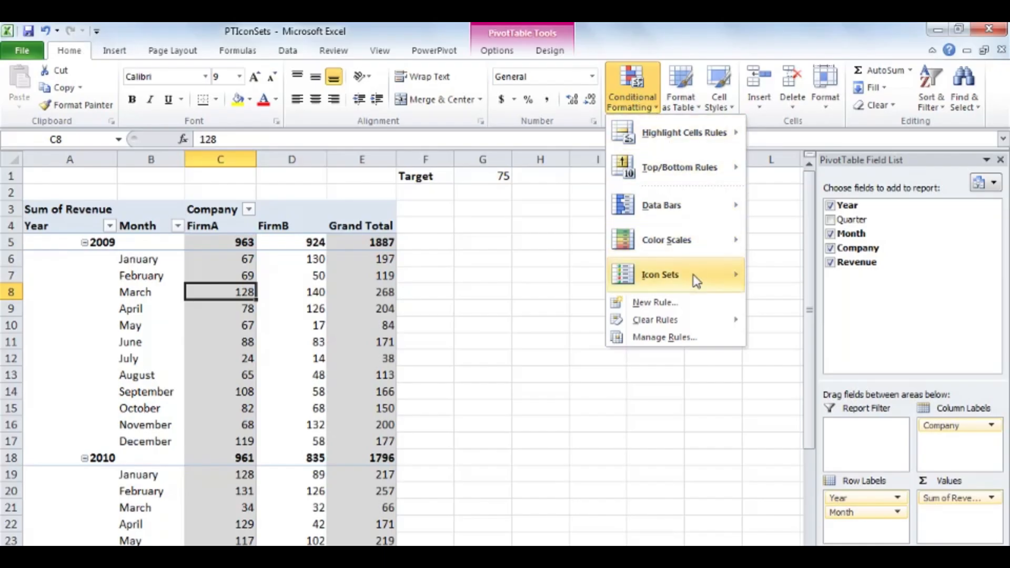
mouse_move(696, 281)
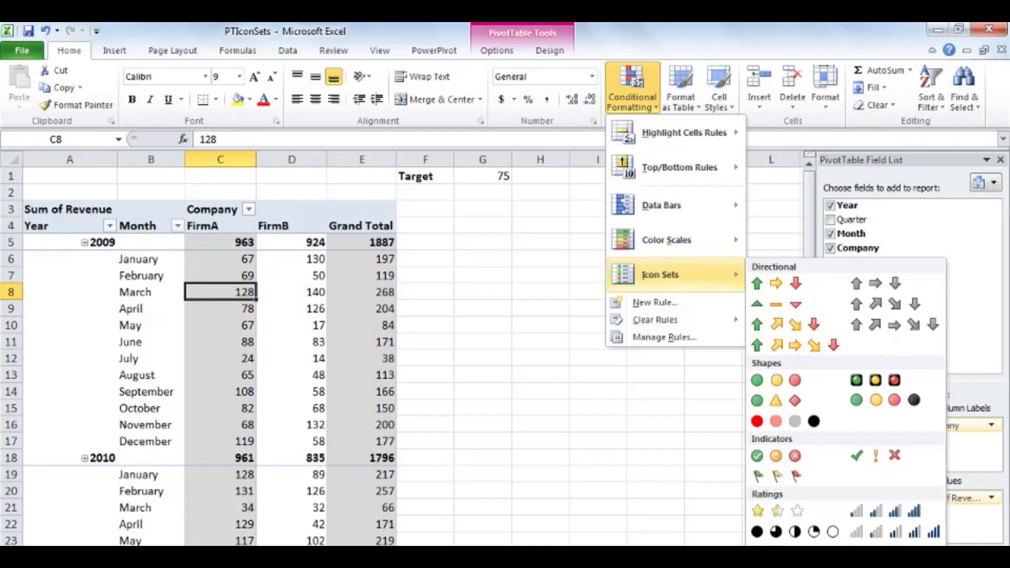
left_click(784, 551)
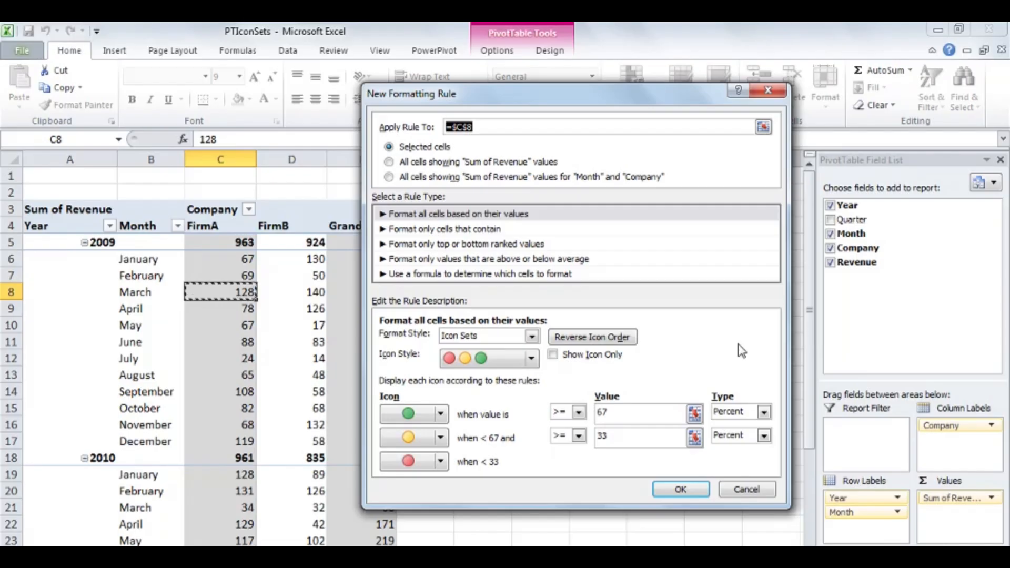
left_click(389, 177)
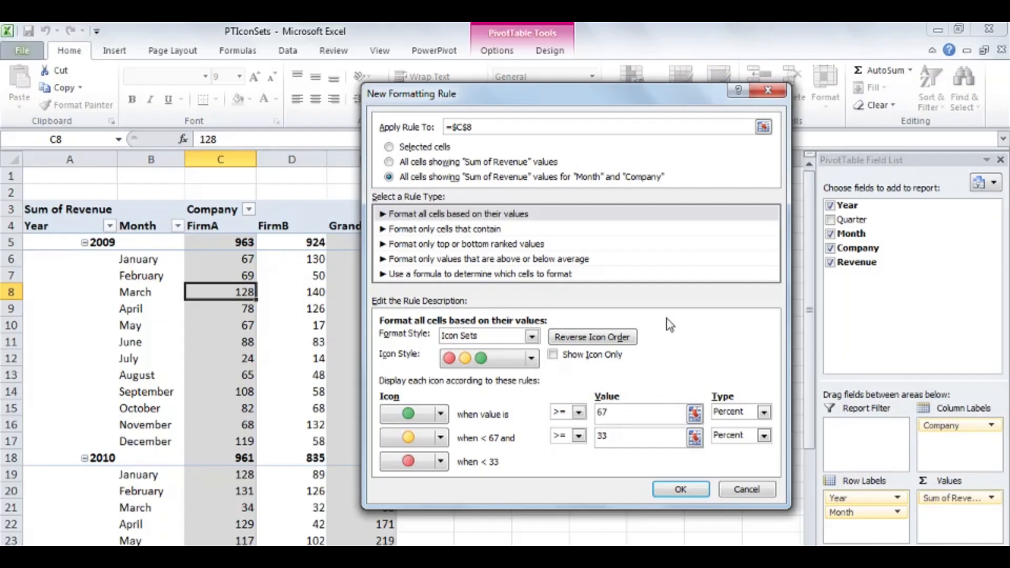
left_click(532, 360)
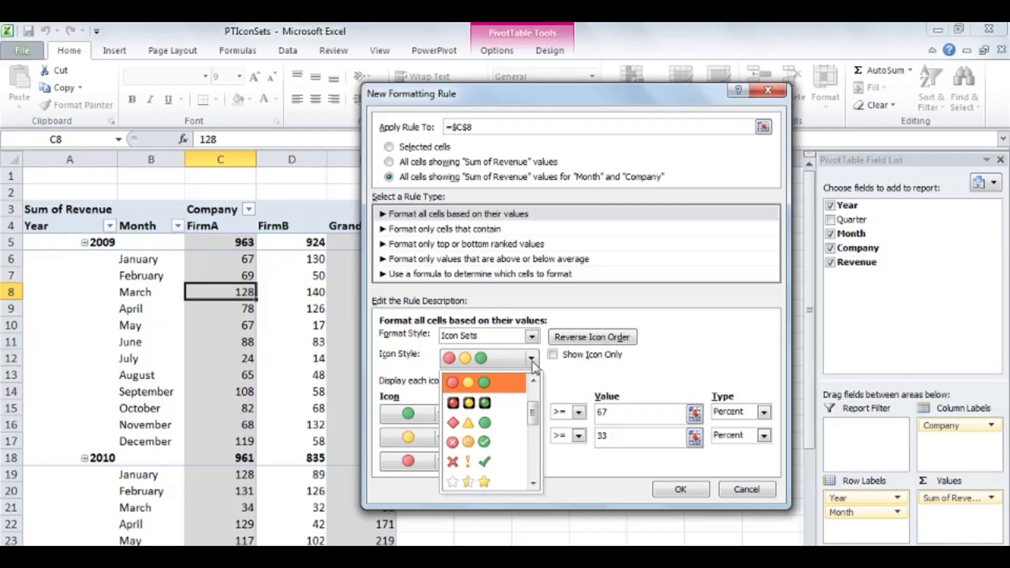
left_click(510, 401)
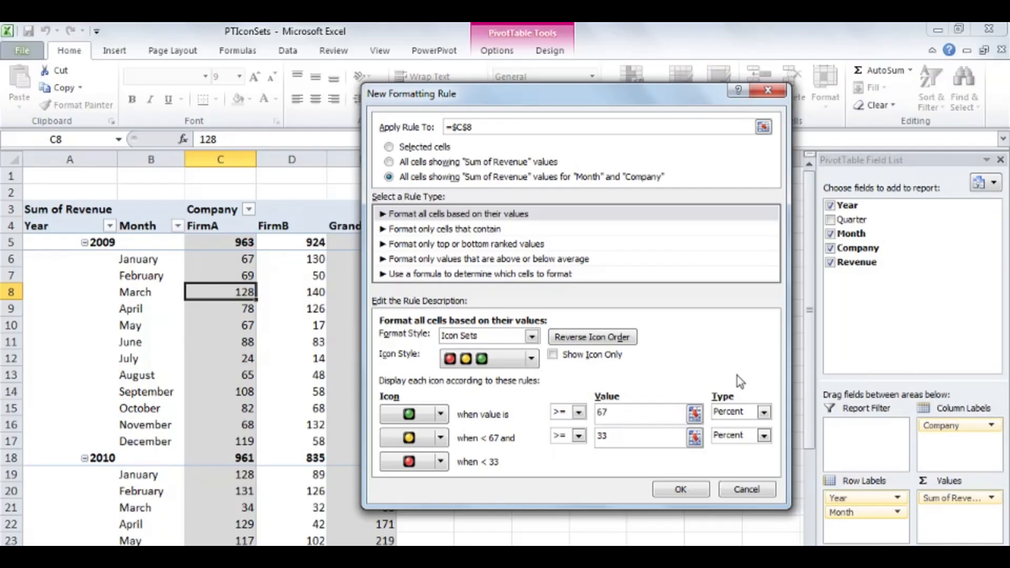
Set the green icon threshold to the number 100 and the yellow threshold to the number 50, and apply the rule
left_click(764, 413)
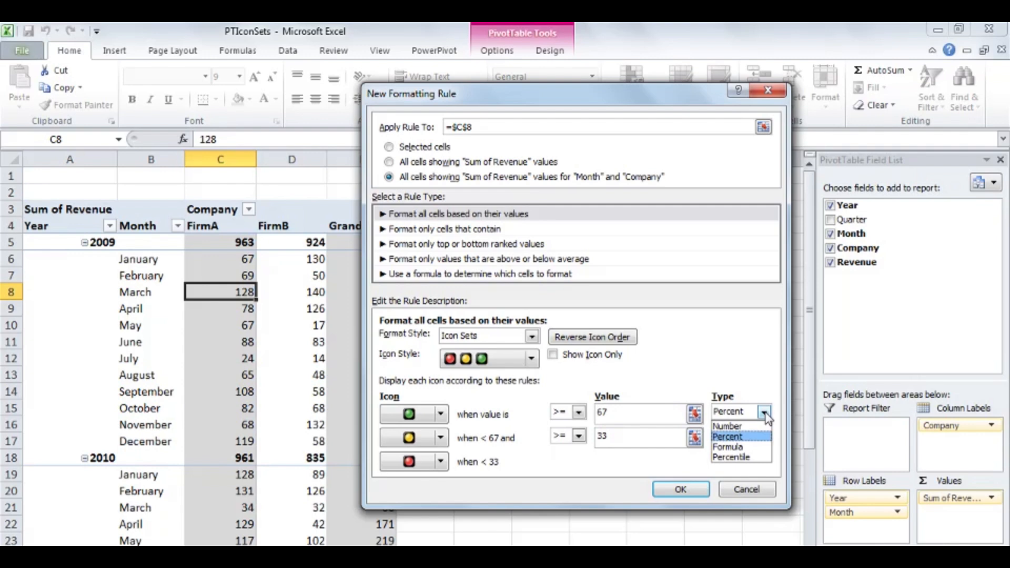
left_click(728, 426)
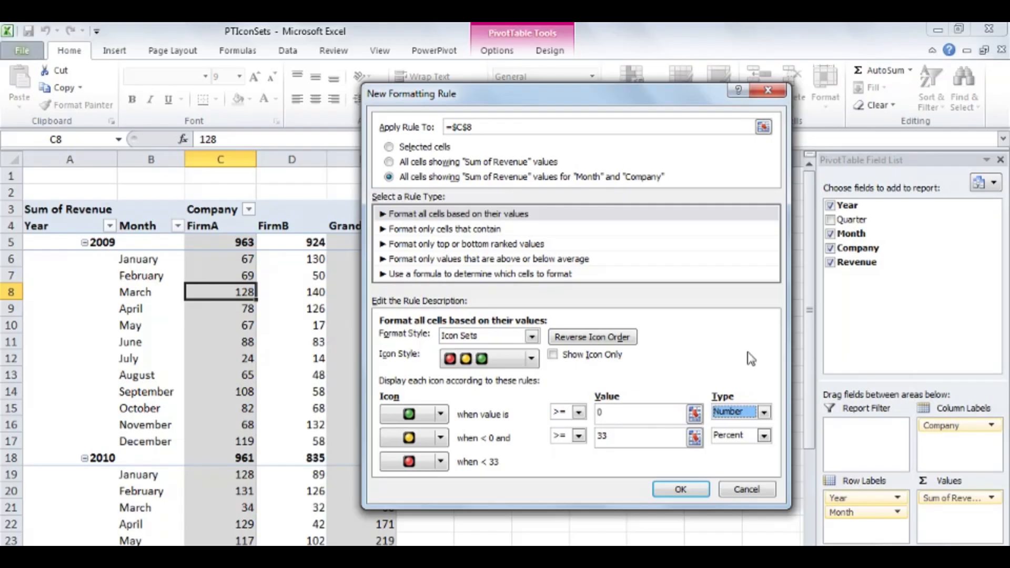
double_click(601, 412)
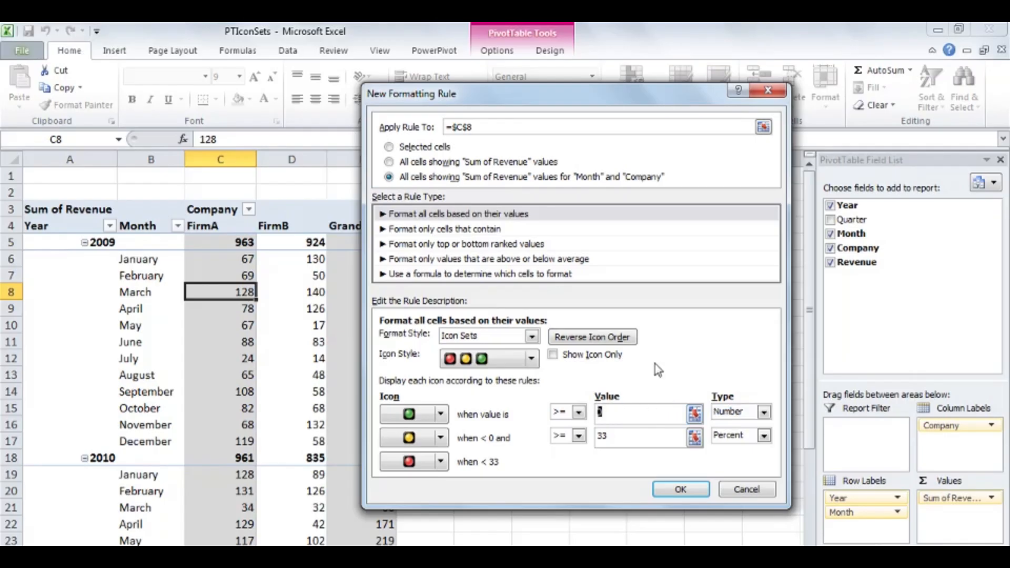
type("100")
left_click(764, 437)
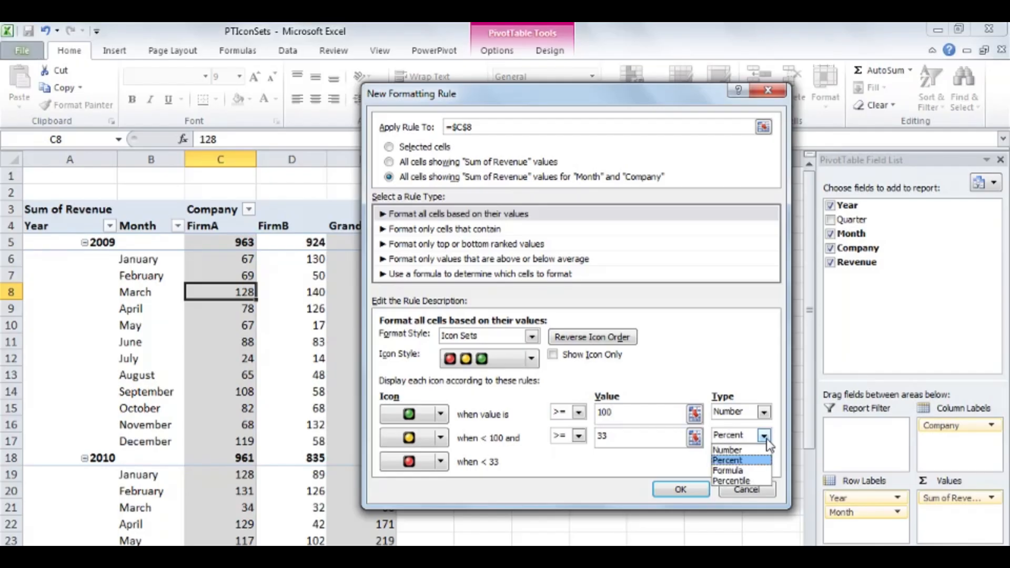
left_click(757, 451)
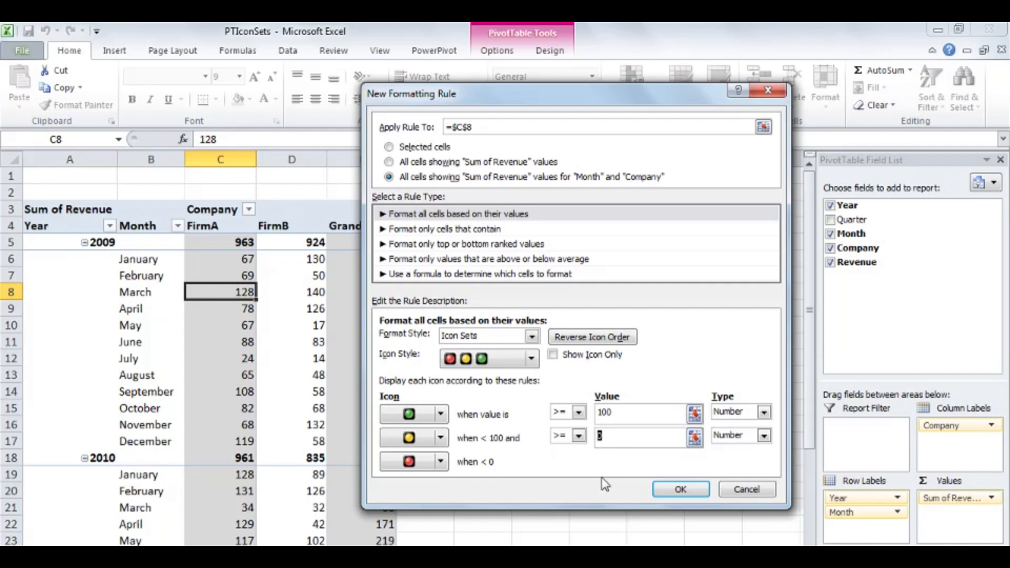
type("50")
left_click(676, 489)
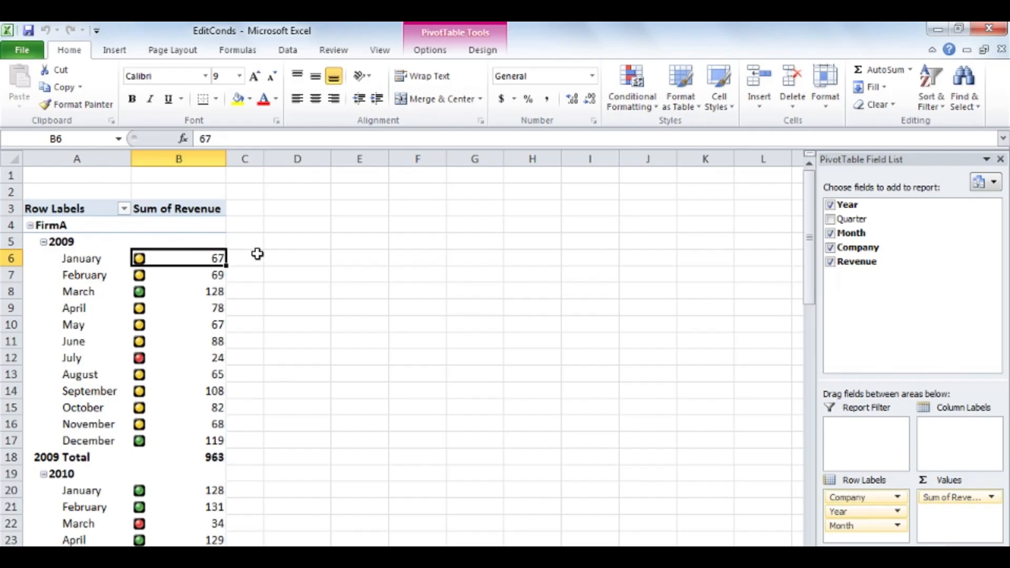
Edit the PivotTable's existing icon set rule and change its format style to 2-Color Scale
left_click(646, 95)
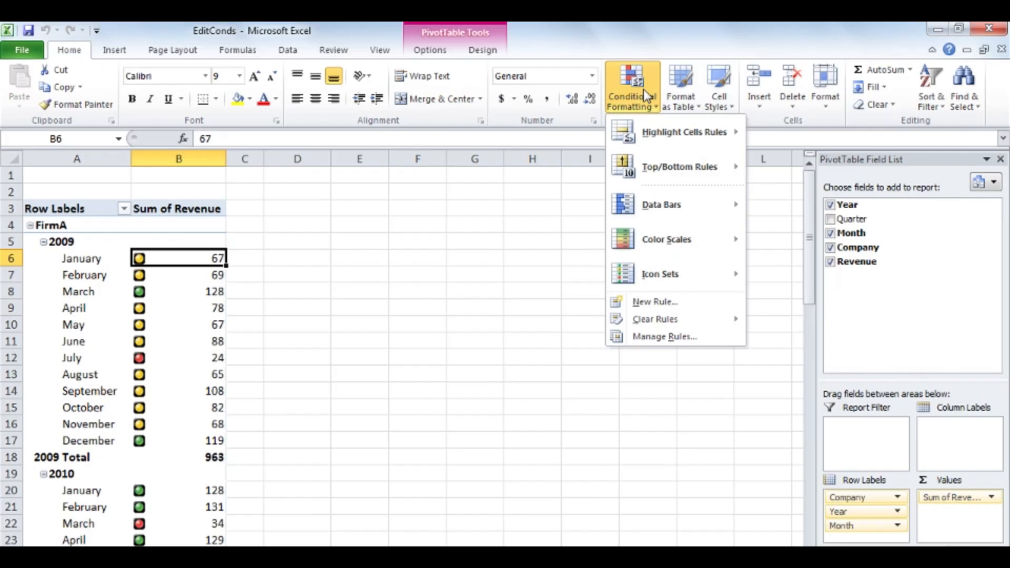
left_click(696, 338)
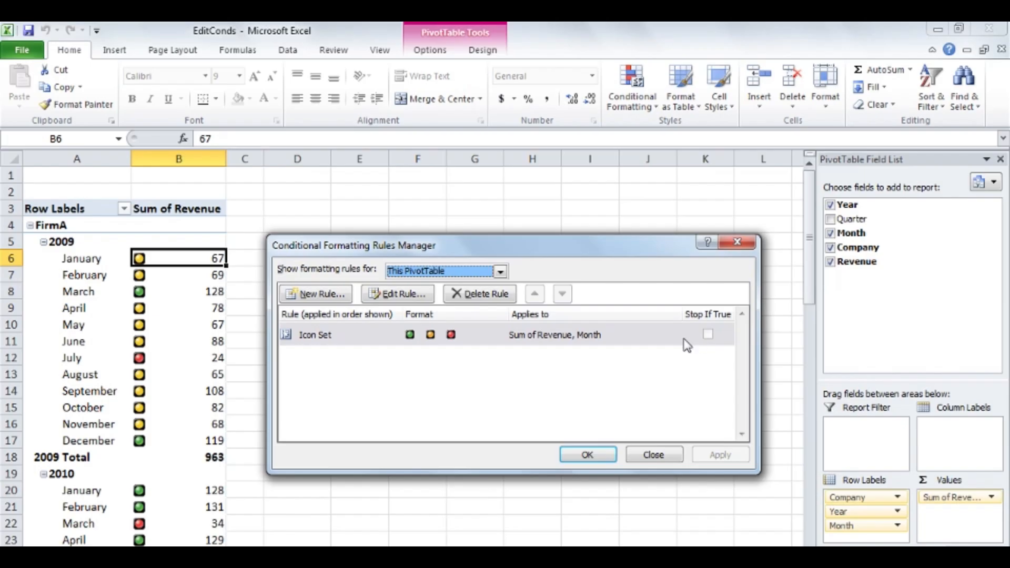
left_click(361, 341)
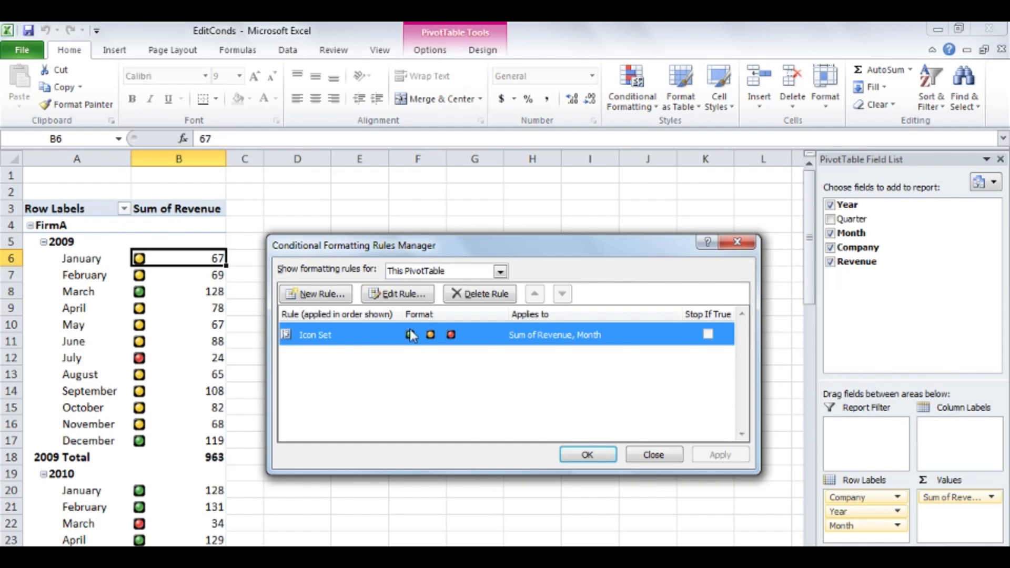
left_click(398, 293)
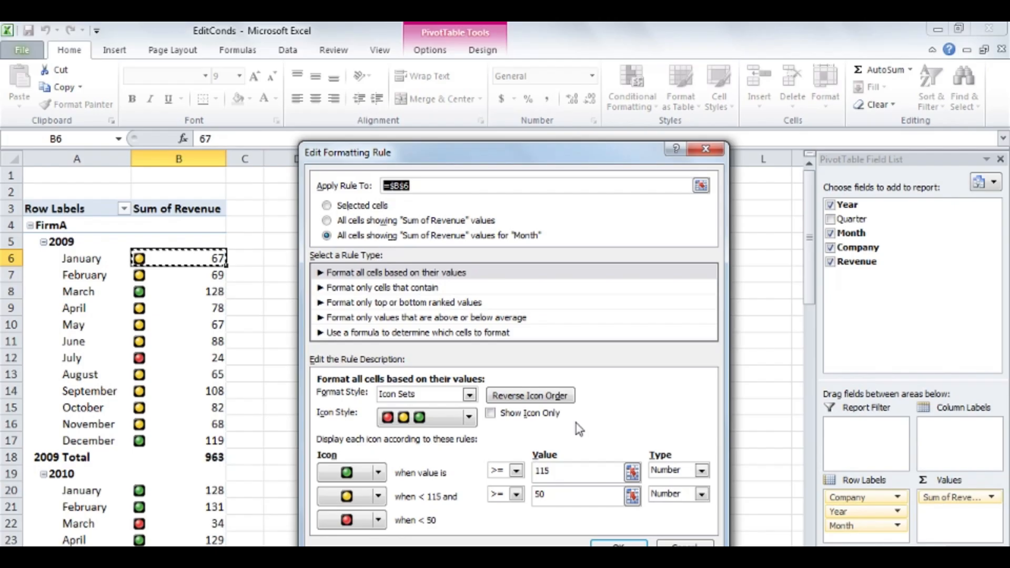
left_click(468, 395)
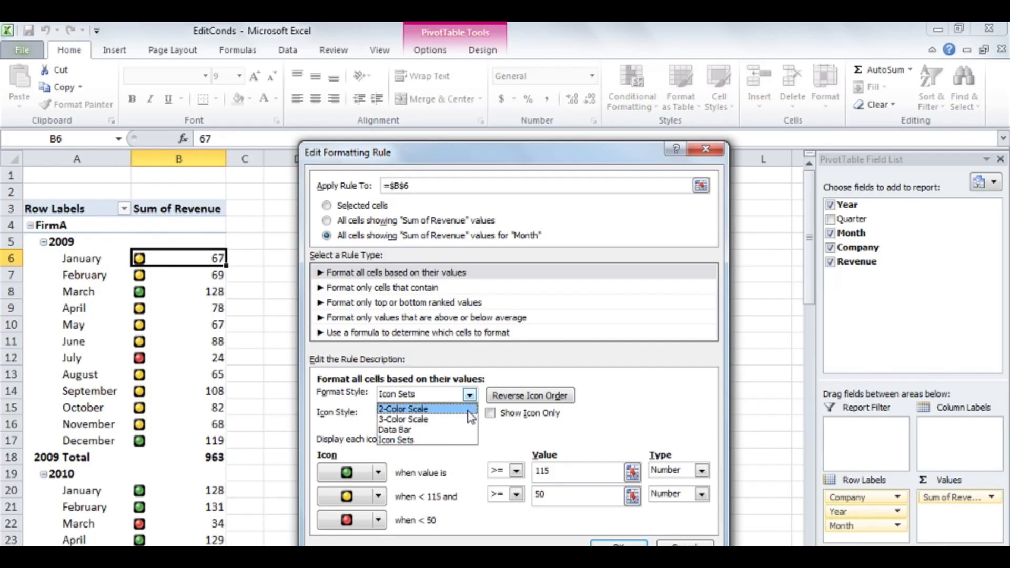
left_click(470, 410)
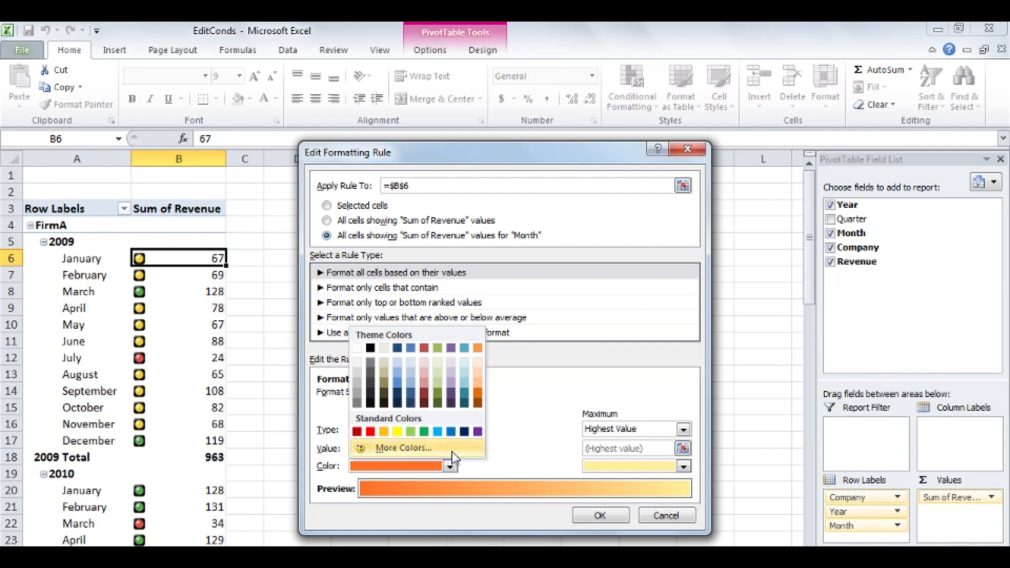
Set the color scale's minimum color to yellow and its maximum color to blue, and apply the edited rule
left_click(397, 432)
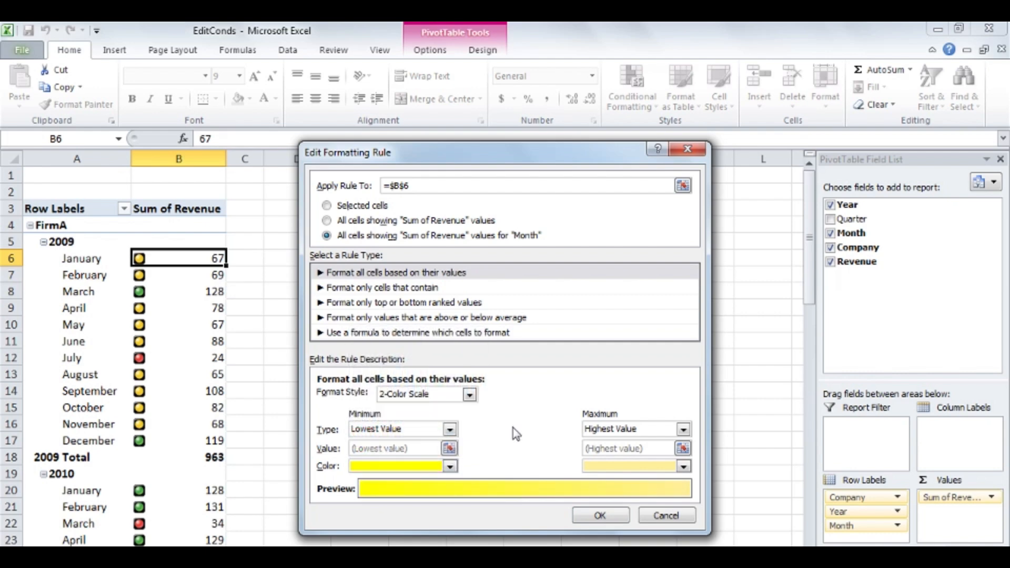
left_click(683, 467)
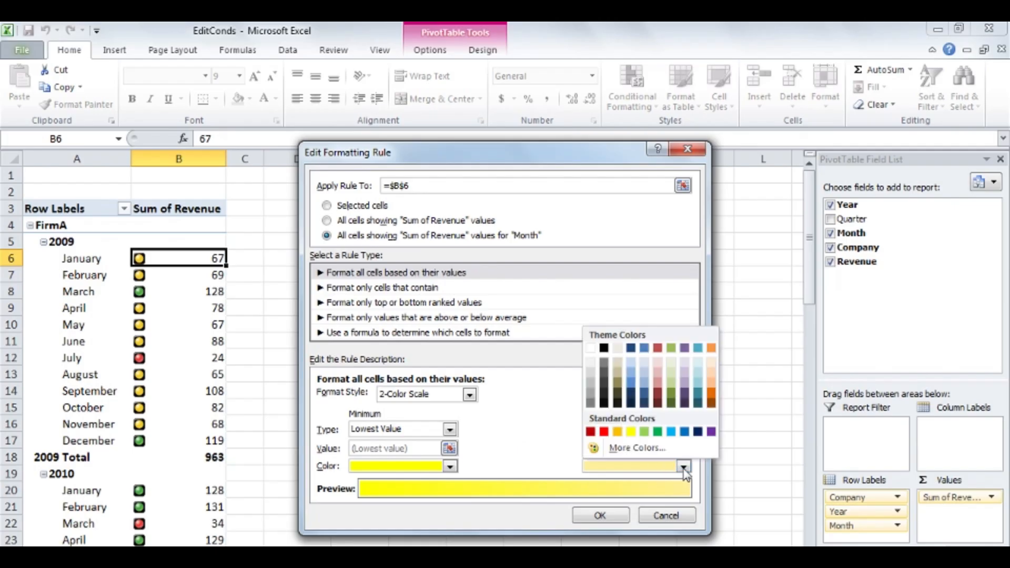
left_click(685, 432)
left_click(617, 514)
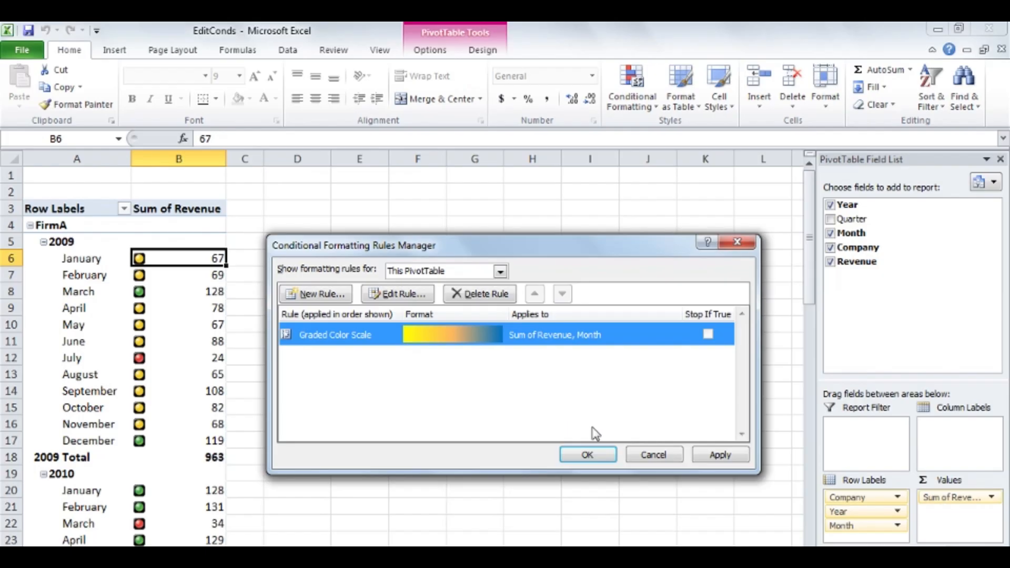
left_click(593, 456)
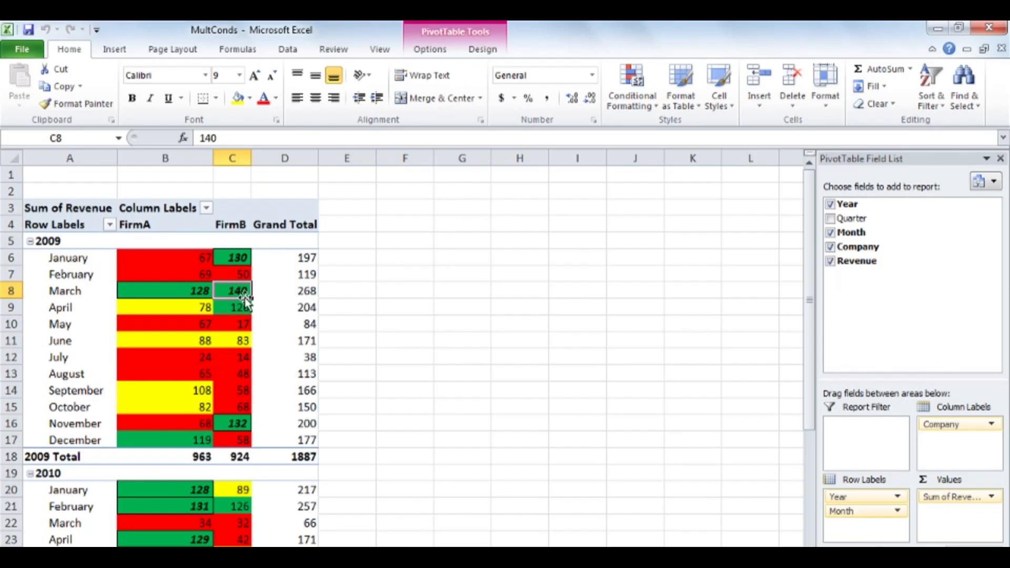
Open the Conditional Formatting Rules Manager for the monthly revenue PivotTable
left_click(634, 108)
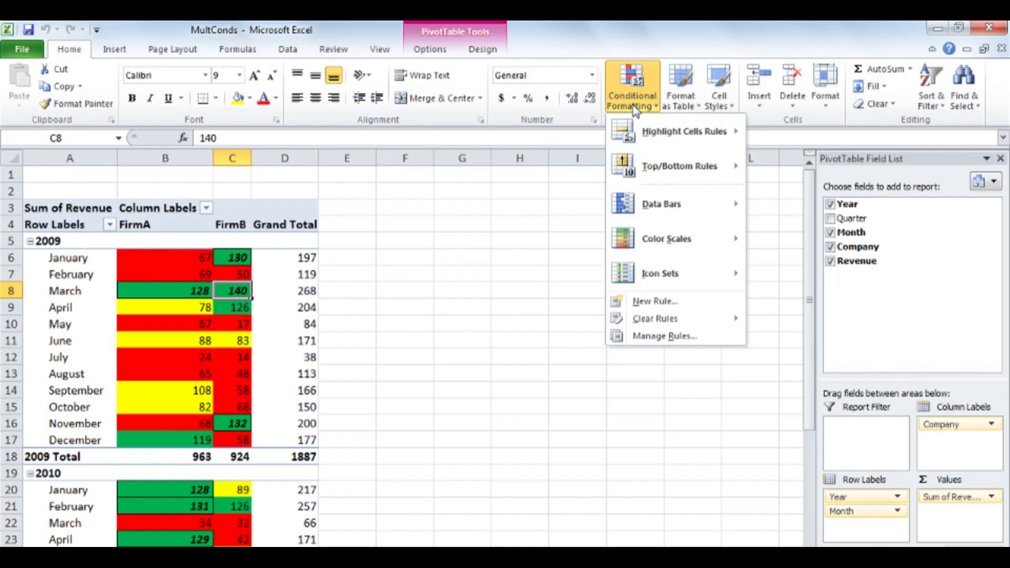
left_click(715, 334)
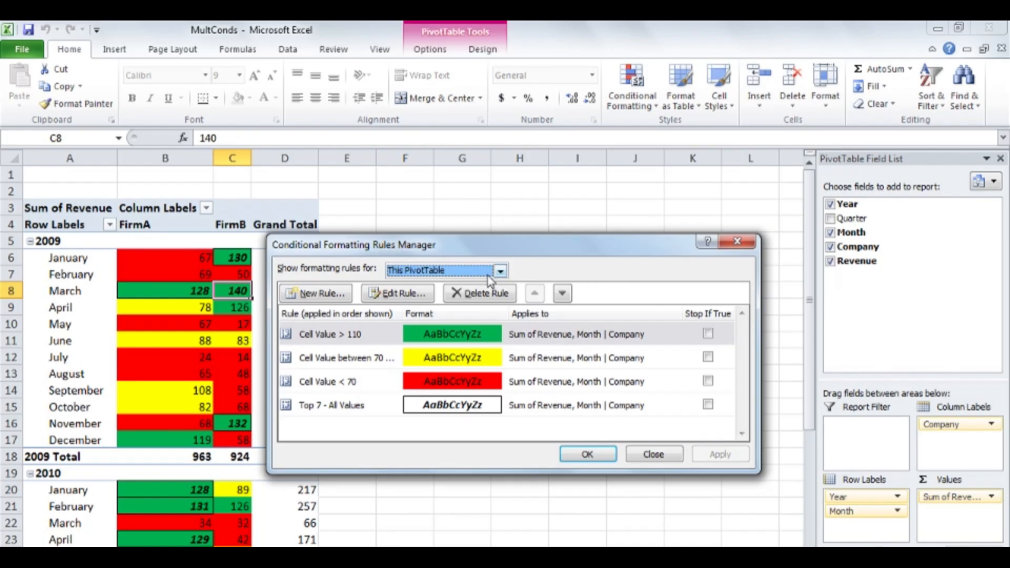
left_click(501, 271)
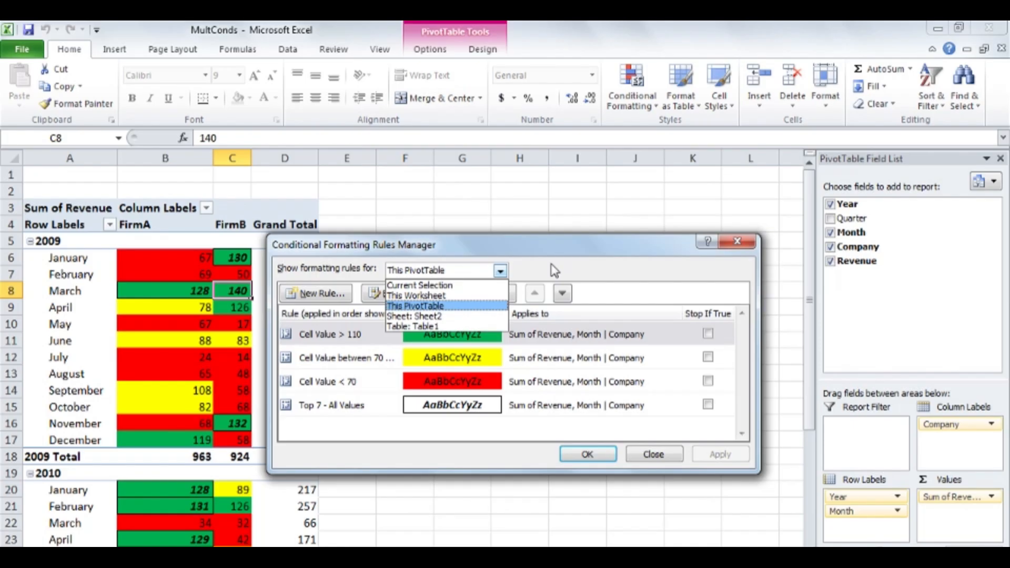
left_click(552, 265)
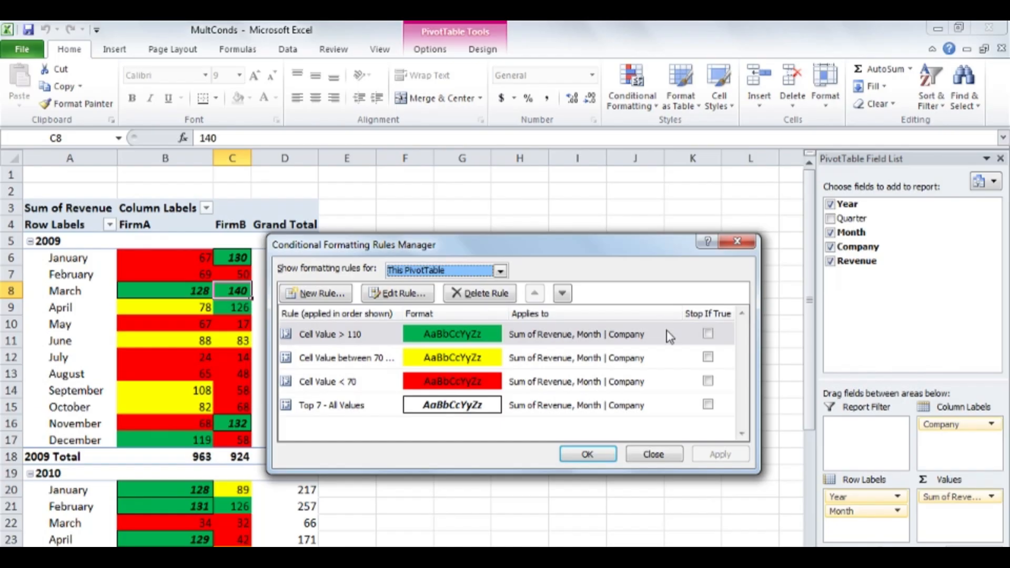
left_click(707, 334)
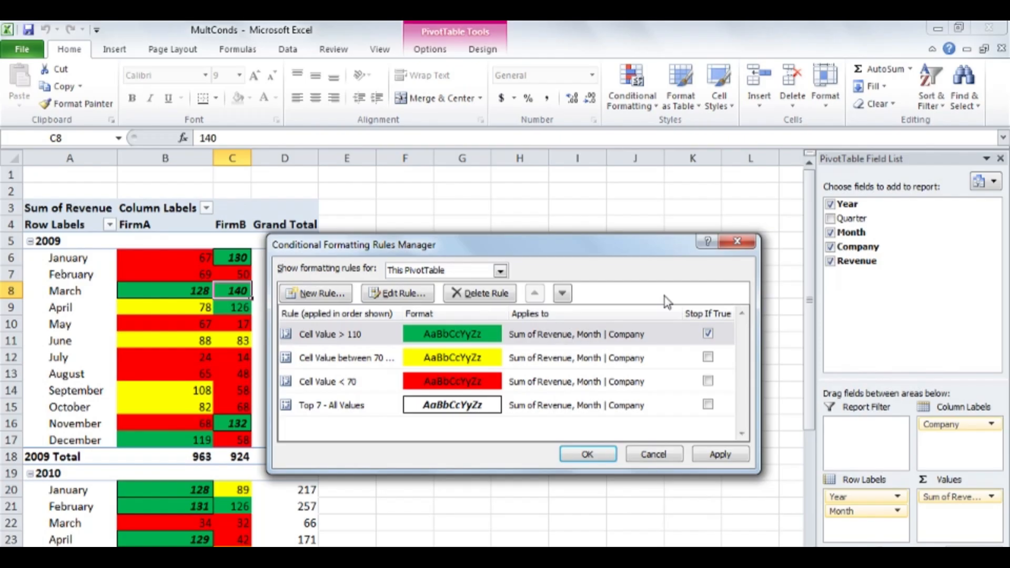
left_click(707, 333)
Move the Top 7 rule to first place in the rule order, enable Stop If True for it, and apply the changes
left_click(386, 404)
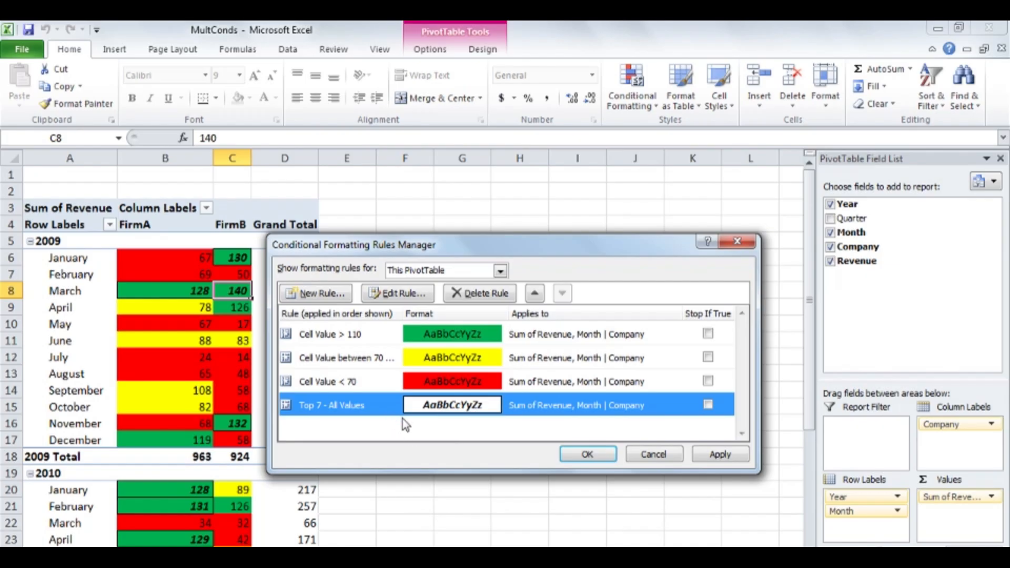
left_click(535, 293)
left_click(535, 293)
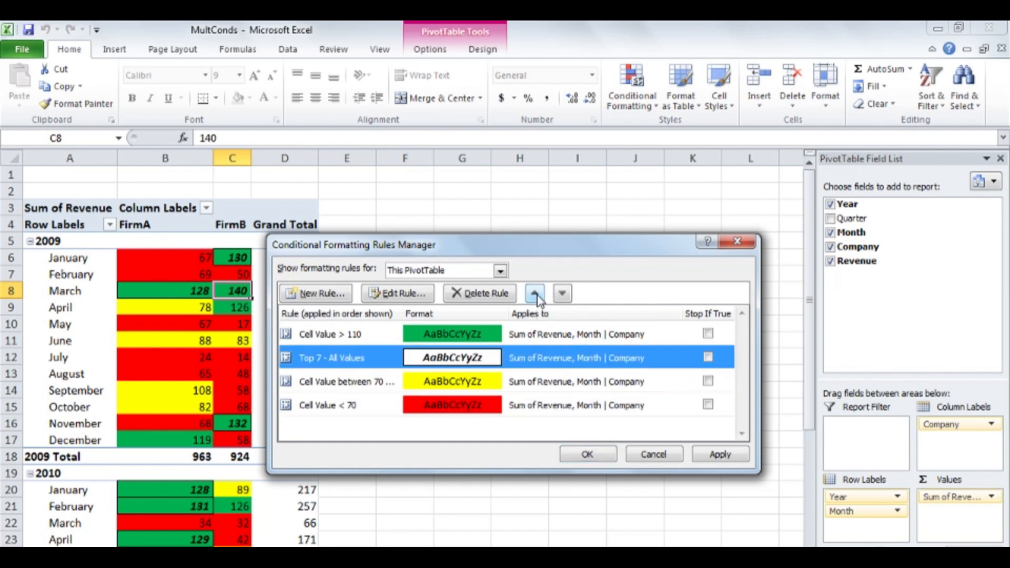
left_click(535, 293)
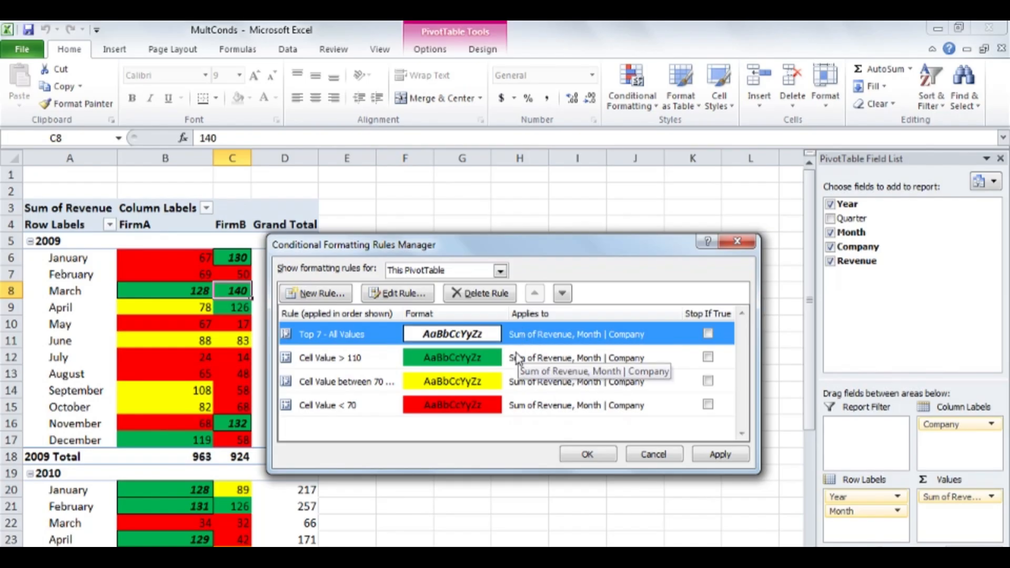
left_click(708, 333)
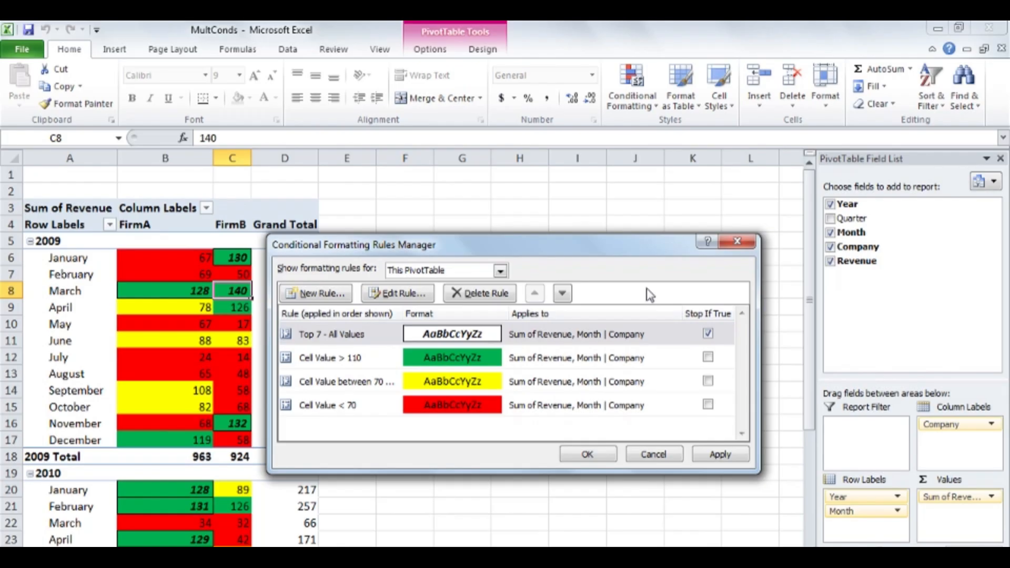
left_click(588, 454)
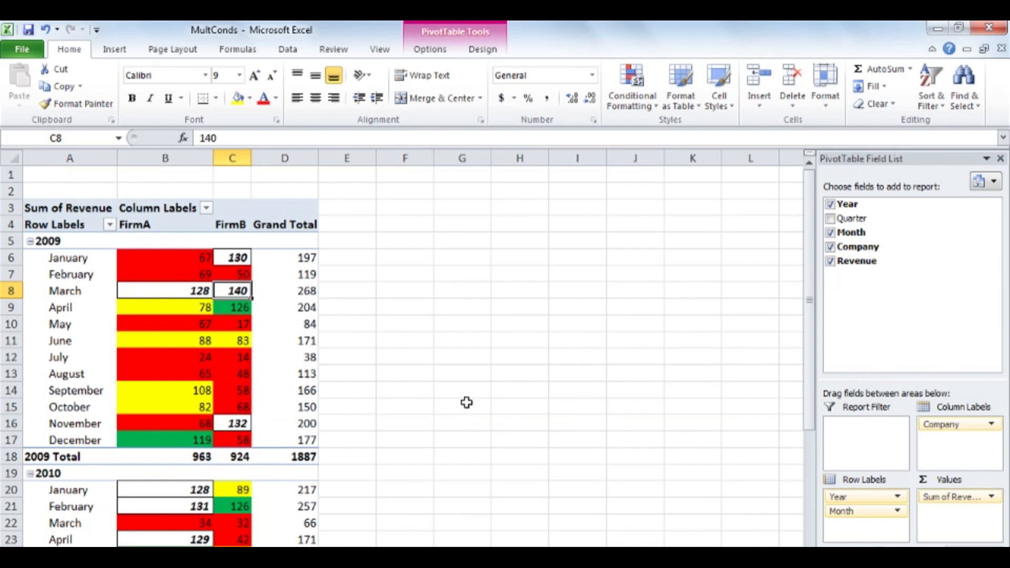
Delete the Top 7 - All Values conditional formatting rule from the PivotTable
mouse_move(266, 271)
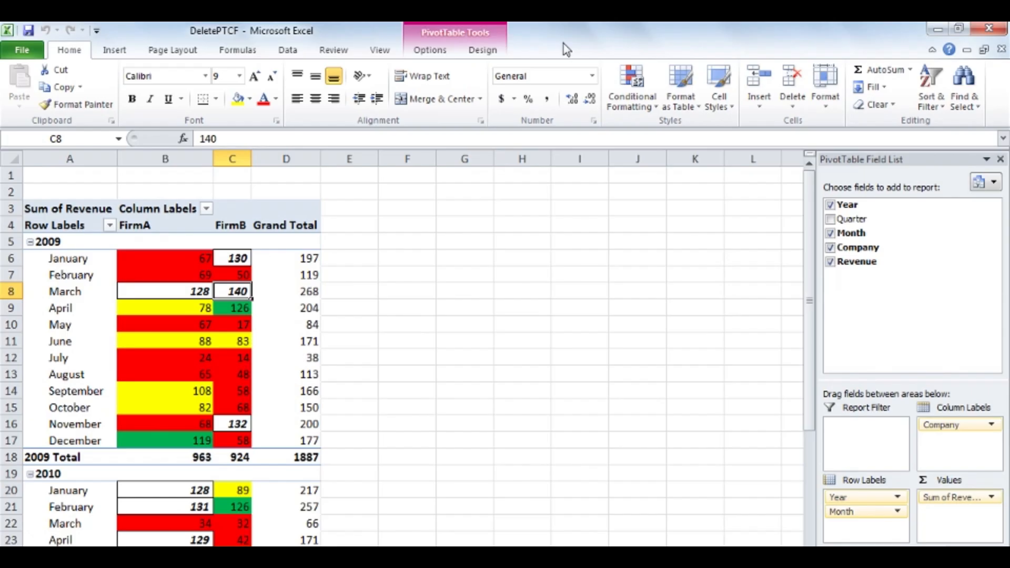
left_click(633, 94)
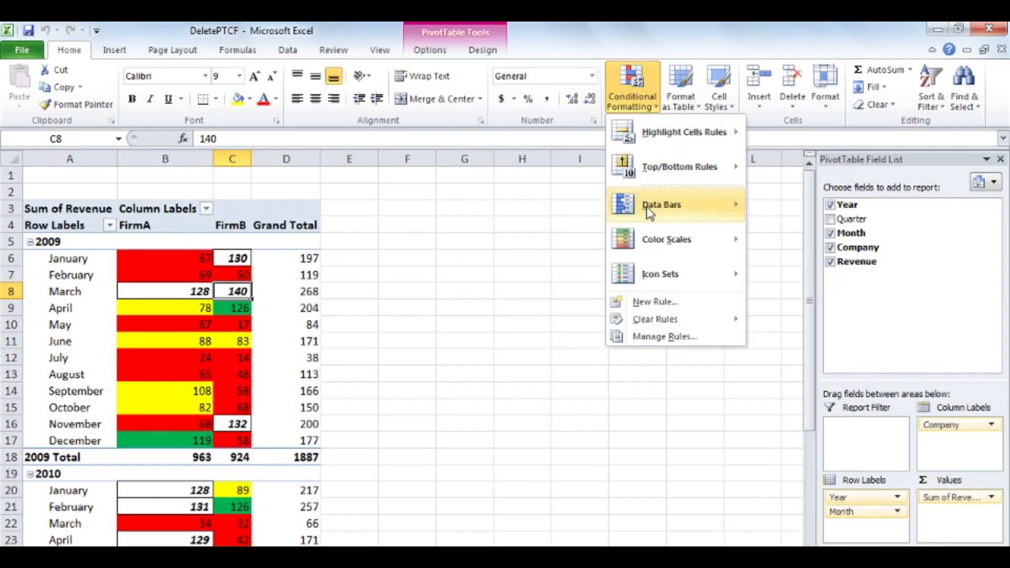
left_click(686, 337)
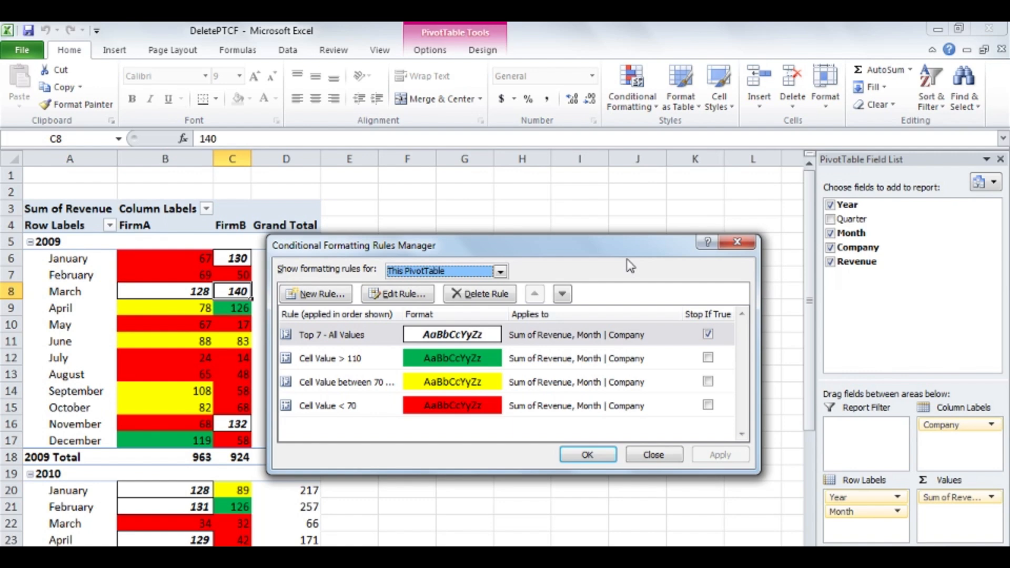
left_click(395, 337)
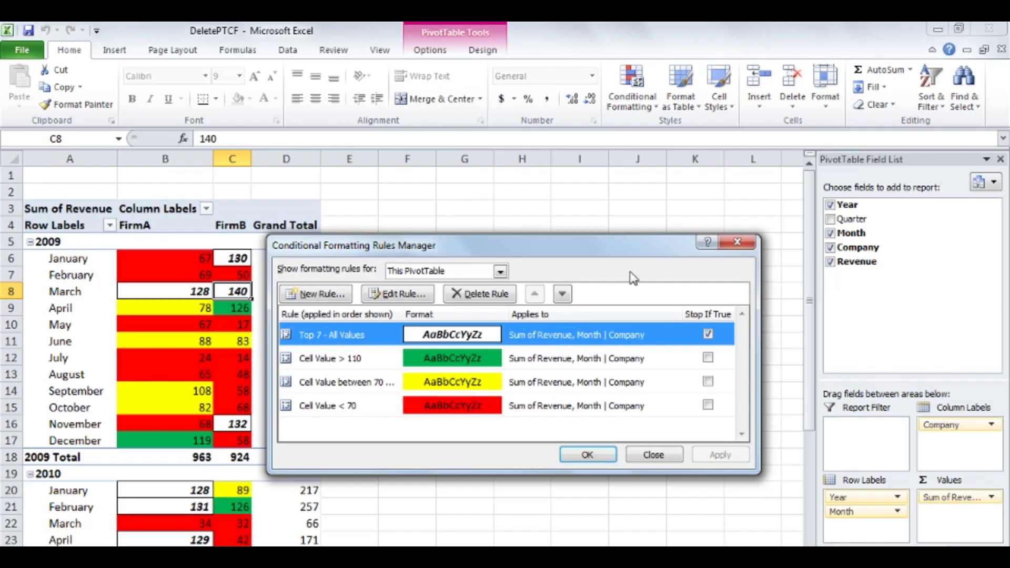
left_click(504, 296)
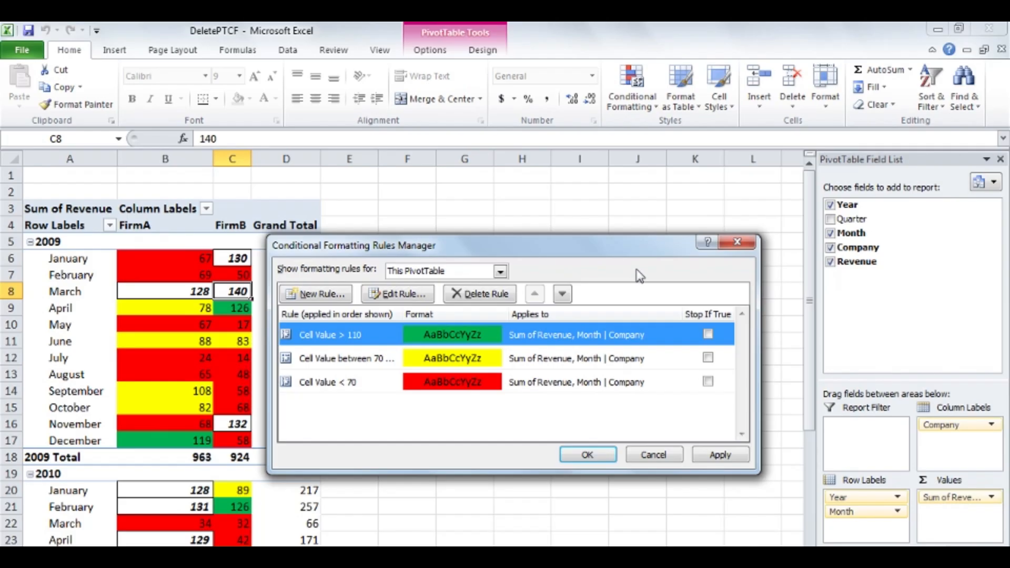
left_click(599, 454)
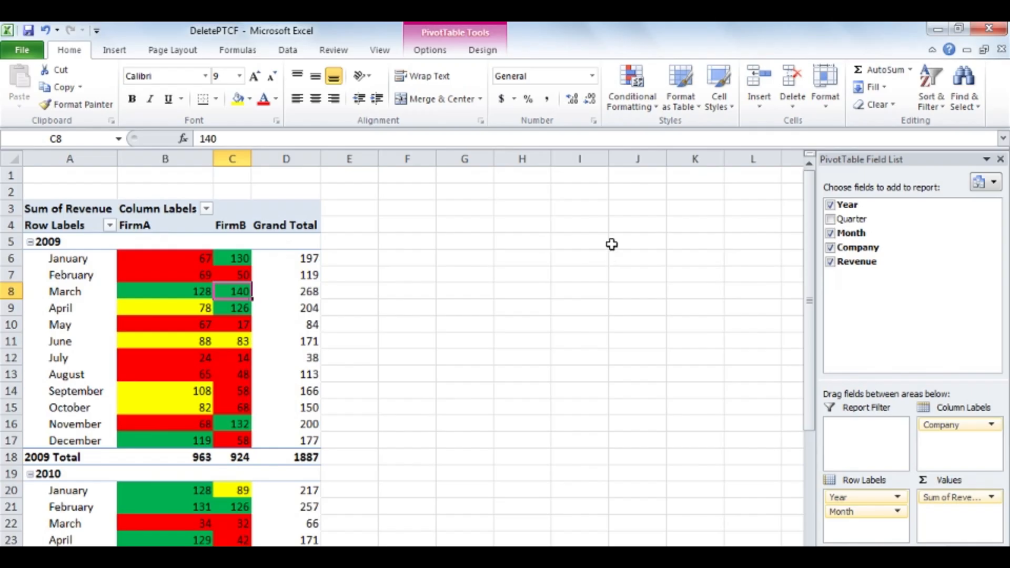
Clear all remaining conditional formatting rules from this PivotTable
left_click(639, 102)
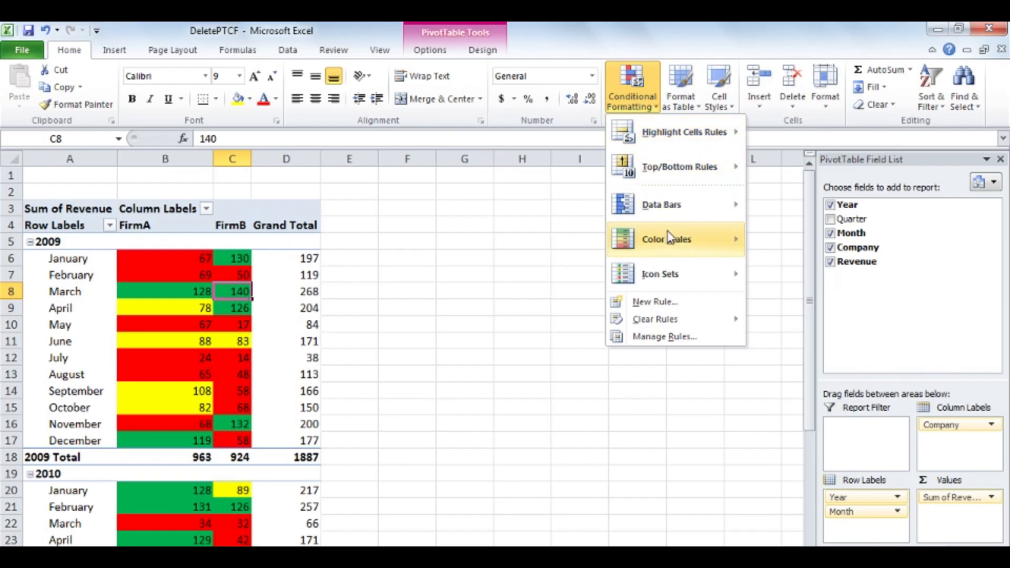
mouse_move(689, 324)
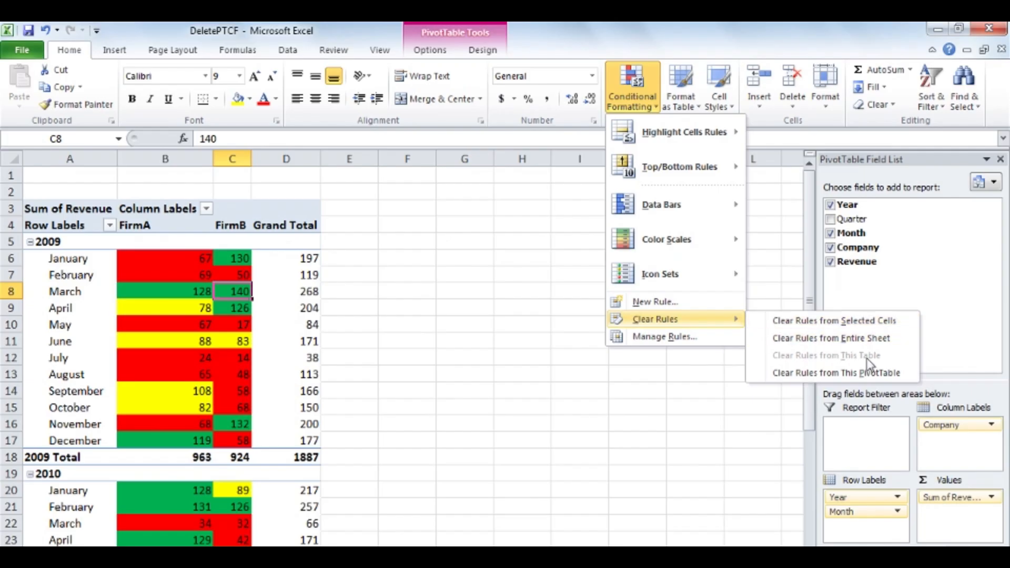
left_click(837, 373)
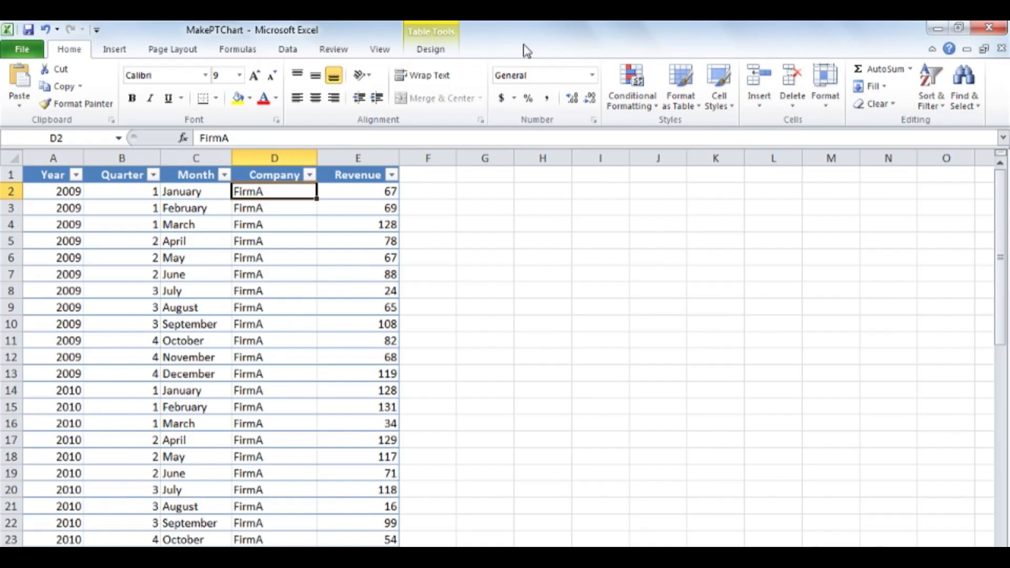
Create a PivotTable with PivotChart from Table1 on a new worksheet, with Year as legend field and Revenue as values
left_click(197, 206)
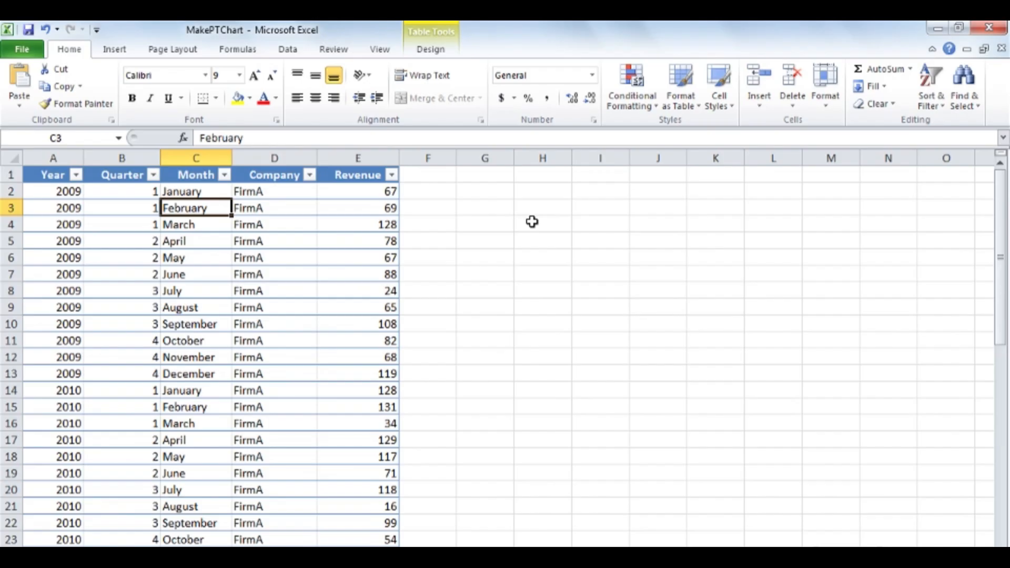
left_click(115, 50)
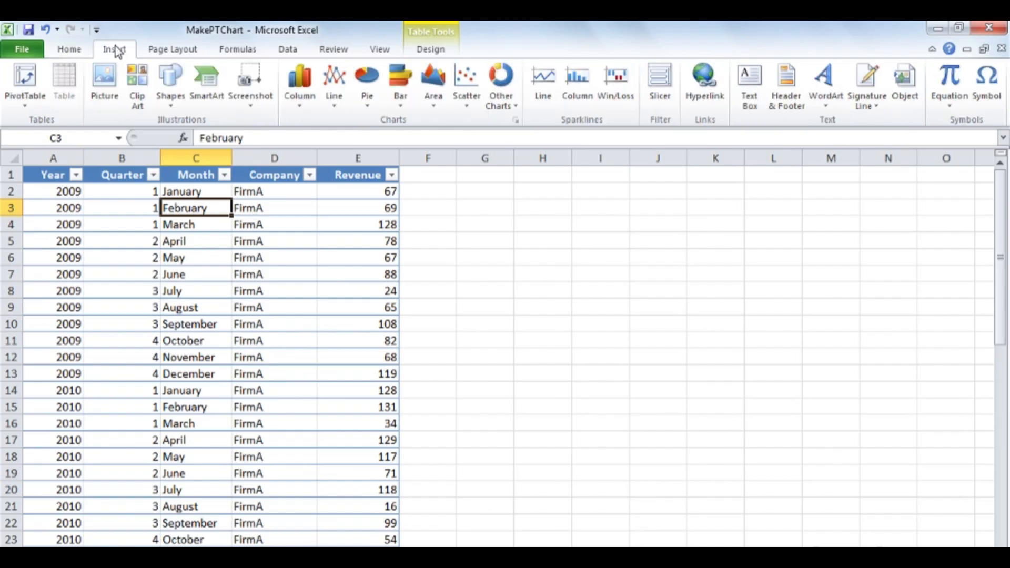
left_click(36, 105)
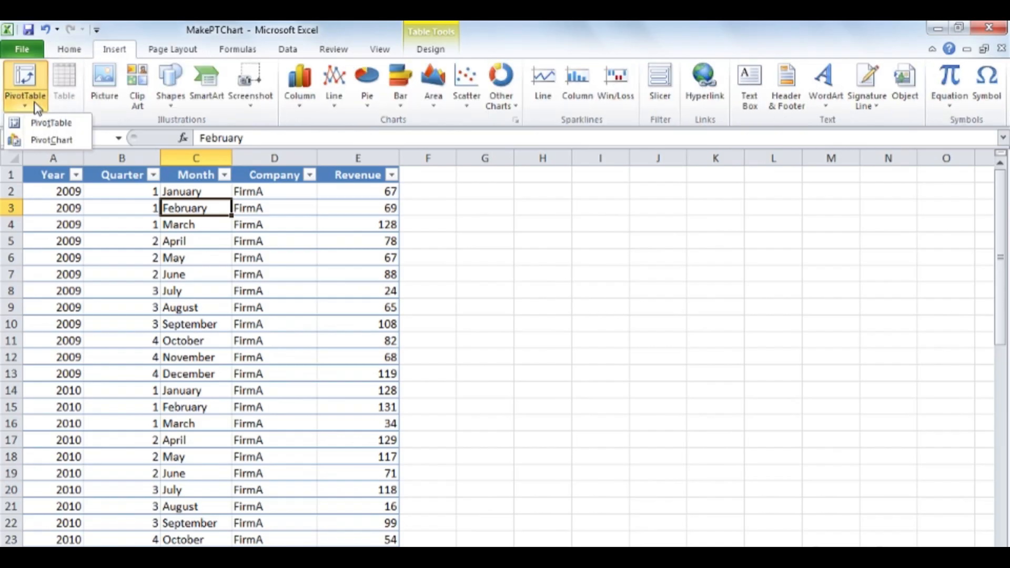
left_click(70, 139)
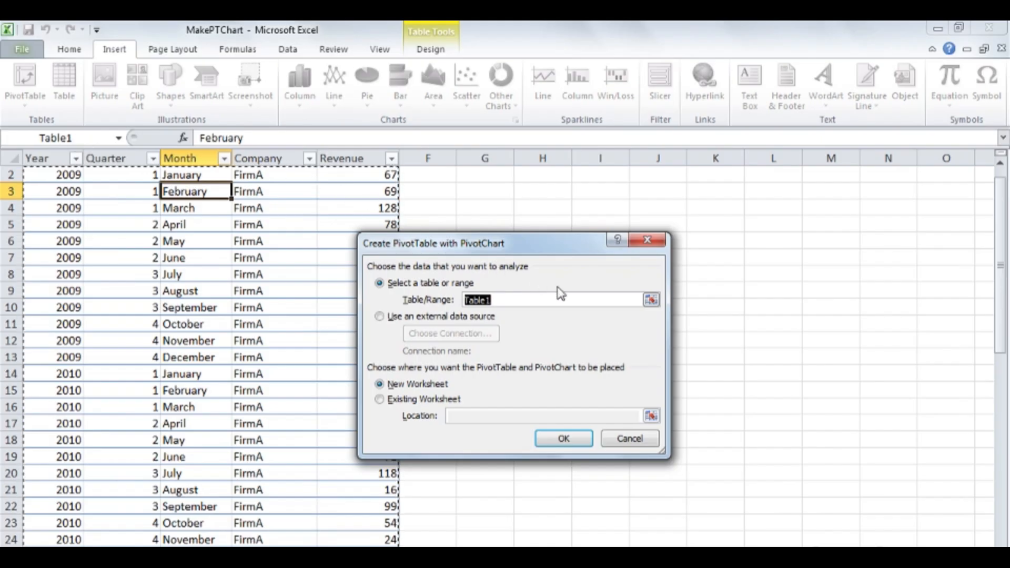
left_click(545, 299)
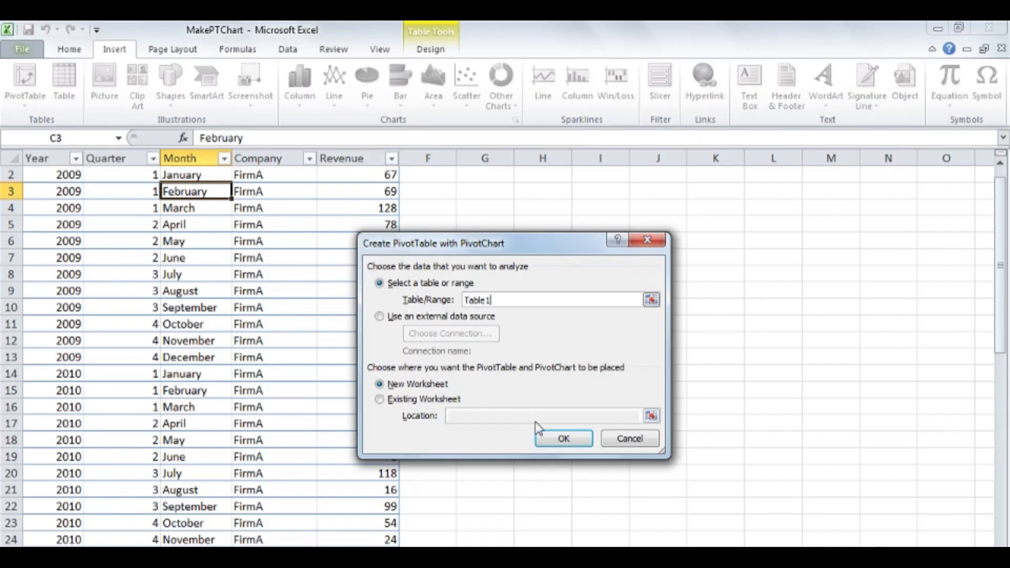
left_click(567, 439)
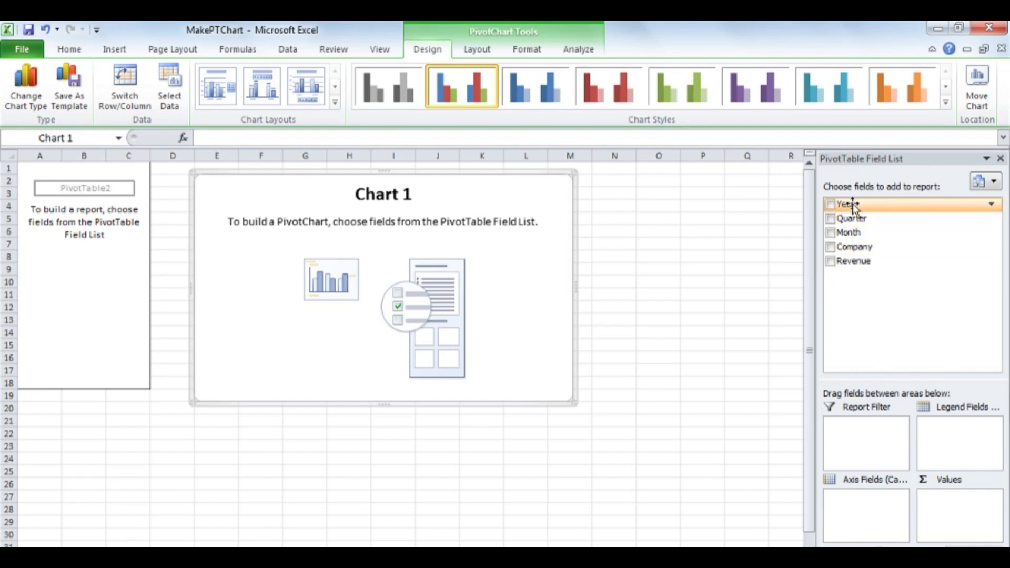
left_click_drag(847, 204, 963, 444)
left_click_drag(870, 268, 958, 514)
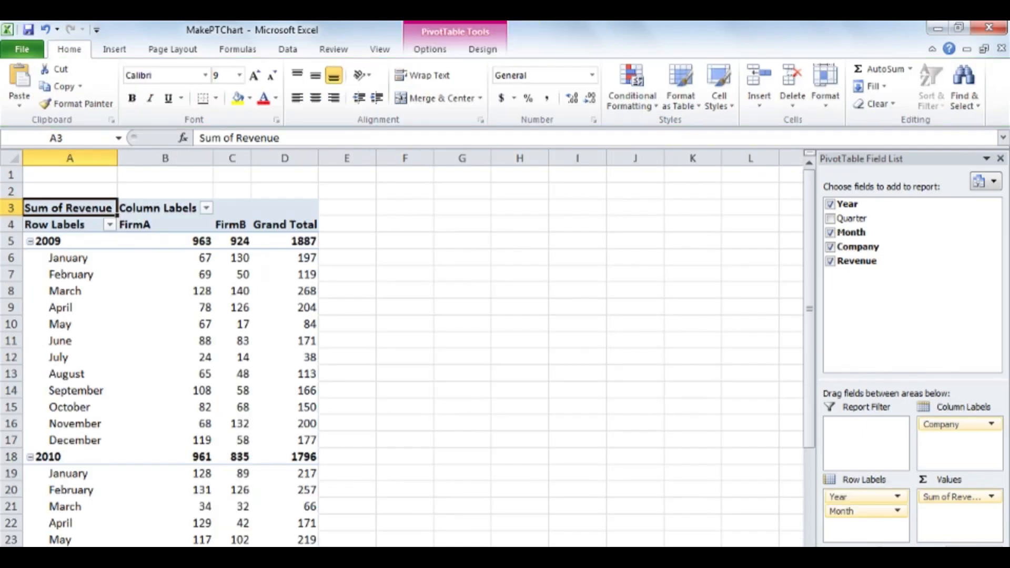
Insert a 2-D clustered column PivotChart from the monthly revenue PivotTable and remove Month from its axis fields
left_click(202, 308)
mouse_move(203, 308)
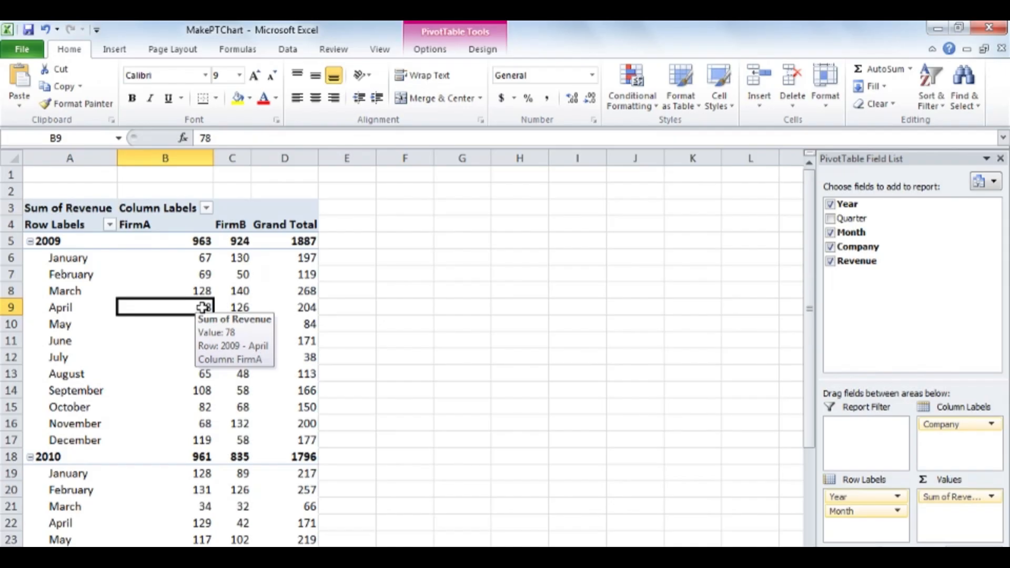
left_click(121, 52)
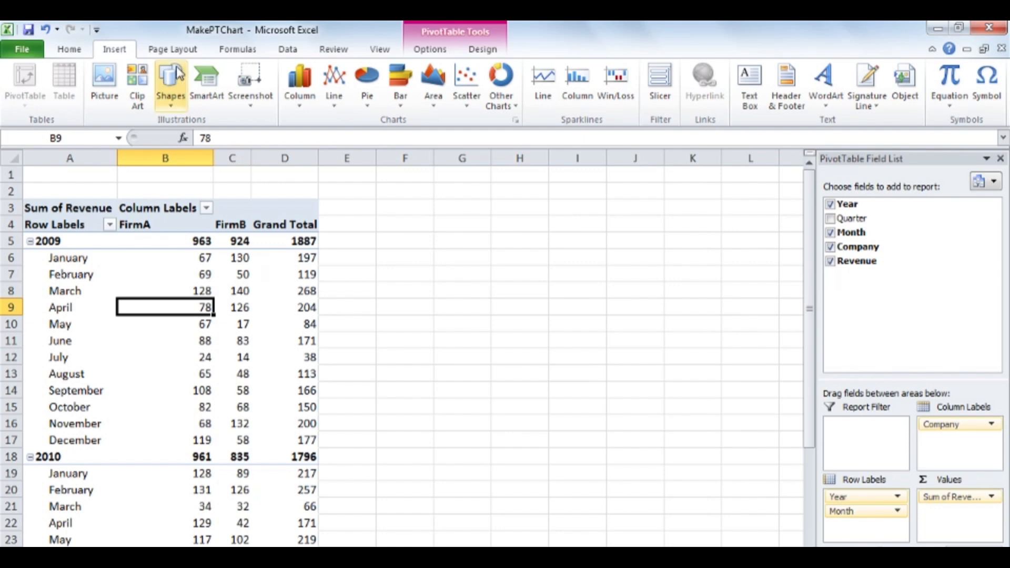
left_click(300, 92)
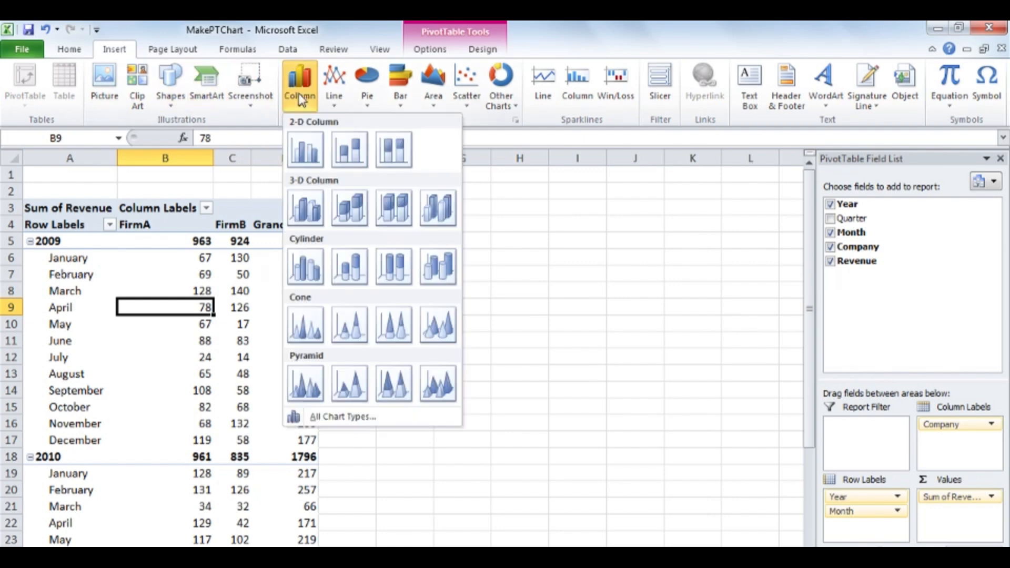
left_click(304, 148)
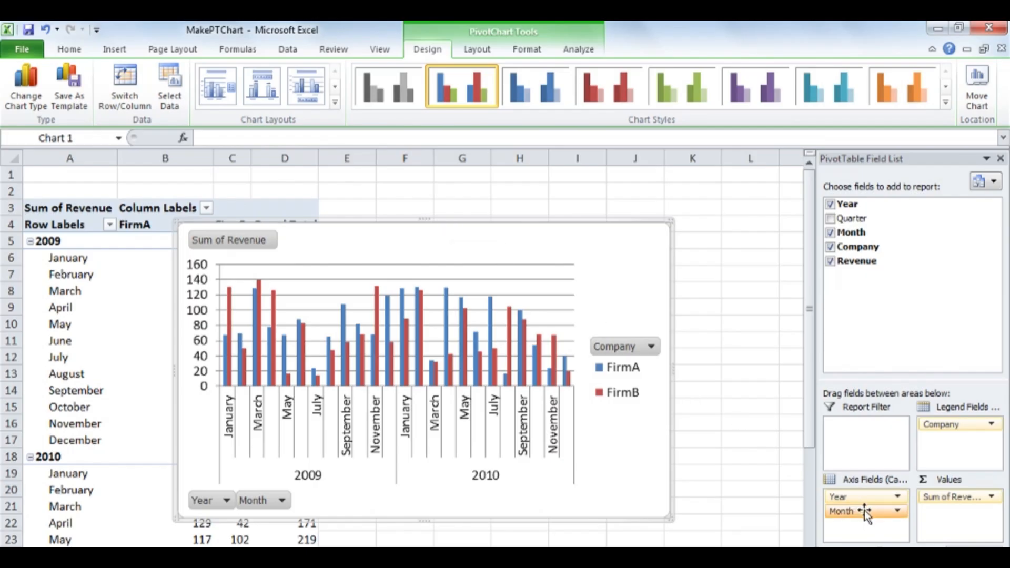
left_click_drag(866, 513, 881, 332)
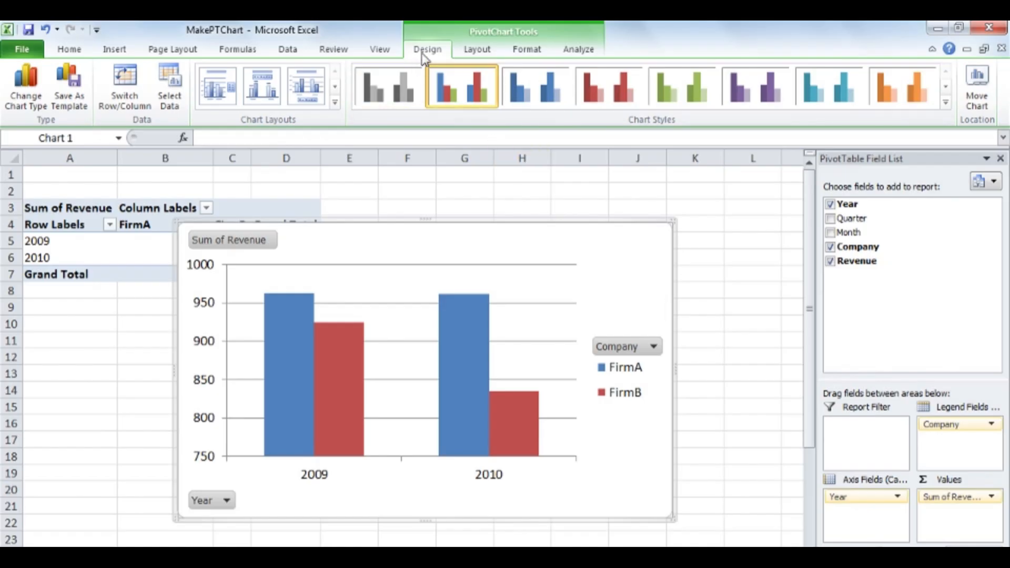
Move the yearly revenue PivotChart to a new sheet named Chart1
left_click(972, 99)
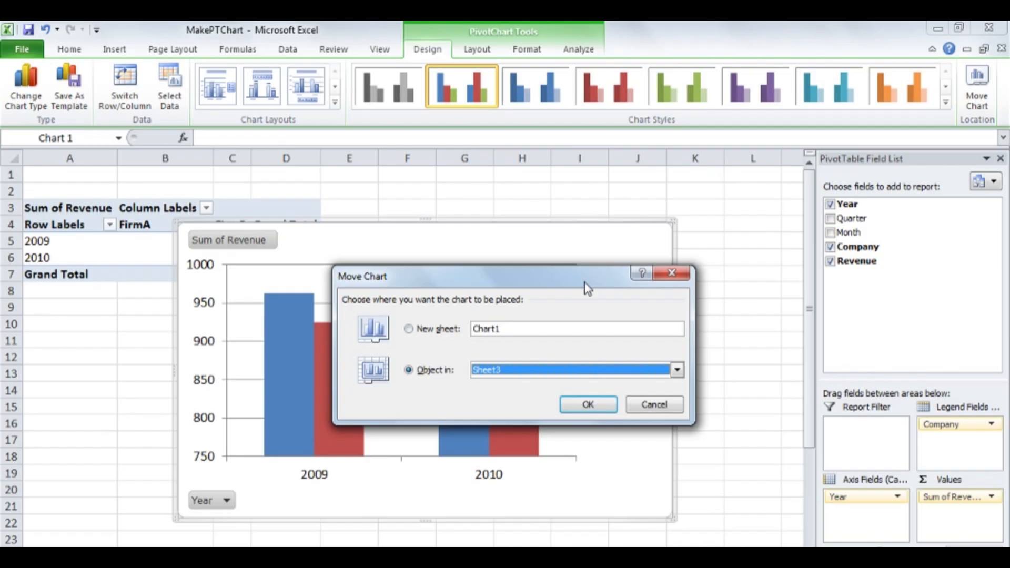
left_click(408, 328)
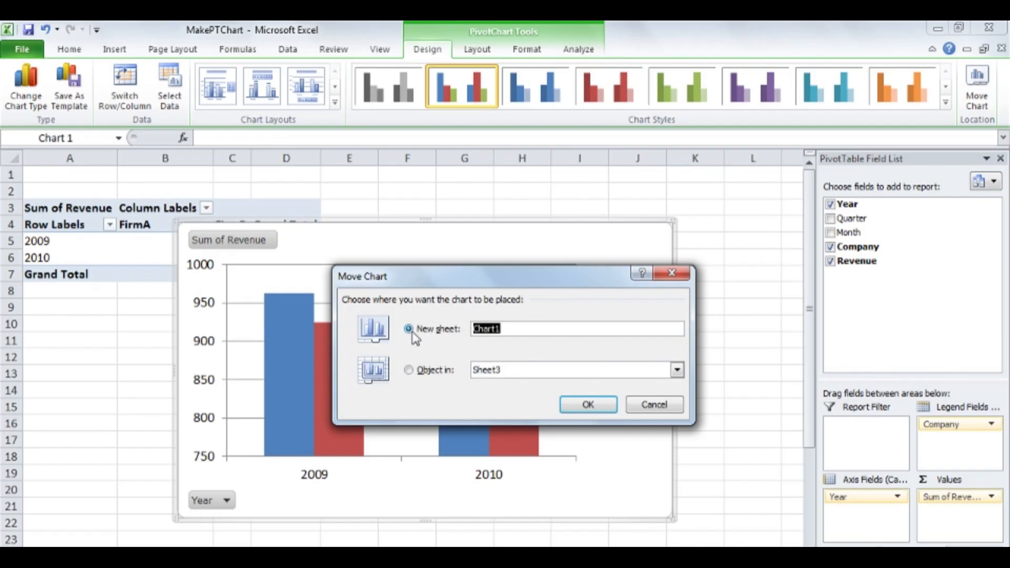
left_click(515, 329)
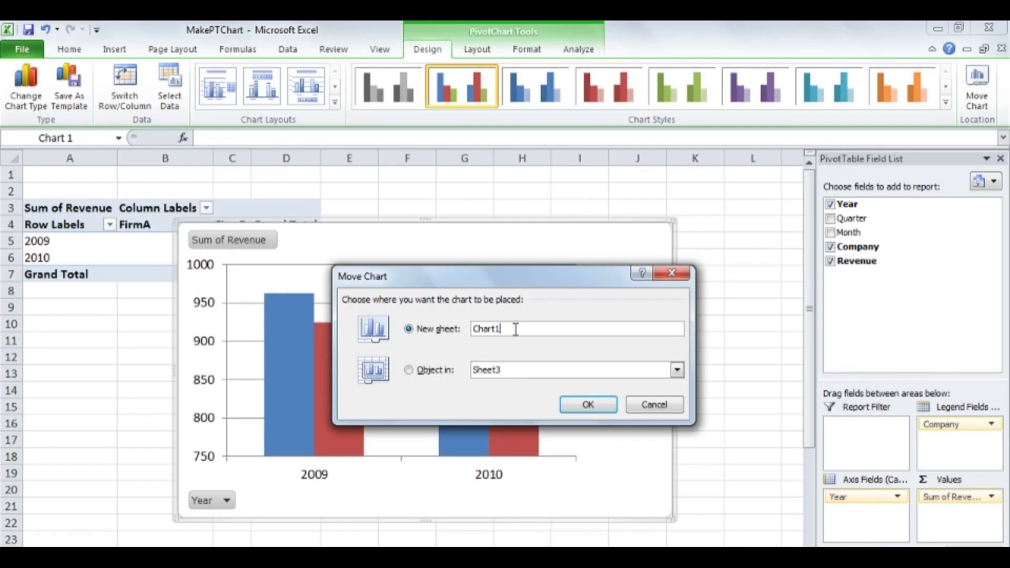
left_click(588, 404)
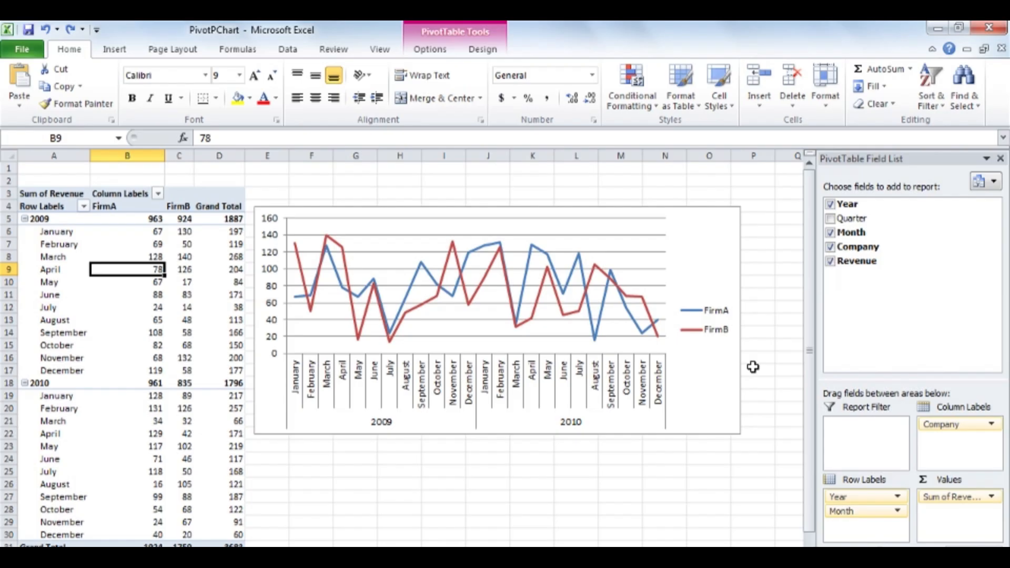
Remove Company from the PivotTable's column labels and move Year from the row labels to the column labels
left_click_drag(939, 424, 919, 352)
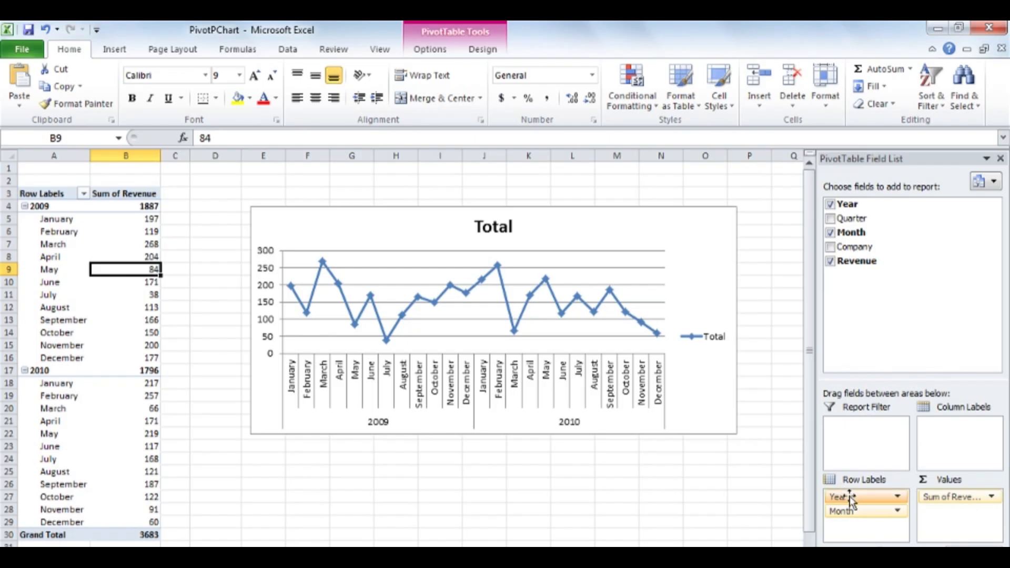
left_click_drag(851, 498, 943, 441)
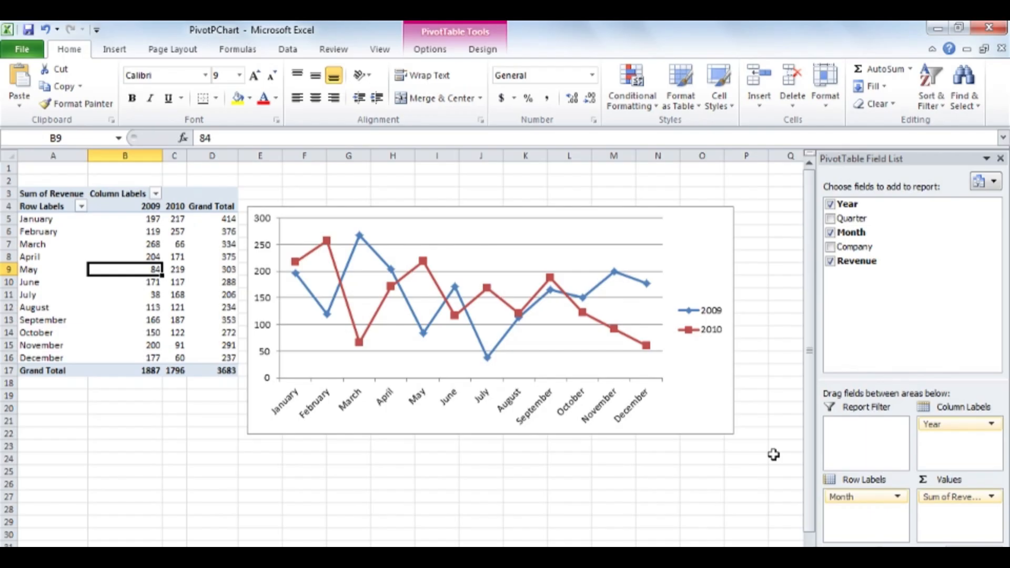
Move the PivotChart's Year field back to the axis fields above Month and add Company as the legend field
left_click(711, 399)
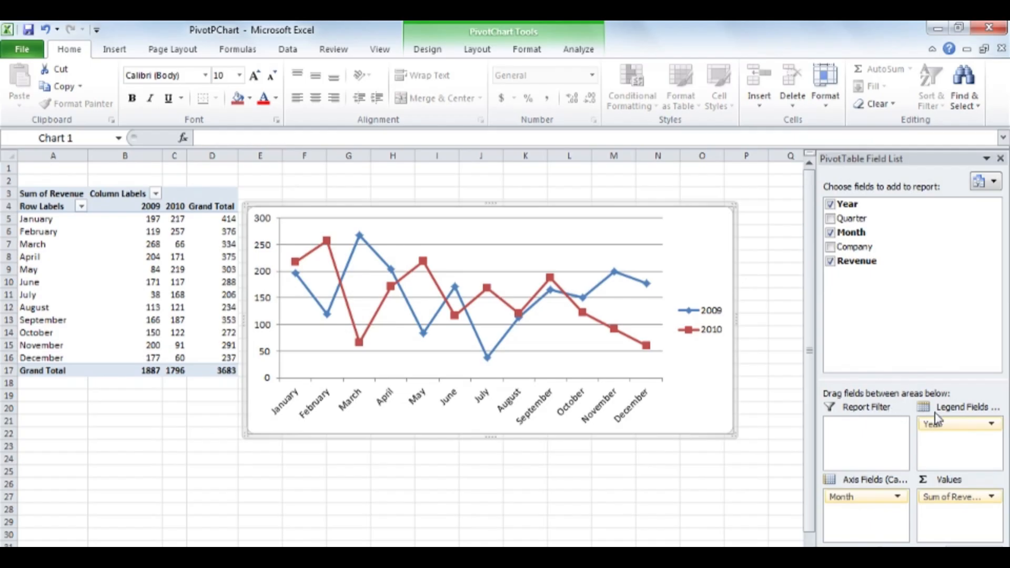
left_click_drag(950, 426, 883, 496)
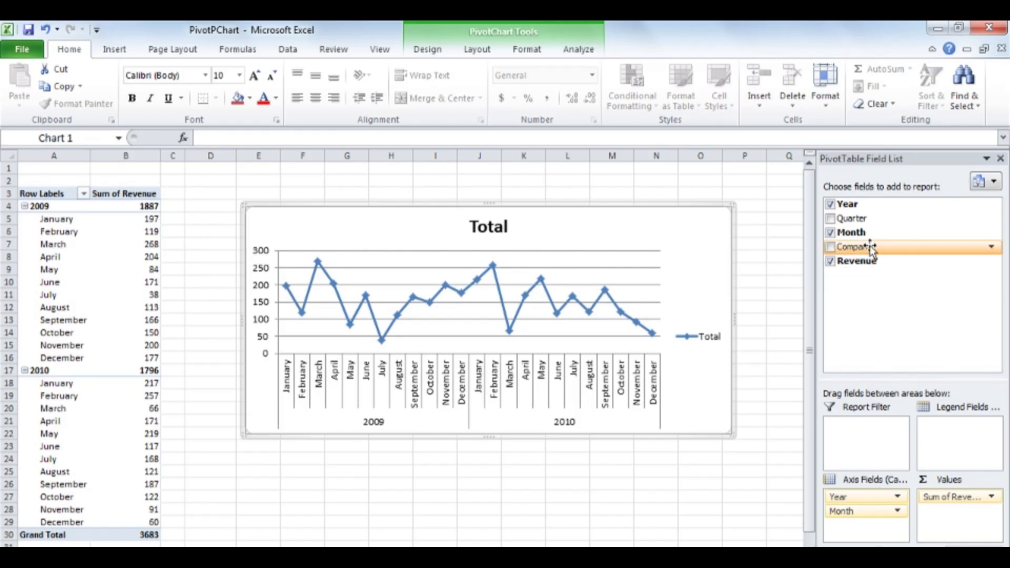
left_click_drag(870, 247, 955, 429)
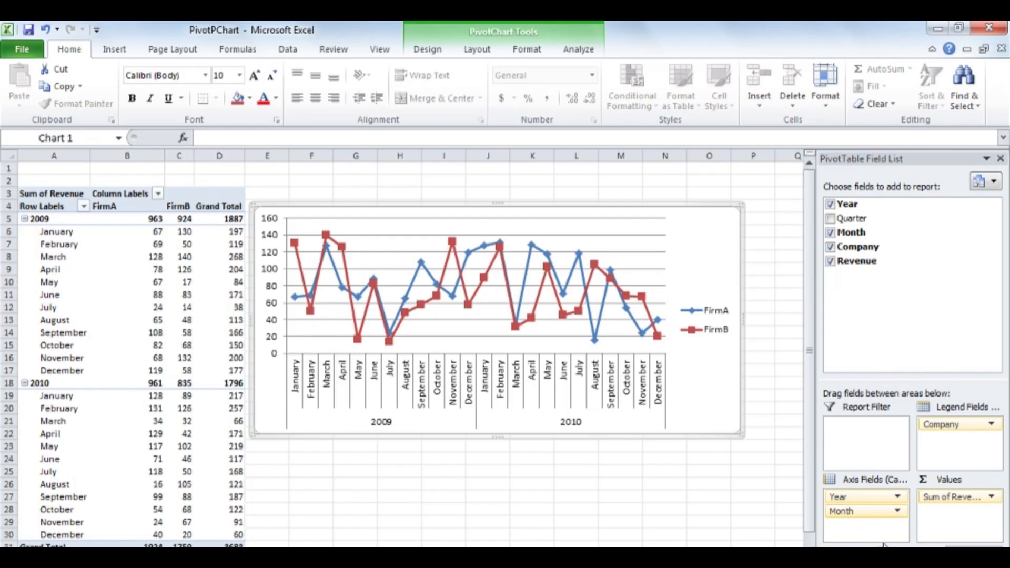
Remove Company from the PivotChart's legend fields and move Year from the axis fields to the legend fields
left_click_drag(942, 424, 896, 356)
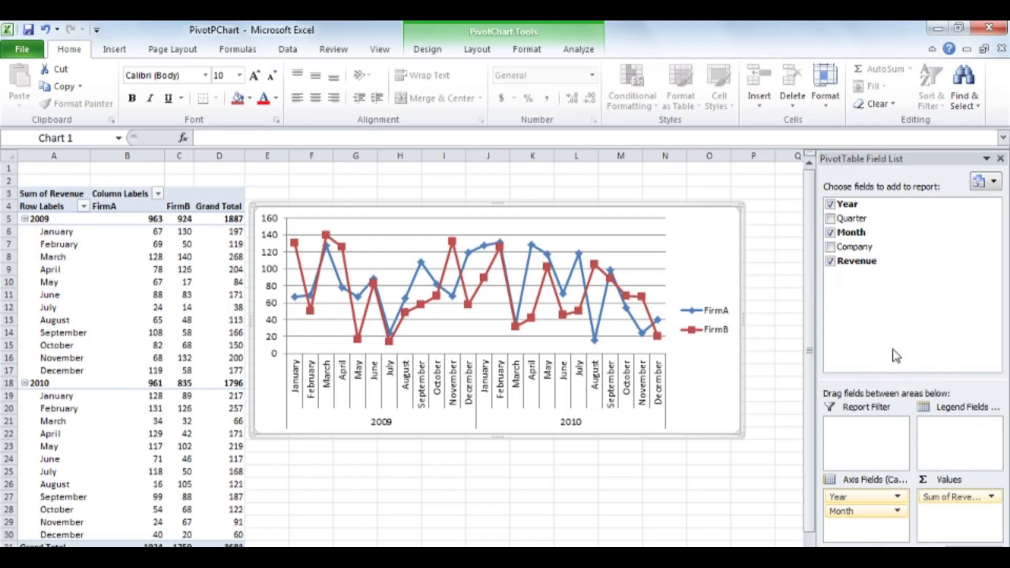
left_click_drag(874, 497, 949, 455)
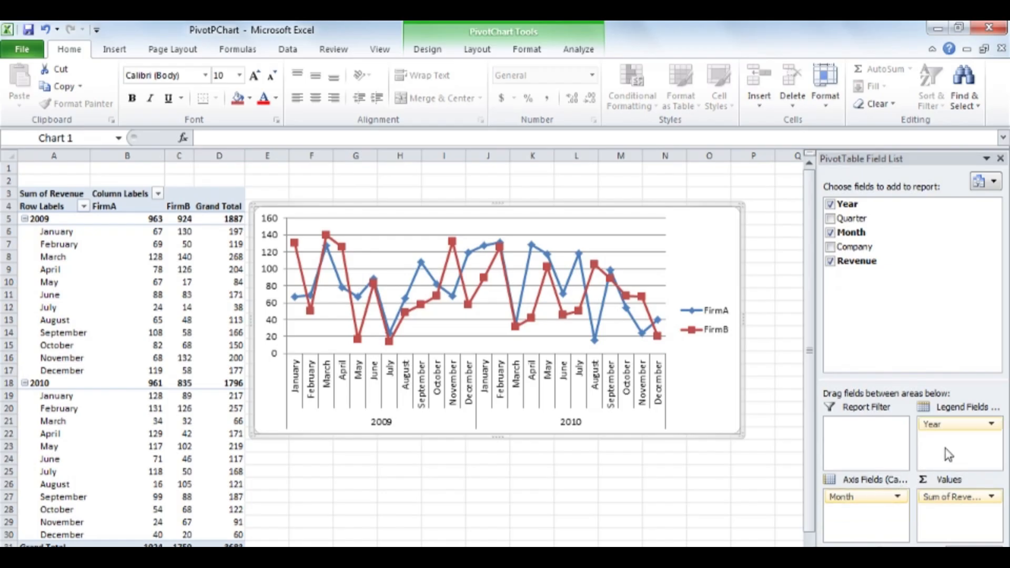
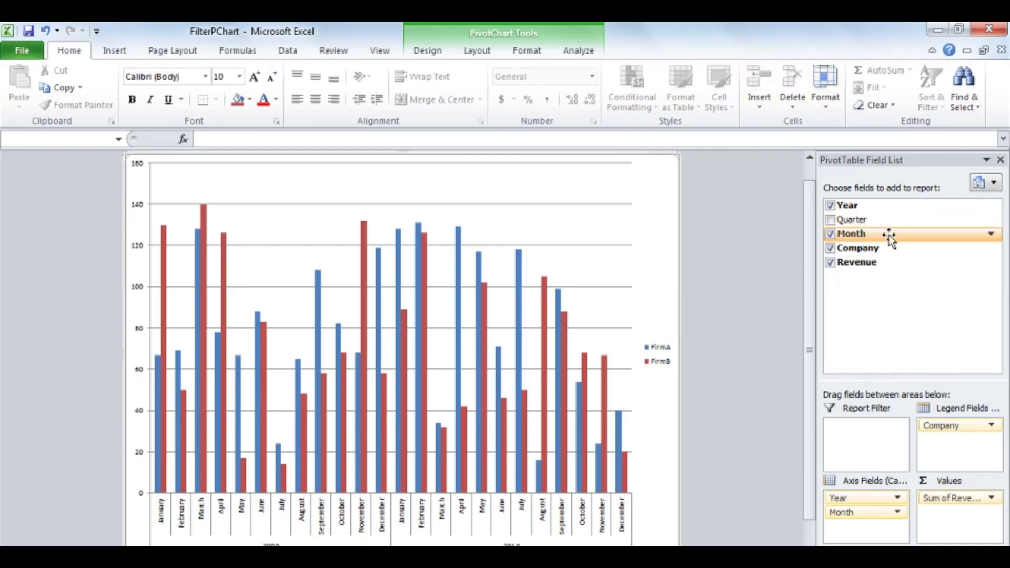
Filter the PivotChart's Month field to show only January, April, July and November
left_click(991, 234)
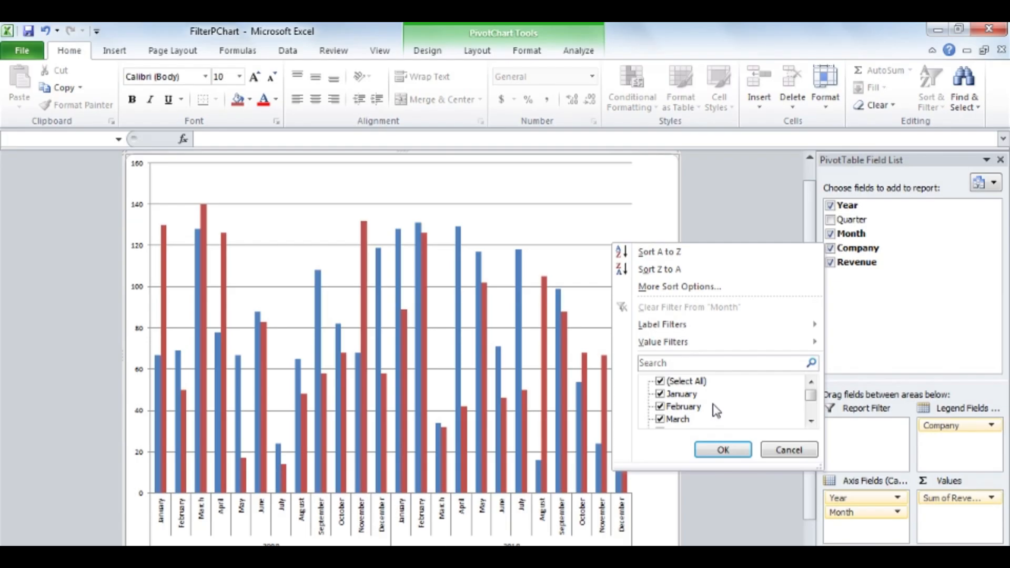
left_click(662, 383)
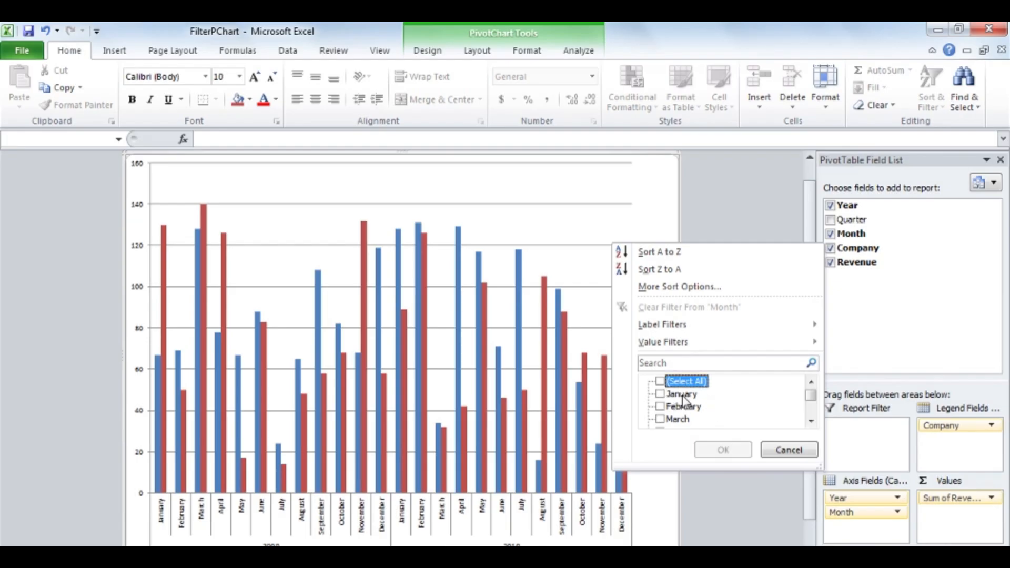
left_click(683, 396)
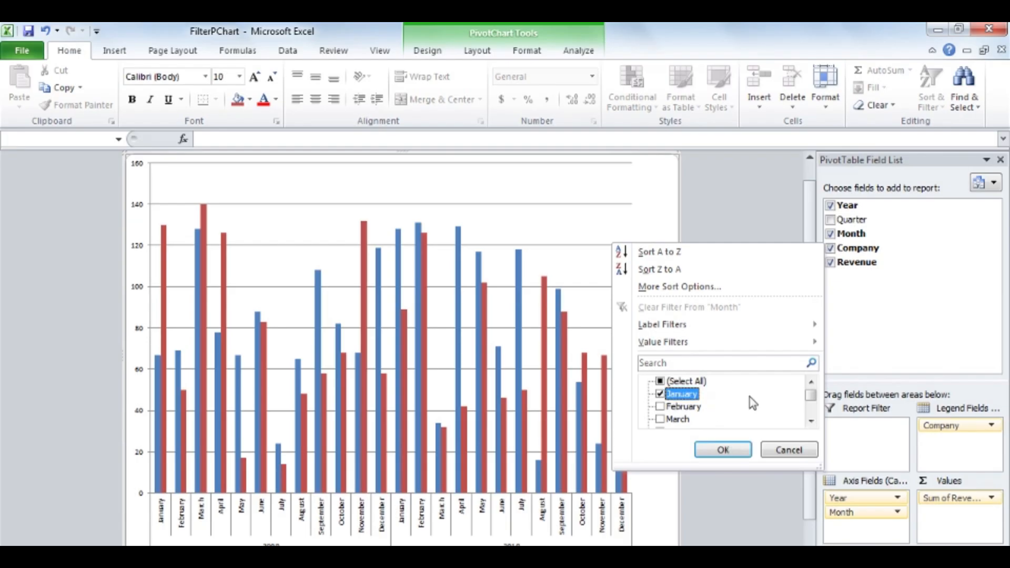
left_click(811, 421)
left_click(810, 421)
left_click(661, 407)
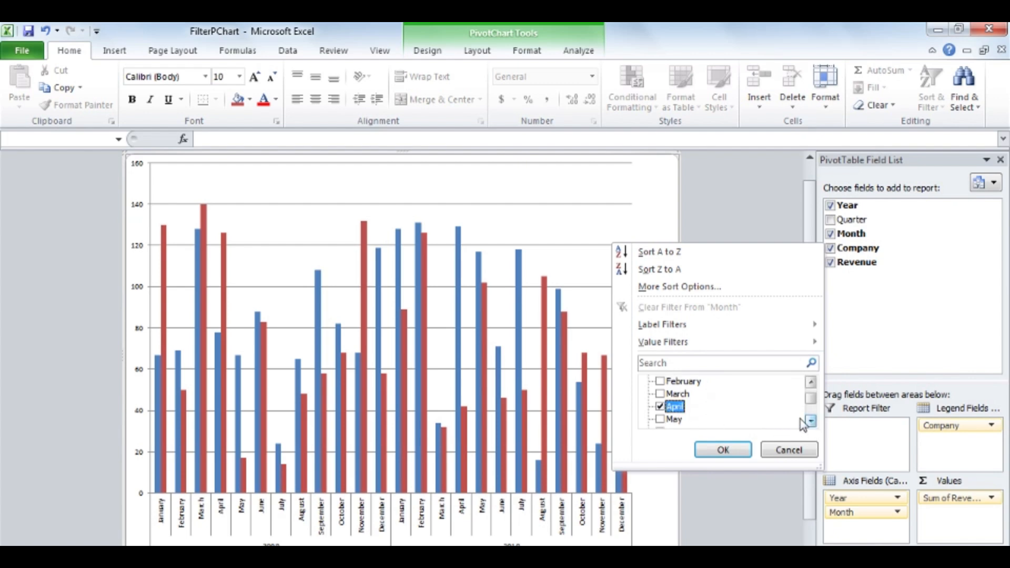
left_click(811, 421)
left_click(810, 421)
left_click(811, 421)
left_click(660, 406)
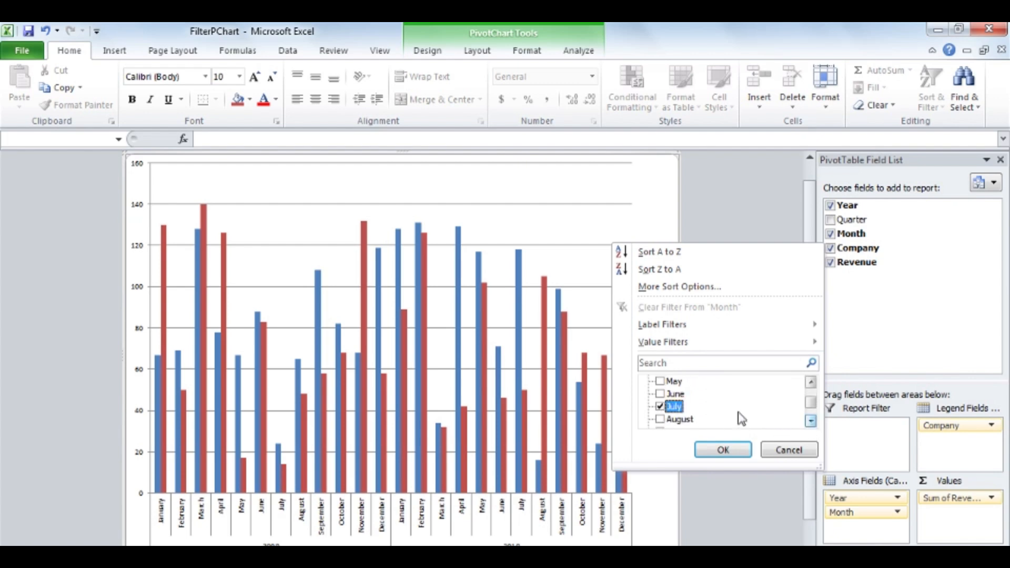
left_click(811, 421)
left_click(811, 420)
left_click(811, 421)
left_click(811, 421)
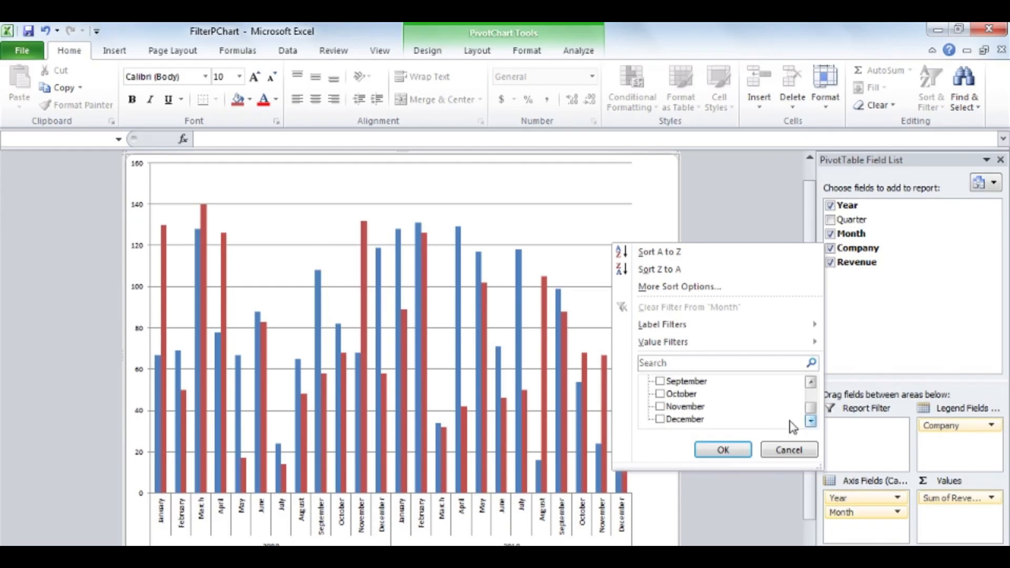
left_click(661, 407)
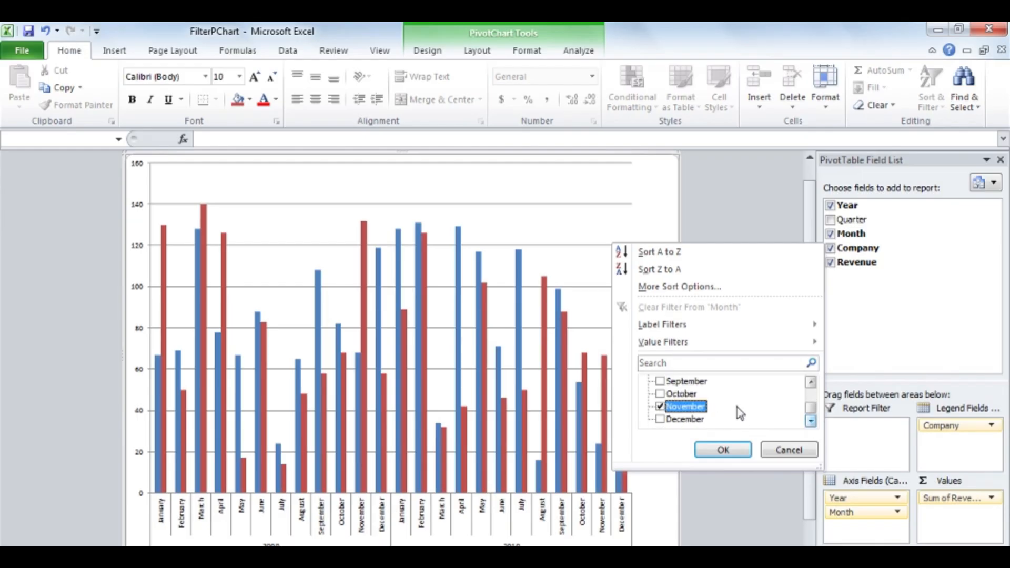
left_click(723, 450)
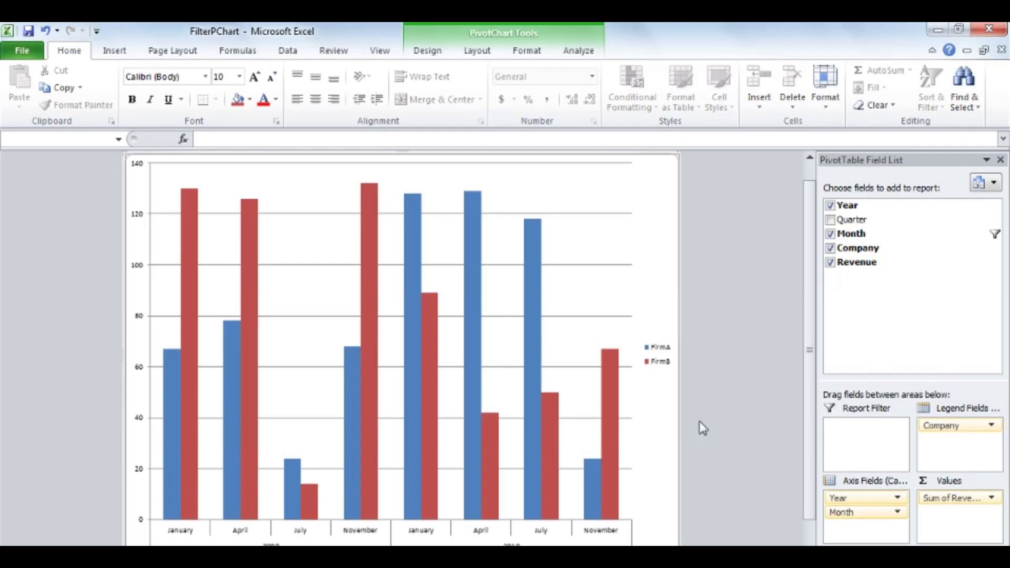
Clear the Month filter and replace Month with Quarter below Year in the PivotChart's axis fields
left_click(991, 236)
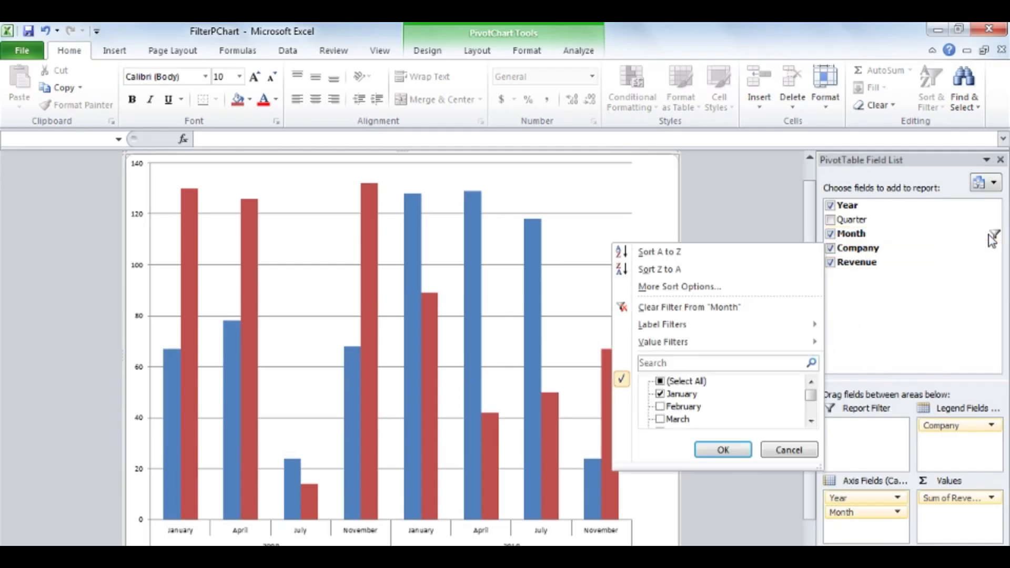
left_click(770, 311)
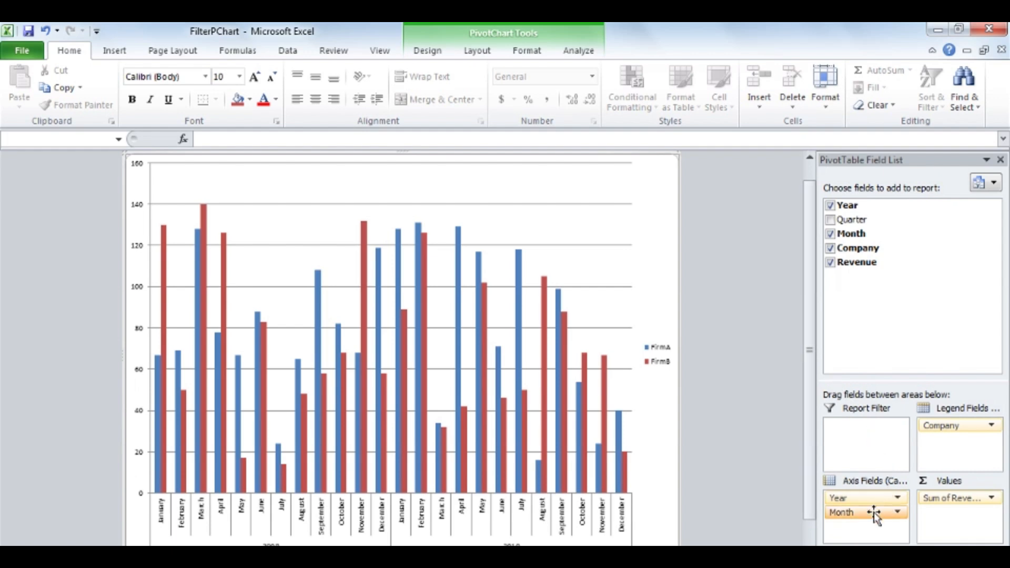
left_click_drag(874, 517, 889, 319)
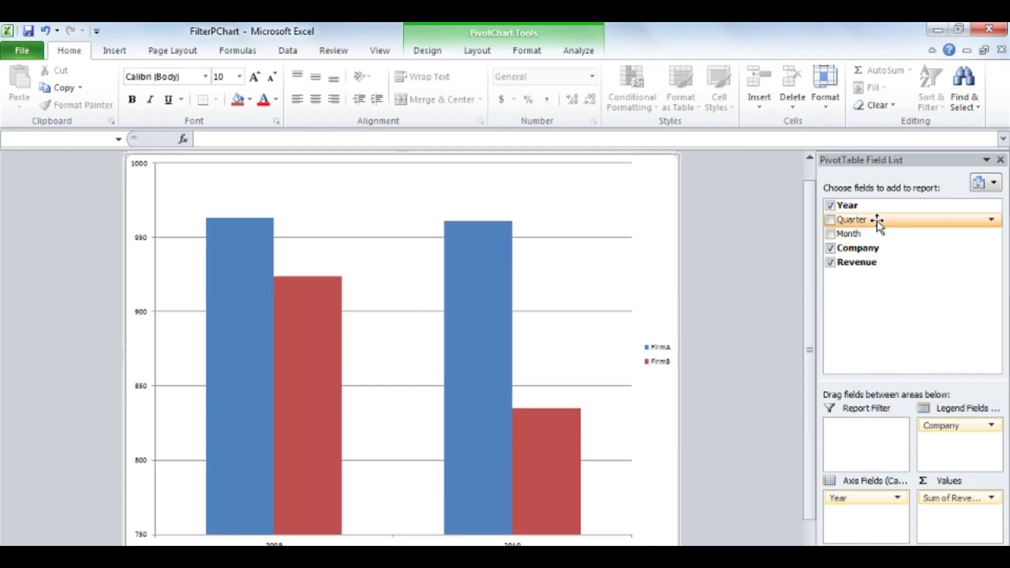
left_click_drag(877, 224, 888, 517)
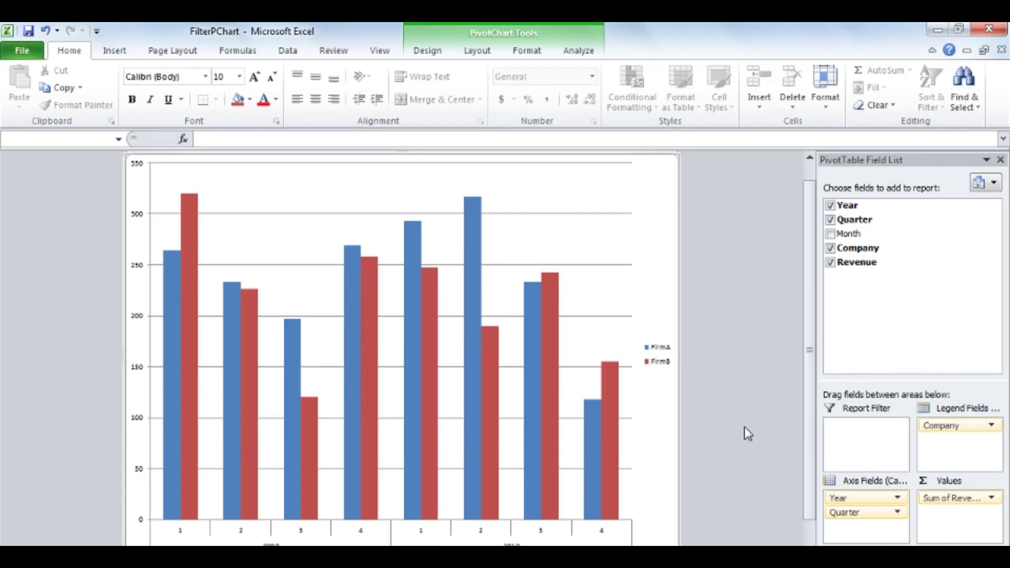
Apply a label filter to the Quarter field that shows only quarters greater than 2
left_click(991, 220)
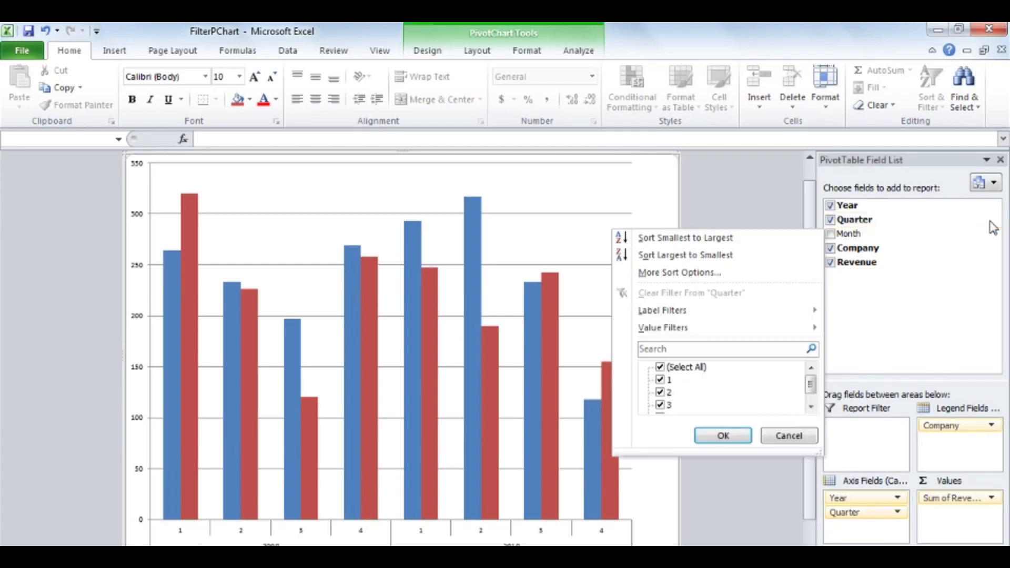
mouse_move(783, 312)
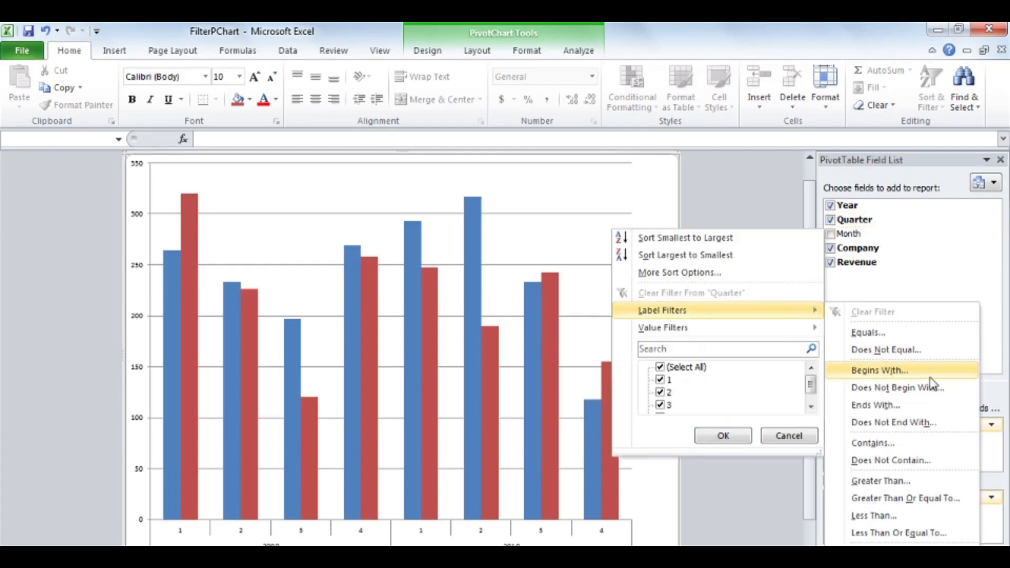
left_click(929, 481)
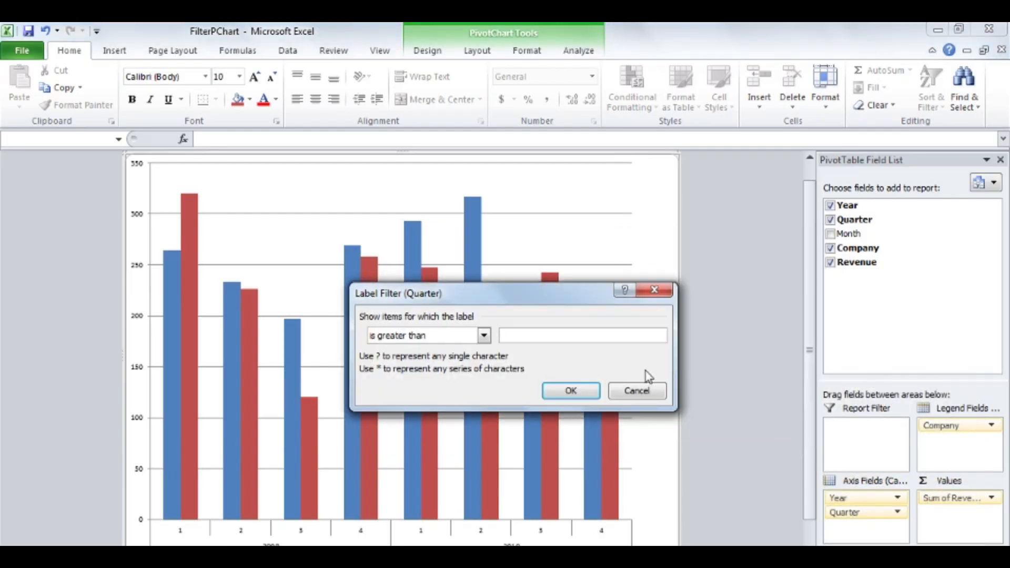
type("2")
left_click(581, 391)
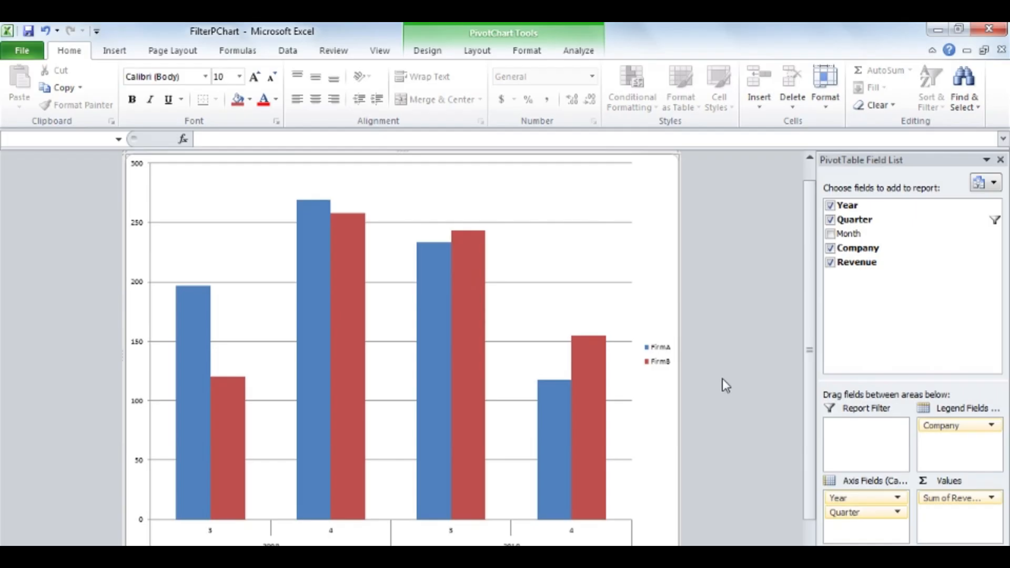
Clear the Quarter filter and replace Quarter with Month below Year in the axis fields
left_click(993, 221)
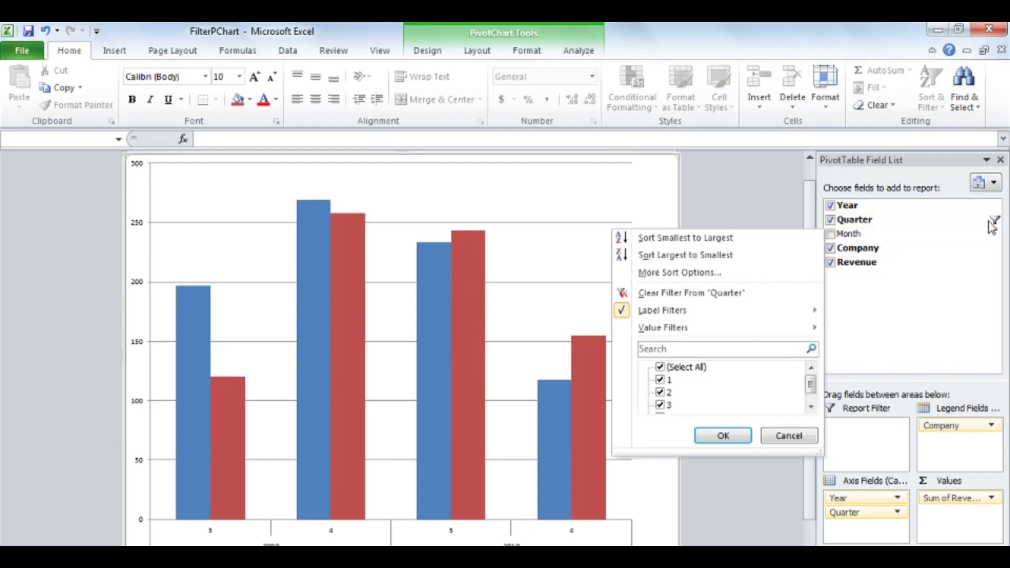
left_click(792, 298)
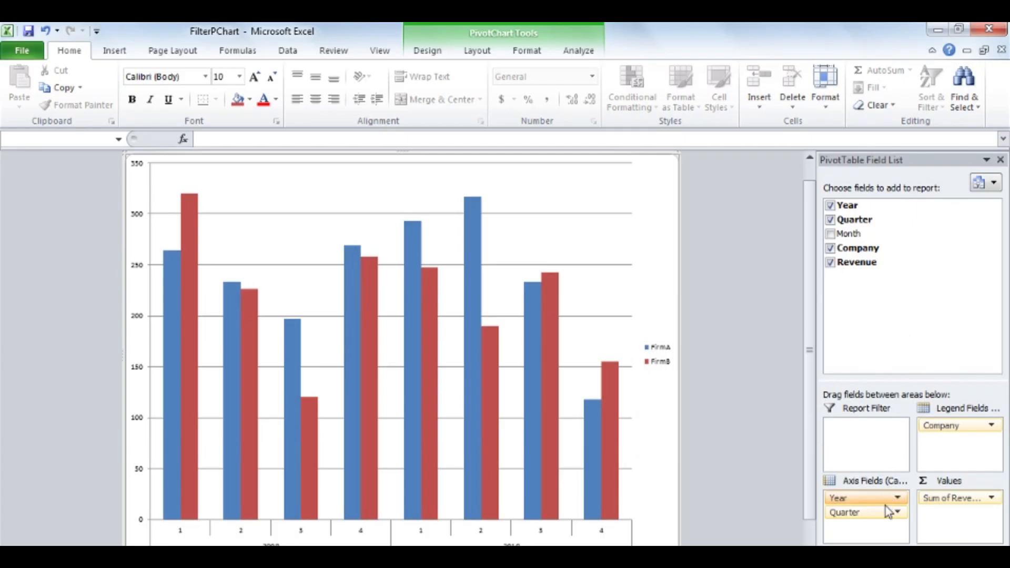
left_click_drag(891, 513, 891, 316)
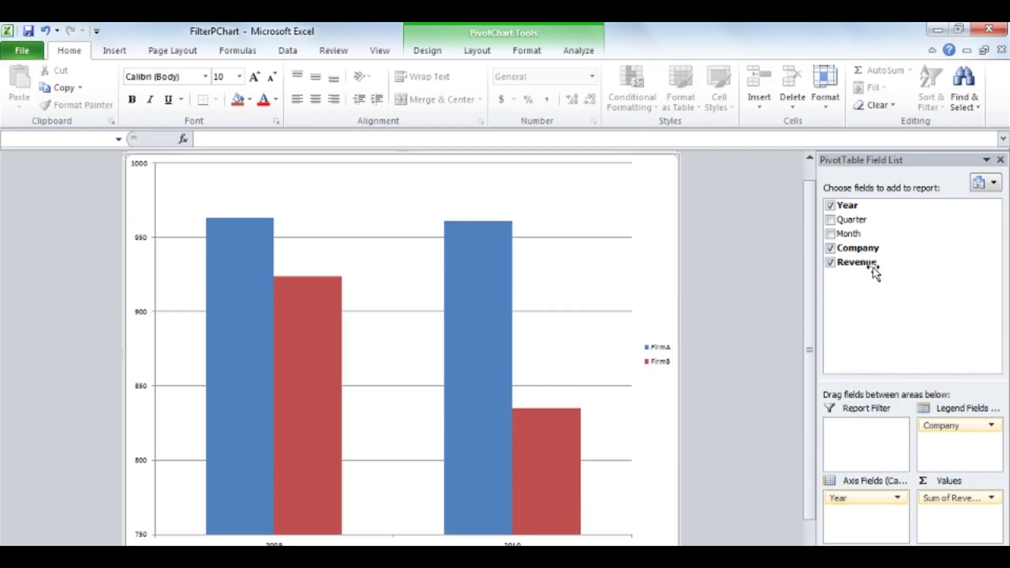
left_click_drag(873, 234, 889, 516)
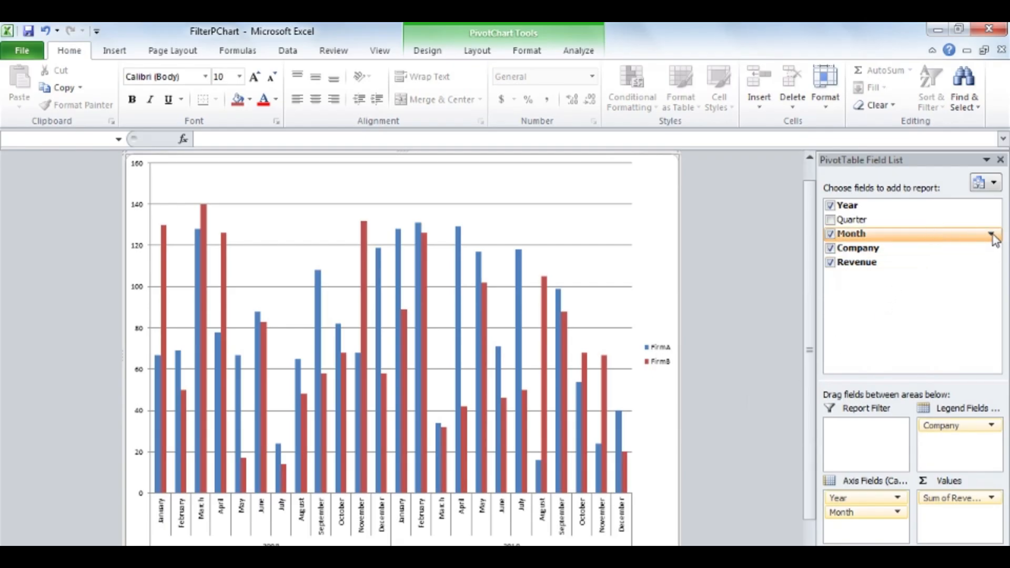
Filter the Month field with the search text "er", keeping all the matching months selected
left_click(991, 234)
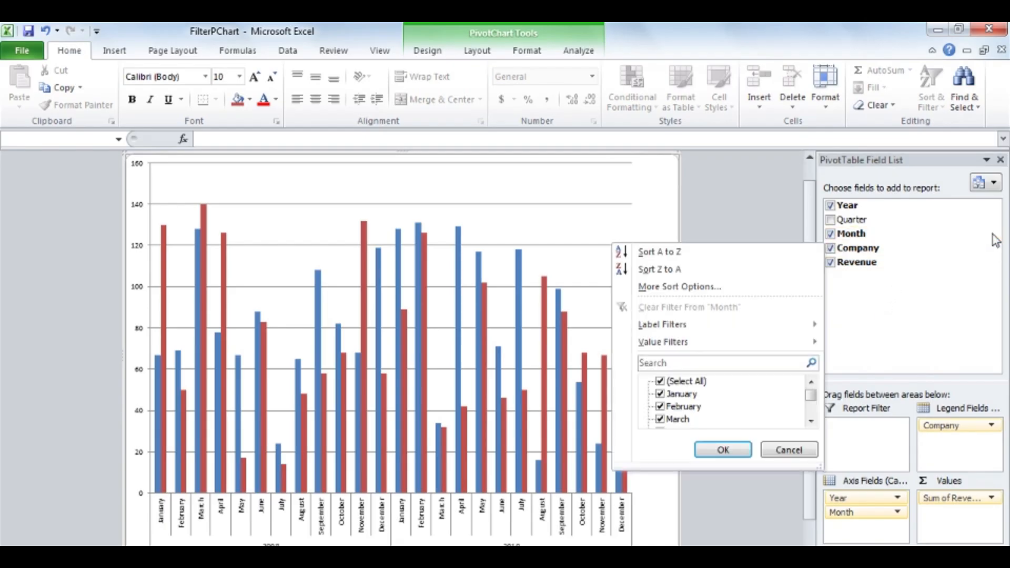
left_click(760, 363)
type("er")
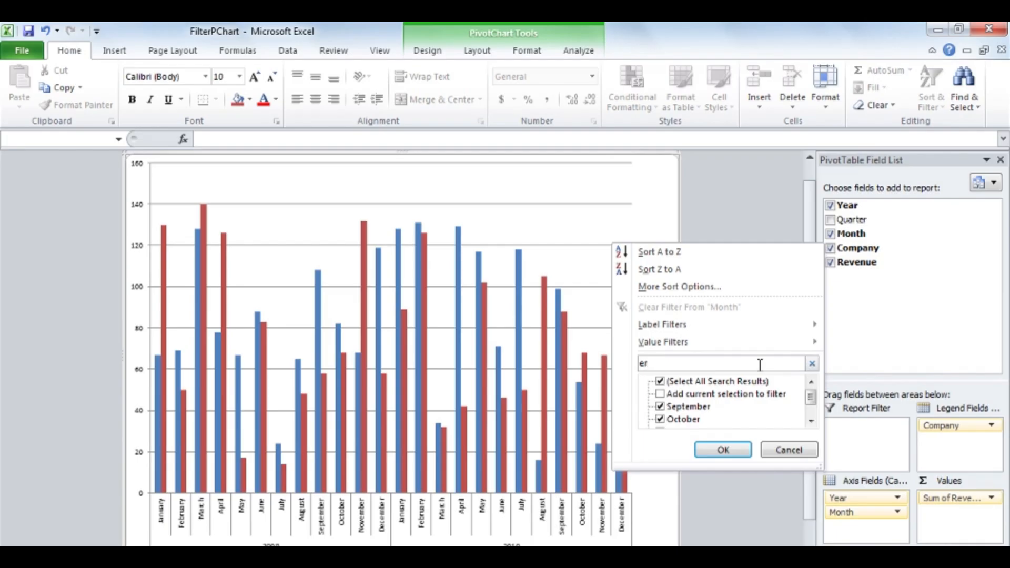
left_click(812, 424)
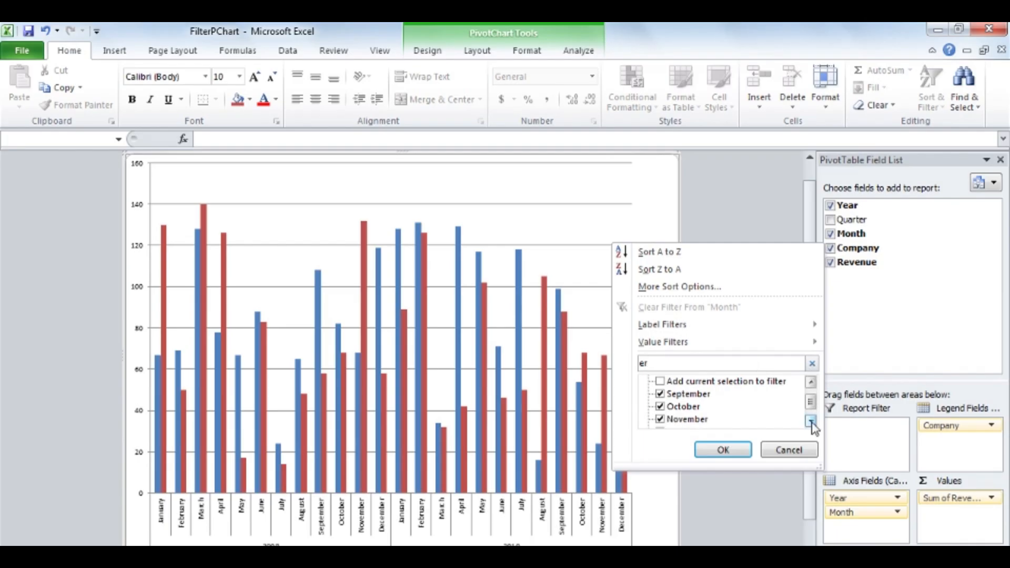
left_click(812, 424)
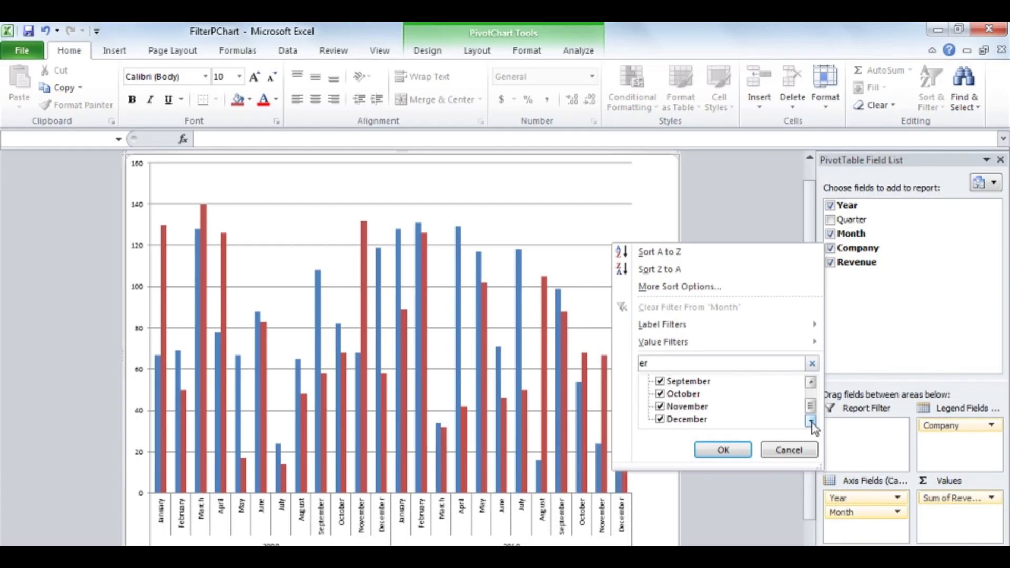
left_click(741, 455)
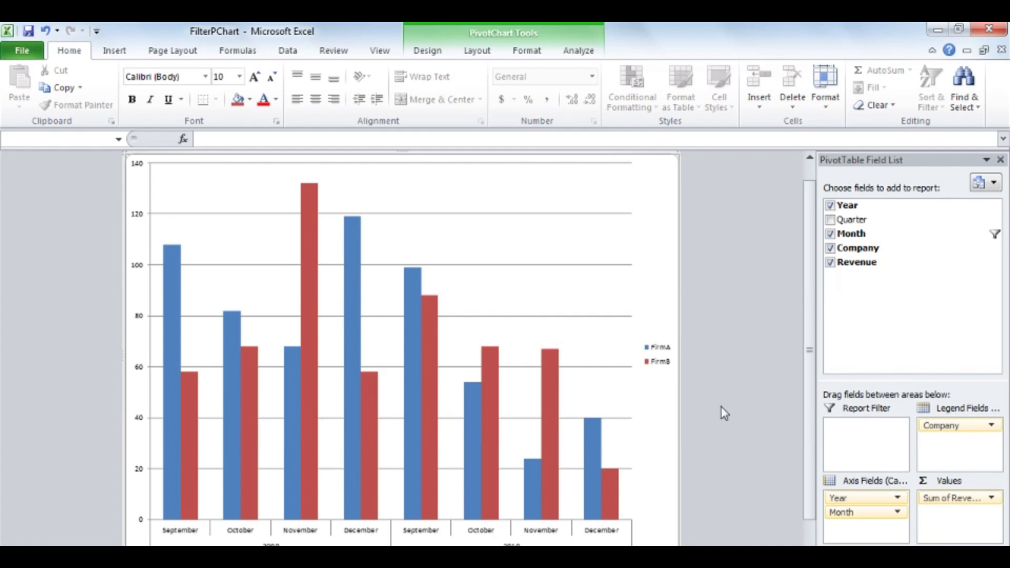
Filter the PivotChart's Year field to show only 2010
left_click(990, 206)
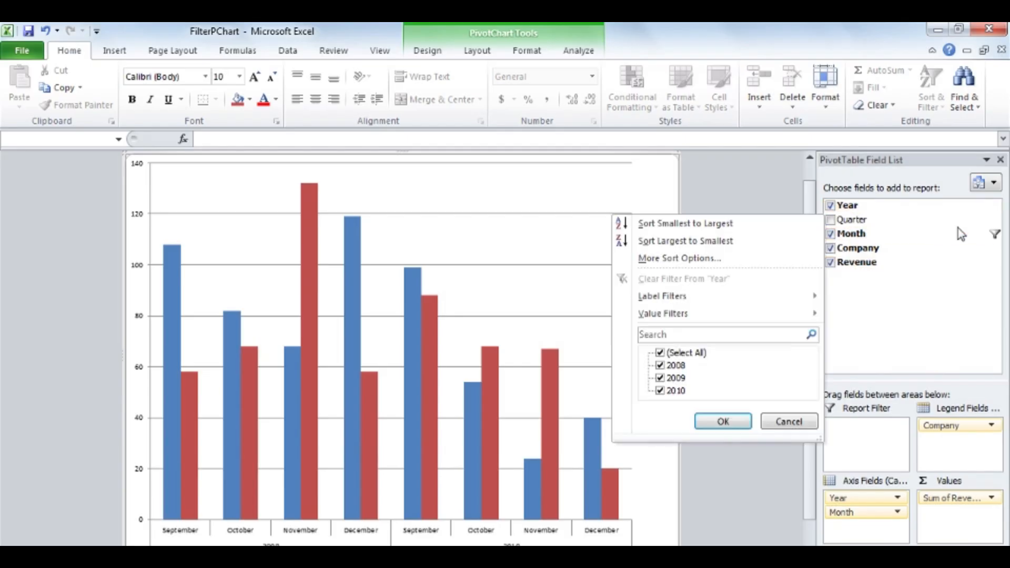
left_click(660, 354)
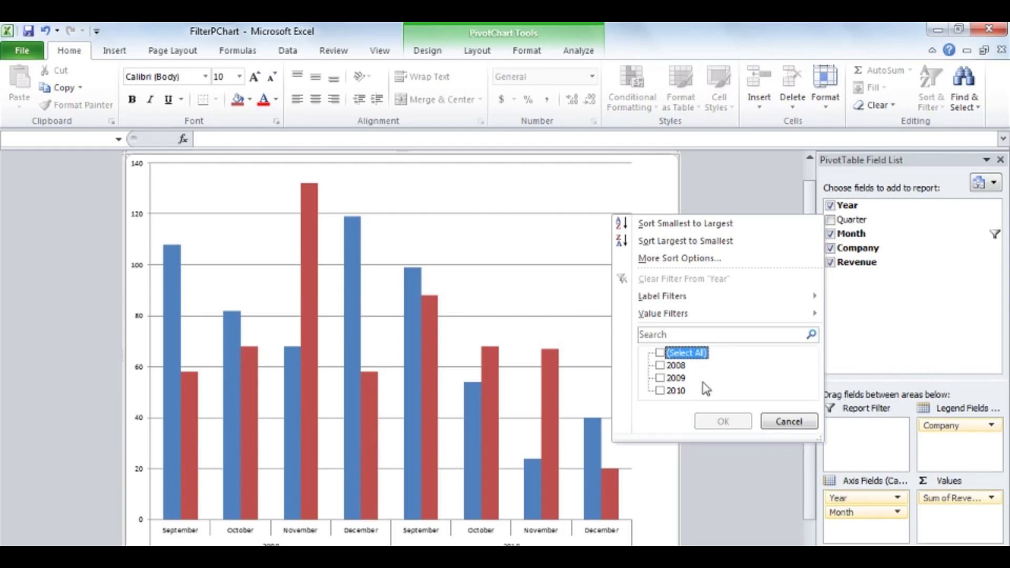
left_click(660, 391)
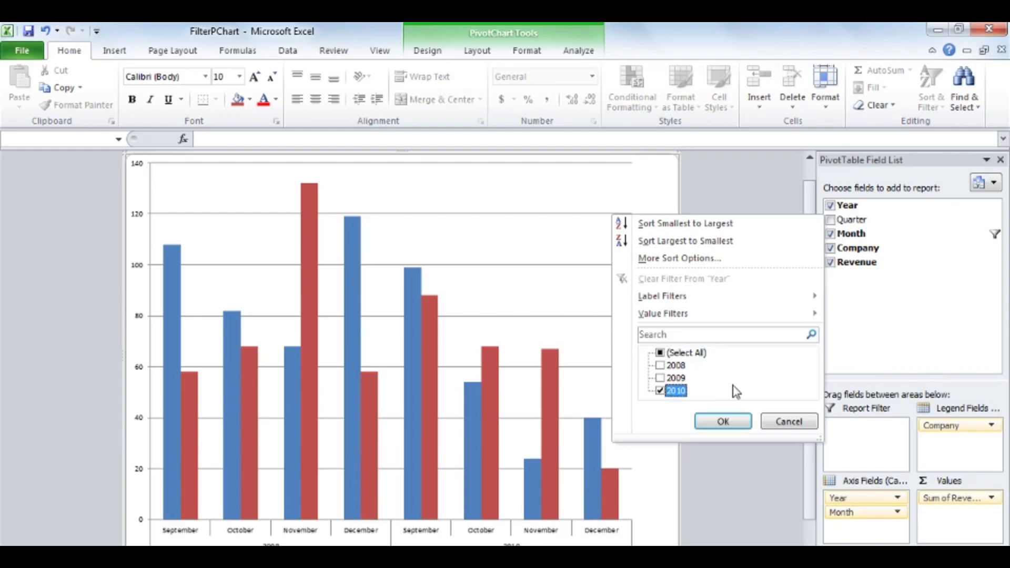
left_click(732, 425)
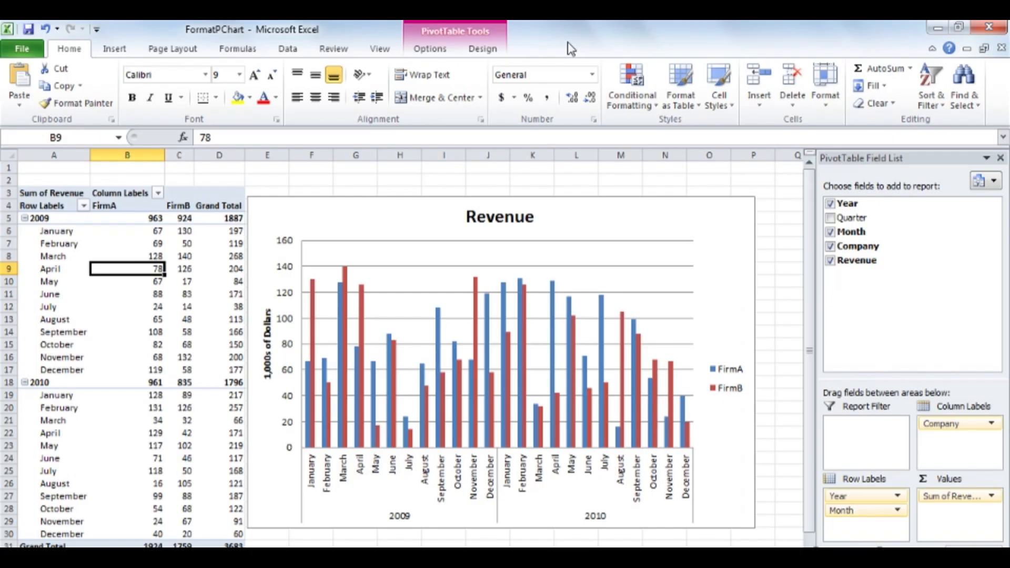
Apply the multicolour chart style with a black background to the Revenue PivotChart in the FormatPChart workbook
left_click(739, 231)
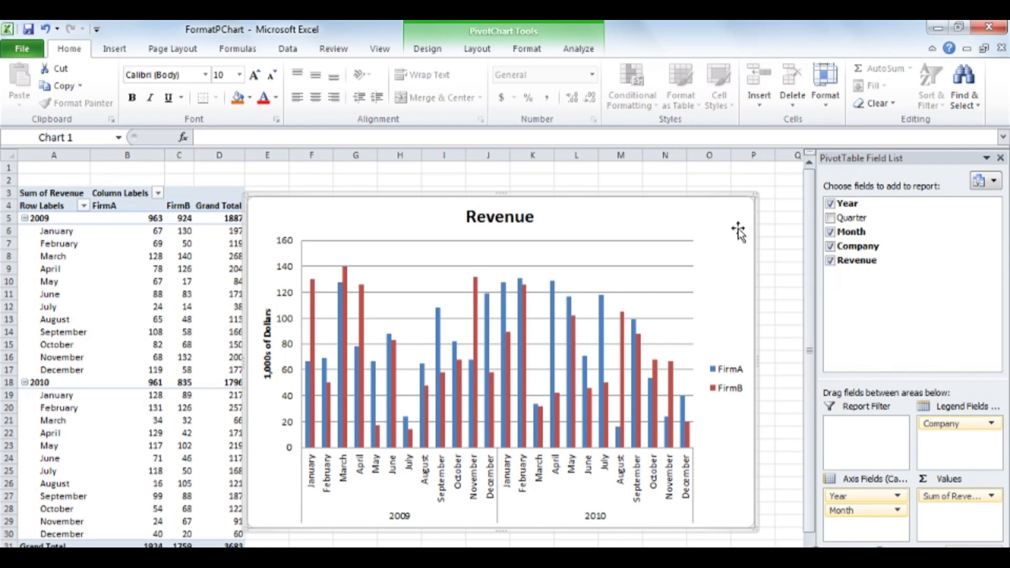
left_click(435, 52)
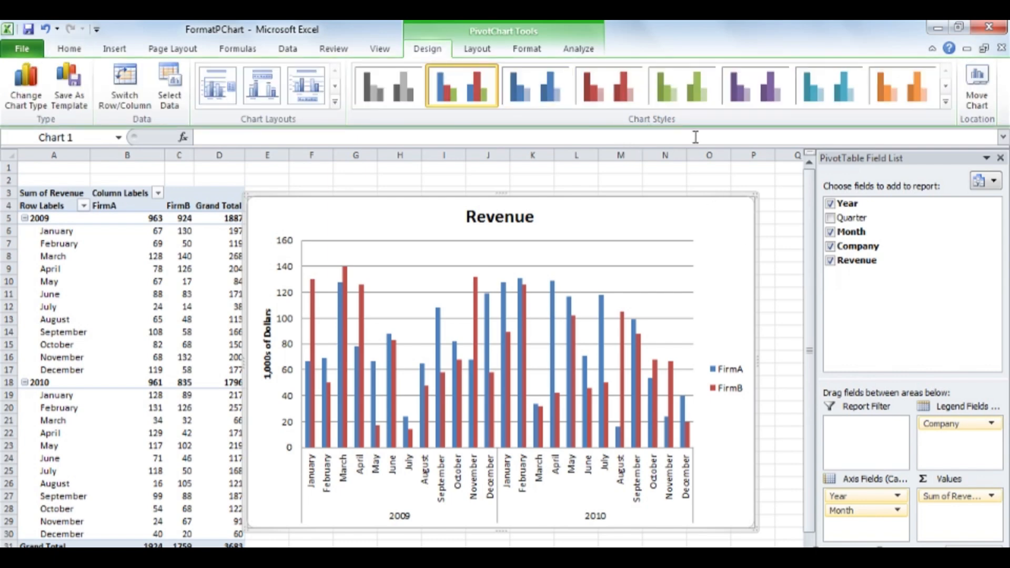
left_click(946, 101)
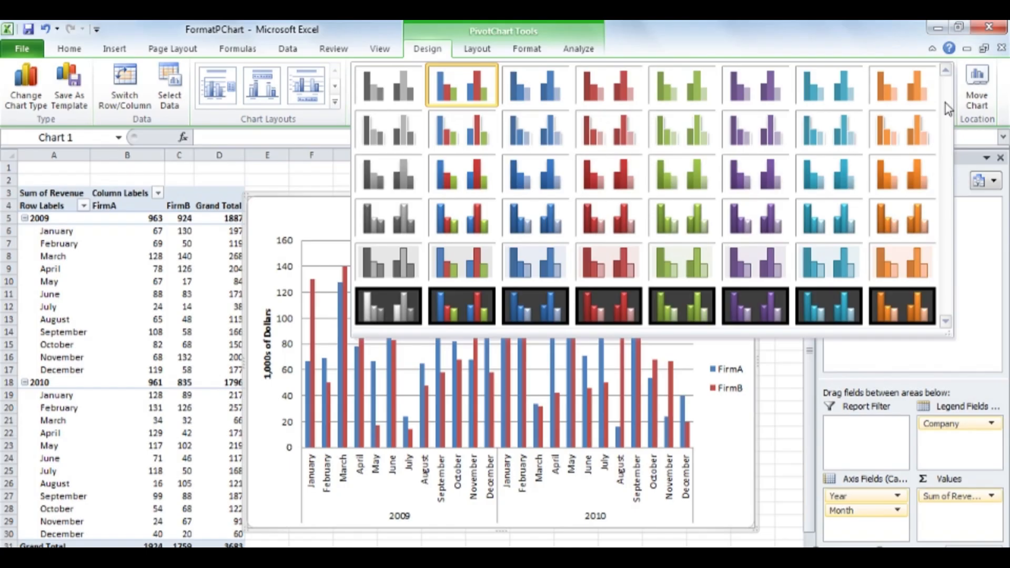
left_click(485, 309)
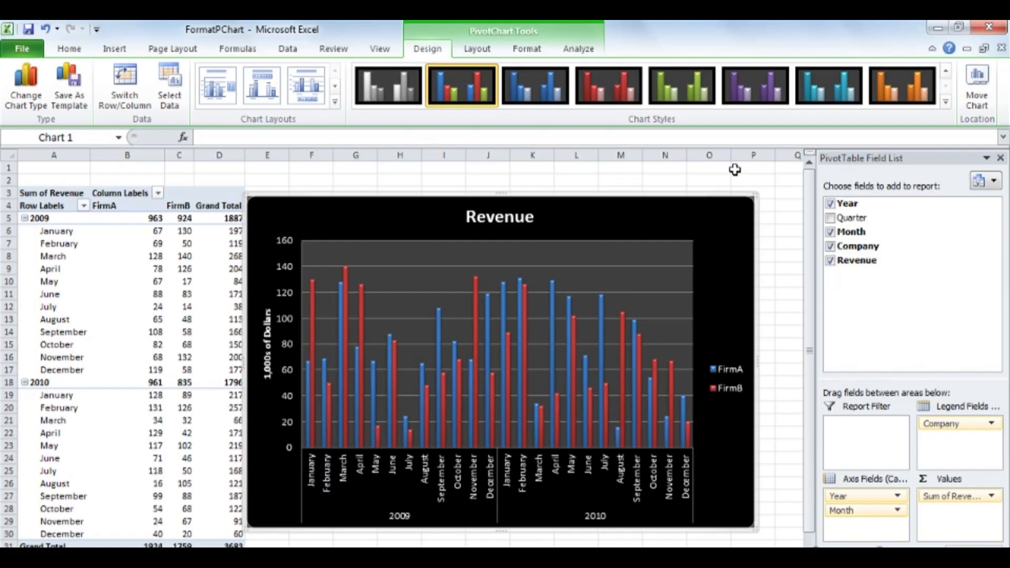
Apply the white-filled WordArt style from the gallery's first row to the Revenue chart title
left_click(536, 223)
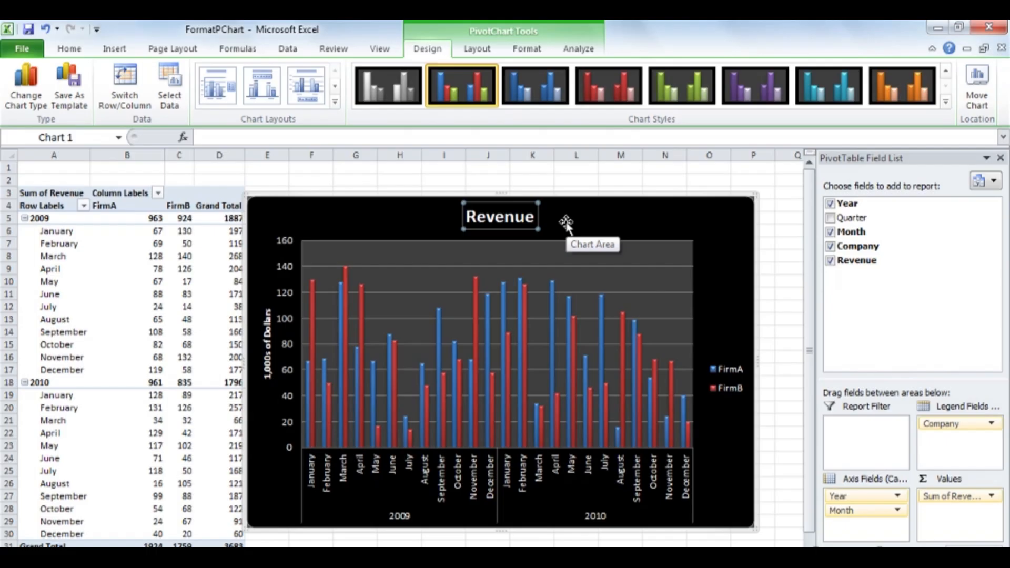
left_click(542, 49)
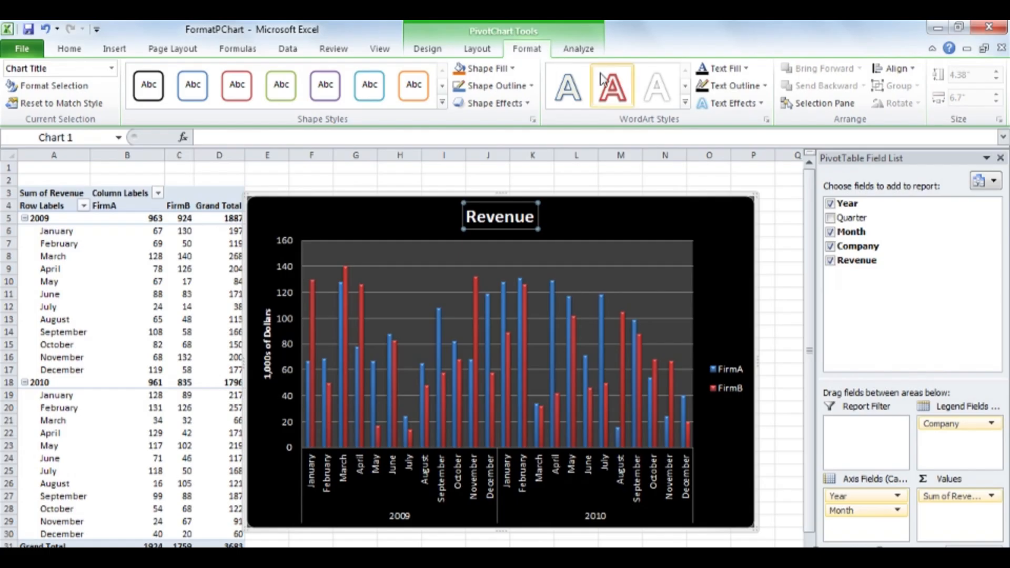
left_click(686, 103)
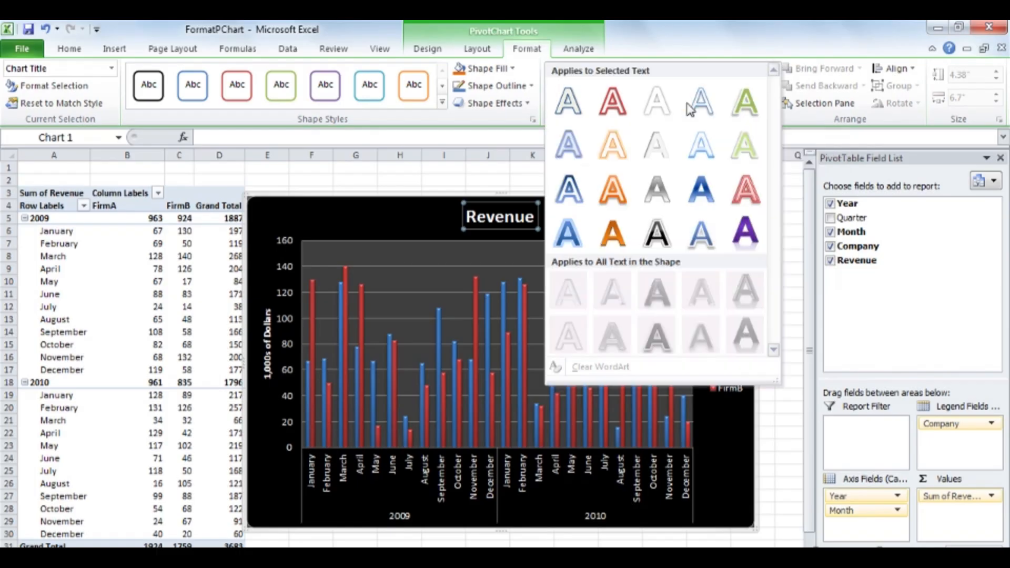
left_click(659, 108)
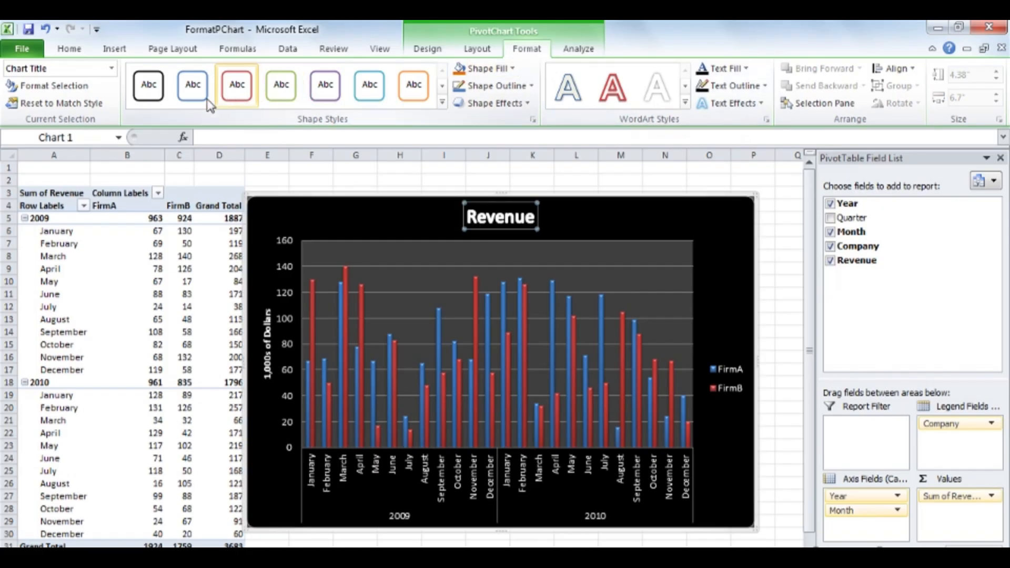
Apply the Colored Outline - Red, Accent 2 shape style to the PivotChart's chart area
left_click(112, 72)
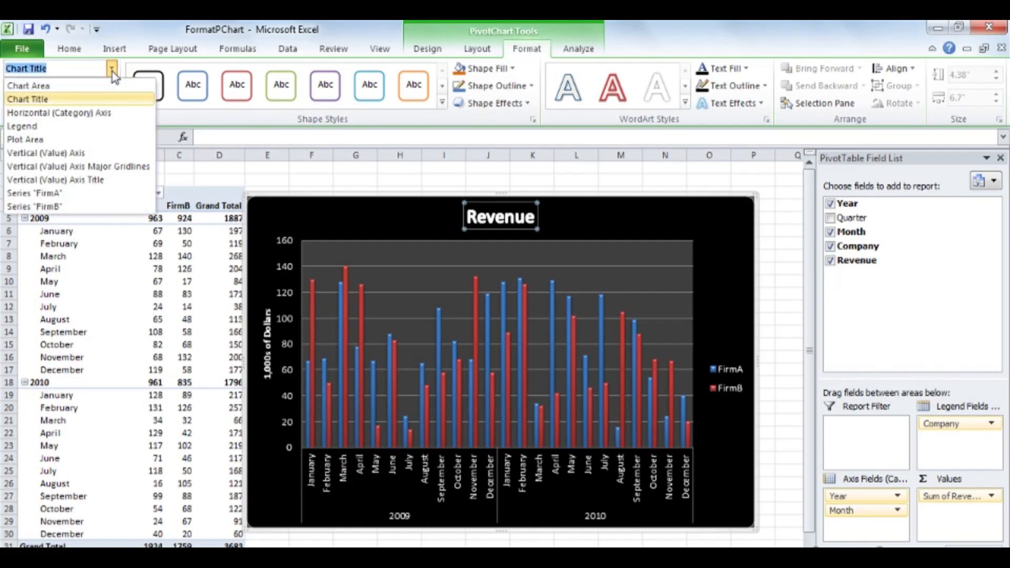
left_click(107, 89)
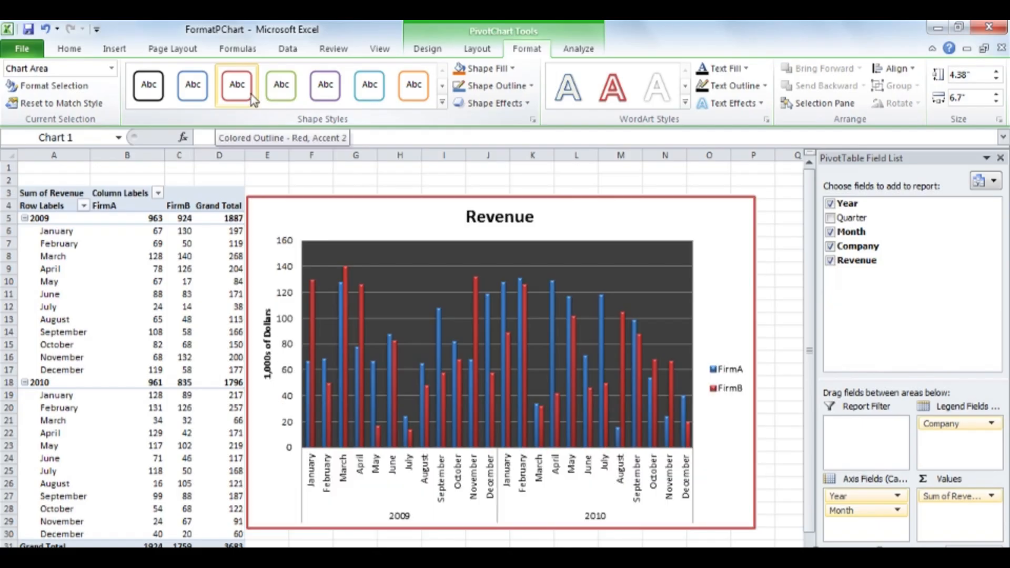
left_click(244, 94)
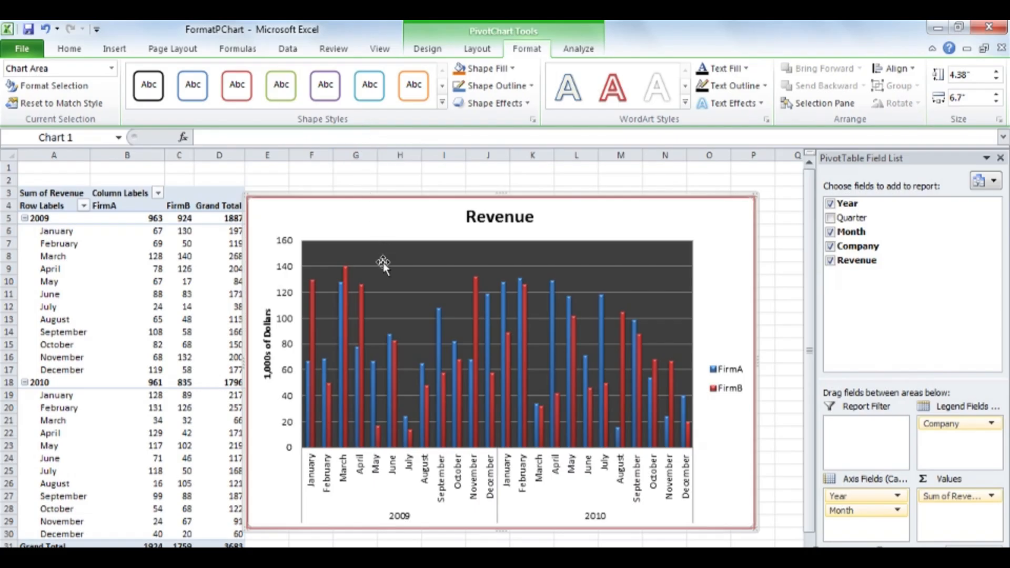
Fill only FirmB's April 2009 column in the PivotChart with standard Yellow
mouse_move(363, 304)
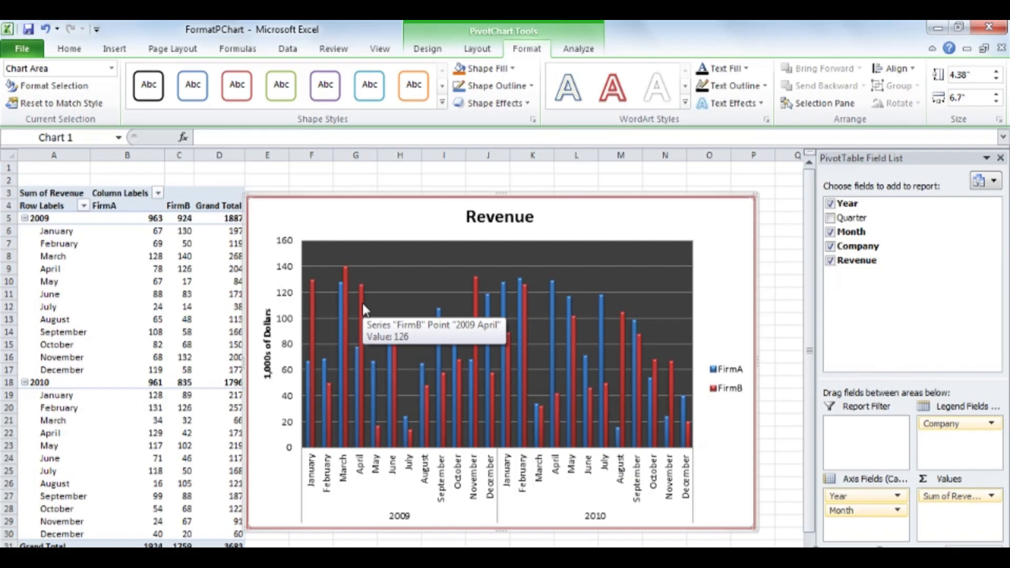
left_click(363, 305)
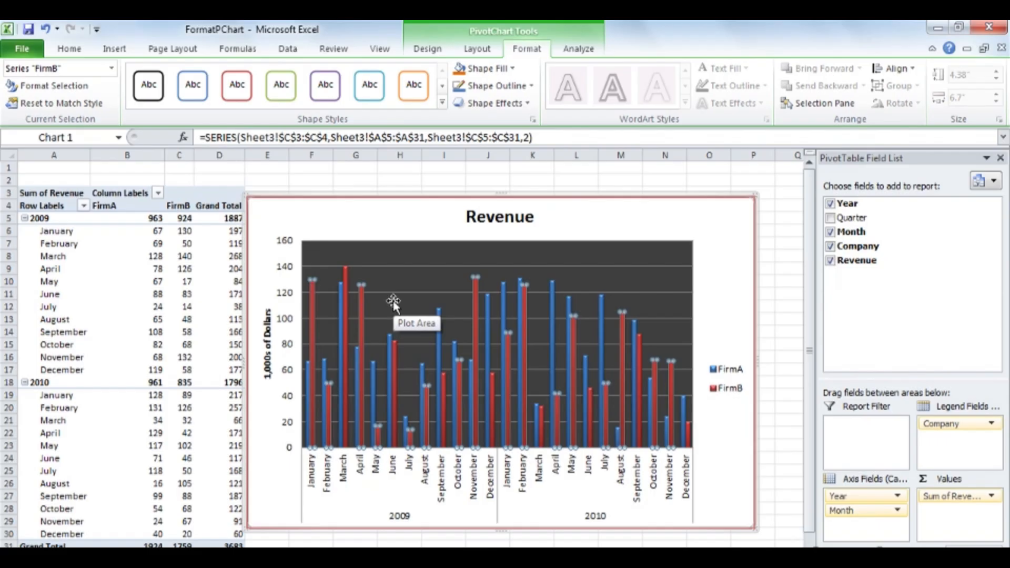
left_click(362, 304)
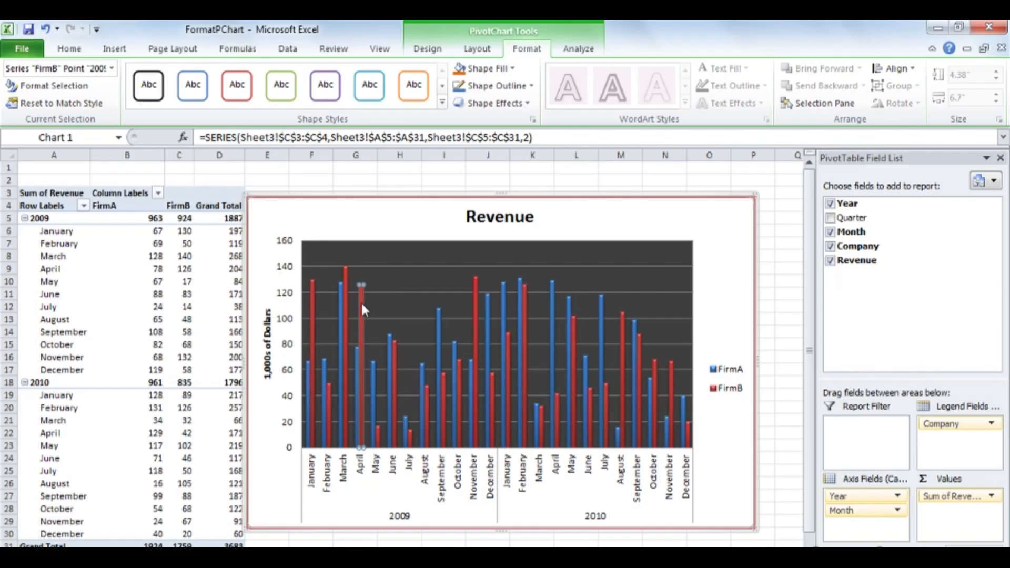
left_click(510, 70)
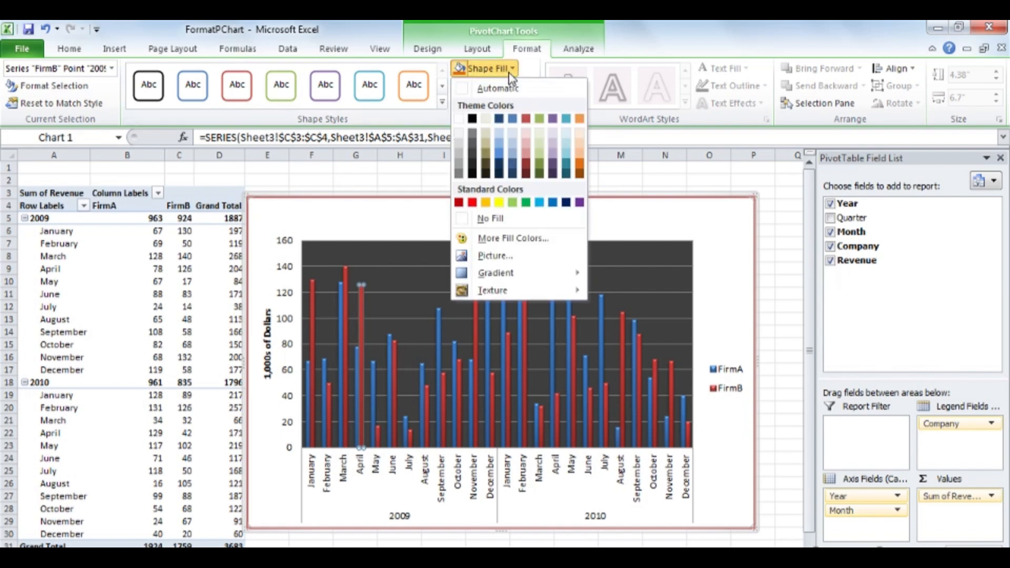
left_click(500, 203)
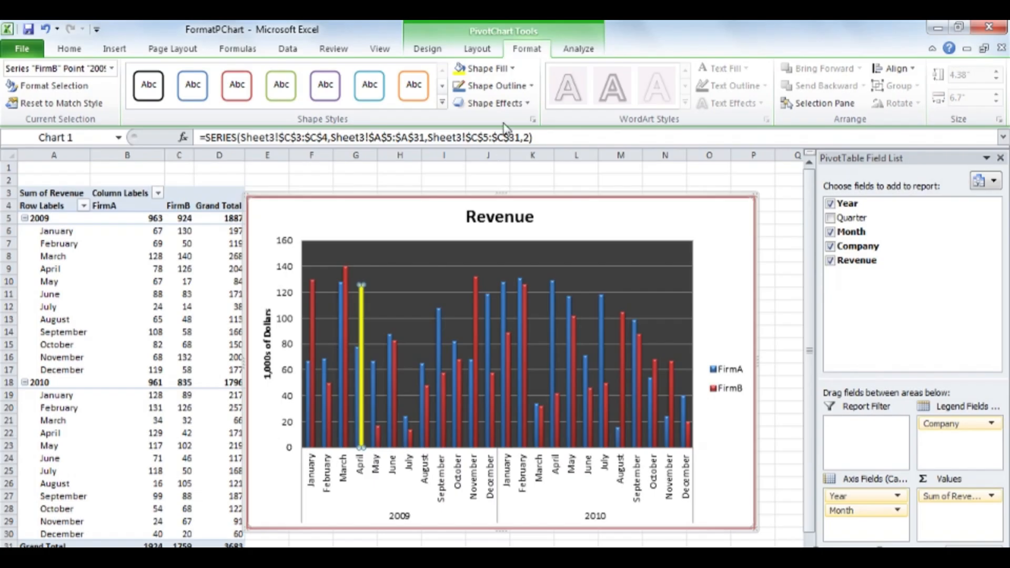
left_click(509, 69)
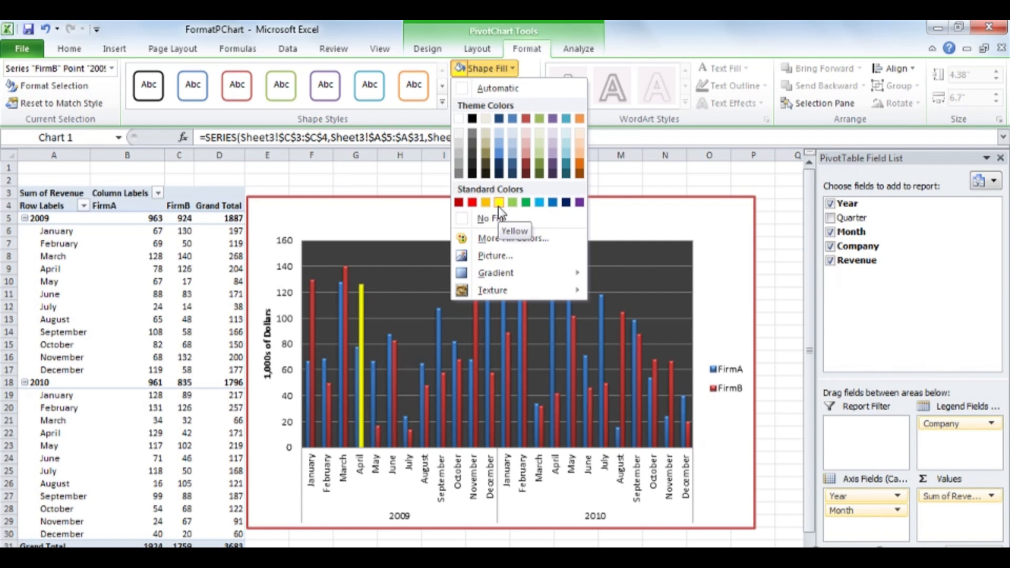
left_click(497, 205)
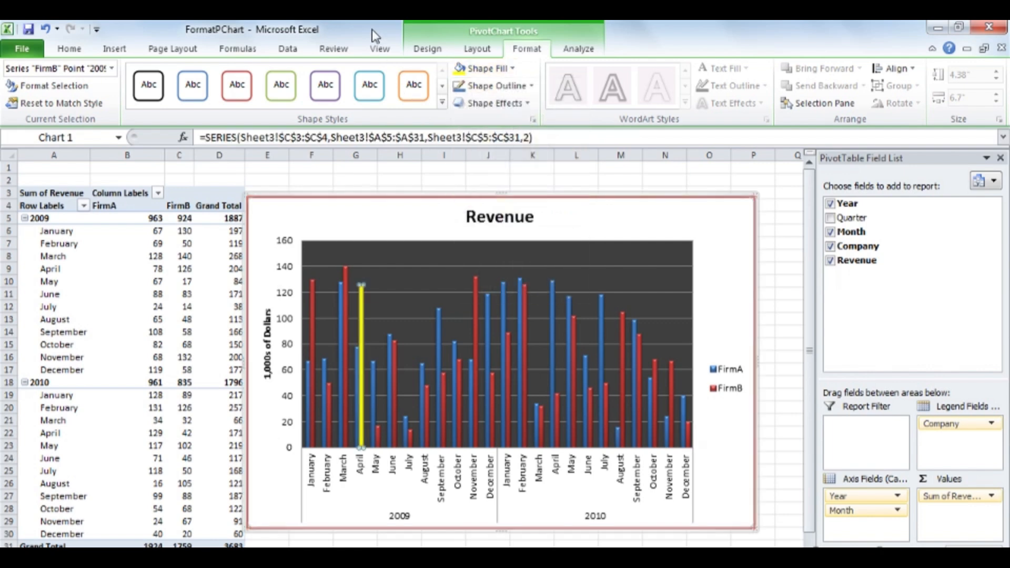
Apply the built-in Equity theme to the FormatPChart workbook
left_click(180, 53)
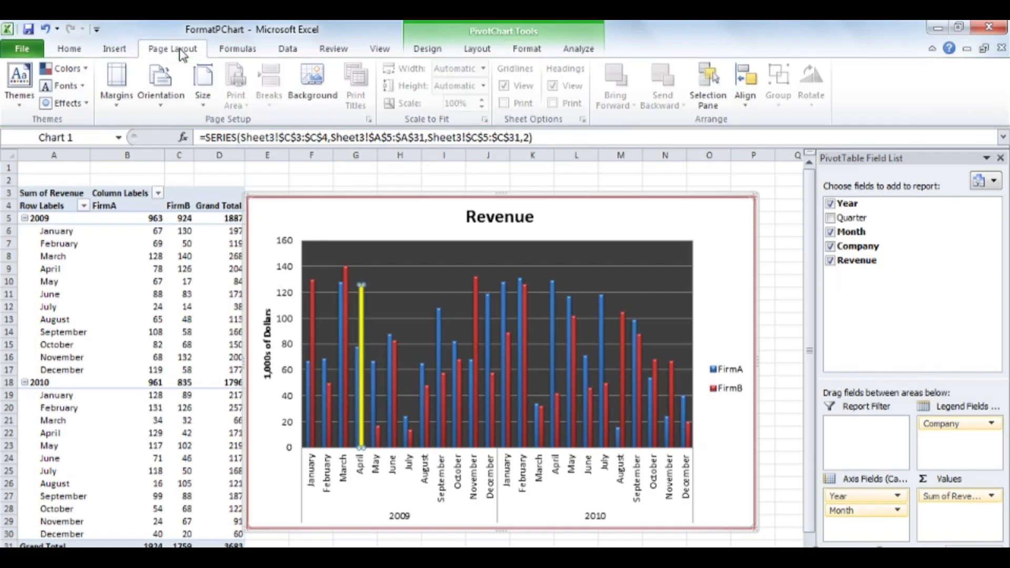
left_click(22, 103)
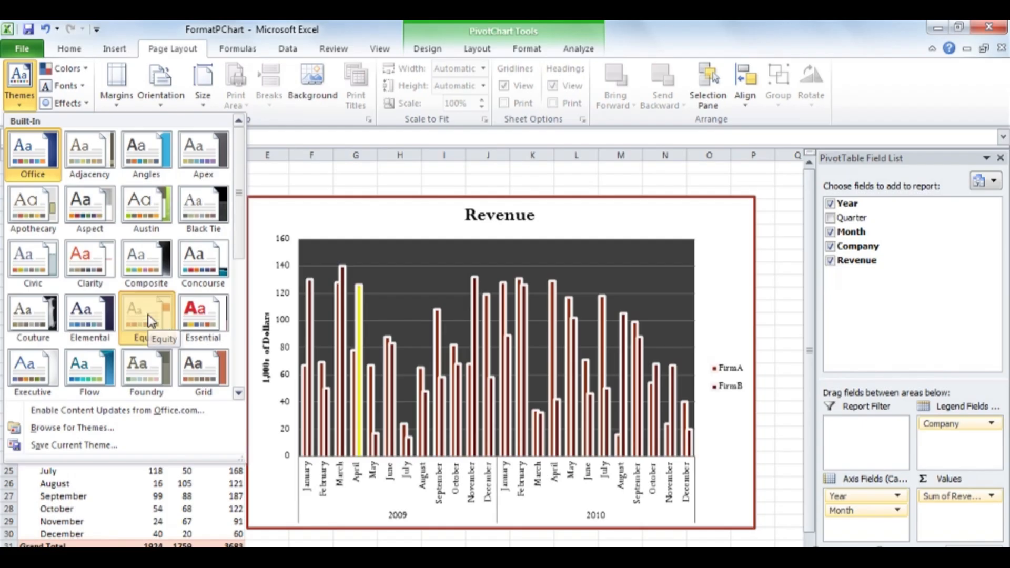
left_click(149, 321)
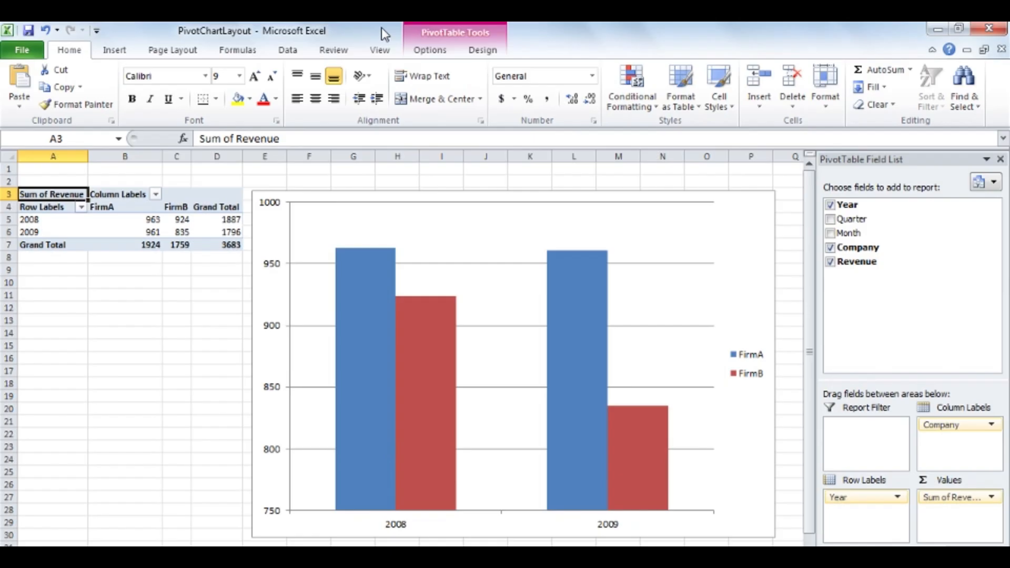
Apply the first chart layout, with a title above the chart, to the PivotChart in the PivotChartLayout workbook
left_click(652, 227)
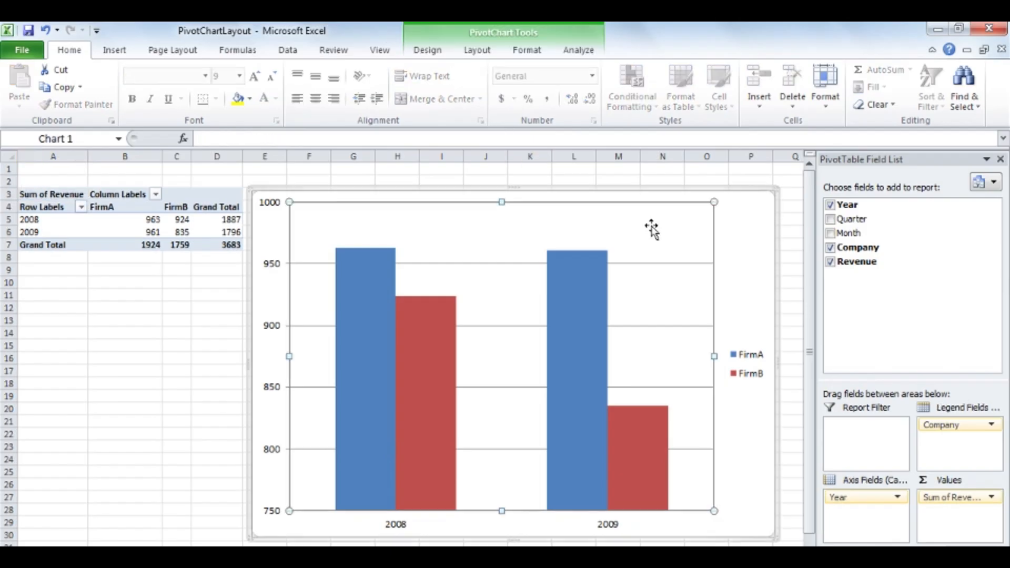
left_click(436, 52)
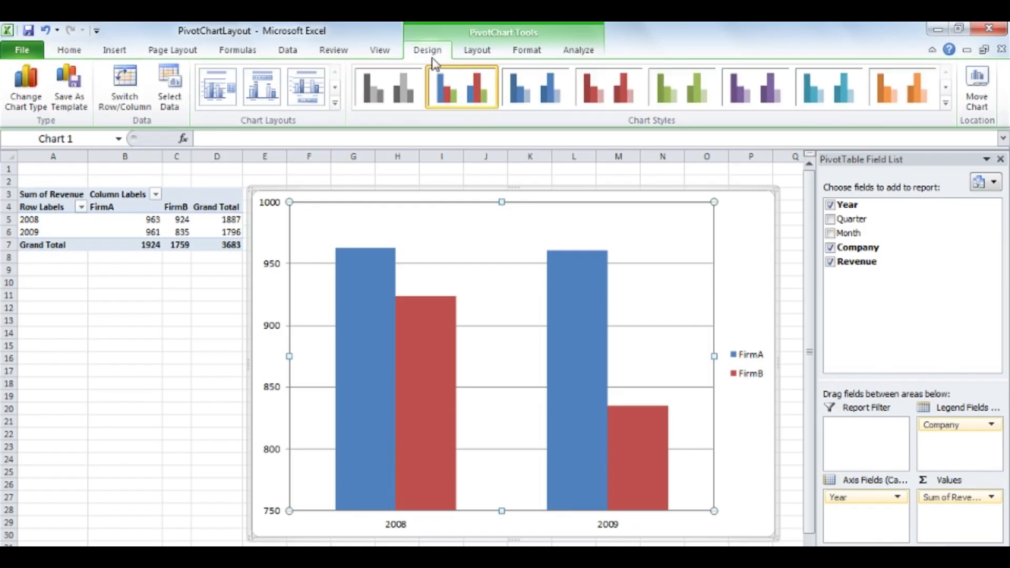
left_click(335, 104)
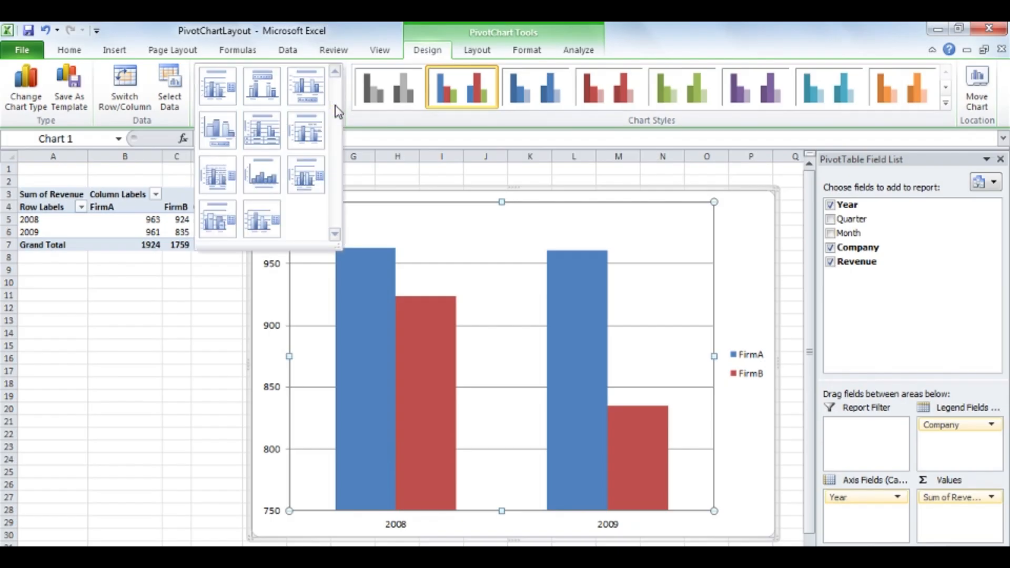
left_click(216, 92)
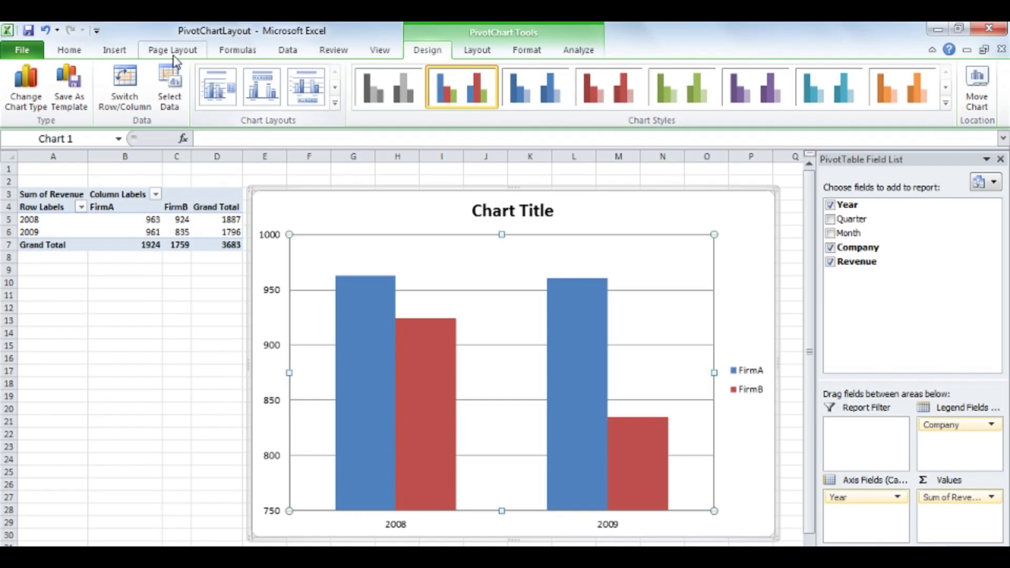
left_click(546, 211)
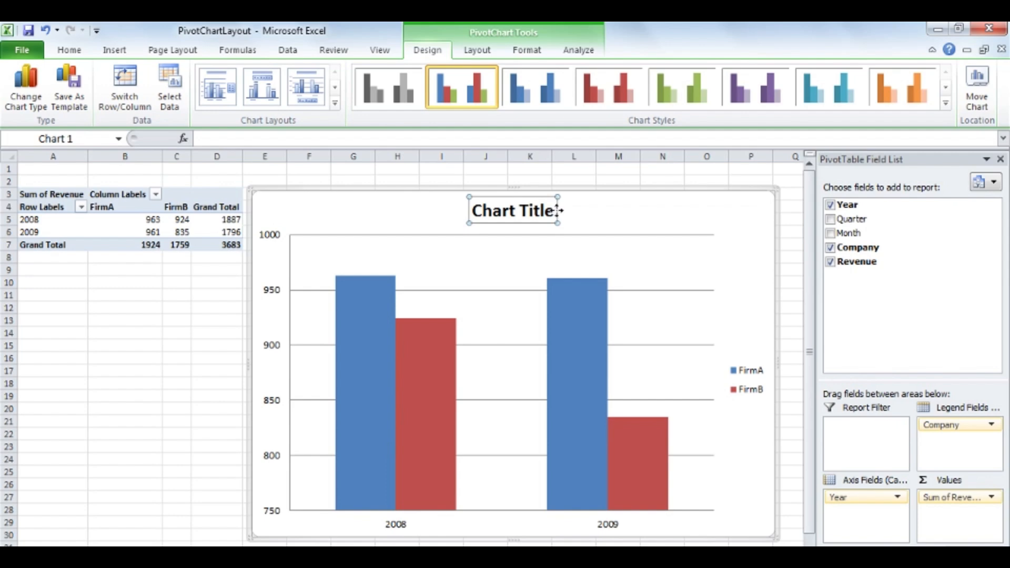
left_click_drag(558, 210, 614, 210)
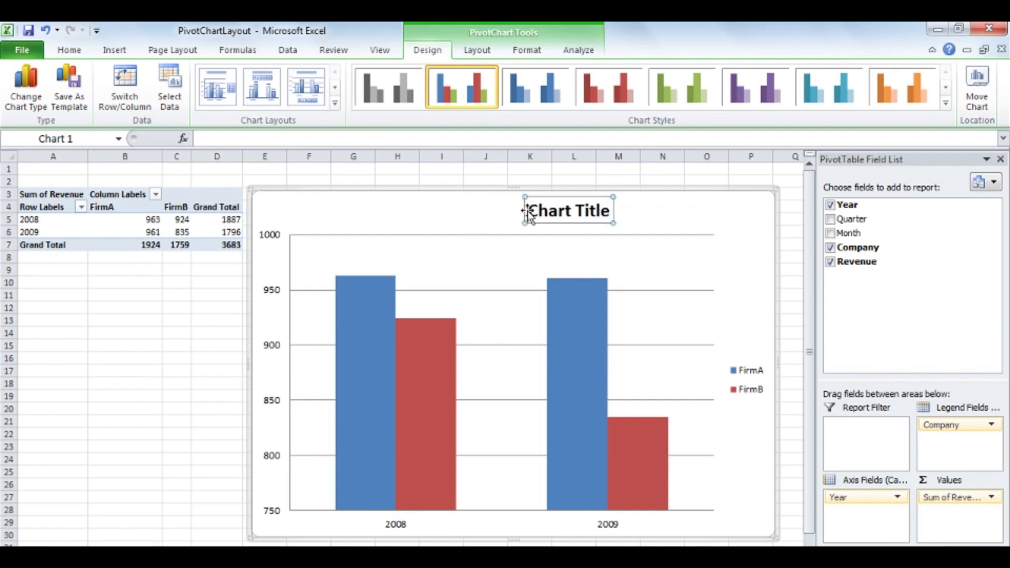
left_click_drag(528, 210, 356, 218)
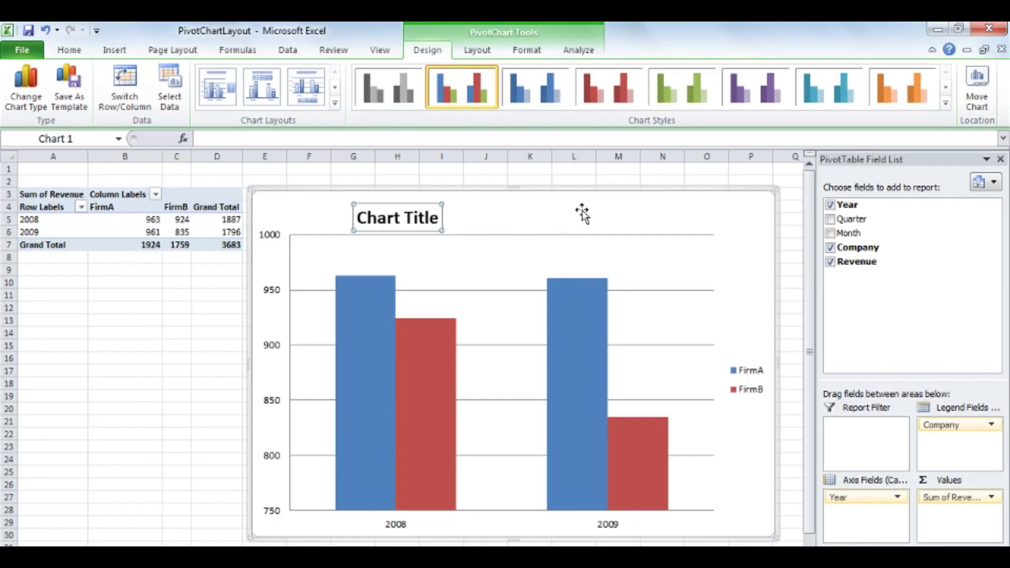
key("ctrl+z")
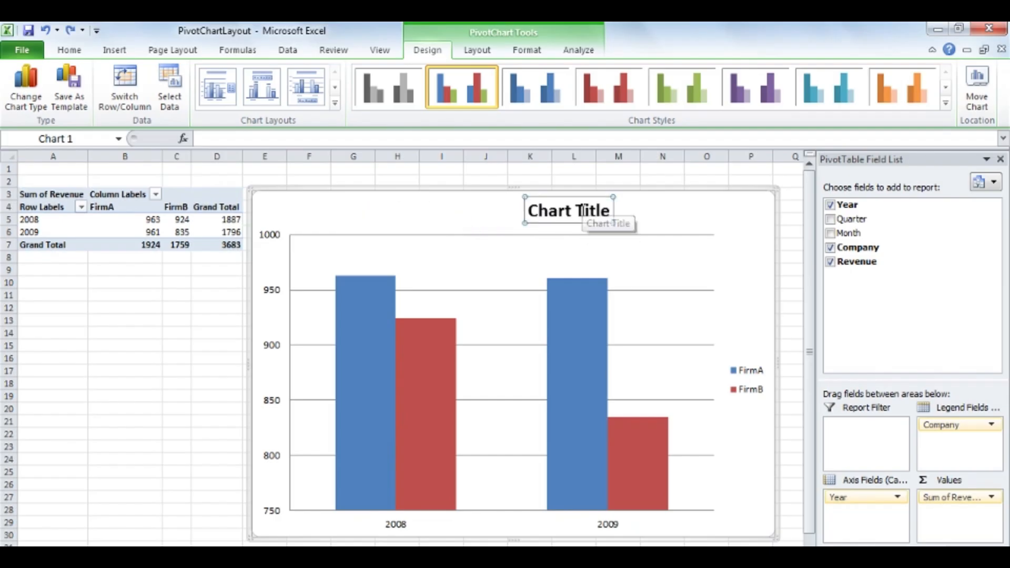
key("ctrl+z")
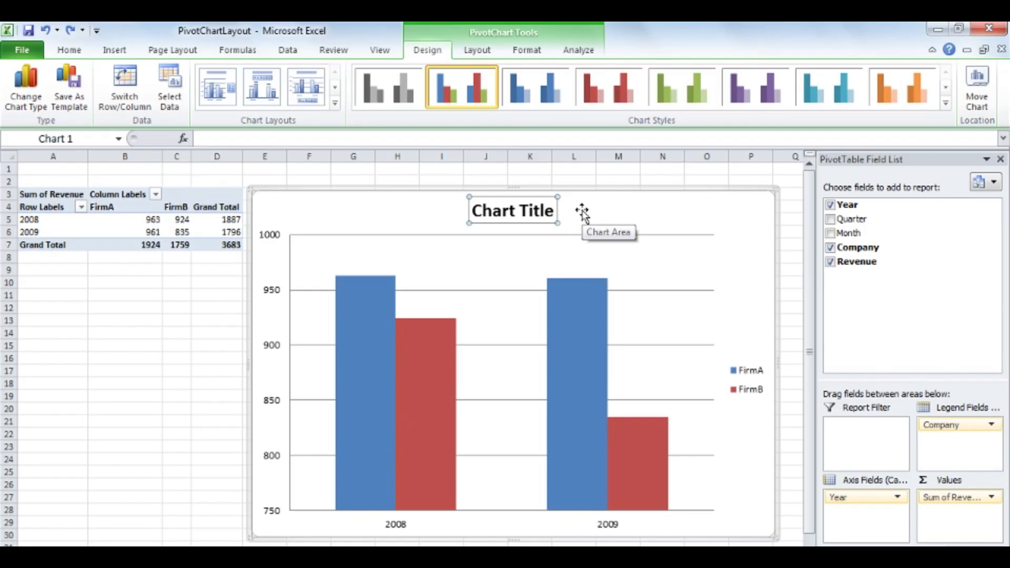
Replace the placeholder chart title text with "Company by Year"
left_click_drag(556, 211, 472, 212)
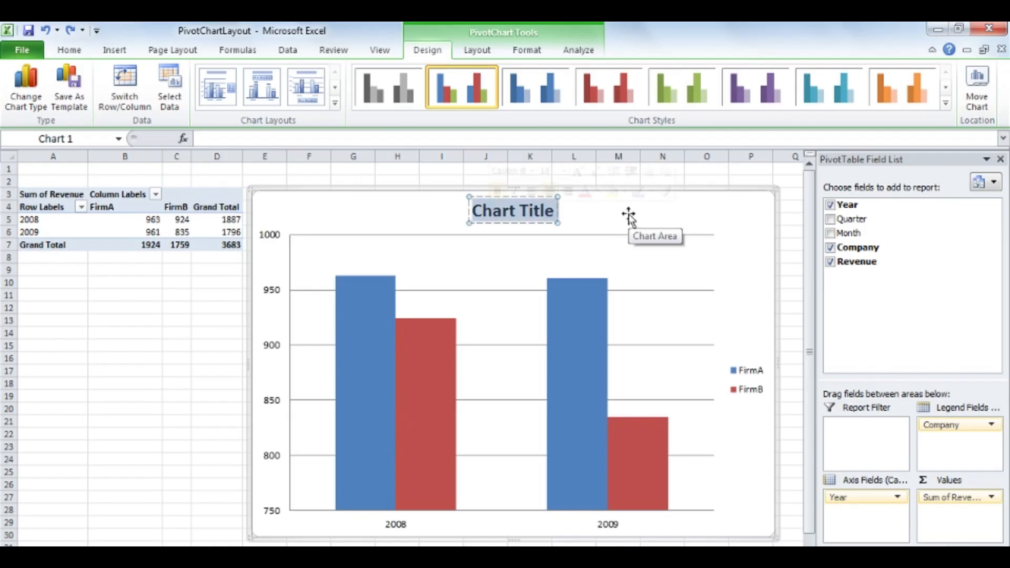
type("Com")
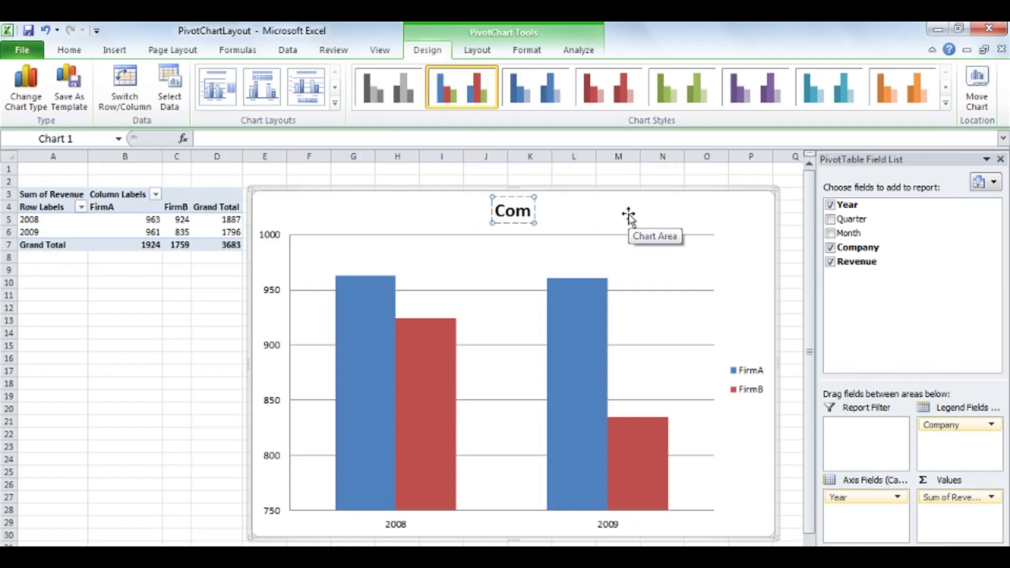
type("pany by Year")
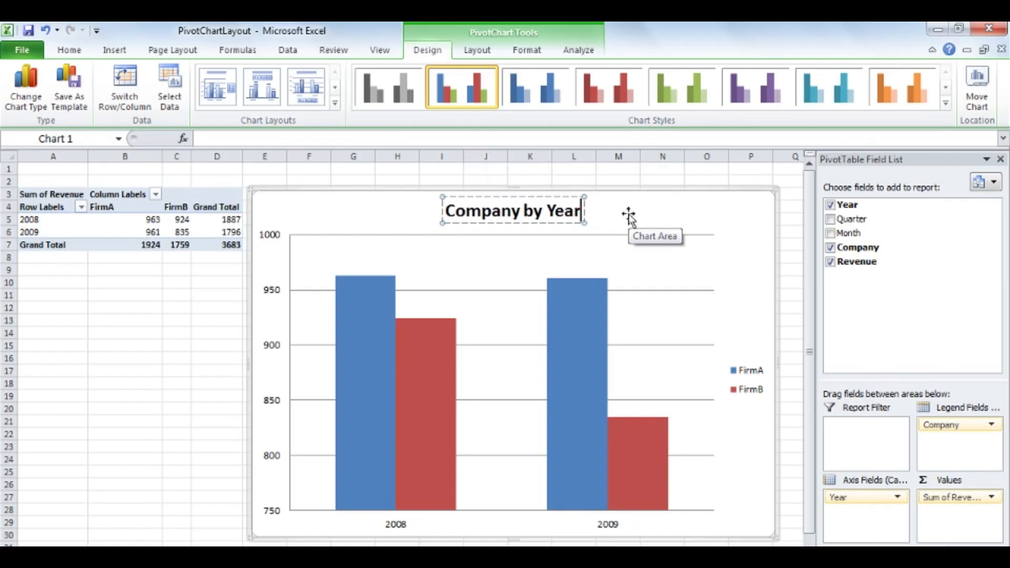
Set the font size of the whole chart title to 24
left_click(584, 211)
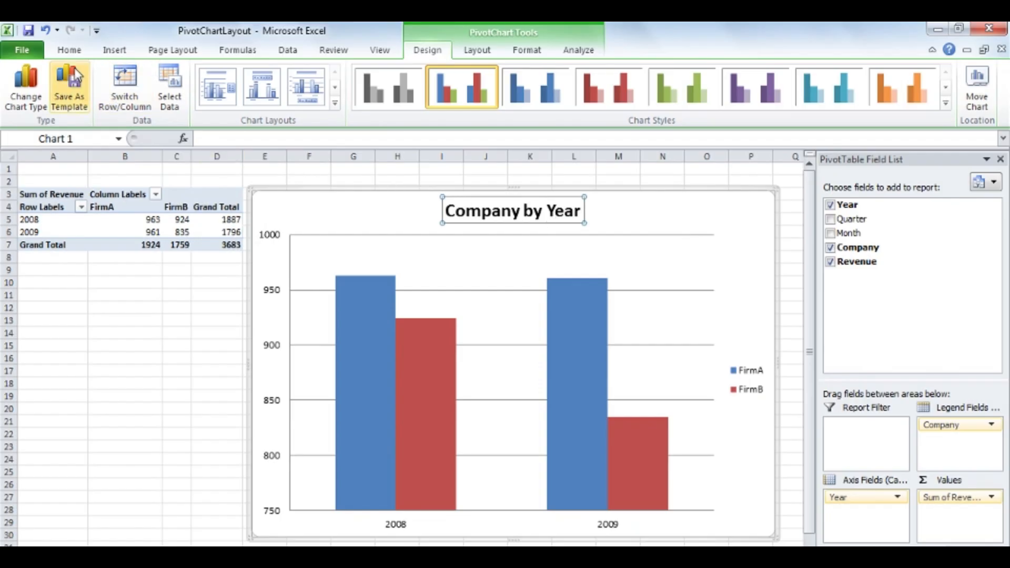
left_click(70, 51)
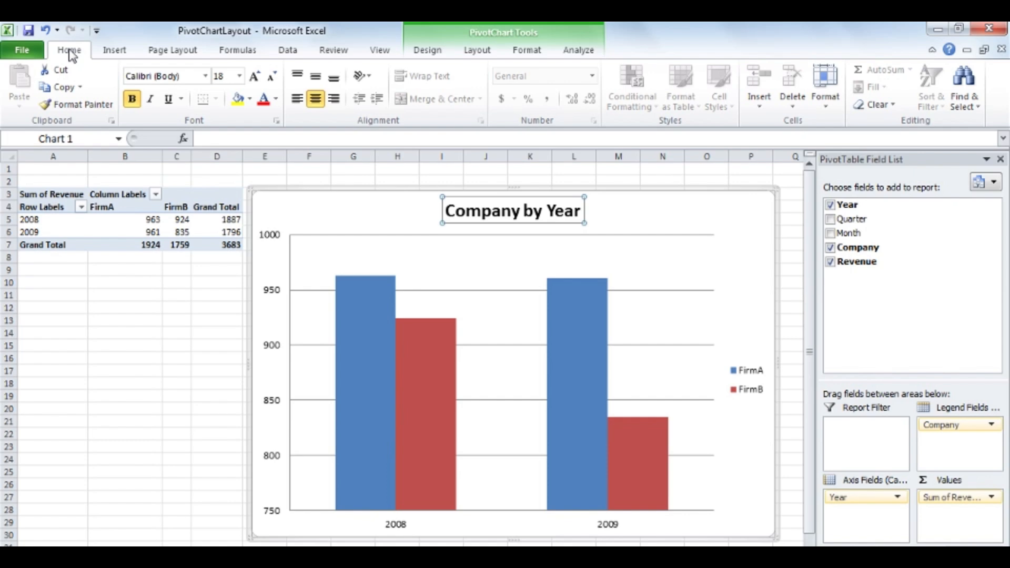
left_click(241, 76)
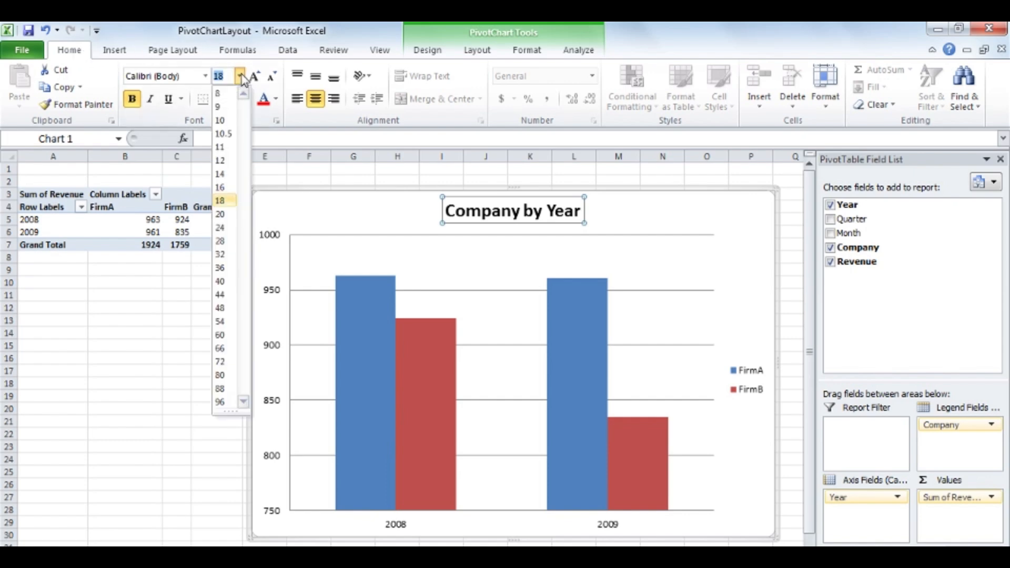
left_click(221, 226)
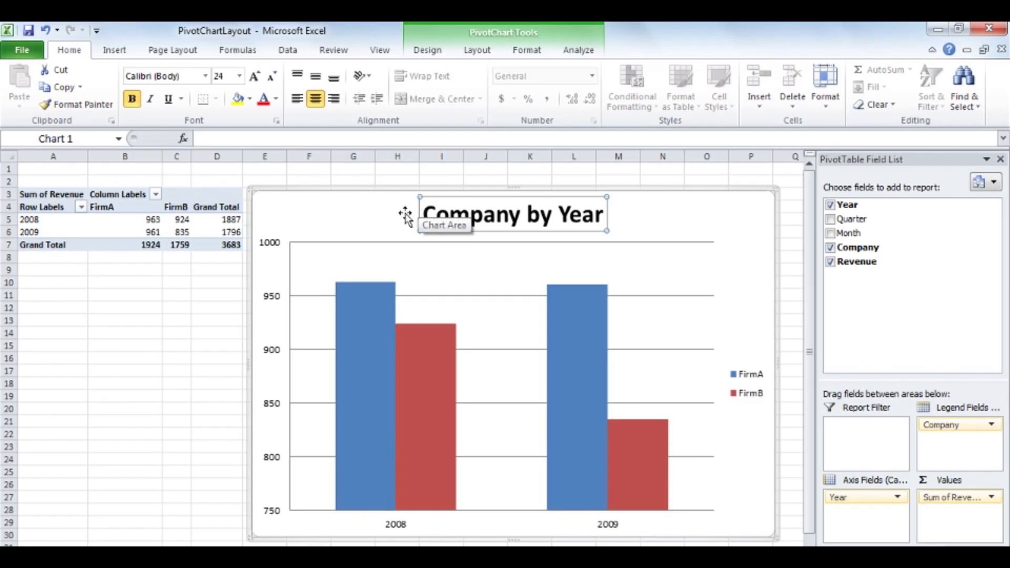
Delete the "Company by Year" title from the PivotChart
key("Delete")
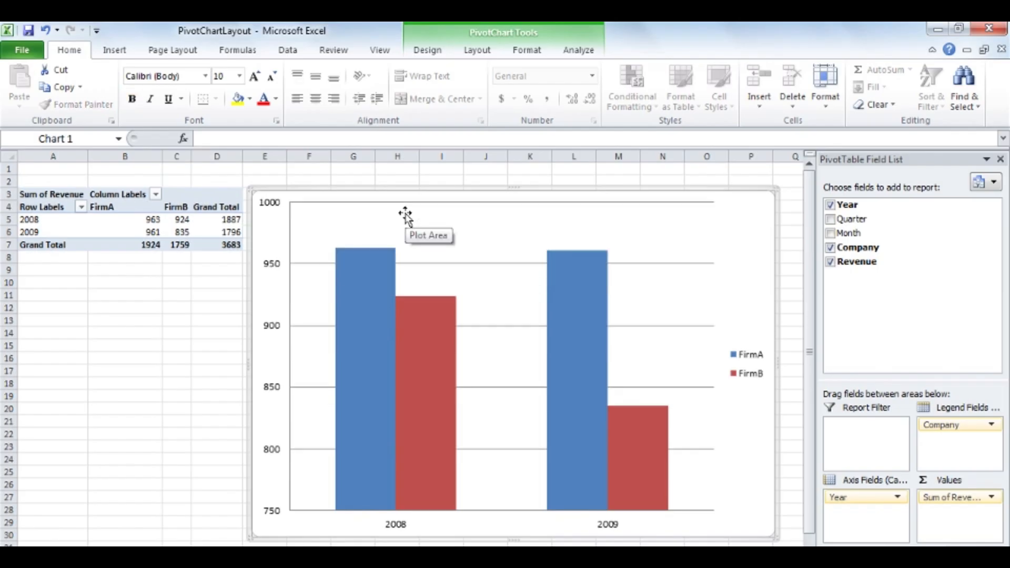
left_click(436, 53)
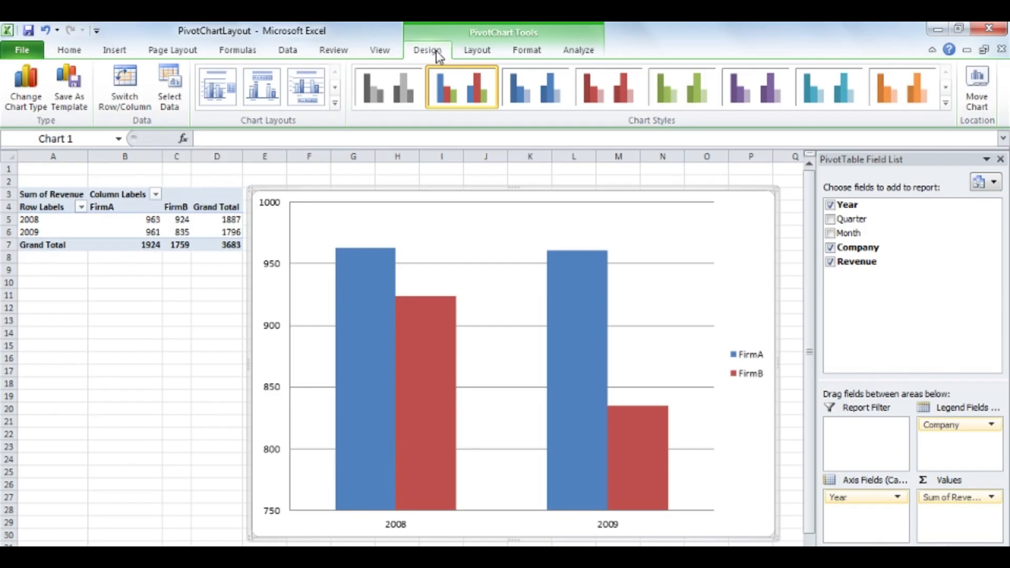
Apply the first chart layout to the PivotChart and add a primary horizontal axis title below the axis
left_click(334, 104)
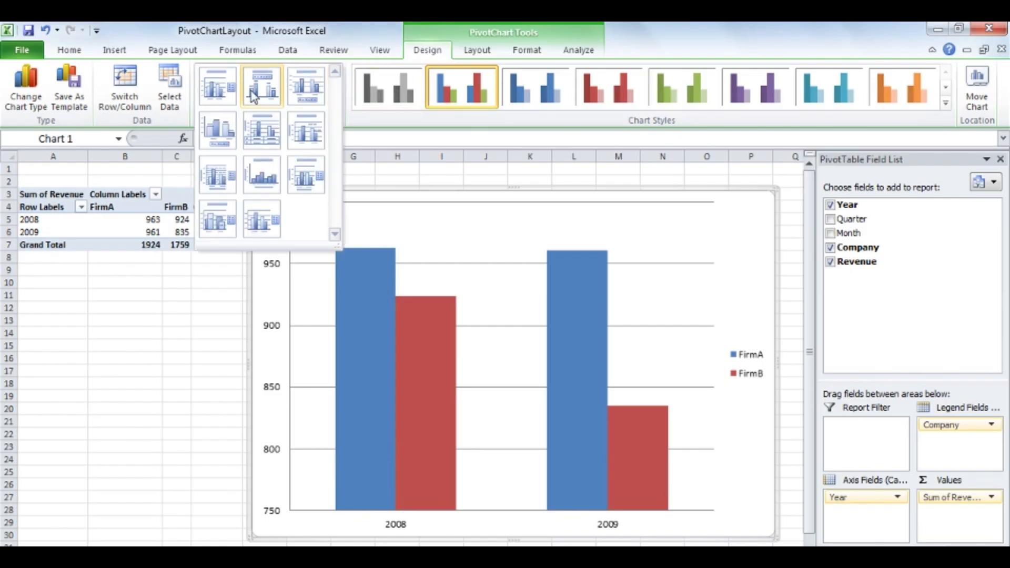
left_click(223, 96)
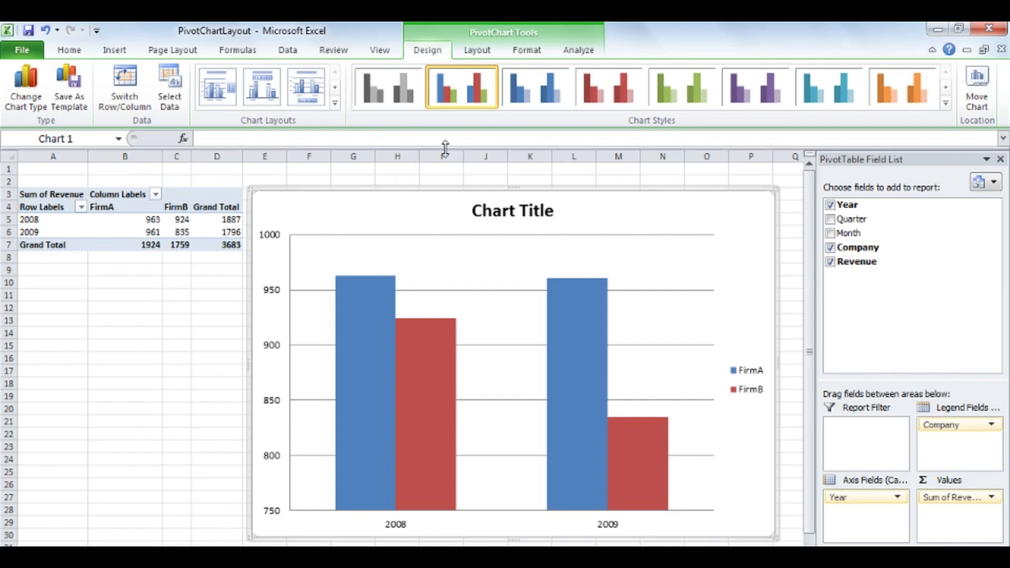
left_click(485, 53)
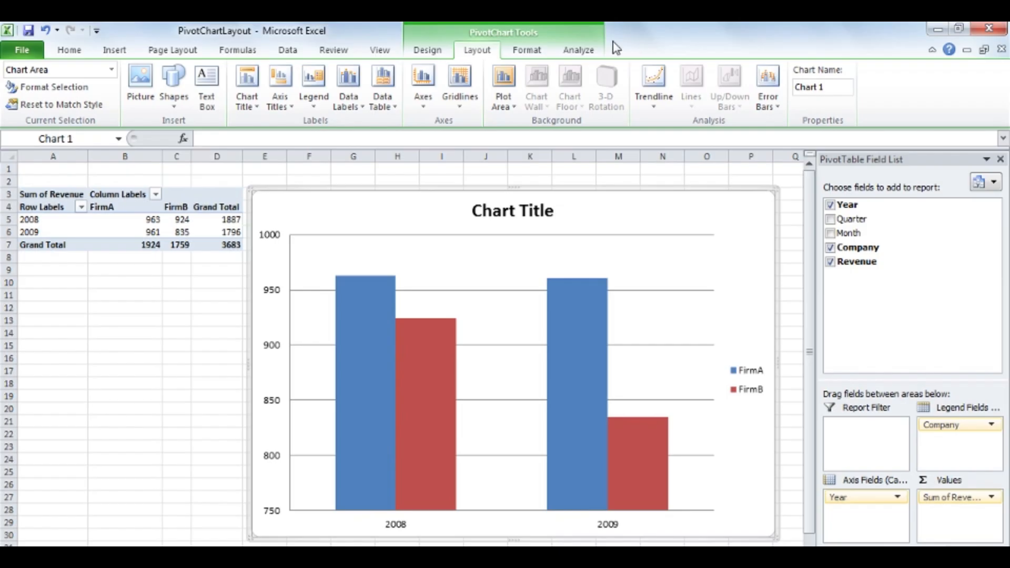
left_click(281, 106)
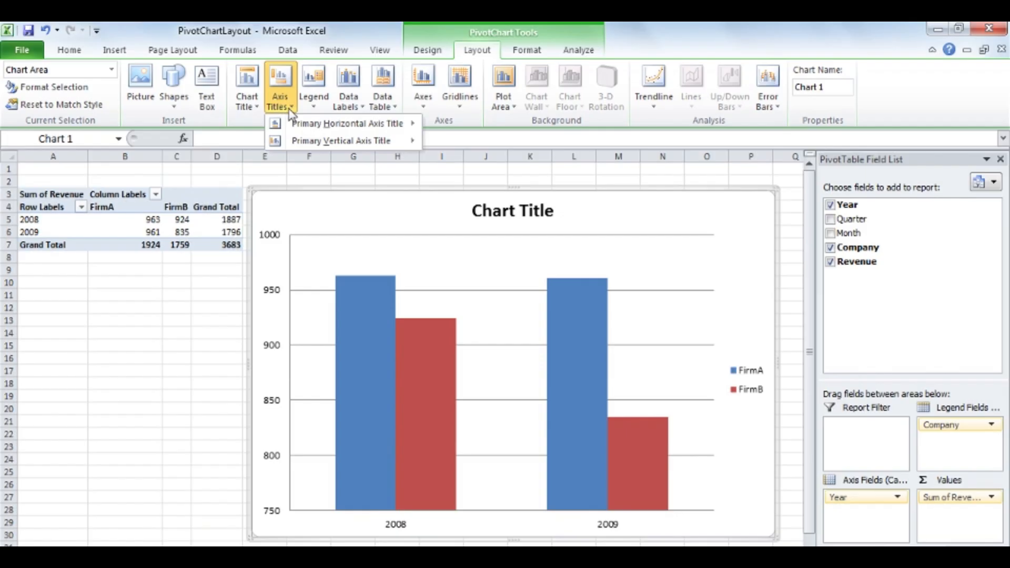
mouse_move(335, 124)
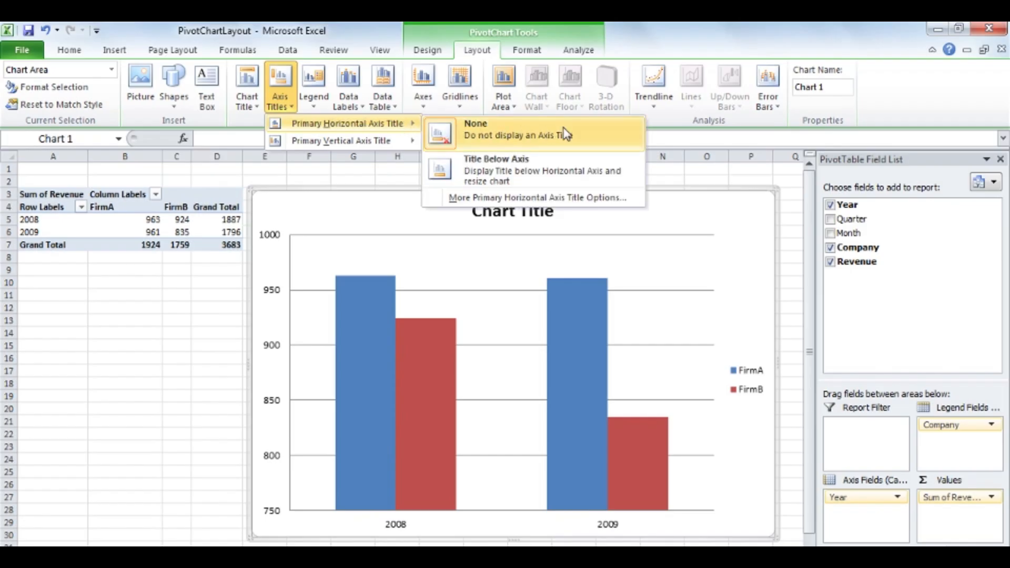
left_click(624, 169)
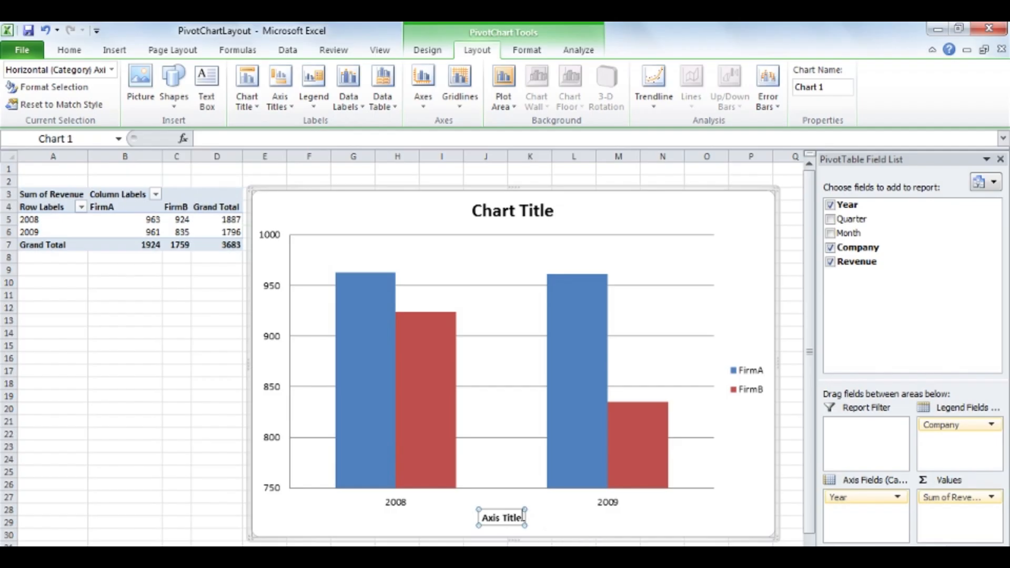
Replace the placeholder text of the horizontal axis title with "Year"
triple_click(506, 521)
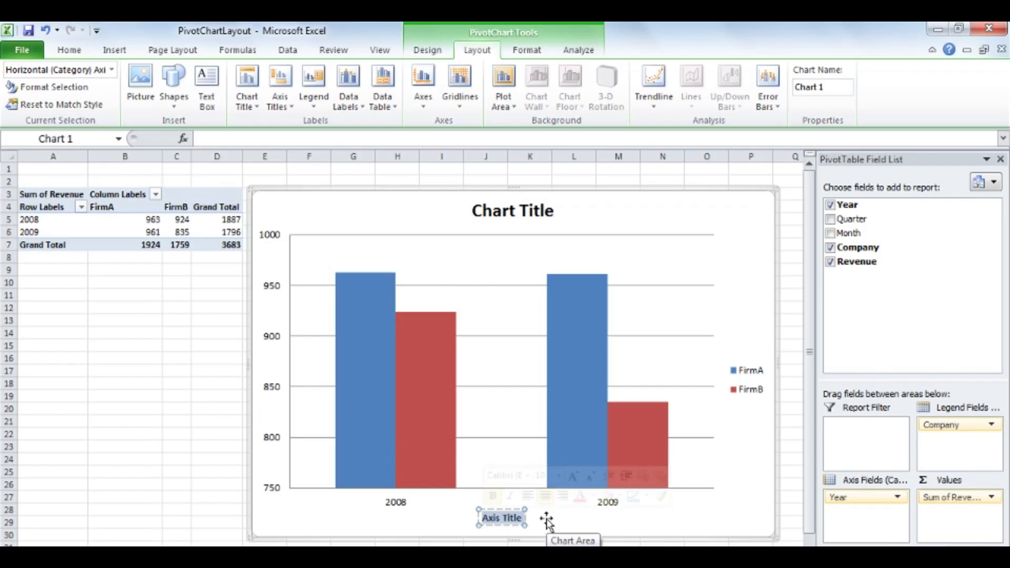
type("Year")
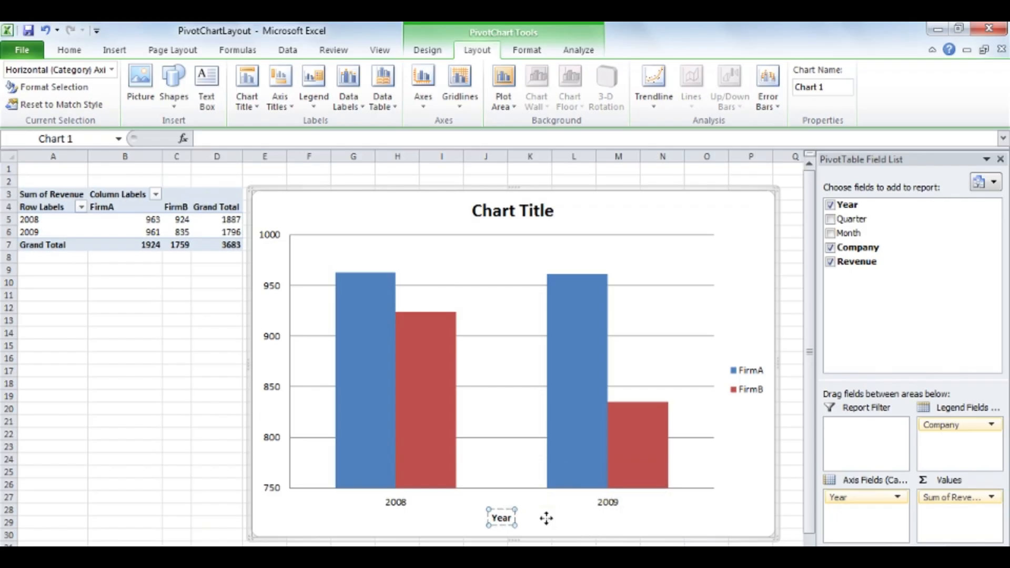
left_click(546, 521)
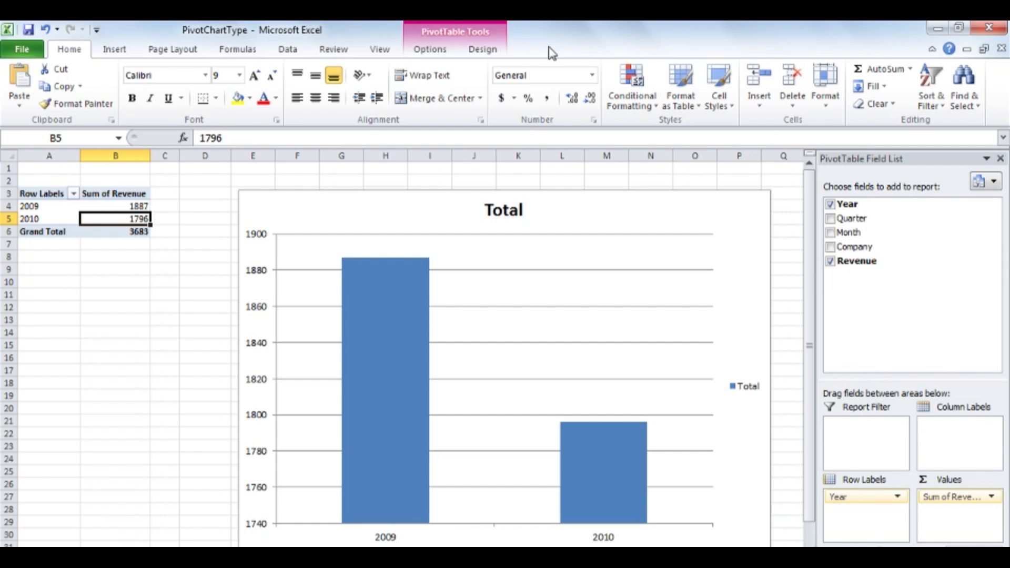
Change the PivotChart in the PivotChartType workbook to the first Line chart subtype, without markers
left_click(680, 213)
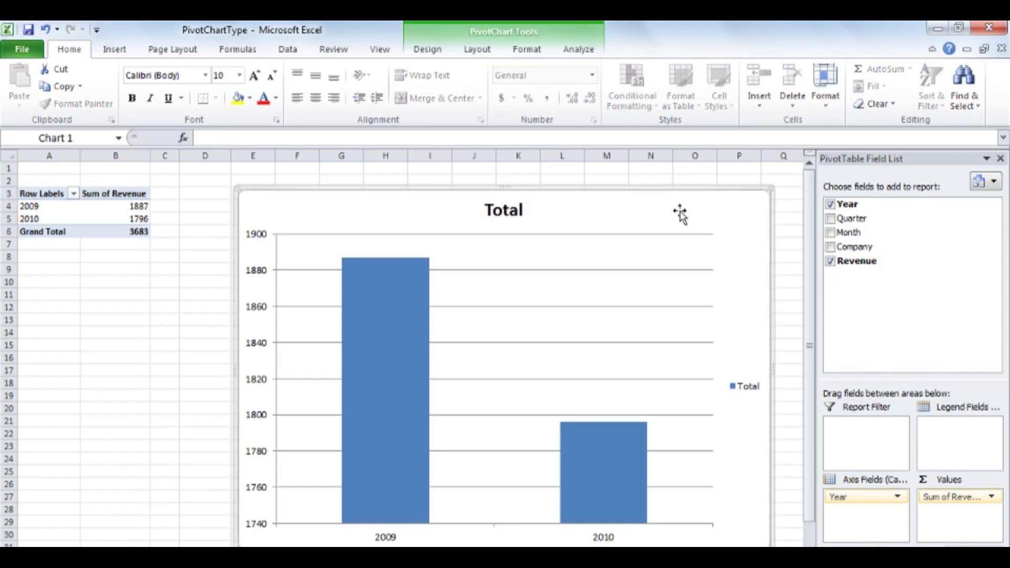
left_click(428, 50)
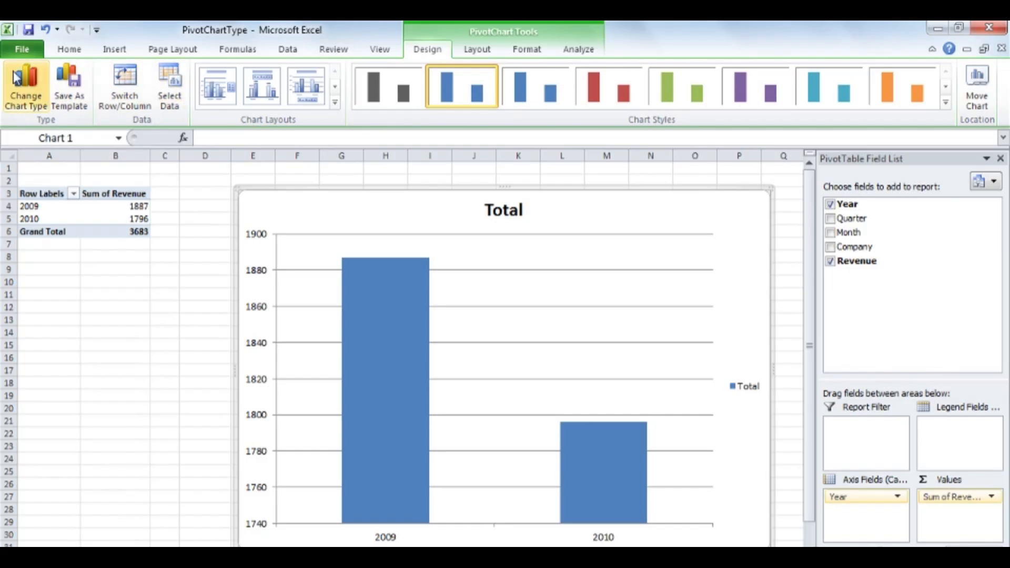
left_click(24, 79)
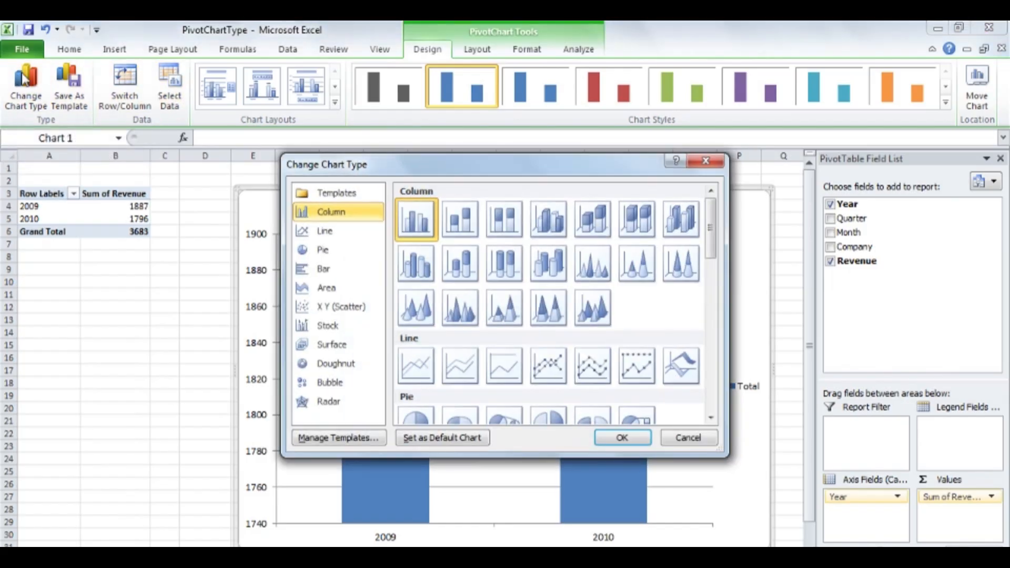
left_click(333, 235)
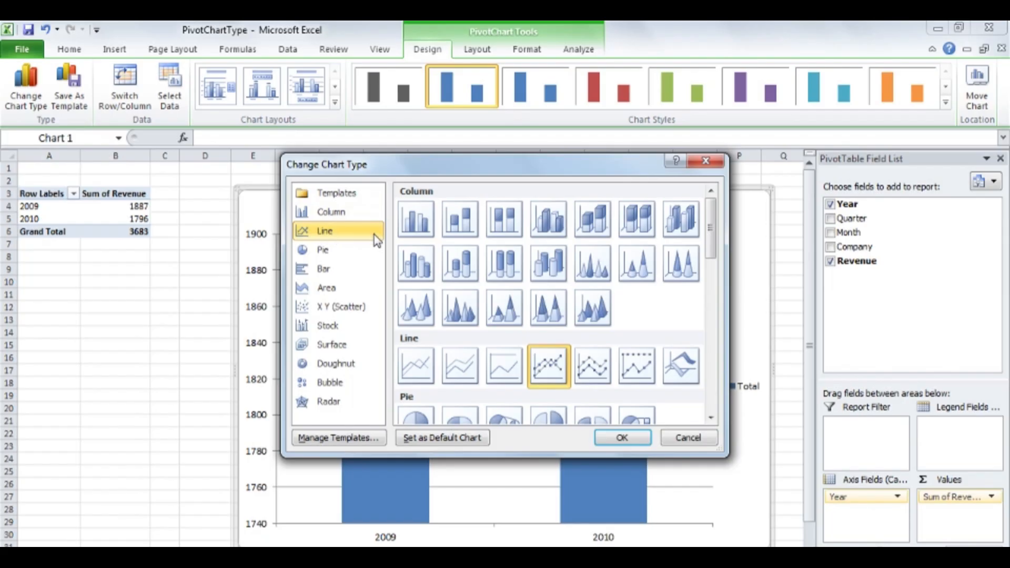
left_click(423, 372)
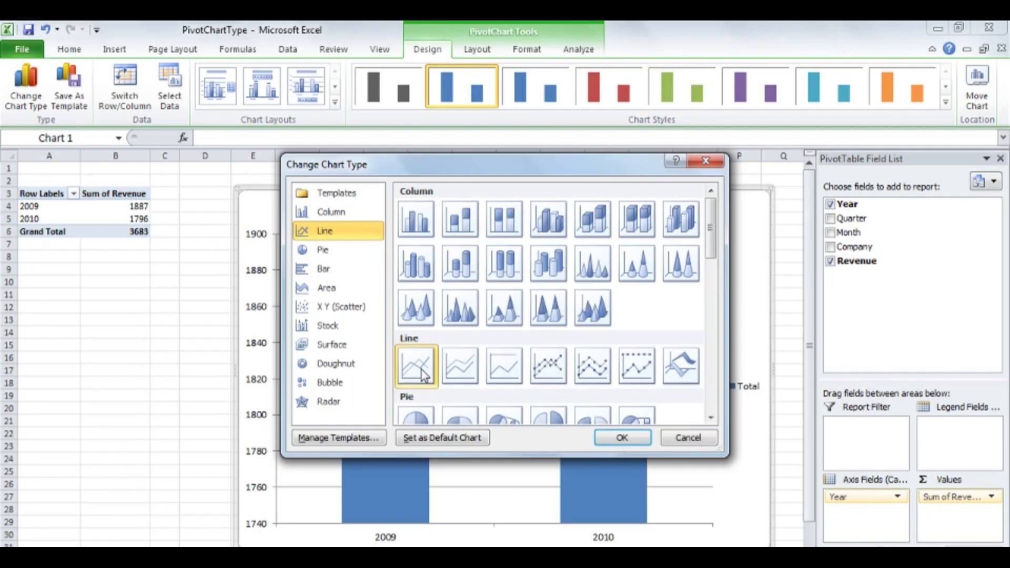
left_click(632, 442)
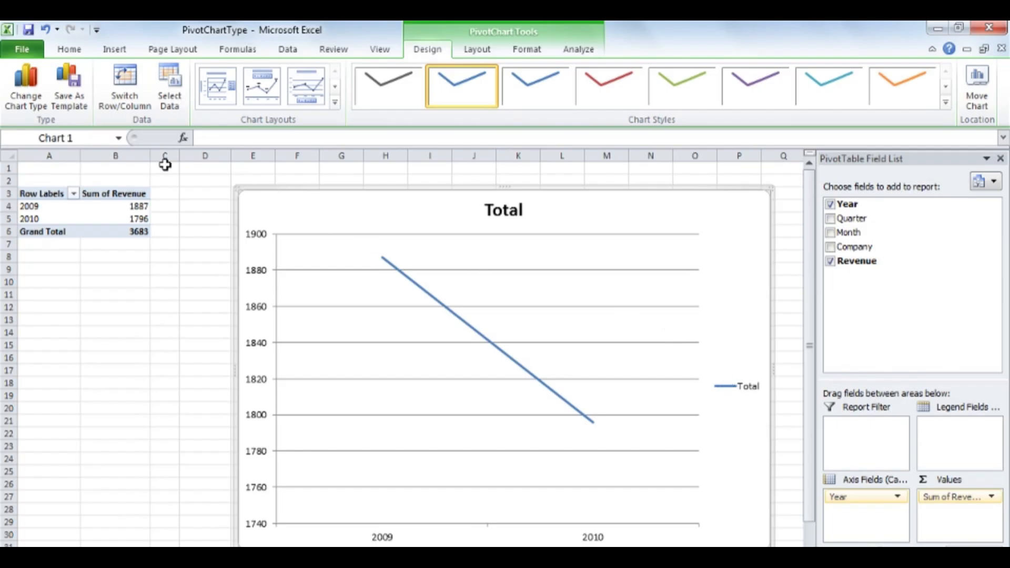
Change the PivotChart's type to the basic Pie chart
left_click(36, 80)
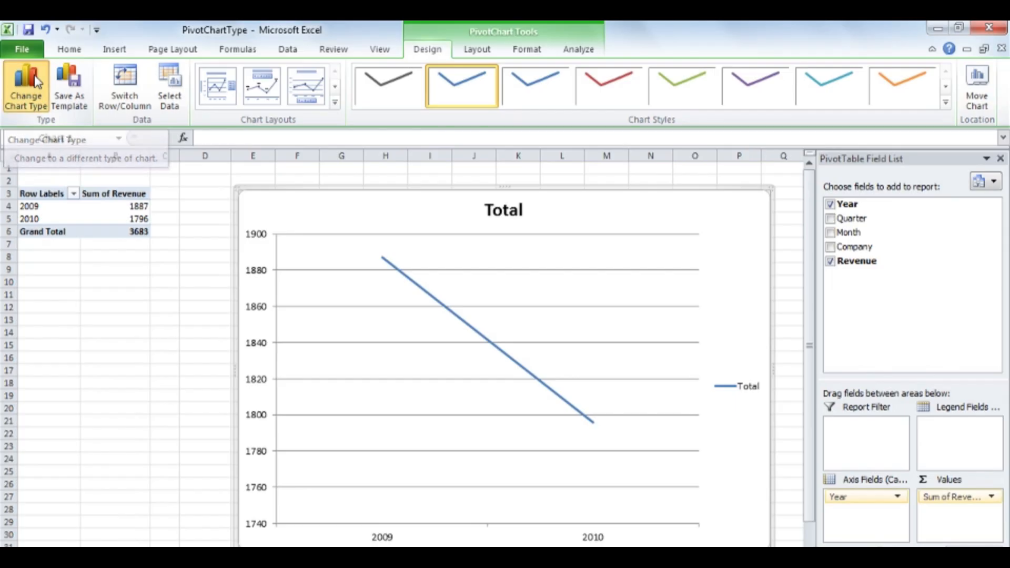
left_click(317, 251)
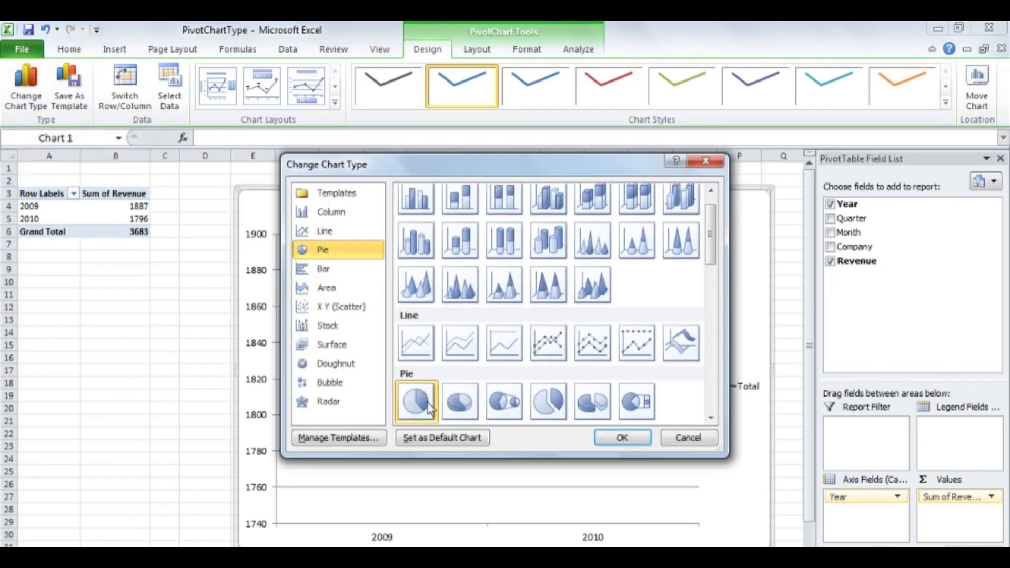
left_click(619, 438)
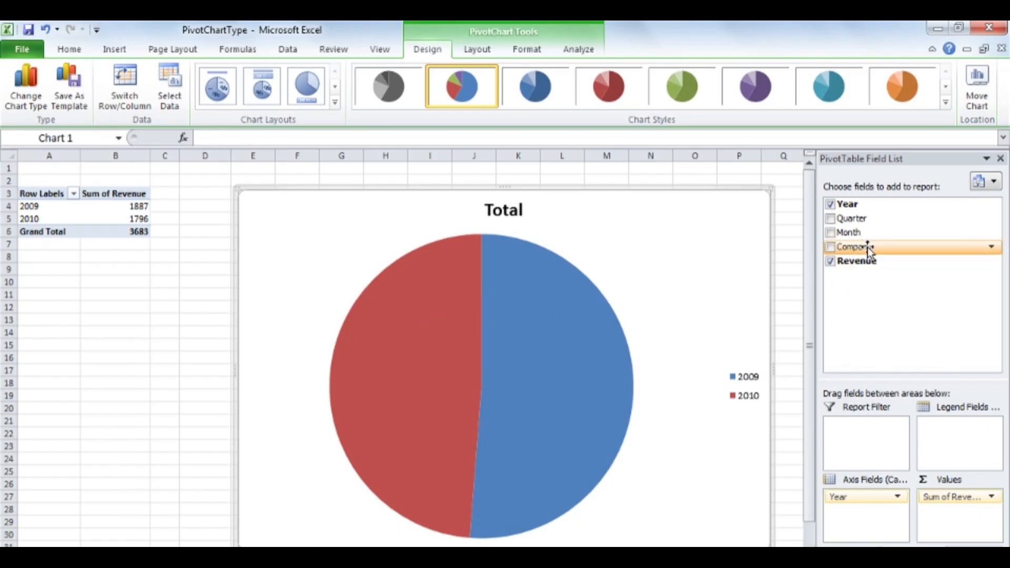
Try the Company field in the pie chart's legend fields and in its axis fields below Year, ending with it removed from the report
left_click_drag(879, 247, 952, 435)
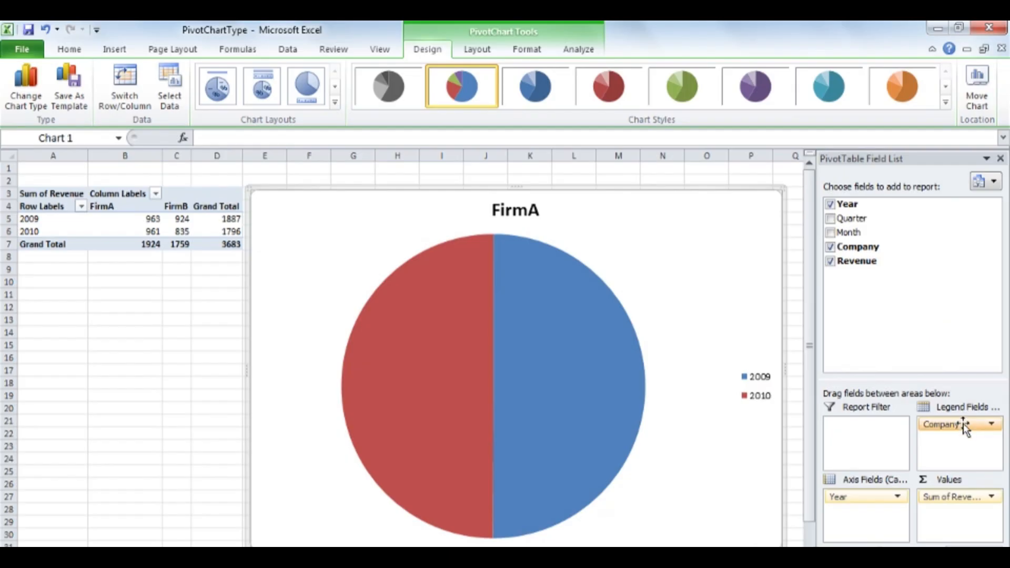
left_click_drag(963, 426, 888, 529)
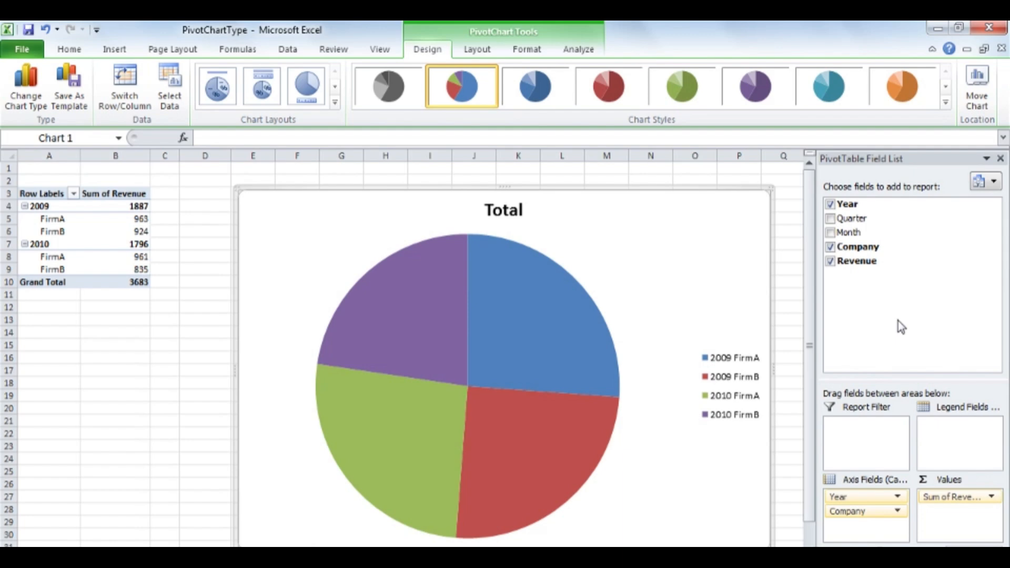
left_click_drag(880, 512, 883, 325)
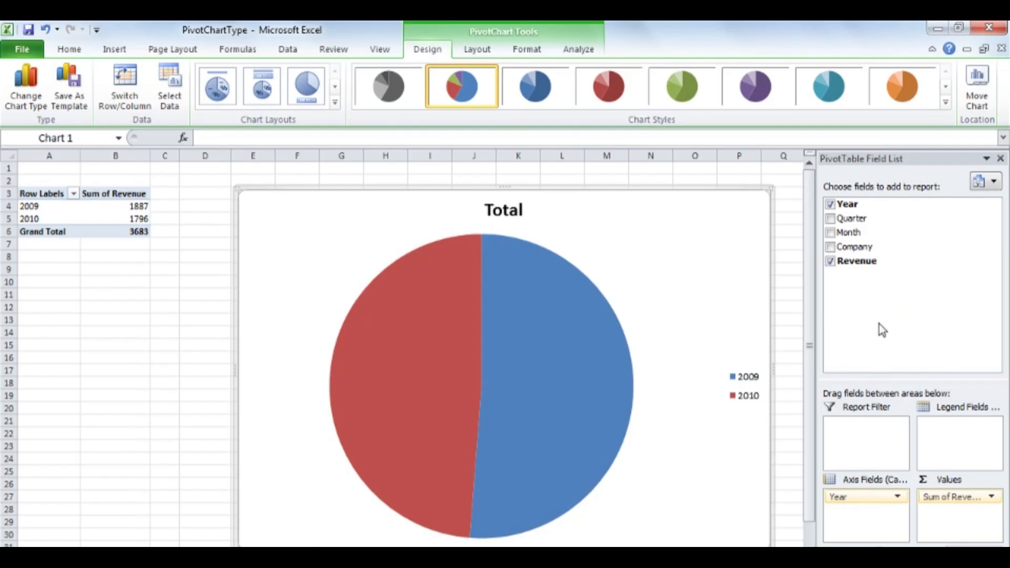
Change the PivotChart's type to the clustered Bar chart, the first Bar subtype
left_click(27, 92)
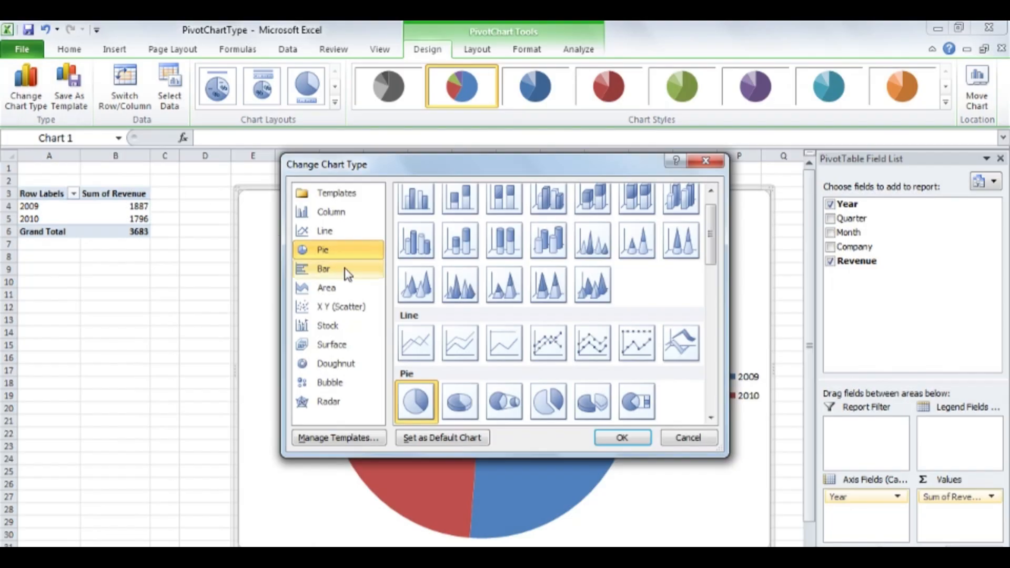
left_click(324, 268)
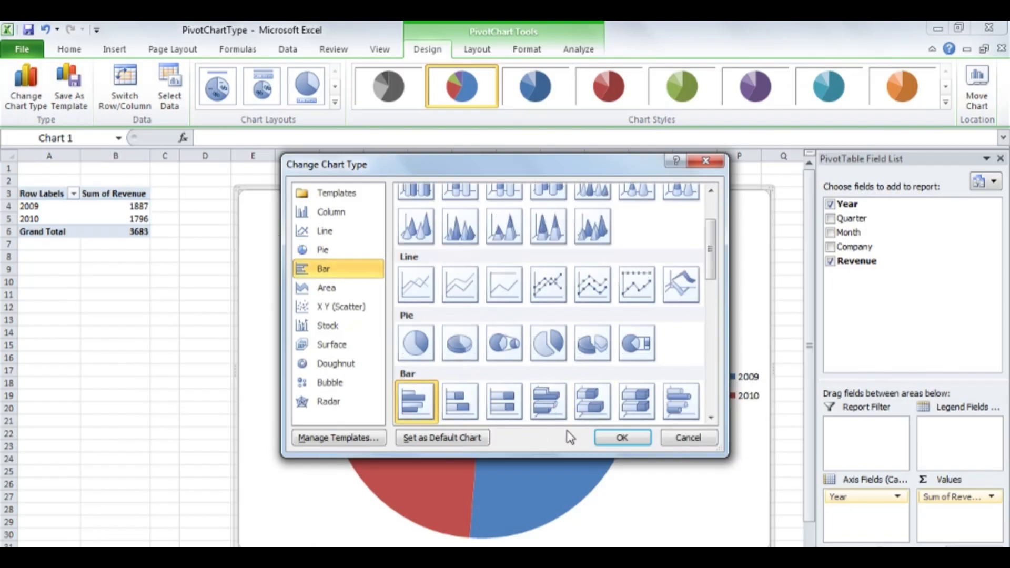
left_click(623, 437)
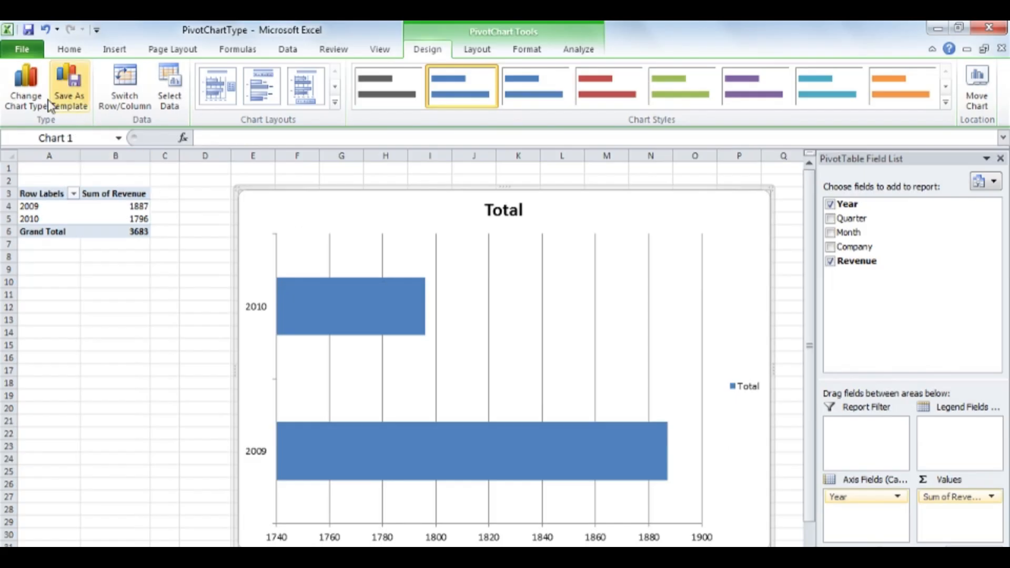
Change the PivotChart to the second Area subtype, stacked area, and add the Company field to the legend fields
left_click(25, 84)
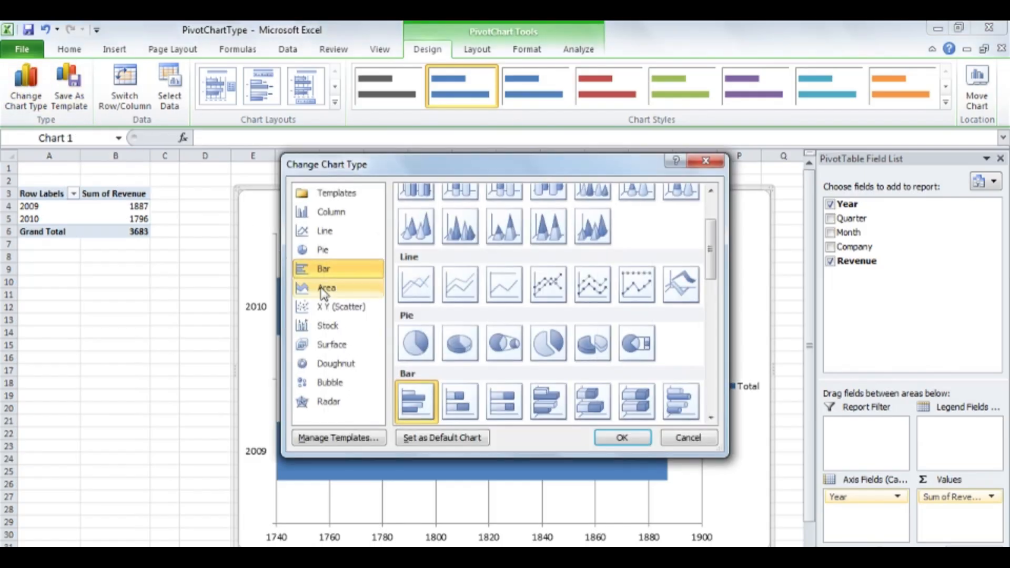
left_click(349, 291)
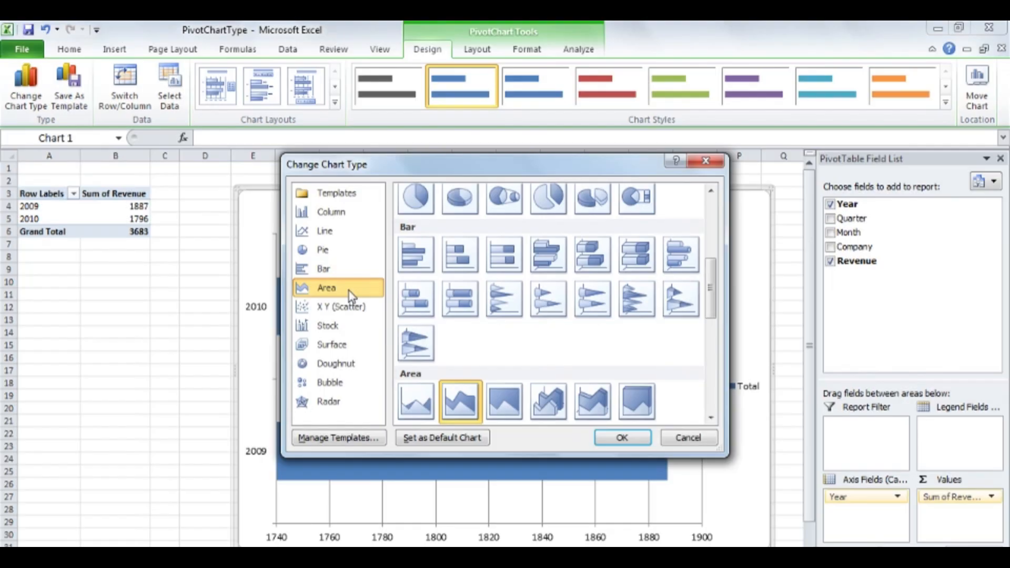
left_click(633, 438)
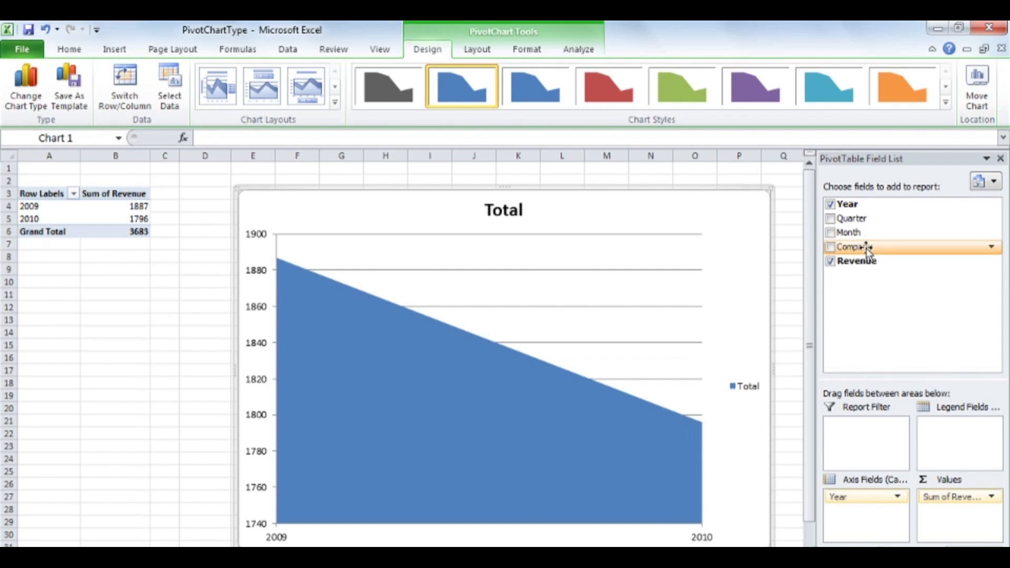
left_click_drag(864, 247, 955, 430)
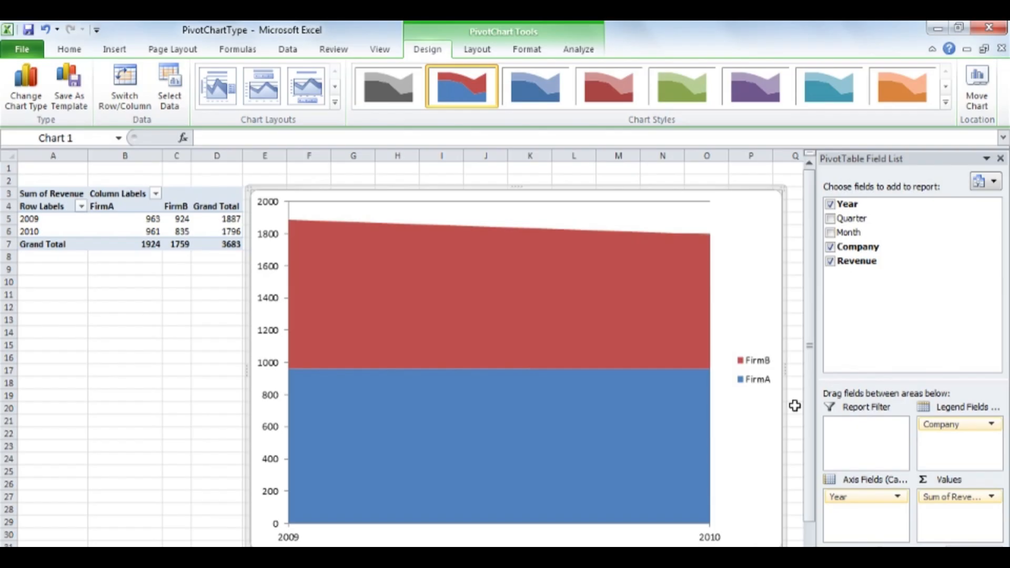
Change the PivotChart's type to the first Surface subtype, the 3-D surface
left_click(29, 84)
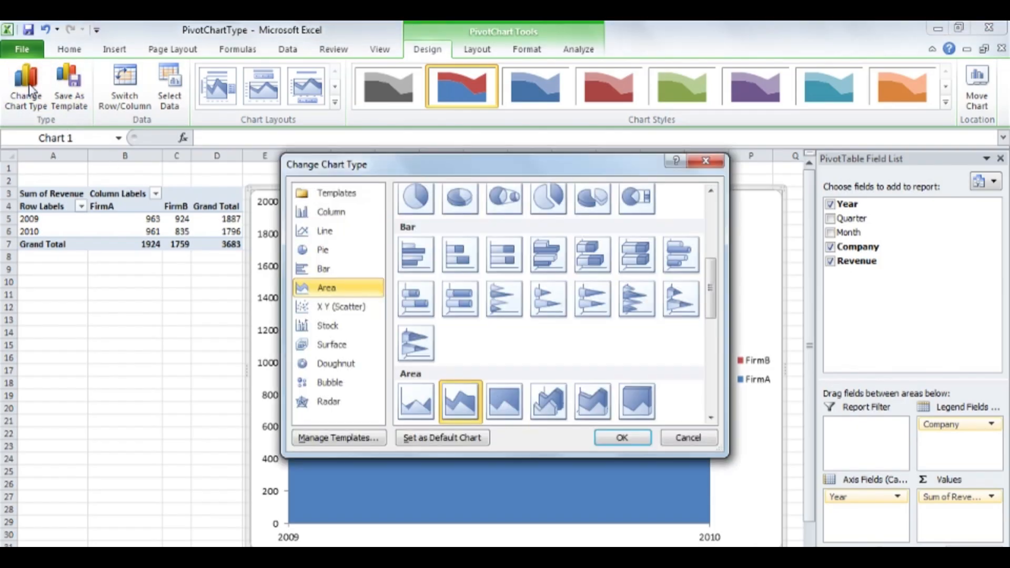
left_click(336, 345)
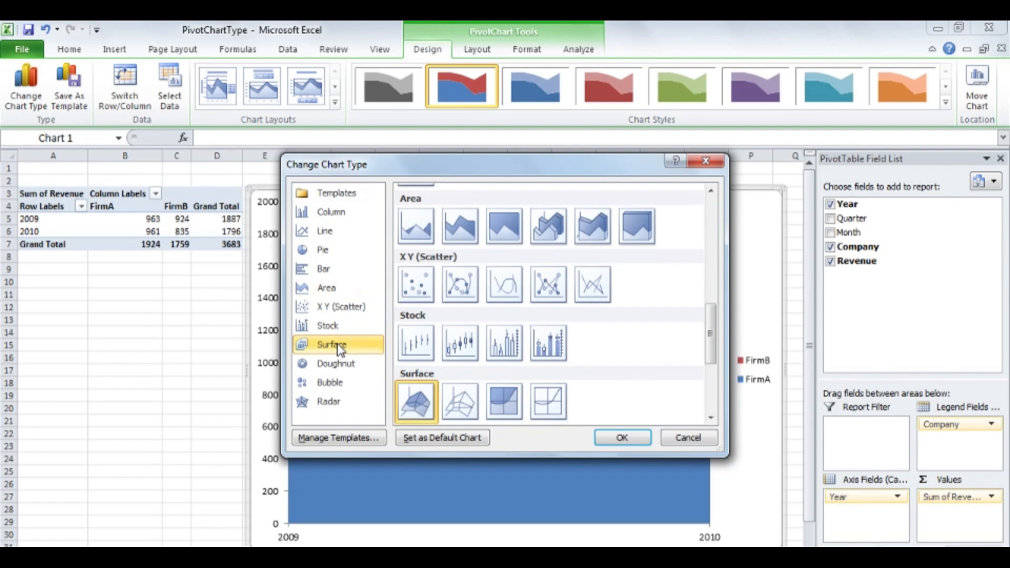
left_click(621, 438)
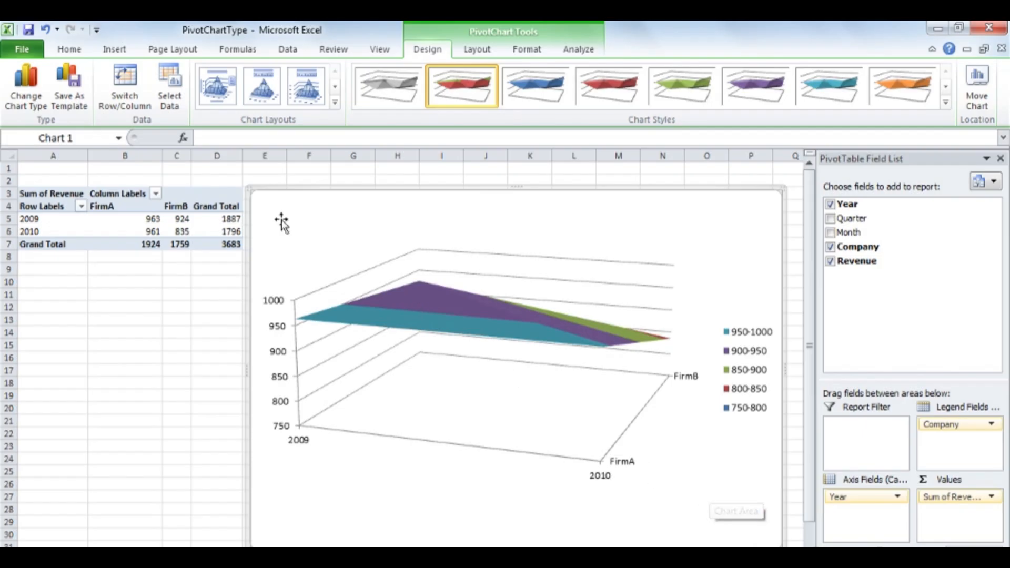
Change the PivotChart to the first Radar subtype and move the Company field from the legend fields to the axis fields below Year
left_click(36, 95)
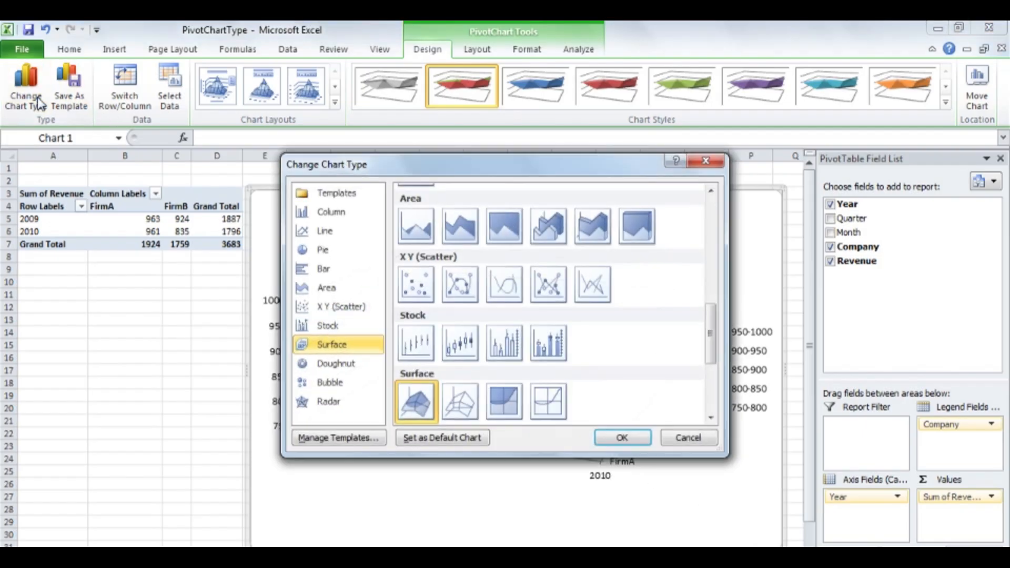
left_click(328, 401)
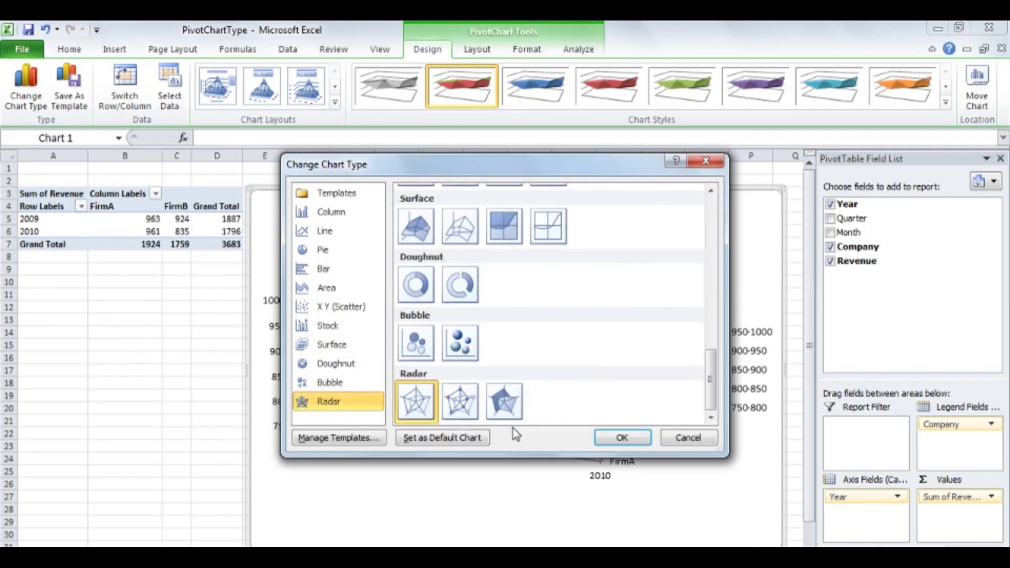
left_click(624, 438)
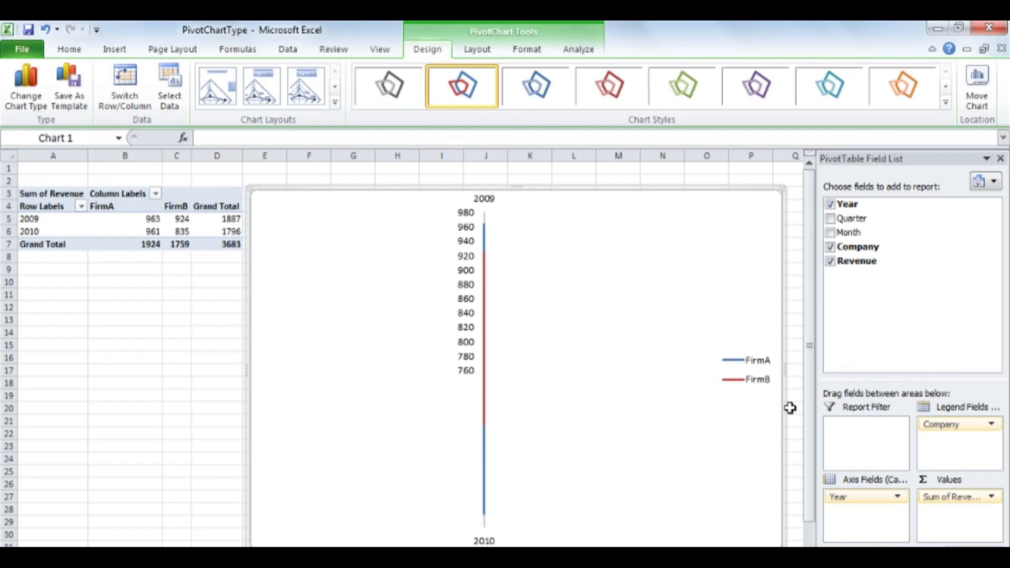
left_click_drag(953, 425, 881, 520)
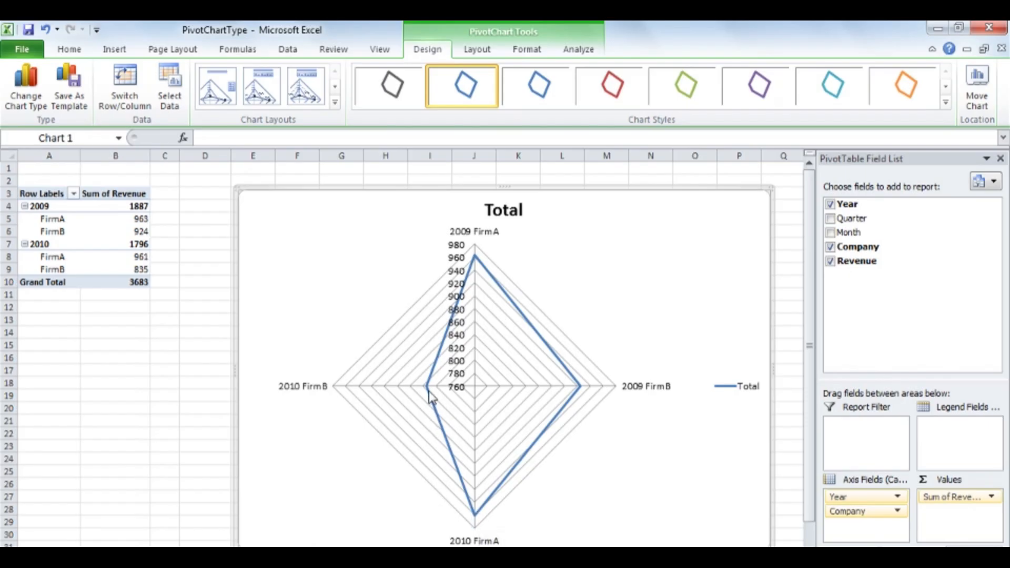
Add a linear trendline to the FirmA series of the line PivotChart in the PCTrendline workbook
mouse_move(431, 392)
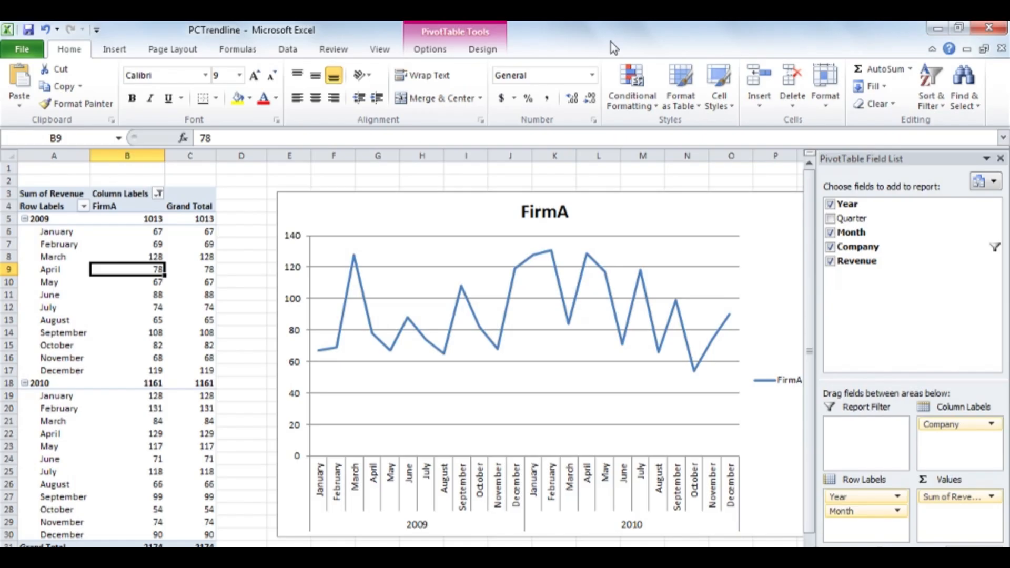
left_click(689, 204)
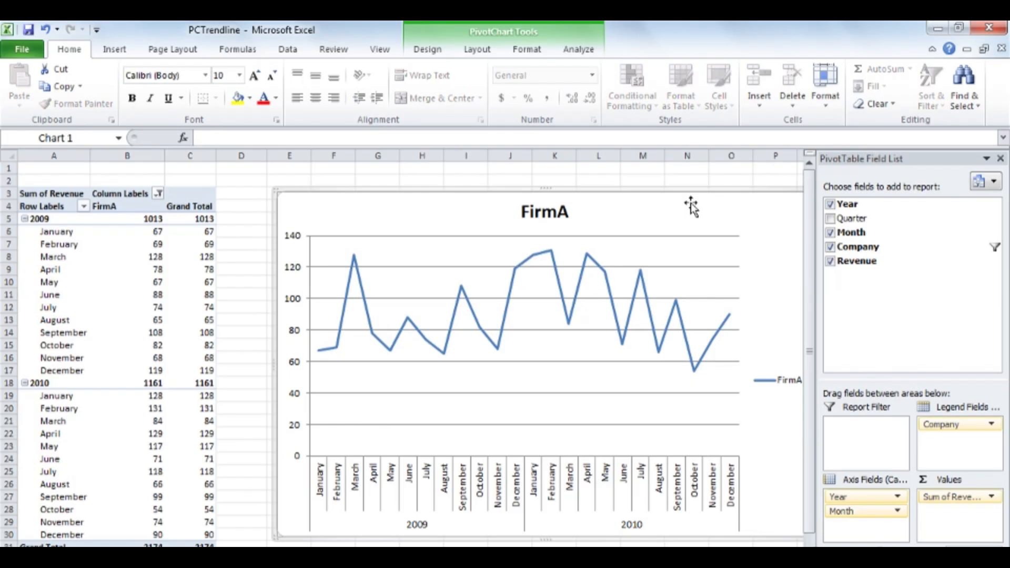
left_click(487, 51)
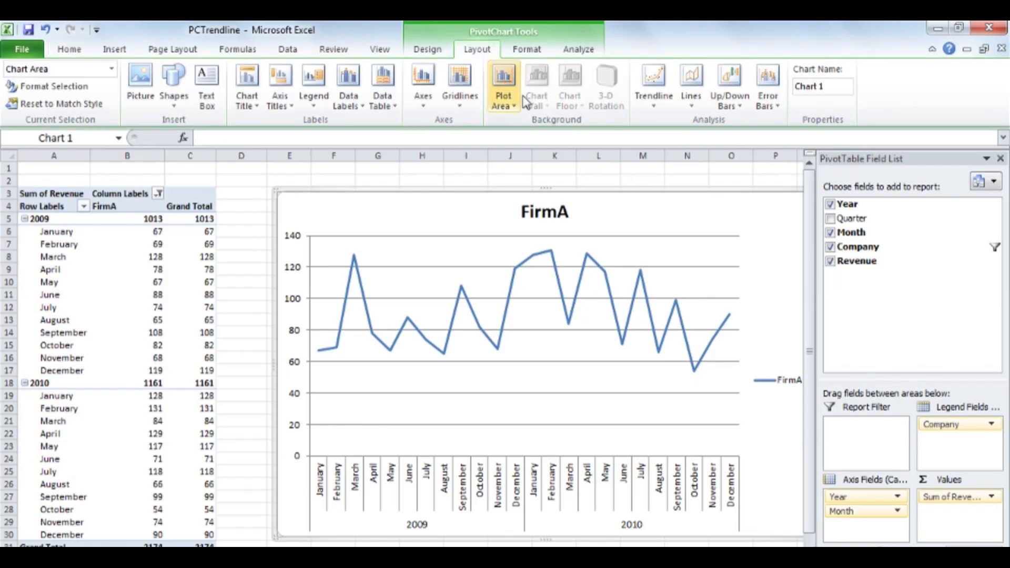
left_click(661, 109)
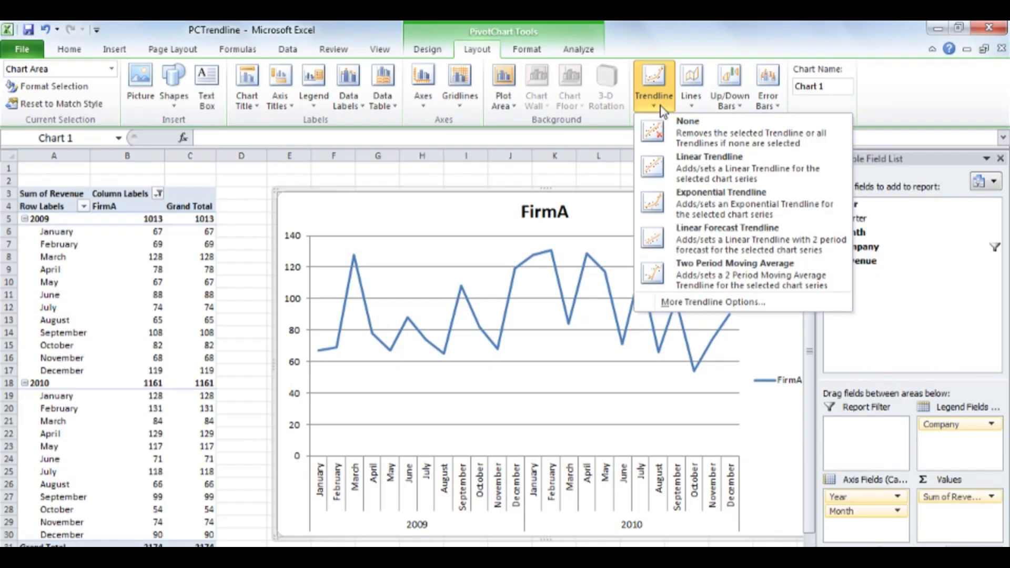
left_click(822, 175)
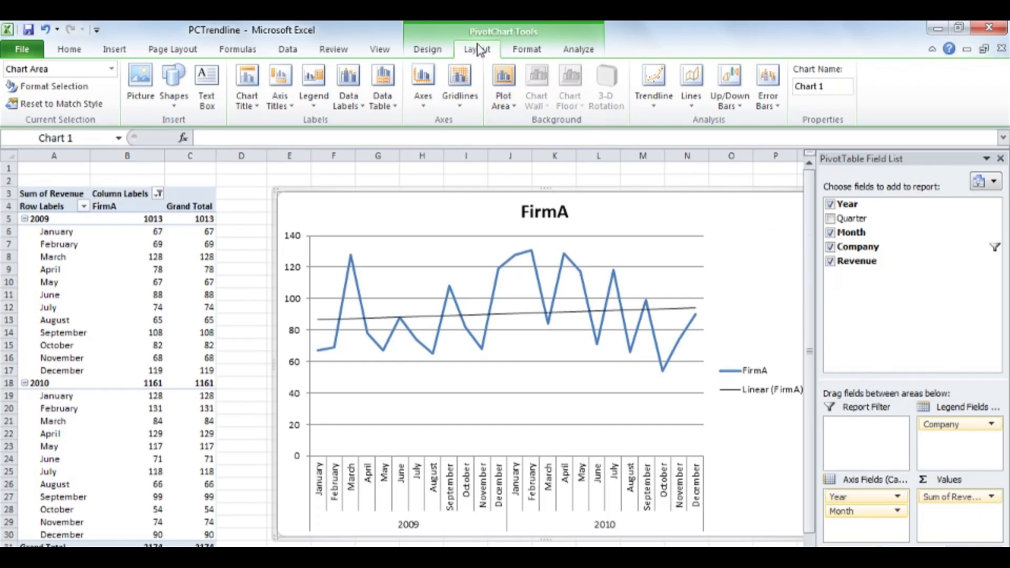
Add another linear trendline to the FirmA PivotChart with a forward forecast of 4 periods
left_click(655, 94)
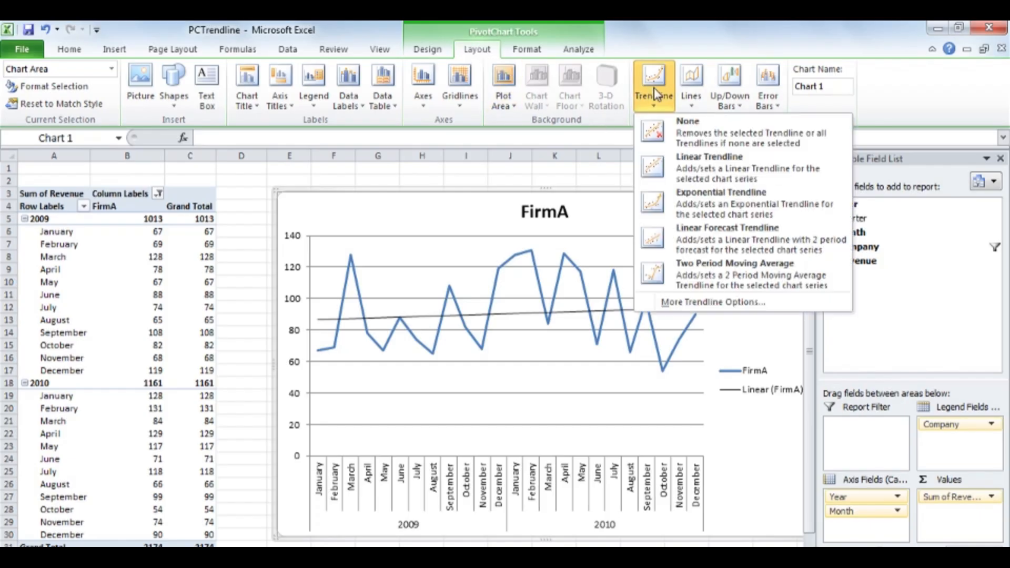
left_click(769, 303)
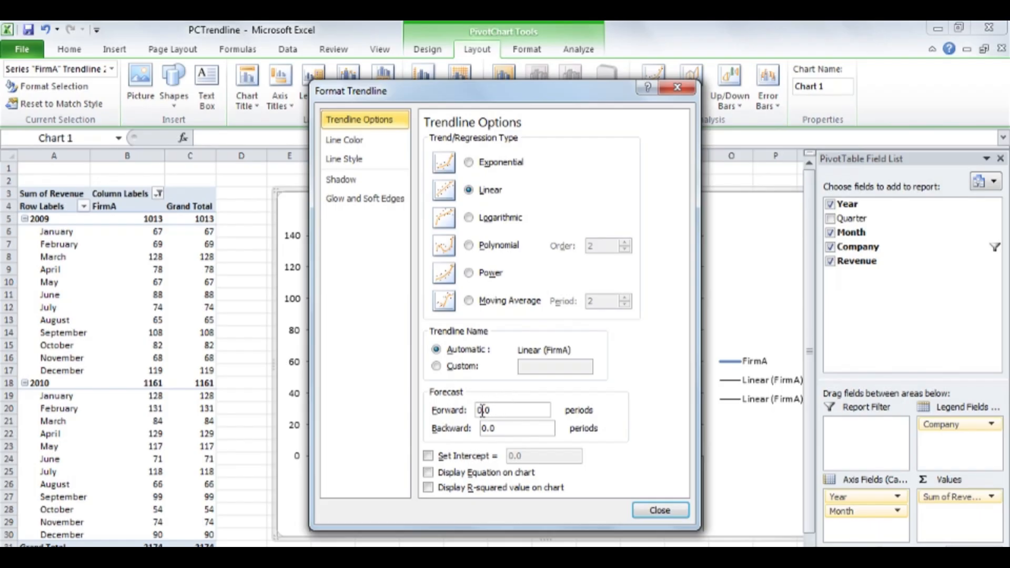
key("BackSpace")
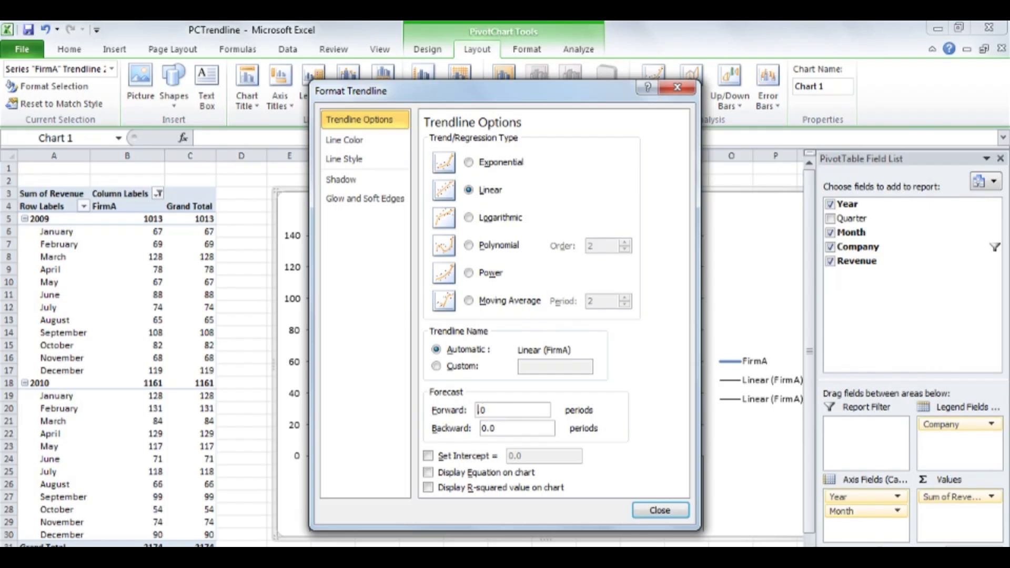
type("4")
left_click_drag(475, 90, 476, 53)
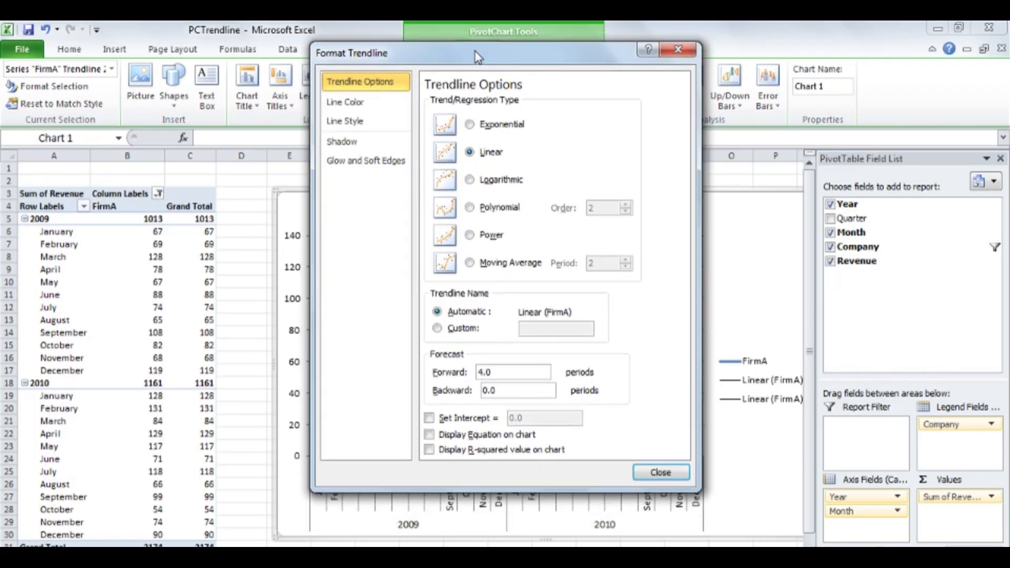
left_click(675, 472)
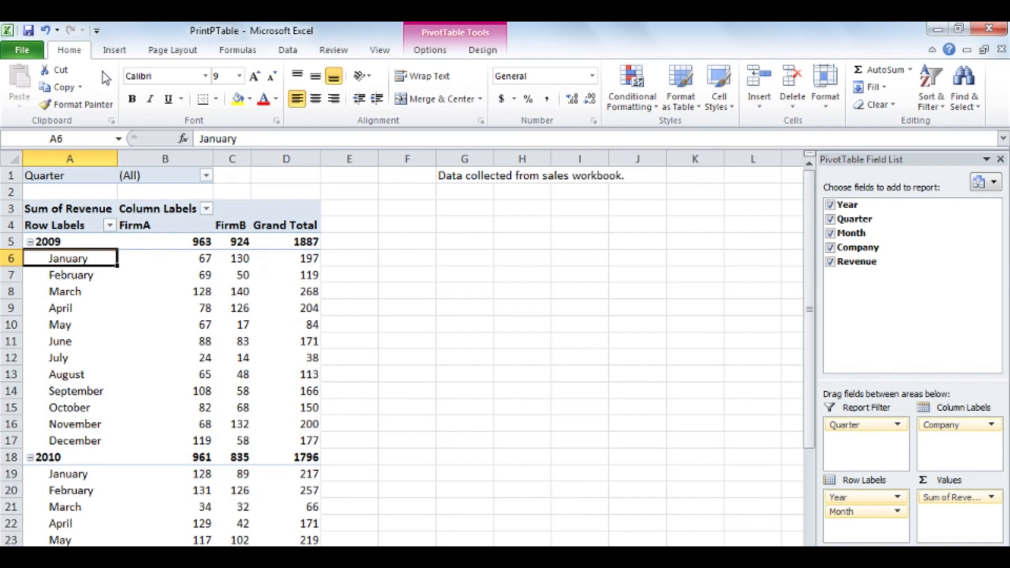
Check the print preview of the PivotTable worksheet in the PrintPTable workbook and return to the sheet
left_click(26, 54)
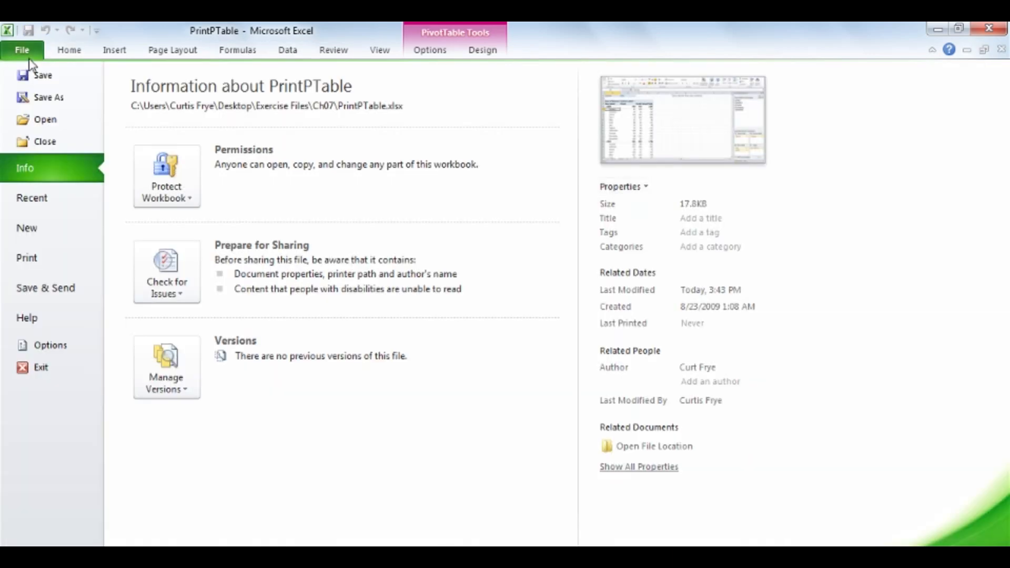
left_click(60, 266)
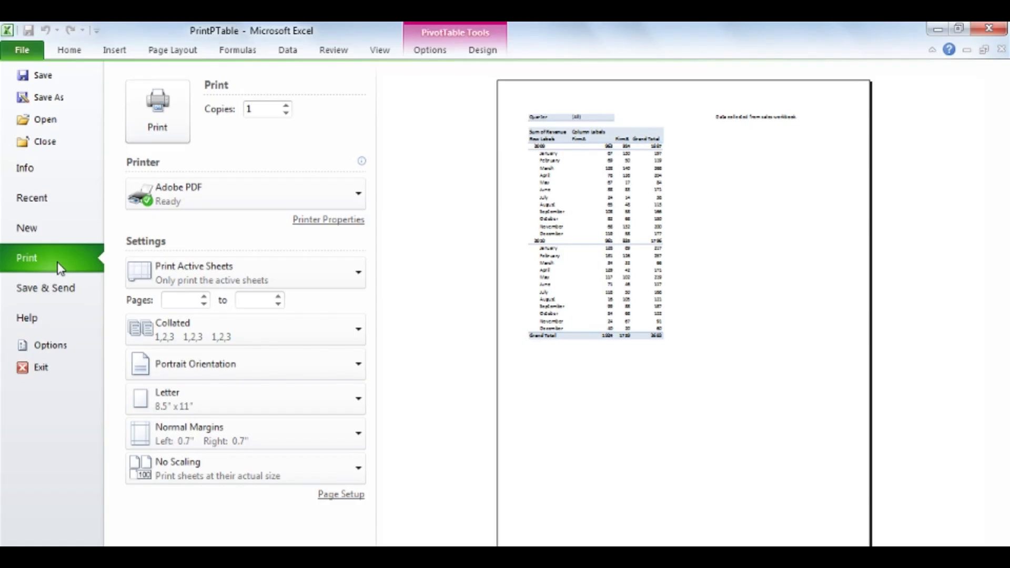
left_click(73, 53)
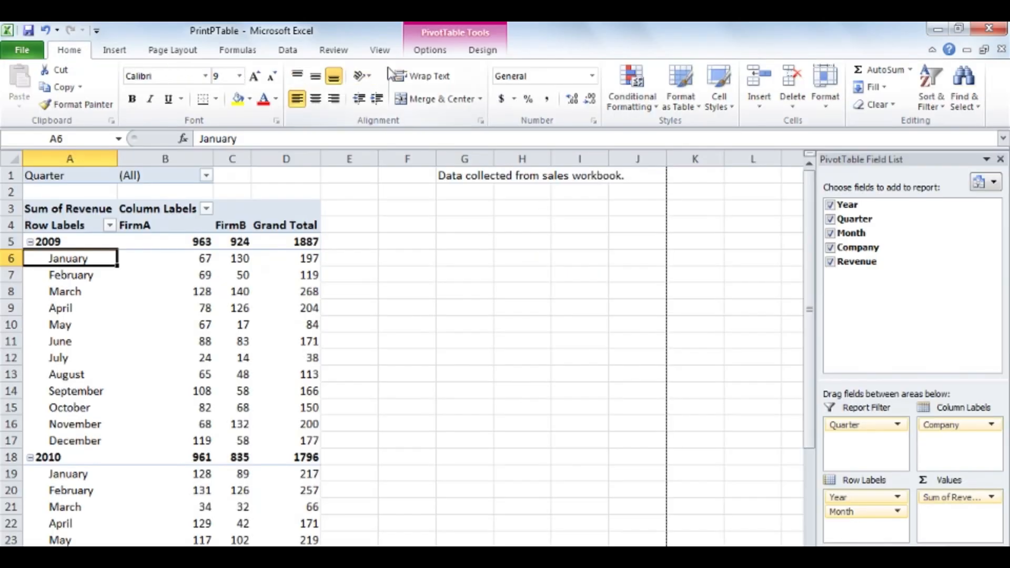
Set the entire PivotTable as the print area and check the result in the print preview
left_click(427, 51)
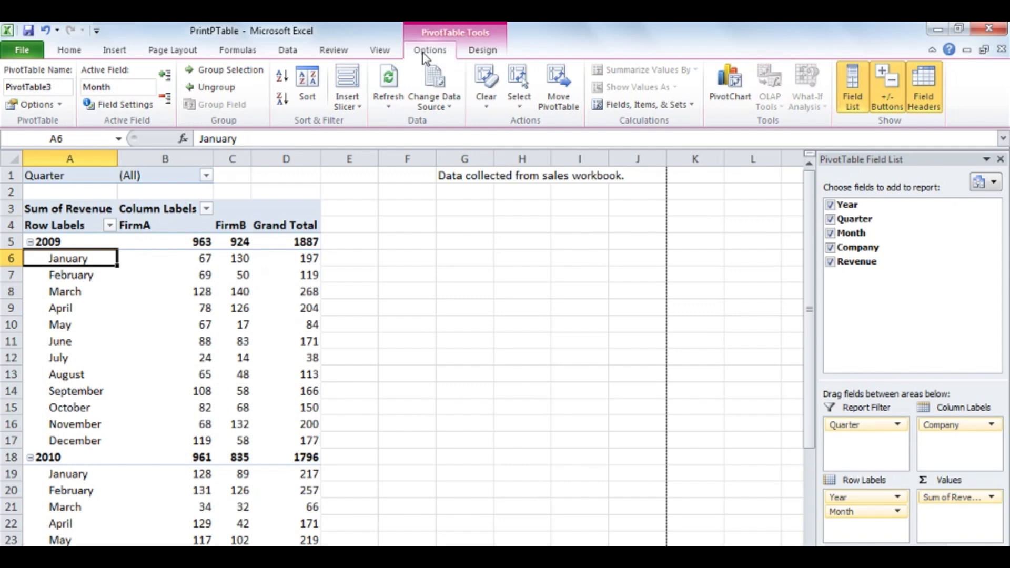
left_click(519, 99)
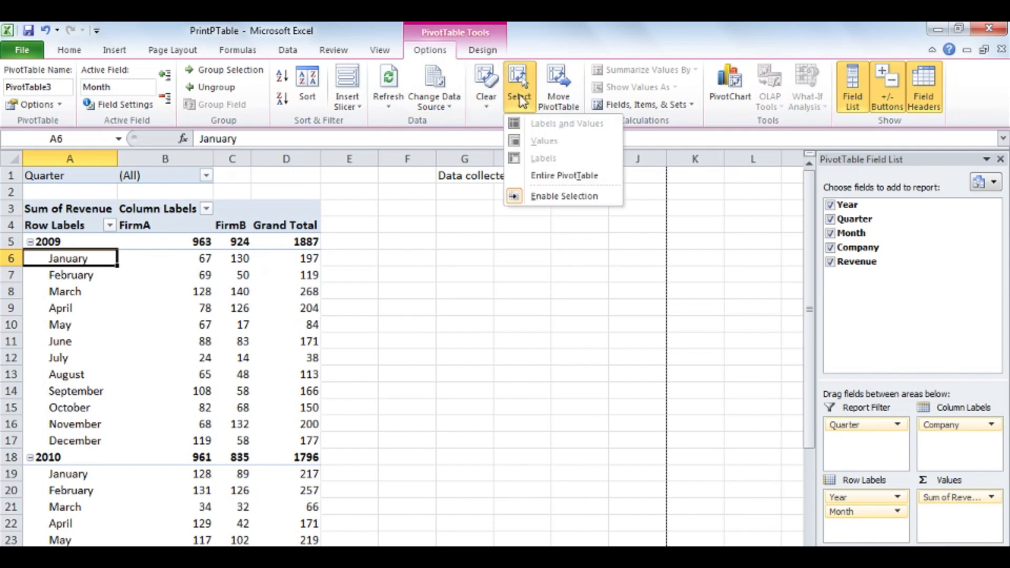
left_click(588, 178)
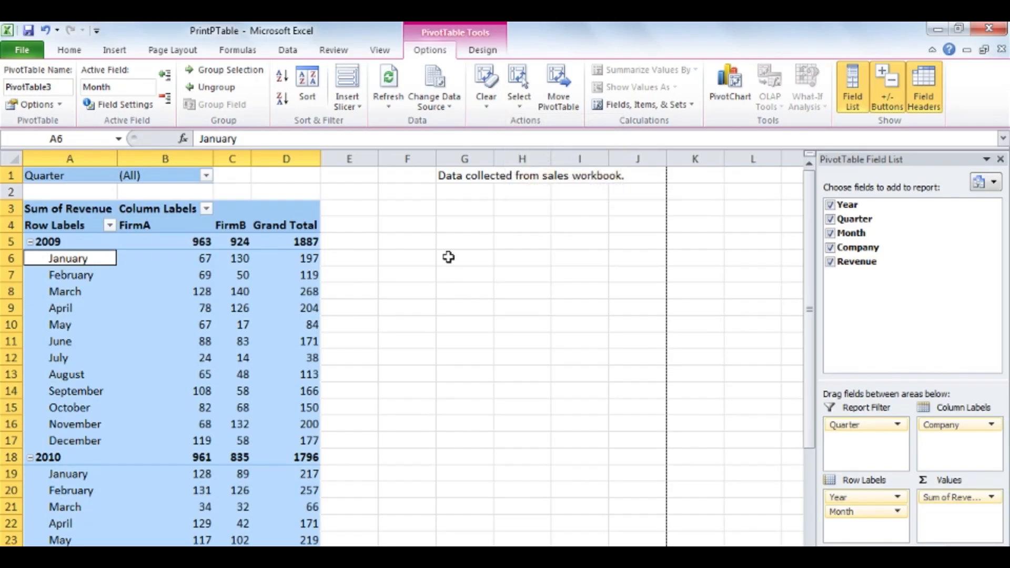
left_click(182, 52)
left_click(237, 93)
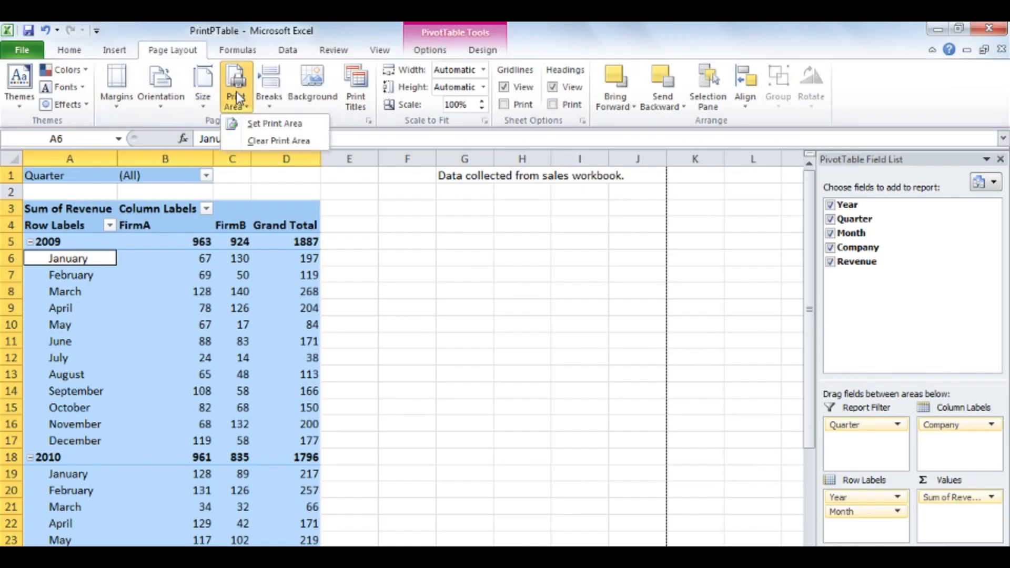
left_click(309, 126)
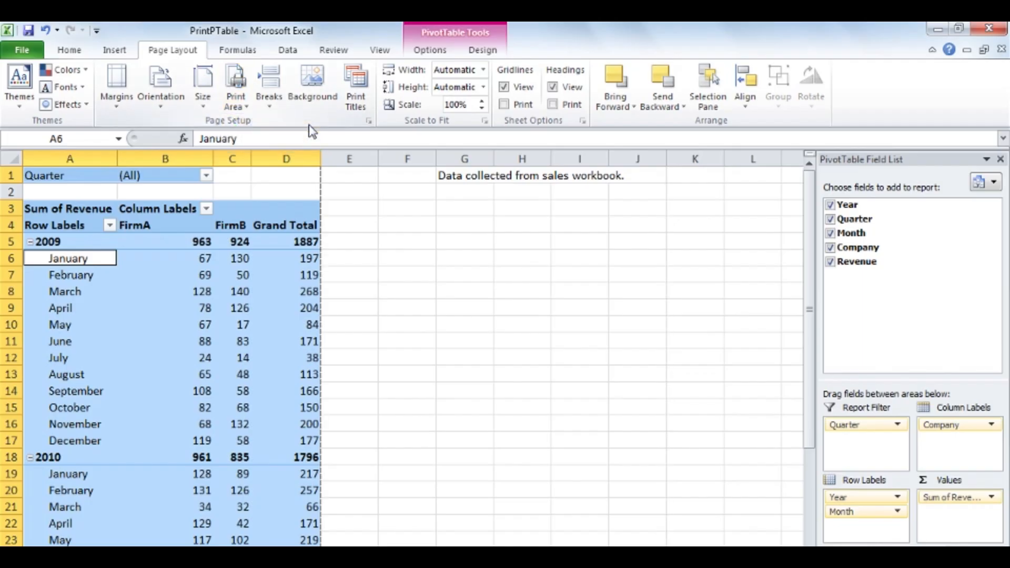
left_click(301, 174)
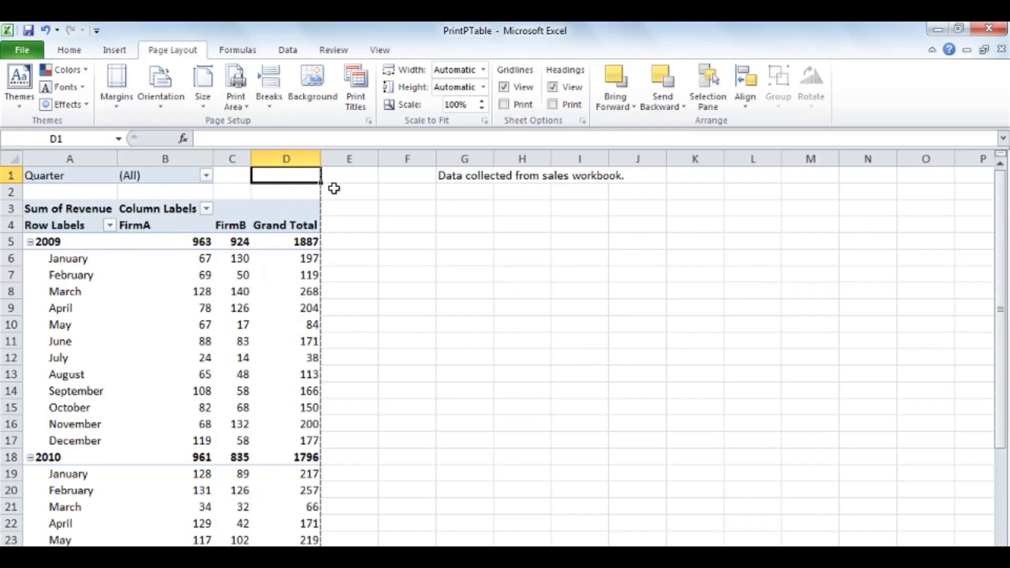
left_click(37, 54)
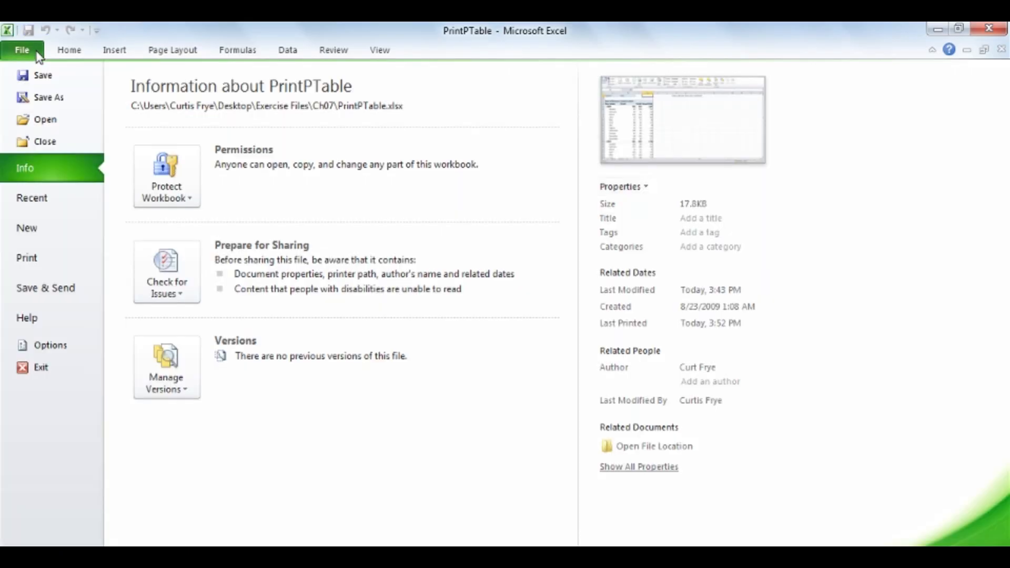
left_click(61, 258)
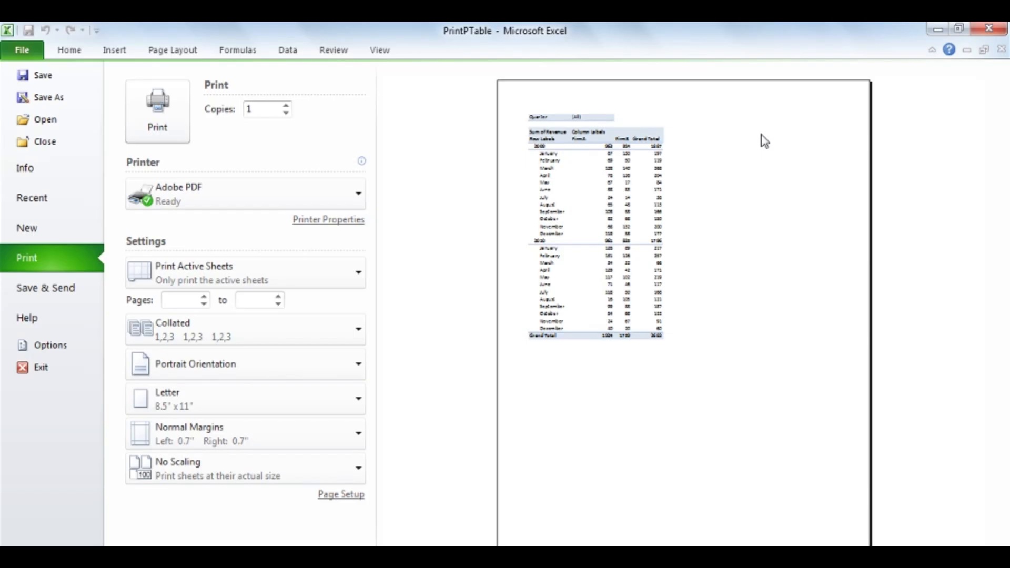
left_click(75, 52)
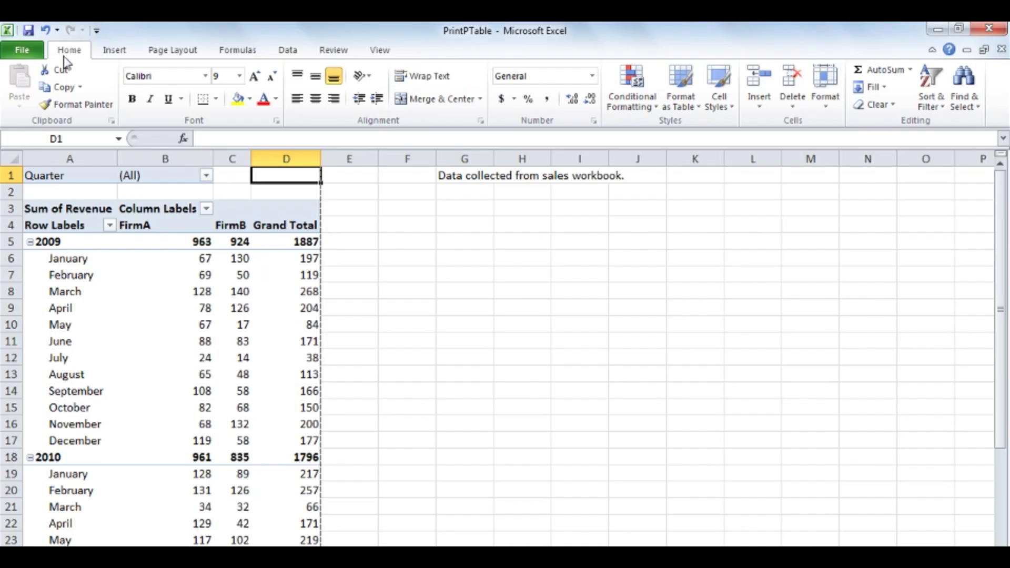
Insert a page break above the 2010 row, row 18, and check both pages in the print preview
left_click(7, 457)
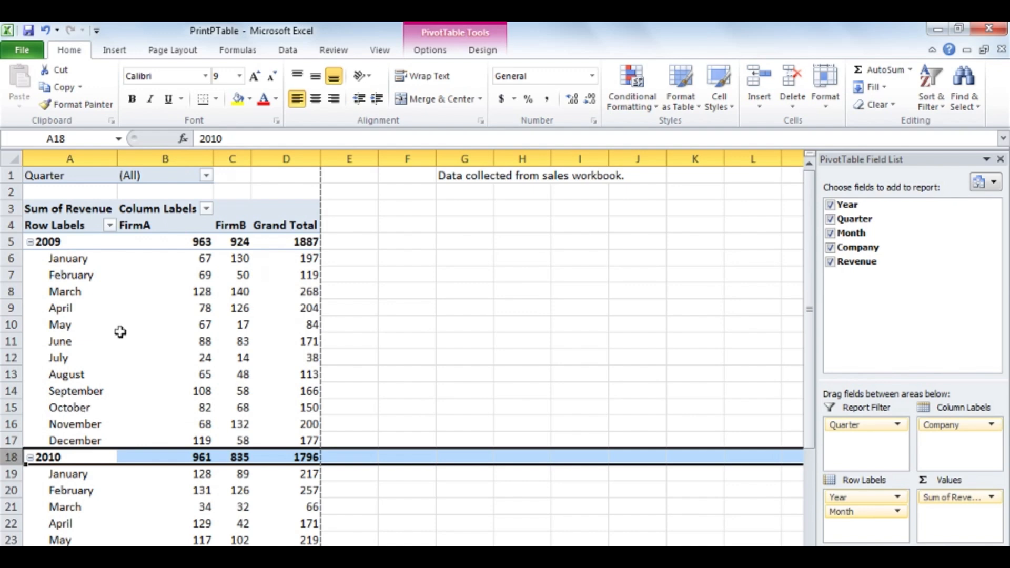
left_click(179, 51)
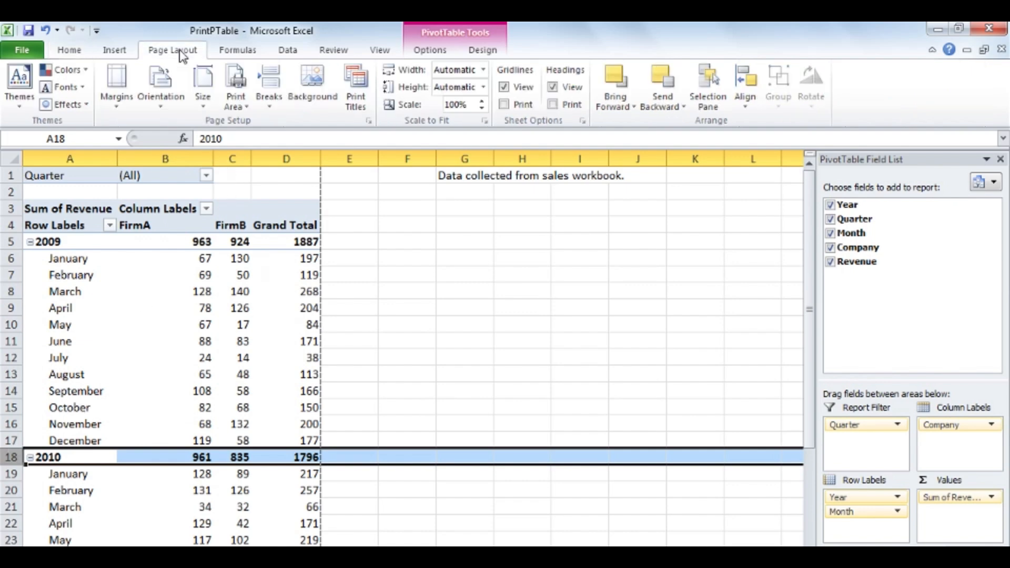
left_click(269, 100)
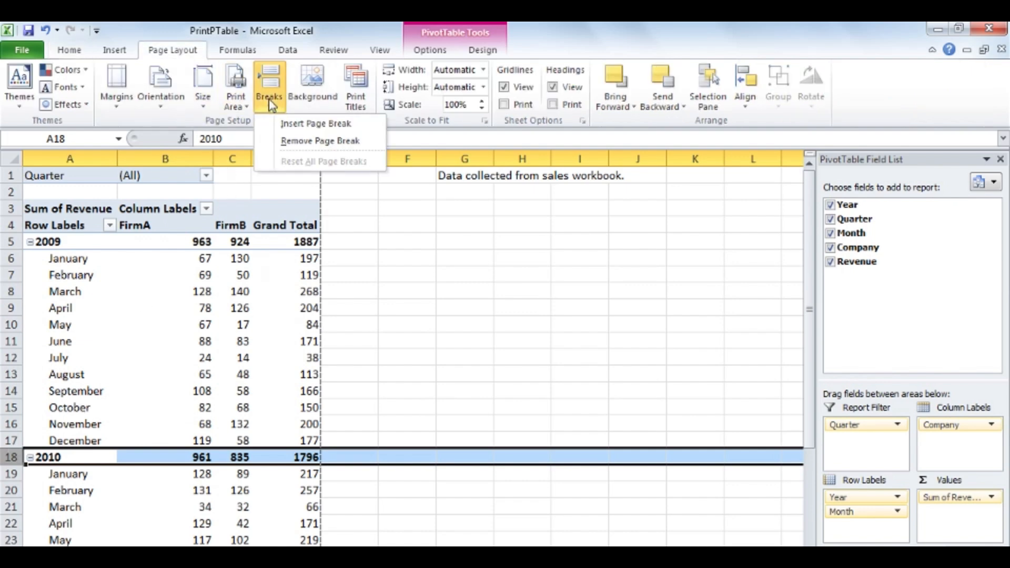
left_click(316, 123)
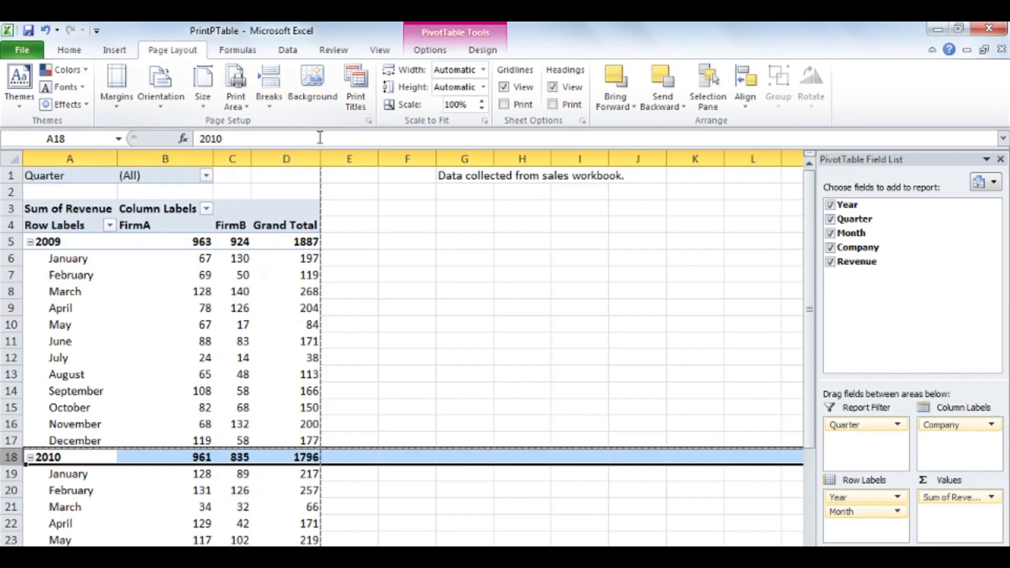
left_click(103, 457)
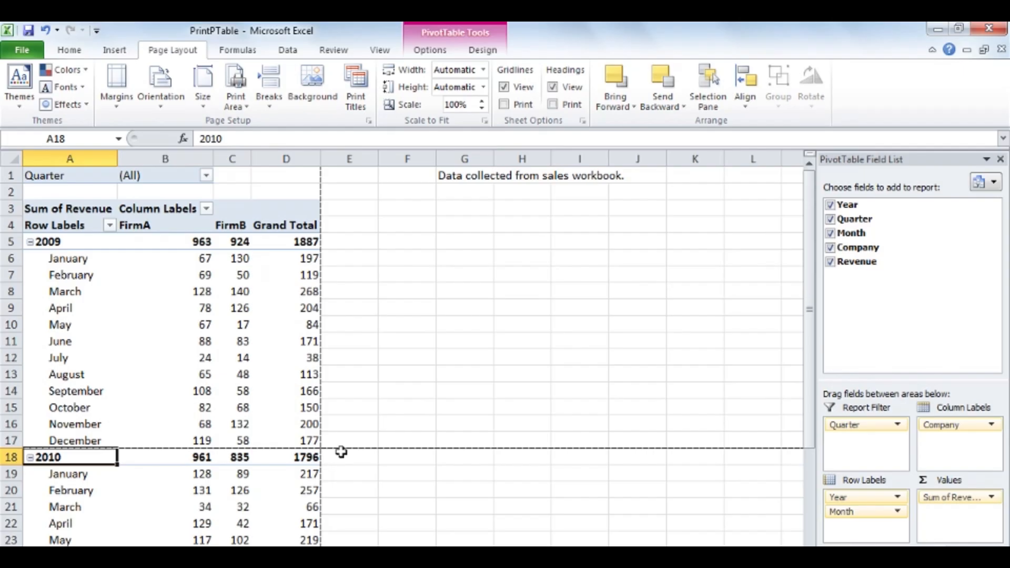
left_click(25, 47)
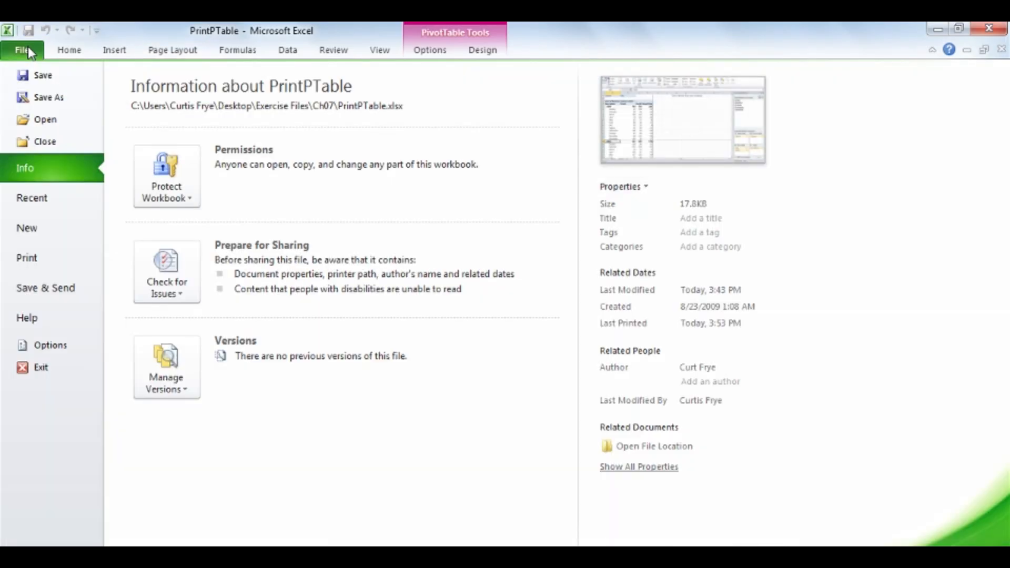
left_click(55, 258)
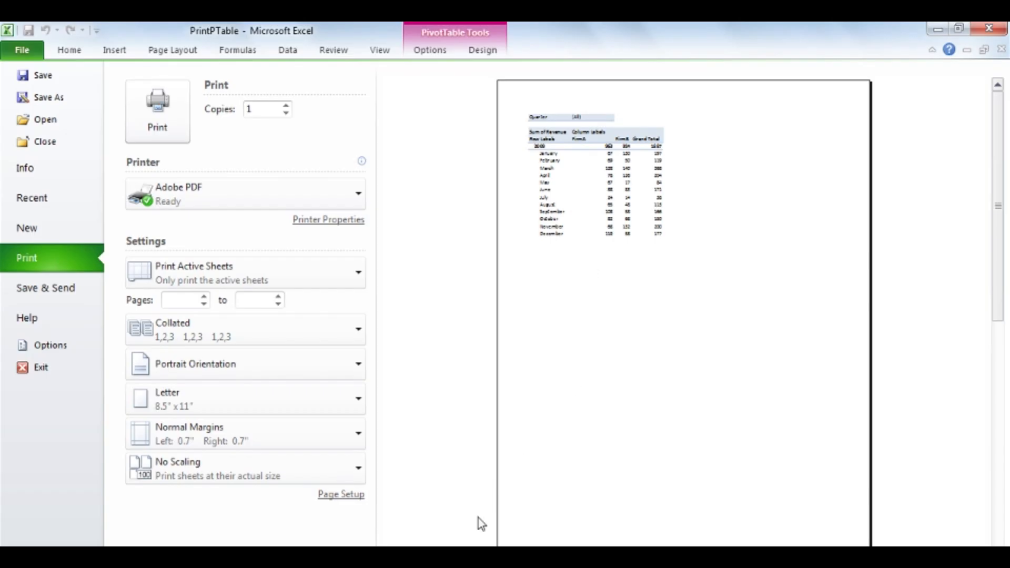
scroll(653, 493, "down", 1)
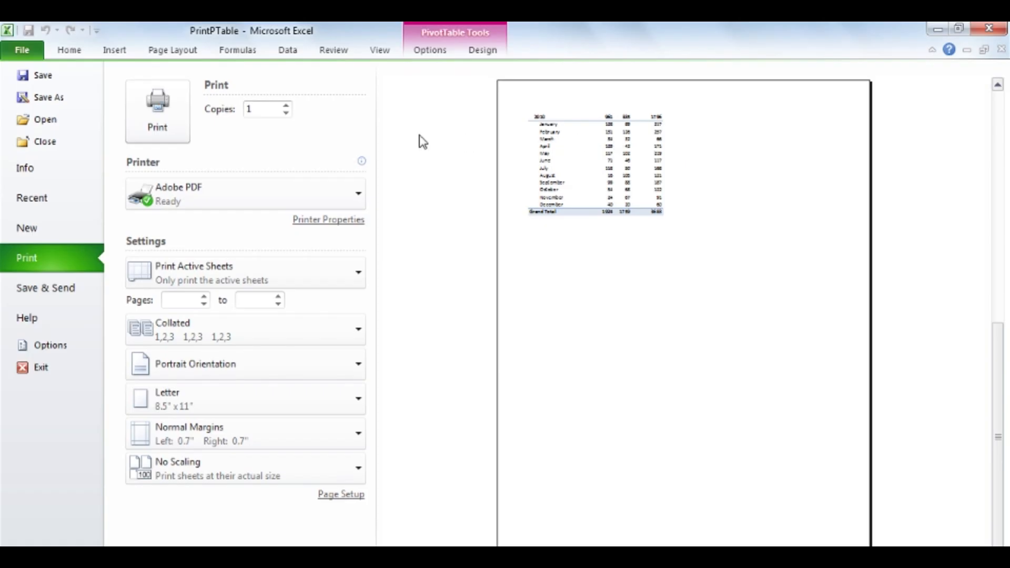
left_click(72, 51)
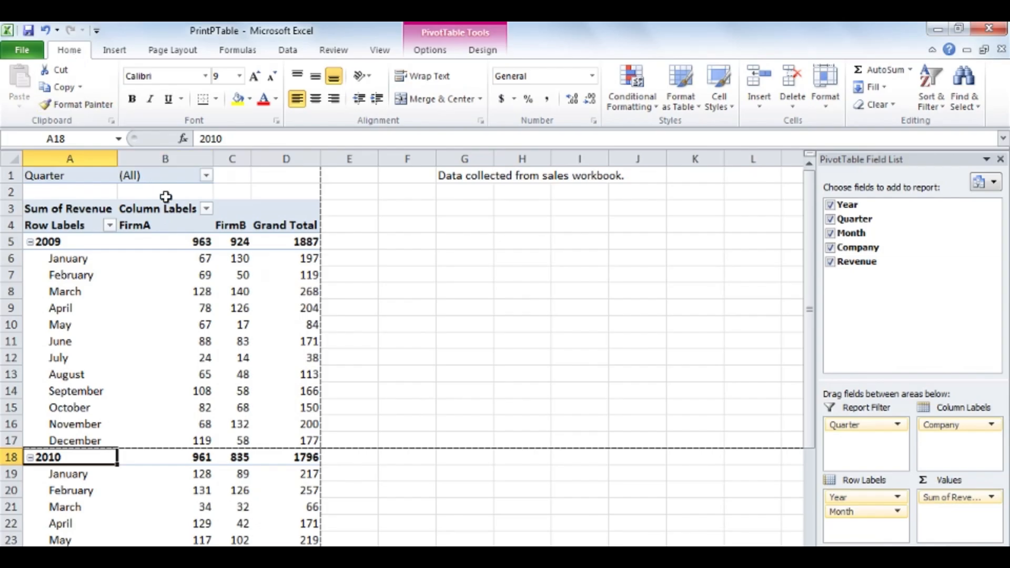
Turn on Set print titles in the PivotTable's printing options
right_click(188, 292)
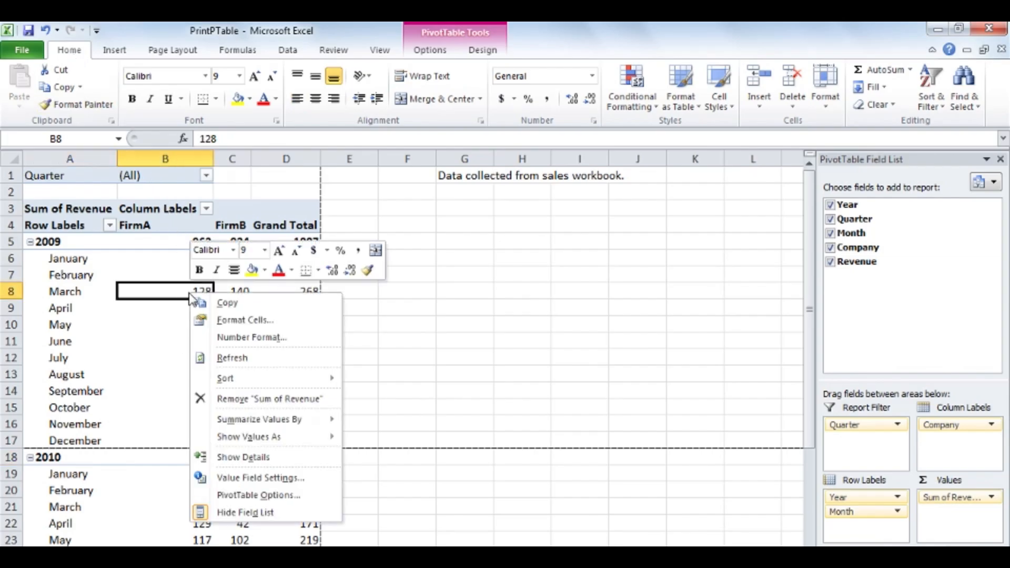
left_click(307, 497)
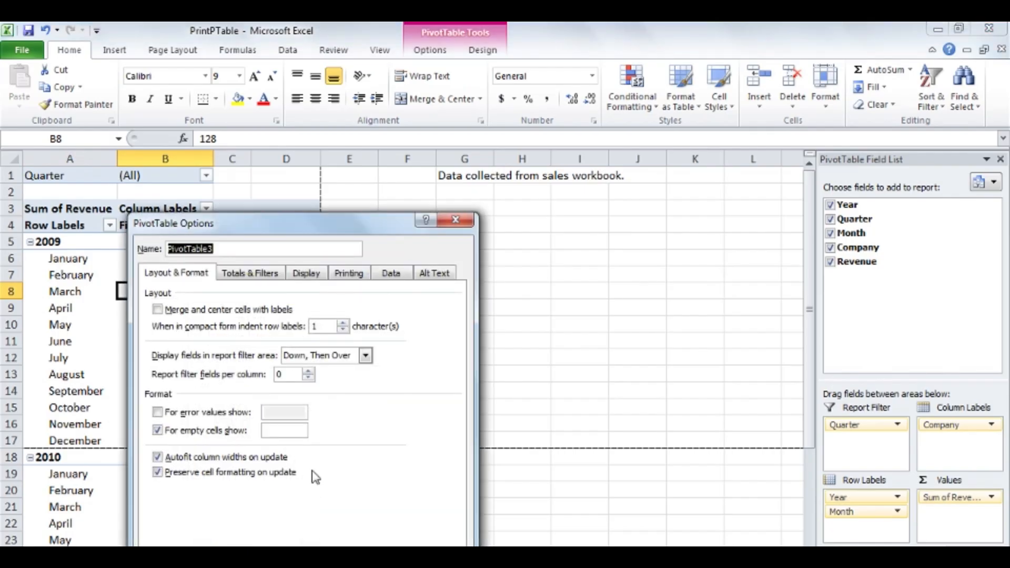
left_click(349, 274)
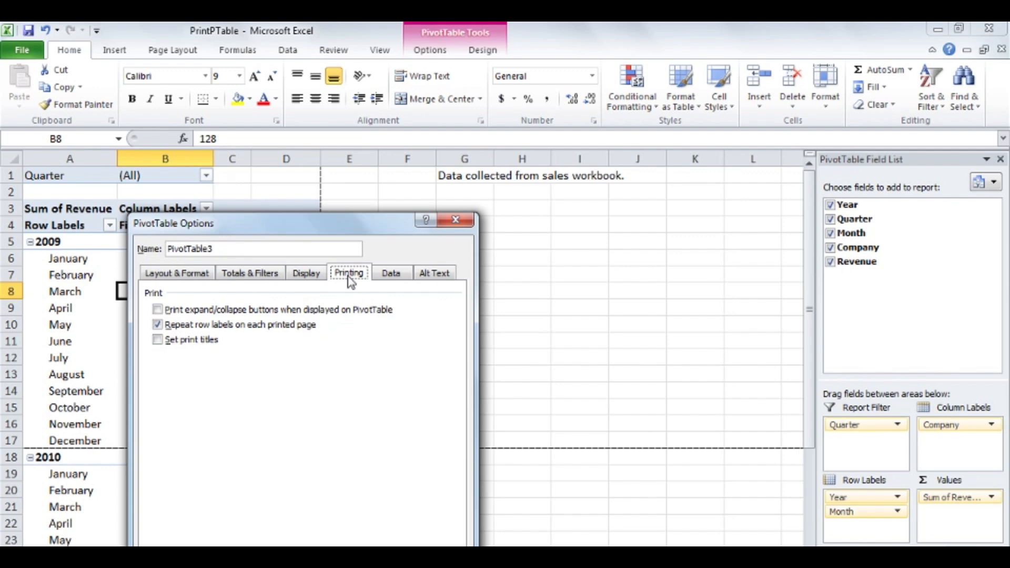
left_click(161, 341)
key("Return")
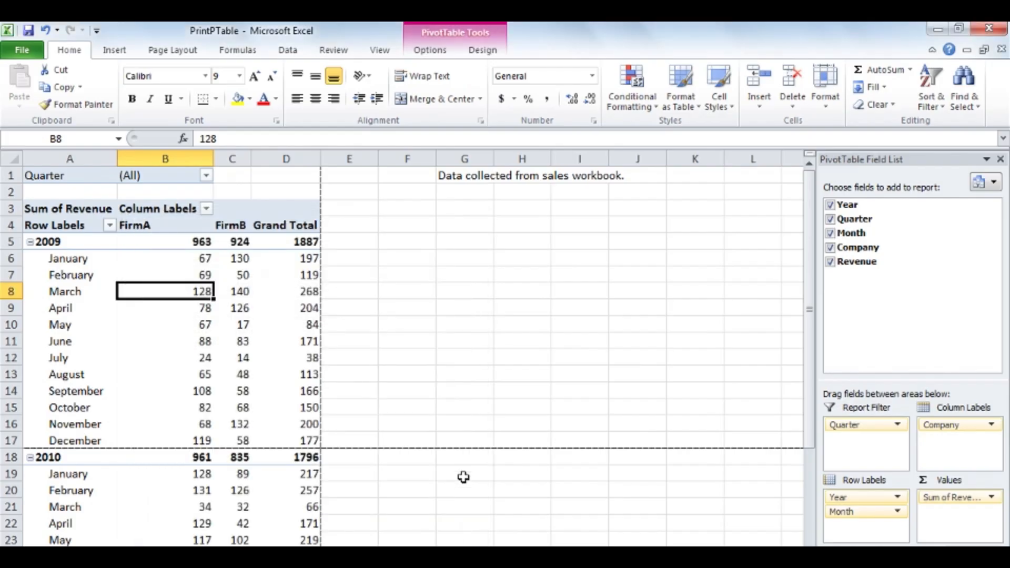
Check both pages of the PivotTable with its print titles in the print preview and return to the sheet
left_click(33, 55)
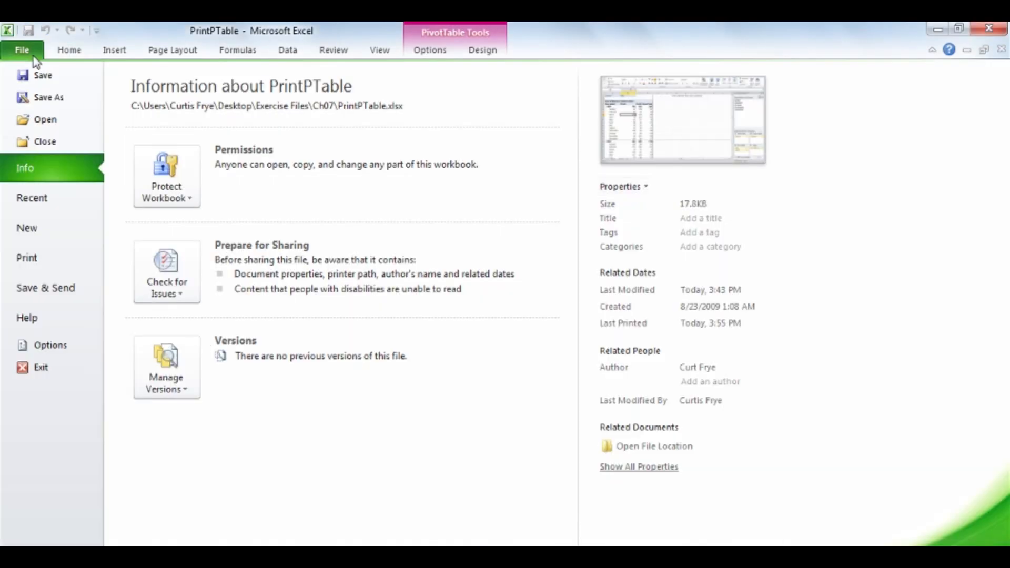
left_click(58, 255)
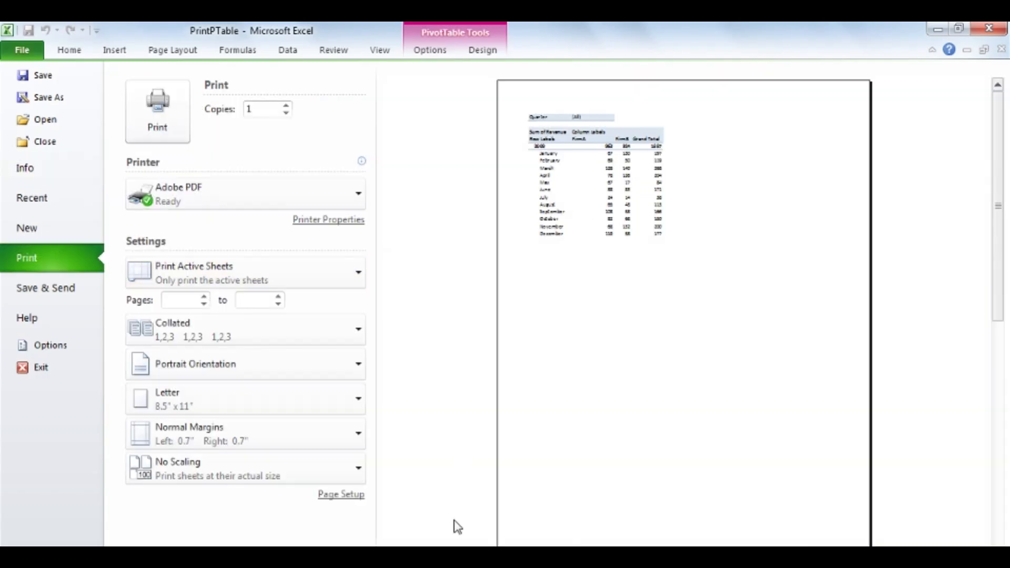
scroll(606, 443, "down", 1)
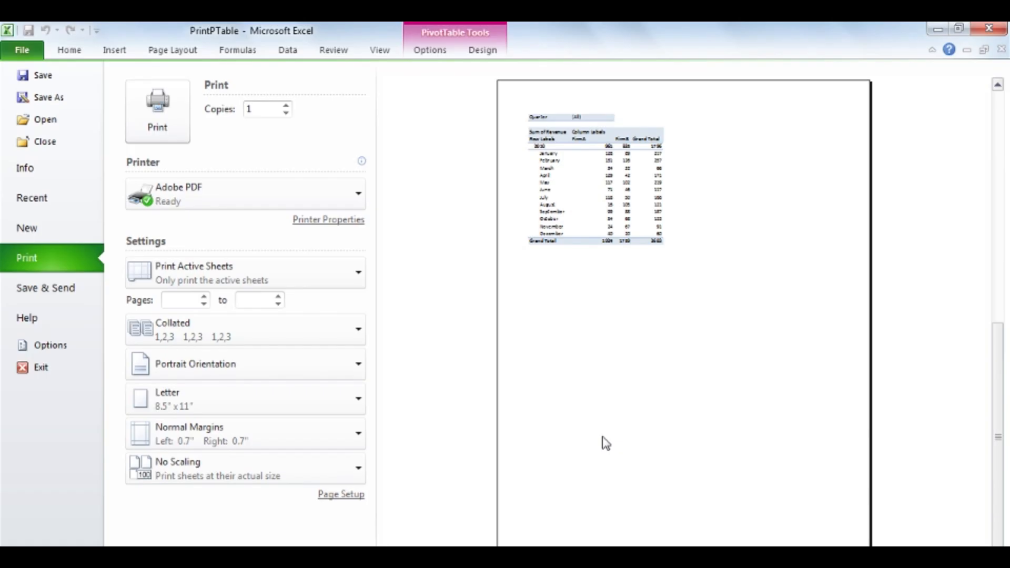
left_click(69, 50)
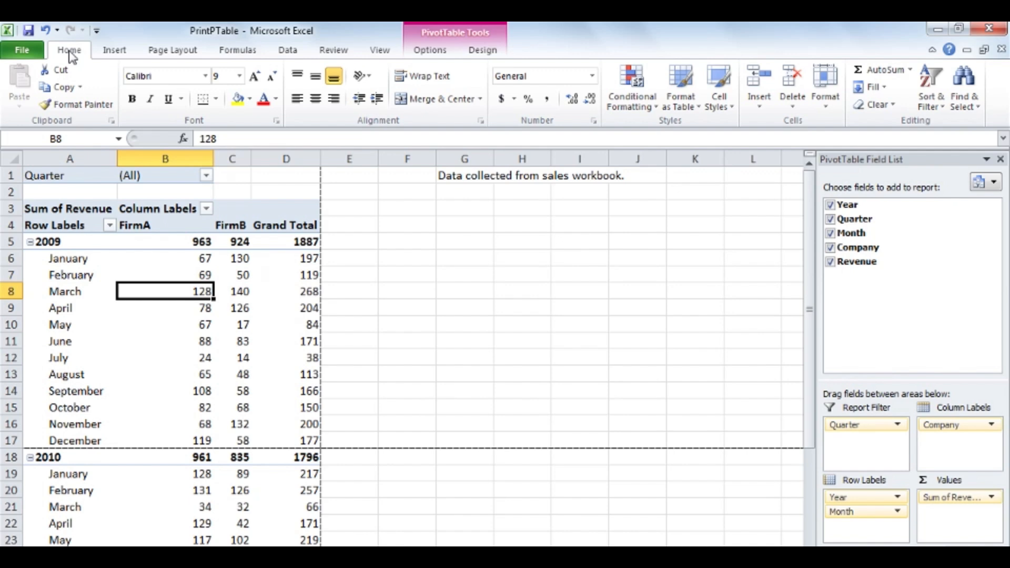
Turn on printing of the expand/collapse buttons in the PivotTable's printing options and check the print preview
right_click(176, 294)
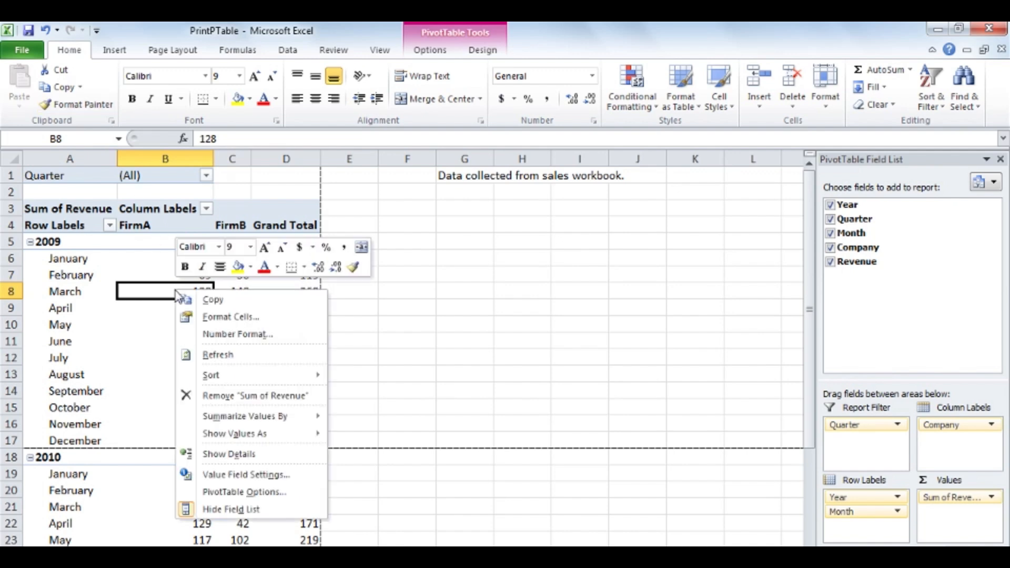
left_click(289, 492)
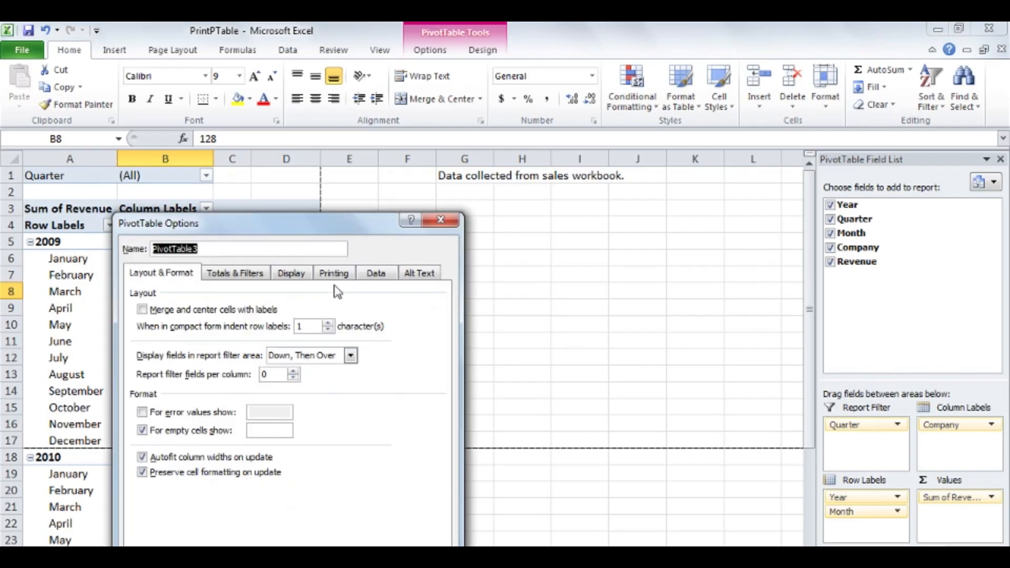
left_click(337, 274)
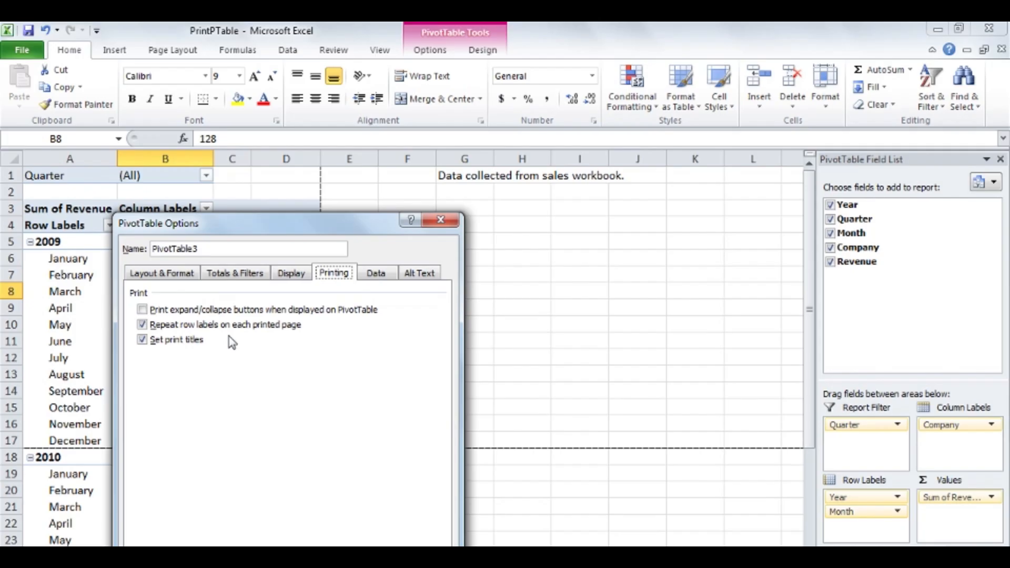
left_click(147, 311)
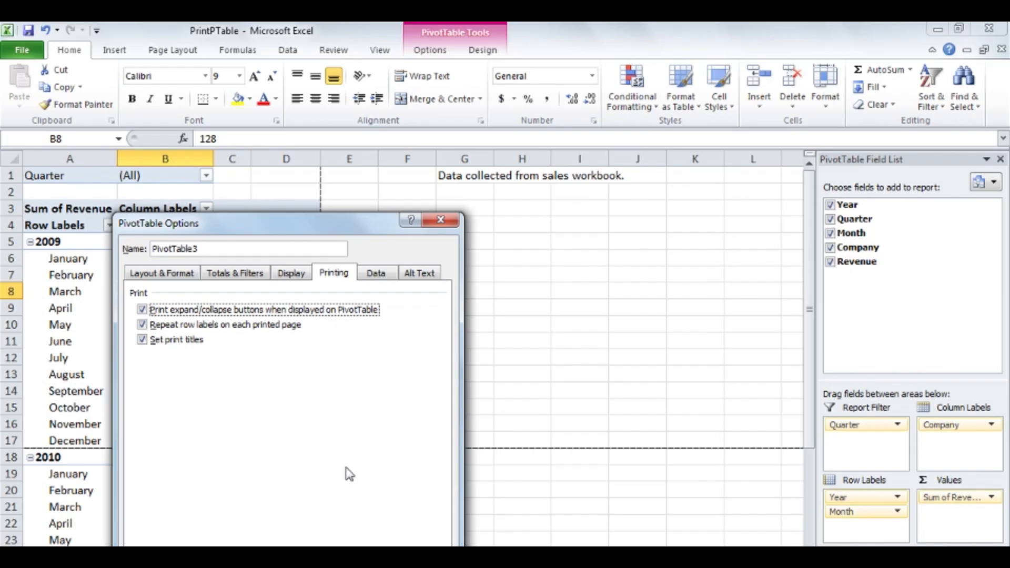
left_click(363, 559)
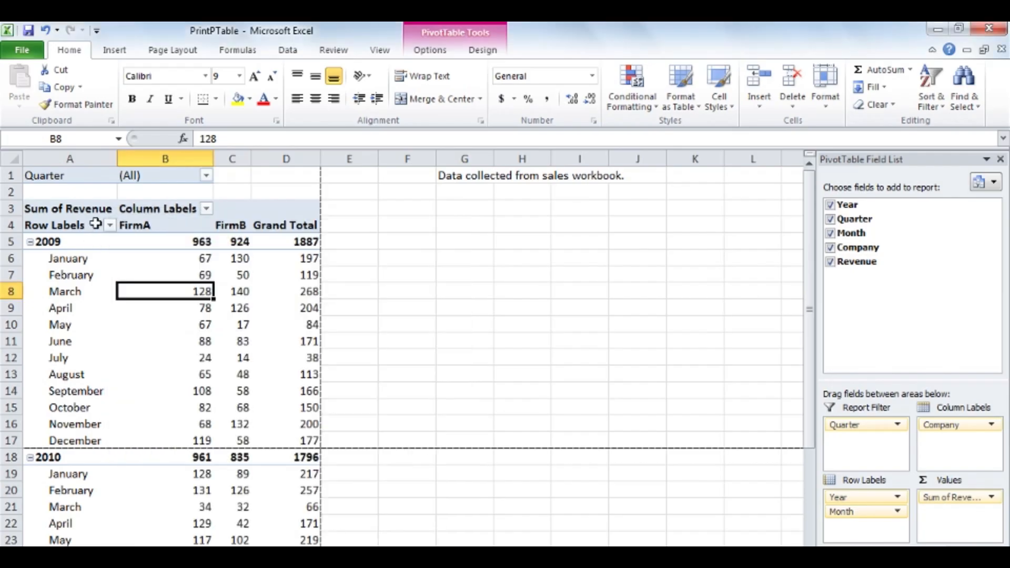
left_click(27, 53)
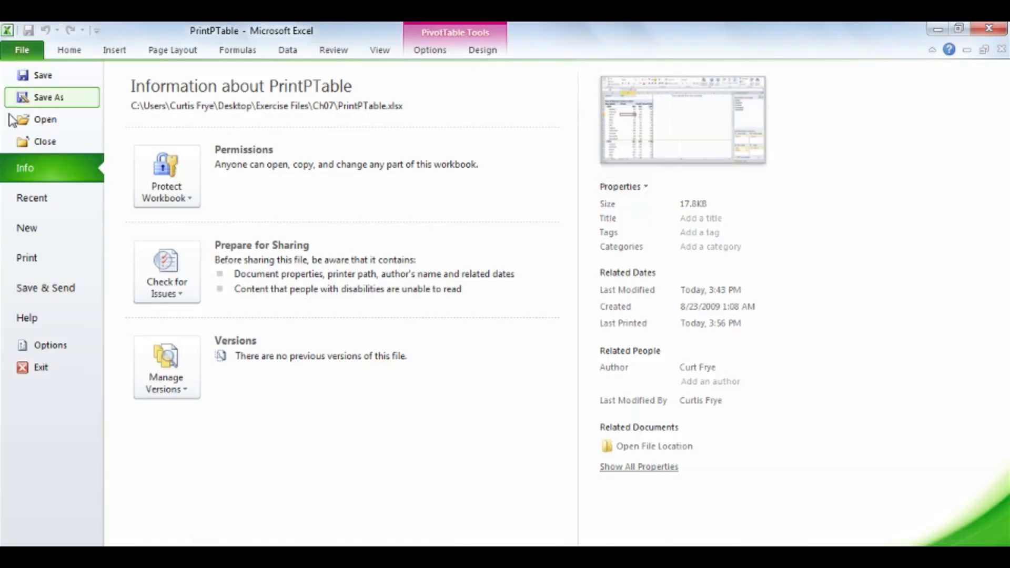
left_click(62, 258)
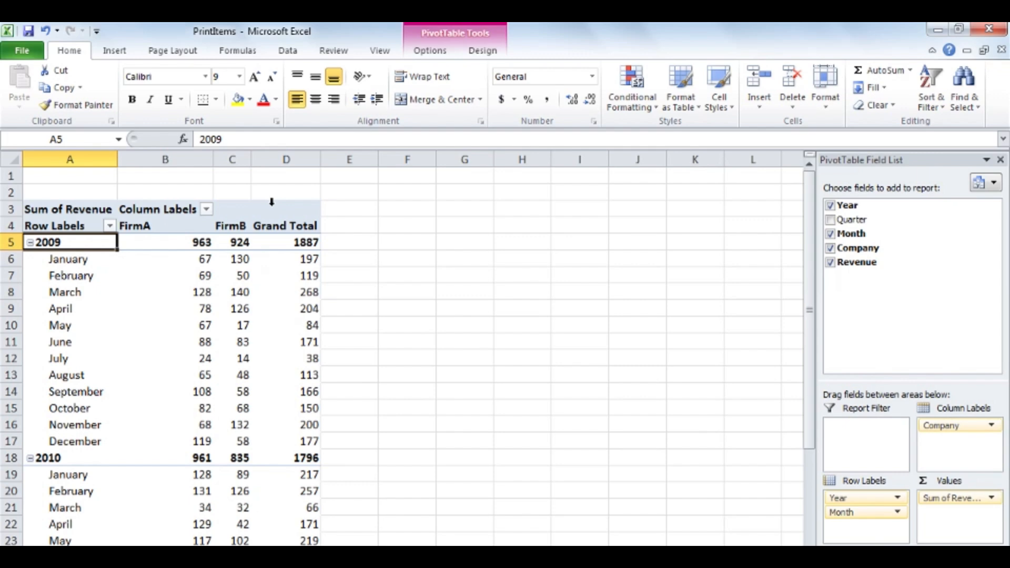
Set the Year field of the PrintItems PivotTable to insert a page break after each item
right_click(80, 243)
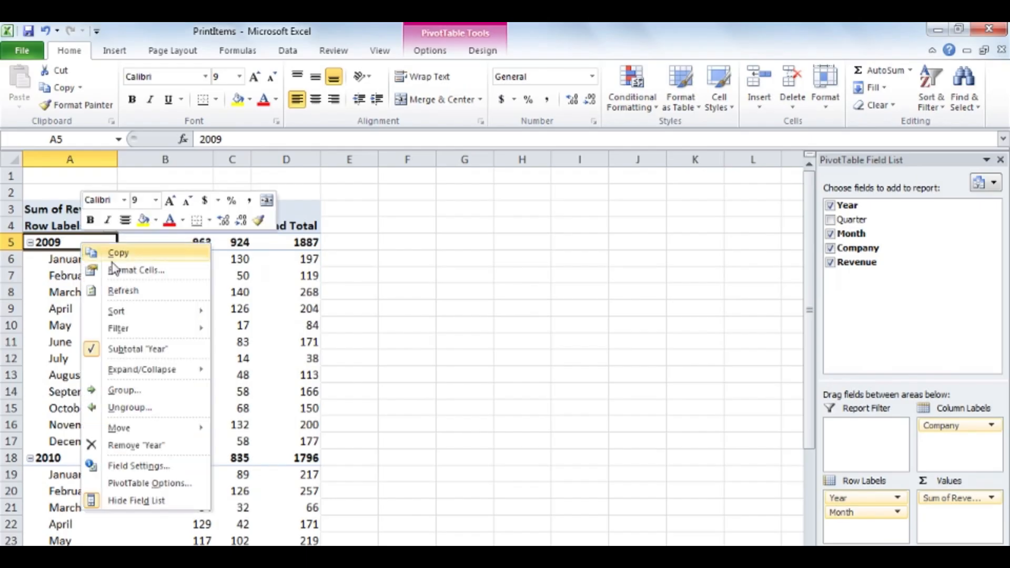
left_click(178, 467)
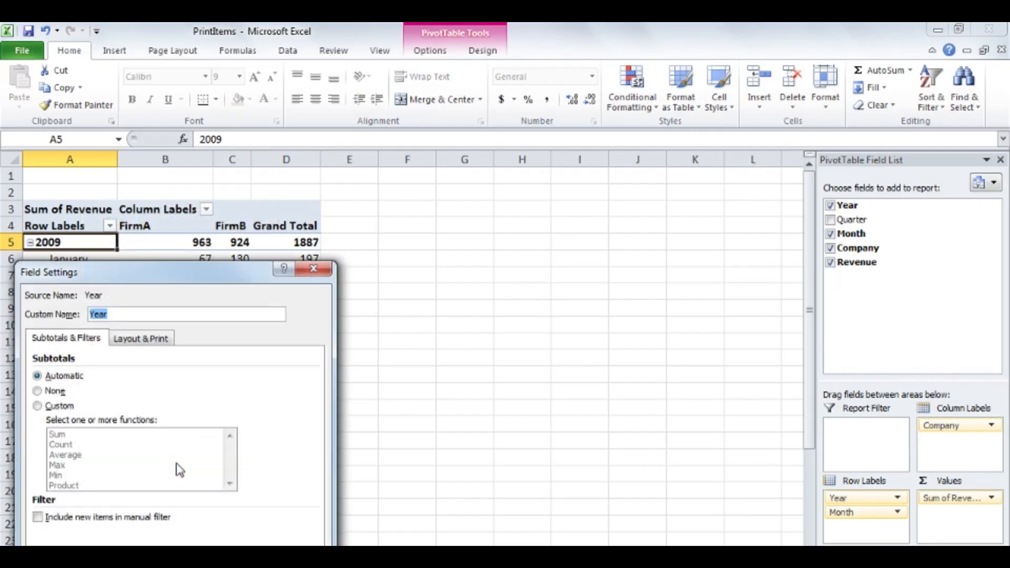
left_click(154, 339)
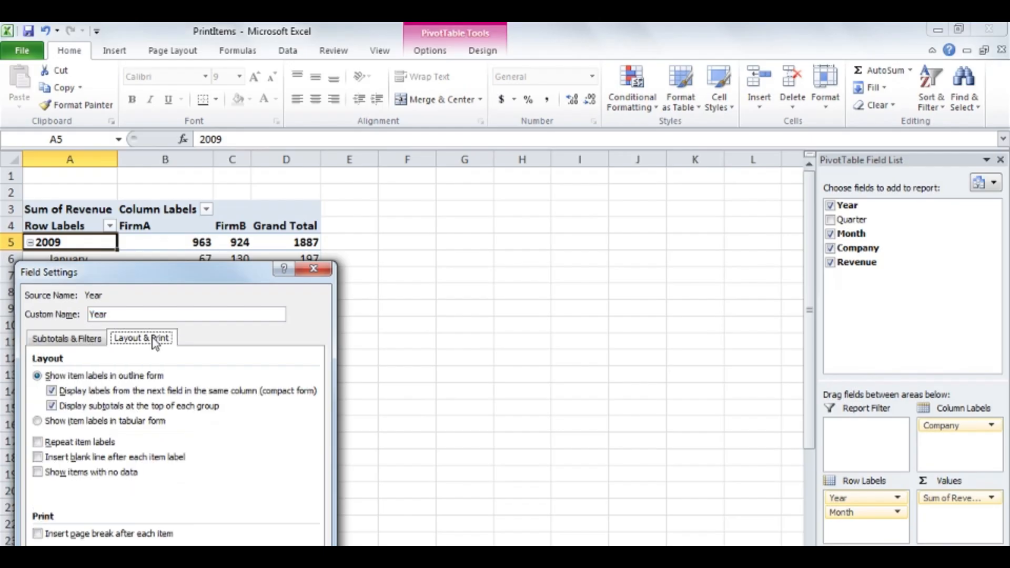
left_click(73, 535)
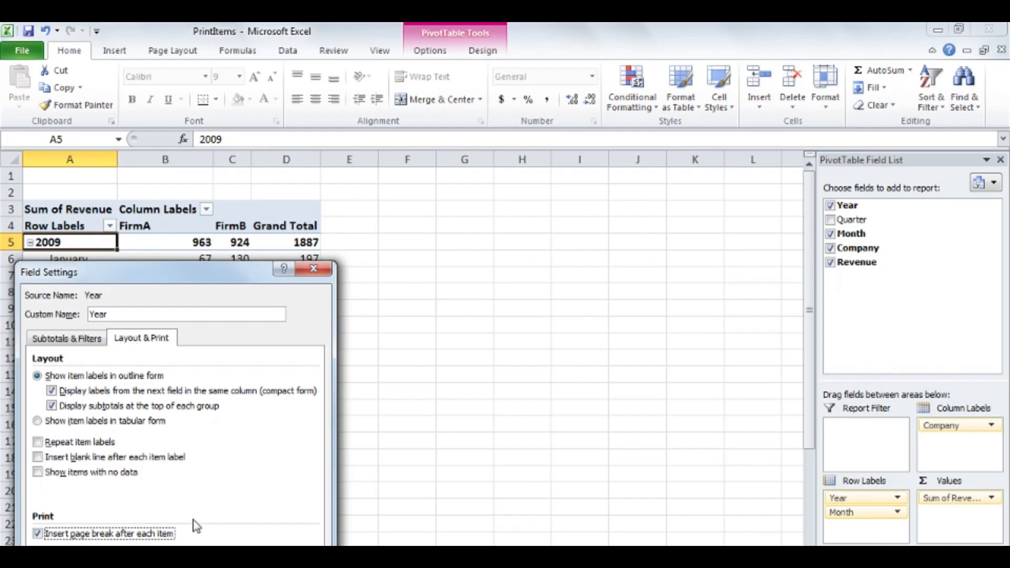
key("Return")
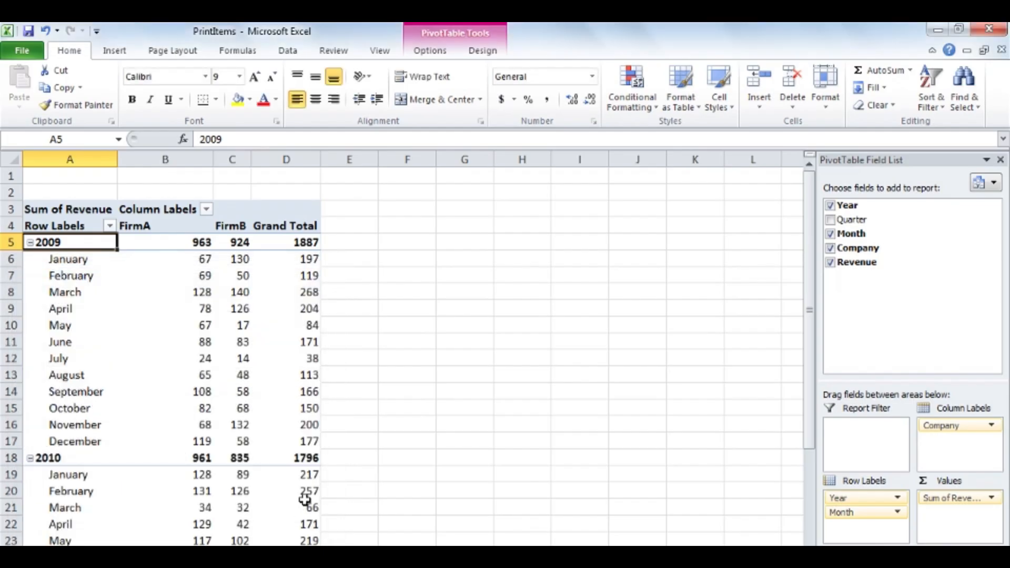
Check both pages of the PrintItems worksheet in the print preview and return to the sheet
mouse_move(305, 500)
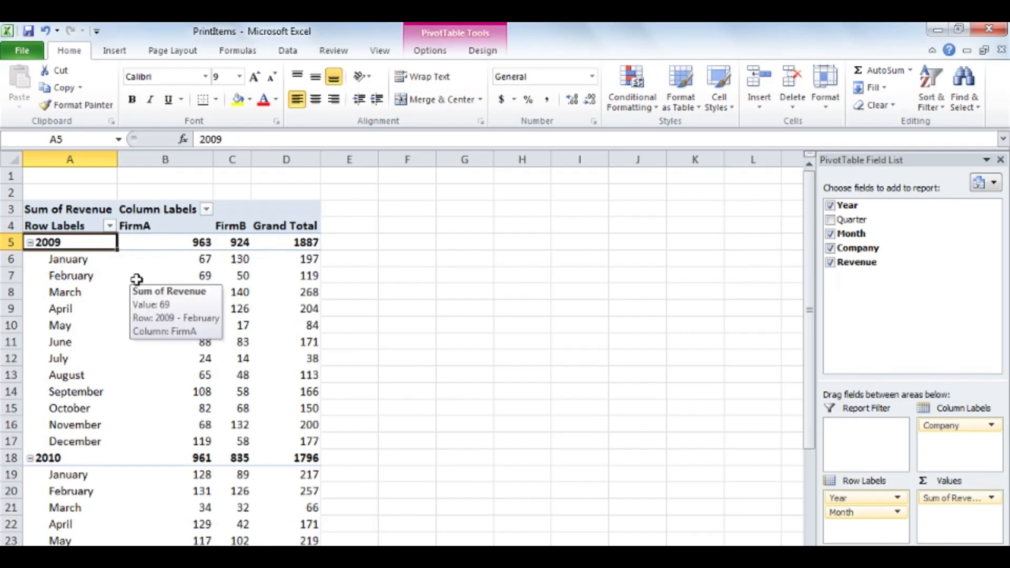
left_click(25, 53)
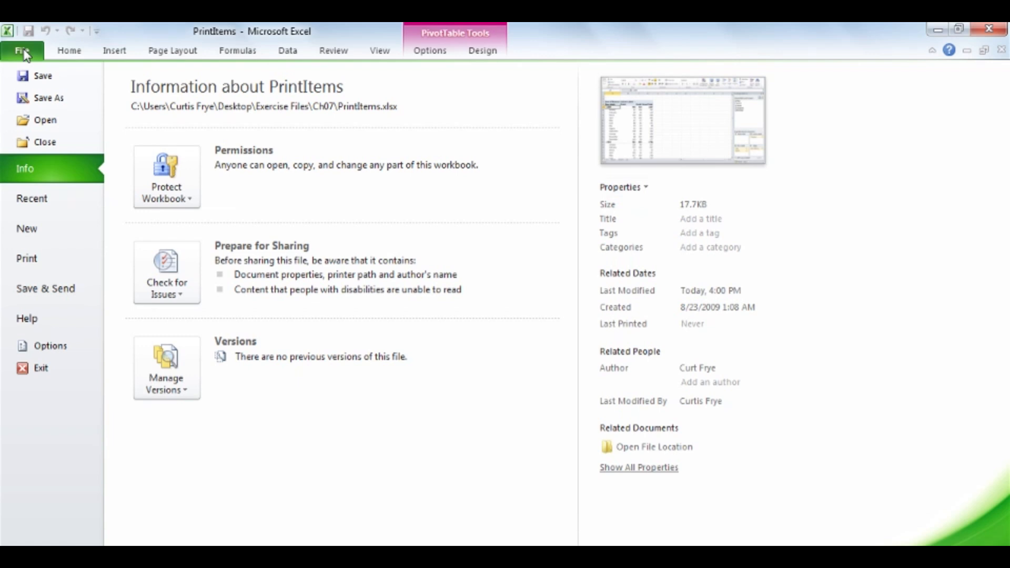
left_click(61, 255)
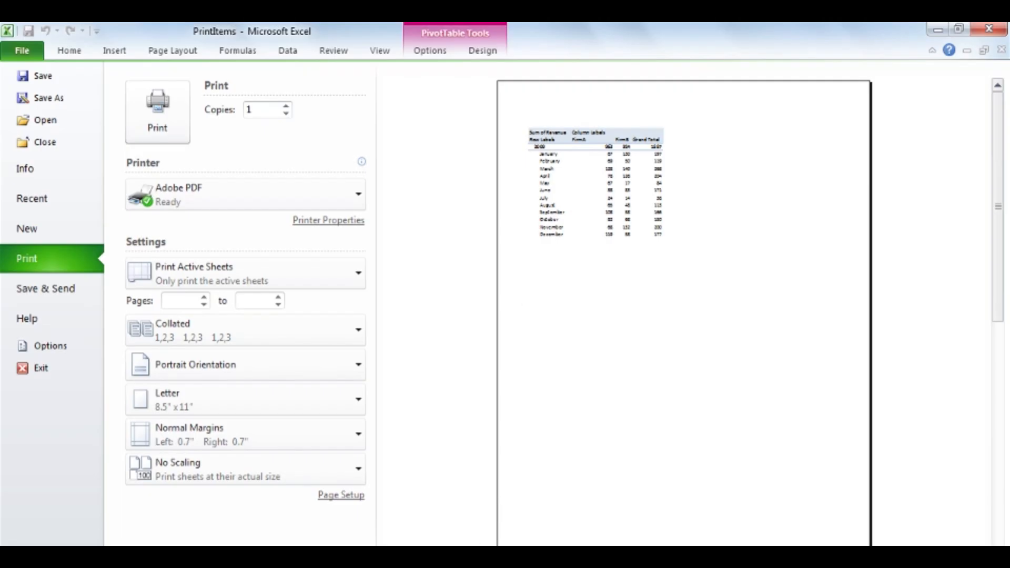
scroll(591, 469, "down", 1)
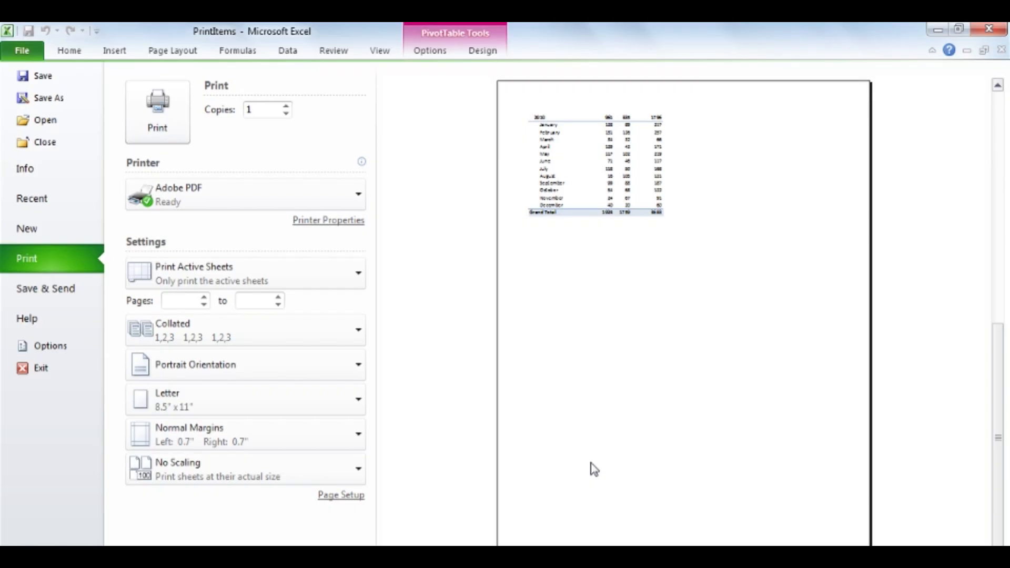
left_click(69, 51)
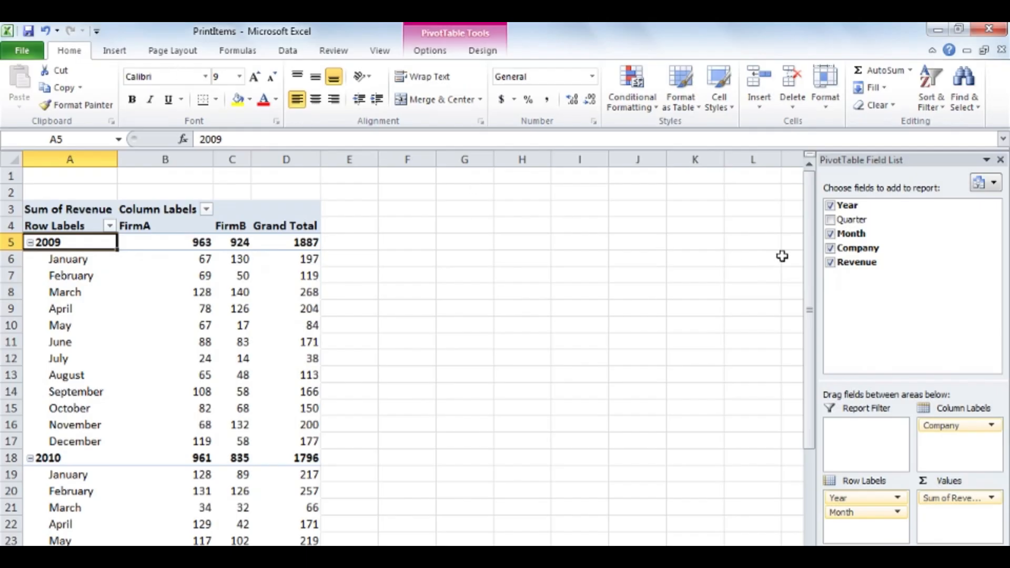
Add the Quarter field to the report filter and turn off the page break after each Year item
left_click_drag(853, 220, 876, 428)
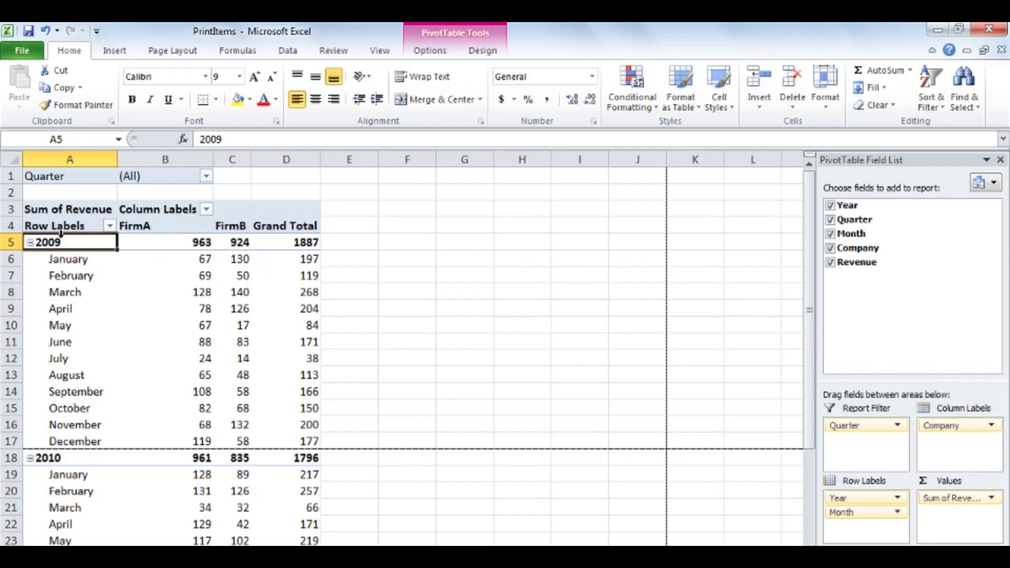
right_click(73, 245)
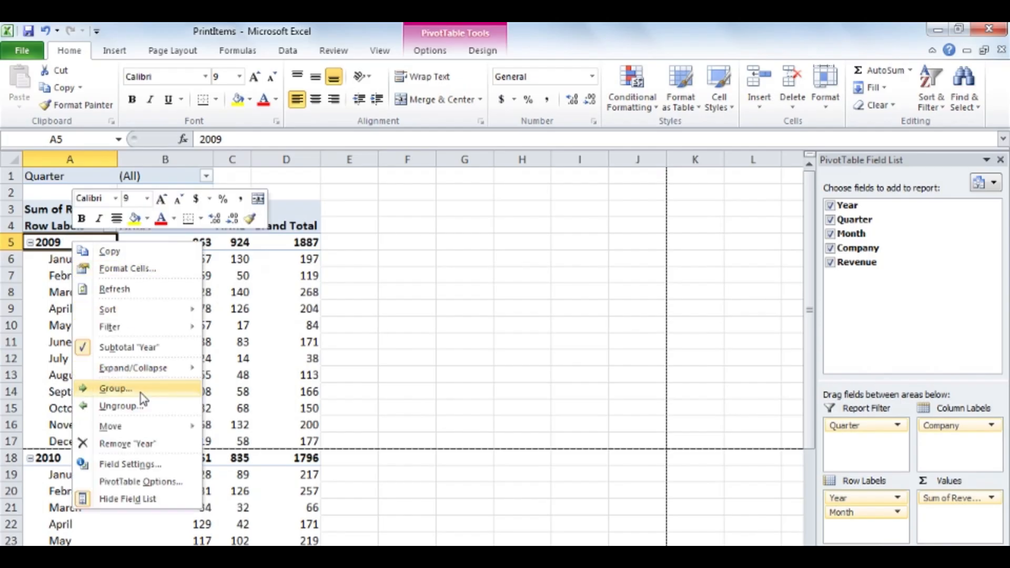
left_click(156, 466)
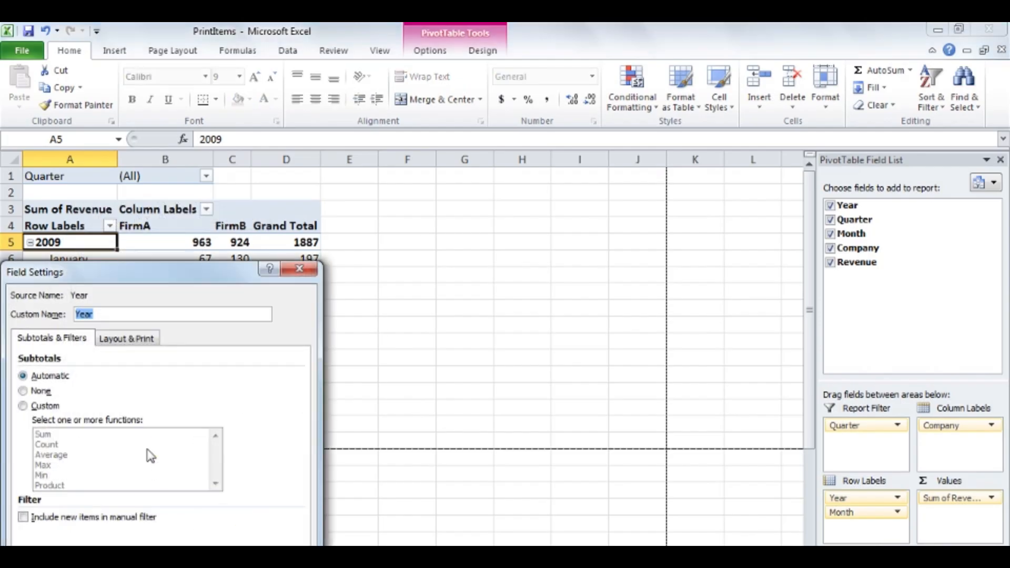
left_click(135, 339)
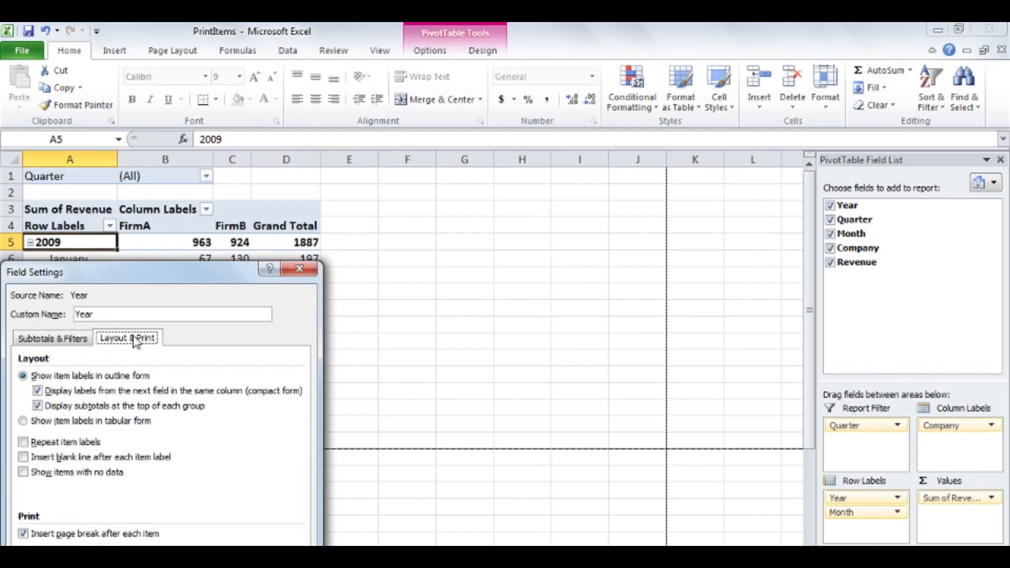
left_click(24, 534)
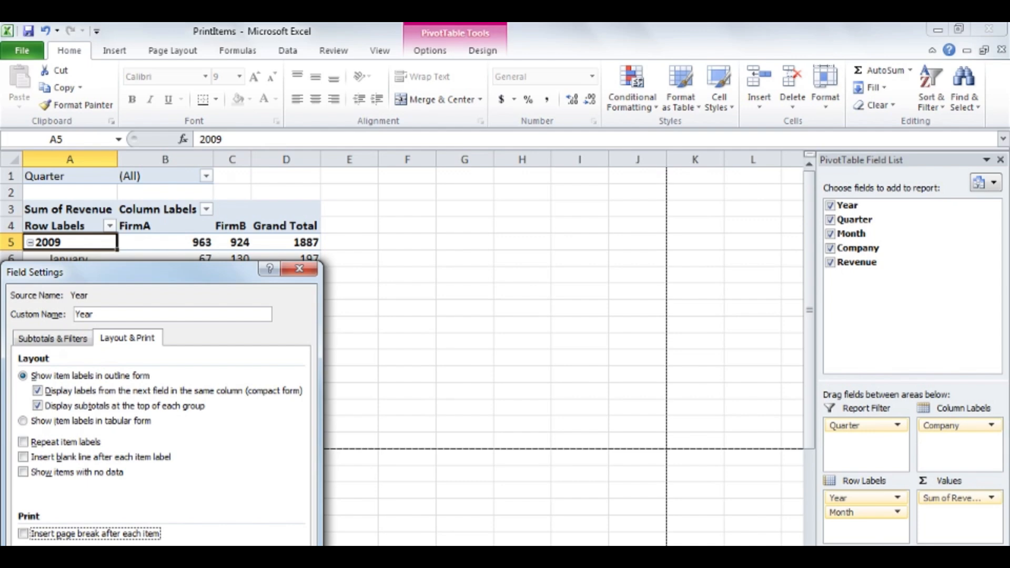
left_click(235, 562)
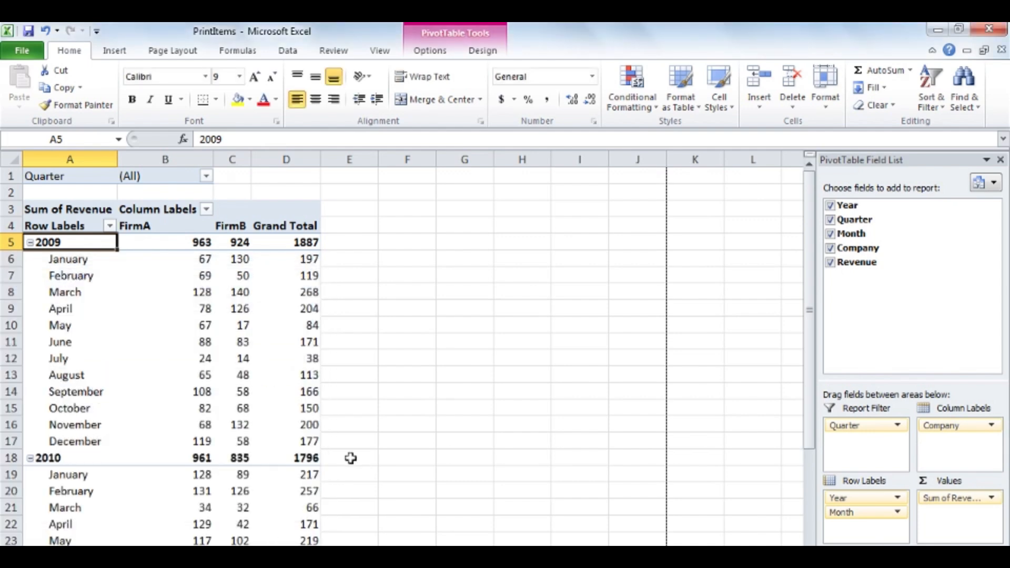
Create a separate worksheet for each Quarter value with Show Report Filter Pages
left_click(432, 51)
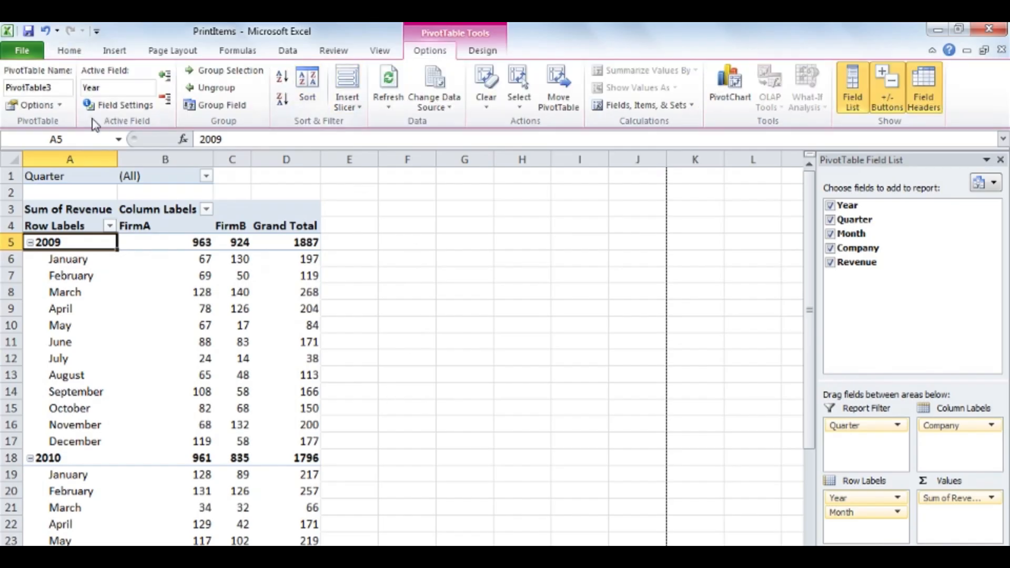
left_click(60, 106)
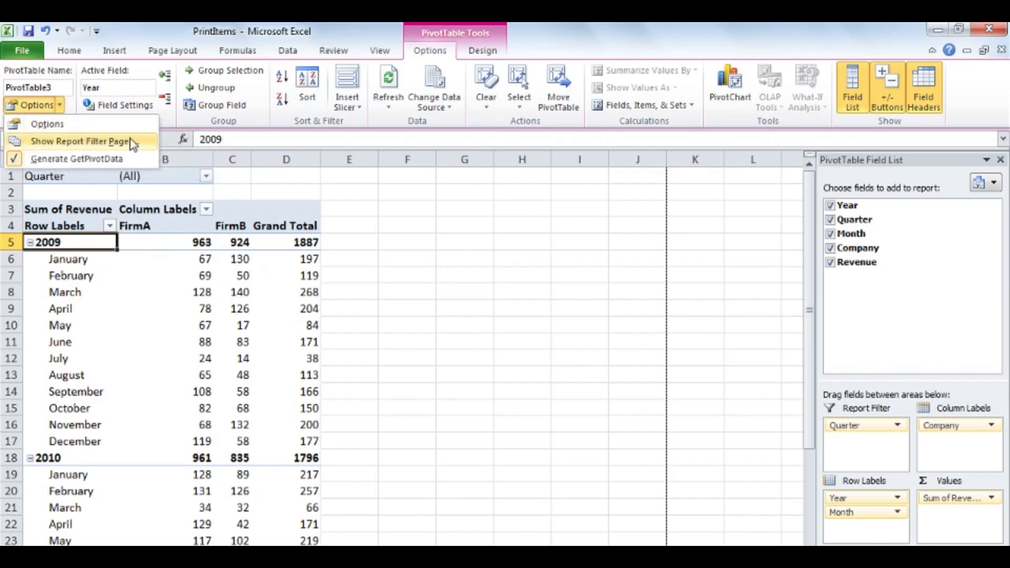
left_click(79, 141)
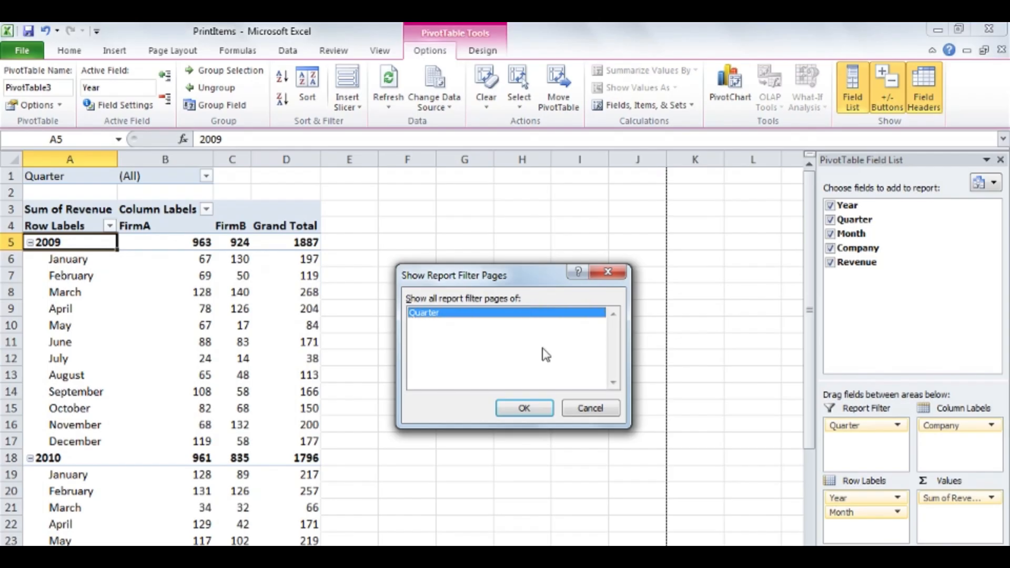
left_click(541, 411)
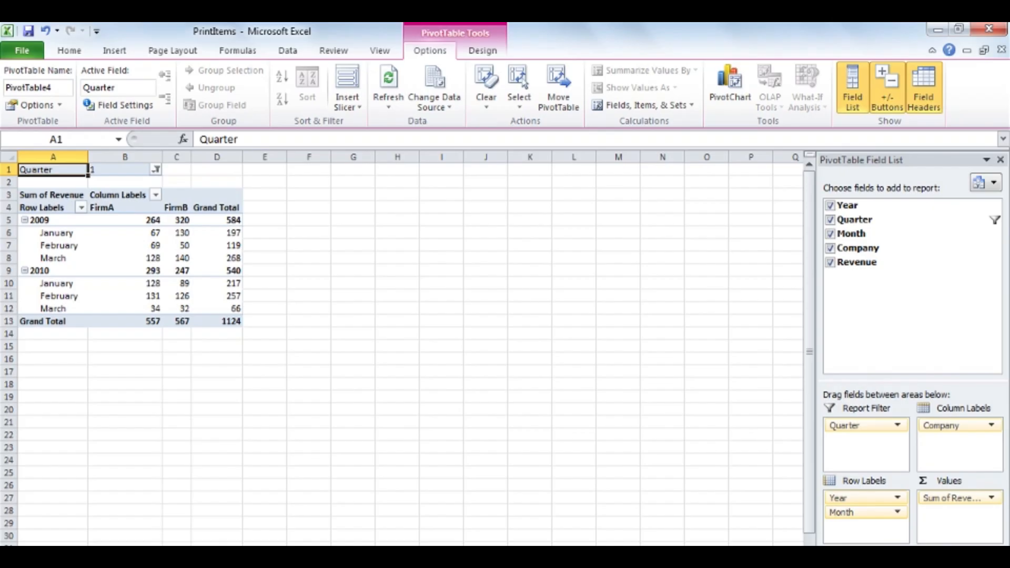
left_click(205, 553, "ctrl")
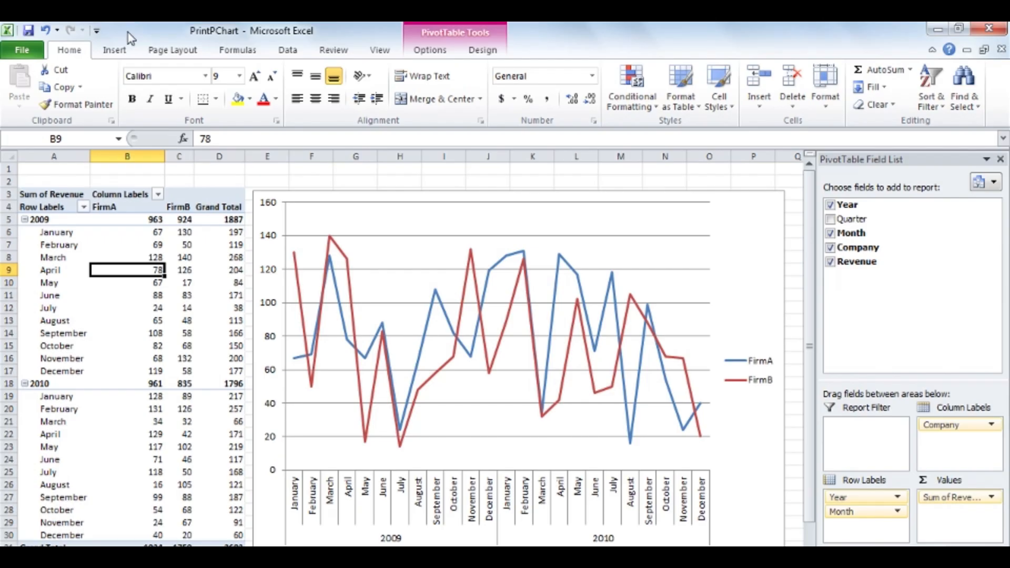
Select the PivotChart in the PrintPChart workbook and check how it prints on its own in the print preview
left_click(708, 243)
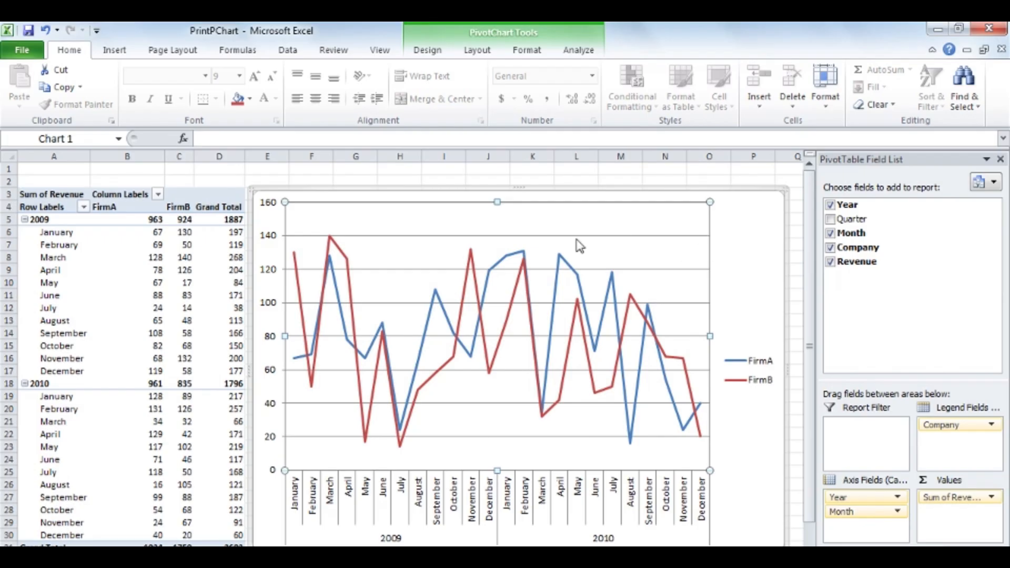
left_click(29, 54)
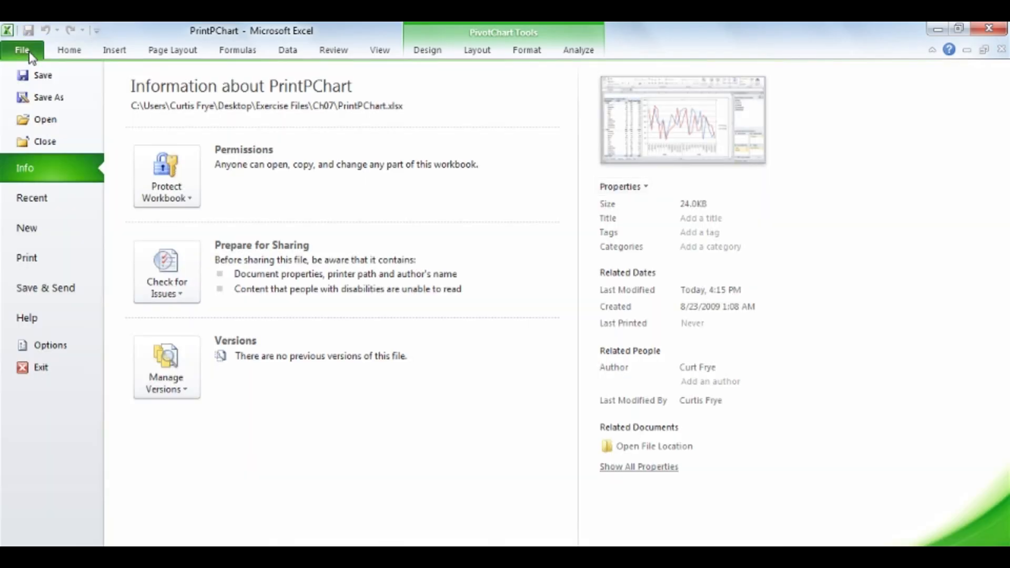
left_click(77, 259)
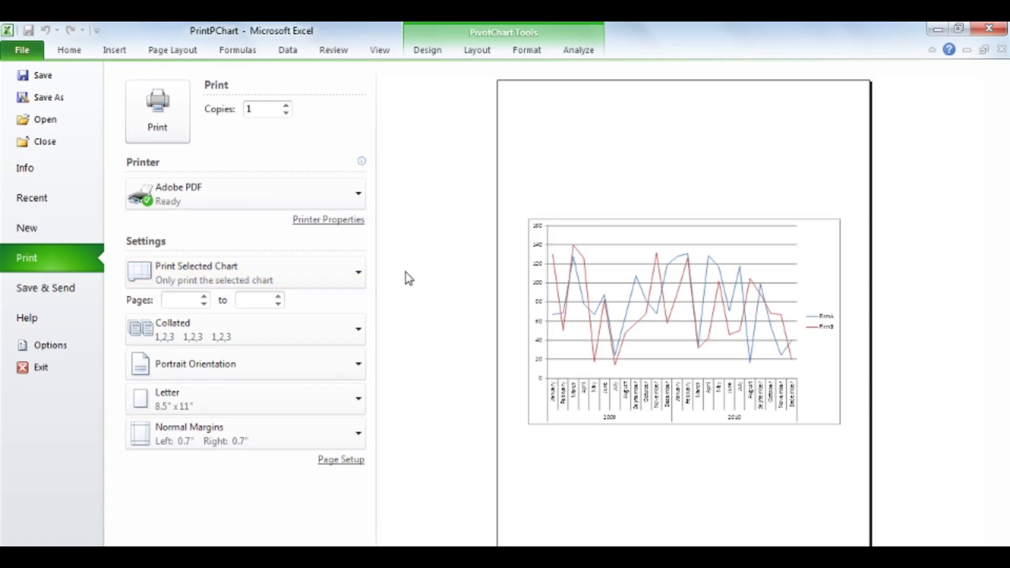
Examine which print range options are available for the selected PivotChart and return to the worksheet
left_click(348, 283)
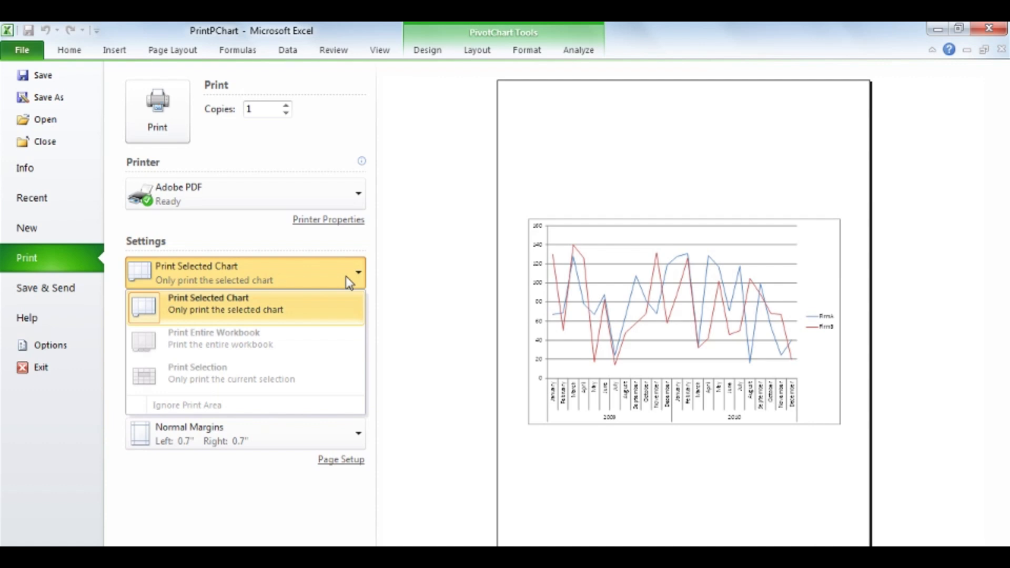
left_click(399, 274)
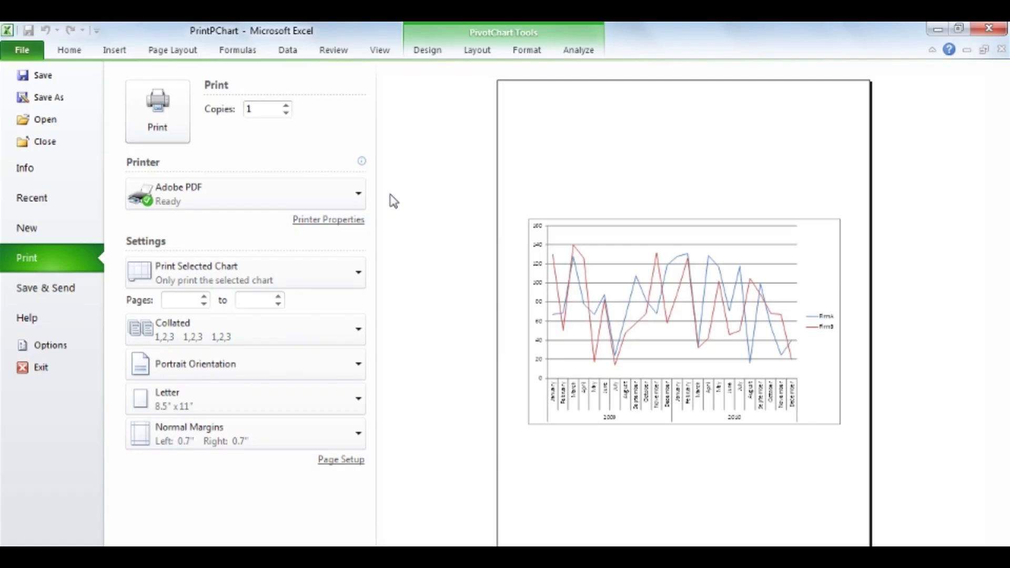
left_click(60, 50)
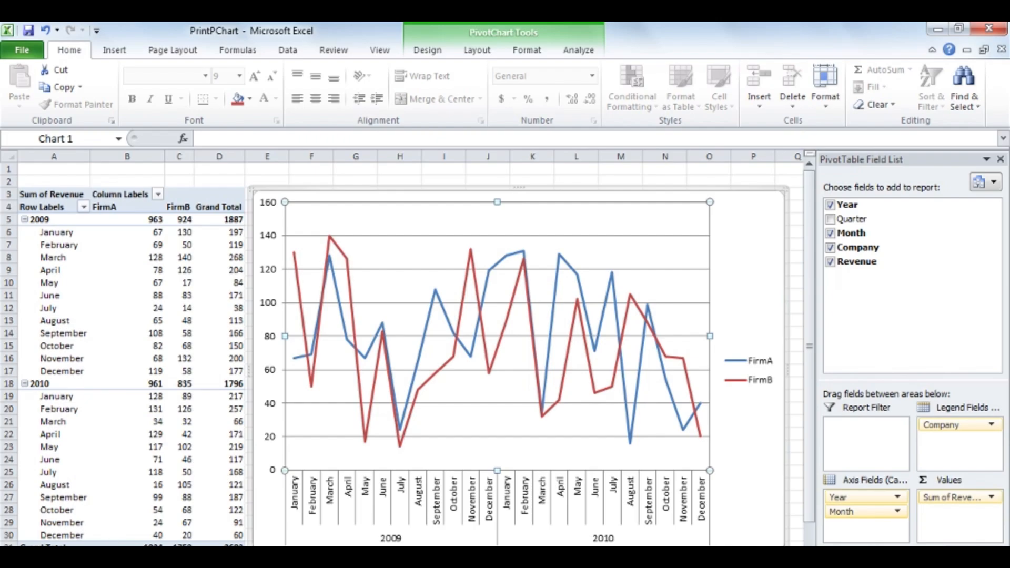
Switch to the PivotChart on its own chart sheet and examine its print preview and print range options
left_click(89, 553)
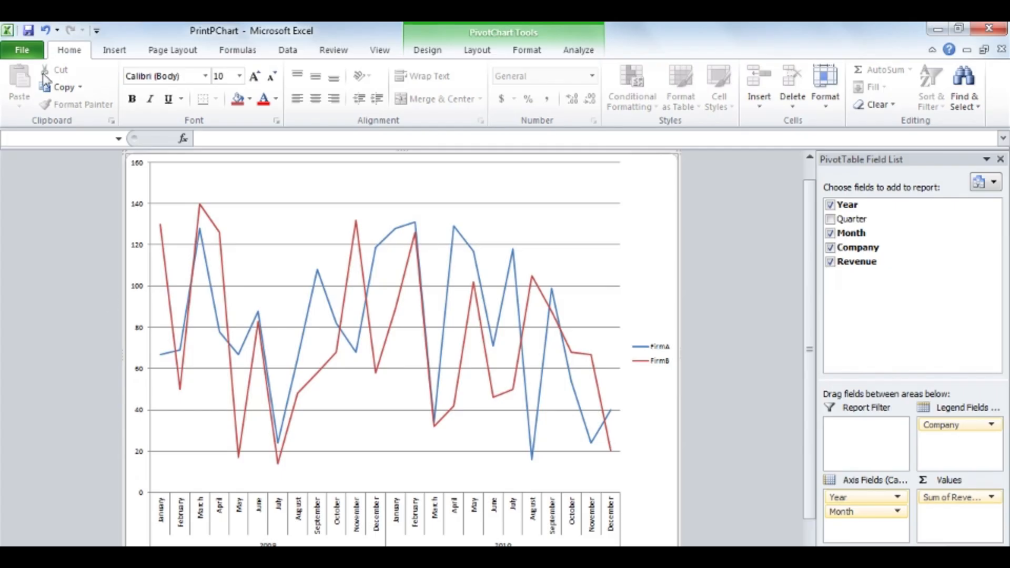
left_click(37, 53)
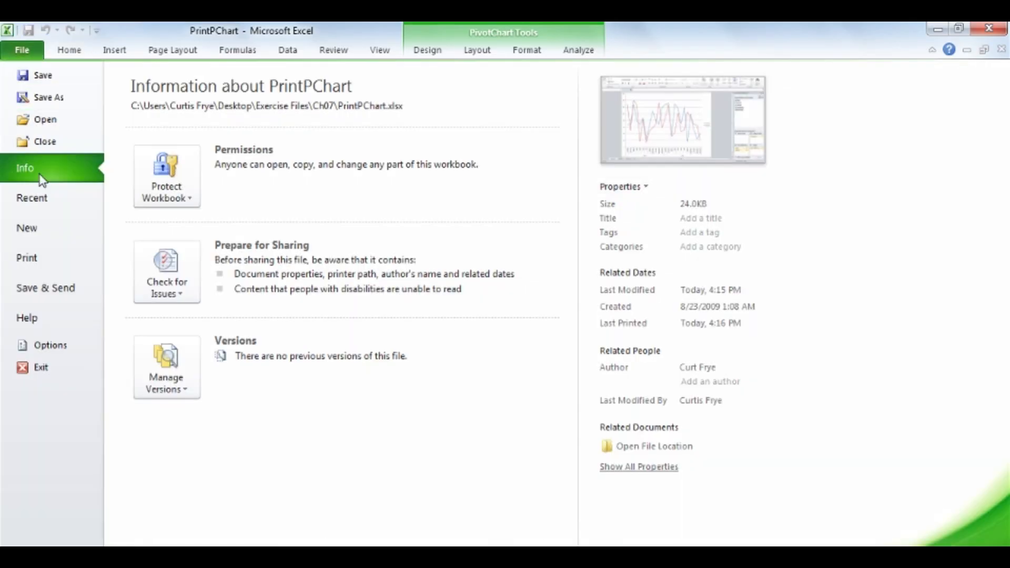
left_click(89, 258)
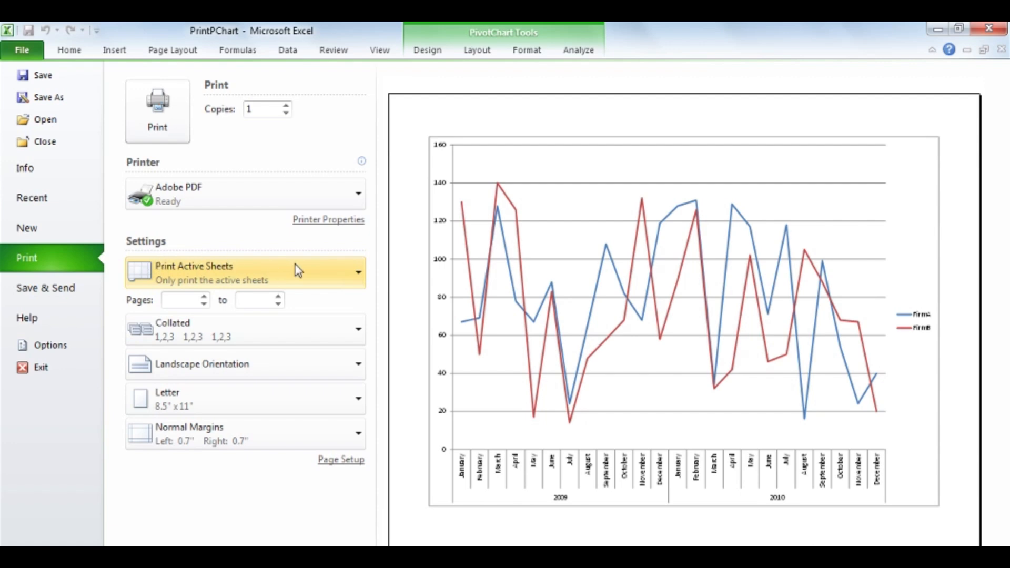
left_click(344, 272)
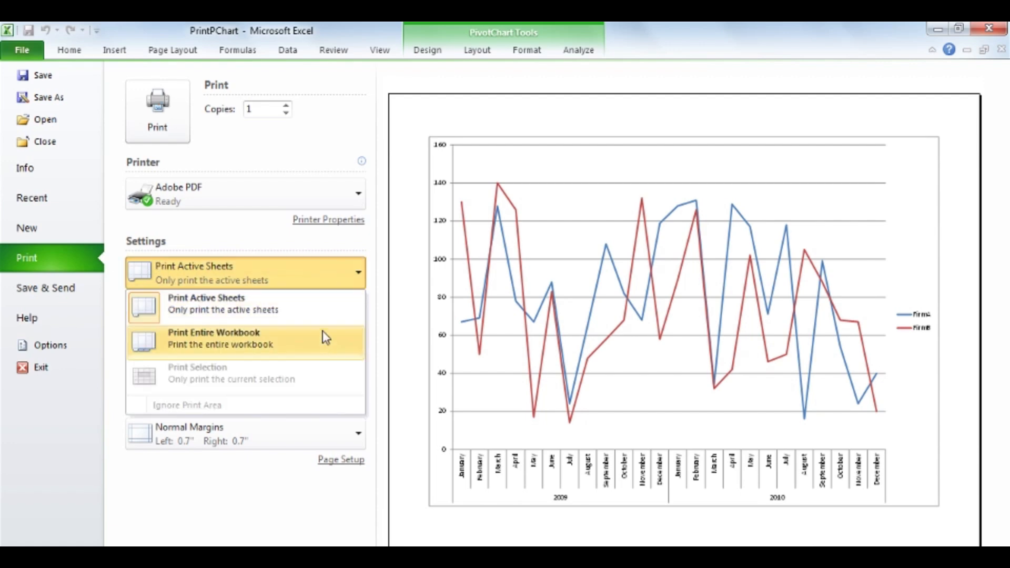
left_click(380, 311)
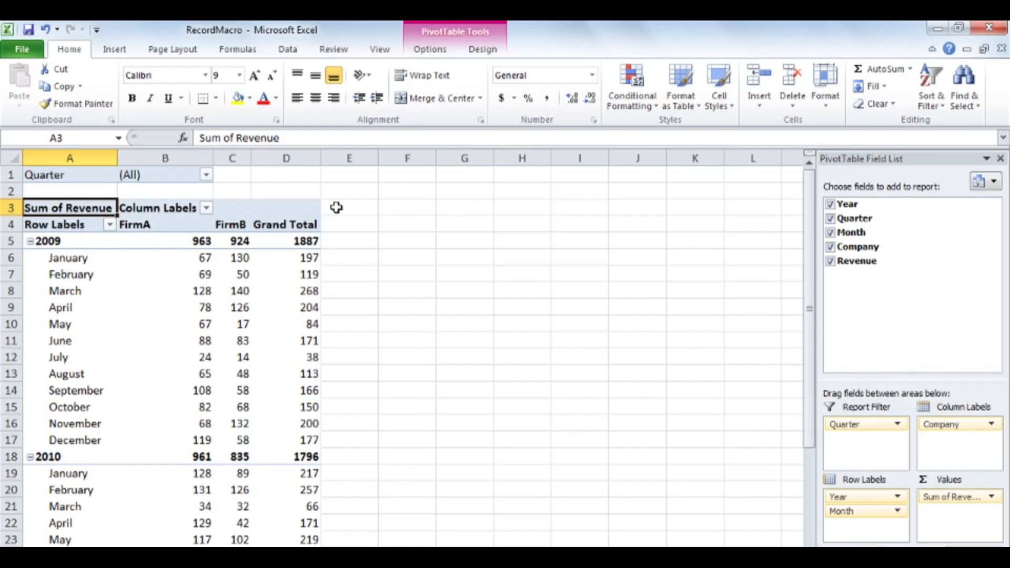
Start recording a macro named FirstPosition in the RecordMacro workbook, stored in This Workbook
left_click(380, 51)
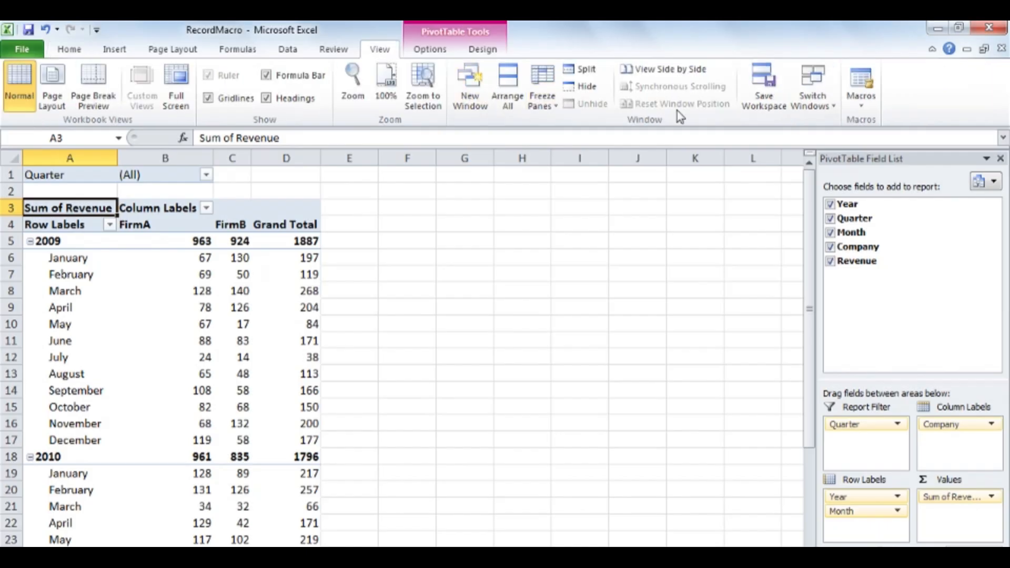
left_click(861, 103)
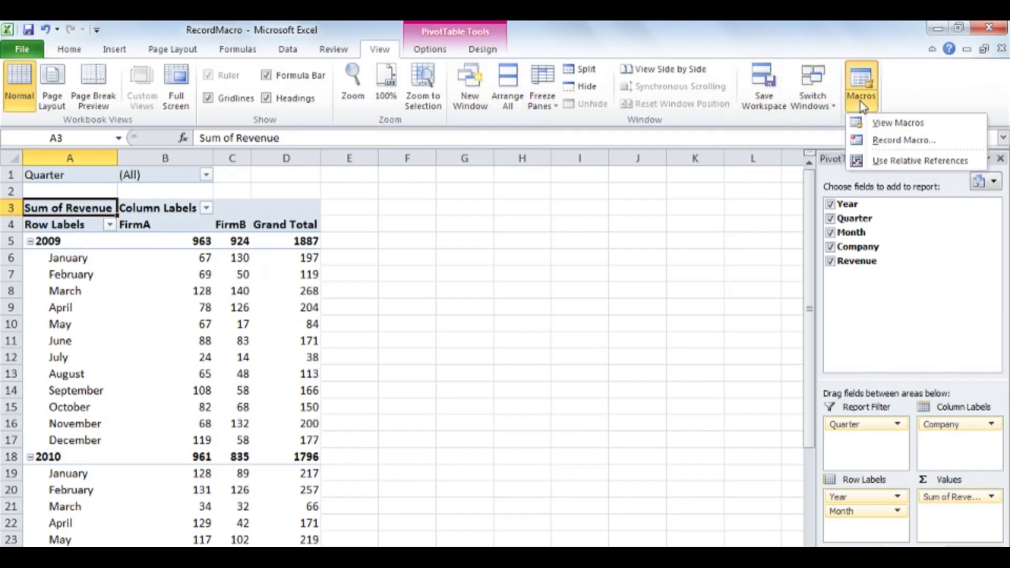
left_click(936, 145)
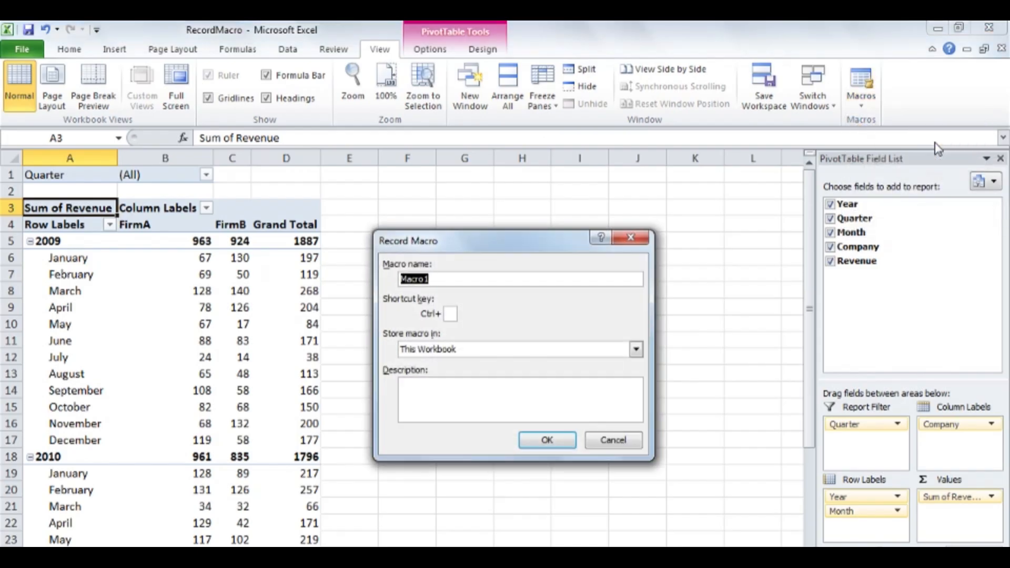
type("FirstPosition")
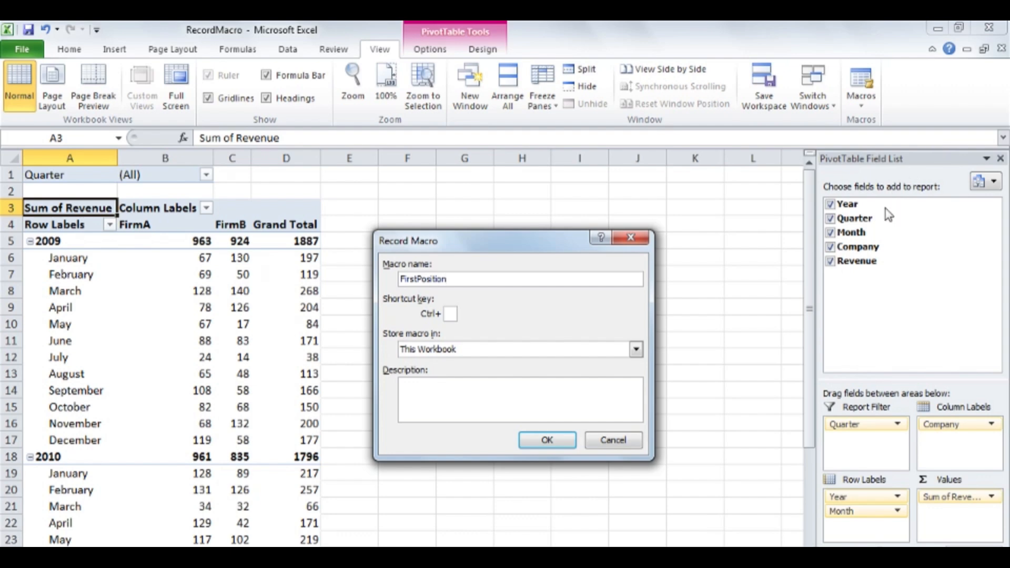
left_click(564, 442)
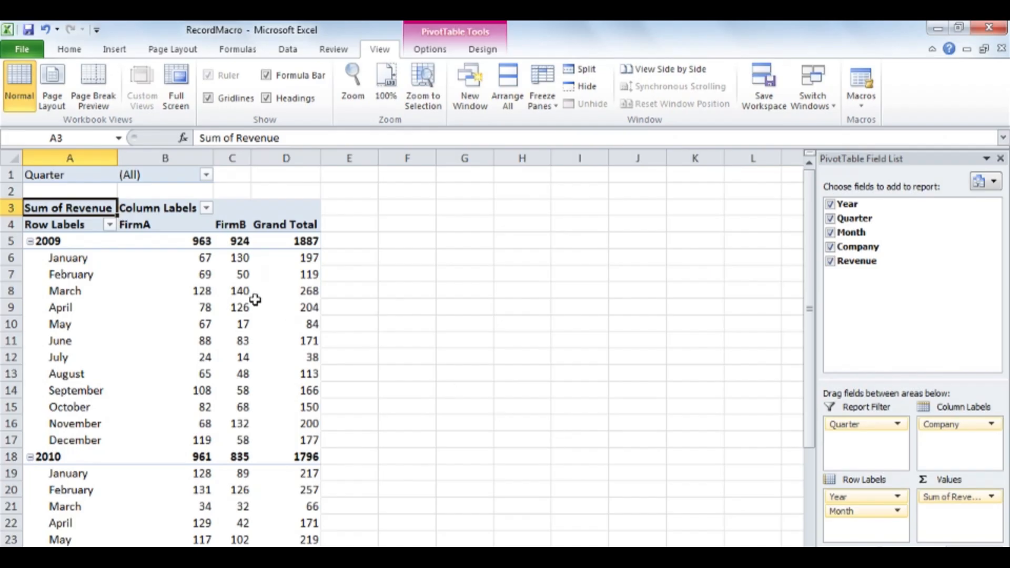
Select cell B6 in the PivotTable and clear all fields from the PivotTable
left_click(202, 259)
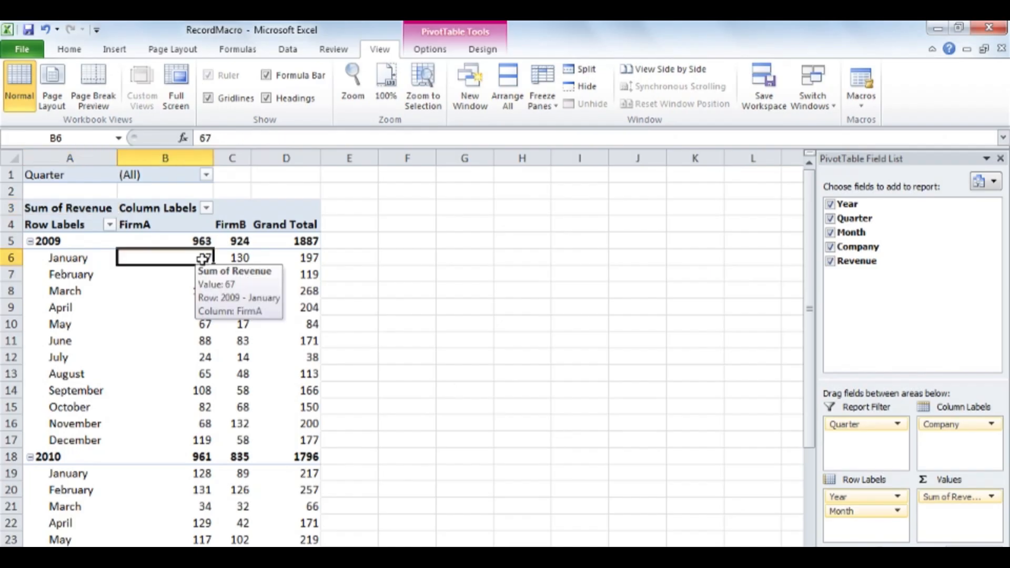
left_click(430, 50)
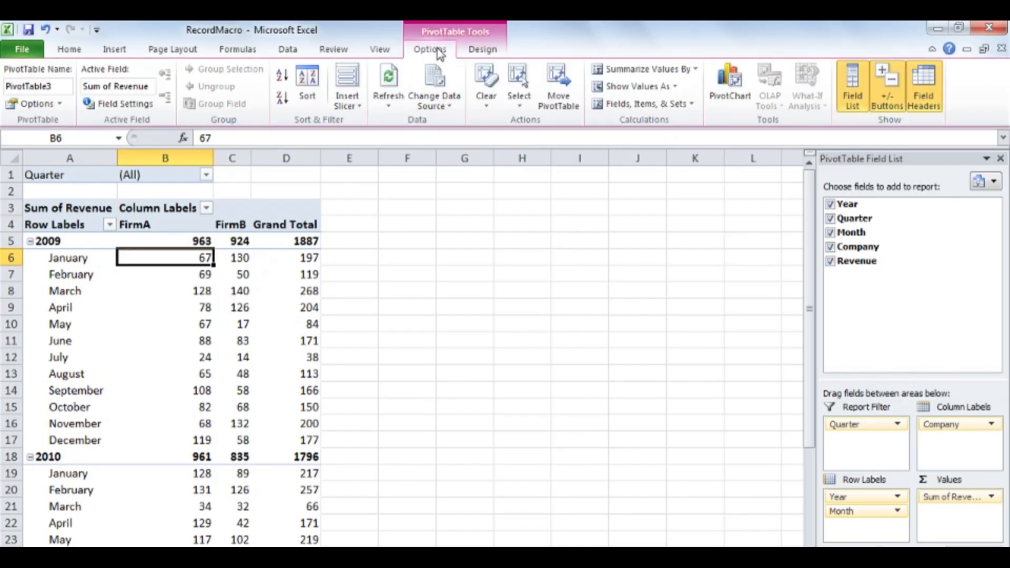
left_click(481, 101)
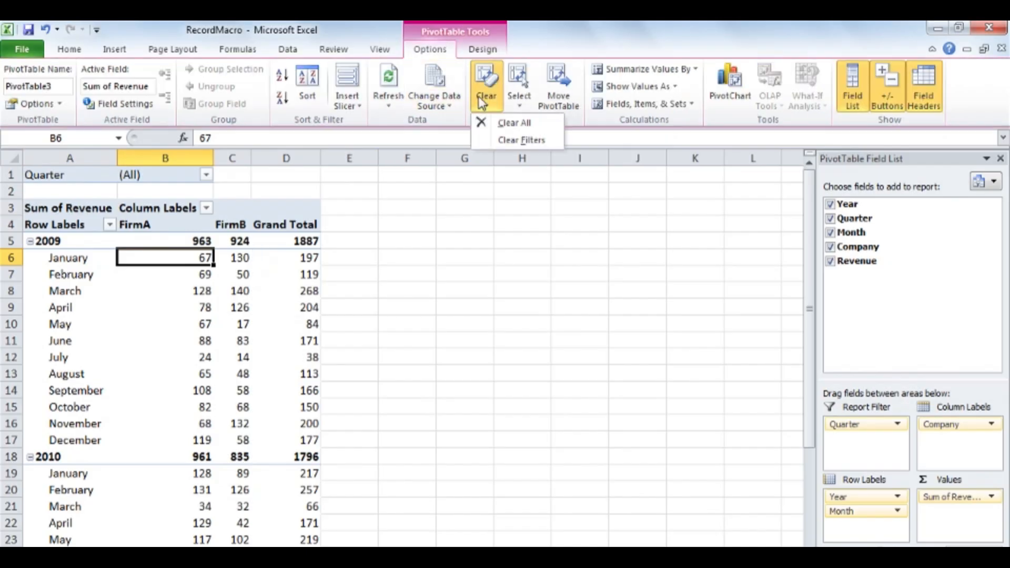
left_click(526, 125)
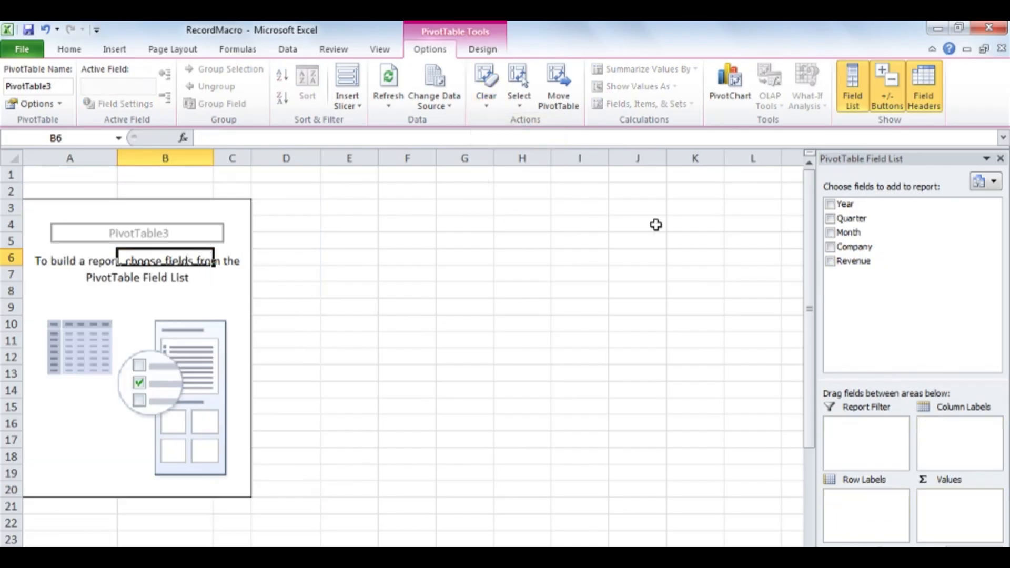
Rebuild the PivotTable with Year and Month as row labels, Company as column label, Quarter as report filter and Revenue as values
left_click_drag(850, 207, 871, 505)
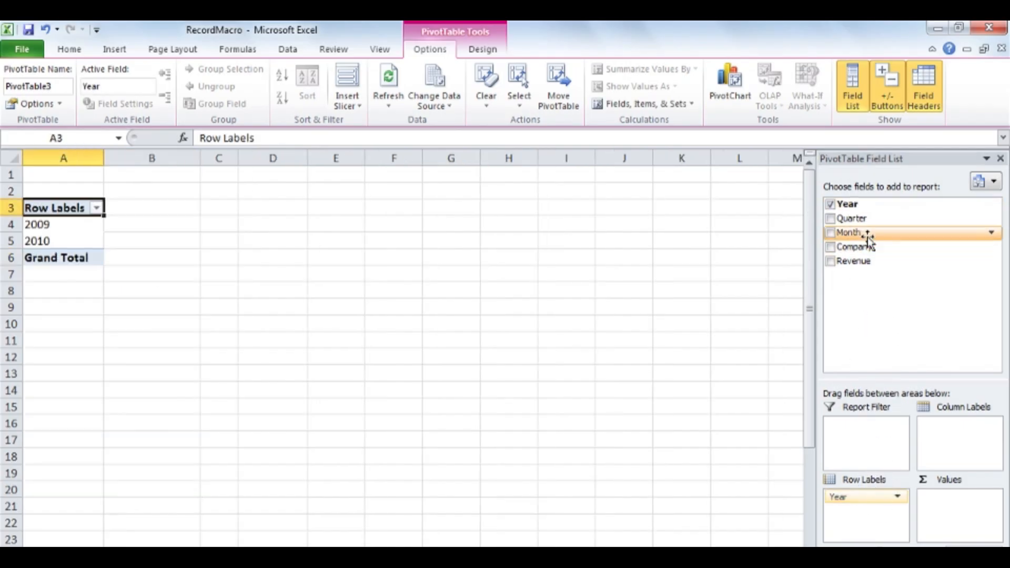
left_click_drag(862, 234, 889, 526)
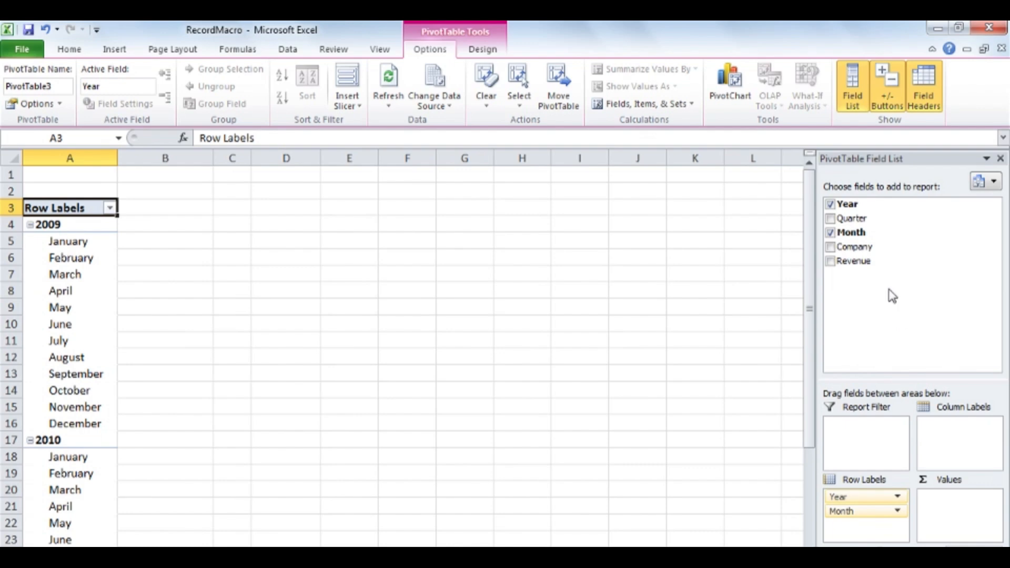
left_click_drag(882, 251, 951, 437)
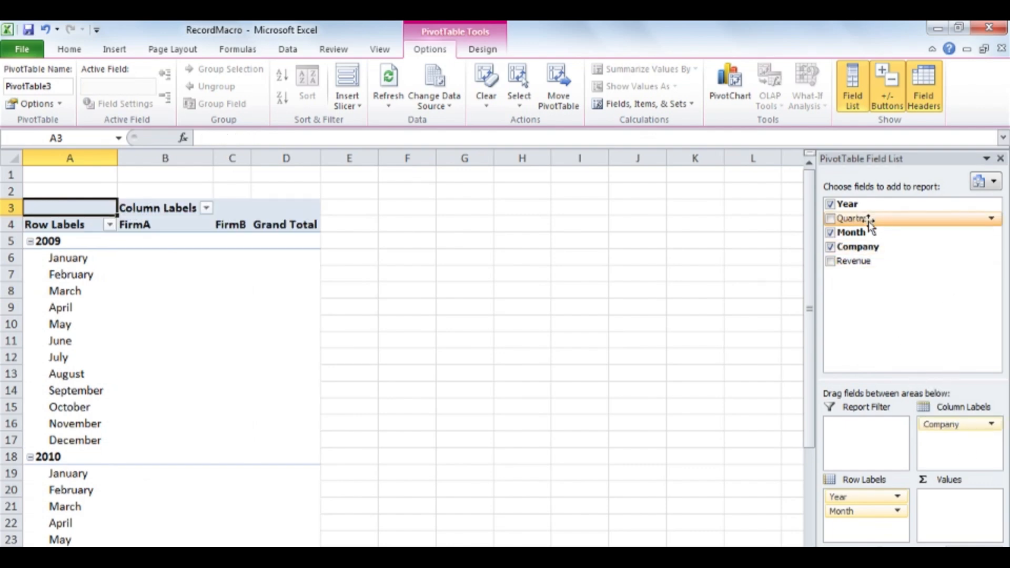
left_click_drag(868, 220, 888, 407)
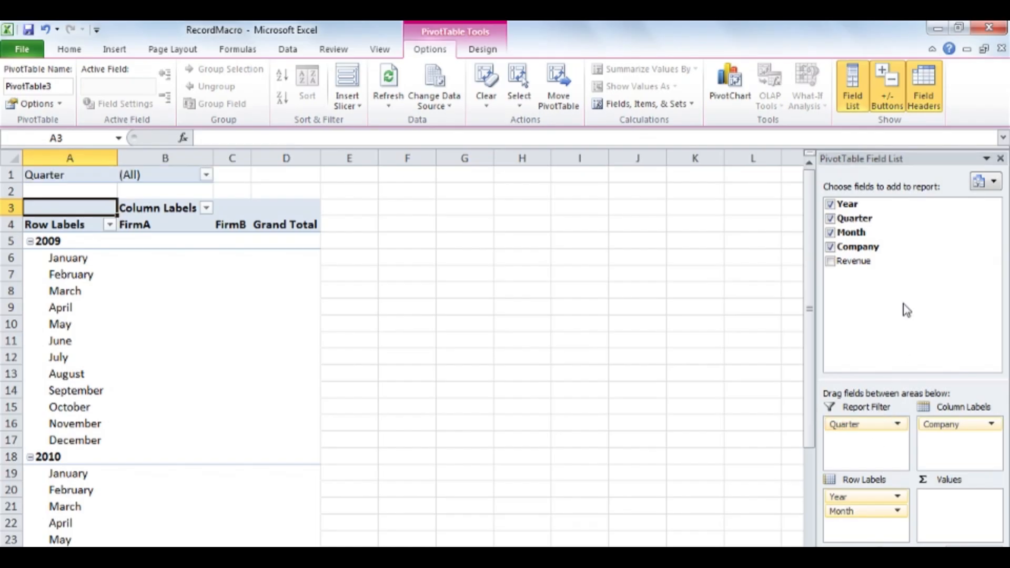
left_click_drag(873, 269, 955, 507)
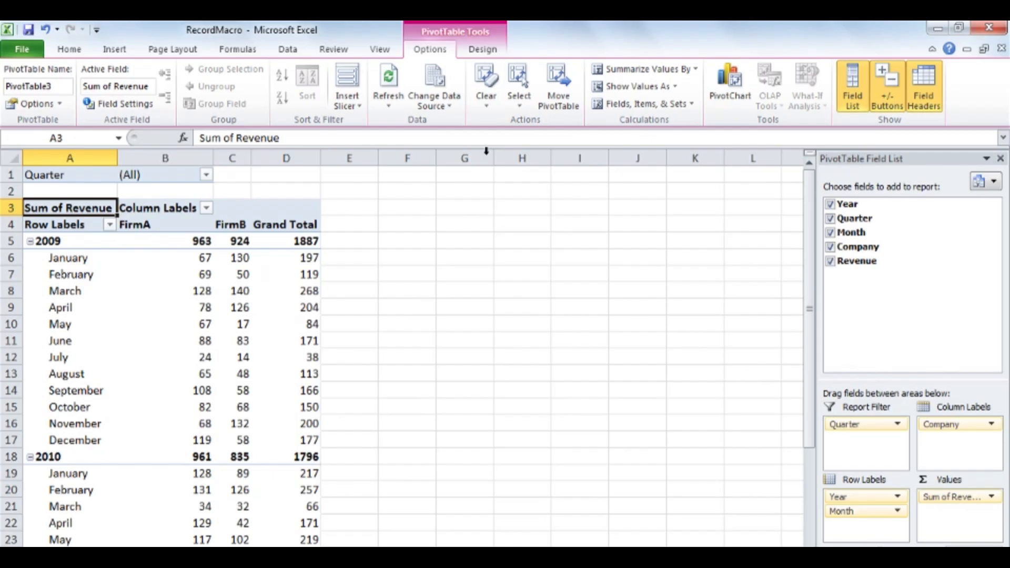
Stop recording the FirstPosition macro
left_click(379, 49)
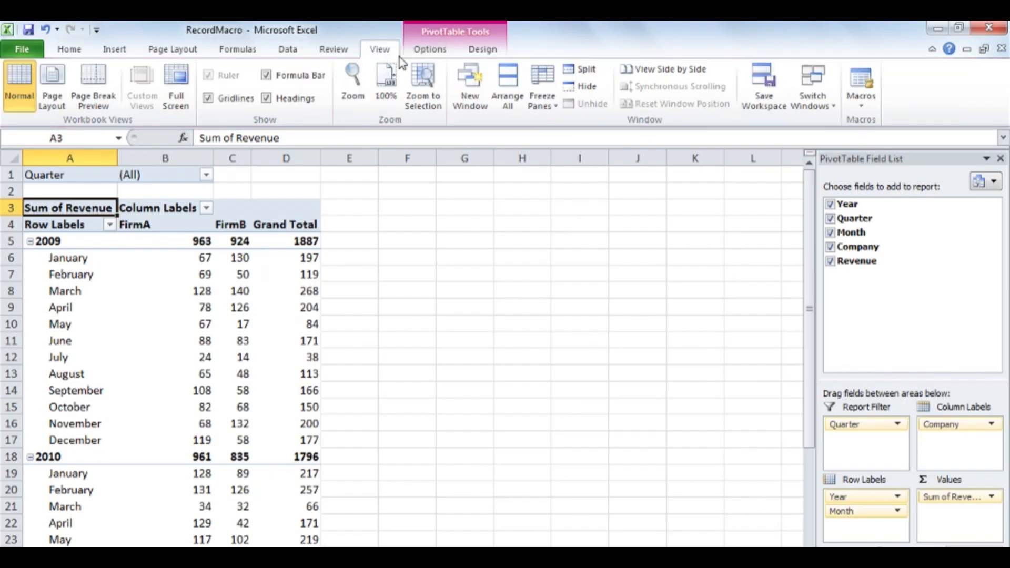
left_click(863, 103)
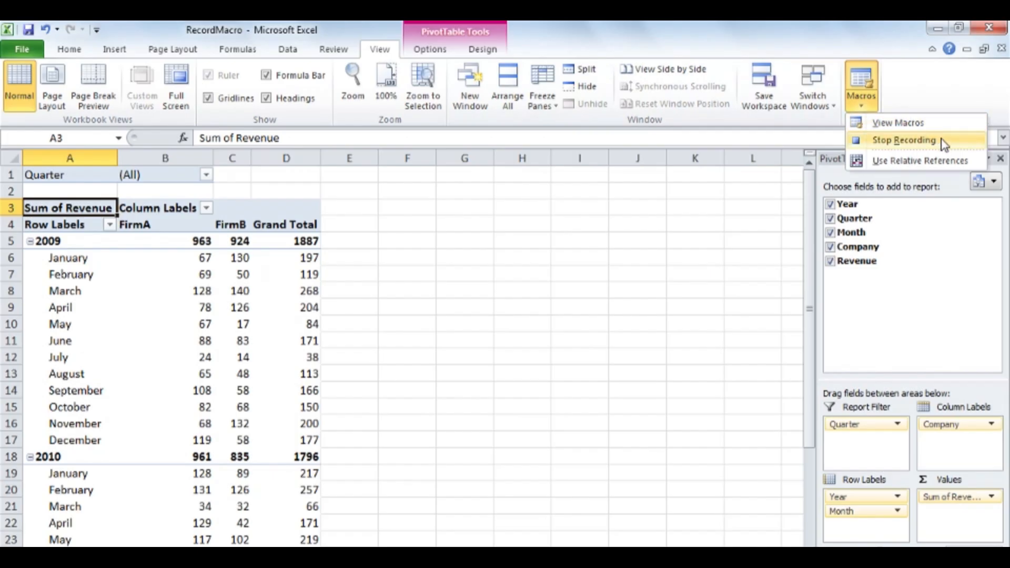
left_click(904, 140)
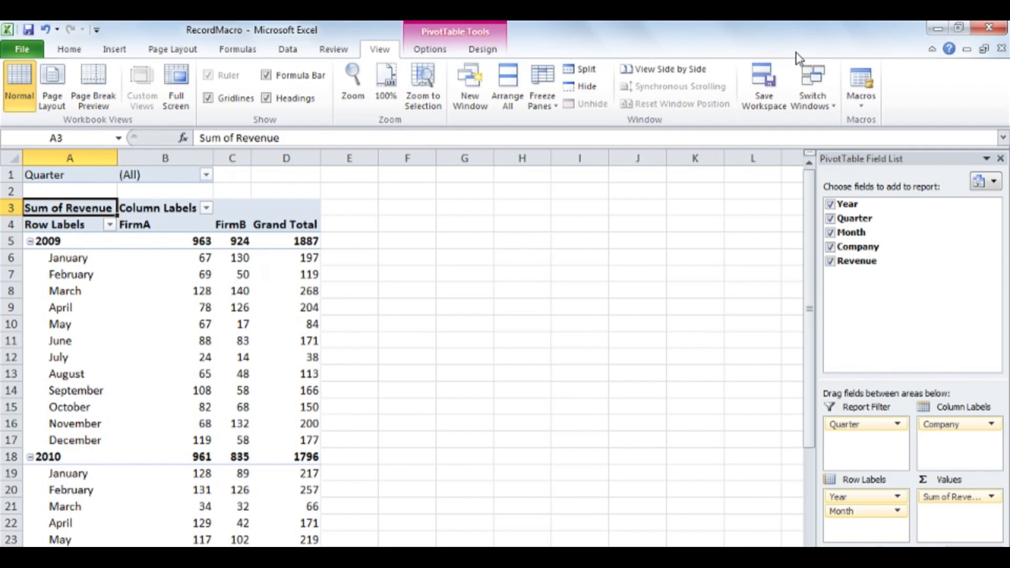
Open the FirstPosition macro for editing, review its full code in a maximized code window, and return to the workbook
left_click(862, 100)
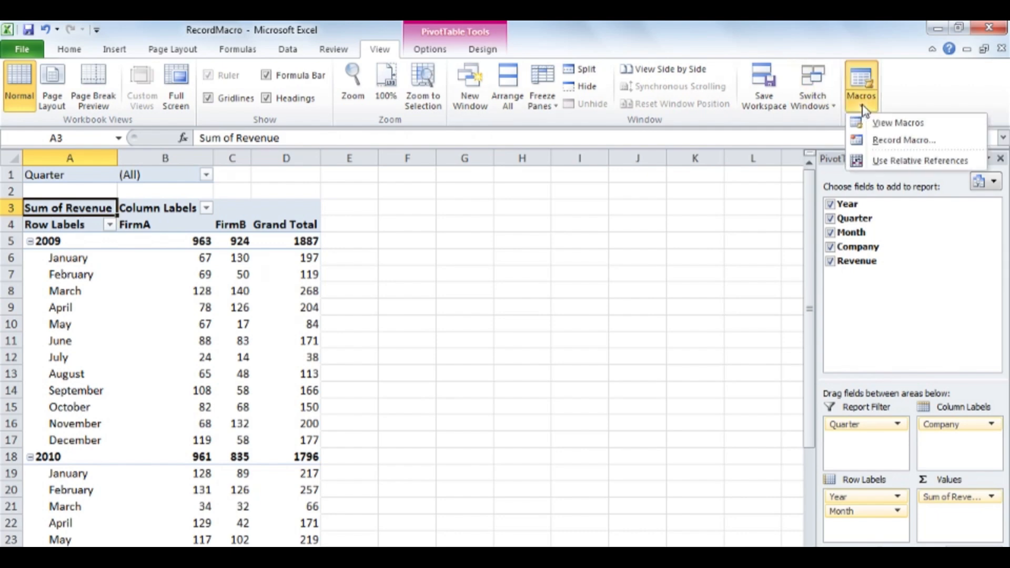
left_click(901, 123)
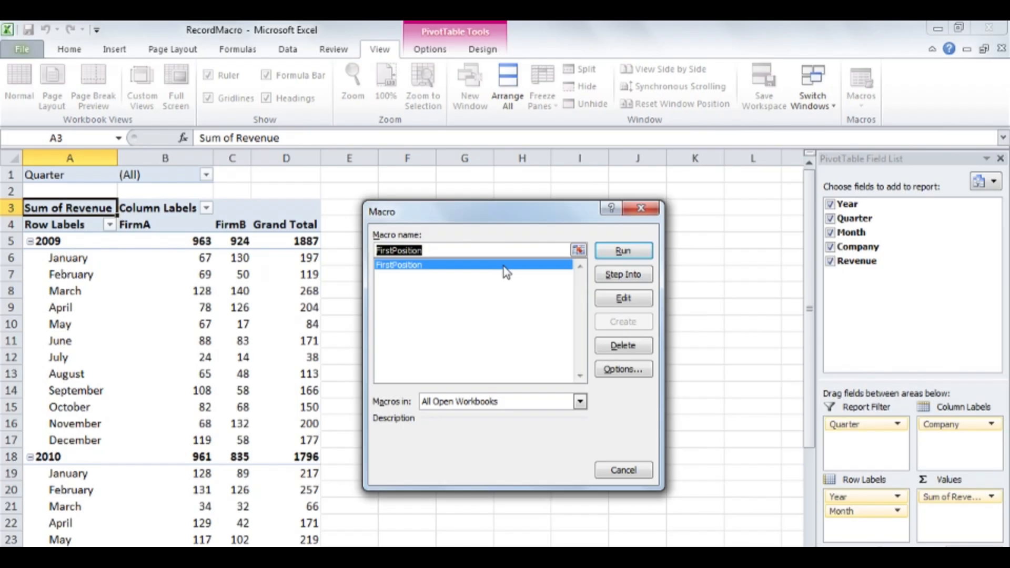
left_click(625, 300)
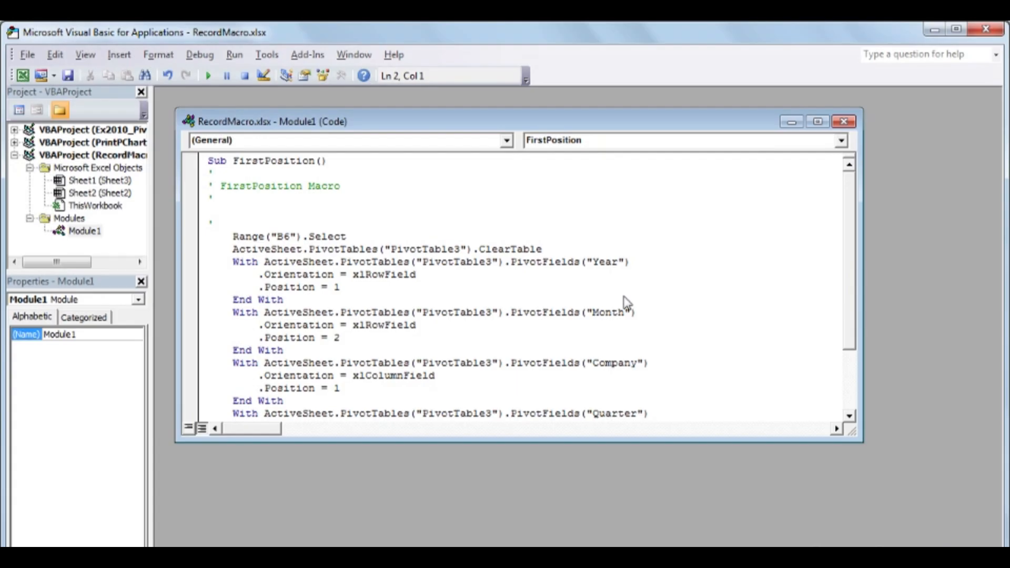
double_click(489, 121)
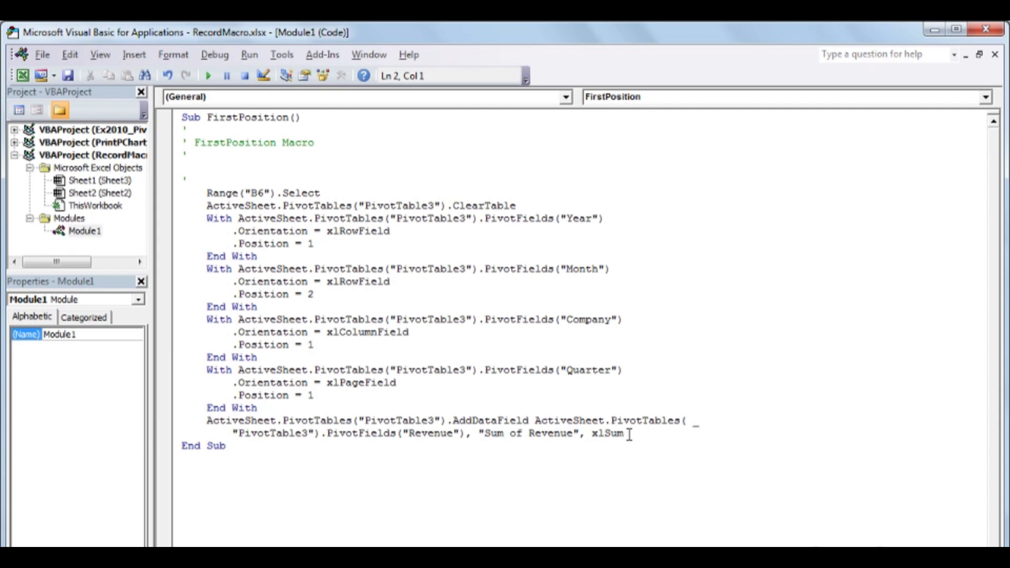
left_click(42, 55)
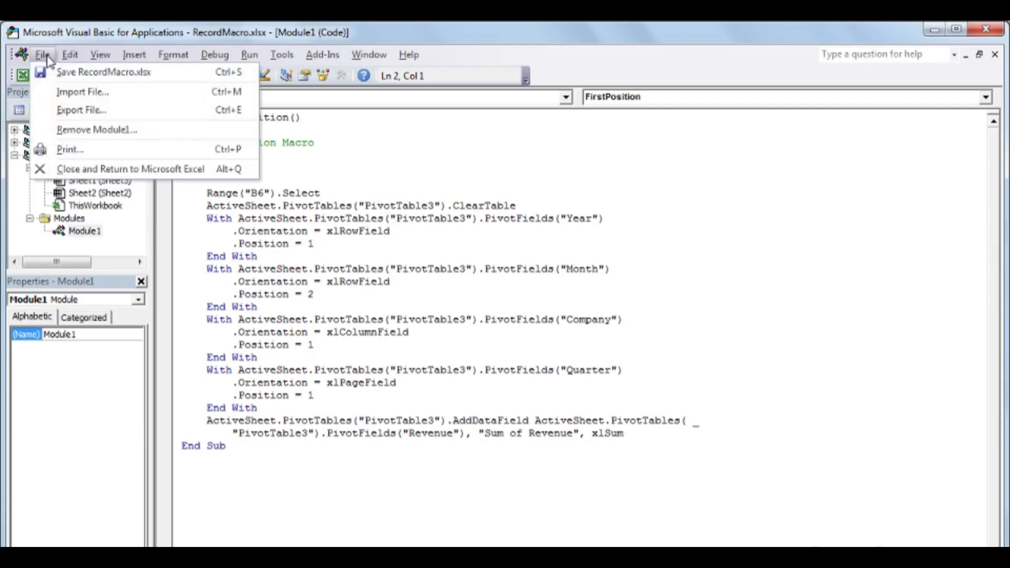
left_click(168, 170)
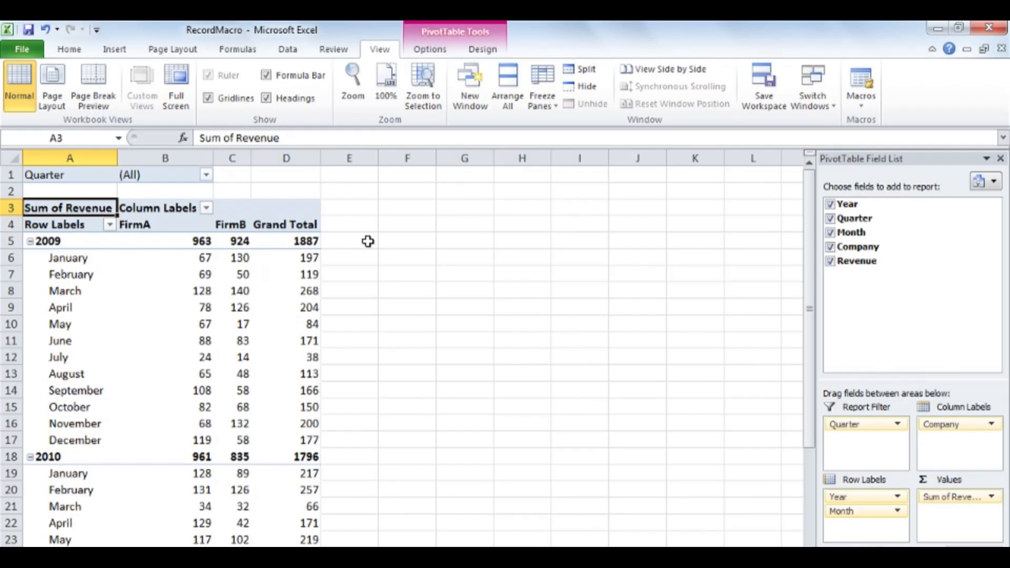
Save the RecordMacro workbook as an Excel Macro-Enabled Workbook in the Ch08 folder
left_click(32, 52)
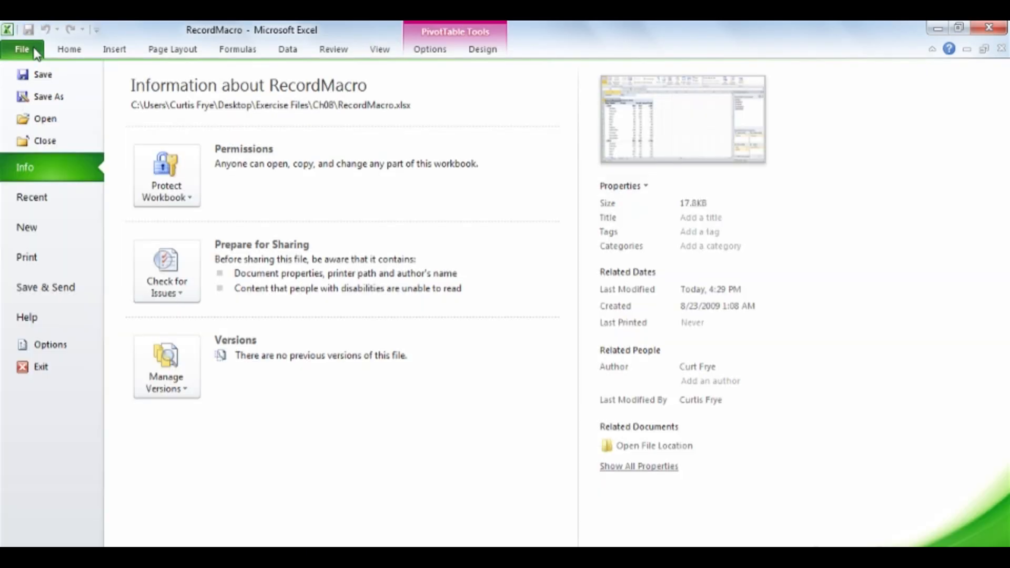
key("Escape")
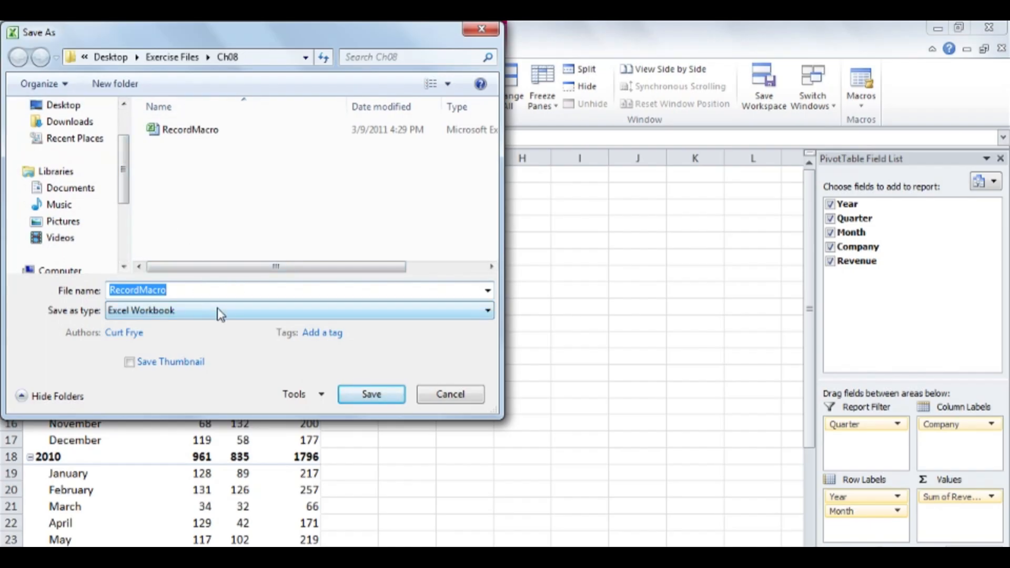
left_click(476, 311)
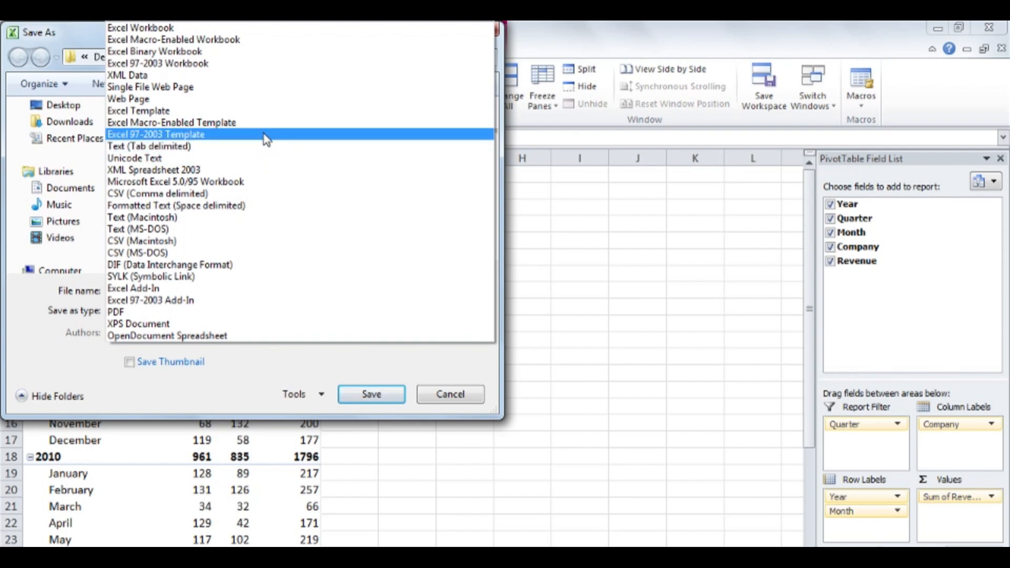
left_click(263, 40)
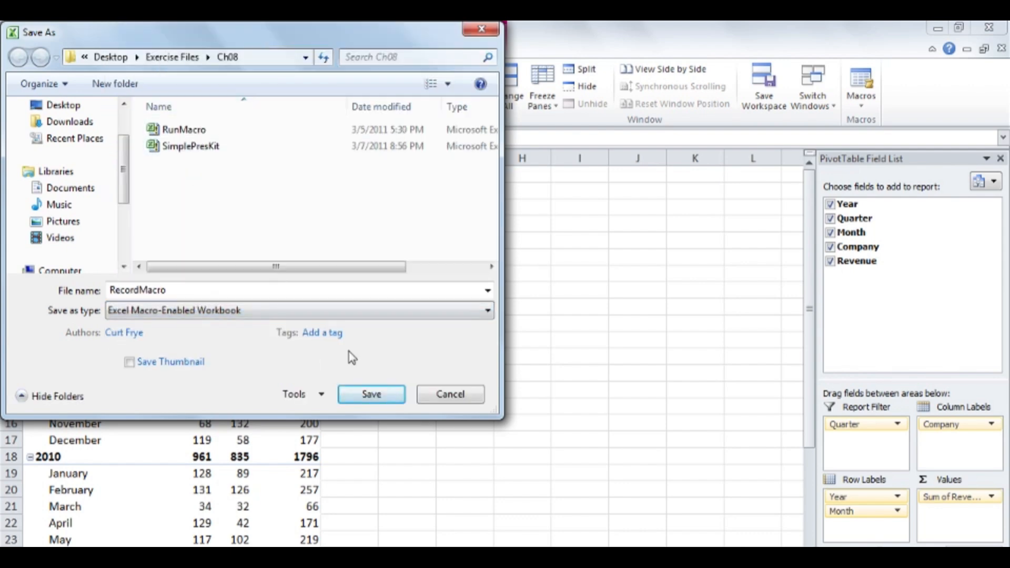
left_click(370, 395)
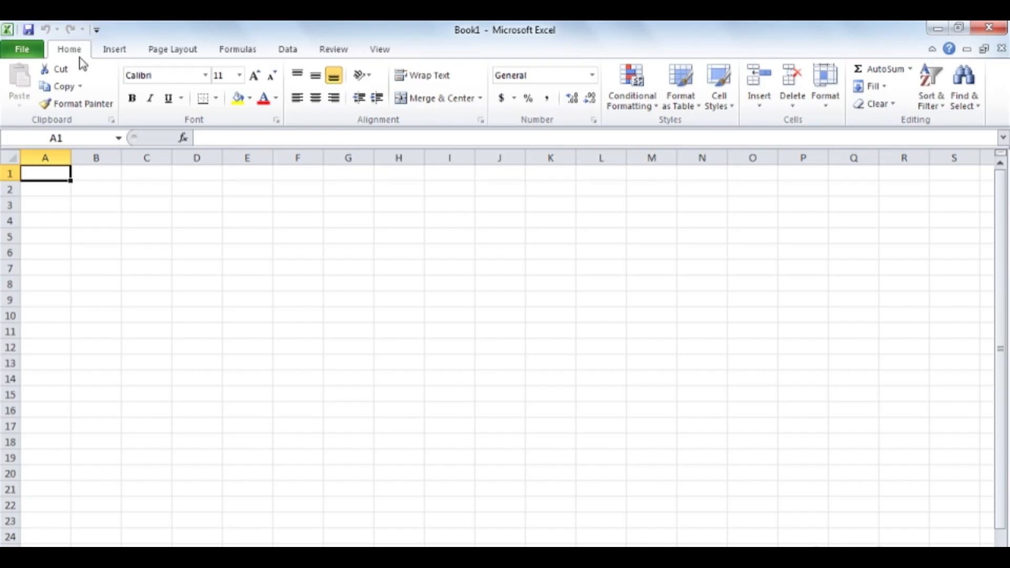
Open the macro-enabled workbook Running from the Ch08 folder of Exercise Files on the Desktop
key("ctrl+o")
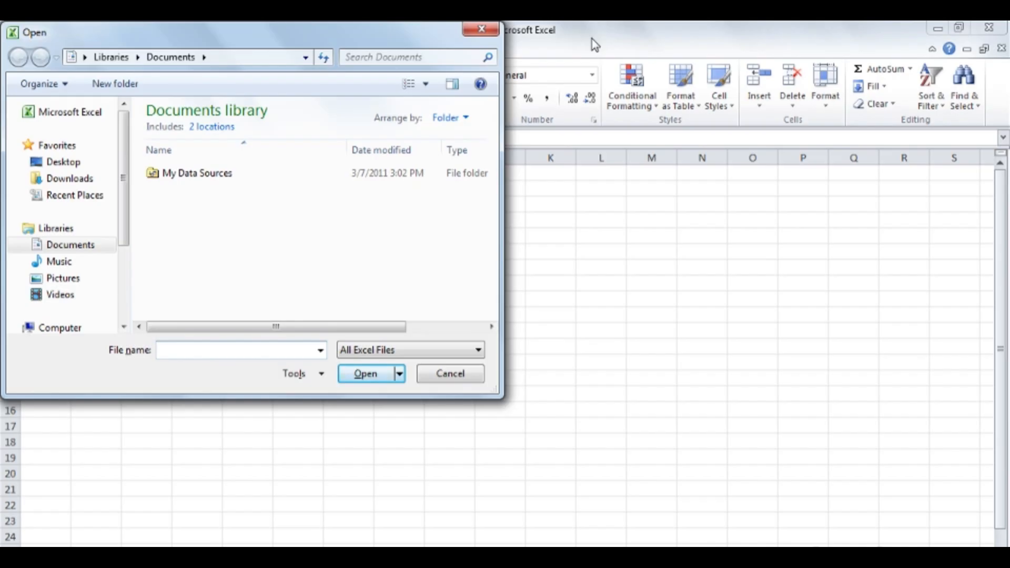
left_click(74, 166)
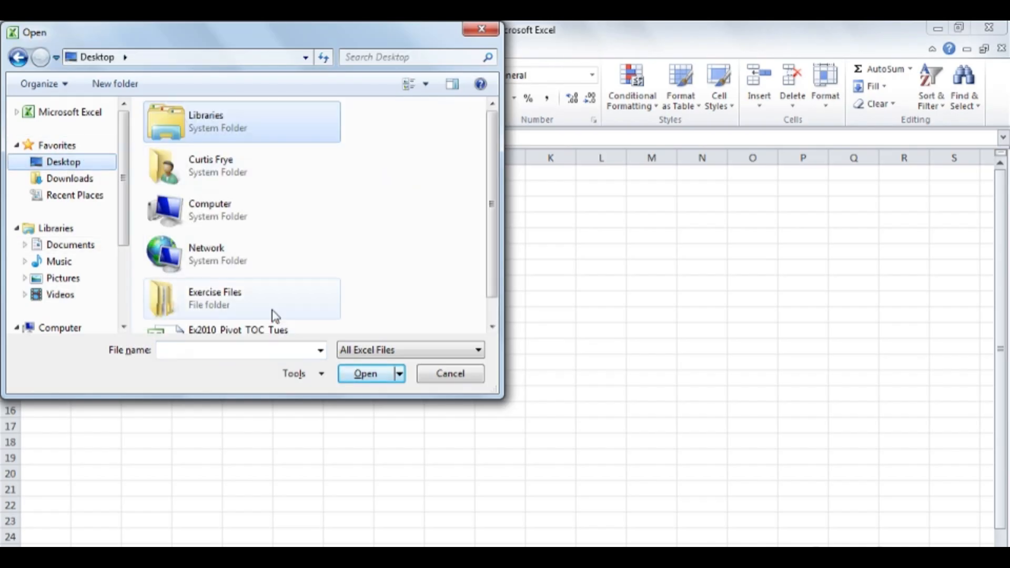
double_click(270, 307)
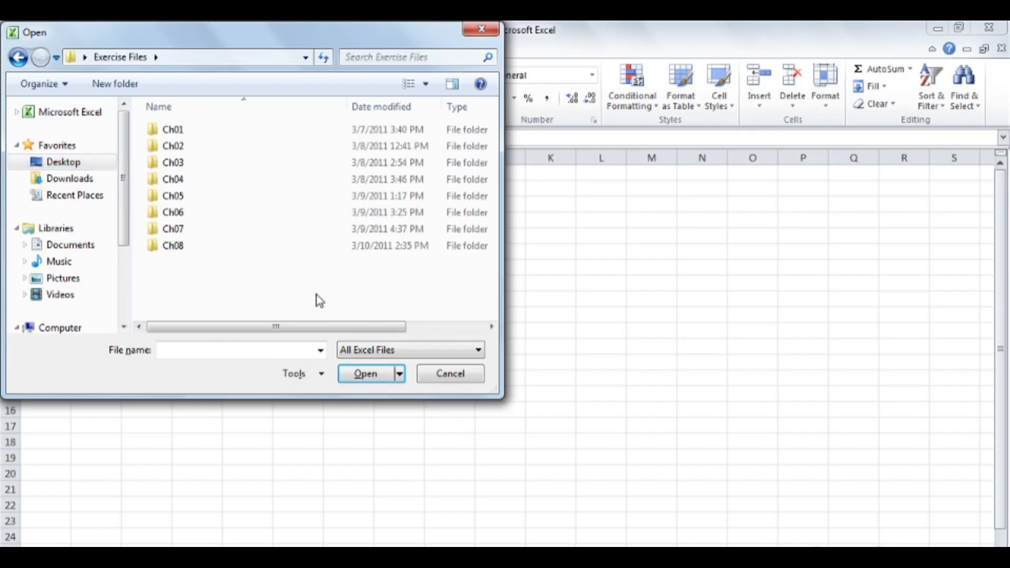
double_click(205, 247)
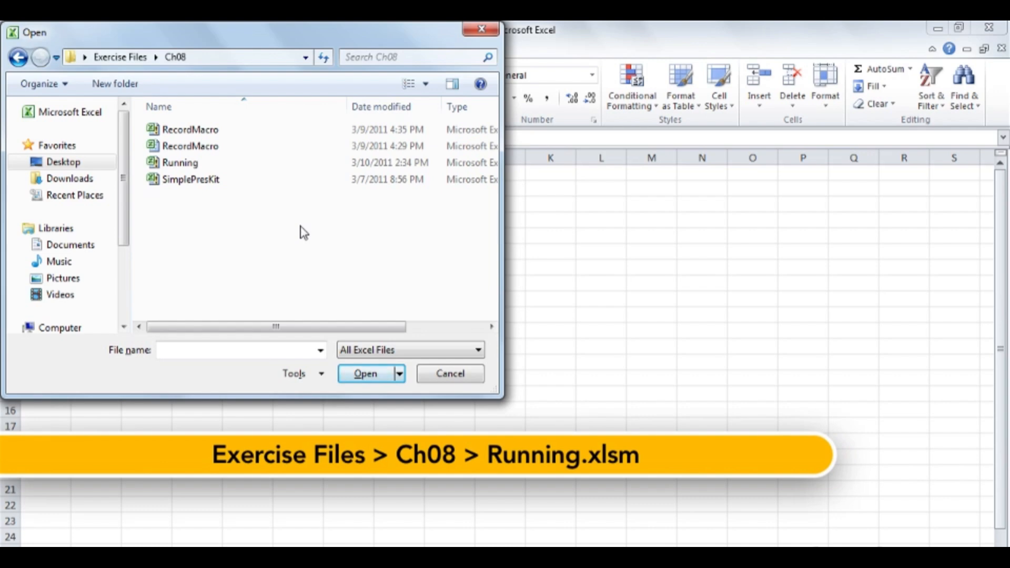
double_click(218, 163)
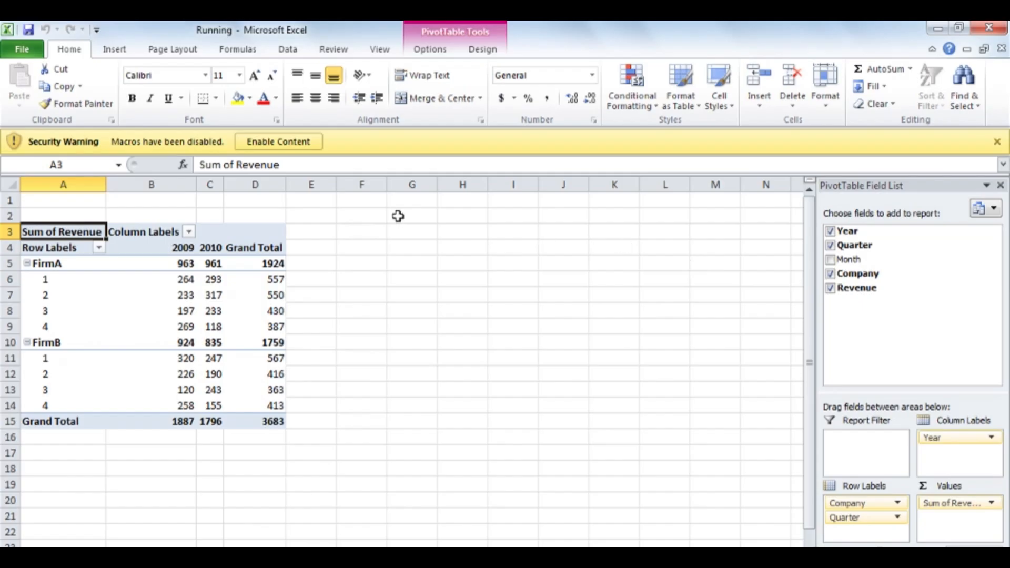
Review the Message Bar and Macro Settings options in the Trust Center, and close the options without changing them
left_click(35, 55)
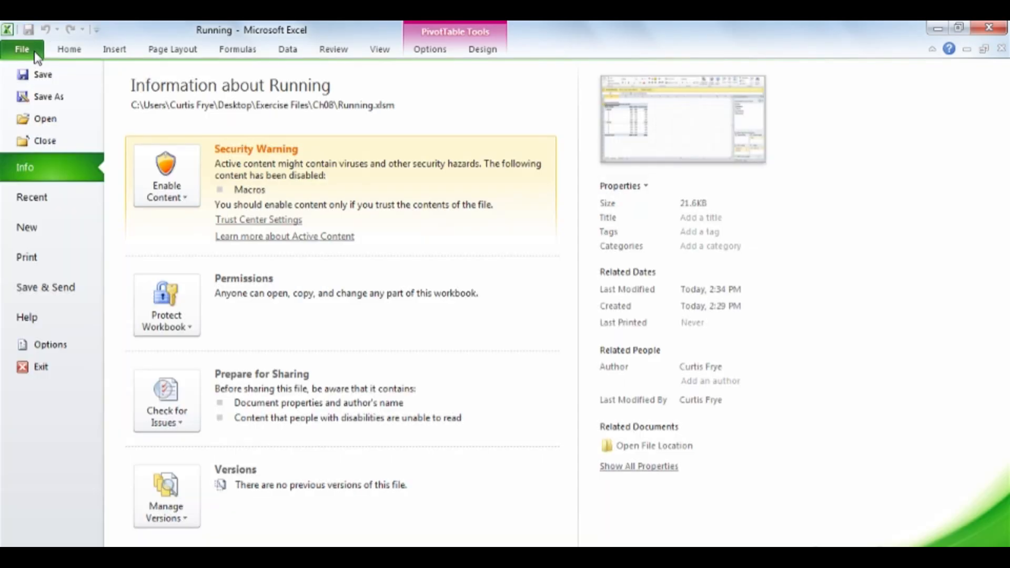
left_click(86, 351)
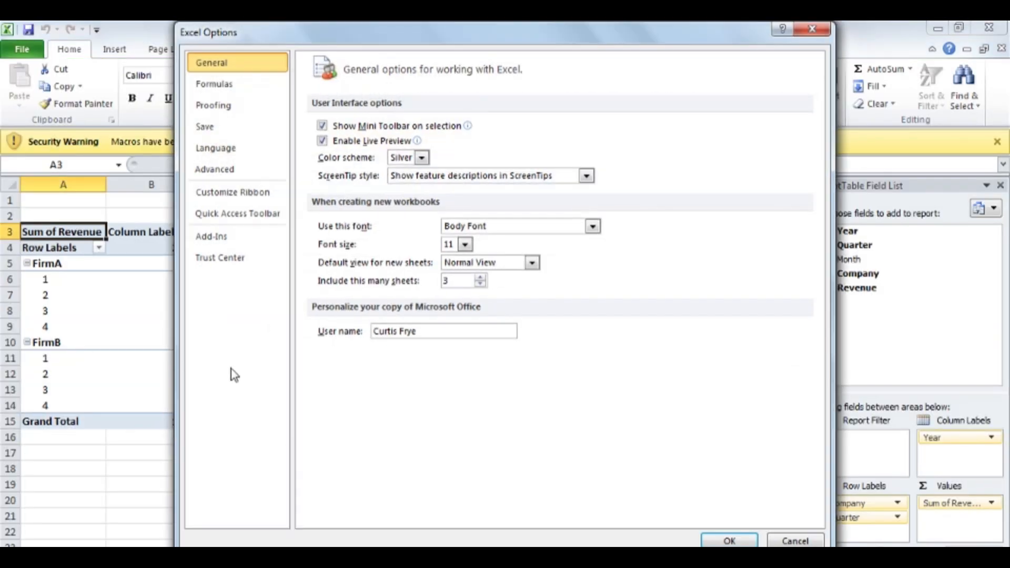
left_click(246, 259)
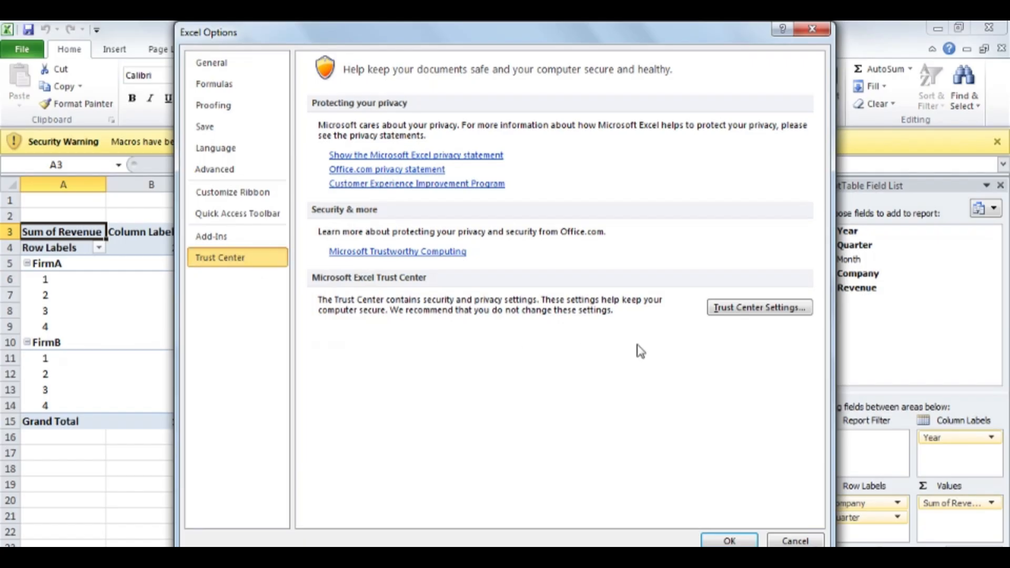
left_click(768, 309)
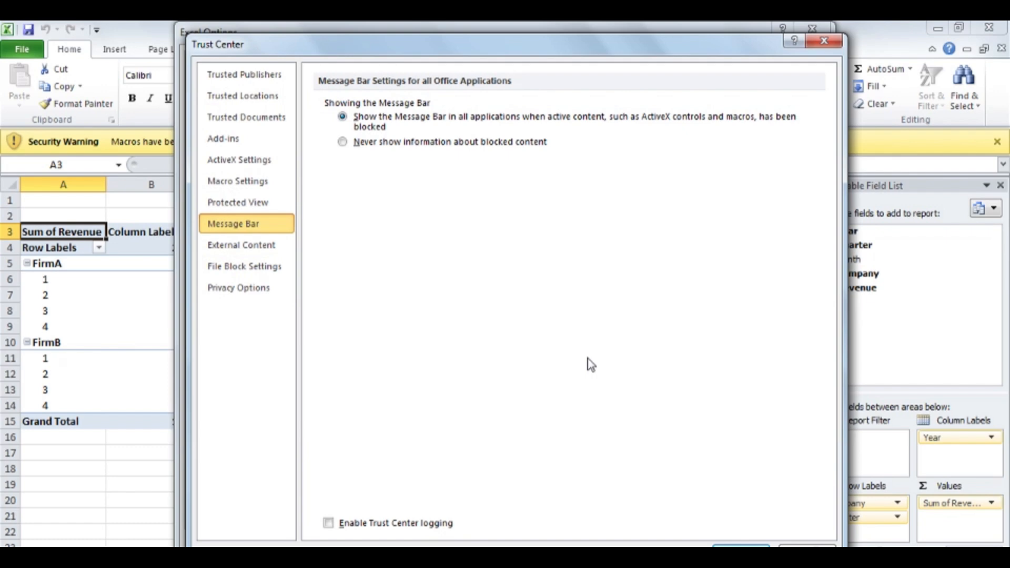
left_click(281, 185)
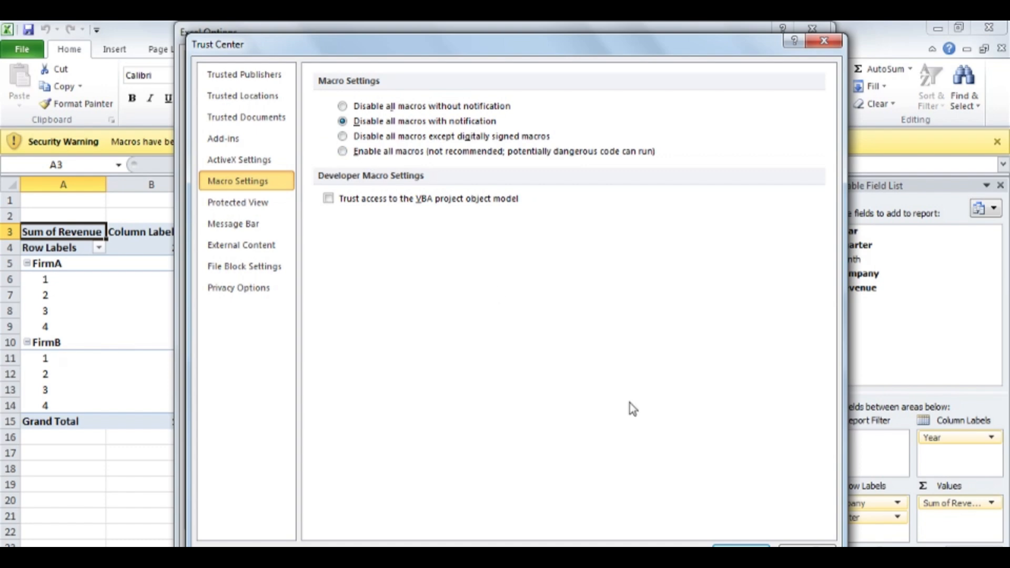
left_click(788, 547)
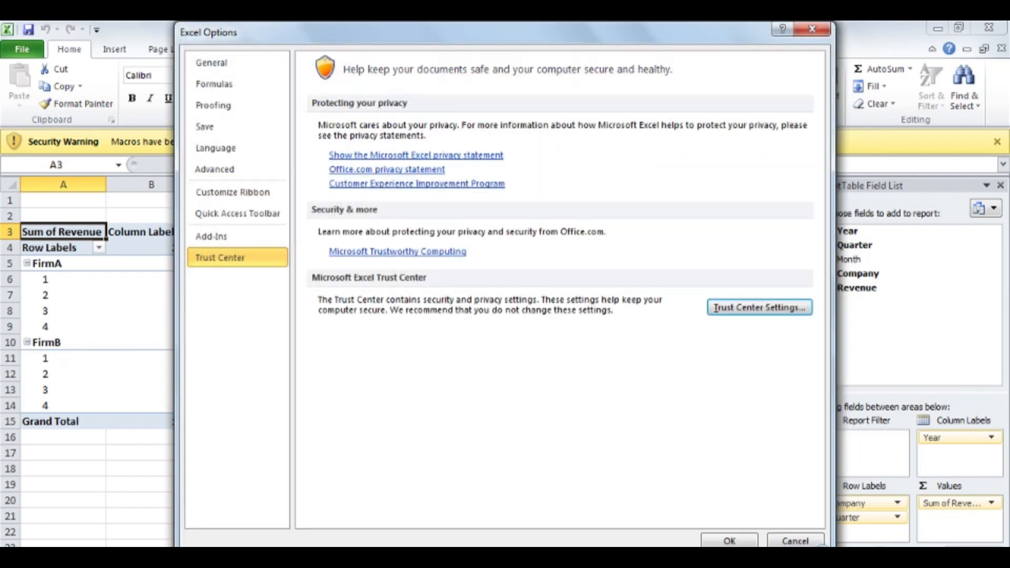
left_click(796, 542)
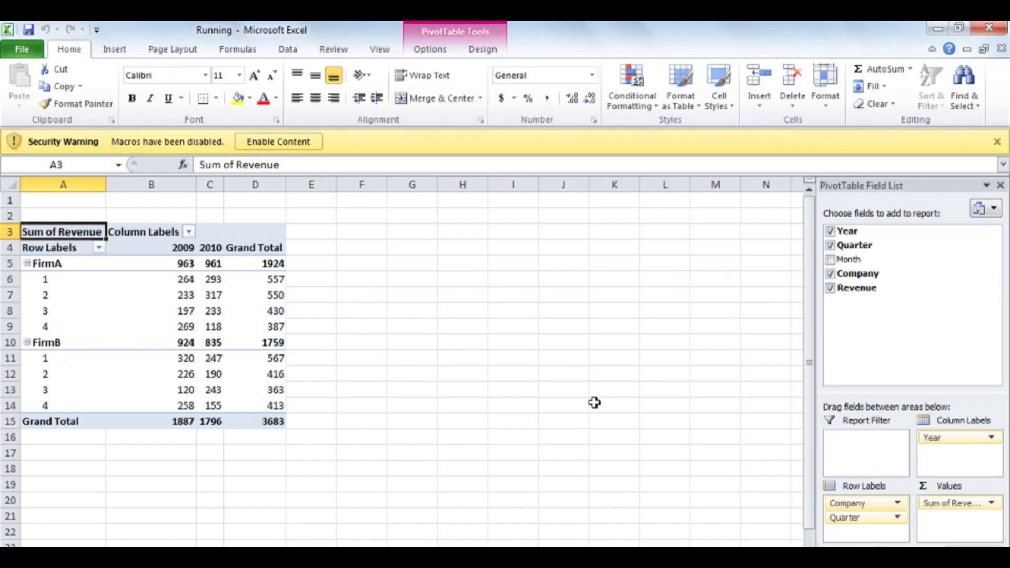
Enable the workbook's blocked macro content and run the Year_Month_Company macro on the PivotTable
left_click(297, 142)
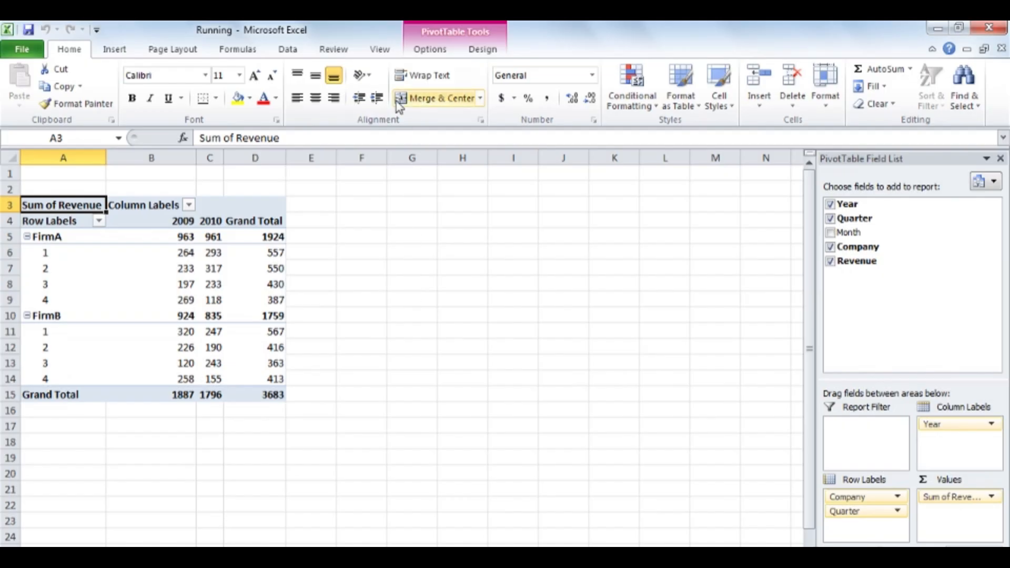
left_click(373, 57)
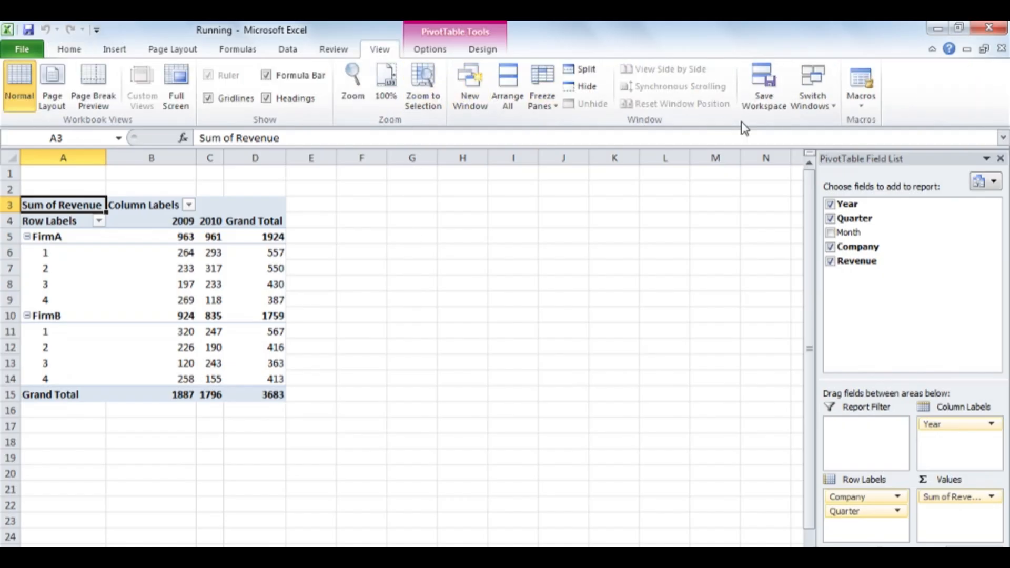
left_click(870, 107)
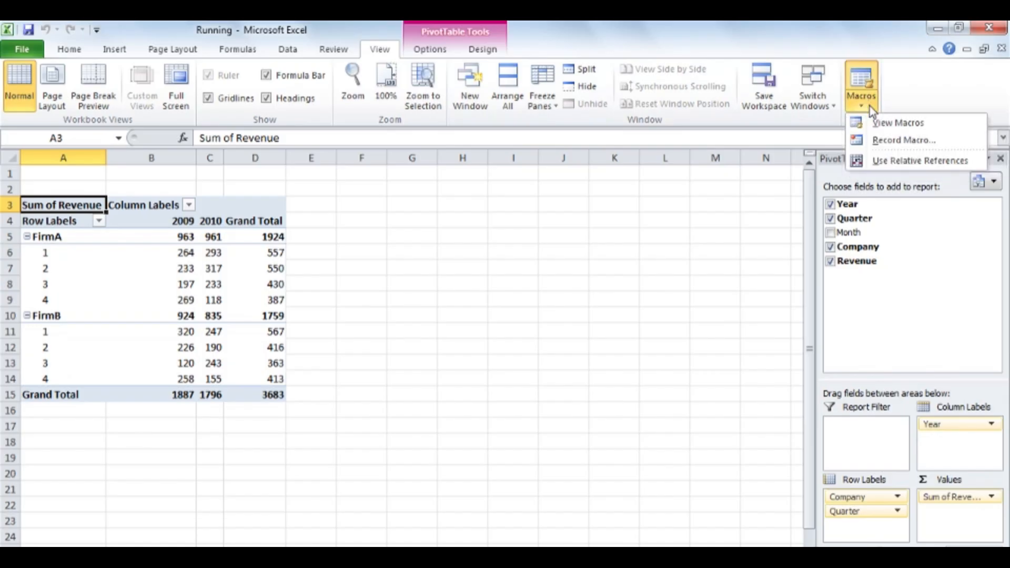
left_click(930, 124)
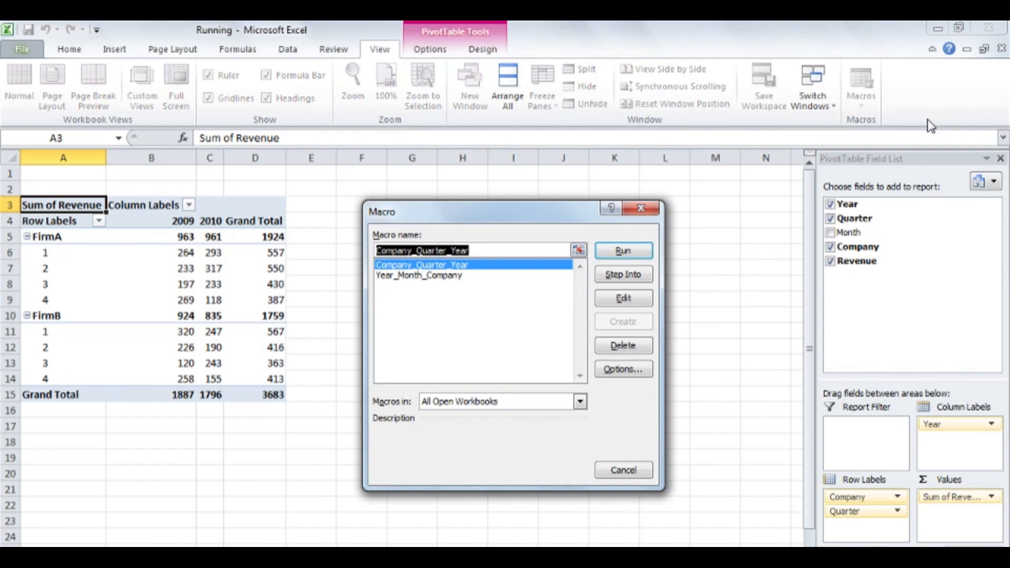
left_click(493, 277)
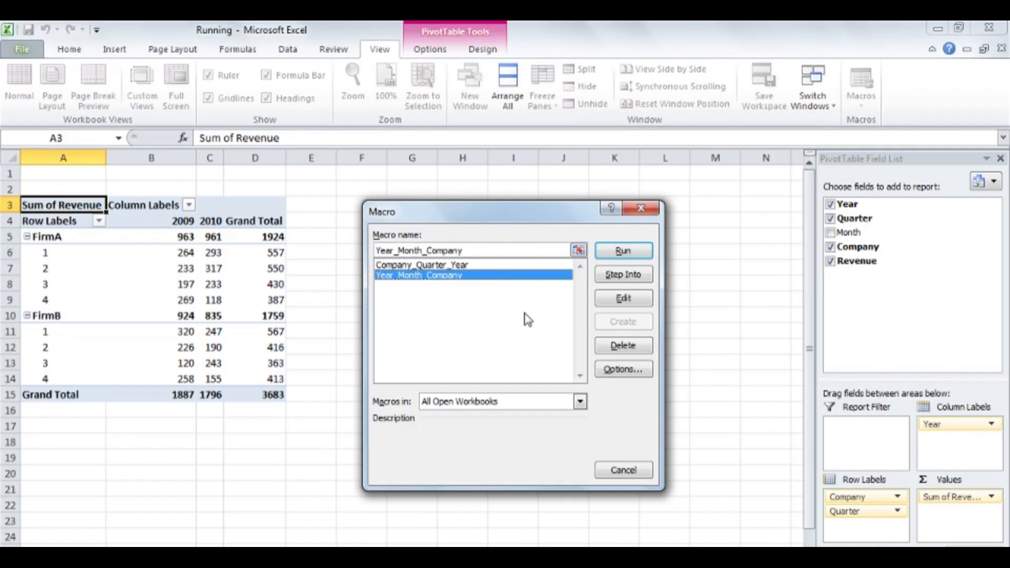
left_click(622, 251)
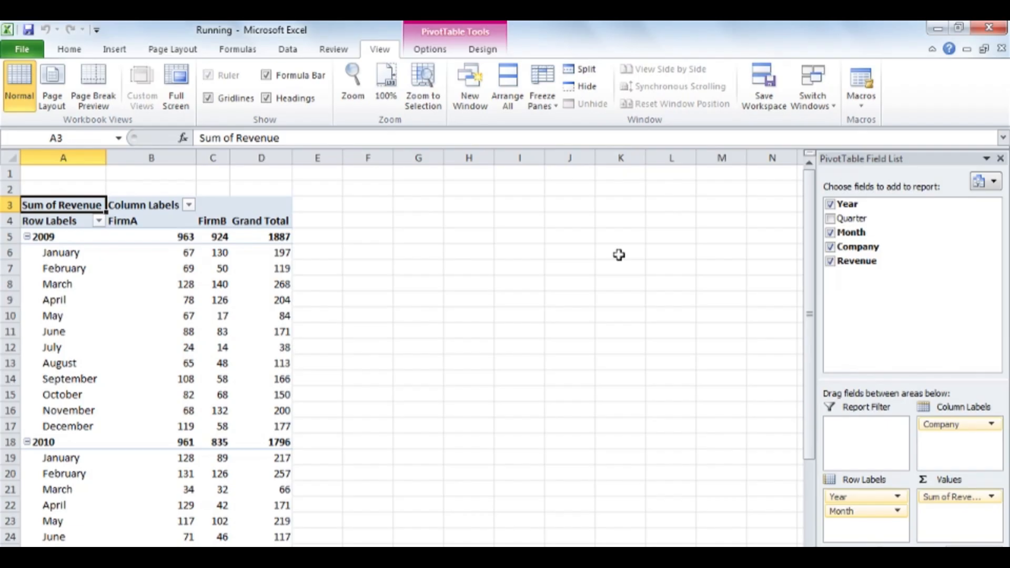
Draw a rounded rectangle about 1.13" wide and 0.28" high across G1:H2 and label it "Macro launch"
left_click(117, 51)
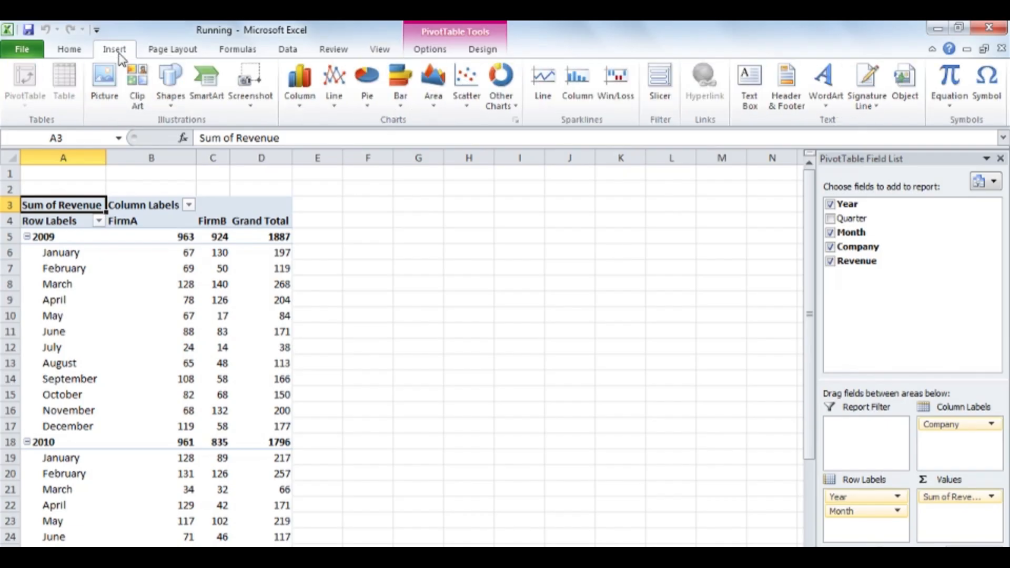
left_click(175, 97)
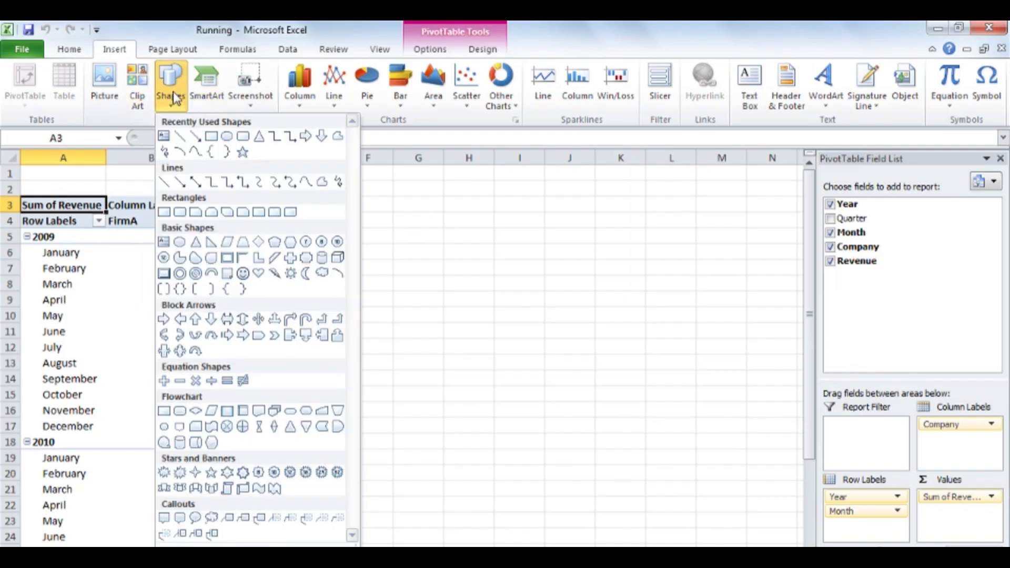
left_click(242, 136)
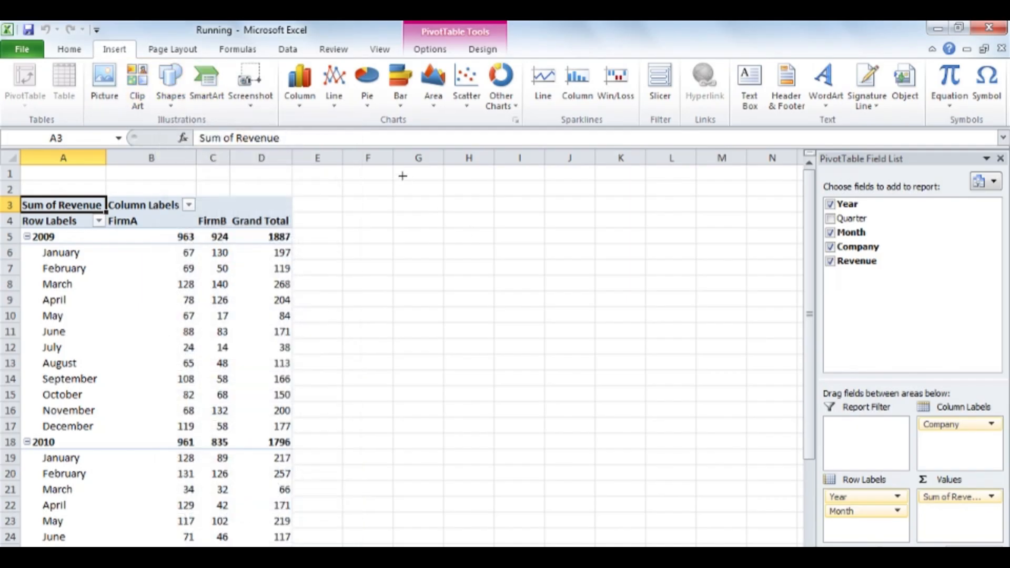
left_click_drag(399, 171, 486, 193)
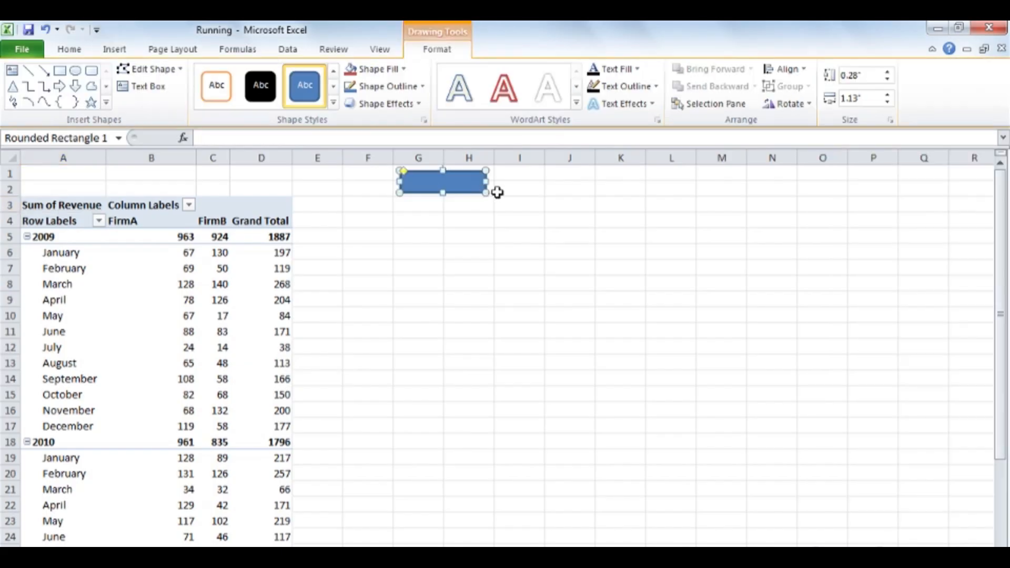
type("Macro launch")
Assign the Company_Quarter_Year macro to the "Macro launch" shape, deselect it, and run the macro from the shape
right_click(481, 183)
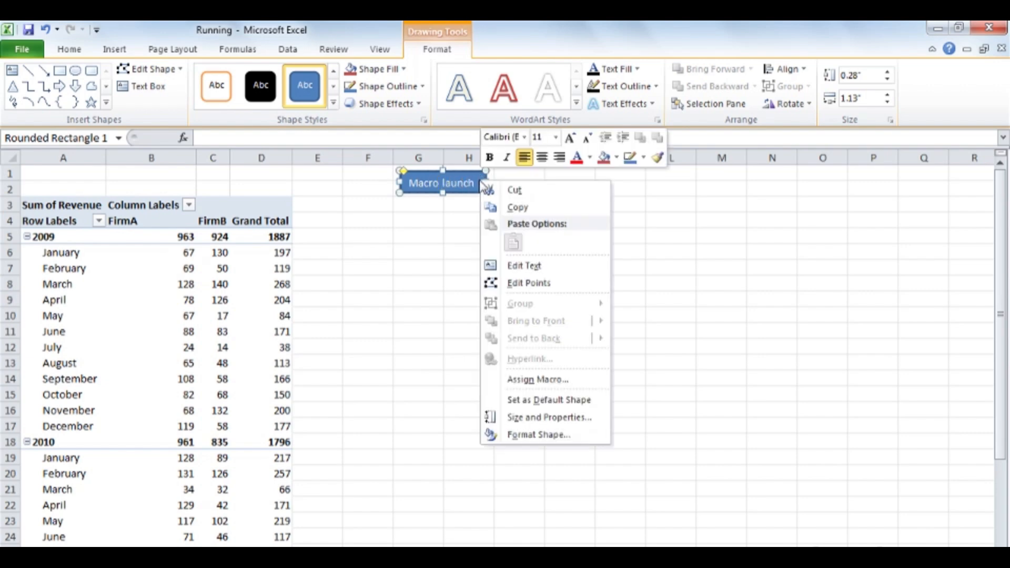
left_click(572, 379)
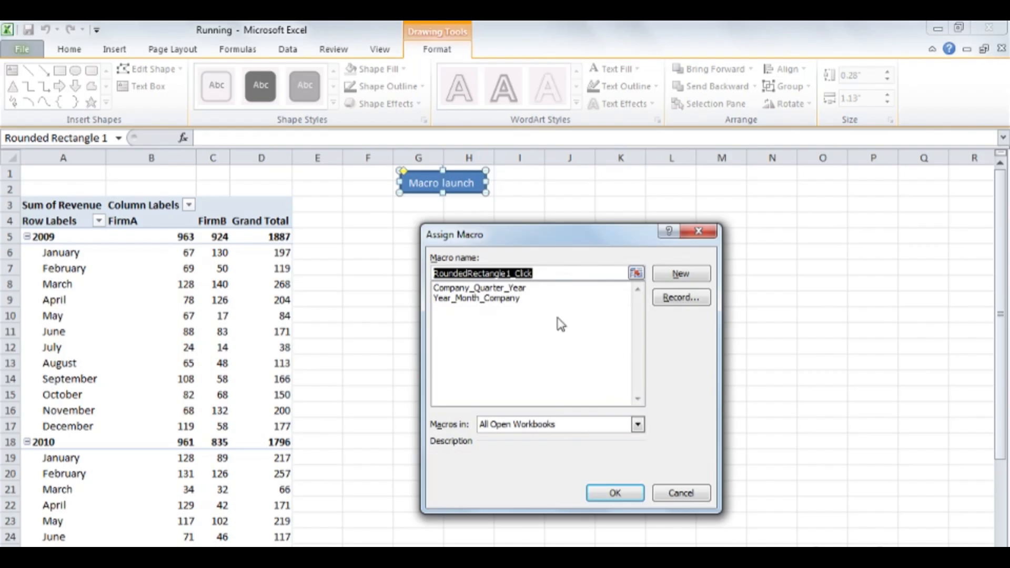
left_click(545, 288)
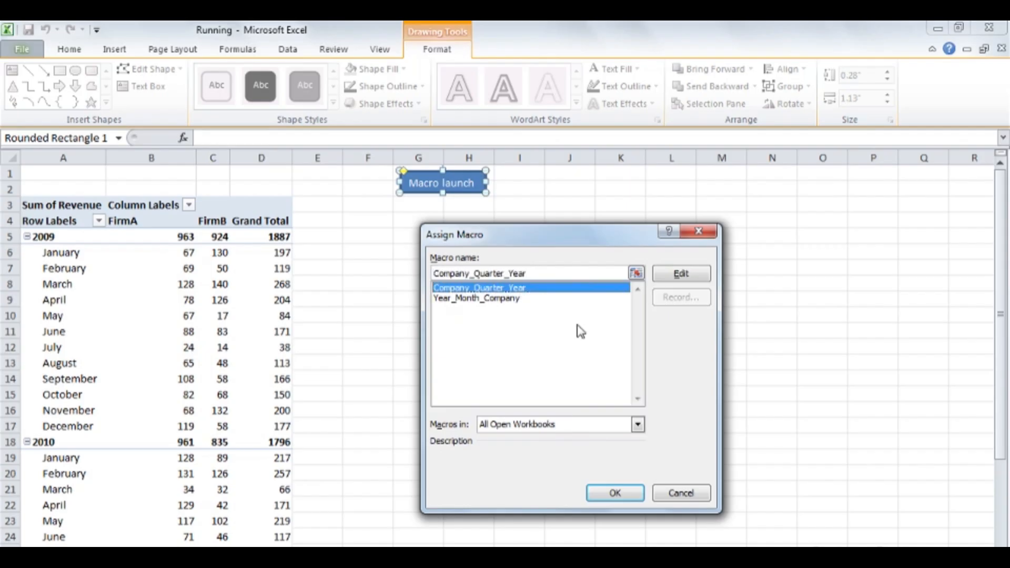
left_click(615, 493)
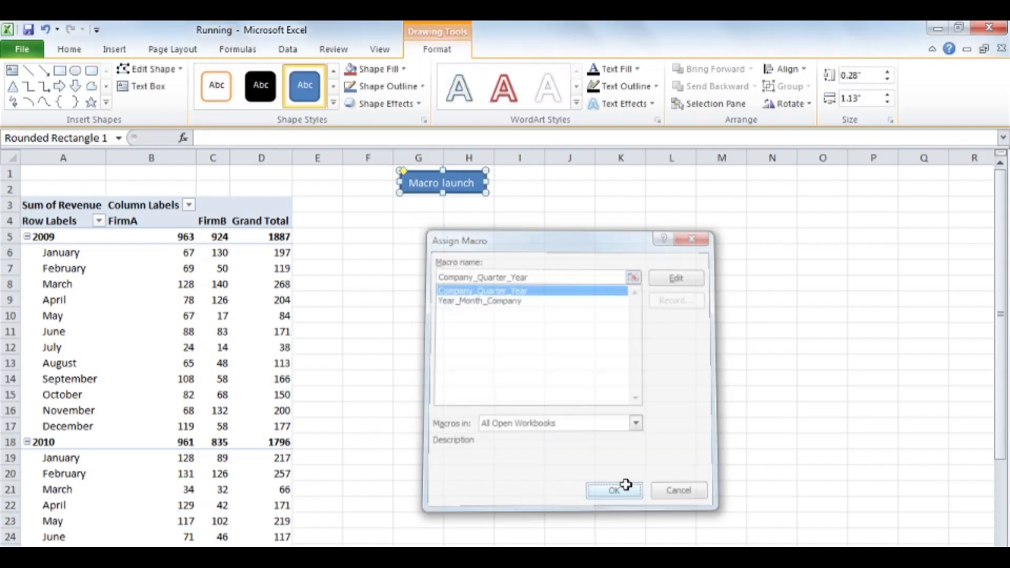
left_click(365, 259)
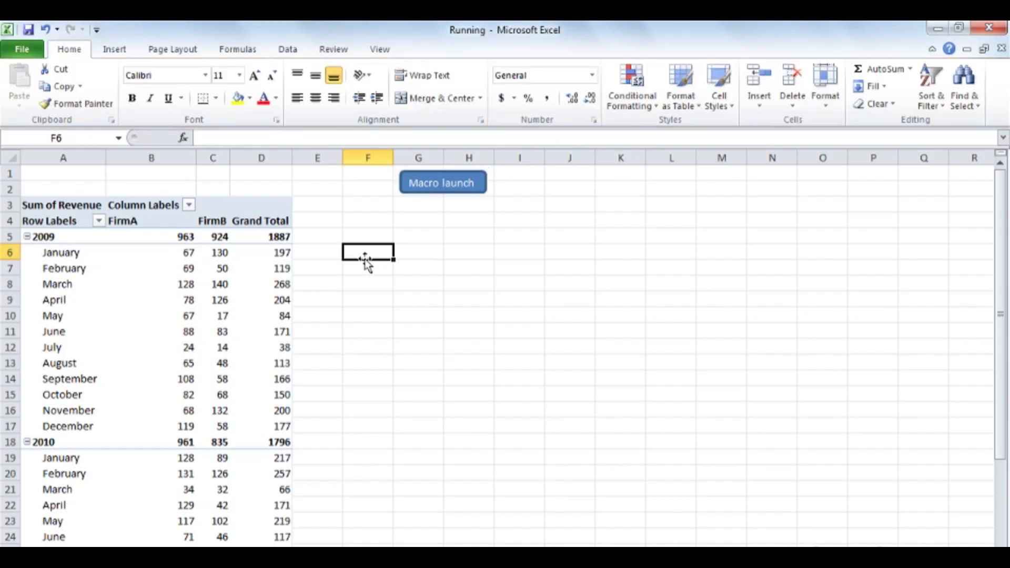
left_click(449, 196)
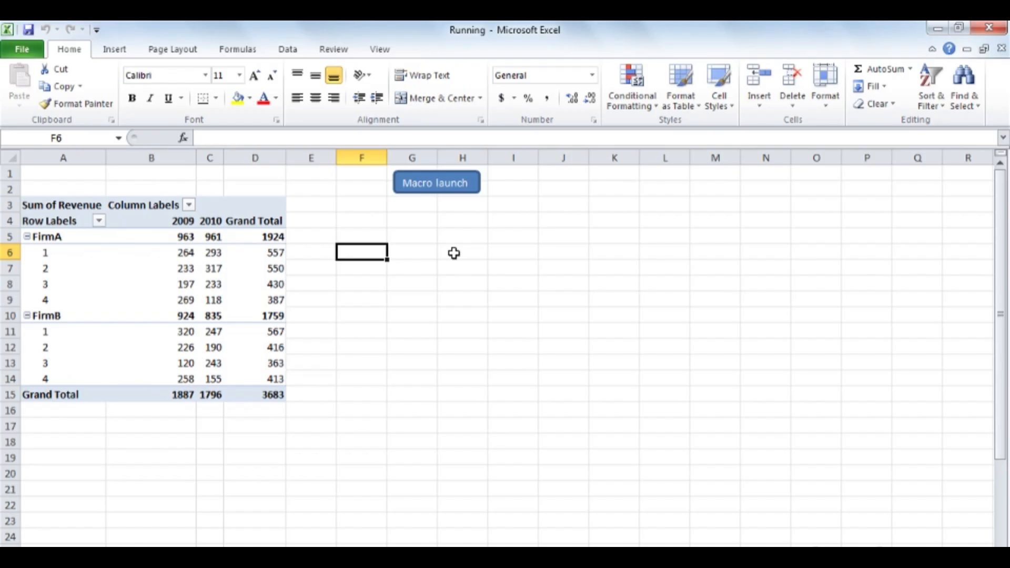
Add the Year_Month_Company macro to the Quick Access Toolbar for all documents
left_click(97, 31)
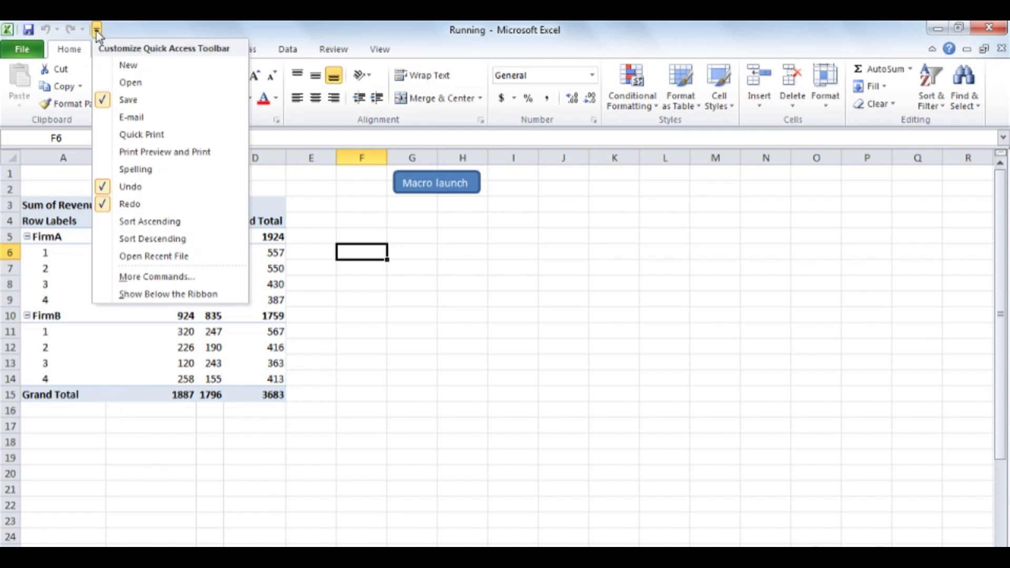
left_click(207, 277)
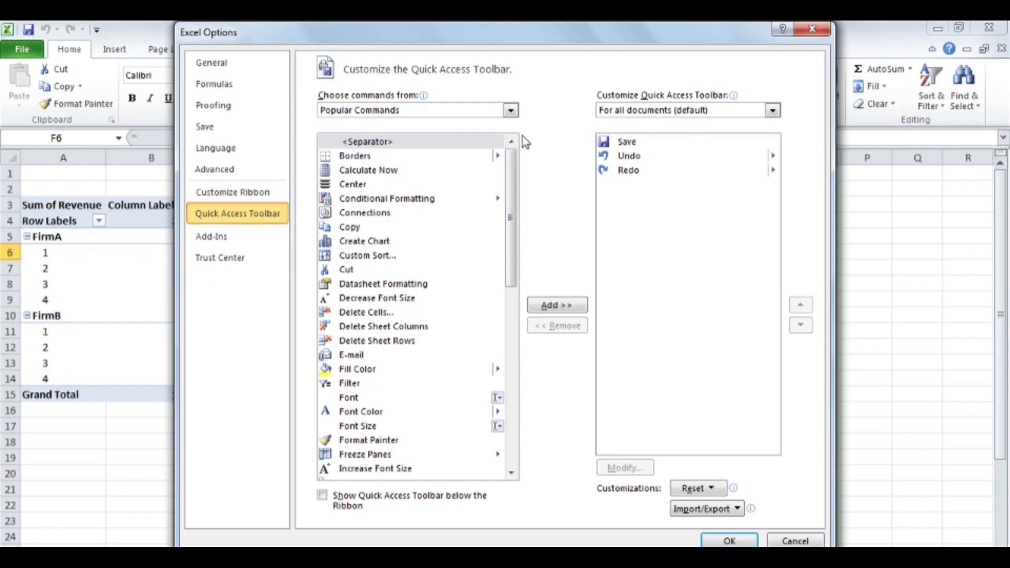
left_click(510, 110)
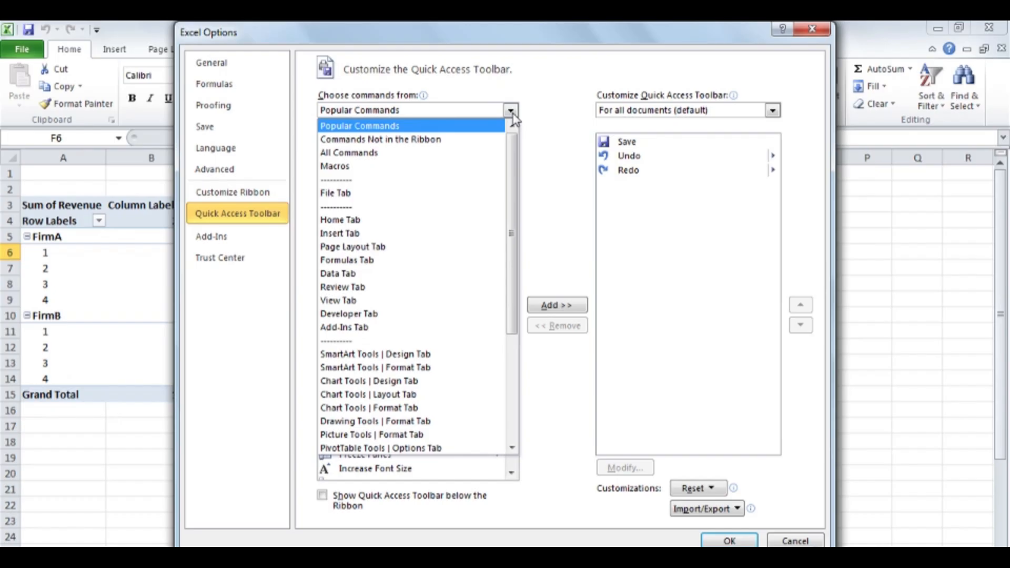
left_click(425, 167)
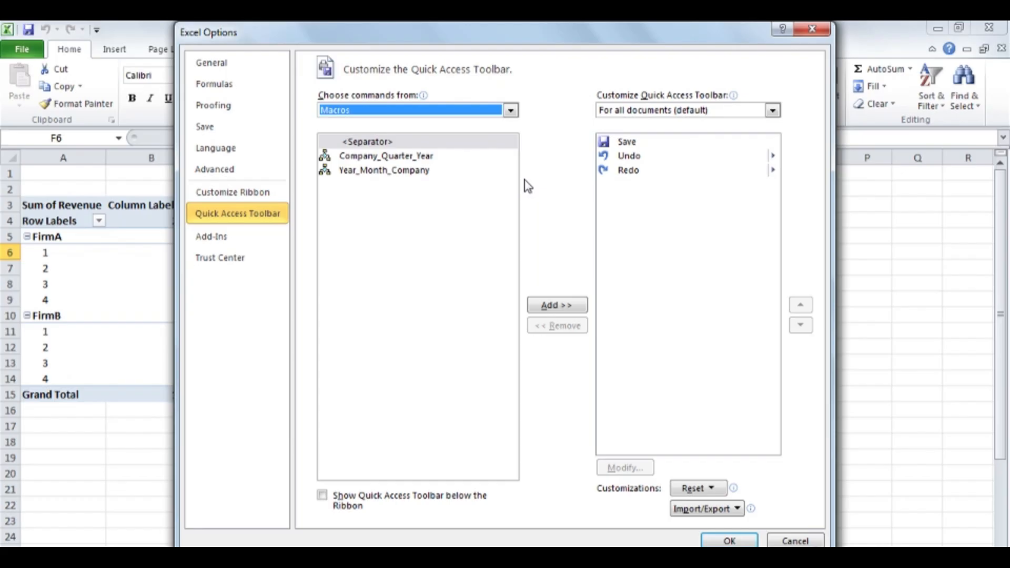
left_click(423, 171)
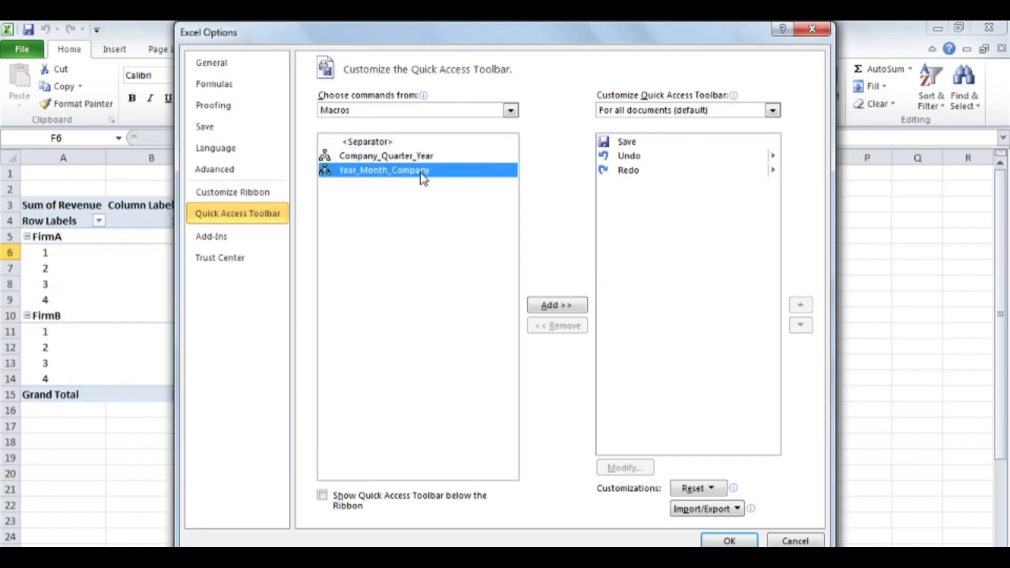
left_click(554, 306)
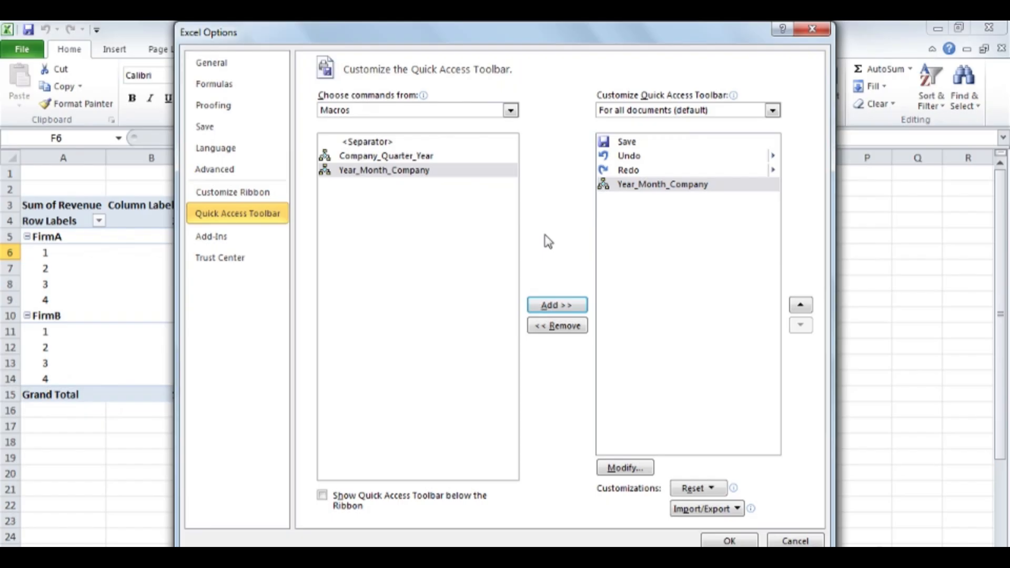
Give the Year_Month_Company toolbar button the blue circled right-arrow symbol, apply the customization, and run the macro from the Quick Access Toolbar
left_click(704, 185)
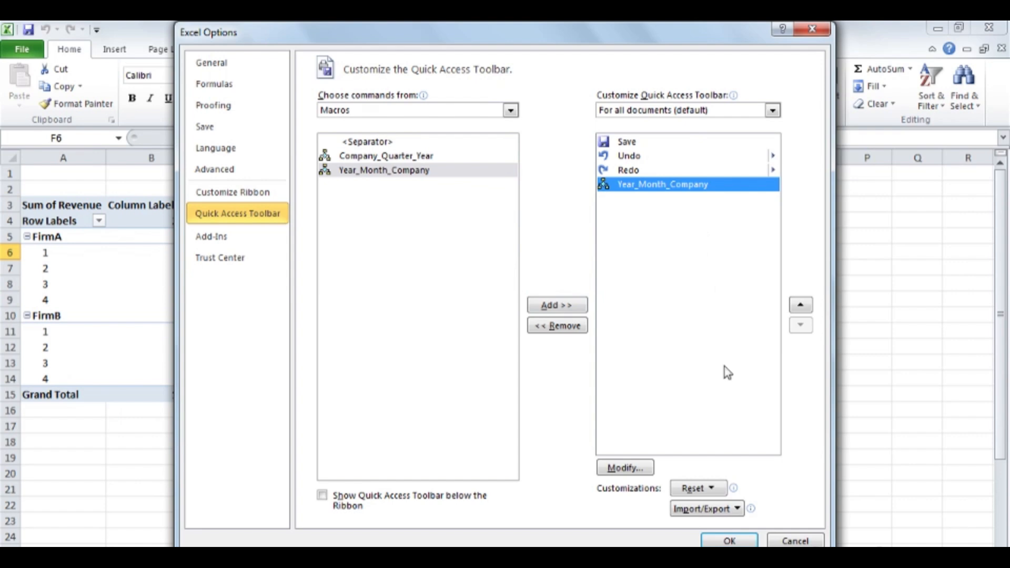
left_click(635, 468)
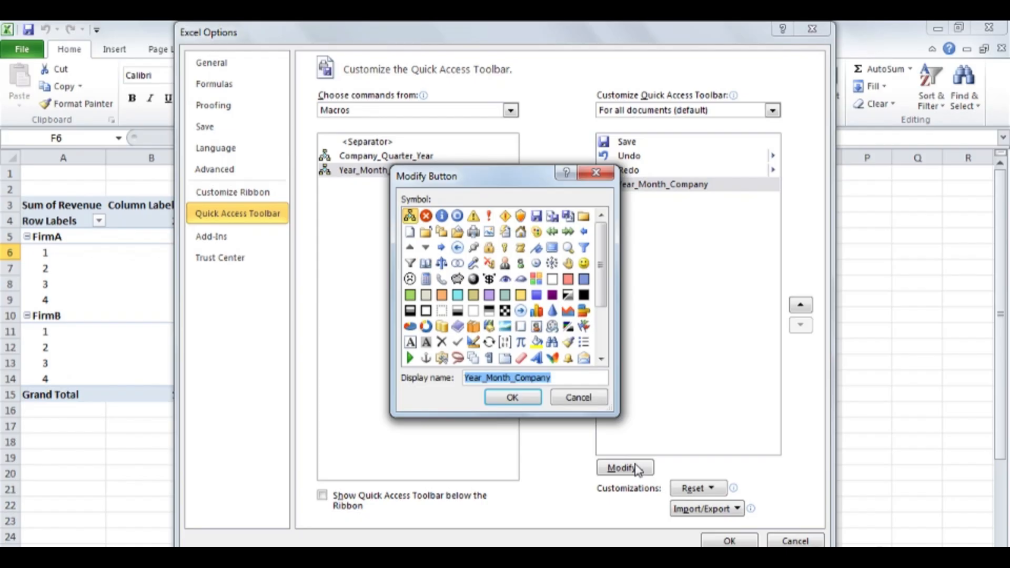
left_click(521, 312)
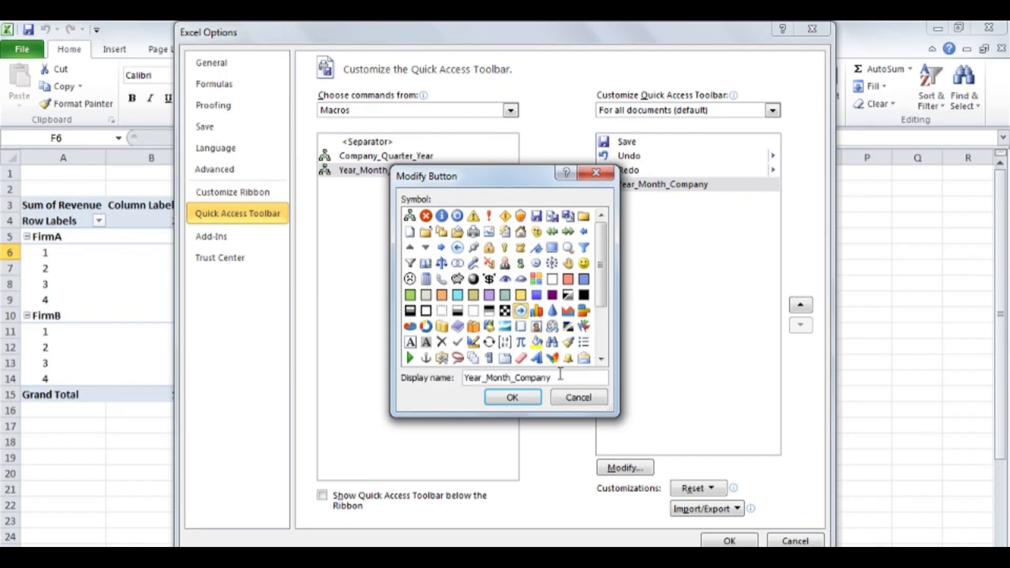
left_click(513, 398)
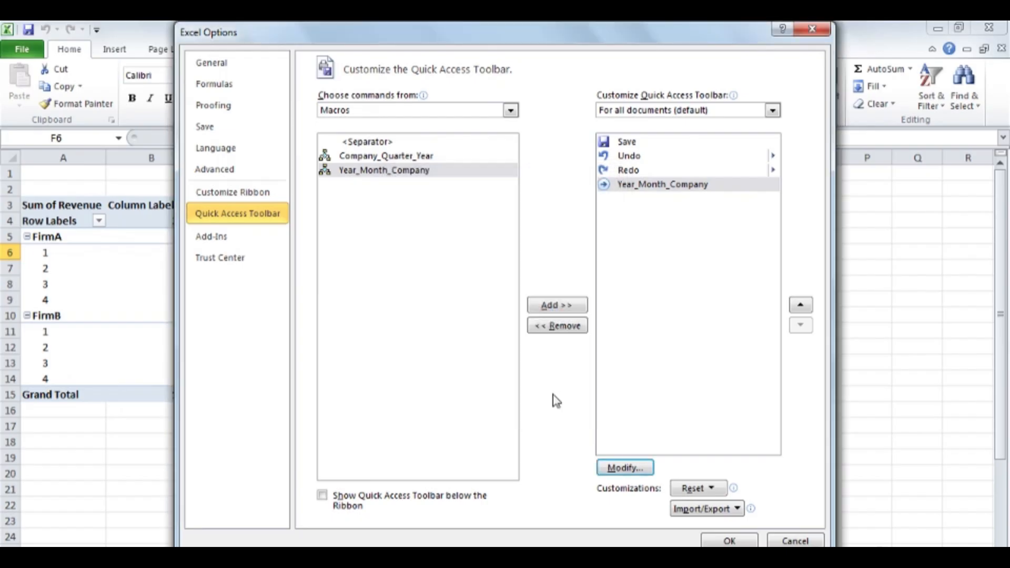
left_click(728, 541)
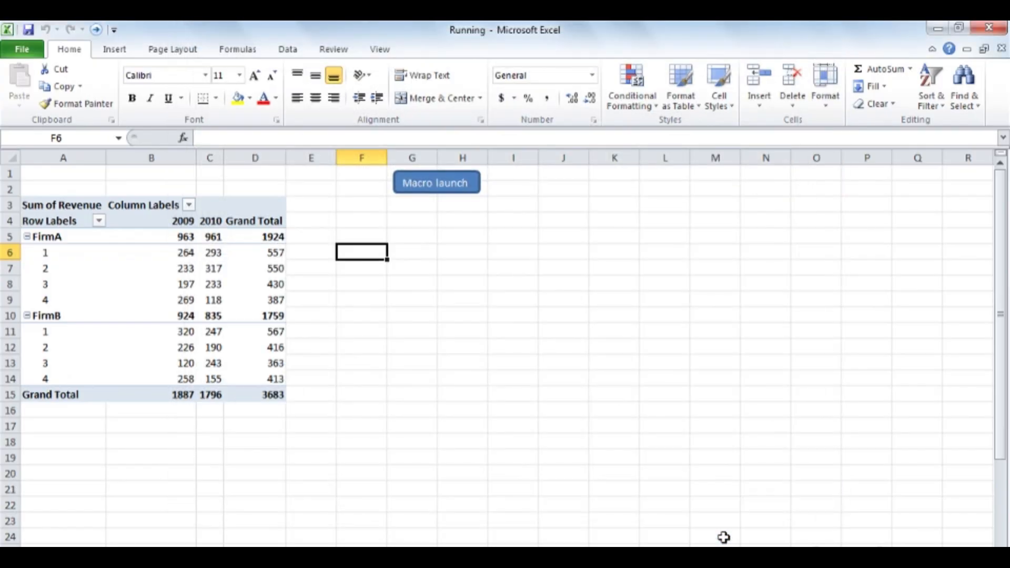
left_click(95, 33)
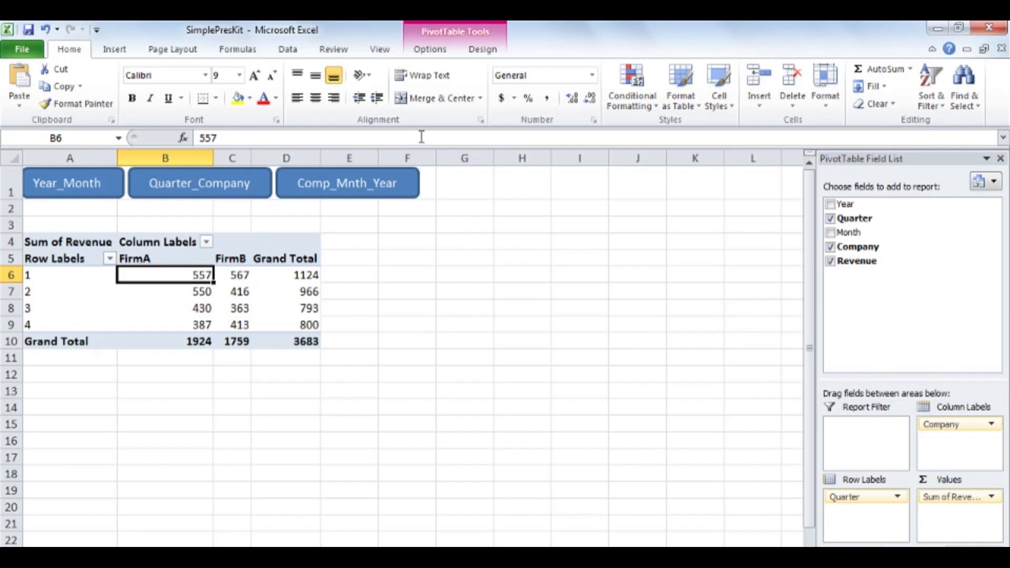
Start recording a macro named Comp_Mnth_Year in the SimplePresKit workbook, stored in This Workbook
left_click(379, 49)
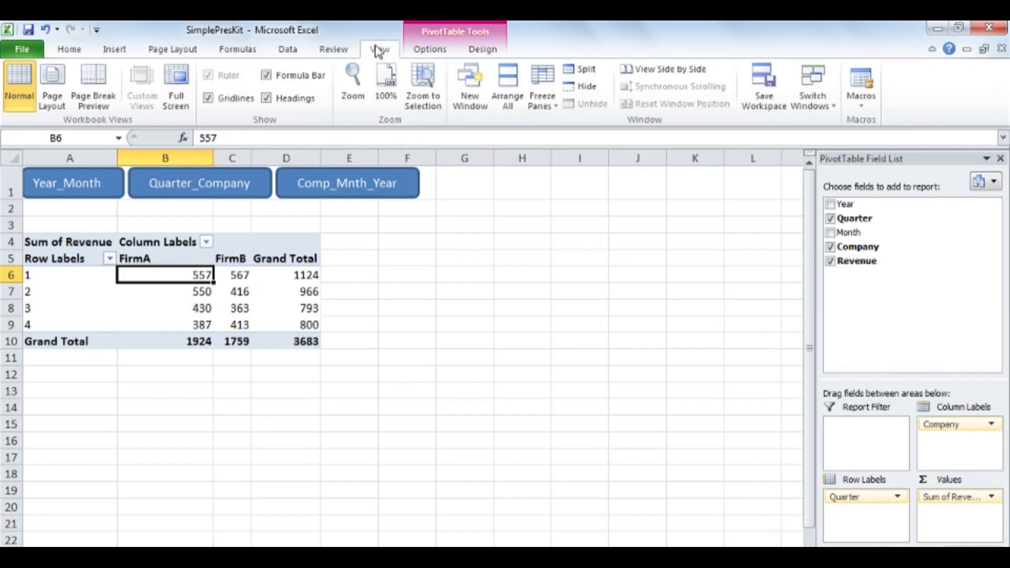
left_click(868, 104)
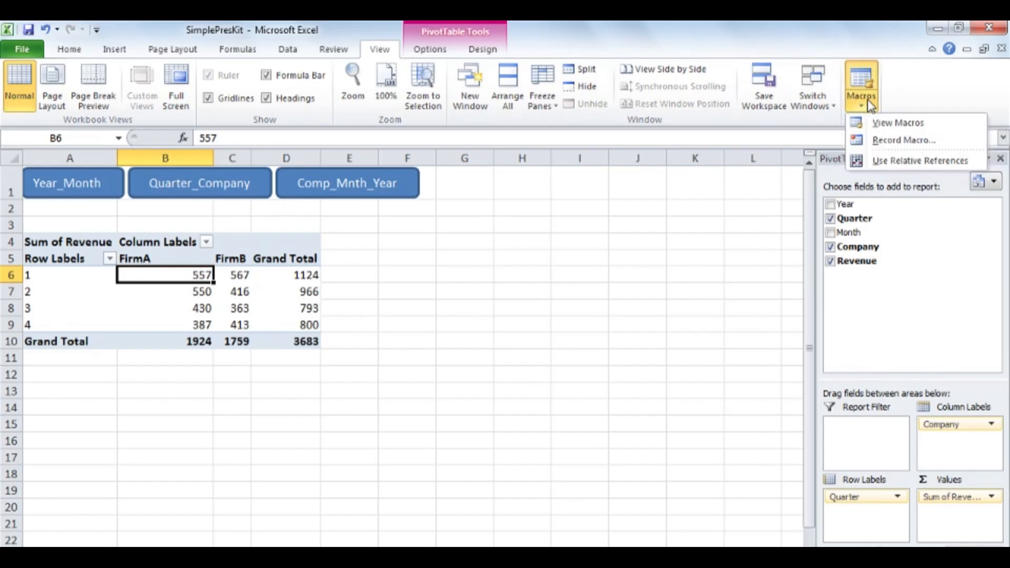
left_click(948, 141)
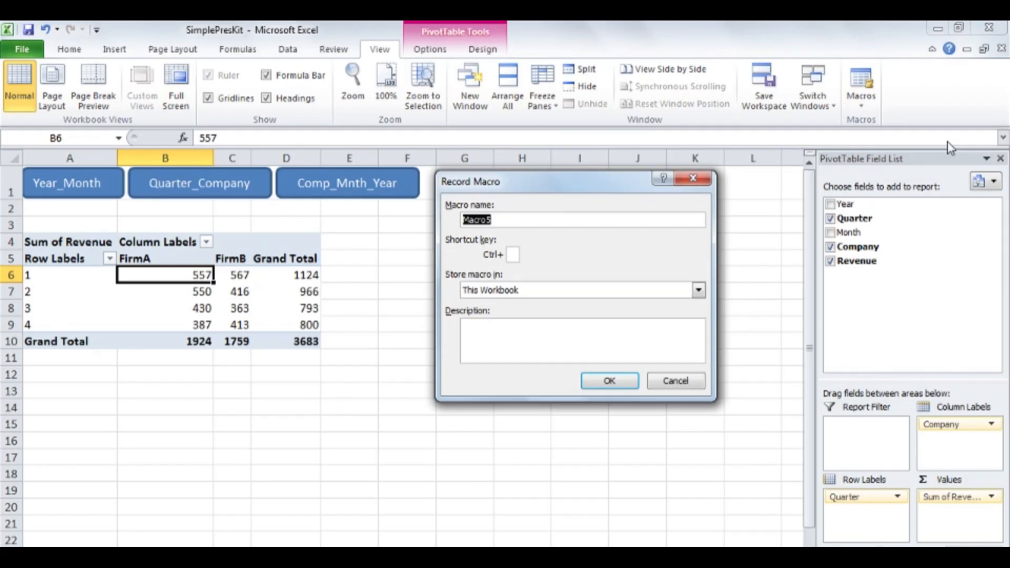
type("Comp_Mnth_Year")
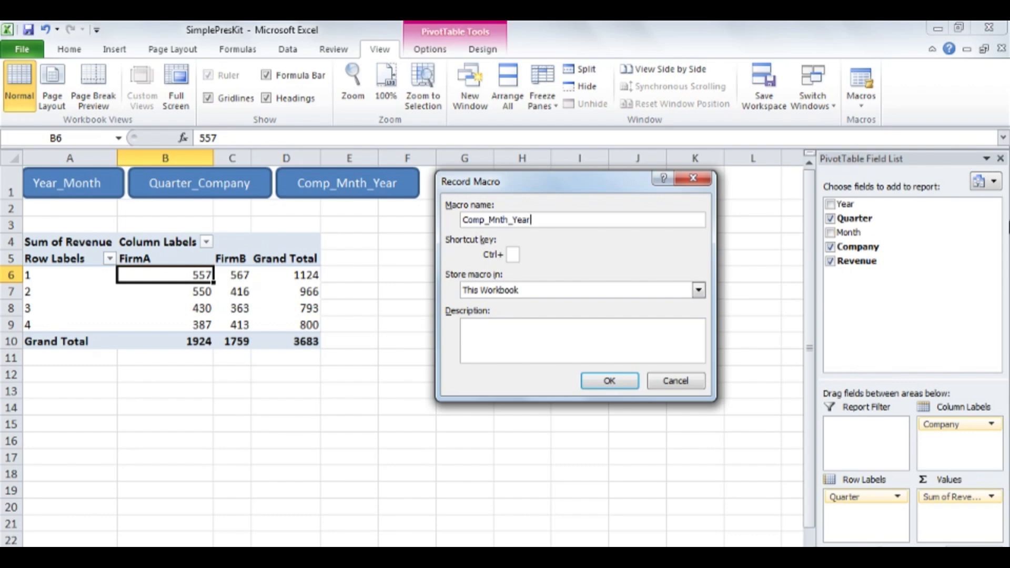
left_click(629, 381)
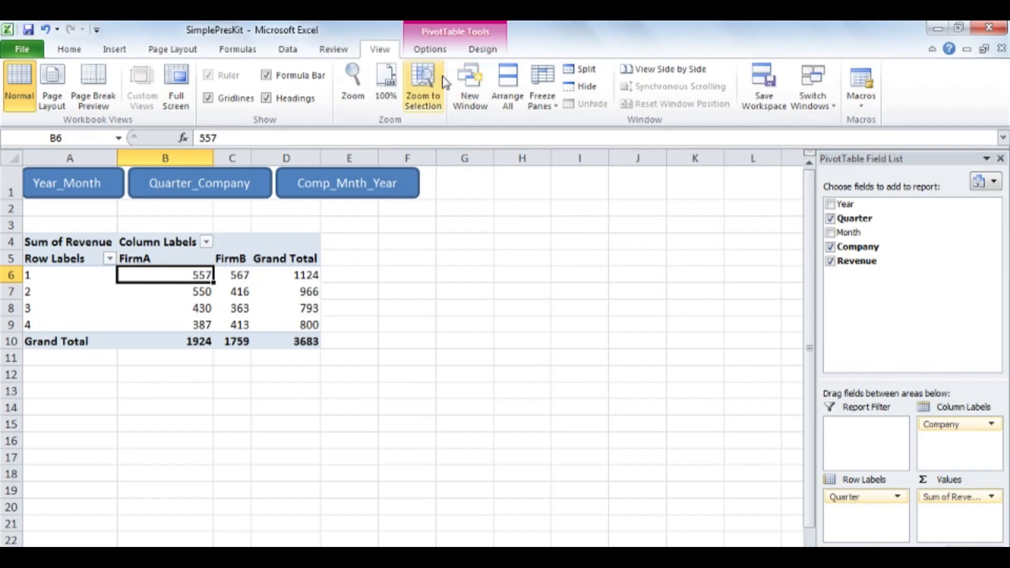
Clear all fields from the PivotTable while the macro is recording
left_click(432, 52)
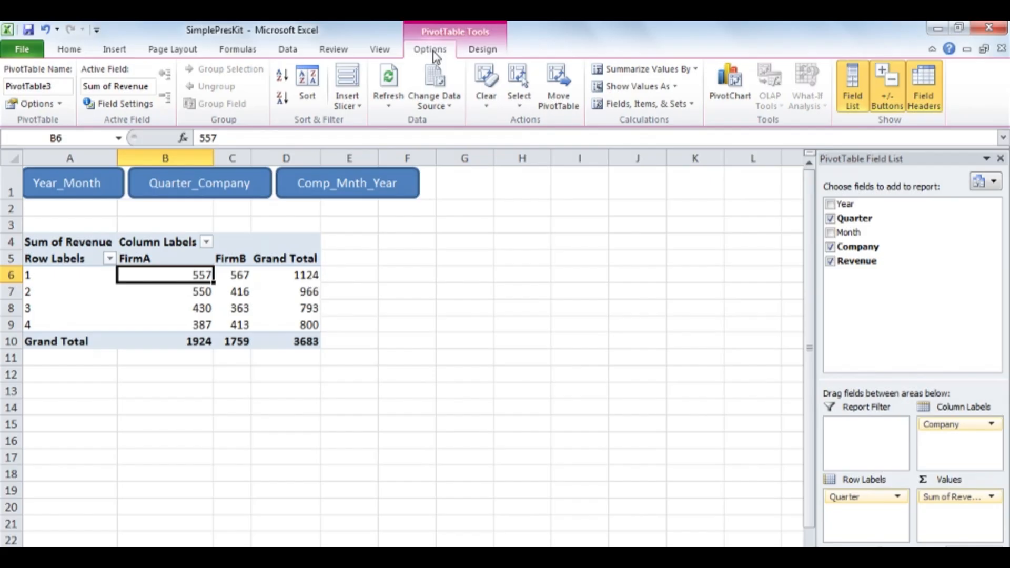
left_click(487, 97)
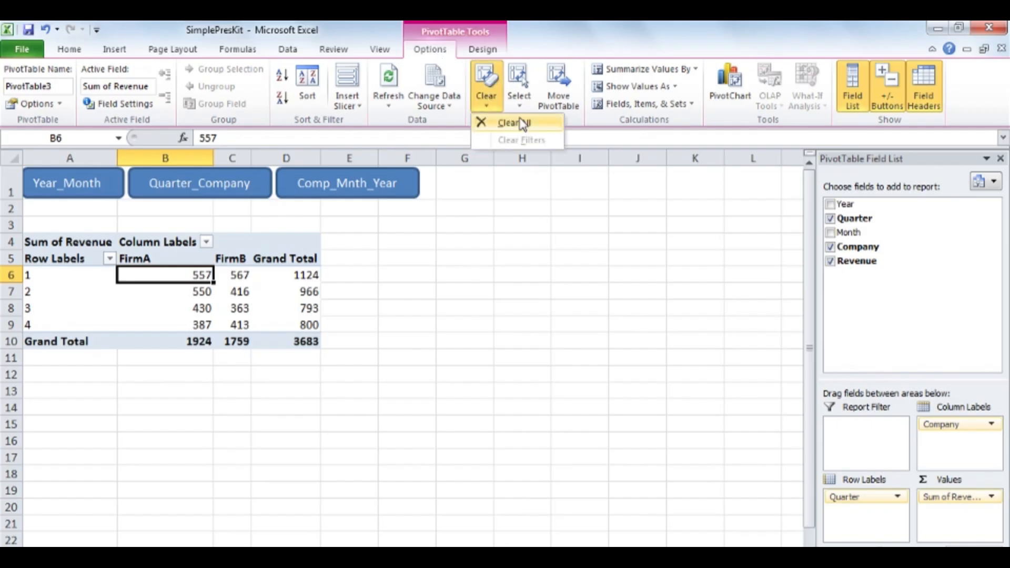
left_click(542, 123)
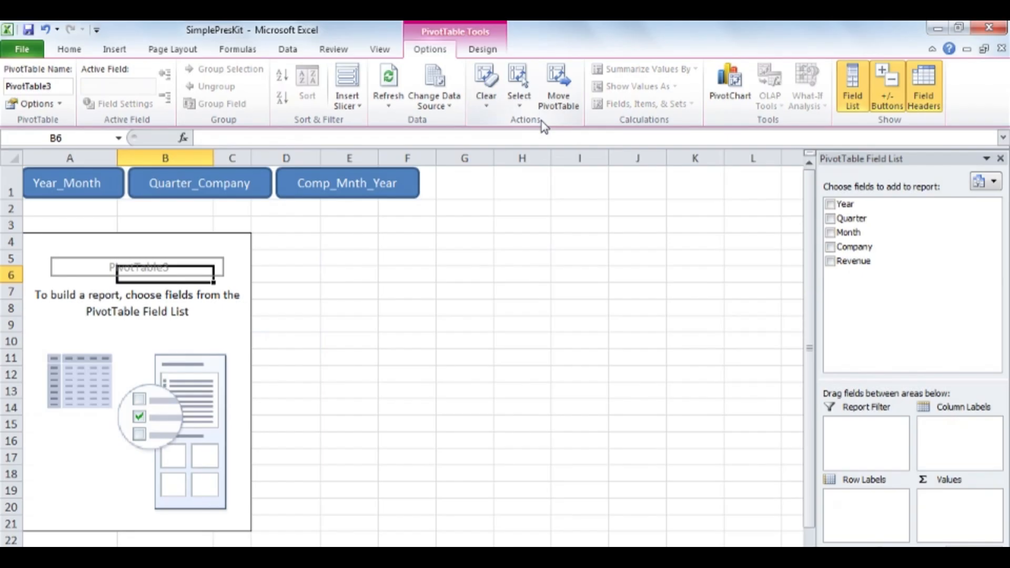
Build the PivotTable with Company and Month as row labels, Year as column labels and Revenue as summed values
left_click_drag(858, 247, 881, 512)
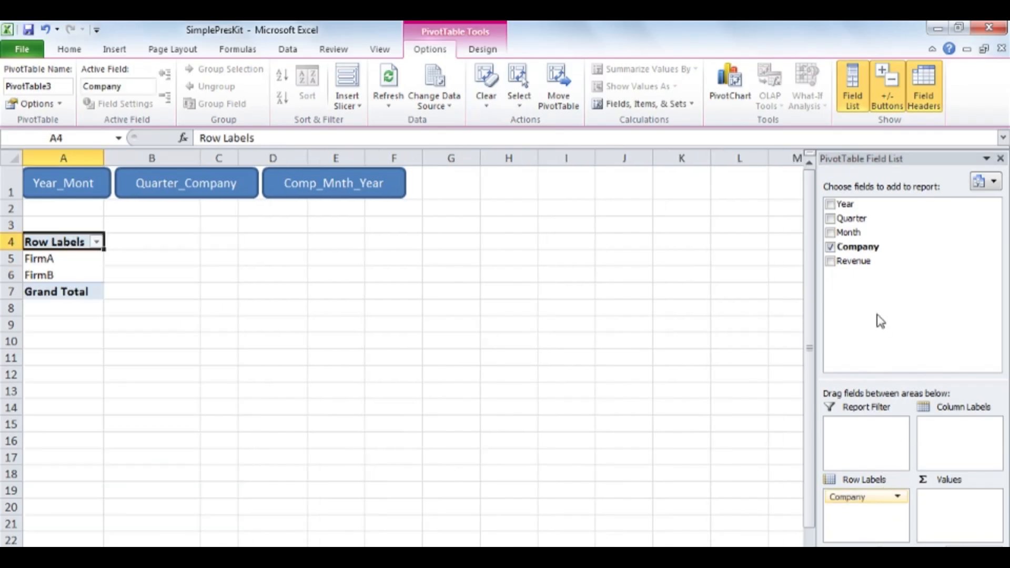
left_click_drag(847, 232, 880, 513)
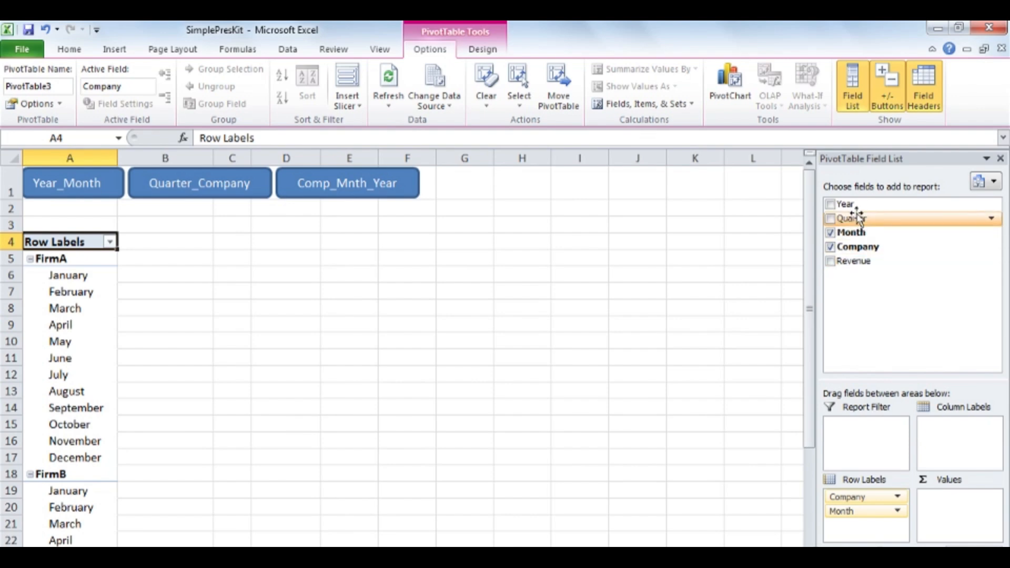
left_click_drag(855, 204, 959, 437)
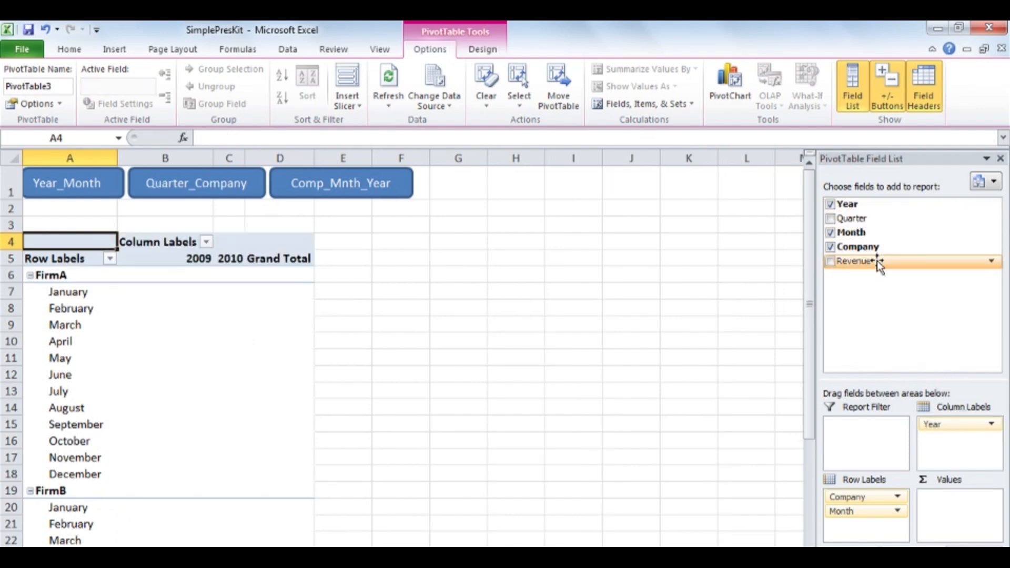
left_click_drag(877, 260, 963, 503)
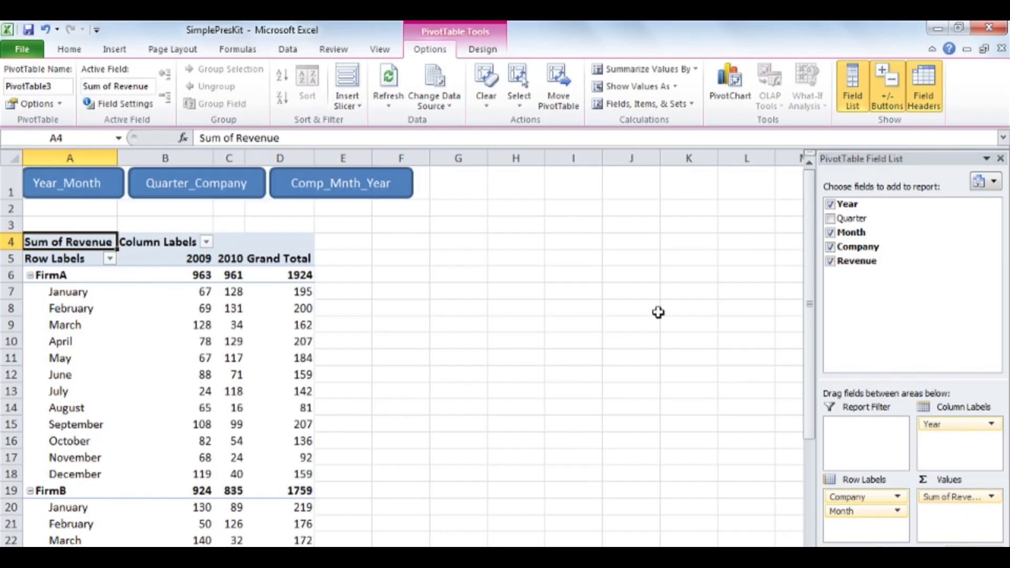
Stop recording the macro
left_click(390, 54)
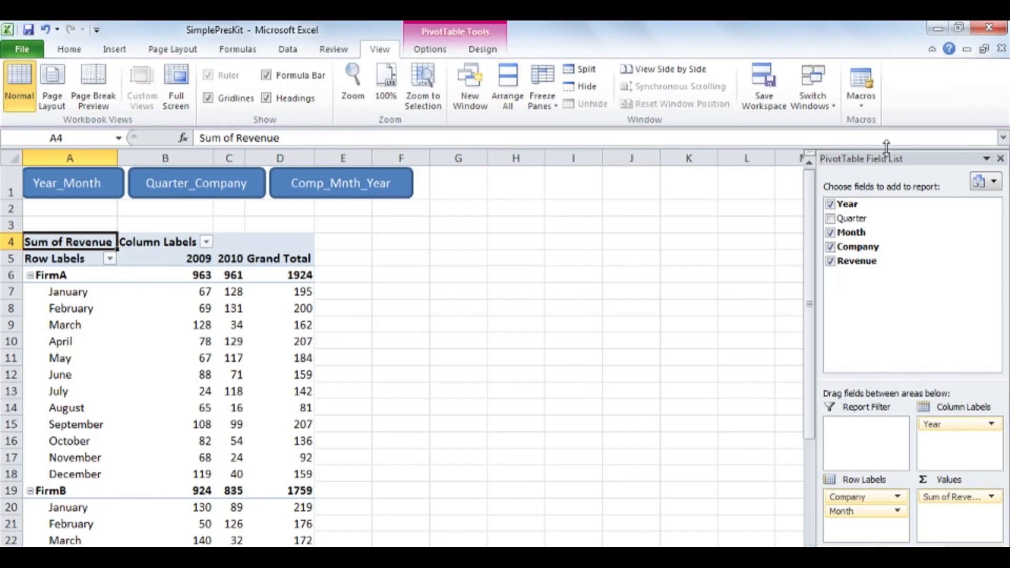
left_click(855, 104)
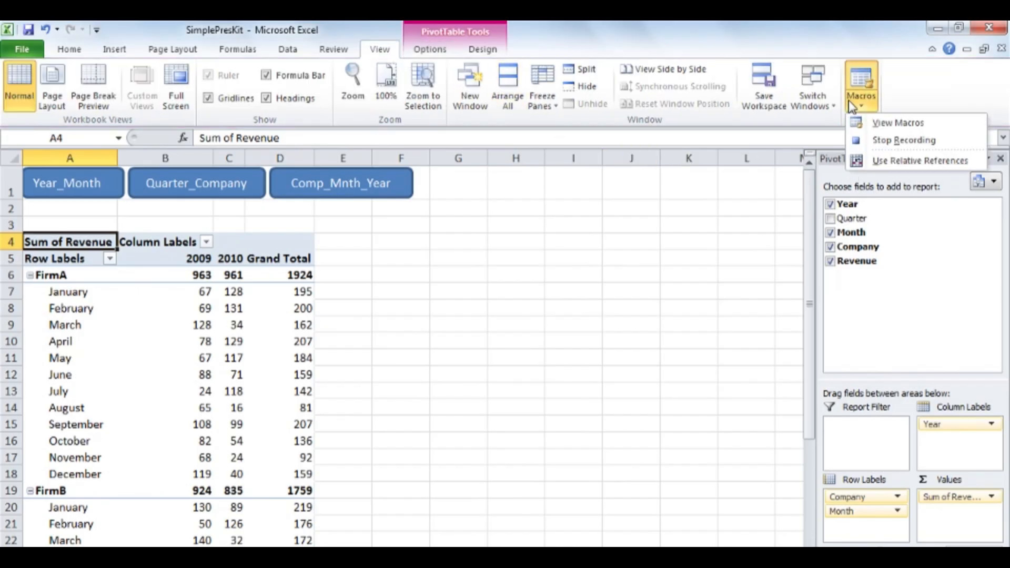
left_click(941, 145)
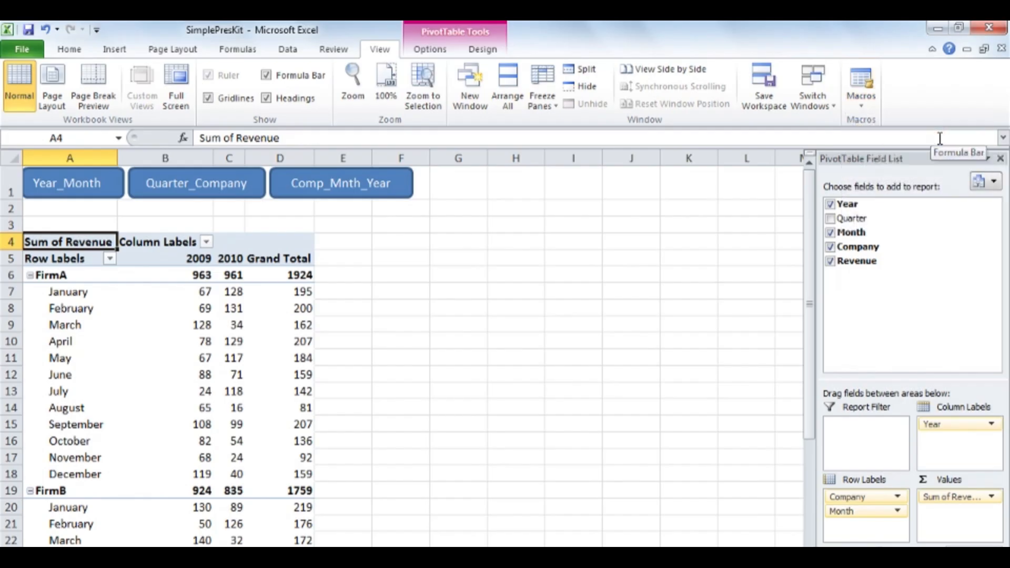
Assign the Comp_Mnth_Year macro to the rounded rectangle labelled Comp_Mnth_Year
right_click(400, 185)
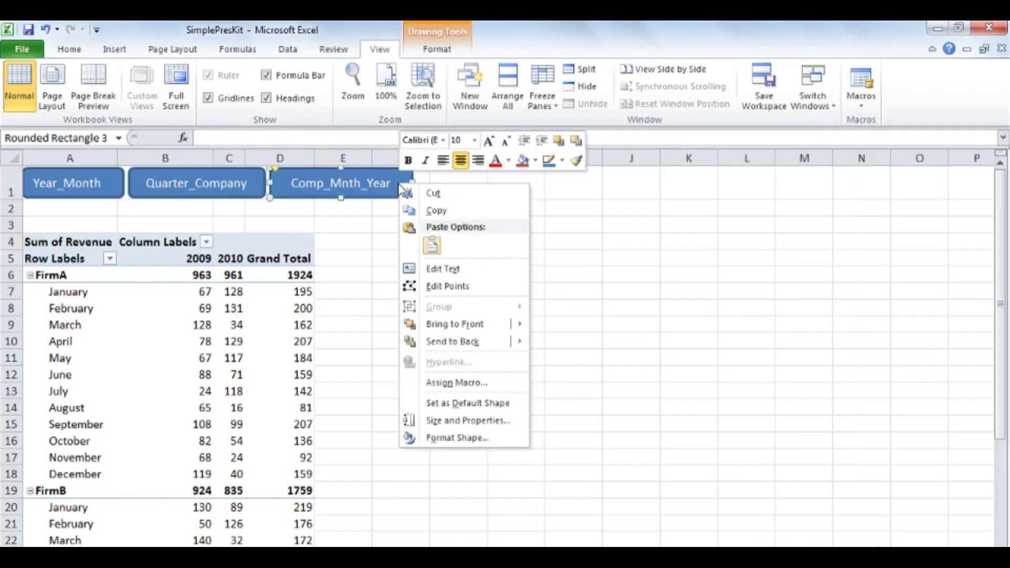
left_click(495, 384)
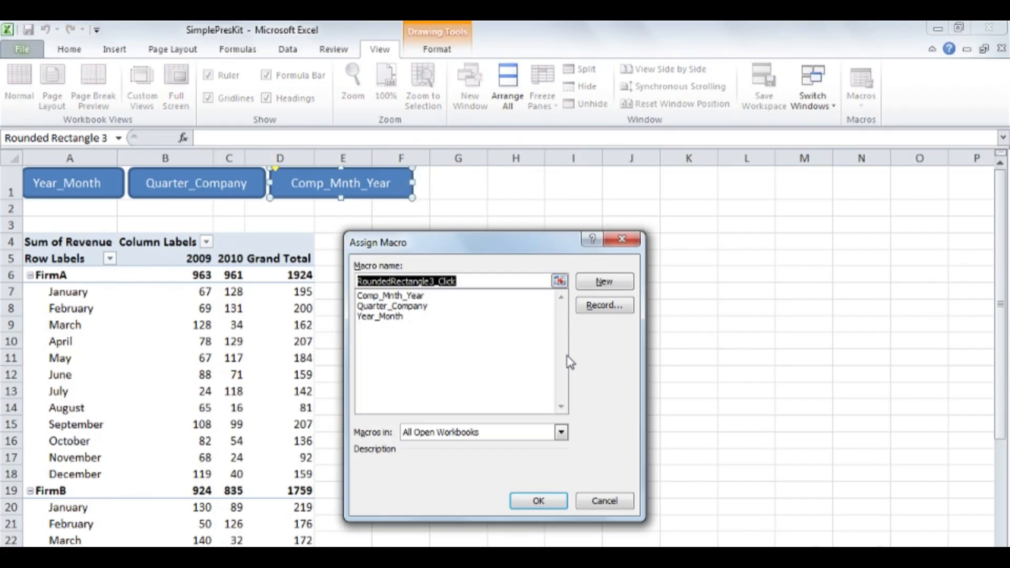
left_click(422, 299)
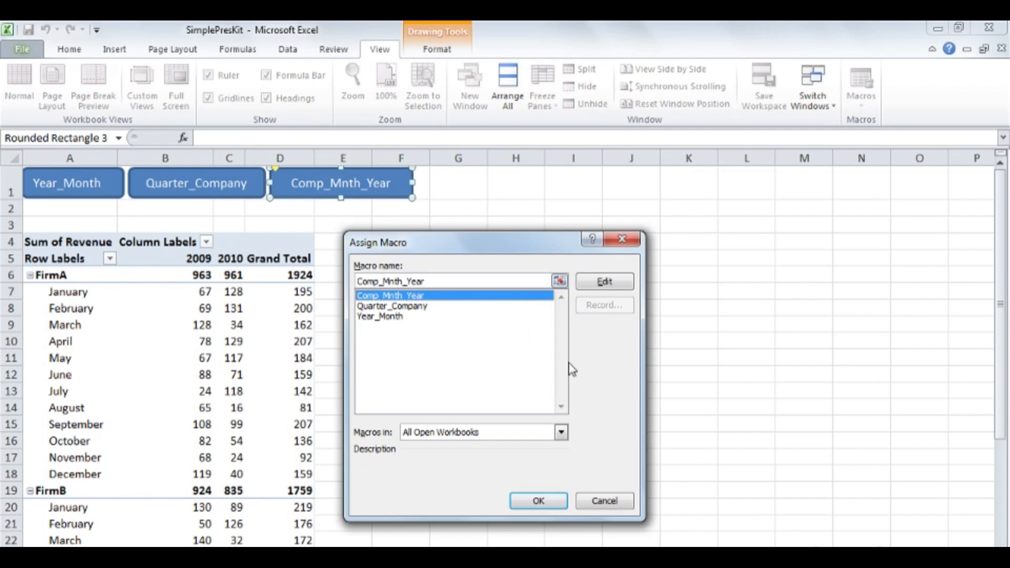
left_click(537, 500)
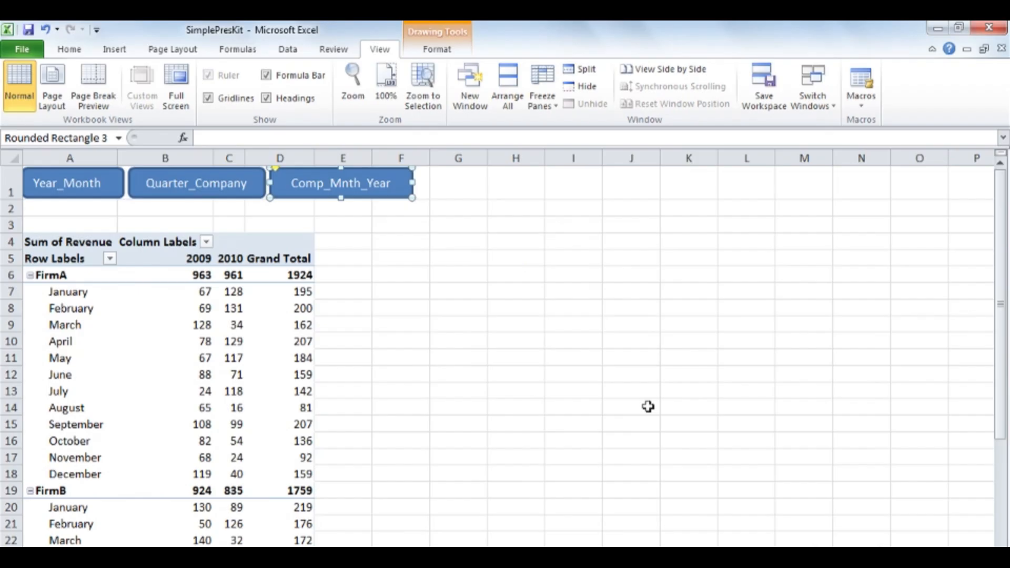
Run the Year_Month, Quarter_Company and Comp_Mnth_Year macros in turn from their worksheet shapes to switch the PivotTable layout
left_click(109, 190)
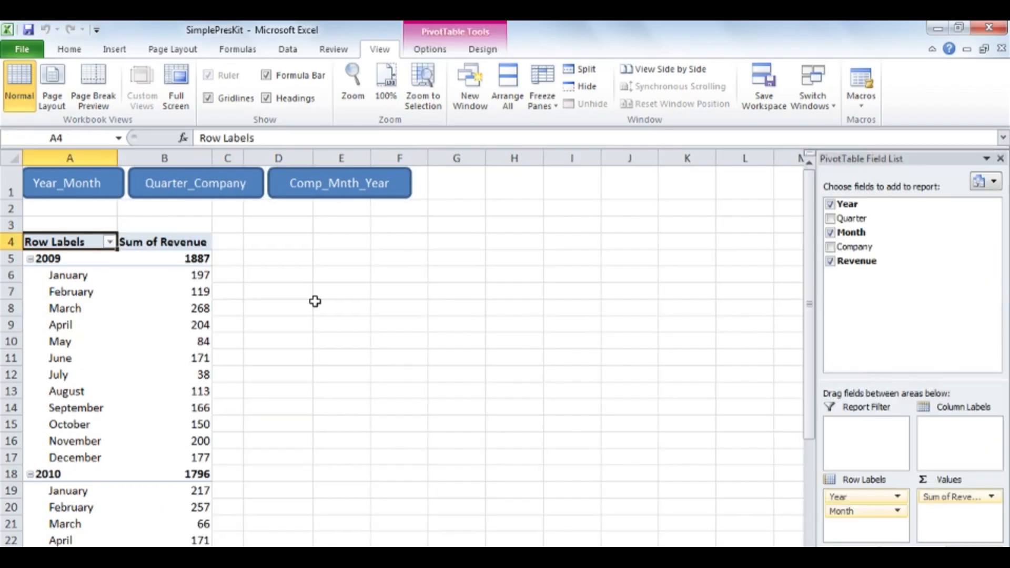
left_click(253, 197)
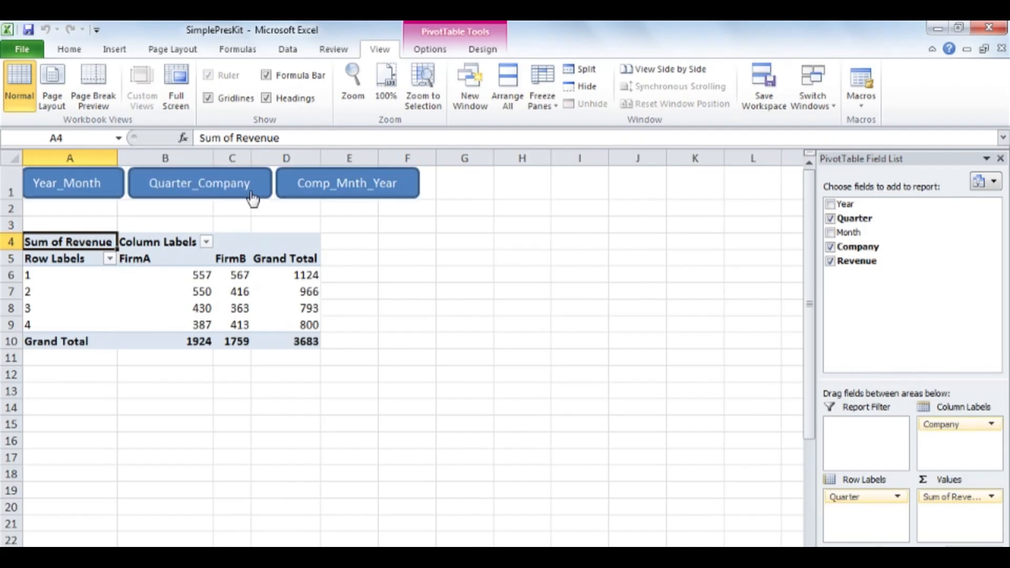
left_click(408, 196)
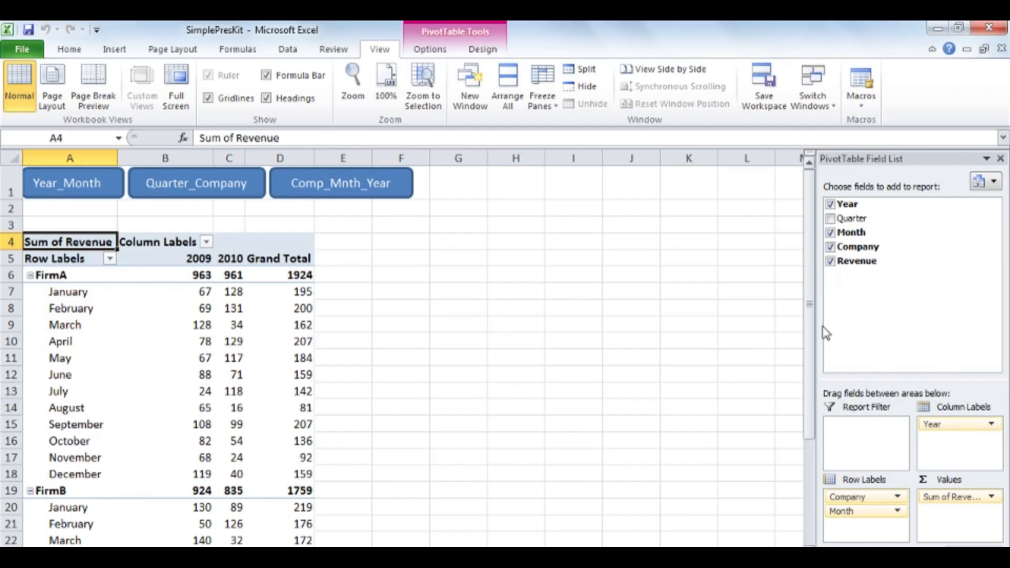
Filter the PivotTable's Month field to the items matching "ju" and run the Year_Month macro from its shape
left_click(990, 233)
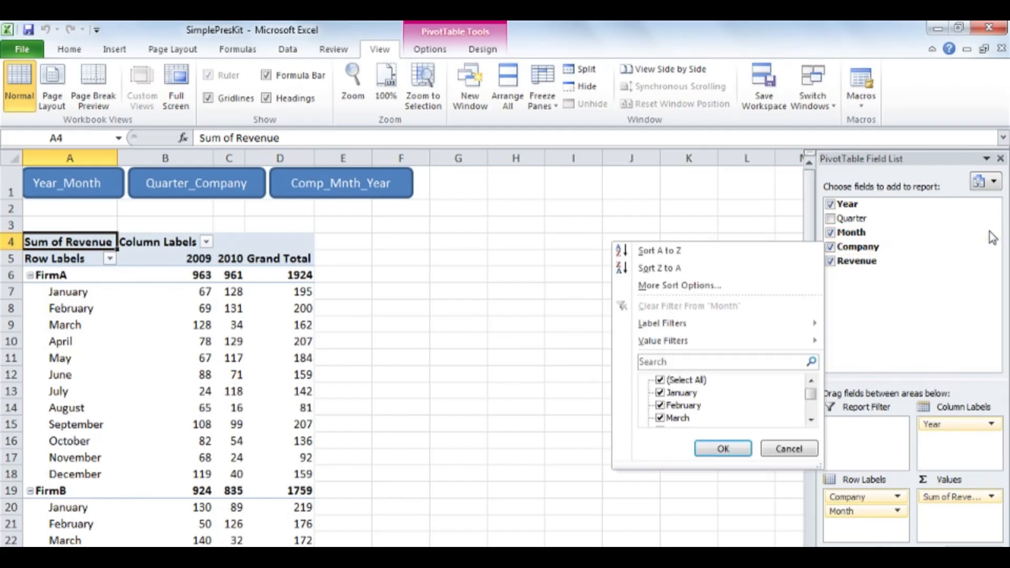
left_click(765, 363)
type("ju")
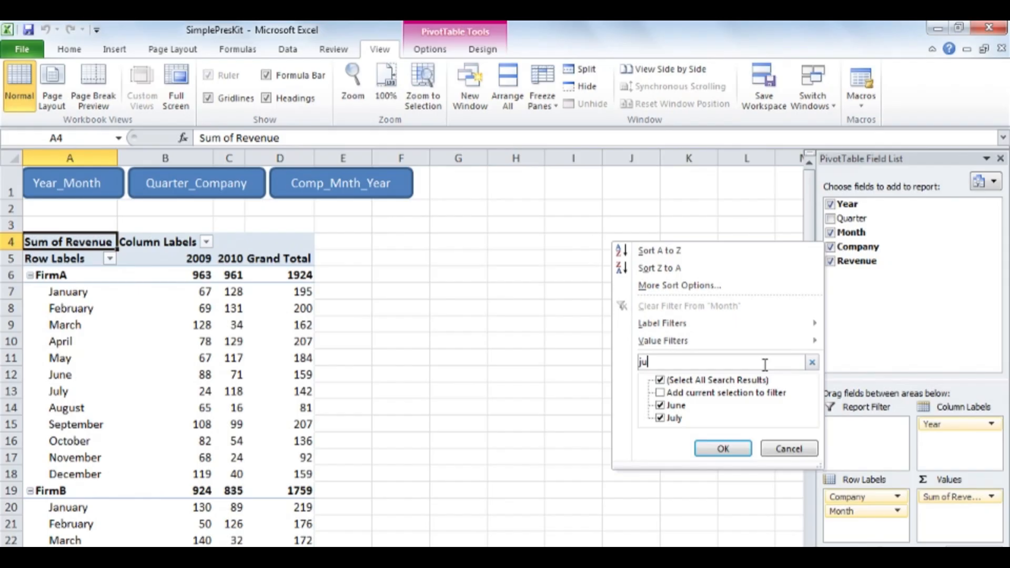
left_click(731, 447)
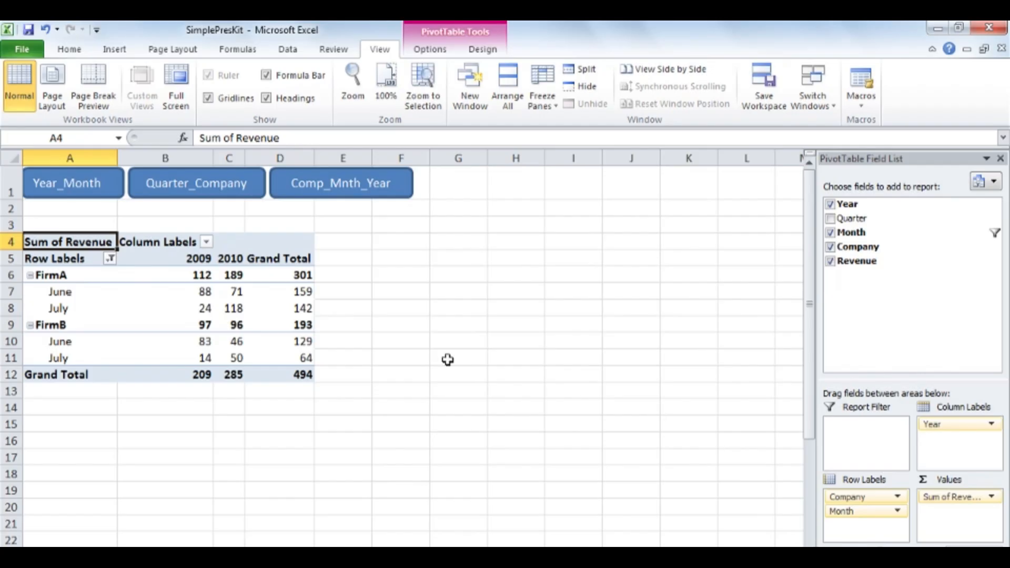
left_click(111, 189)
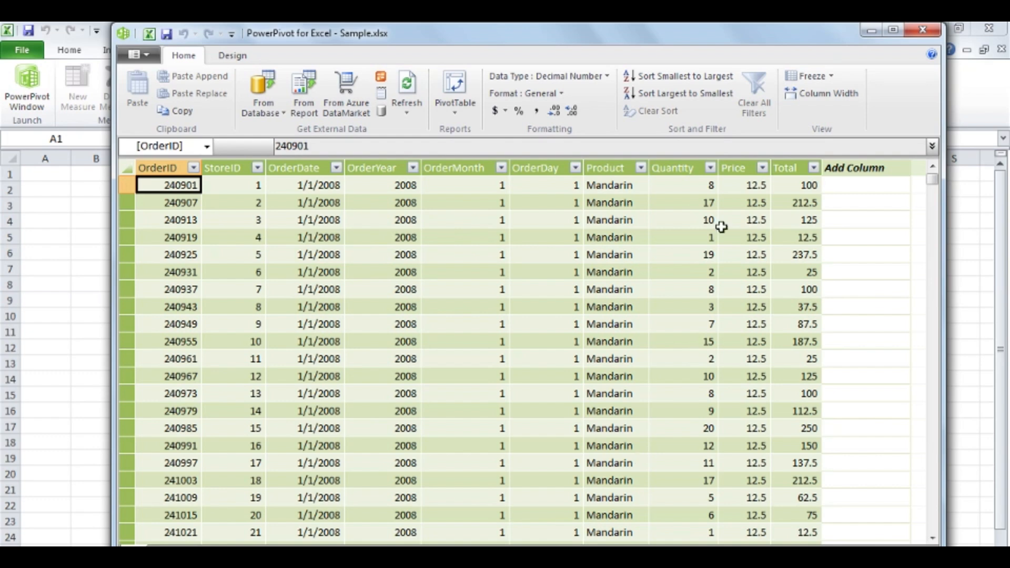
In the PowerPivot window of Sample.xlsx, filter the Quantity column to show only the value 14
left_click(711, 171)
left_click(711, 169)
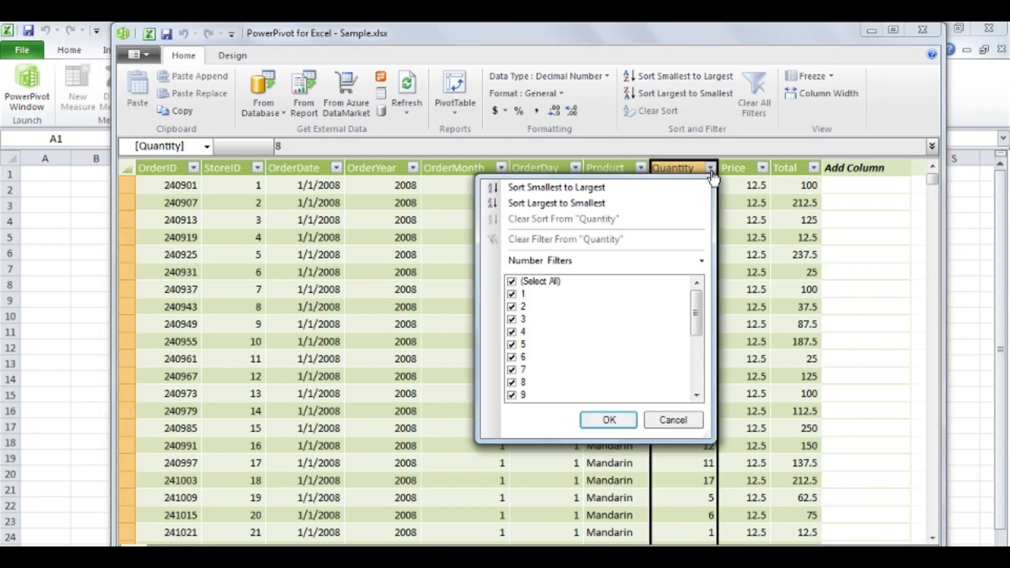
left_click(511, 281)
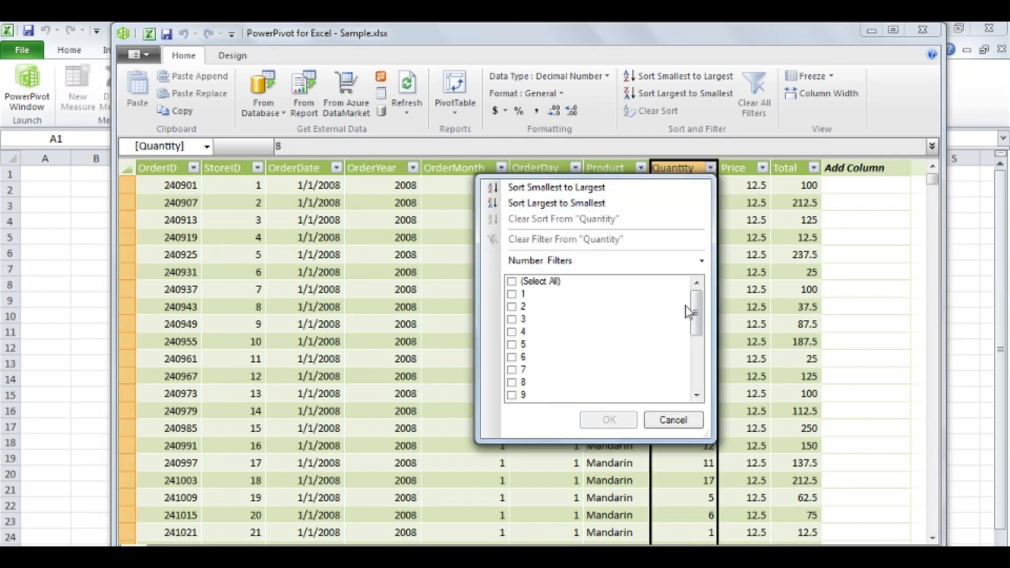
left_click_drag(694, 311, 699, 345)
left_click(512, 370)
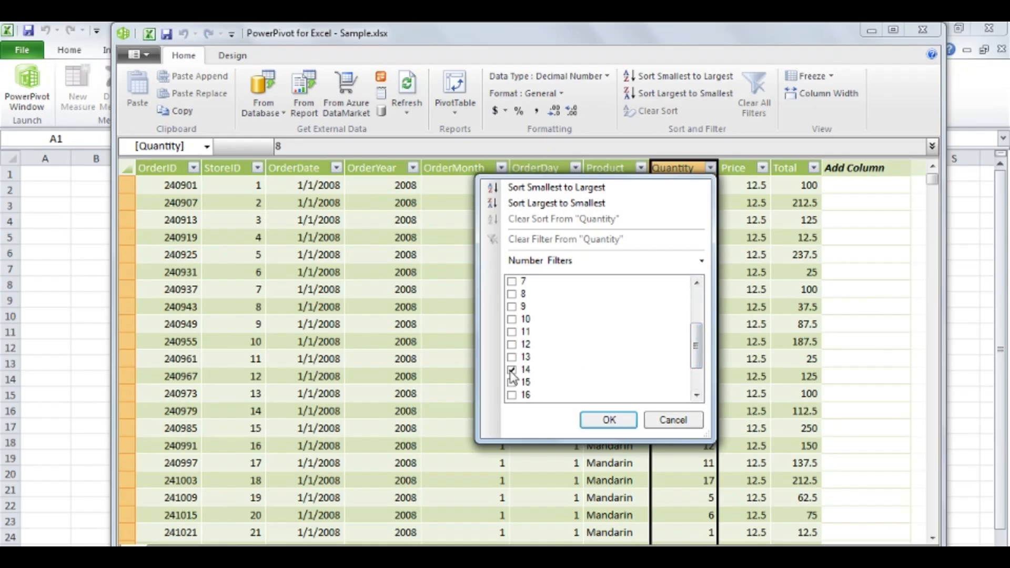
left_click(593, 419)
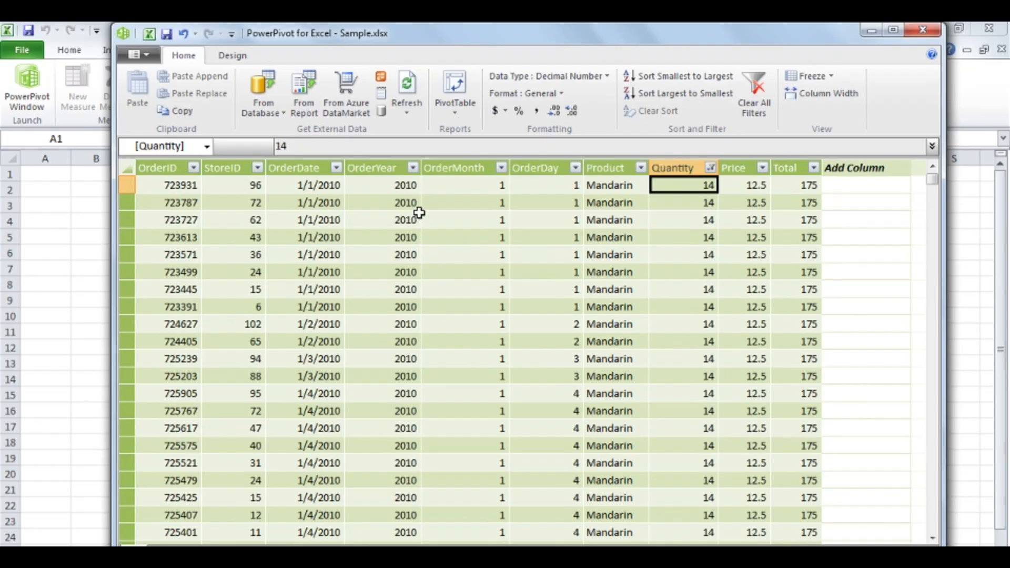
Filter the StoreID column to show only store 1, and clear all filters from the PowerPivot table
left_click(258, 168)
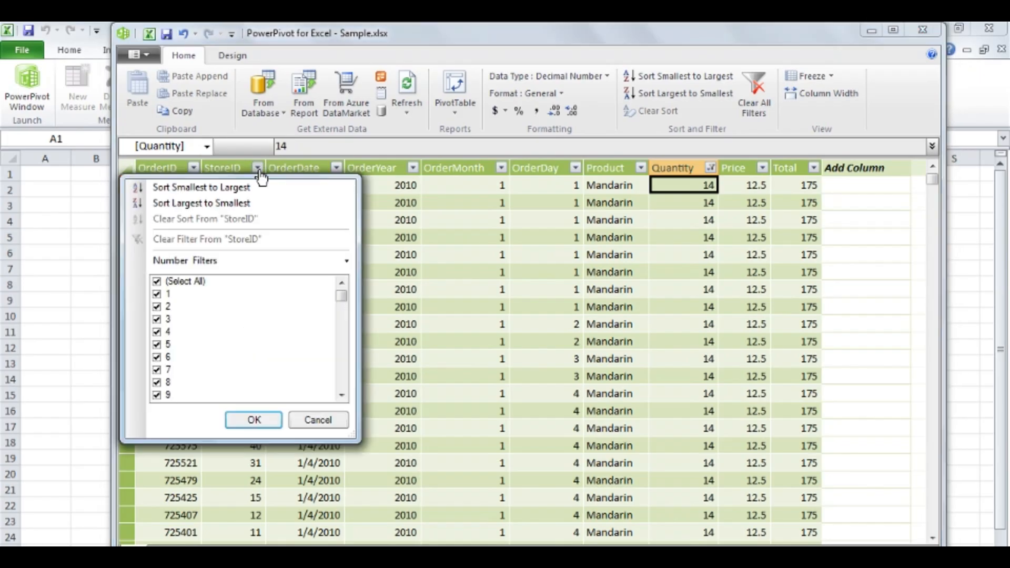
left_click(157, 282)
left_click(156, 294)
left_click(258, 421)
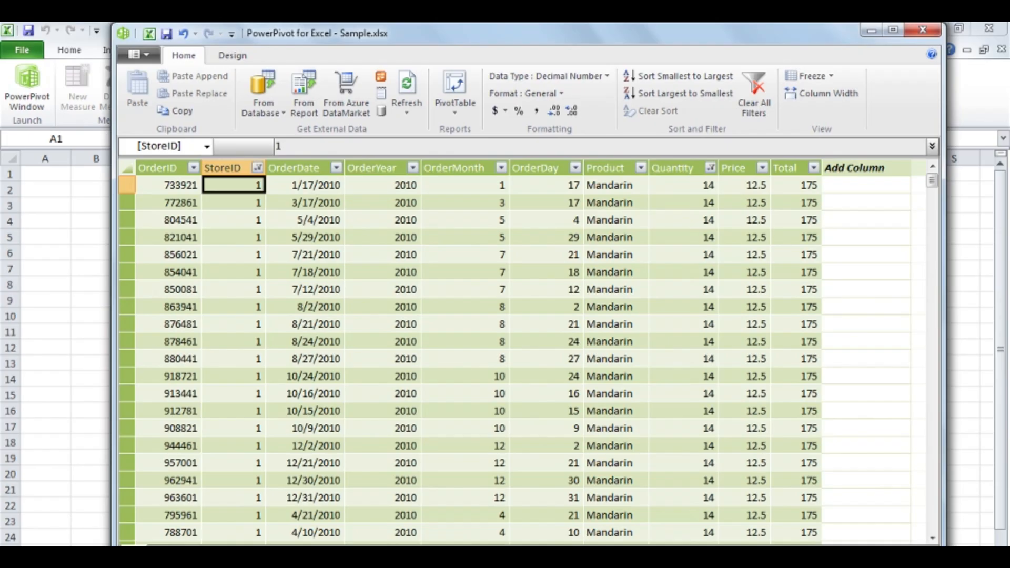
left_click(757, 94)
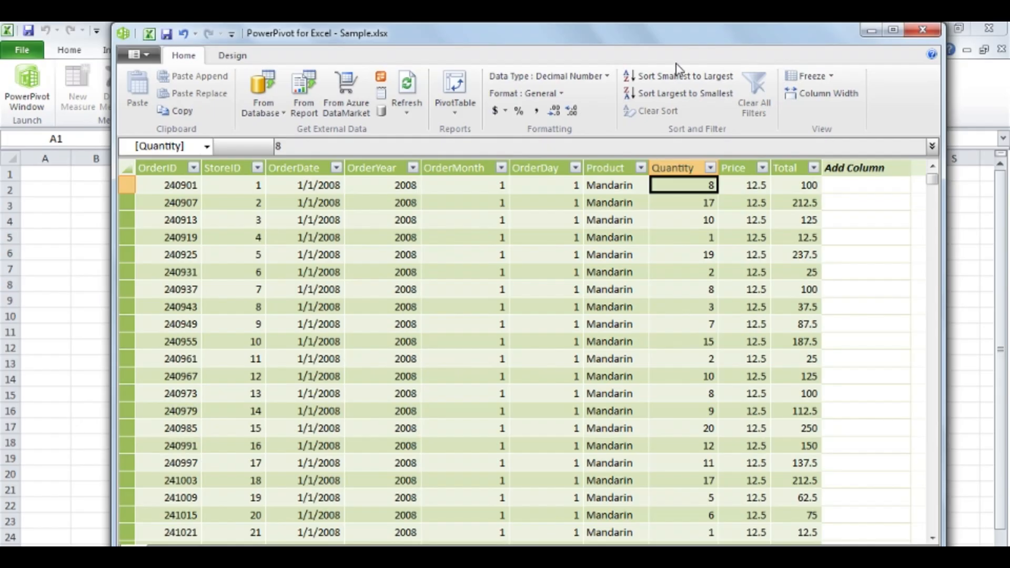
Create a PivotTable on a new worksheet with StoreID as row labels, OrderYear as column labels and Total as values
left_click(467, 90)
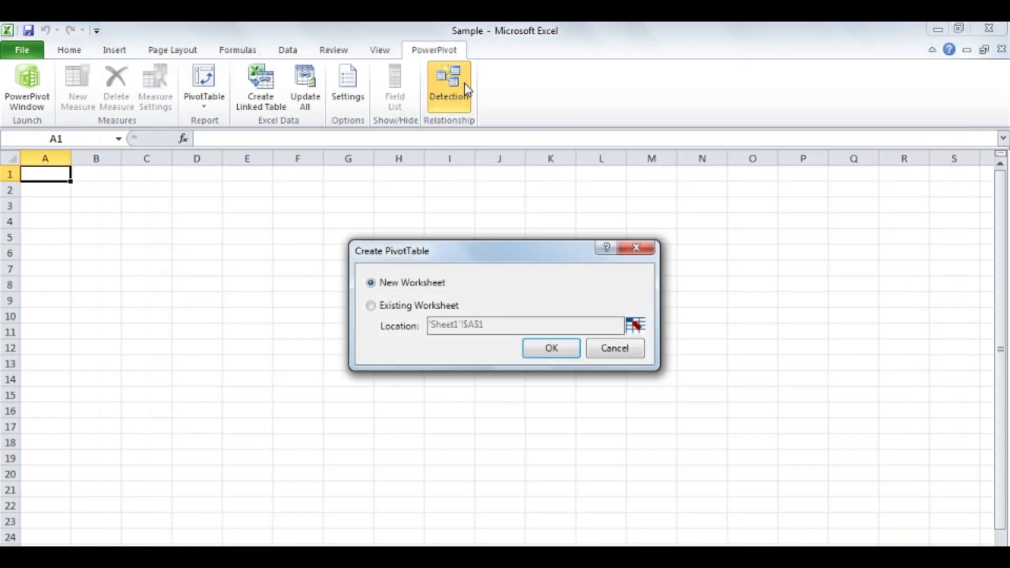
left_click(556, 349)
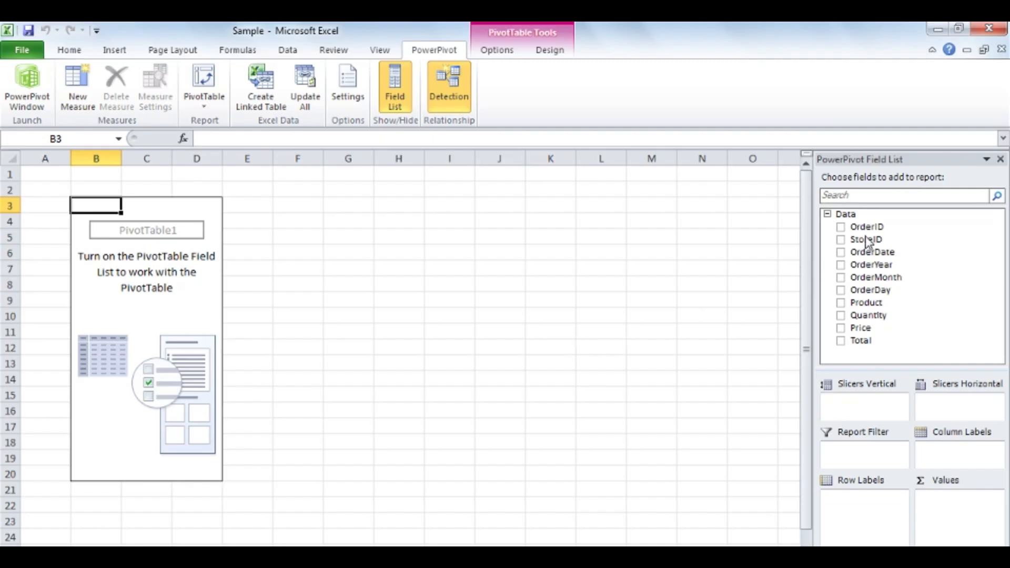
left_click_drag(866, 240, 883, 524)
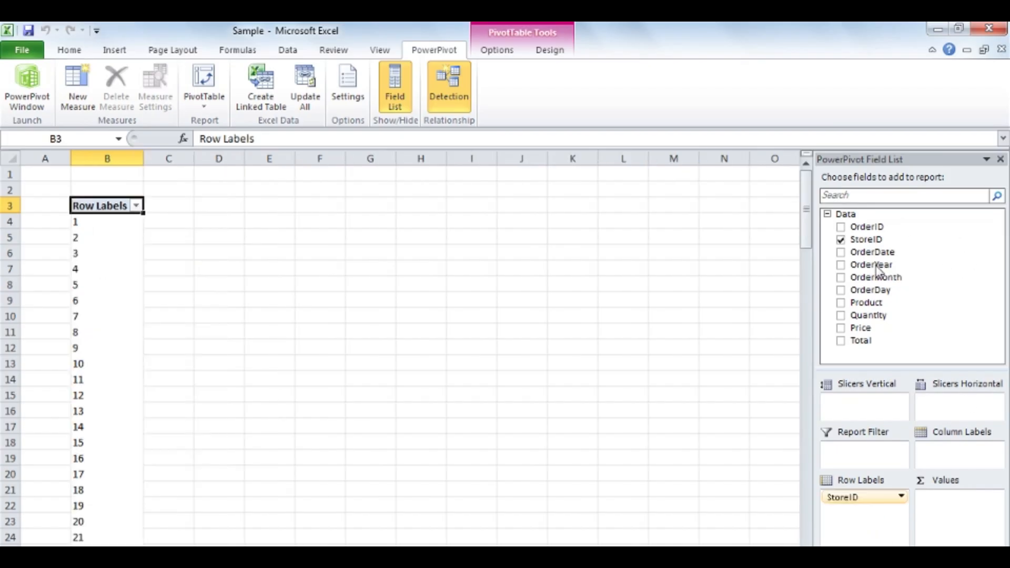
left_click_drag(877, 267, 960, 454)
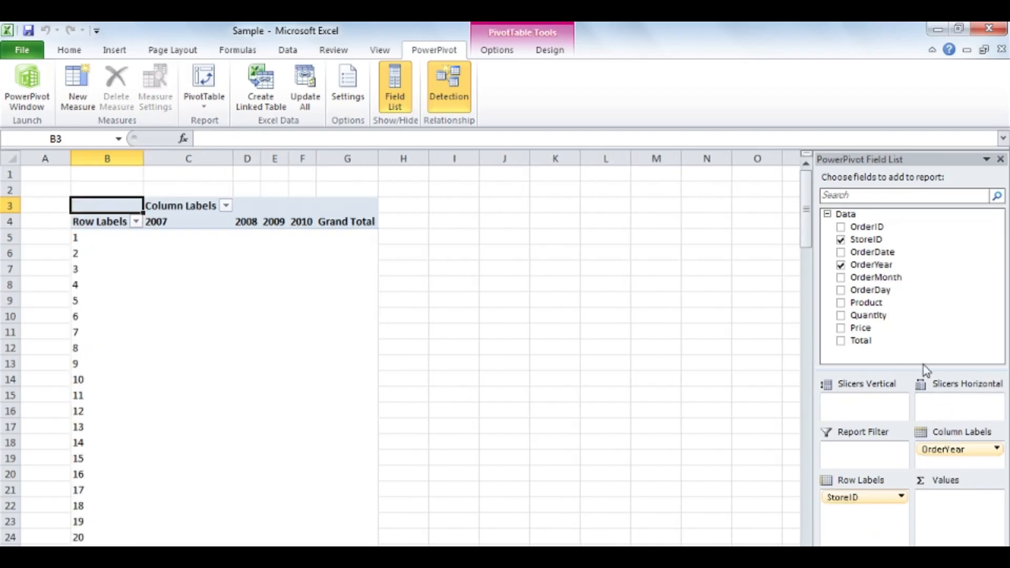
left_click_drag(863, 340, 947, 521)
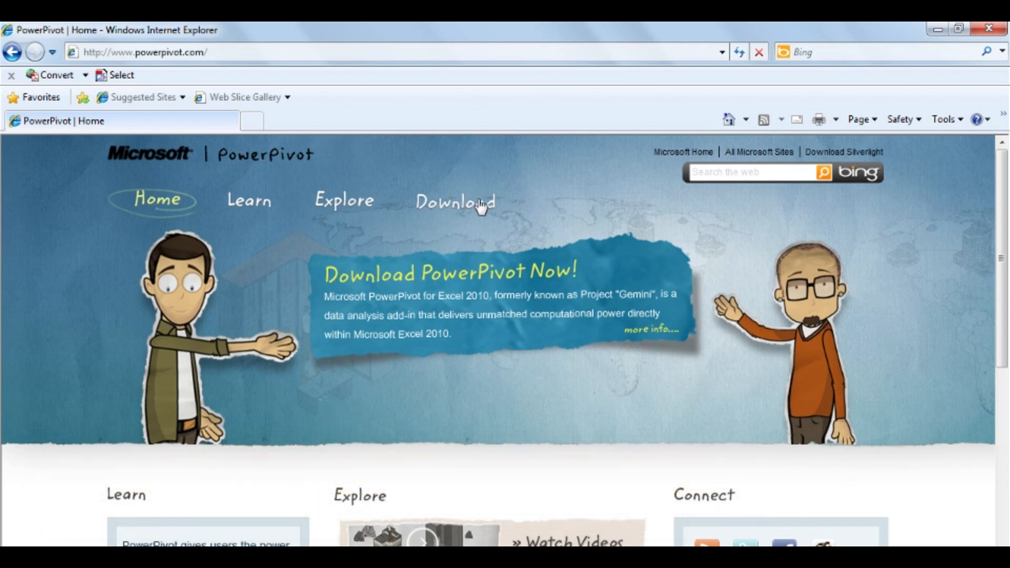
In Internet Explorer, open the PowerPivot for Excel 2010 download details from the PowerPivot site and examine the files in the download
left_click(479, 202)
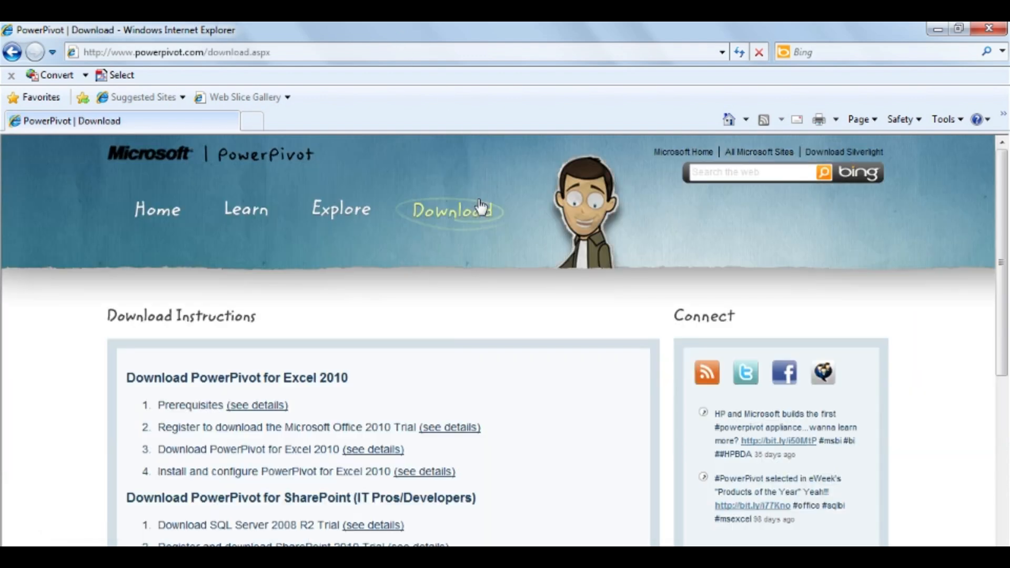
scroll(69, 355, "down", 3)
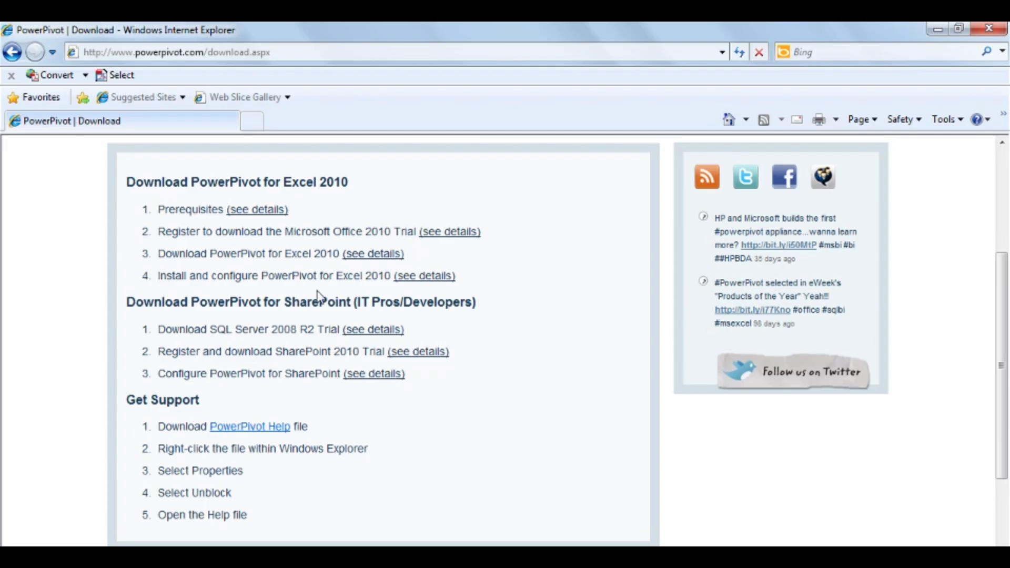
left_click(380, 254)
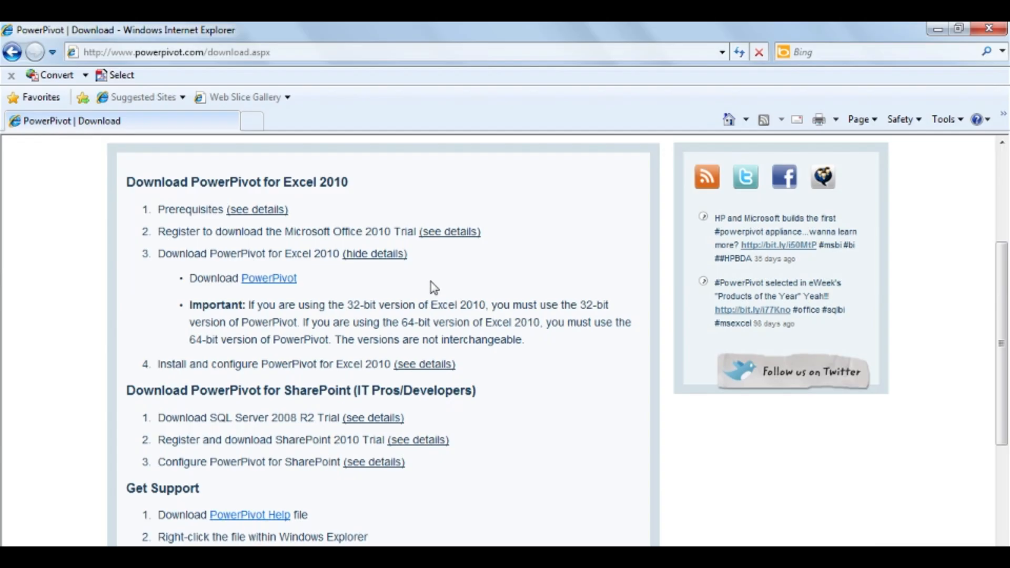
left_click(273, 280)
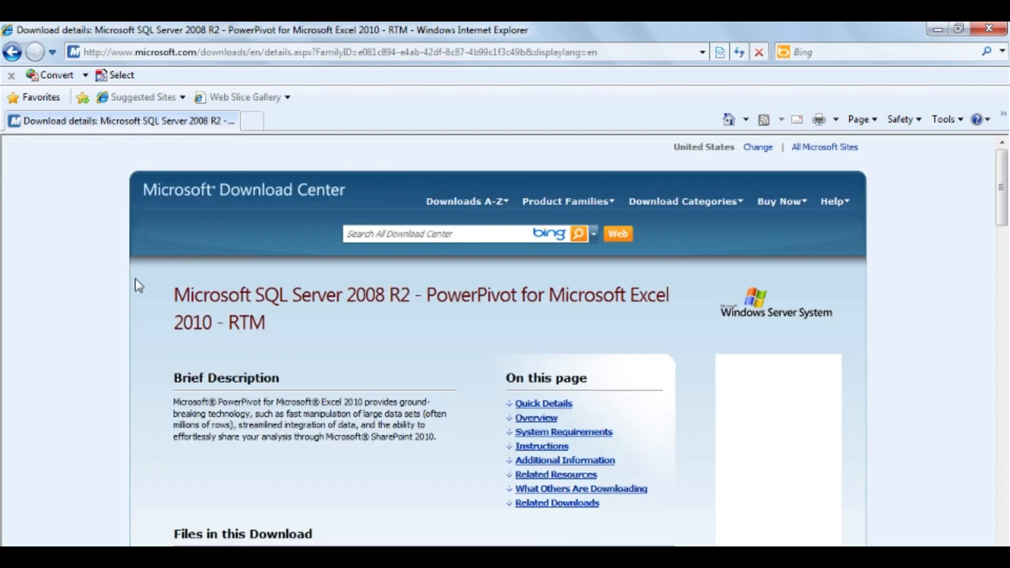
scroll(110, 288, "down", 5)
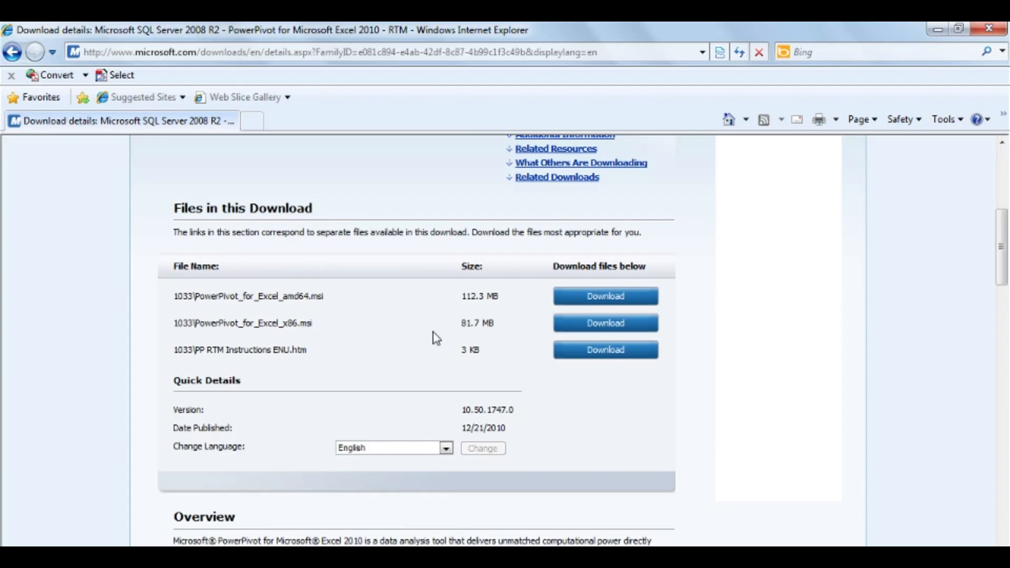
Download PowerPivot_for_Excel_x86.msi to the Downloads folder and close the browser
left_click(607, 324)
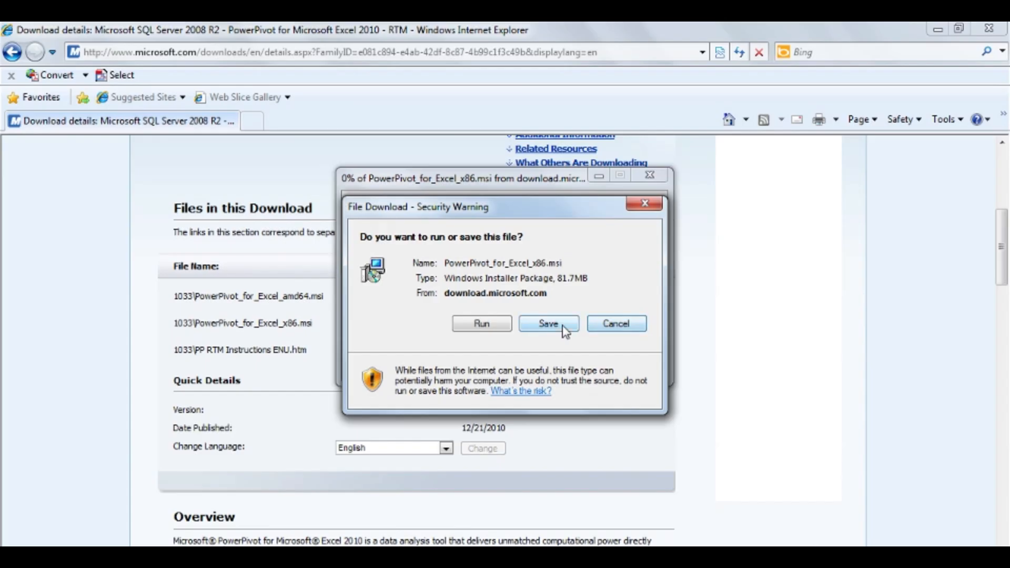
left_click(547, 323)
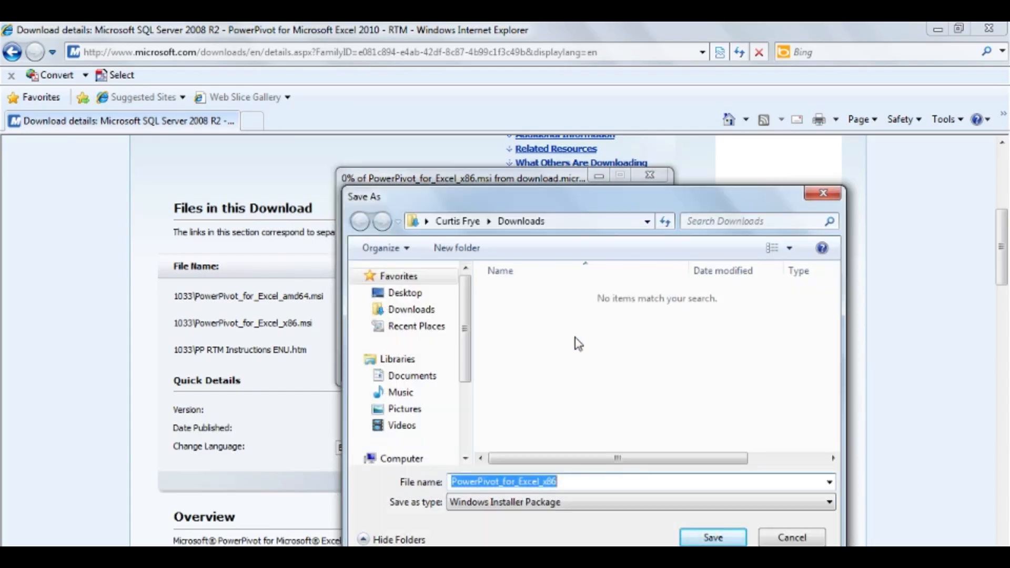
left_click(713, 537)
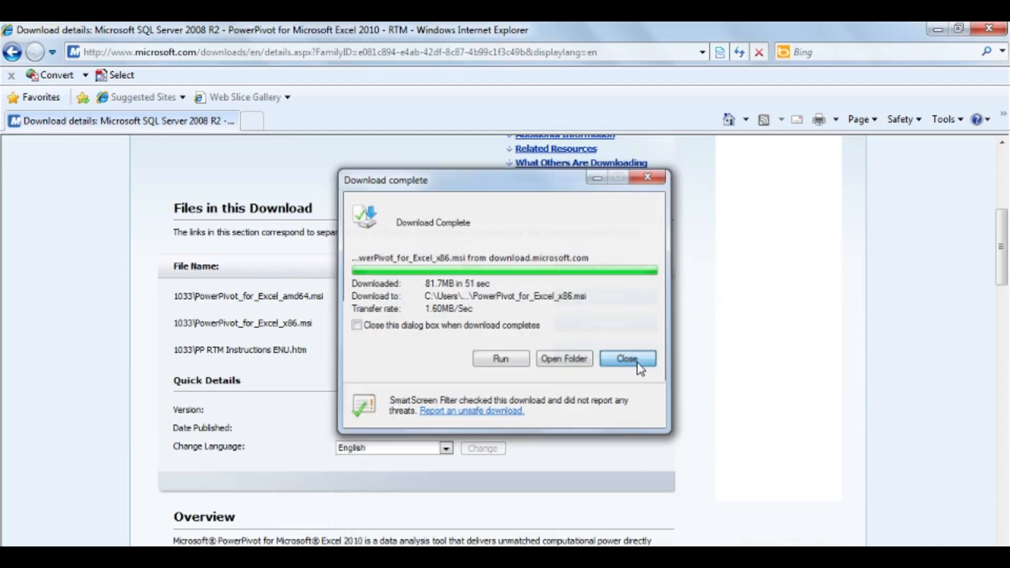
left_click(628, 359)
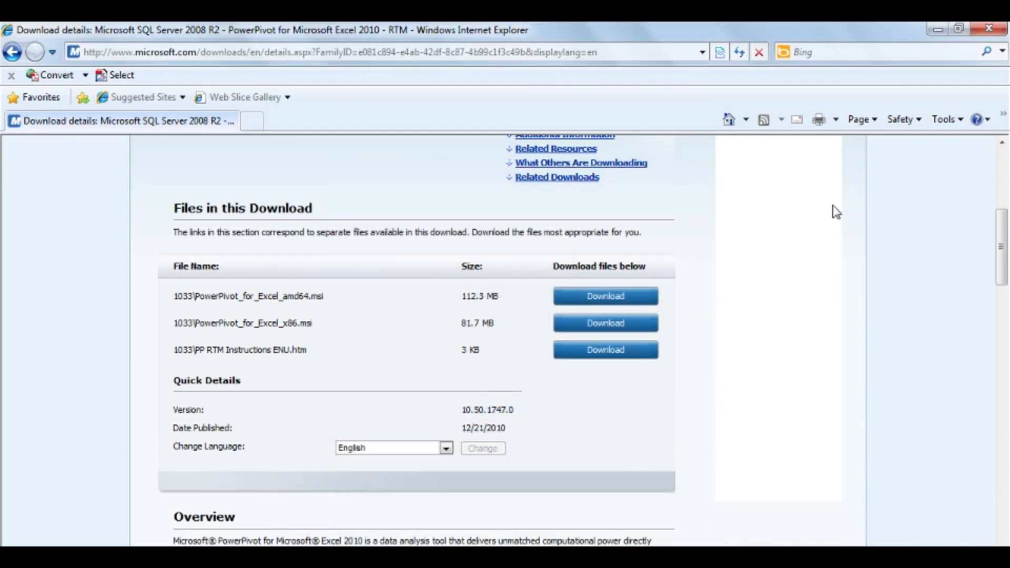
left_click(989, 29)
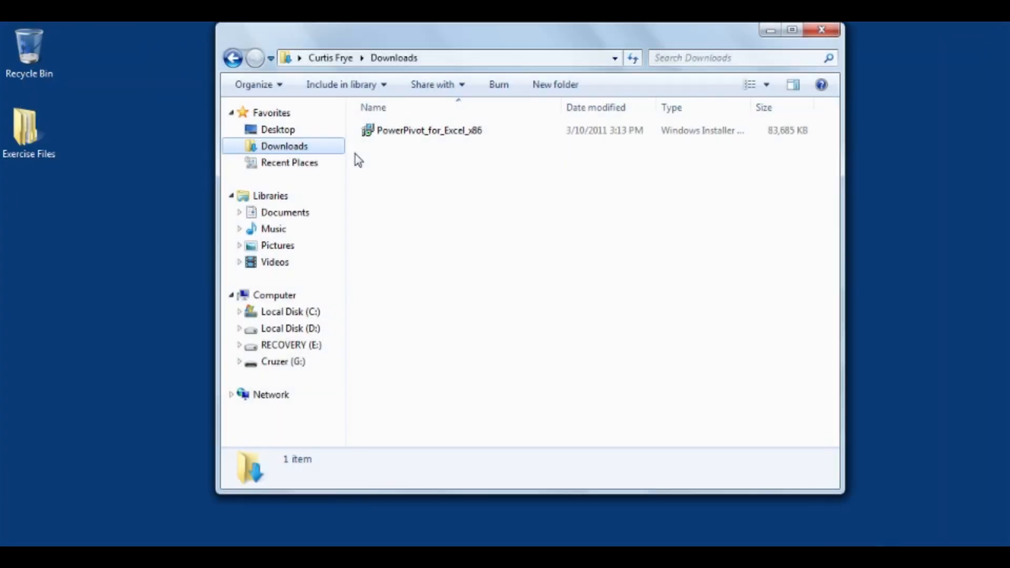
Run the PowerPivot_for_Excel_x86 installer from the Downloads folder and accept the license agreement terms
double_click(417, 132)
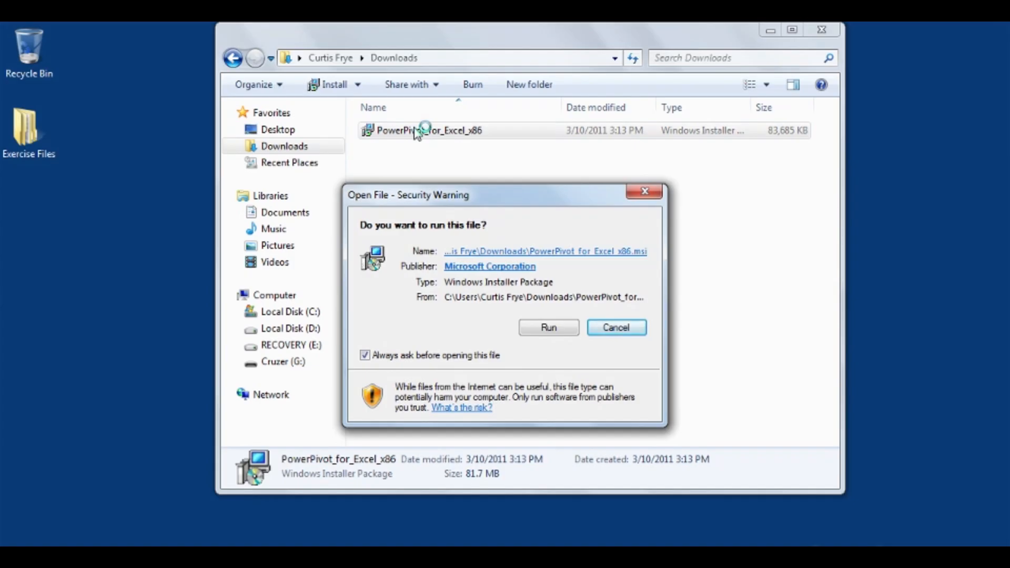
left_click(554, 328)
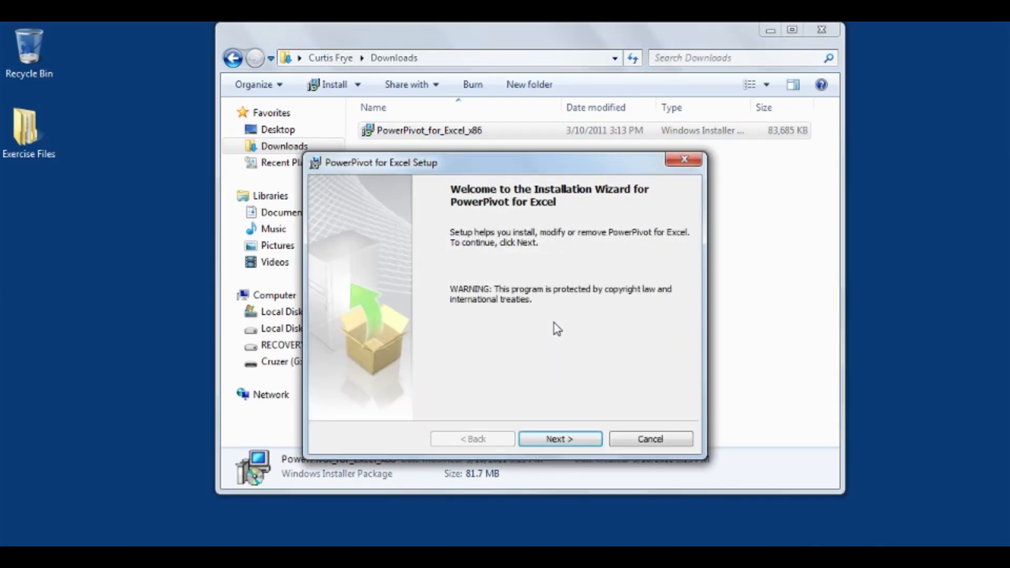
left_click(594, 440)
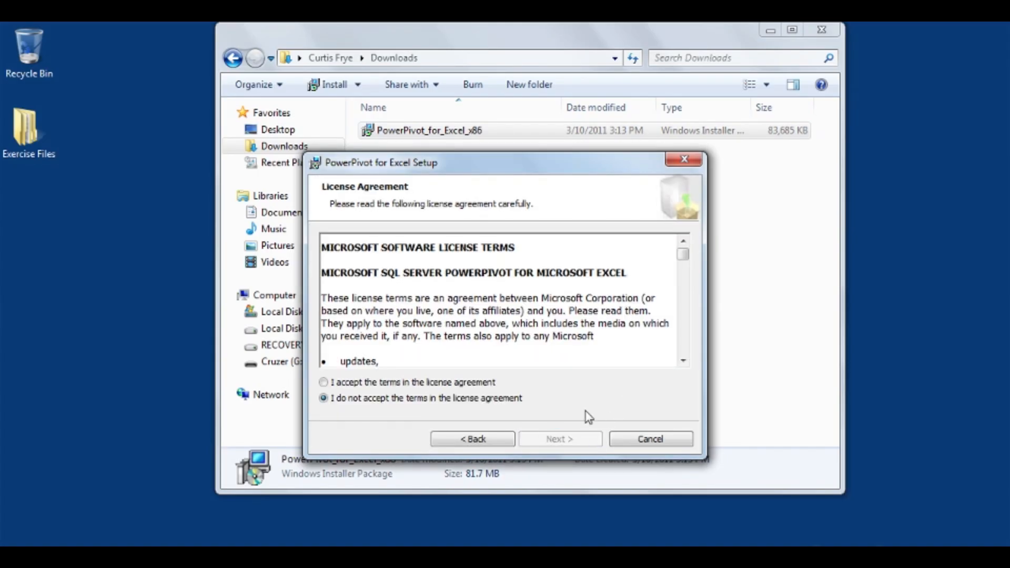
left_click(324, 383)
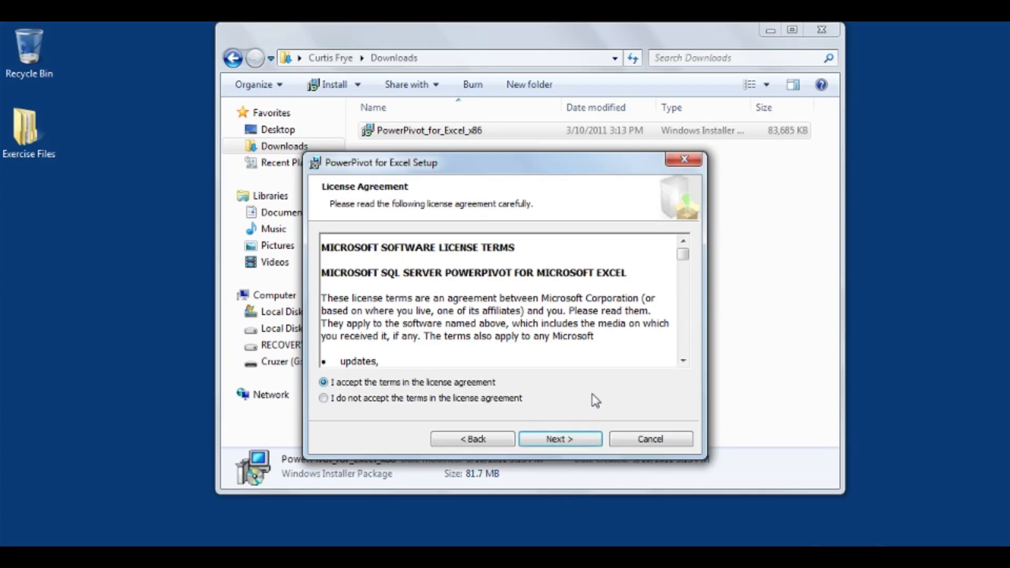
left_click(560, 439)
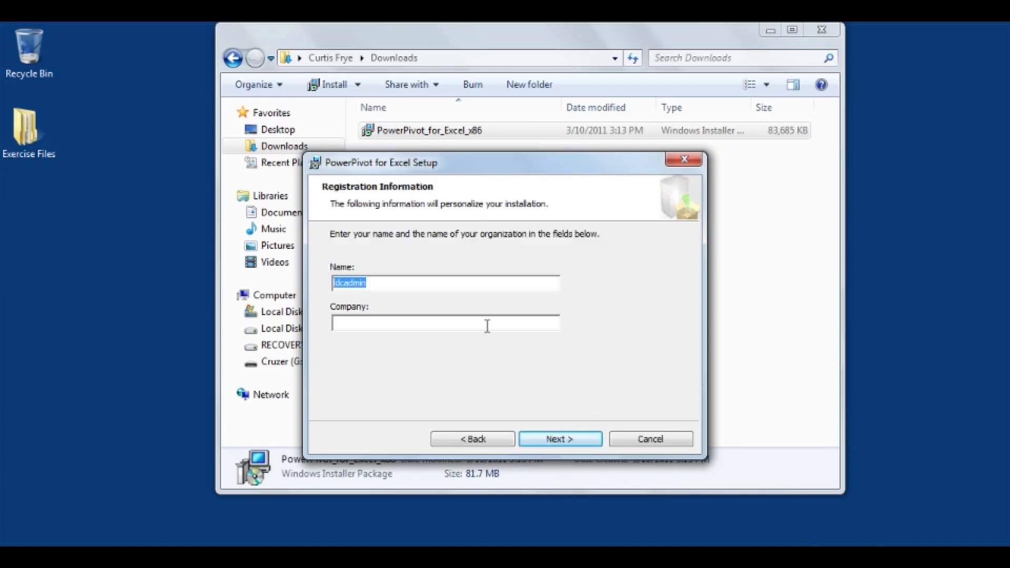
Enter Lynda.com as the company in the registration information and complete the PowerPivot for Excel installation
left_click(487, 325)
type("Lynda.com")
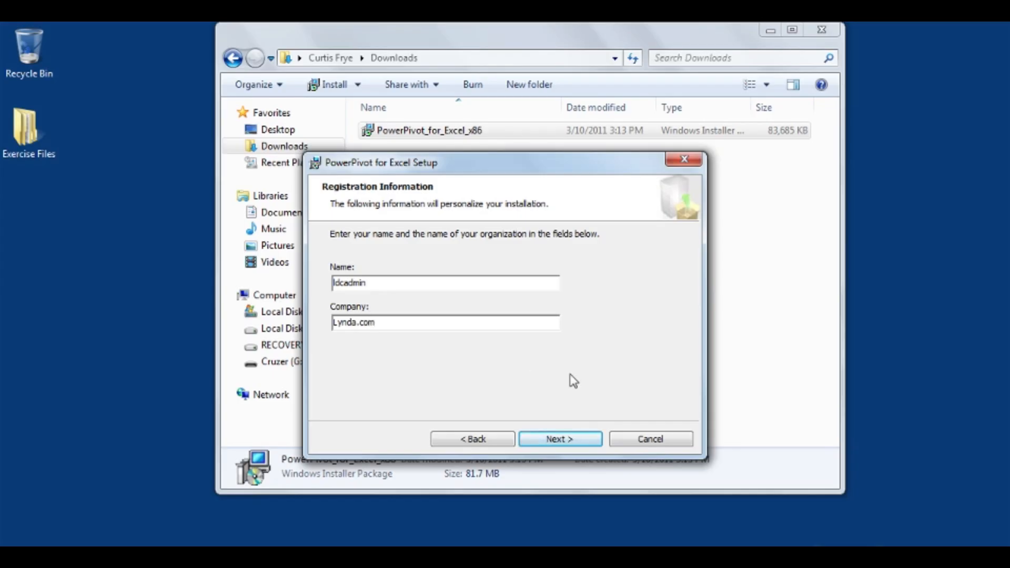
left_click(571, 442)
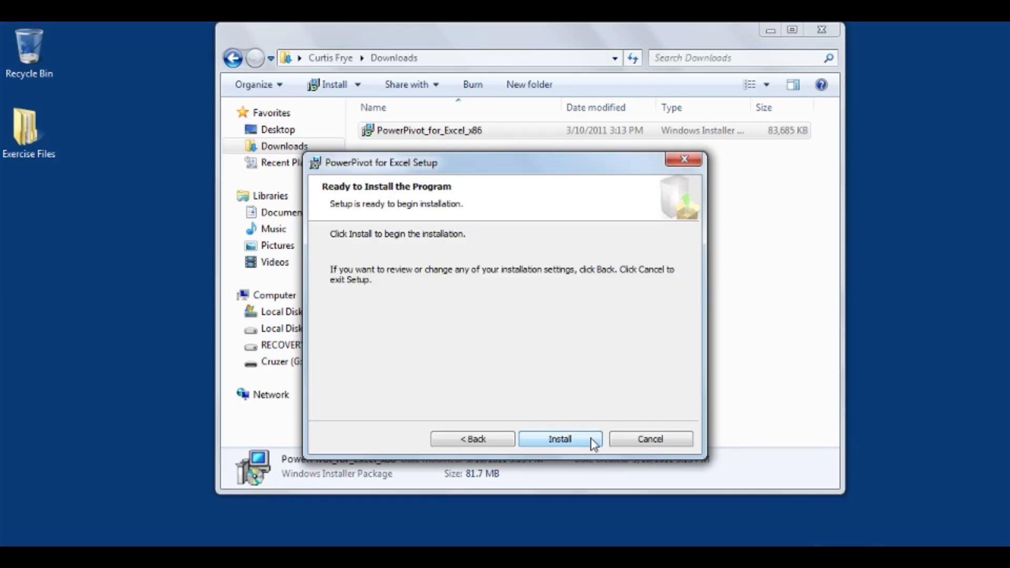
left_click(592, 440)
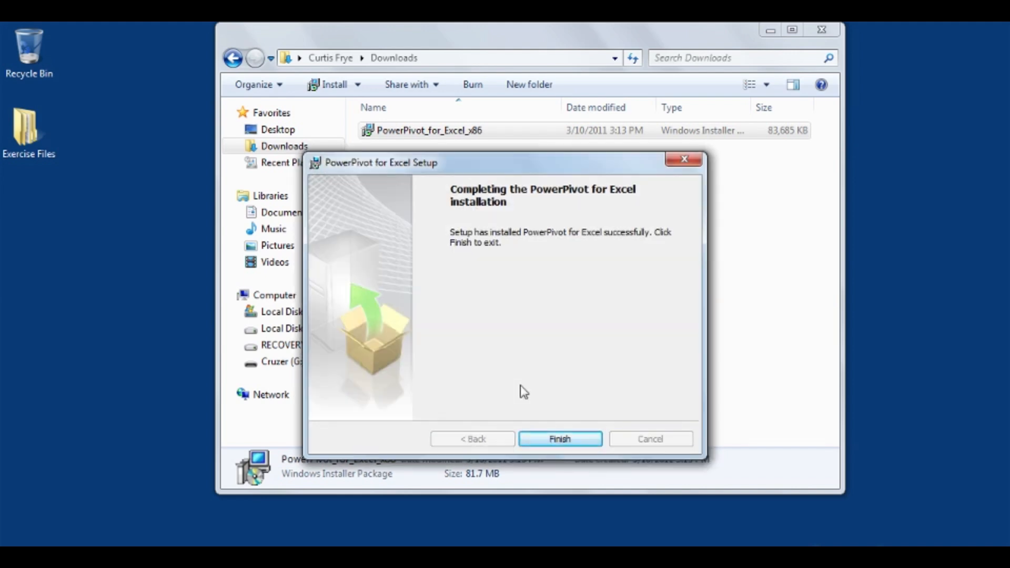
left_click(560, 438)
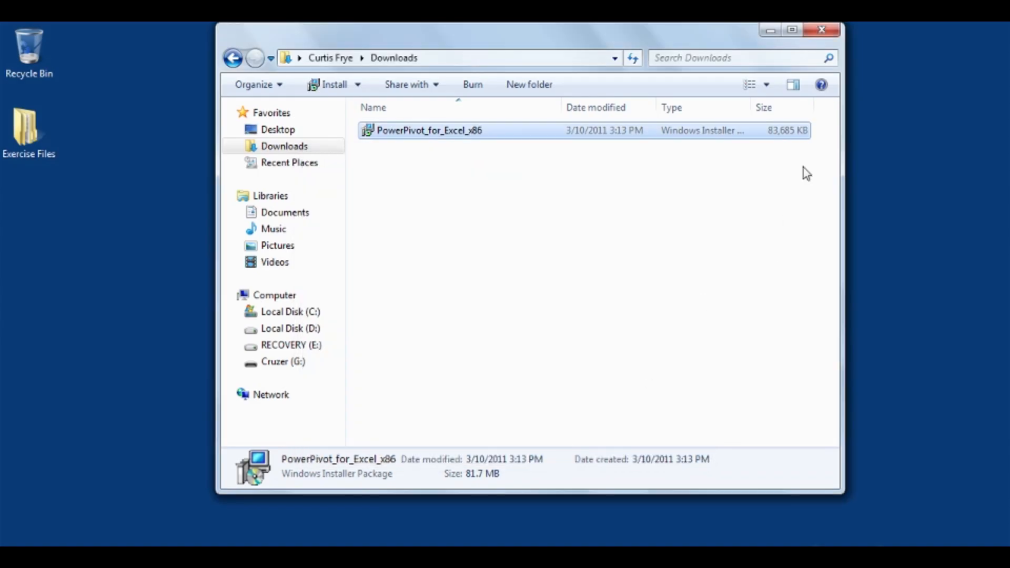
Close the Downloads folder, switch to Excel and install the PowerPivot for Excel customization, showing its commands
left_click(820, 32)
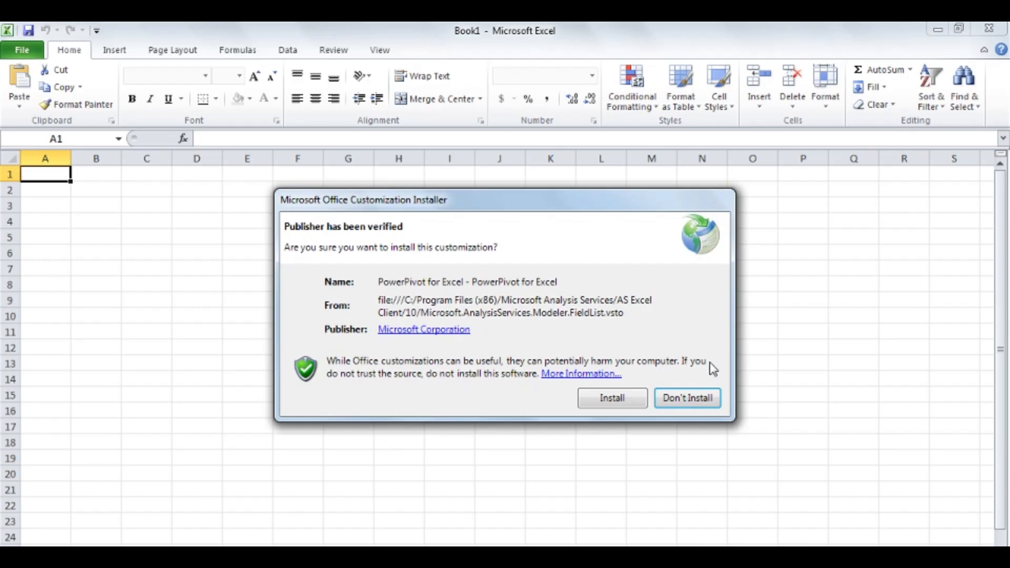
left_click(620, 402)
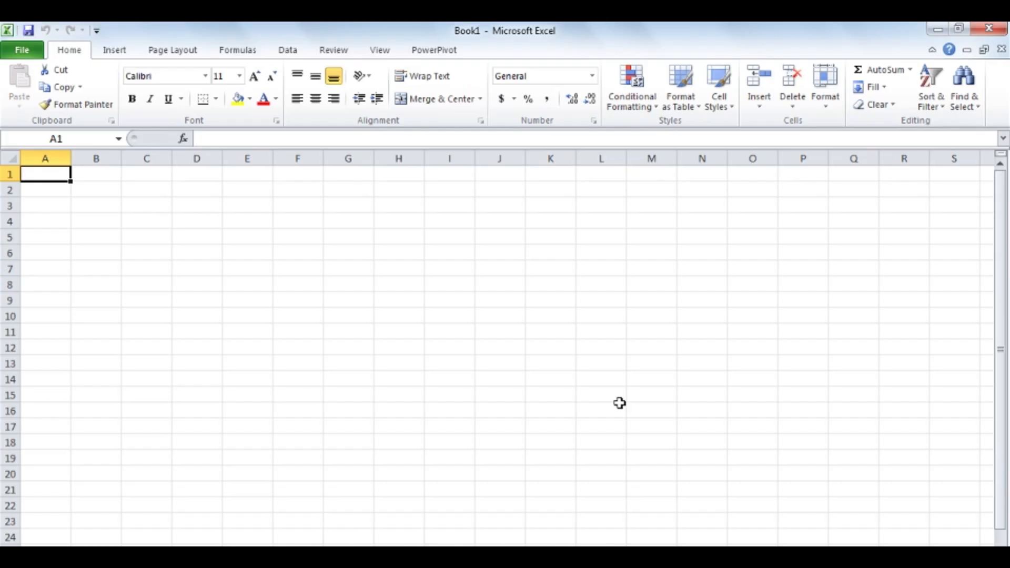
left_click(449, 48)
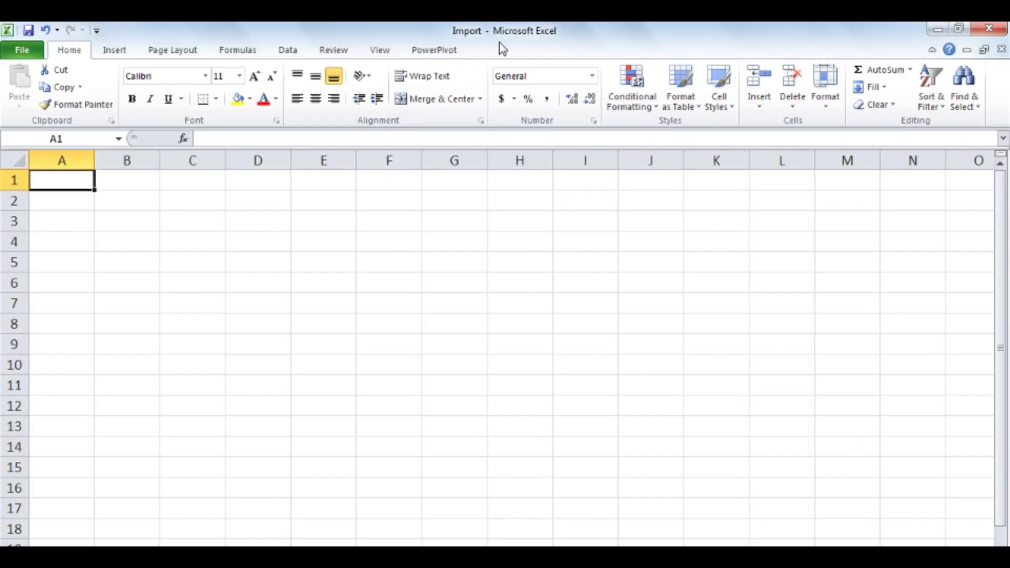
Open the PowerPivot window for the Import workbook and review the available database import sources
left_click(436, 51)
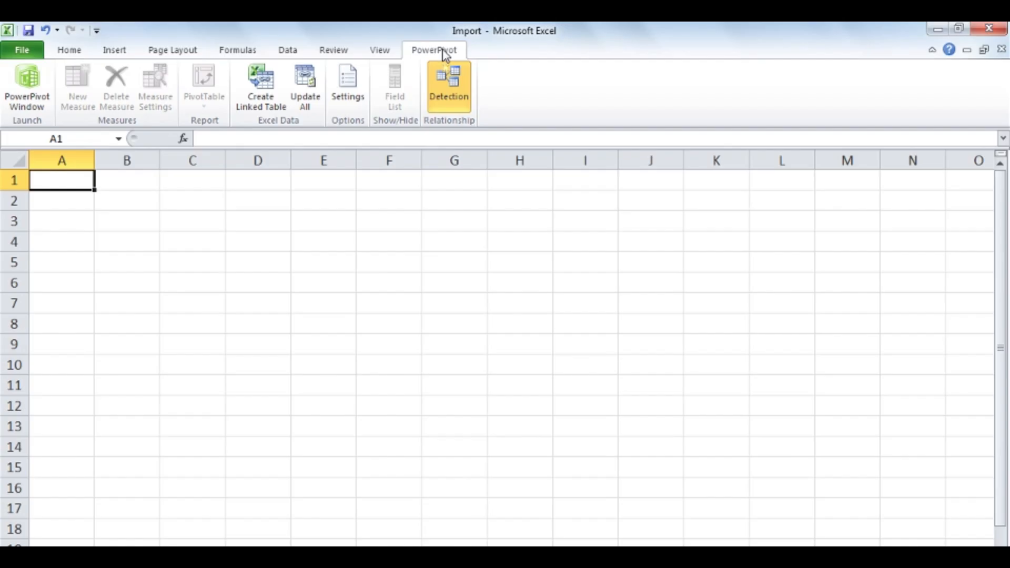
left_click(30, 77)
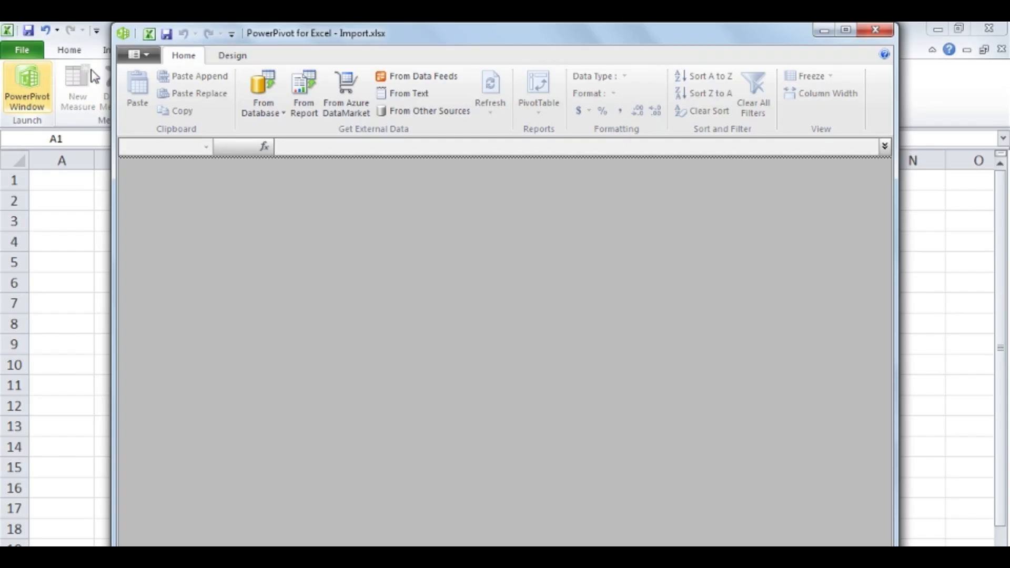
left_click(276, 116)
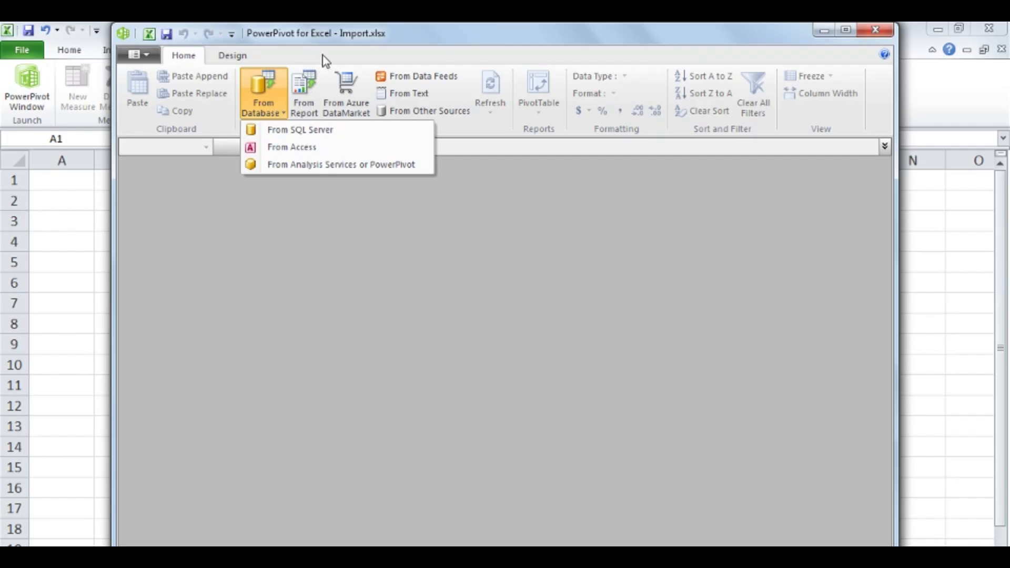
left_click(330, 70)
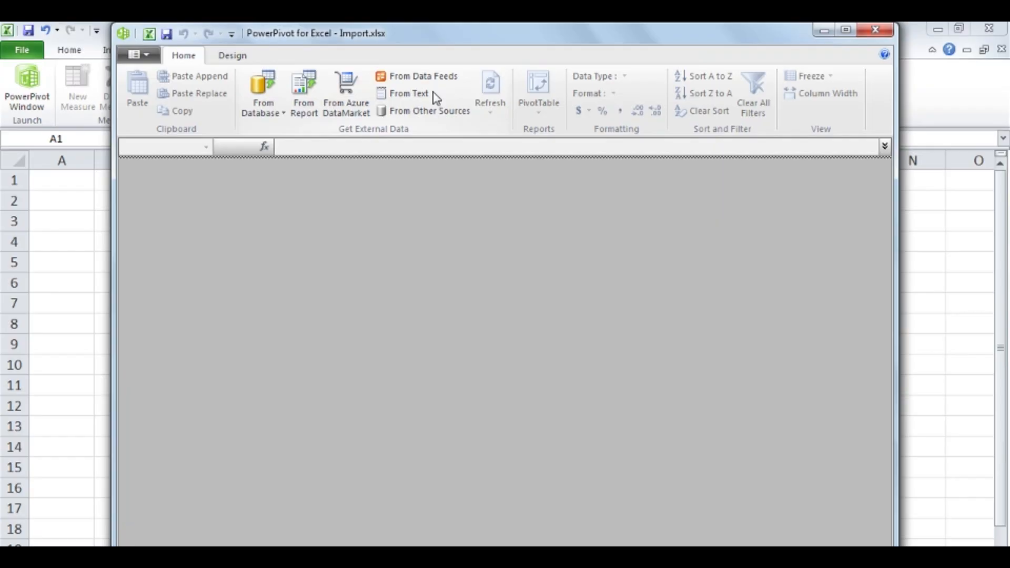
Start a table import from other sources with Excel File as the data source type
left_click(435, 111)
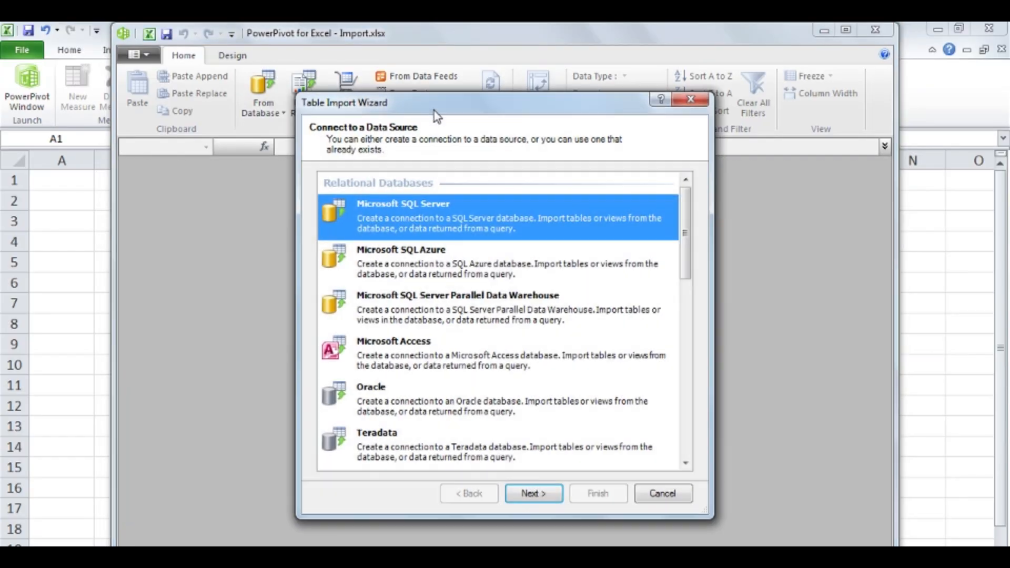
left_click_drag(683, 206, 687, 387)
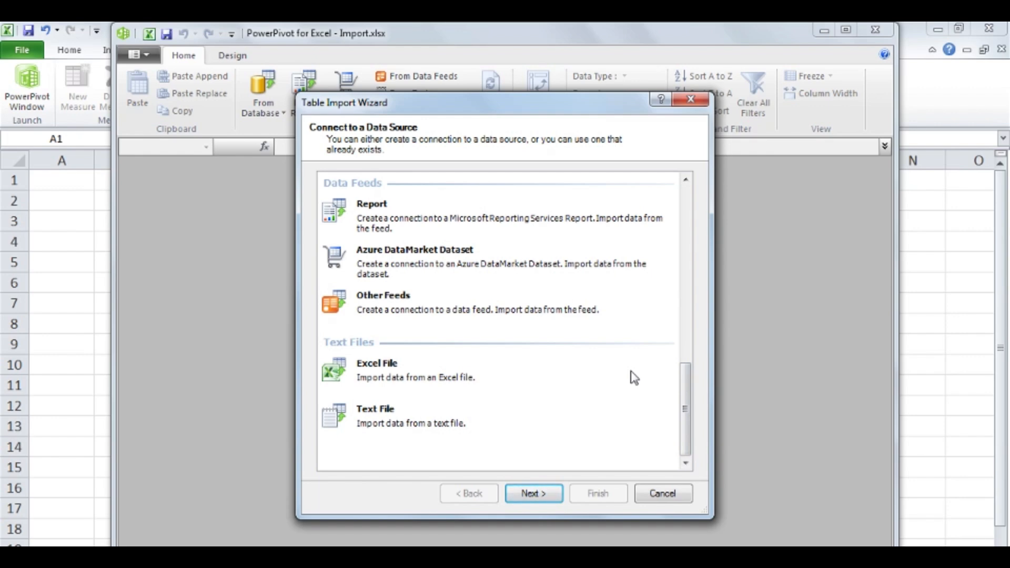
left_click(468, 375)
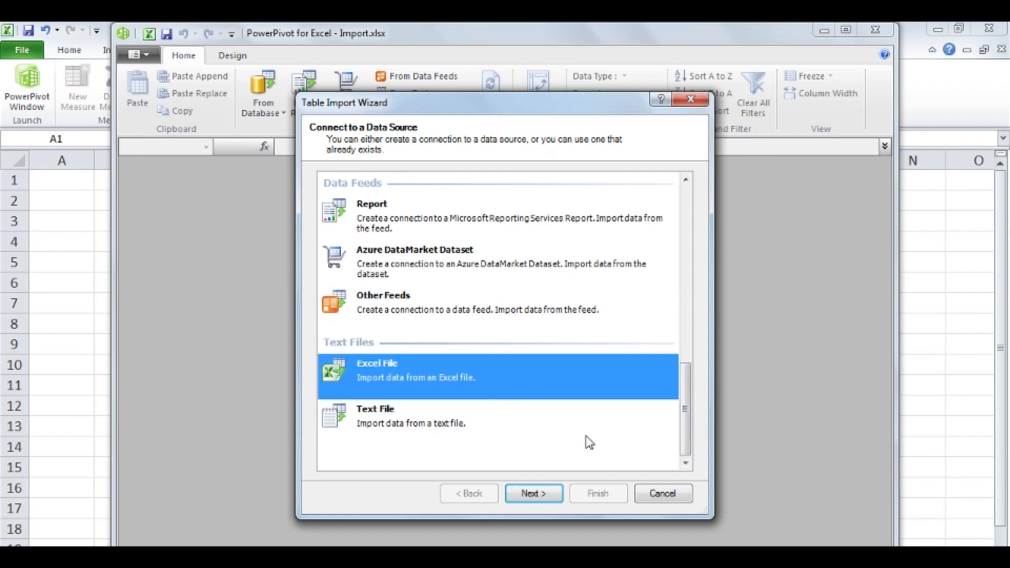
left_click(554, 496)
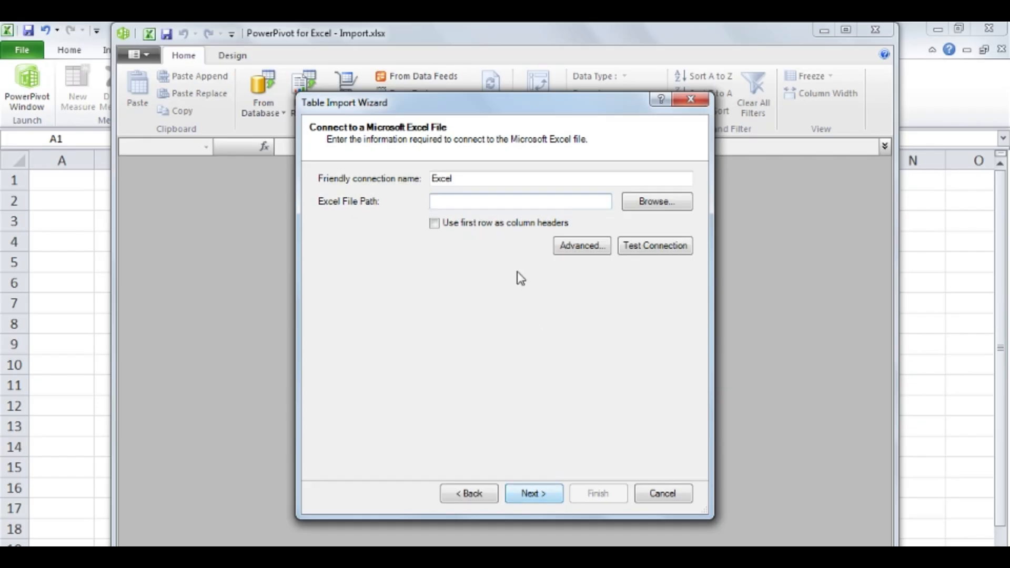
Connect the import to WholesaleData.xlsx in the Ch09 exercise folder, using the first row as column headers
left_click(435, 224)
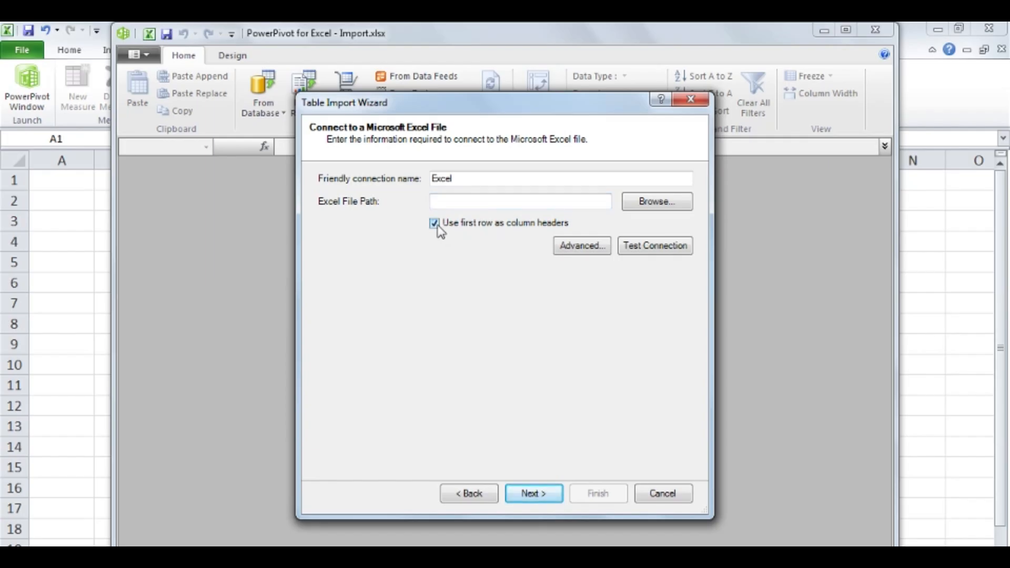
left_click(649, 200)
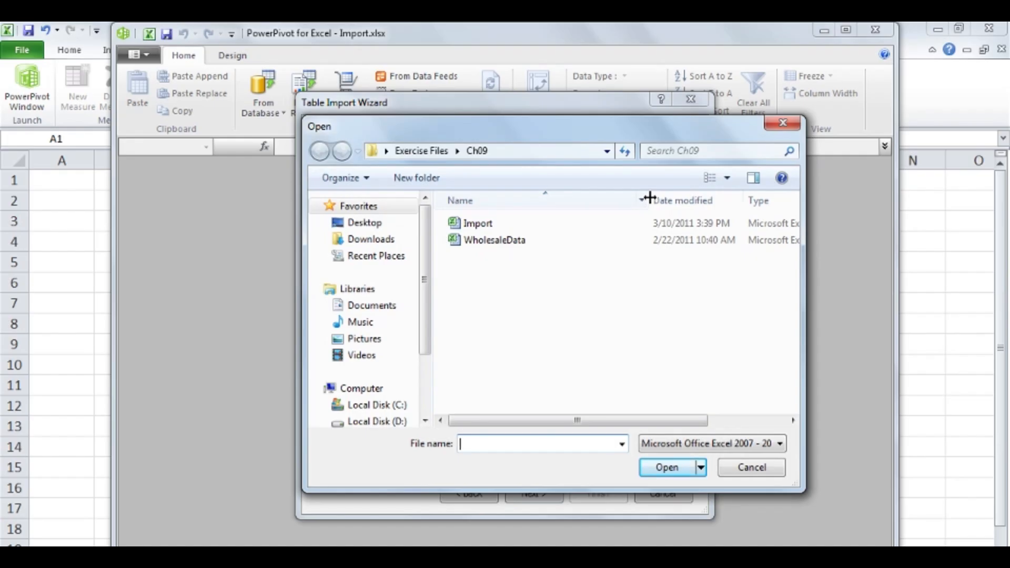
left_click(533, 242)
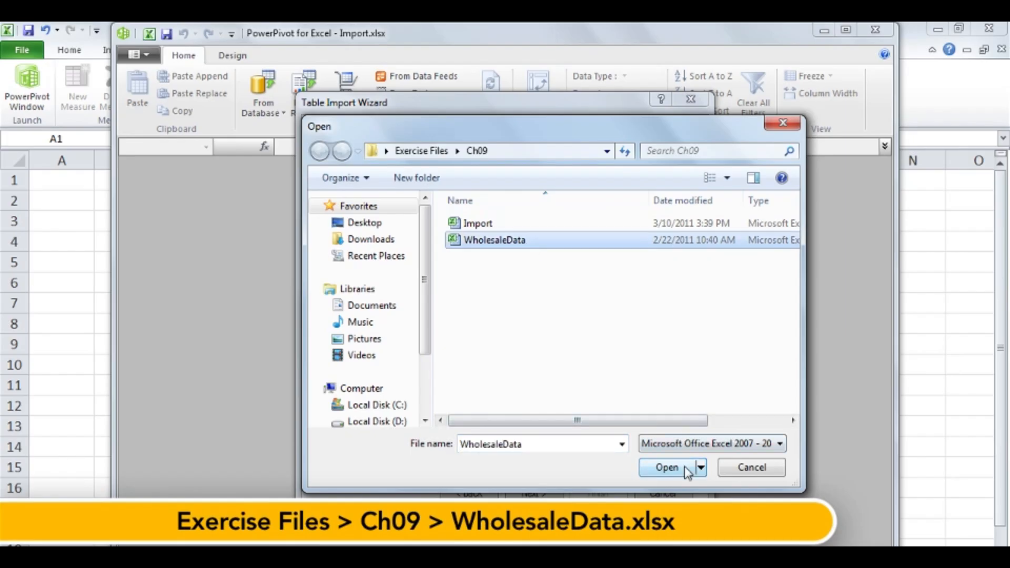
left_click(666, 467)
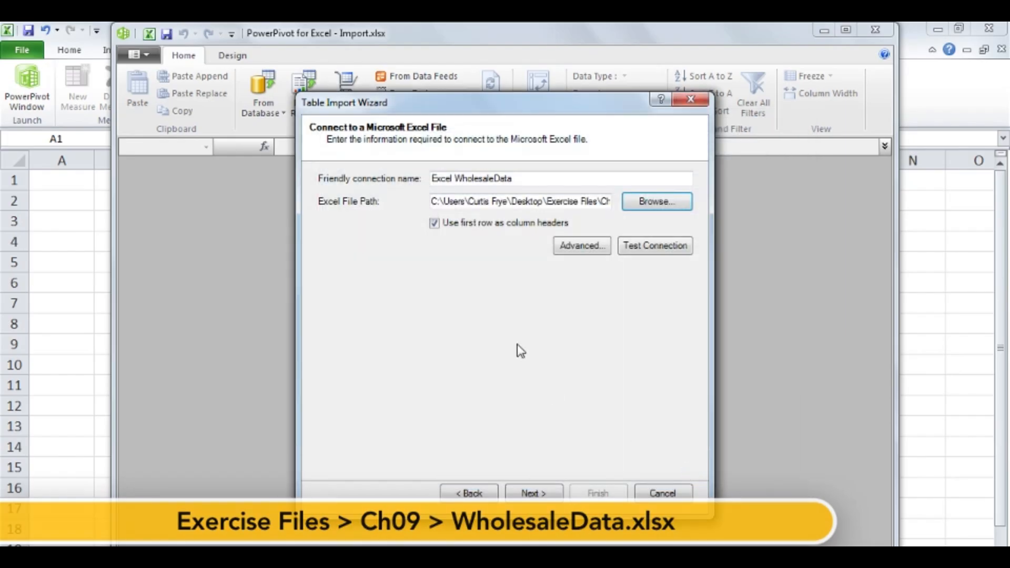
left_click(539, 498)
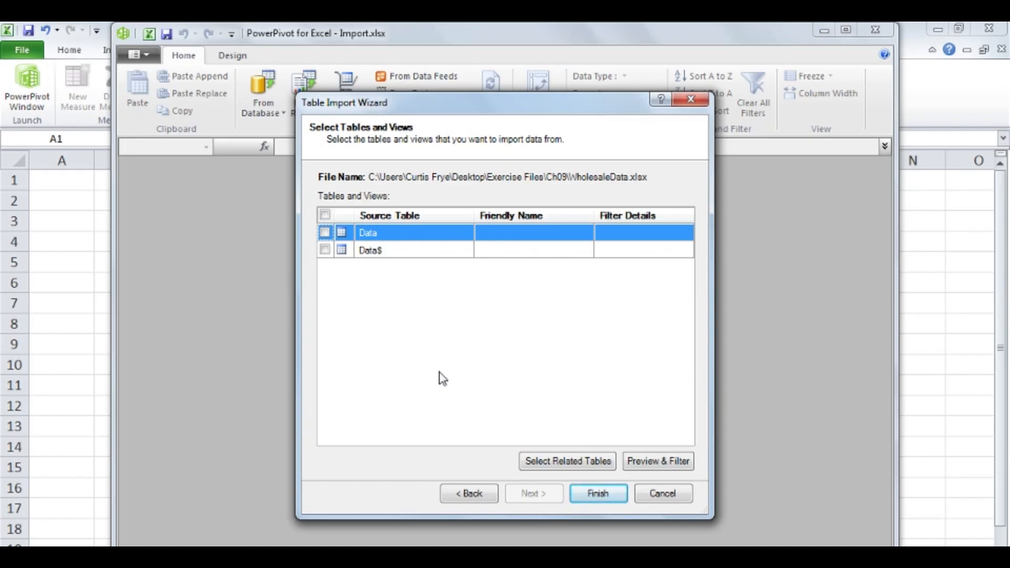
Preview and import the Data$ source table into PowerPivot, and save the workbook
left_click(325, 251)
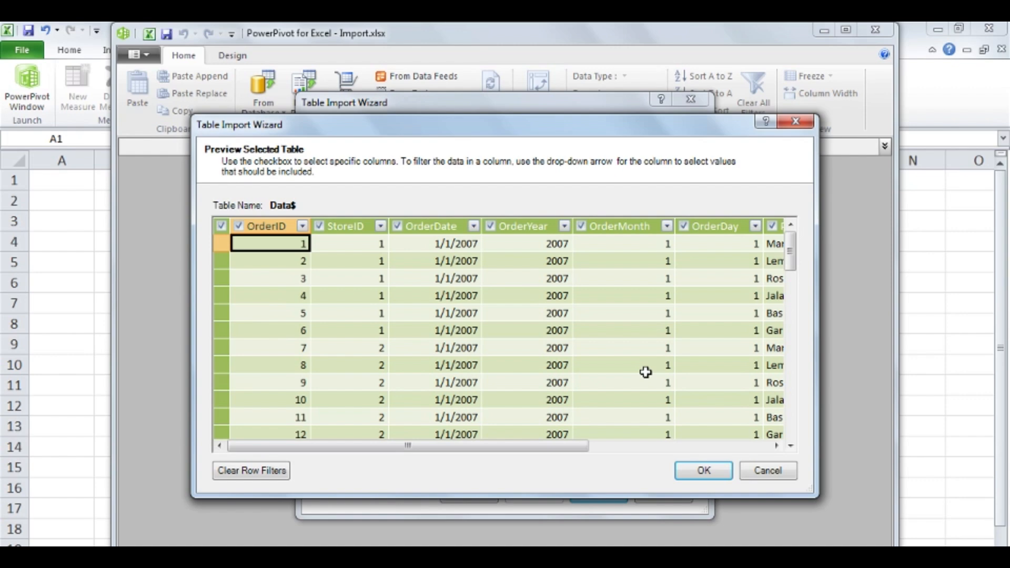
left_click(704, 471)
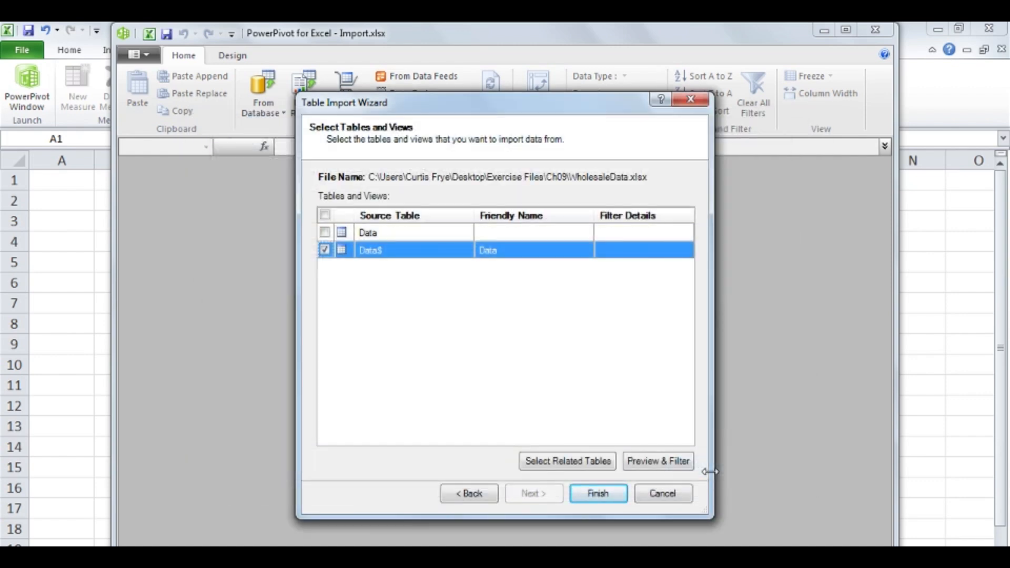
left_click(614, 497)
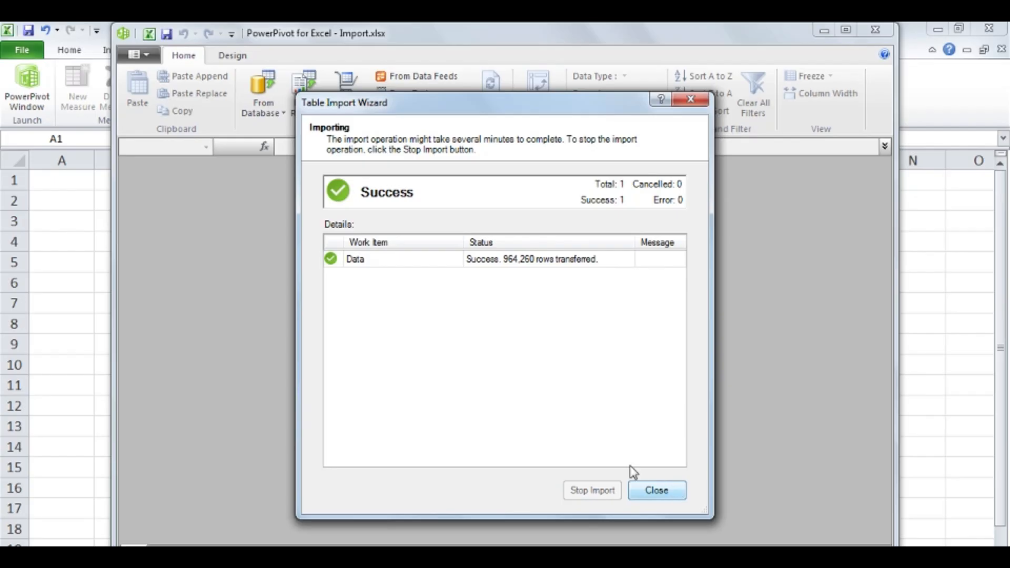
key("Return")
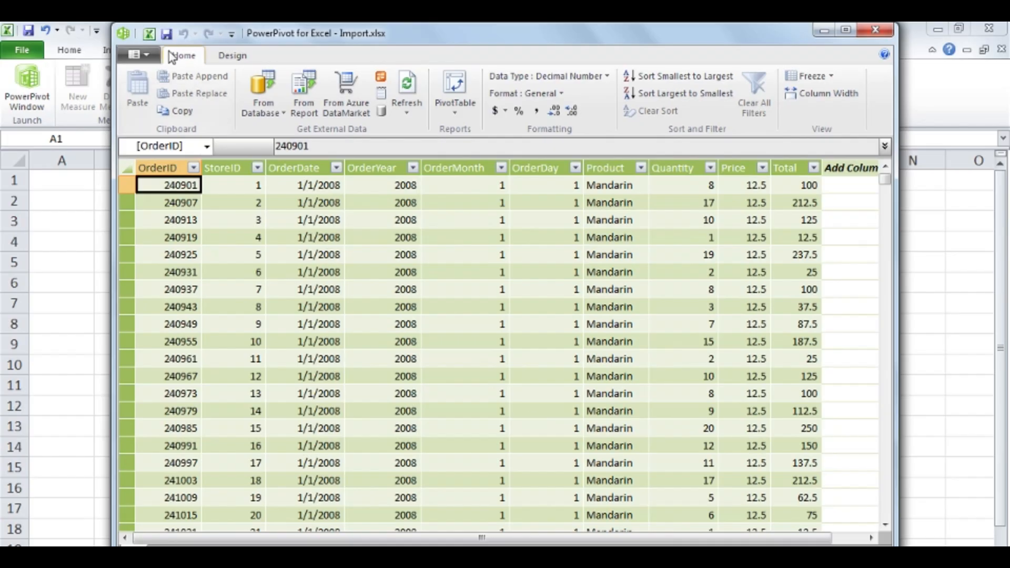
left_click(167, 34)
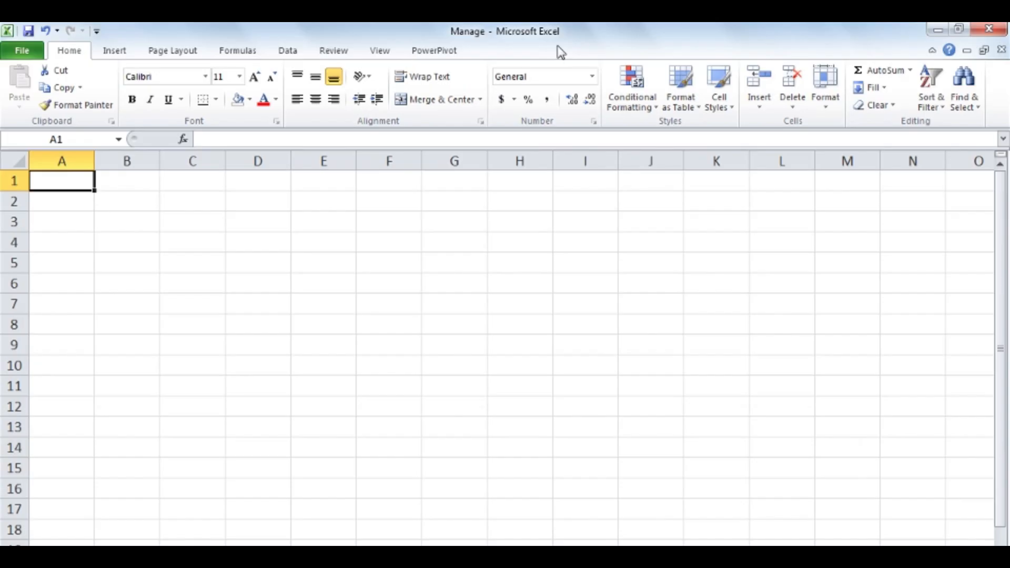
Open the PowerPivot window for the Manage workbook and hide the Product column from PowerPivot only
left_click(453, 52)
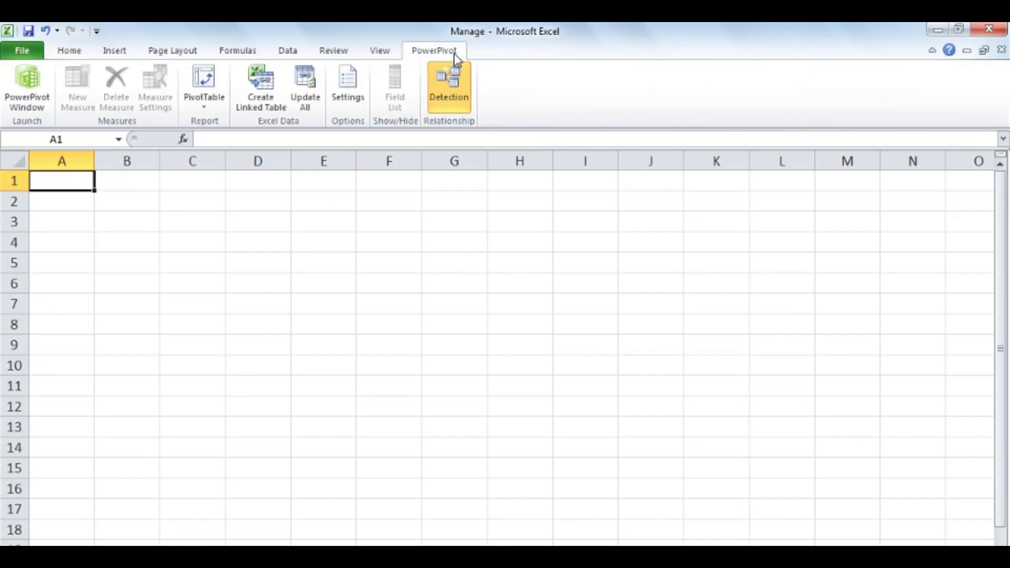
left_click(45, 89)
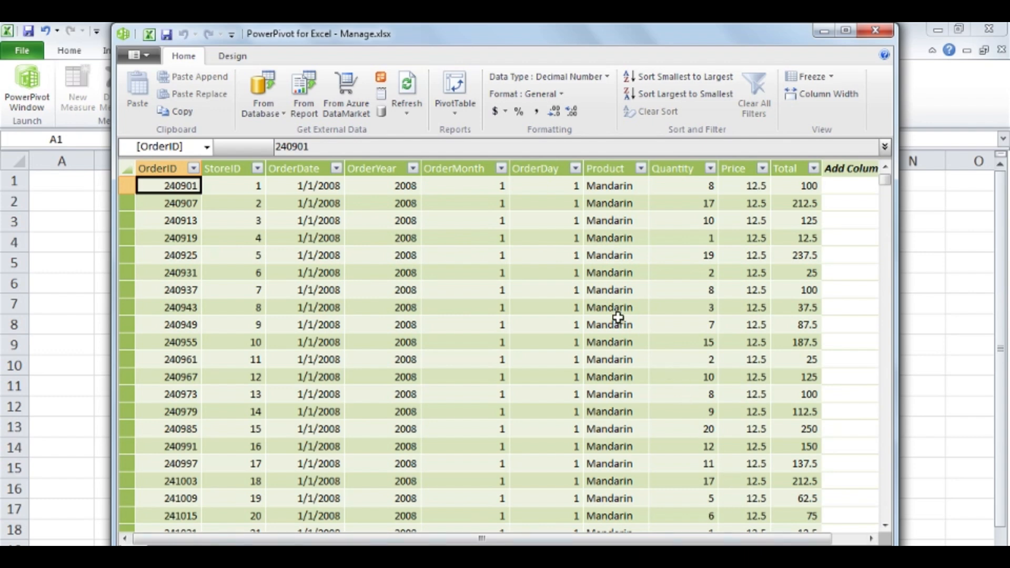
right_click(613, 168)
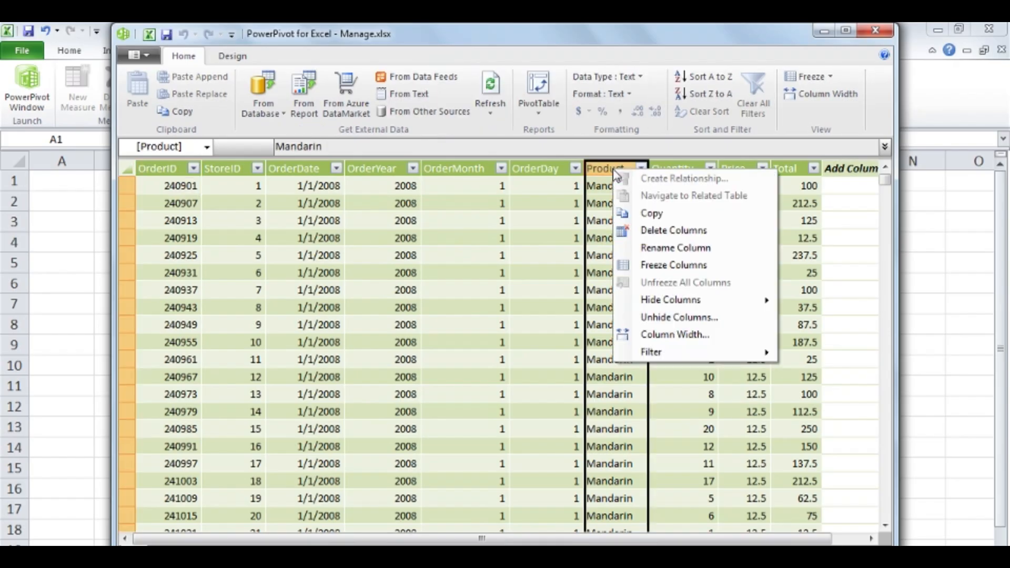
mouse_move(659, 301)
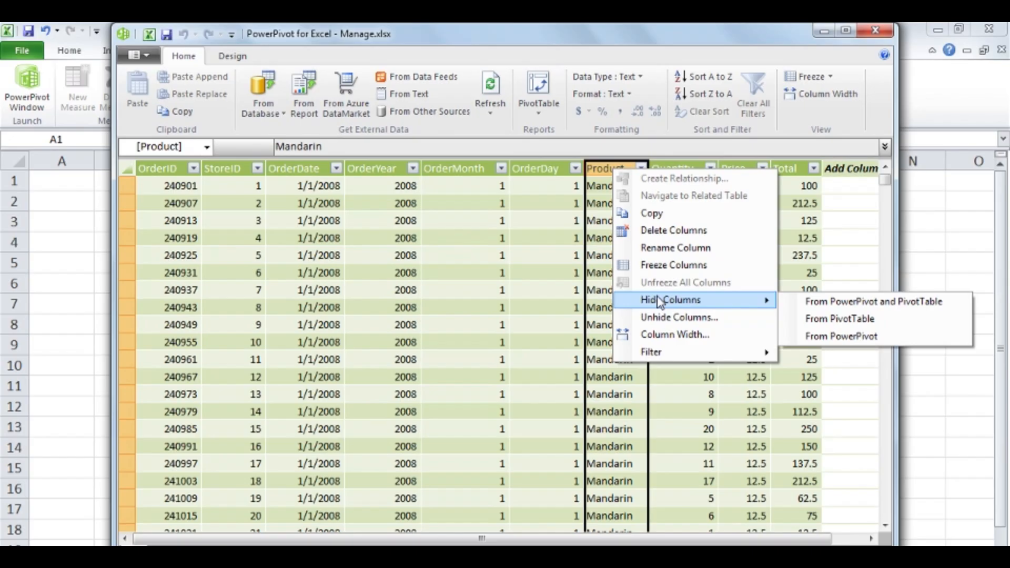
left_click(892, 341)
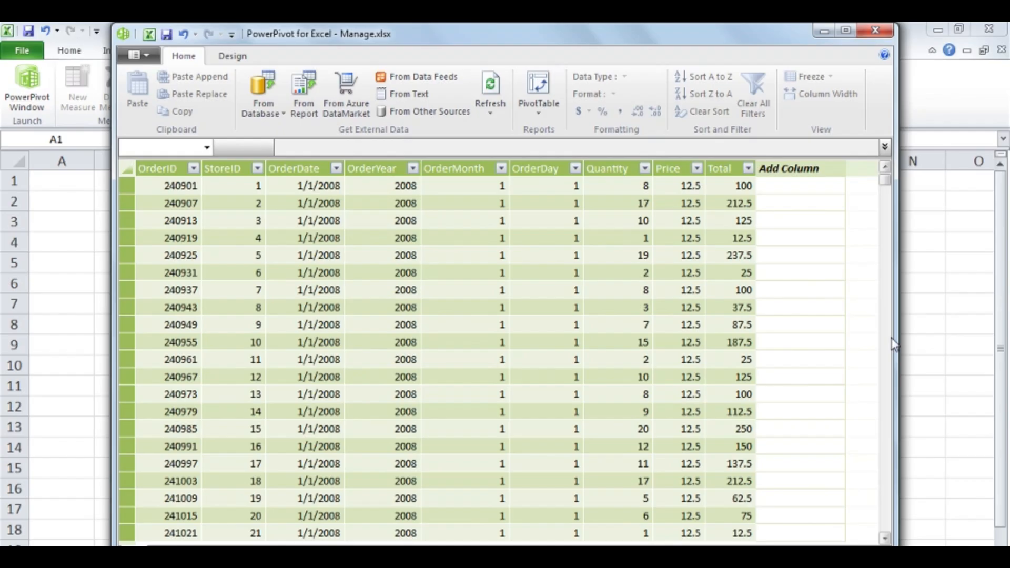
Unhide the Product column in the PowerPivot window
right_click(616, 171)
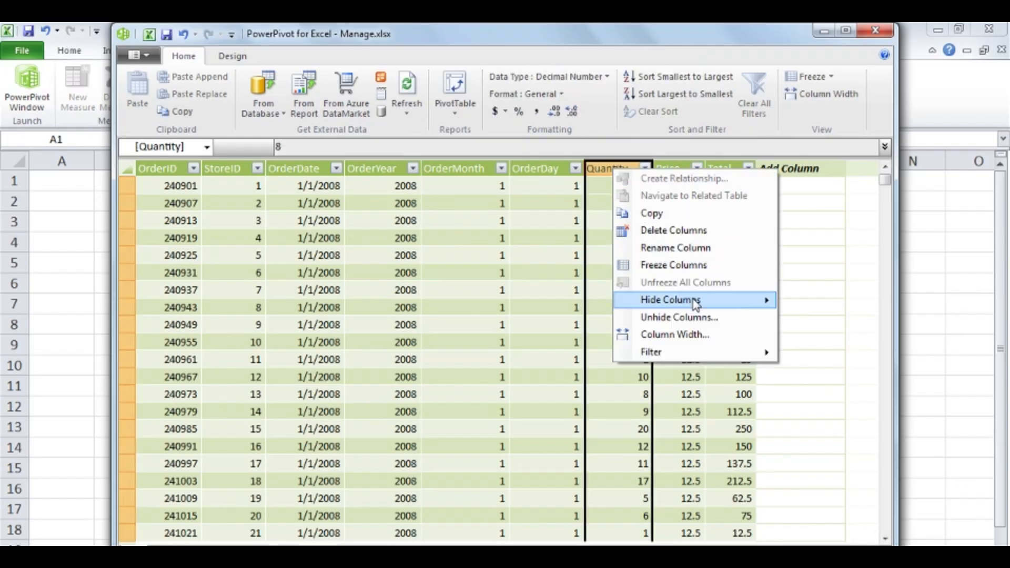
left_click(723, 317)
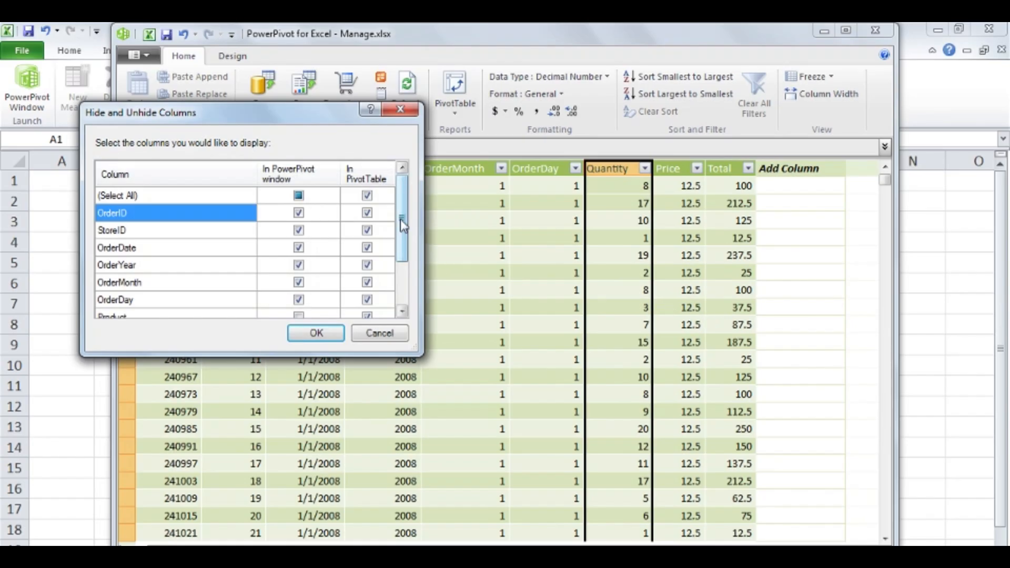
left_click_drag(399, 216, 401, 245)
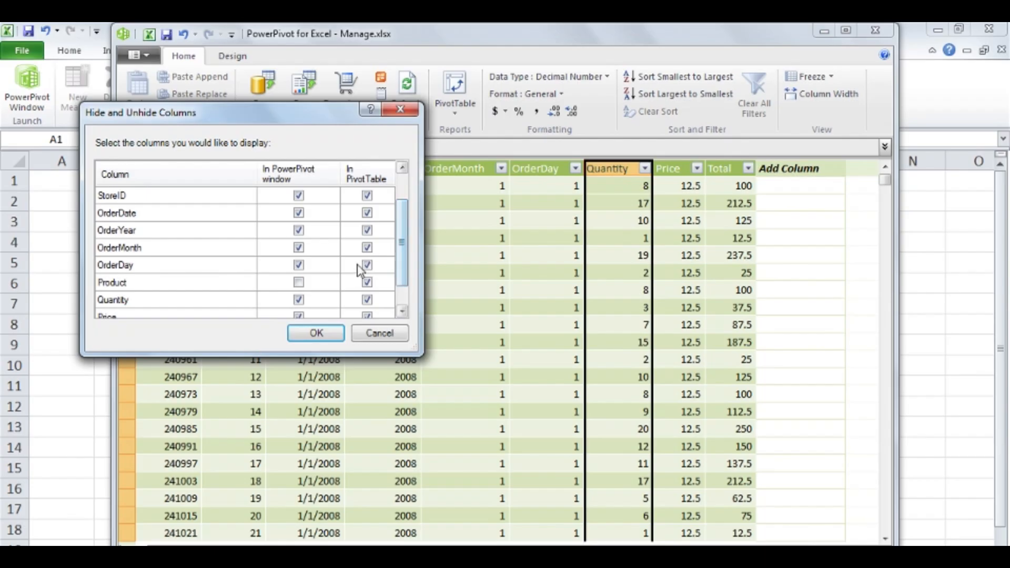
left_click(300, 286)
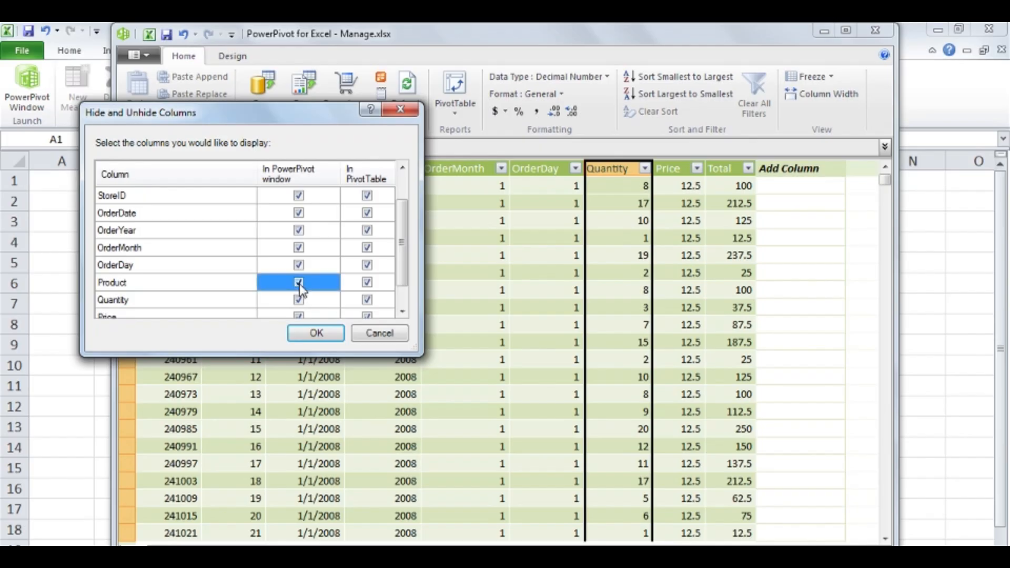
left_click(317, 333)
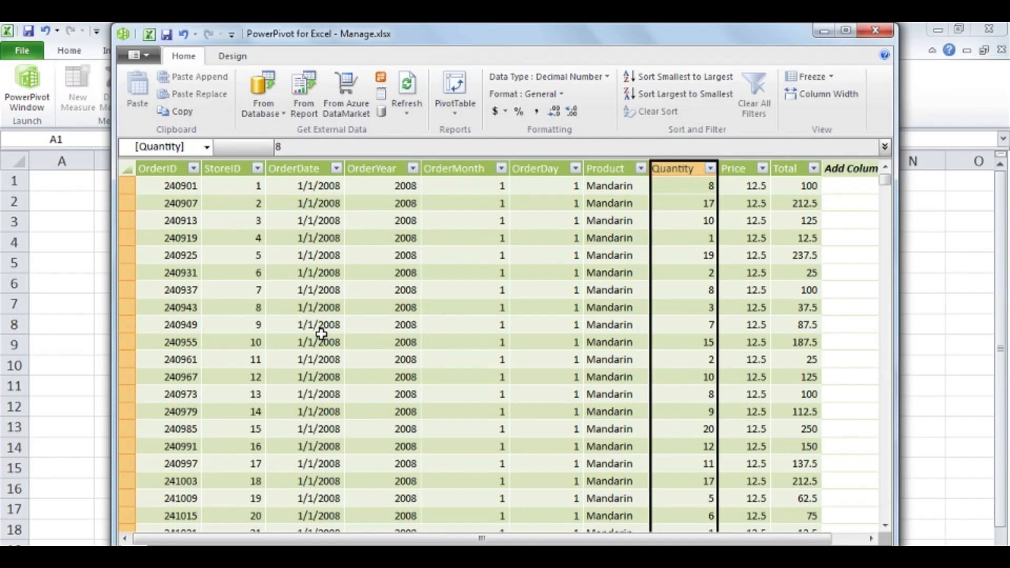
Review the column visibility settings for the PowerPivot window and PivotTable, and the commands available for the Total column
left_click(236, 57)
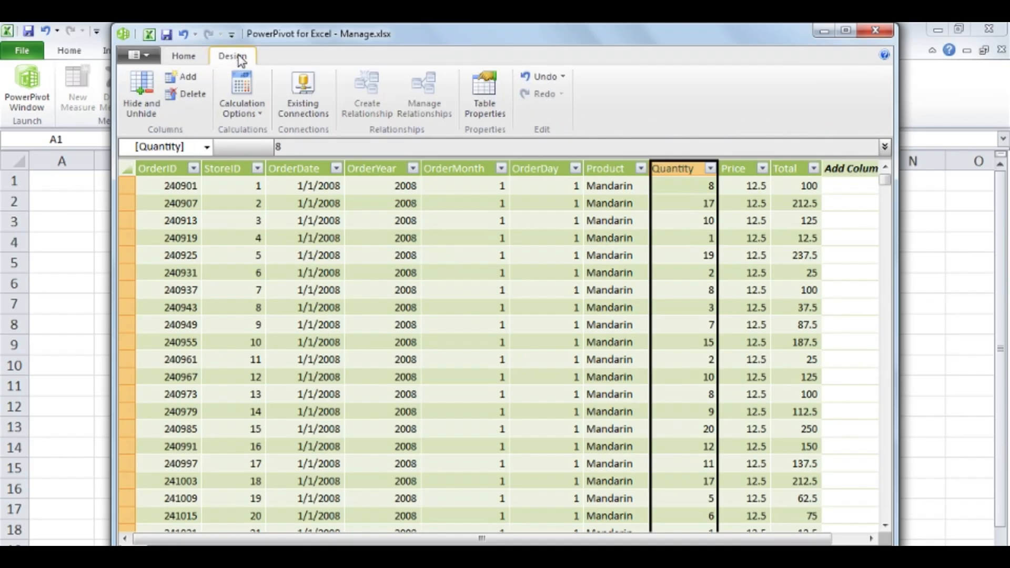
left_click(144, 90)
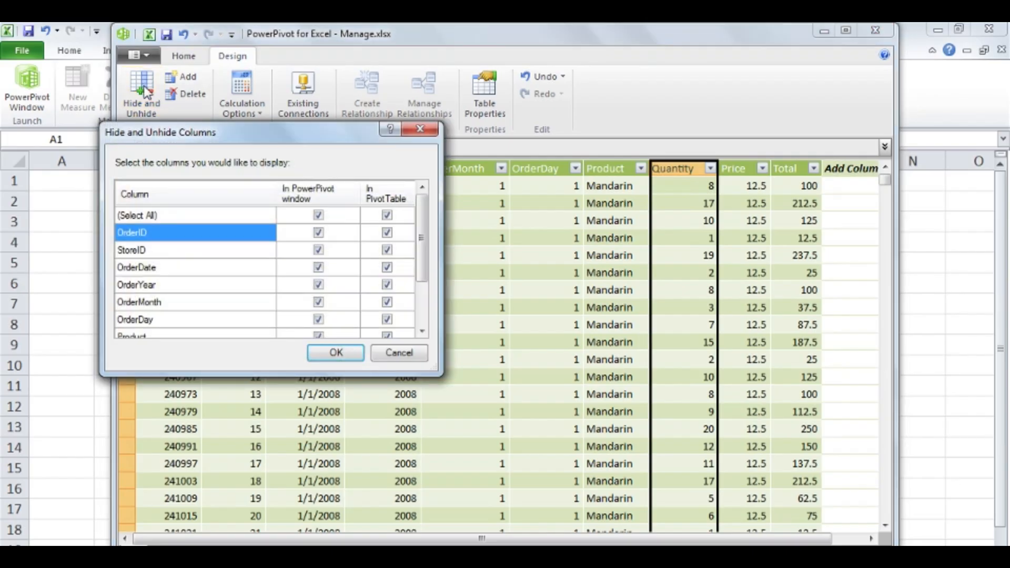
left_click(408, 354)
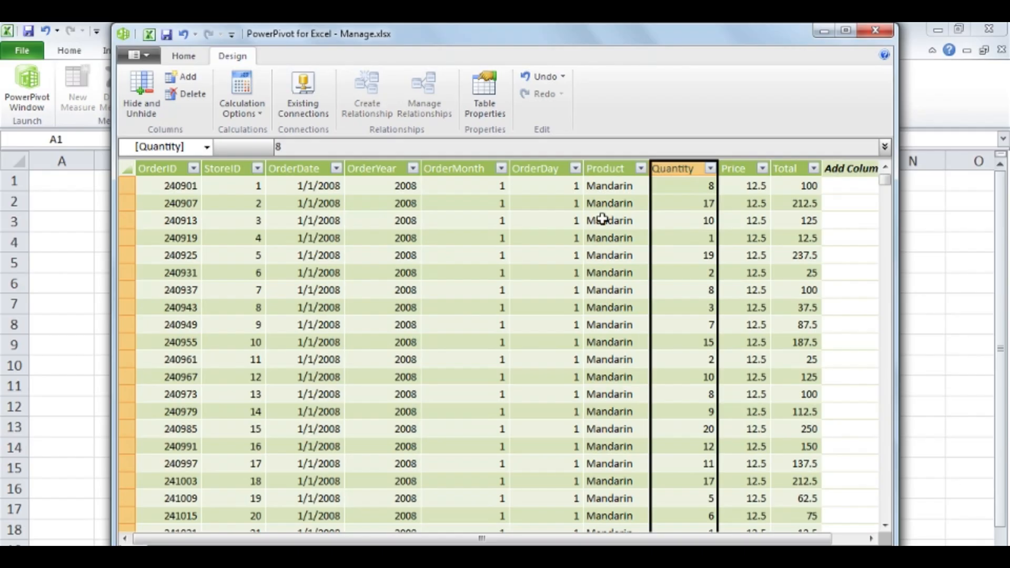
right_click(794, 166)
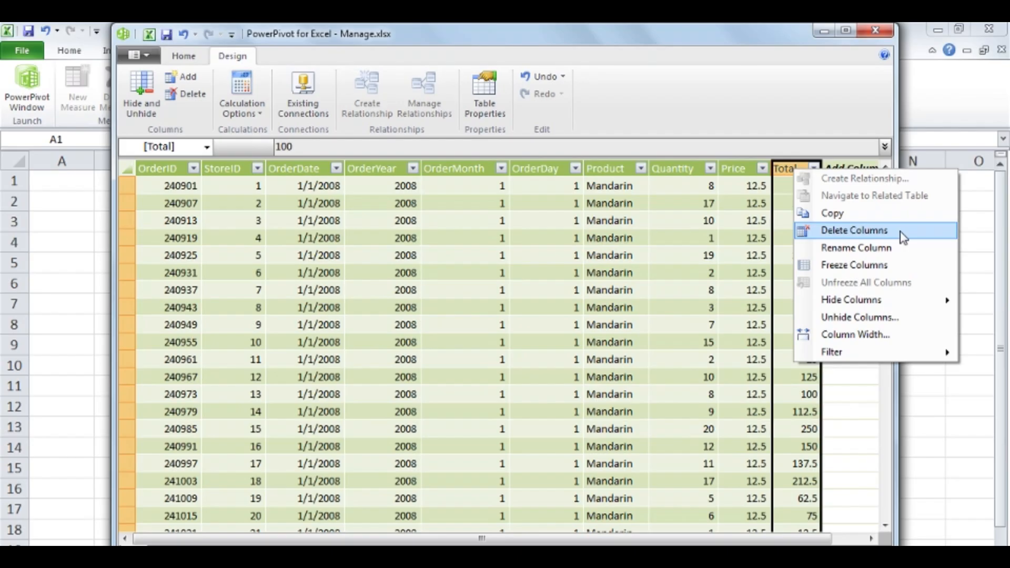
left_click(761, 119)
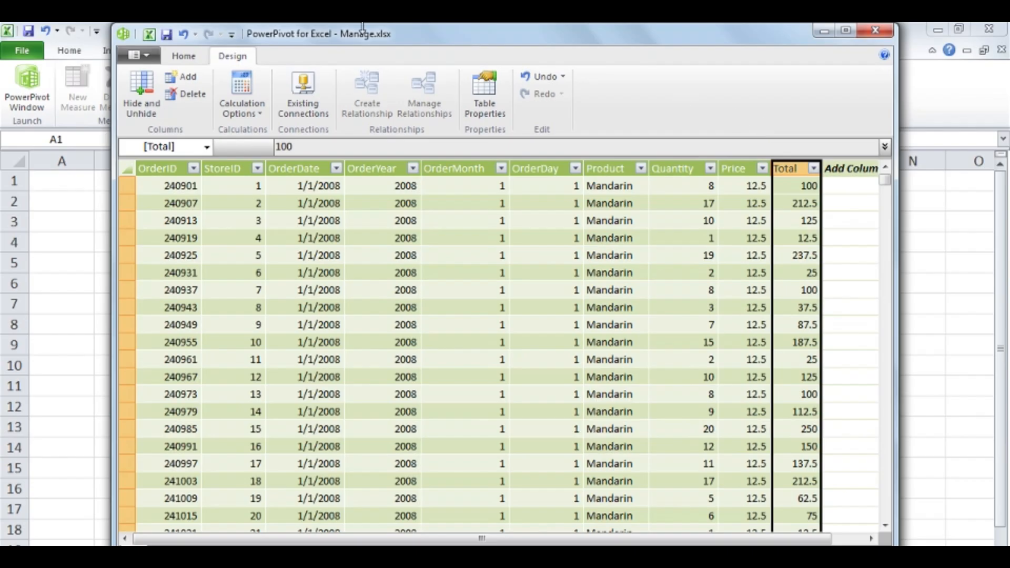
Narrow the PowerPivot window and freeze the OrderID column
left_click(183, 57)
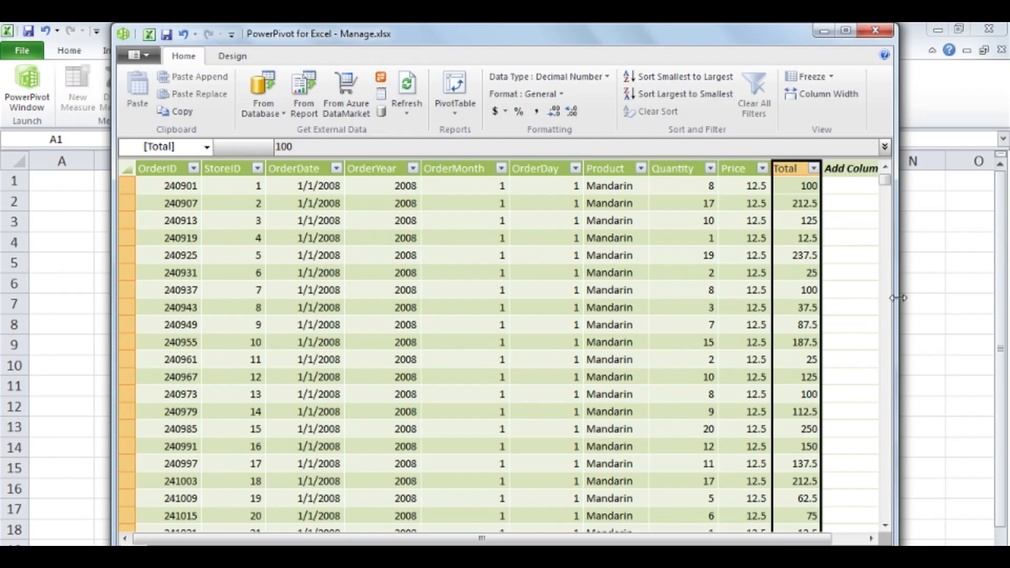
left_click_drag(899, 298, 722, 299)
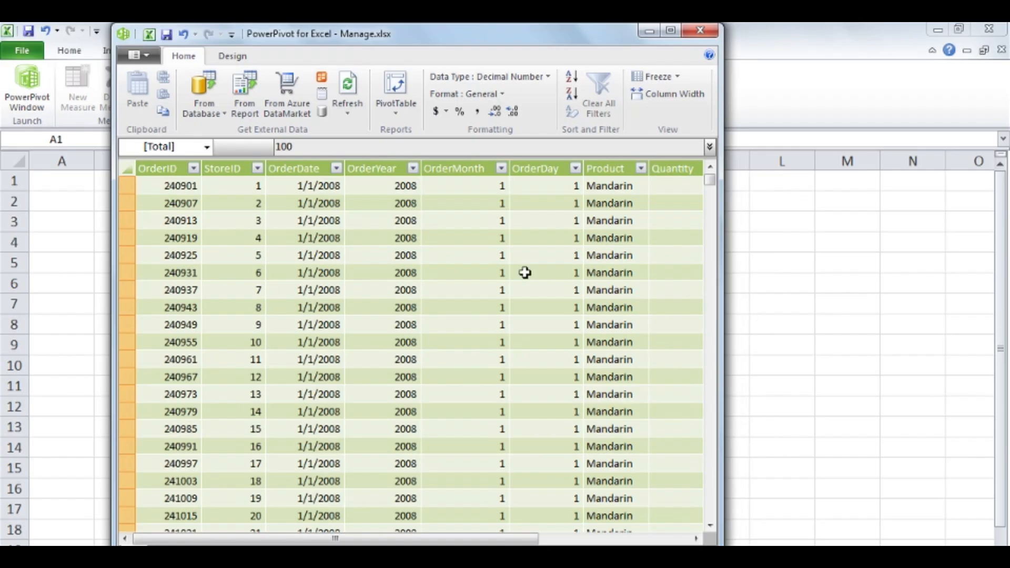
left_click(192, 186)
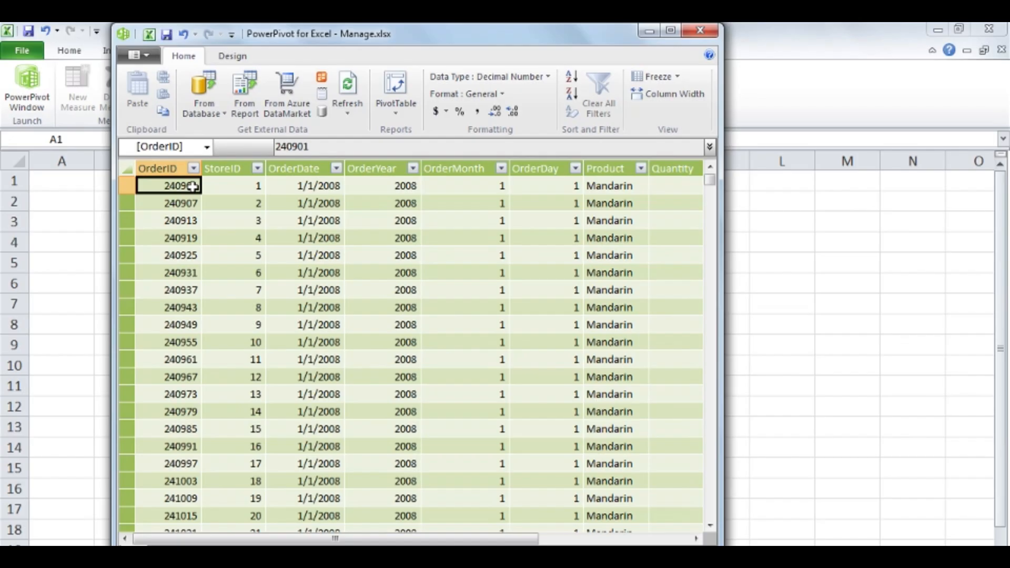
left_click(679, 78)
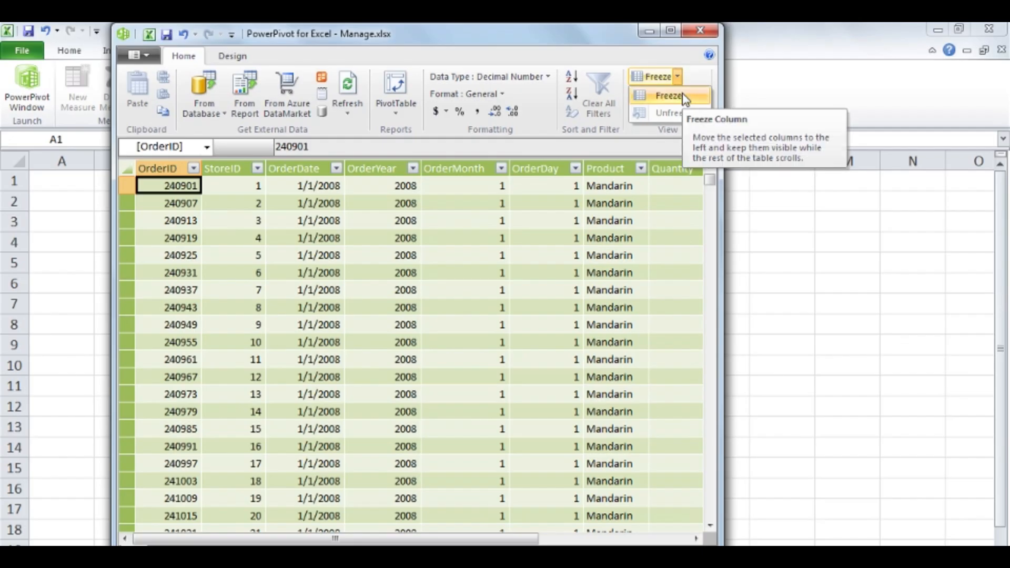
left_click(684, 96)
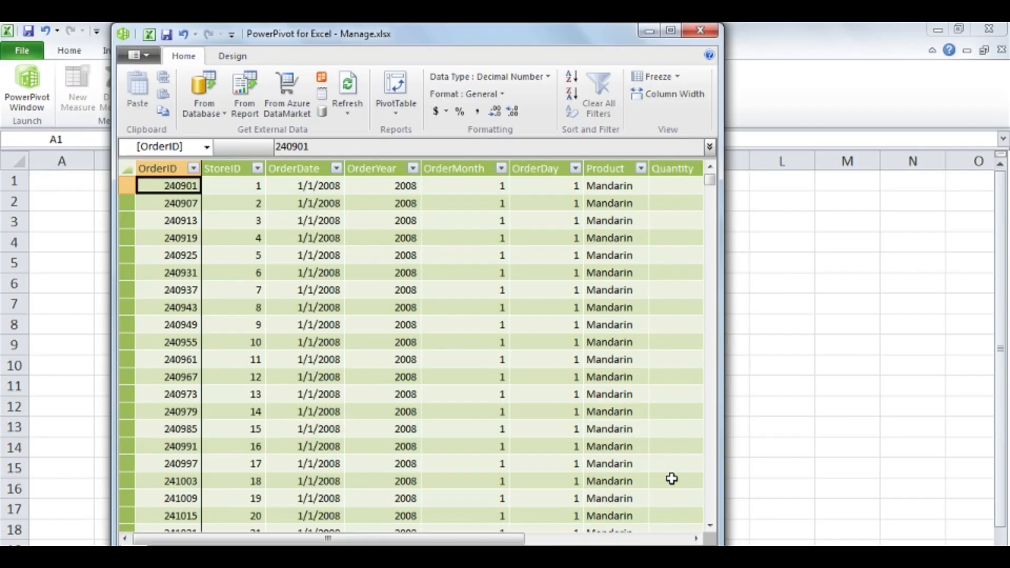
Inspect the table's remaining columns beside the frozen OrderID column, and unfreeze it
left_click(696, 539)
left_click(696, 539)
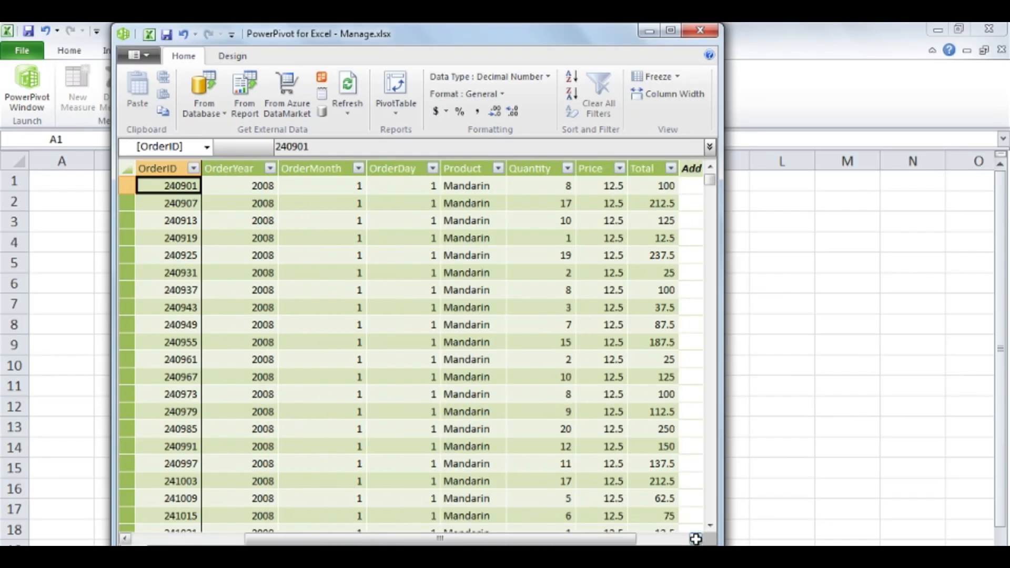
left_click(696, 539)
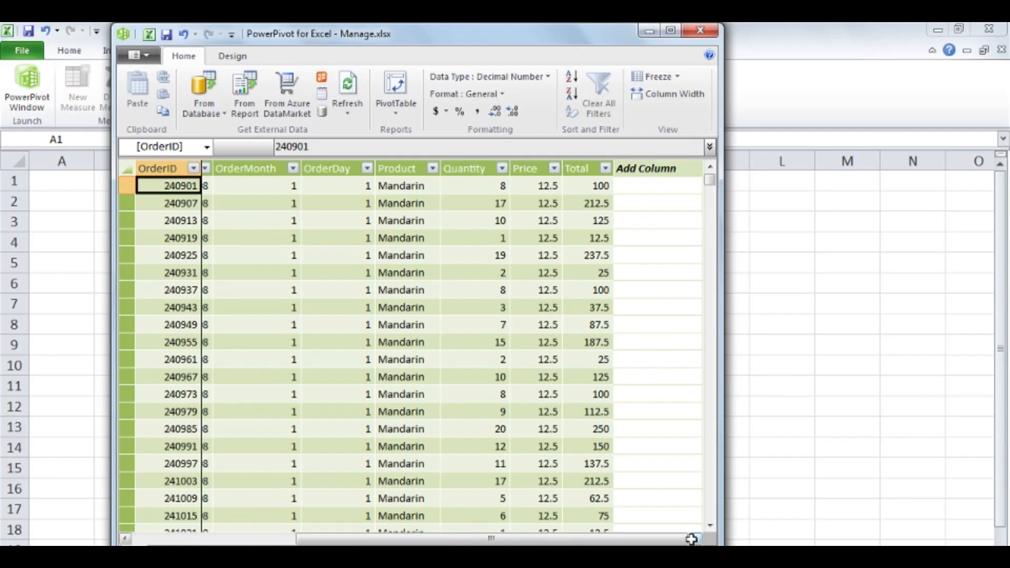
left_click(679, 77)
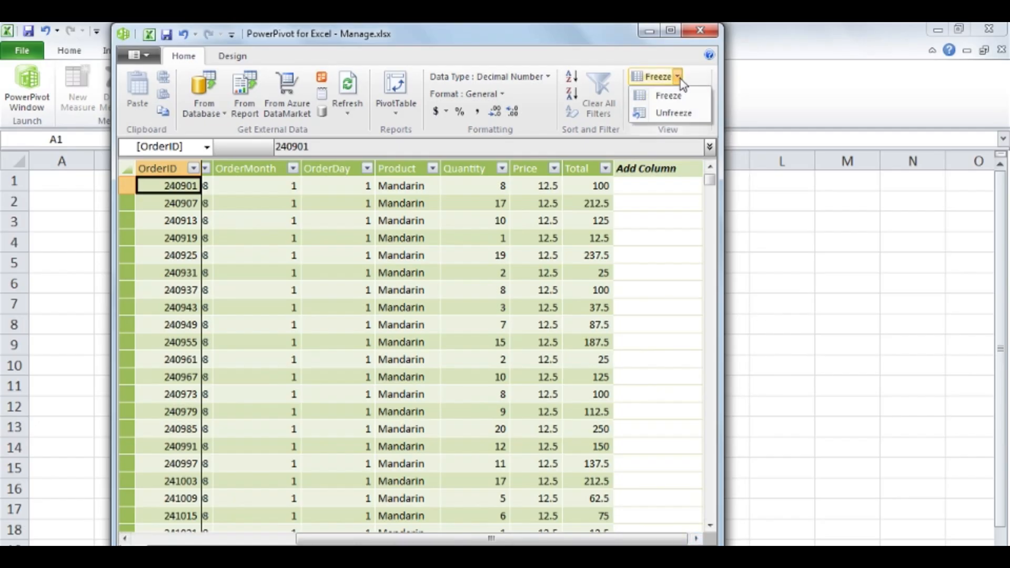
left_click(673, 113)
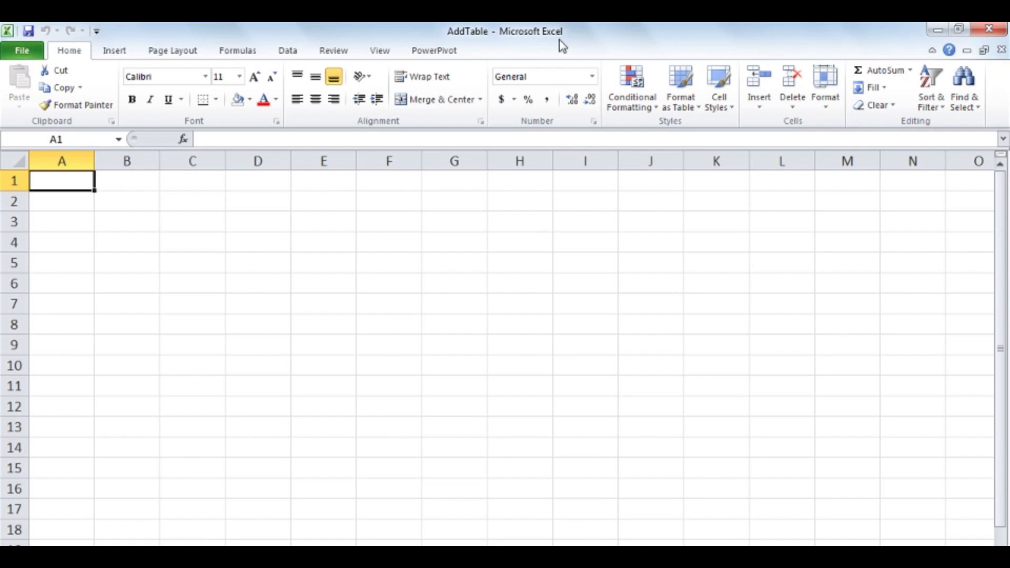
Open the PowerPivot window for the AddTable workbook and start an Access database import using MonthTable from the Ch09 exercise folder
left_click(456, 52)
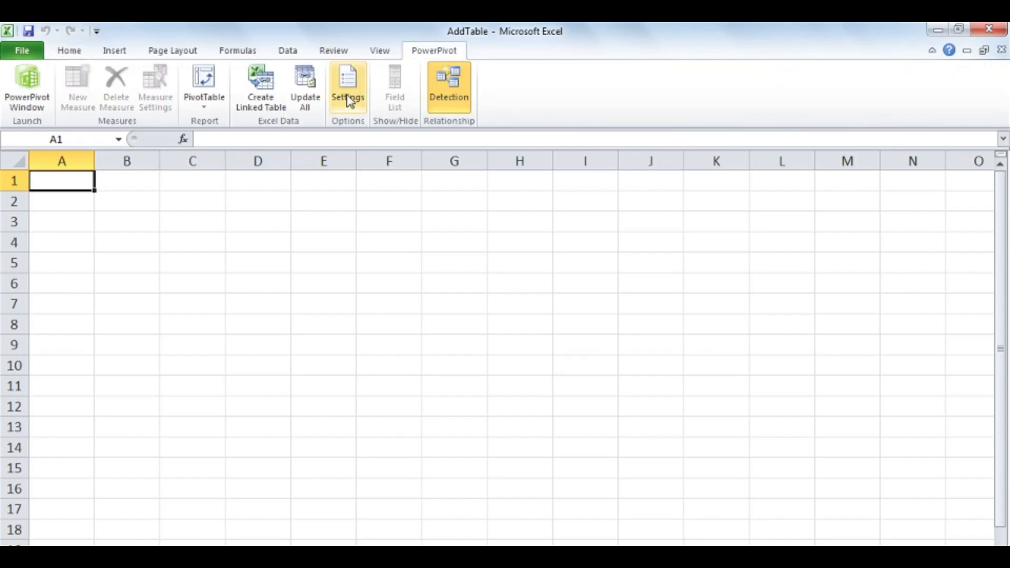
left_click(33, 79)
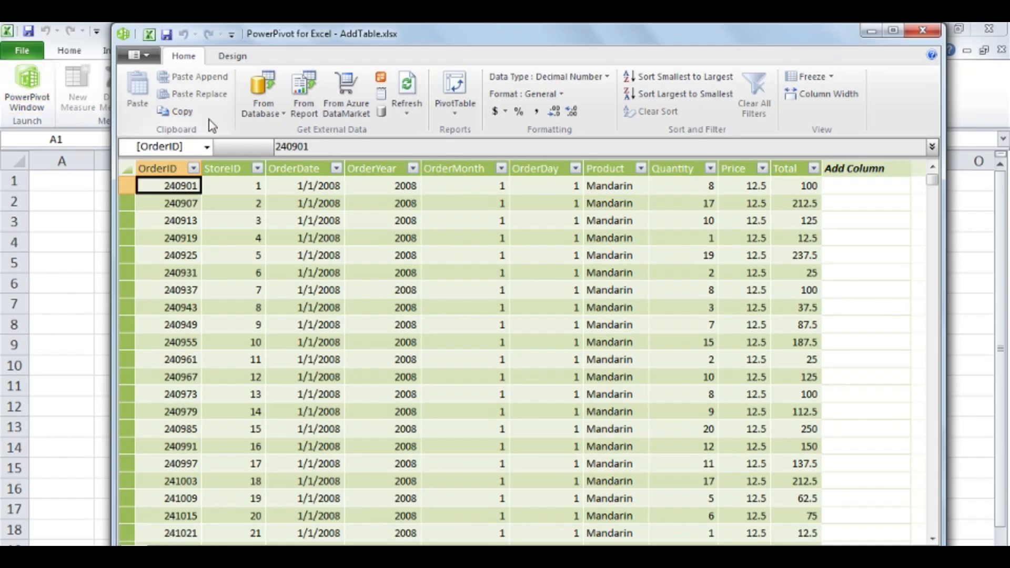
left_click(255, 114)
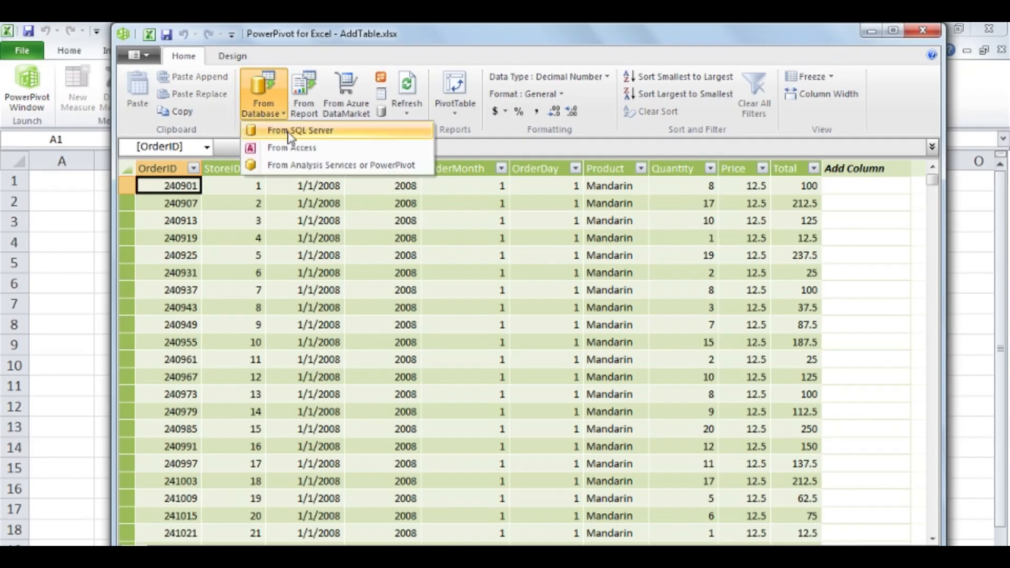
left_click(336, 150)
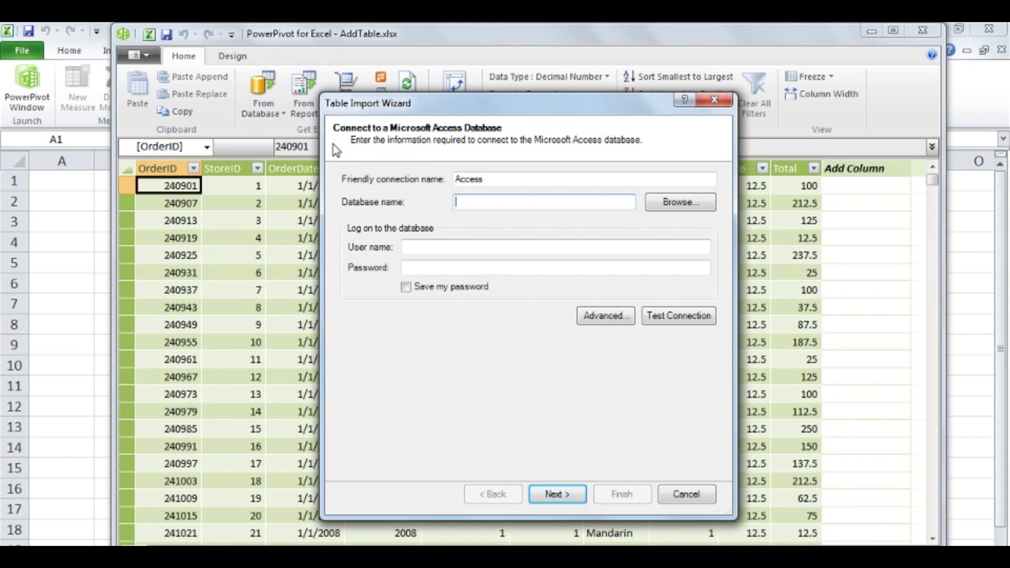
left_click(691, 202)
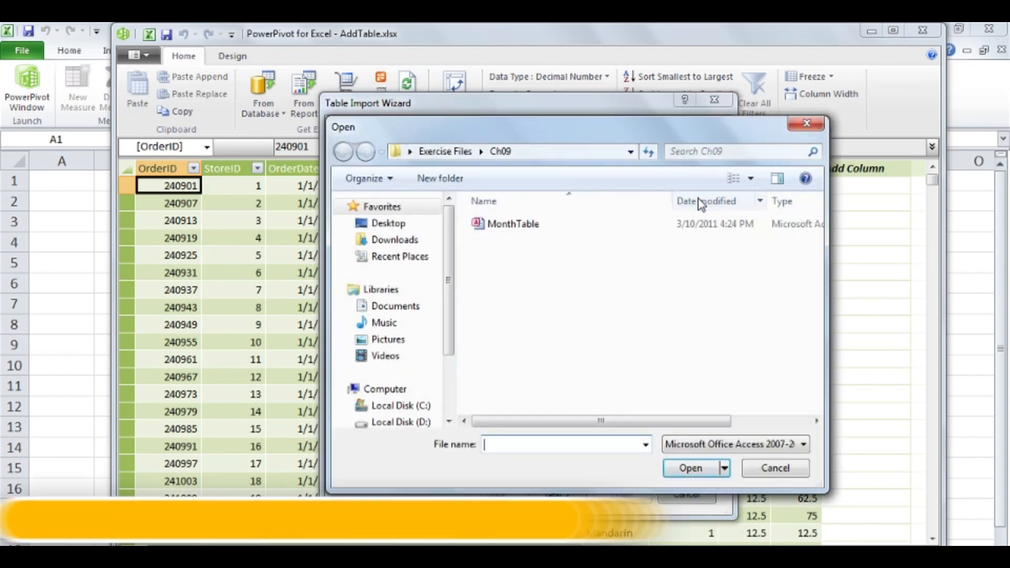
double_click(545, 225)
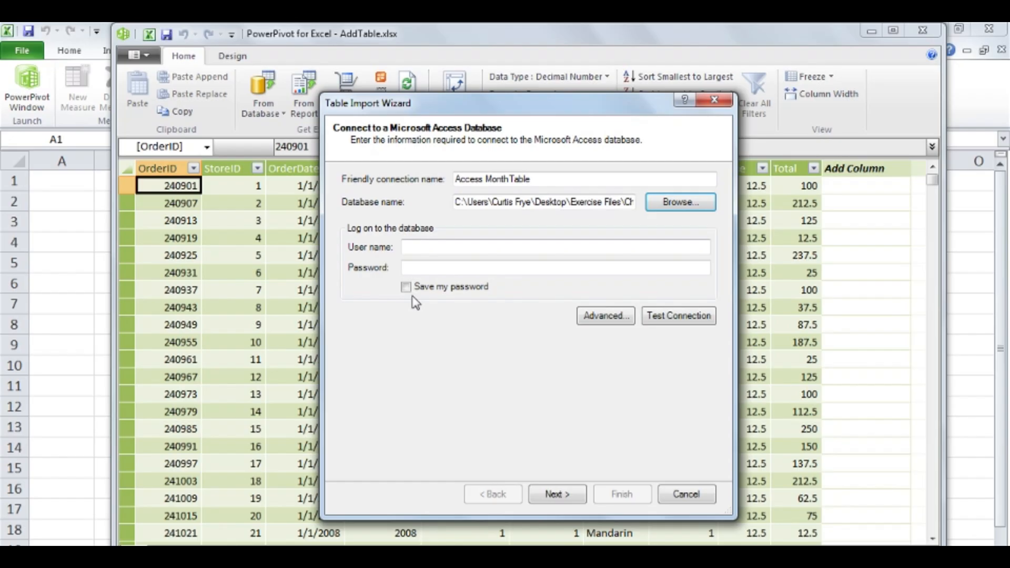
Import the Months table by selecting from the list of tables and views, and return to the order data table
left_click(563, 495)
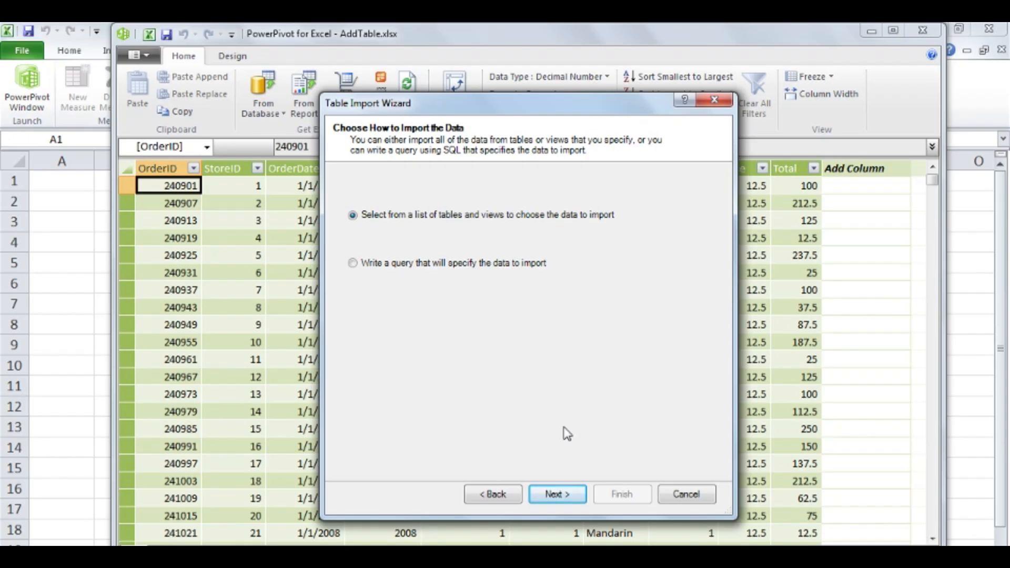
left_click(570, 493)
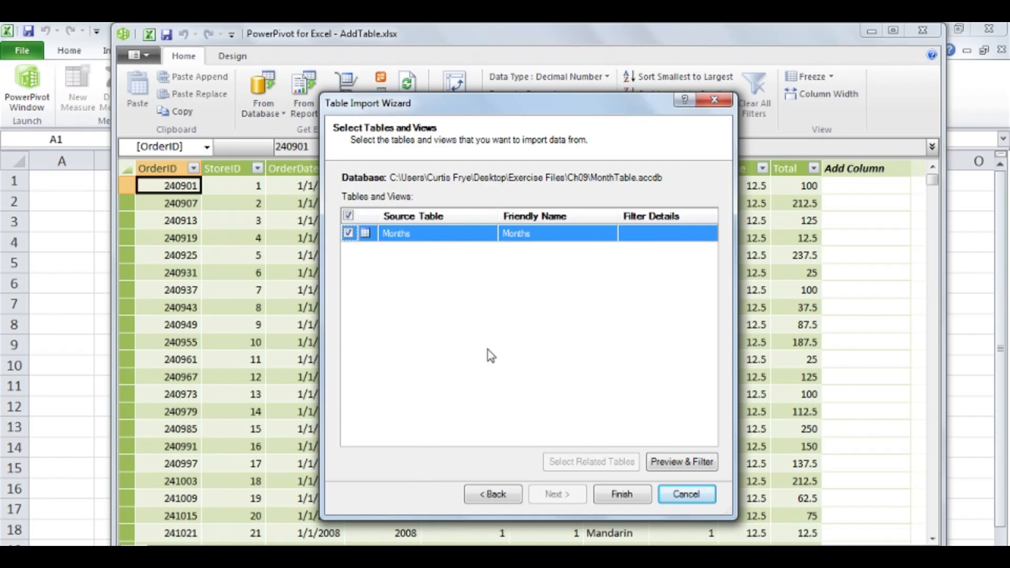
left_click(621, 495)
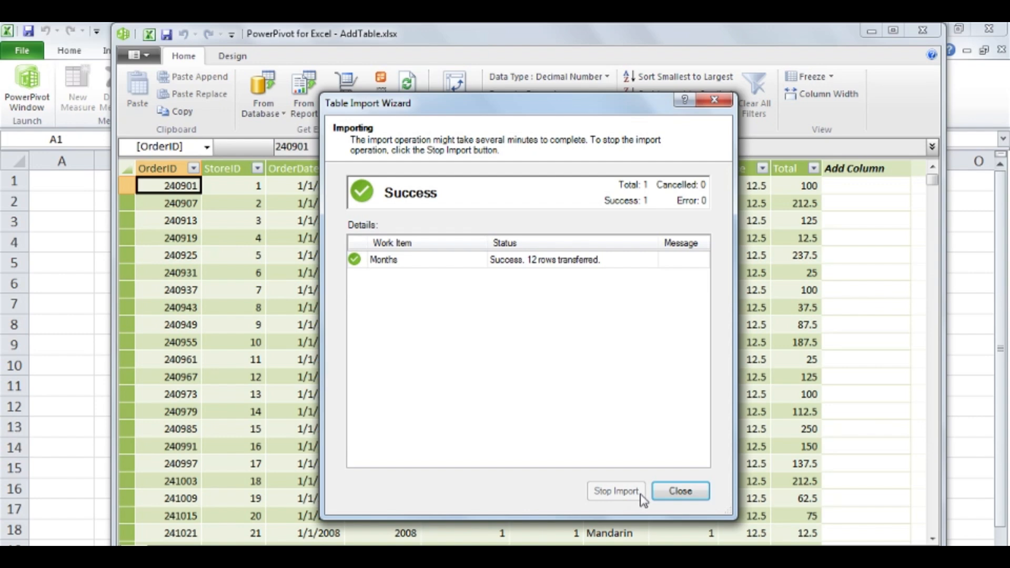
left_click(693, 493)
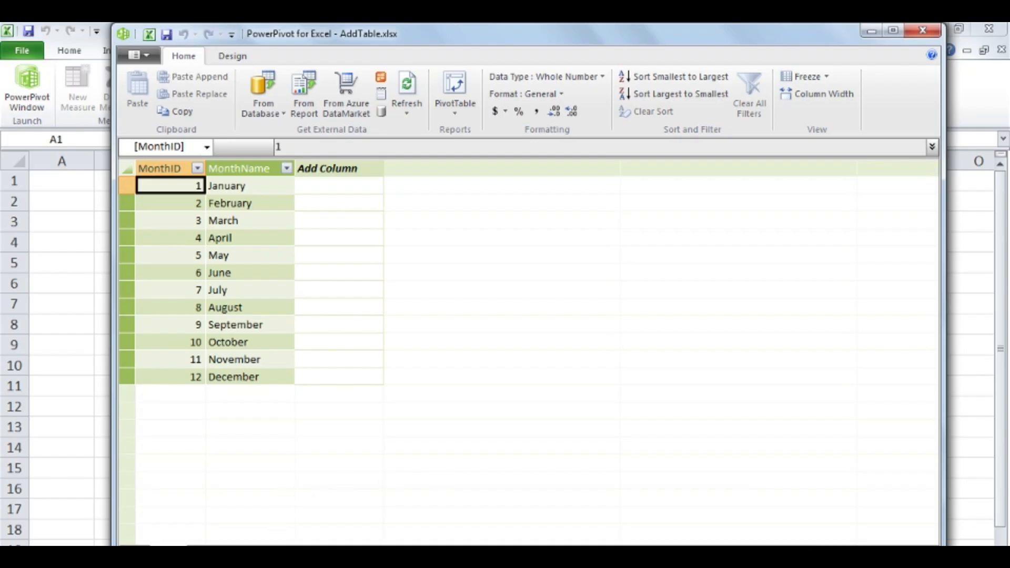
left_click(133, 550)
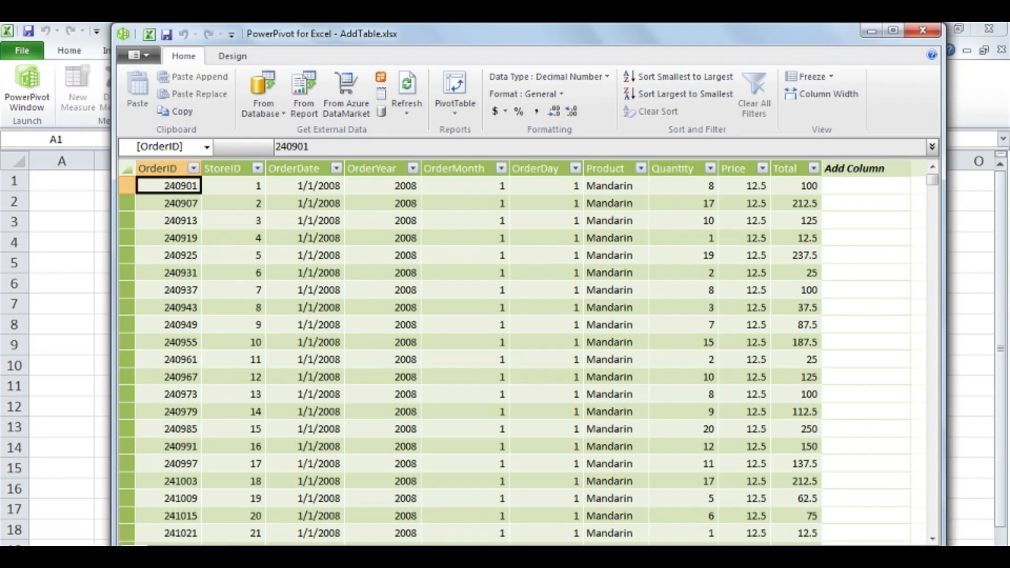
View the Months table, and in the Relationship workbook open the PowerPivot window and show the order data table
left_click(169, 551)
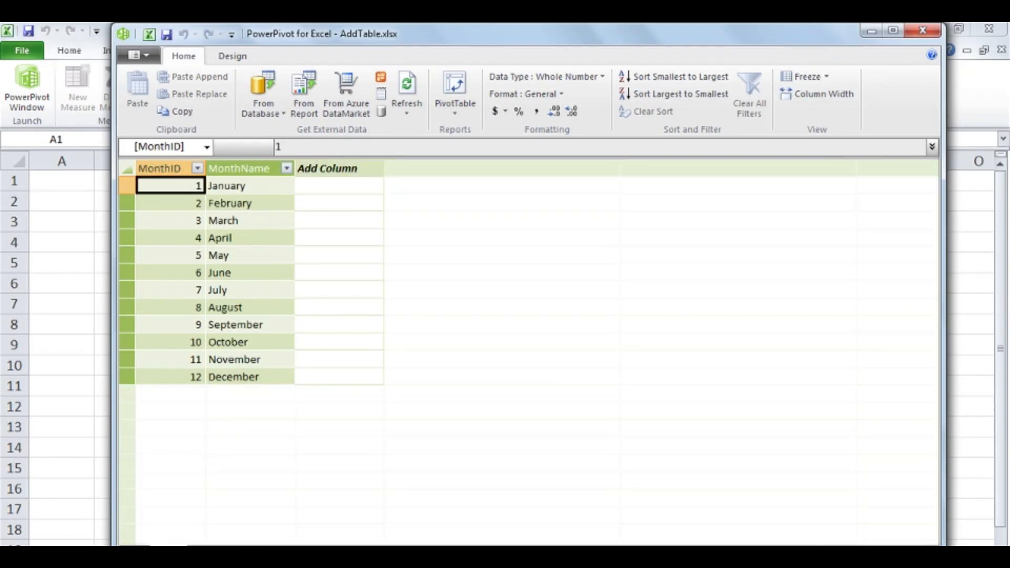
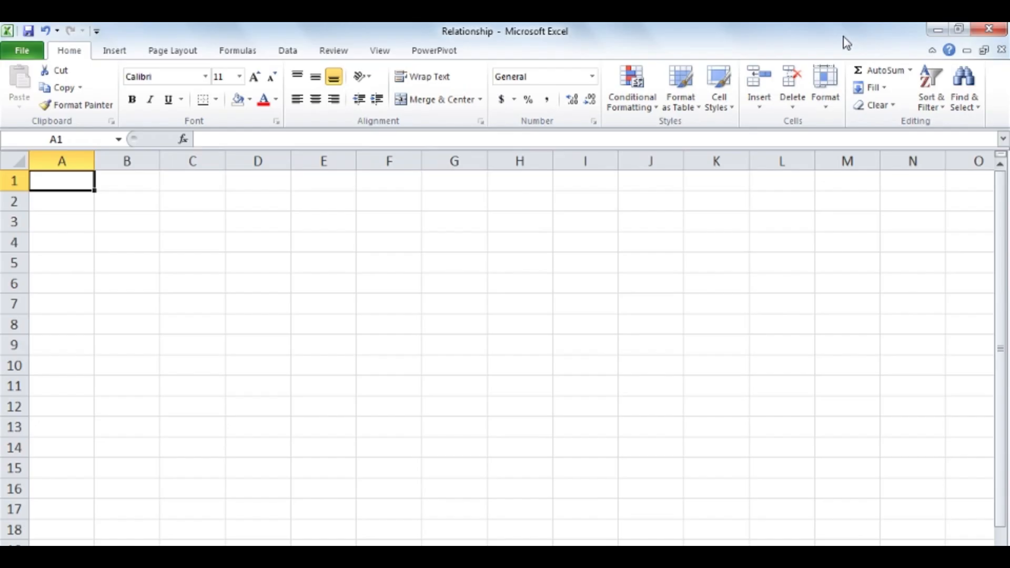
left_click(455, 53)
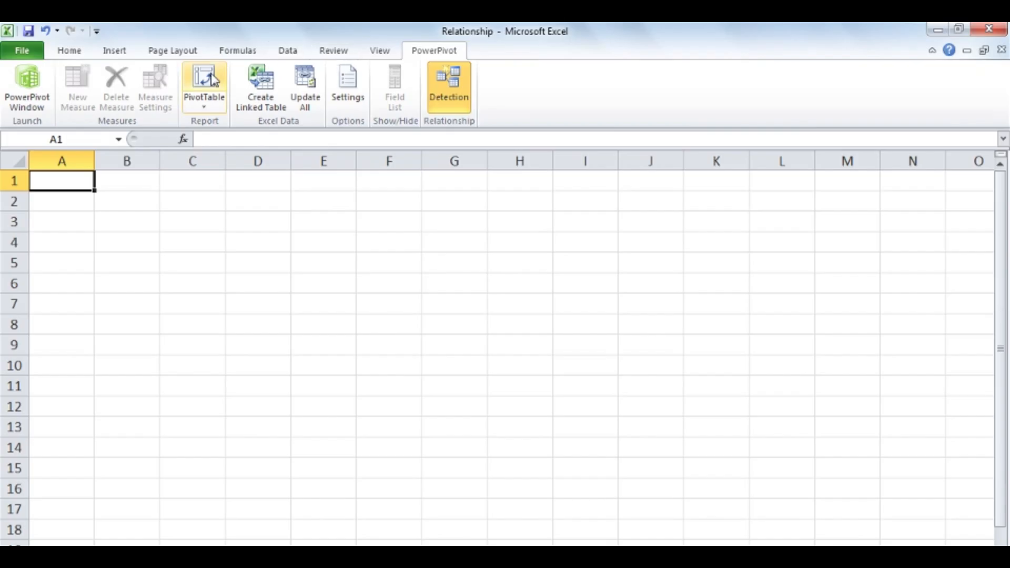
left_click(46, 87)
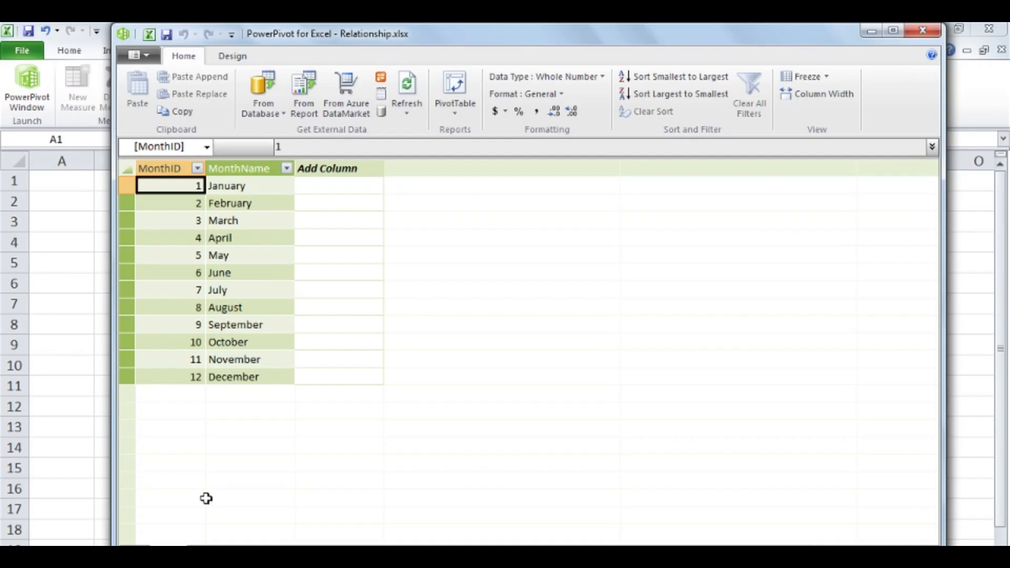
left_click(134, 552)
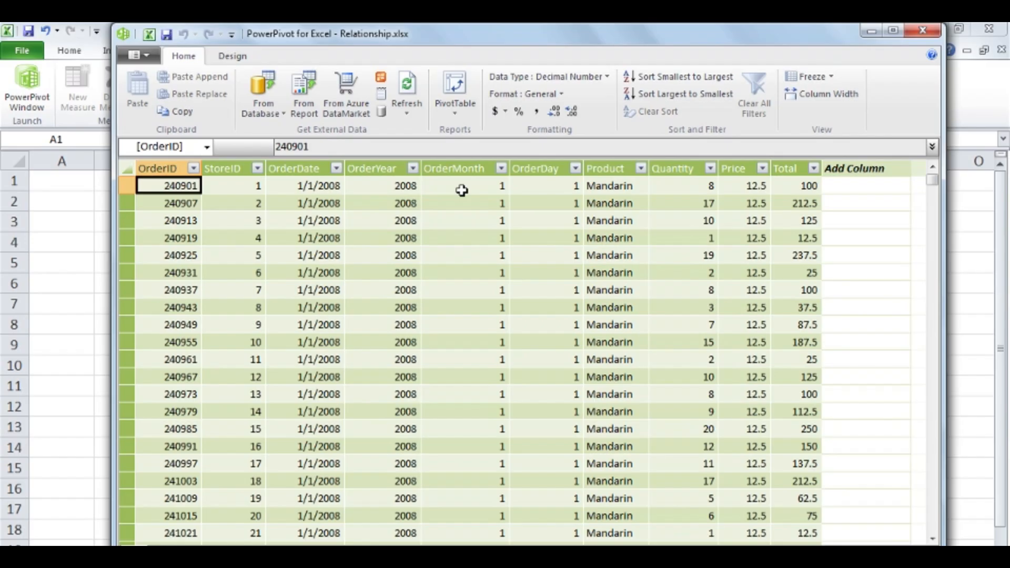
Create a relationship from the Data table's OrderMonth column to the MonthID column of the Months lookup table
left_click(235, 57)
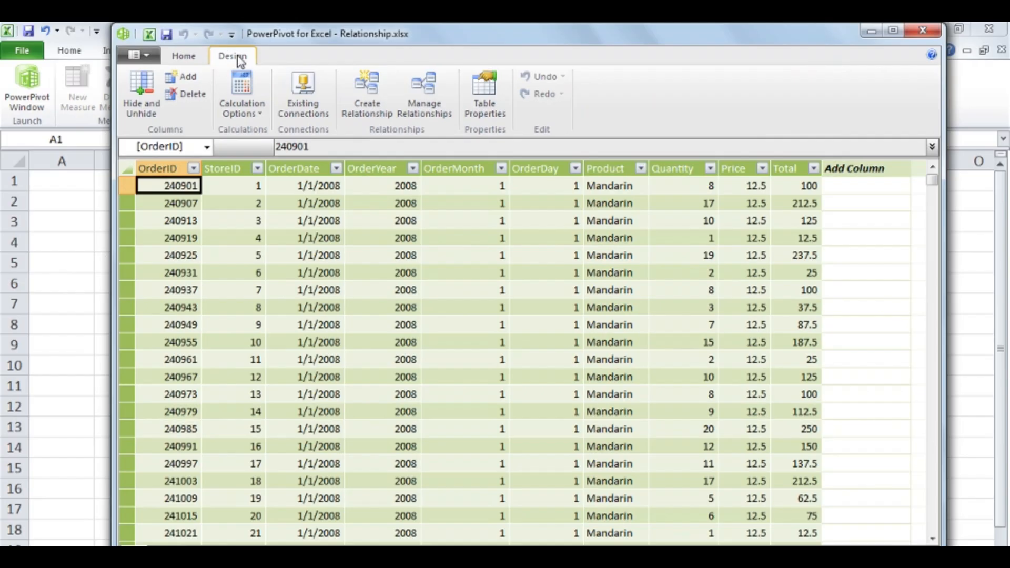
left_click(367, 90)
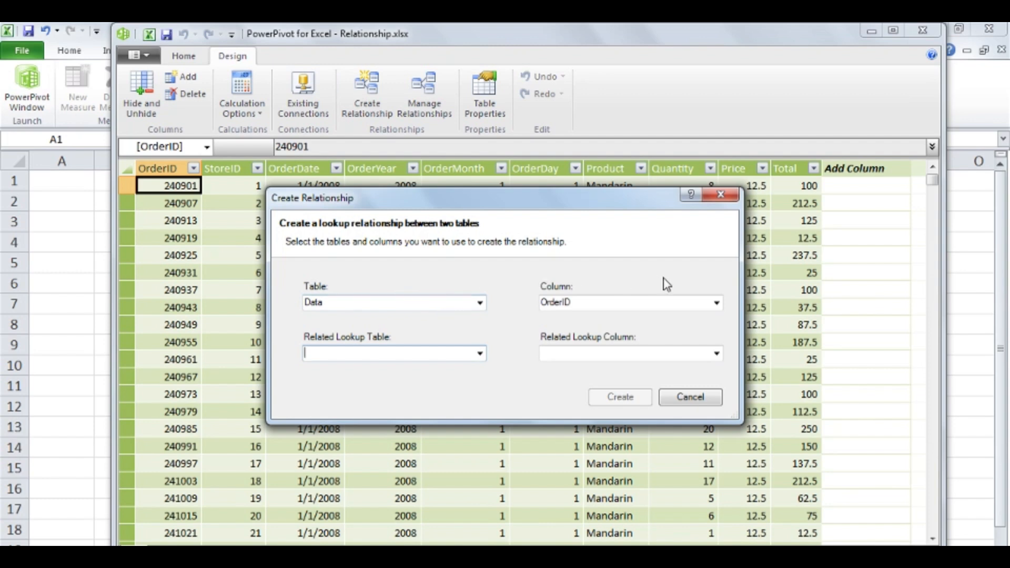
left_click(716, 303)
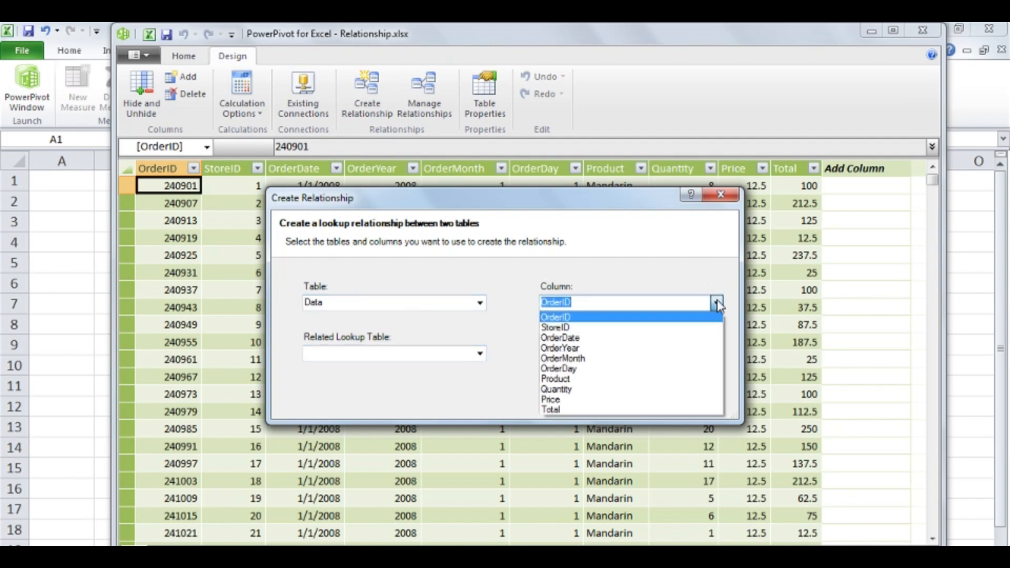
left_click(614, 357)
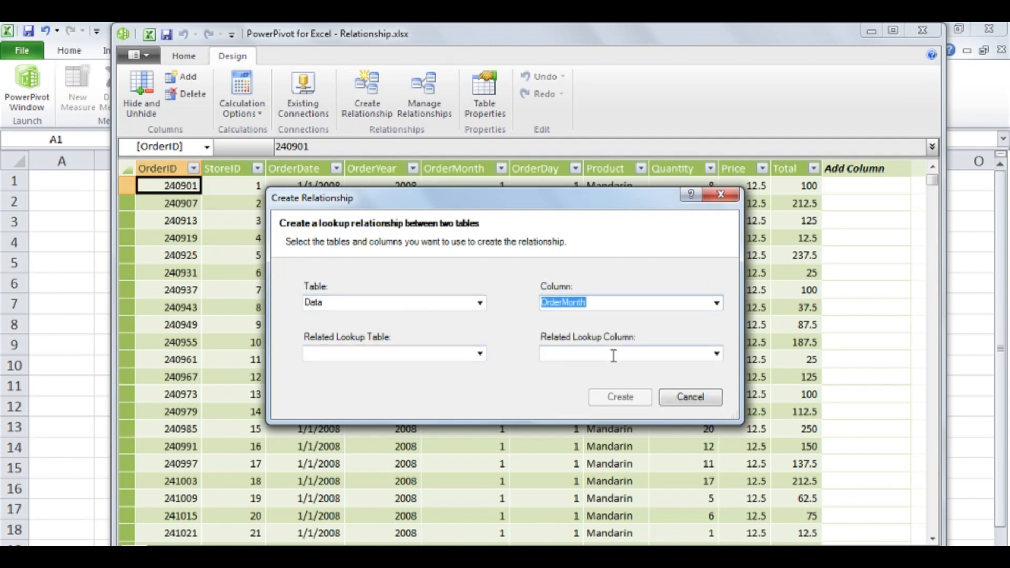
left_click(479, 354)
left_click(450, 366)
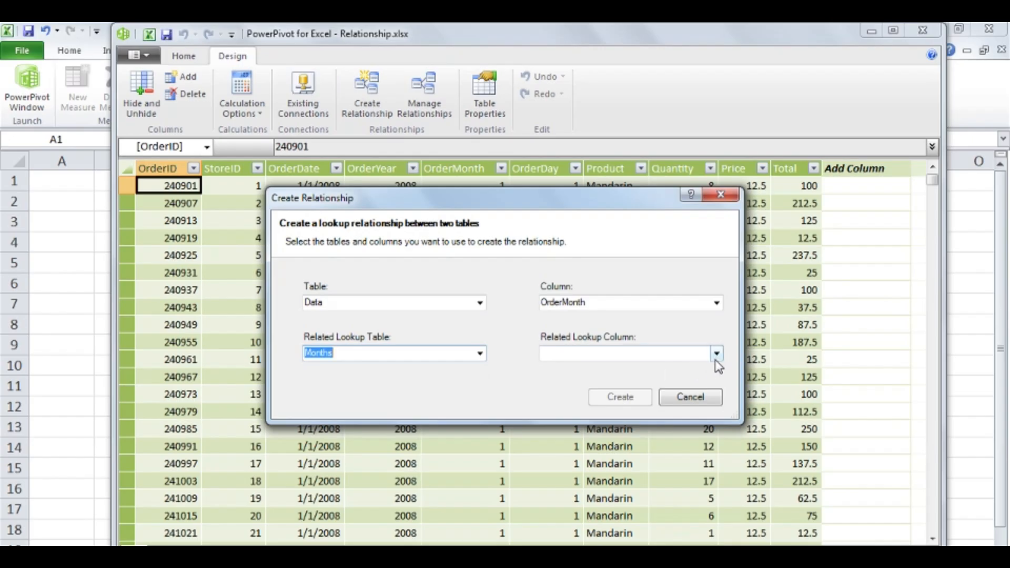
left_click(717, 354)
left_click(668, 362)
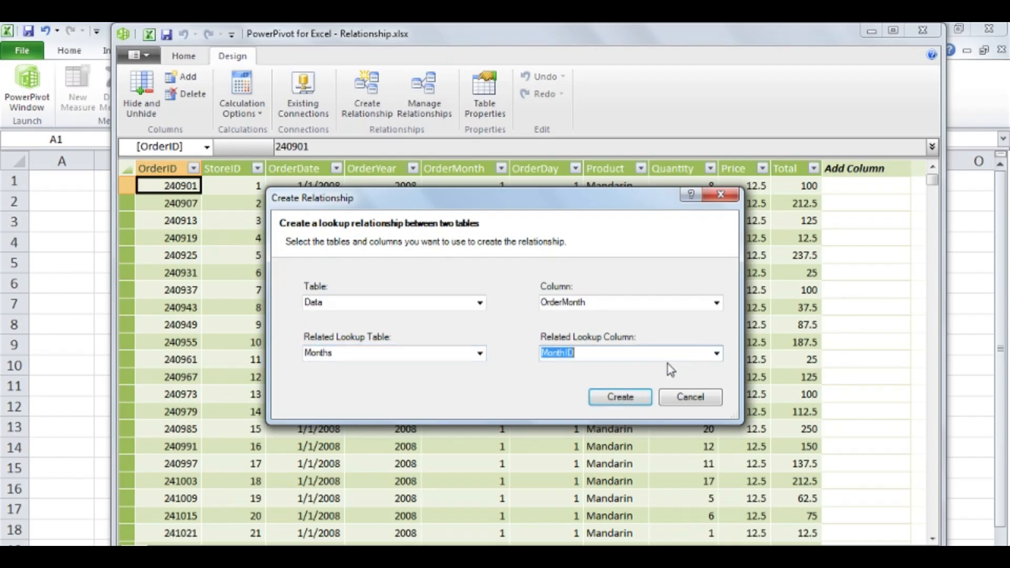
left_click_drag(587, 205, 587, 240)
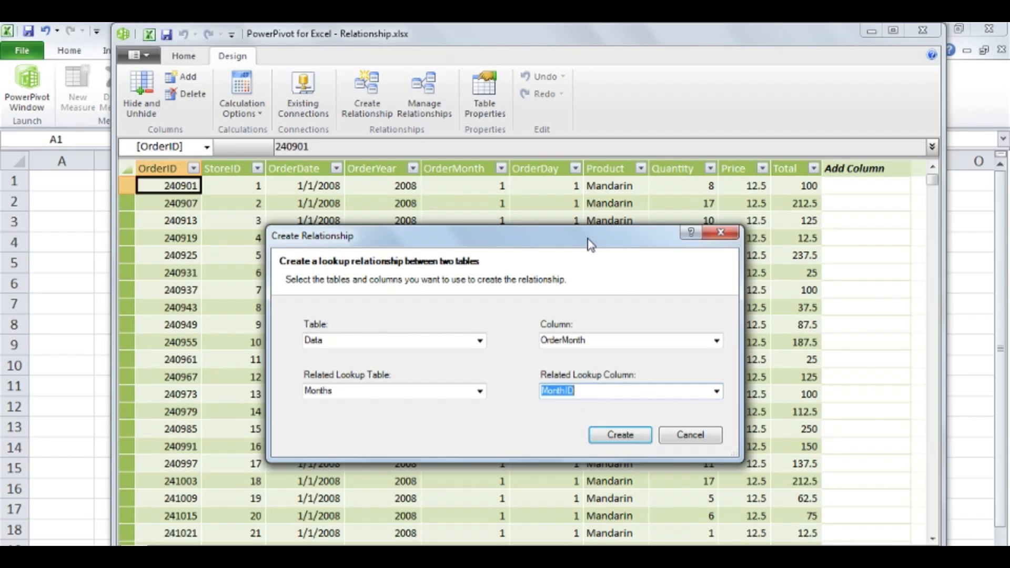
left_click(627, 435)
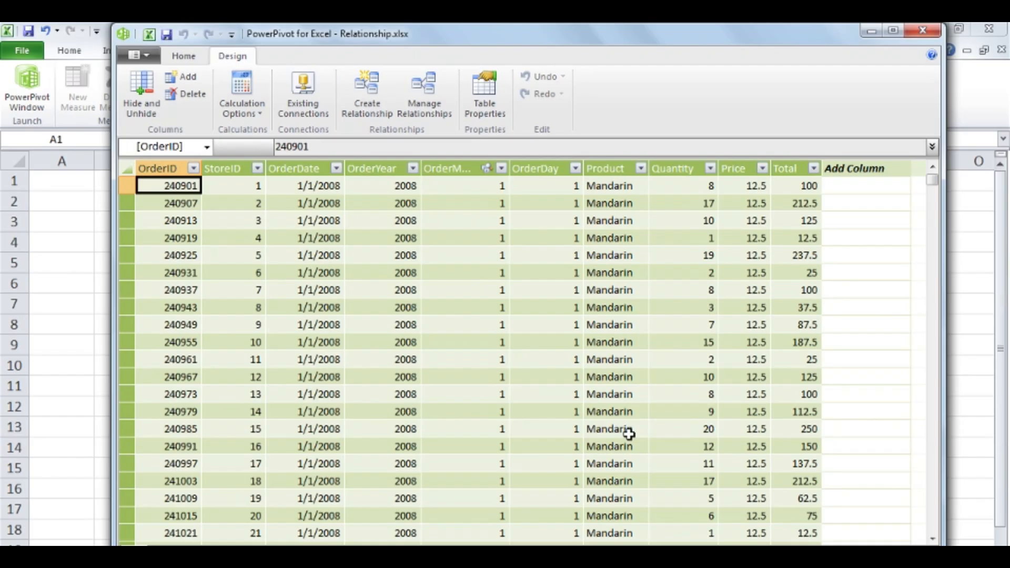
Create a PivotTable from the PowerPivot data on a new worksheet
left_click(182, 59)
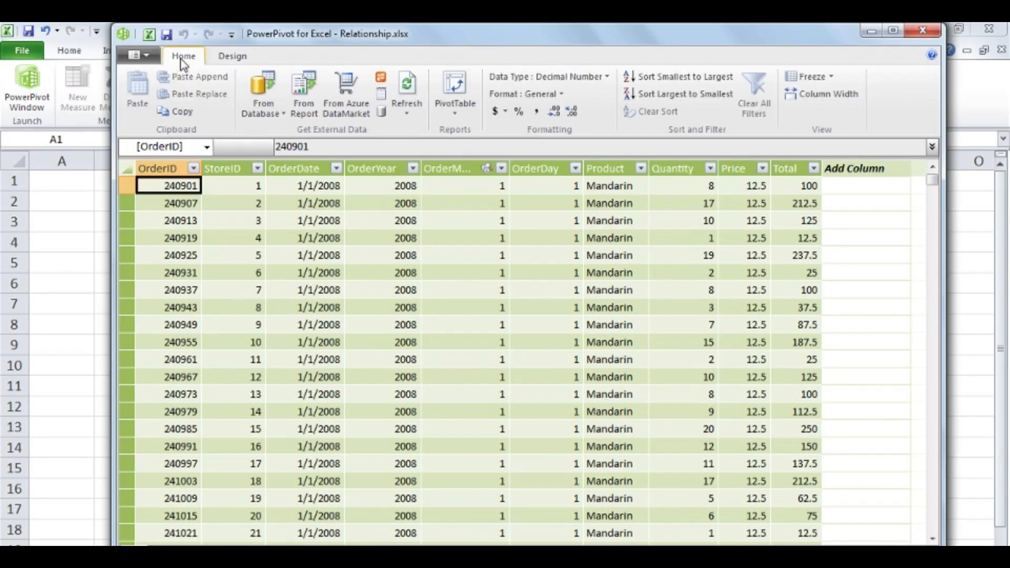
left_click(456, 89)
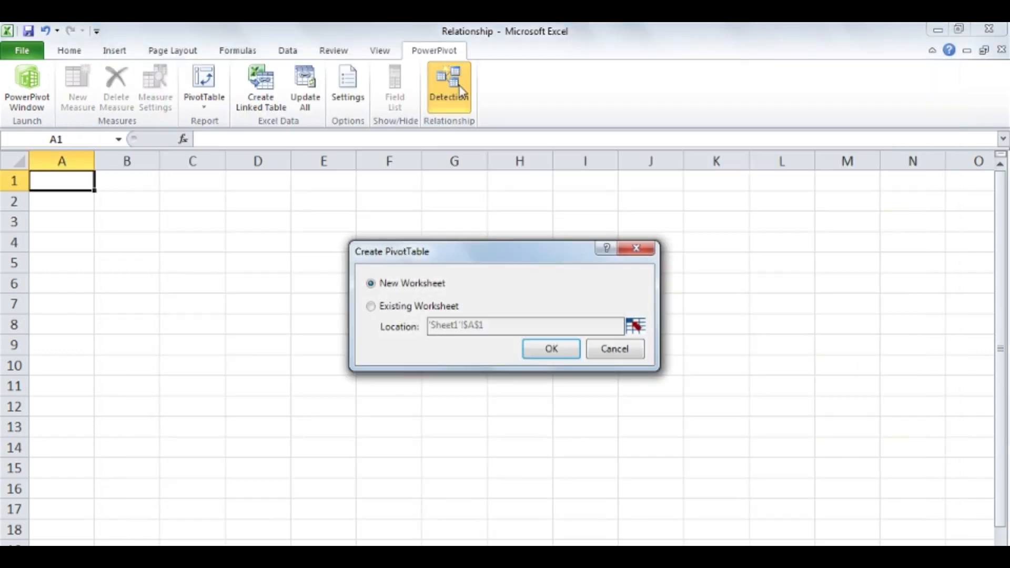
left_click(571, 349)
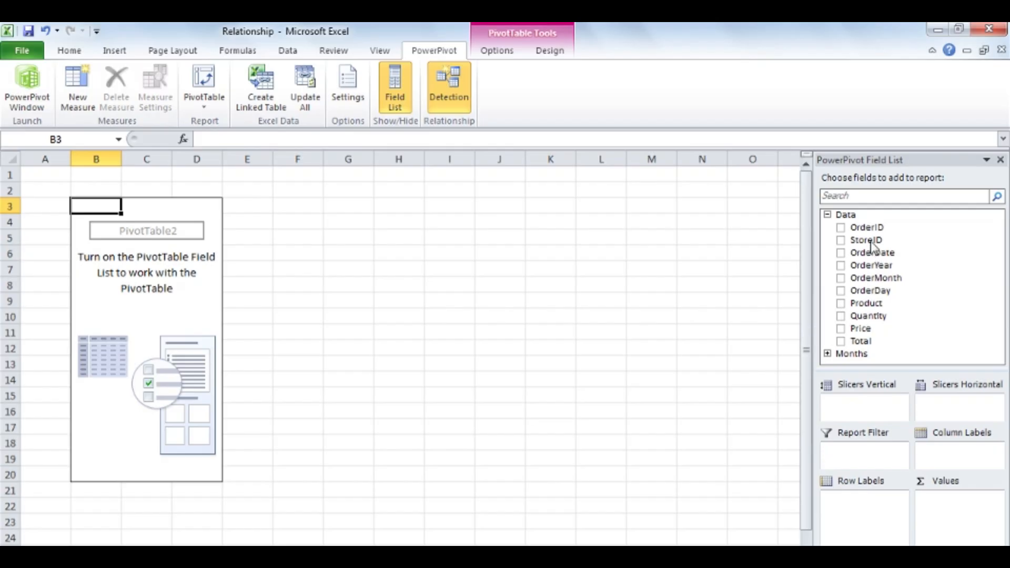
Add StoreID and OrderMonth as row labels and Total as the values of the PivotTable
left_click_drag(871, 246, 883, 498)
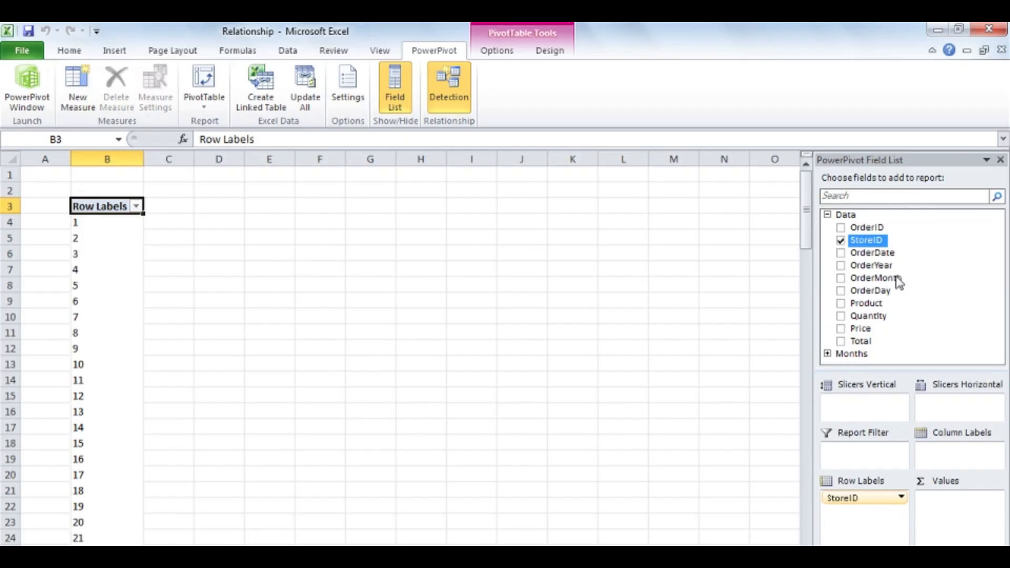
left_click_drag(900, 282, 895, 532)
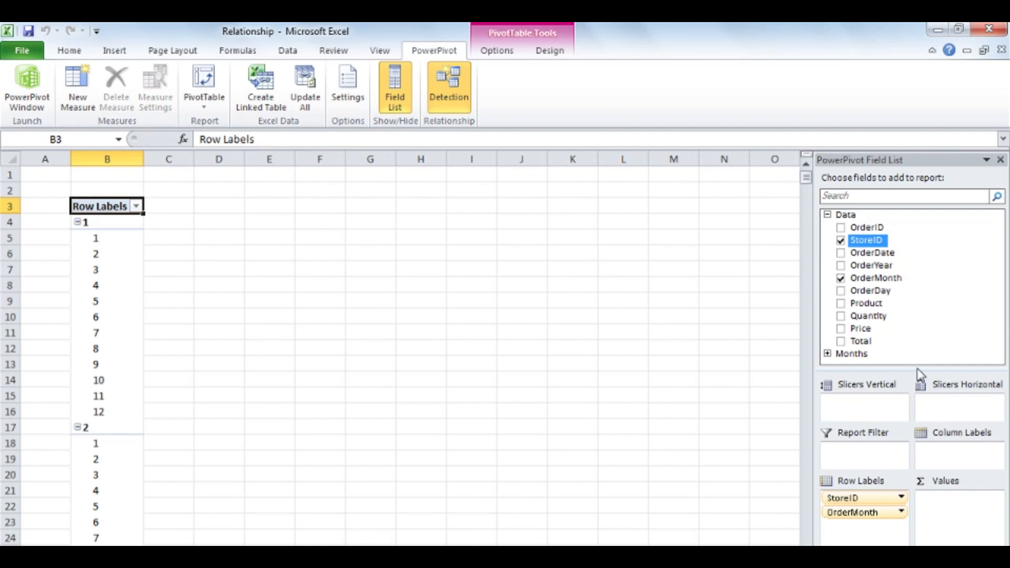
left_click_drag(874, 343, 956, 513)
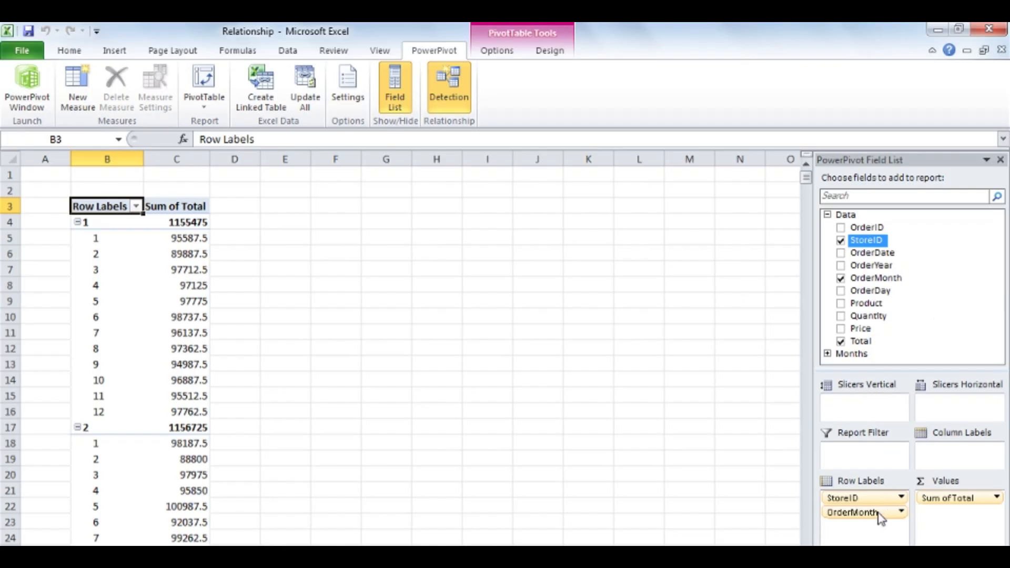
Replace OrderMonth in the row labels with MonthName from the Months table, placed below StoreID
left_click_drag(879, 513, 904, 325)
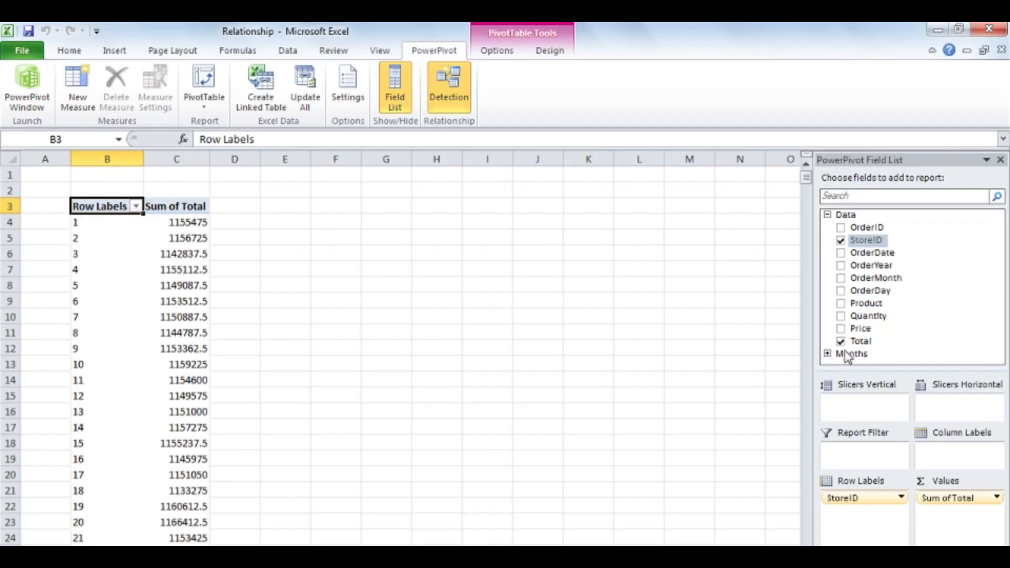
left_click(828, 354)
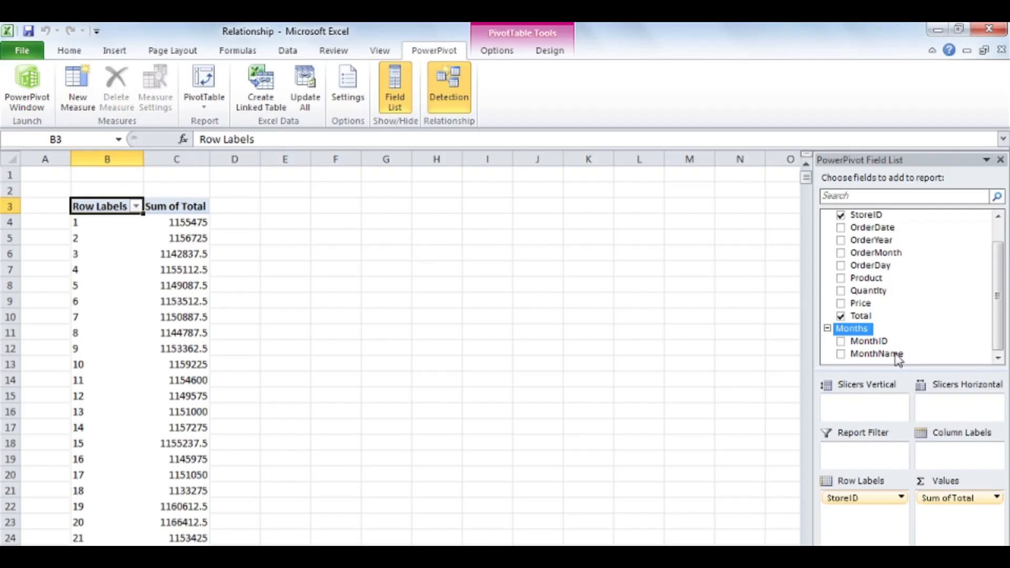
left_click_drag(898, 359, 889, 514)
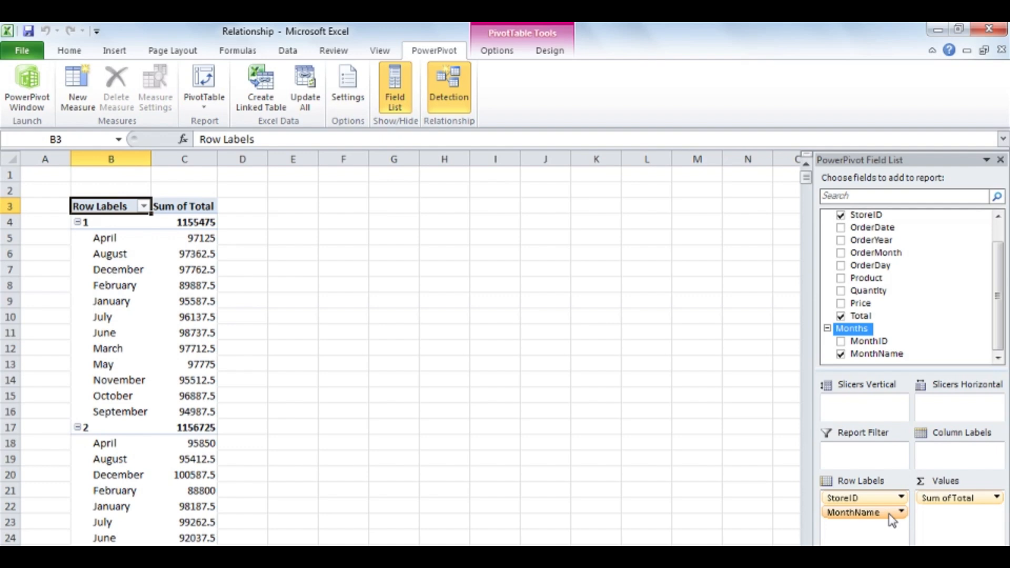
Sort the PivotTable's month name labels from A to Z
left_click(125, 239)
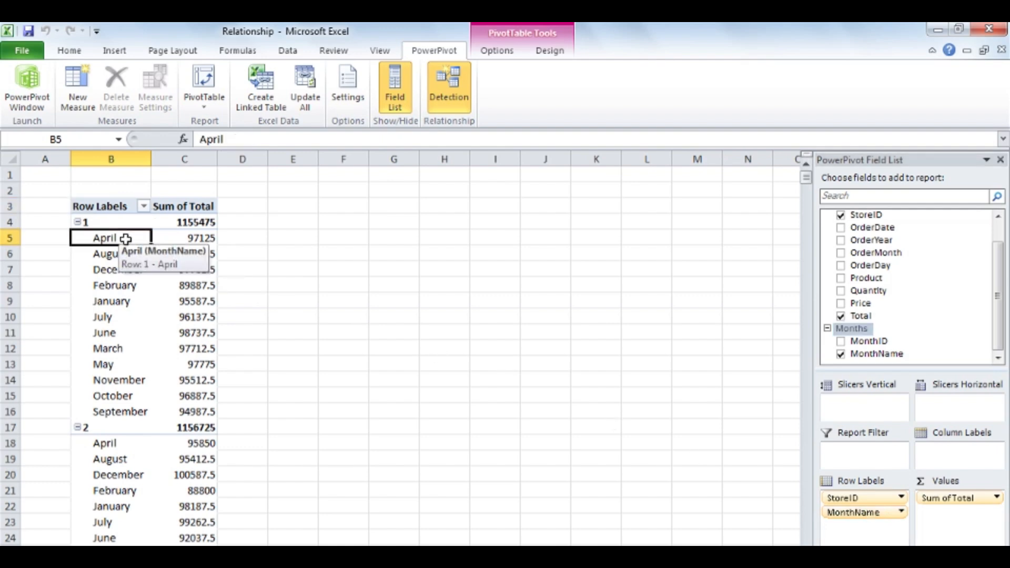
left_click(81, 49)
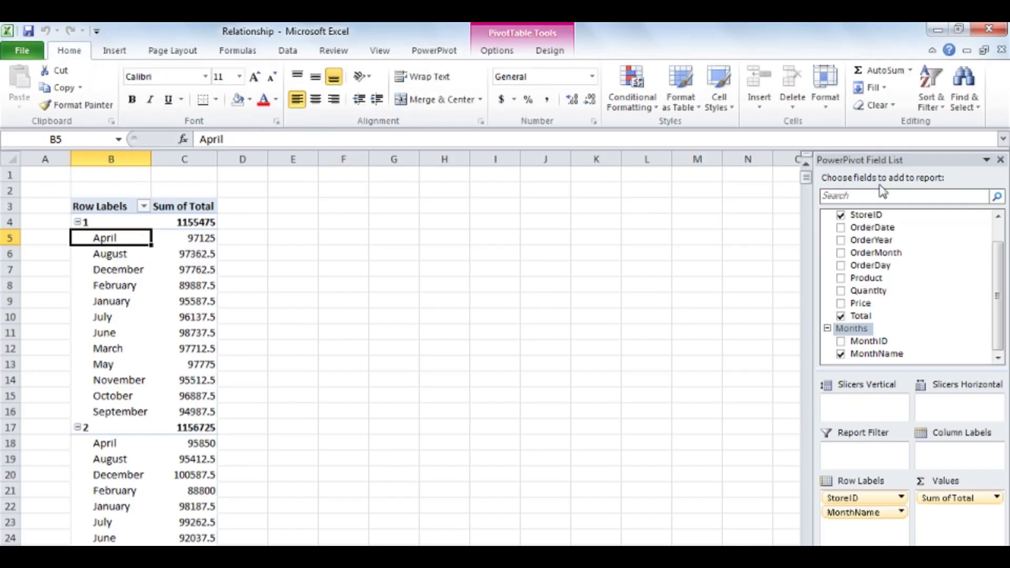
left_click(939, 100)
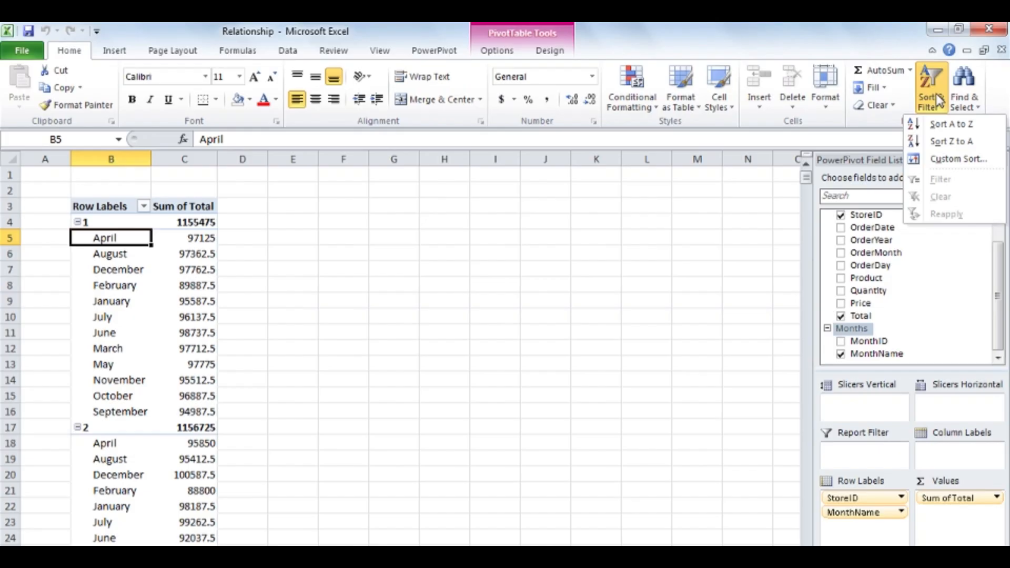
left_click(983, 124)
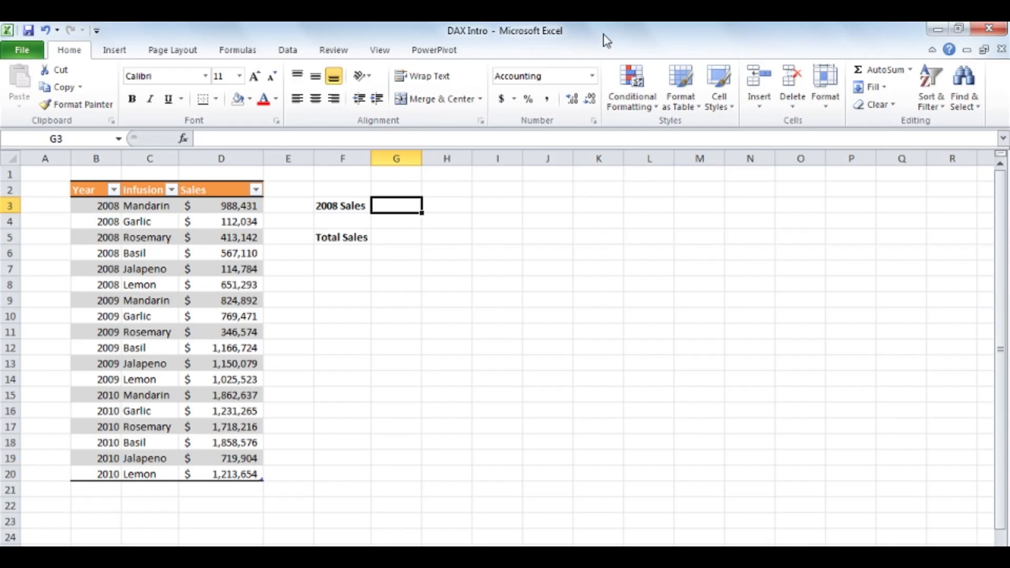
In the DAX Intro workbook, enter =sum(D3:D8) in cell G3 for the 2008 Sales
type("=sum")
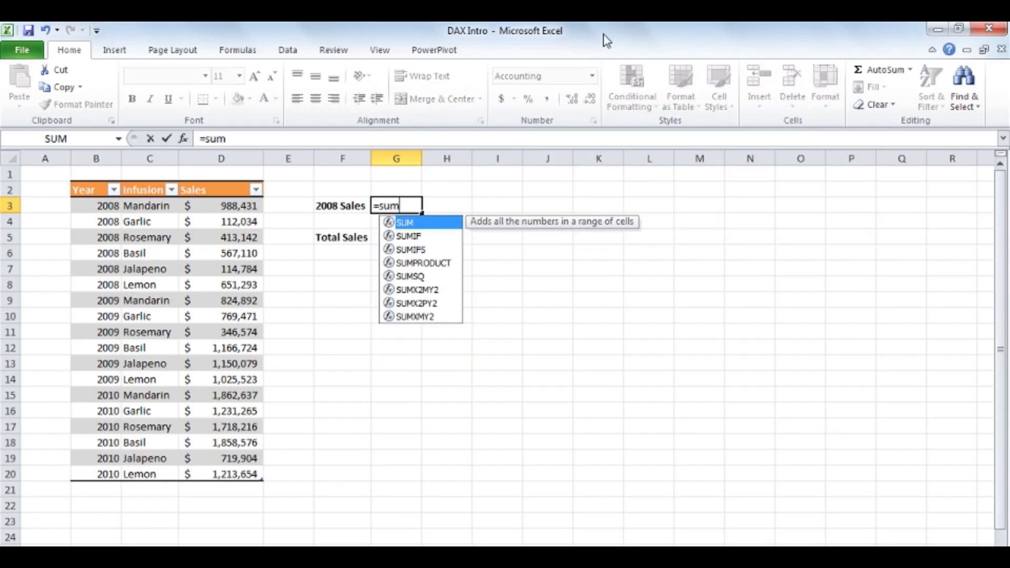
type("(")
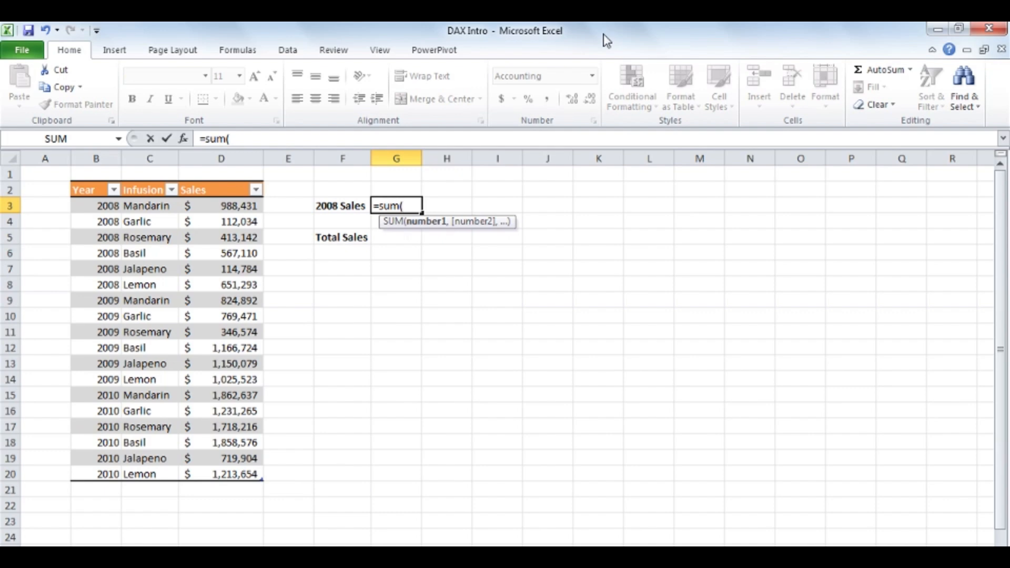
type("D")
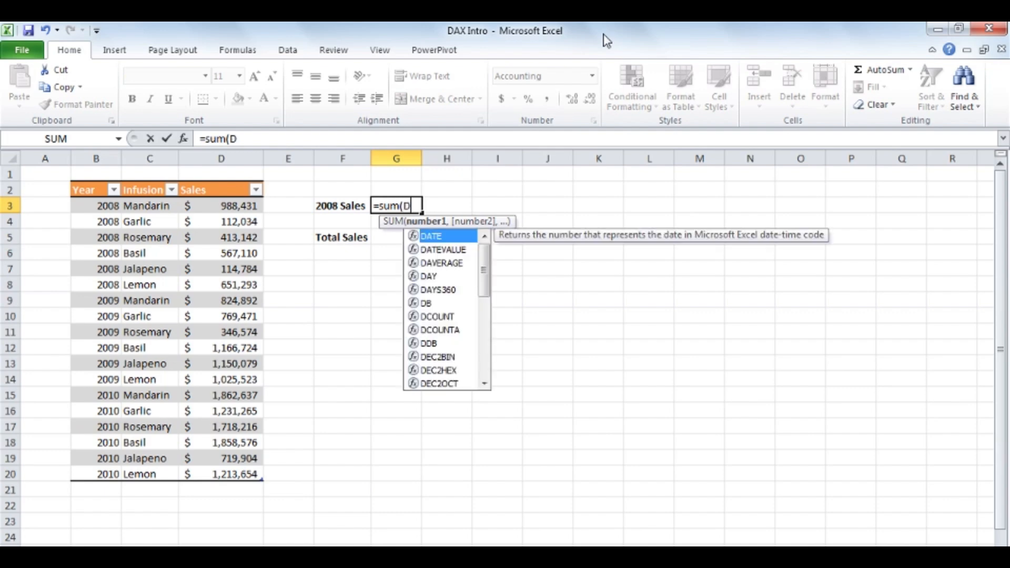
type("3:D8)")
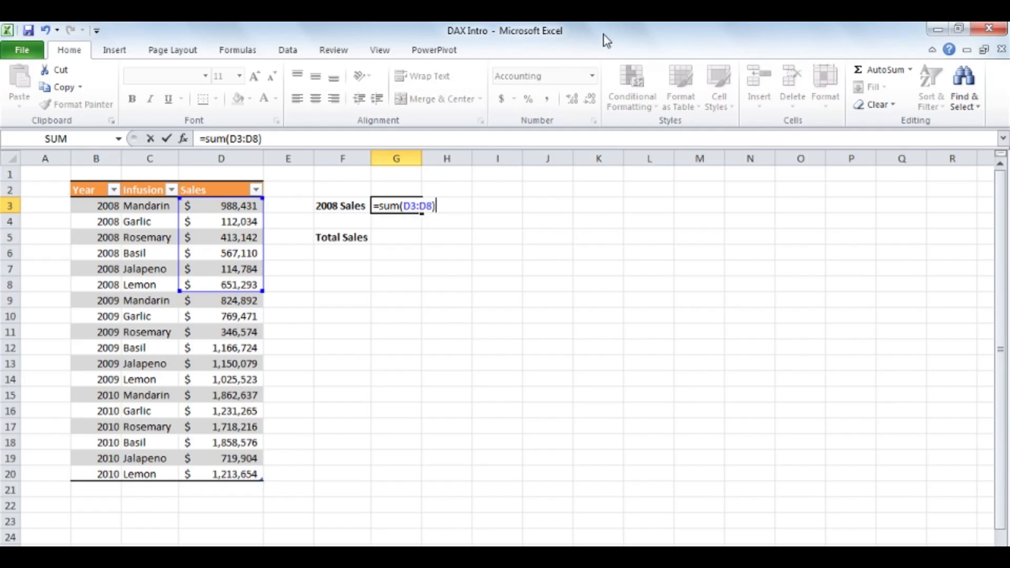
key("Return")
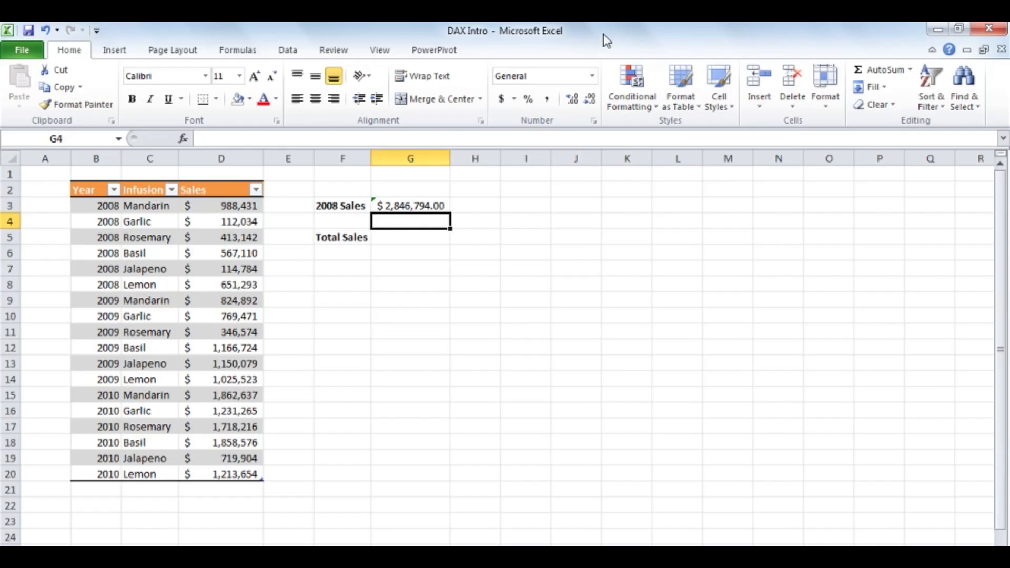
Enter =sum(Table1[Sales]) in cell G5 to calculate the Total Sales
key("Down")
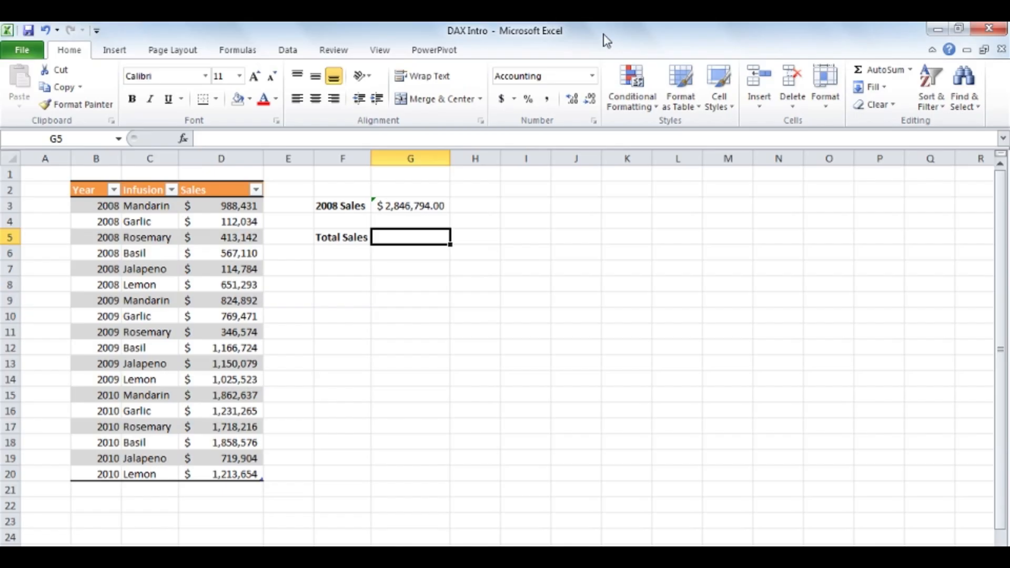
type("=s")
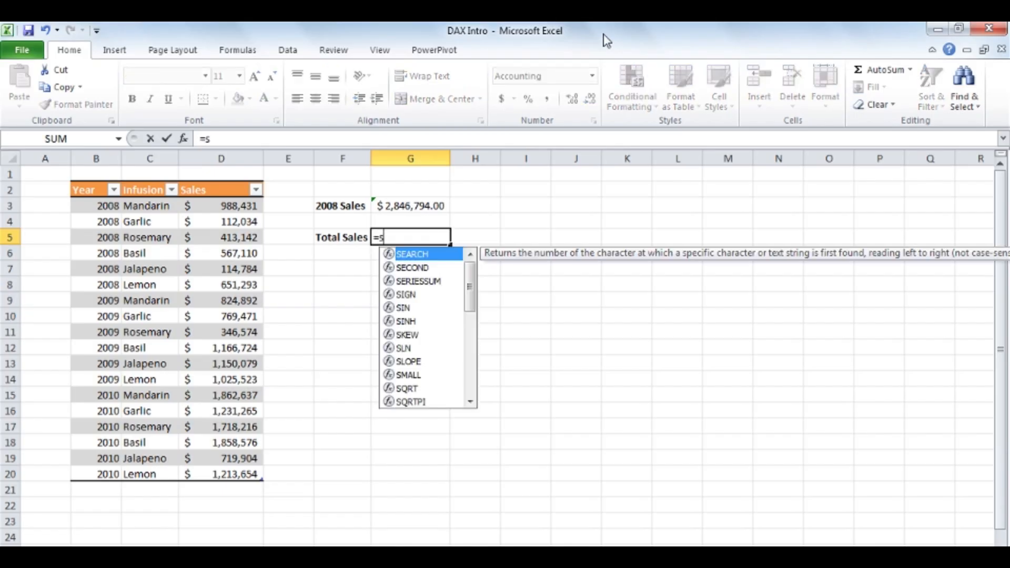
type("um(")
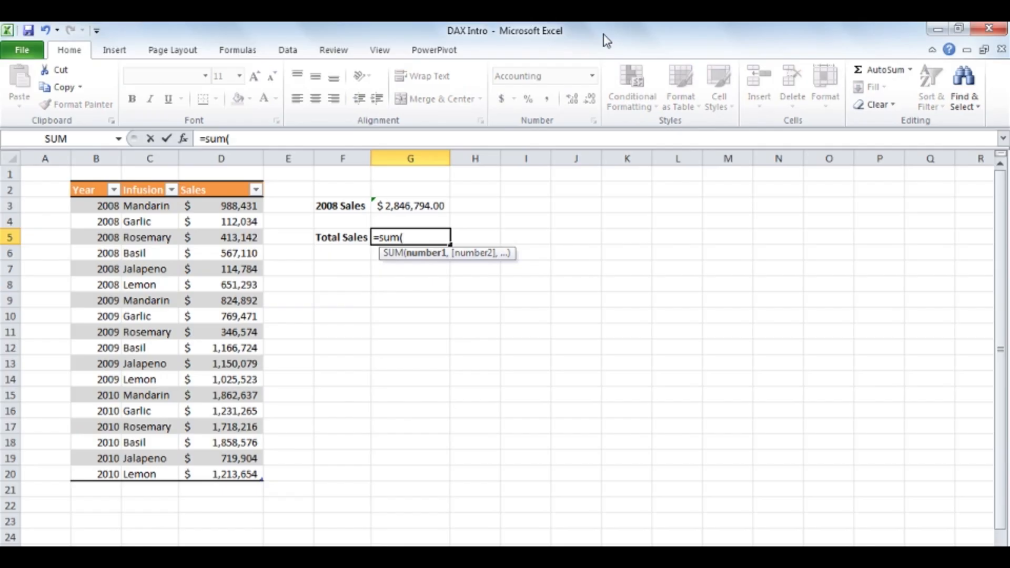
type("Tab")
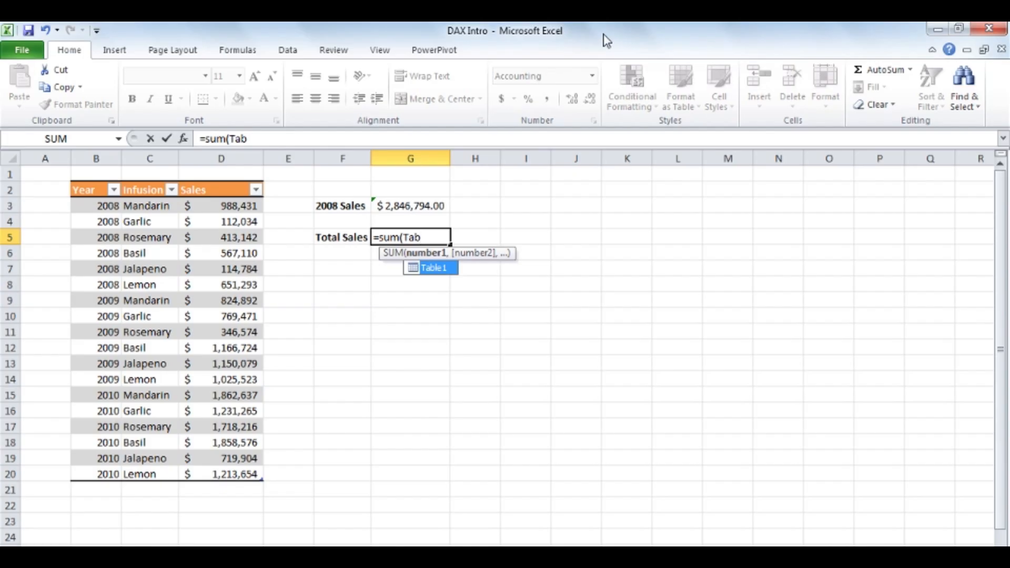
key("Tab")
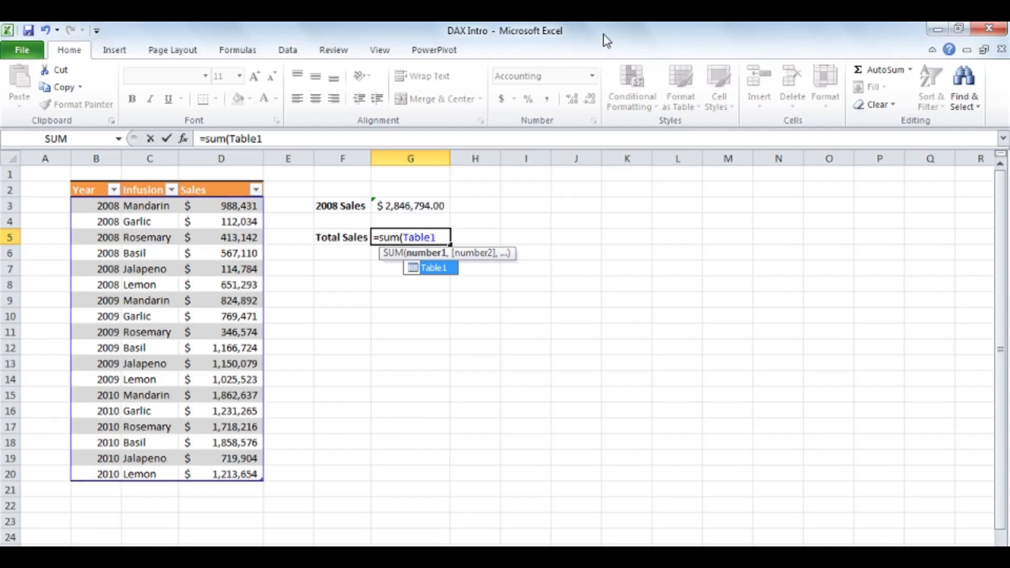
type("[")
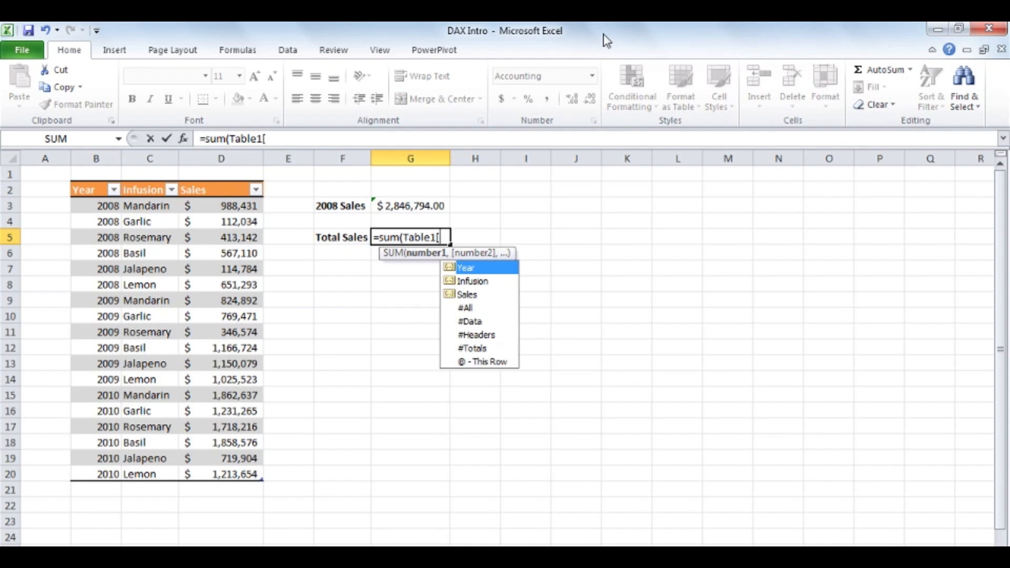
type("s")
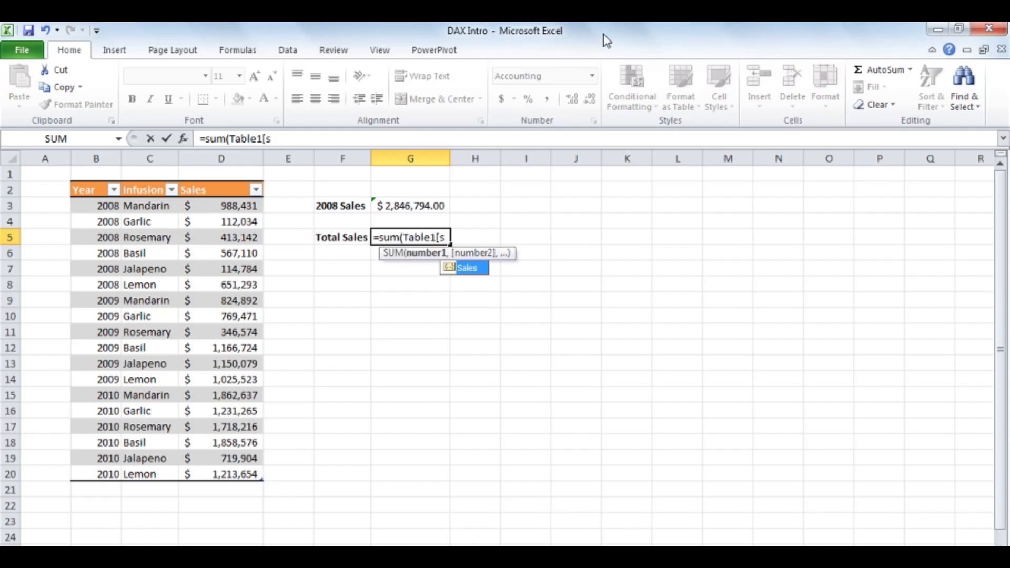
key("Tab")
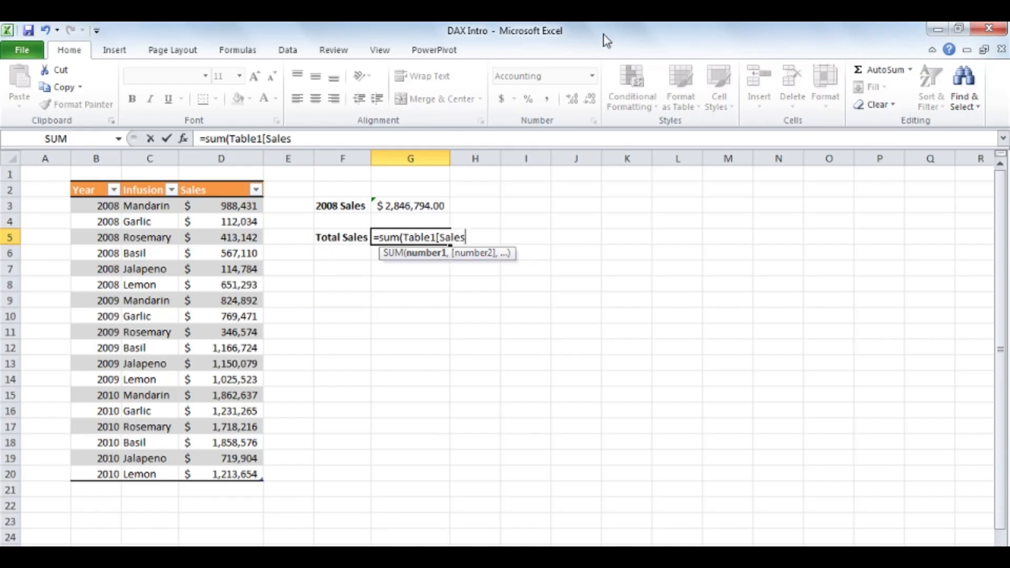
type("]")
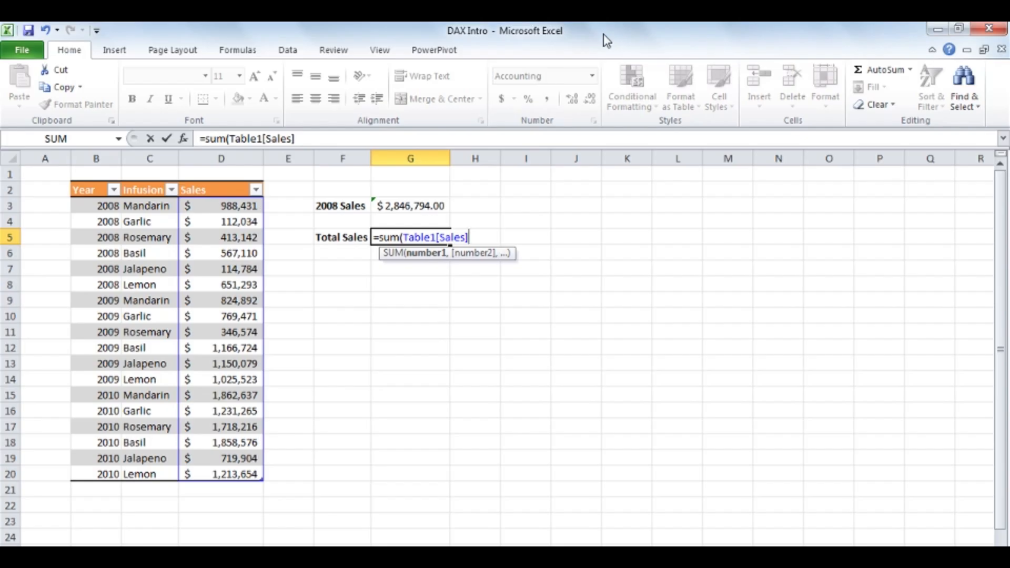
type(")")
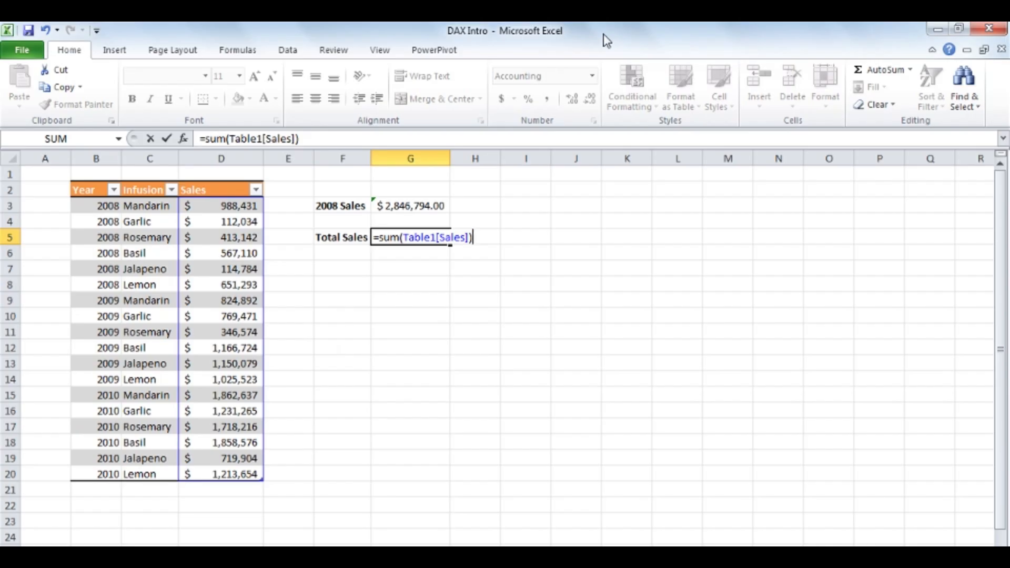
key("Return")
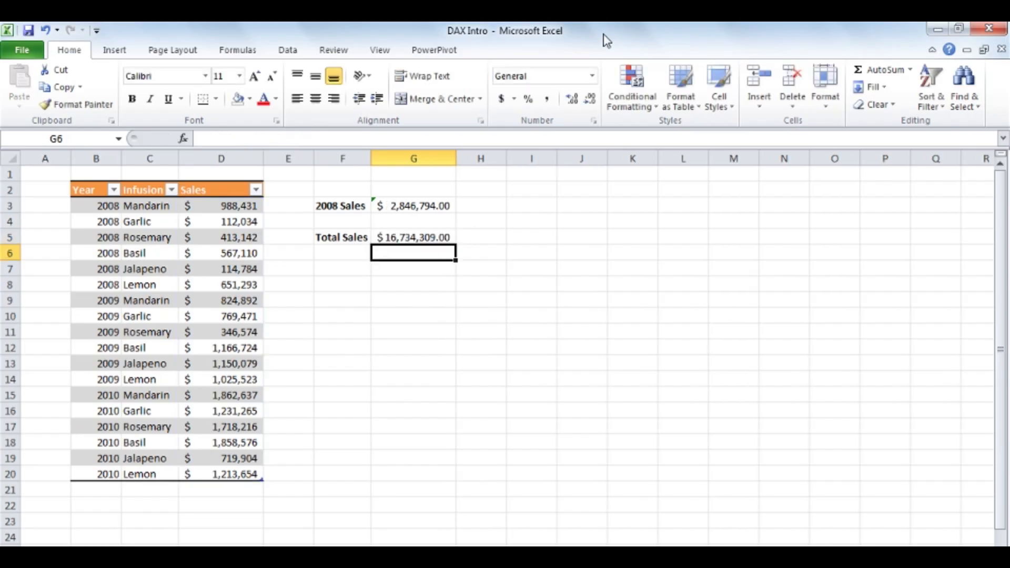
key("Up")
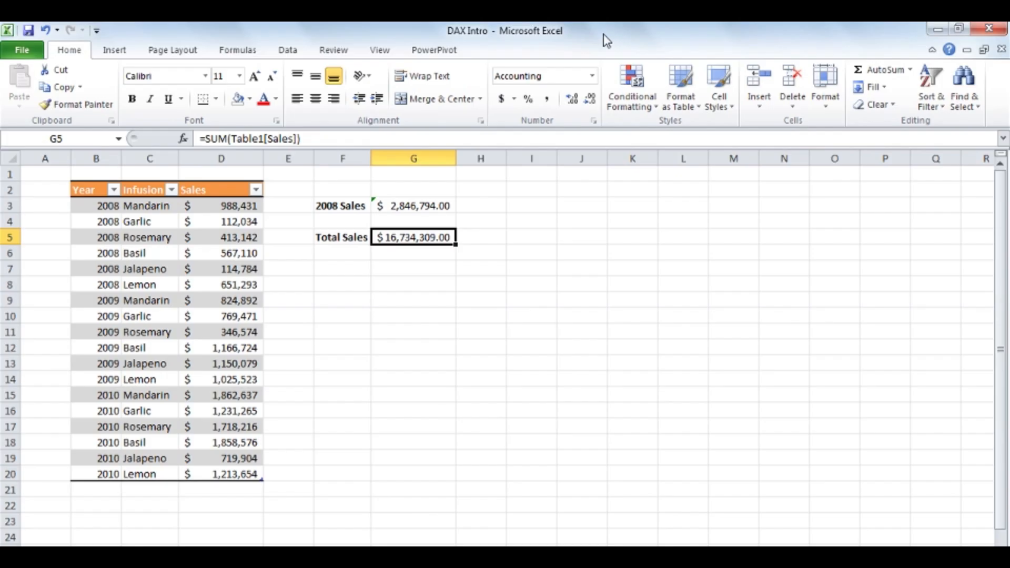
In the DAX Intro workbook's PowerPivot window, add a calculated column with the formula =[Quantity]*[Price]
left_click(445, 52)
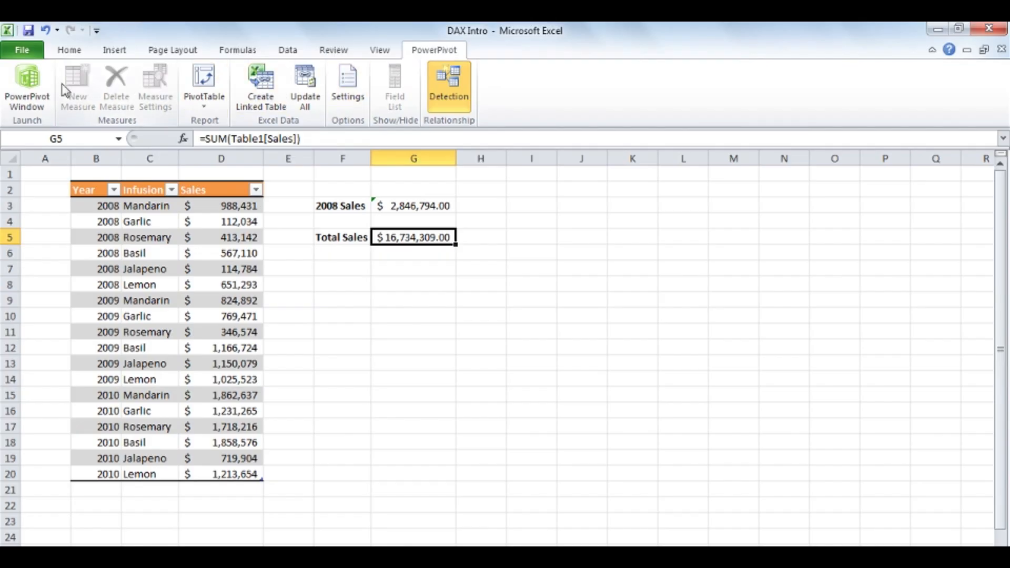
left_click(27, 87)
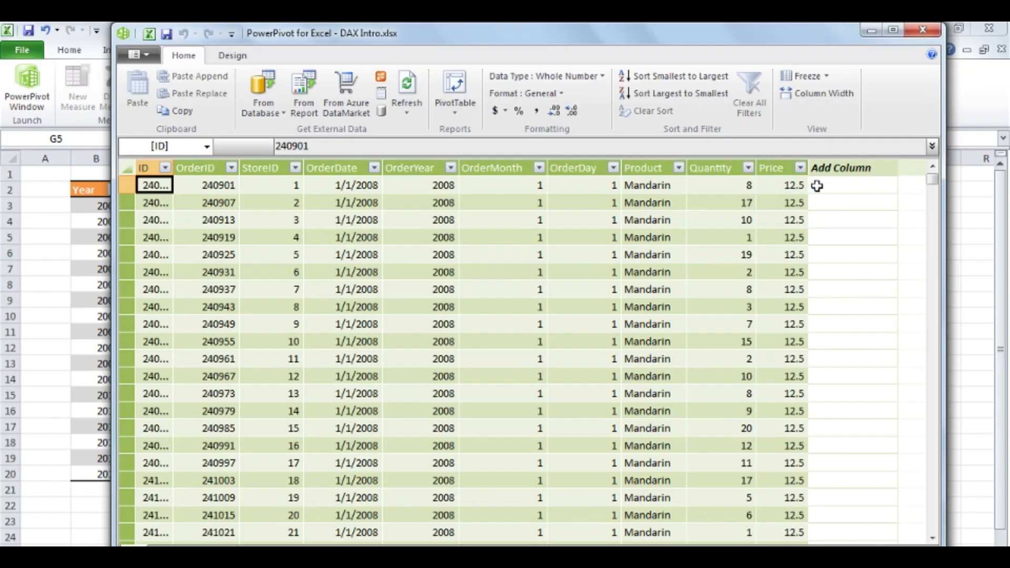
left_click(834, 186)
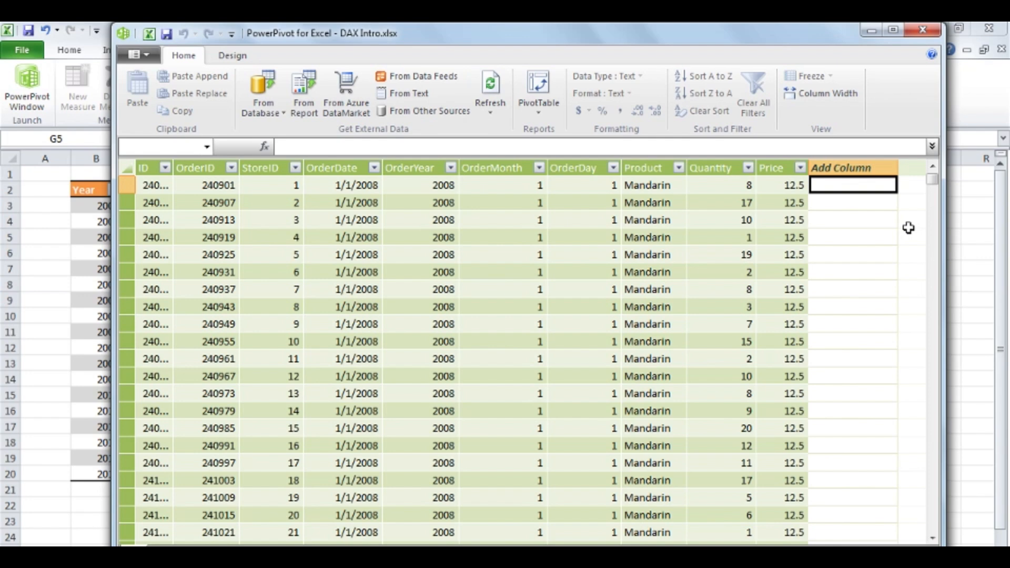
type("=")
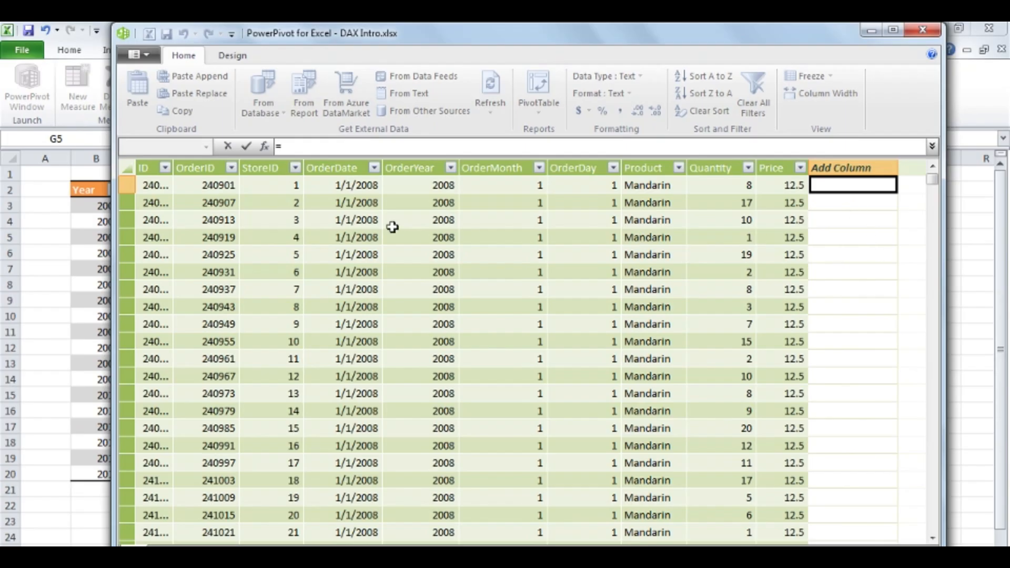
type("[")
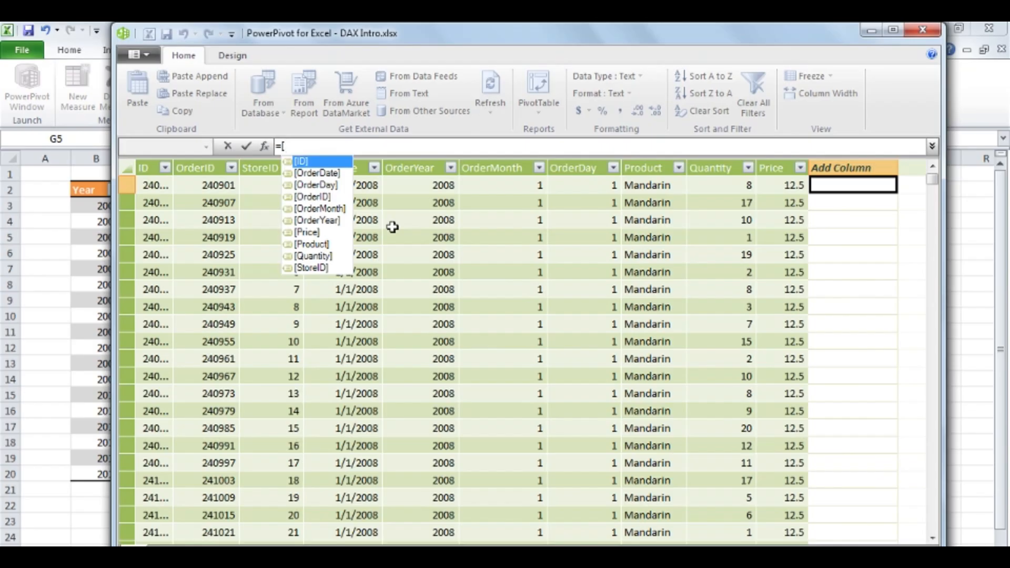
key("Down")
key("Down")
key("Down")
key("Down")
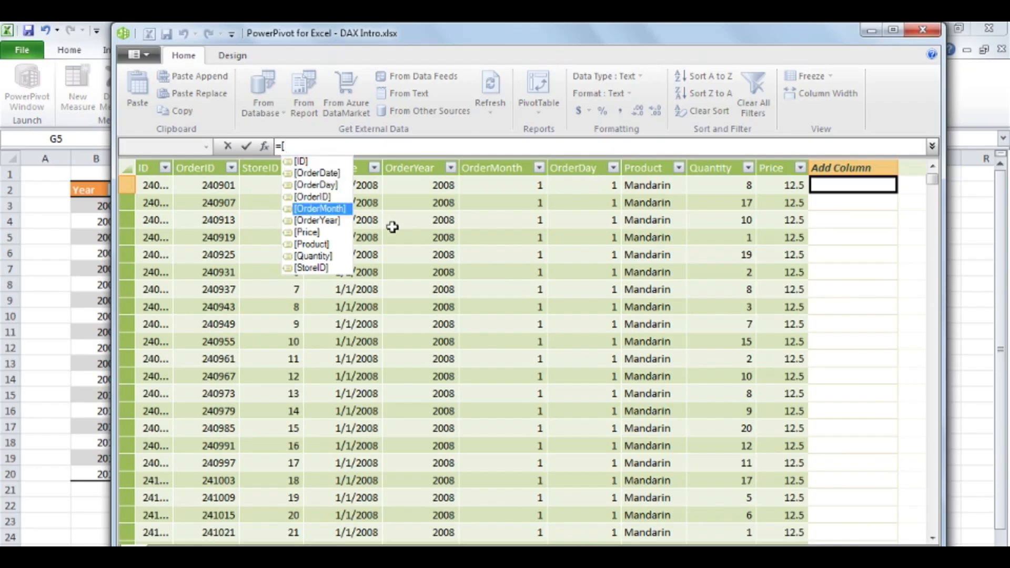
key("Down")
key("Down")
key("Down")
key("Down")
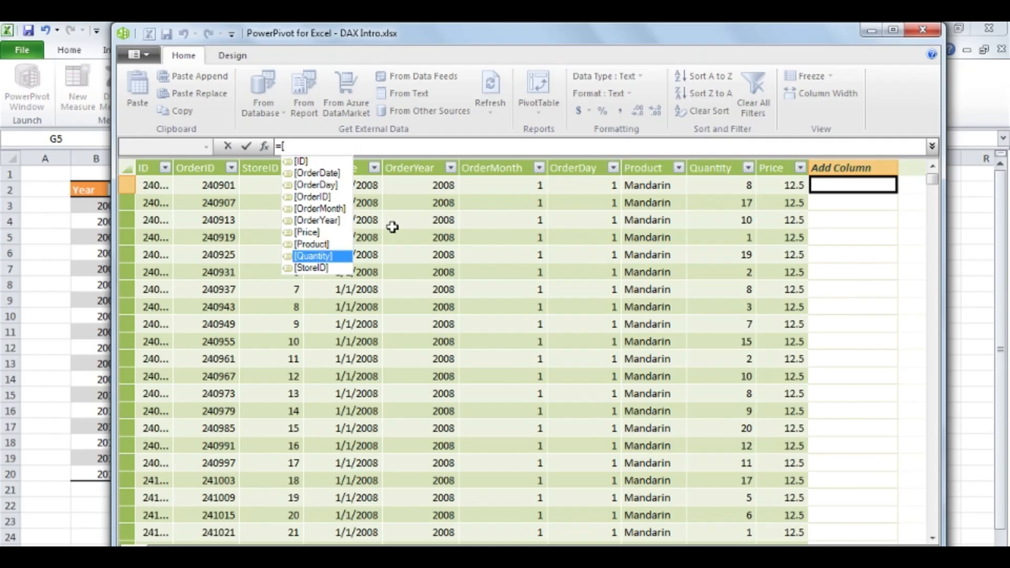
key("Tab")
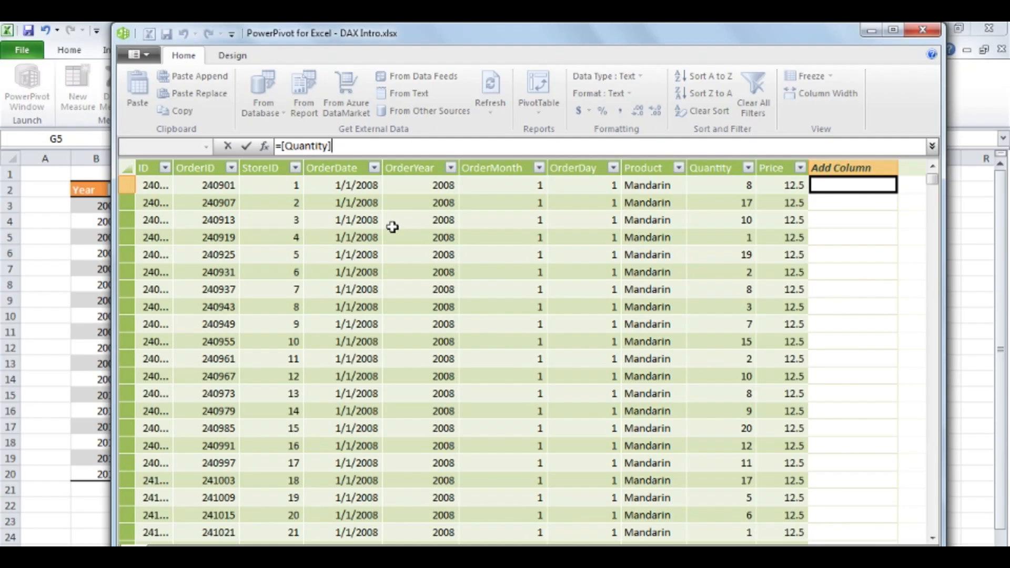
type("*[")
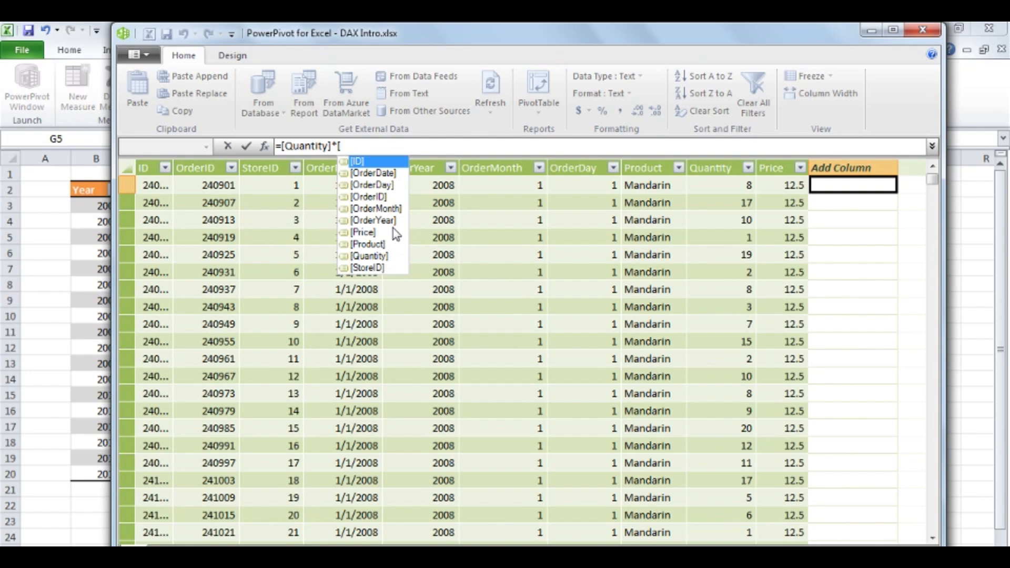
type("p")
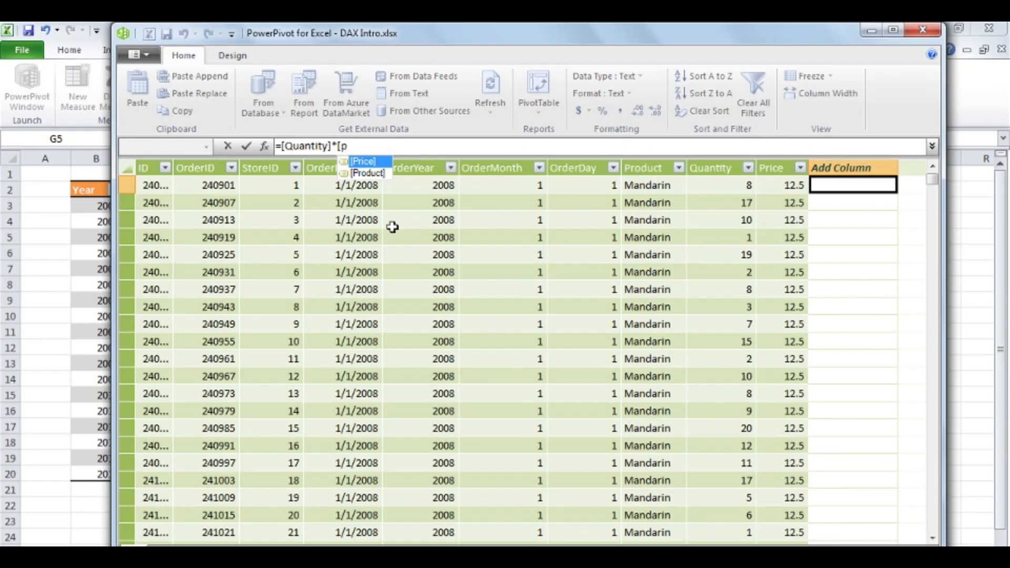
key("Tab")
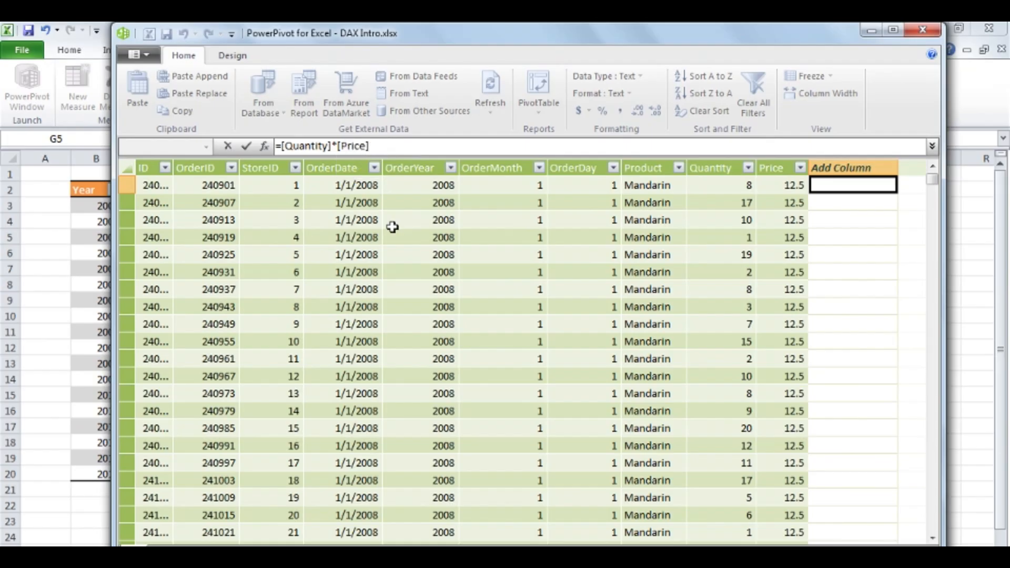
key("Return")
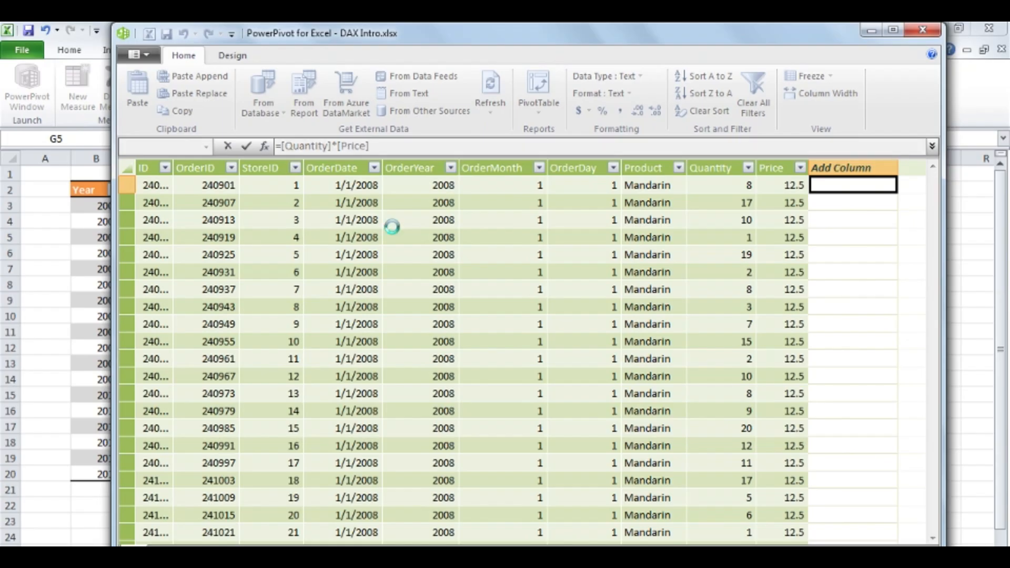
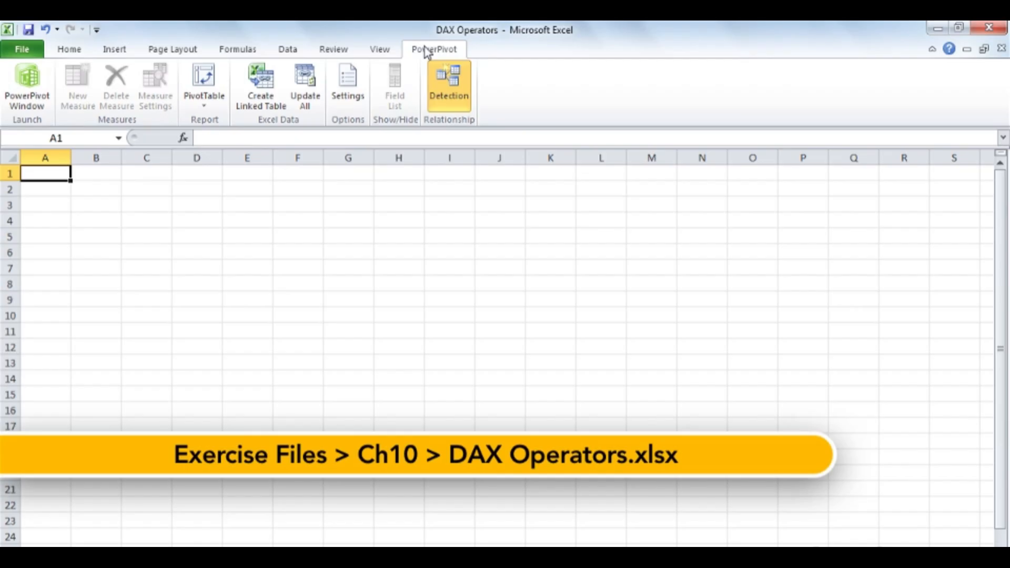
Open the PowerPivot window of the DAX Operators workbook and add a calculated column with the formula =[Quantity]*[Price]
left_click(19, 80)
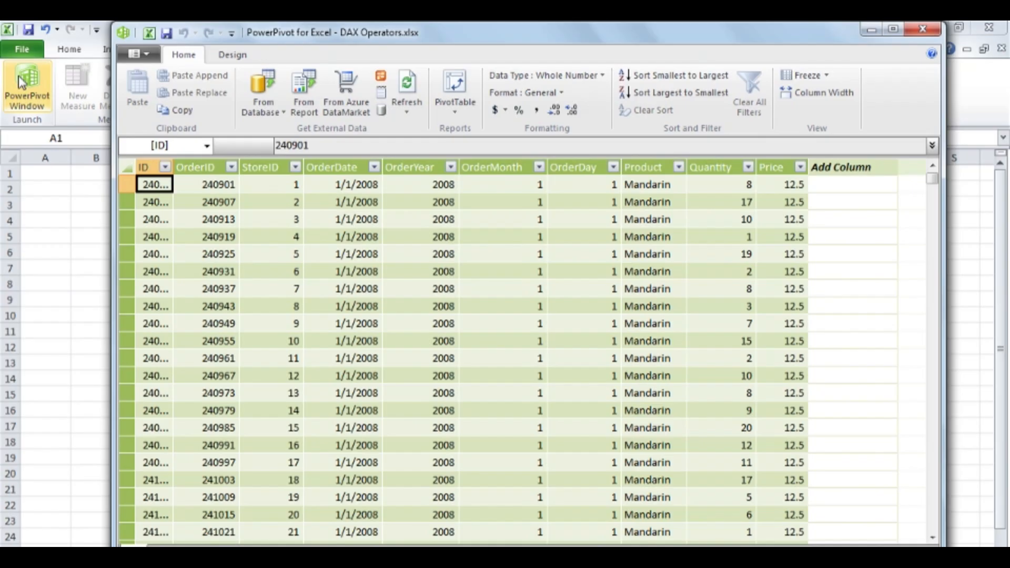
left_click(847, 185)
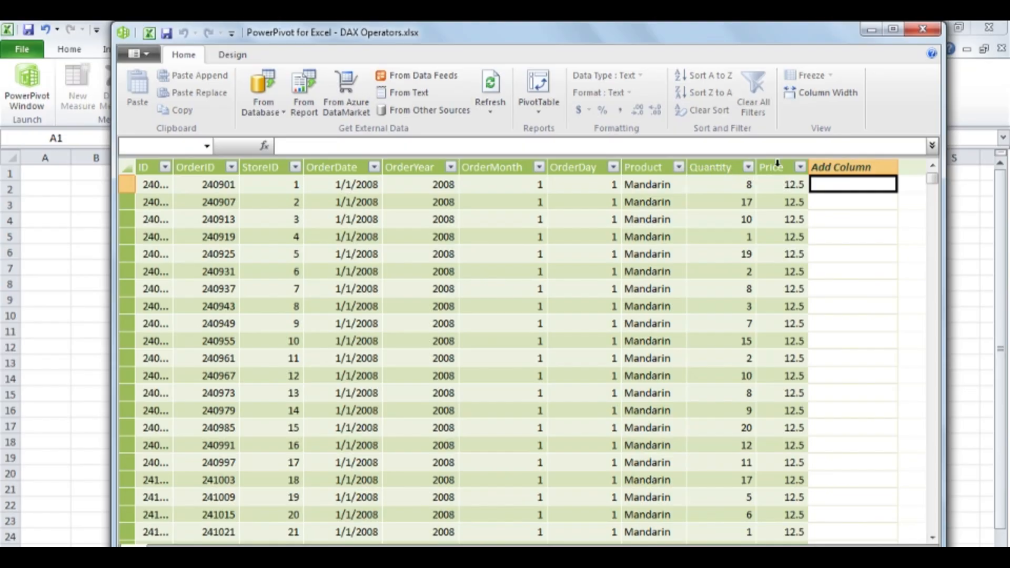
type("=")
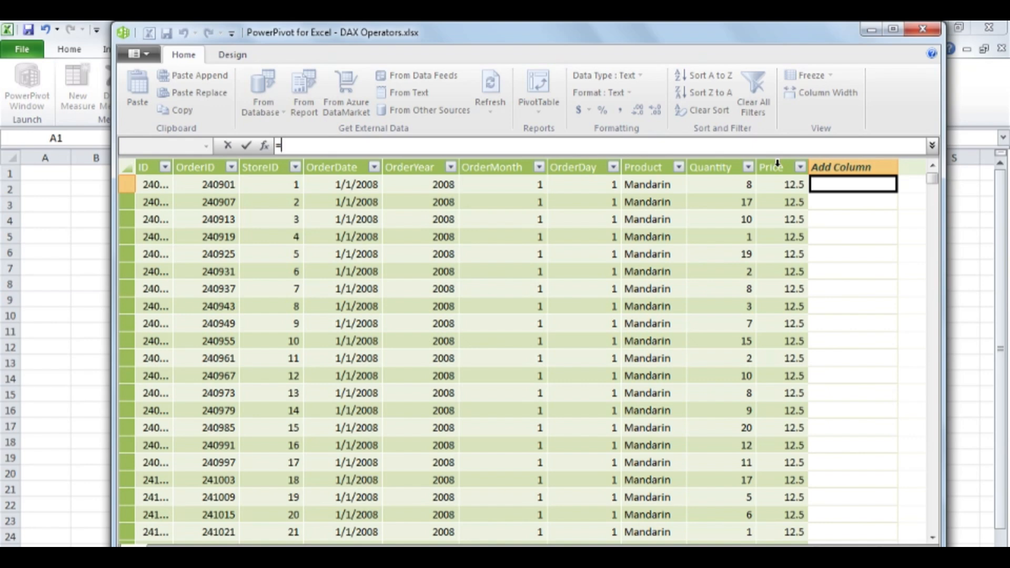
type("[")
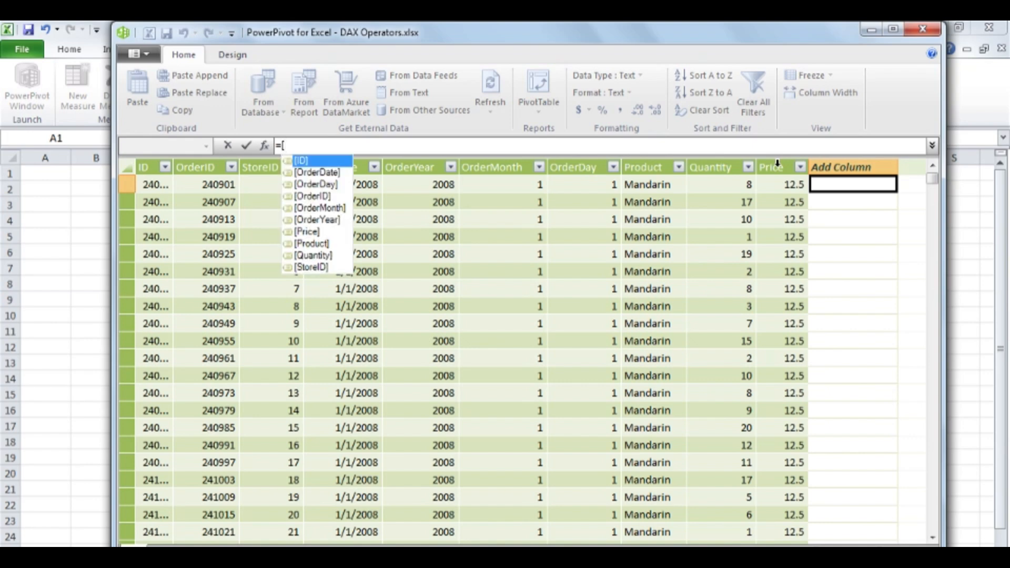
type("q")
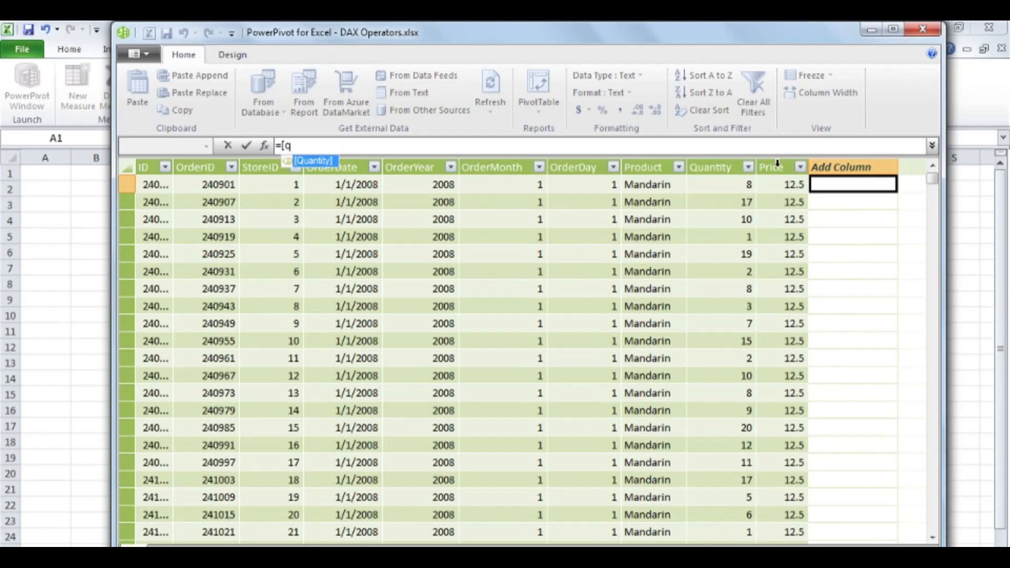
key("Tab")
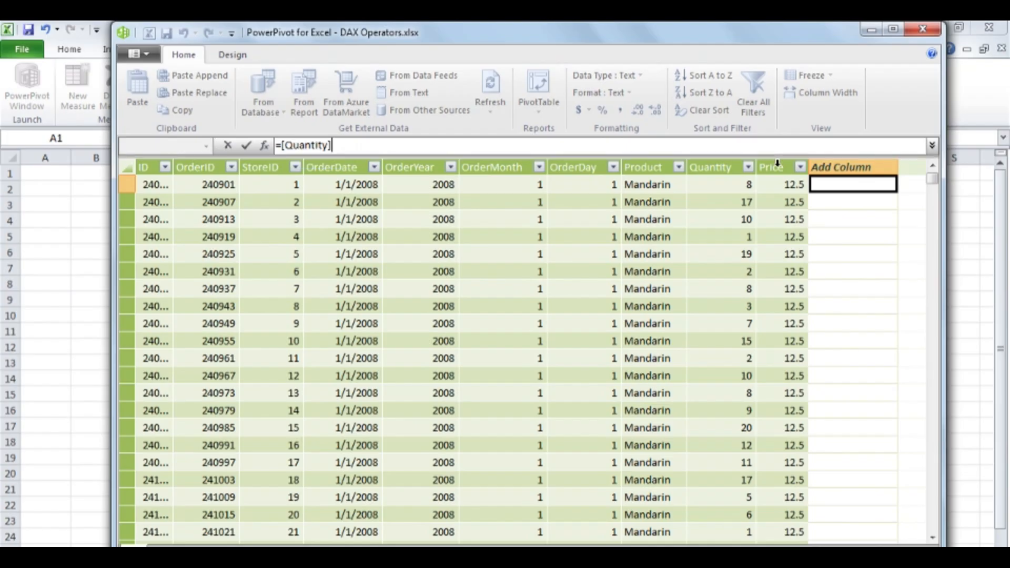
type("*[")
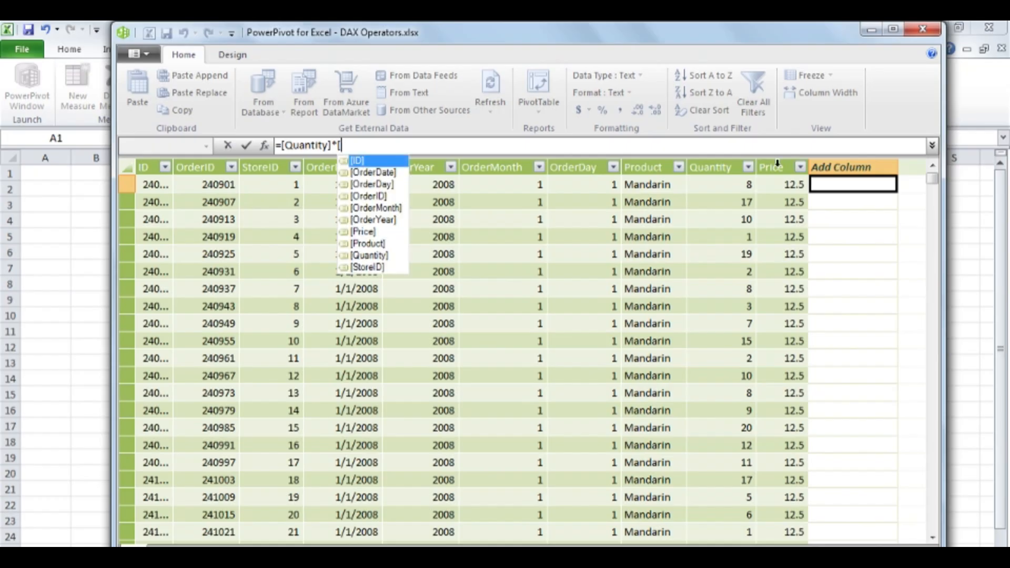
type("p")
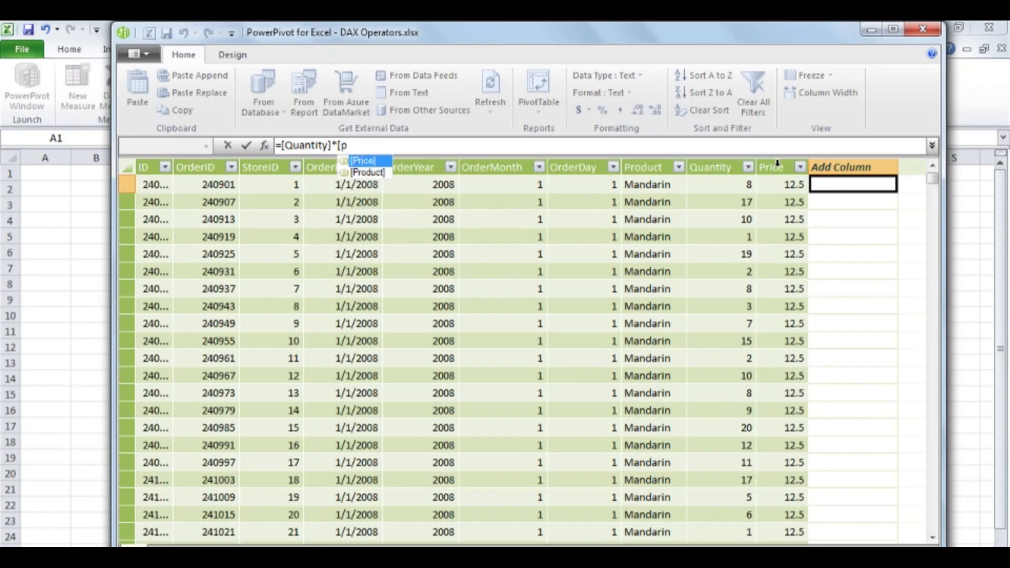
key("Tab")
key("Return")
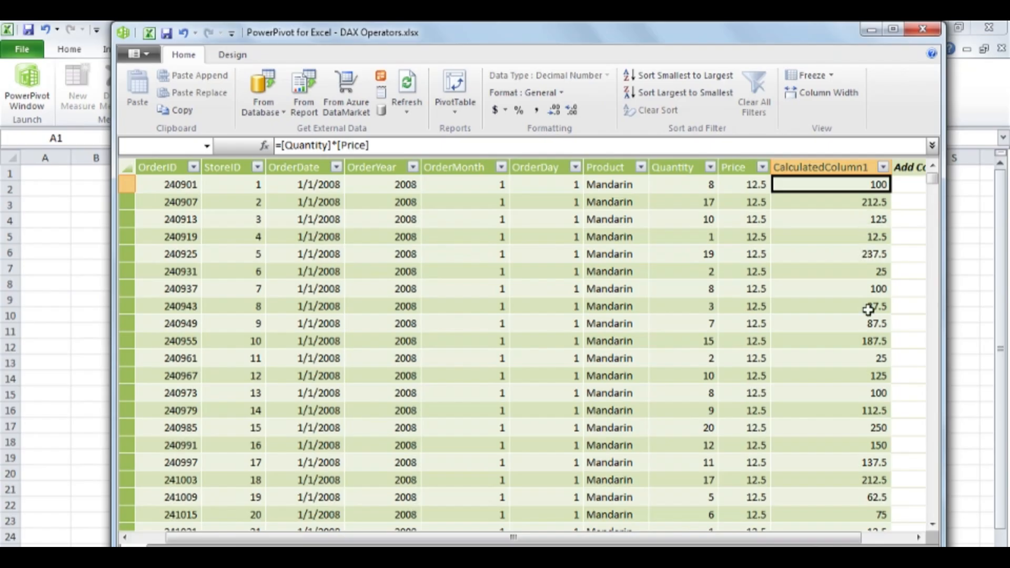
left_click(921, 539)
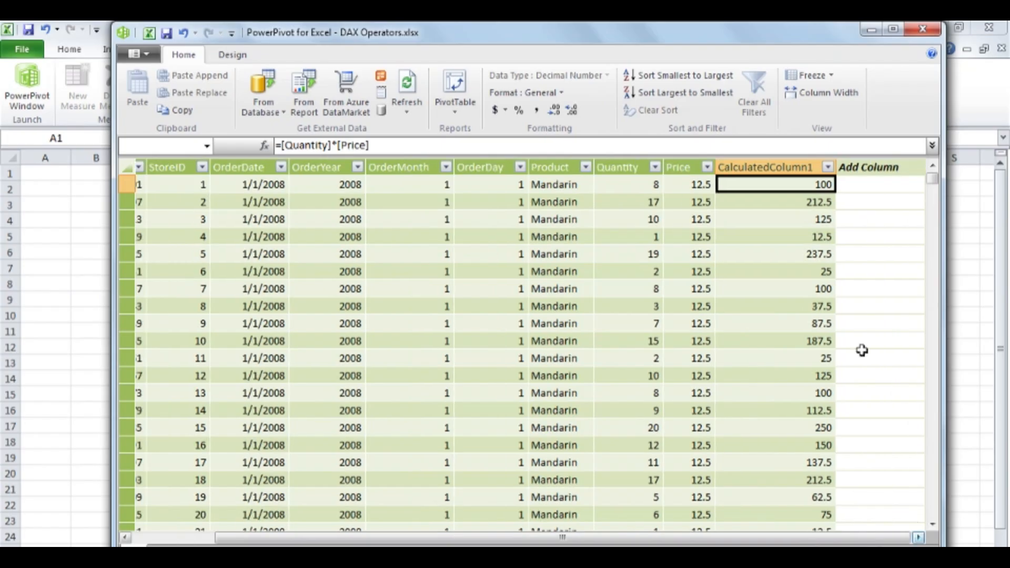
Add a calculated column with the formula ="Store " & [StoreID] & " ordered " & [Quantity] & " bottles." and widen the column
left_click(872, 184)
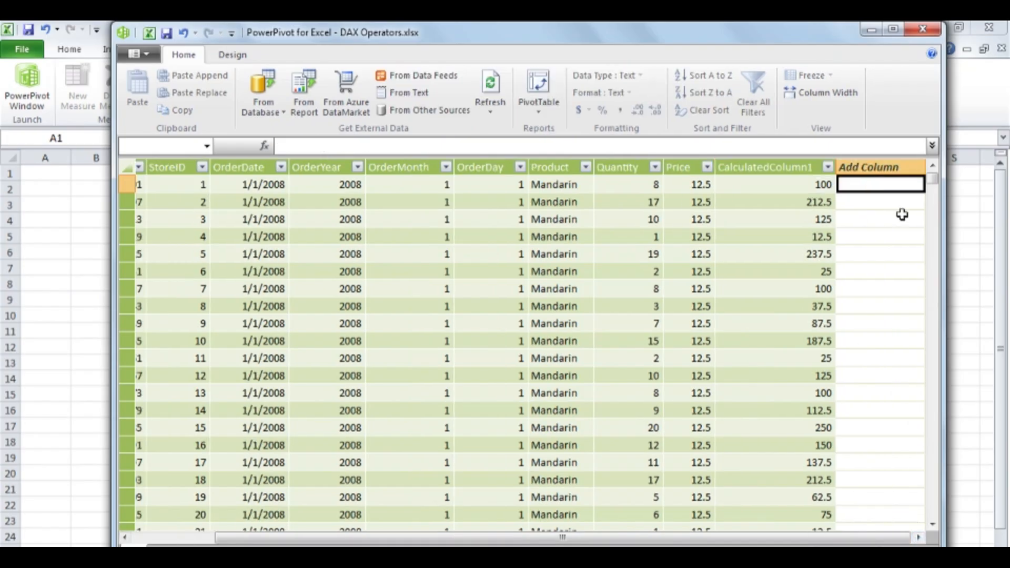
type("=")
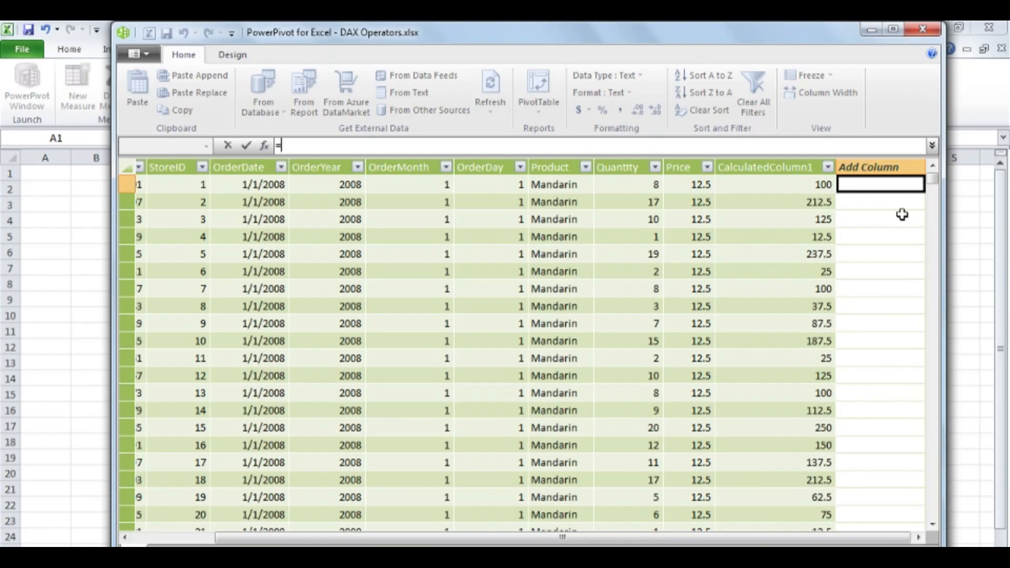
type("\"Store \" & [")
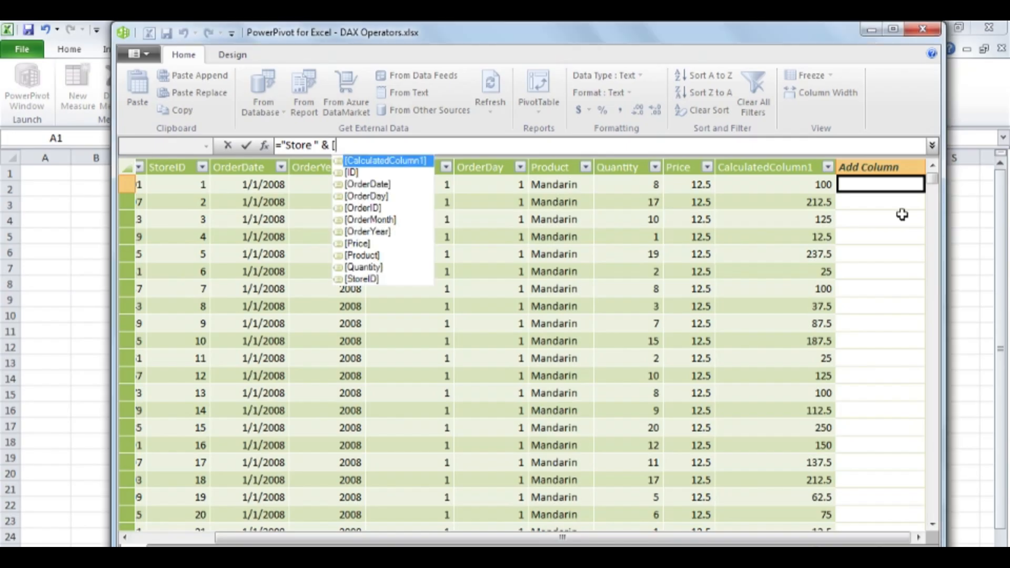
type("St")
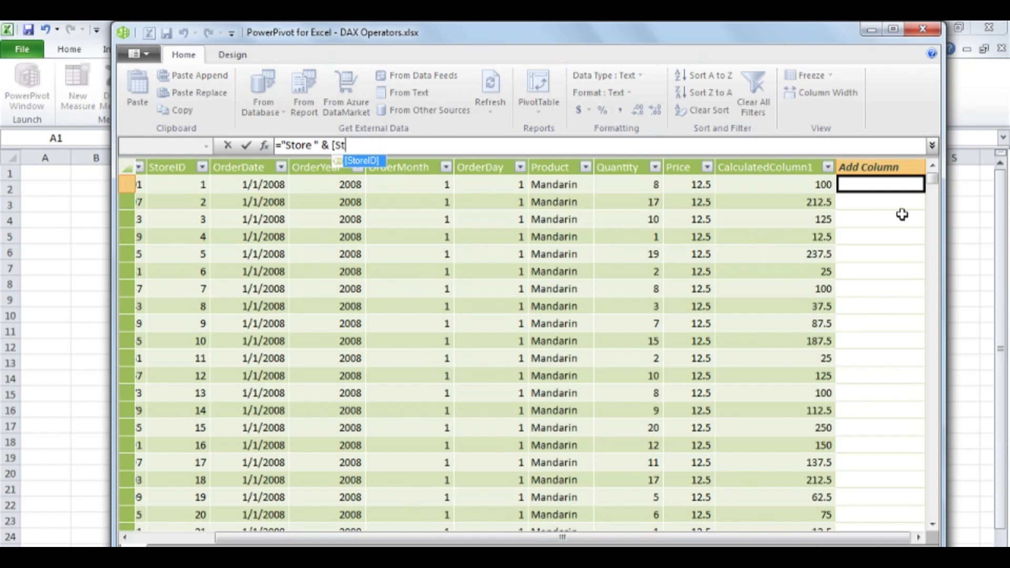
key("Tab")
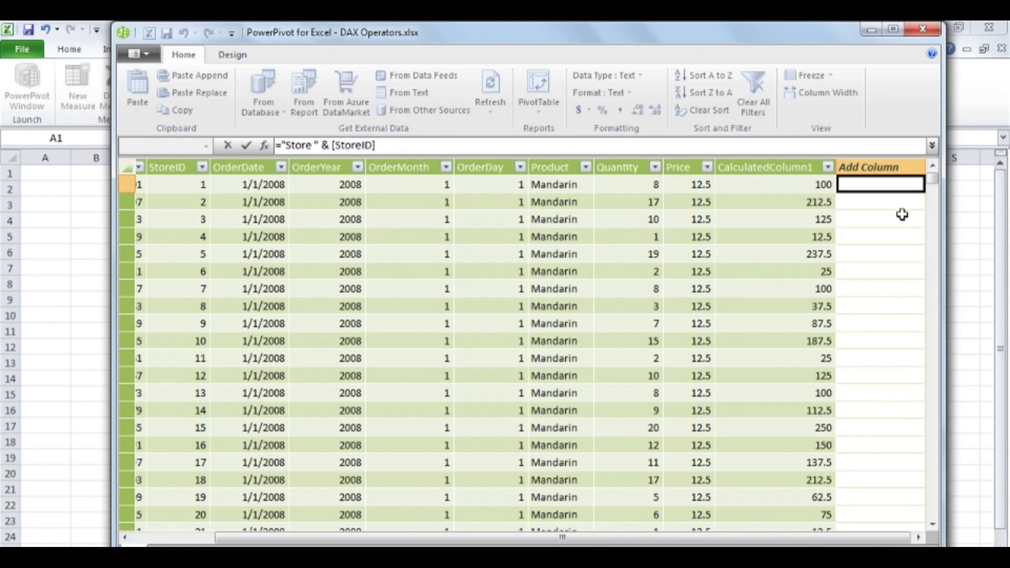
type("& \" ordered \" & [")
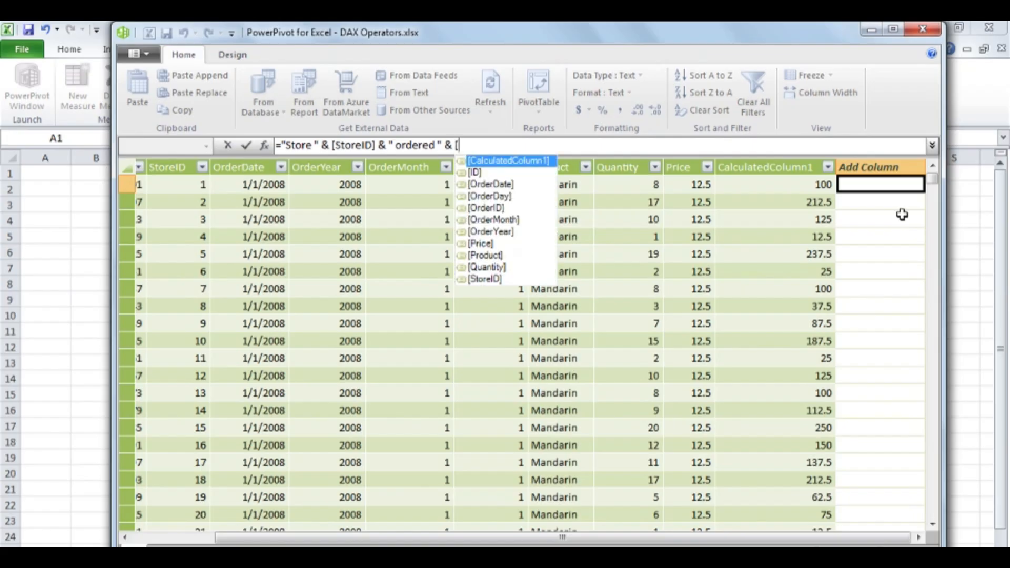
type("q")
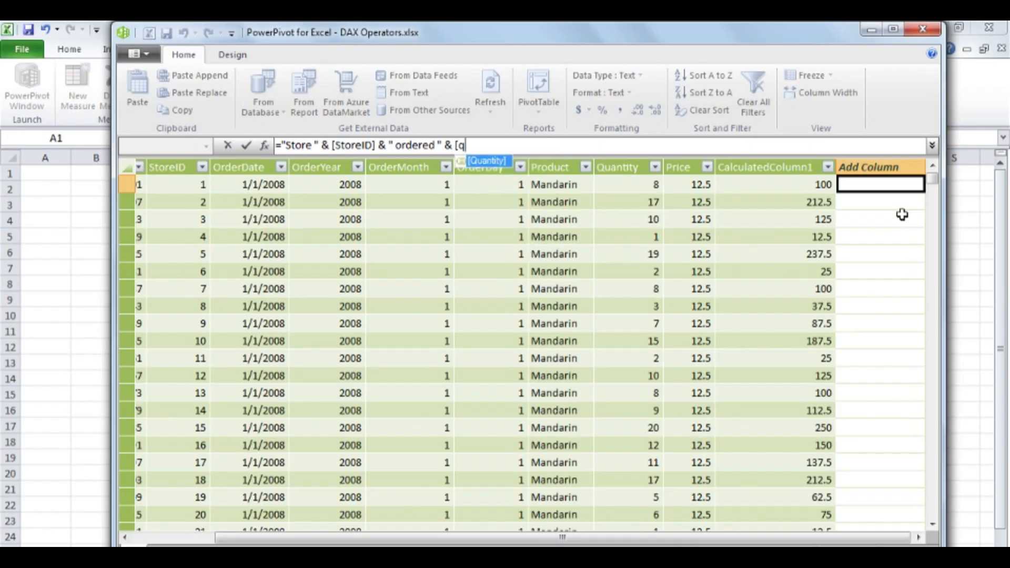
key("Tab")
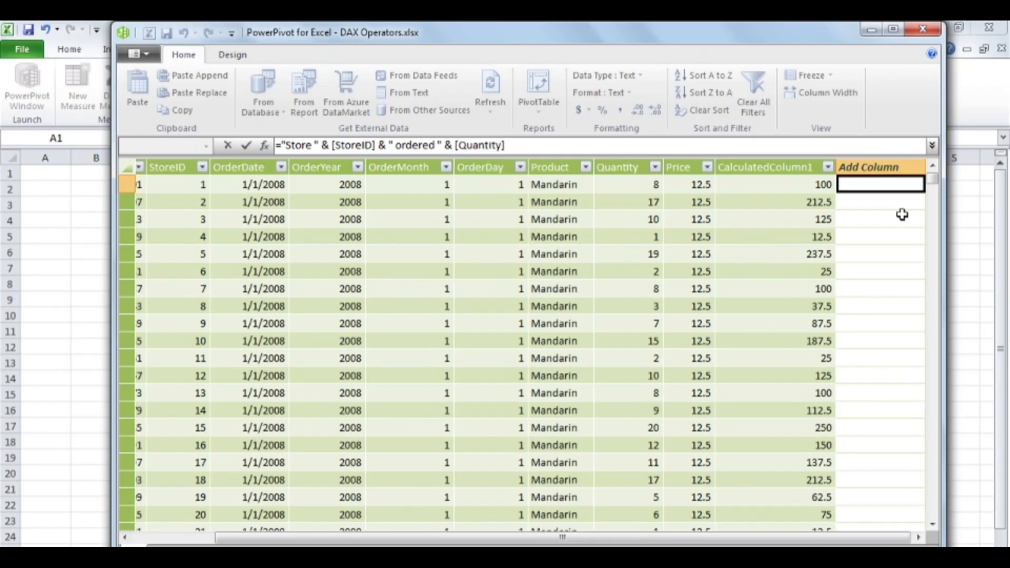
type("& \" bottles.\"")
key("Return")
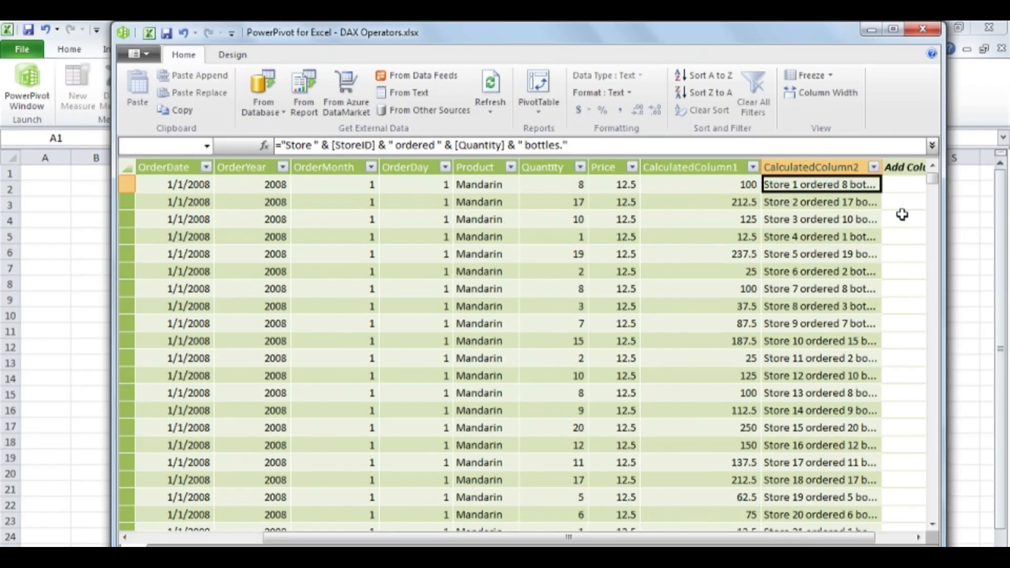
left_click_drag(882, 168, 921, 168)
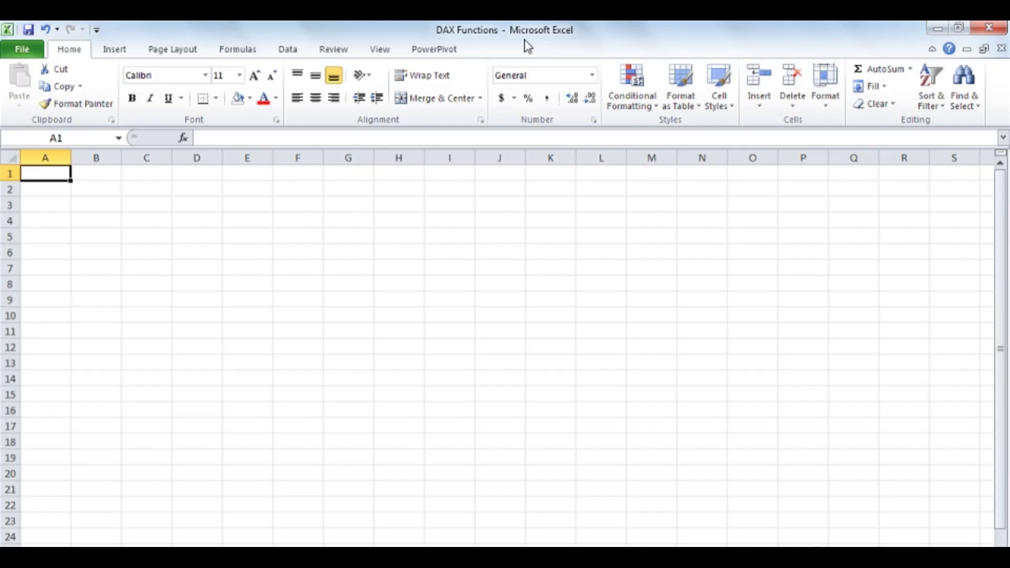
Open the PowerPivot window of the DAX Functions workbook and bring up the PowerPivot help
left_click(446, 51)
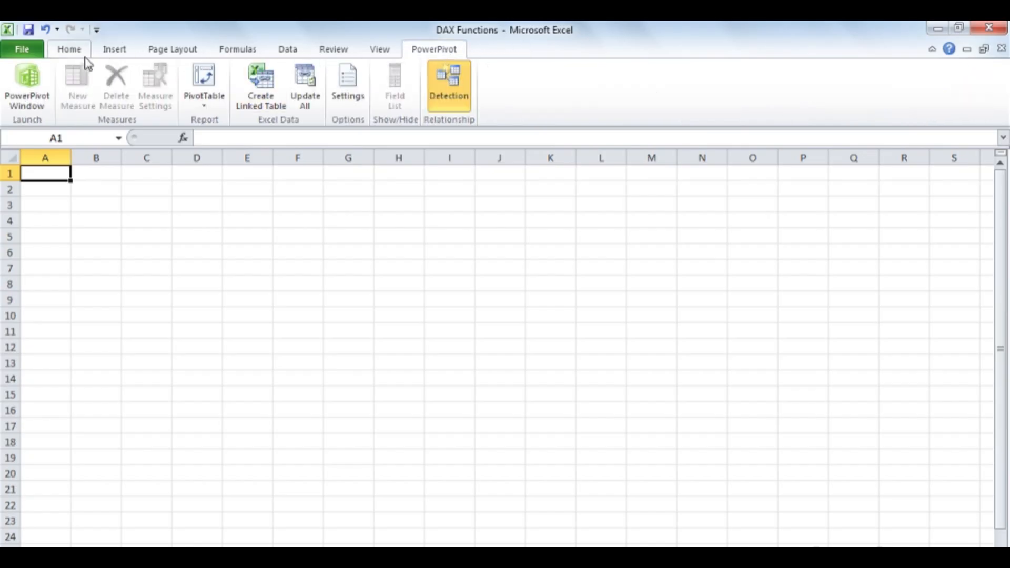
left_click(41, 82)
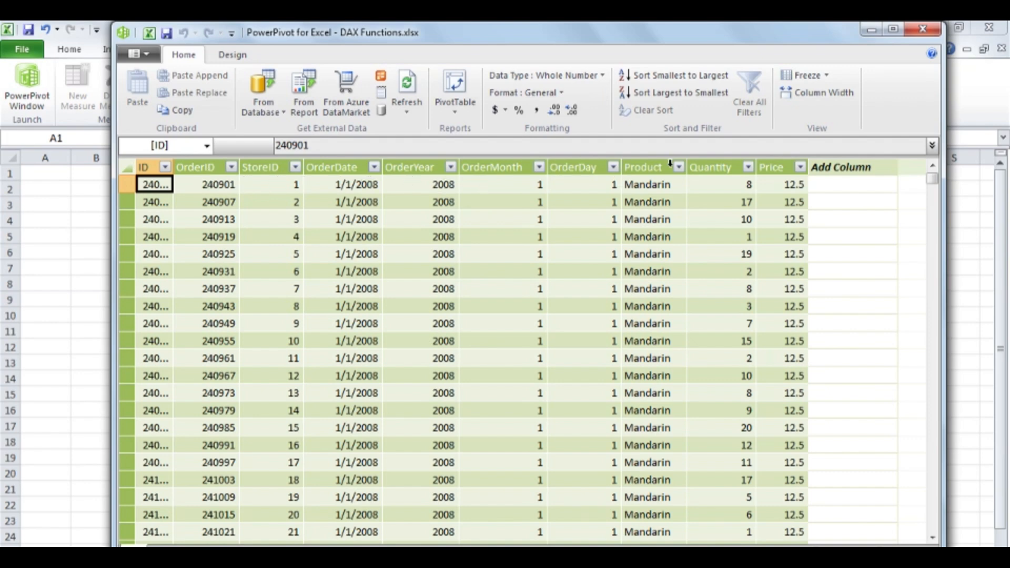
left_click(931, 54)
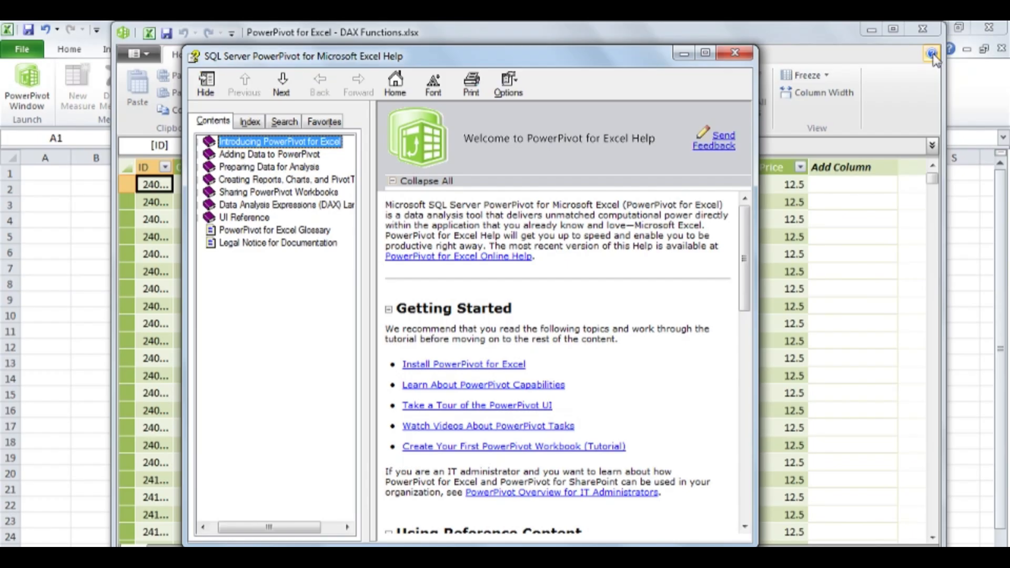
Search the help for "function reference" and open the Function Reference (DAX) topic
left_click(286, 122)
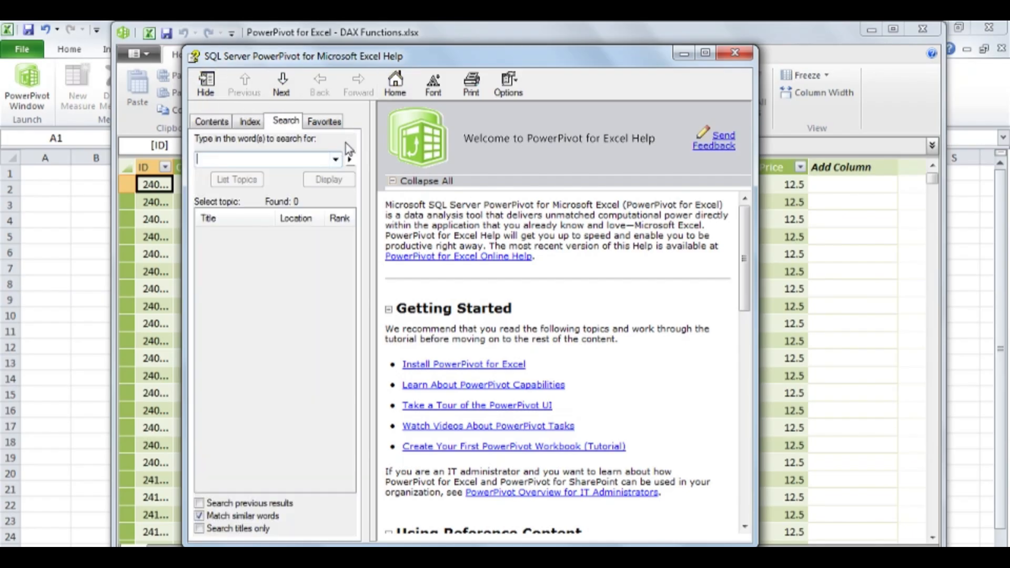
type("func")
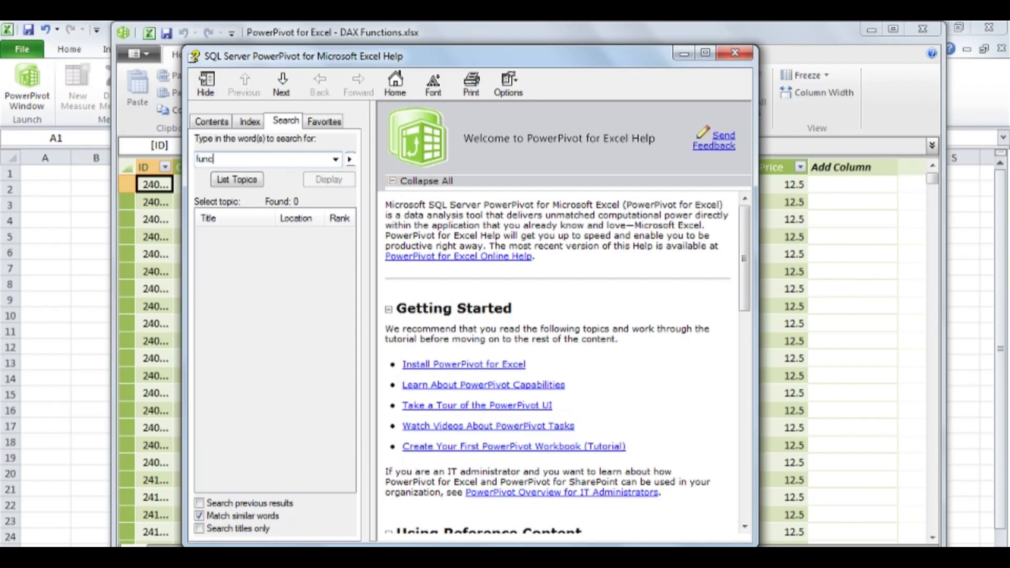
type("tion reference")
key("Return")
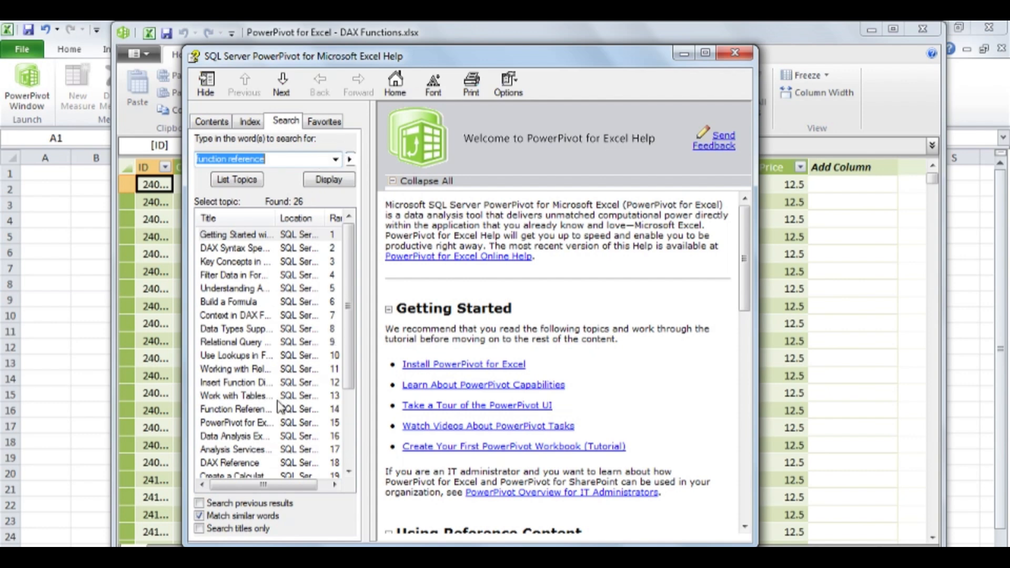
left_click(255, 411)
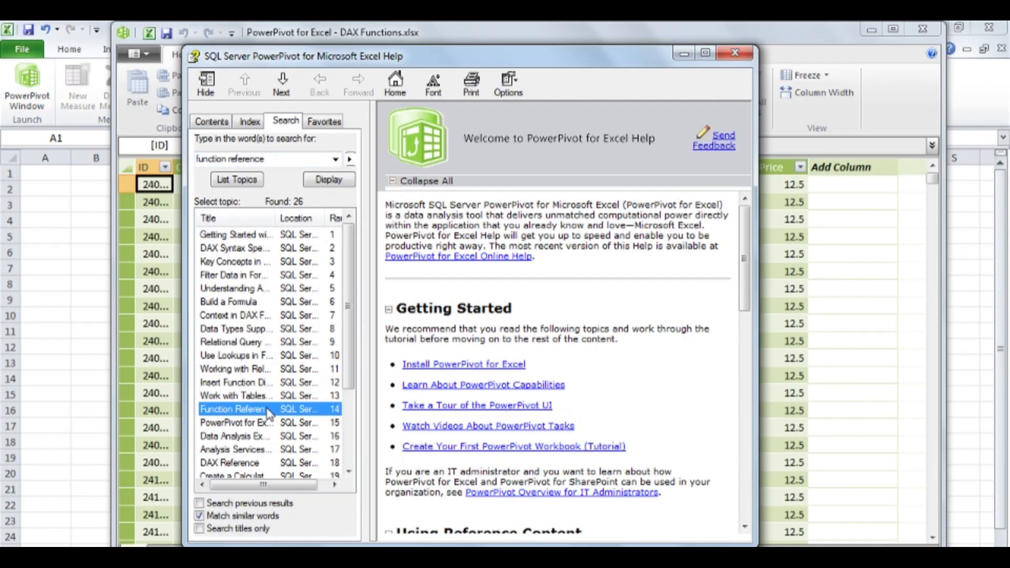
double_click(268, 412)
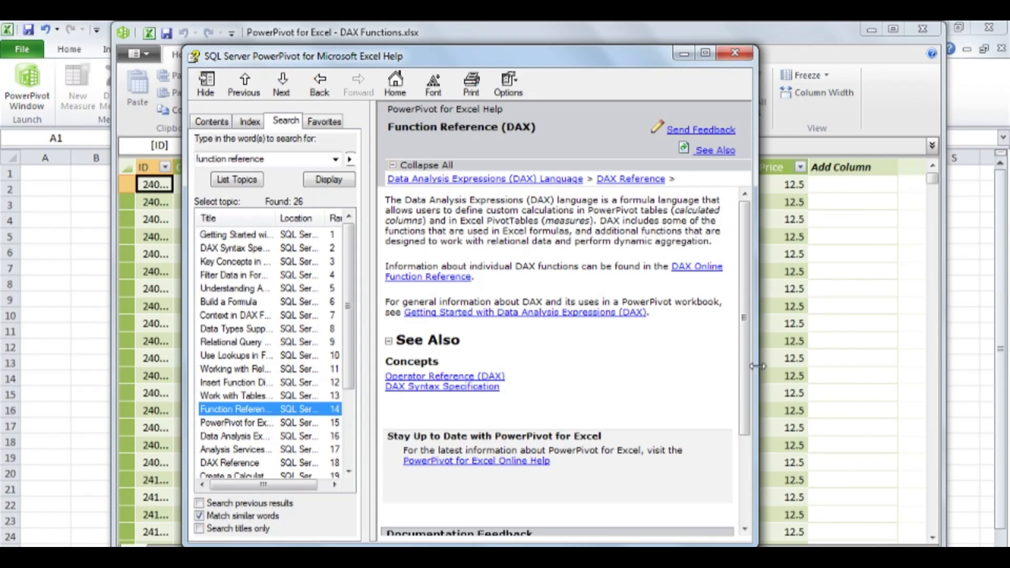
Open the DAX Online Function Reference from the help topic and widen the help window on both sides
left_click_drag(756, 366, 955, 366)
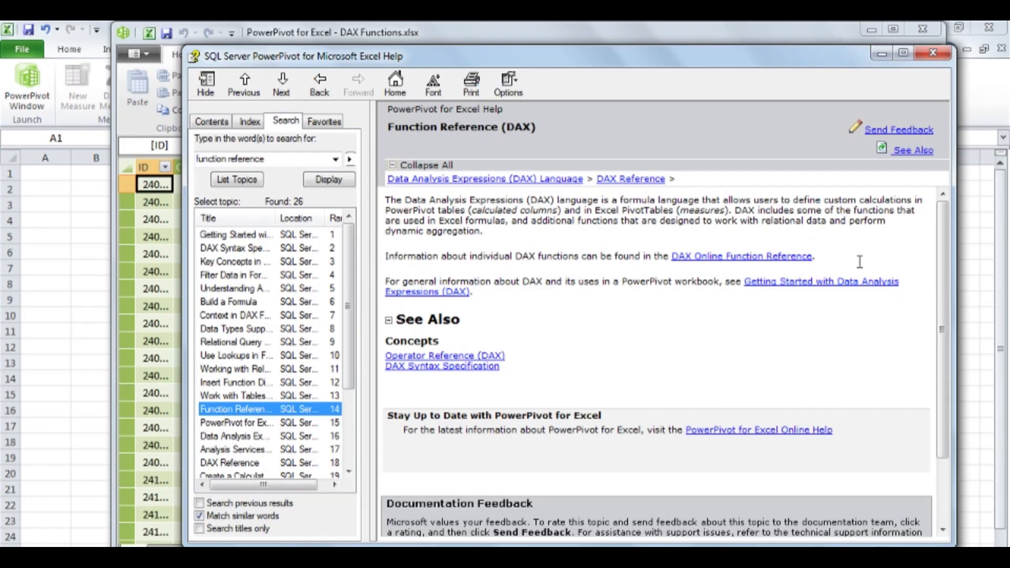
left_click(774, 260)
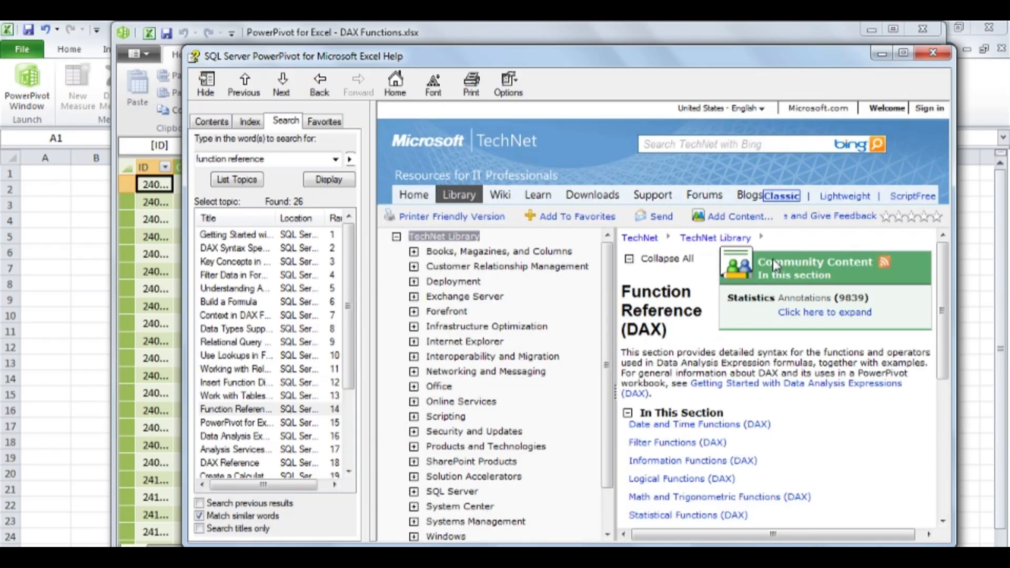
left_click_drag(184, 304, 54, 316)
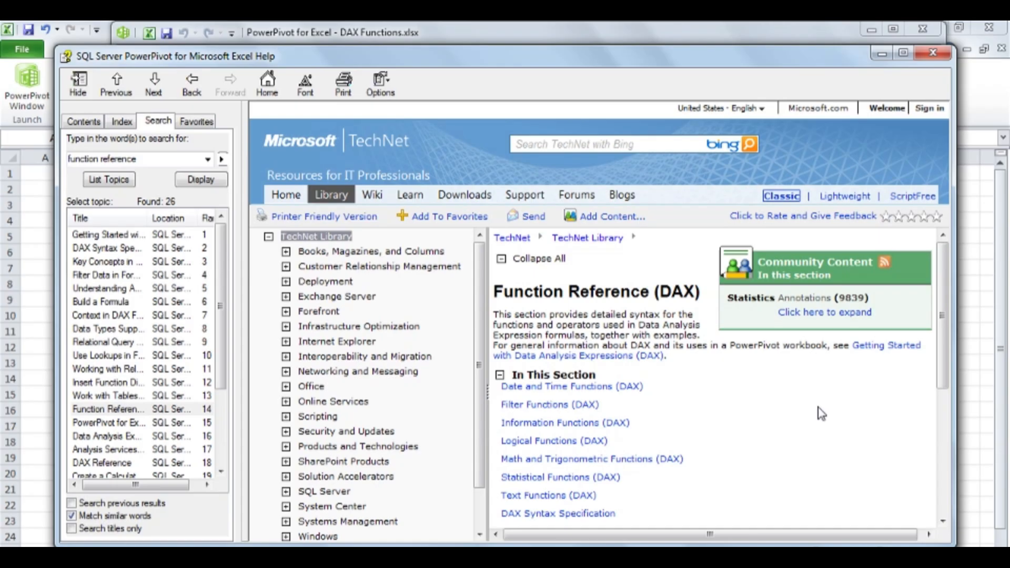
Browse the Statistical Functions (DAX) list, then return to the function reference and review the Date and Time Functions (DAX) page
left_click(607, 480)
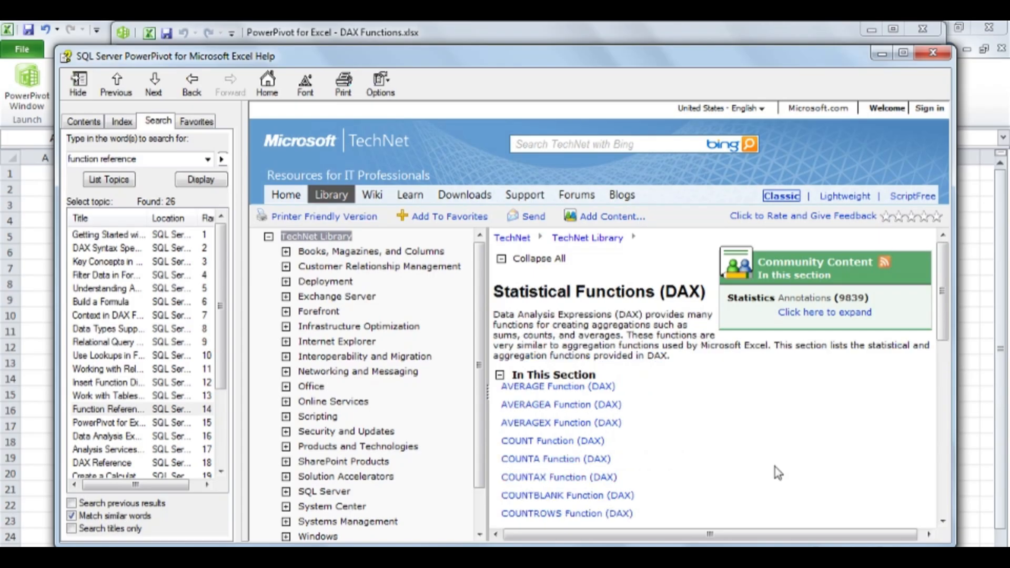
left_click_drag(947, 311, 951, 393)
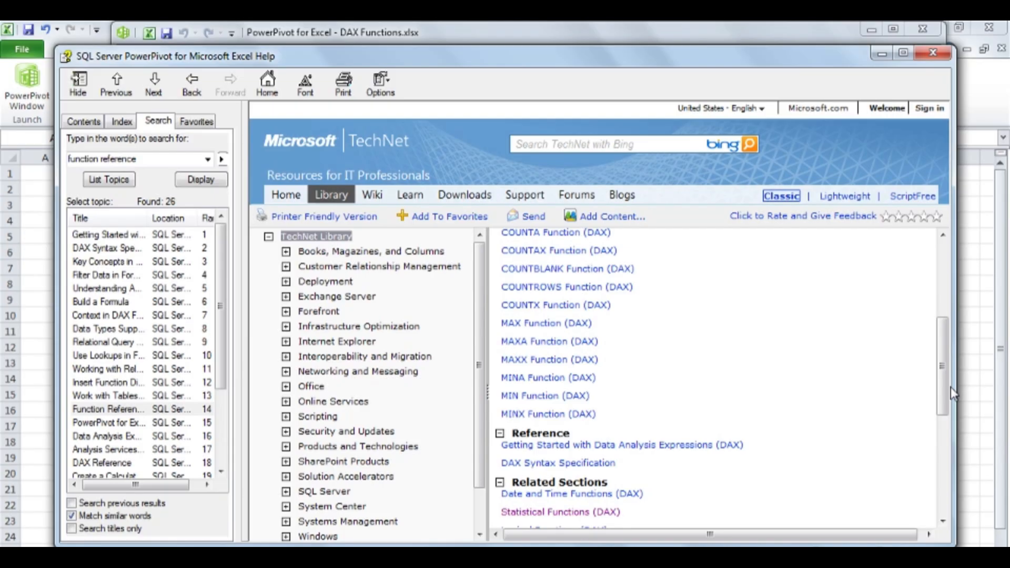
left_click(200, 92)
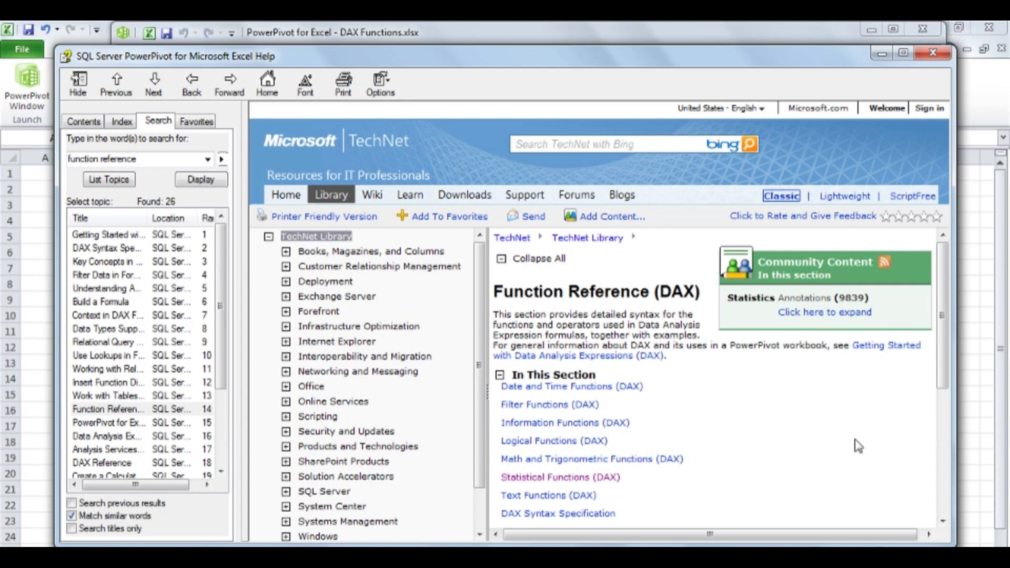
left_click(628, 388)
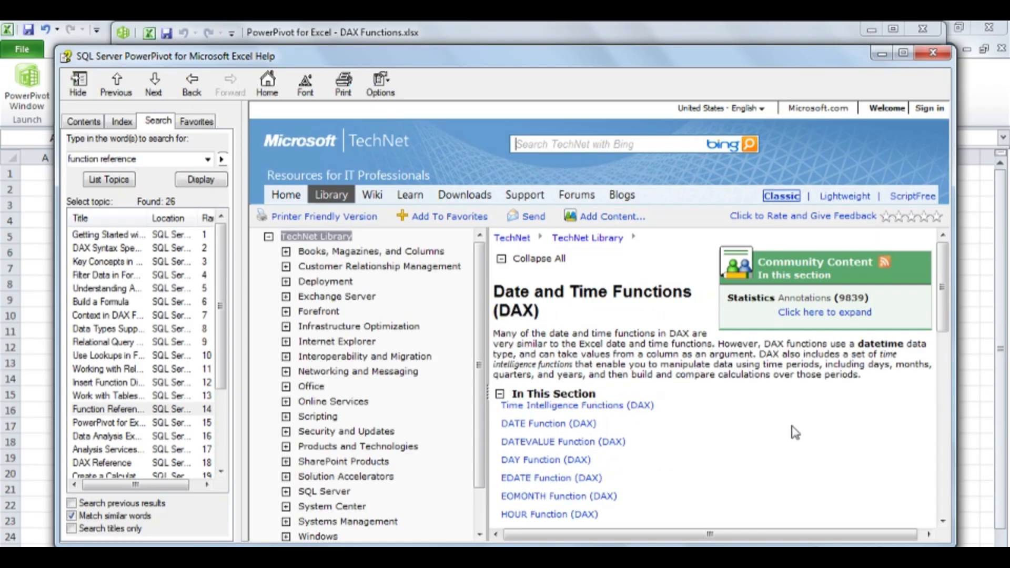
scroll(795, 433, "down", 3)
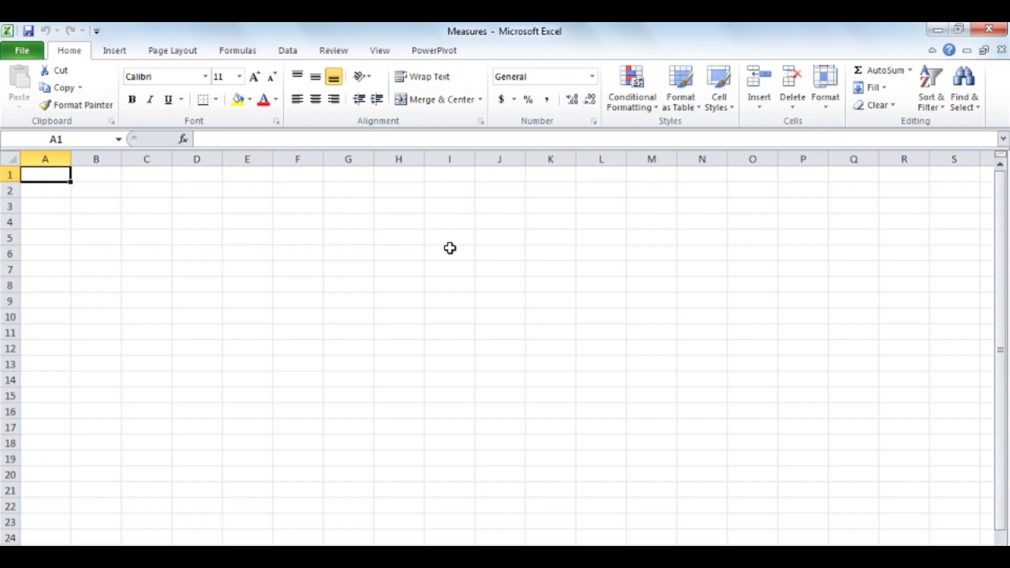
Open the PowerPivot window of the Measures workbook and add a calculated column with the formula =[Price]*[Quantity]
left_click(440, 51)
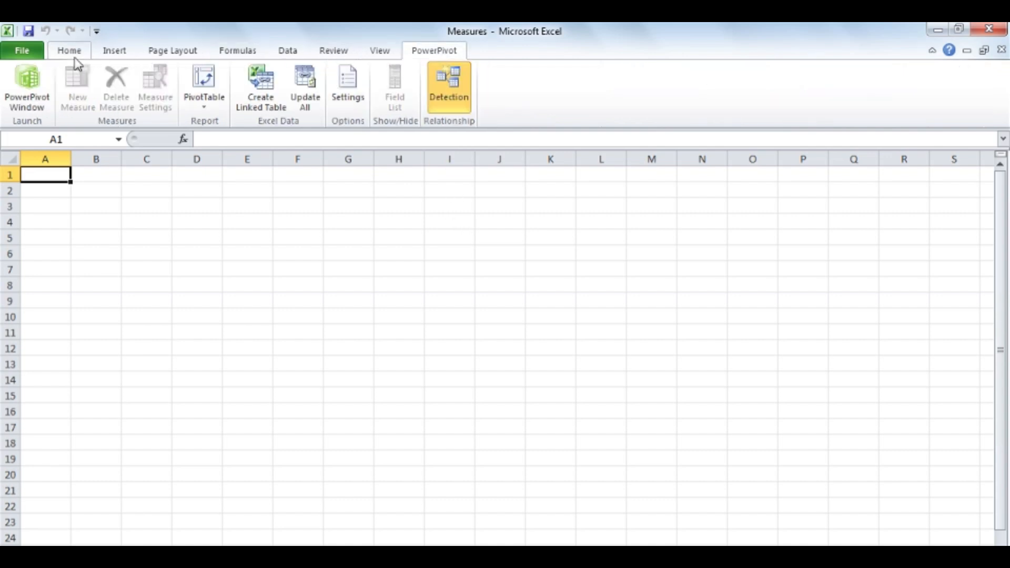
left_click(32, 87)
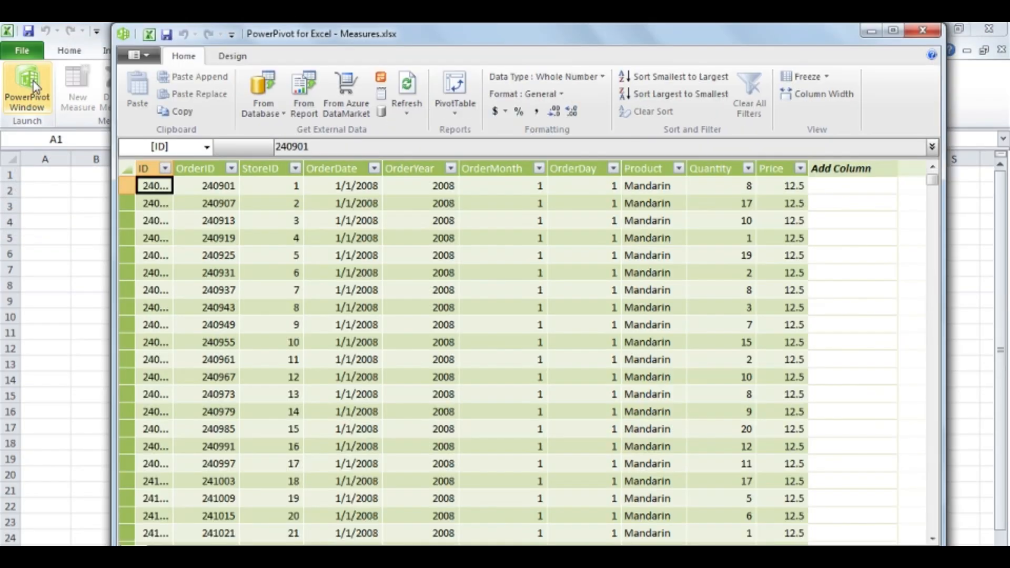
left_click(824, 185)
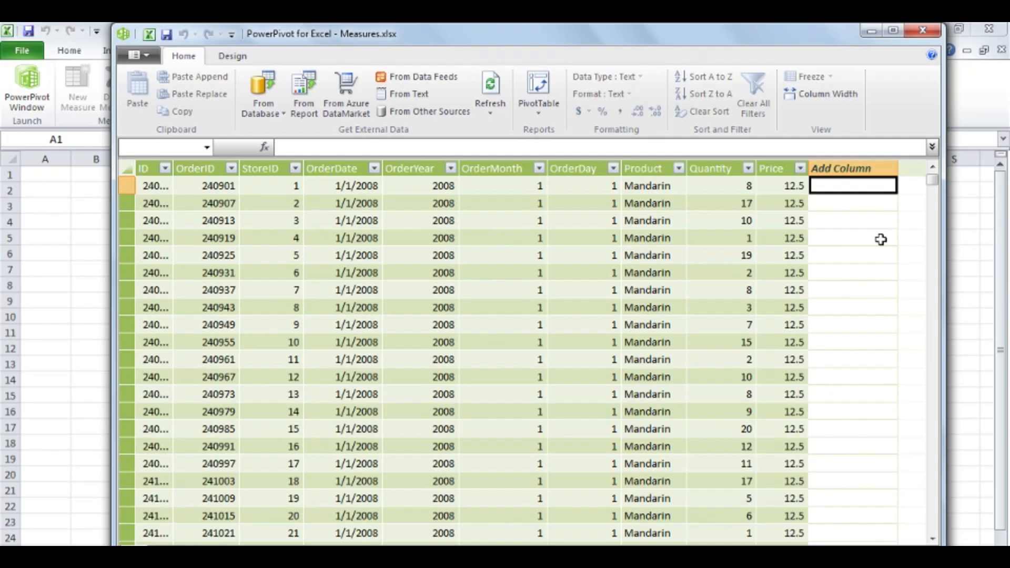
type("=")
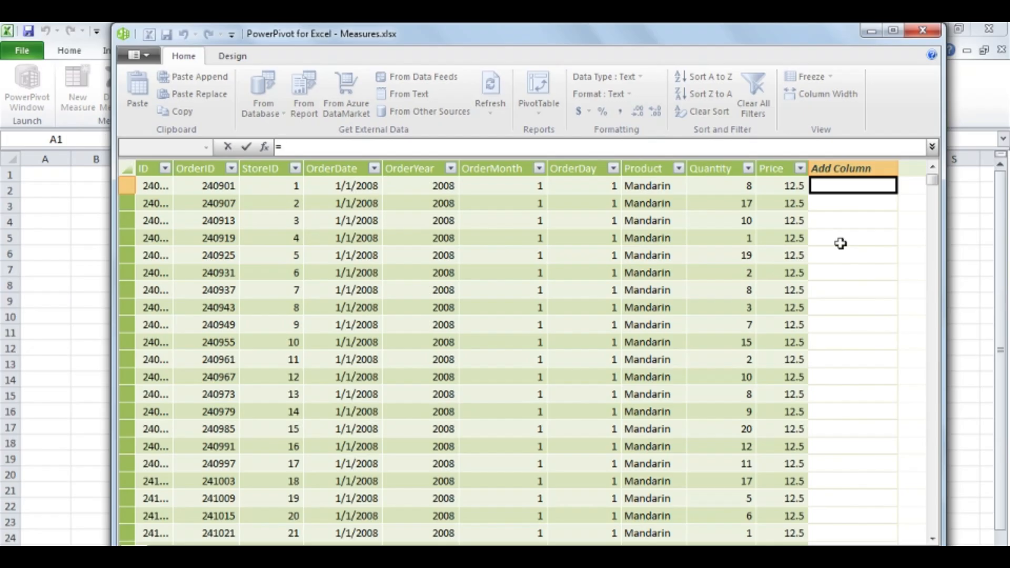
type("[")
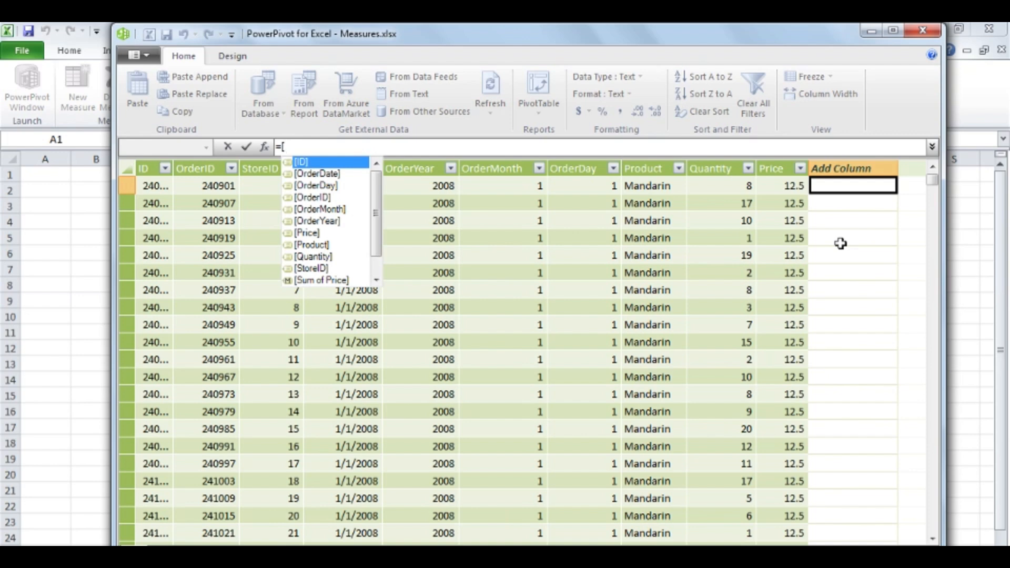
type("P")
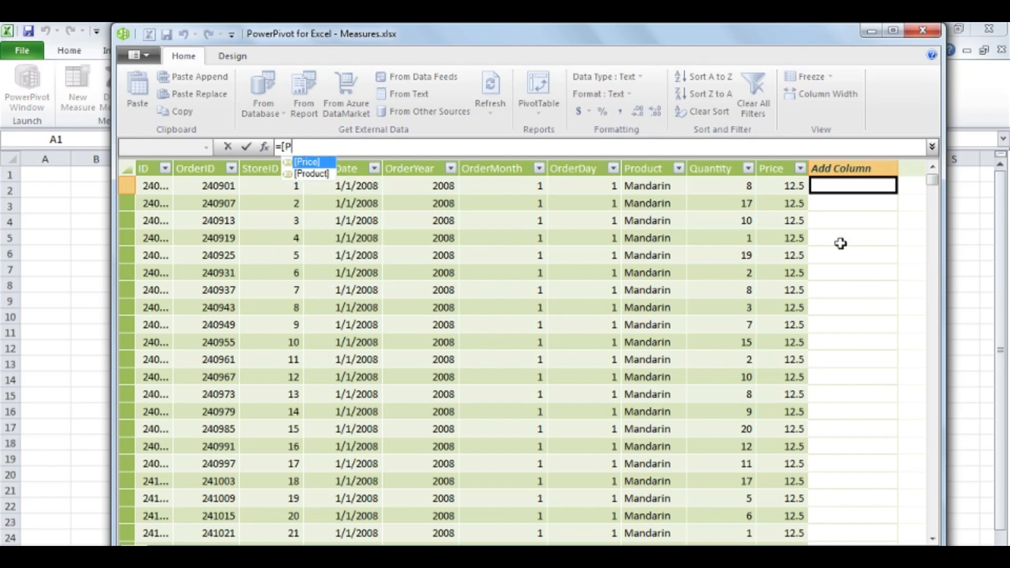
key("Tab")
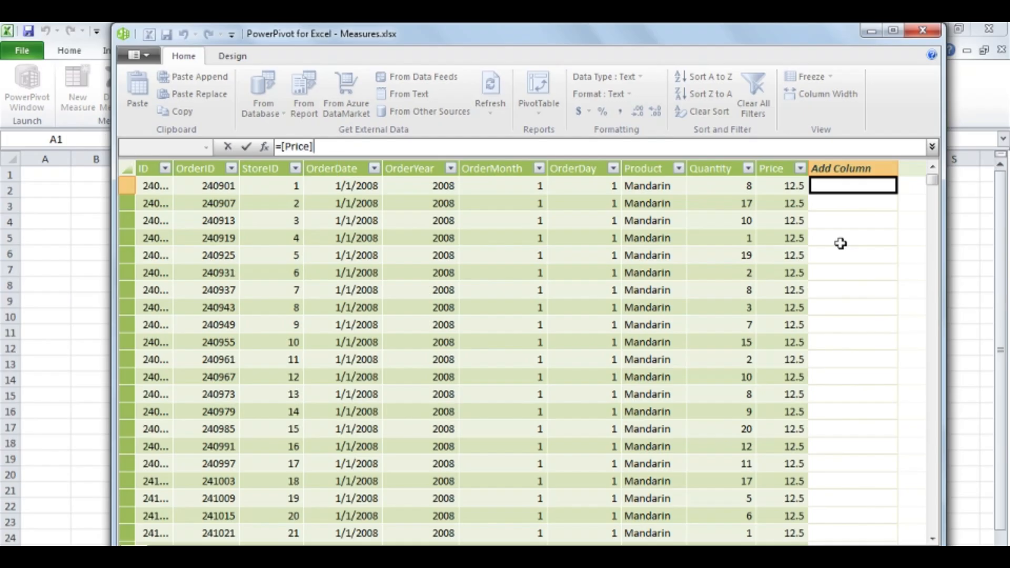
type("*[")
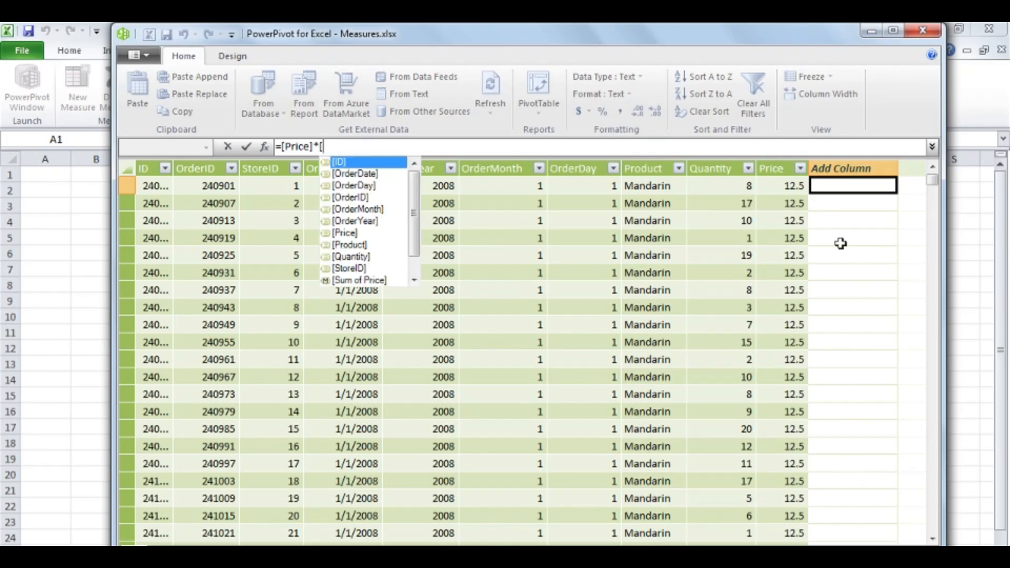
type("q")
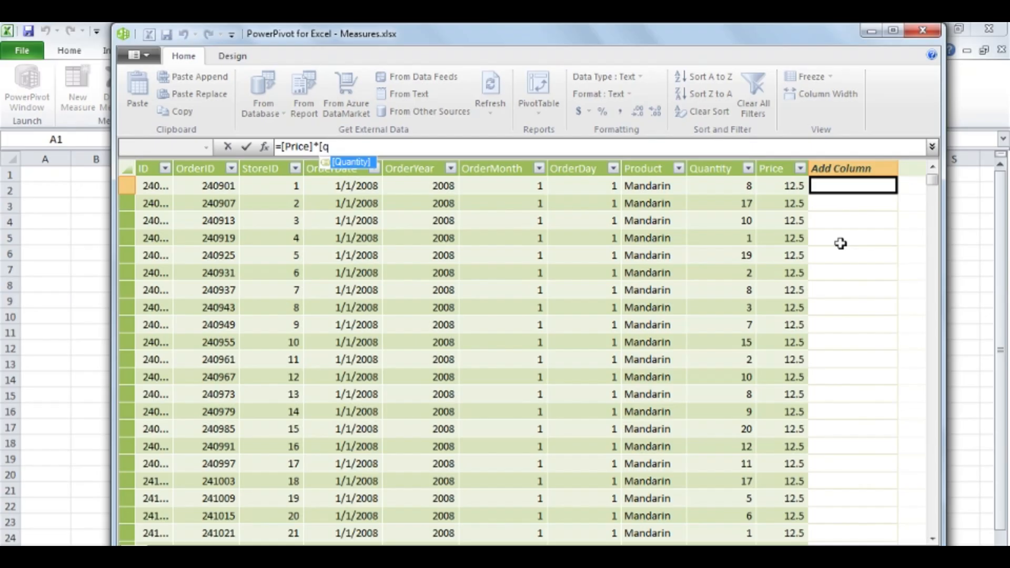
key("Tab")
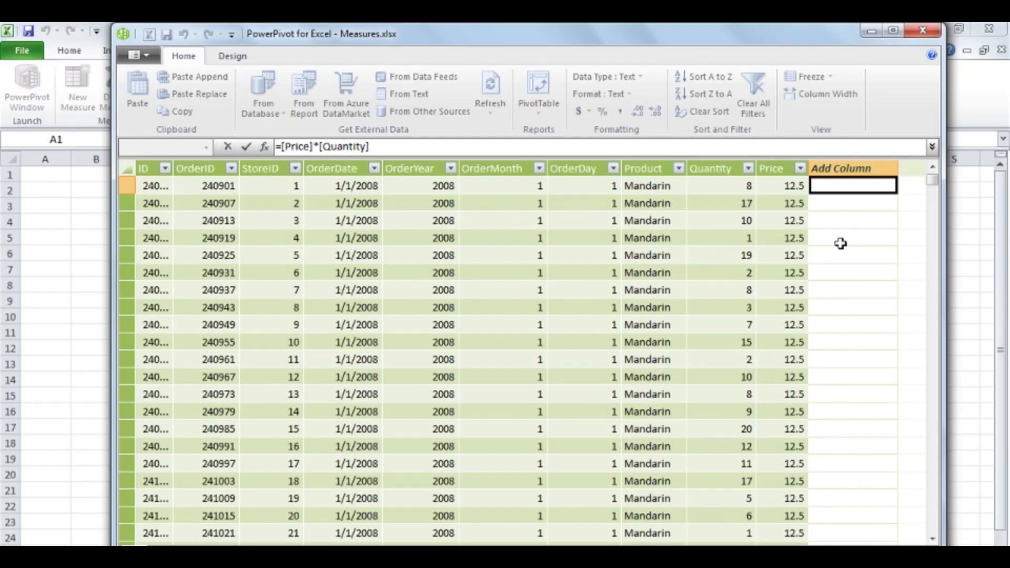
key("Return")
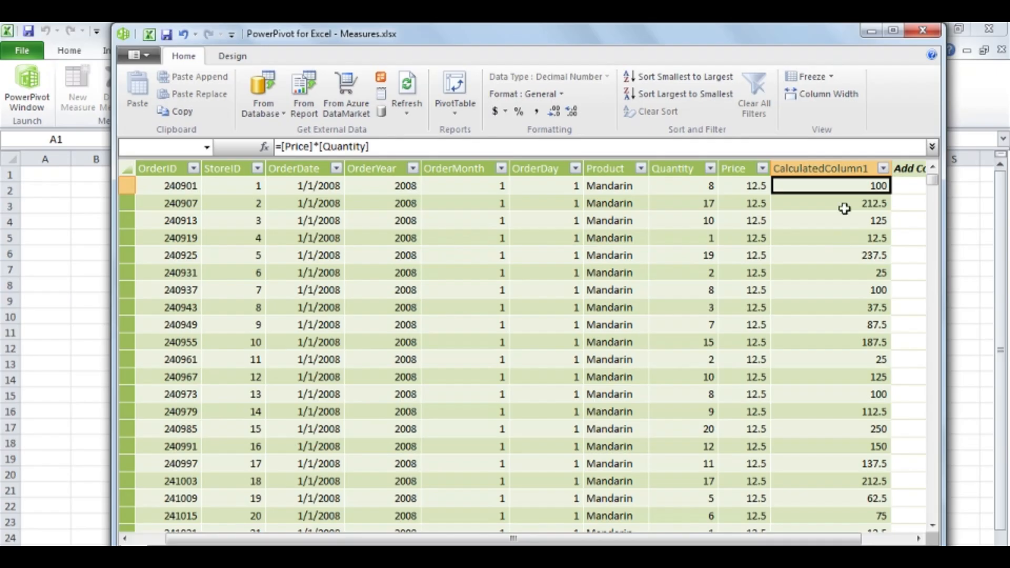
Rename the new calculated column as TotalOrder
double_click(849, 169)
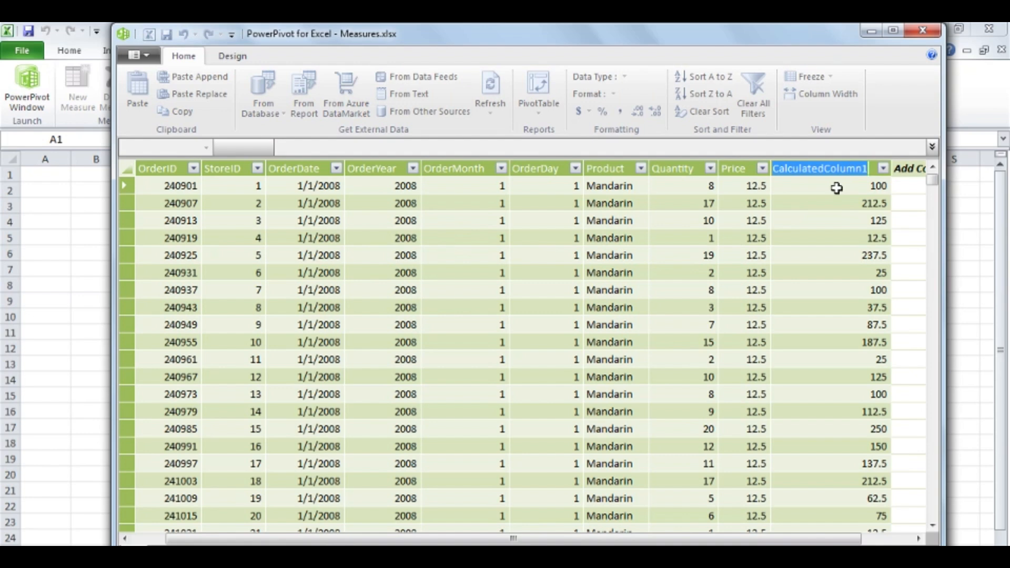
type("Total")
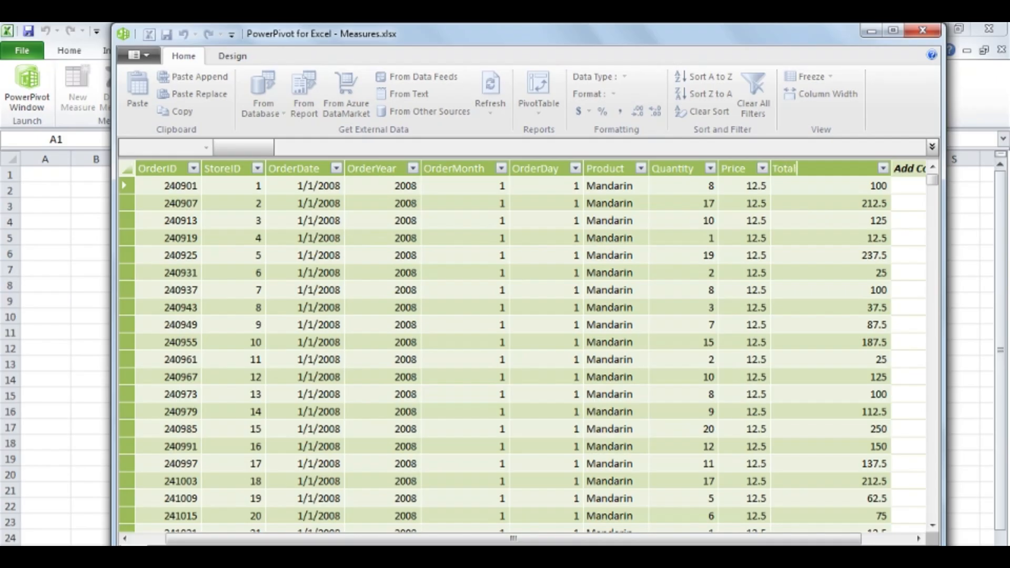
type("Order")
key("Return")
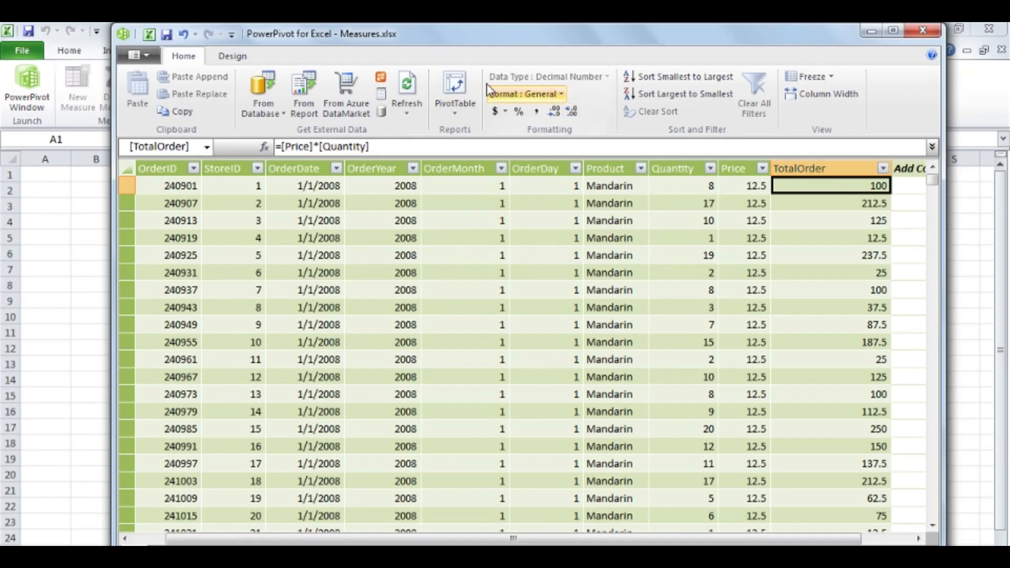
Create a PivotTable on a new worksheet and start a new measure named AverageSale in the Data table
left_click(459, 81)
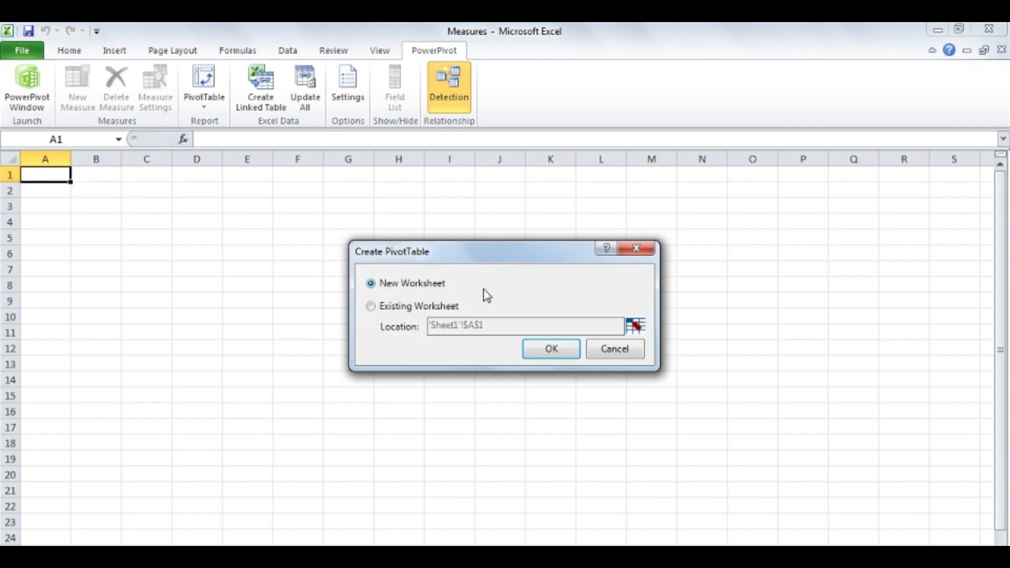
left_click(552, 350)
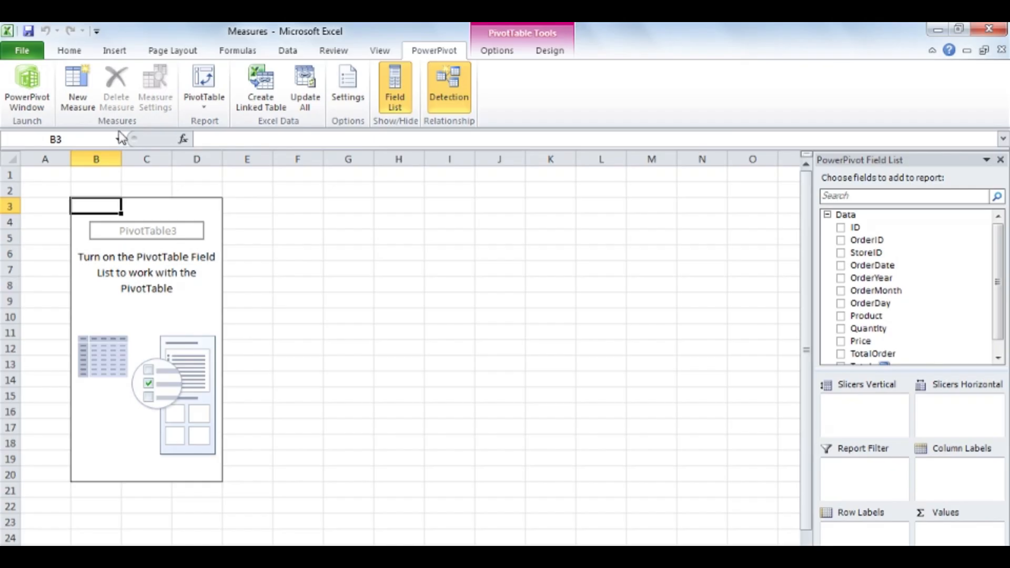
left_click(84, 92)
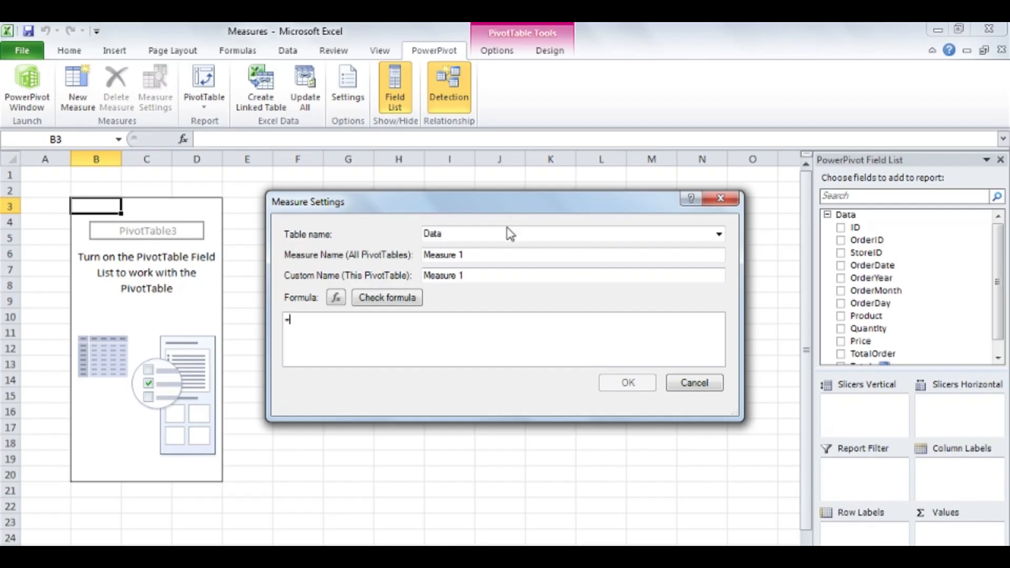
left_click(501, 255)
key("BackSpace")
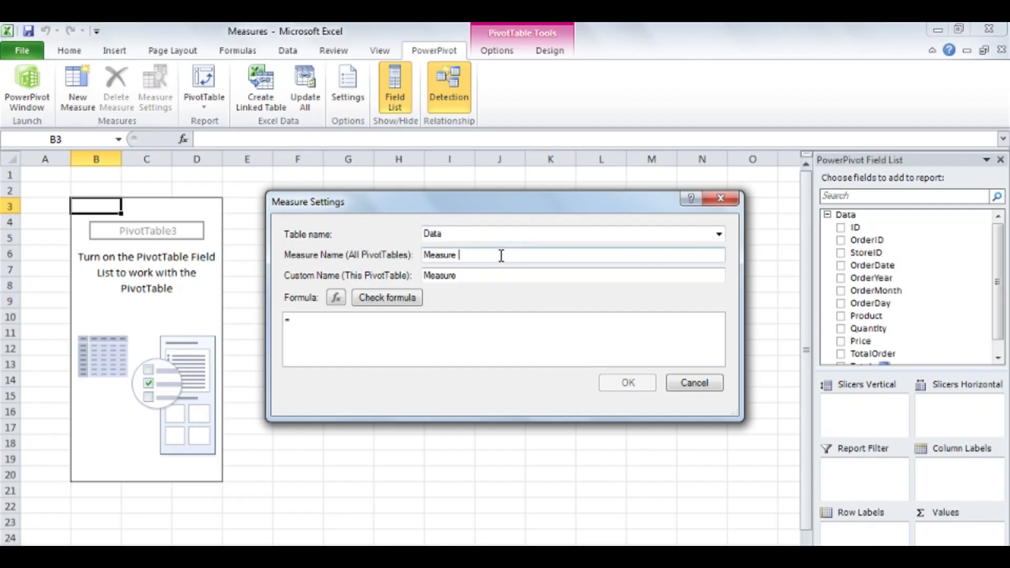
key("BackSpace")
key("BackSpace")
key("BackSpace")
key("BackSpace")
key("BackSpace")
key("BackSpace")
key("BackSpace")
key("BackSpace")
type("AverageSale")
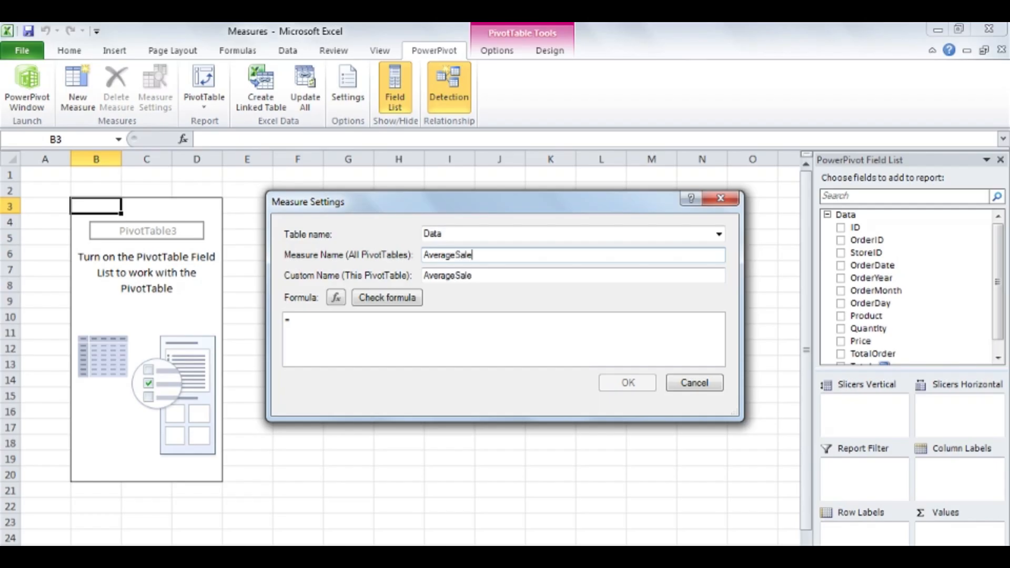
Define the measure with the formula =Average(Data[TotalOrder]) and add OrderYear to the PivotTable's row labels
left_click(493, 361)
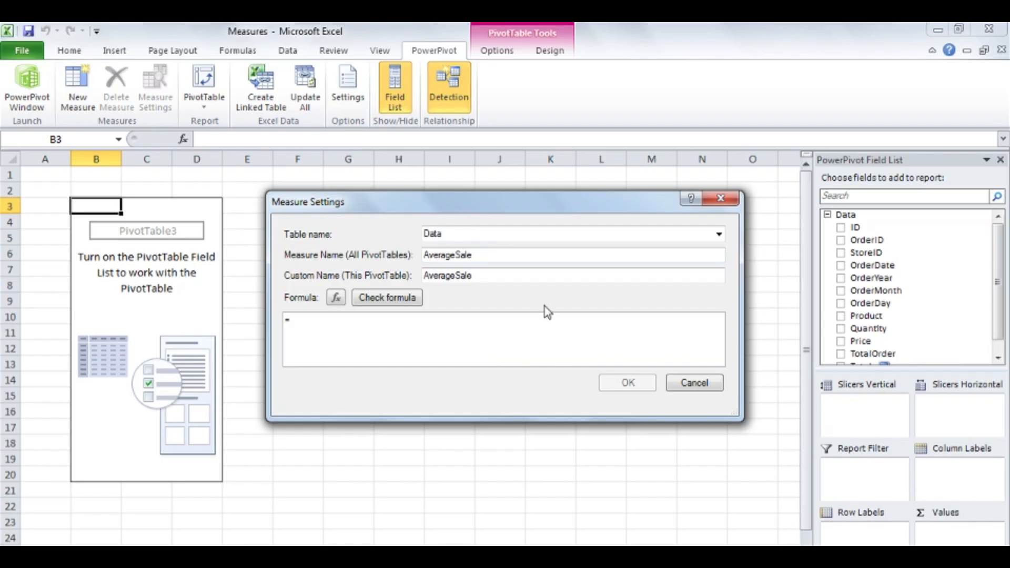
type("Average")
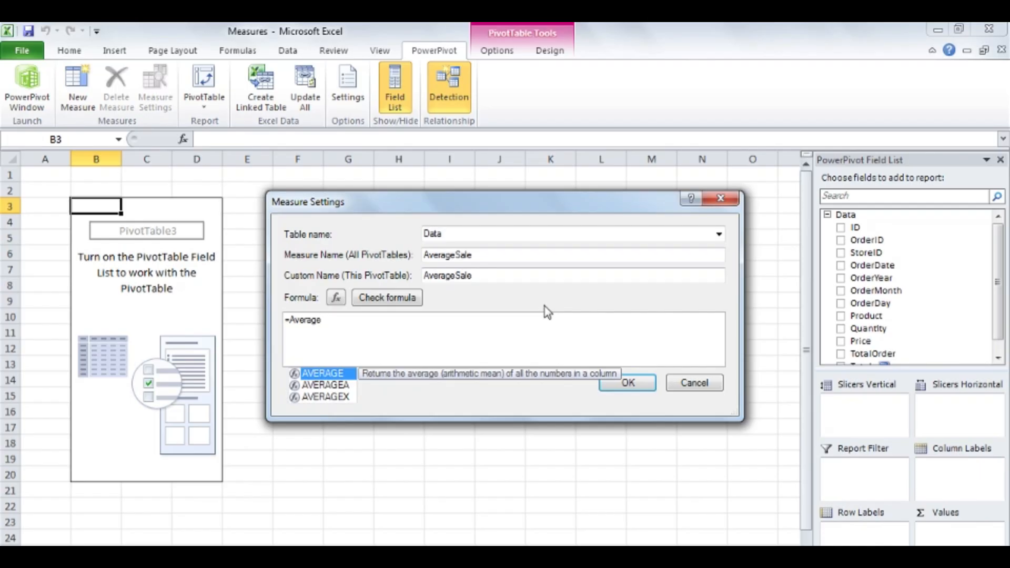
type("(")
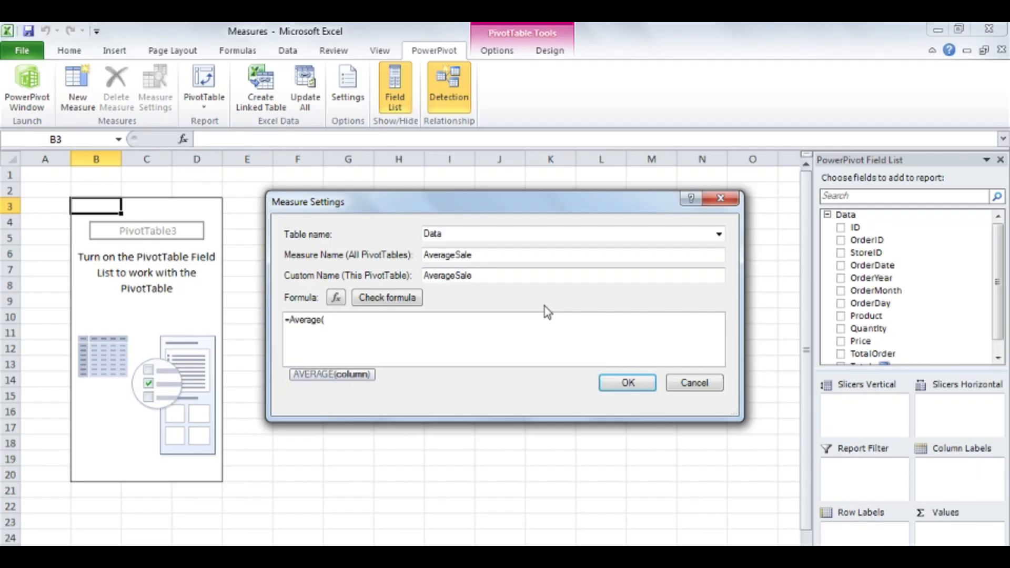
type("Data")
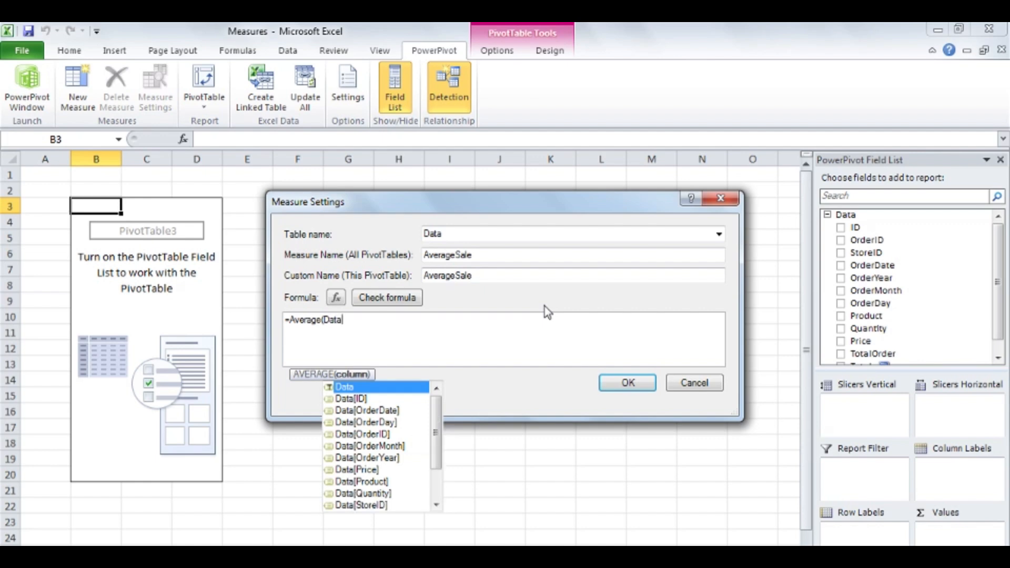
type("[")
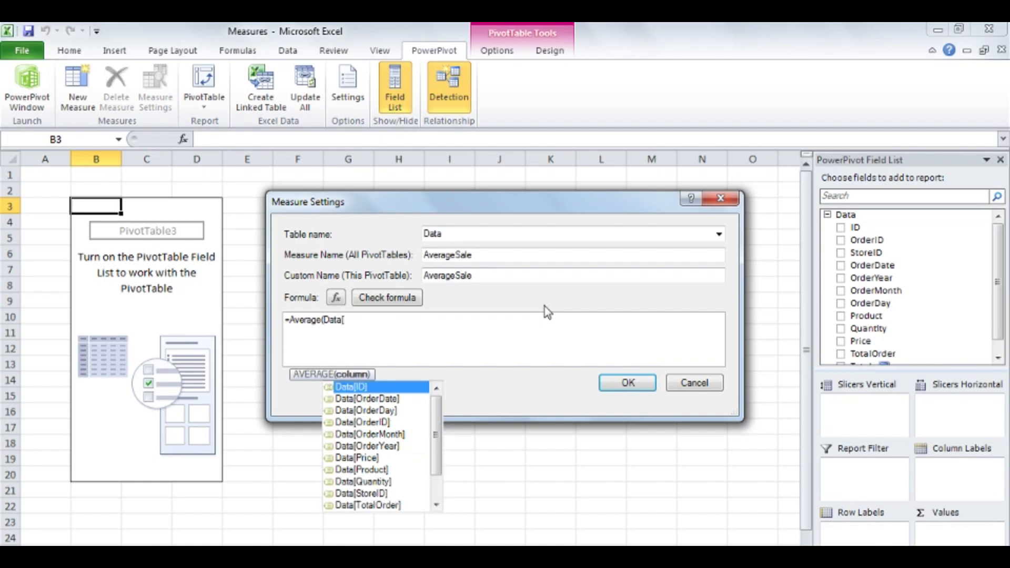
left_click(400, 505)
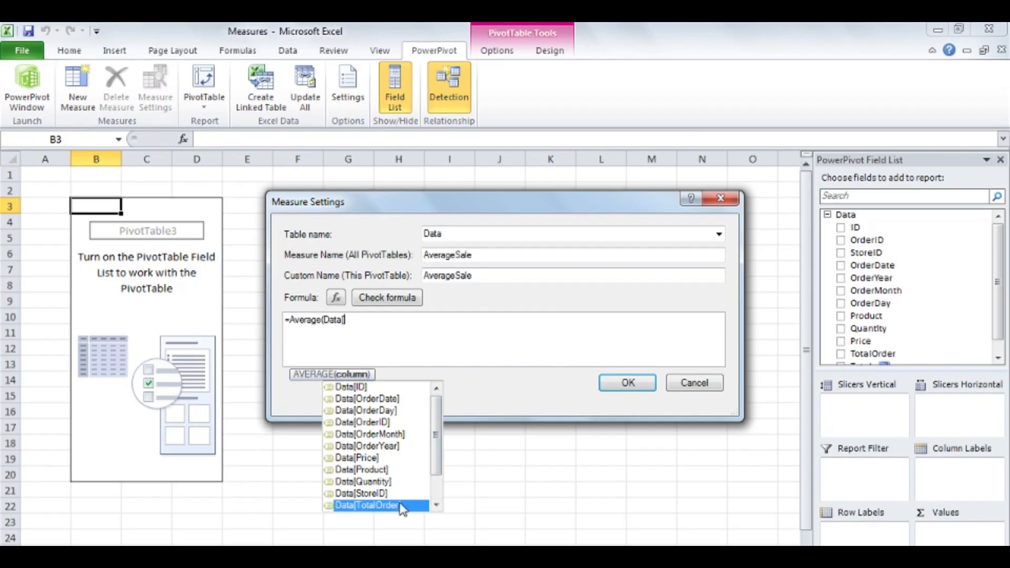
double_click(401, 506)
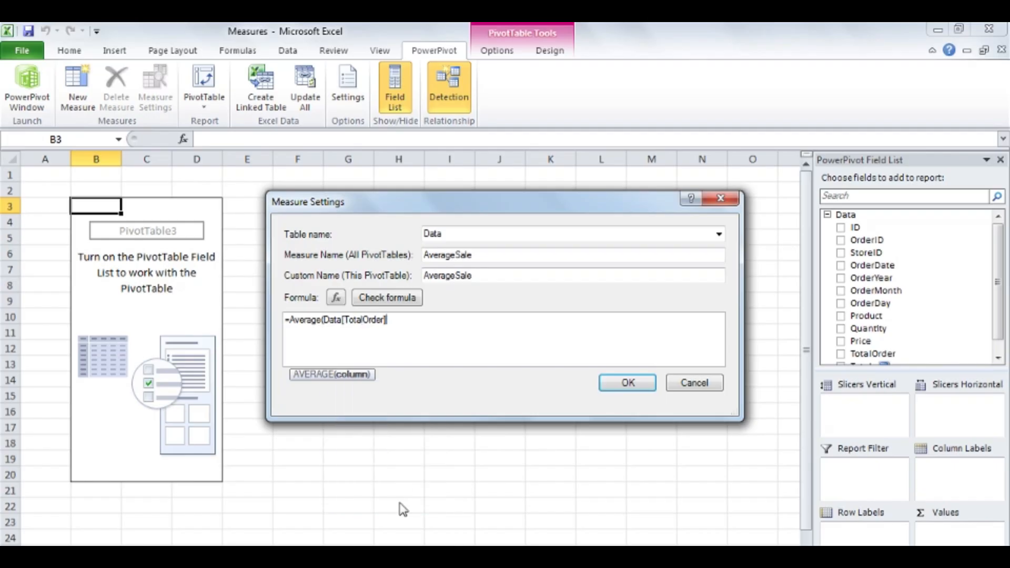
type(")")
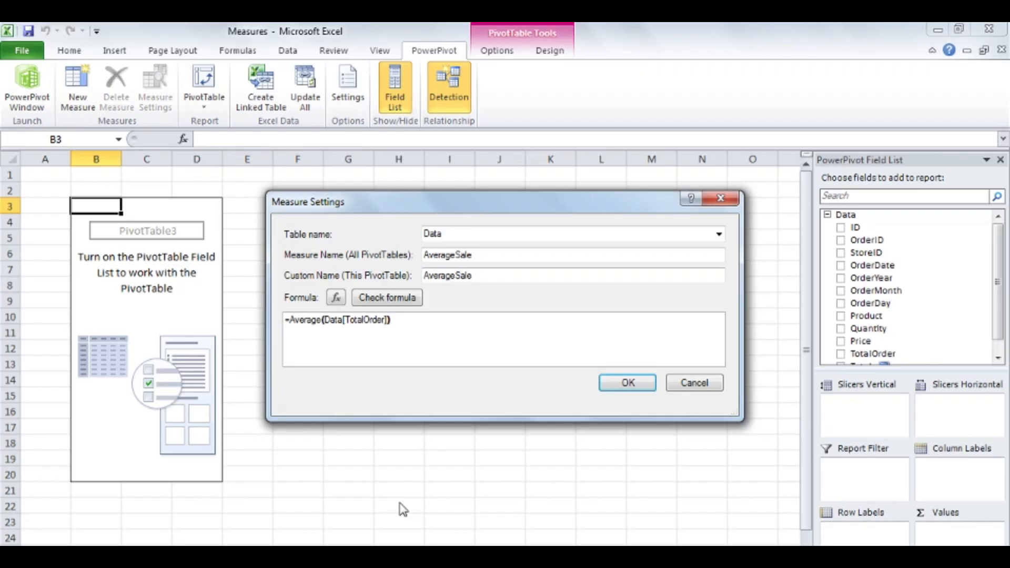
left_click(629, 383)
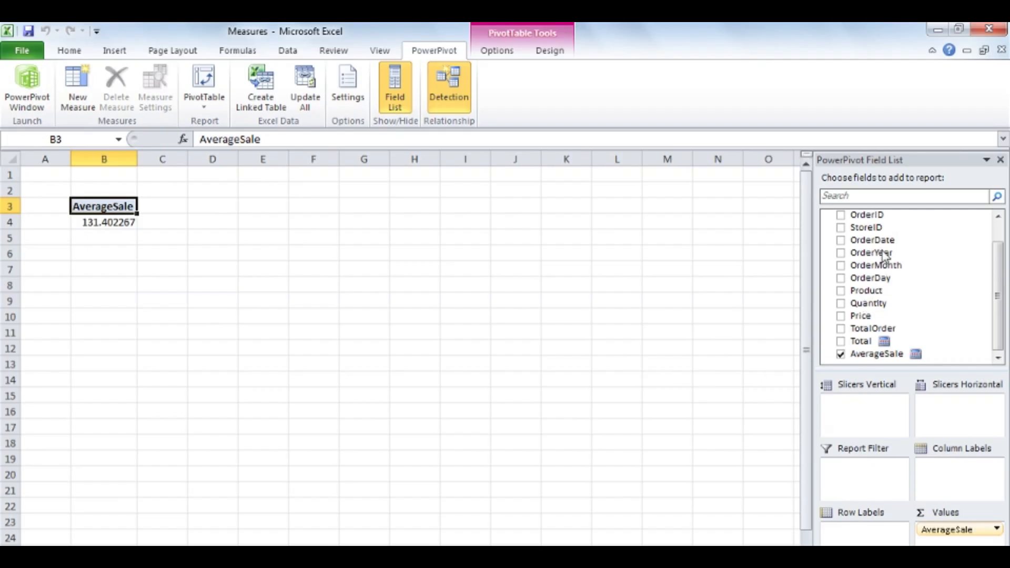
left_click_drag(886, 258, 876, 533)
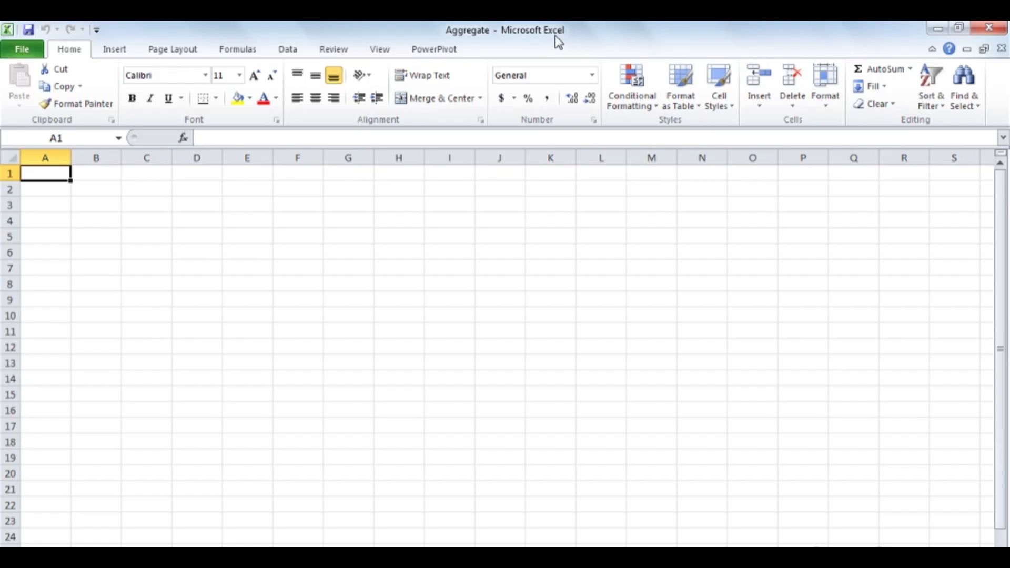
Open the PowerPivot window of the Aggregate workbook and add a calculated column with the formula =[Price]*[Quantity]
left_click(448, 52)
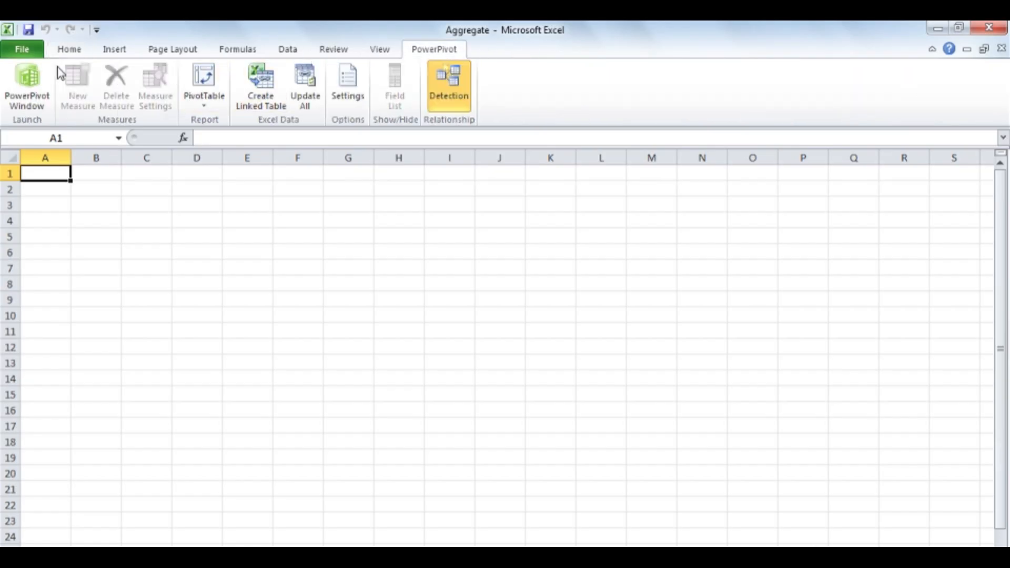
left_click(42, 75)
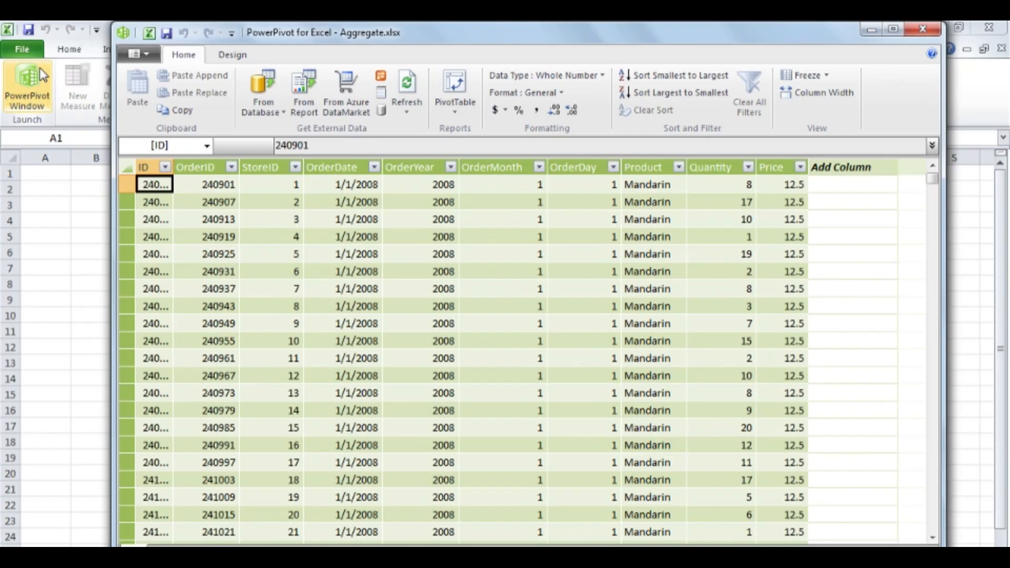
left_click(865, 185)
type("=")
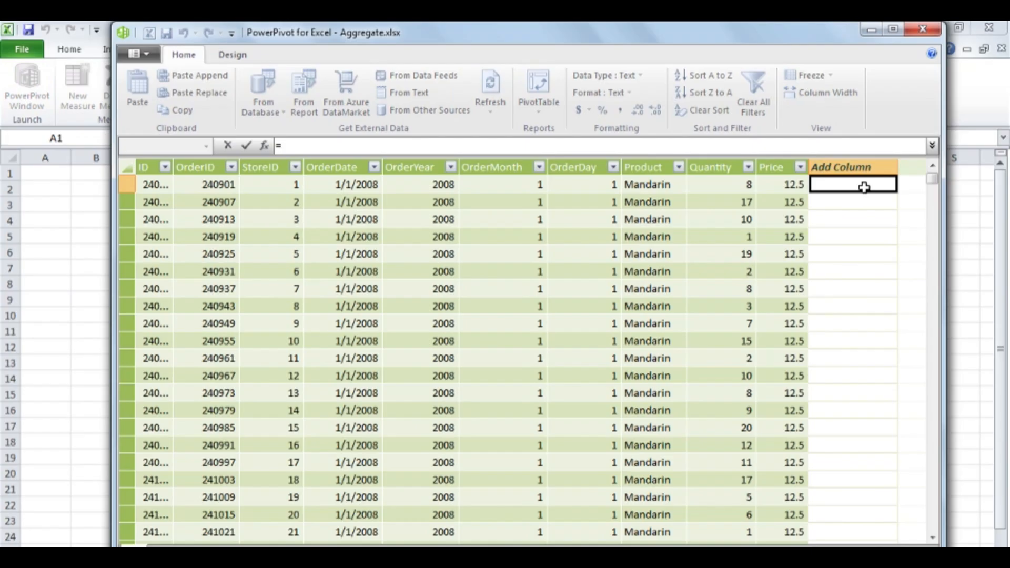
type("[")
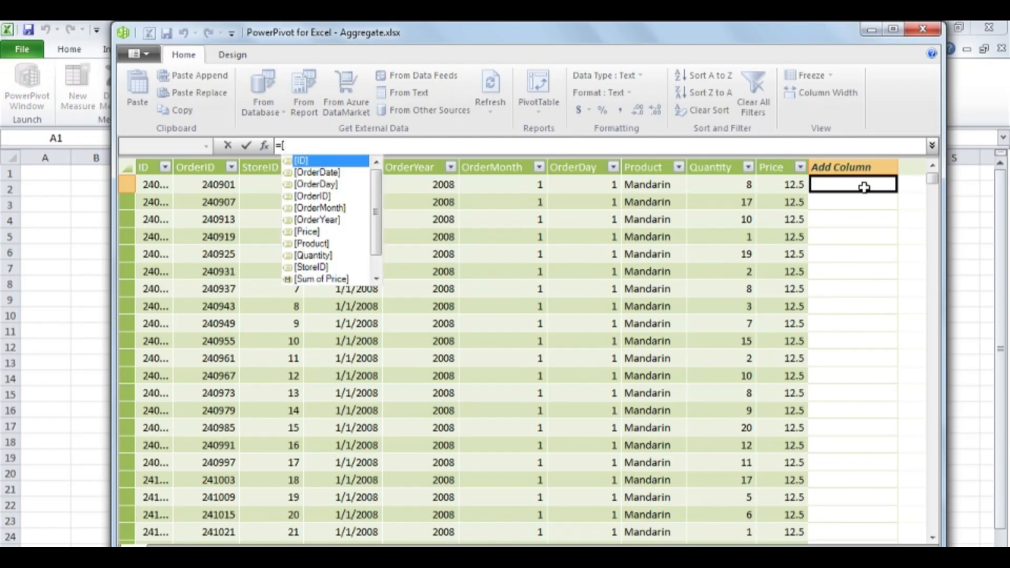
type("p")
key("Tab")
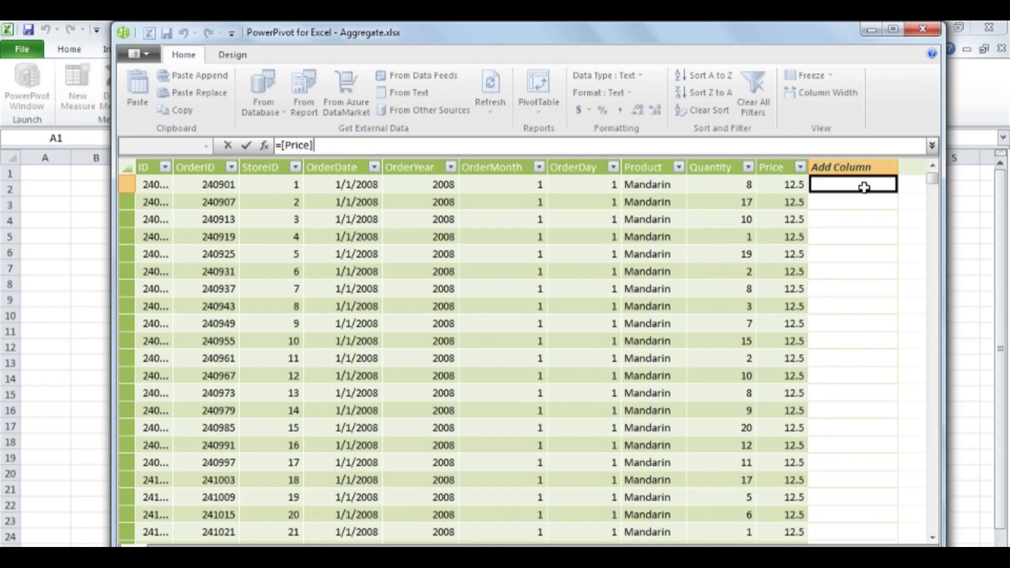
type("*[")
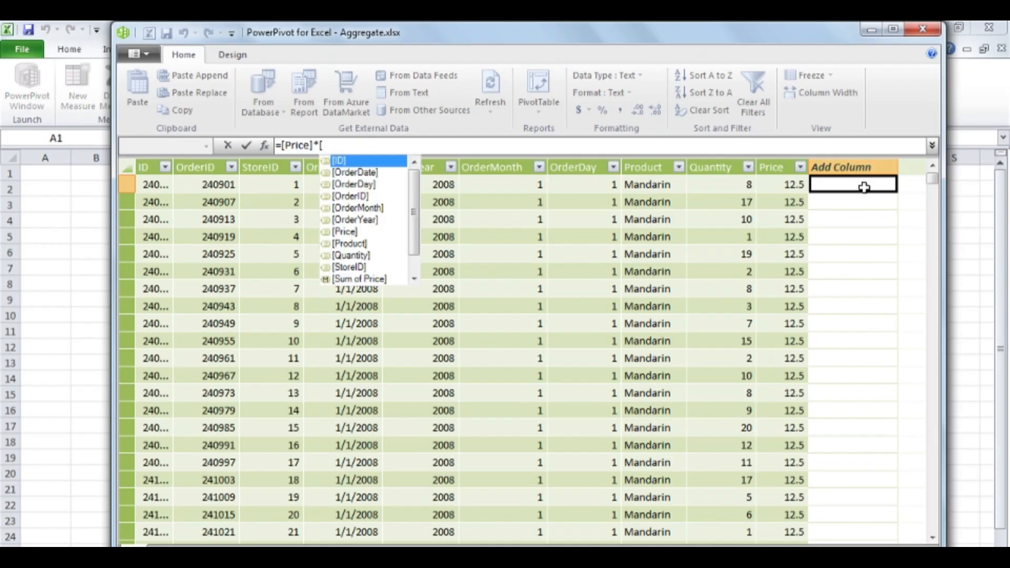
type("q")
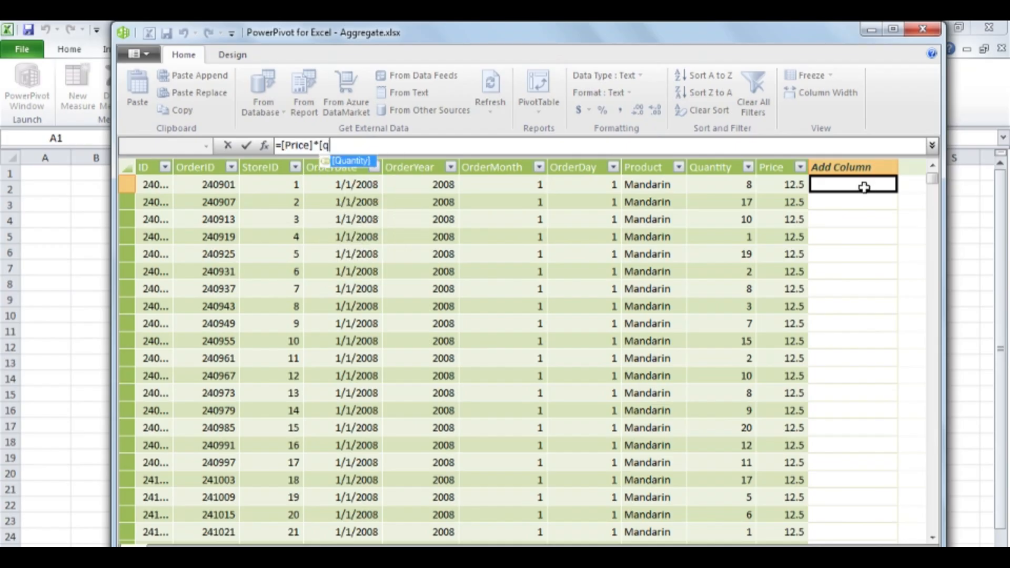
key("Tab")
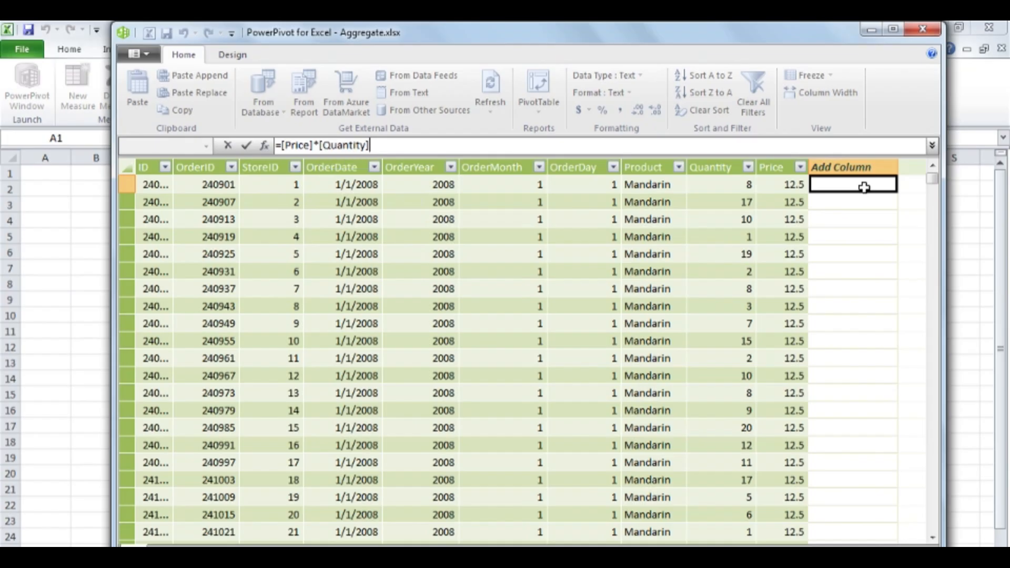
key("Return")
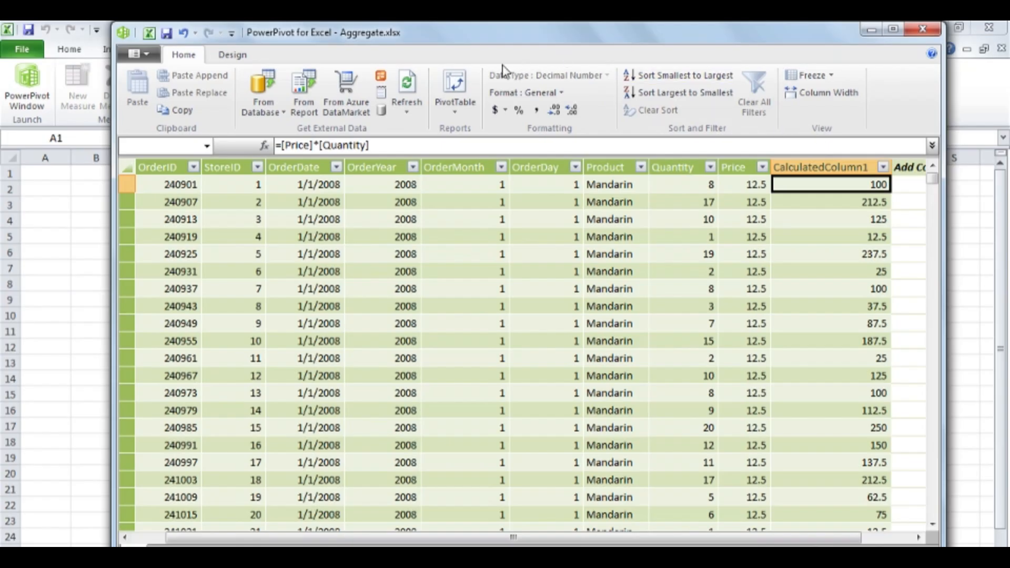
Create a PivotTable on a new worksheet and start a new measure named OrderTotal in the Data table
left_click(463, 83)
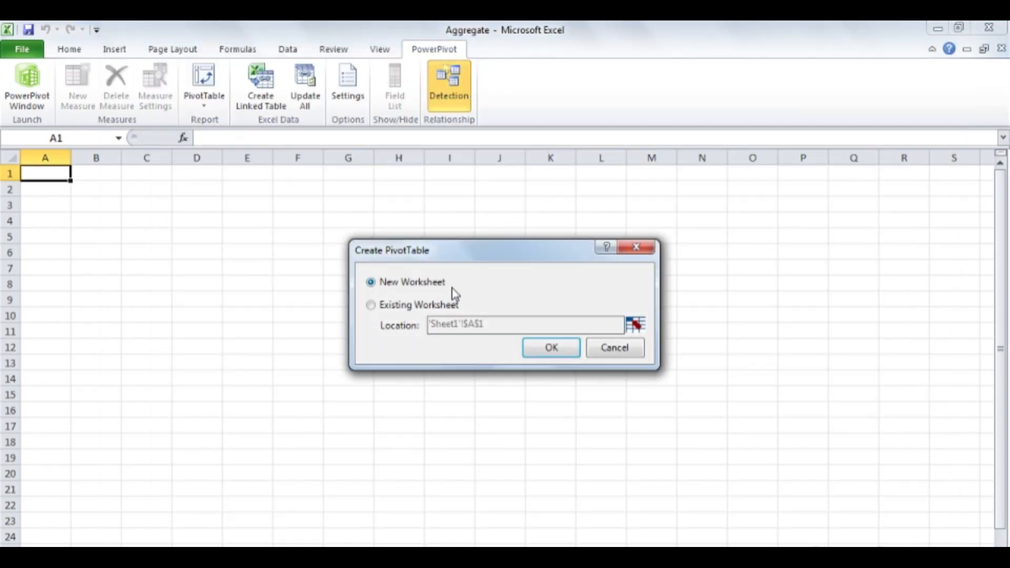
left_click(547, 349)
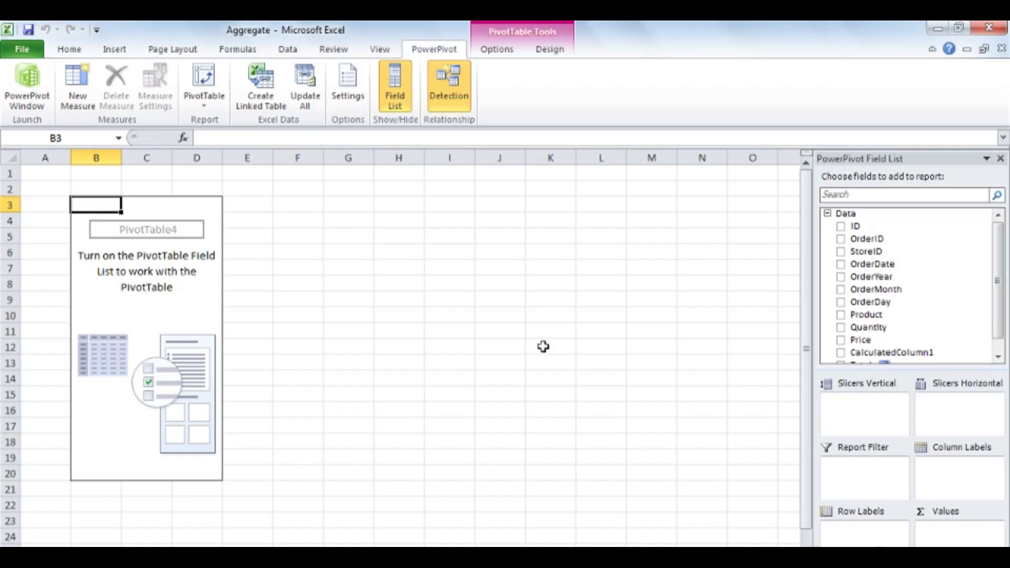
left_click(76, 90)
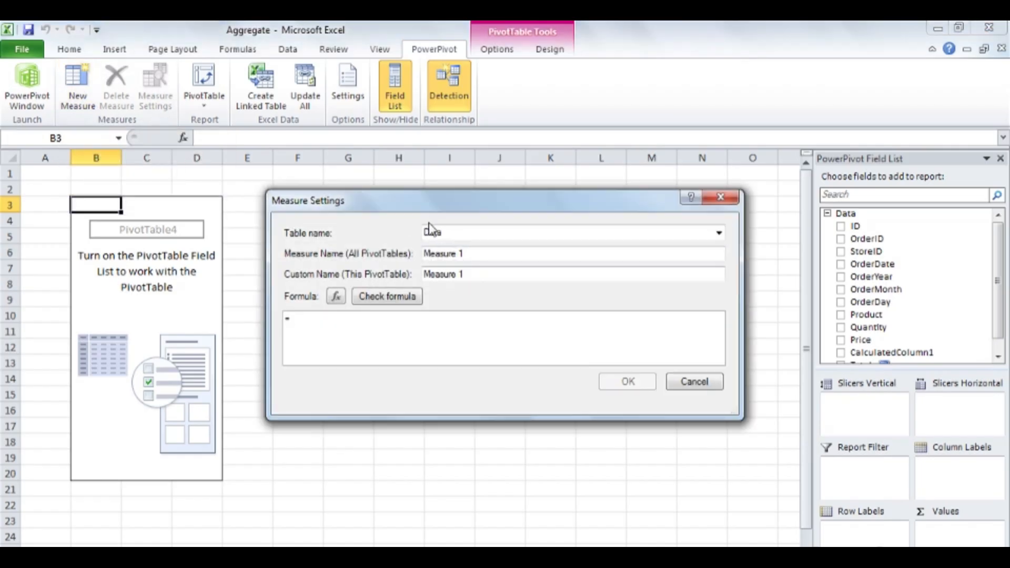
left_click(481, 252)
key("BackSpace")
key("BackSpace")
key("BackSpace")
key("BackSpace")
key("BackSpace")
key("BackSpace")
key("BackSpace")
key("BackSpace")
key("BackSpace")
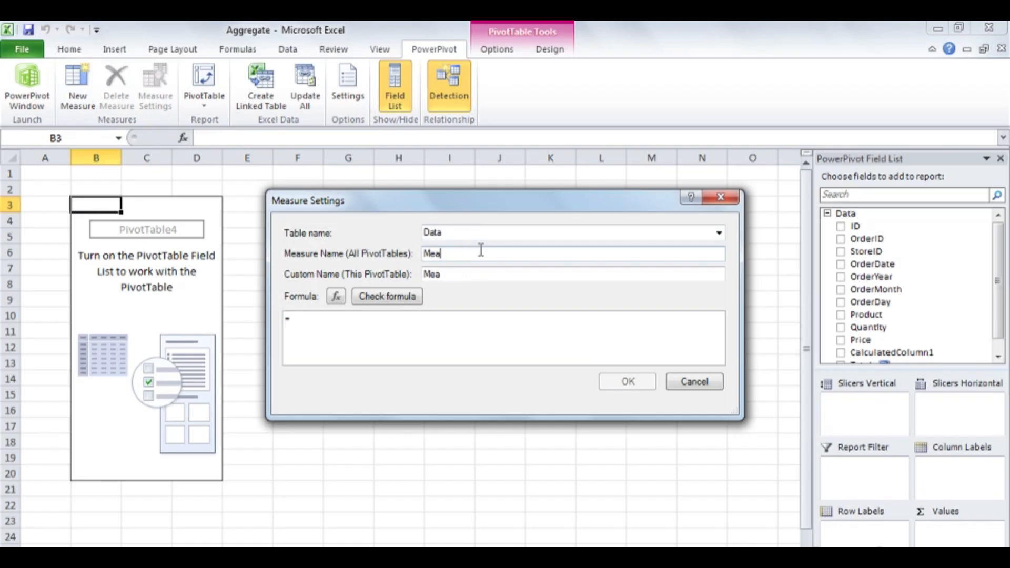
type("OrderTotal")
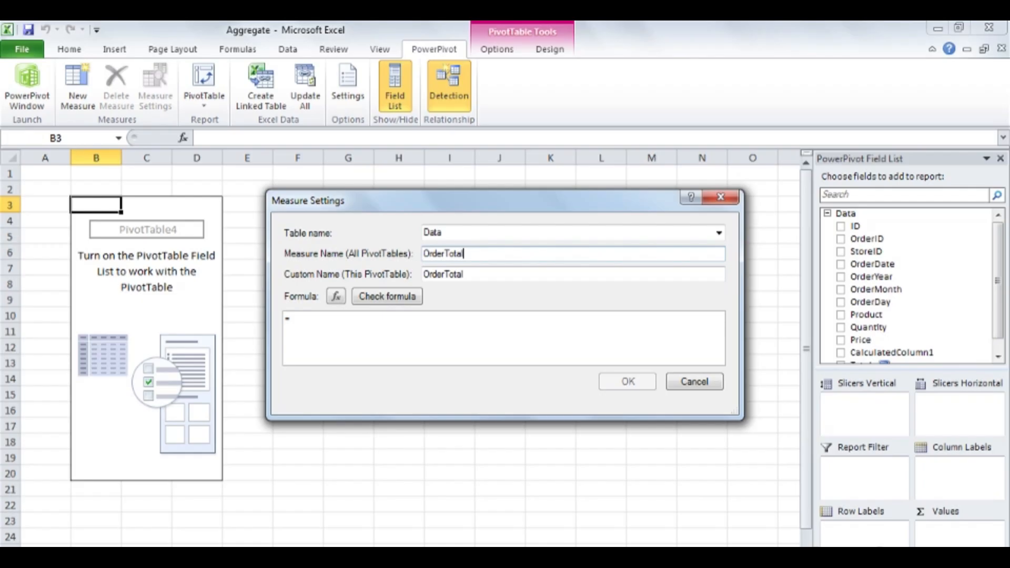
Try to define the OrderTotal measure with the formula =sum(Data[Price] * Data[Quantity])
left_click(437, 319)
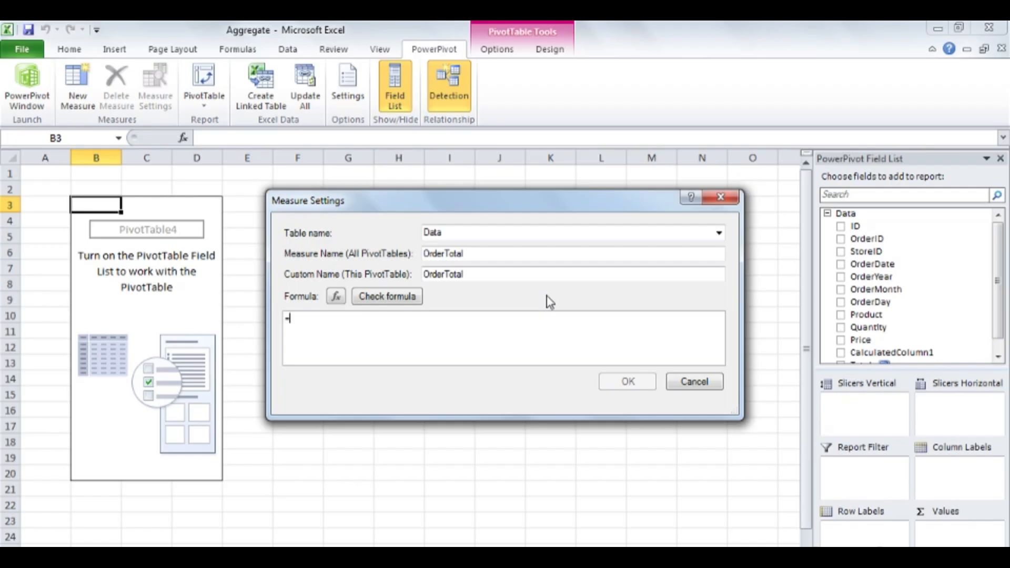
type("su")
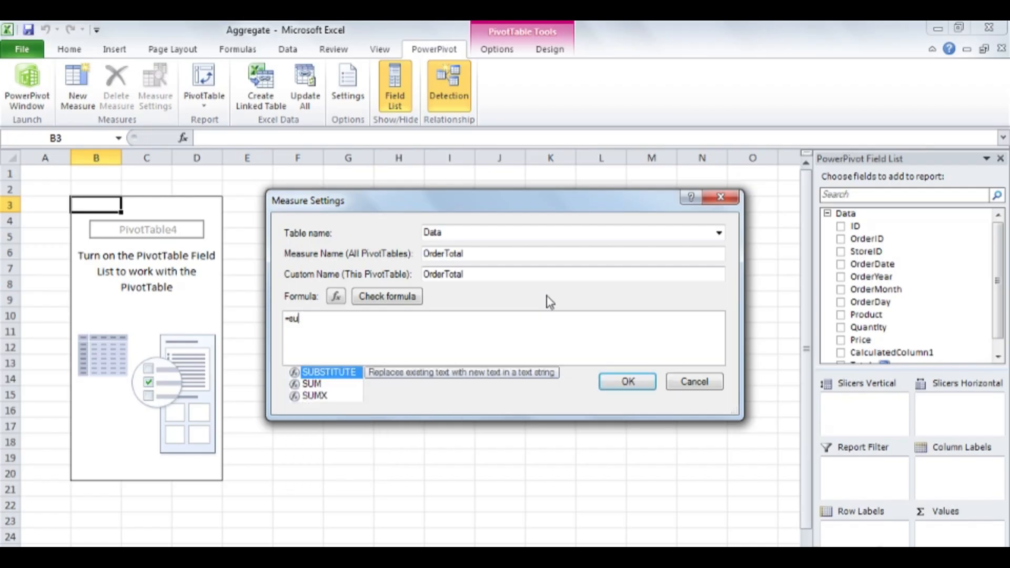
type("m(")
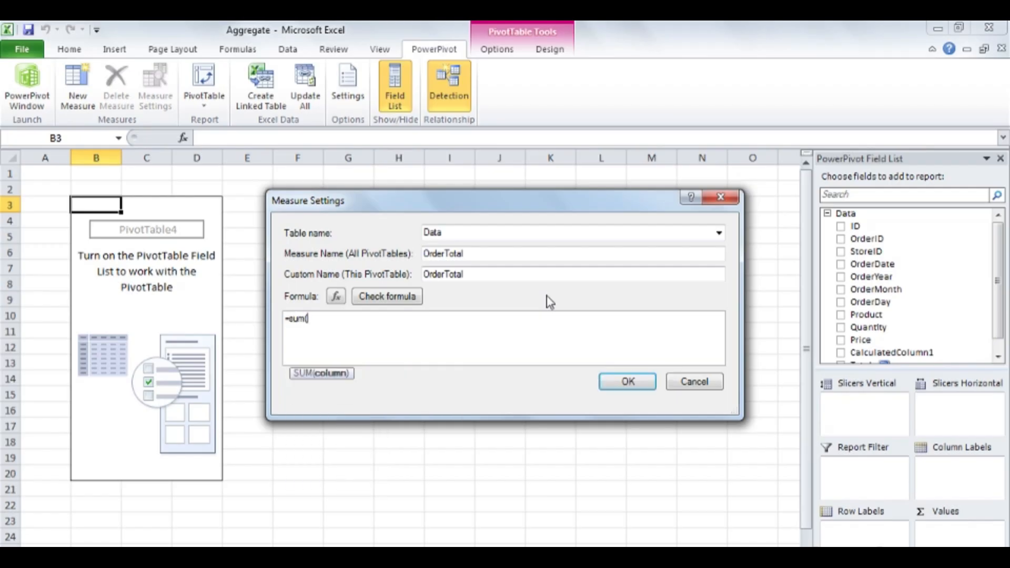
type("Data[")
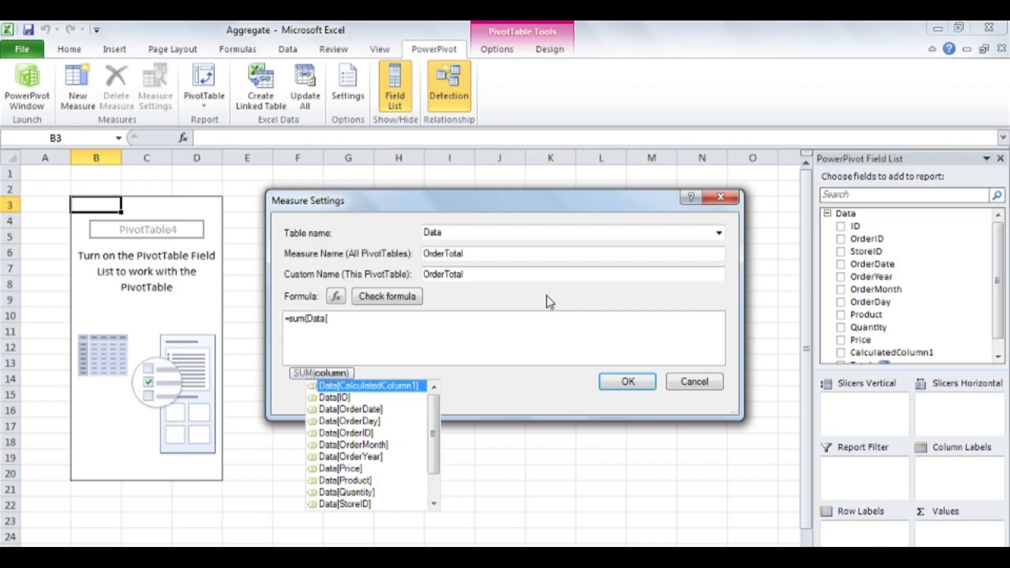
type("Price]")
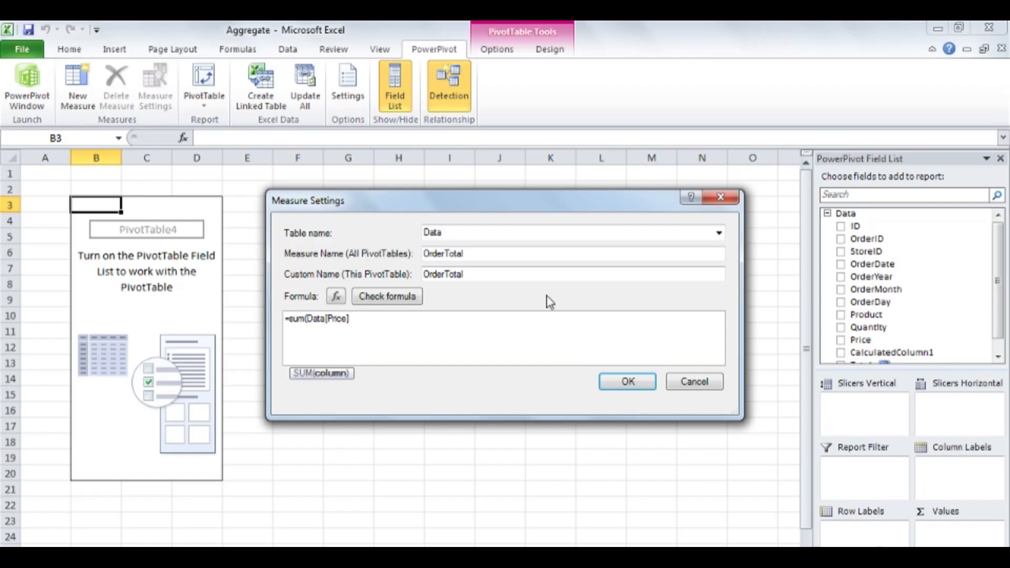
type(" * d")
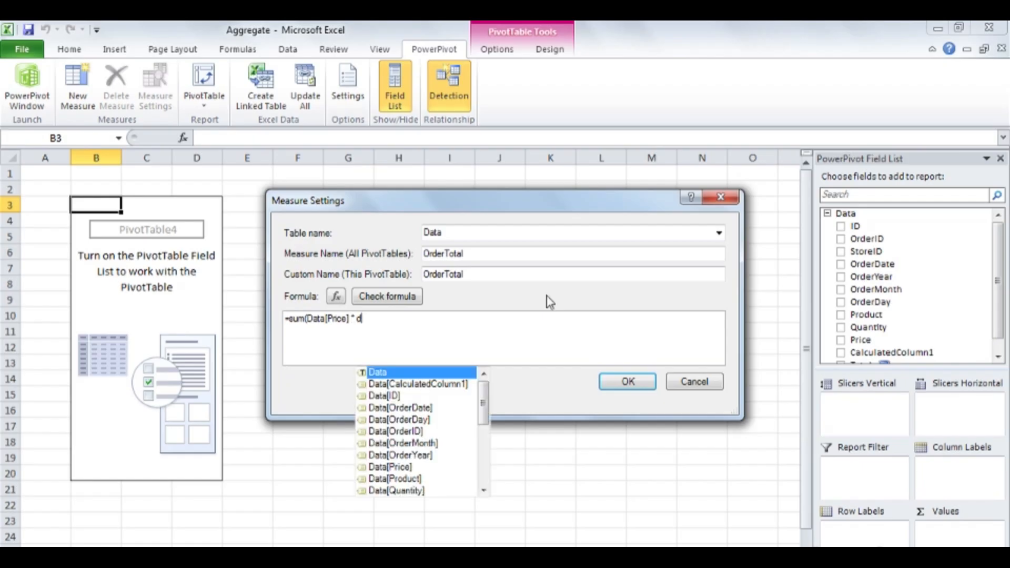
type("ata[")
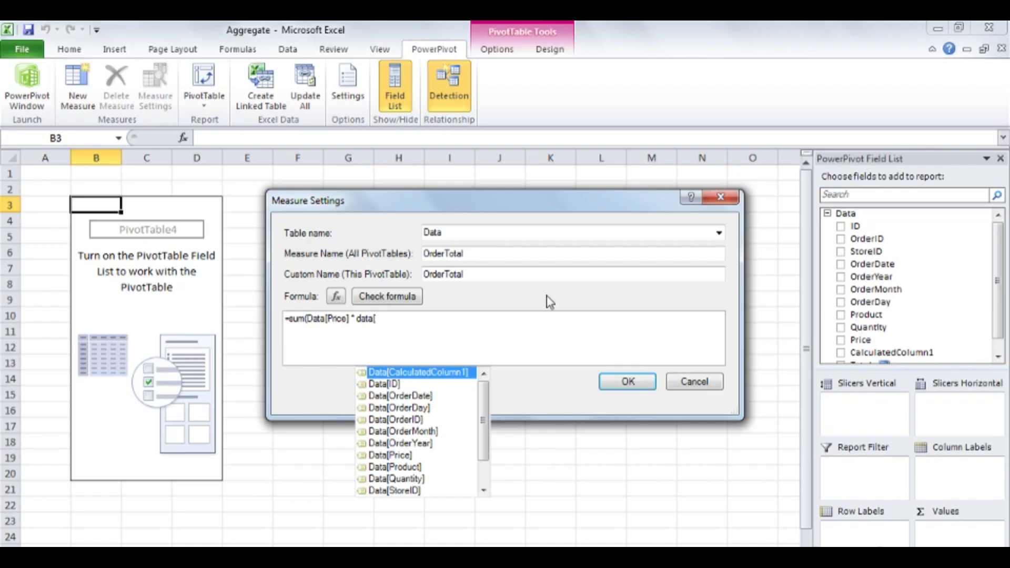
type("q")
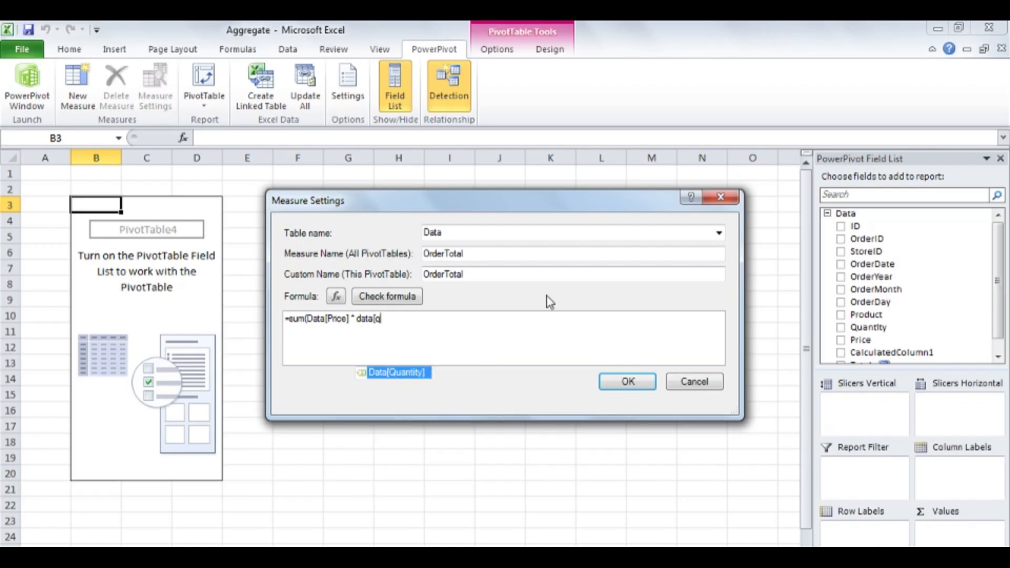
key("Tab")
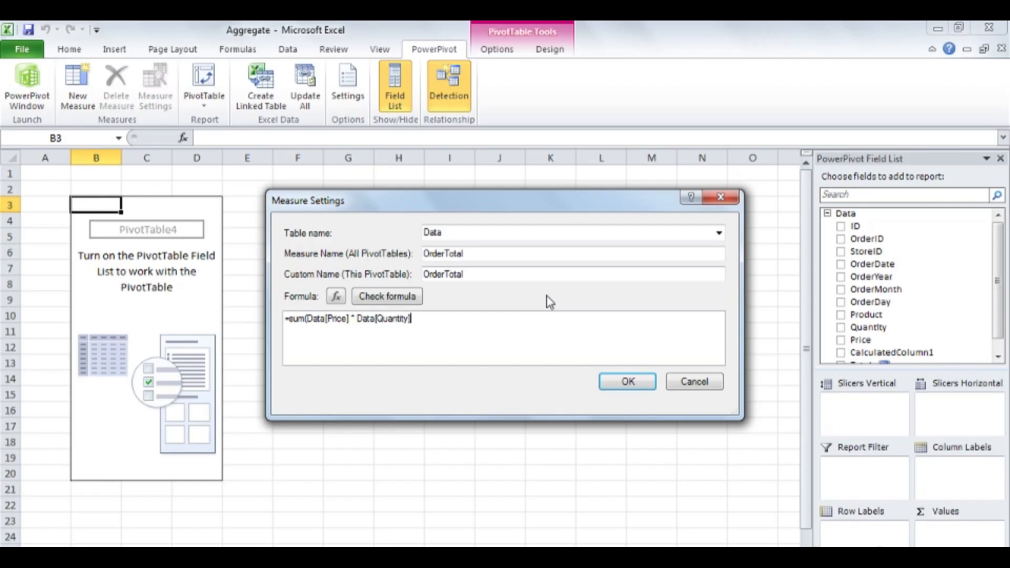
type(")")
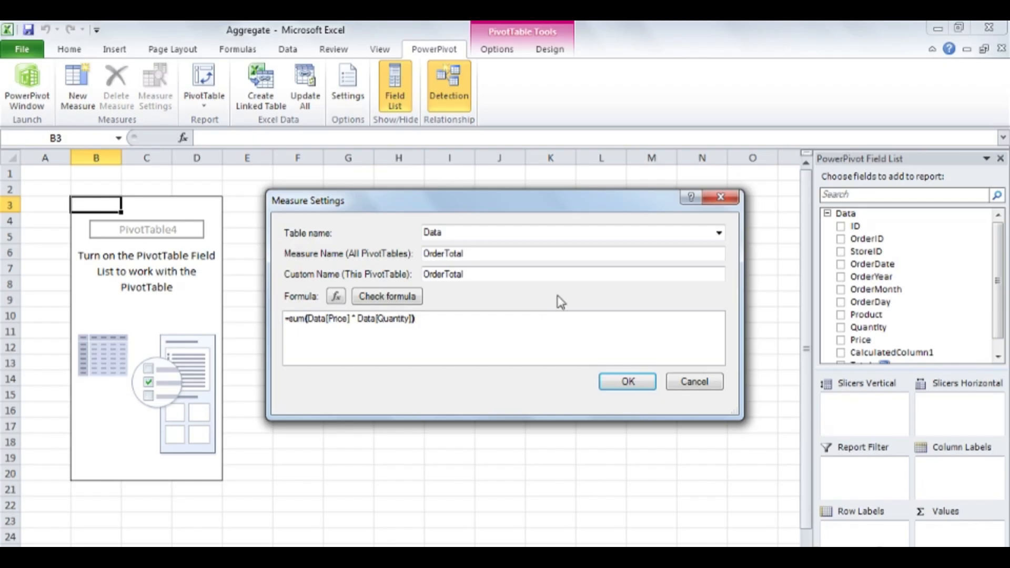
left_click(628, 382)
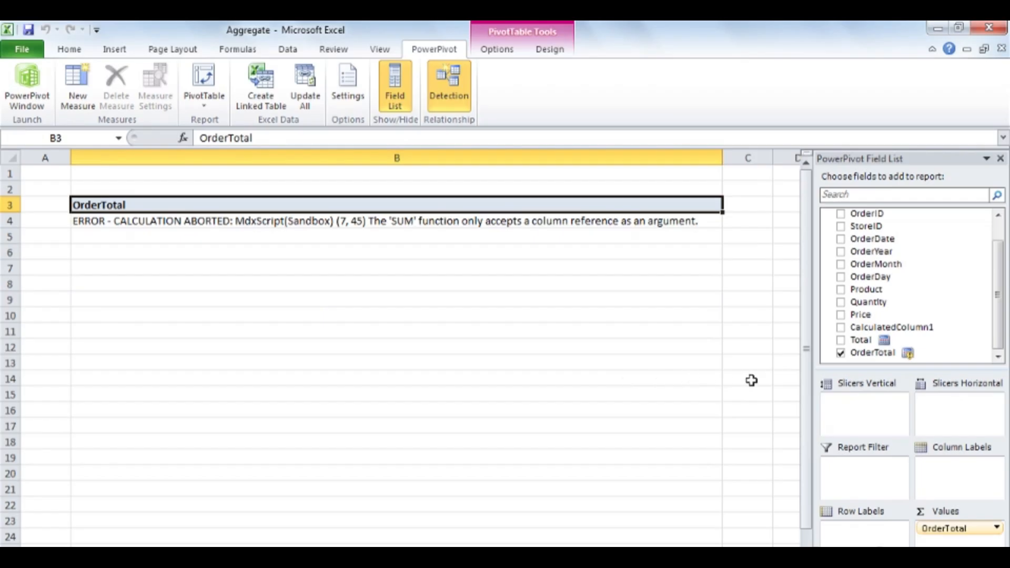
Change the OrderTotal measure's formula to =sumx(Data, Data[Price] * Data[Quantity]) and apply it
right_click(885, 356)
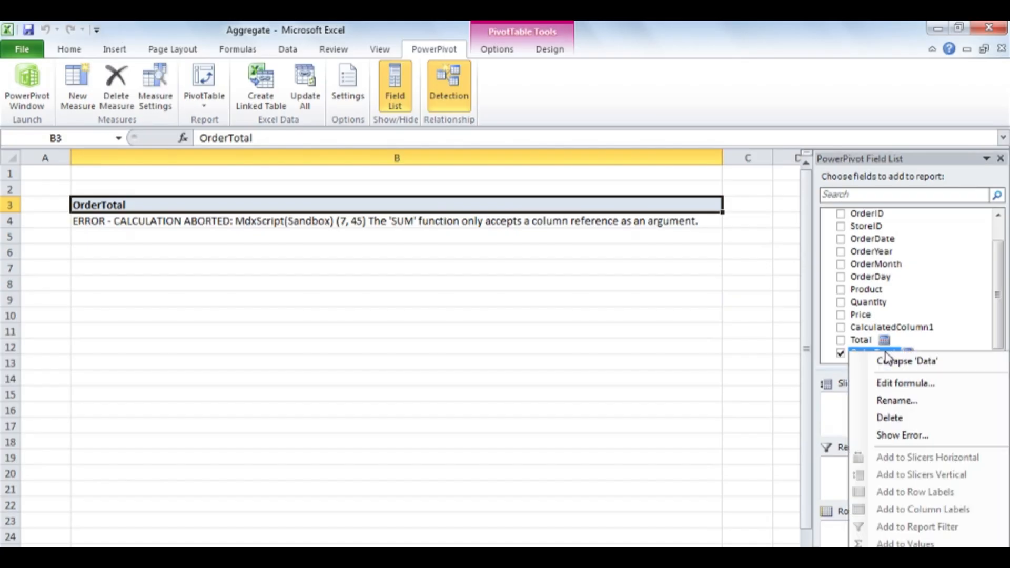
left_click(950, 390)
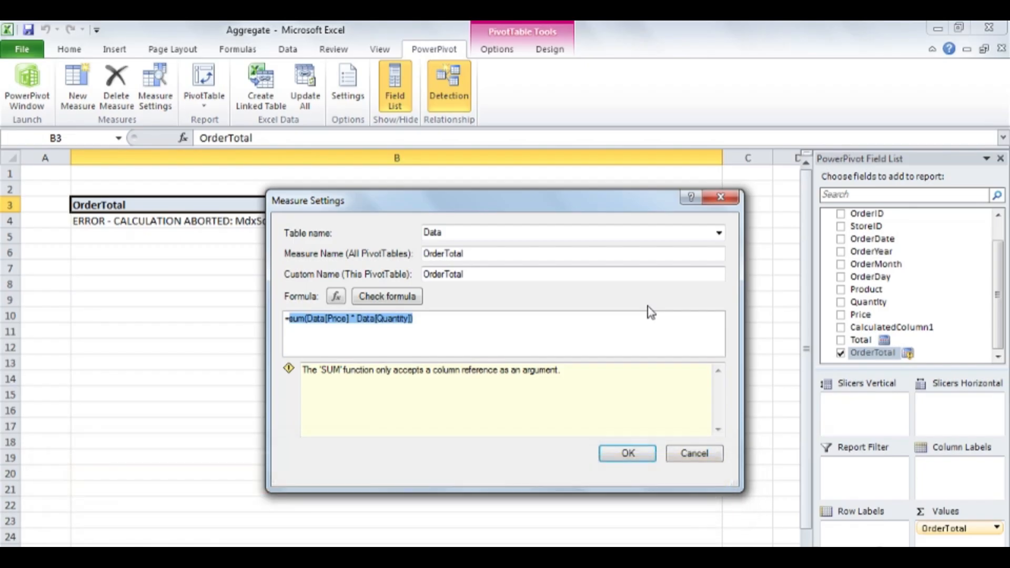
key("BackSpace")
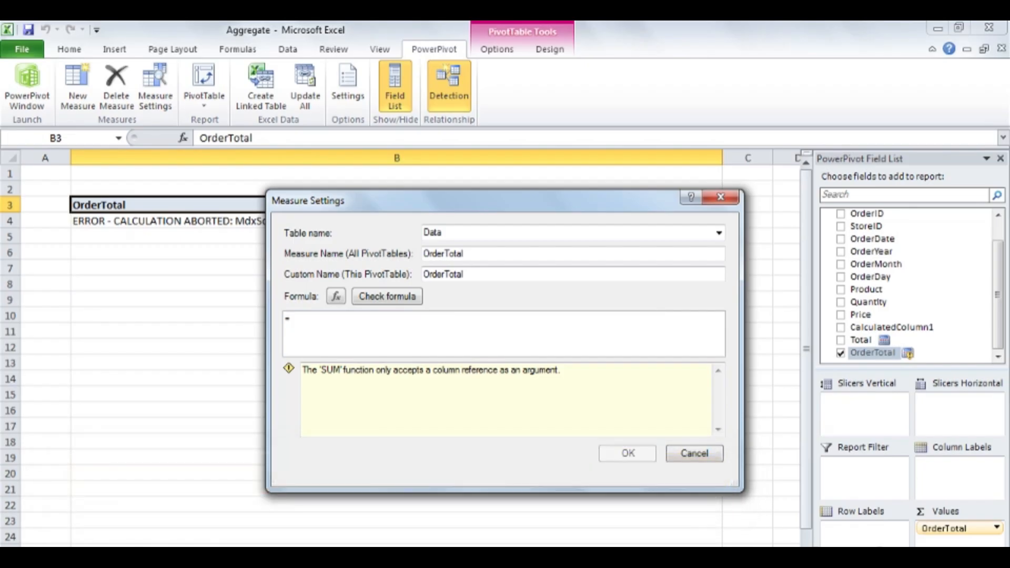
type("sumx")
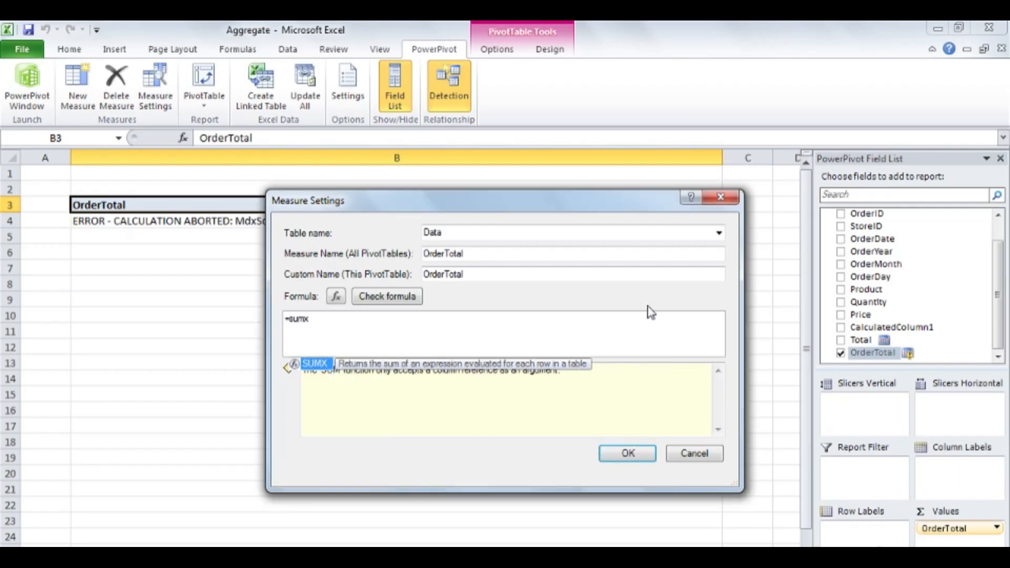
type("(")
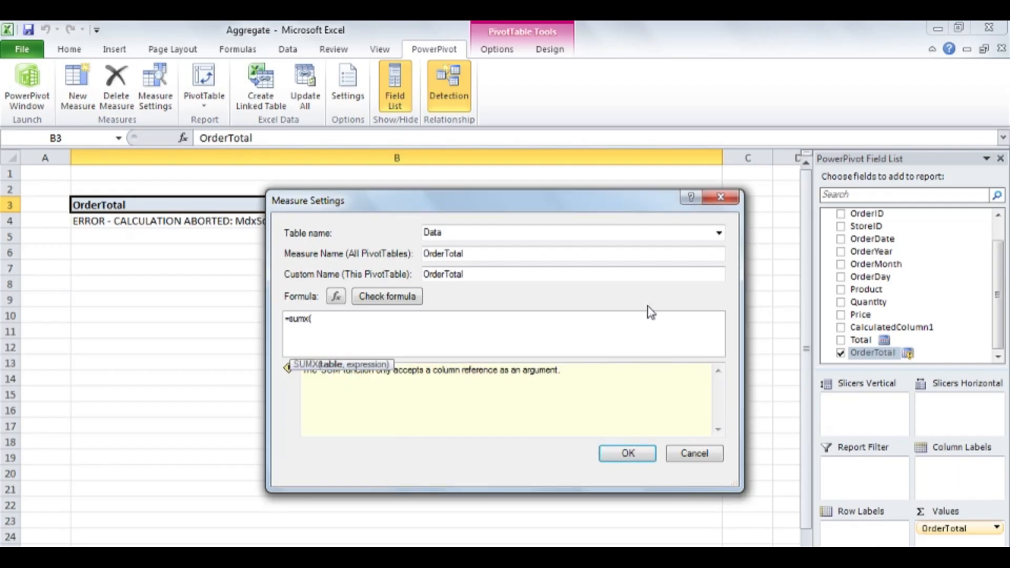
type("Data")
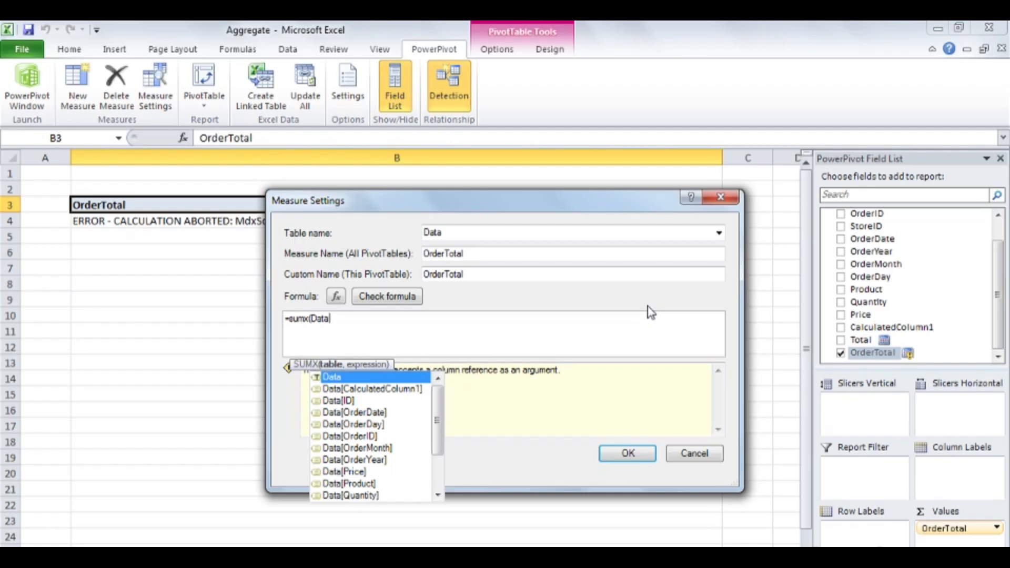
key("Escape")
type(",")
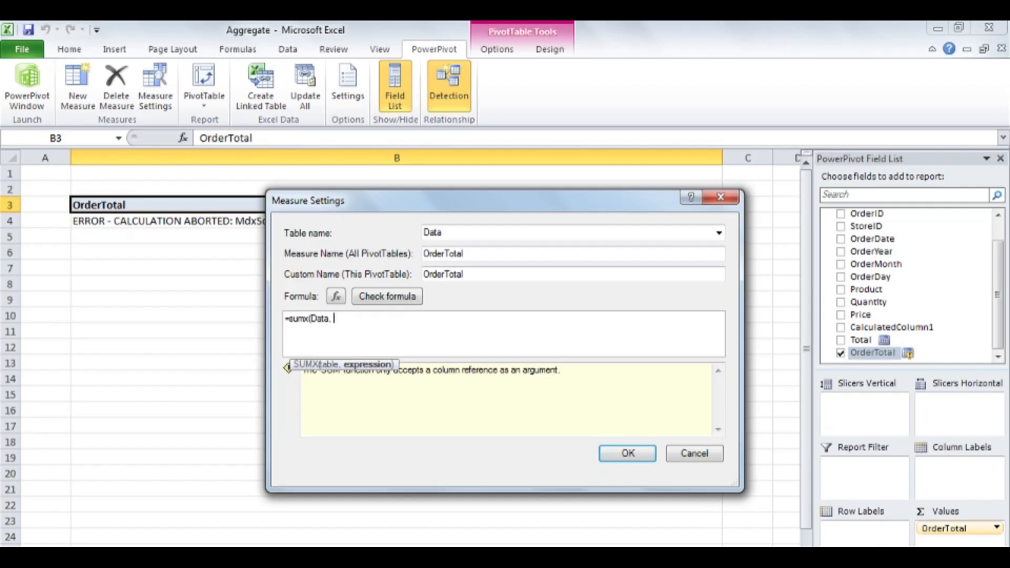
type(" Data")
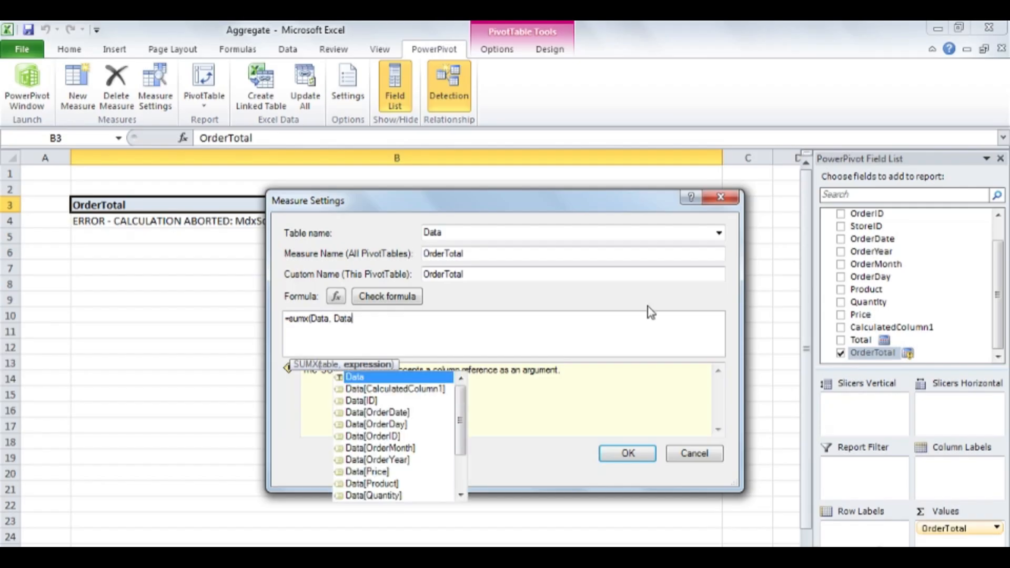
type("[P")
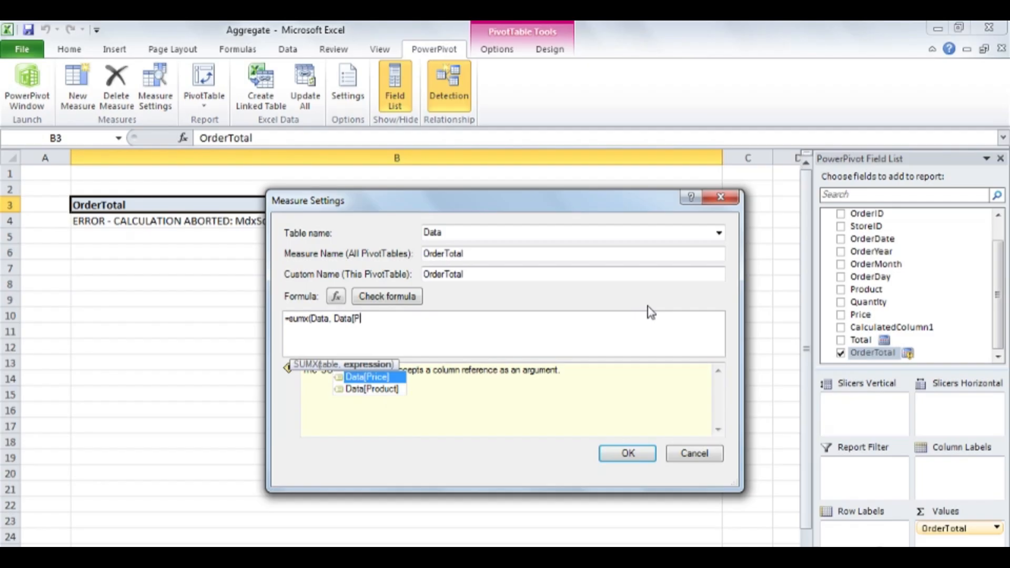
key("Tab")
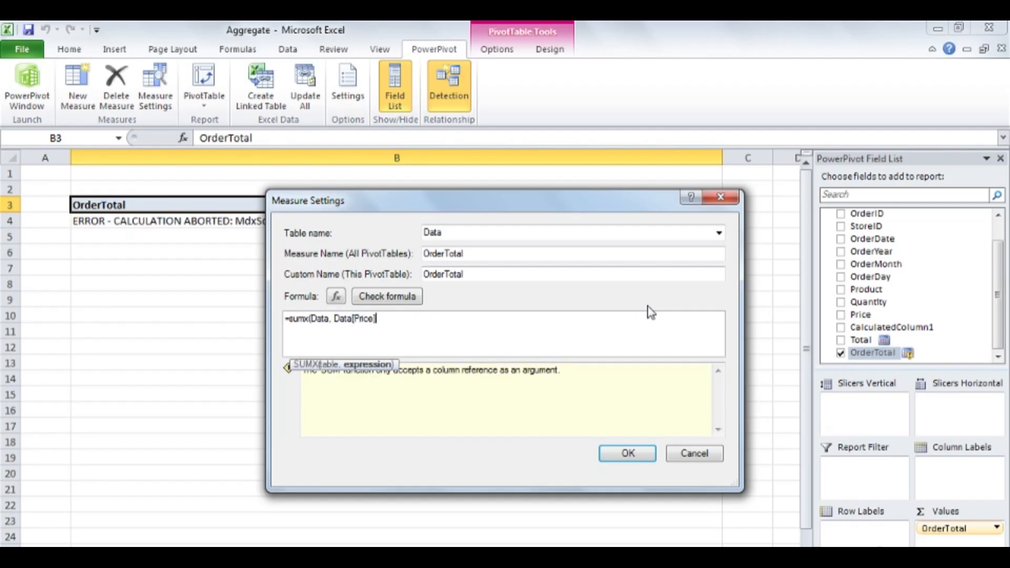
type("* Data[")
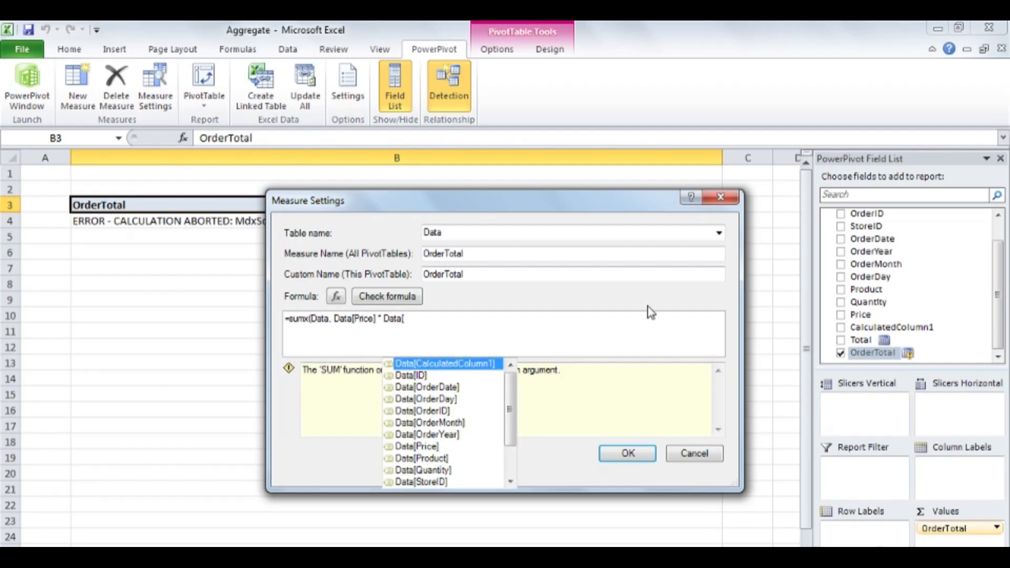
type("q")
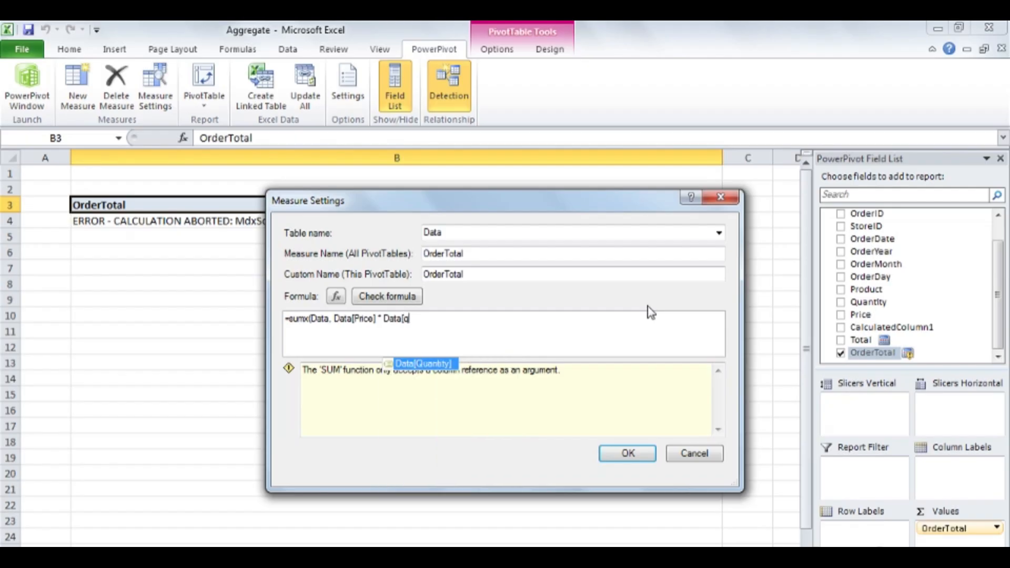
key("Tab")
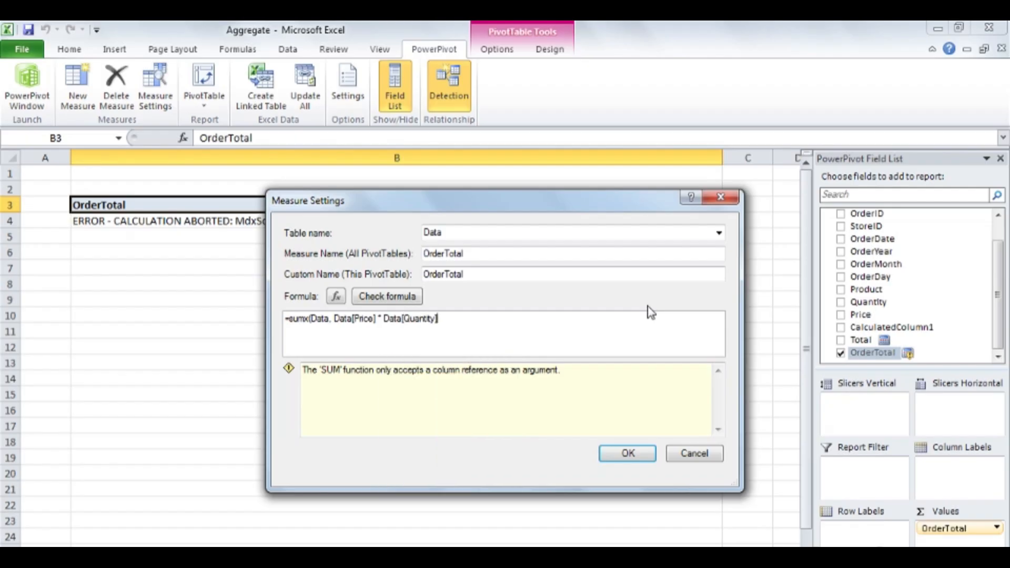
type(")")
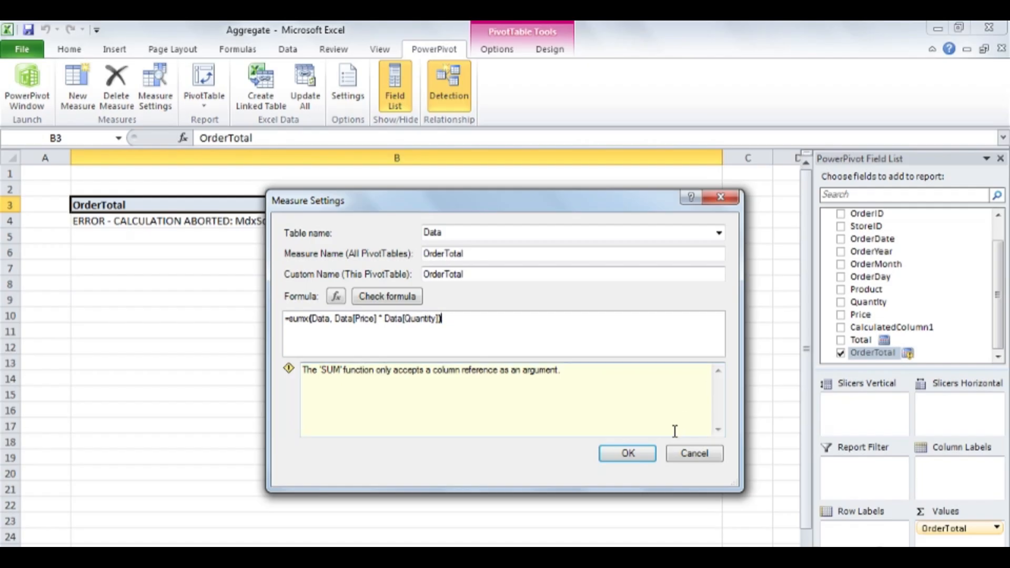
left_click(635, 456)
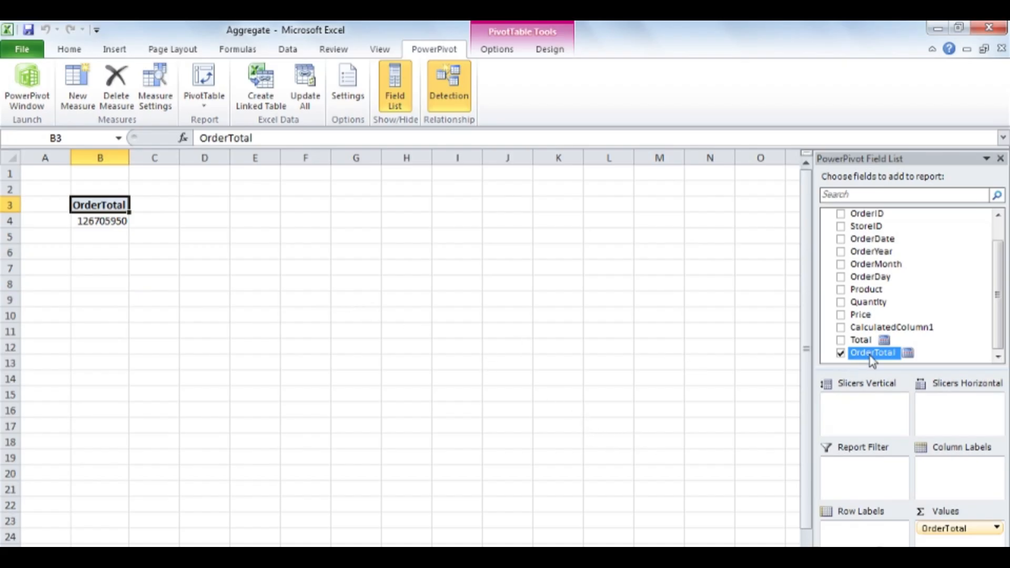
Review the formula in the OrderTotal measure's settings and close them without making changes
left_click(172, 96)
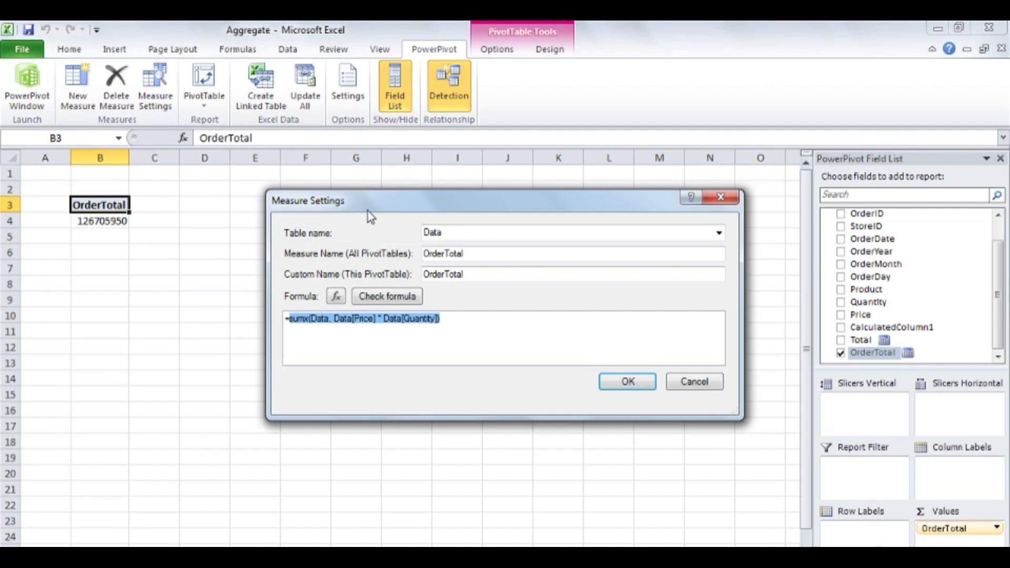
left_click(497, 326)
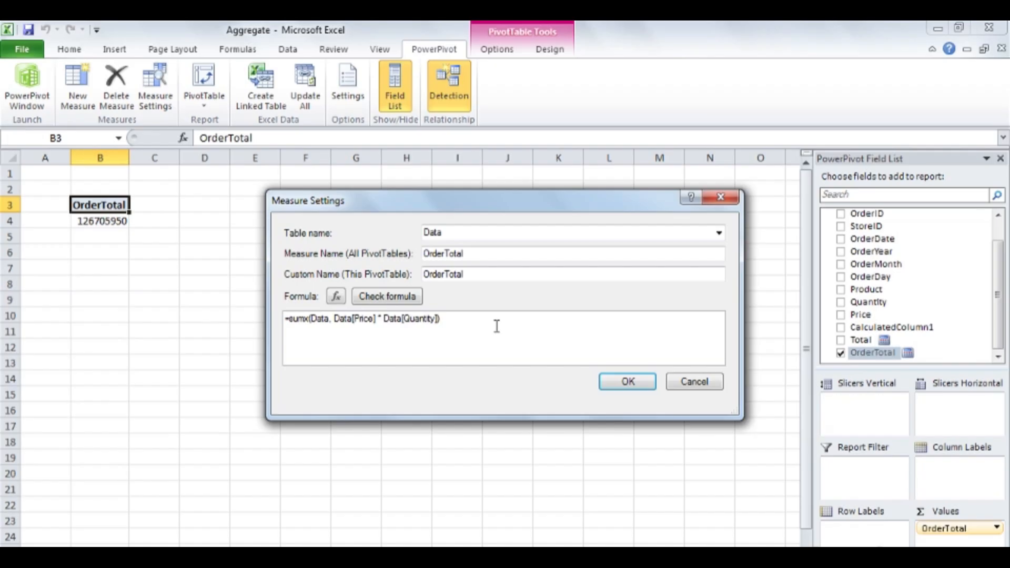
left_click(700, 388)
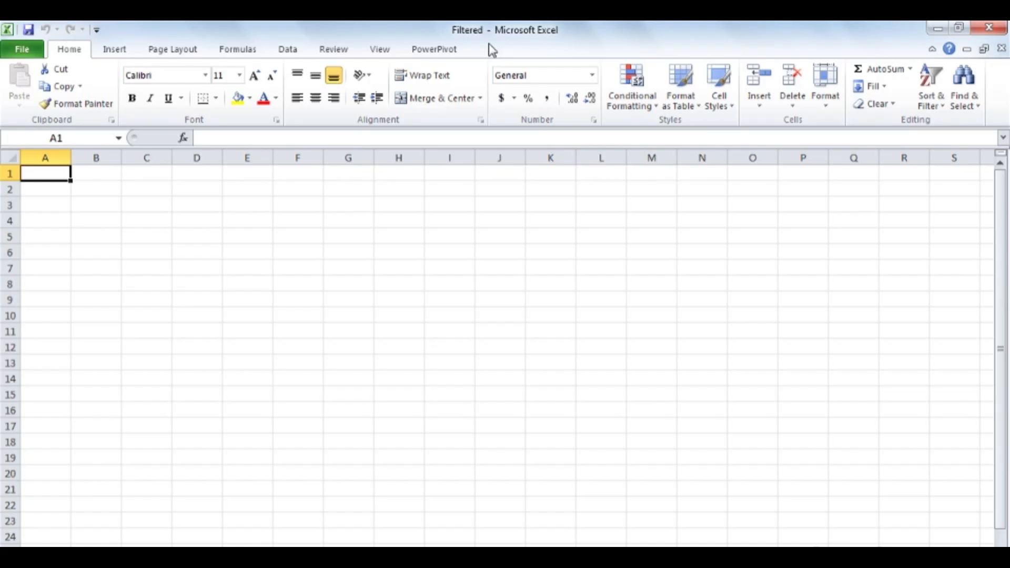
Open the PowerPivot window of the Filtered workbook and create a PivotTable on a new worksheet
left_click(455, 51)
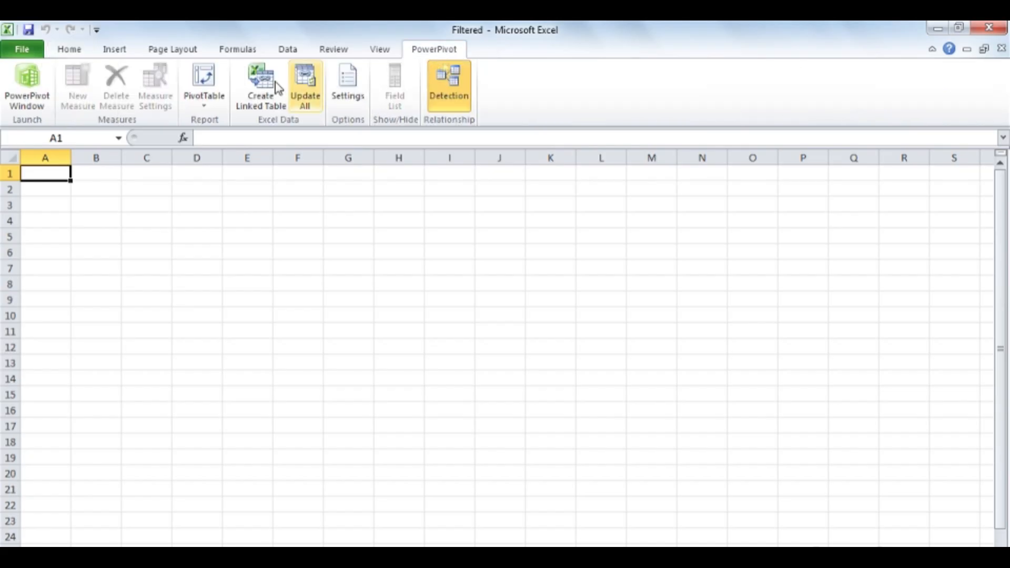
left_click(30, 78)
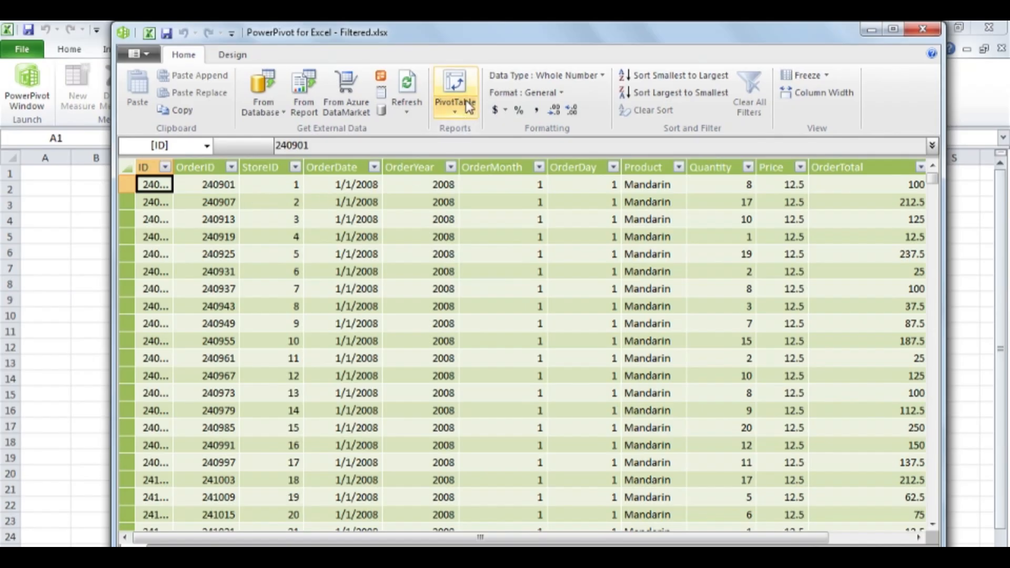
left_click(455, 90)
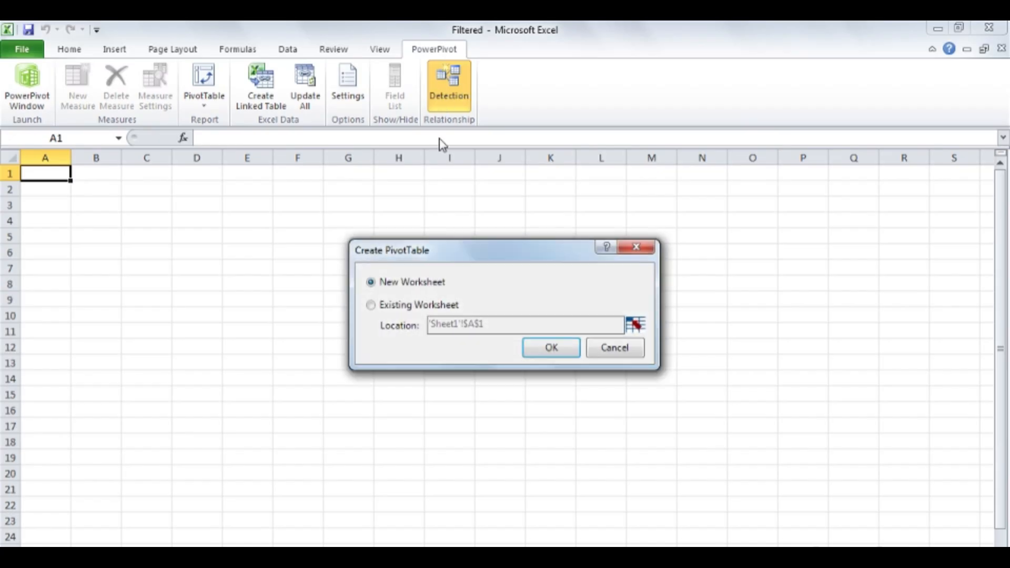
left_click(555, 350)
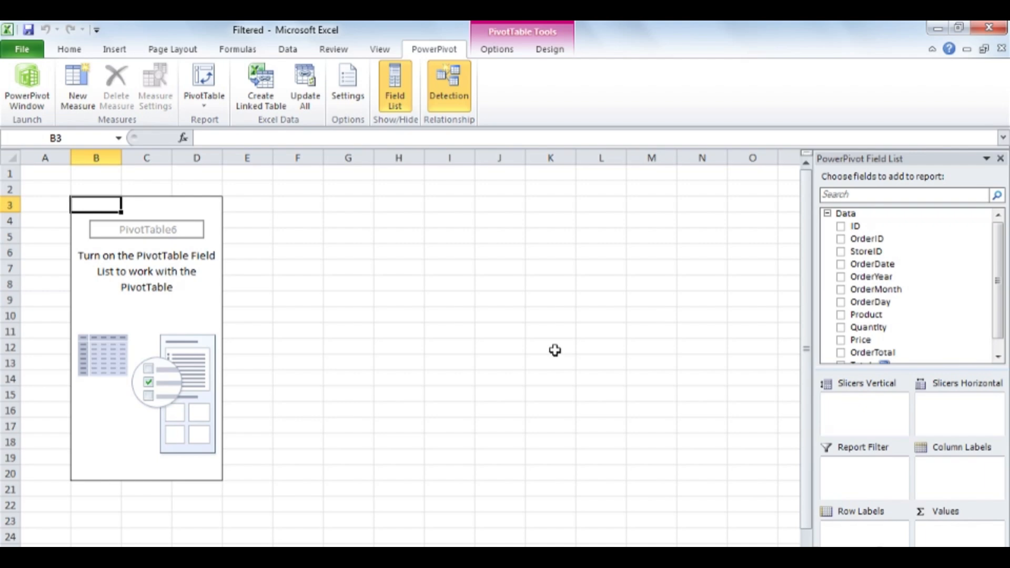
Start a new measure in the Data table and name it LargerOrders
left_click(79, 86)
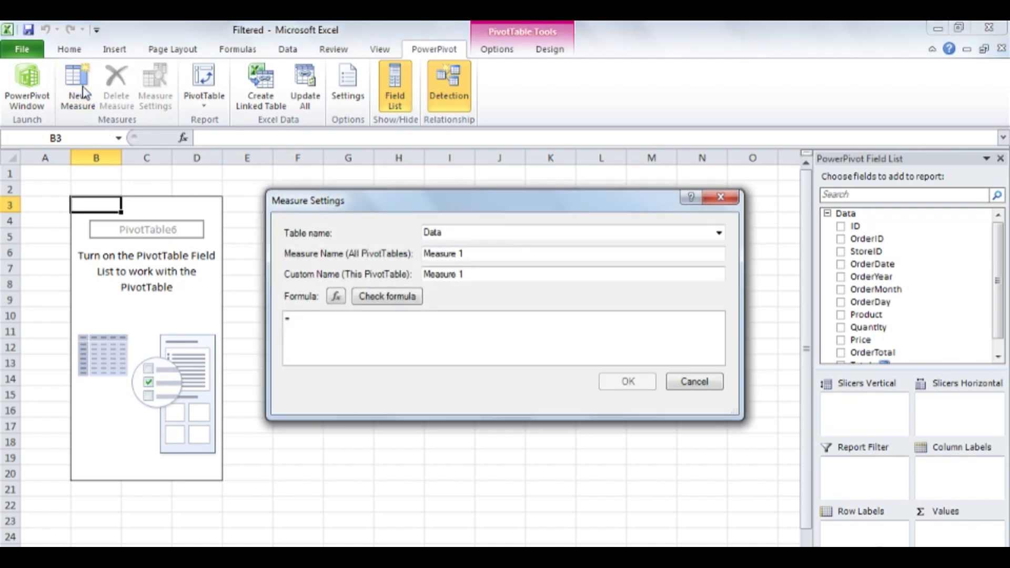
left_click_drag(464, 254, 414, 258)
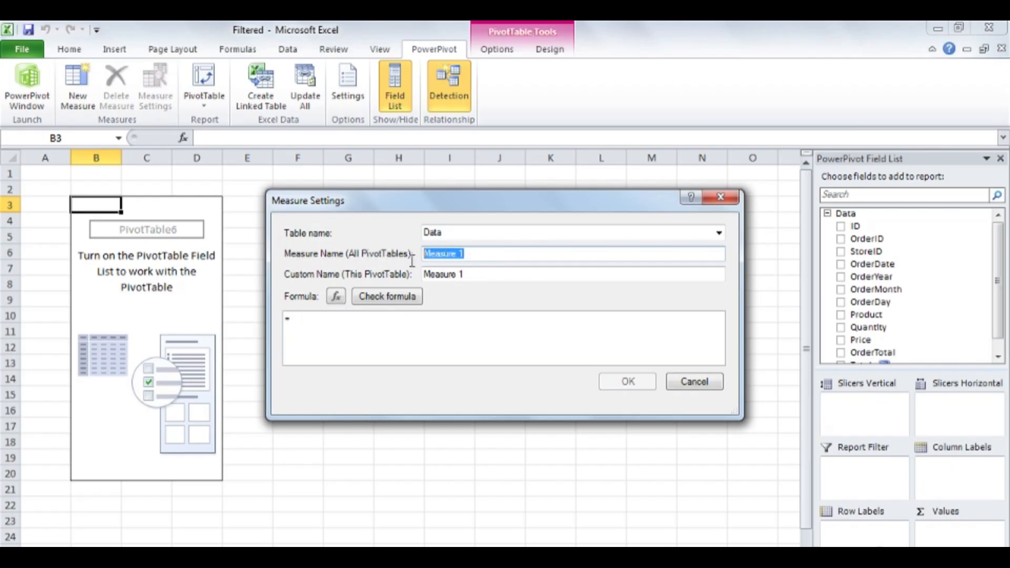
type("Larger")
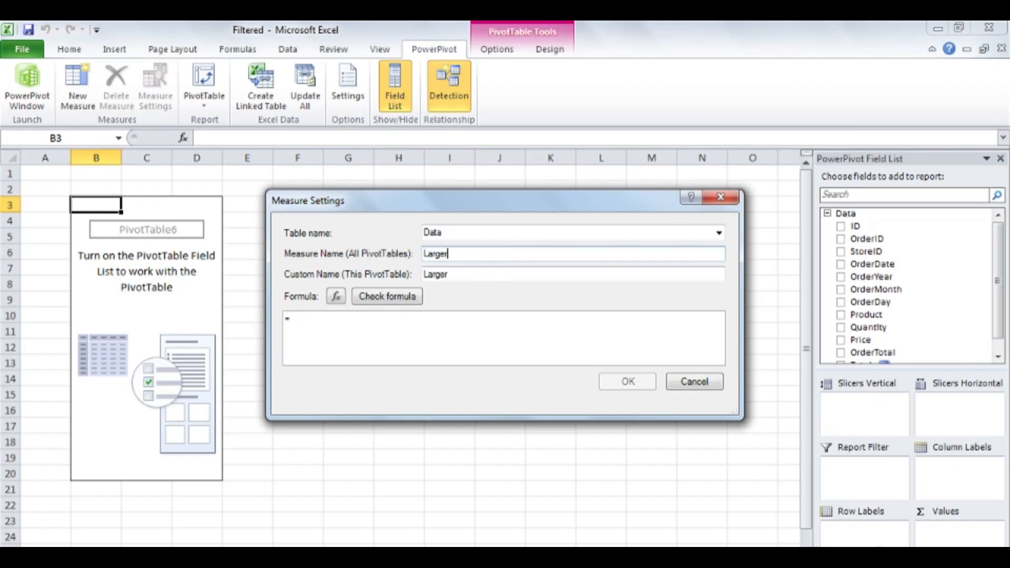
type("Orders")
Begin the LargerOrders formula with =sumx(Filter(Data, Data[Quantity]>18) to restrict the summed rows to larger quantities
left_click(416, 327)
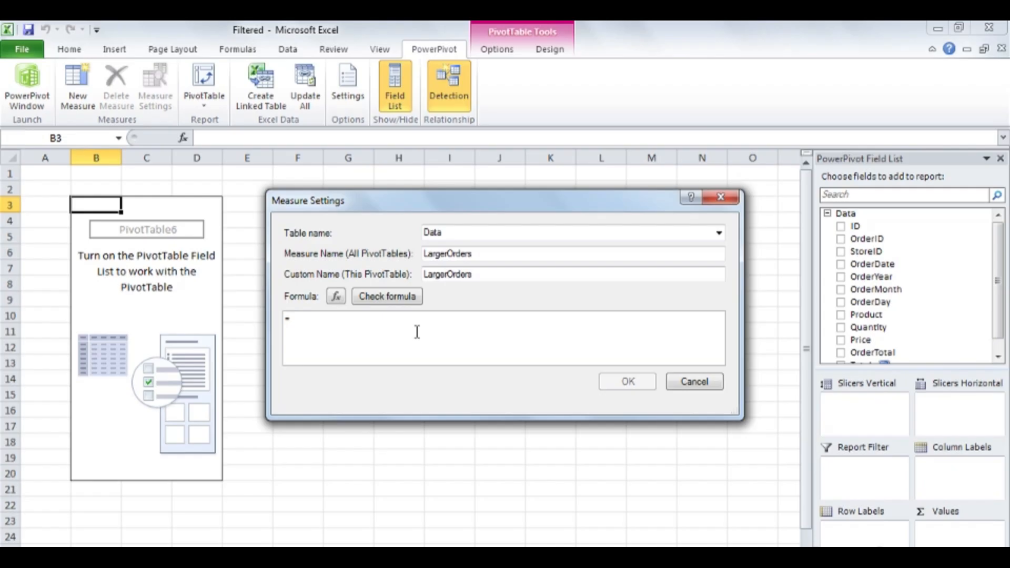
type("sumx")
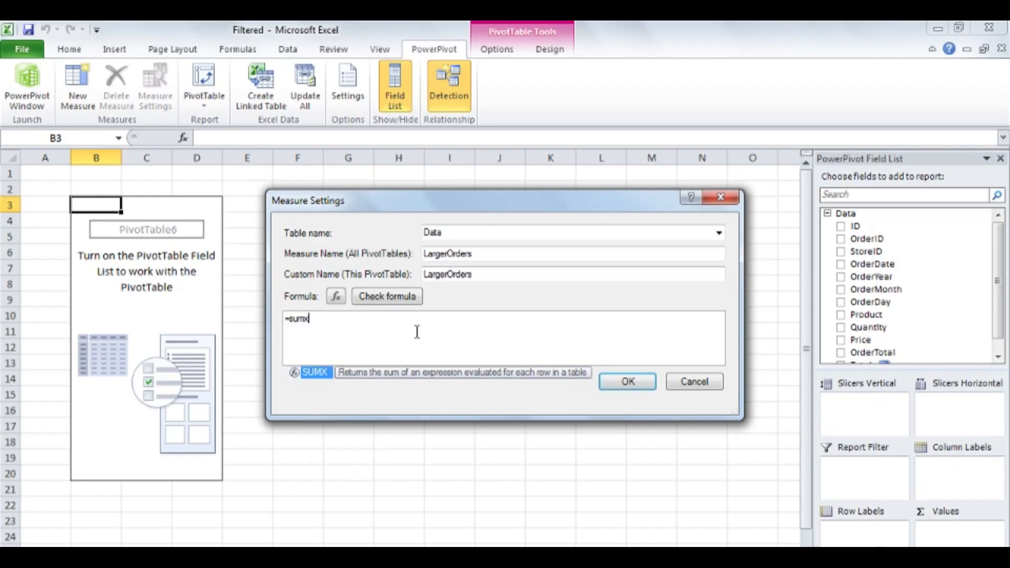
type("(")
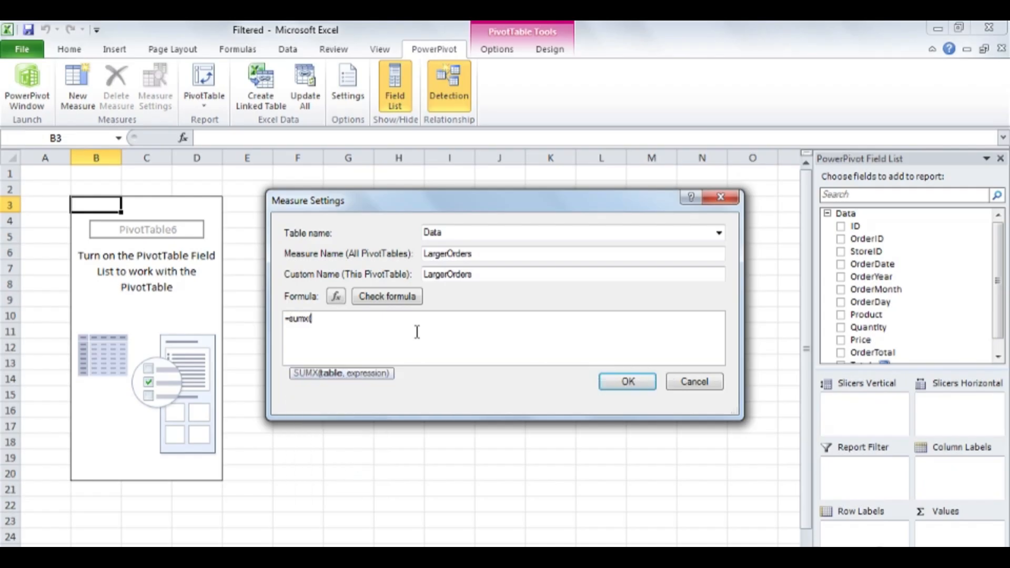
type("Fil")
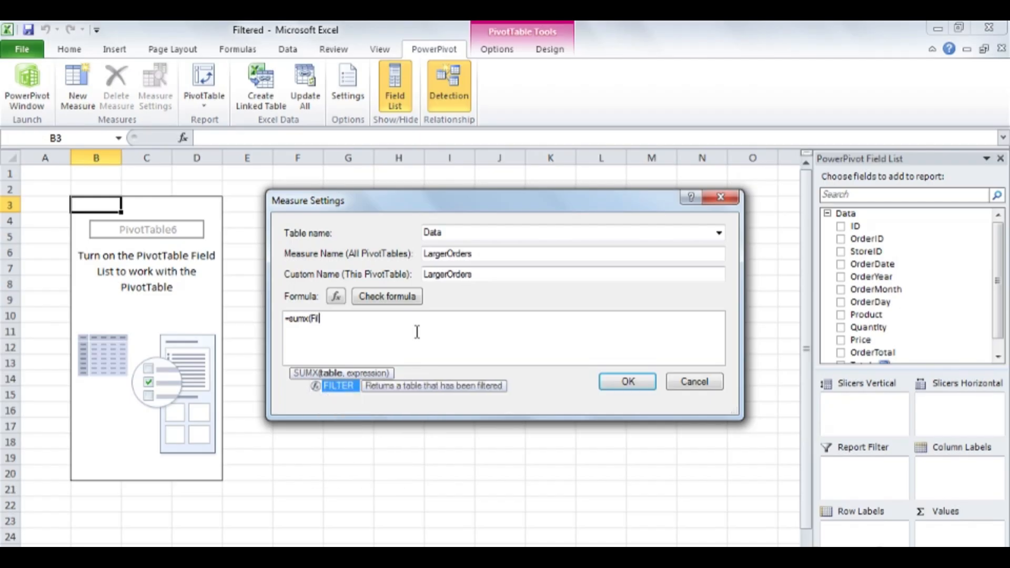
type("ter")
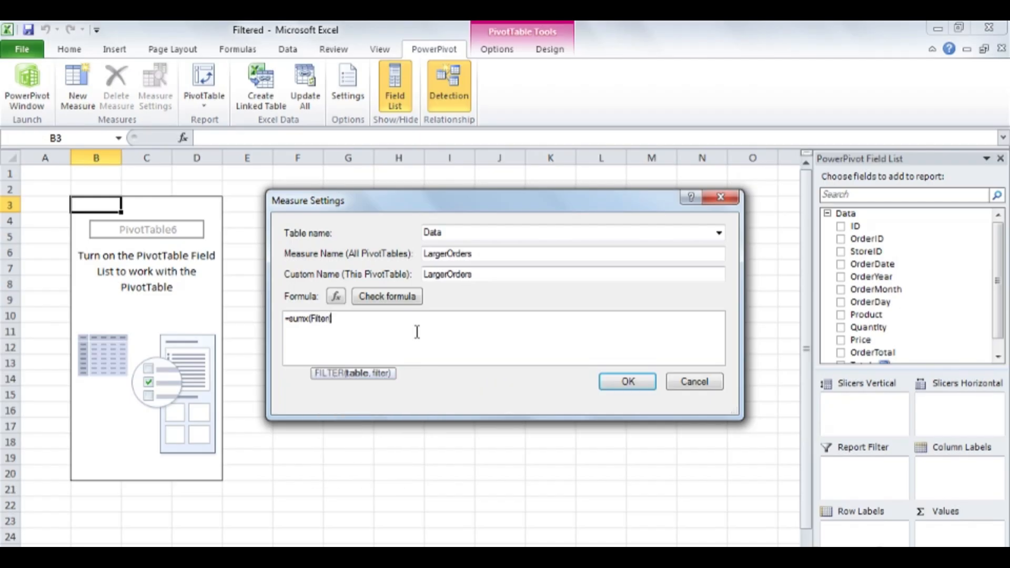
type("(")
type("Data")
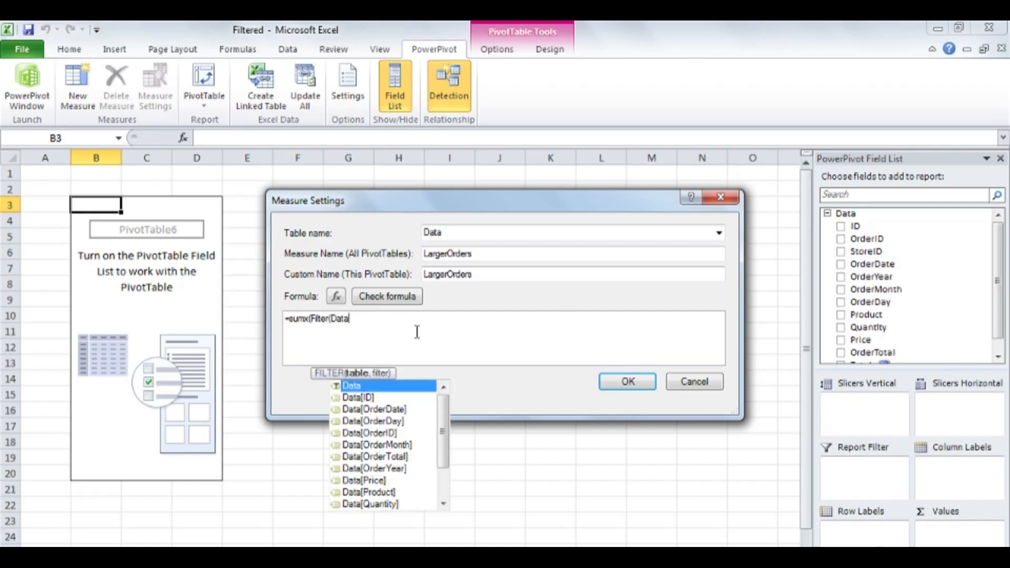
type(",")
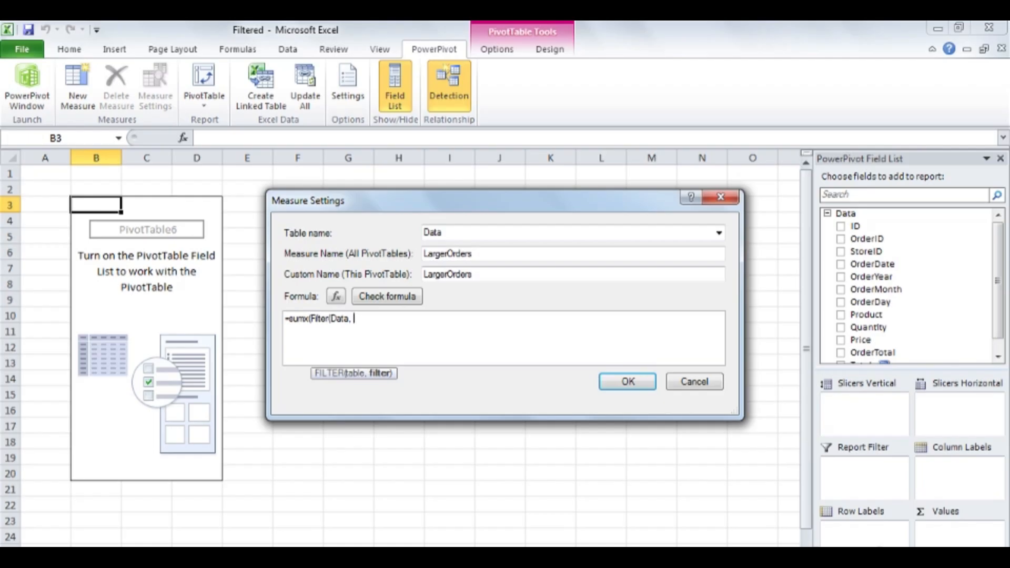
type("Data[")
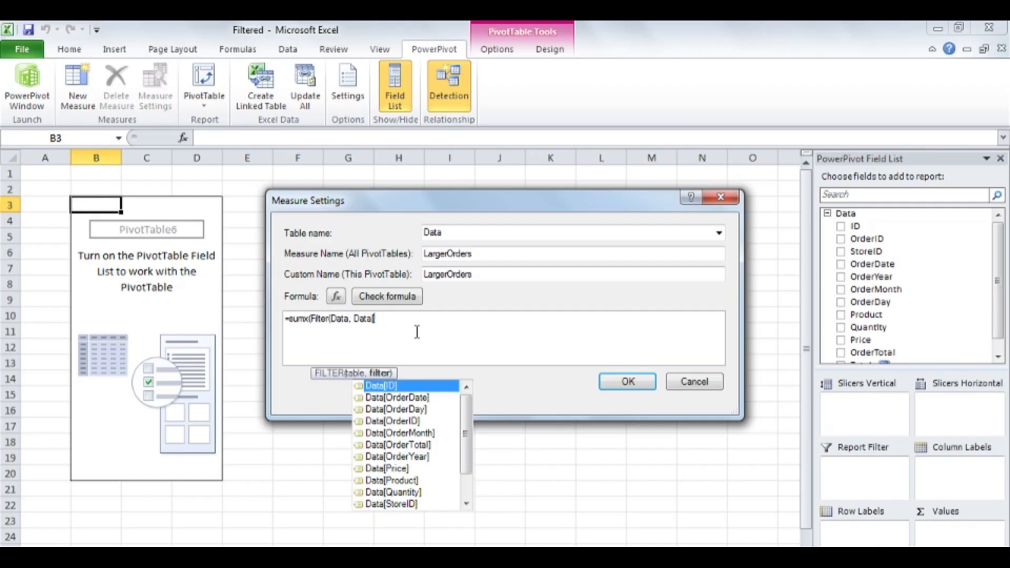
type("q")
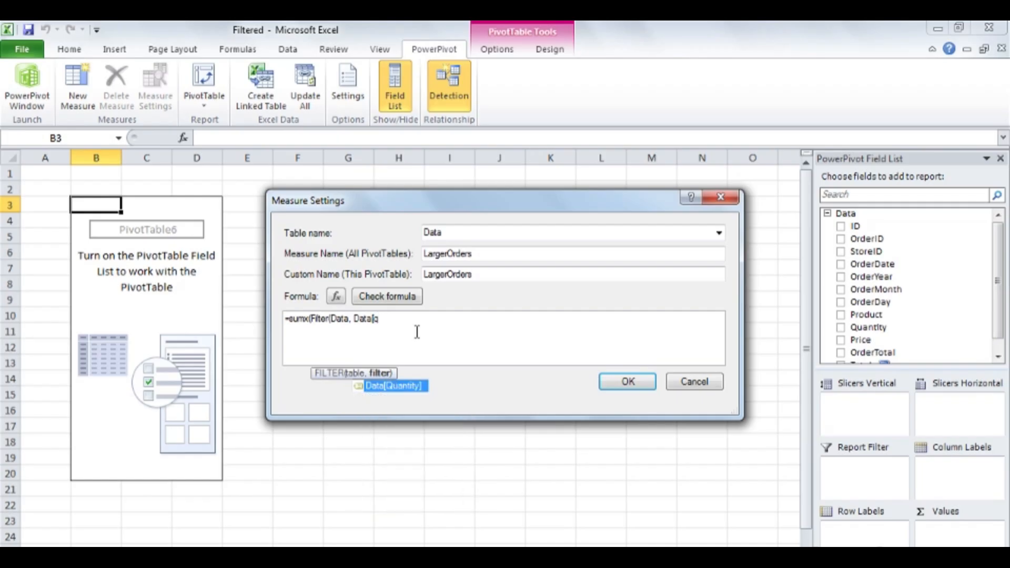
key("Tab")
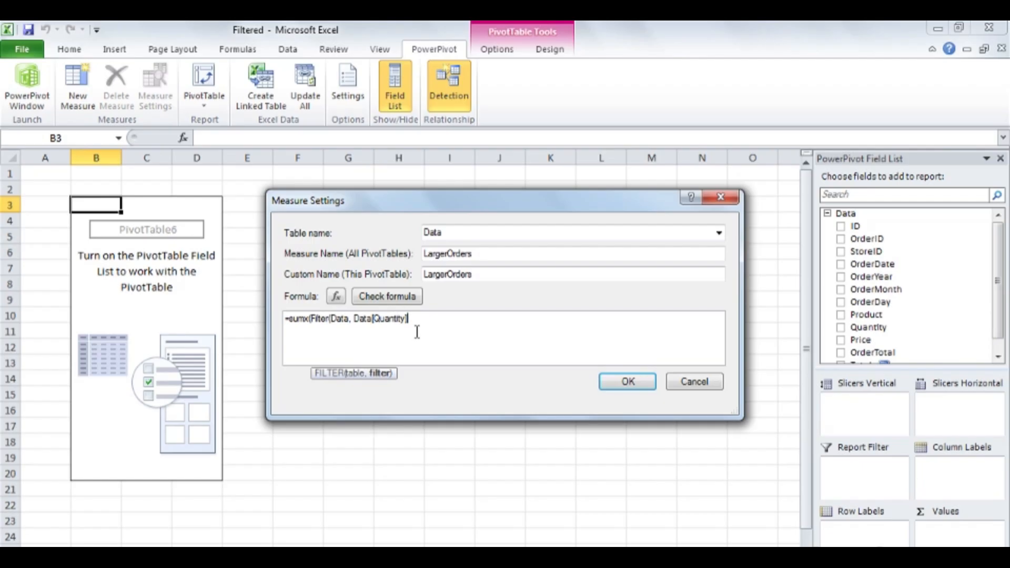
type(">18)")
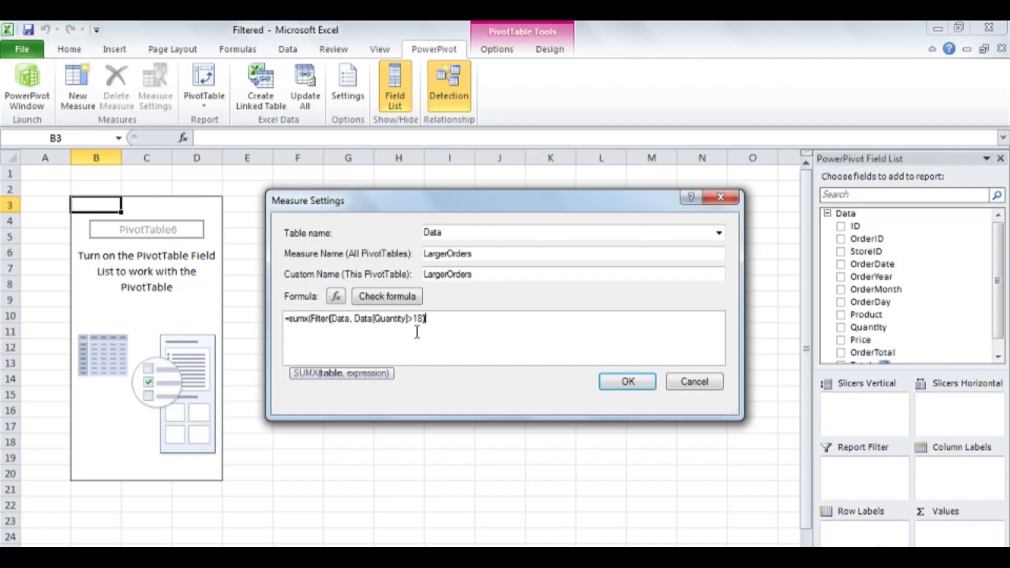
Complete the LargerOrders measure with the expression Data[Quantity] * Data[Price], and add OrderTotal to the PivotTable's values
type(",")
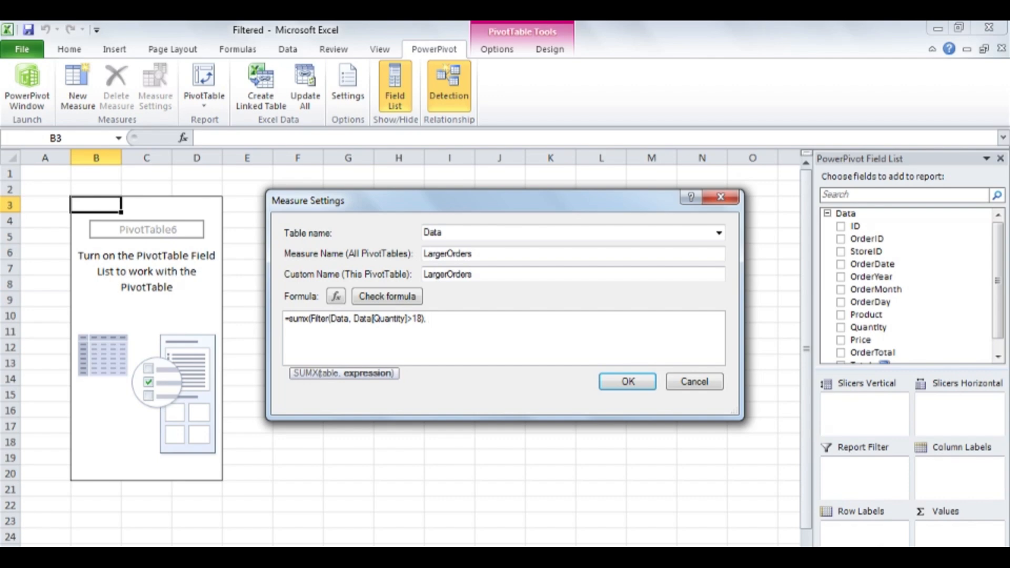
type("Data")
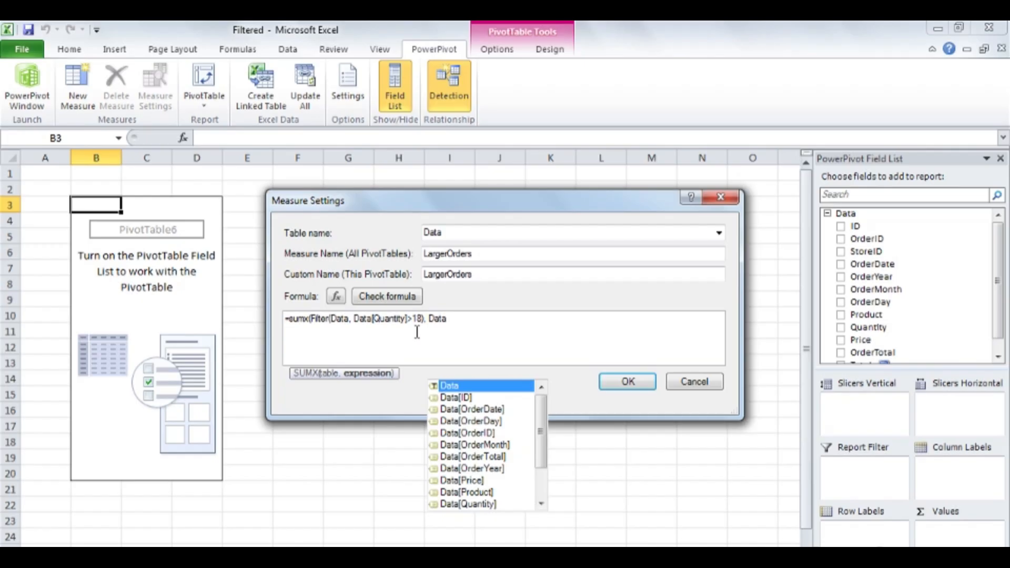
type("[q")
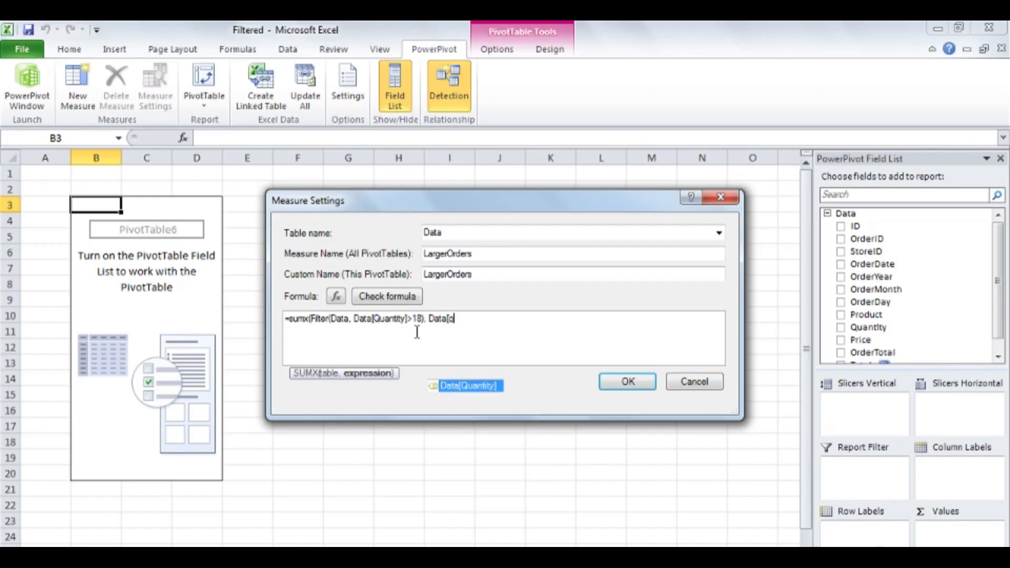
key("Tab")
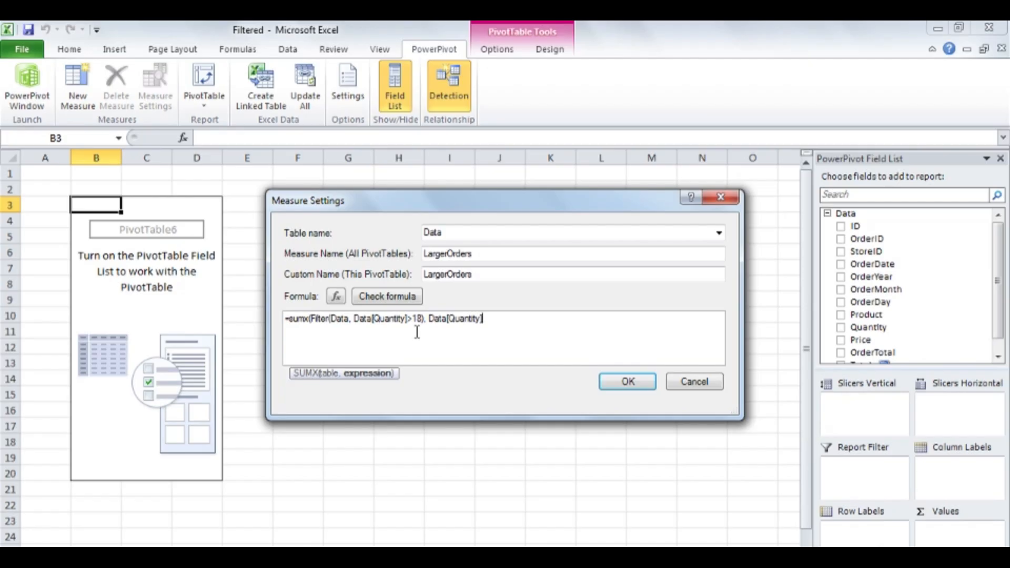
type("* data[")
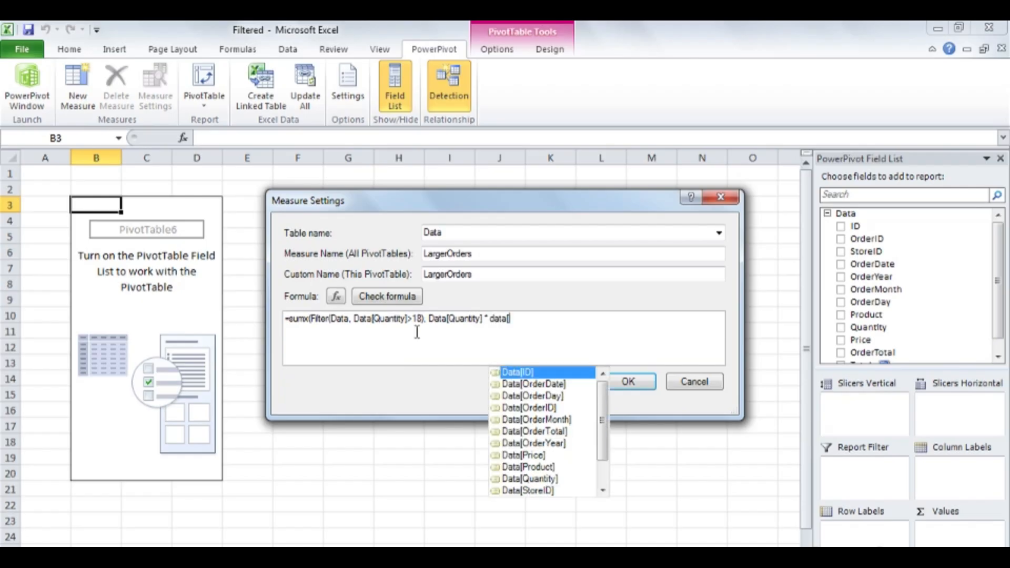
type("p")
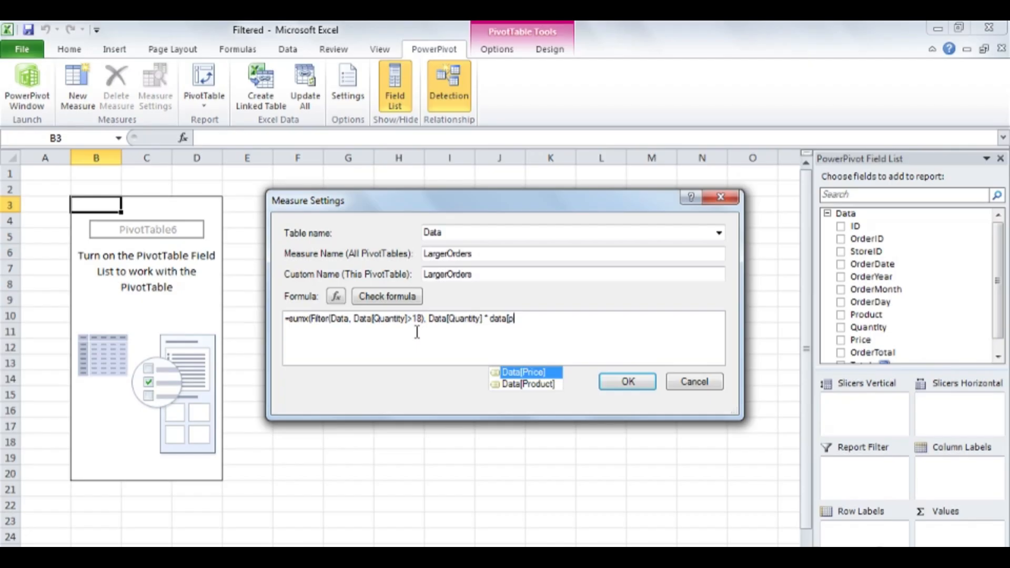
key("Tab")
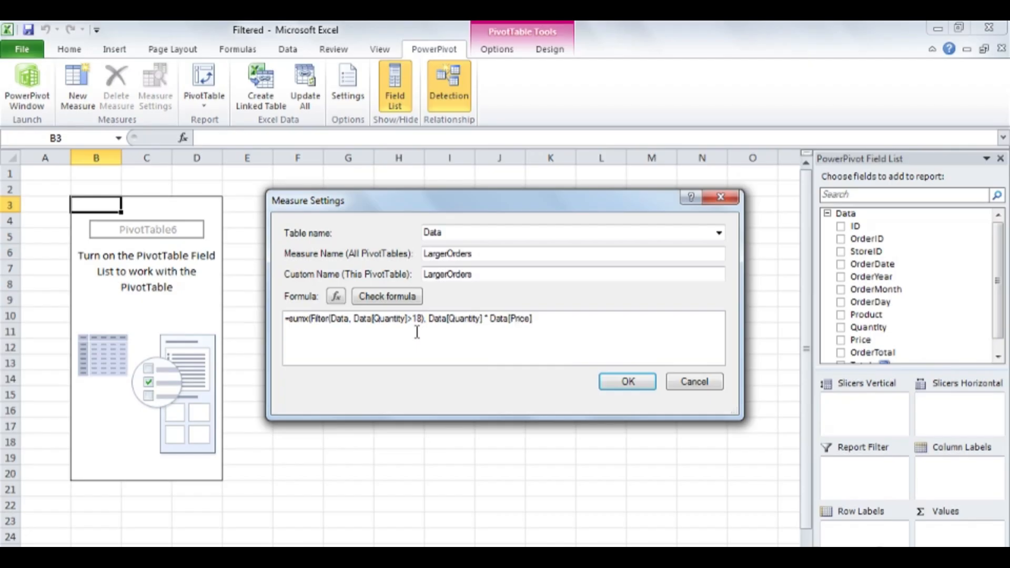
type(")")
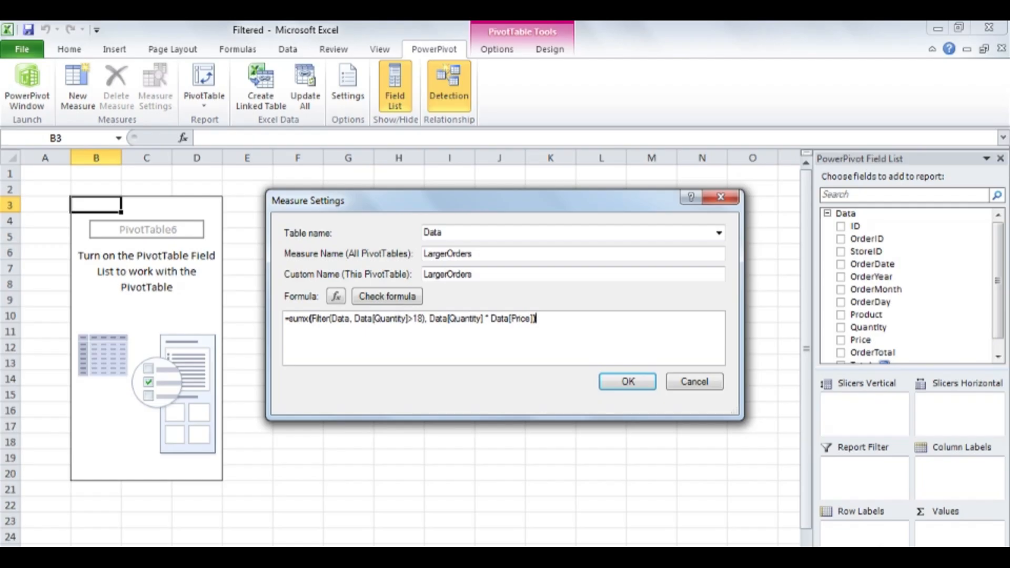
left_click(627, 383)
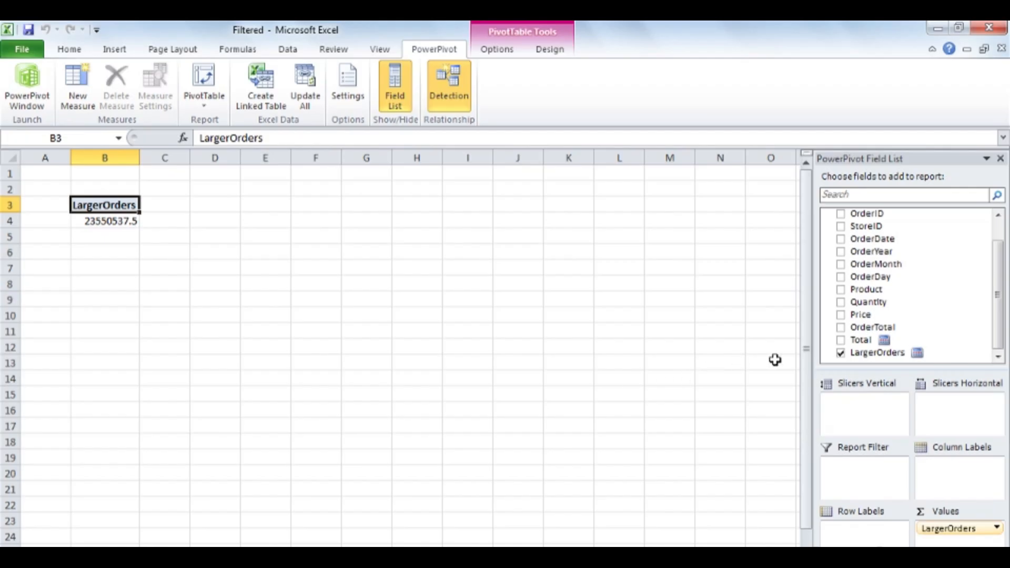
left_click_drag(865, 327, 953, 543)
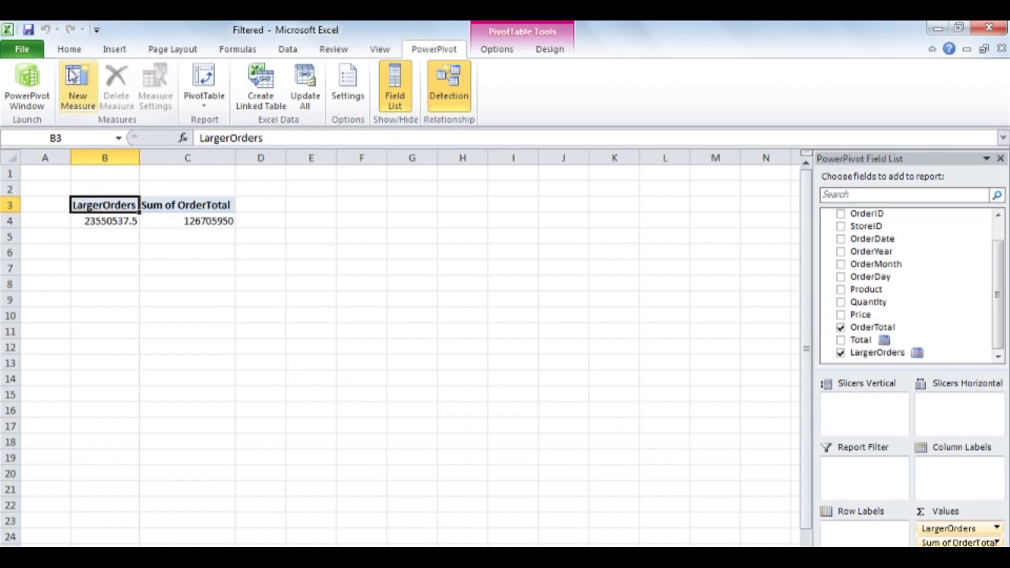
Start another new measure in the Data table and name it AllStoreSales
left_click(78, 87)
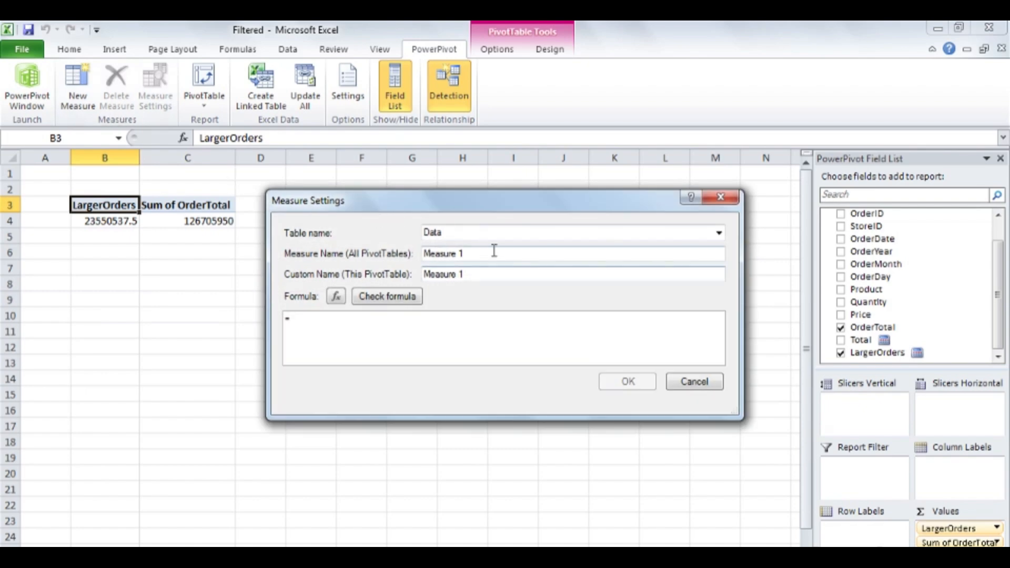
left_click_drag(463, 253, 411, 248)
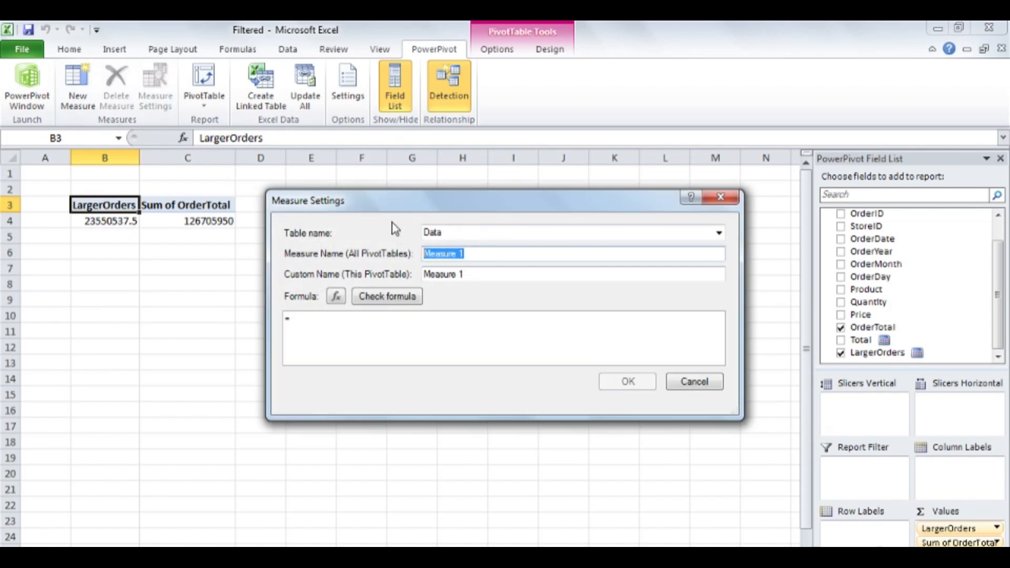
type("All")
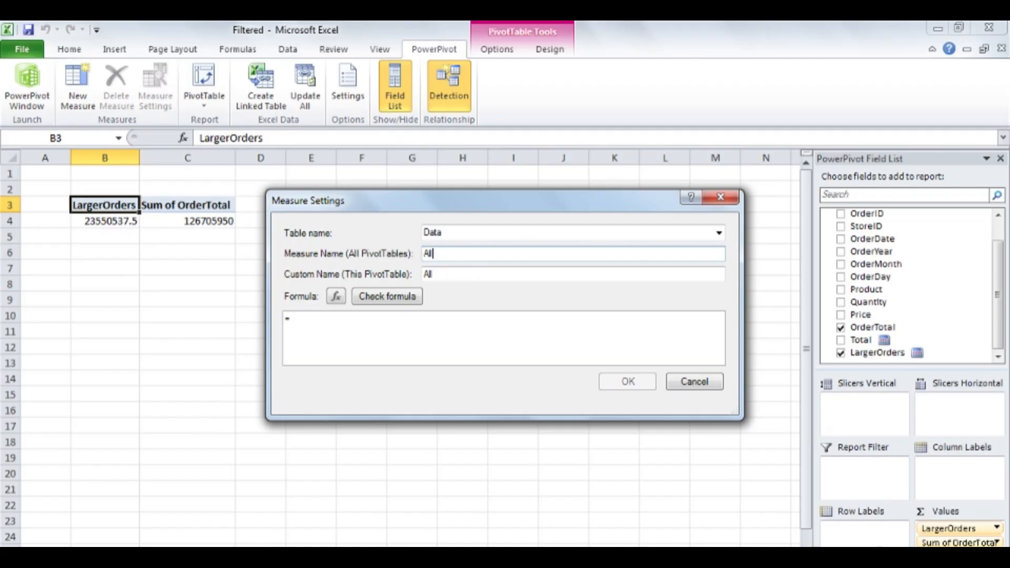
type("StoreSales")
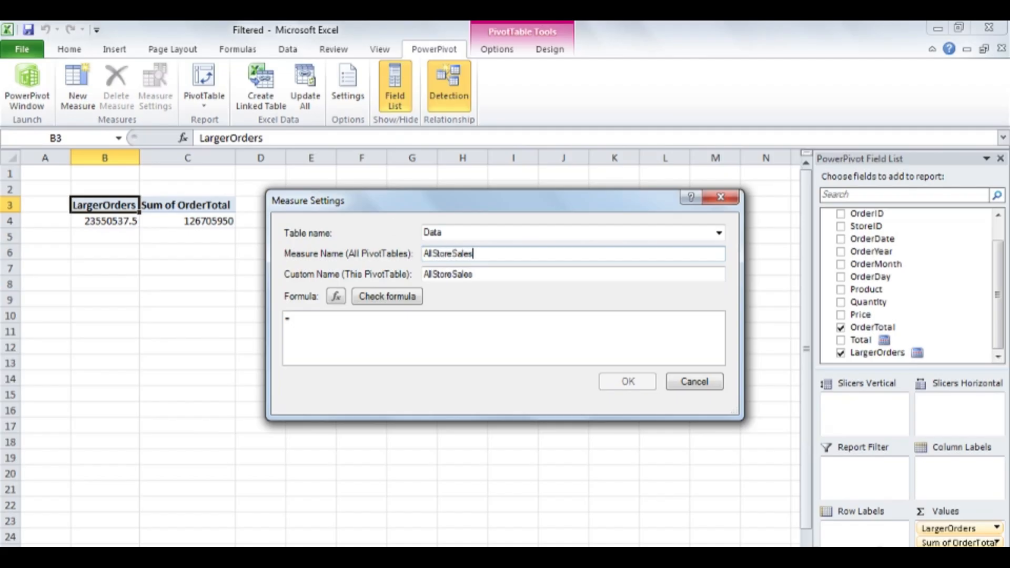
Begin the AllStoreSales formula with =sumx(All(Data), so the sum ignores any filters on the Data table
left_click(366, 337)
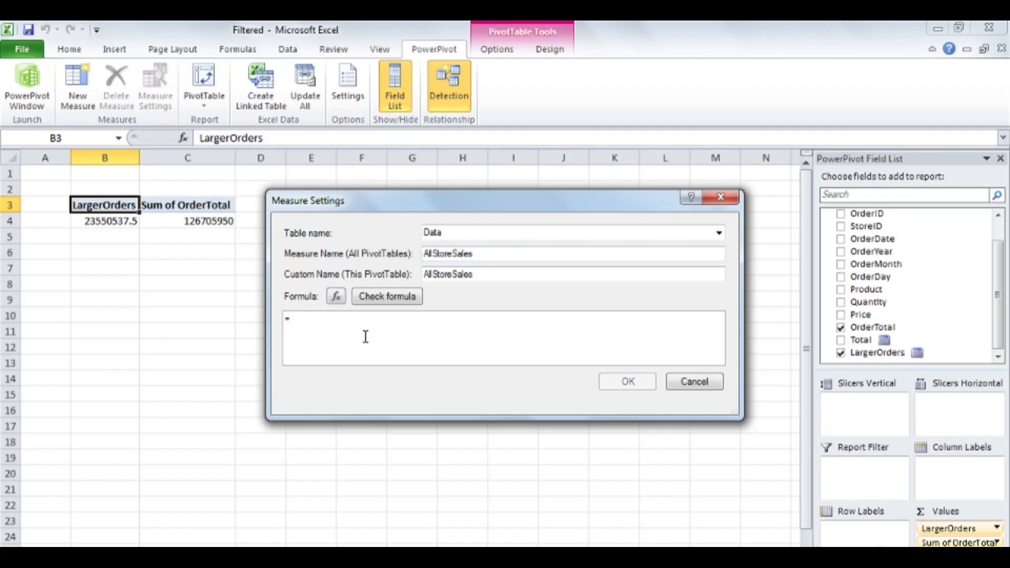
type("sumx")
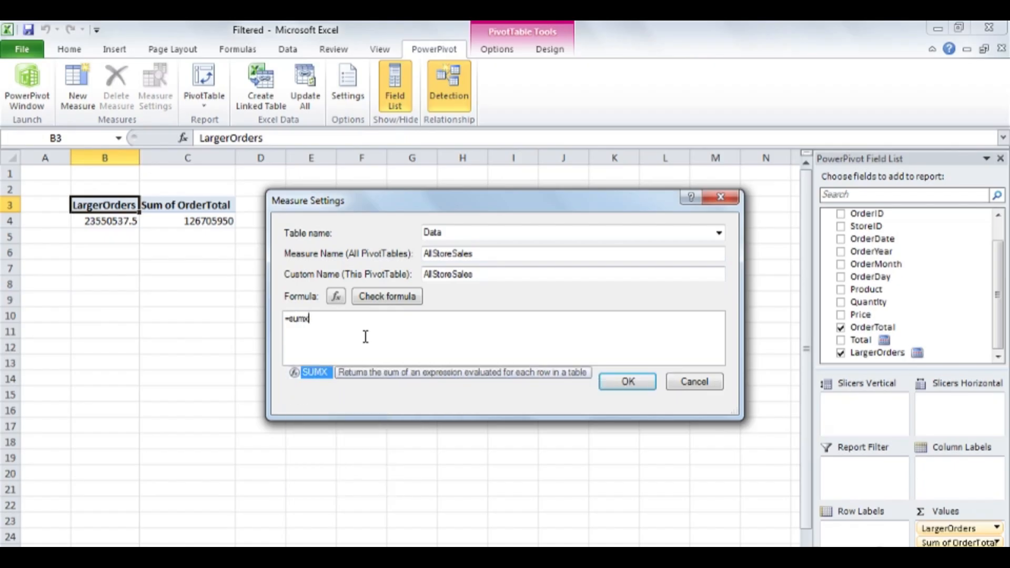
type("(")
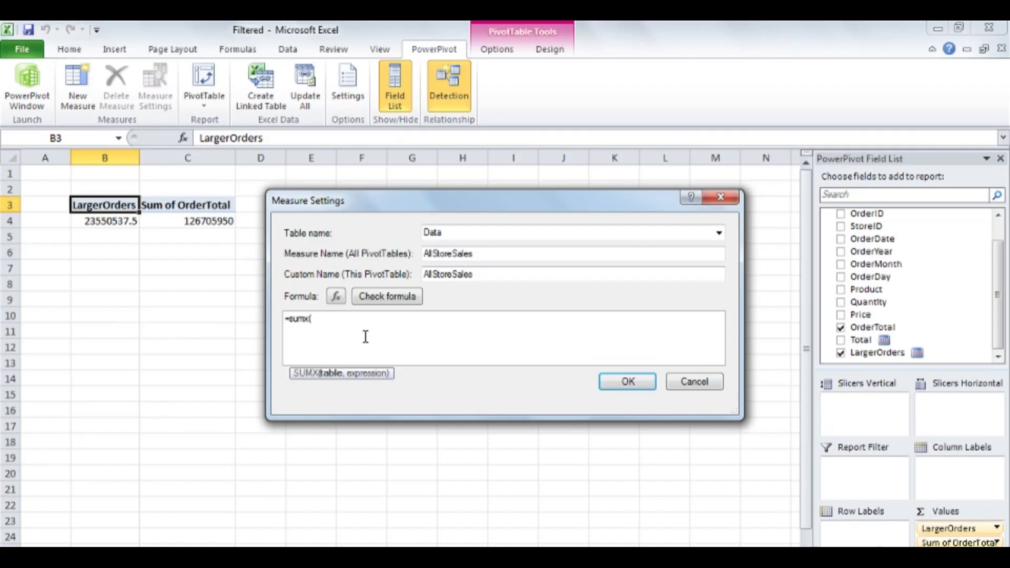
type("All")
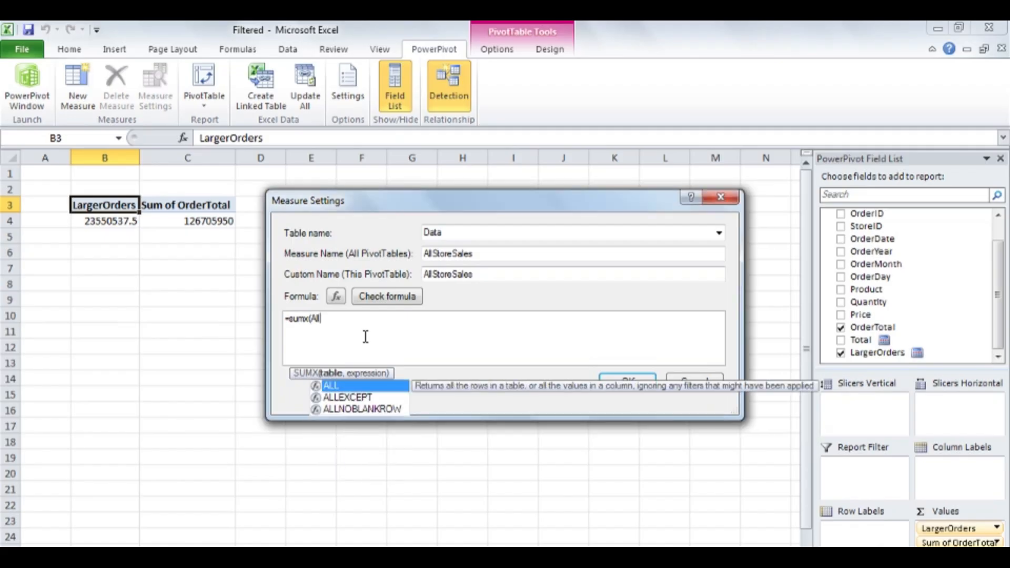
type("(")
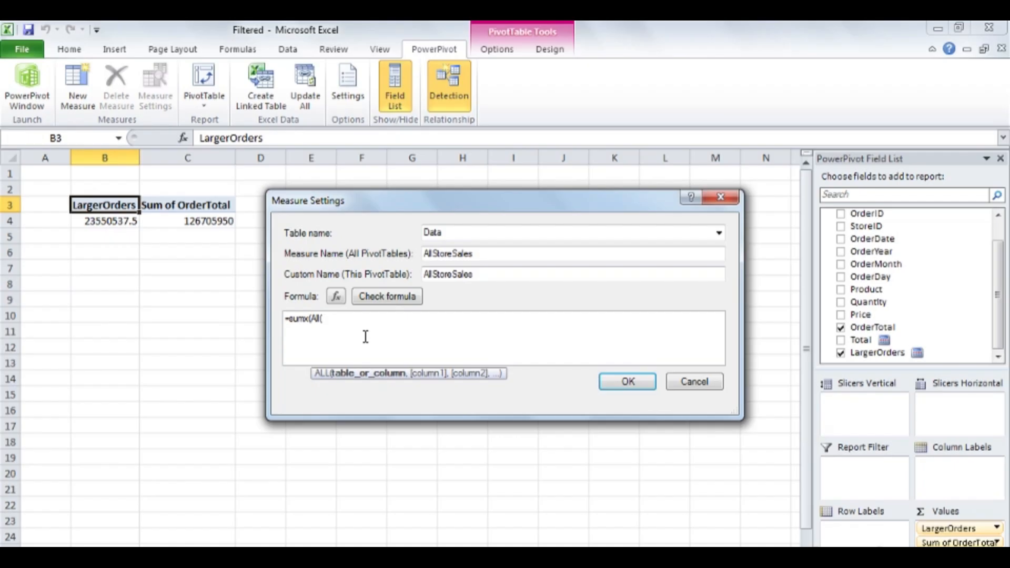
type("D")
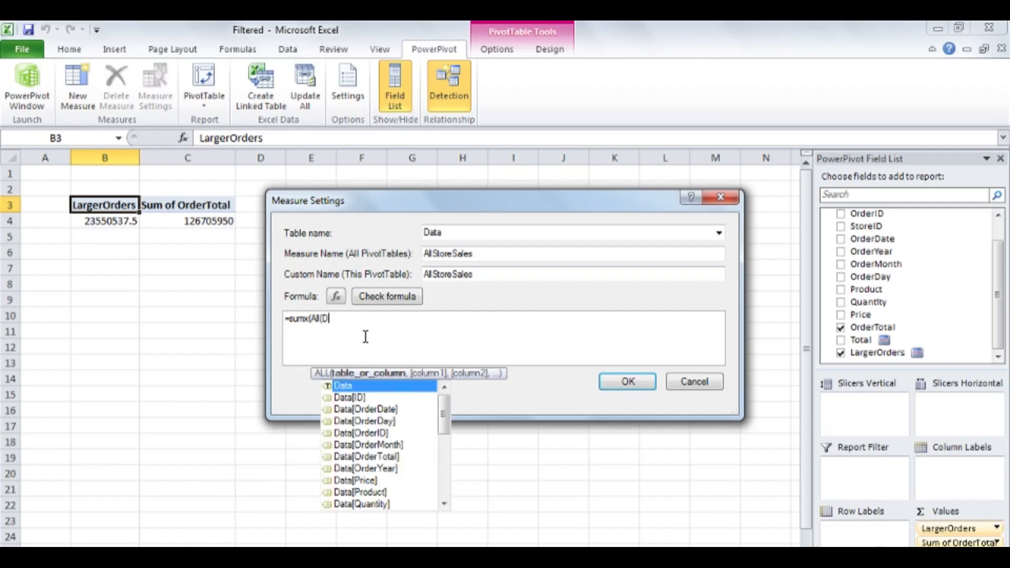
type("ata),")
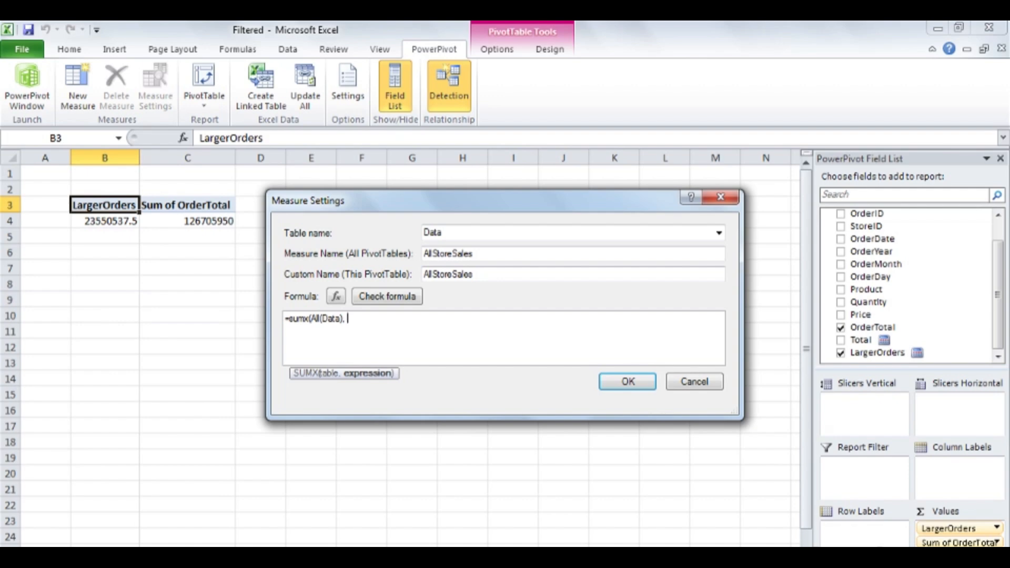
Complete the AllStoreSales measure with the expression Data[Quantity] * Data[Price] and create it
type("Data[")
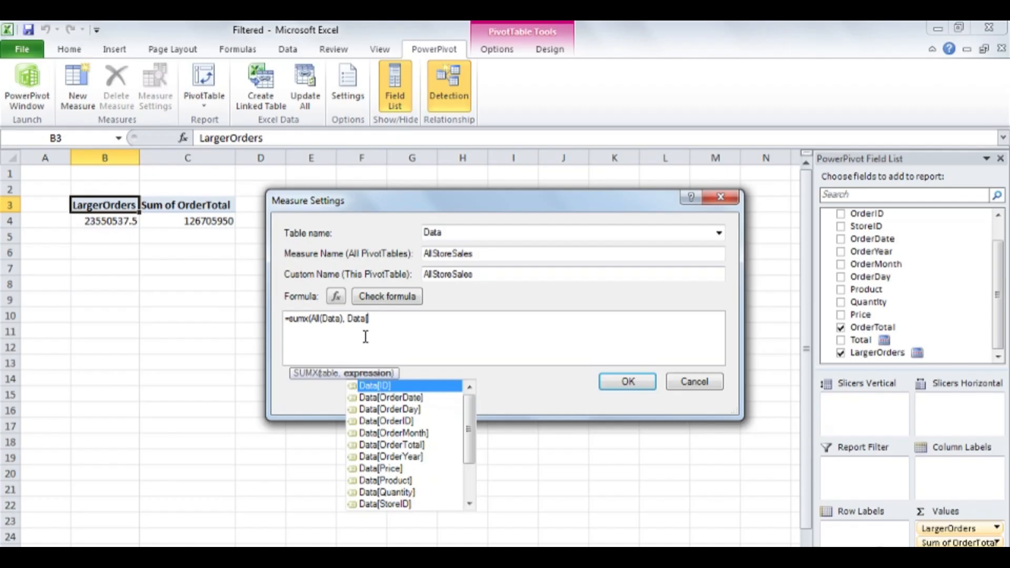
type("q")
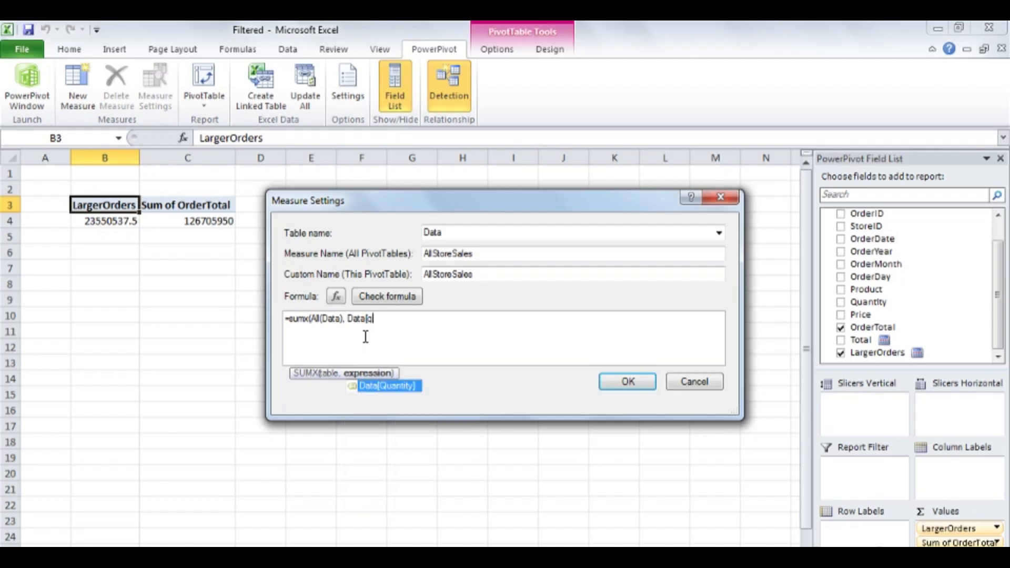
key("Tab")
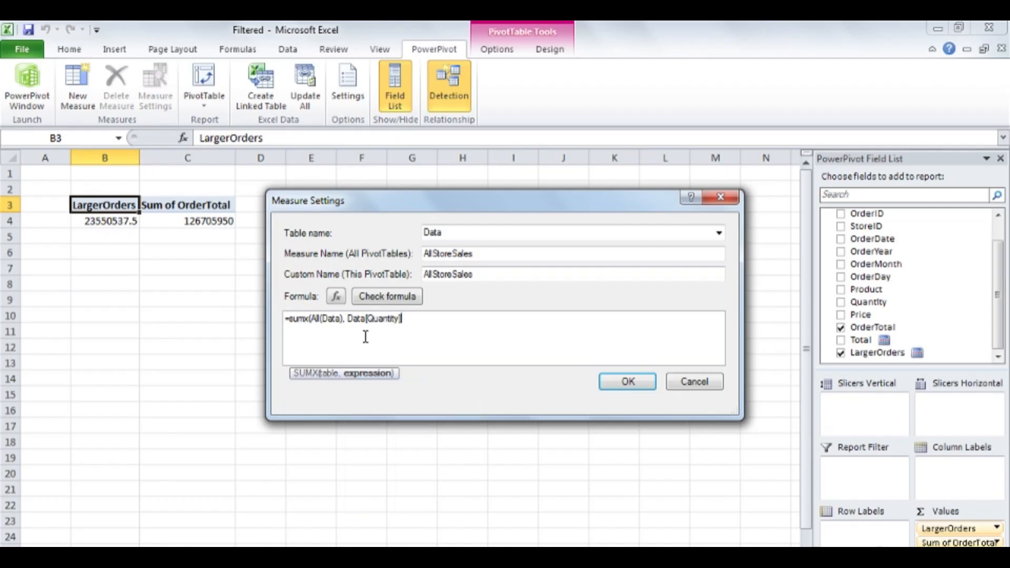
type("* data")
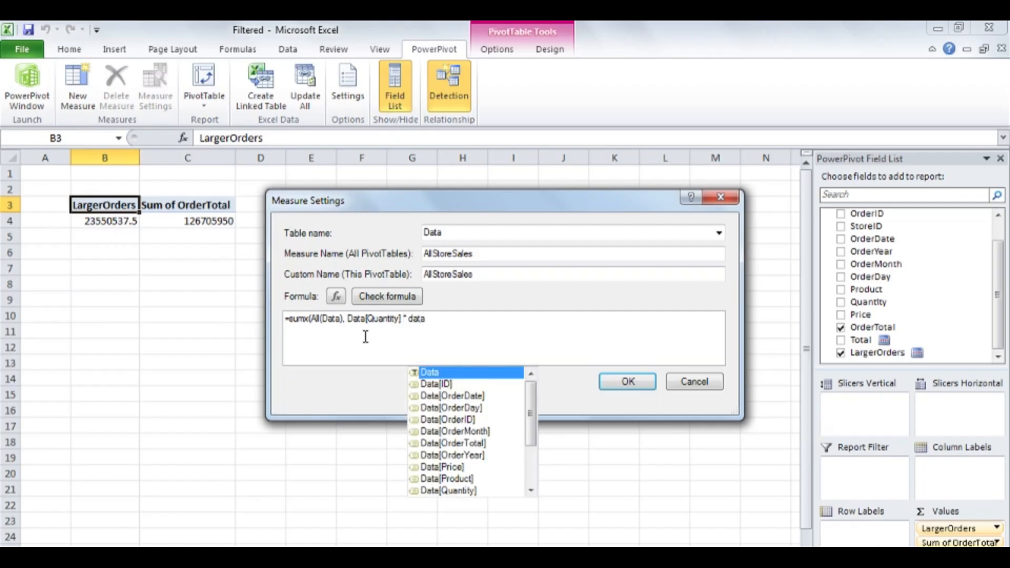
type("[p")
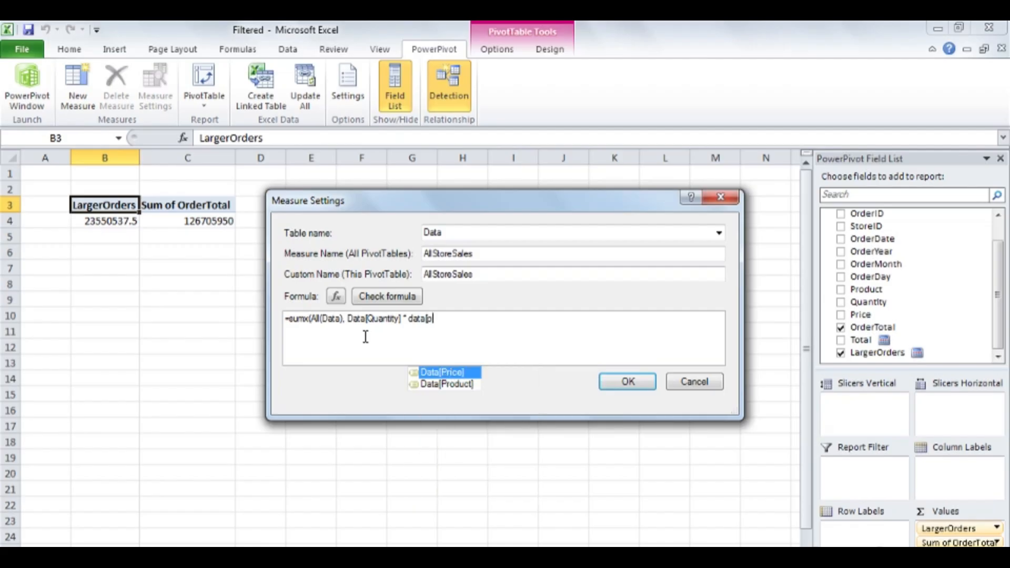
key("Tab")
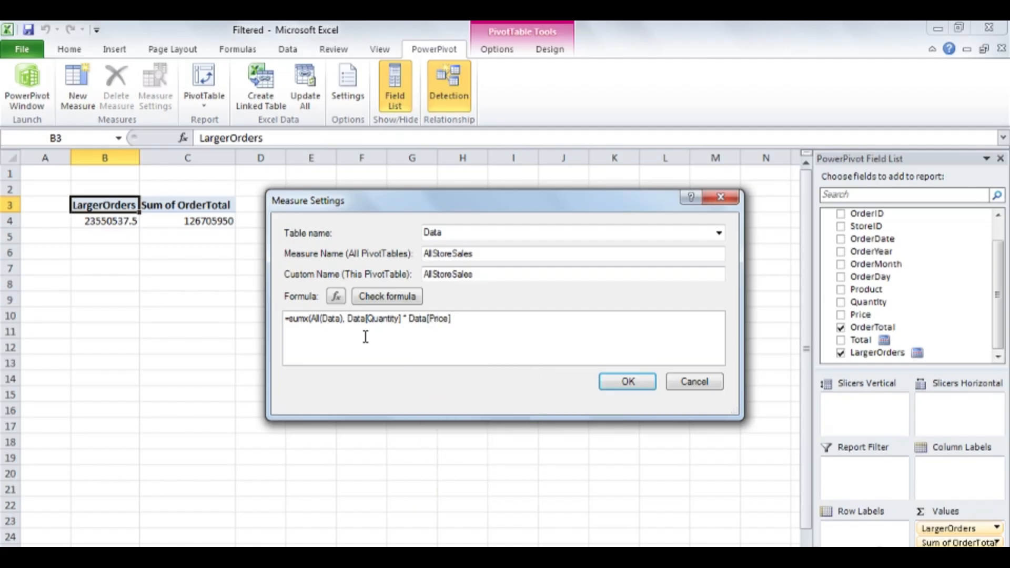
type(")")
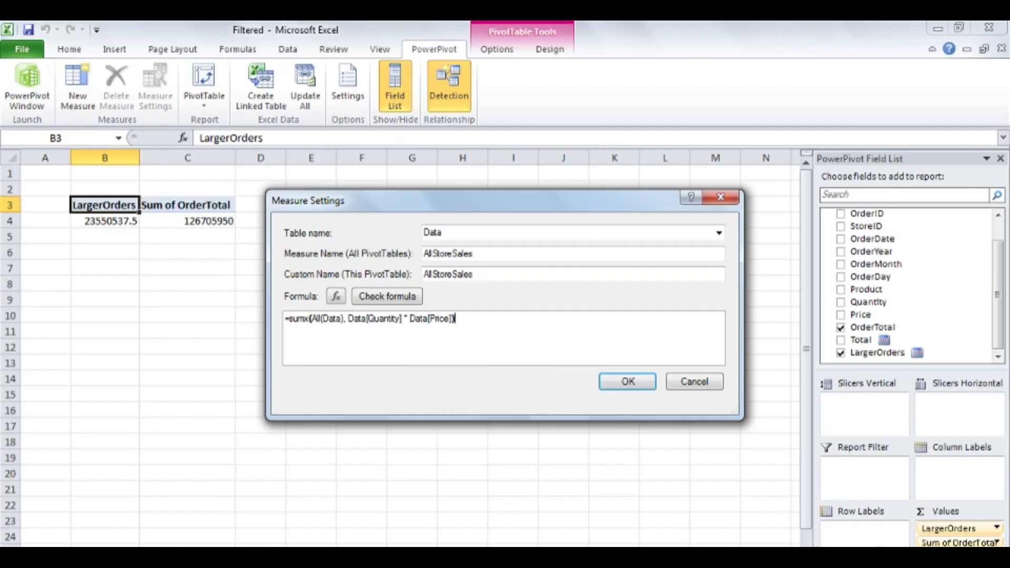
left_click(620, 389)
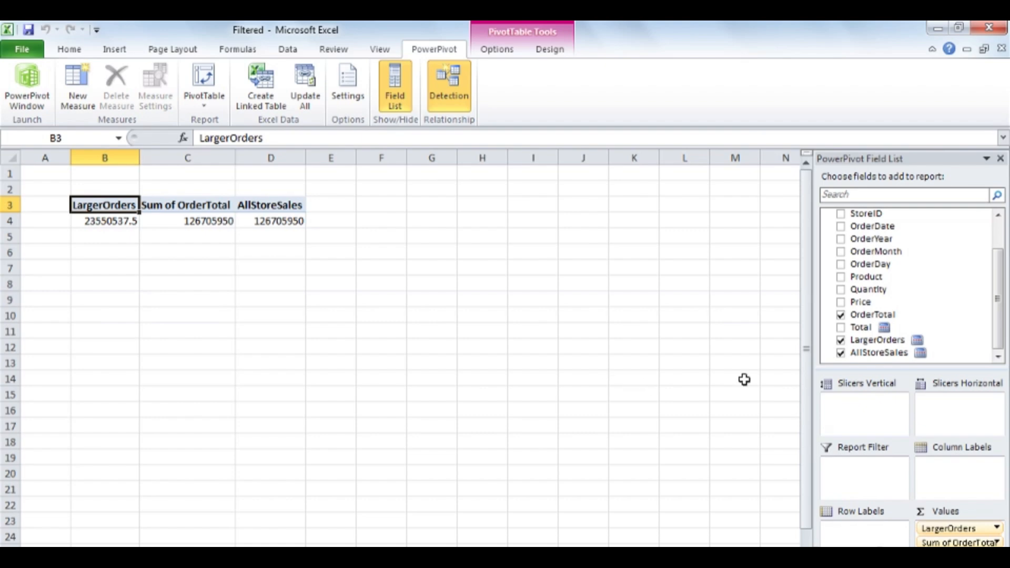
Add StoreID as the PivotTable's report filter and, with multiple-item selection enabled, restrict it to store 1 only
left_click_drag(871, 215, 888, 480)
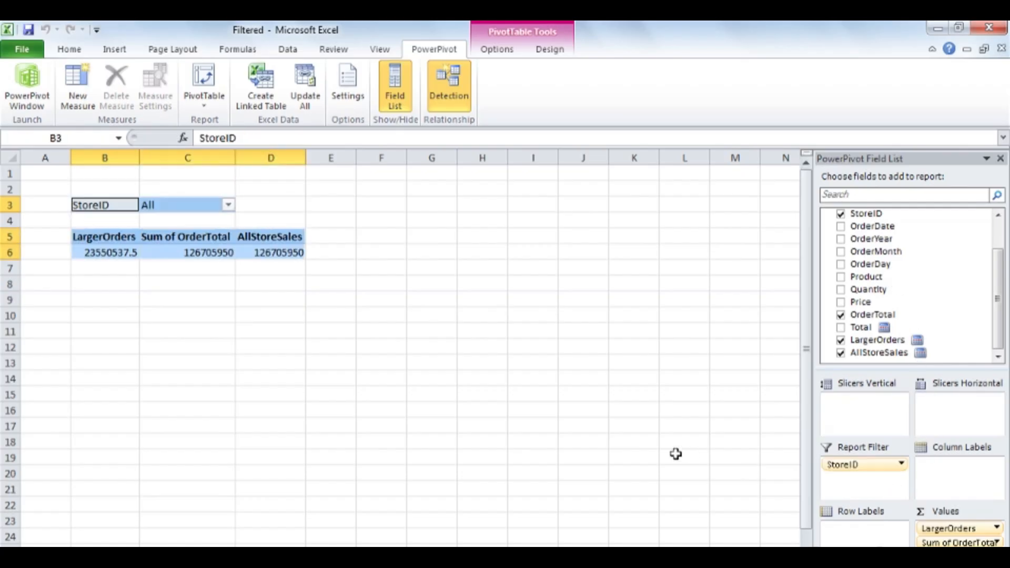
left_click(229, 204)
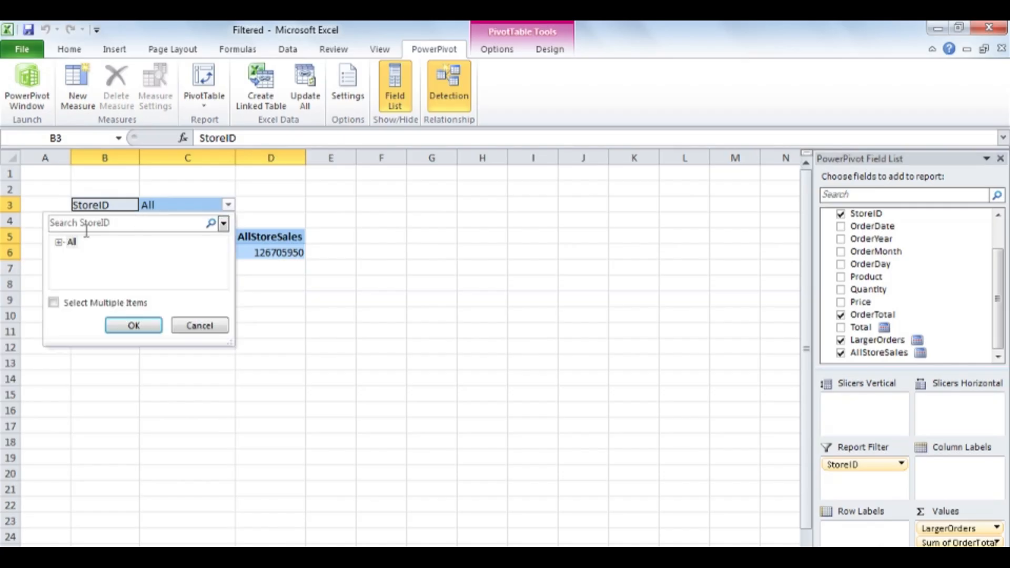
left_click(59, 242)
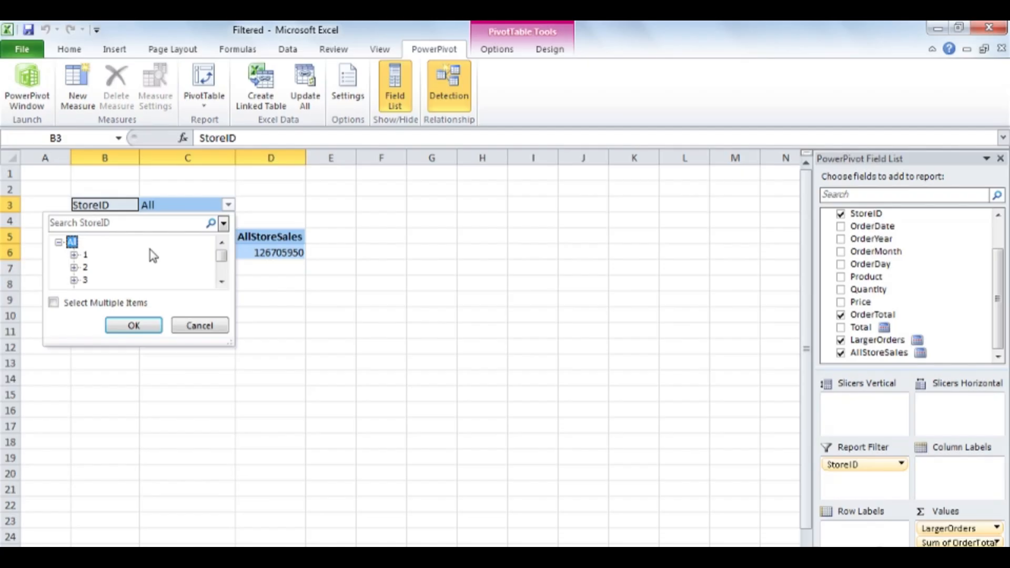
left_click(53, 304)
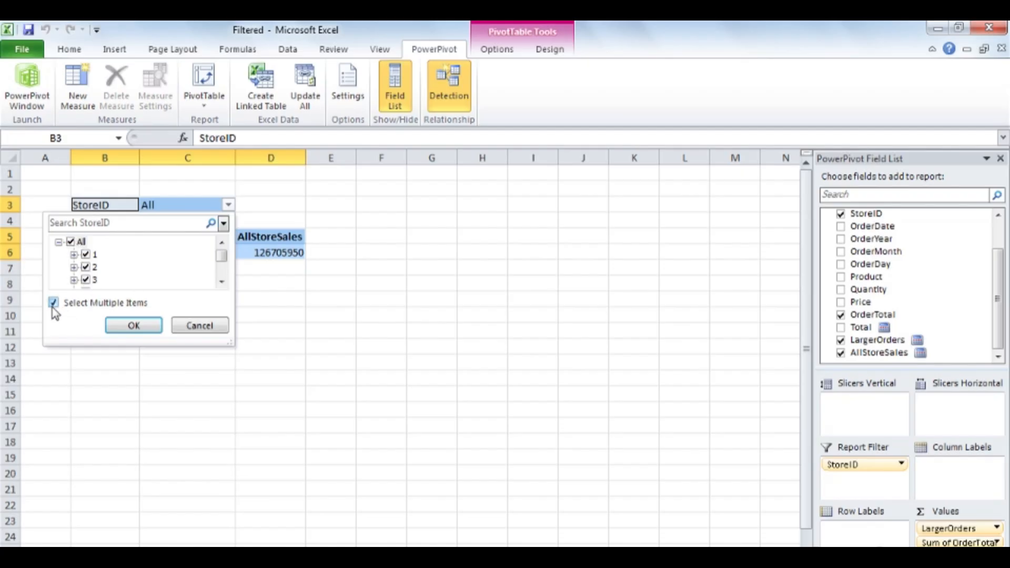
left_click(70, 243)
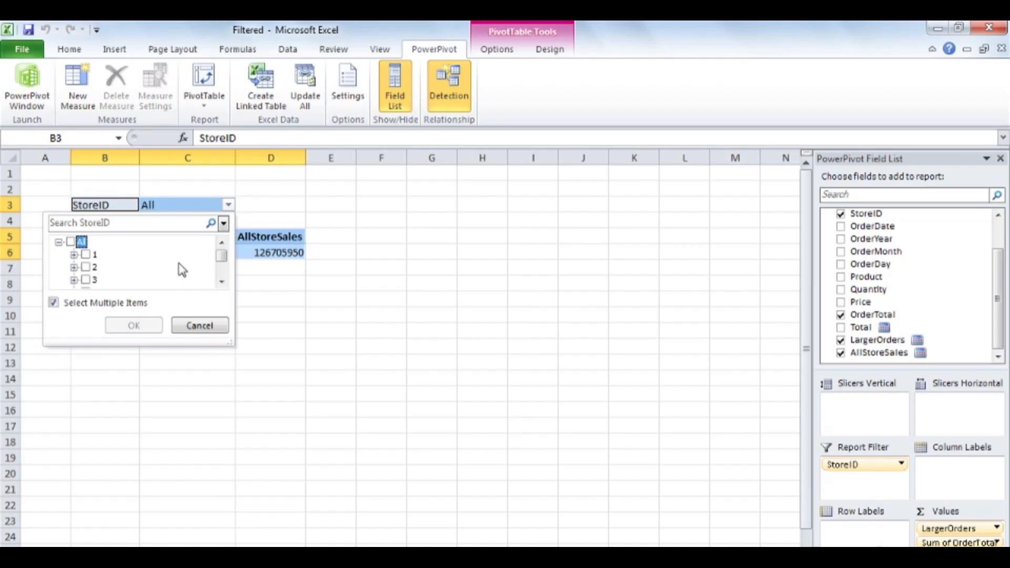
left_click(86, 254)
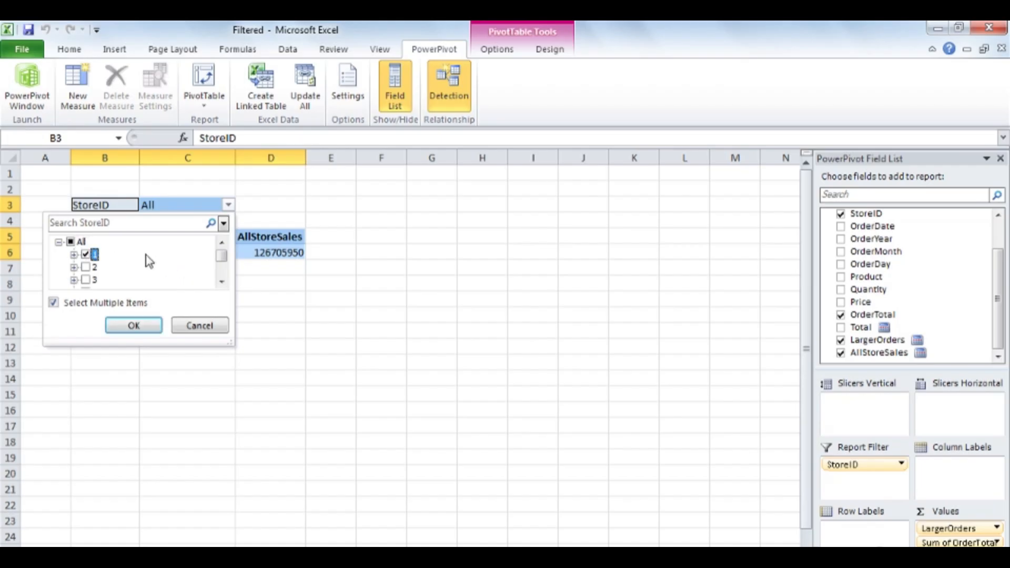
left_click(134, 325)
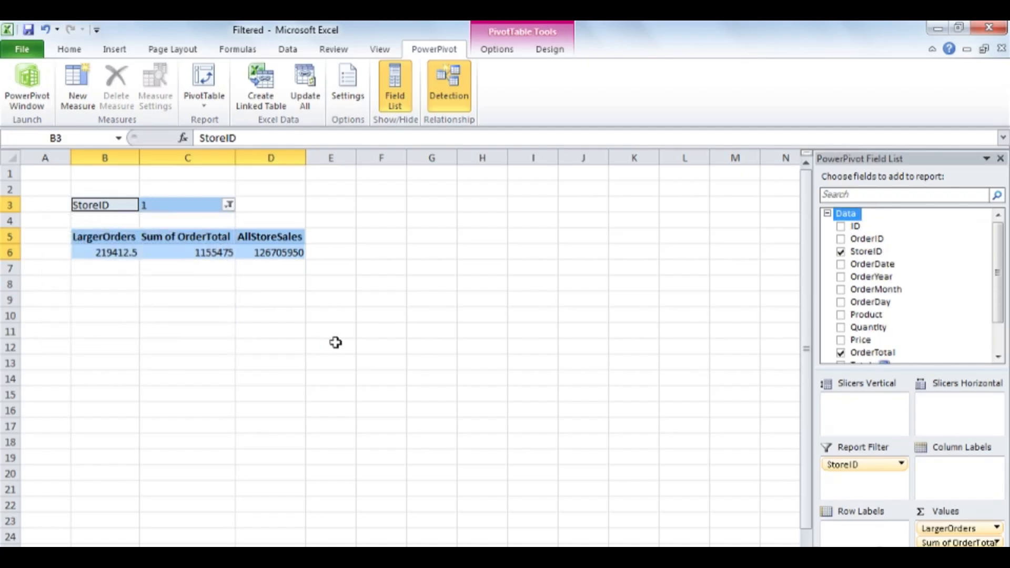